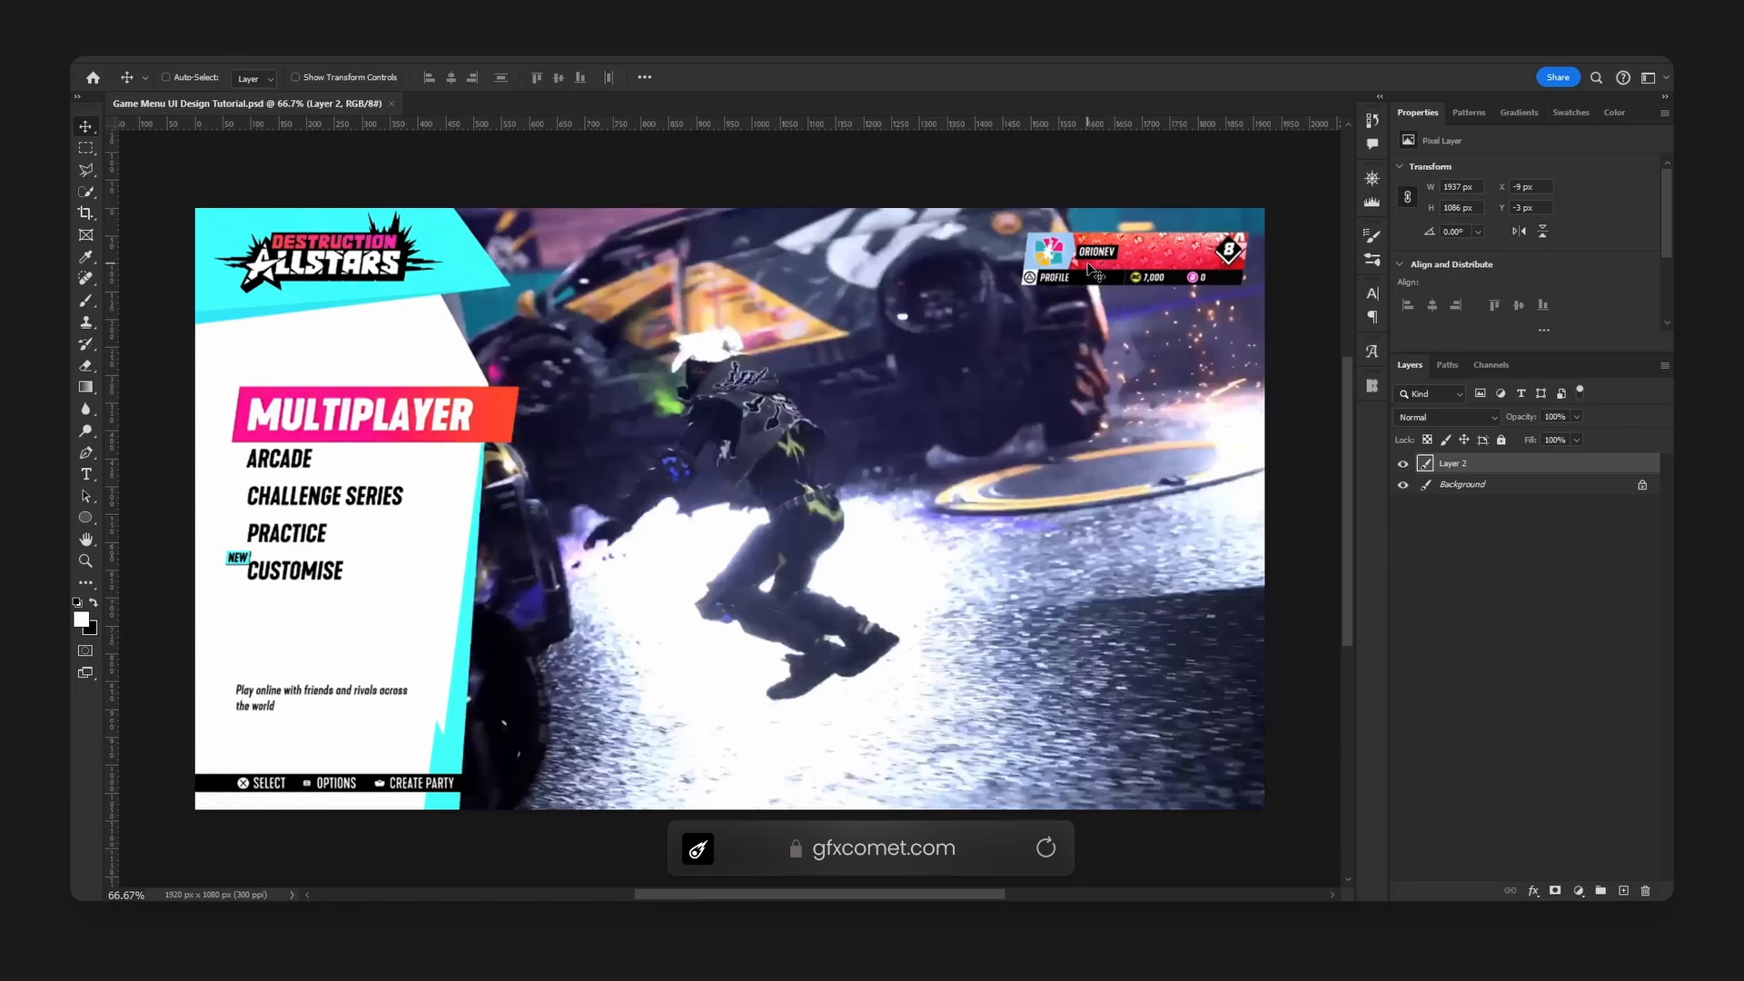
Add a new layer above the reference screenshot and set the Pen tool's shape fill to white.
key(x)
click(1623, 890)
key(p)
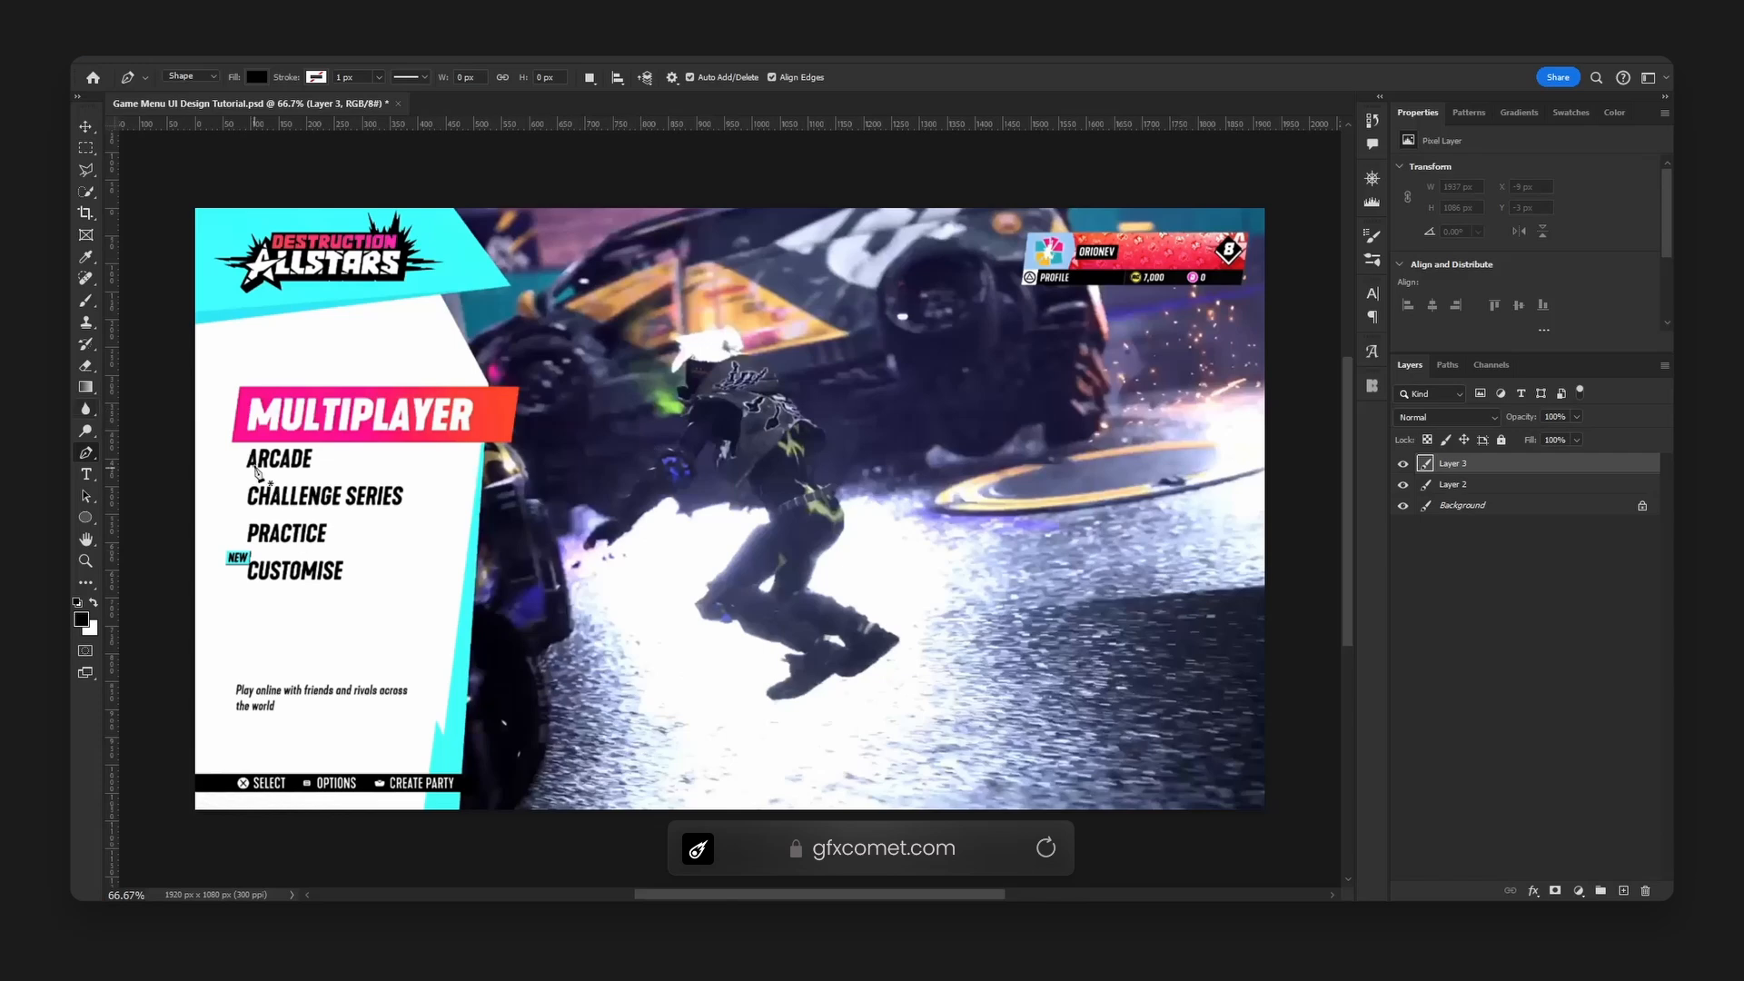
click(257, 78)
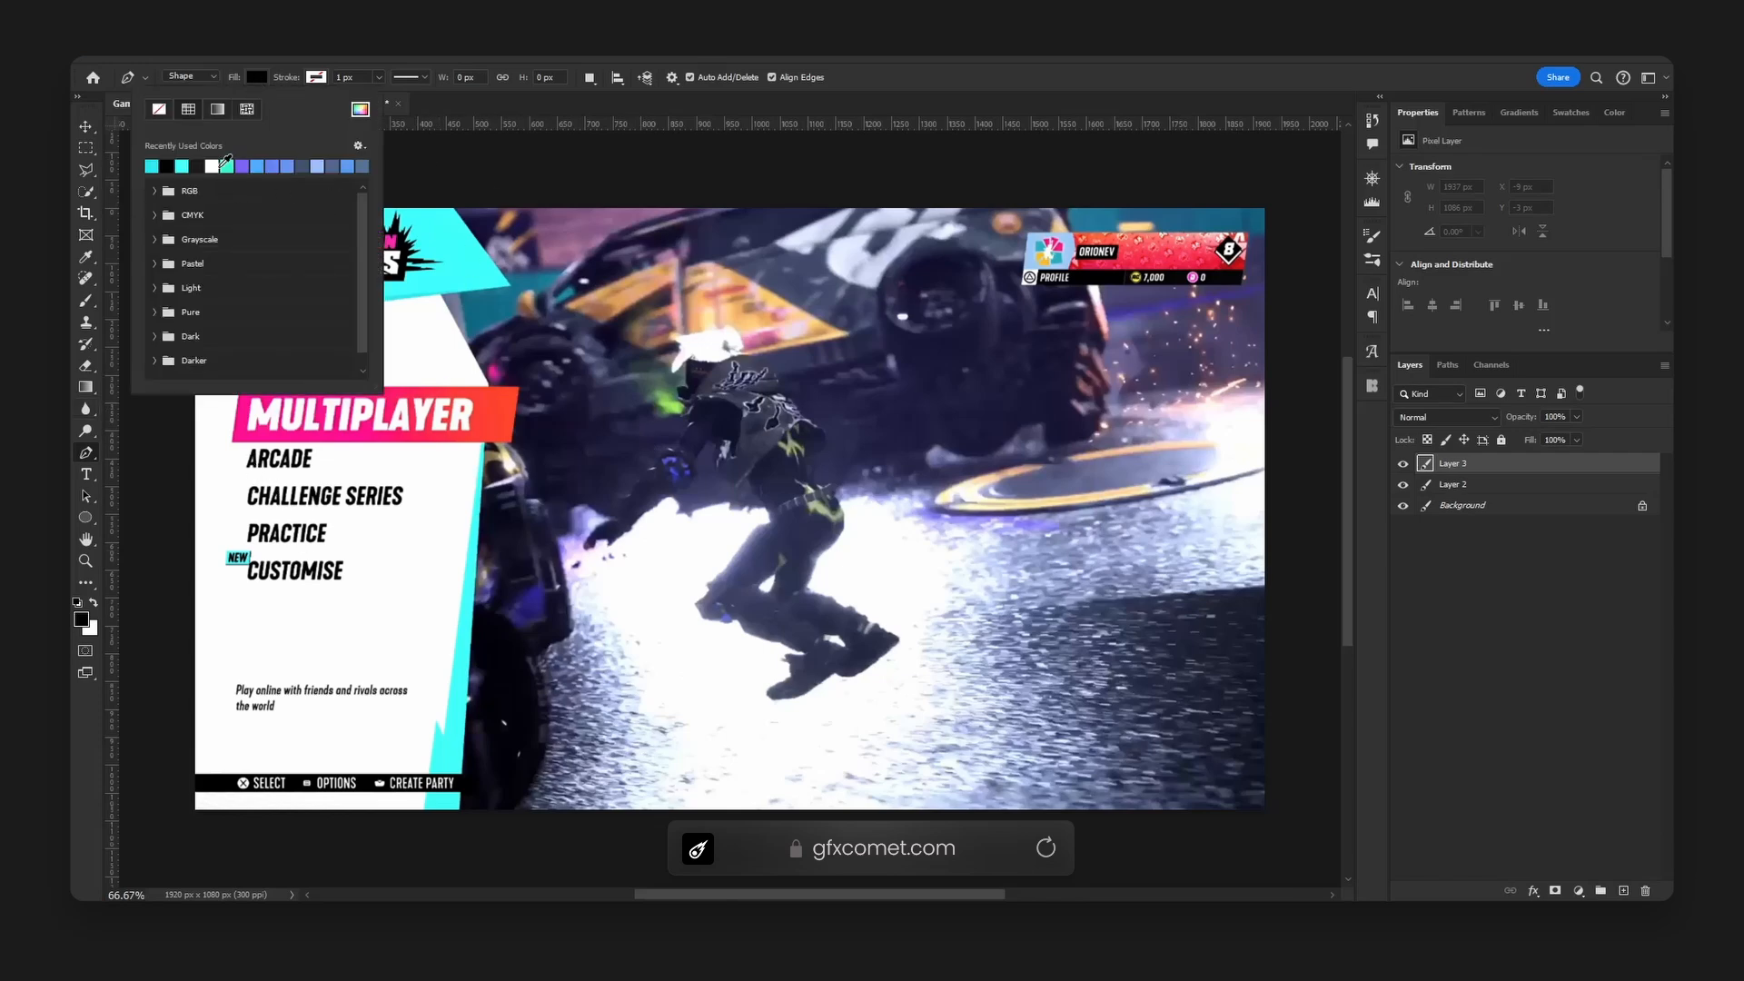
click(216, 167)
click(905, 64)
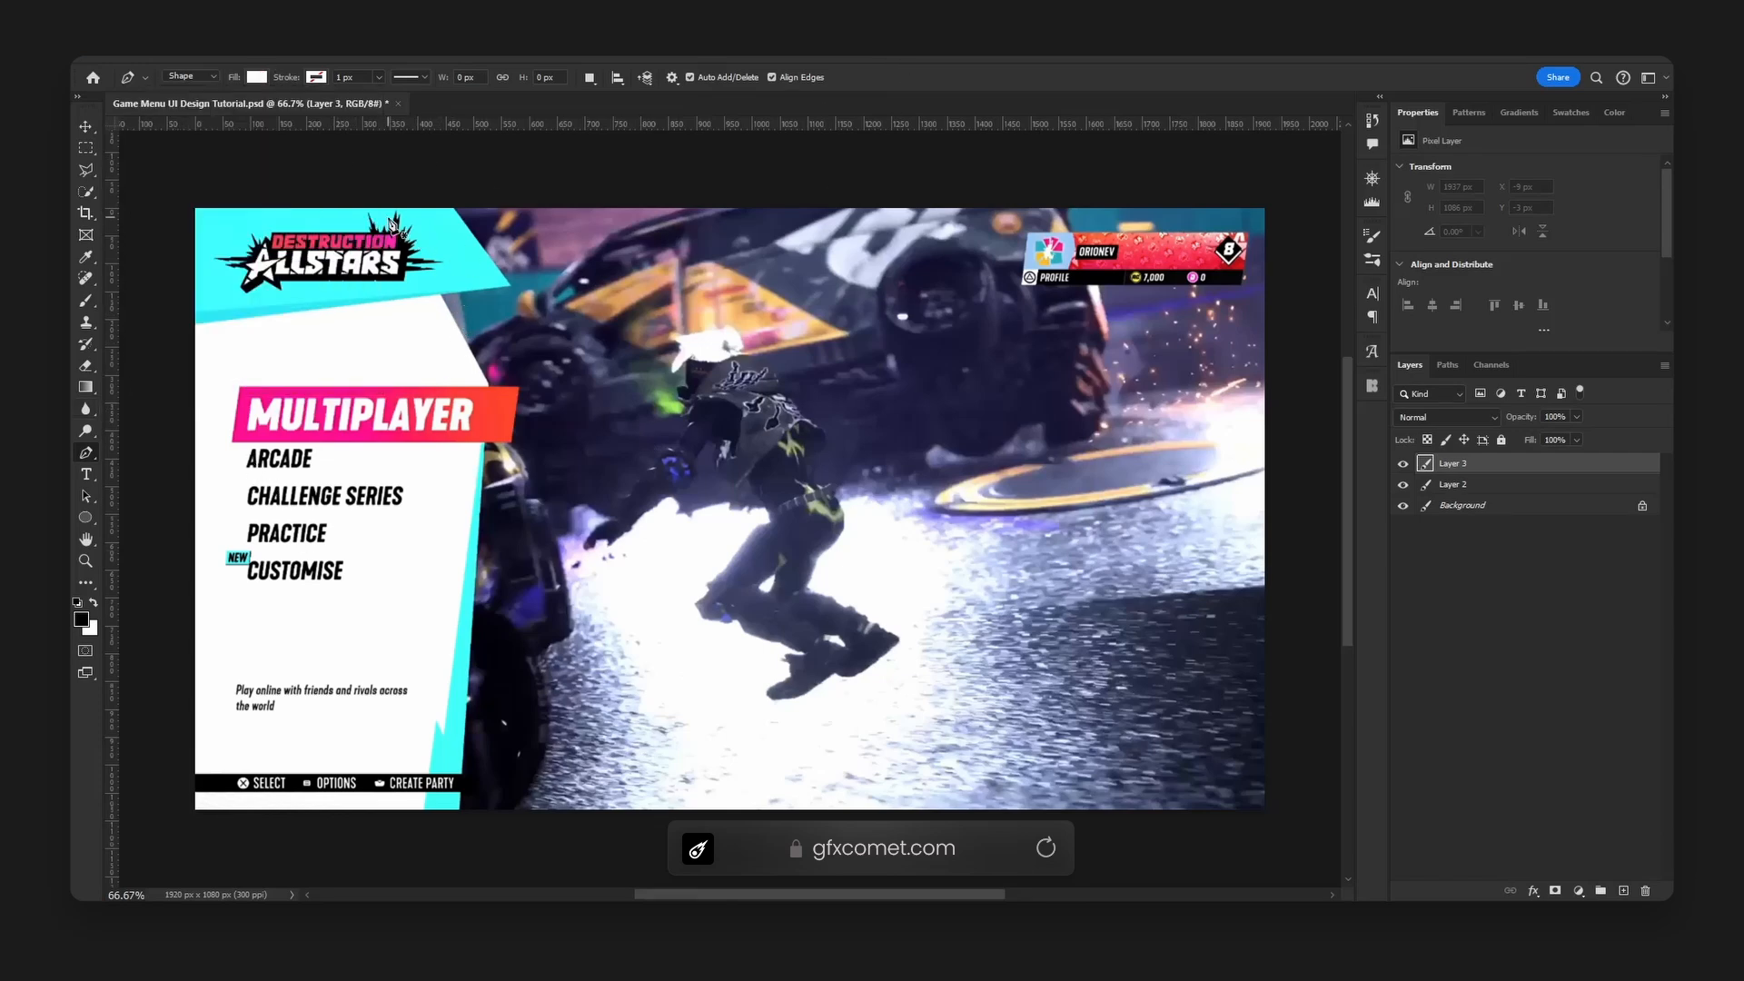
Draw a closed five-point white panel over the reference's menu area, tracing its slanted edge, about 567 × 1140 px.
click(389, 200)
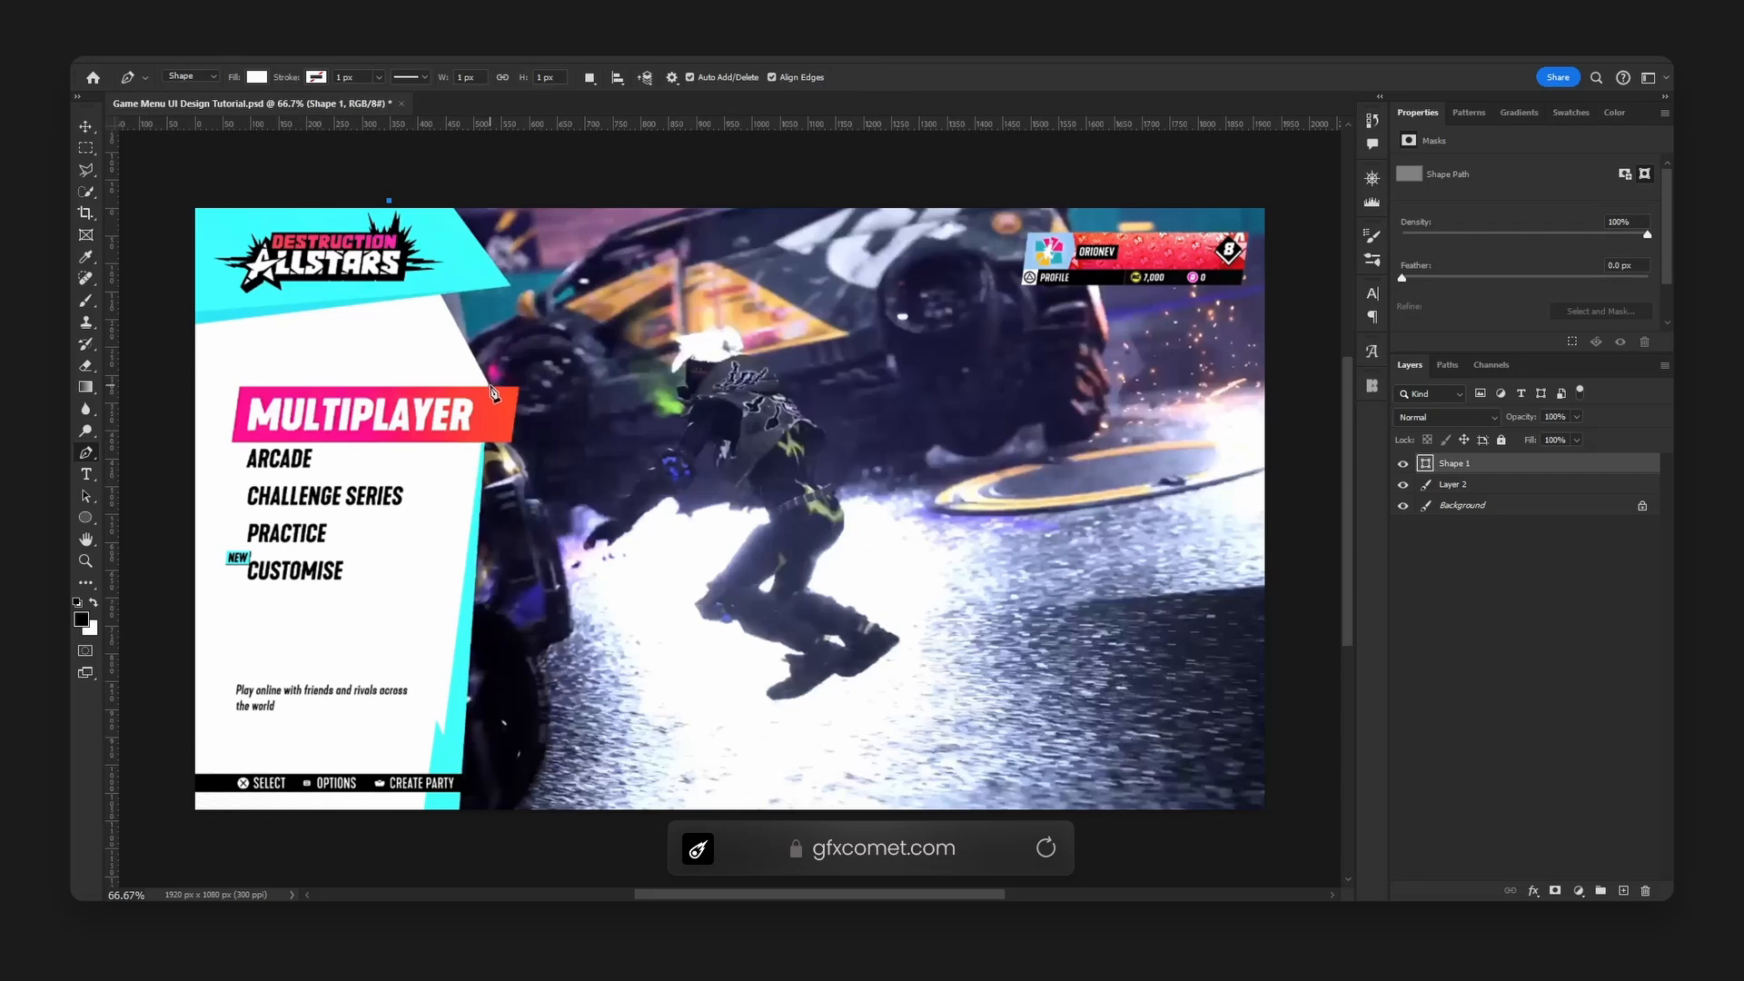
click(490, 385)
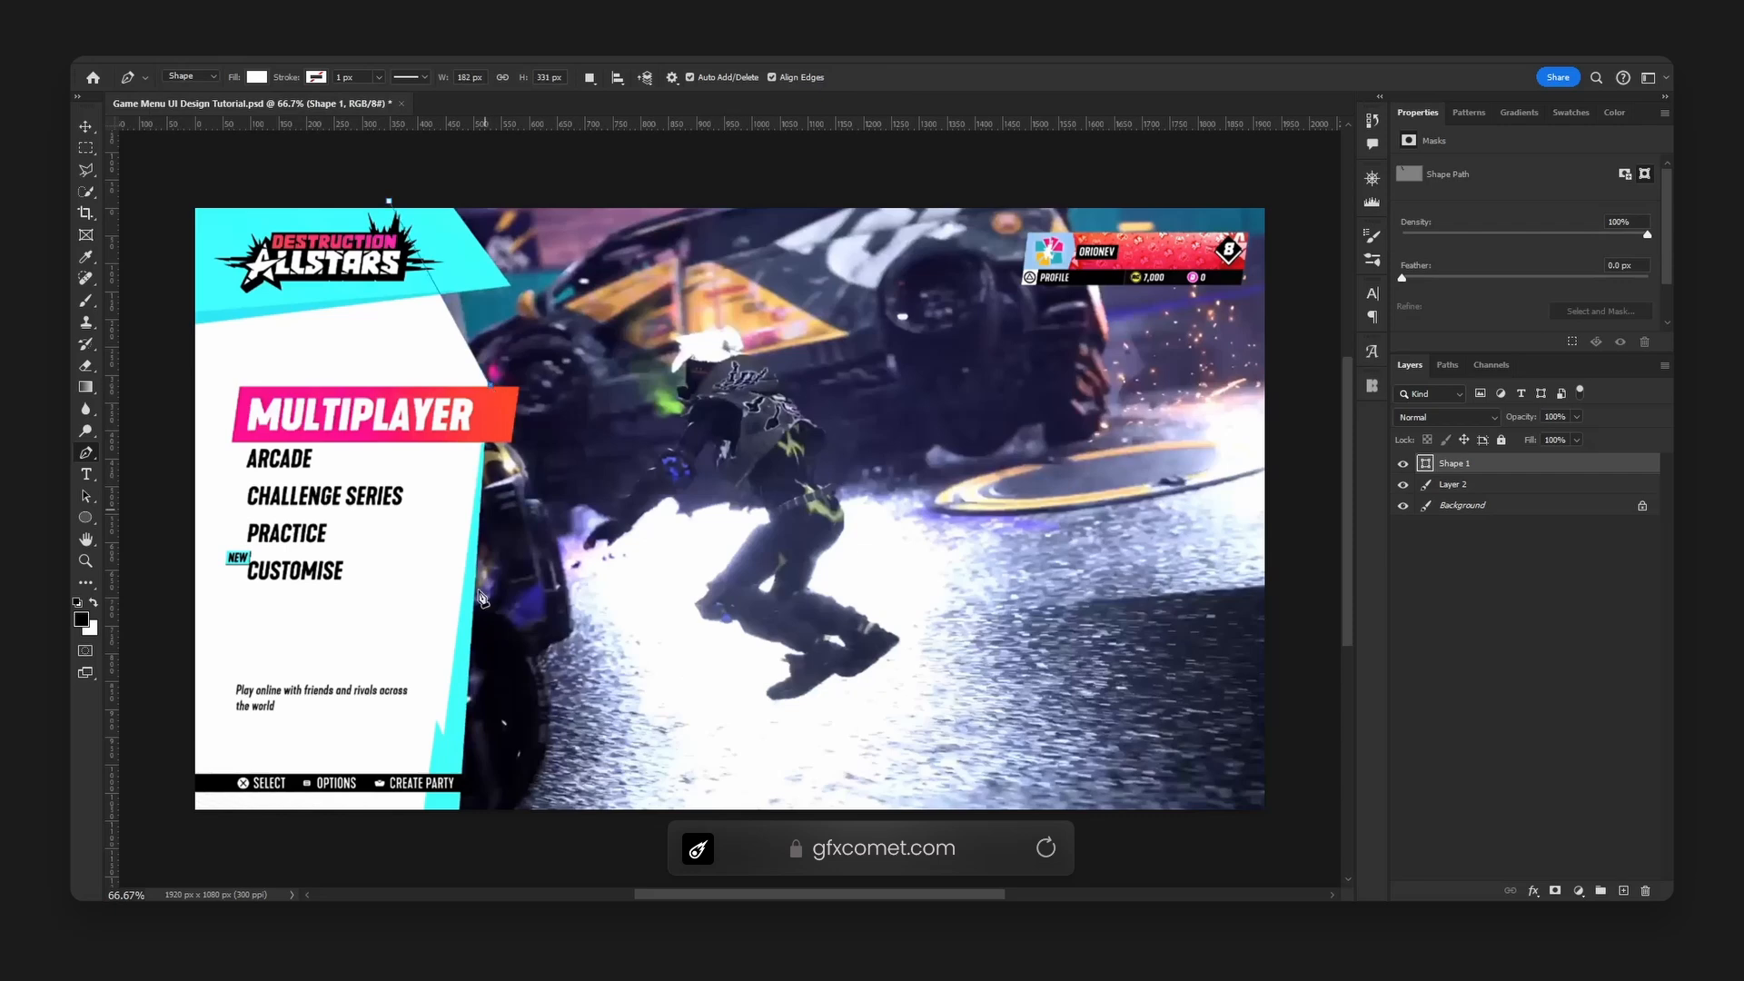
click(457, 819)
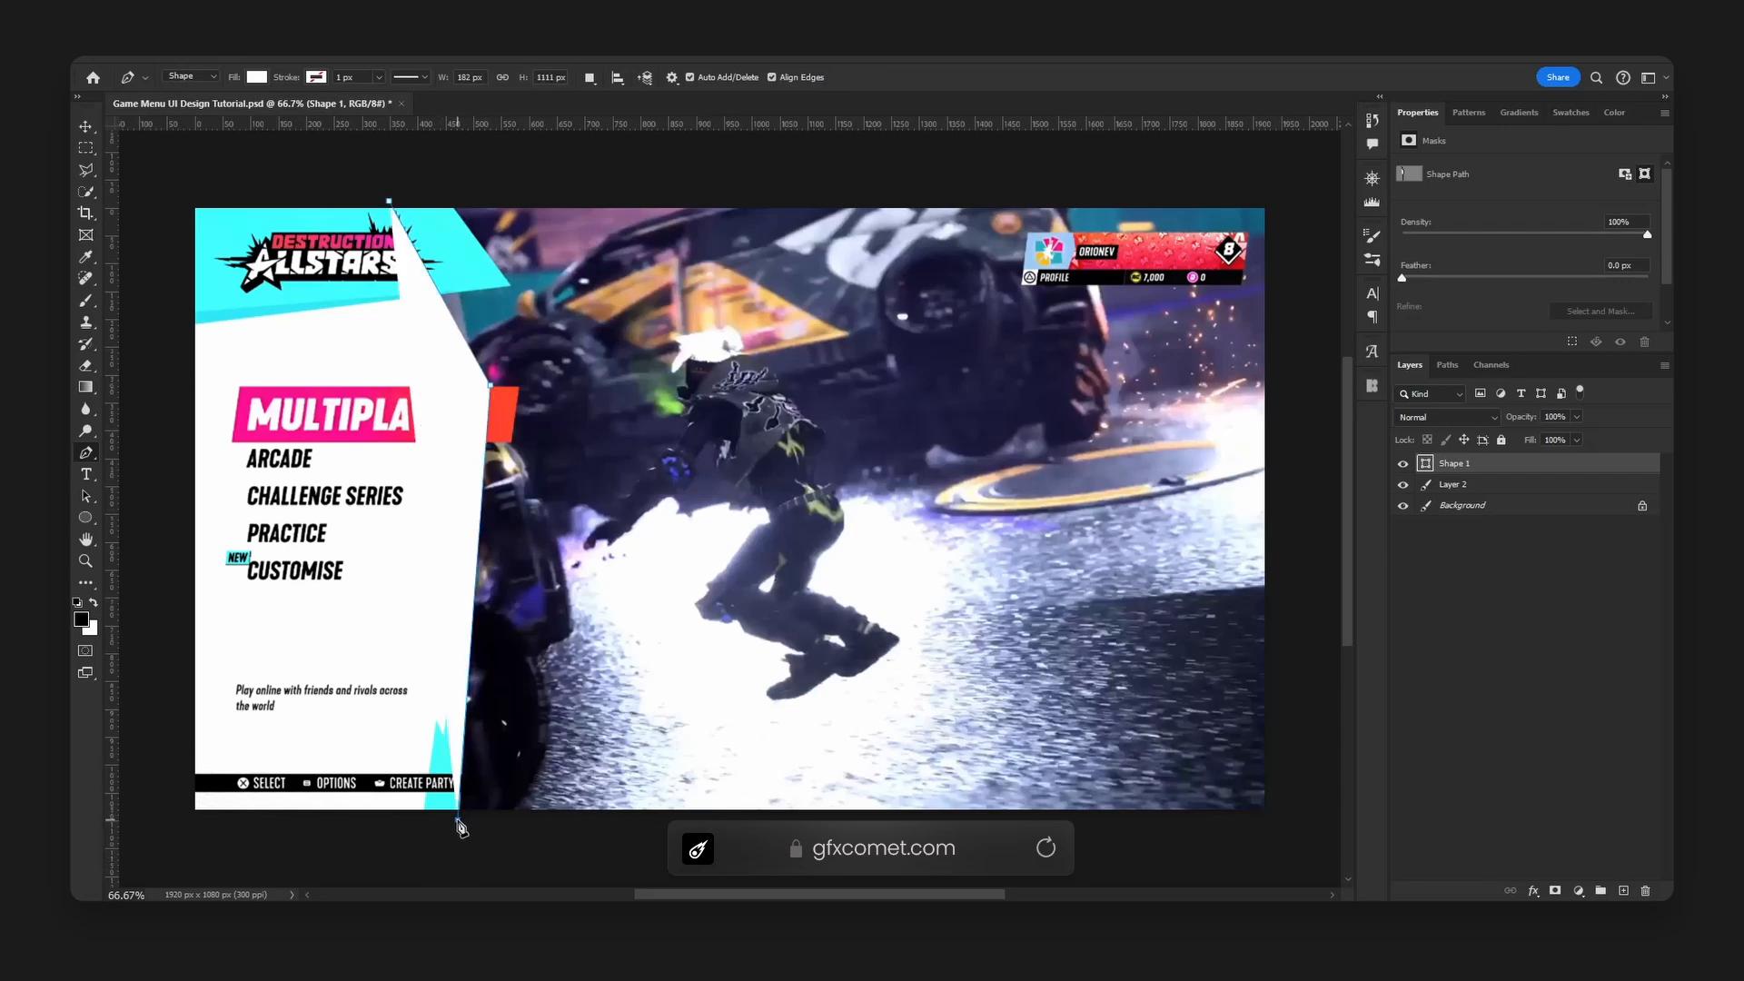
click(174, 819)
click(174, 184)
click(388, 200)
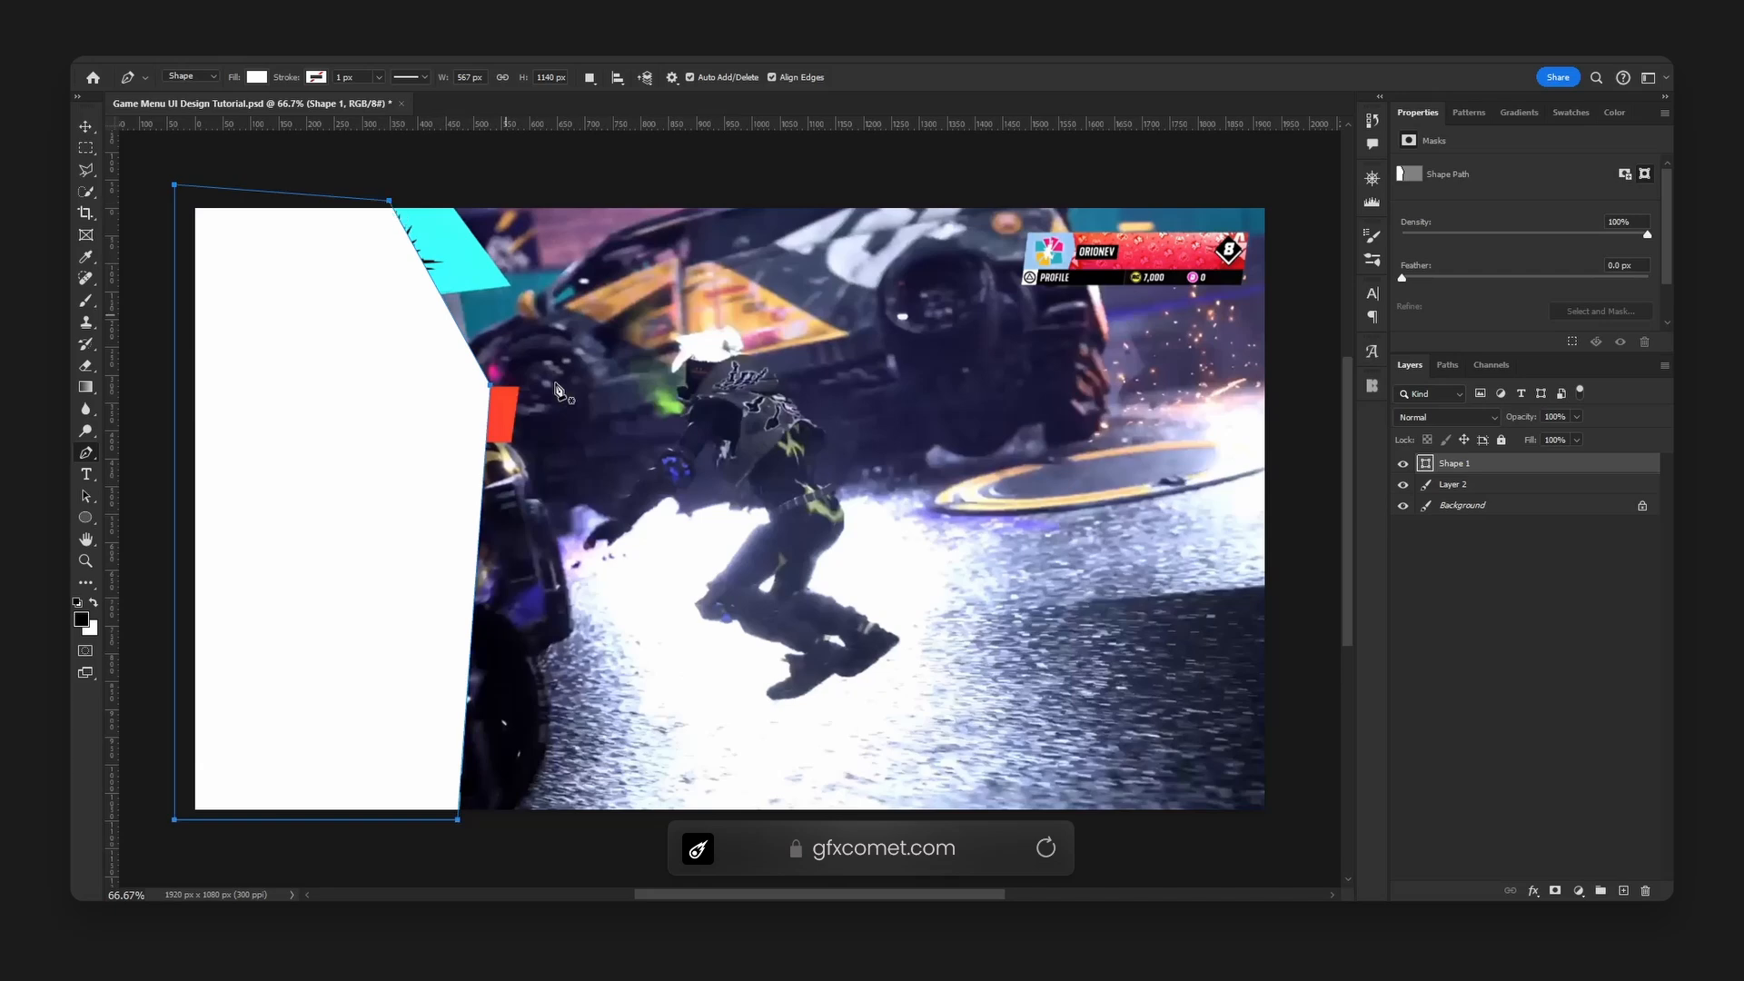
Move the reference screenshot on Layer 2 rightwards beside the white panel, to about X 856 px.
key(v)
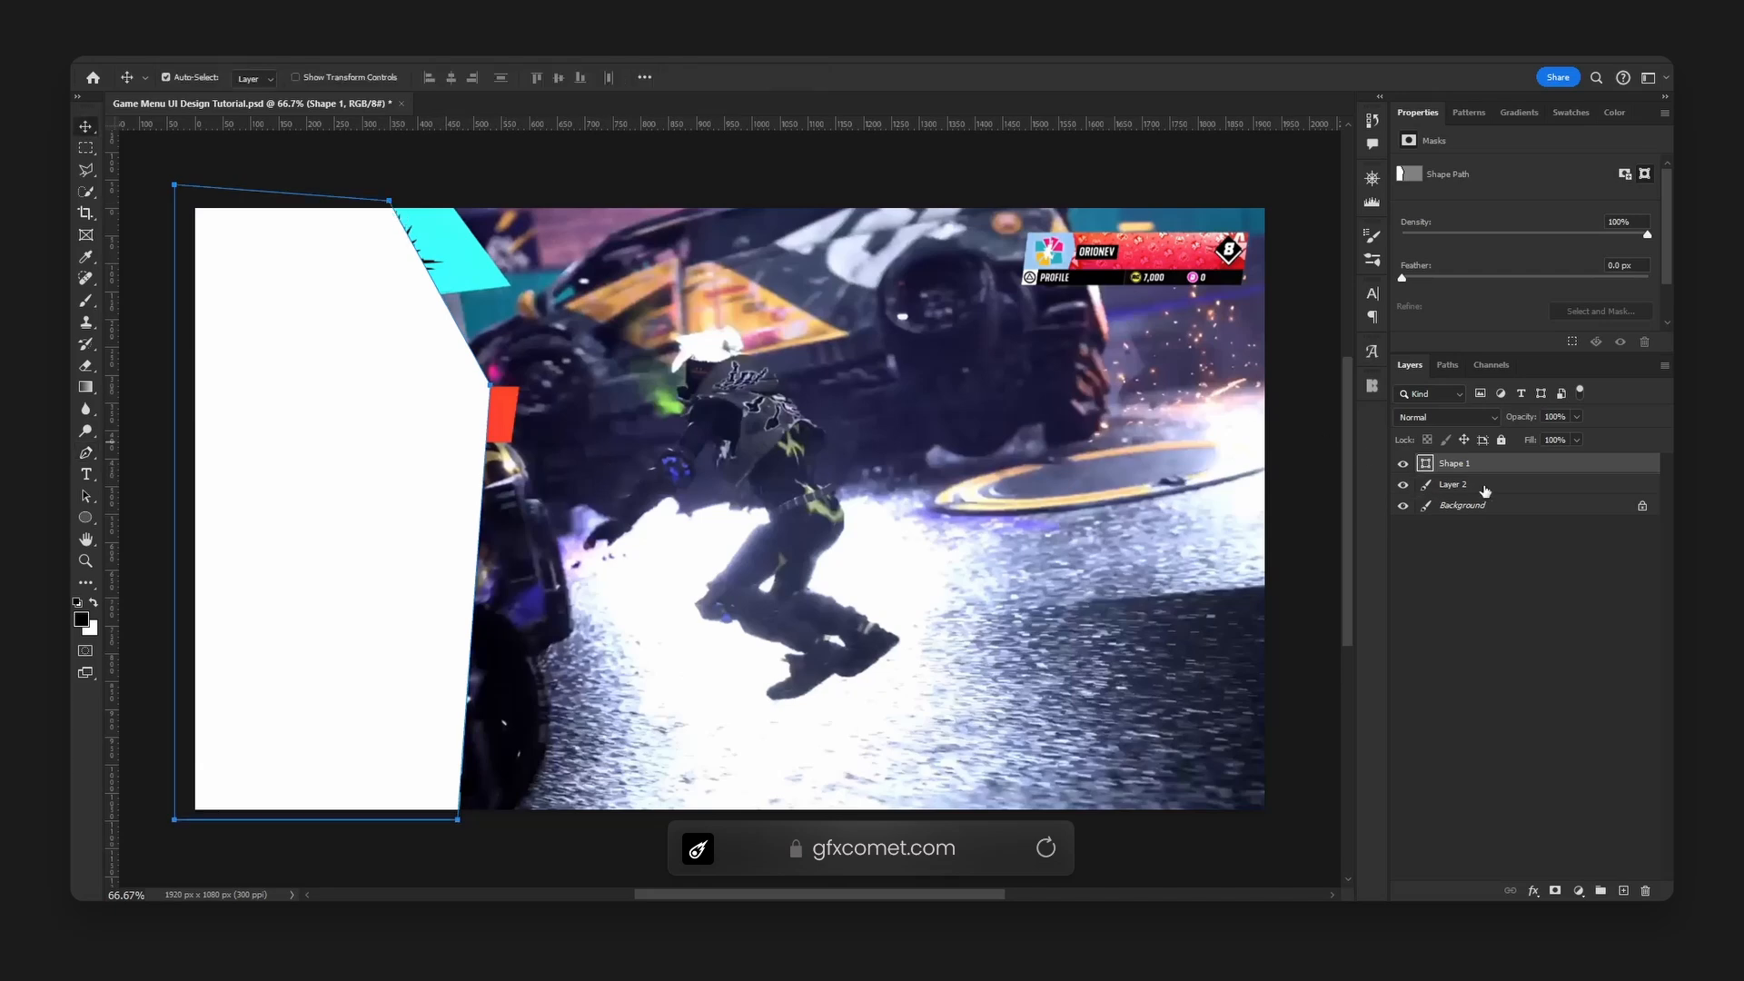
click(1480, 486)
drag(409, 447, 890, 448)
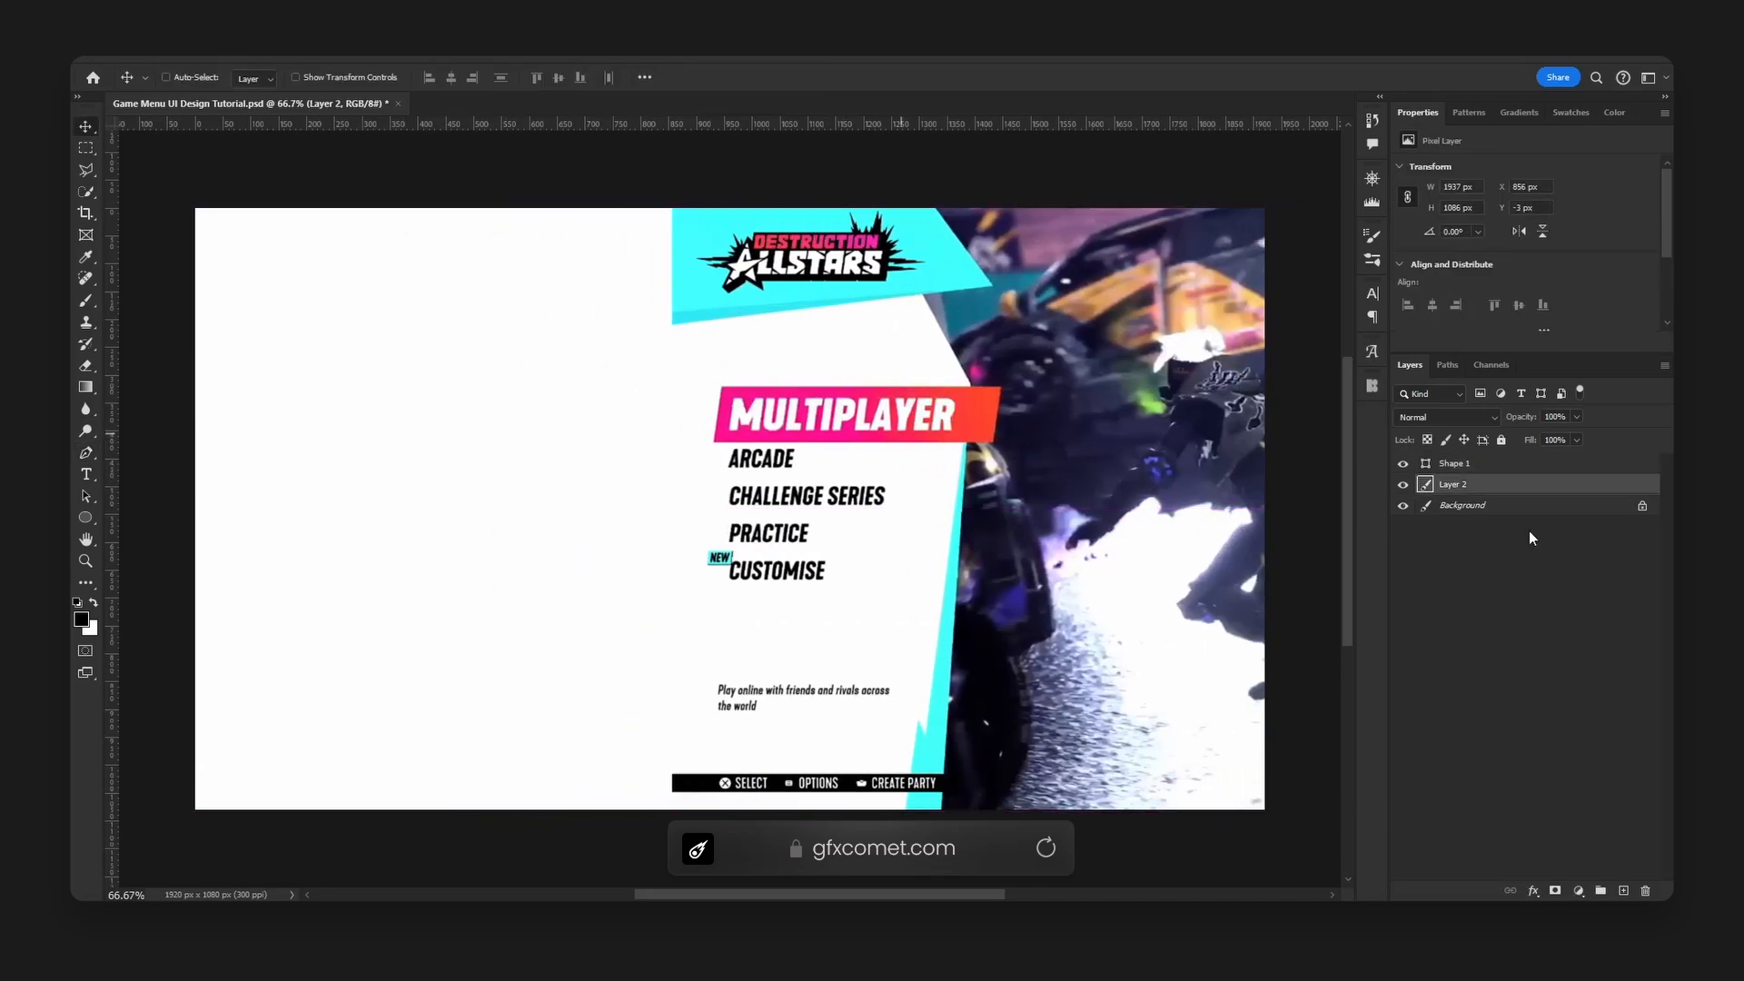
Fill the Background layer with the dark grey colour 1c1c1c.
click(1519, 506)
click(81, 620)
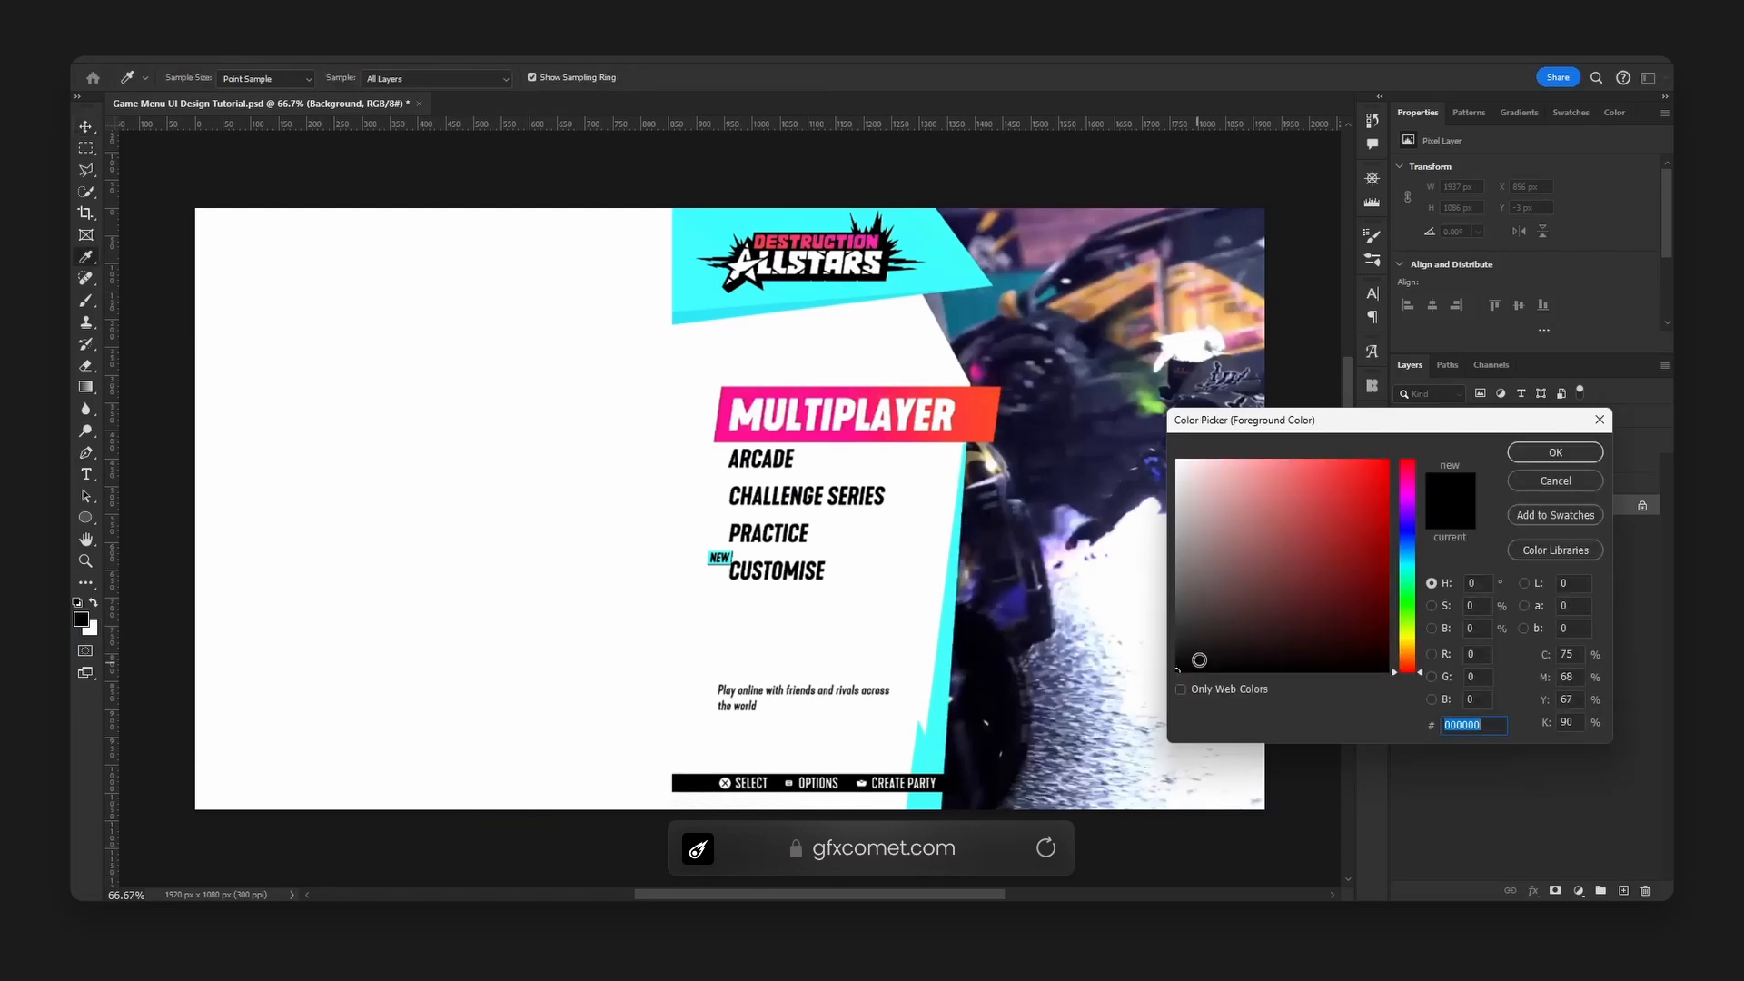
key(Return)
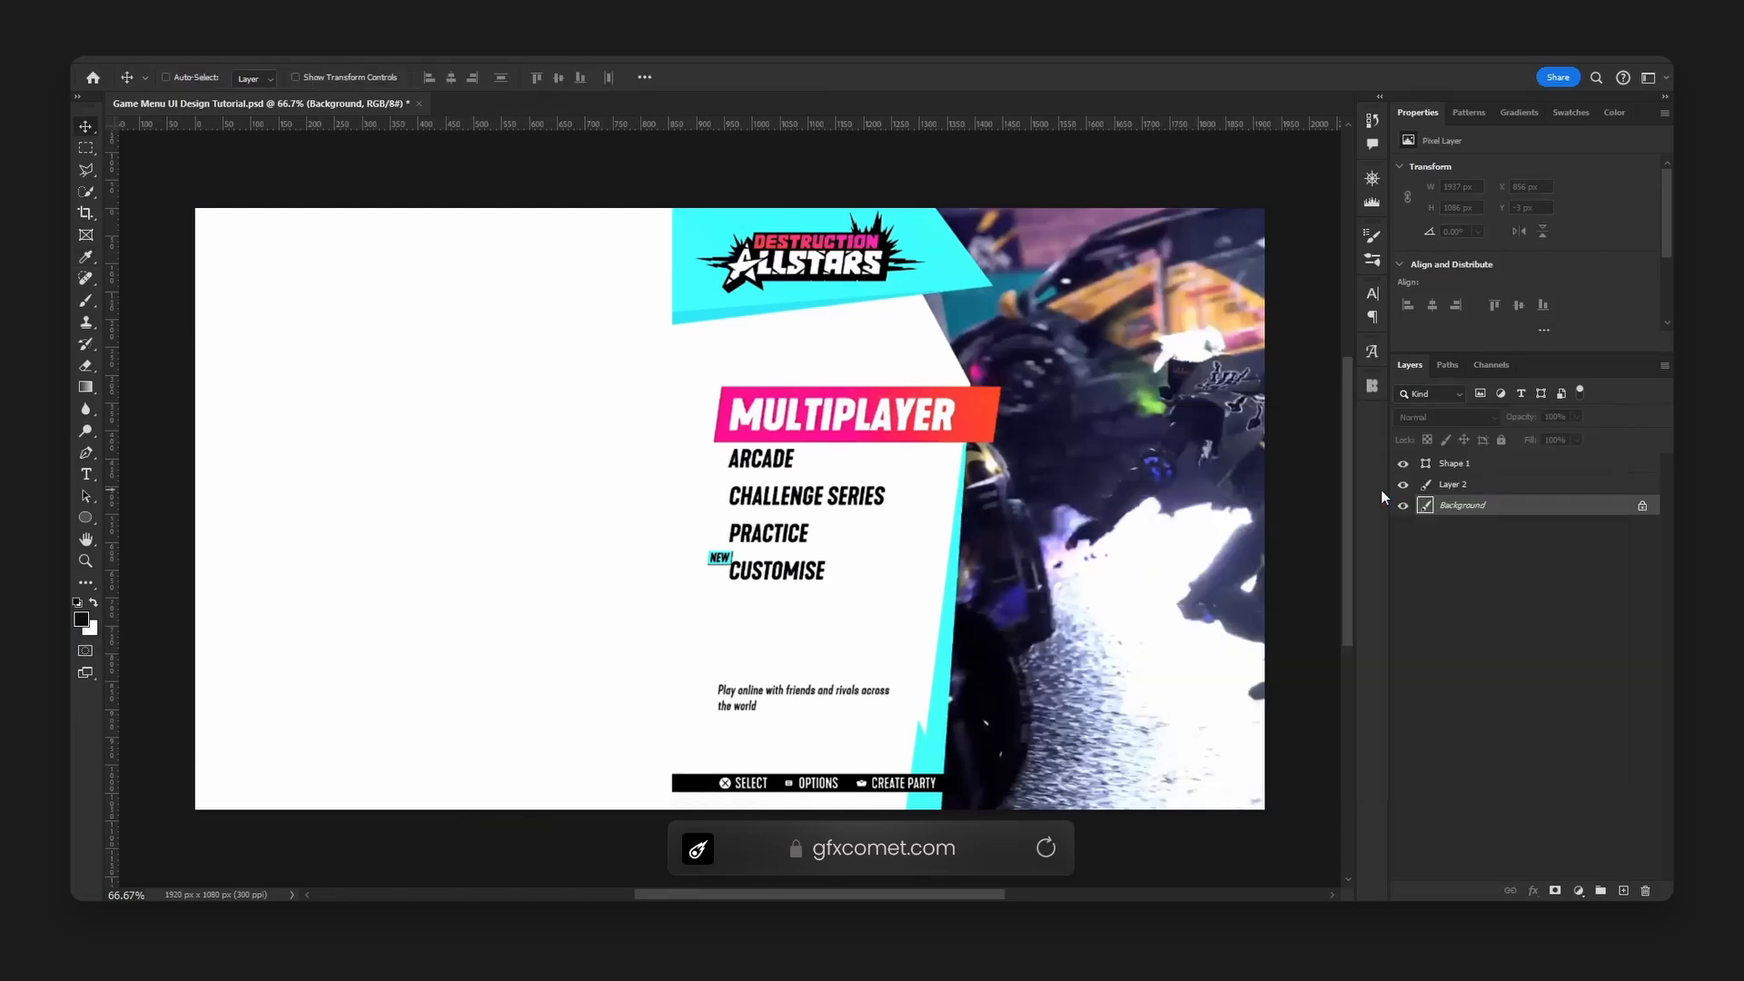
key(alt+BackSpace)
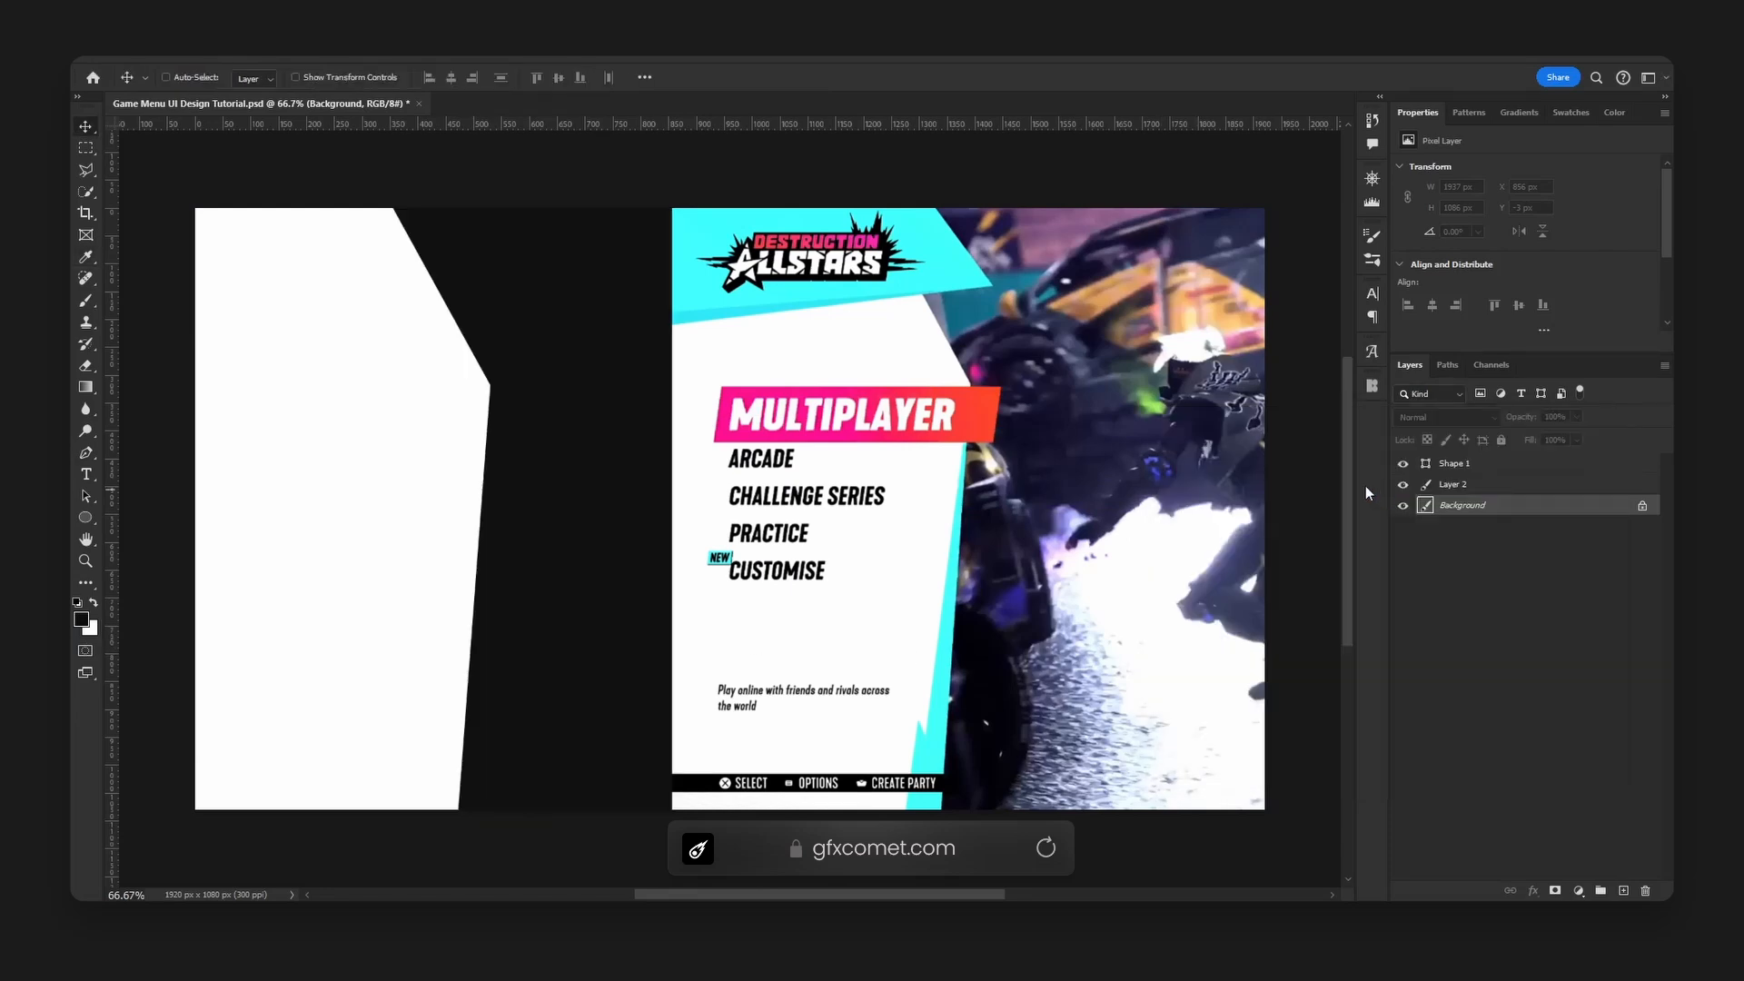
click(80, 620)
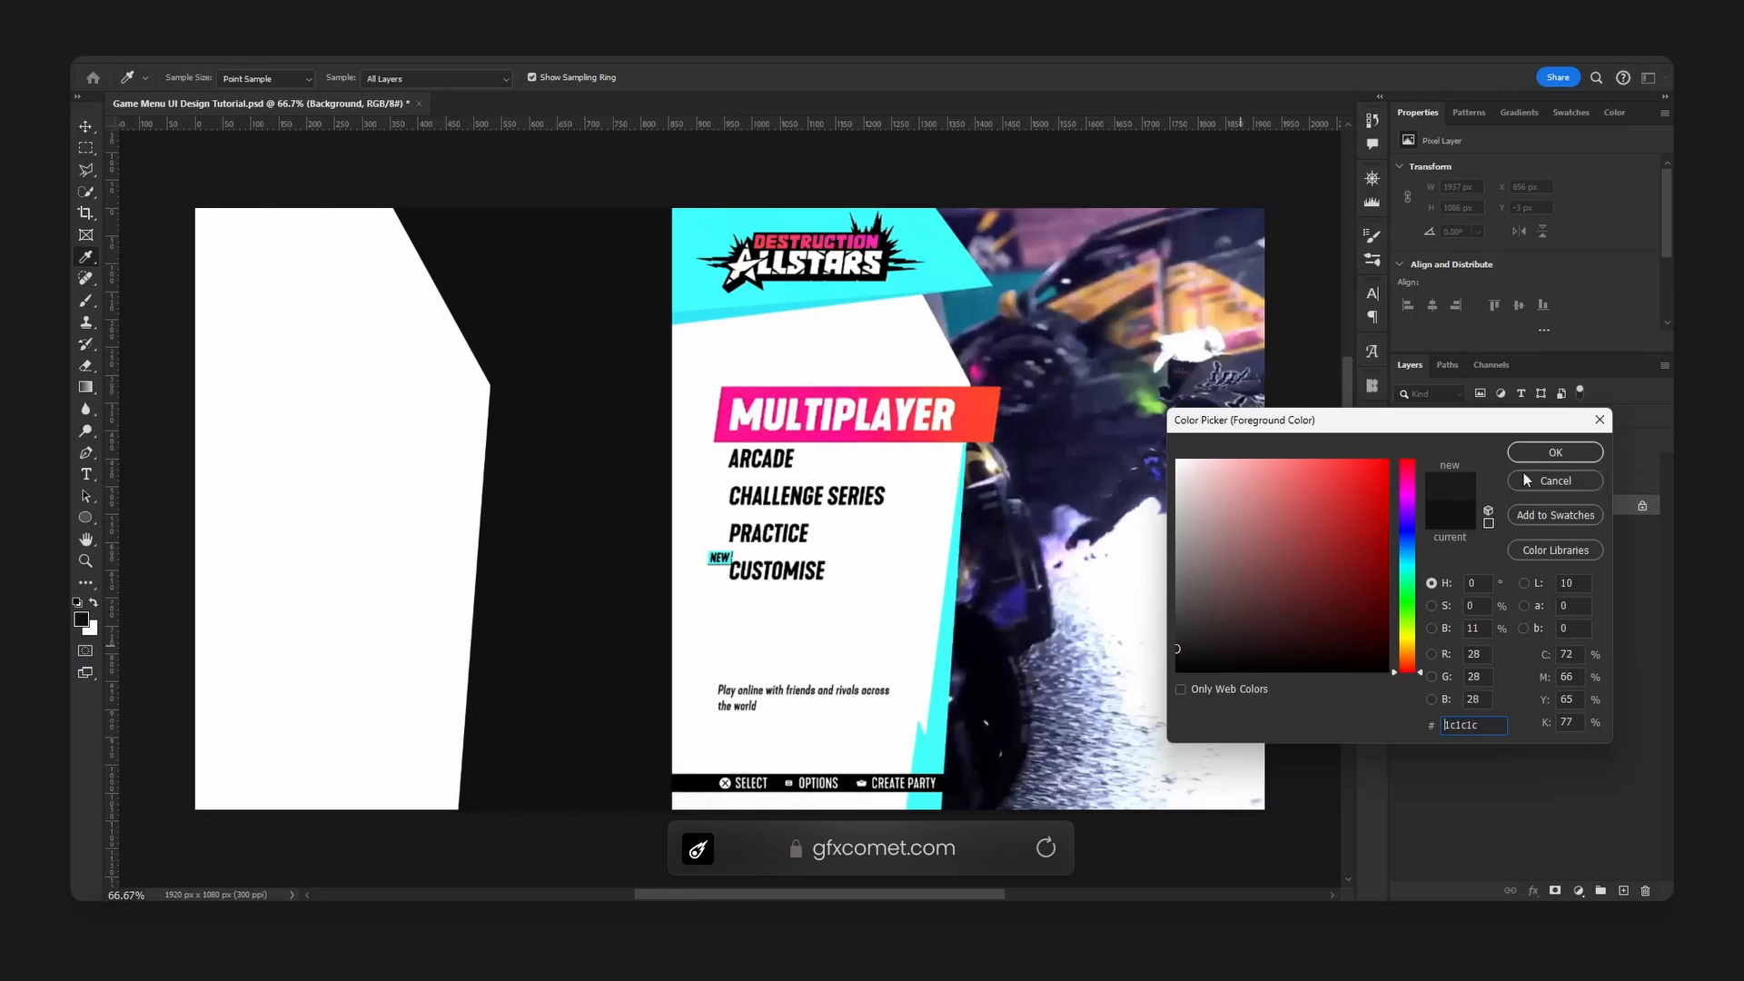
click(1544, 447)
key(alt+BackSpace)
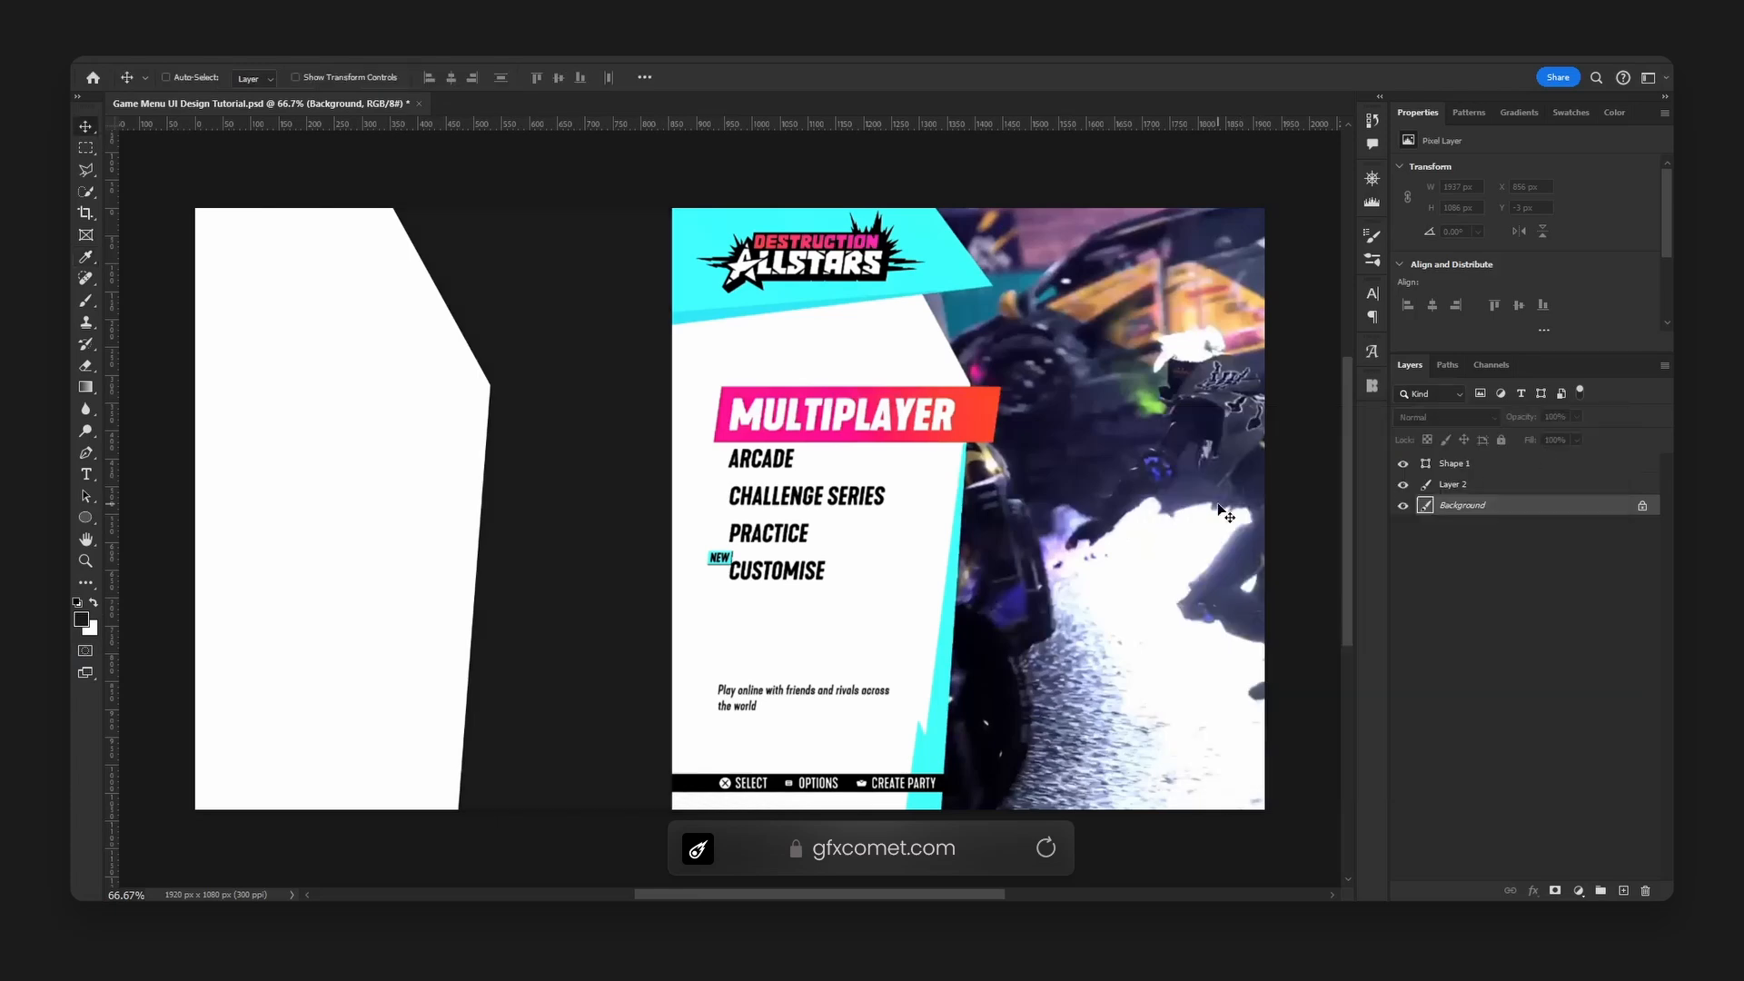
On a new layer above Shape 1, draw a closed four-point black banner over the reference's cyan header, about 602 × 274 px.
click(1403, 464)
click(1403, 464)
click(1487, 467)
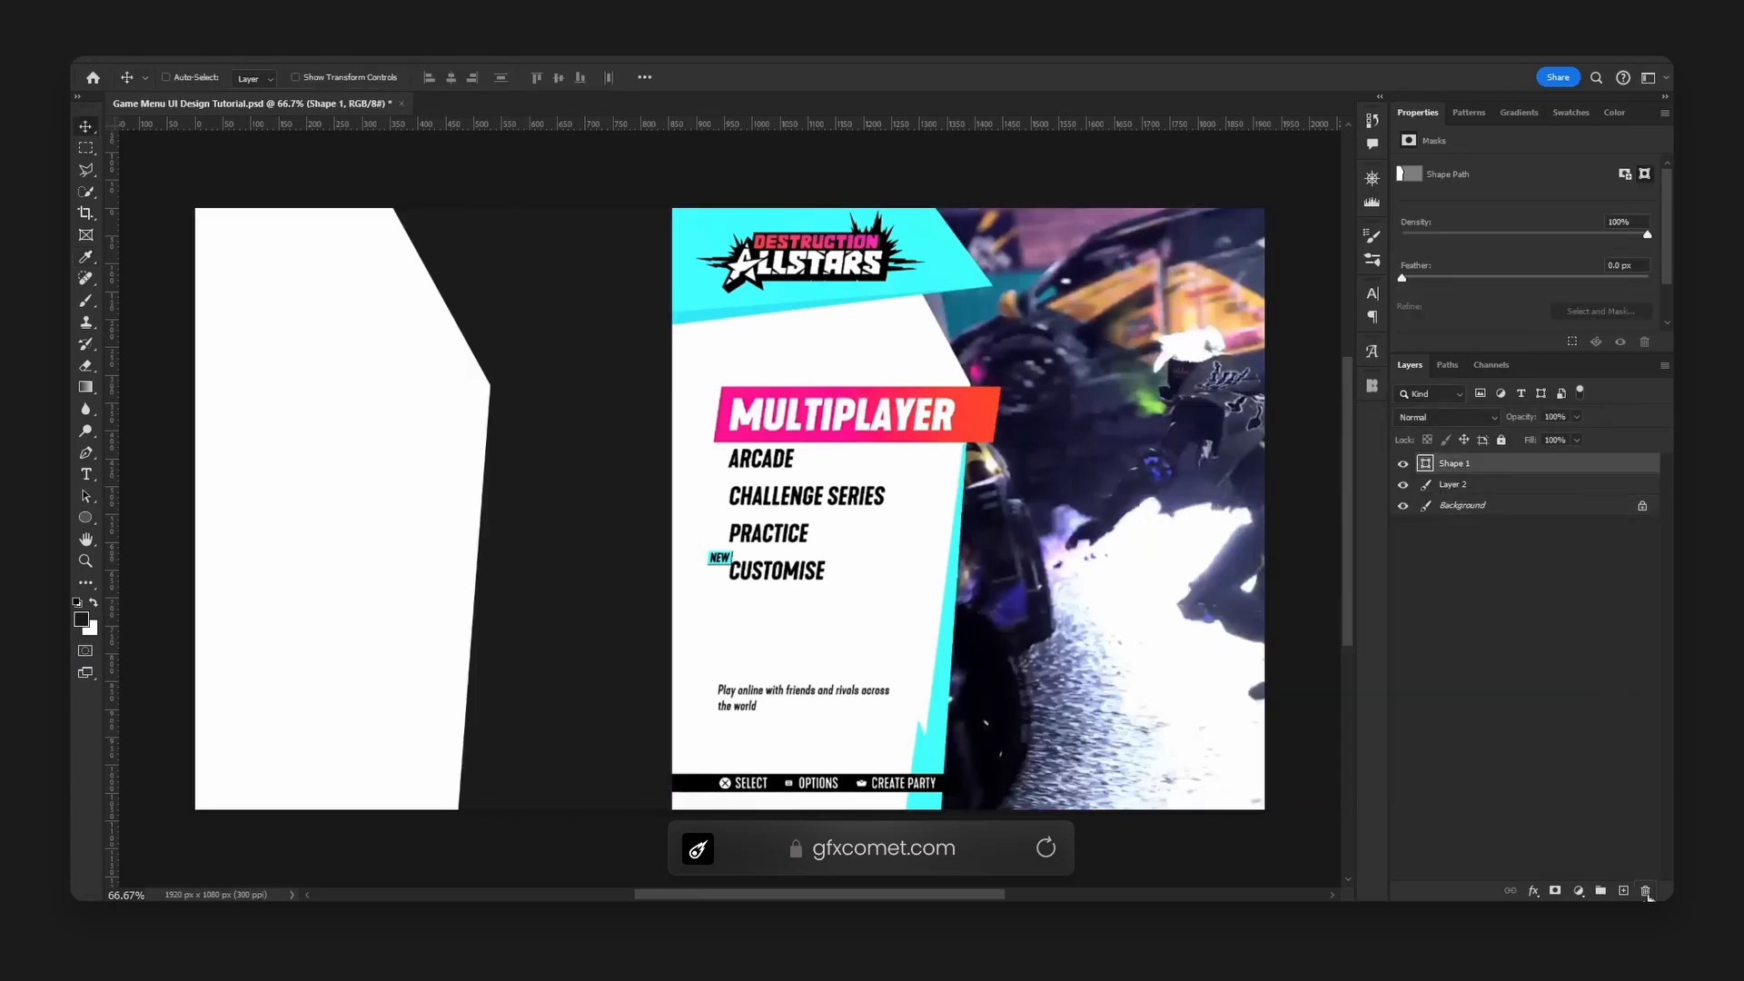
click(1624, 891)
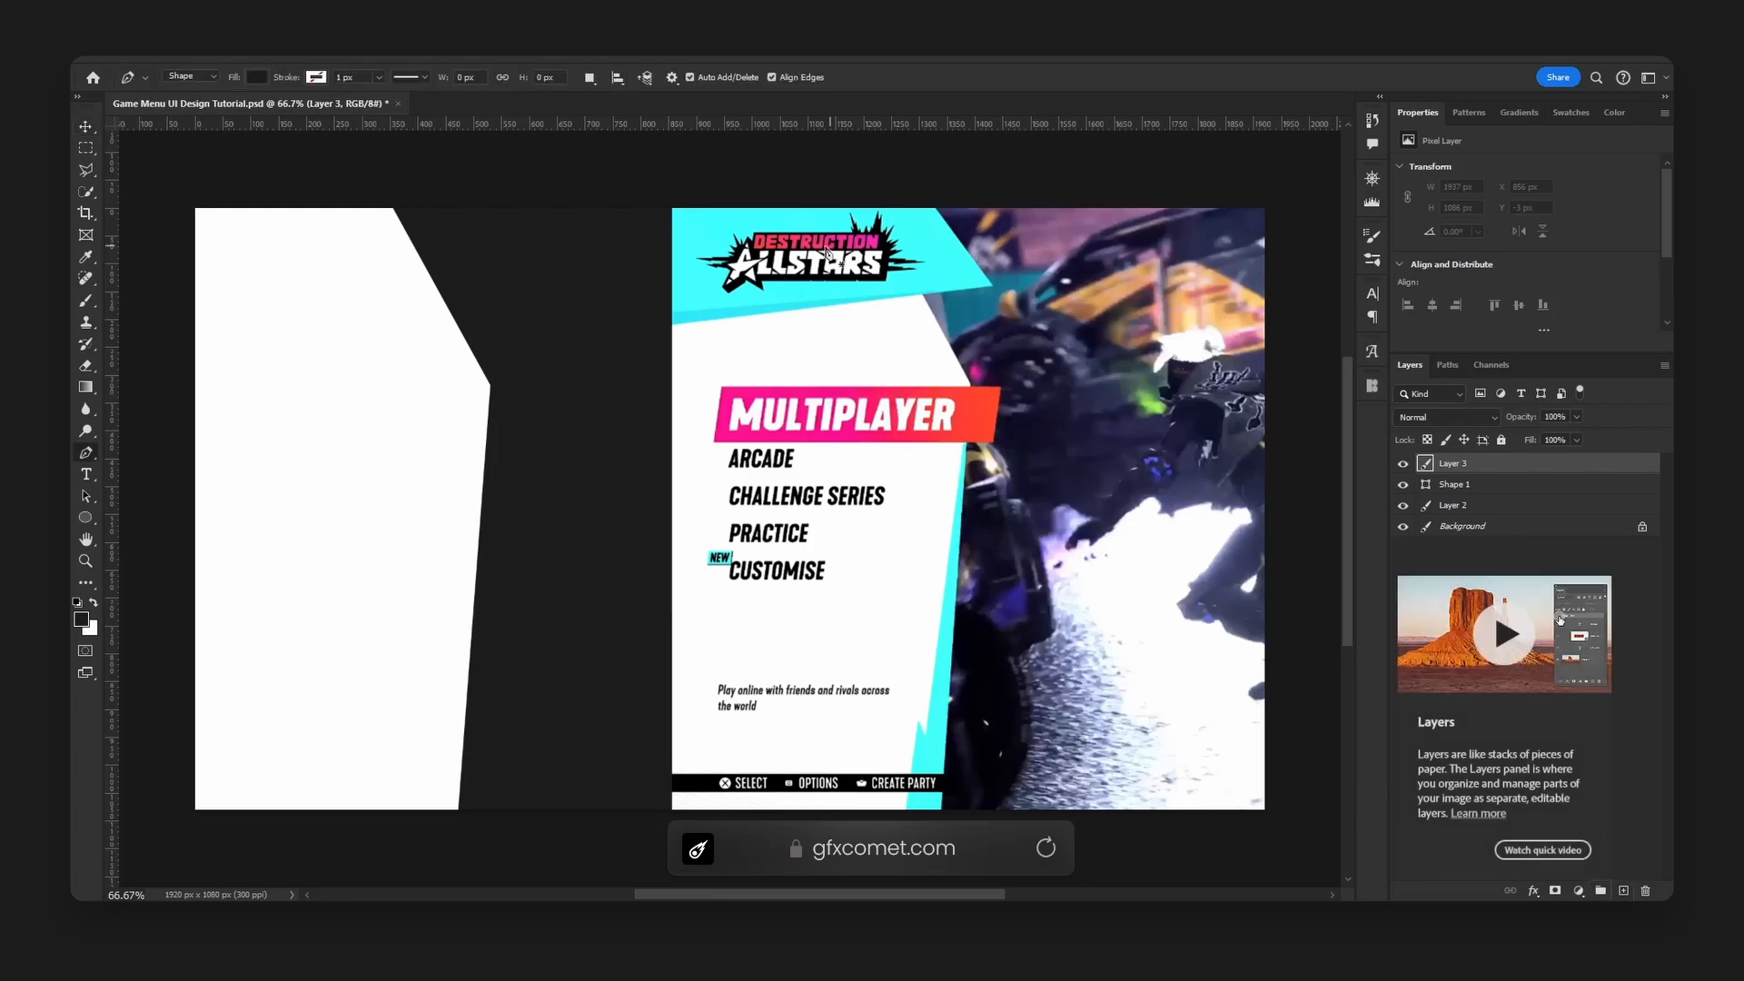
key(p)
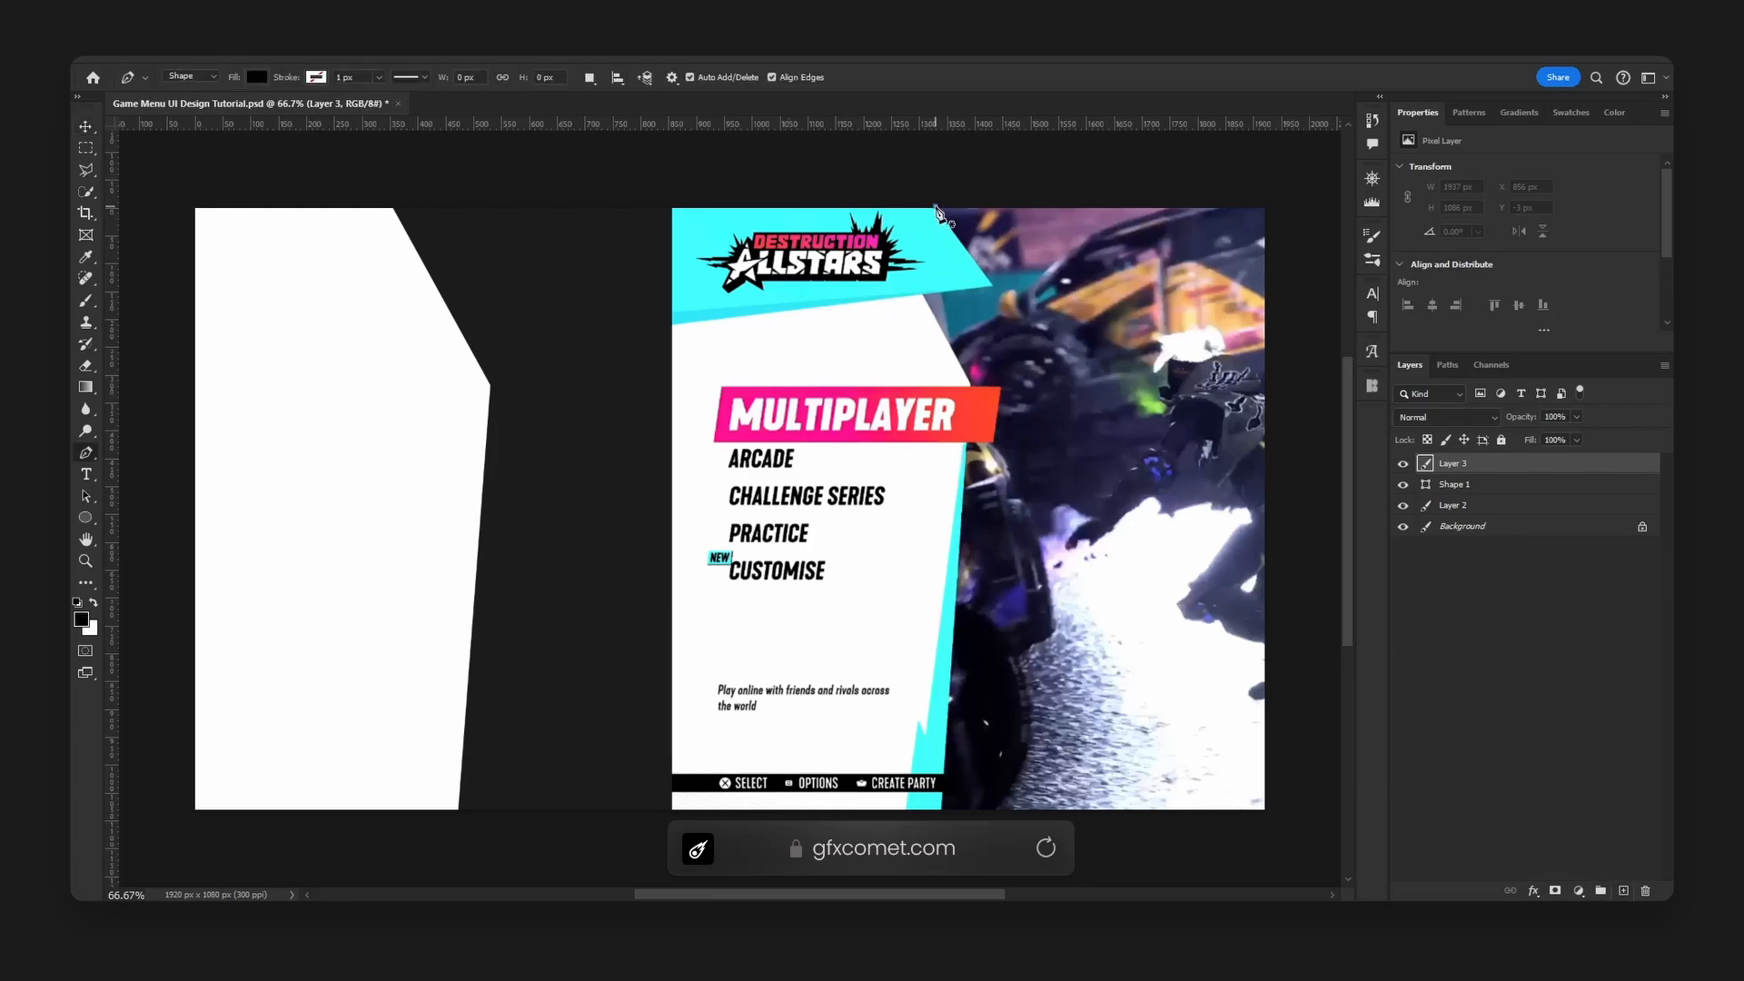
click(936, 208)
click(994, 289)
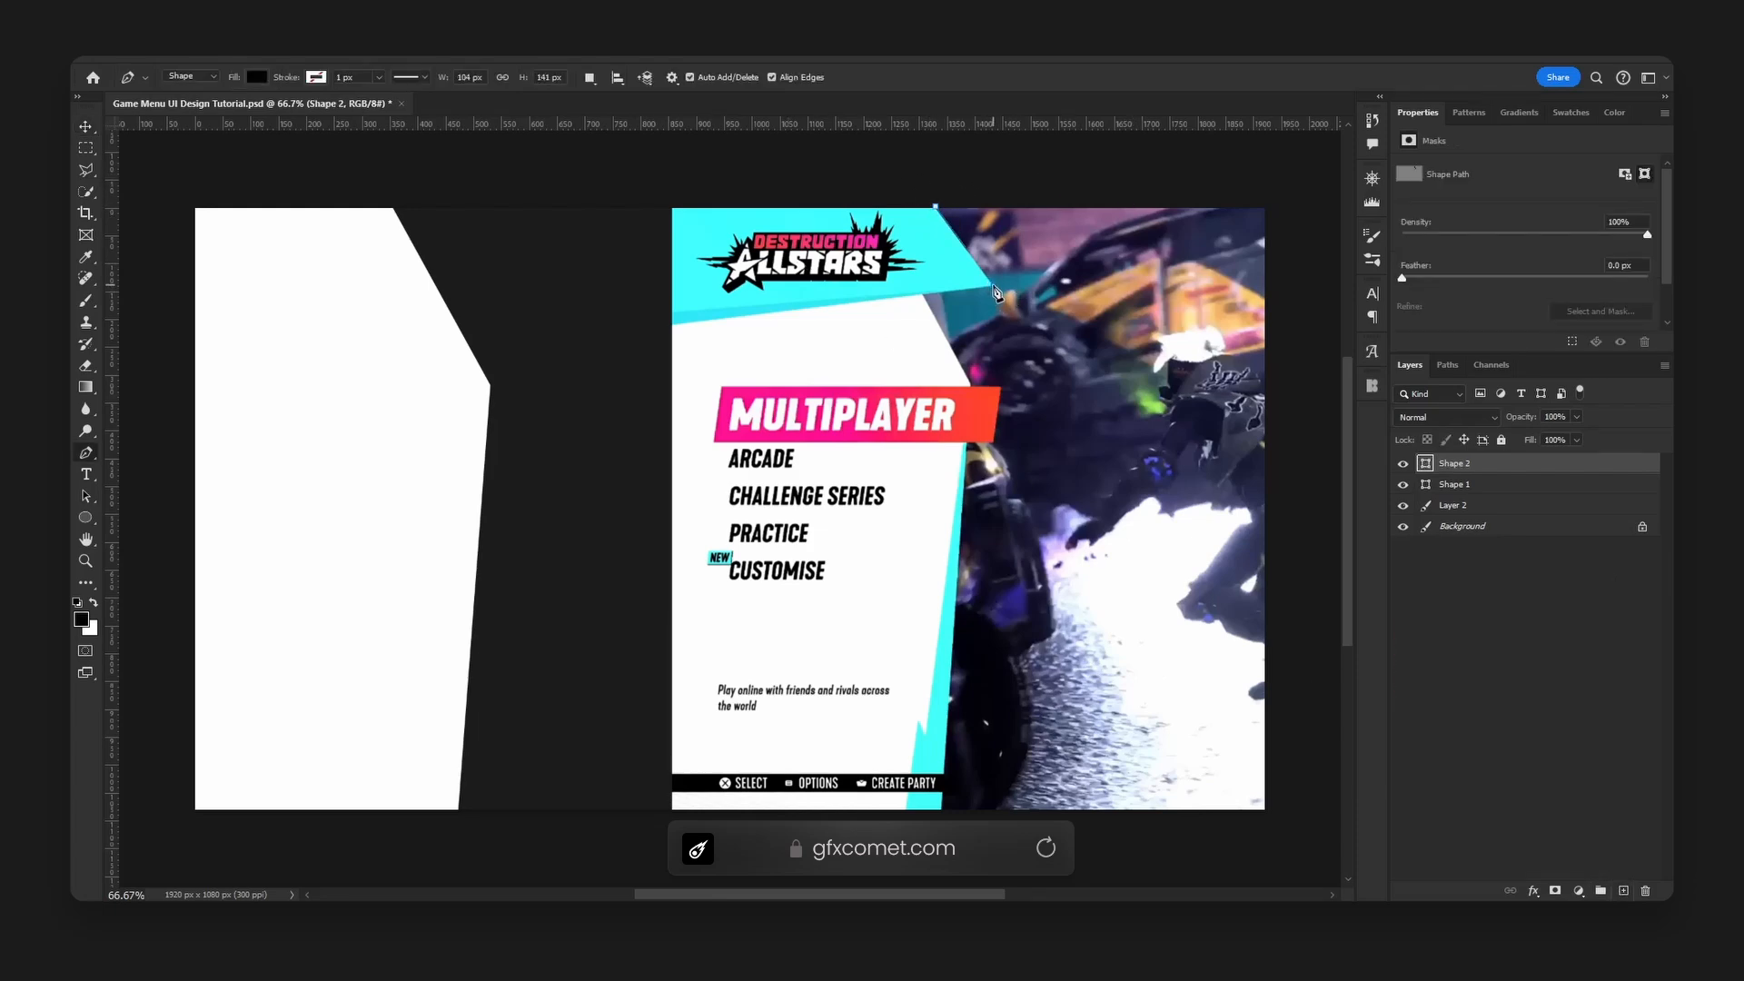
click(666, 326)
click(658, 174)
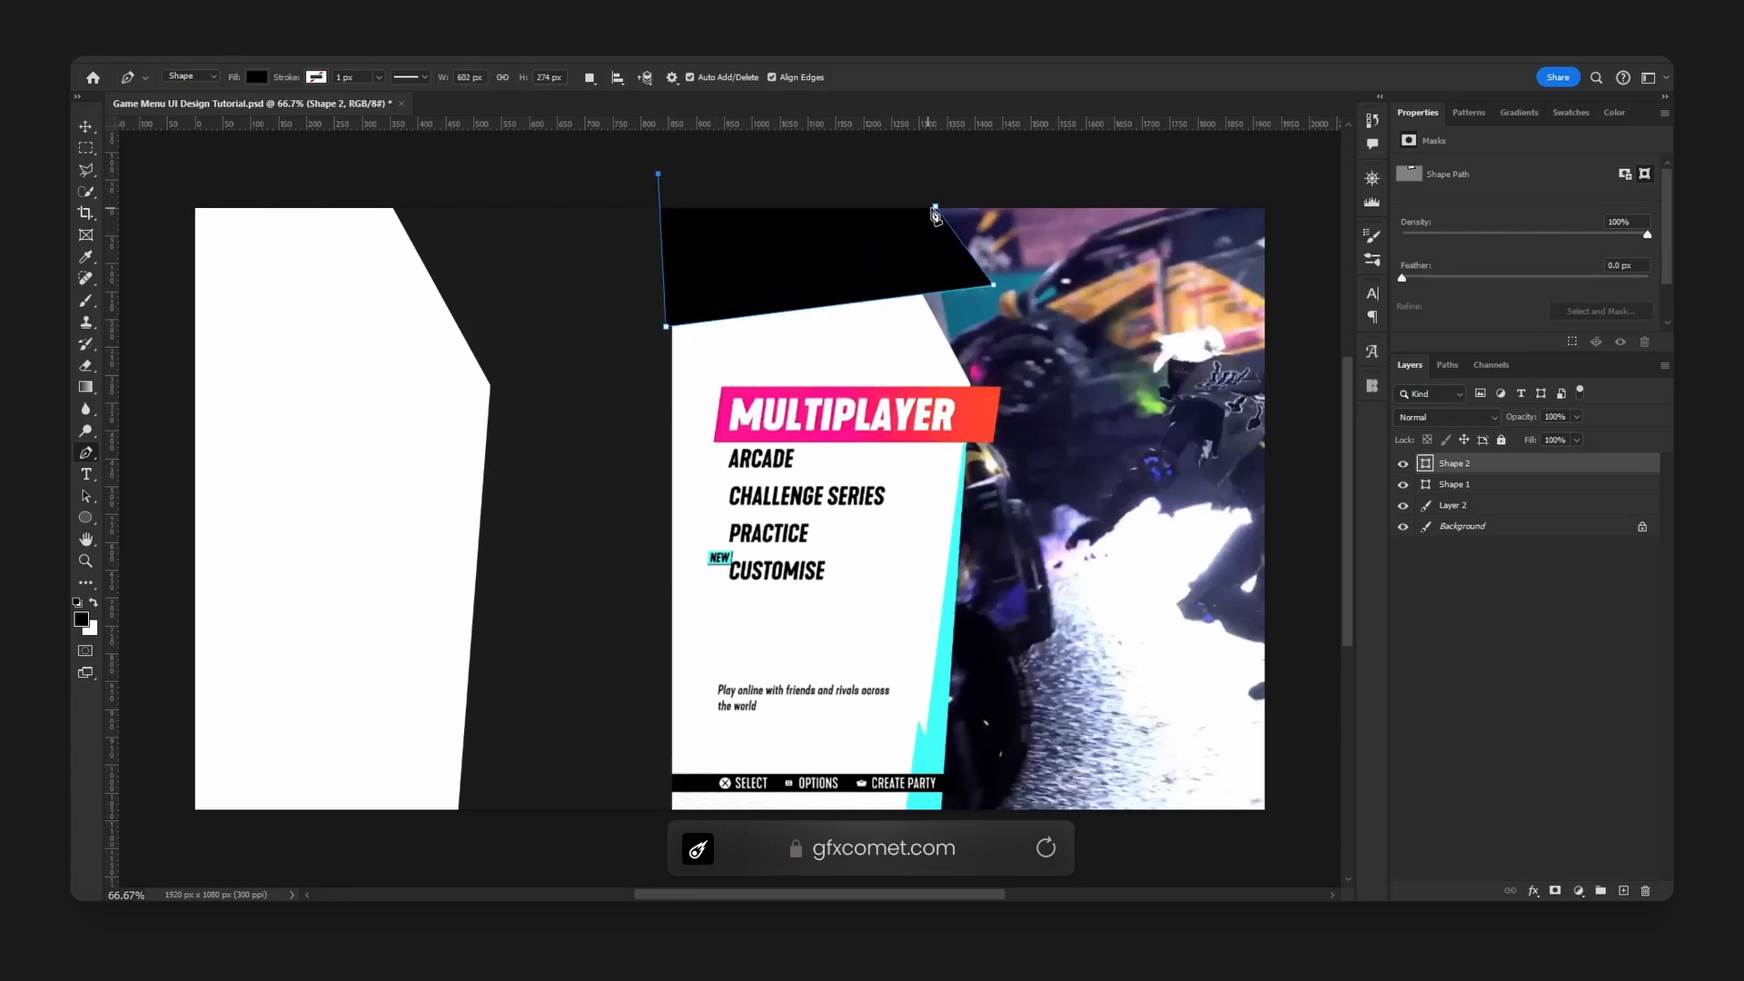
click(937, 212)
Move the white panel onto the reference's menu panel and nudge it to line up with its slanted edges.
key(v)
click(1508, 484)
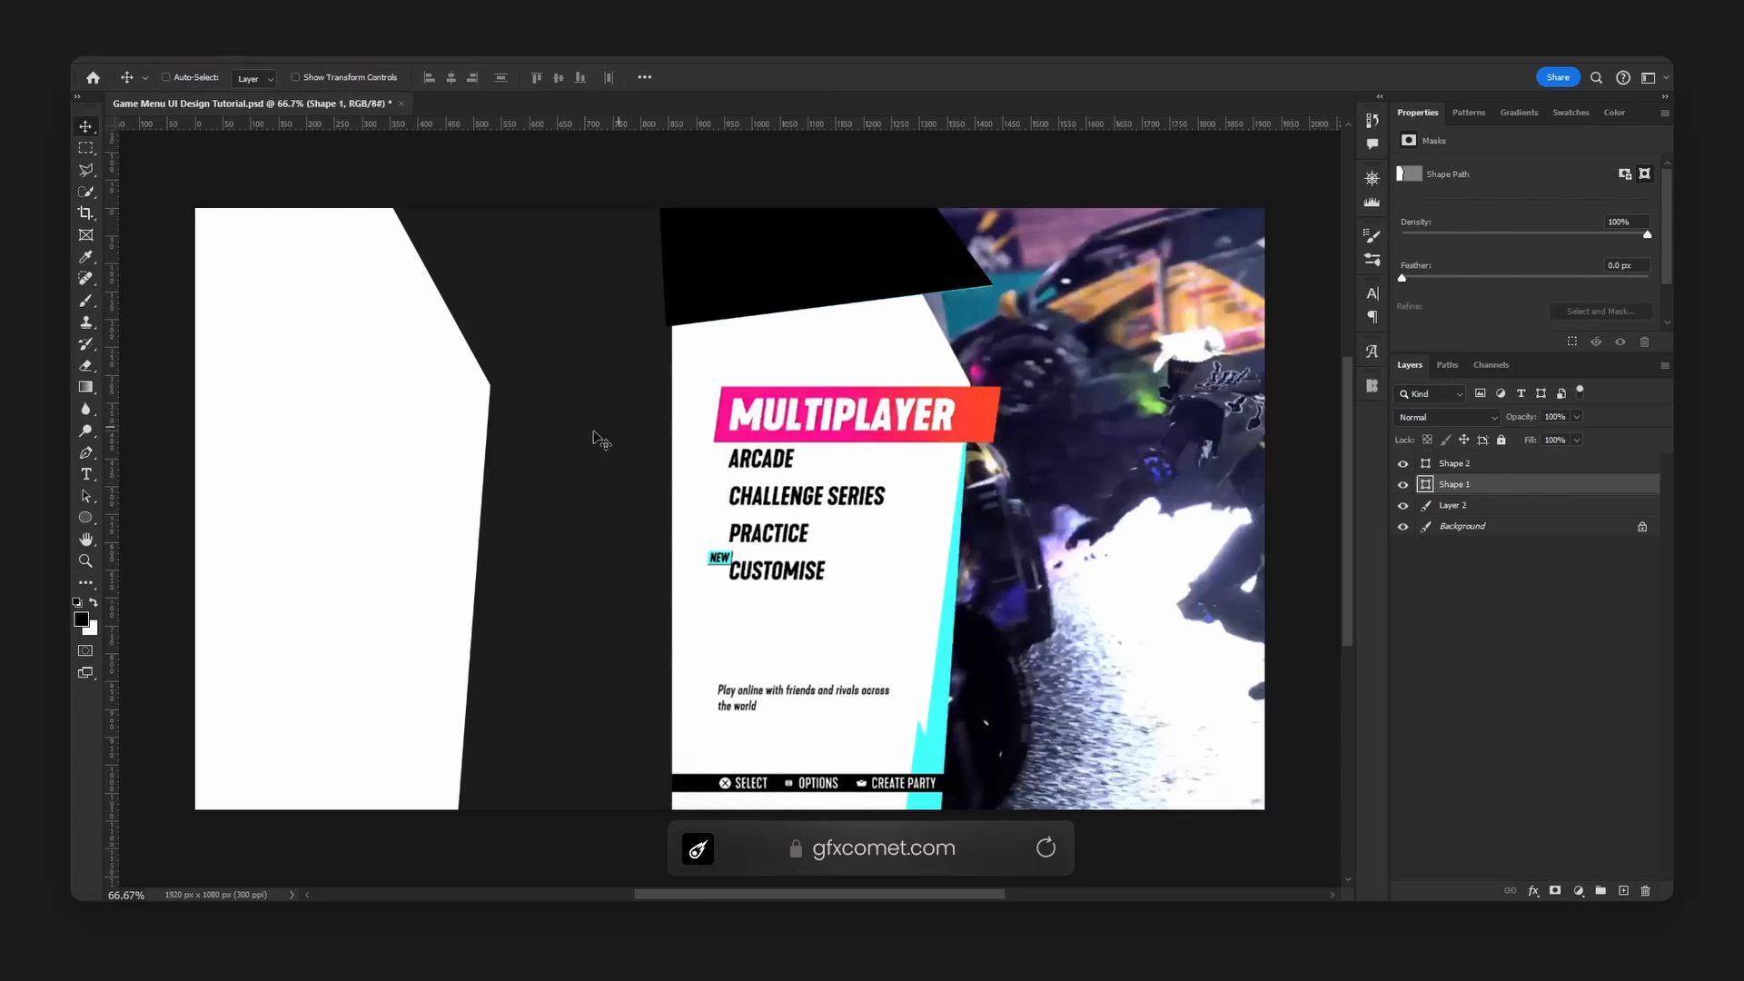
drag(538, 461, 974, 460)
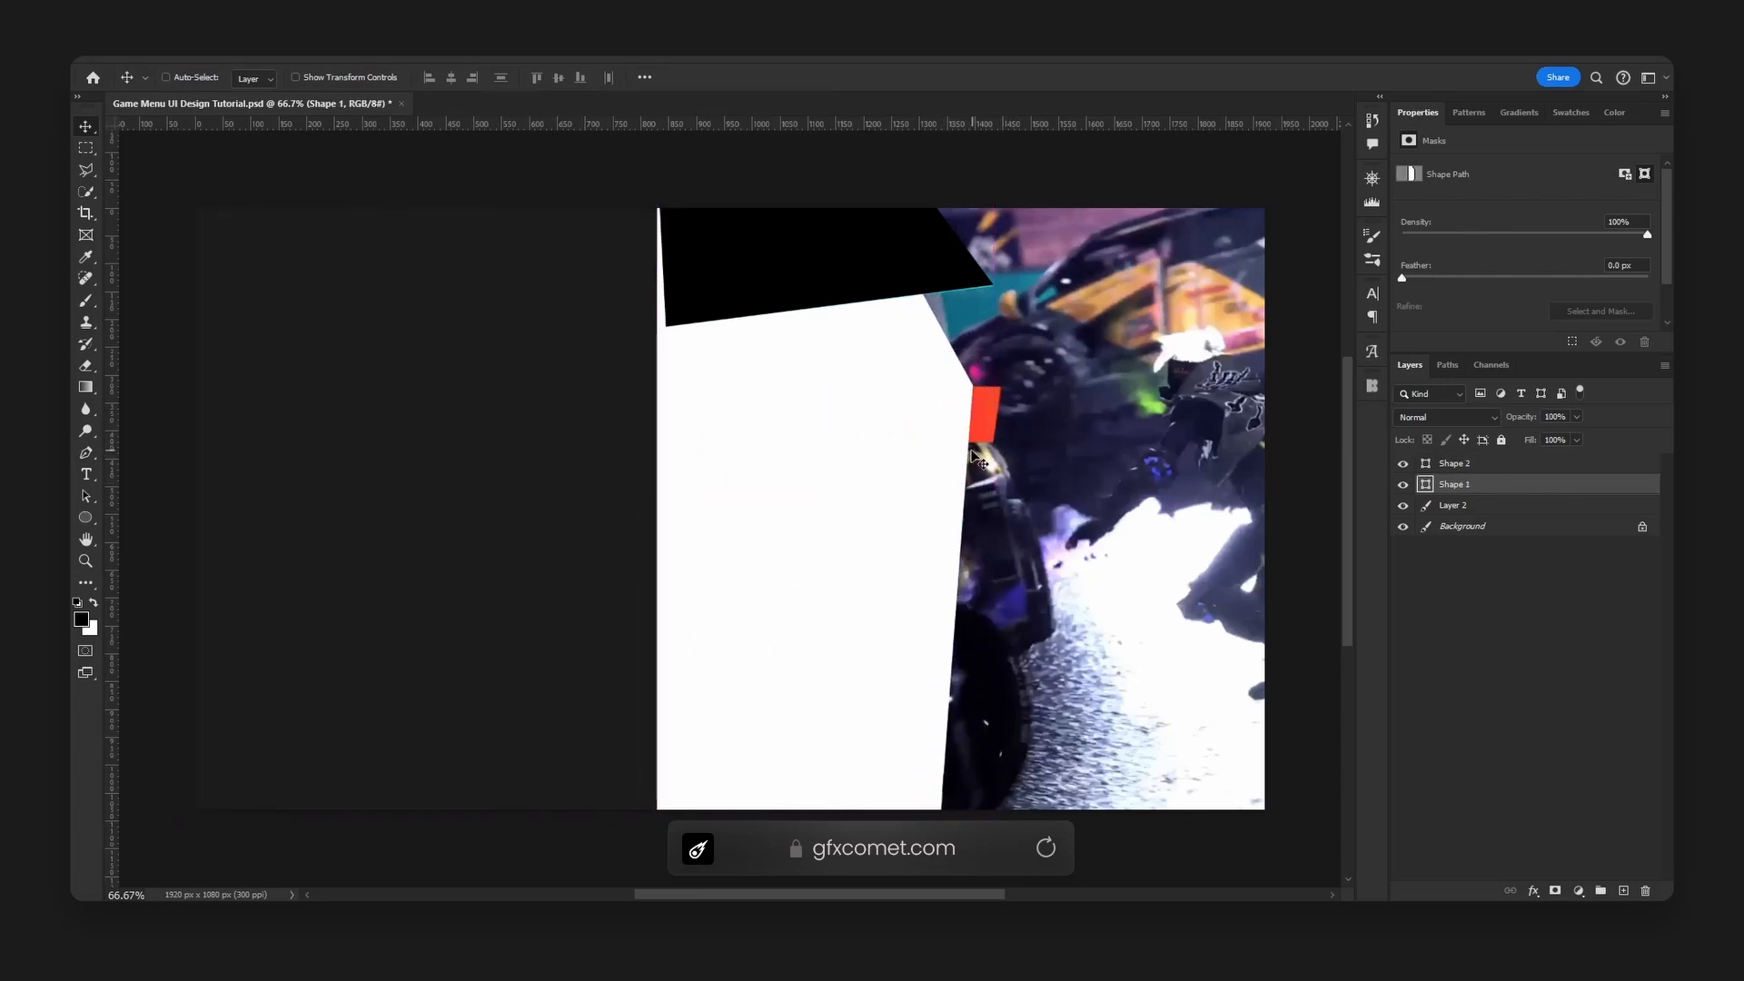
key(Right)
key(Right)
key(Right)
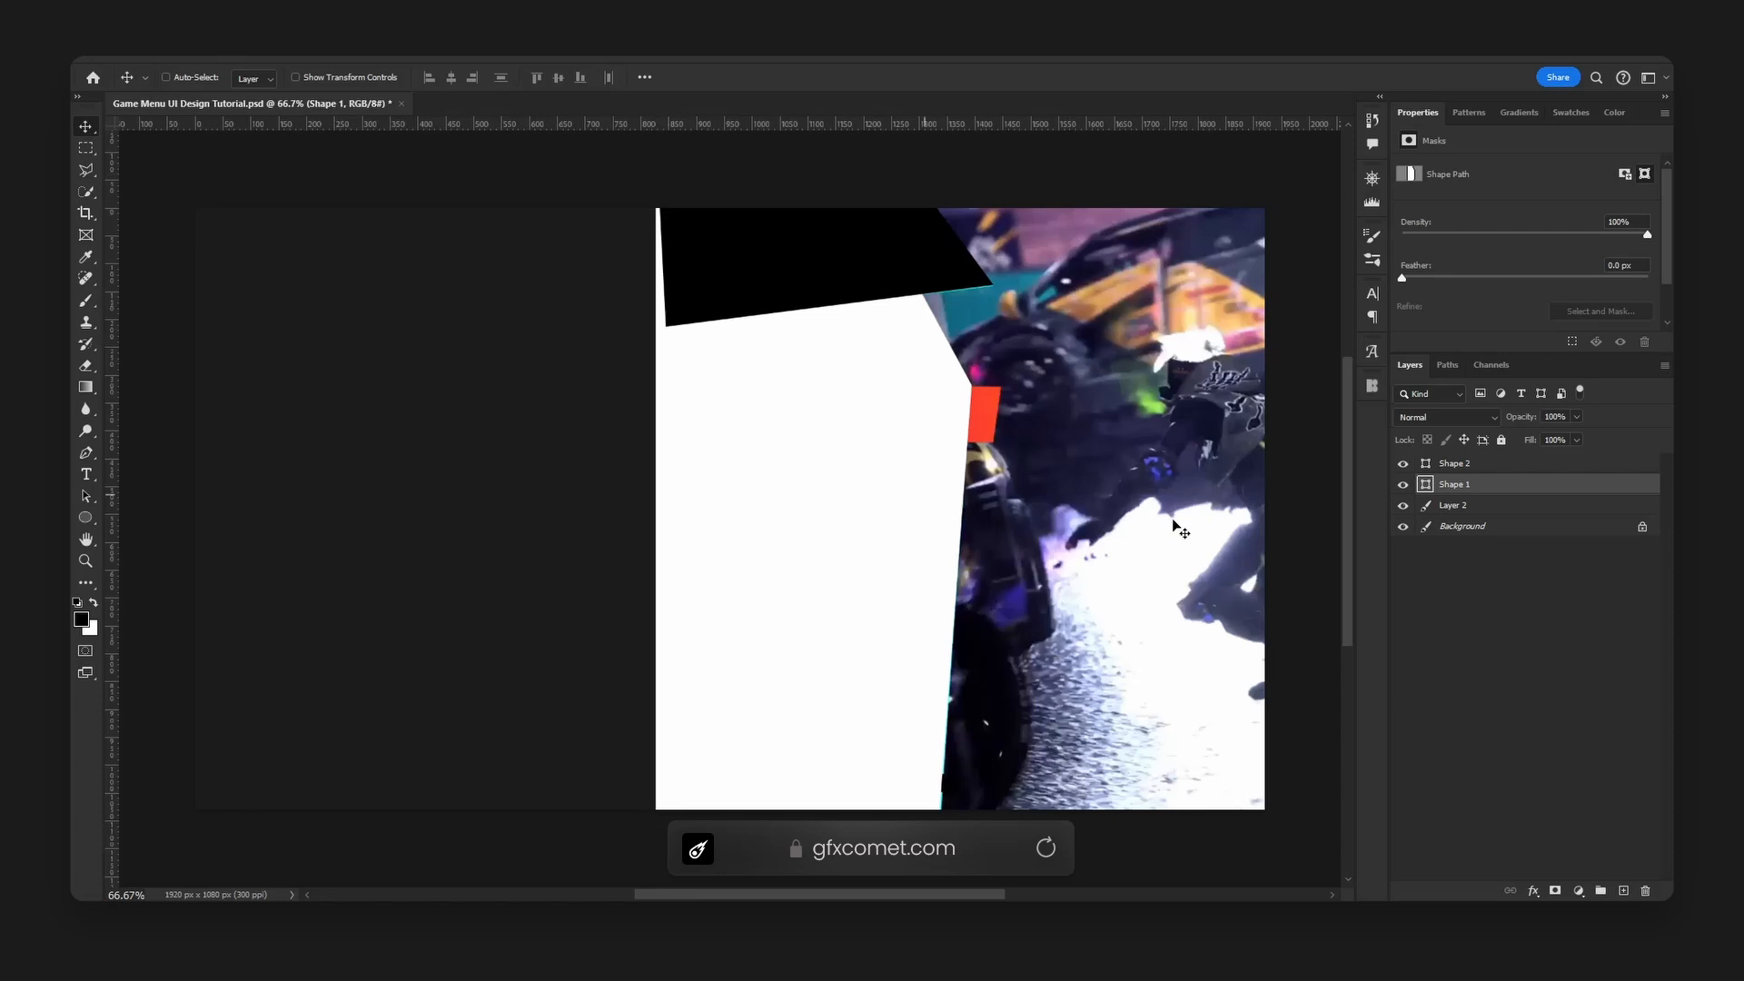
Move the black banner and white panel together back to the canvas's left edge, leaving only the banner layer selected.
ctrl+click(1489, 468)
ctrl+drag(805, 439, 329, 414)
ctrl+click(1472, 485)
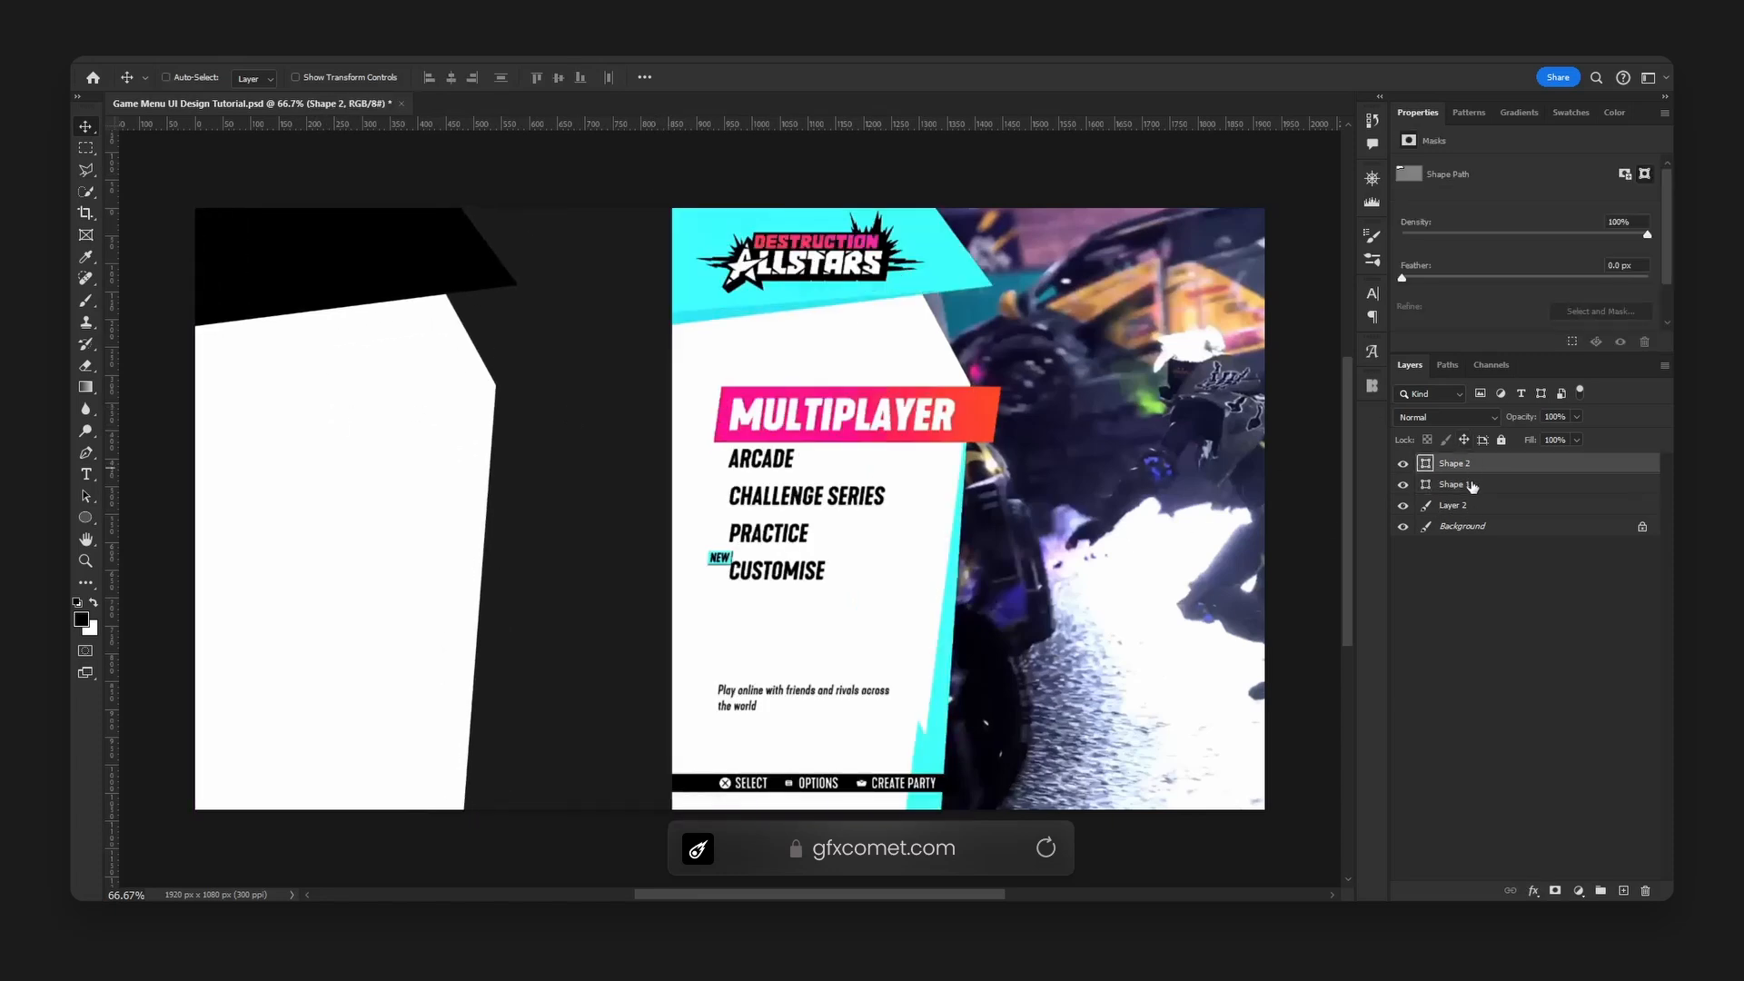
Set the banner's fill to cyan 3bfeff, sampled from the reference header.
click(1403, 463)
click(1402, 463)
double_click(1425, 467)
click(711, 218)
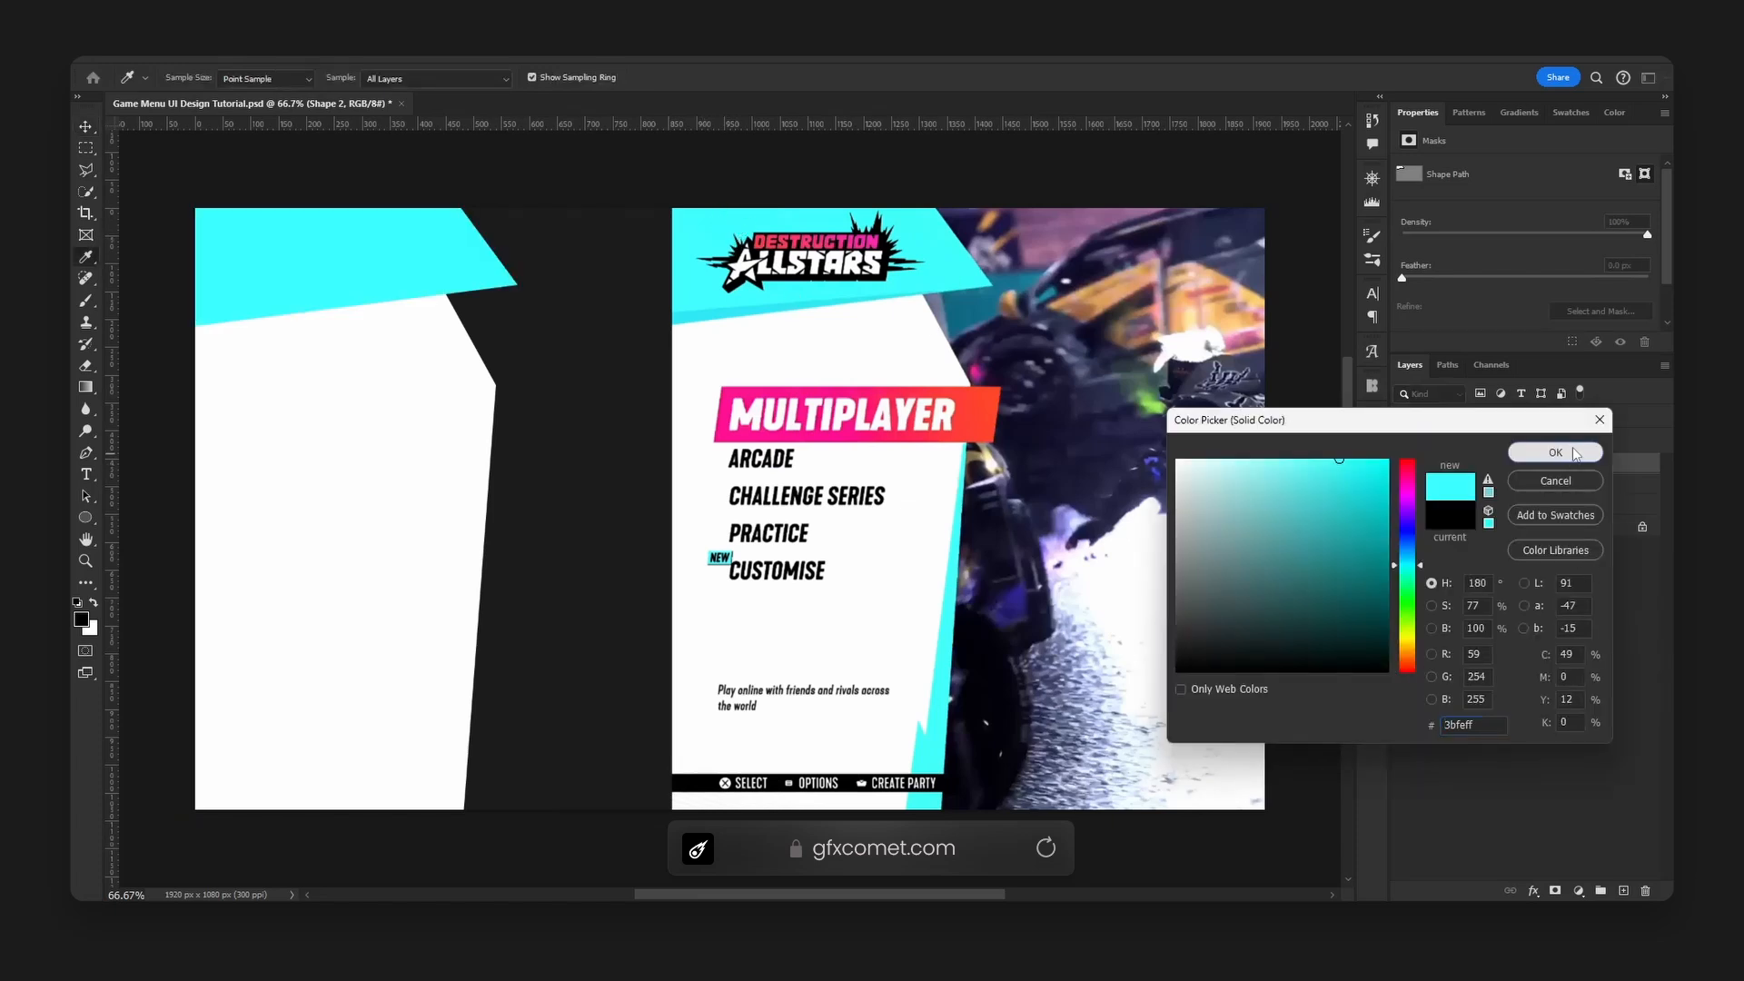
click(1576, 454)
On a new layer, draw a thin four-point black strip along the lower edge of the reference's cyan header, about 587 × 92 px.
click(1623, 890)
key(p)
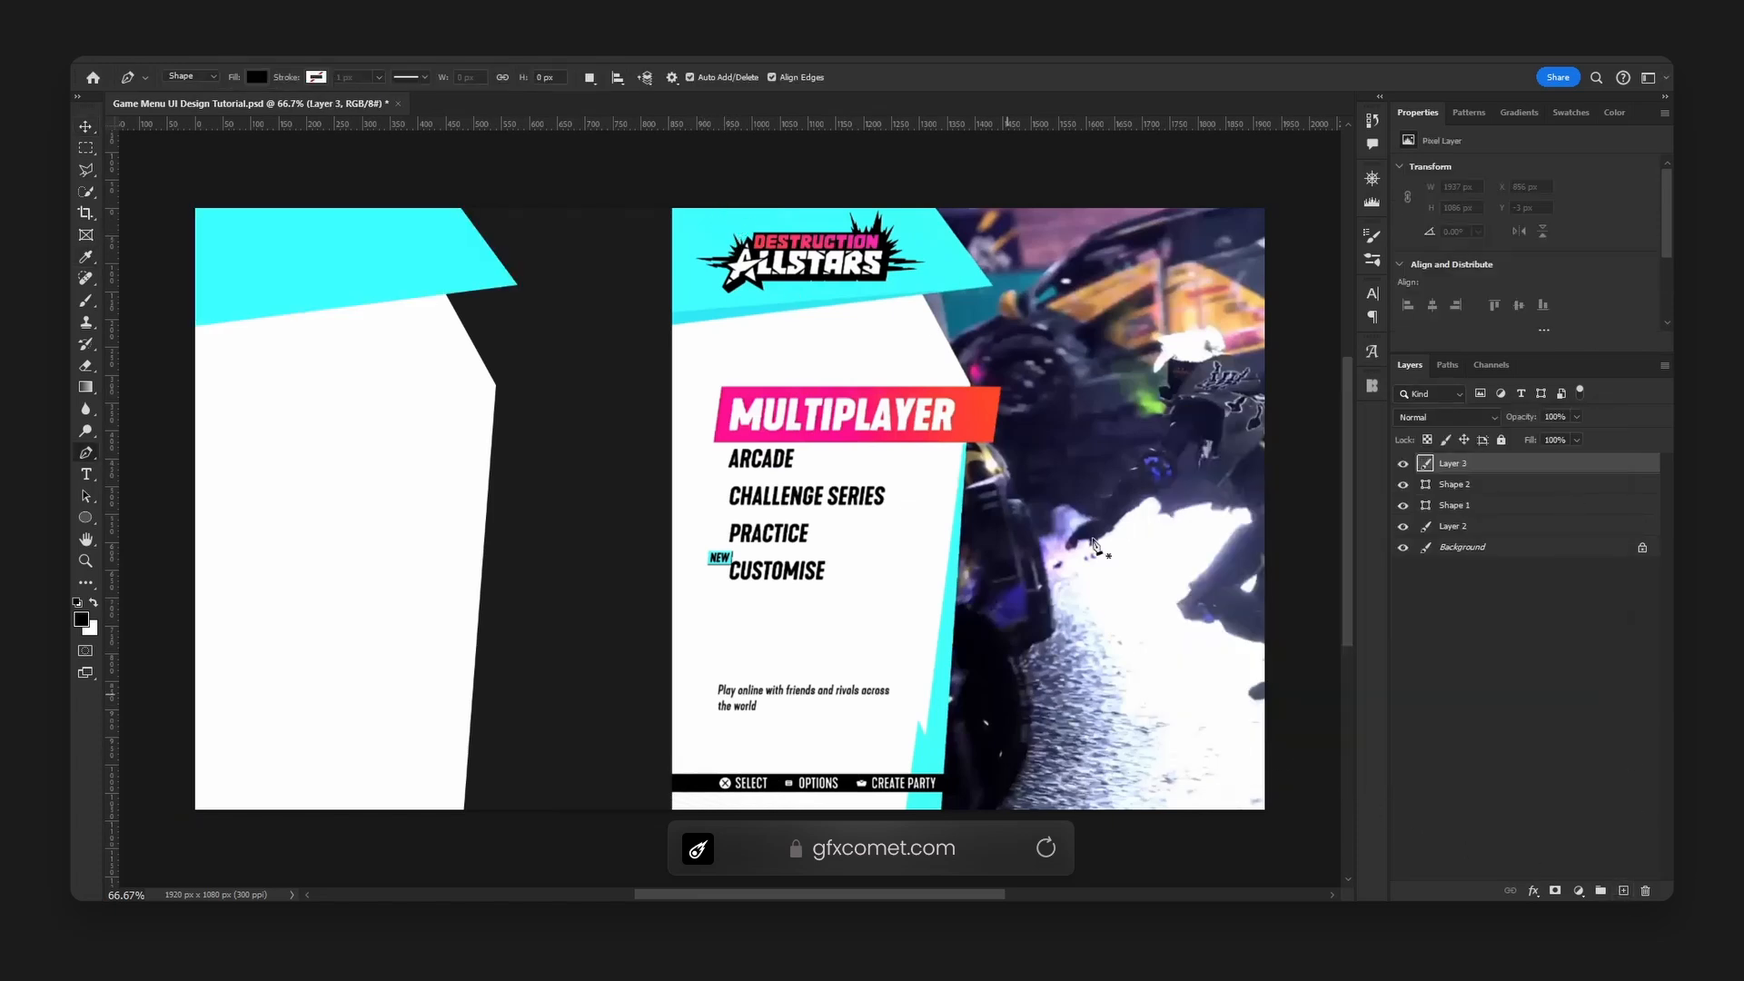
click(992, 286)
click(668, 314)
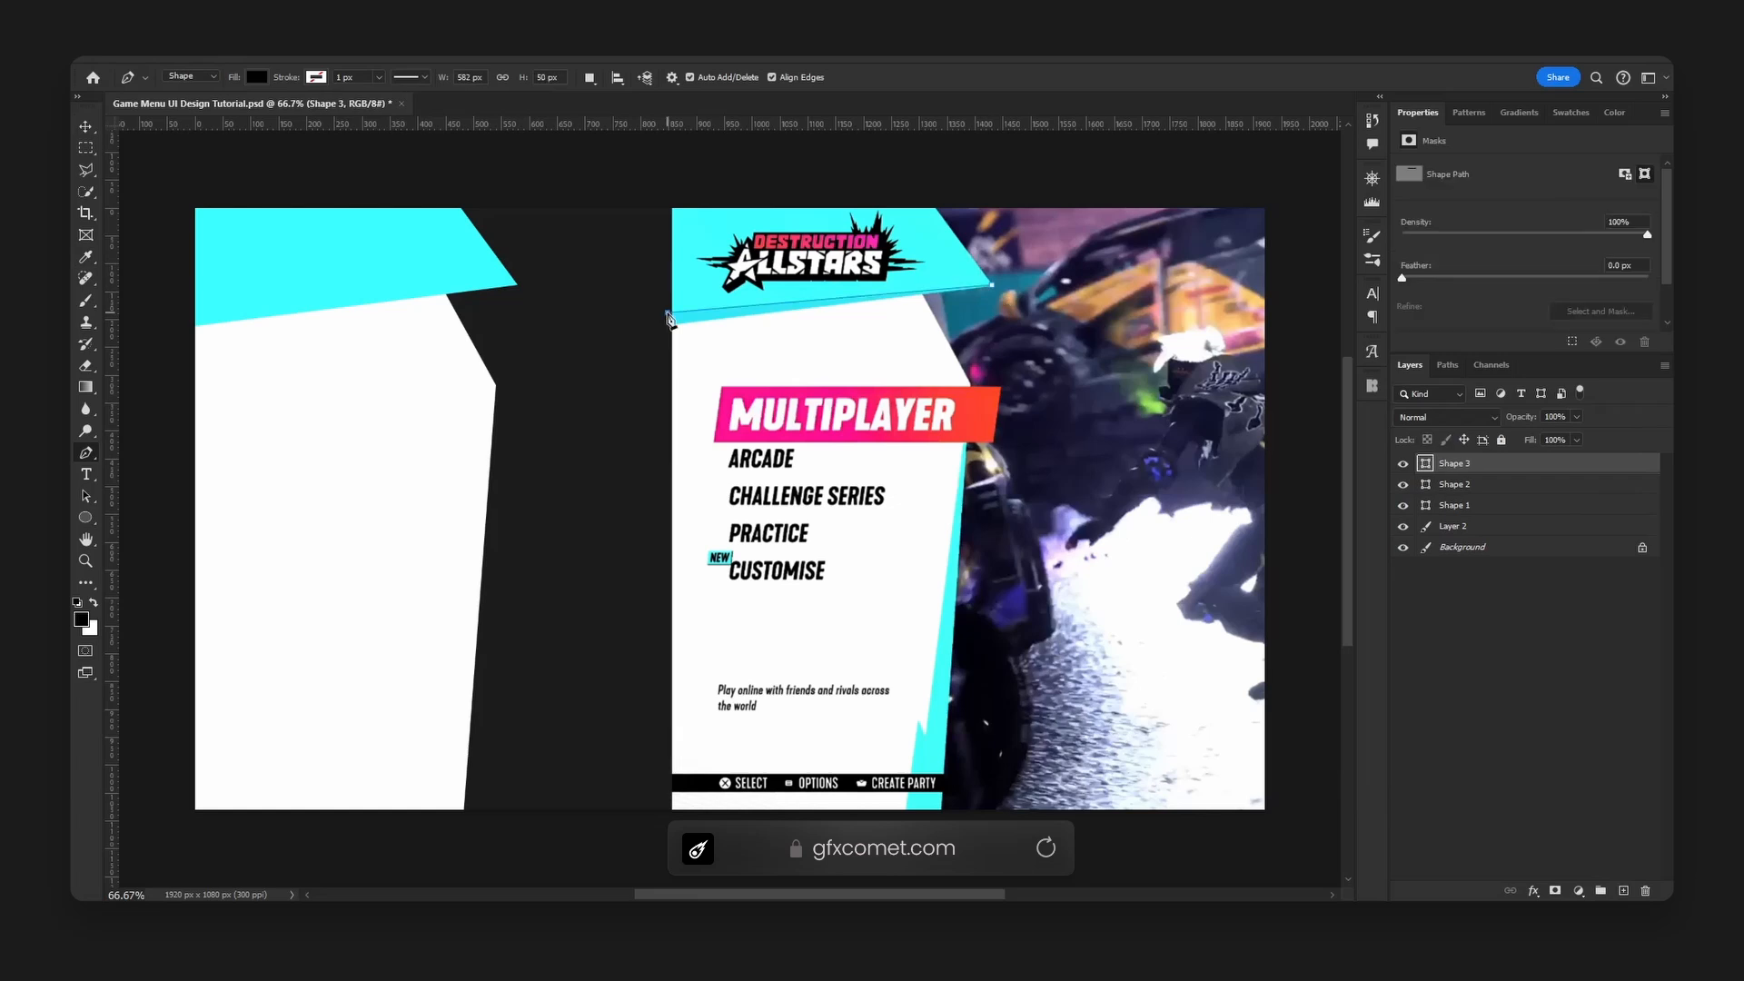
click(665, 336)
click(794, 326)
click(993, 288)
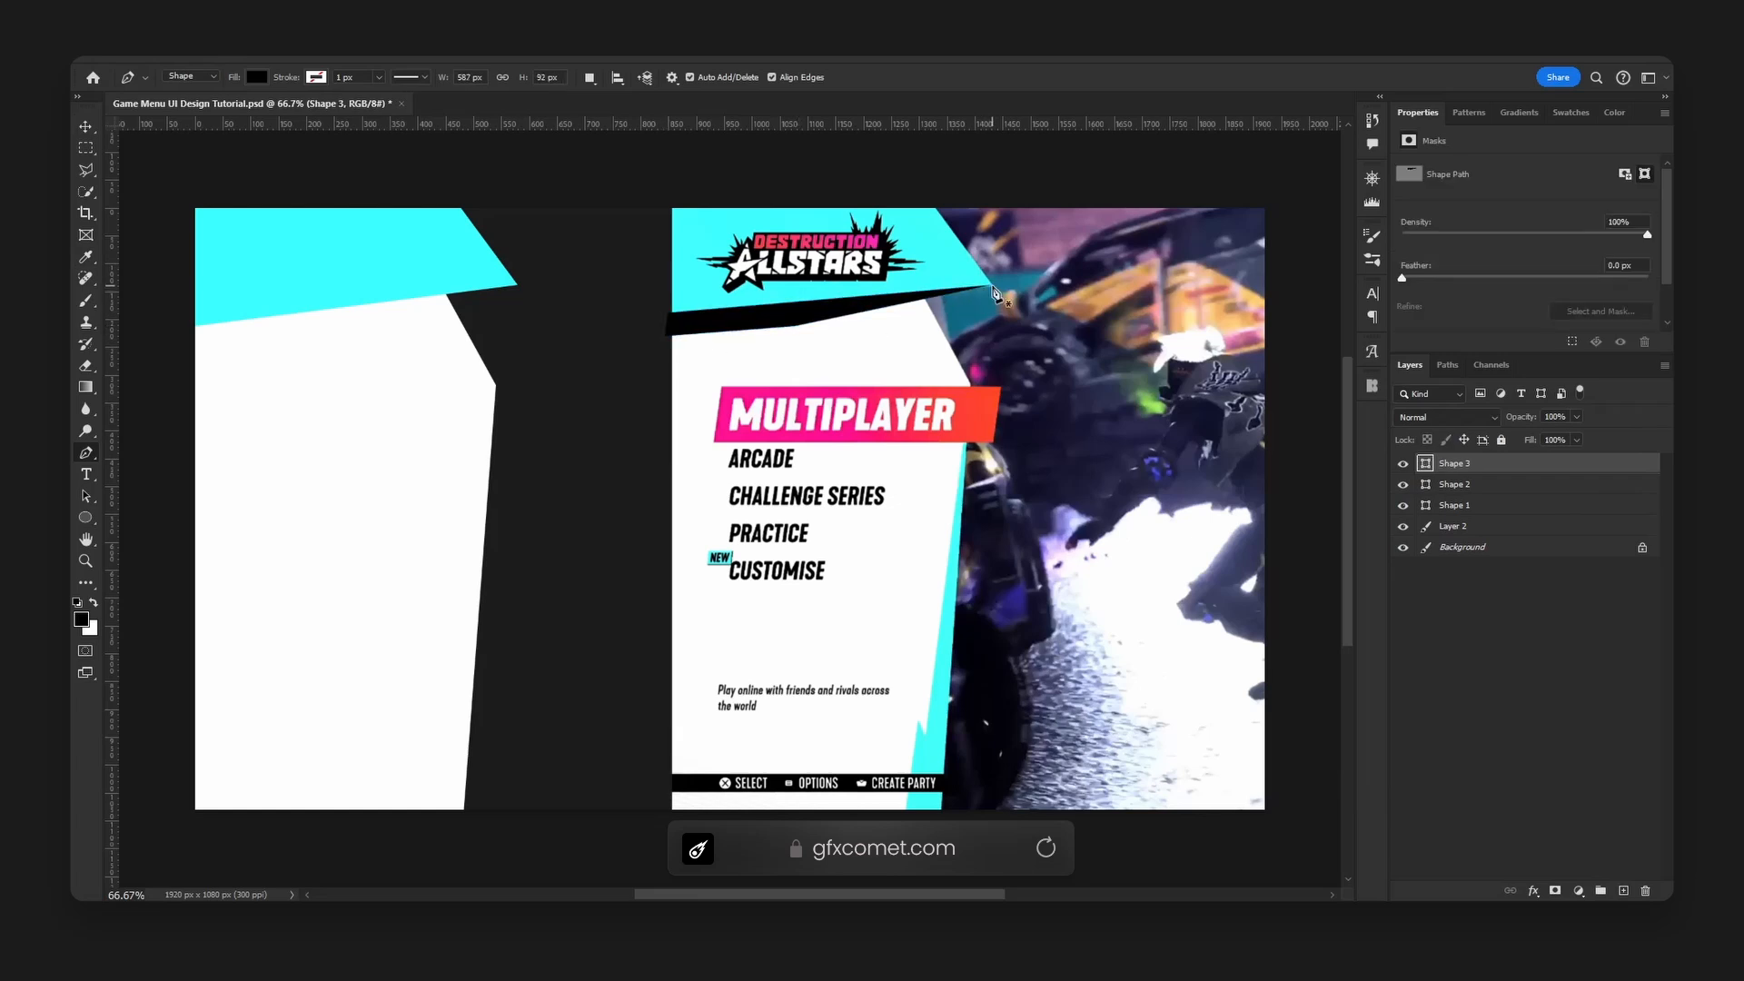
Move the black strip onto the lower edge of the recreated cyan banner and clip it to the banner layer.
key(v)
drag(959, 302, 486, 300)
right_click(1497, 477)
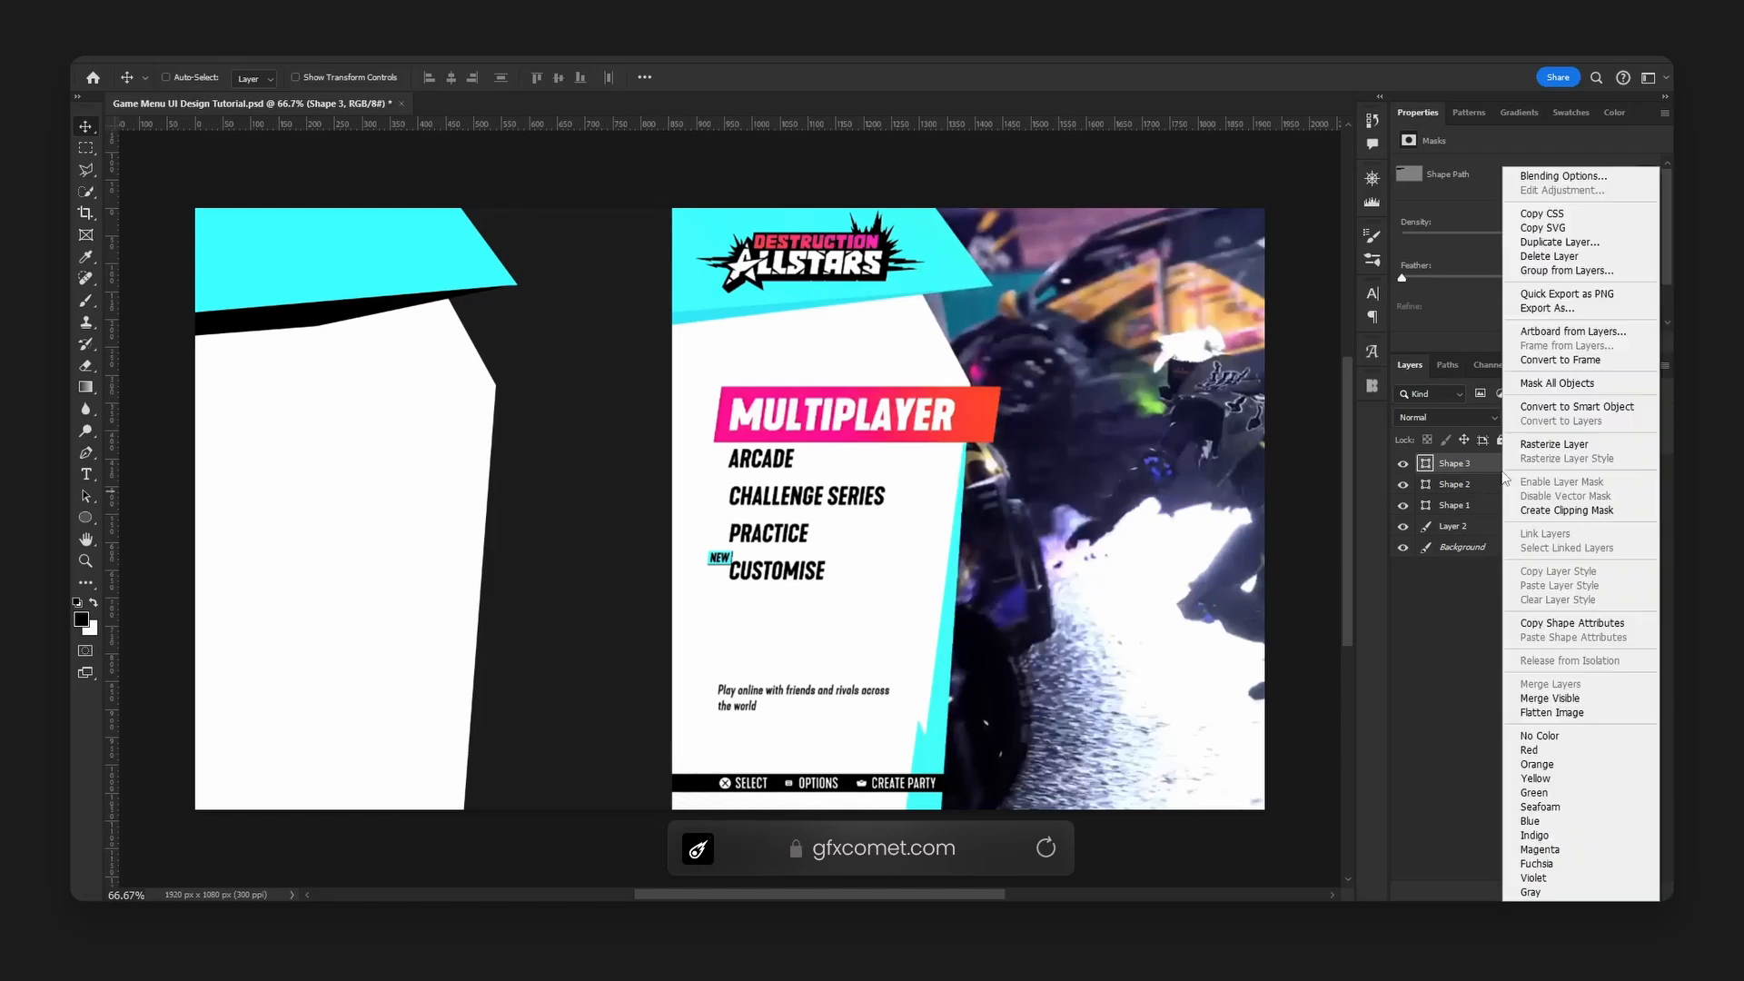
click(1585, 515)
Recolour the clipped strip with the darker cyan sampled from the reference header's lower edge, and save the document.
double_click(1439, 464)
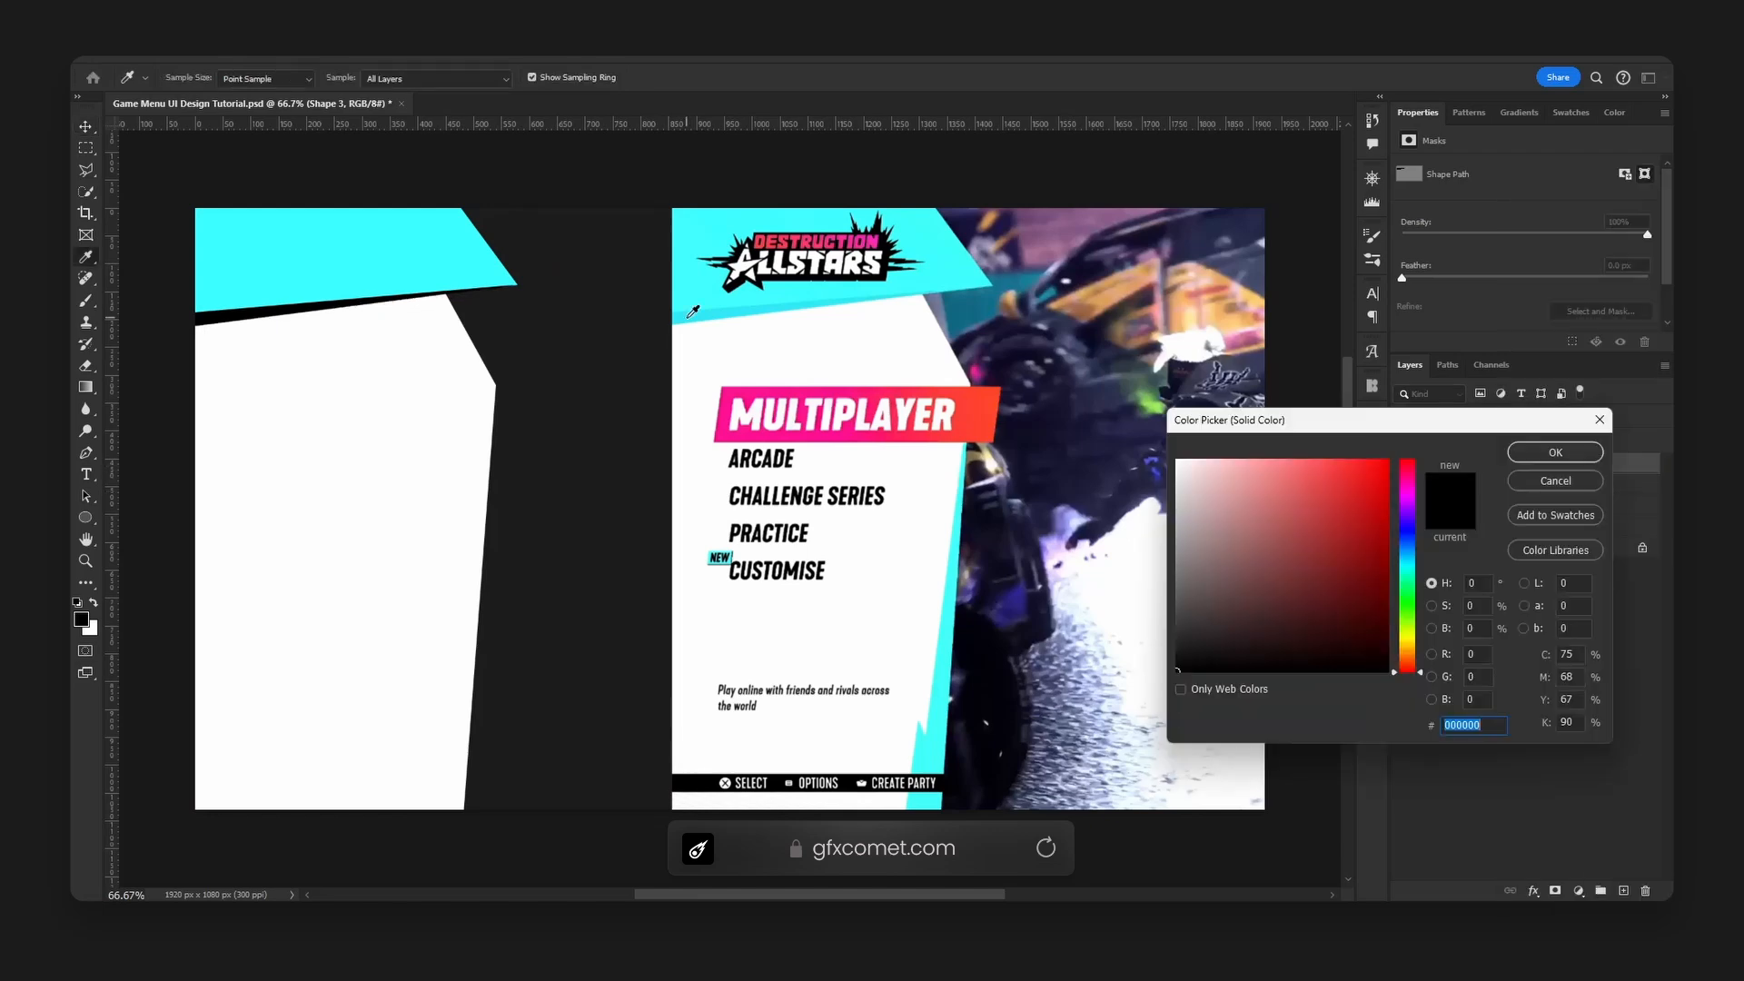
click(692, 312)
click(1564, 456)
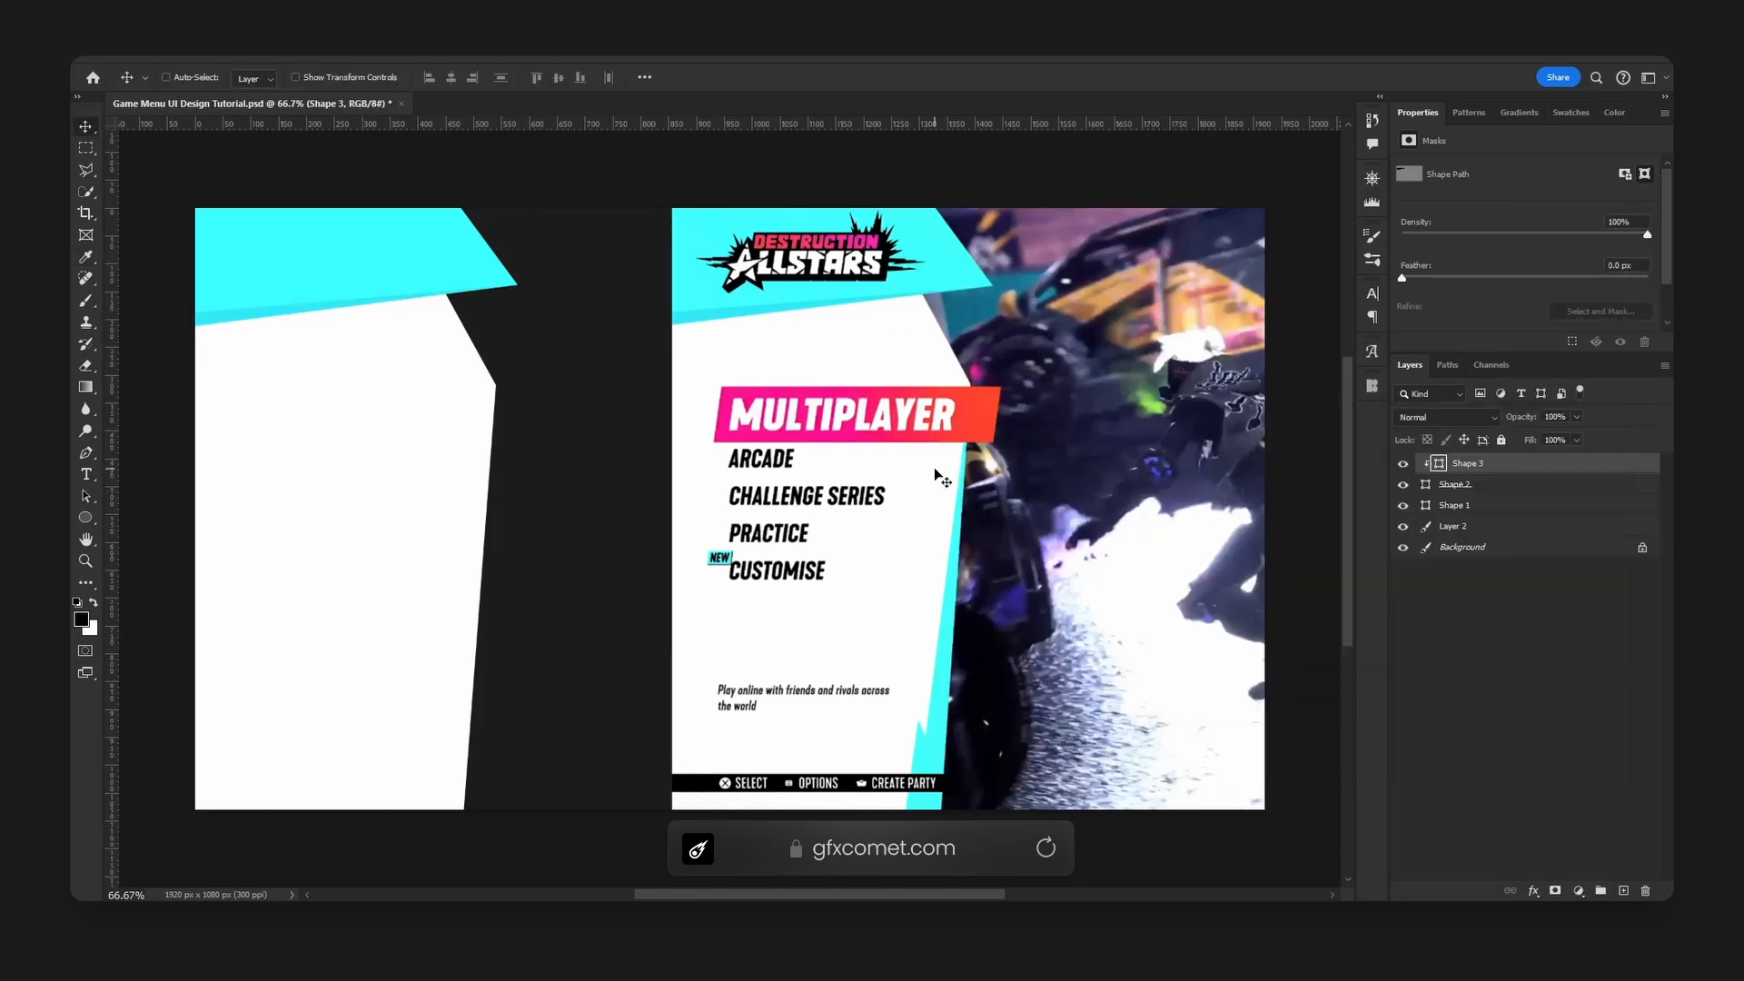
key(ctrl+s)
On a new layer above the white panel, draw a closed six-point black shape along the reference's cyan side accent, about 172 × 787 px.
key(alt+bracketleft)
key(alt+bracketleft)
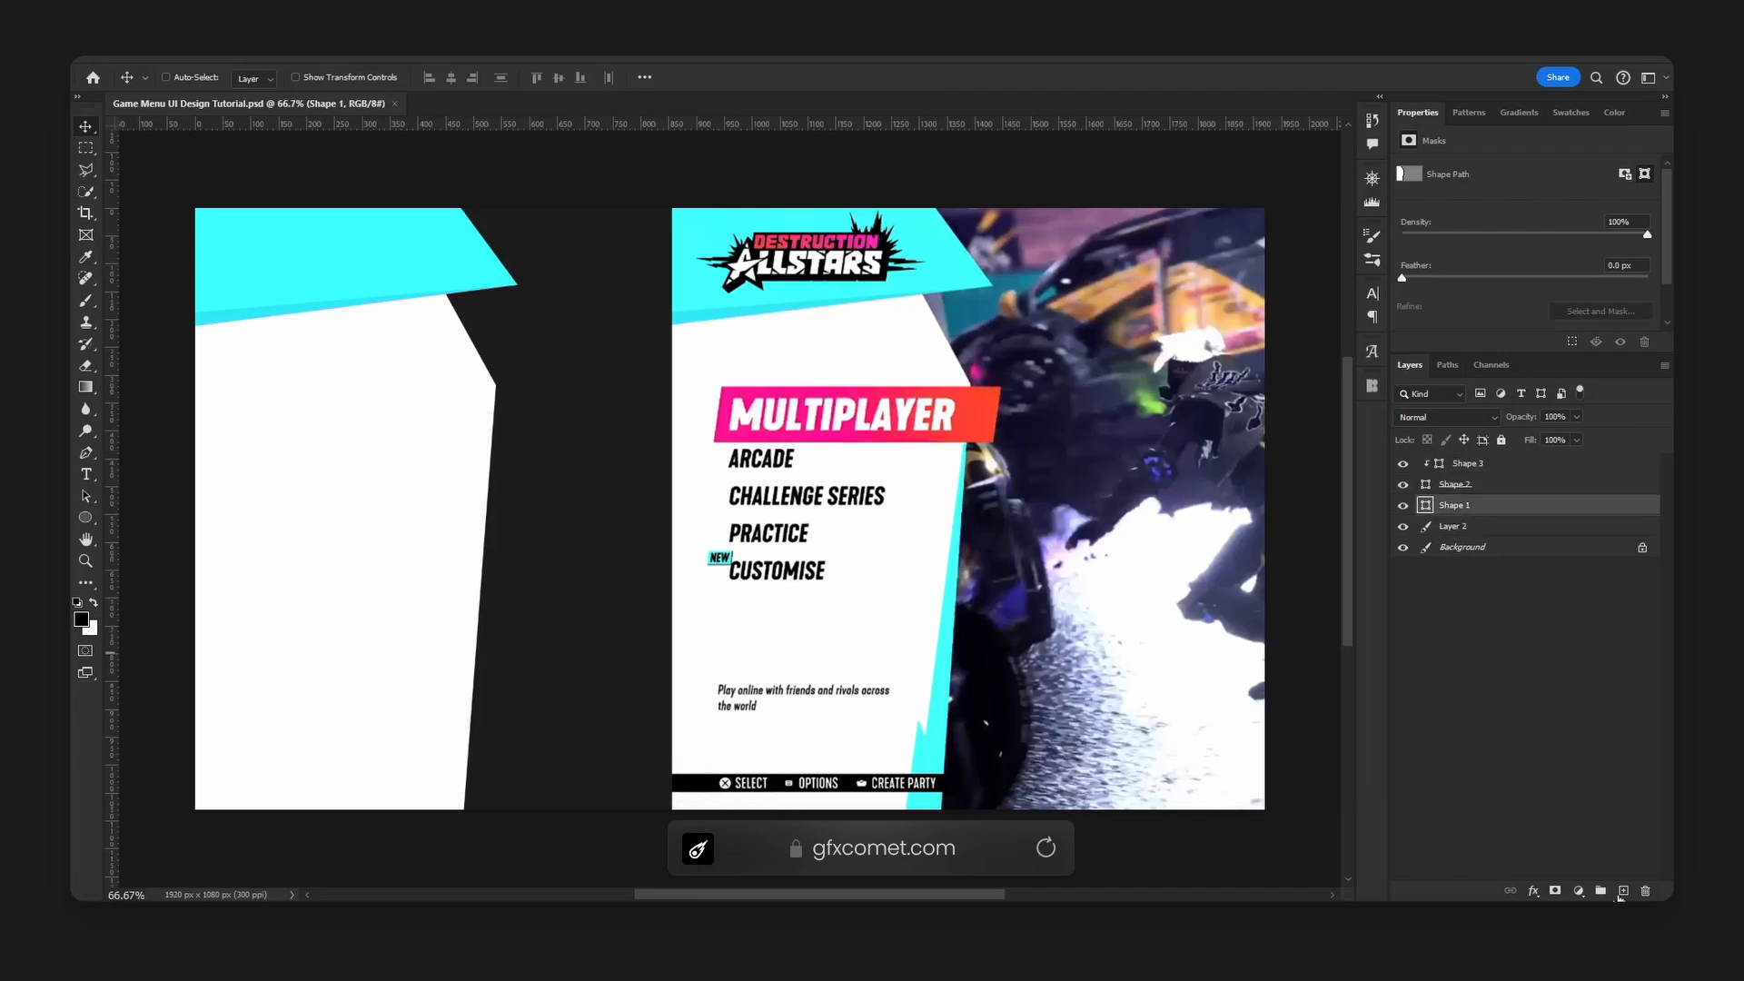
click(1622, 891)
key(p)
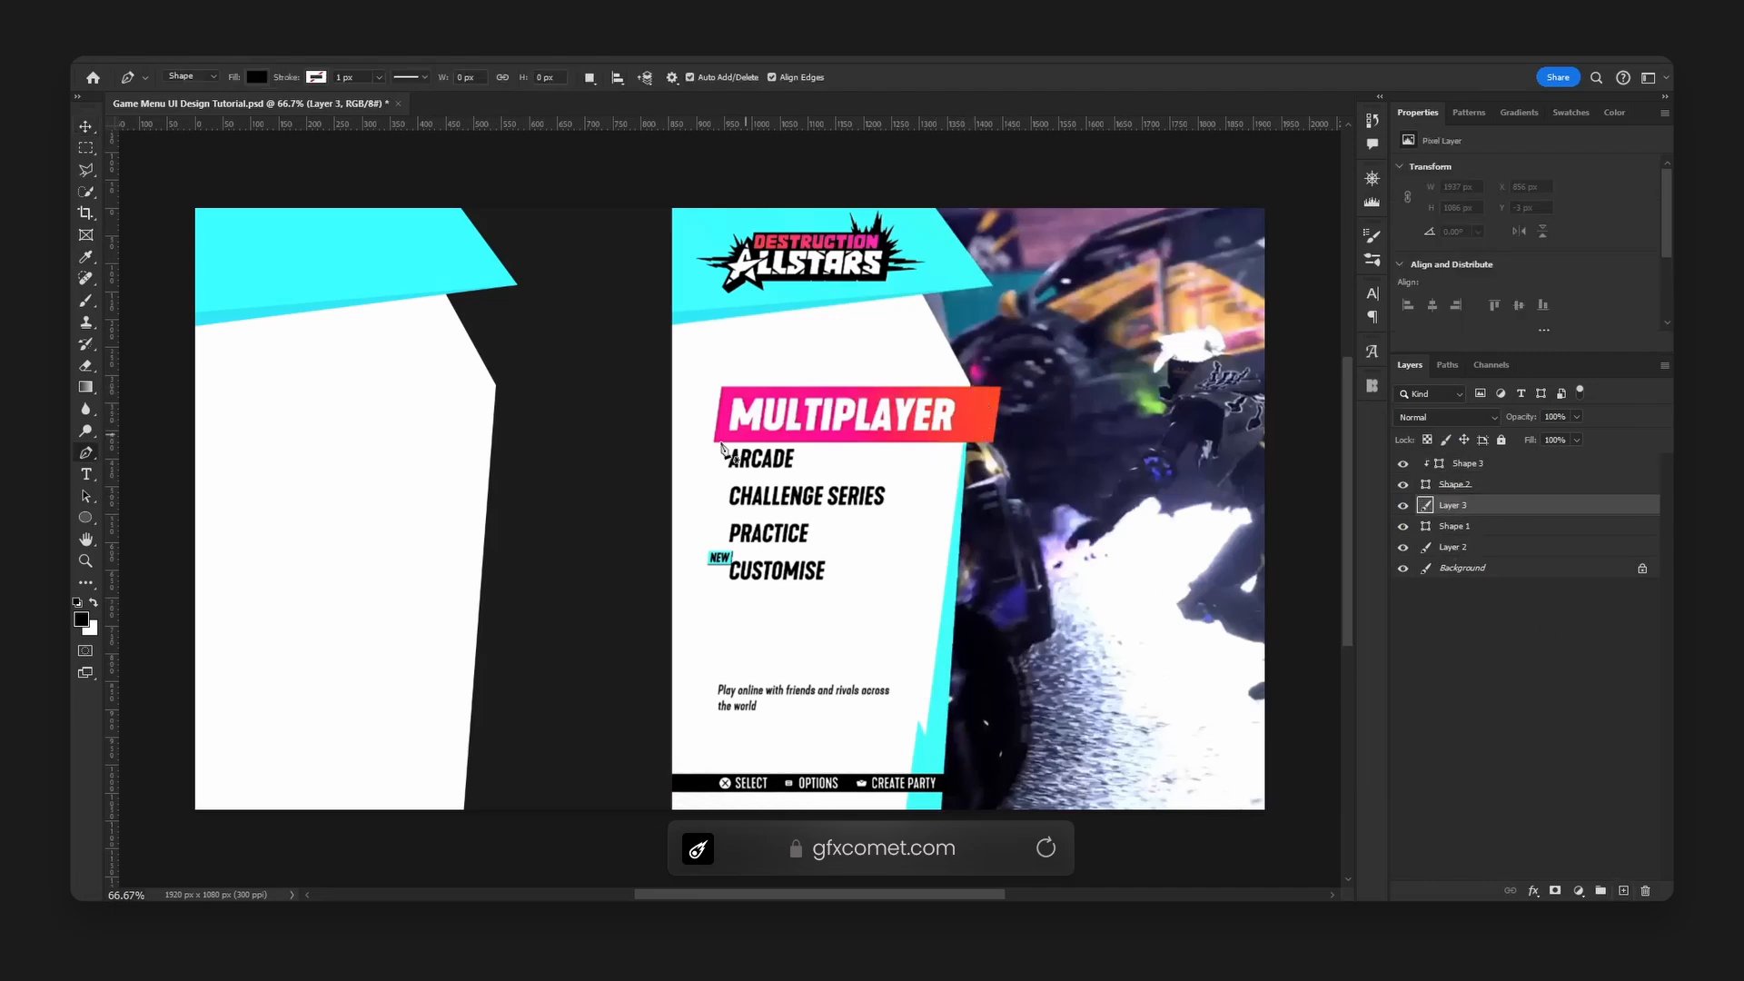
click(973, 389)
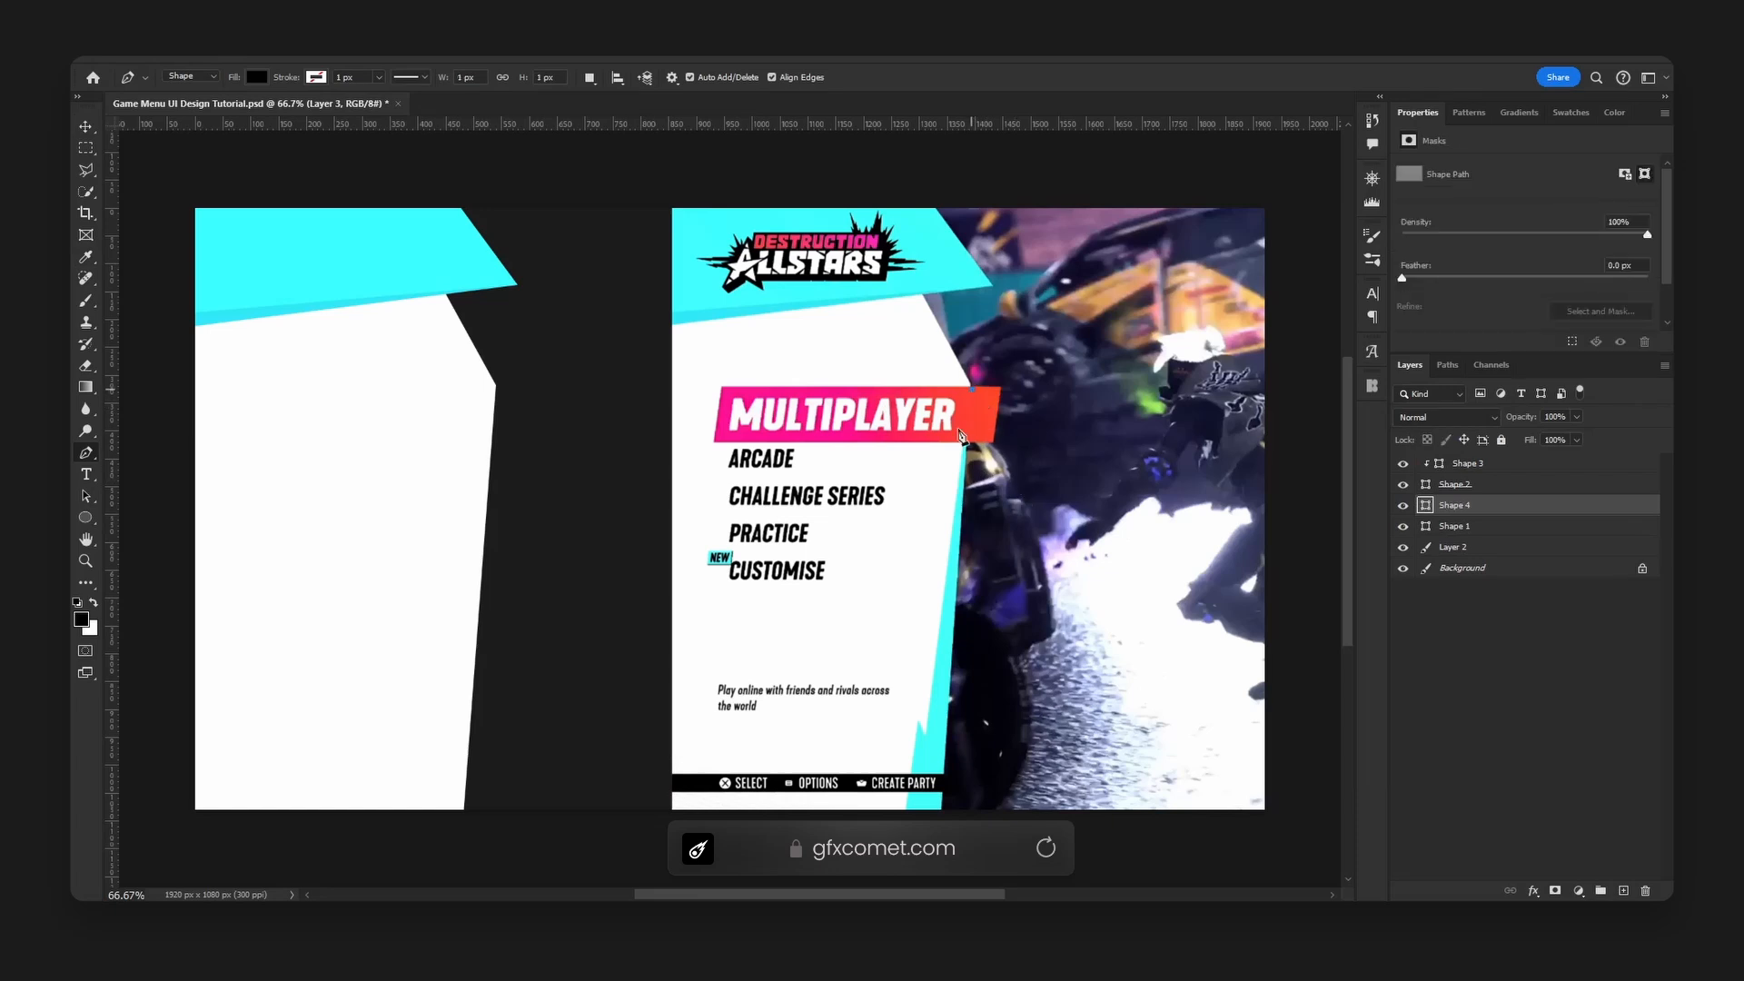
click(926, 734)
click(918, 719)
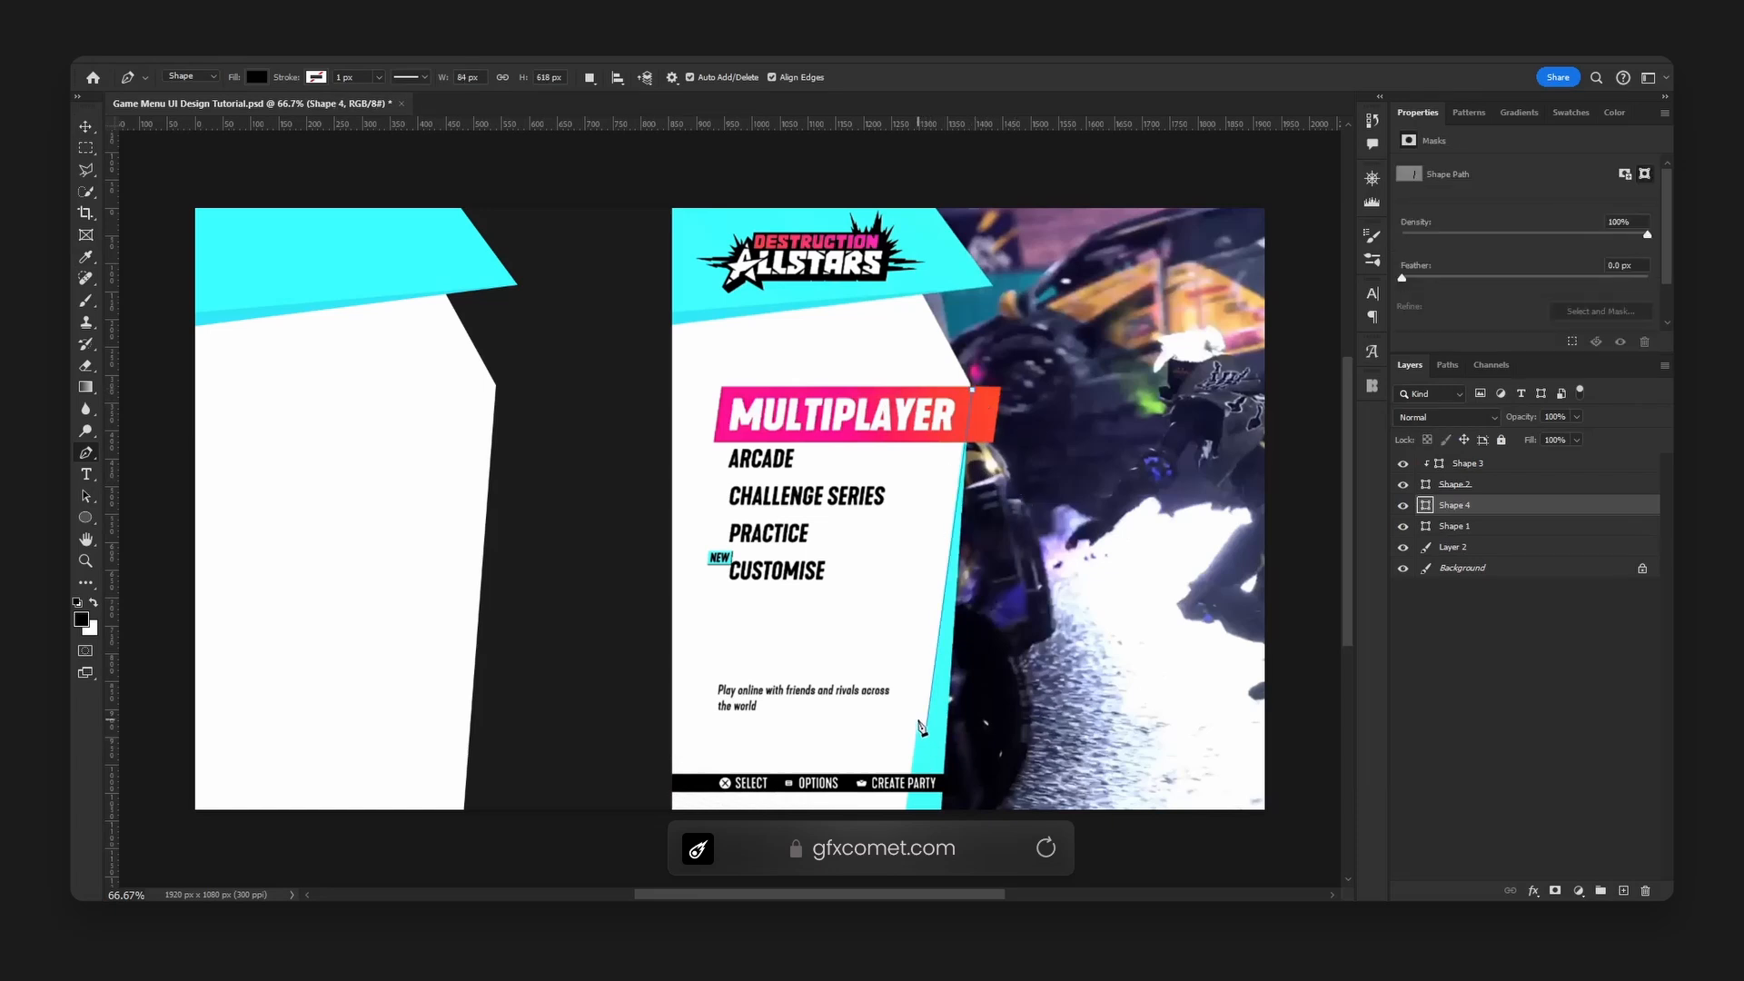
click(902, 822)
click(960, 827)
click(998, 451)
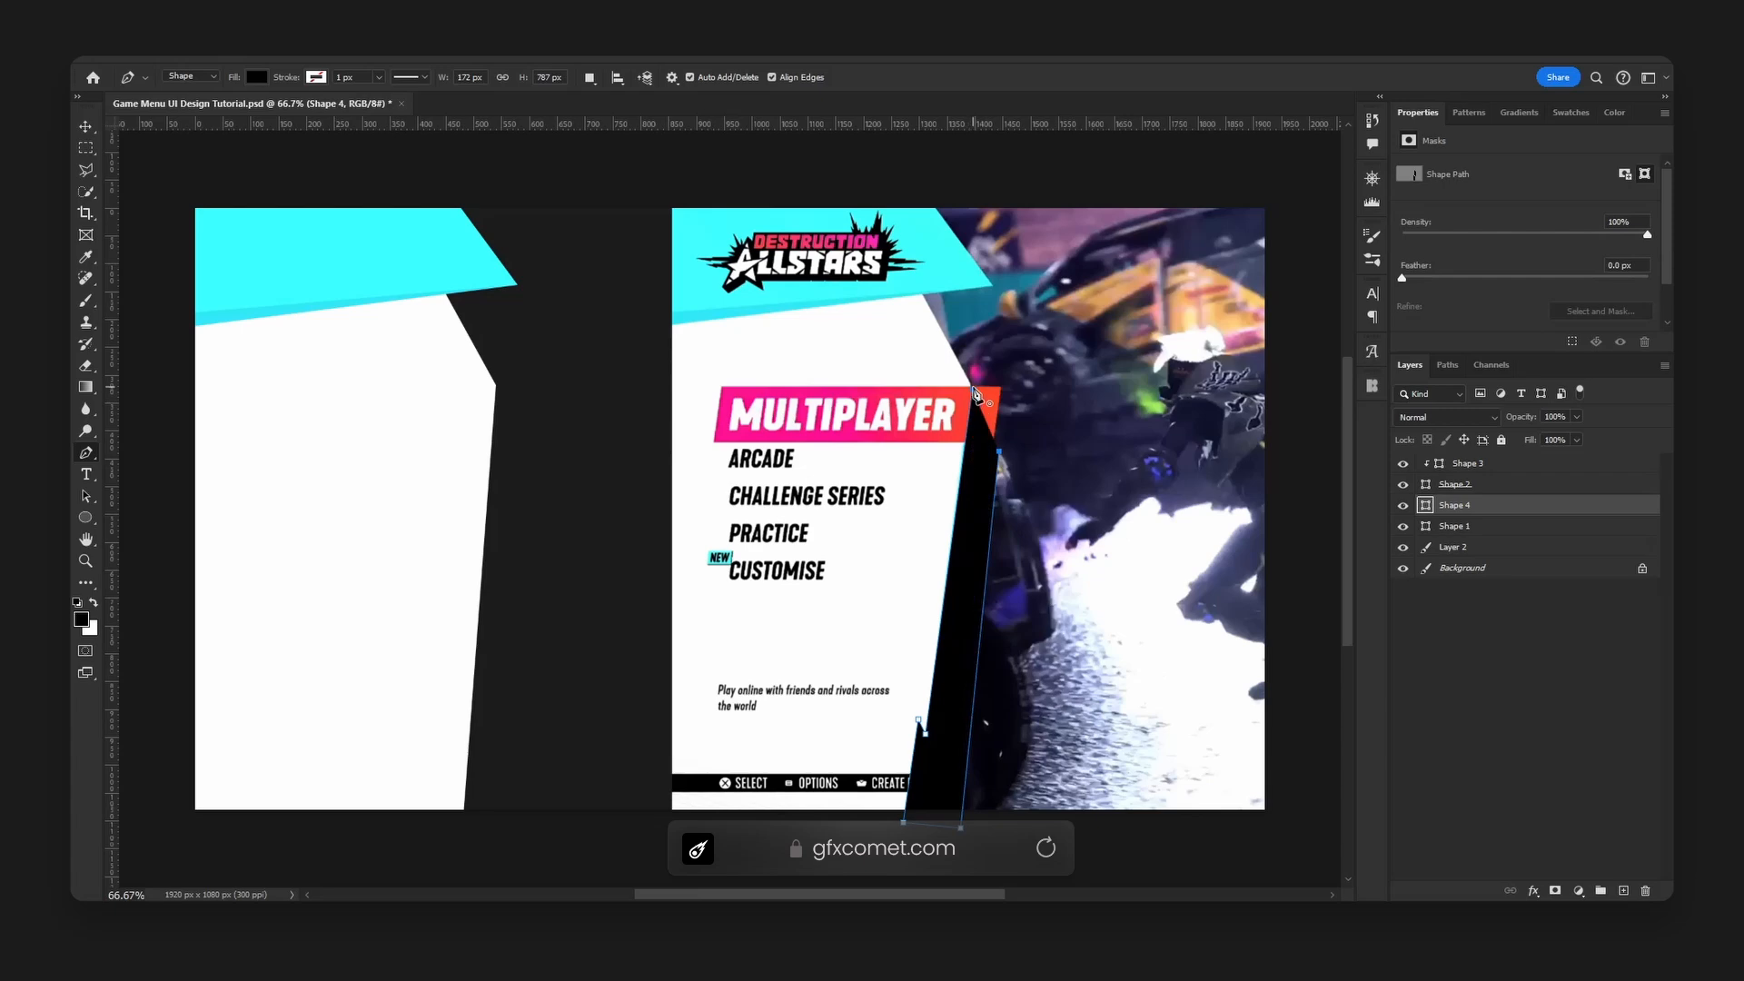
click(975, 393)
Move the black accent shape onto the right edge of the recreated white panel and clip it to the panel layer.
key(v)
drag(976, 509, 549, 488)
right_click(1466, 504)
click(1536, 510)
Recolour the clipped side accent with the cyan sampled from the reference's side accent.
double_click(1439, 505)
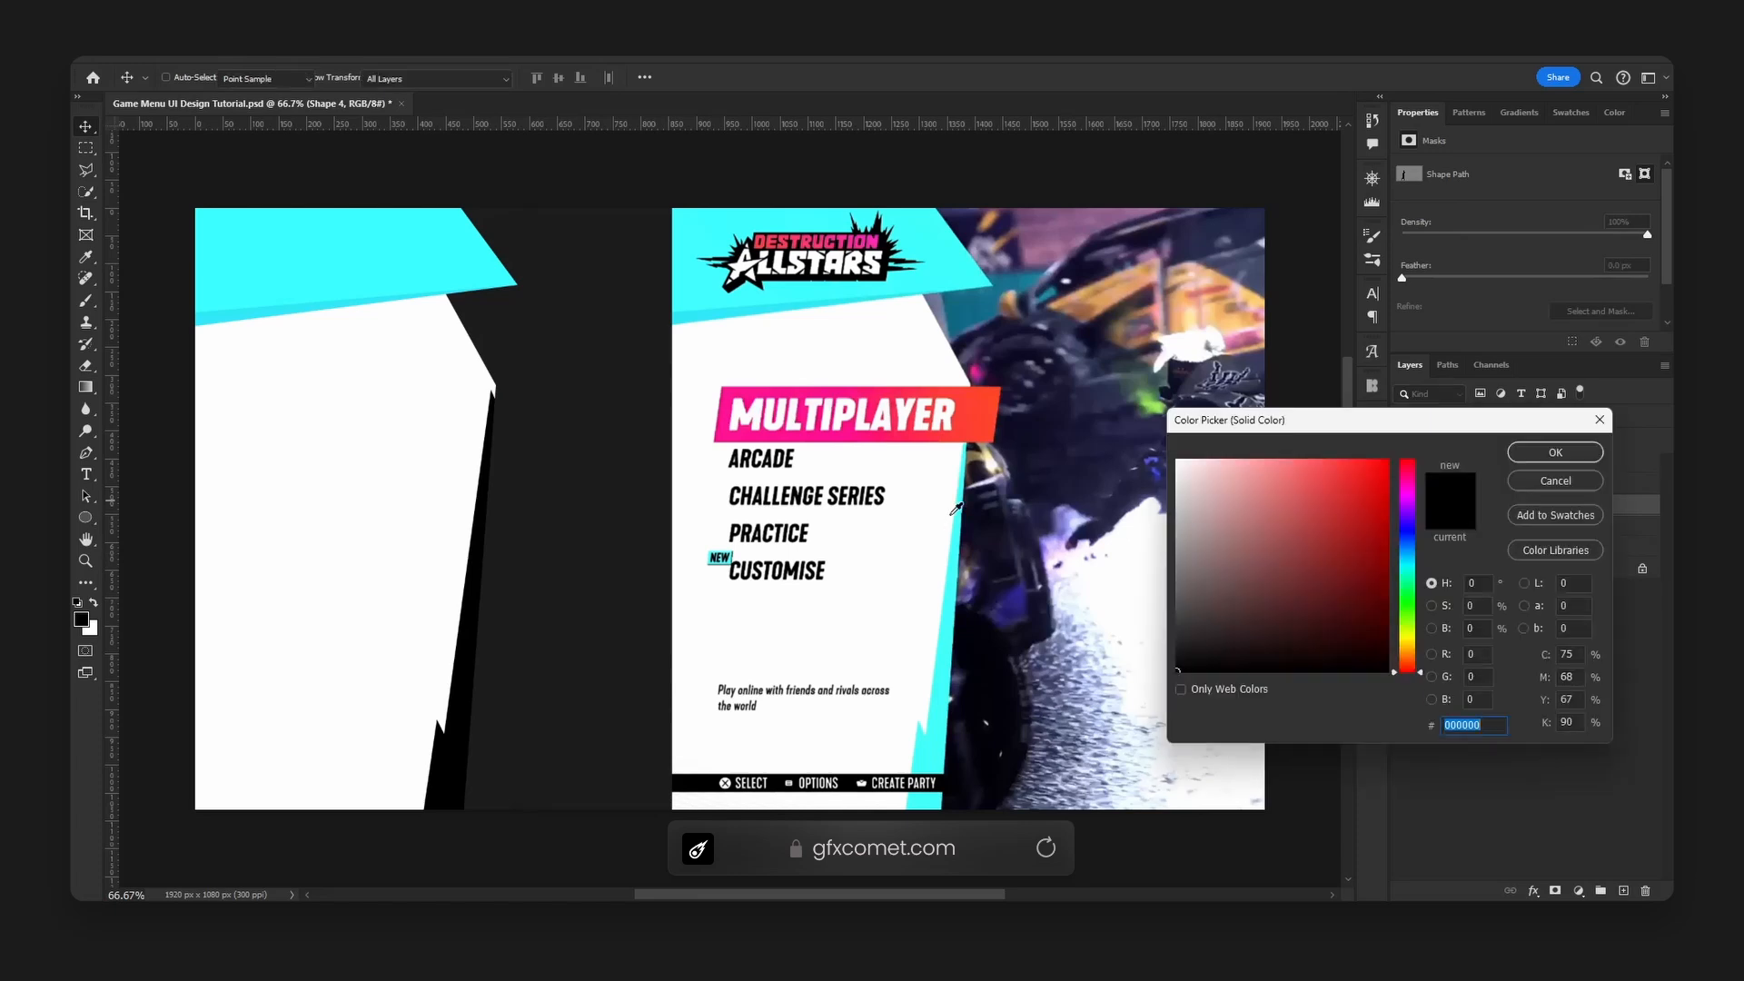
click(961, 523)
click(1556, 454)
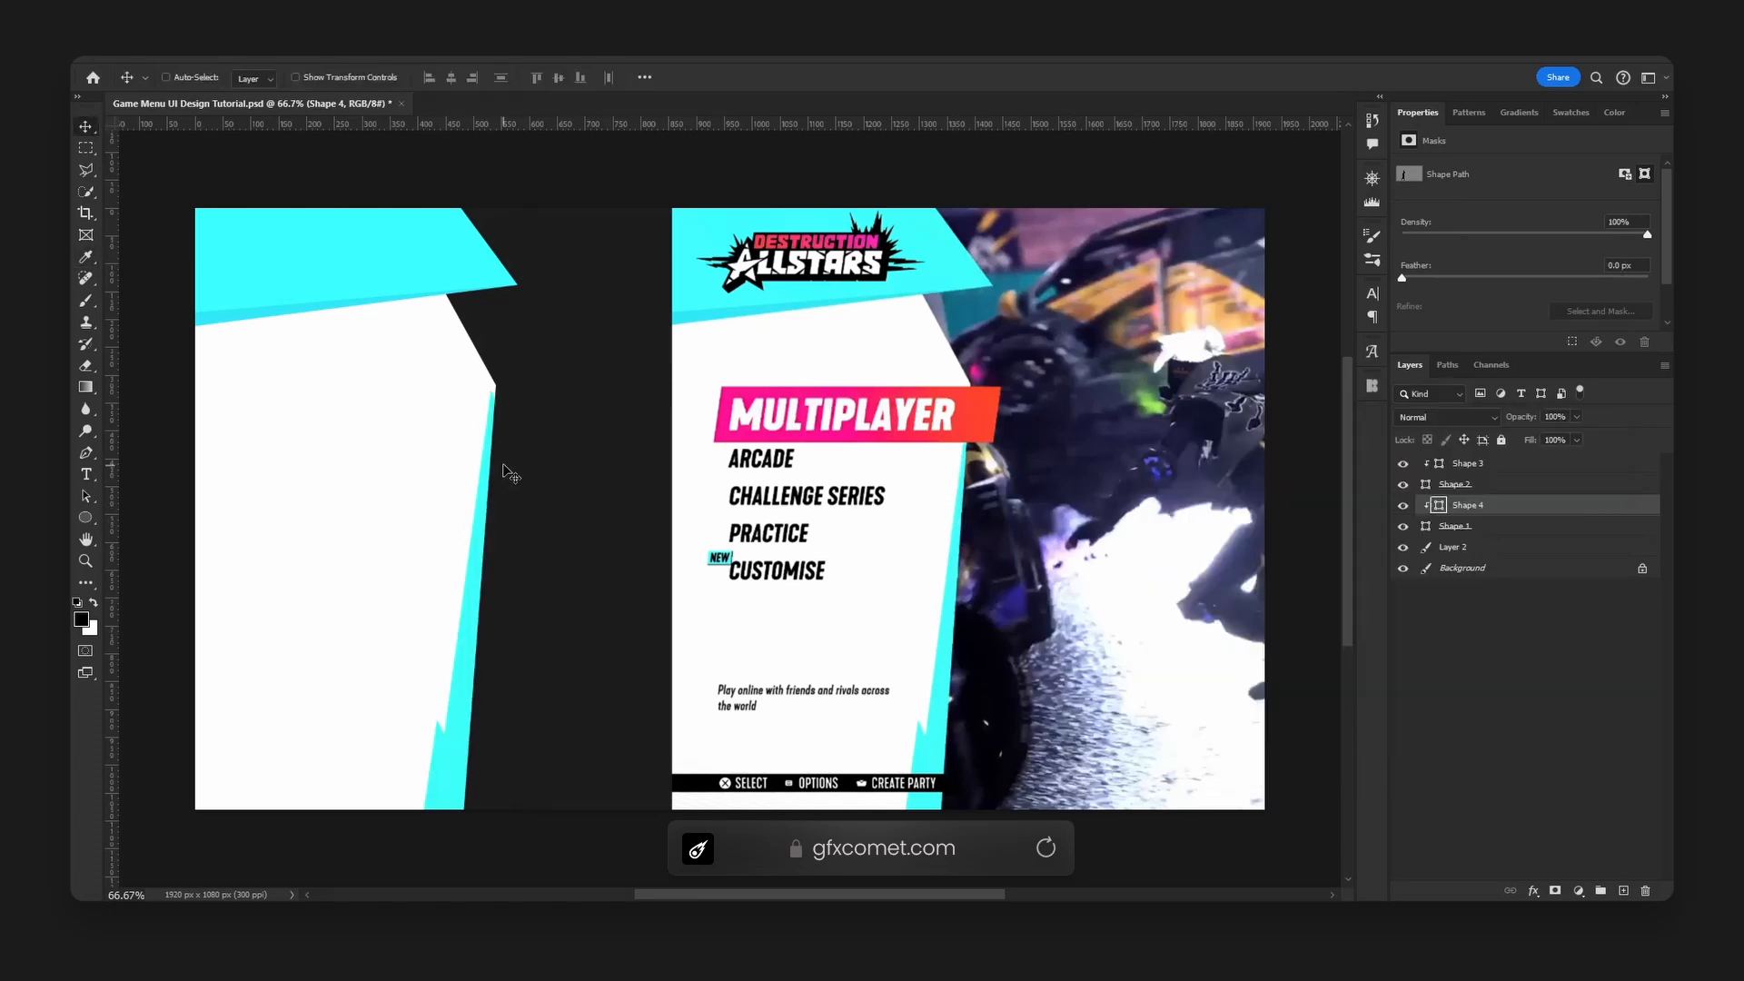
Nudge the clipped cyan accent slightly to the right along the panel's edge and save the document.
drag(505, 466, 510, 460)
key(Right)
key(Right)
key(Right)
key(Right)
key(Right)
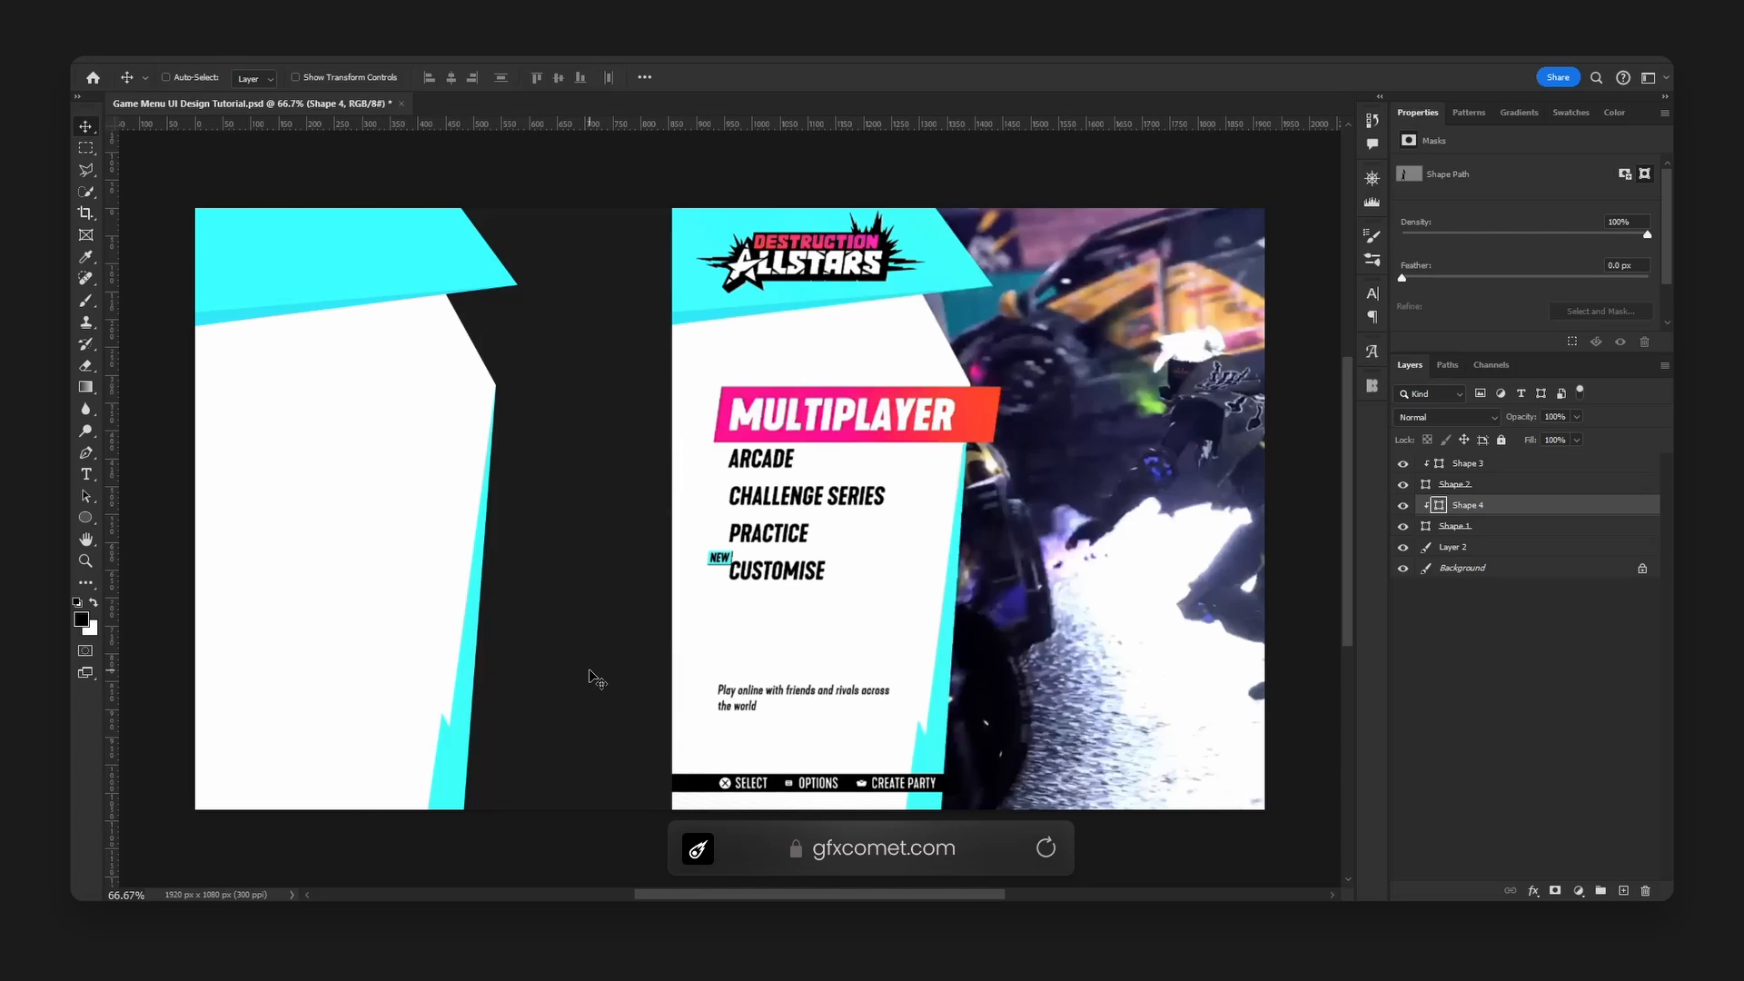
key(ctrl+s)
Add a new layer at the top of the stack and set the Rectangle tool's fill to red f52e2e.
click(1490, 471)
click(1623, 890)
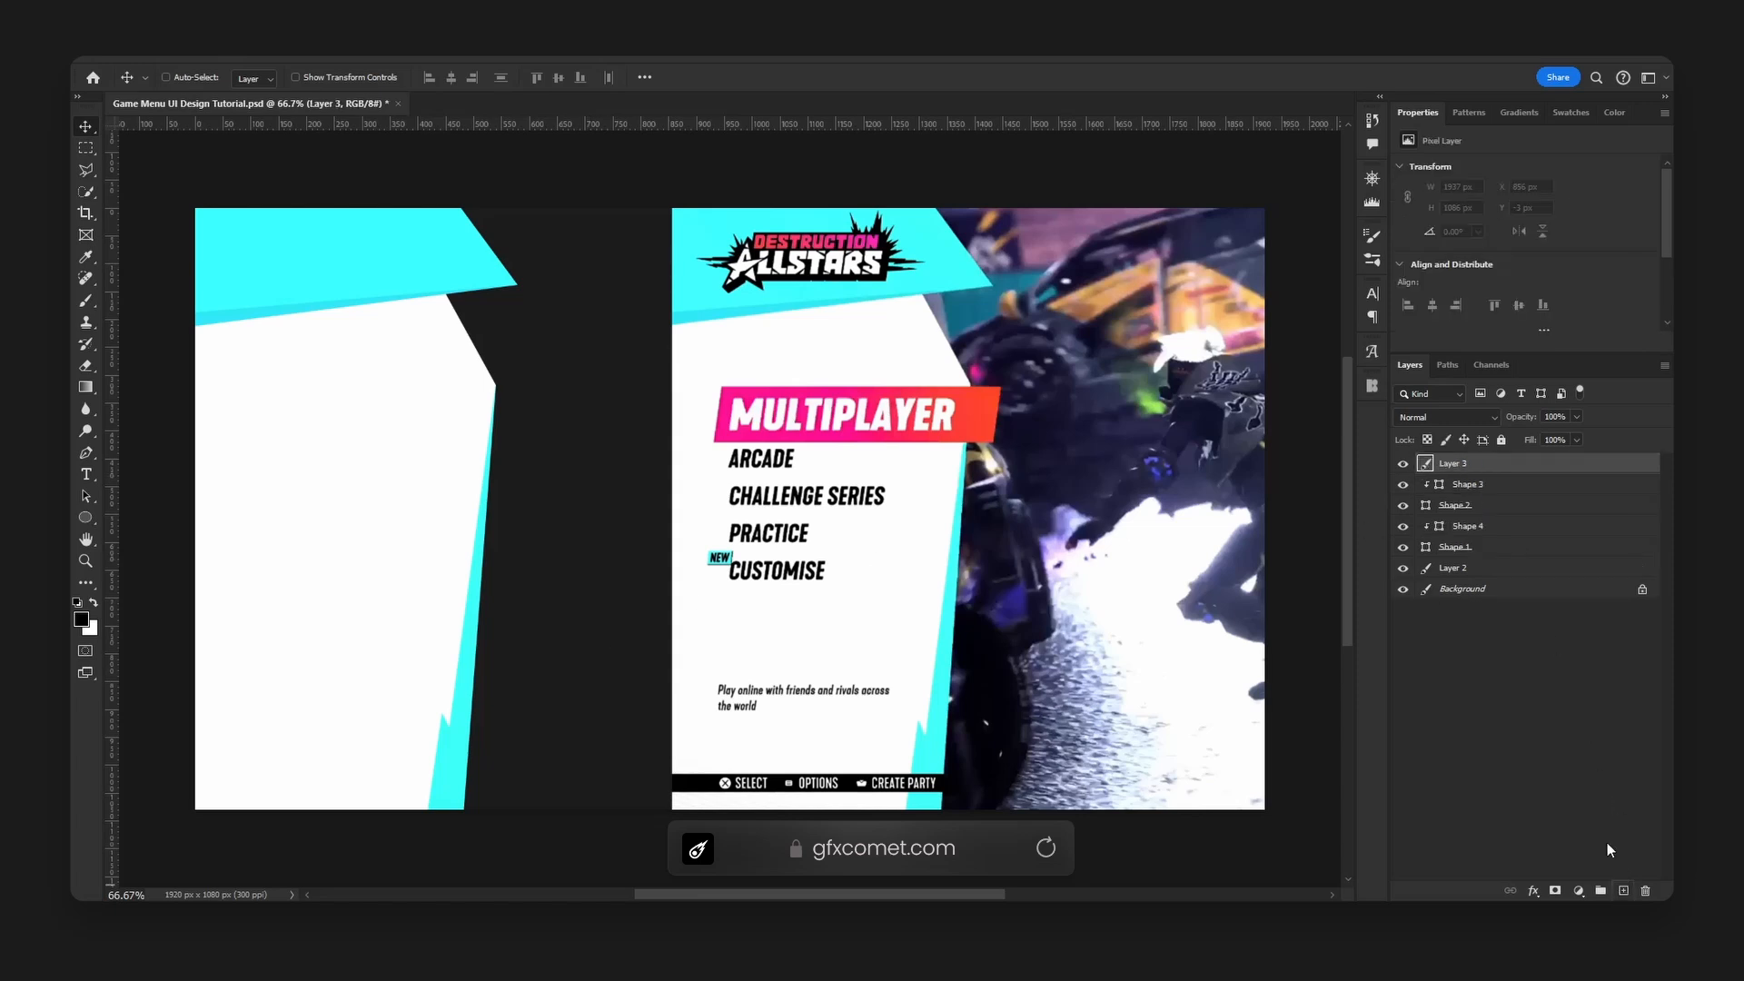
right_click(85, 517)
click(162, 514)
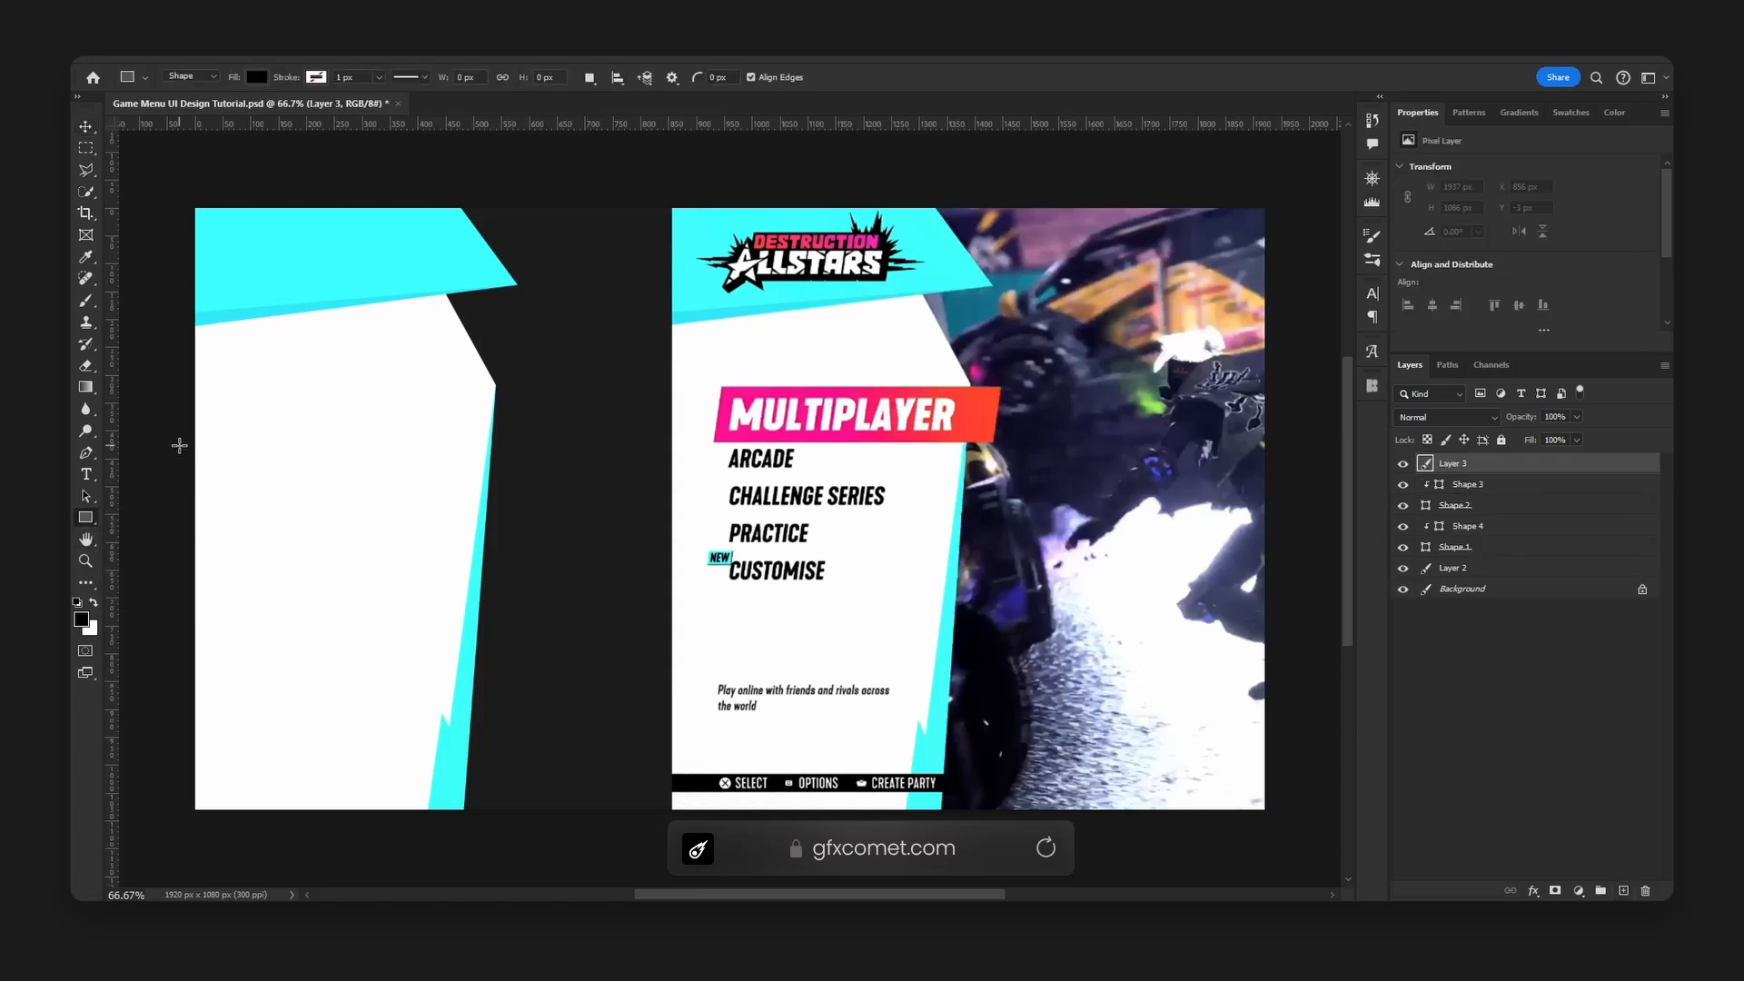
click(255, 80)
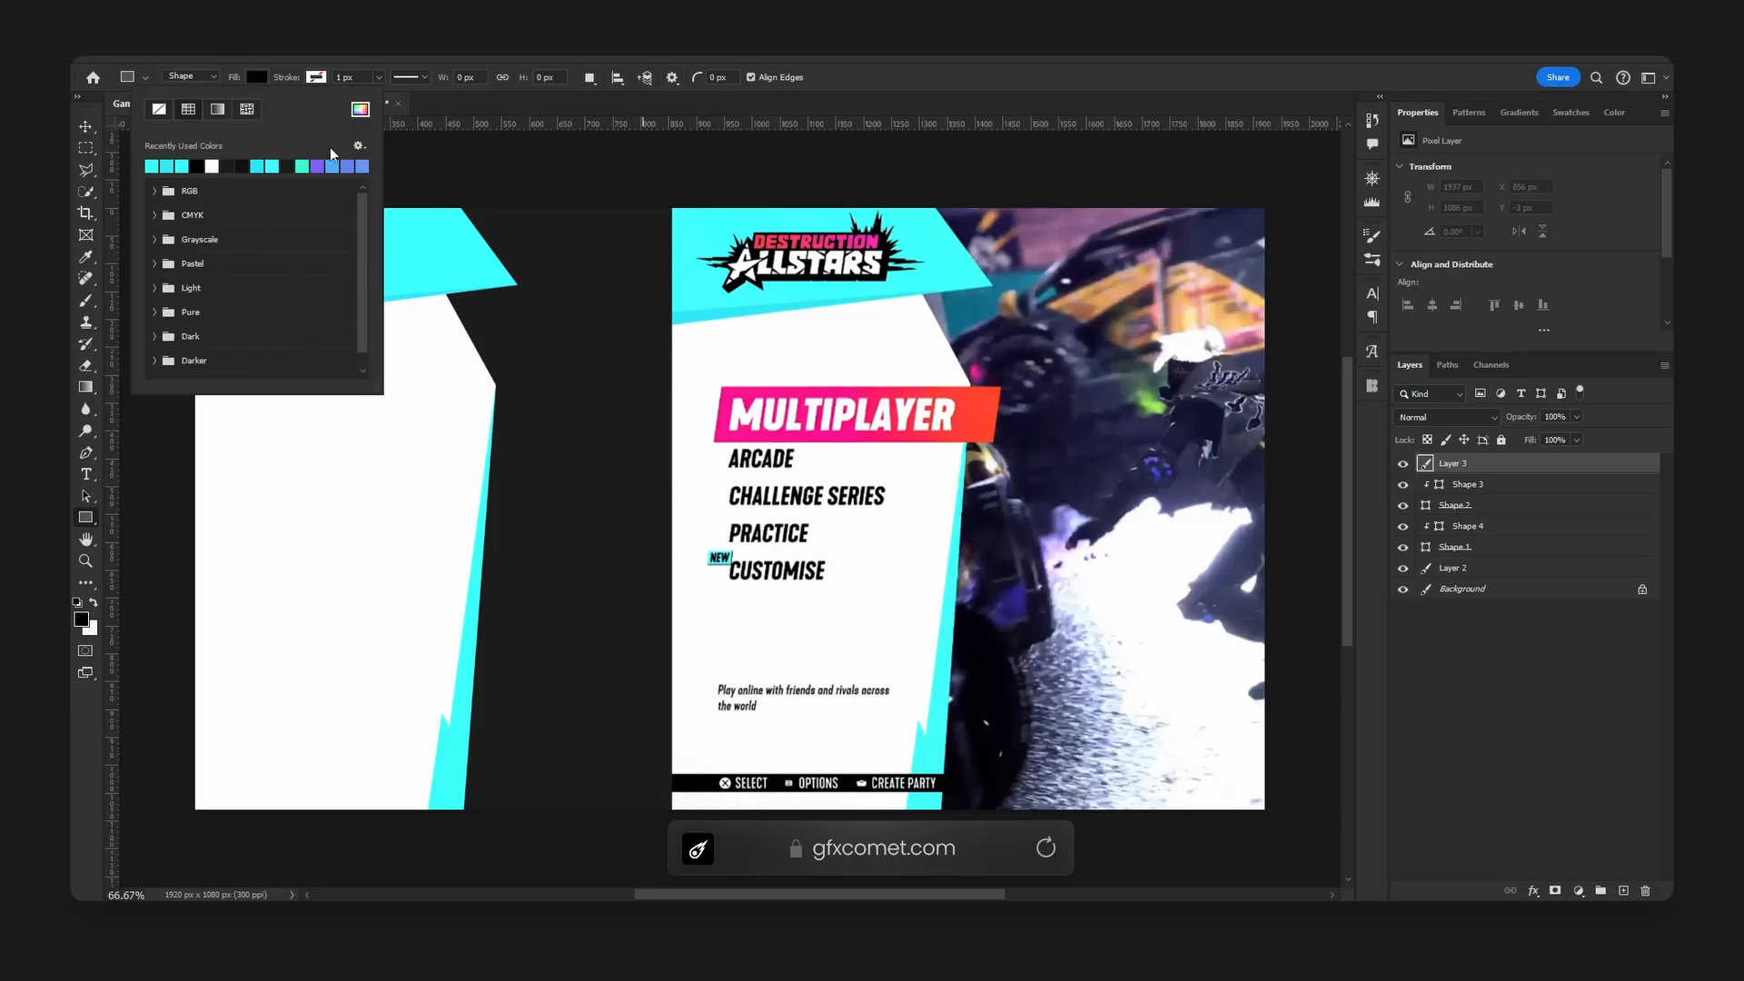
click(360, 111)
click(1349, 467)
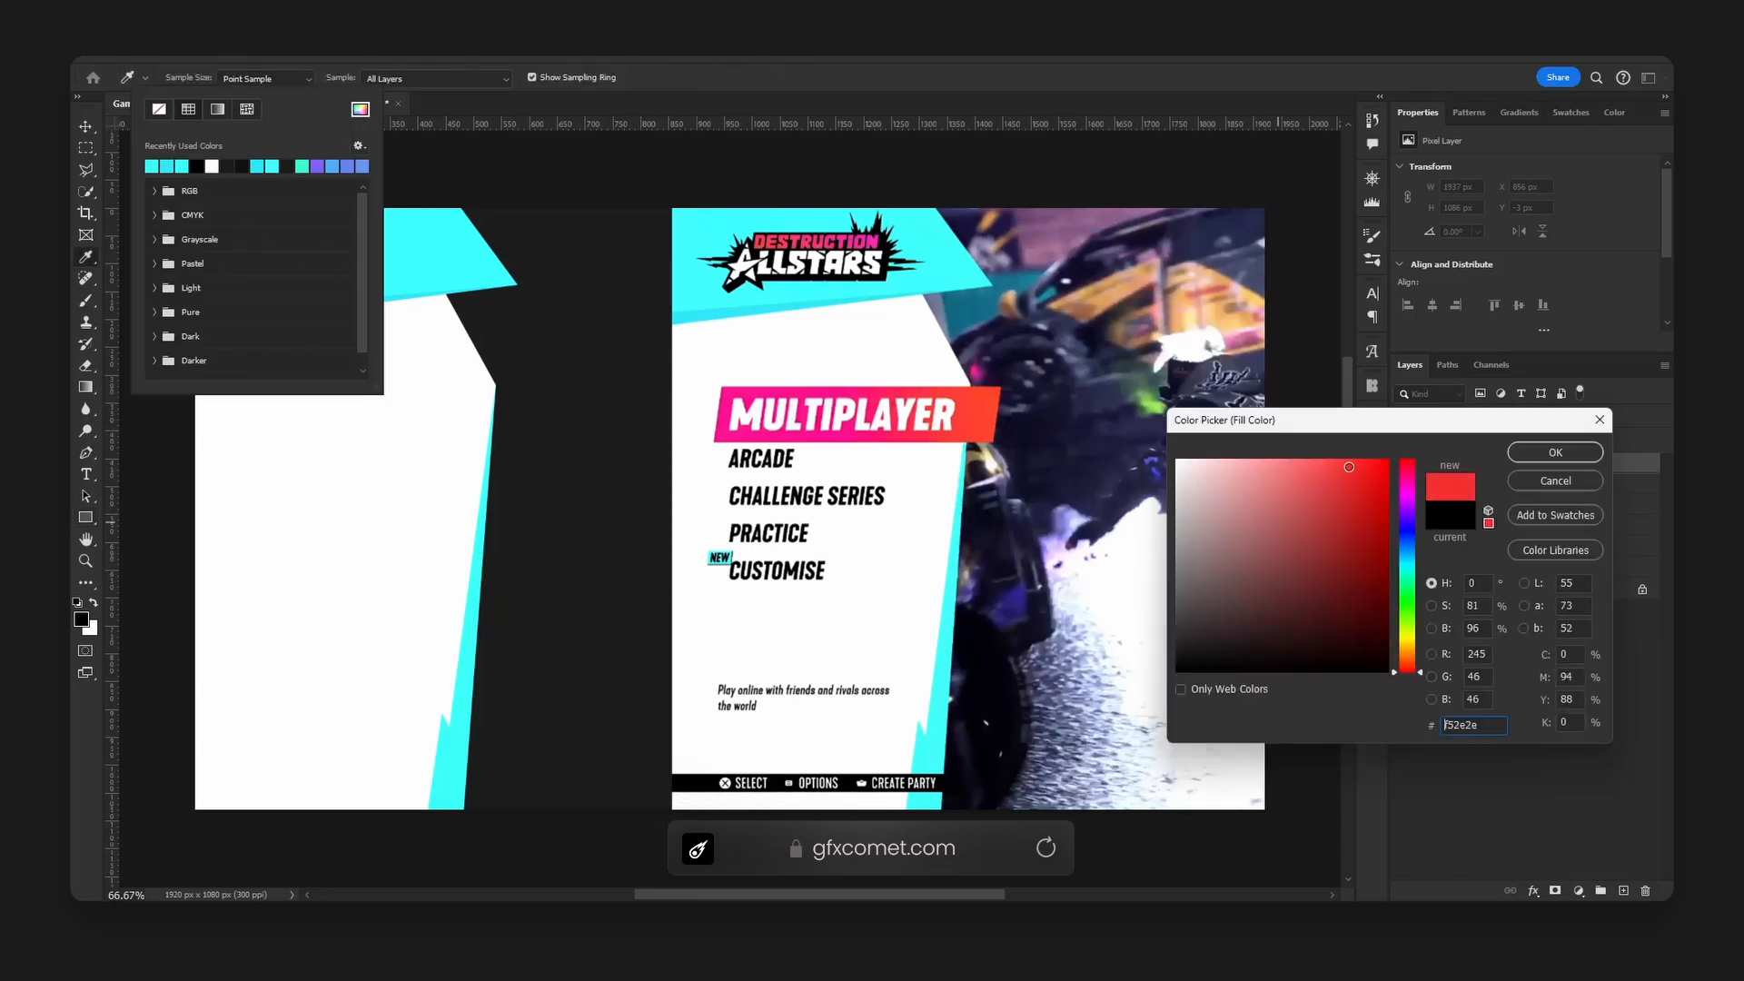
click(1555, 452)
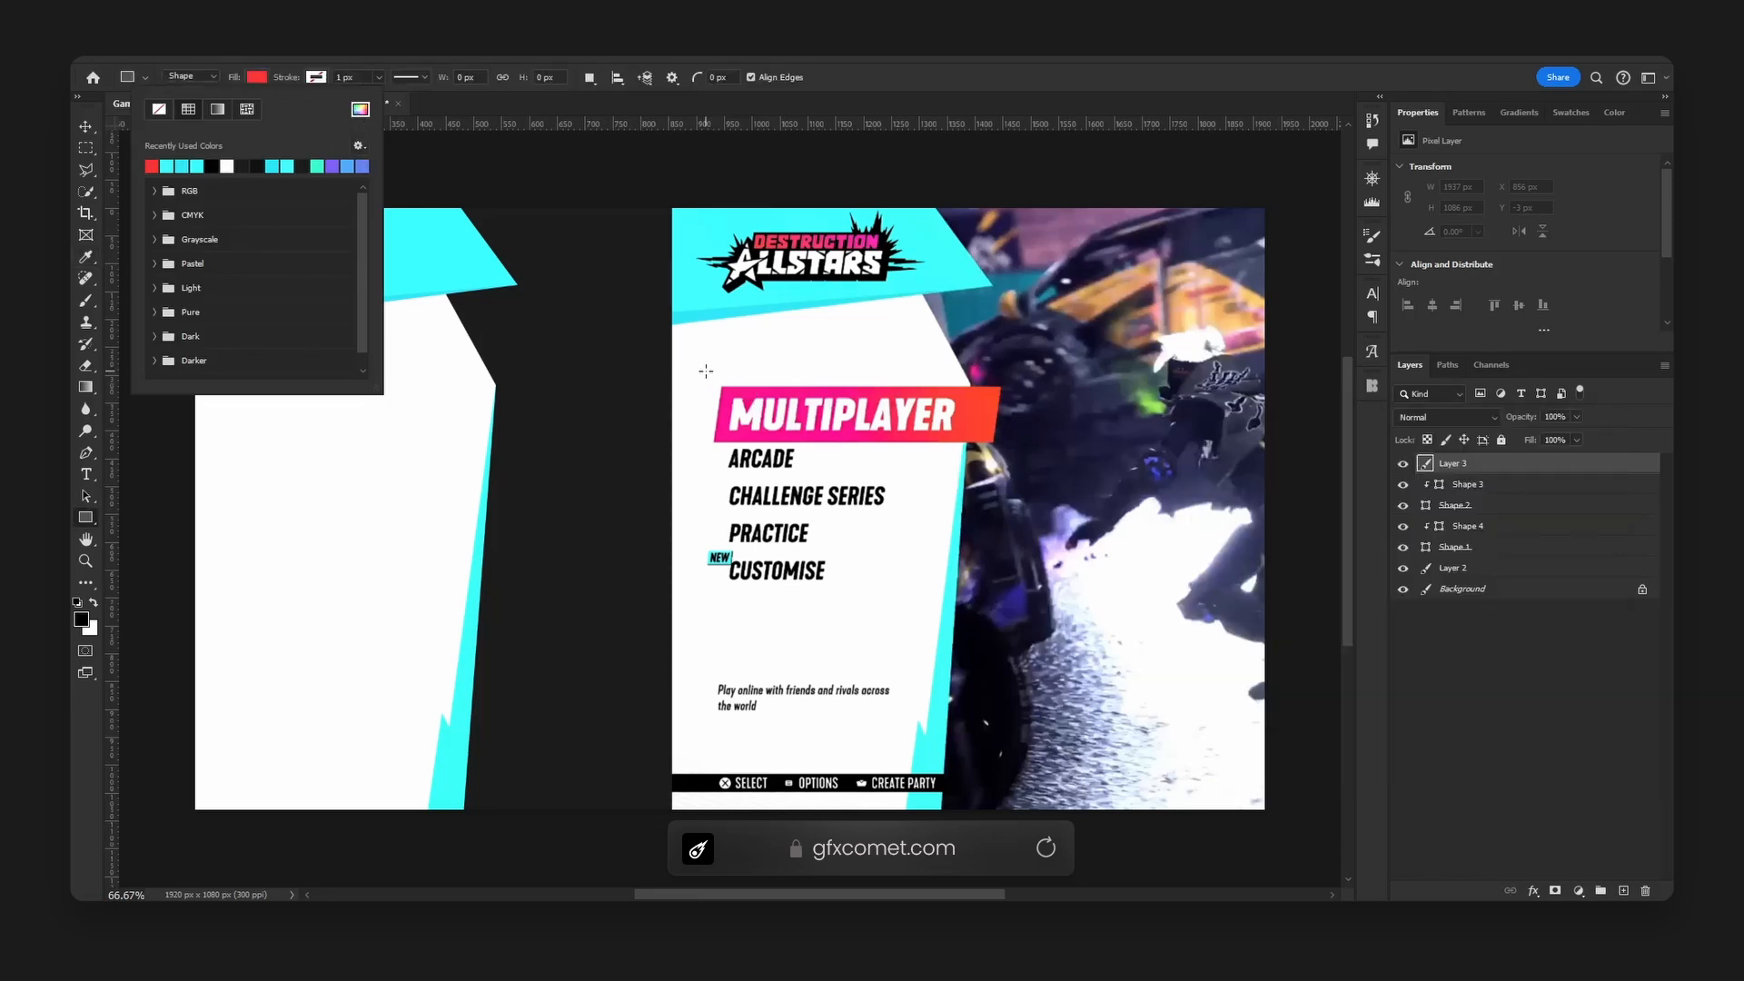
Draw a red rectangle about 581 × 417 px over the reference's menu list and move it onto the recreated white panel.
drag(698, 368, 1022, 597)
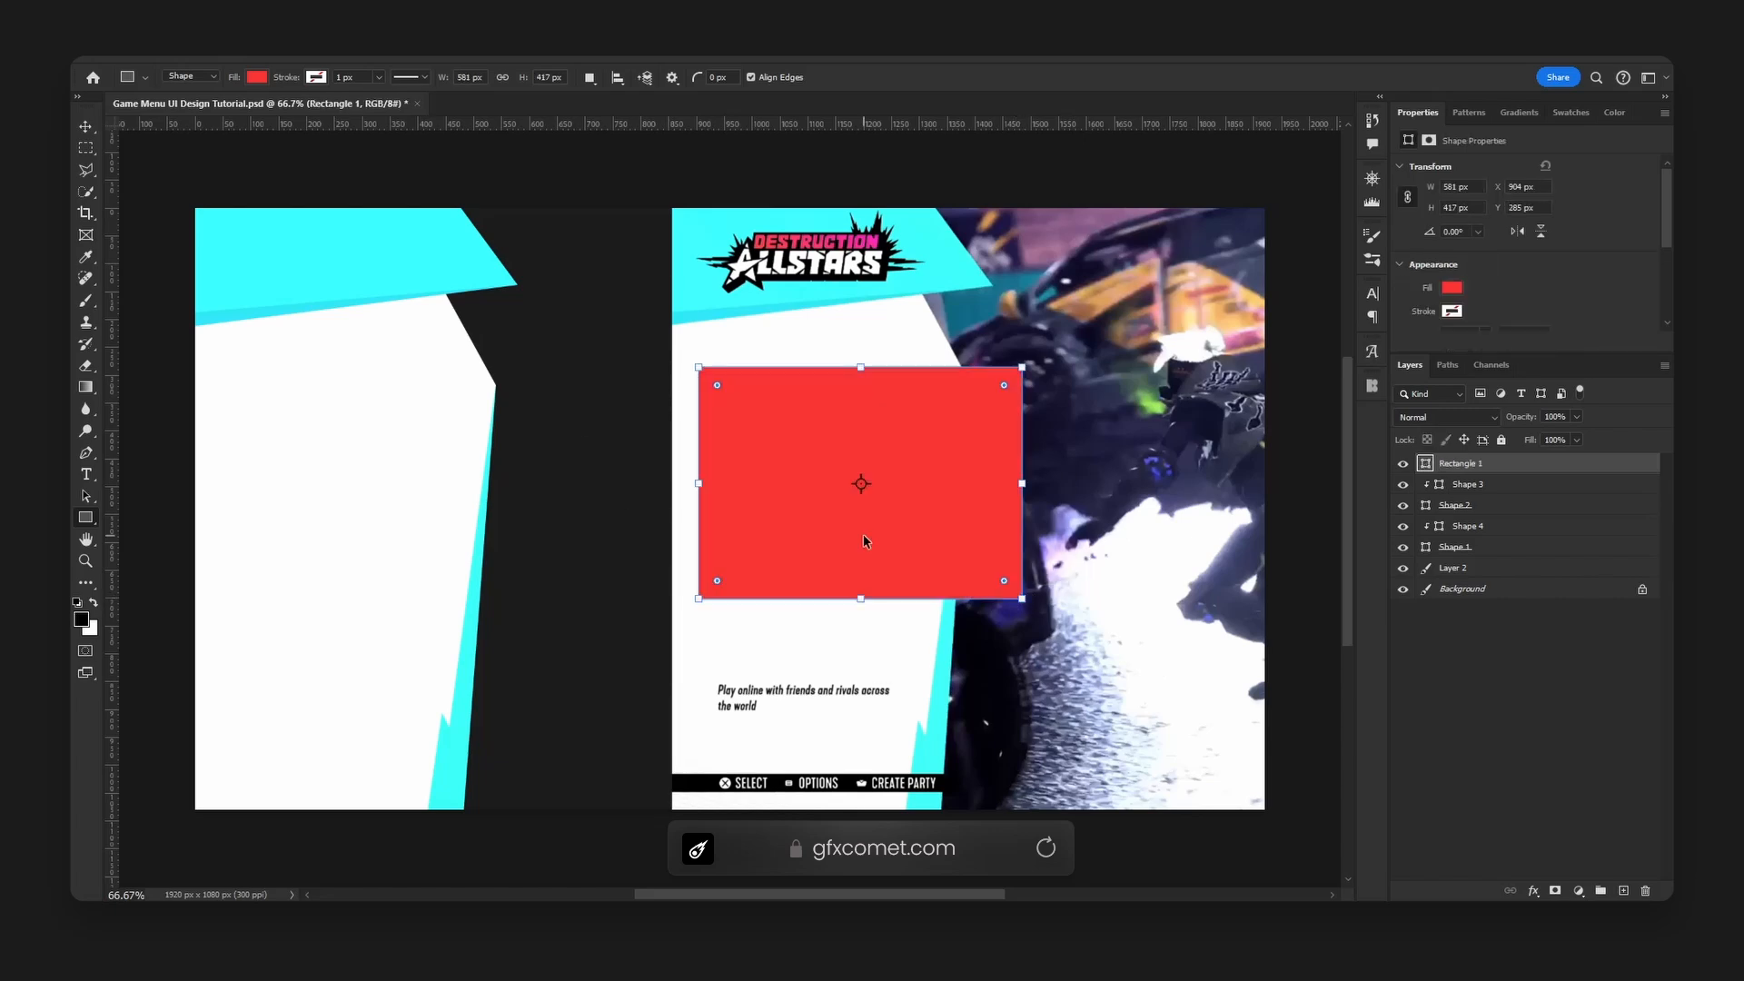
key(v)
drag(957, 522, 527, 477)
key(ctrl+z)
key(ctrl+z)
key(ctrl+z)
Set the red rectangle layer's fill opacity to 35%.
click(1571, 441)
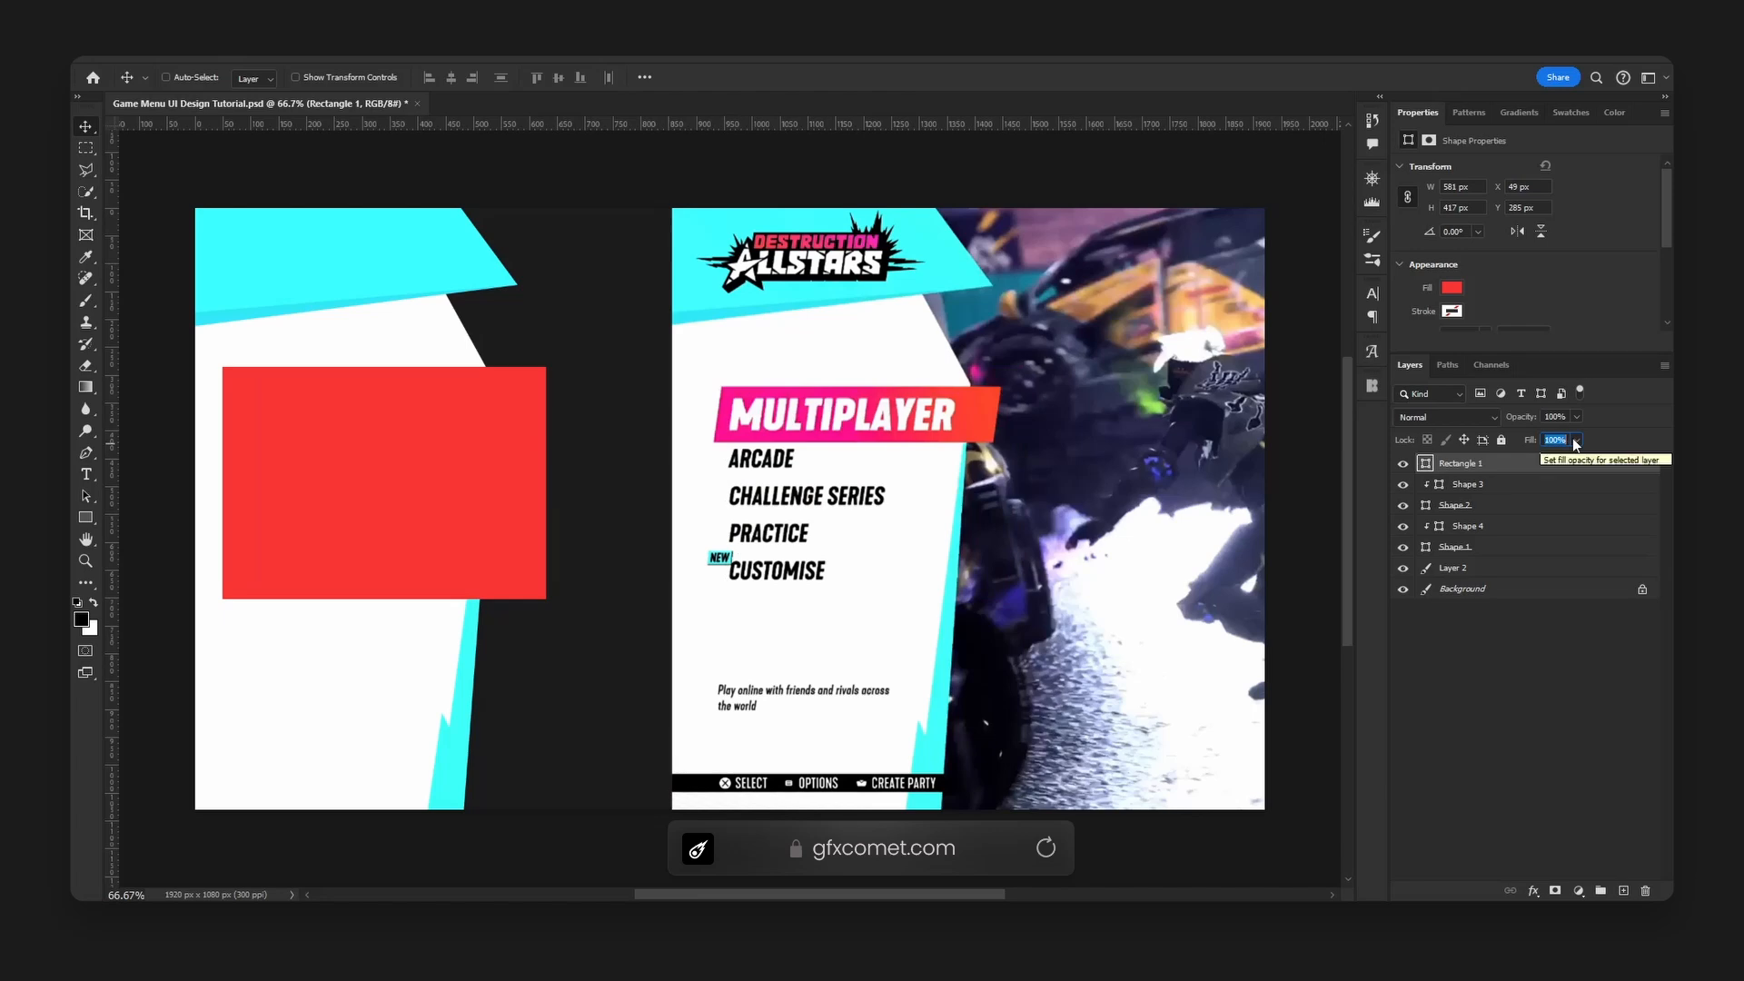
text(35)
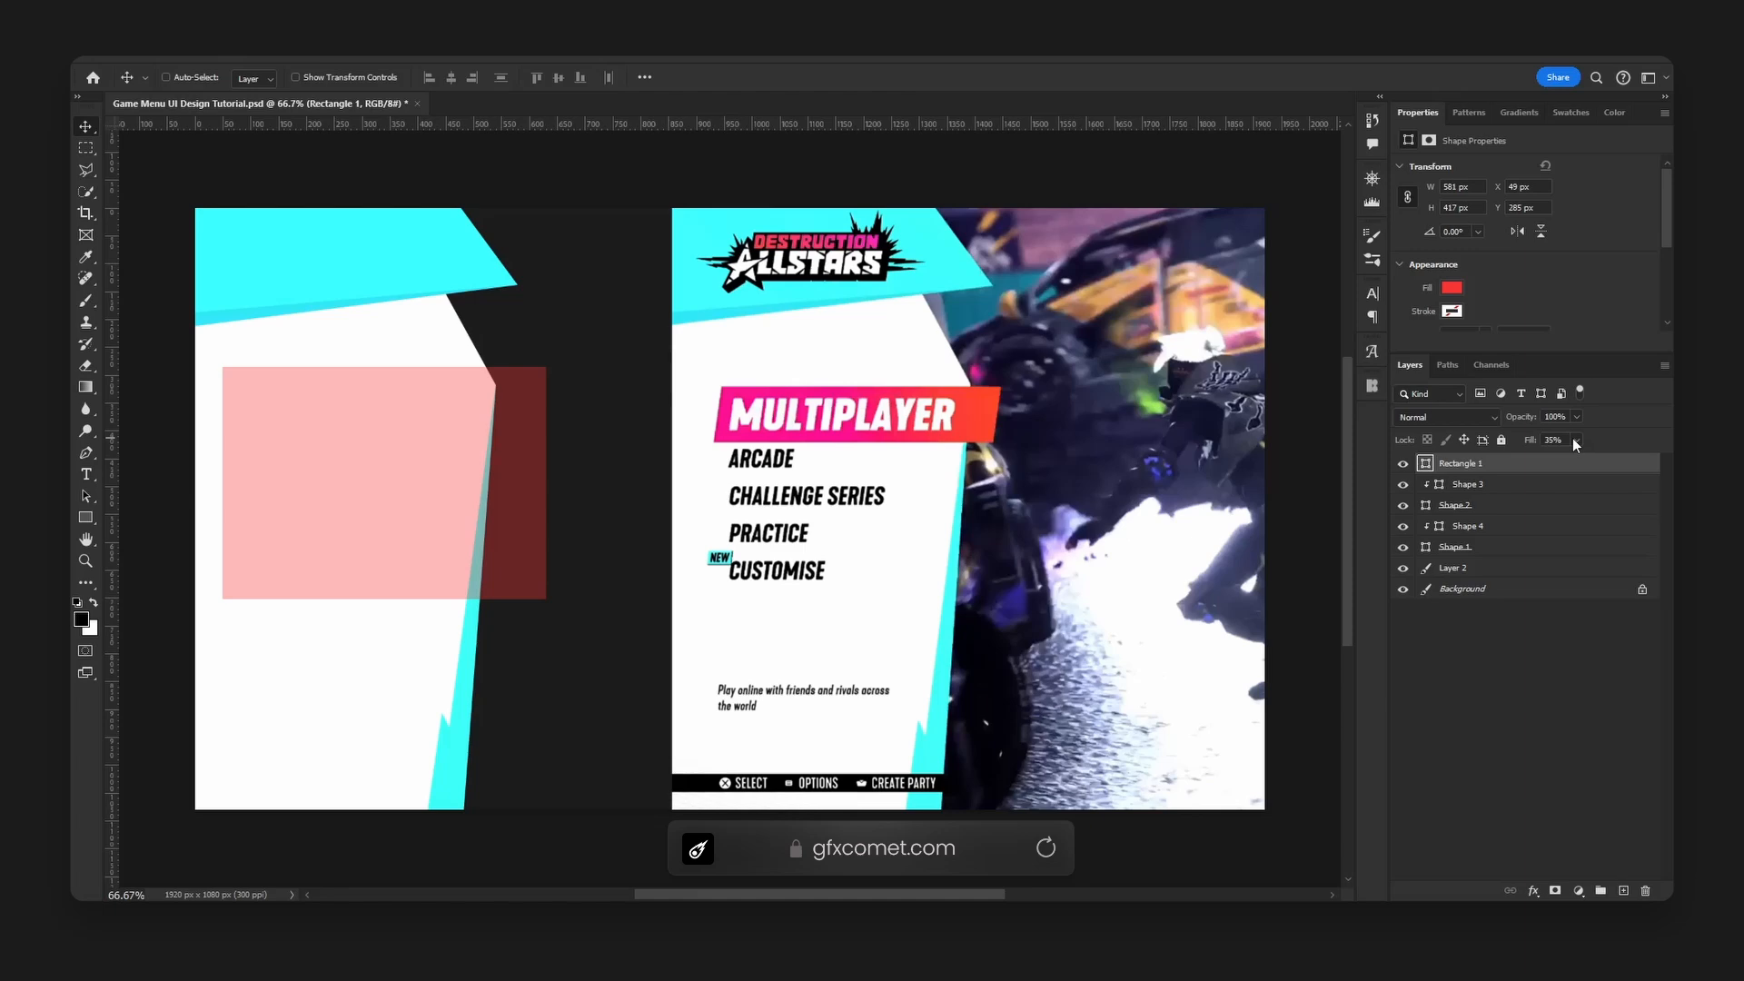
key(ctrl+plus)
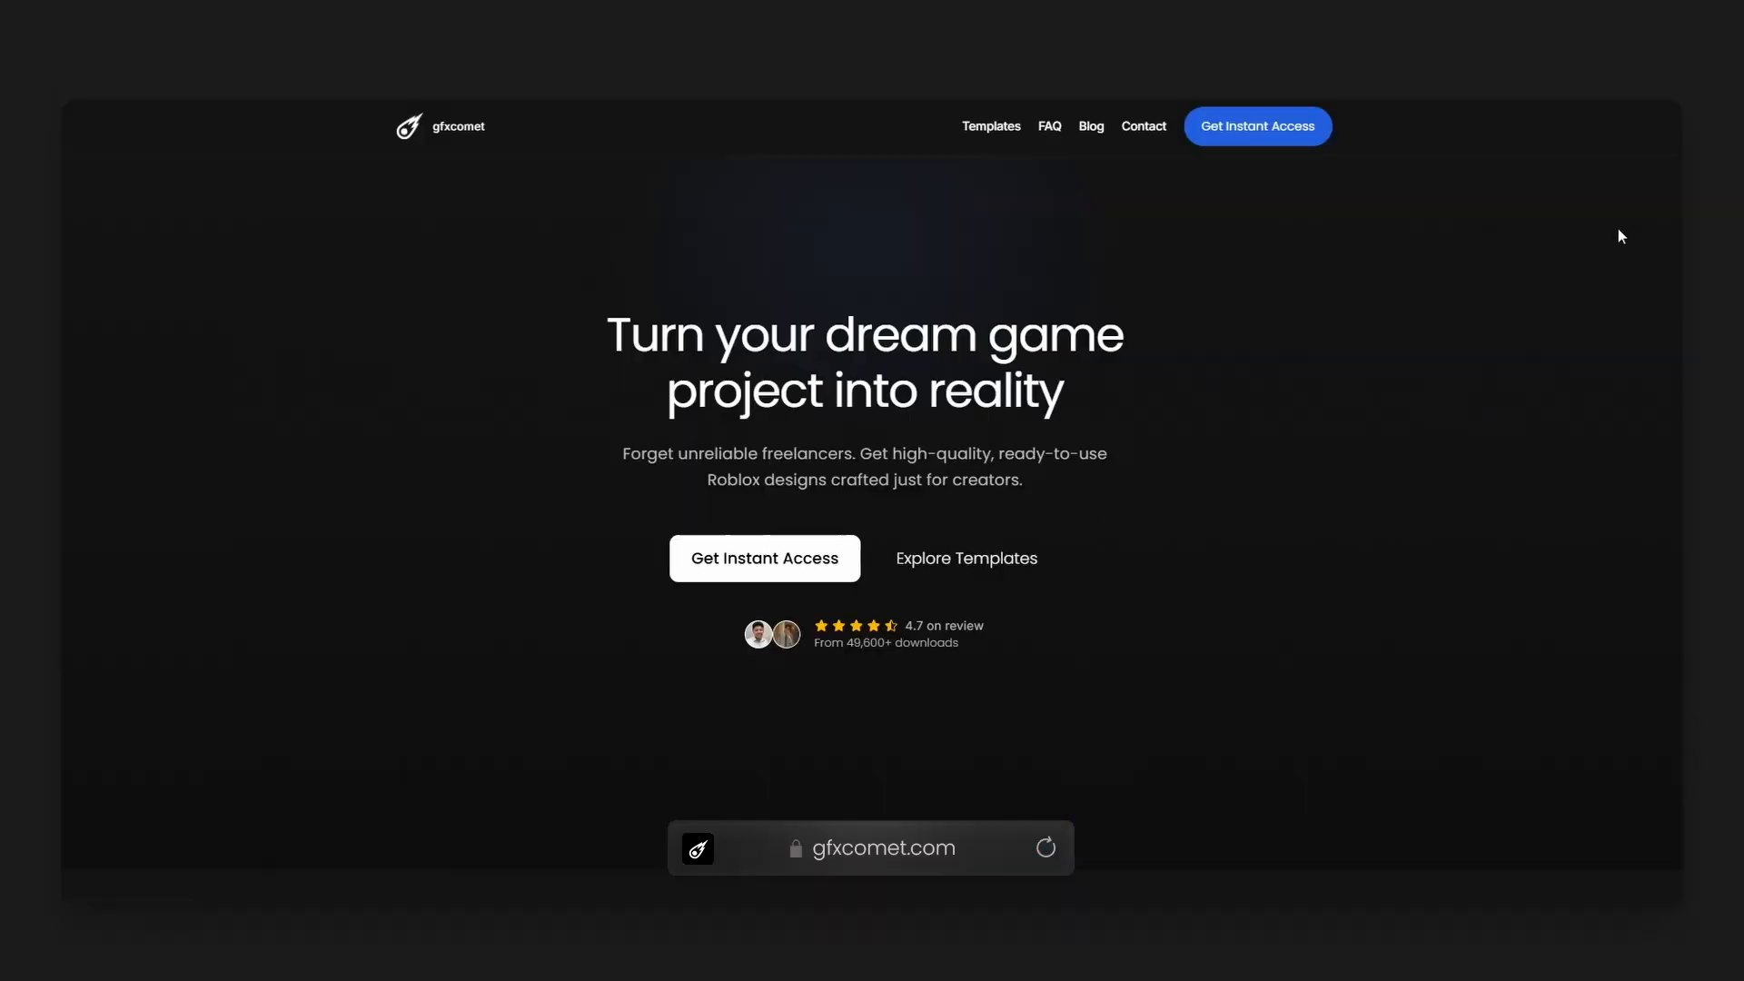
Switch to the gfxcomet website and look through its featured products, template categories, free tutorials and the Anime Simulator 2 UI Kit page.
scroll(1619, 236, down, 10)
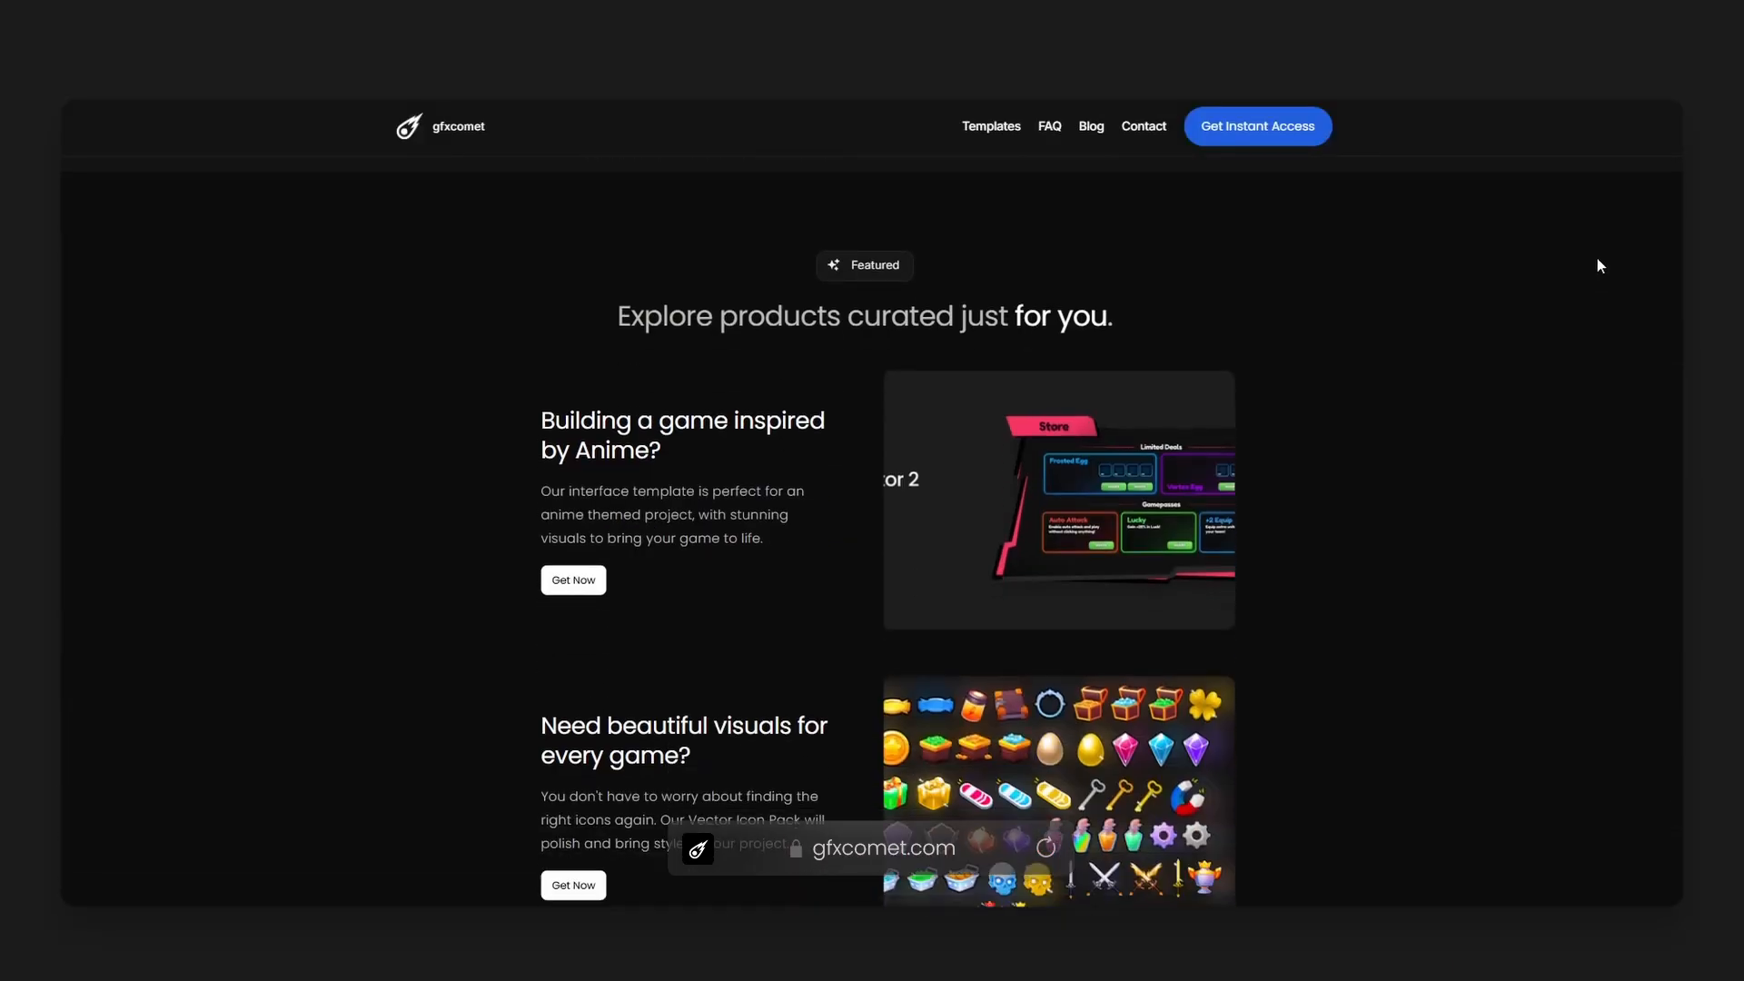
scroll(1599, 265, down, 3)
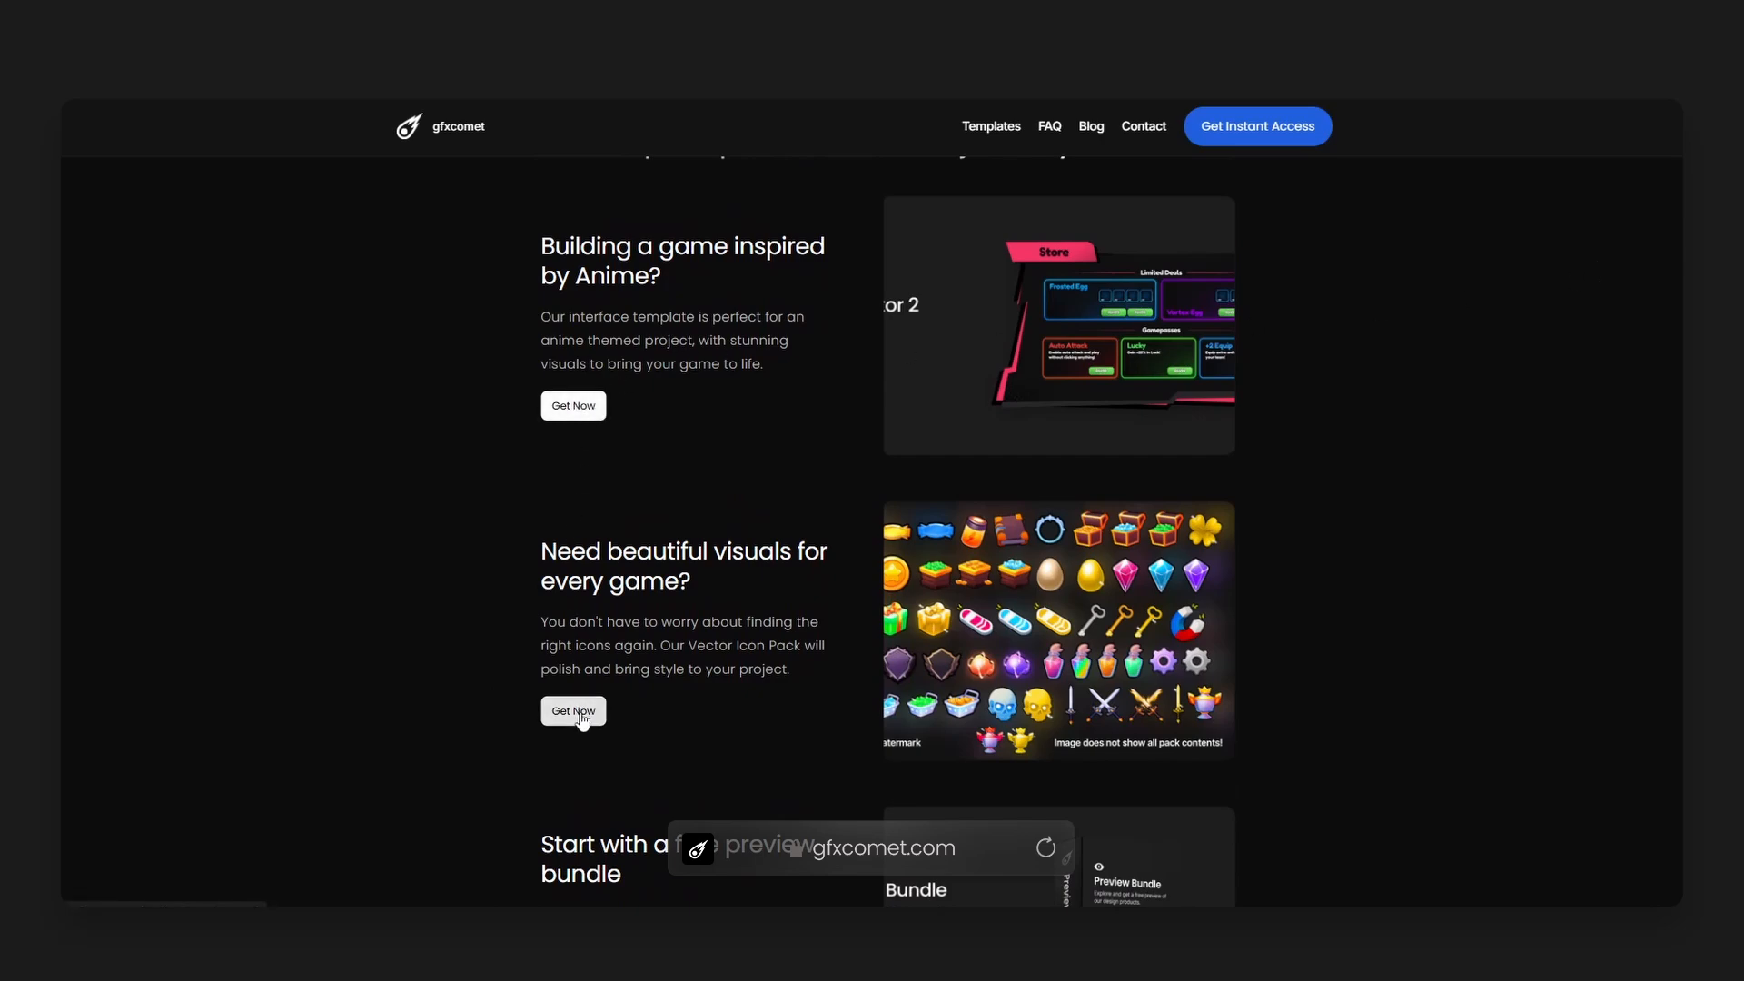
scroll(577, 721, down, 5)
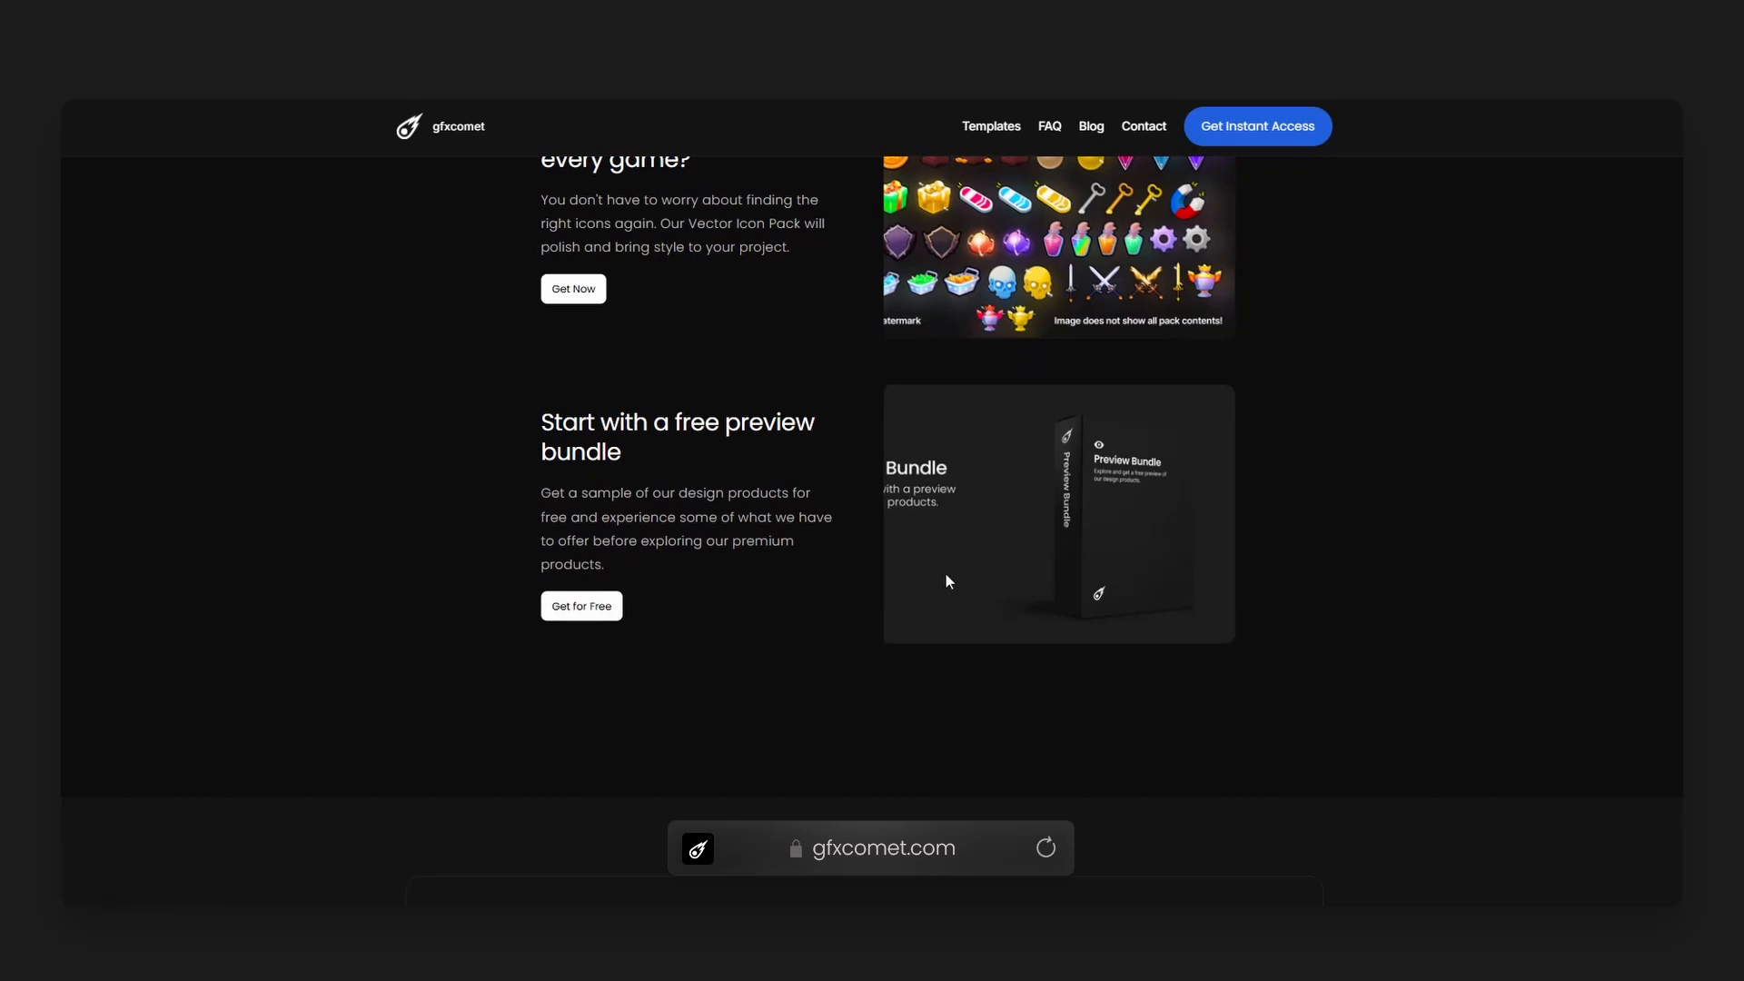
scroll(935, 501, down, 3)
scroll(977, 472, down, 5)
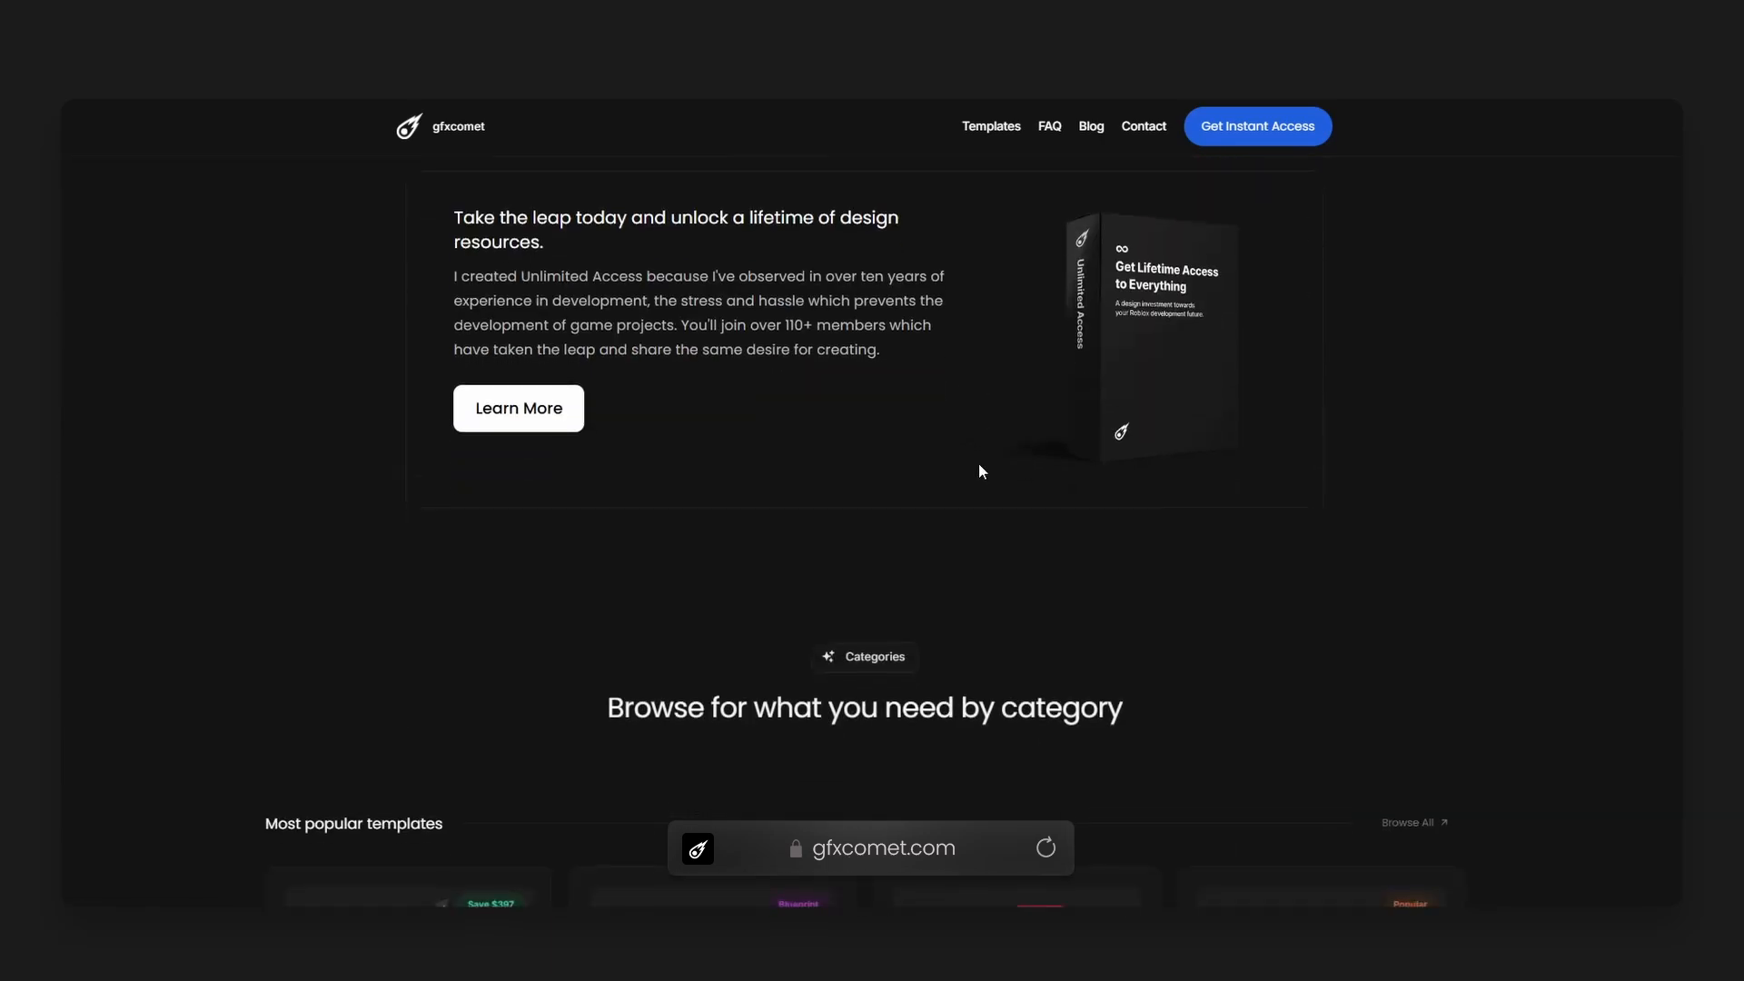
scroll(1006, 386, down, 5)
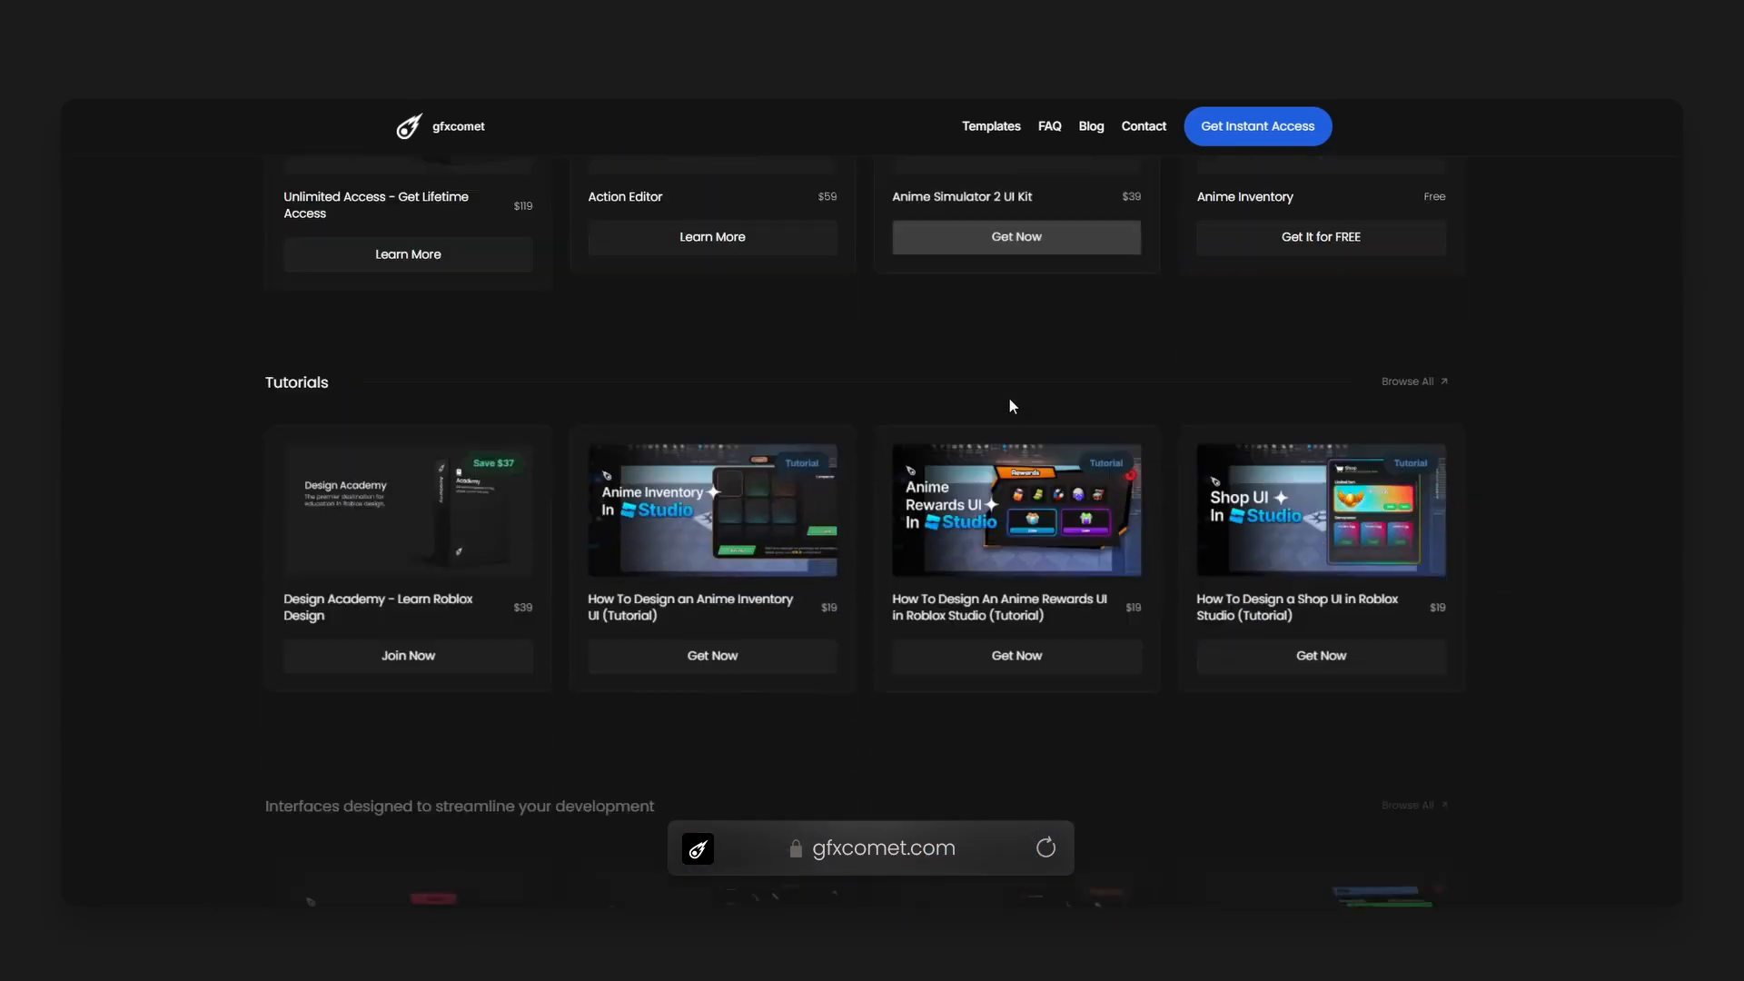
scroll(994, 350, down, 3)
scroll(991, 365, down, 4)
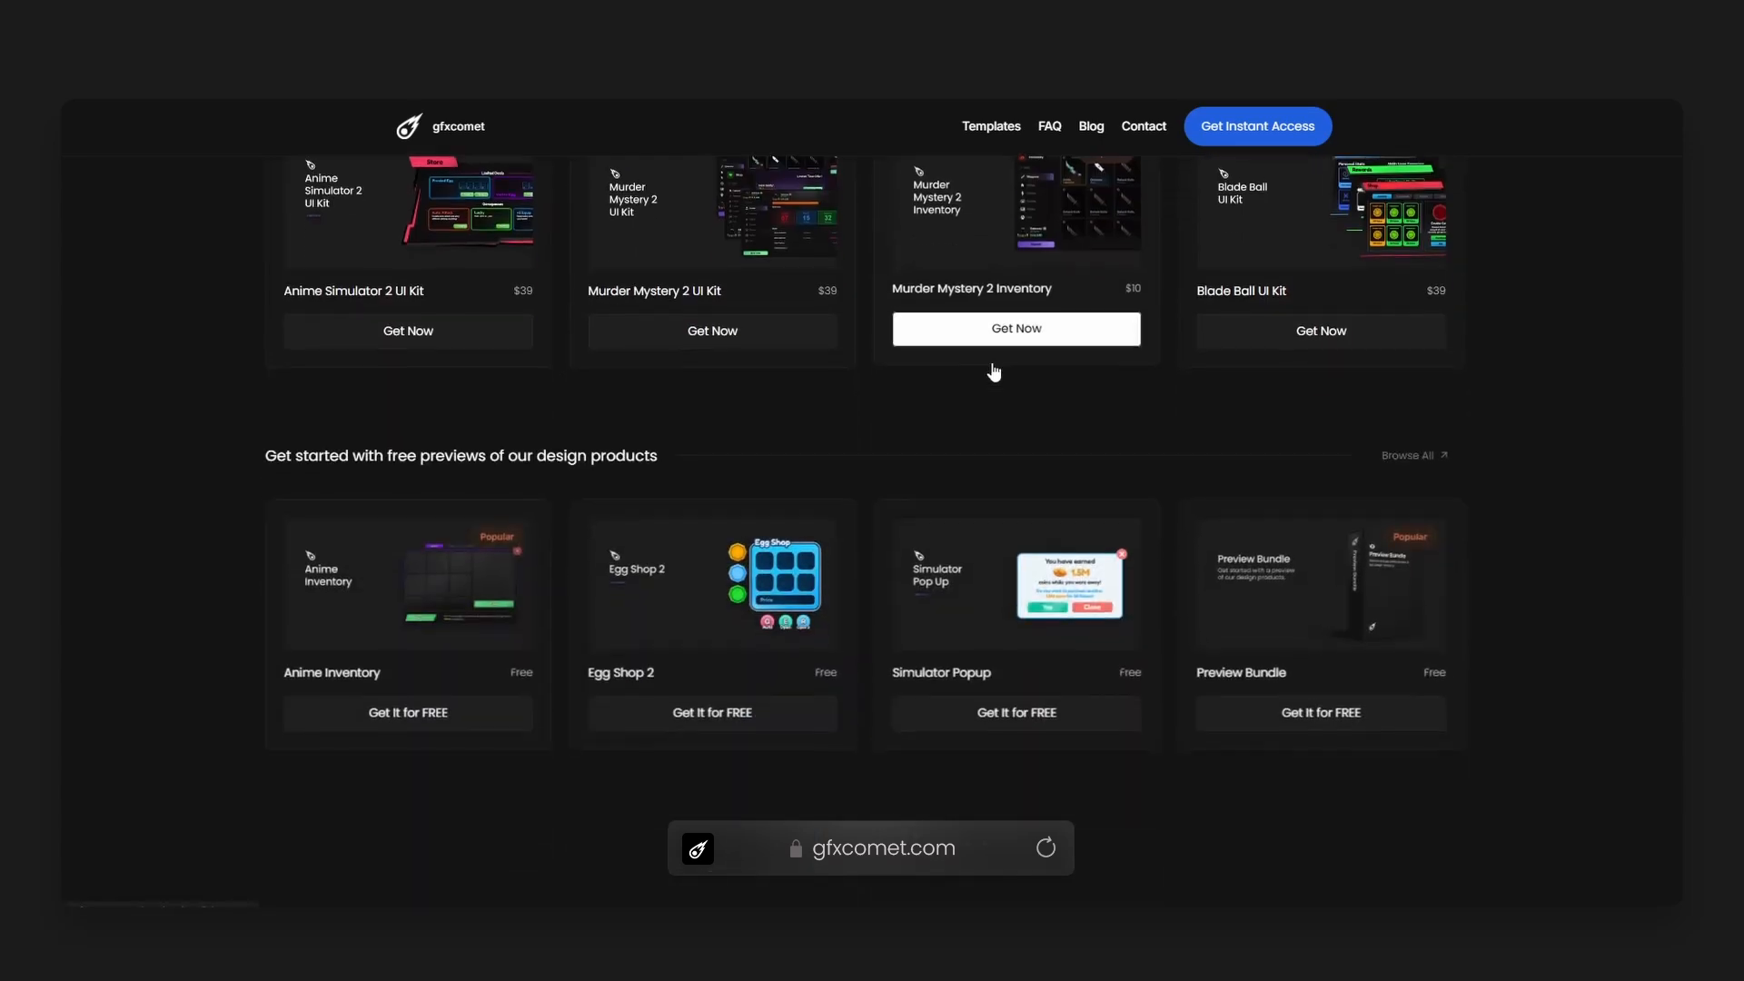
scroll(992, 364, down, 5)
scroll(990, 373, down, 3)
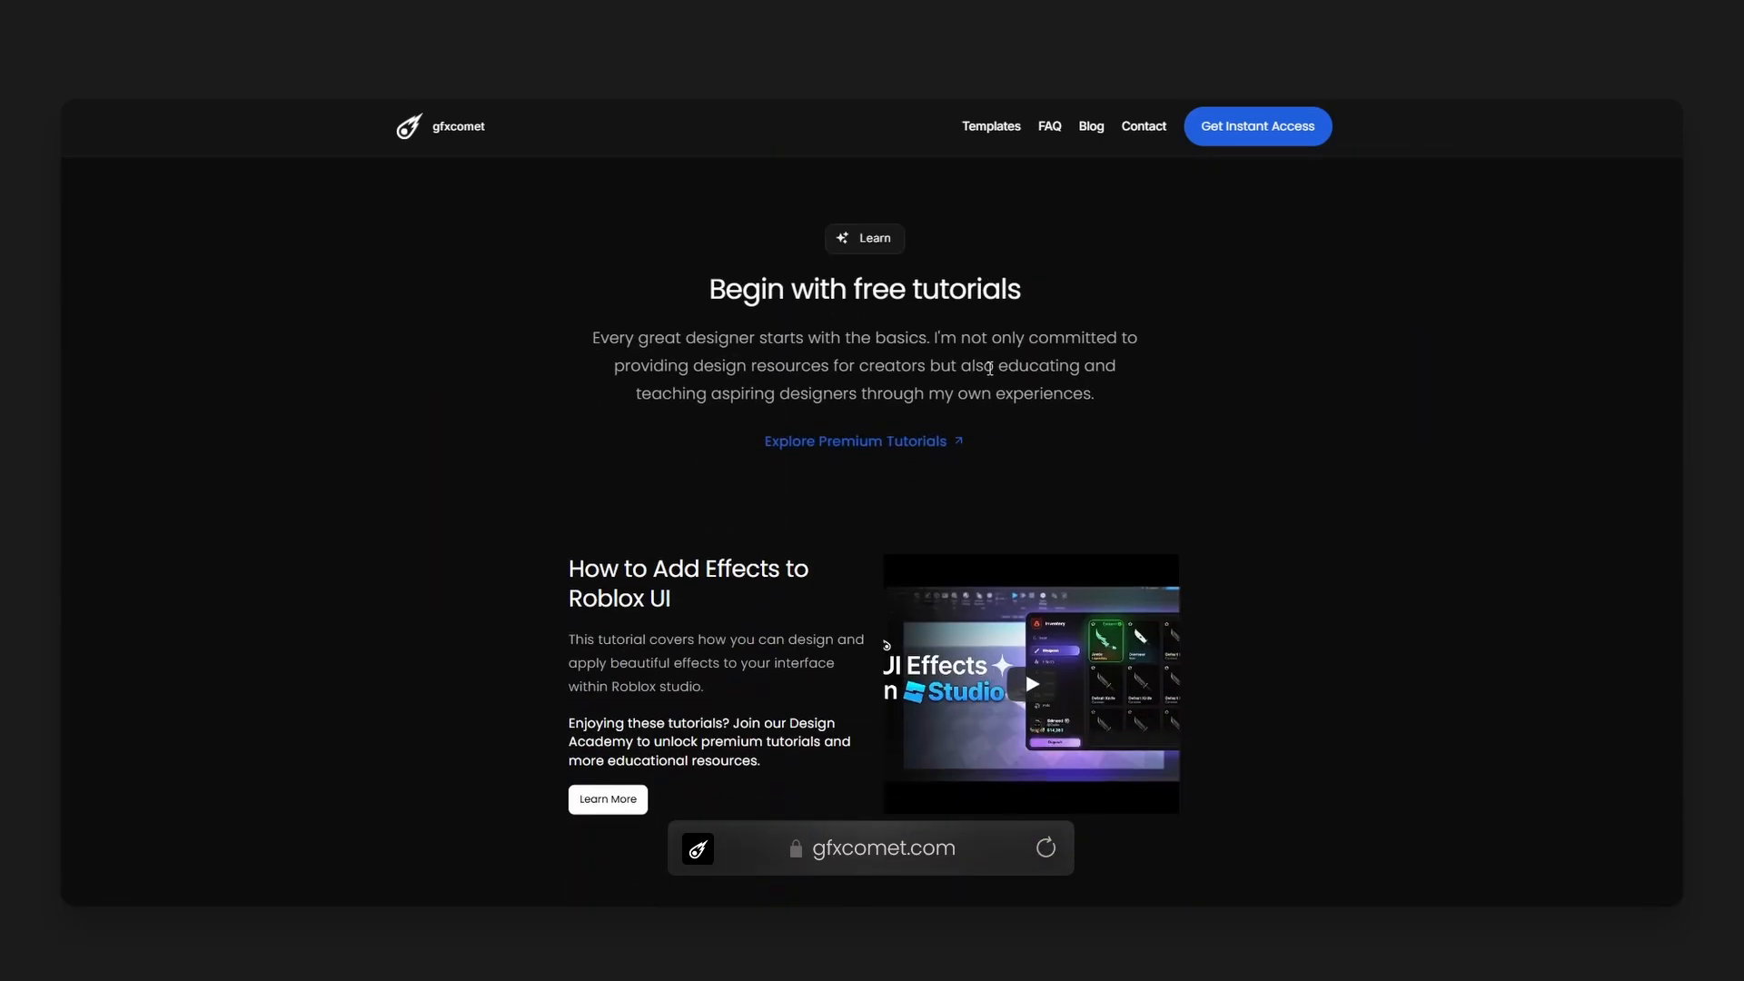
scroll(988, 372, down, 5)
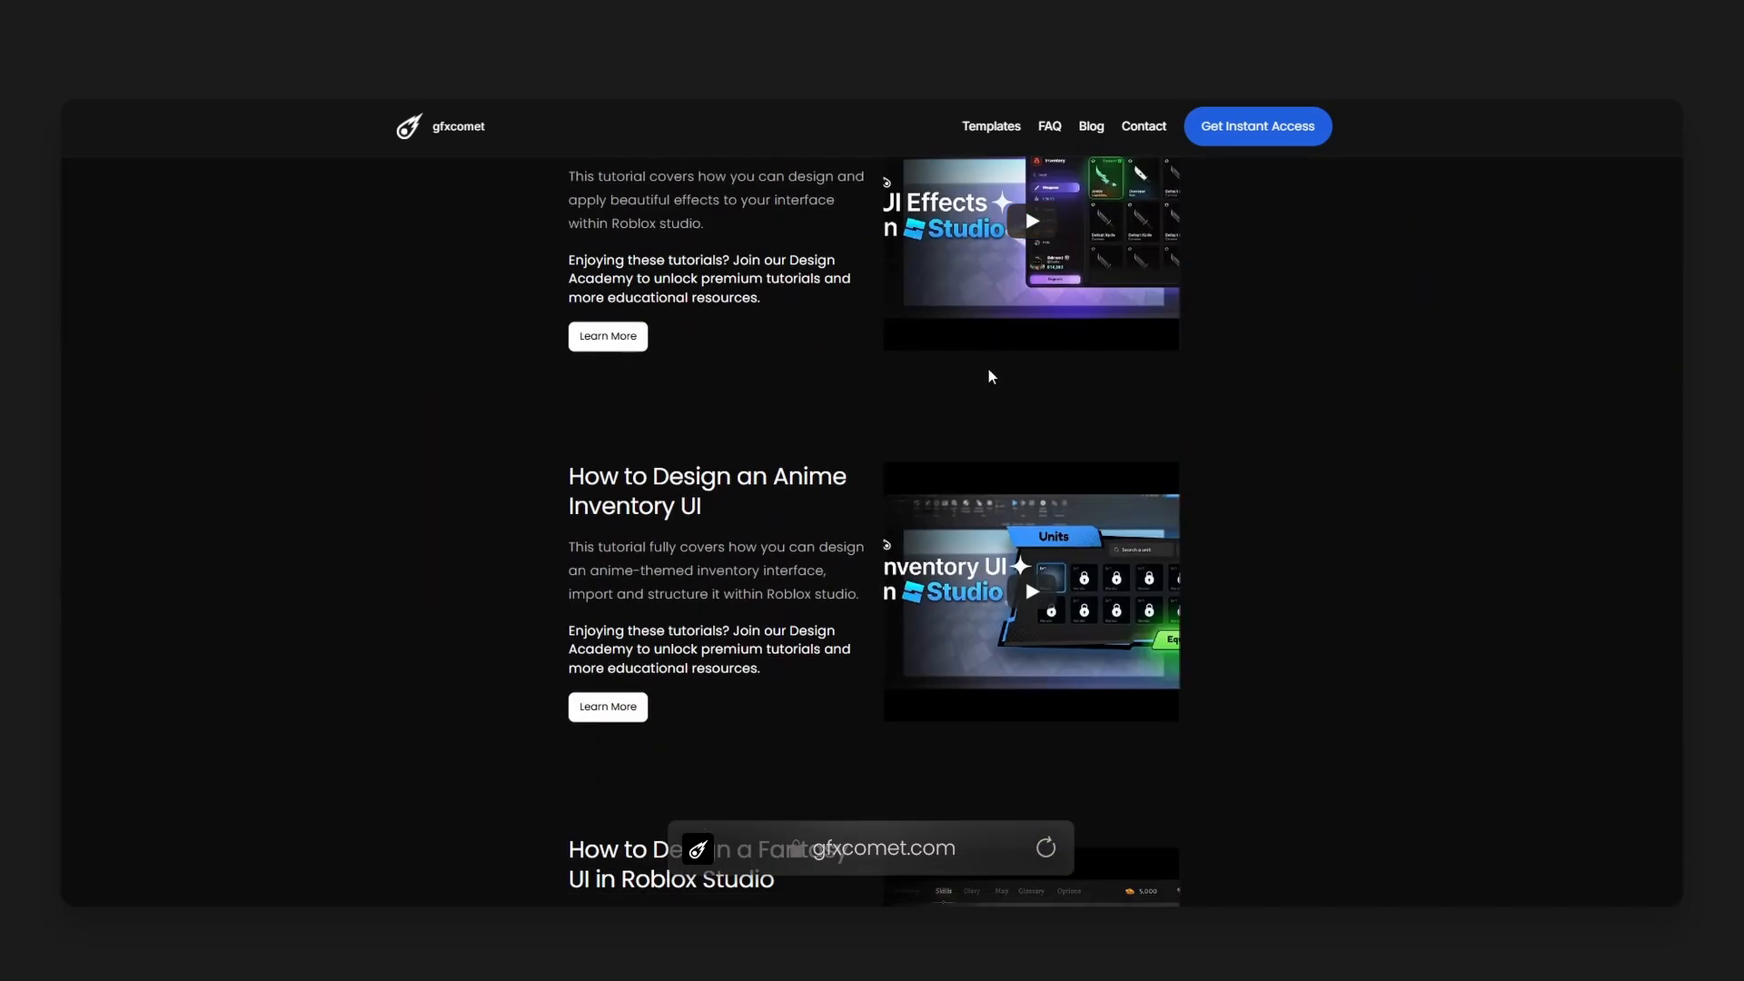
scroll(990, 376, down, 4)
scroll(995, 380, down, 6)
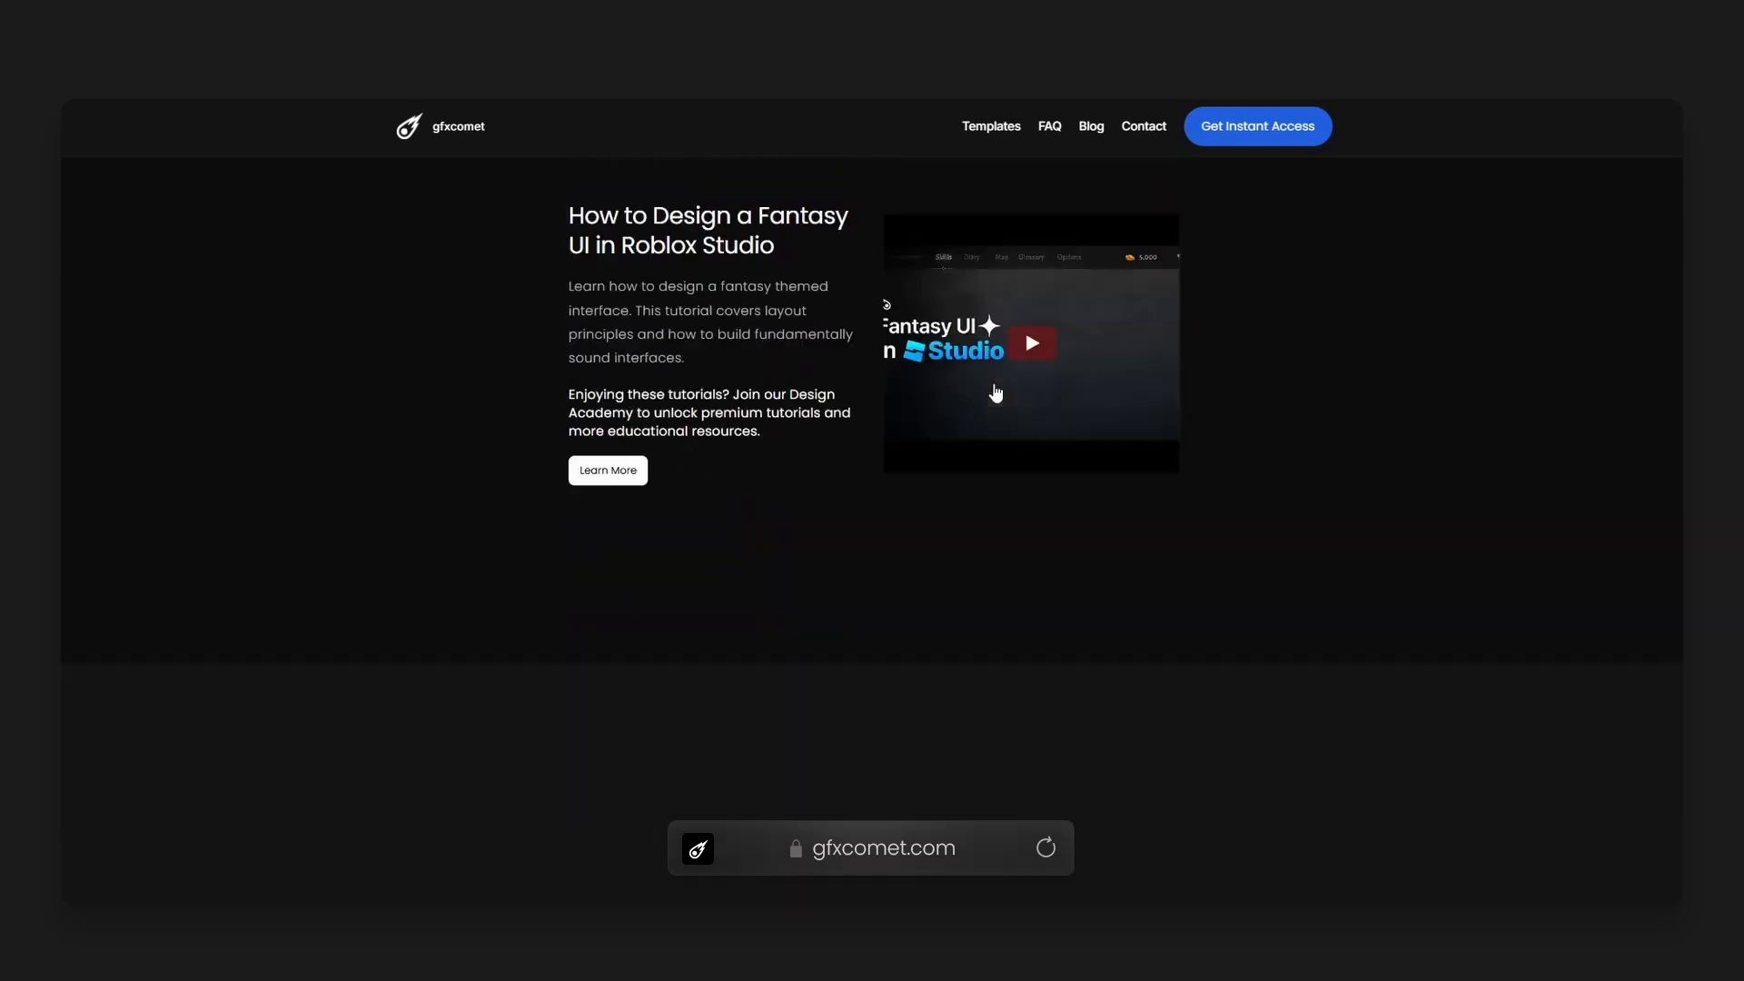
scroll(995, 373, down, 4)
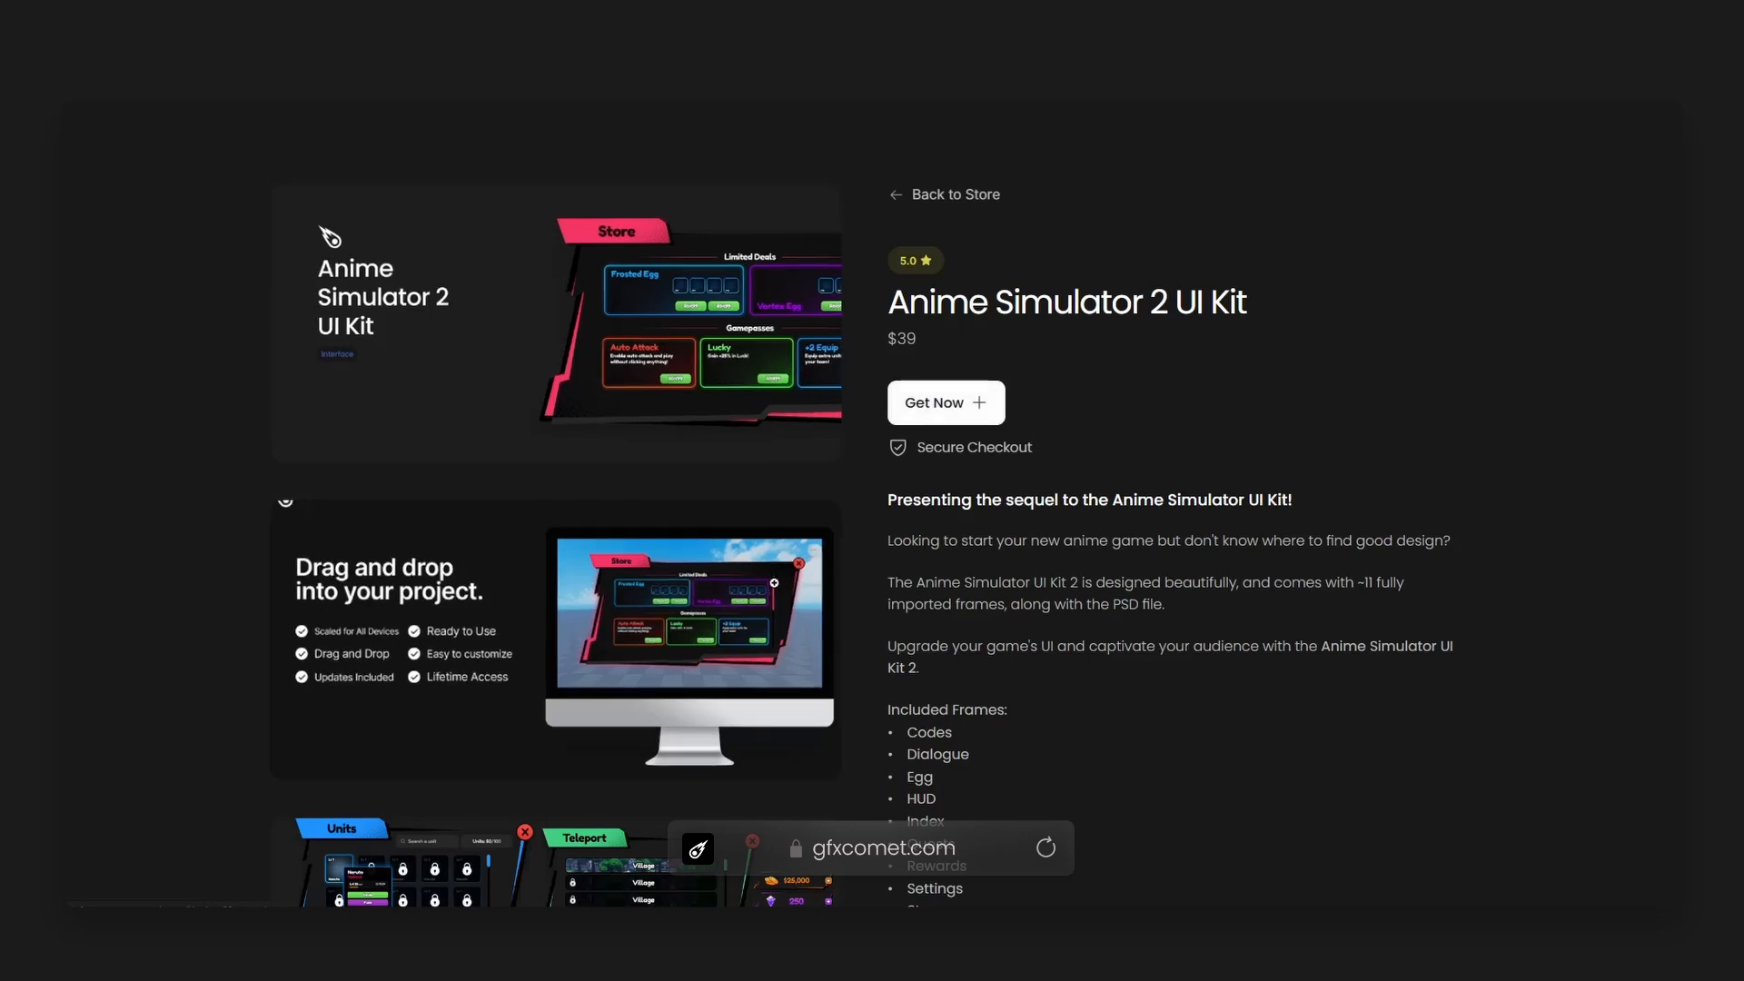
scroll(768, 600, down, 5)
scroll(768, 600, up, 5)
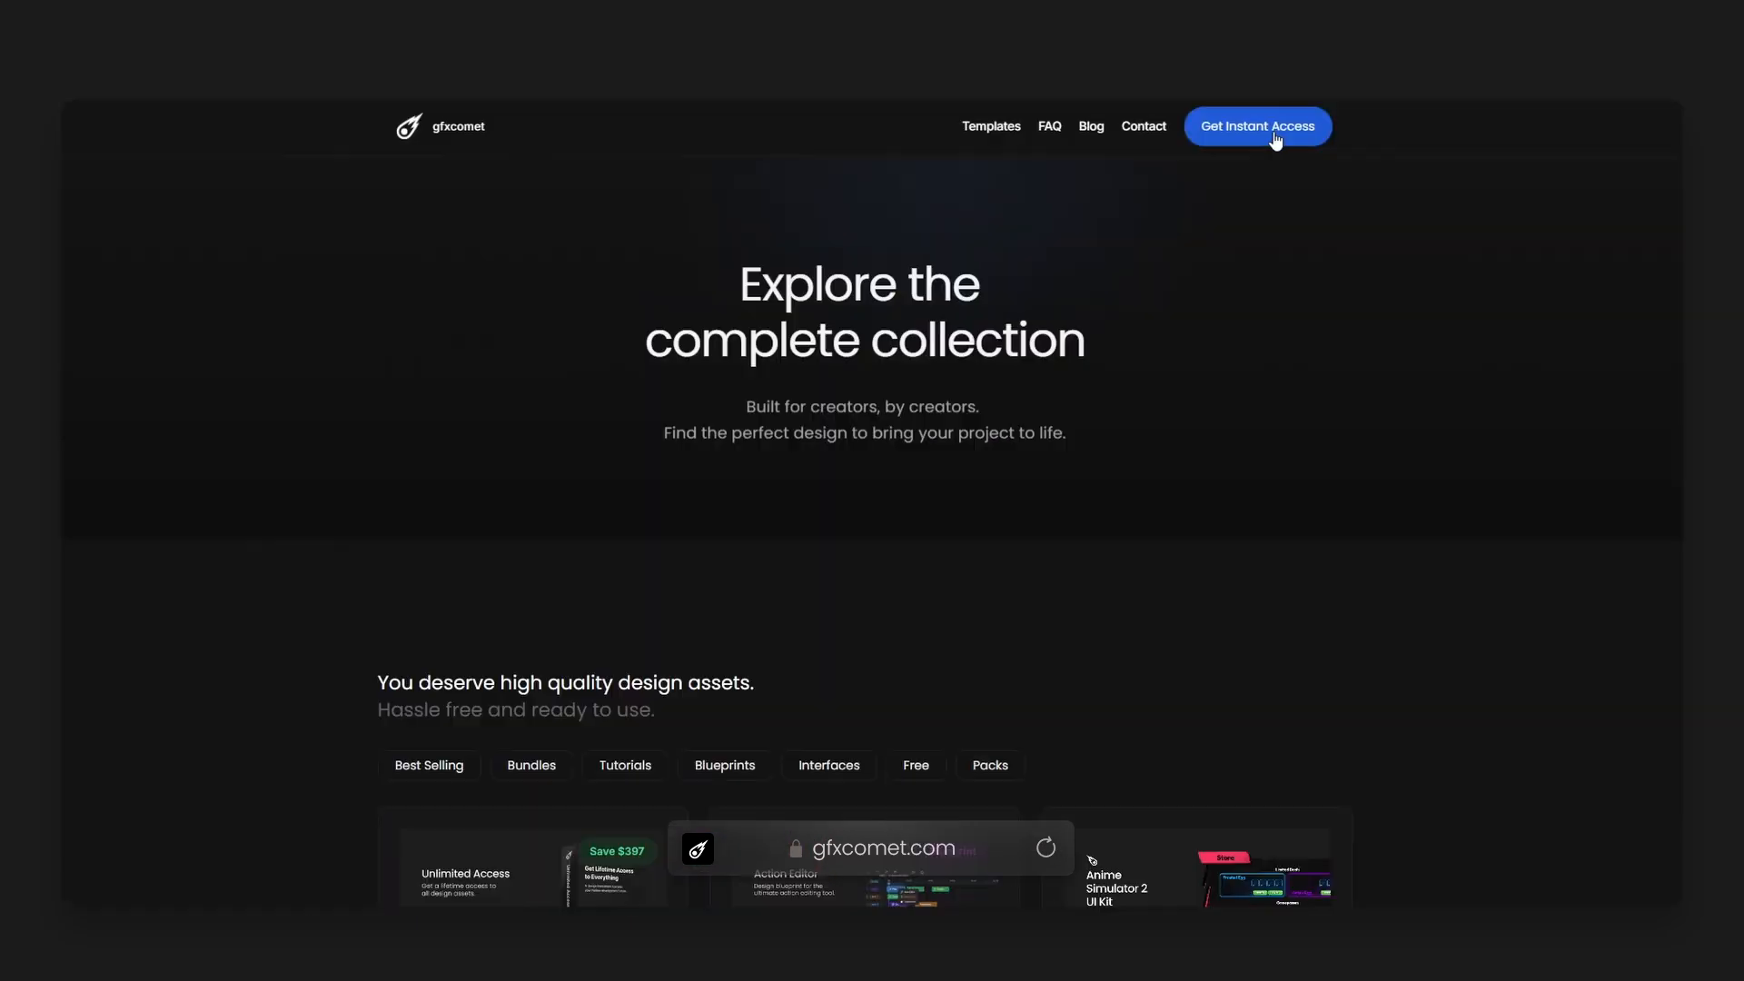
Open the site's Unlimited Access offer page and examine its features and included products.
click(1275, 133)
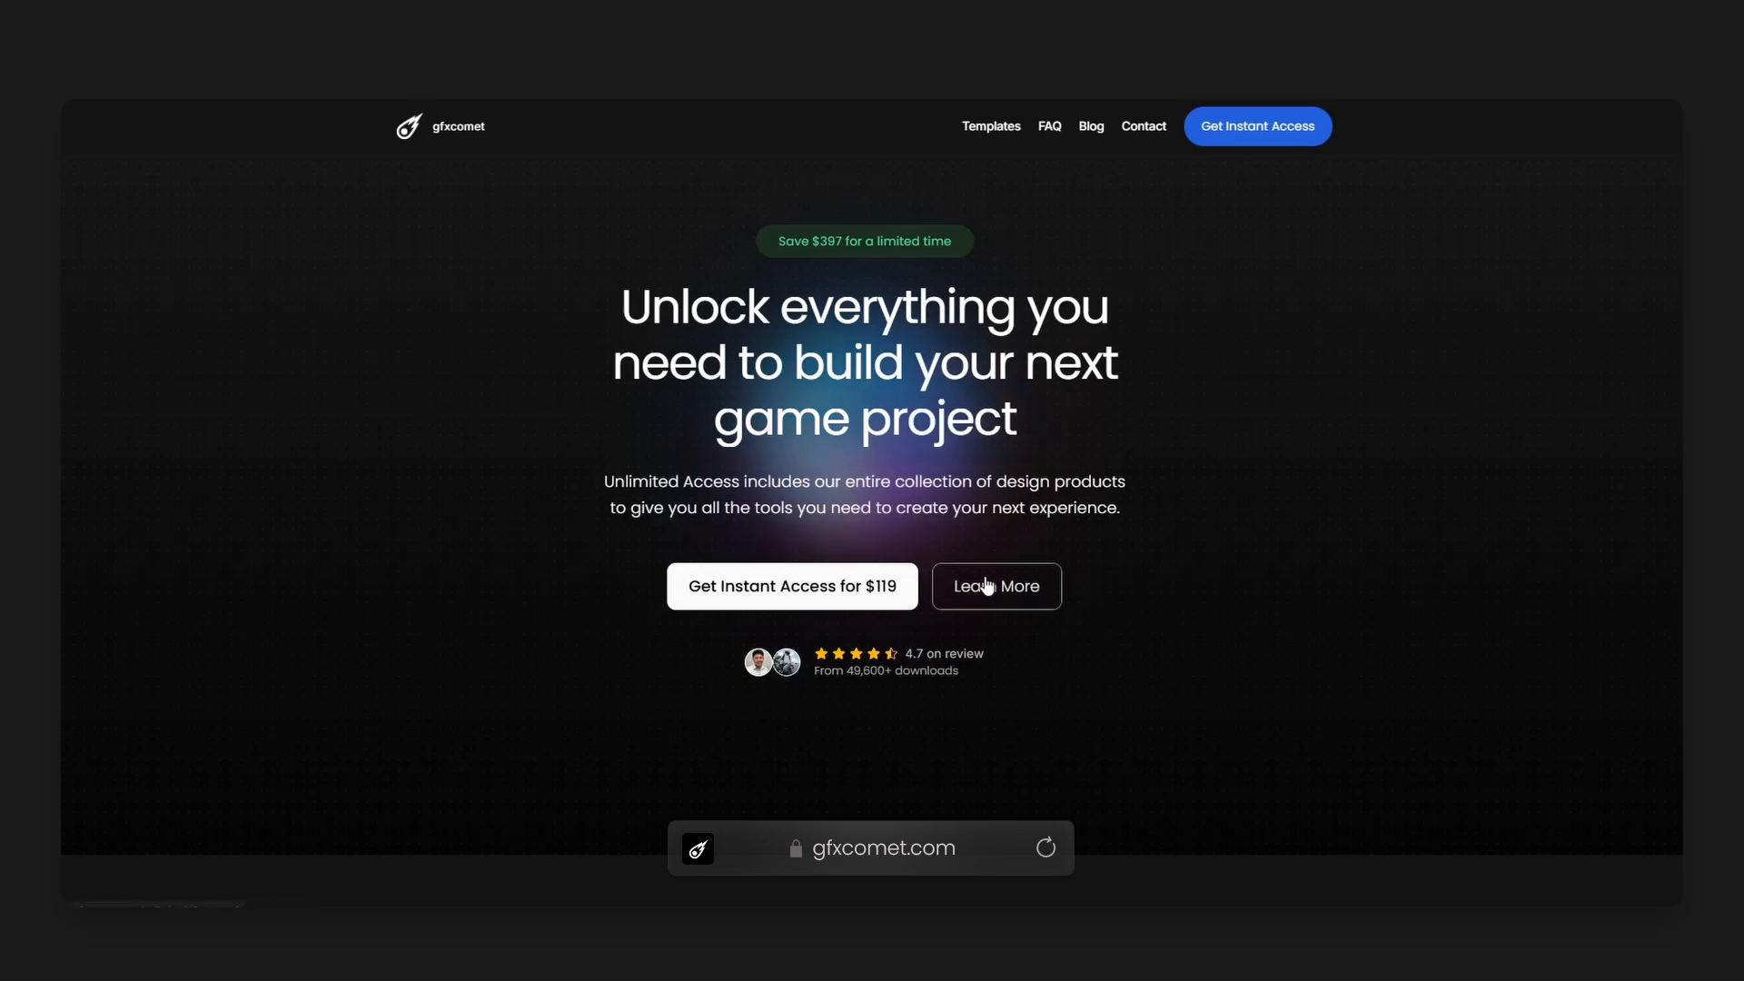
scroll(1223, 341, down, 1)
scroll(1223, 335, down, 10)
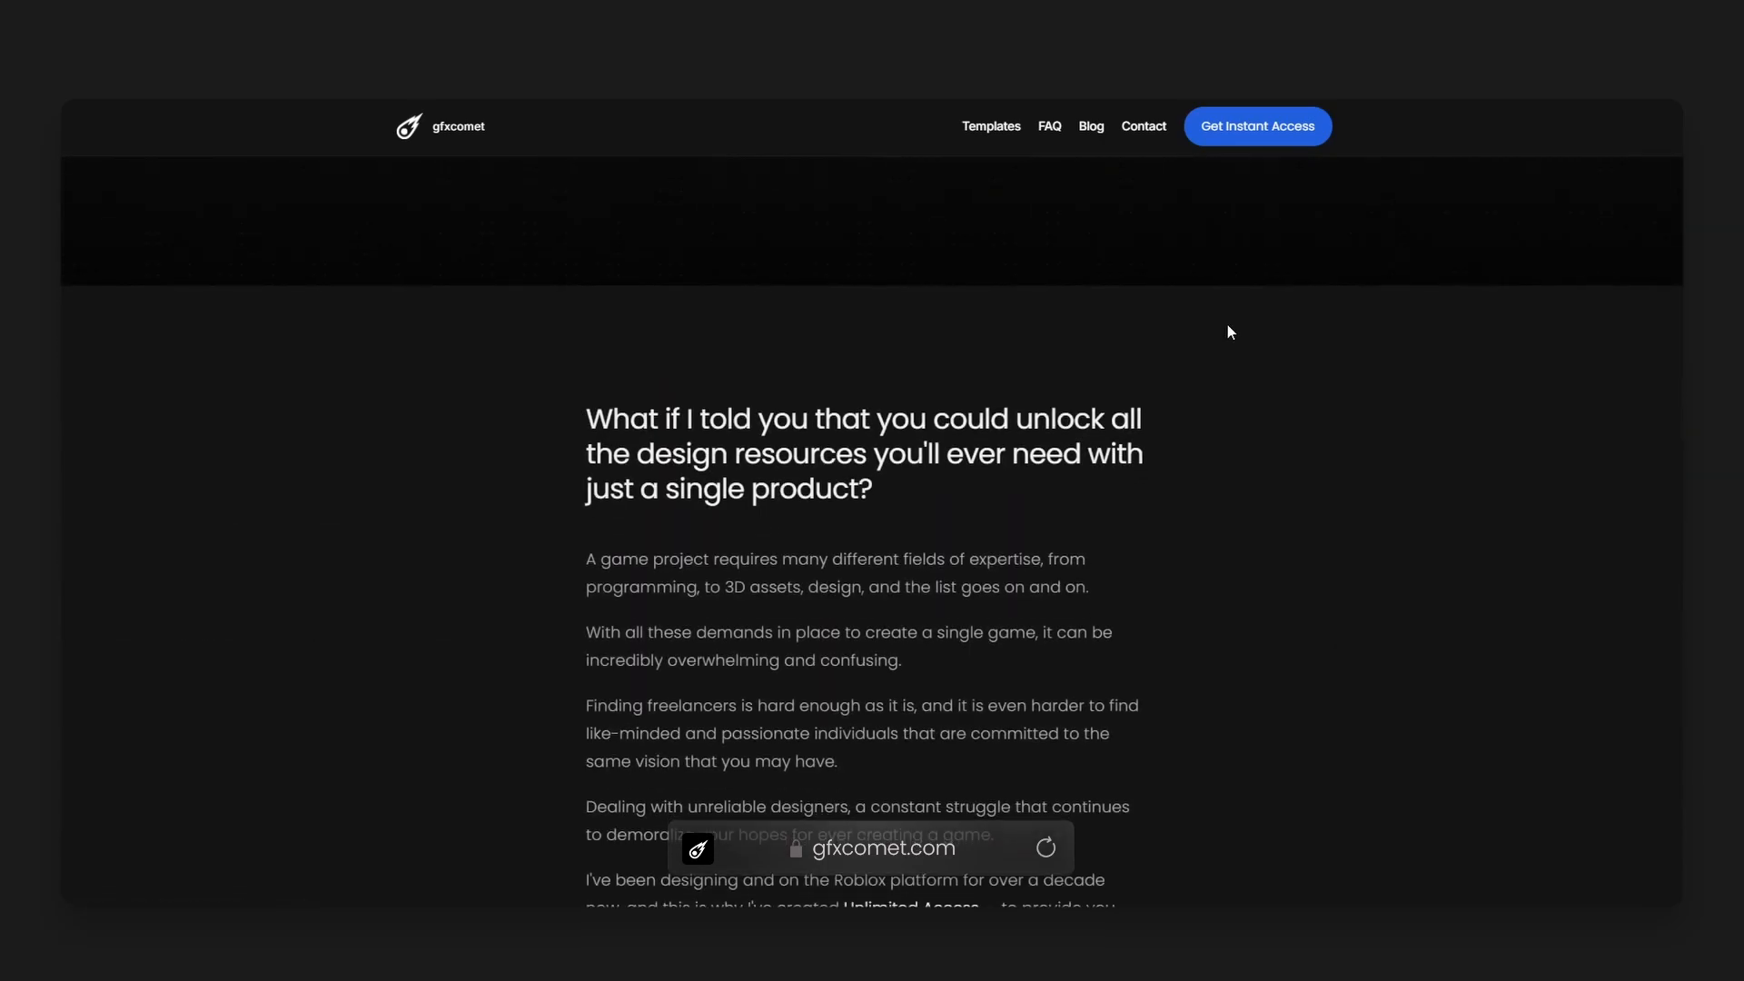
scroll(1223, 350, down, 8)
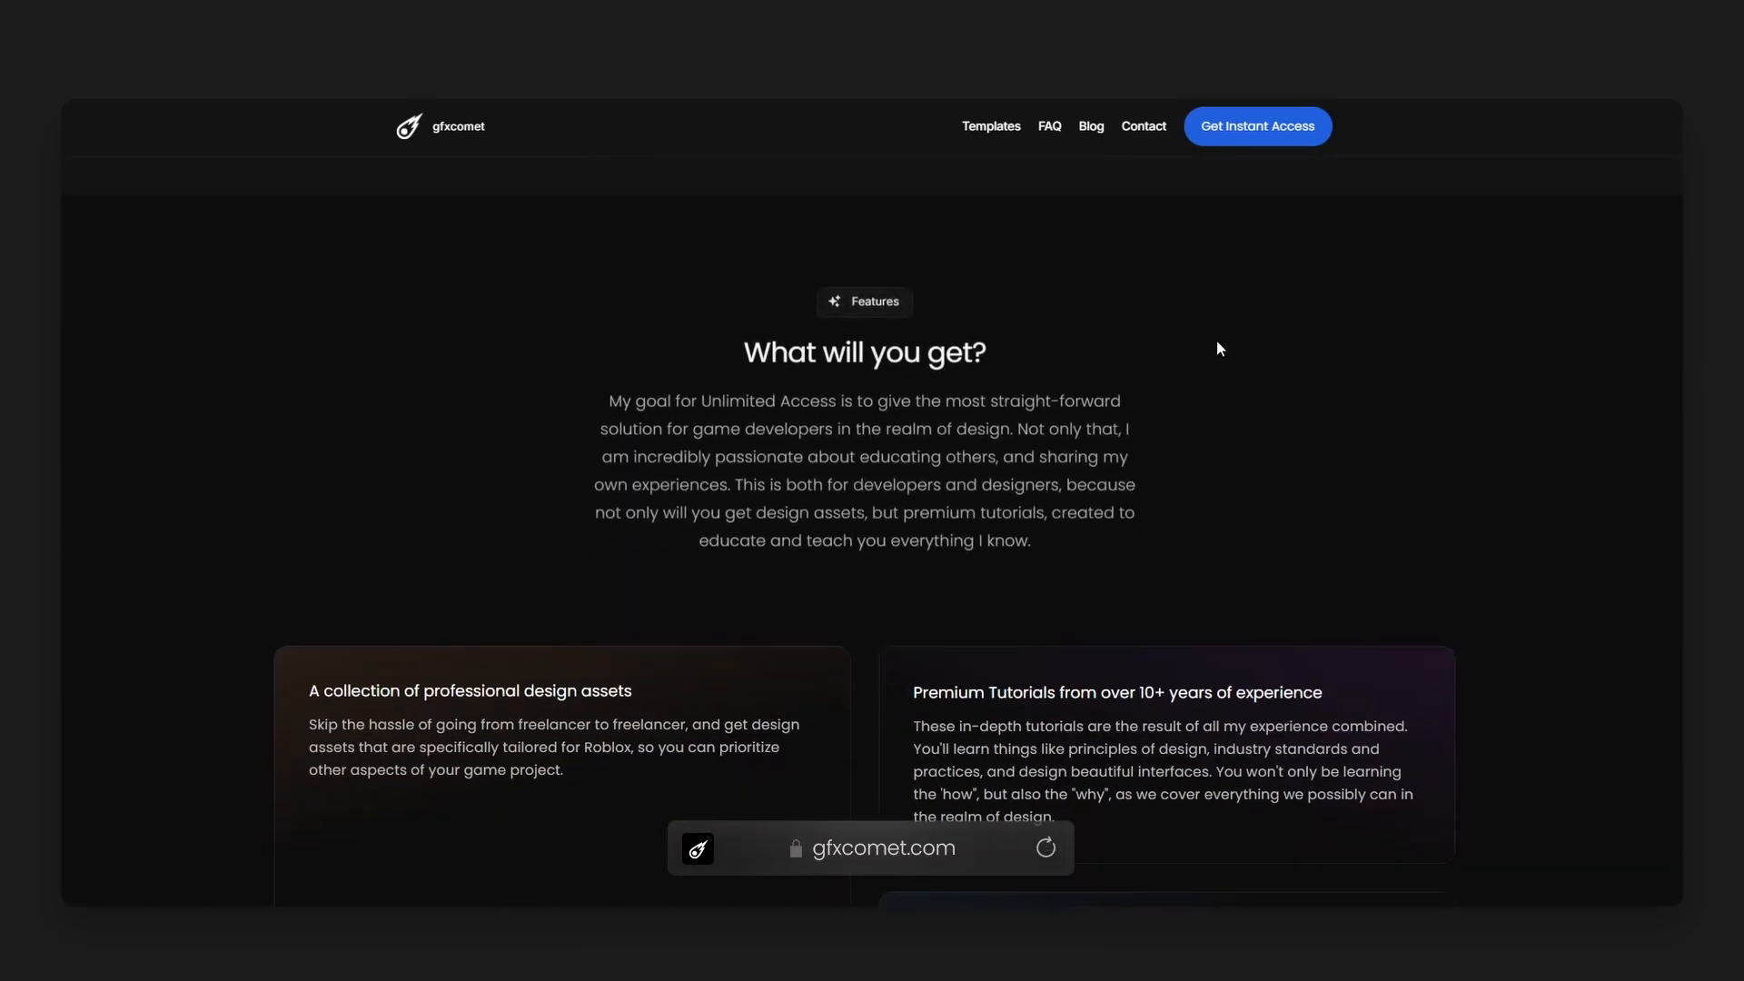
scroll(1213, 350, down, 10)
scroll(1212, 356, down, 8)
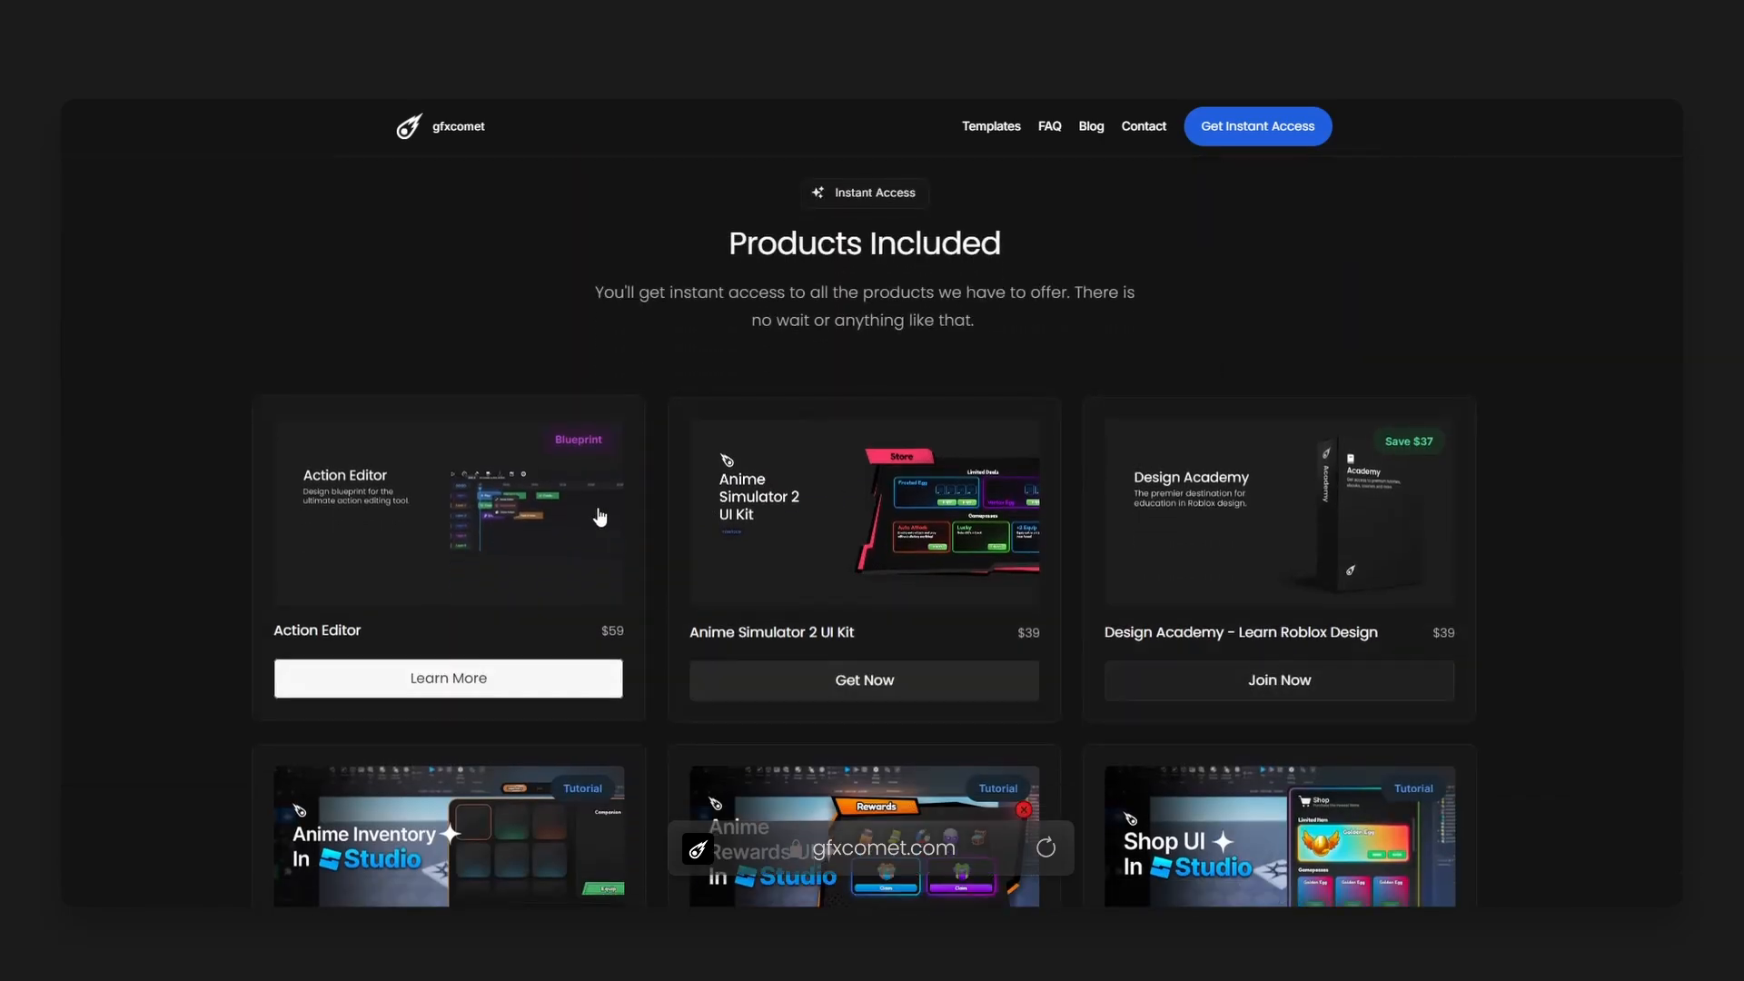
scroll(607, 520, down, 10)
scroll(884, 476, down, 8)
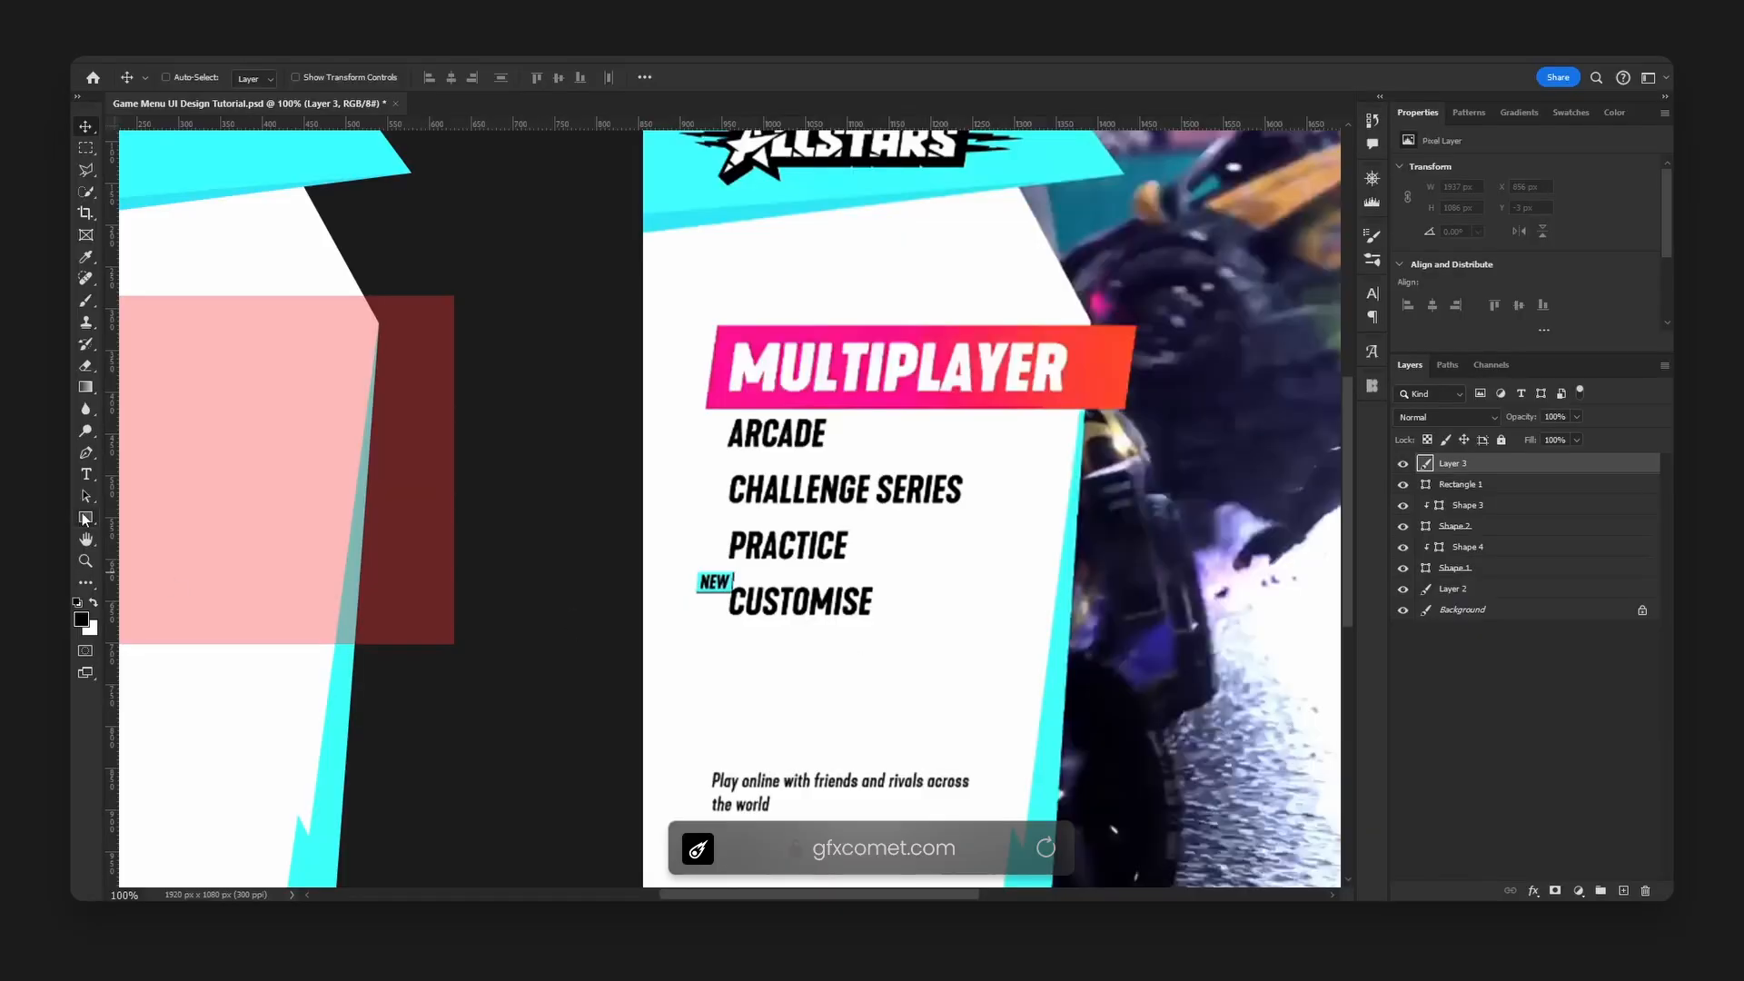
Switch back to Photoshop and draw a red rectangle about 359 × 49 px over the reference's CUSTOMISE menu entry.
click(85, 517)
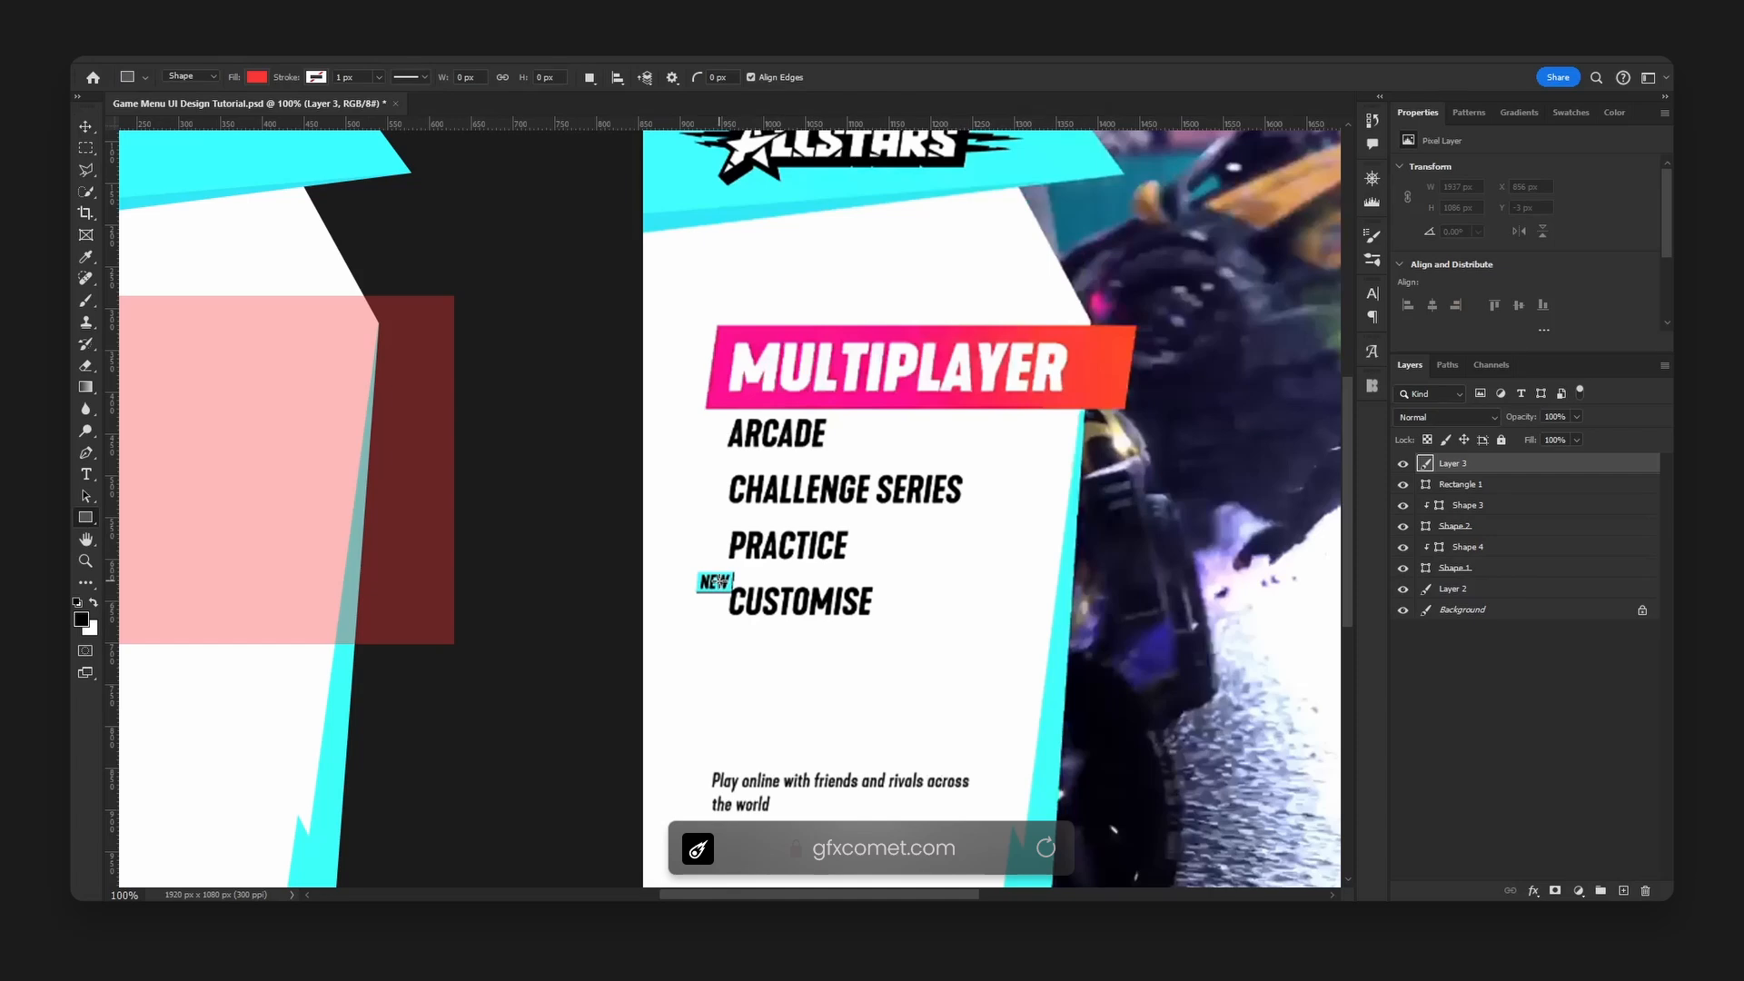
drag(759, 603, 1019, 622)
key(v)
key(Down)
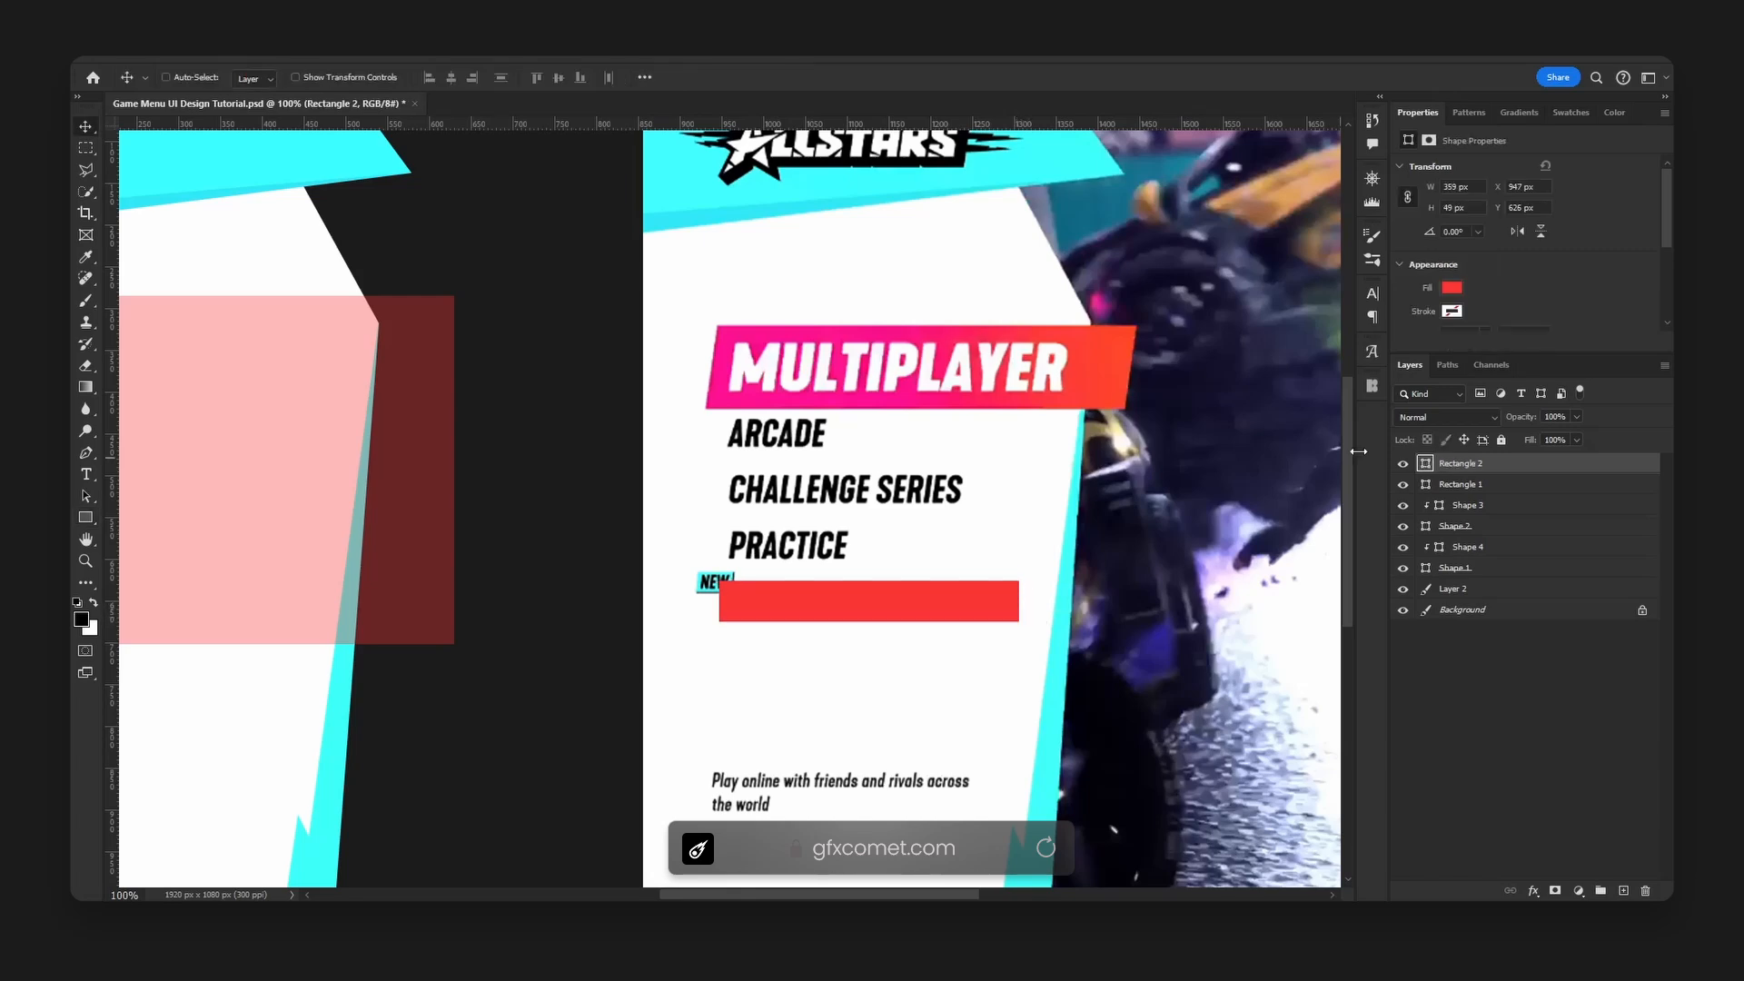
Recolor the rectangle over the CUSTOMISE entry to green with 35% fill opacity and save the document.
double_click(1426, 464)
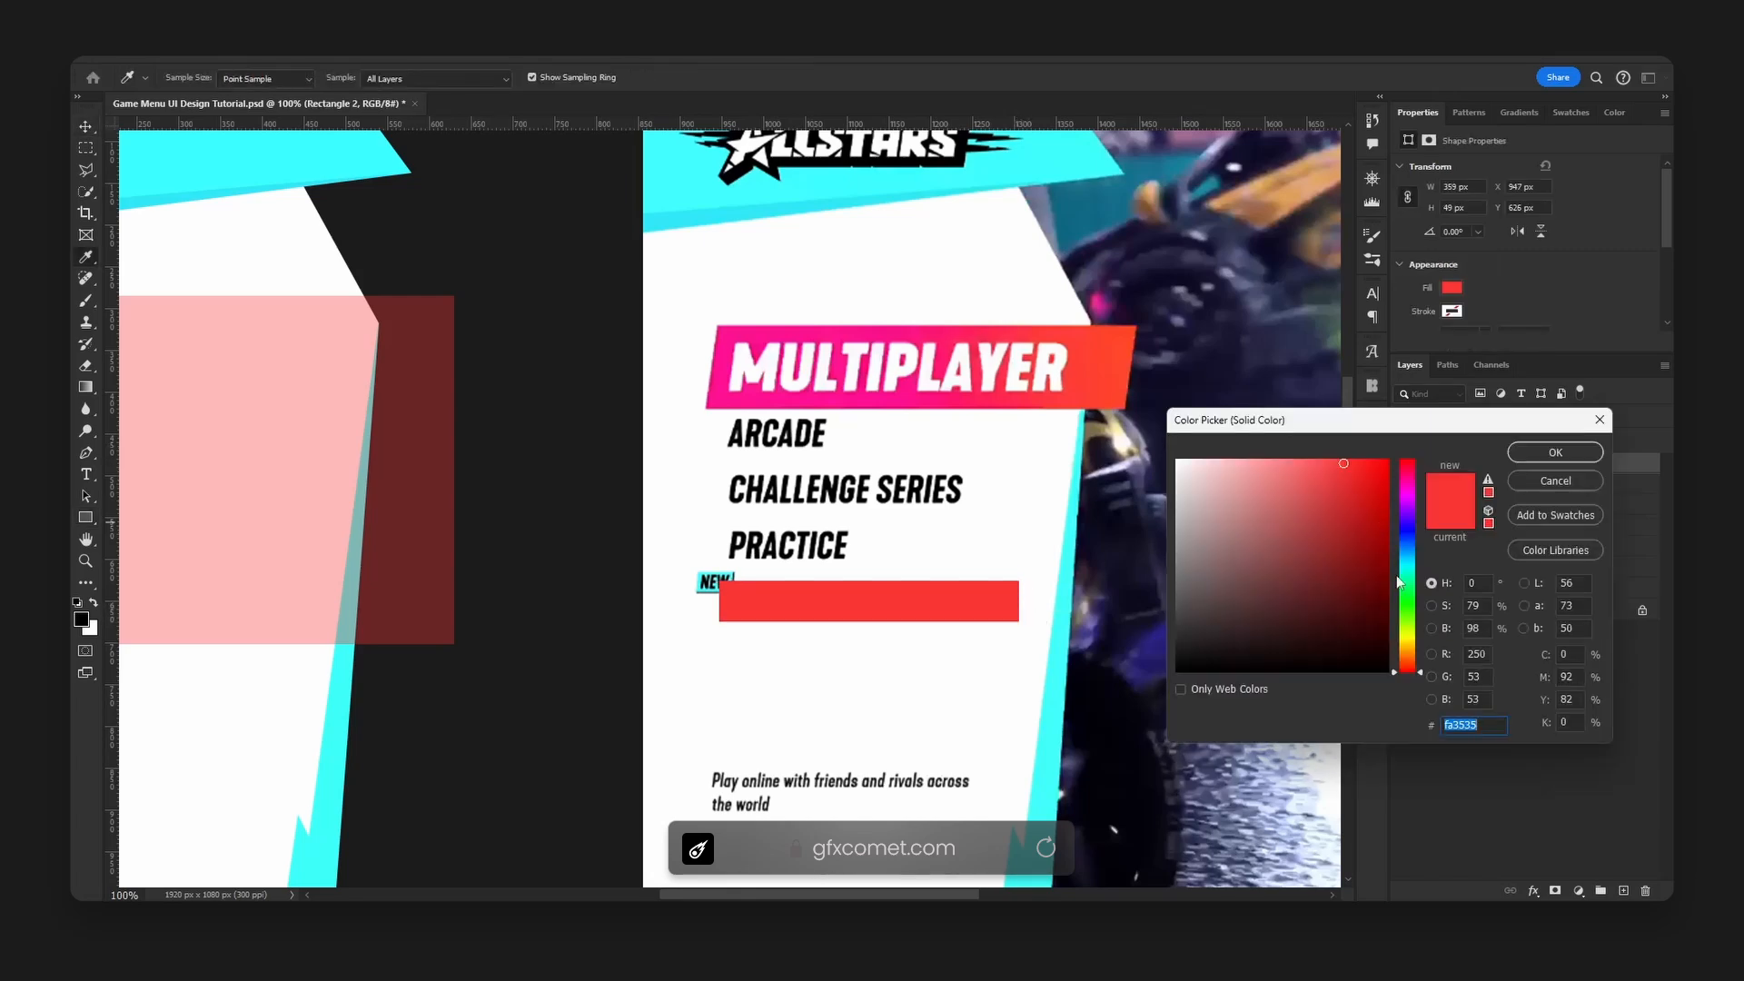
click(1406, 581)
click(1556, 453)
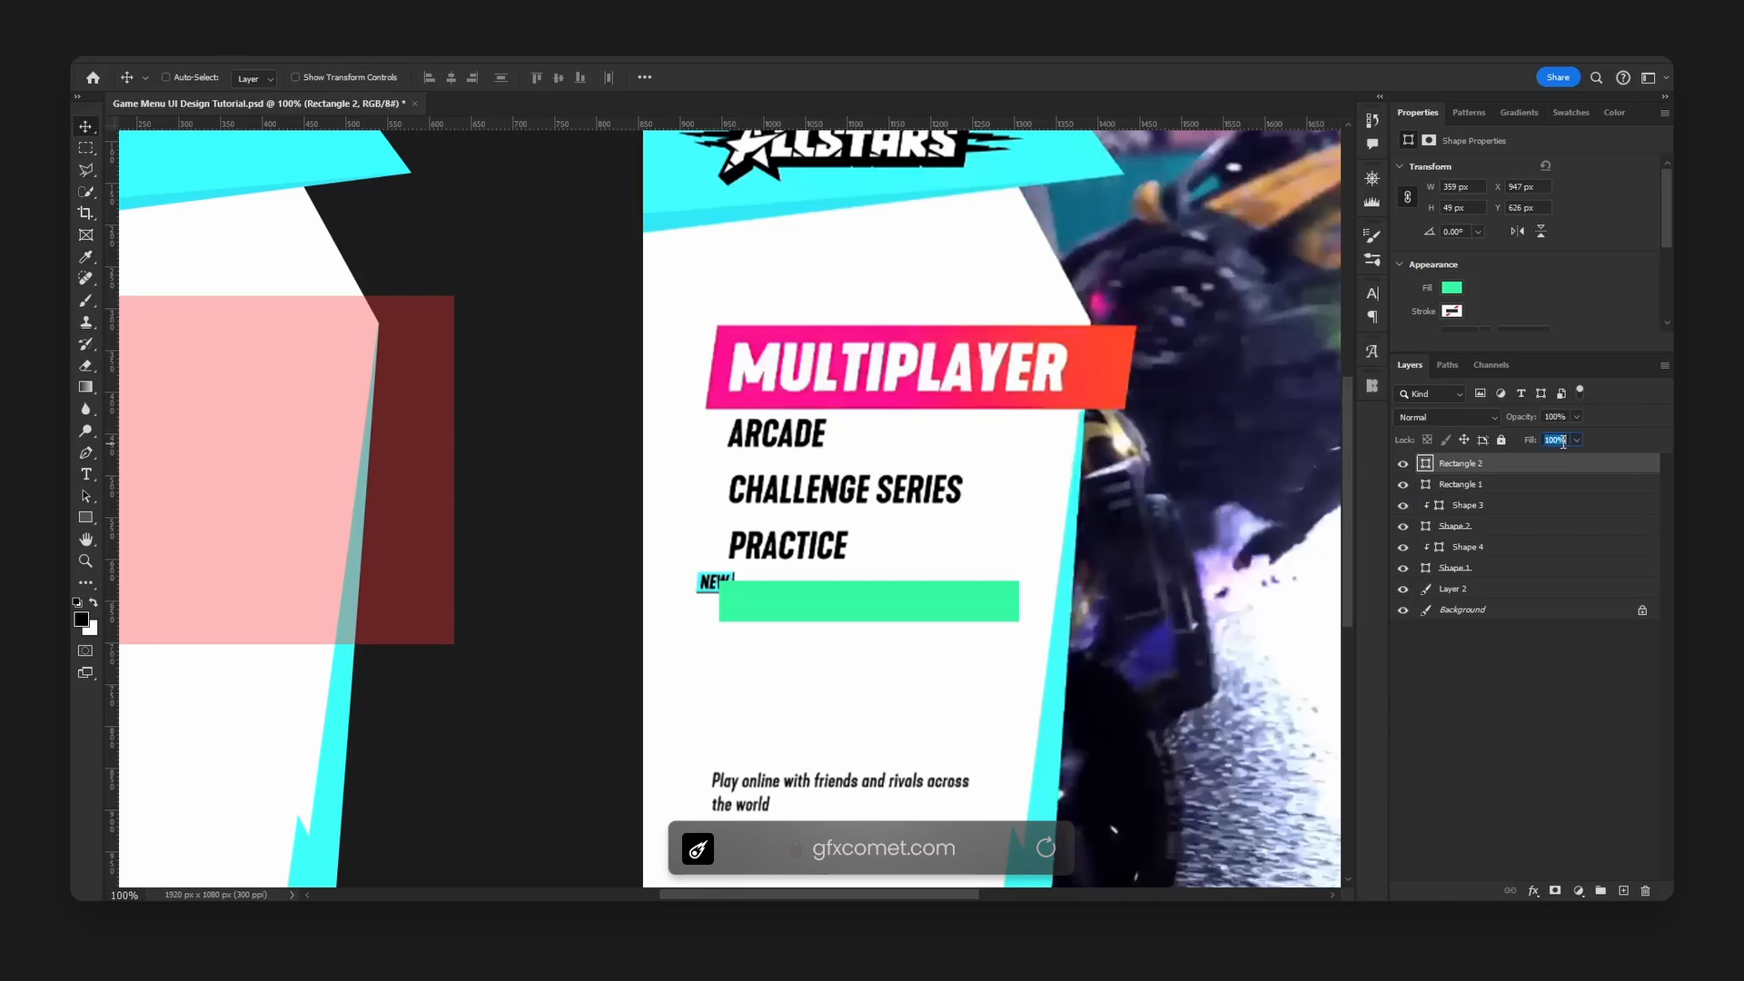
text(35)
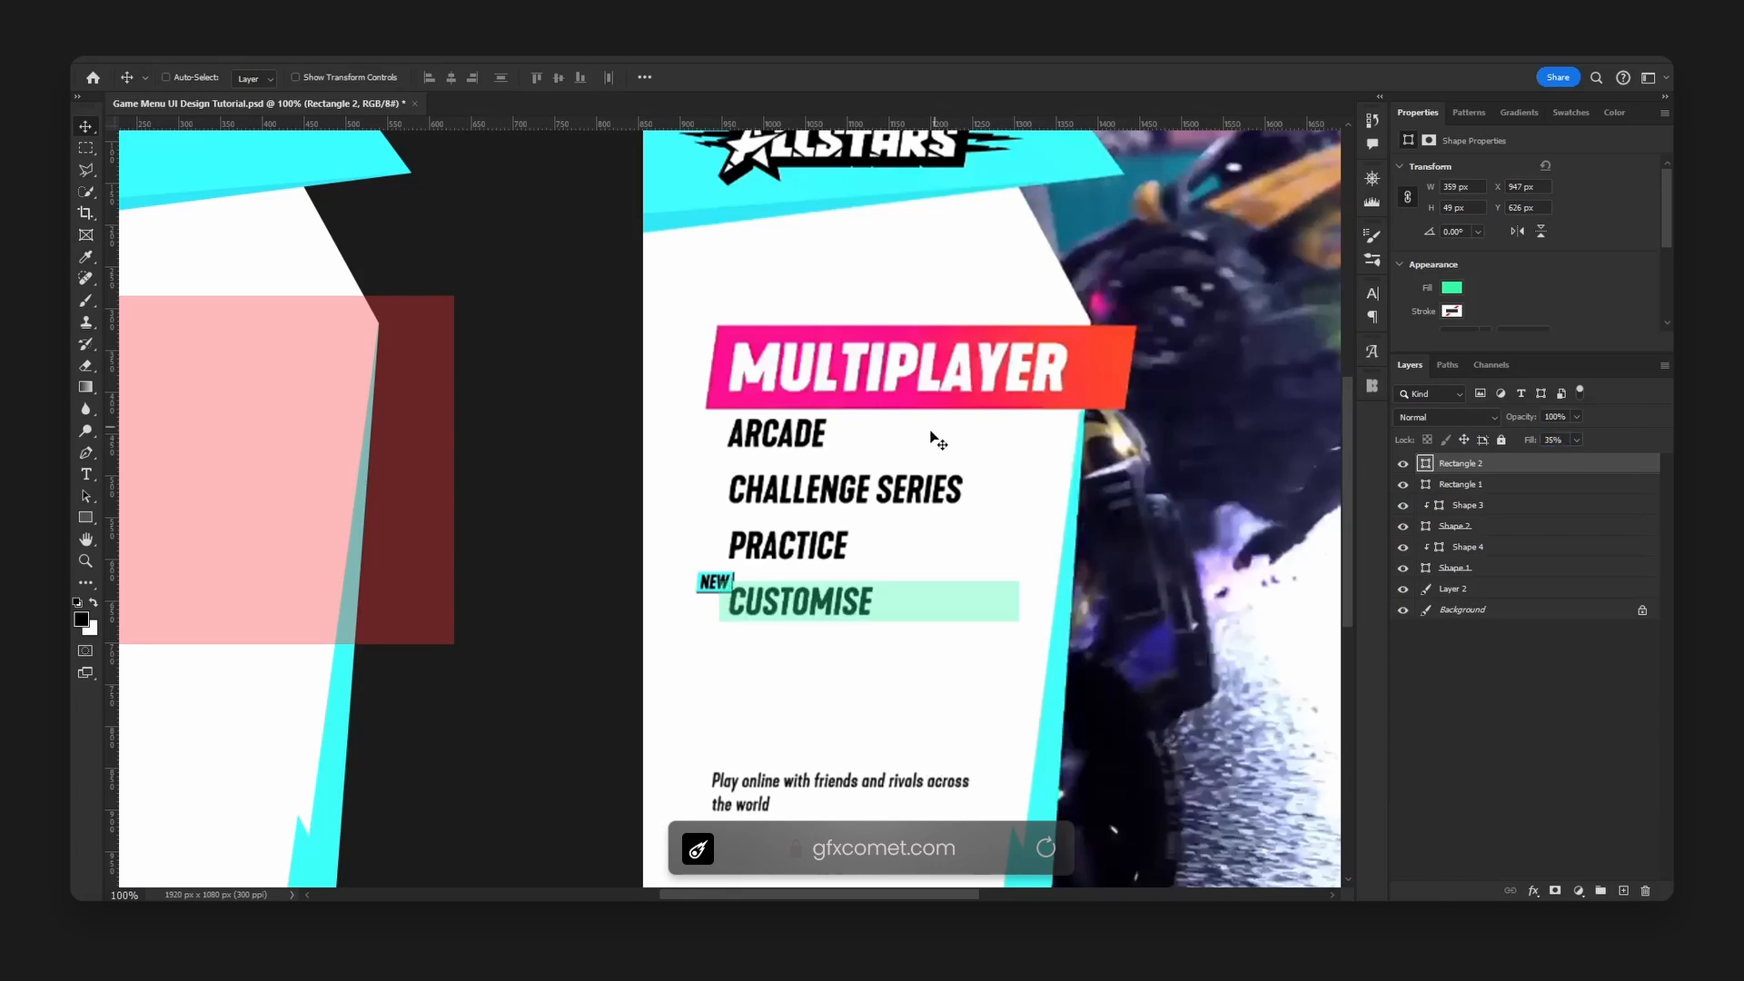
key(ctrl+s)
Add vertical guides at the left edges of the green rectangle and the reference menu text, and nudge the rectangle one pixel left.
drag(115, 538, 719, 542)
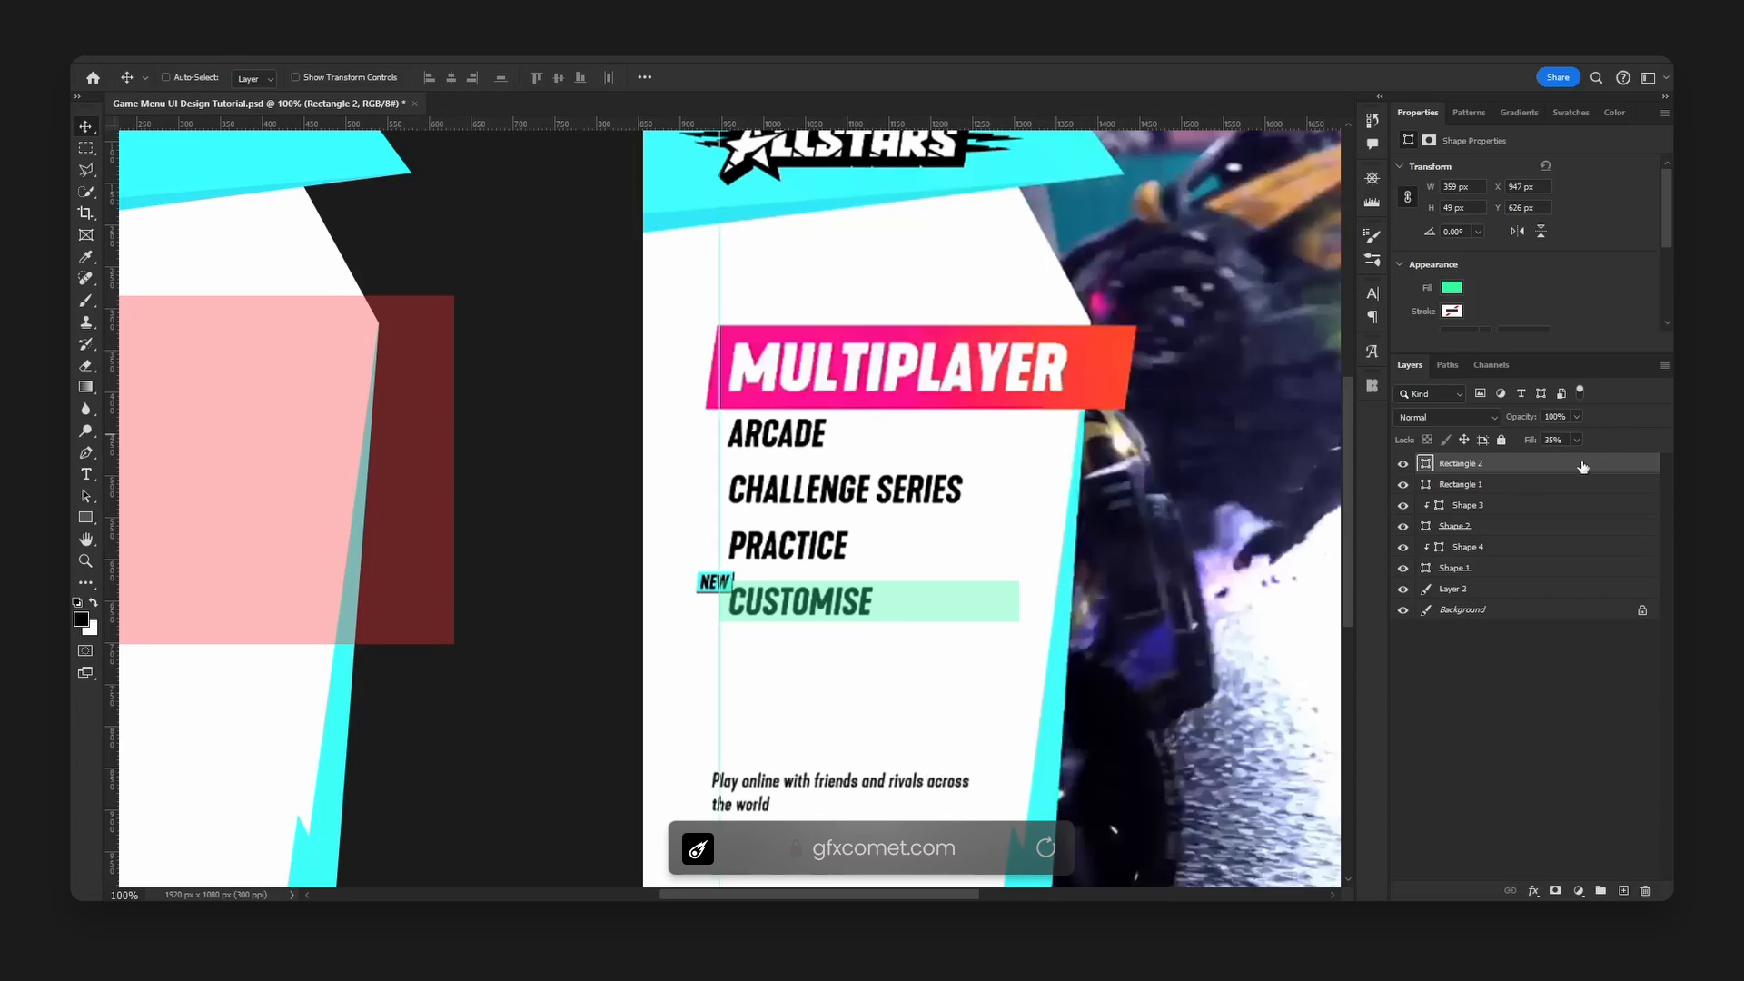
drag(117, 470, 734, 481)
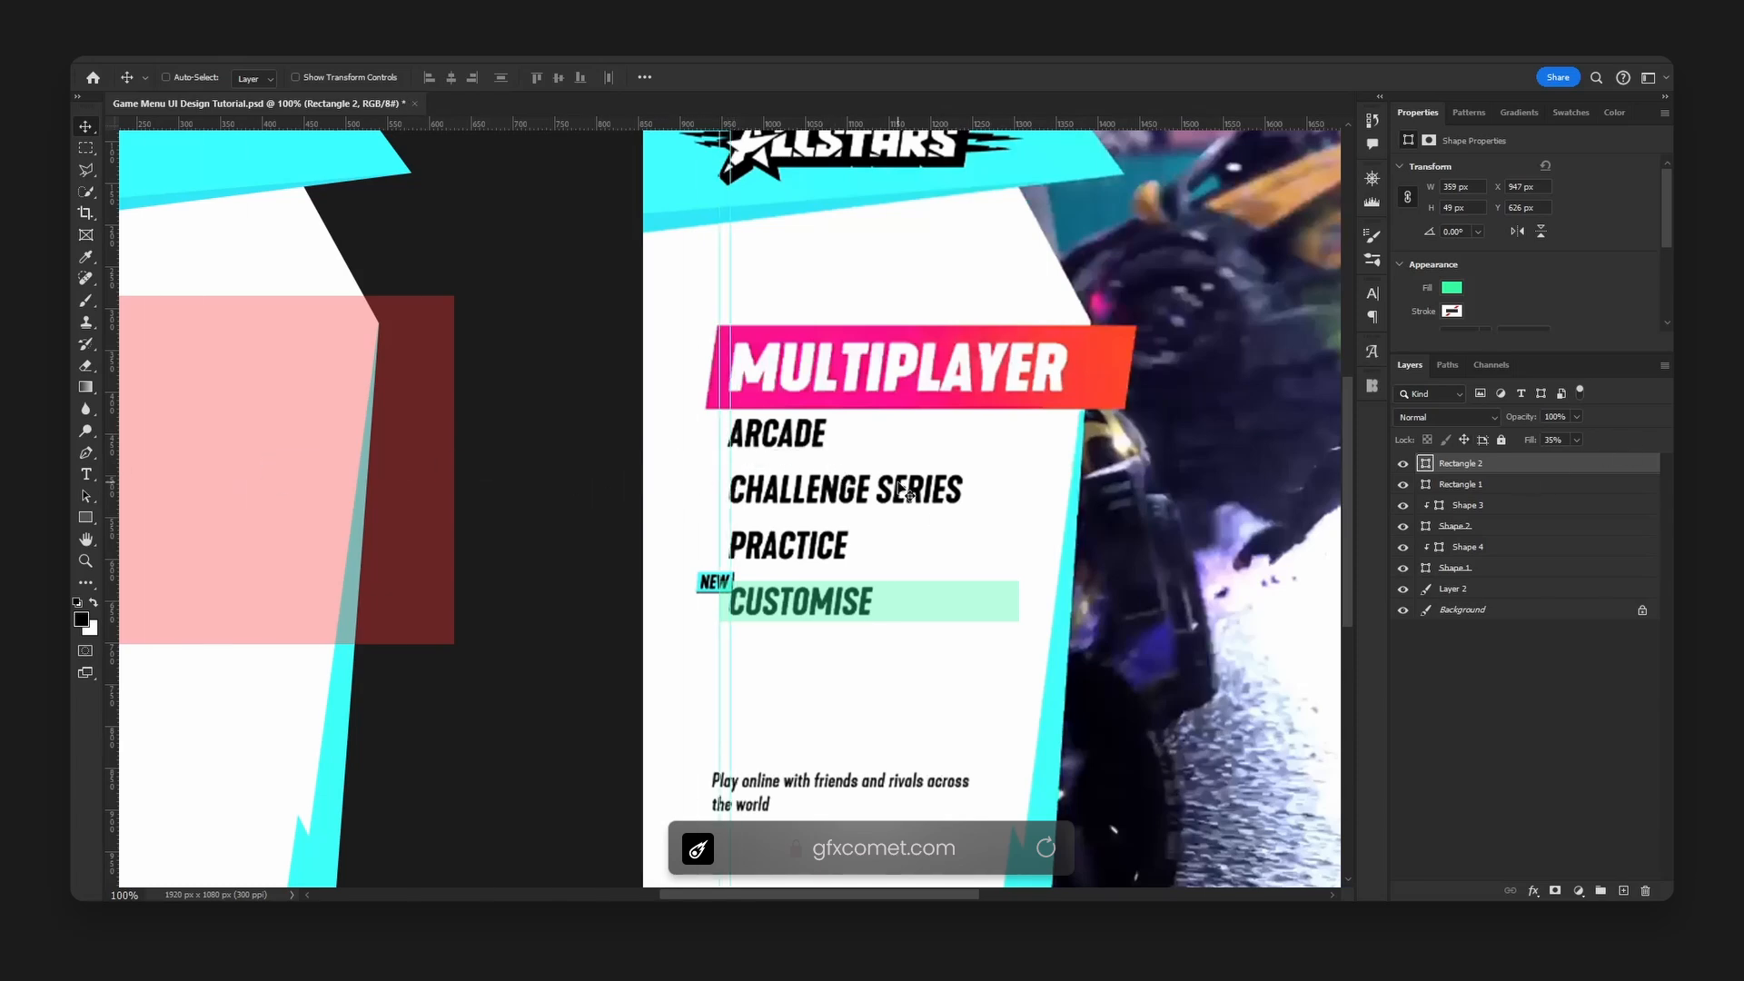
alt+scroll(727, 504, up, 1)
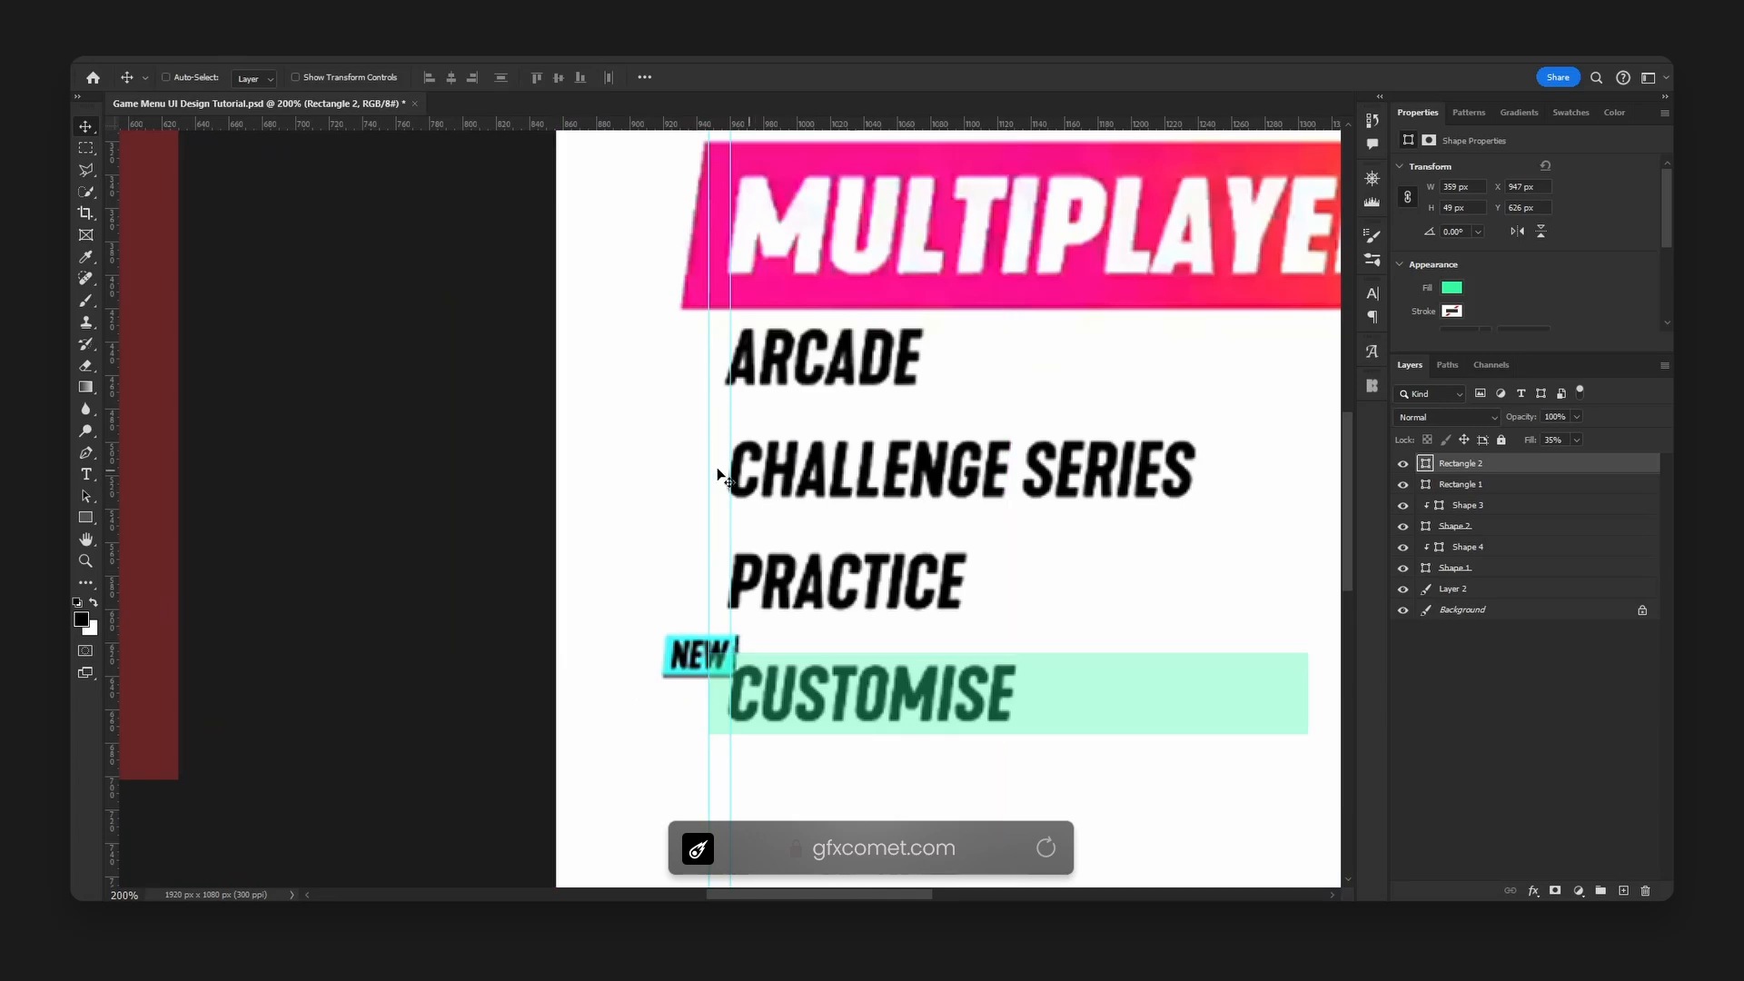
key(Left)
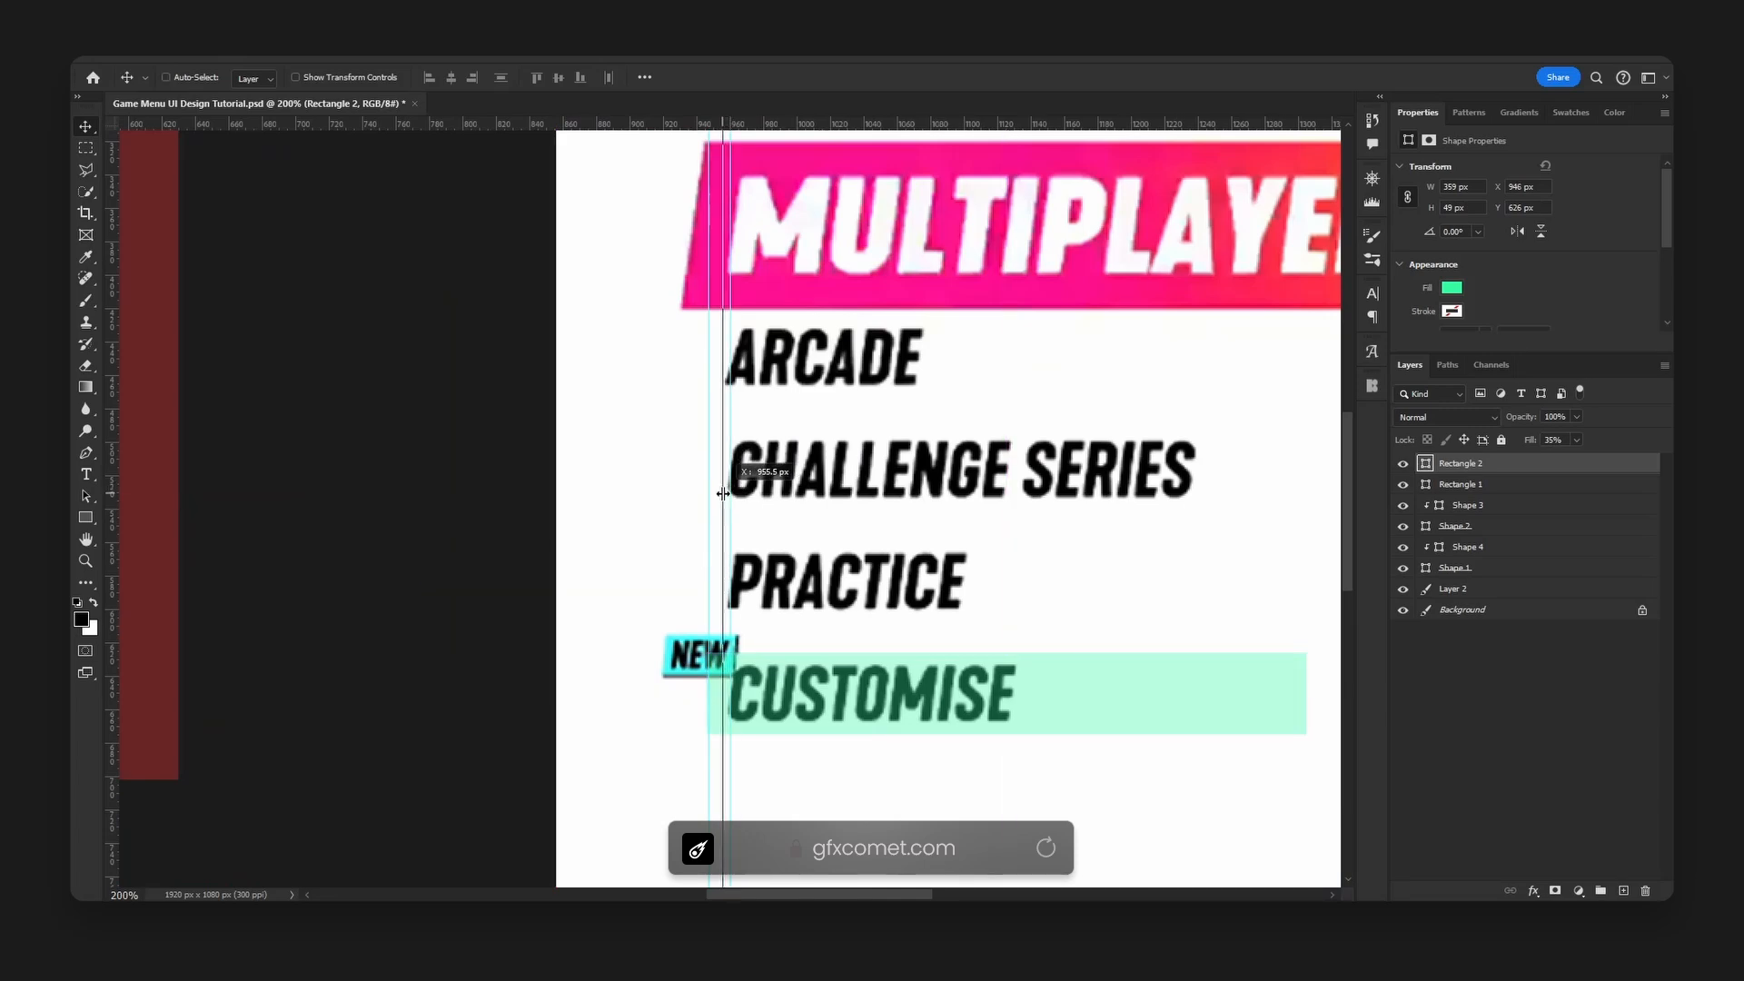
Fine-tune the second vertical guide against the left edge of the CHALLENGE SERIES and PRACTICE lettering.
key(ctrl+plus)
key(ctrl+plus)
key(ctrl+plus)
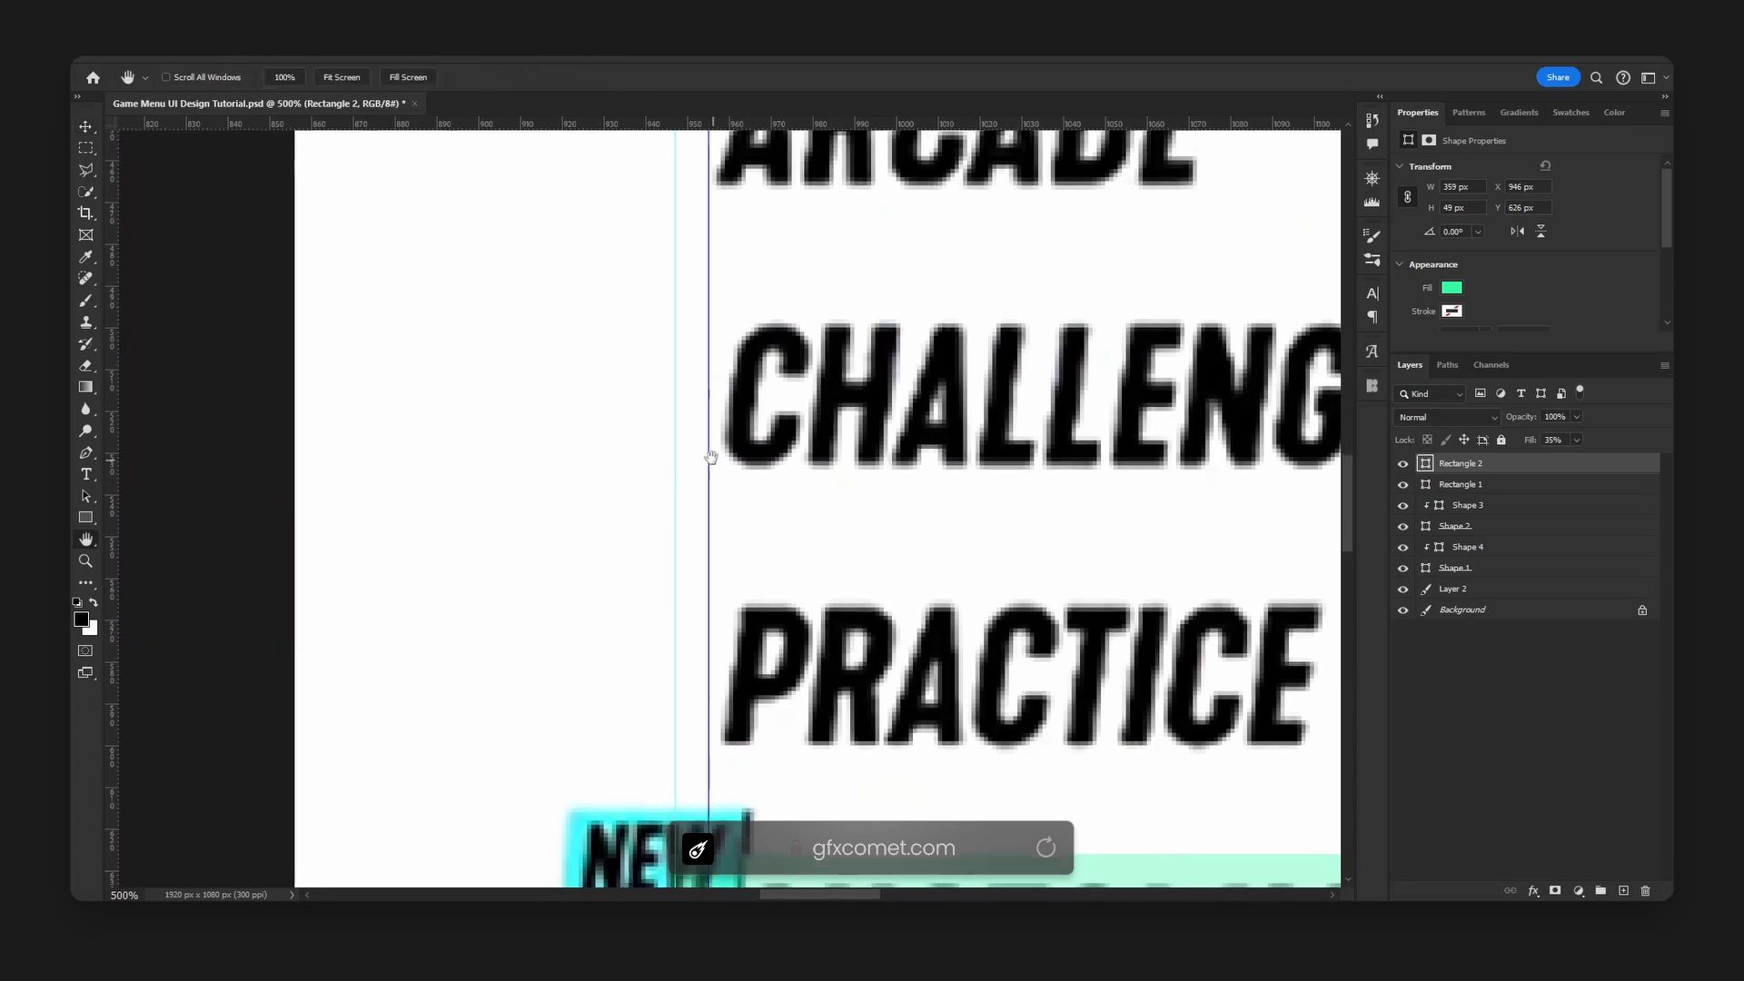
drag(705, 459, 717, 452)
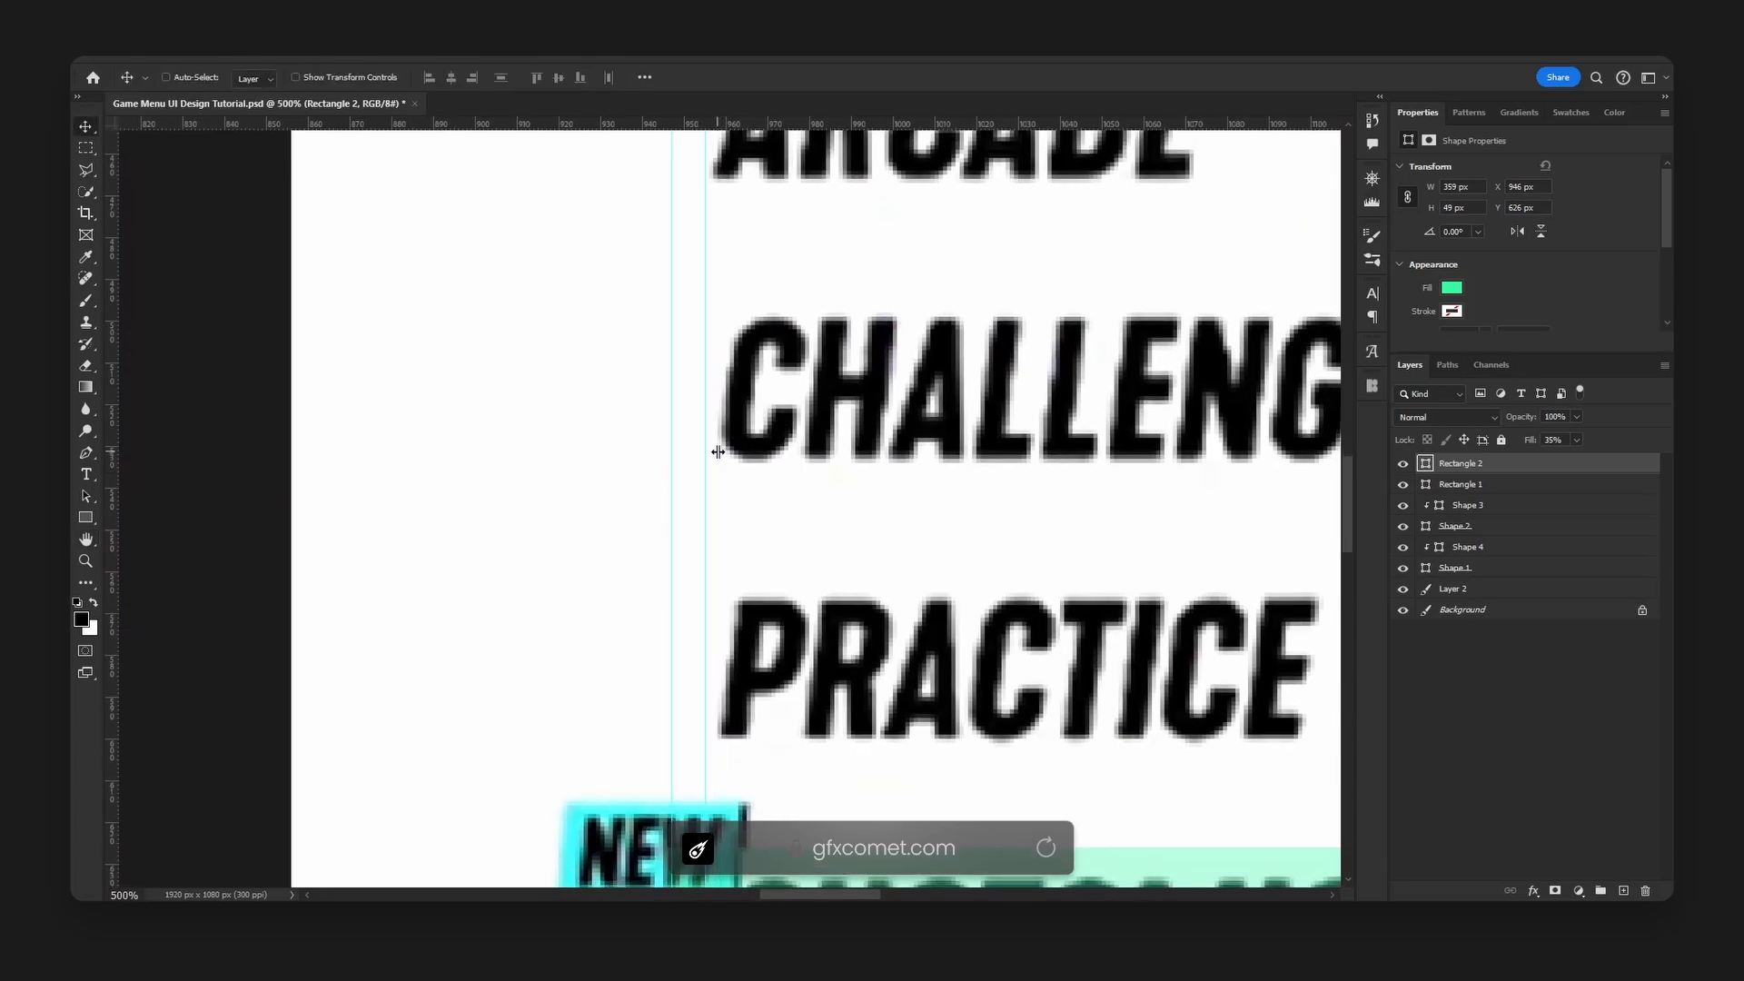
drag(919, 556, 892, 362)
key(ctrl+minus)
key(ctrl+minus)
key(ctrl+minus)
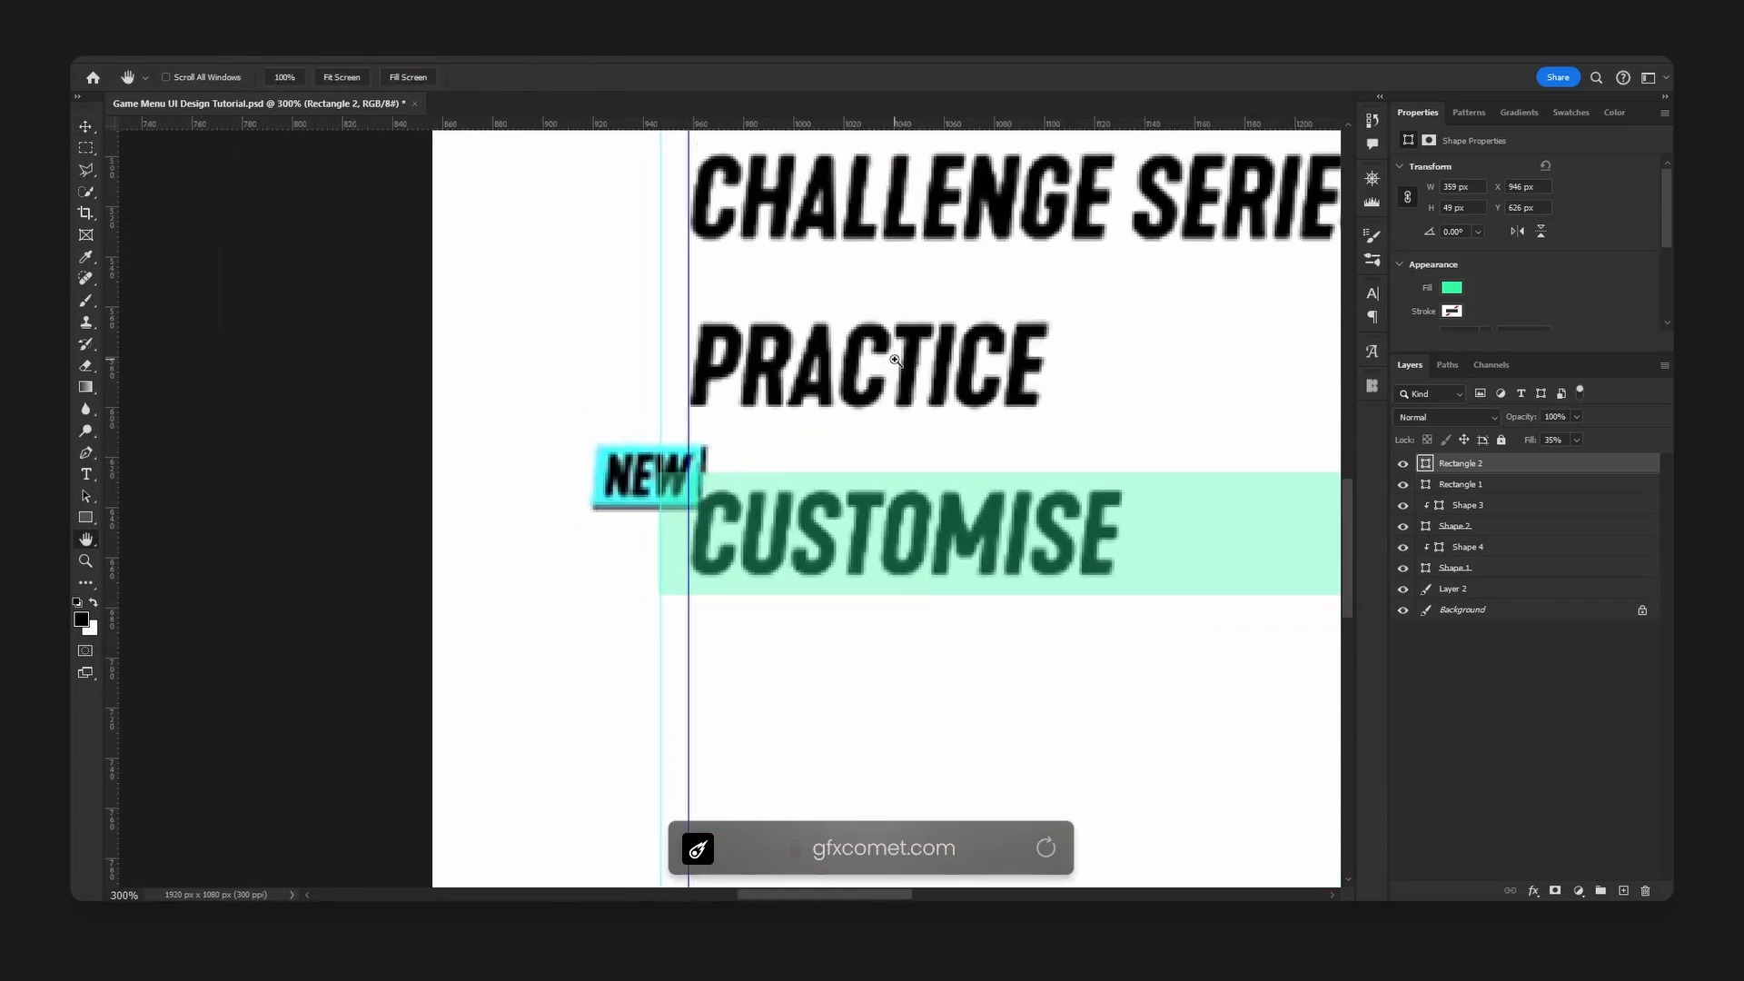
Add the text CUSTOMIZE in 10 pt Oswald SemiBold over the reference entry, starting at the second guide.
key(t)
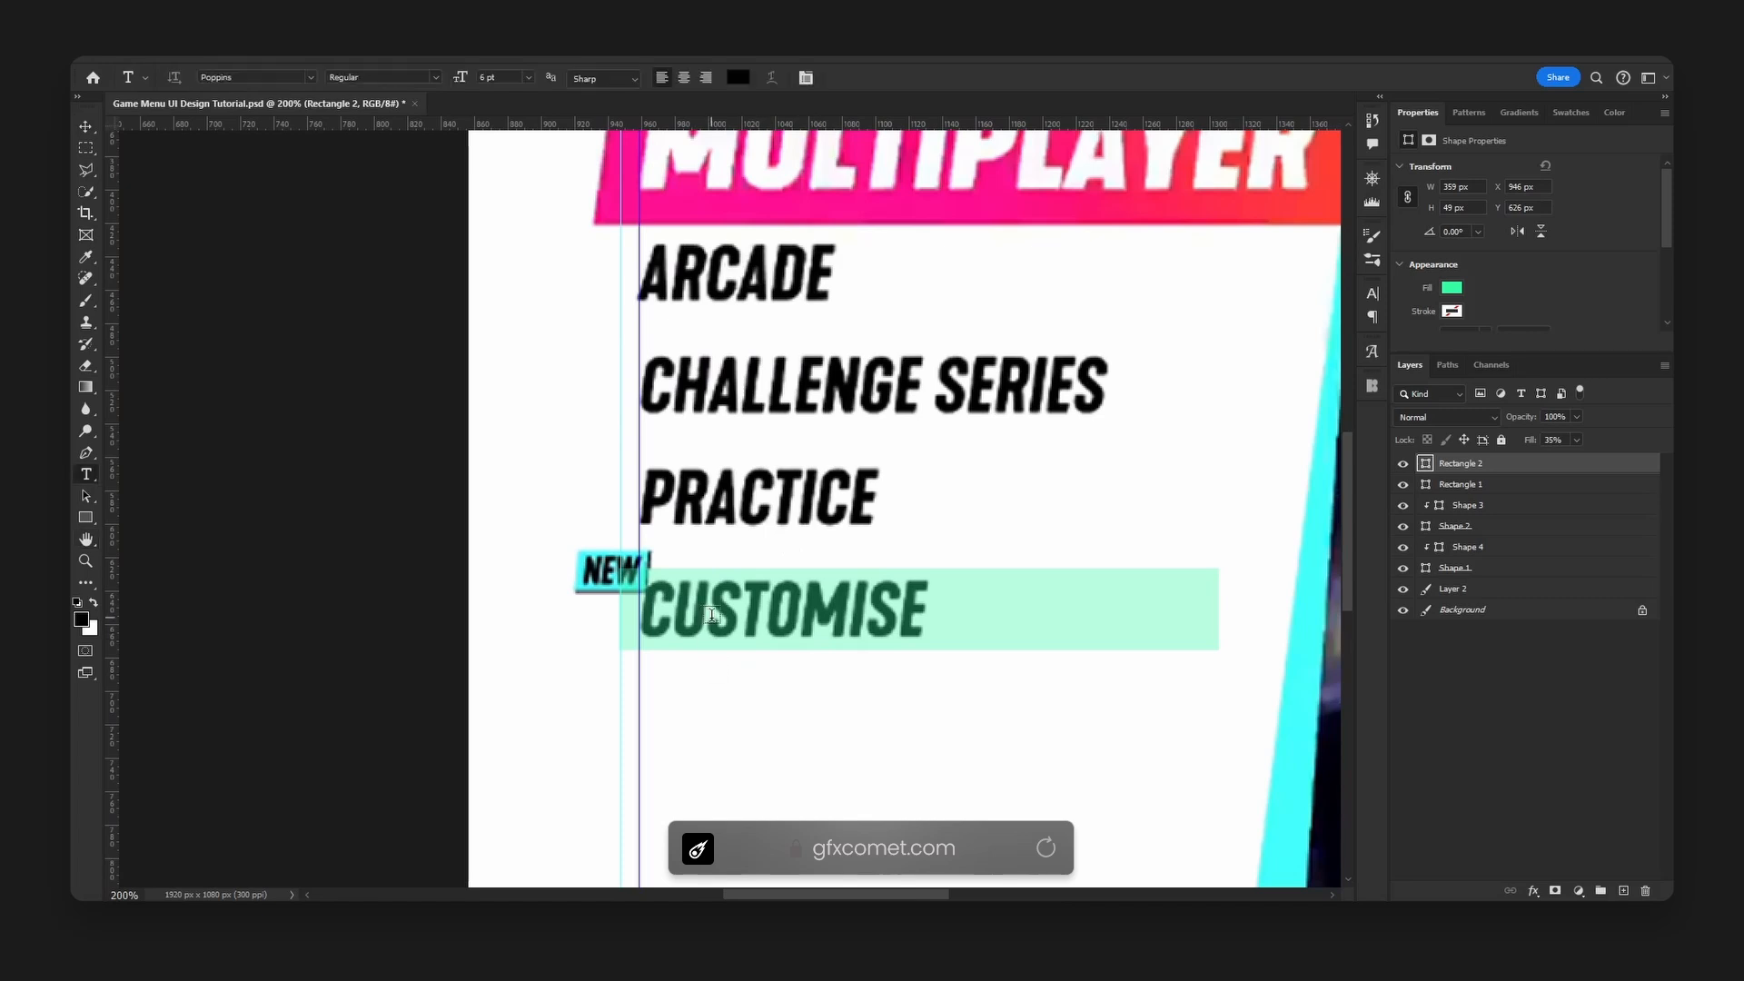
click(725, 620)
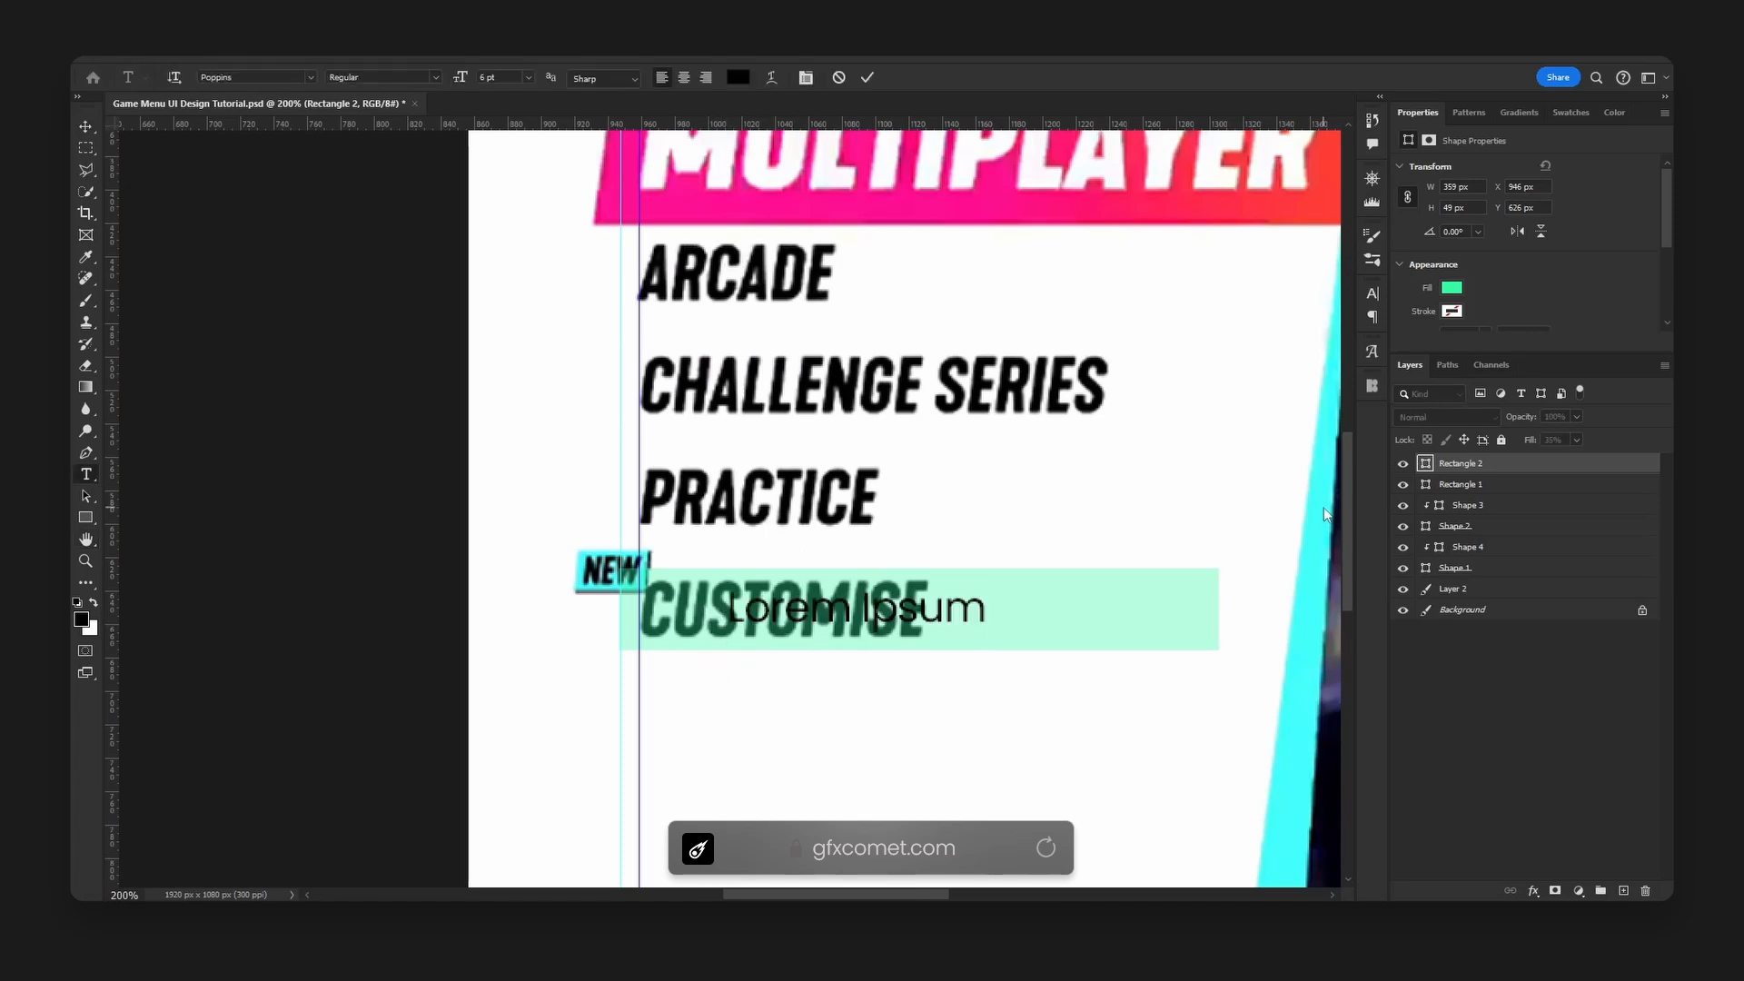
click(266, 78)
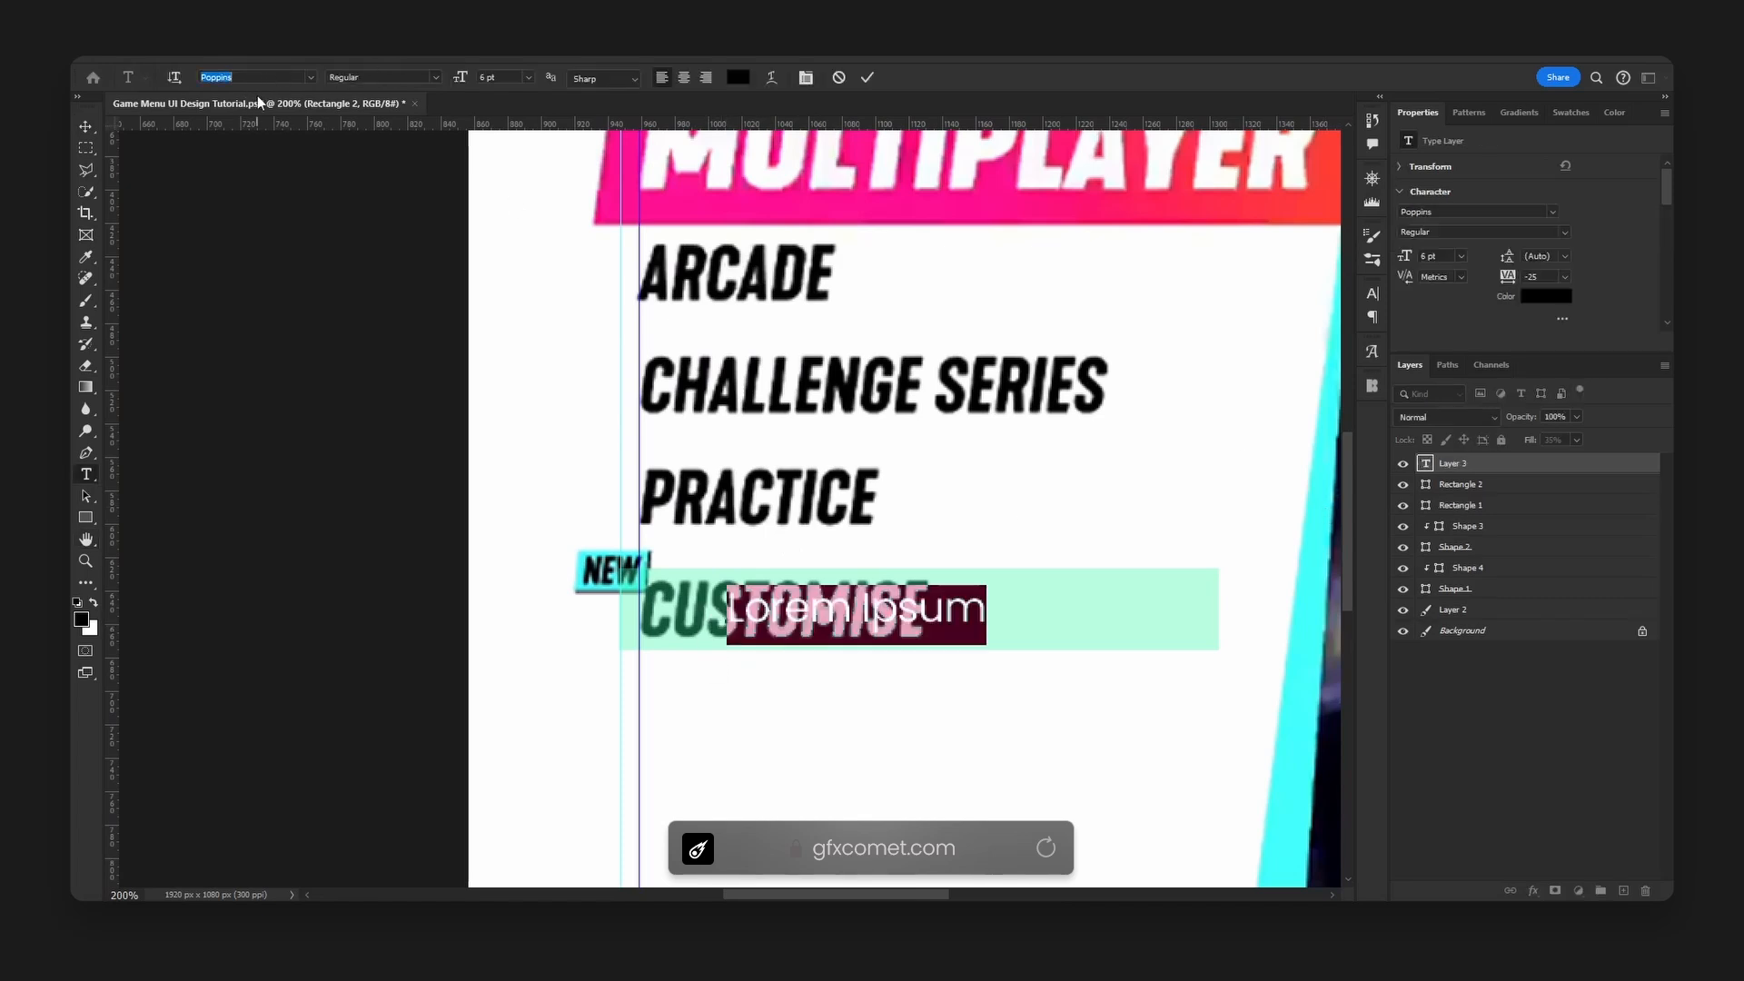
text(l)
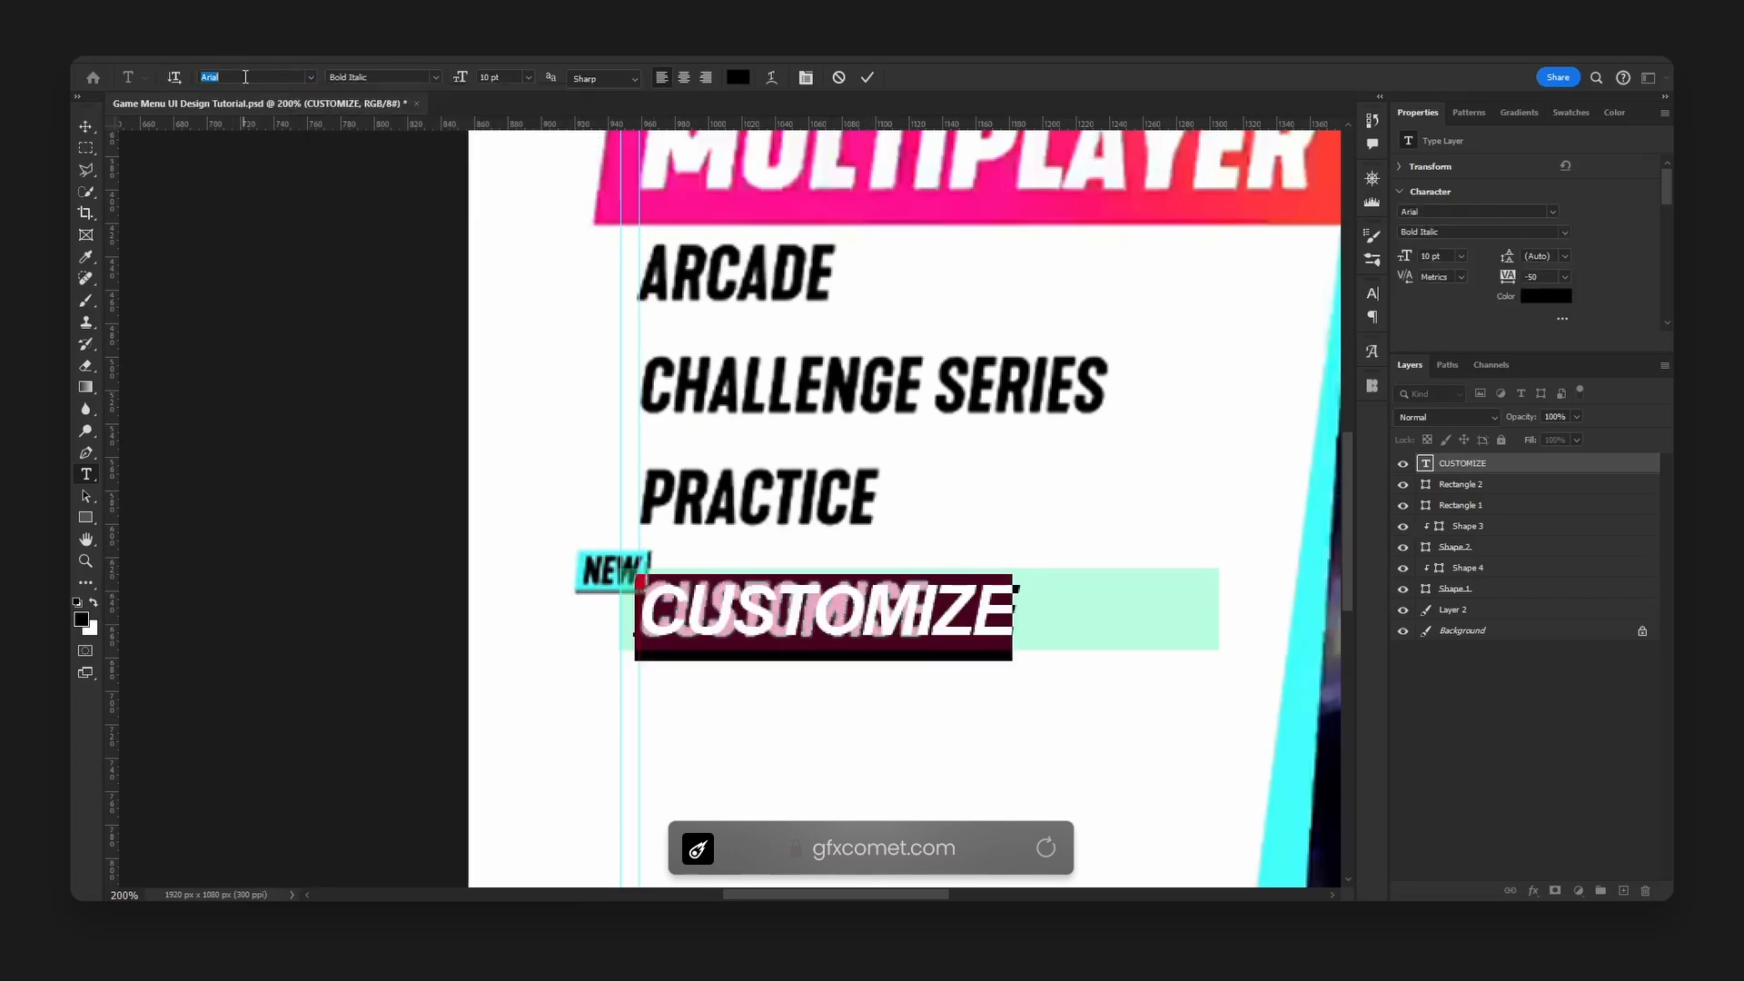
text(Oswald)
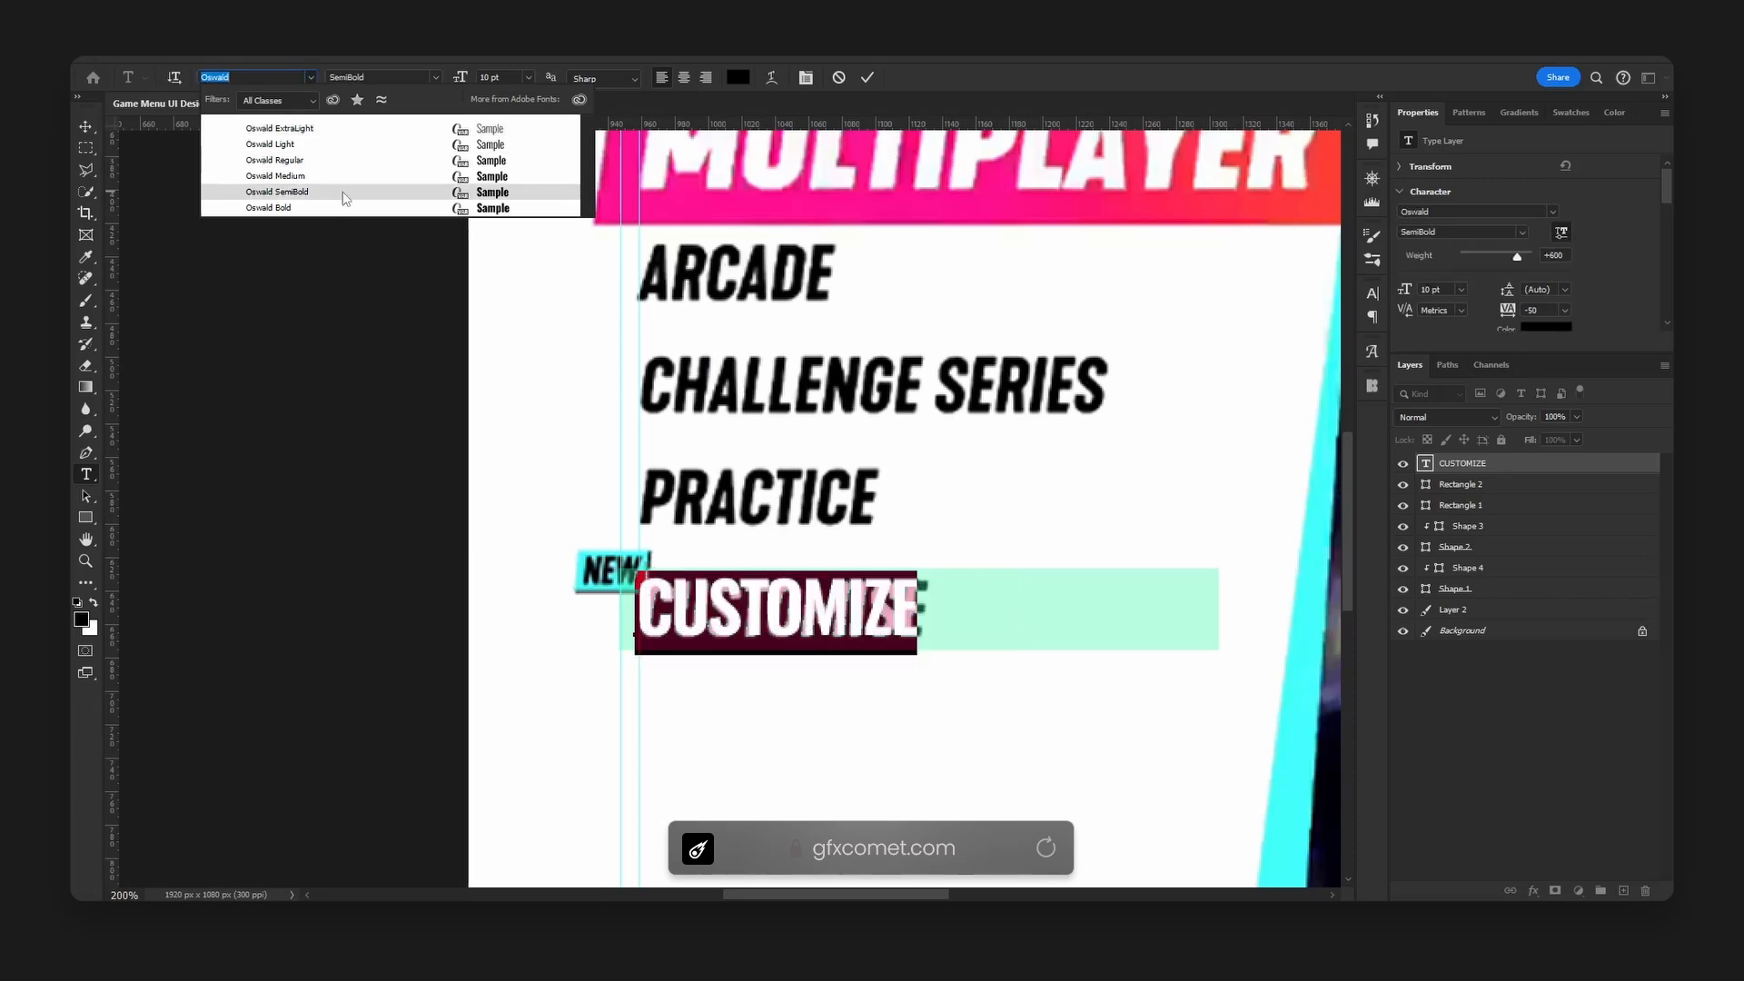
click(345, 199)
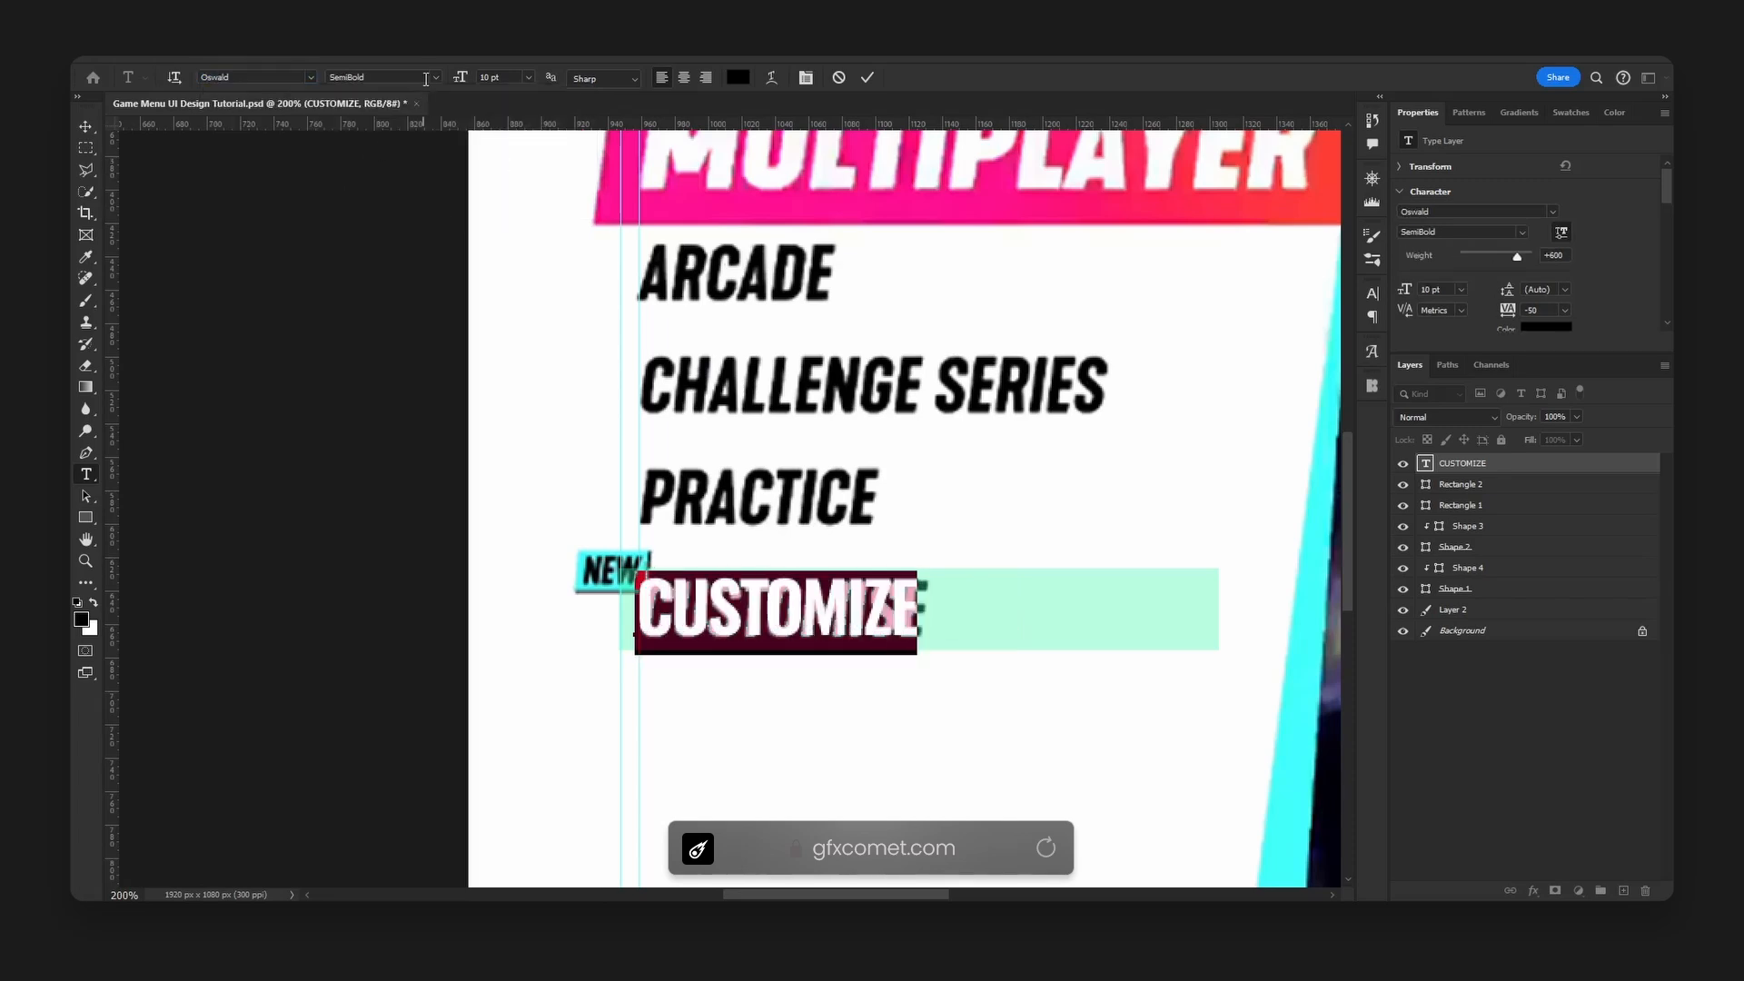
click(85, 127)
mouse_move(868, 602)
mouse_down()
mouse_move(913, 662)
mouse_move(836, 611)
mouse_up()
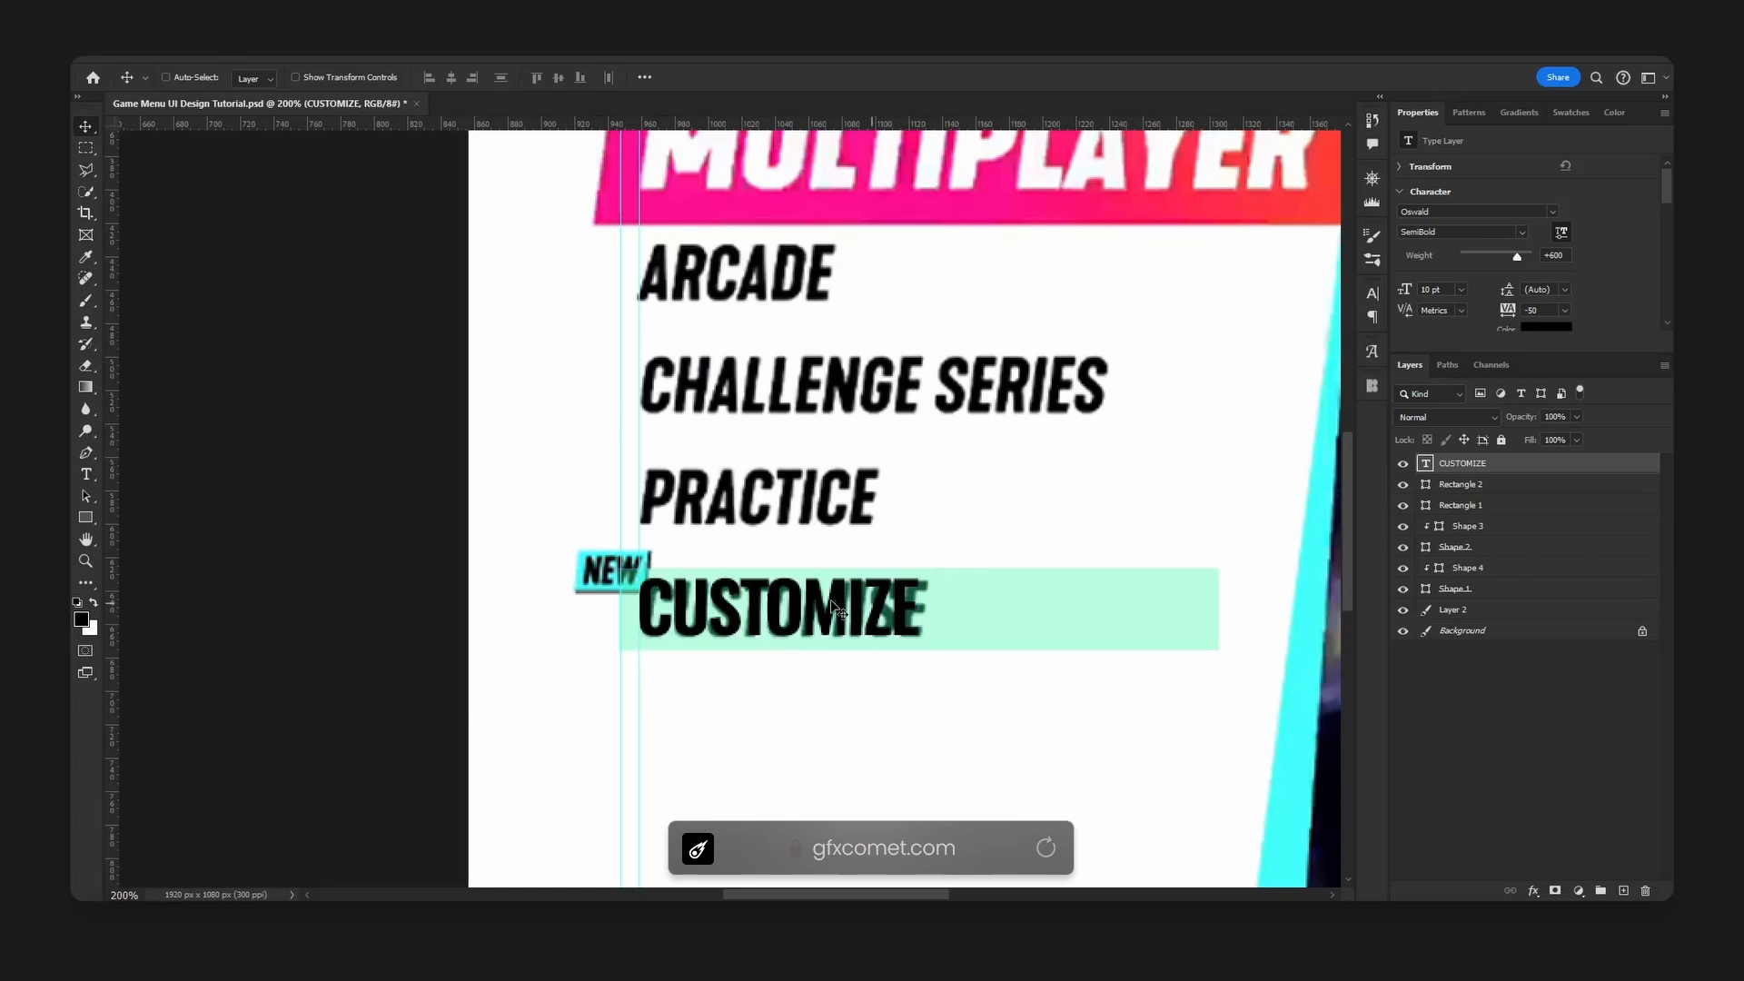
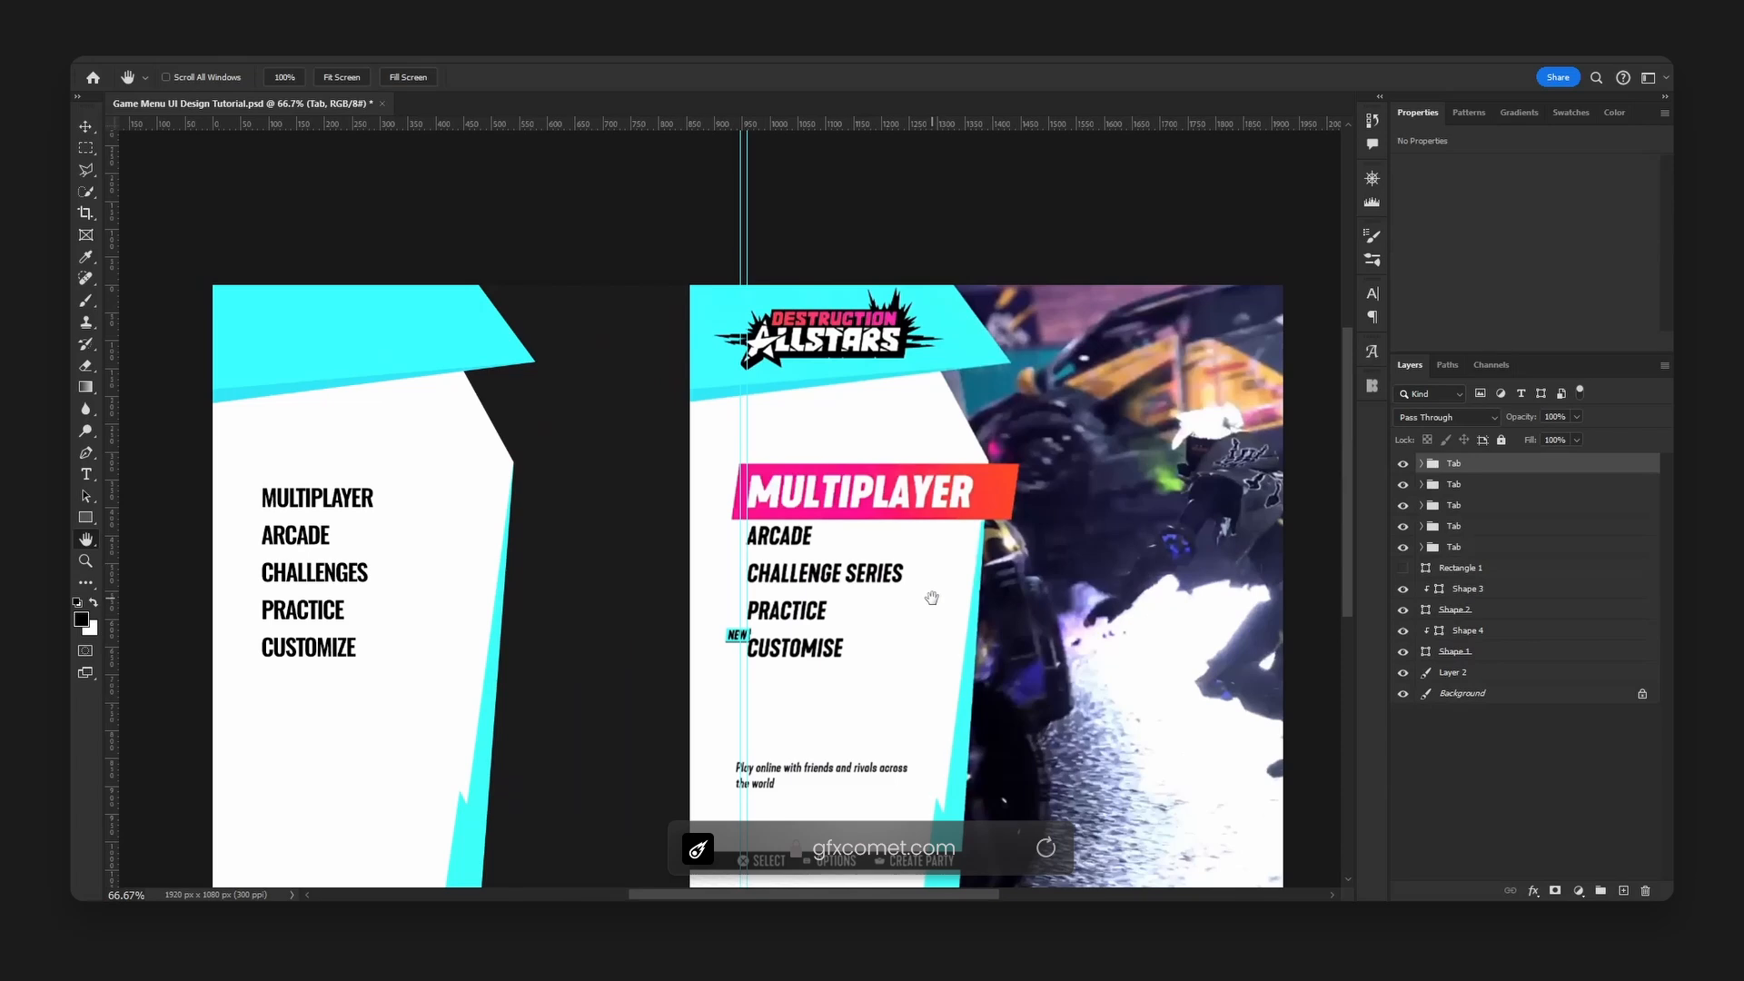
Trace the reference's slanted MULTIPLAYER banner on a new layer with the Pen tool as a closed red four-corner shape.
key(ctrl+plus)
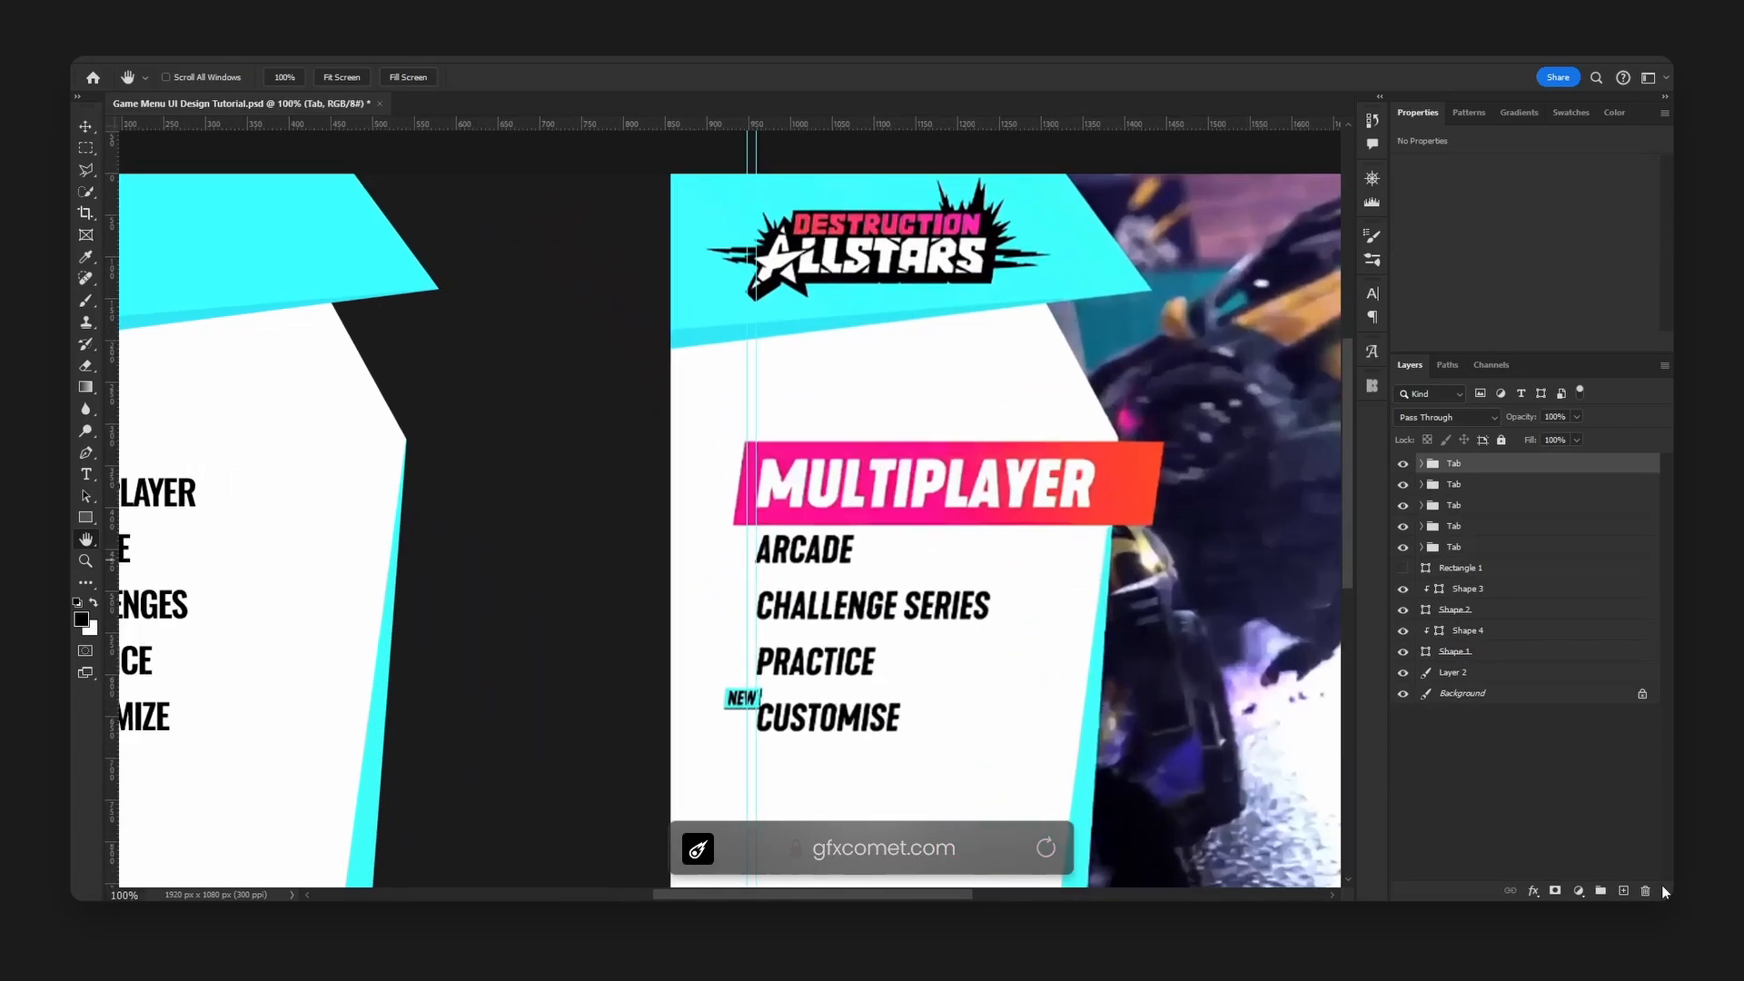
click(1623, 890)
key(p)
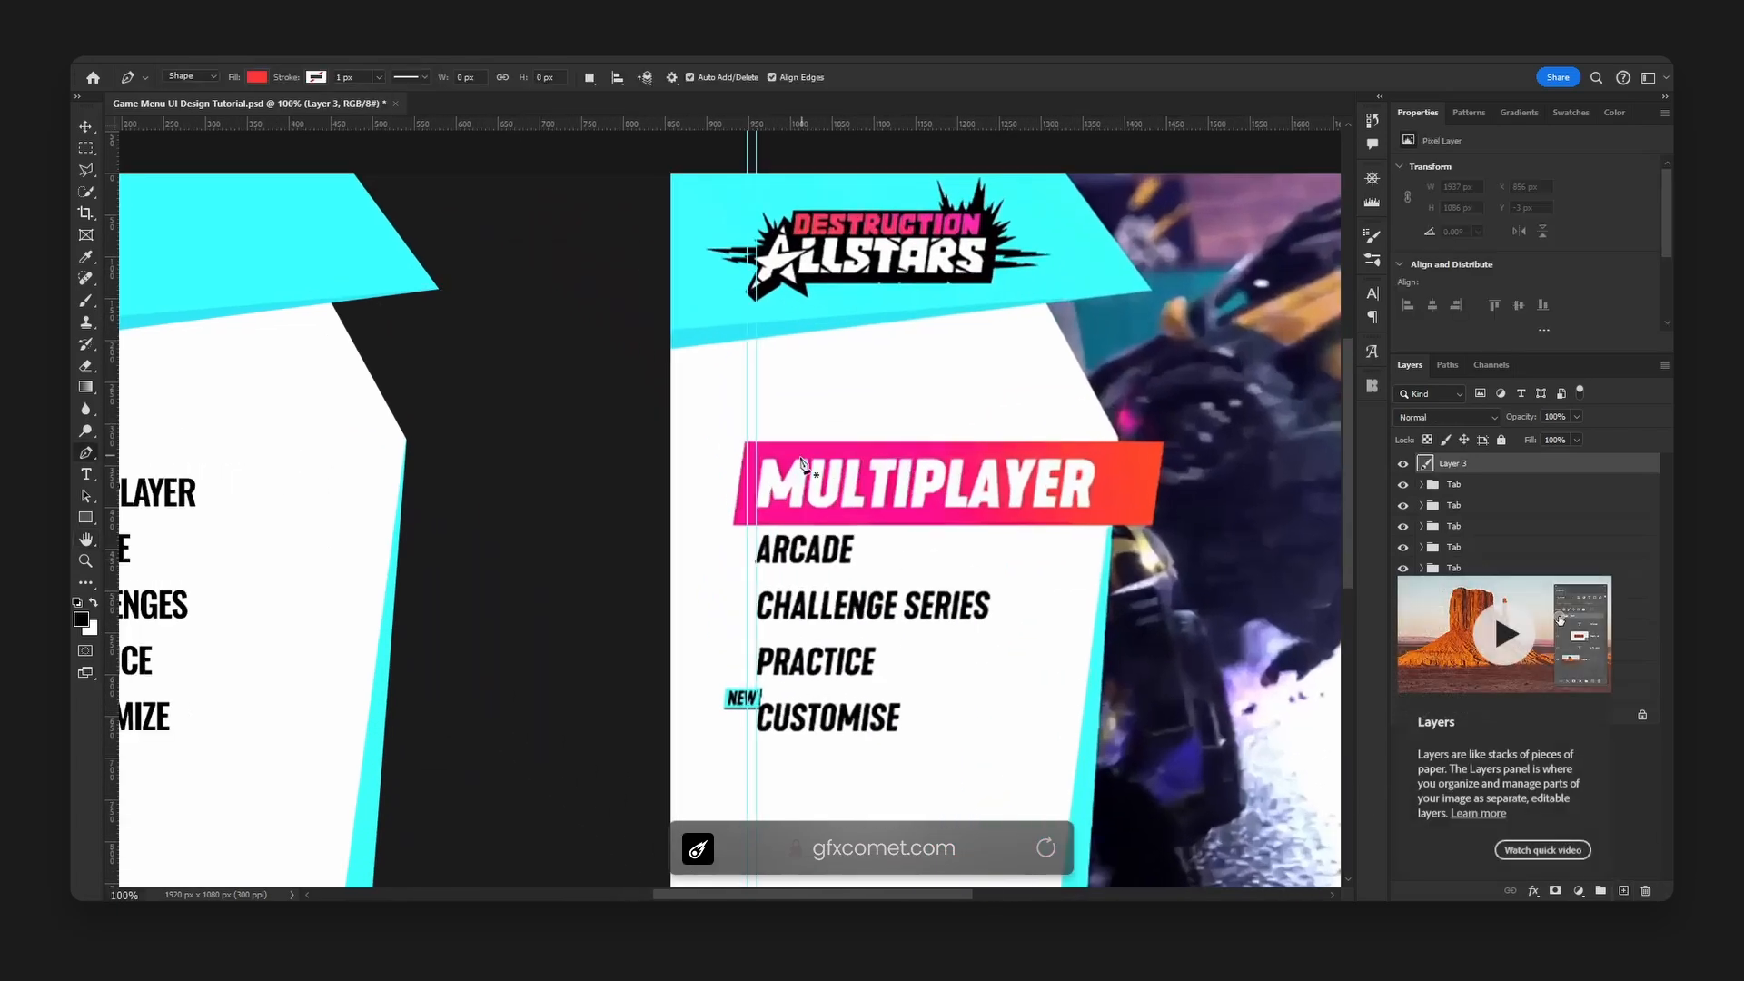
click(747, 442)
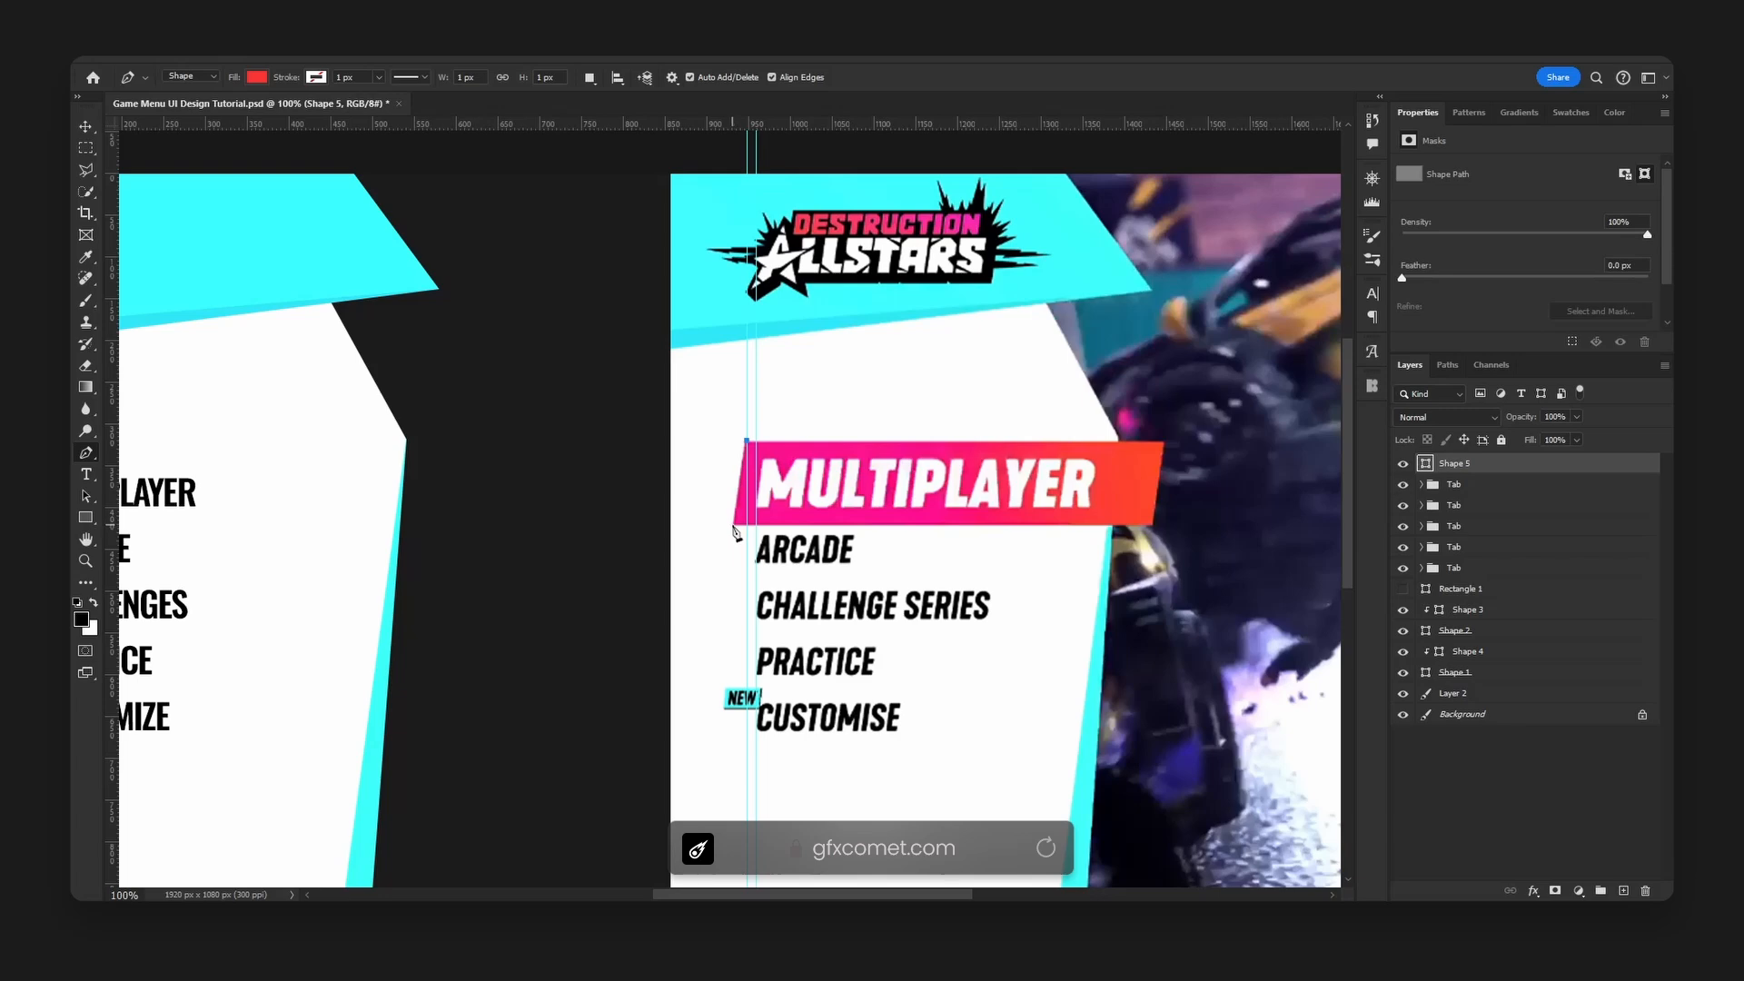
click(732, 525)
click(1152, 525)
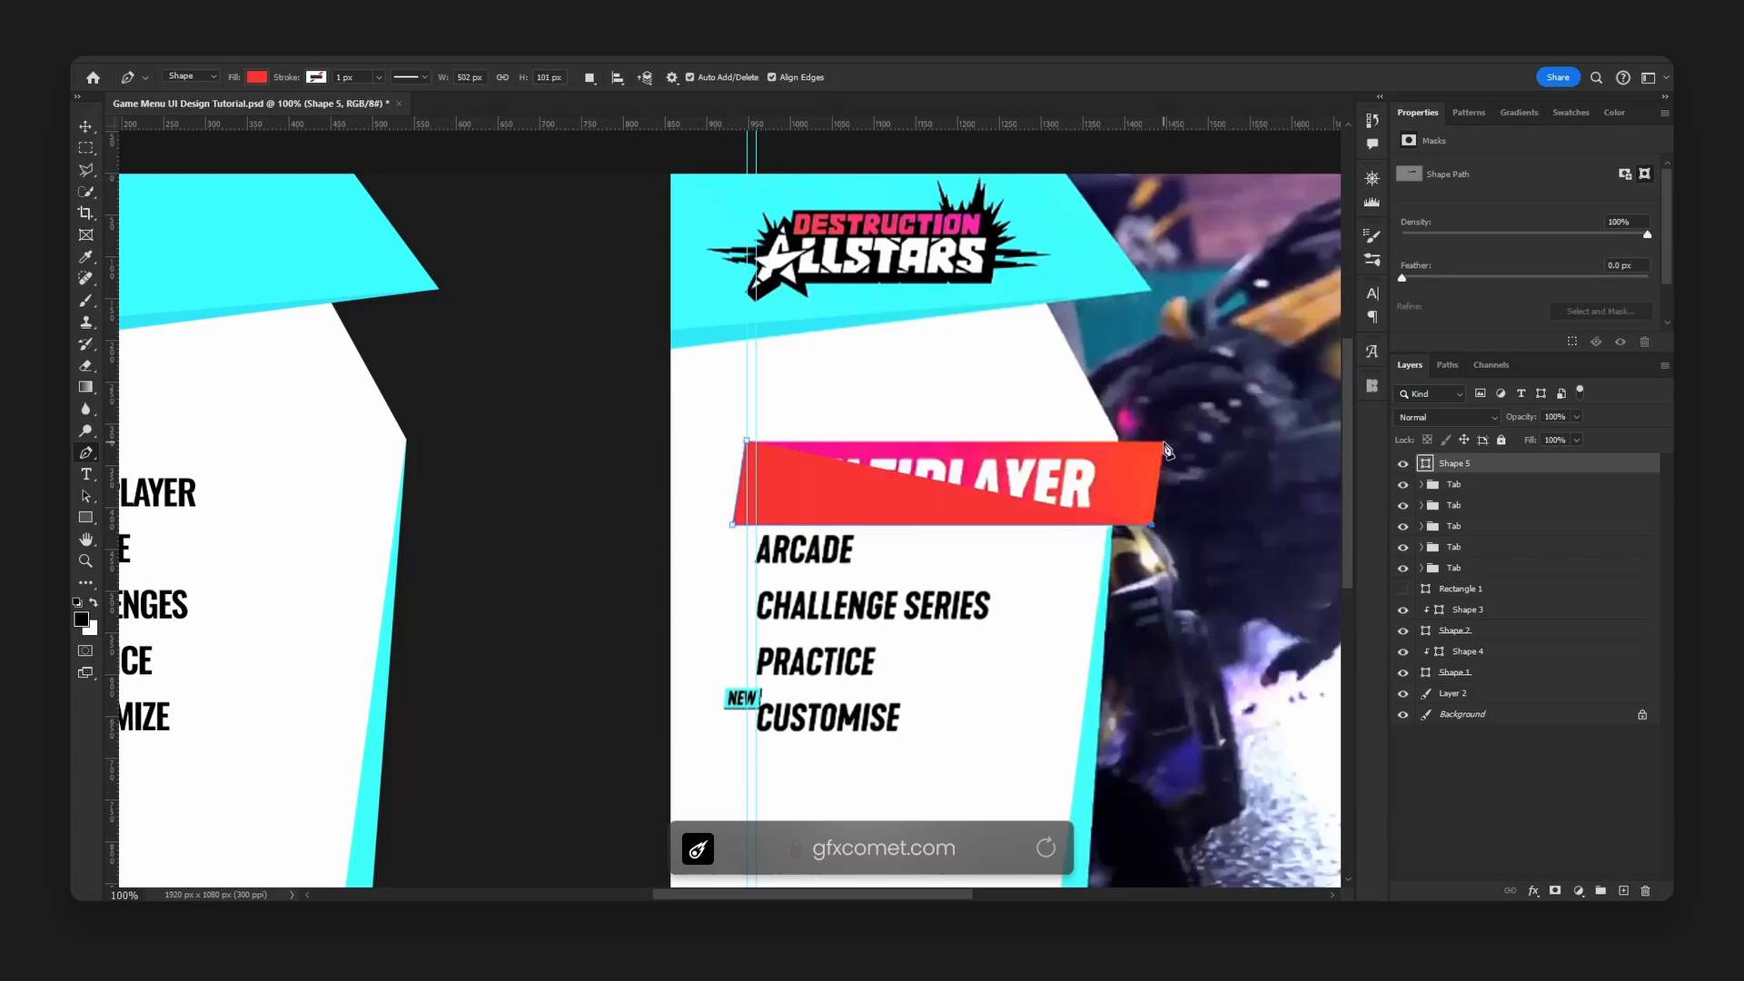
click(1166, 447)
key(ctrl+z)
click(1165, 443)
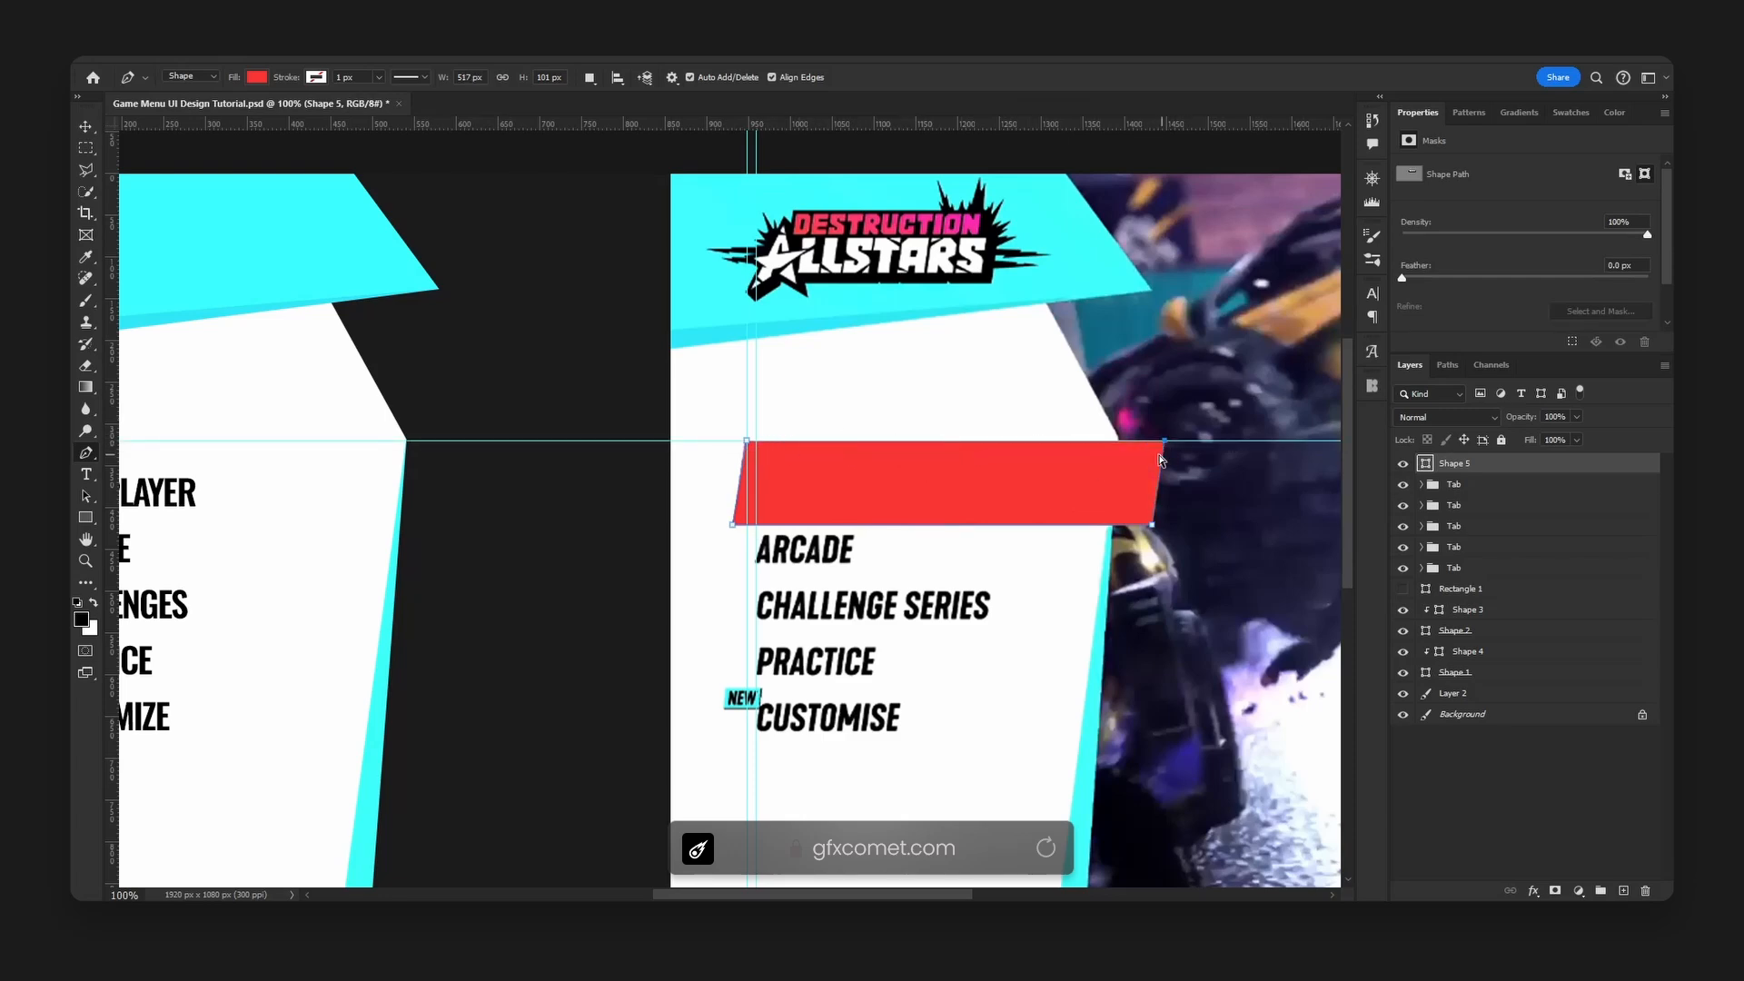
key(ctrl+z)
click(1164, 442)
click(747, 443)
Move the red banner shape onto the recreated menu over its MULTIPLAYER entry and save the document.
key(v)
drag(899, 488, 701, 472)
drag(1006, 505, 908, 473)
key(ctrl+minus)
key(ctrl+s)
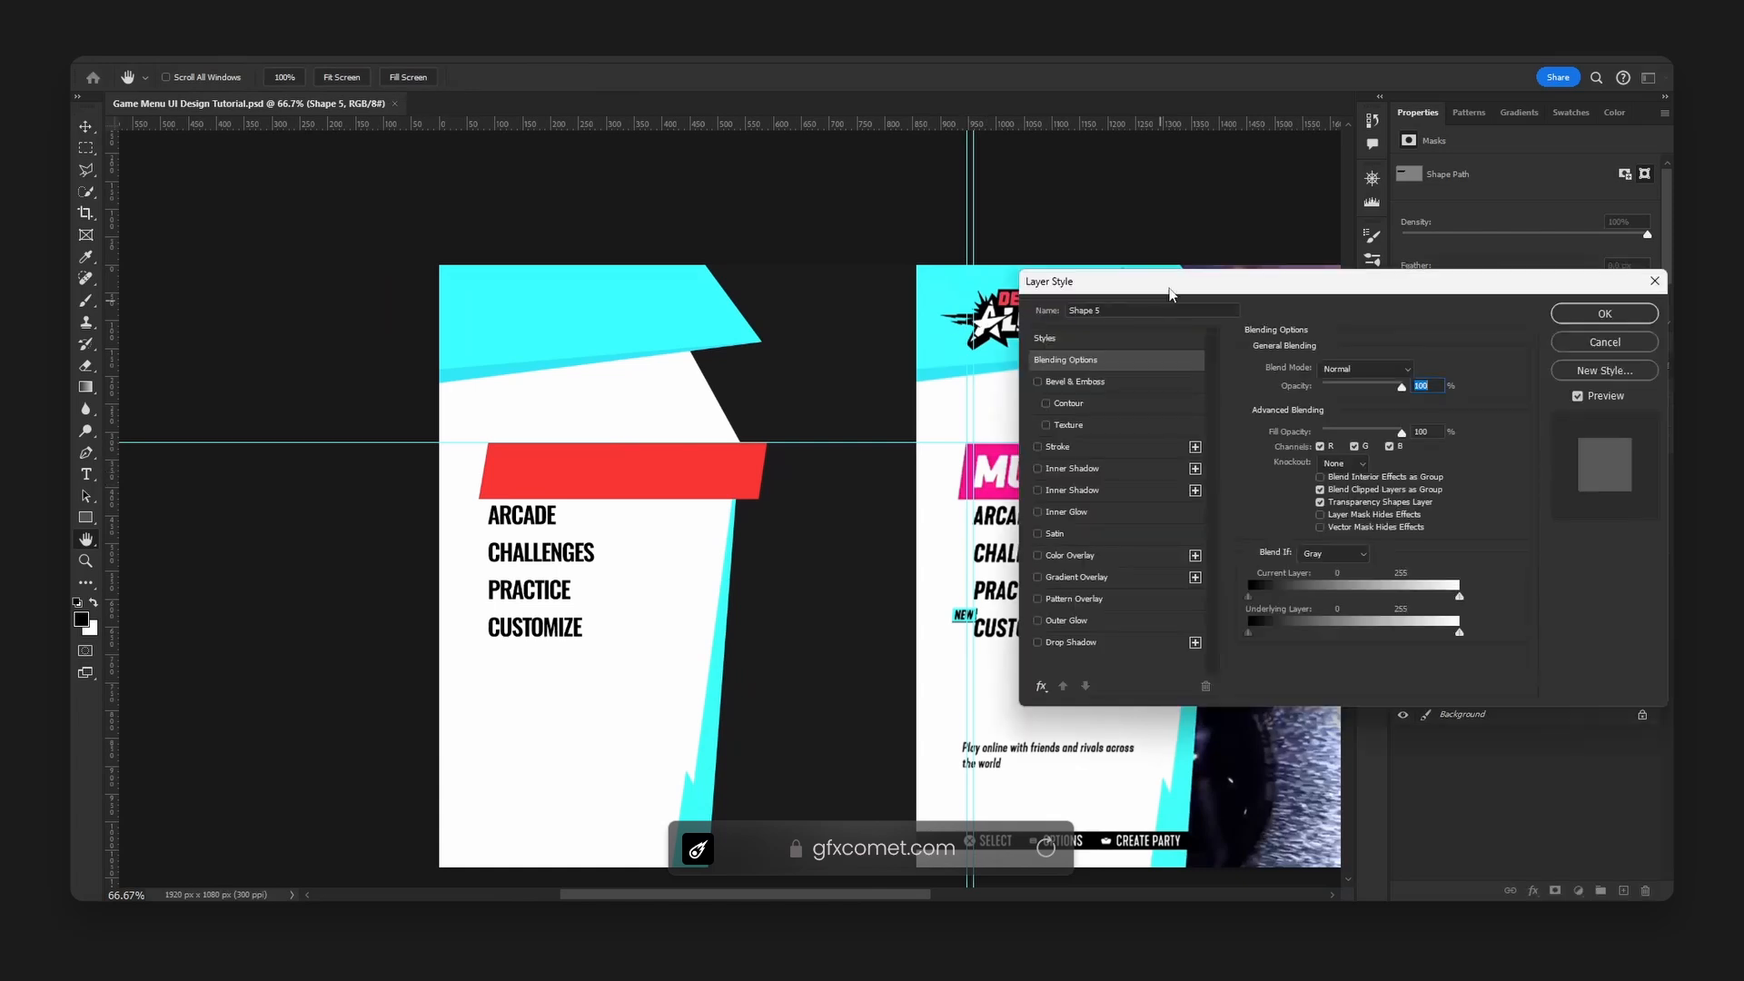
Add a linear Gradient Overlay to the banner shape.
drag(1168, 289, 1413, 301)
click(1359, 591)
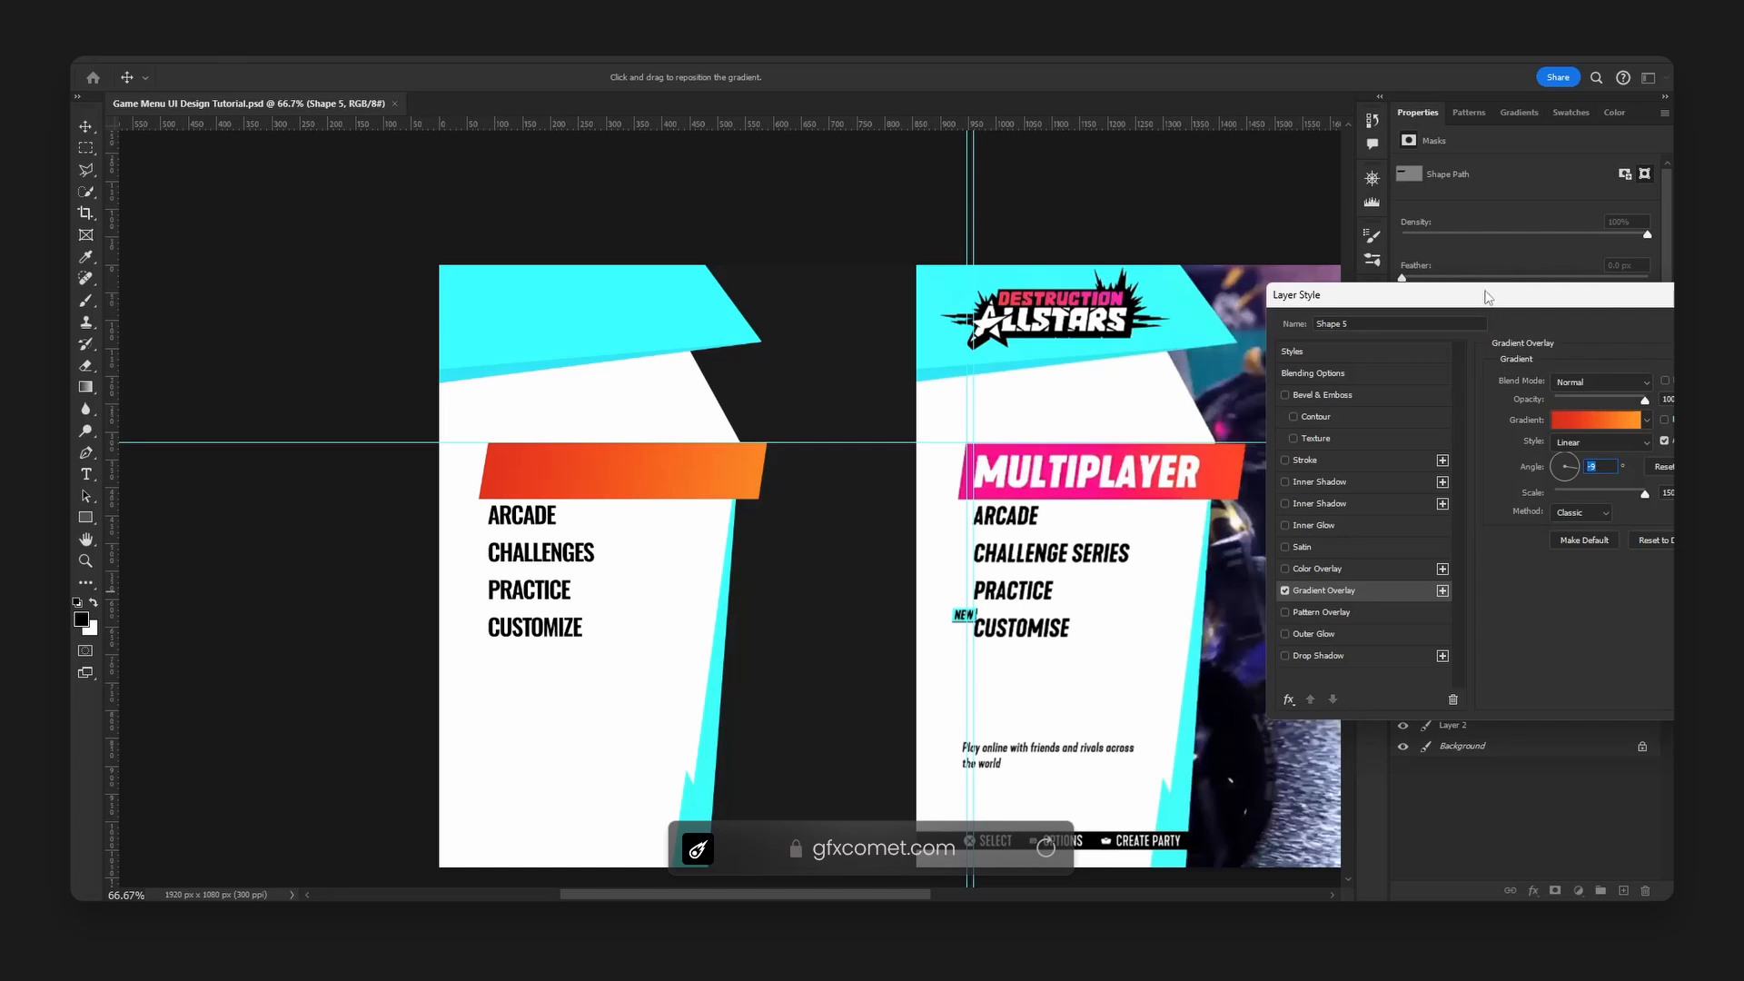
drag(1487, 297, 1591, 314)
Set the overlay gradient's starting color to the pink sampled from the reference banner's left end.
click(1621, 444)
drag(1170, 275, 1396, 267)
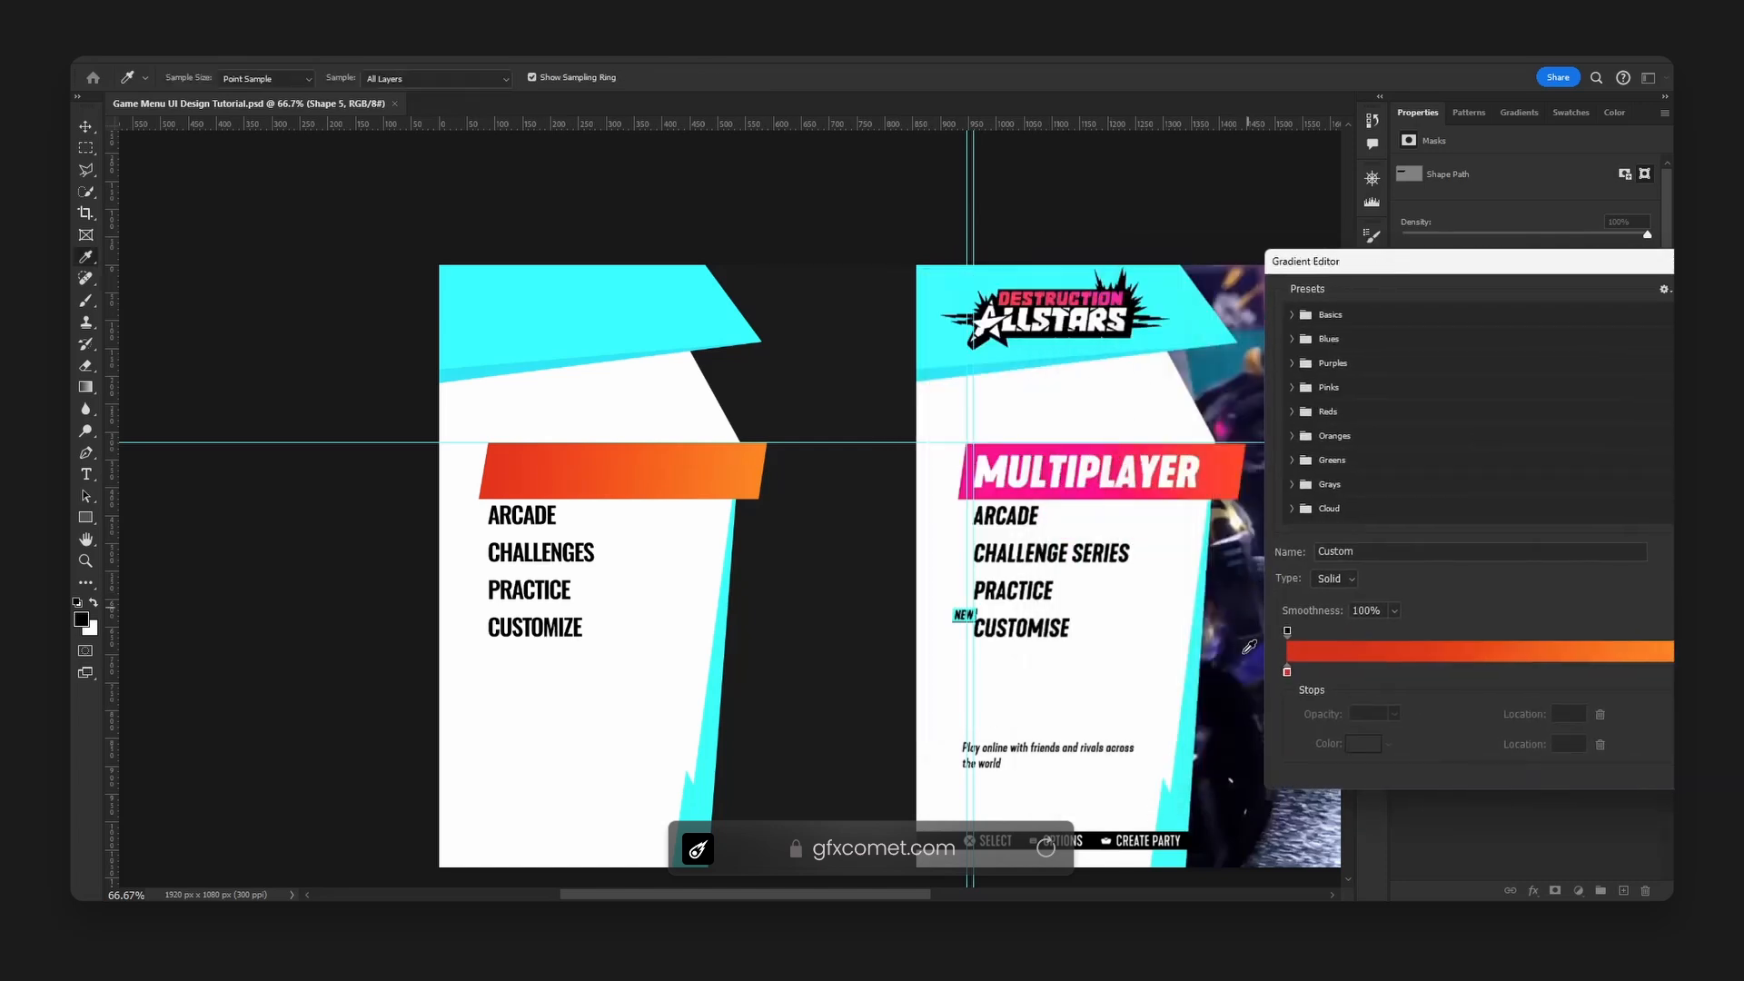
double_click(1287, 672)
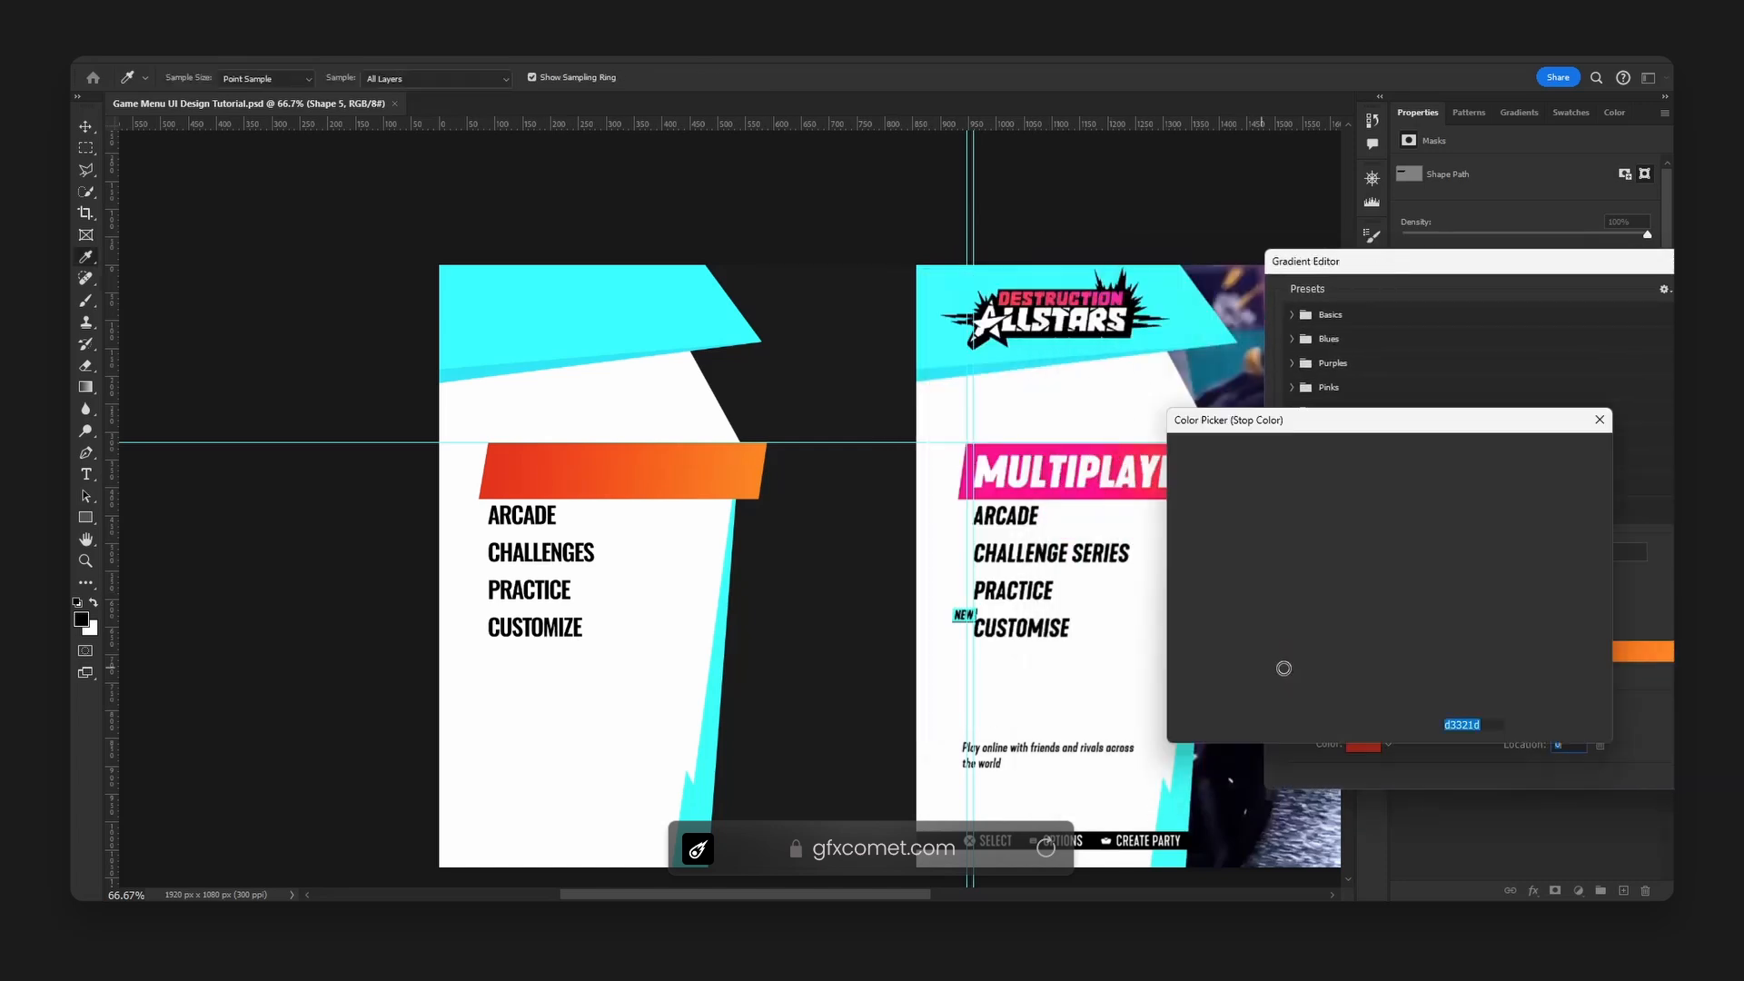
click(977, 447)
click(1555, 452)
Set the gradient's end color to ff472b, apply the layer style and collapse the layer's effects list.
drag(1363, 262, 423, 272)
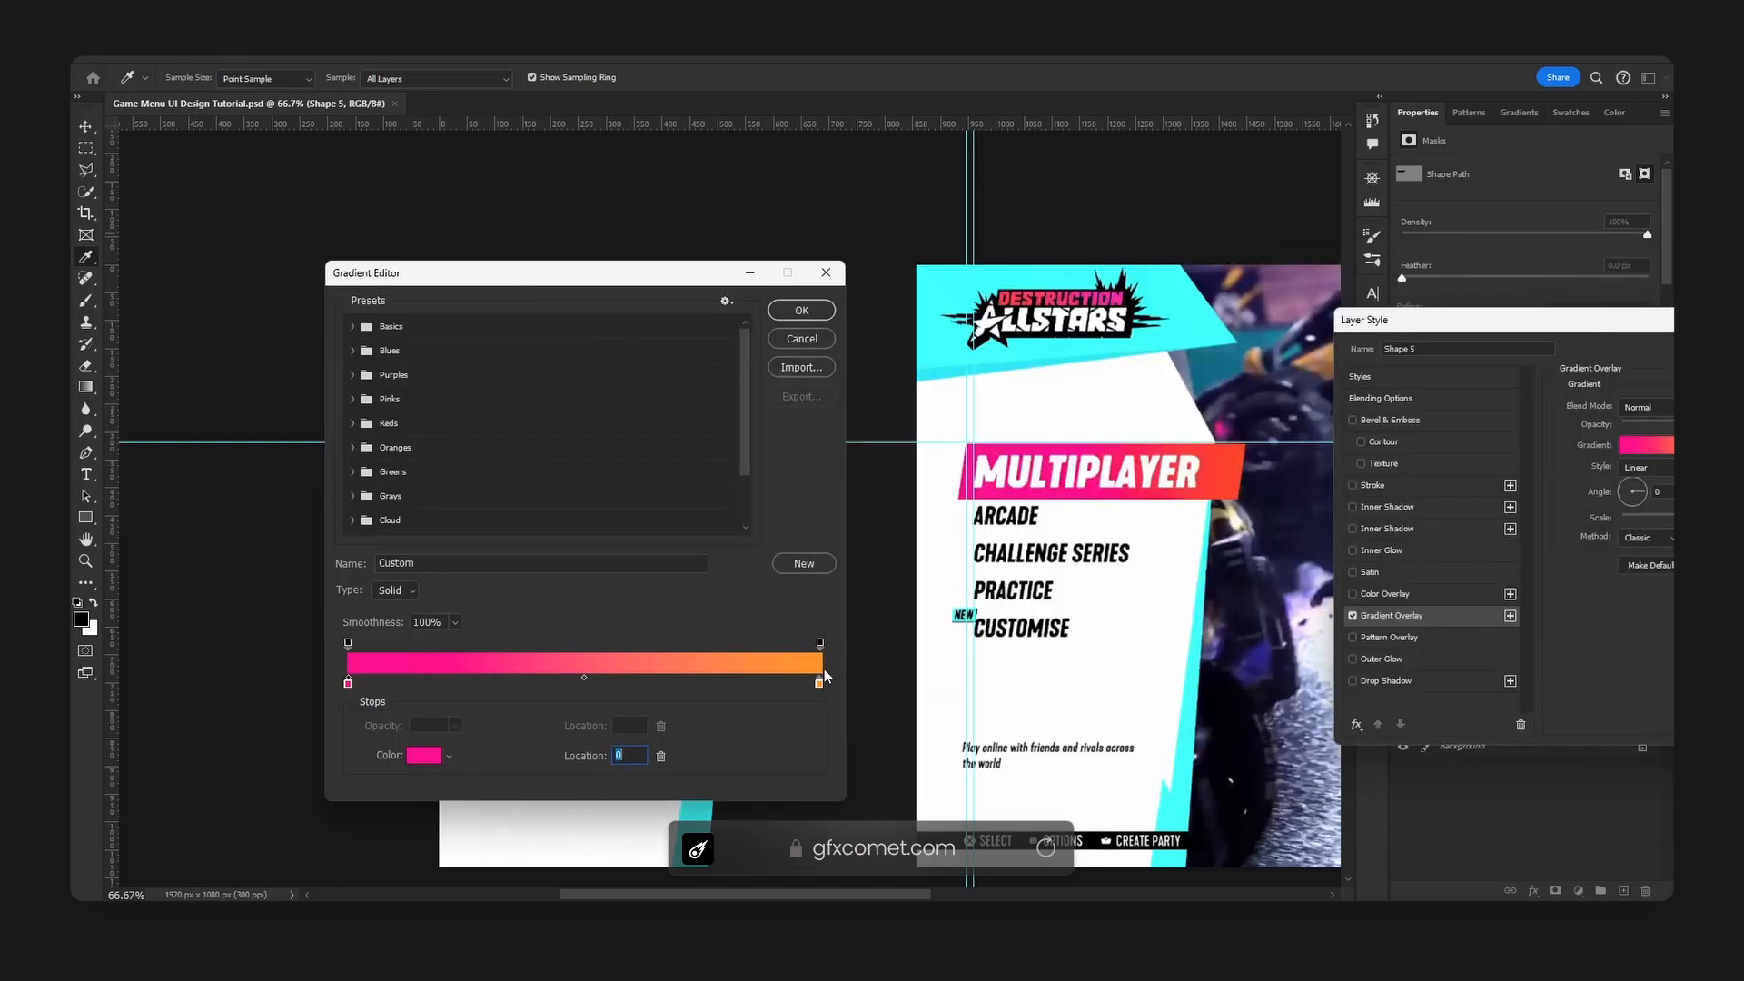
double_click(819, 682)
drag(1552, 362, 1385, 532)
text(ff472b)
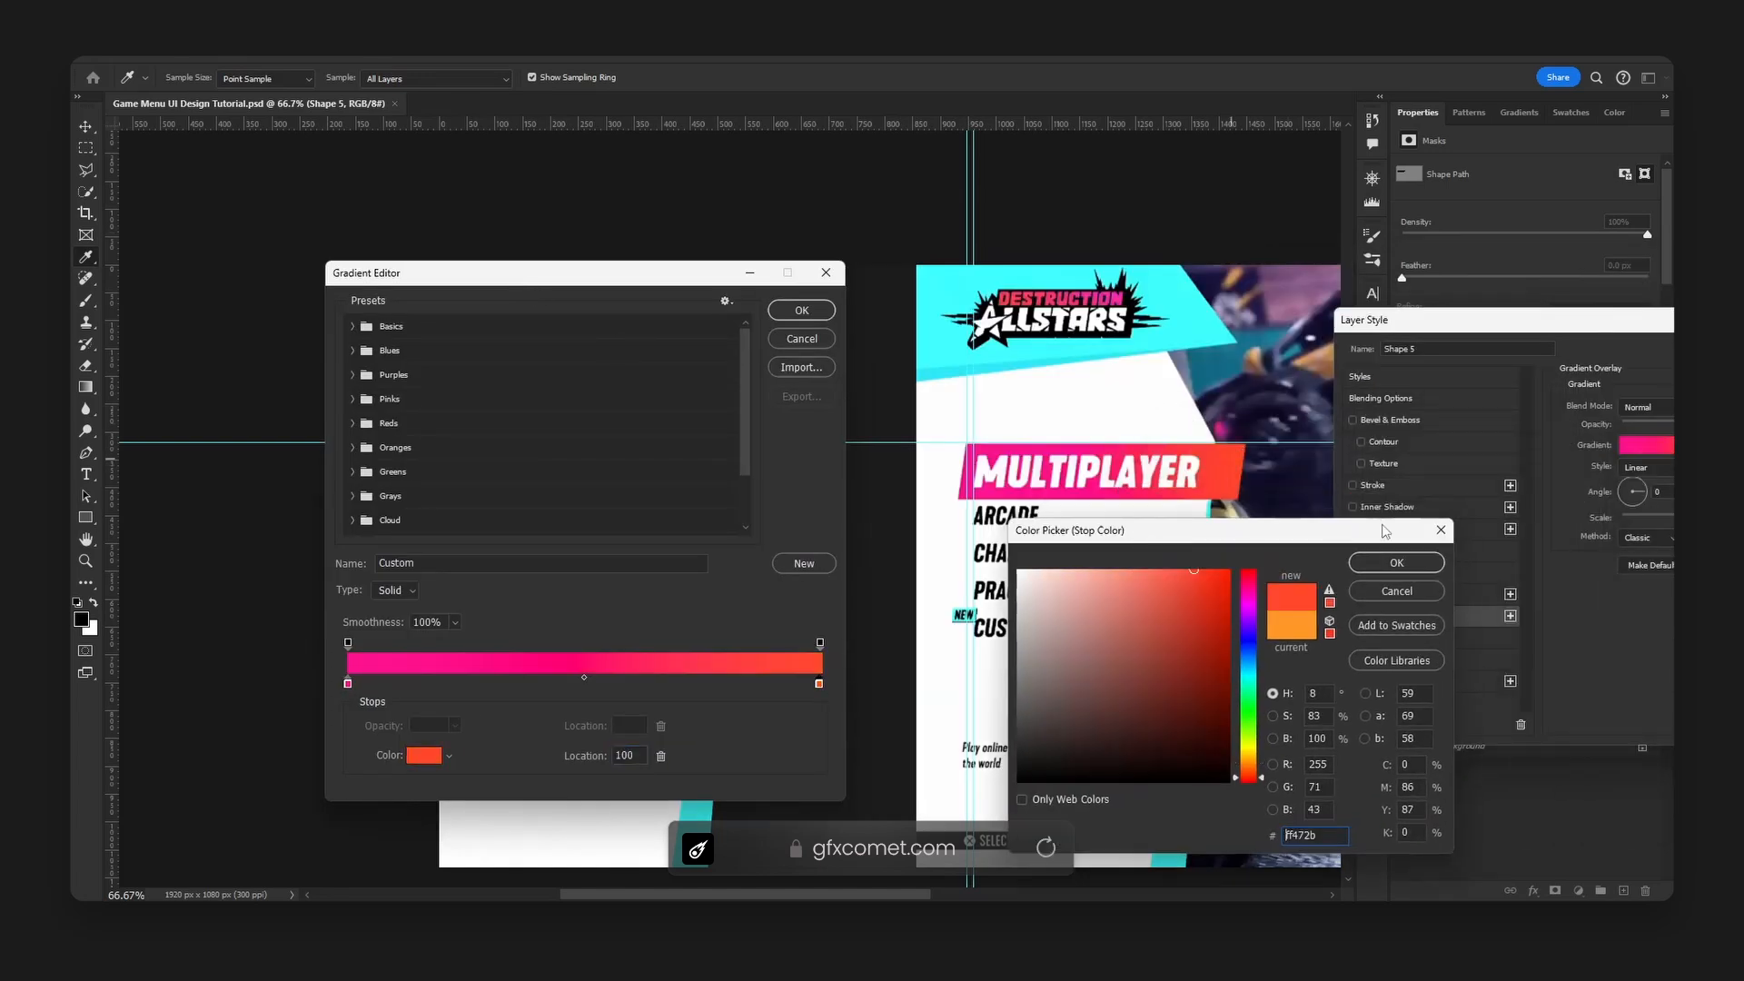
click(1389, 561)
key(Return)
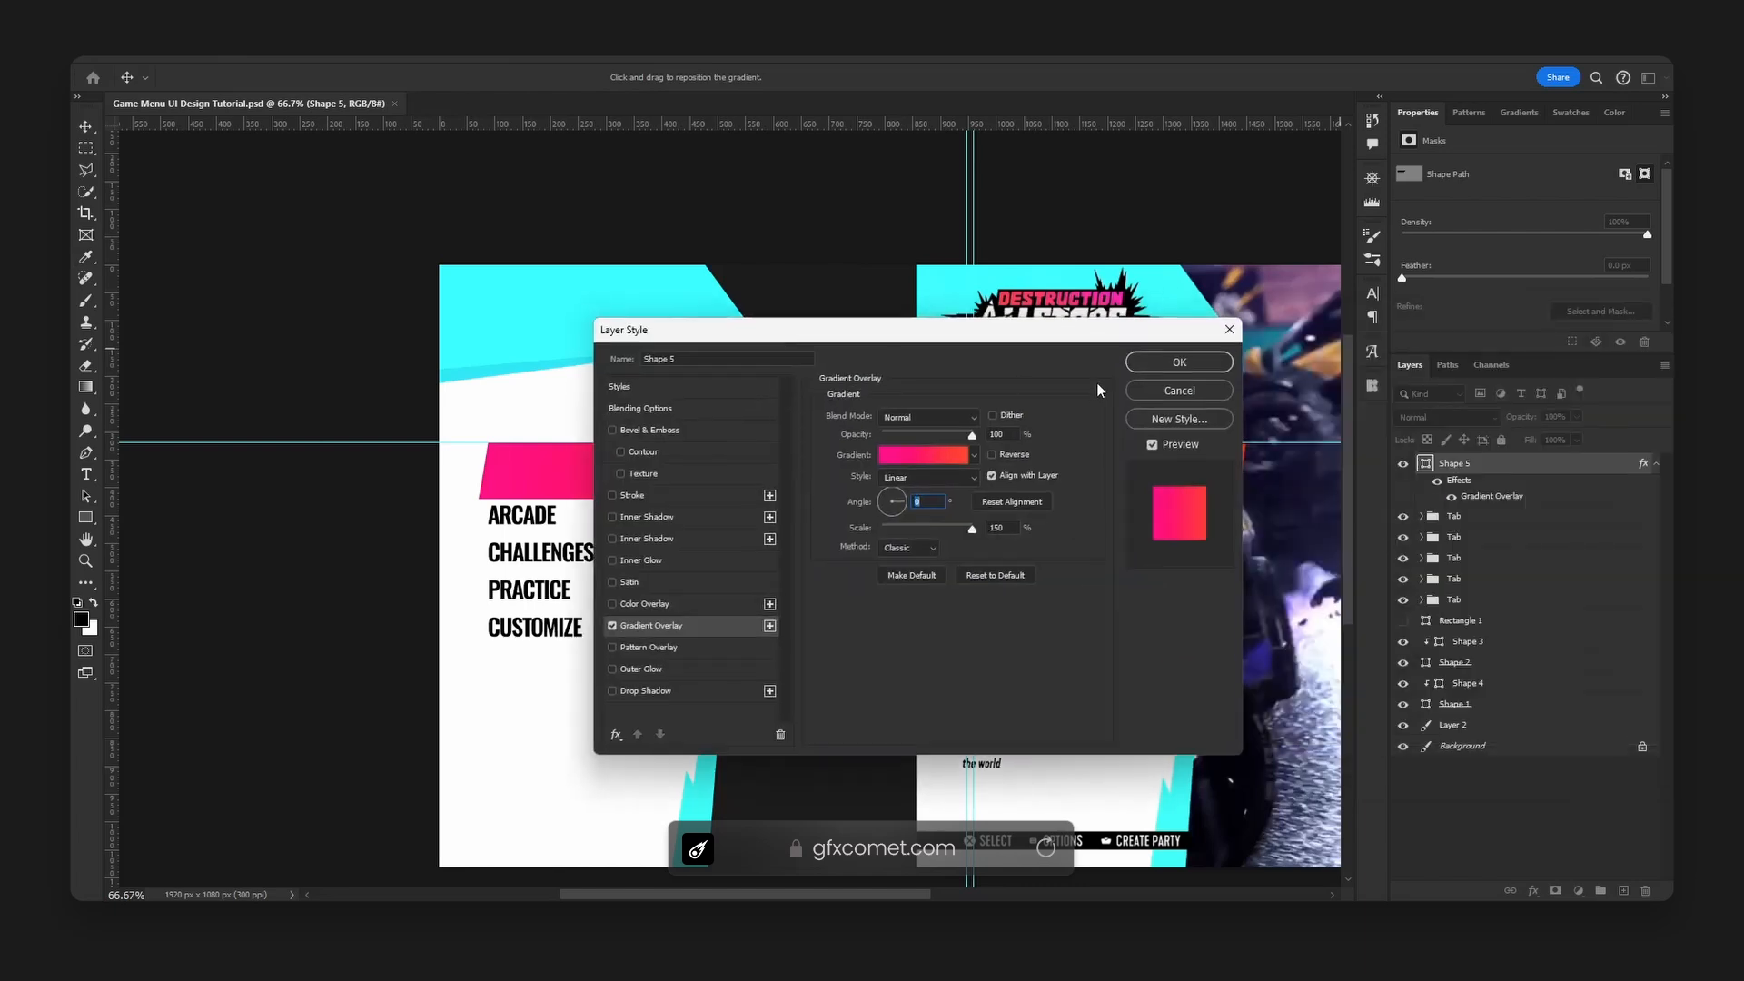
key(Return)
click(1644, 465)
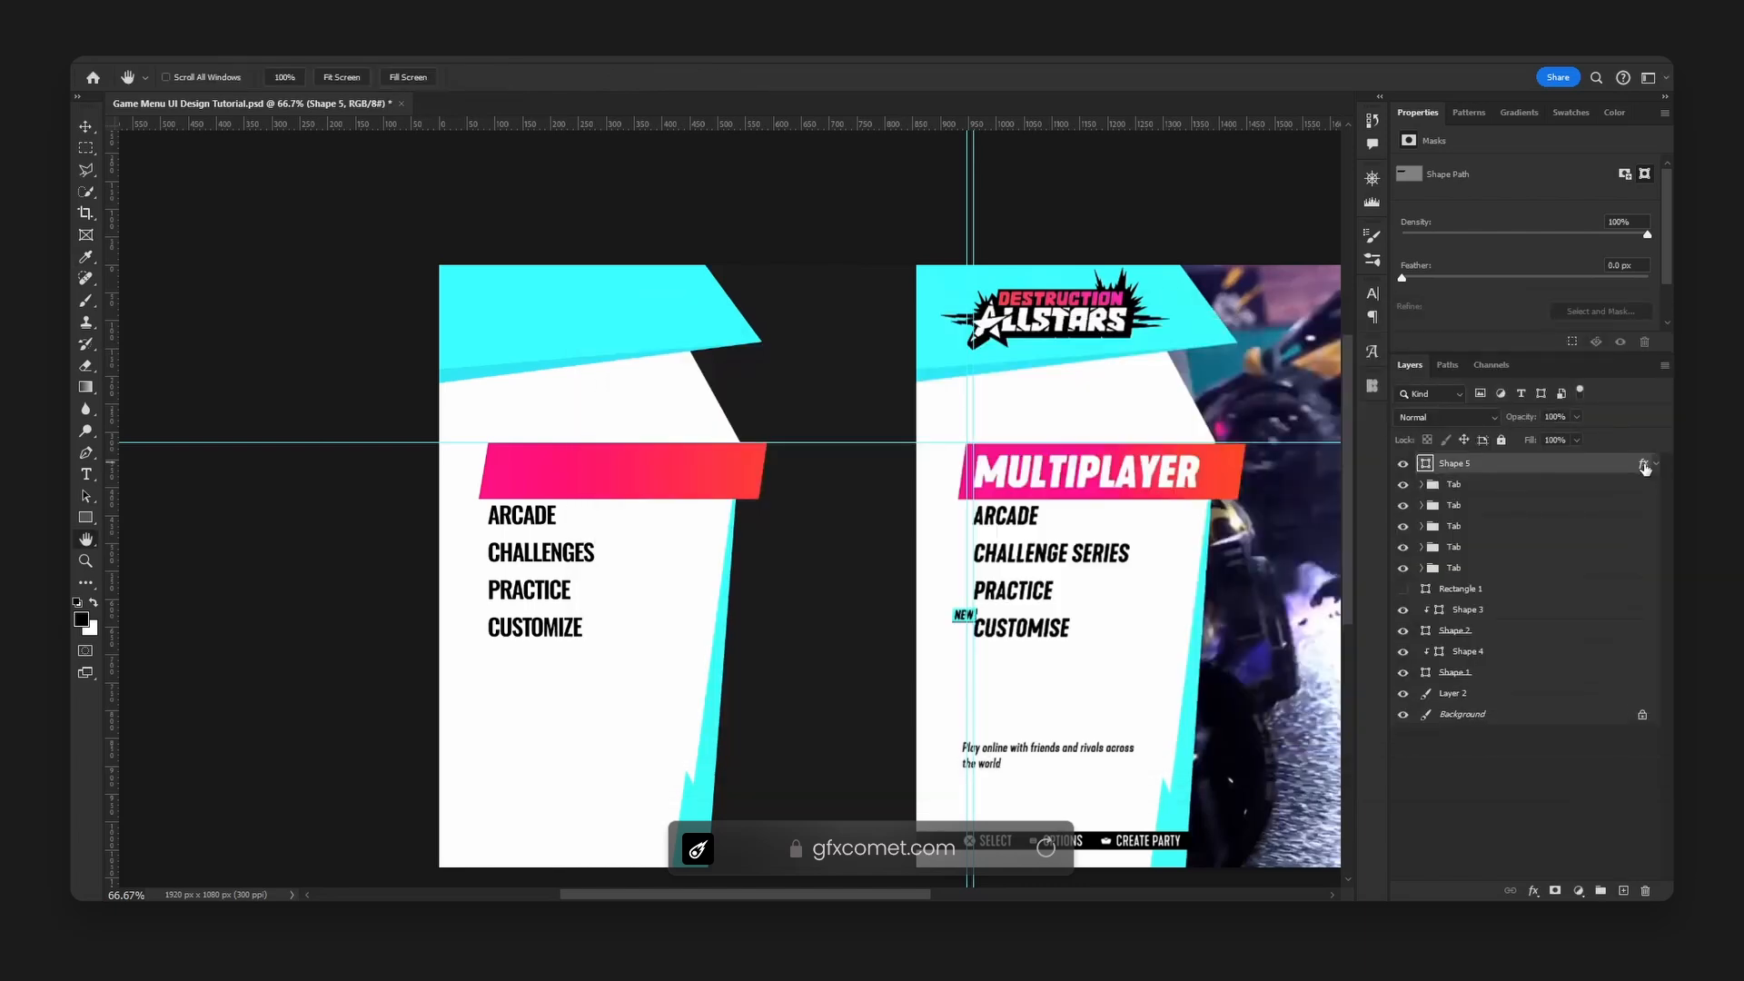
Duplicate the ARCADE text above the banner layer and move the copy onto the pink banner.
key(v)
click(519, 513)
alt+drag(1492, 529, 1481, 457)
drag(523, 513, 551, 469)
Set the text on the banner to 14 pt and change its wording to MULTIPLAYER.
double_click(550, 469)
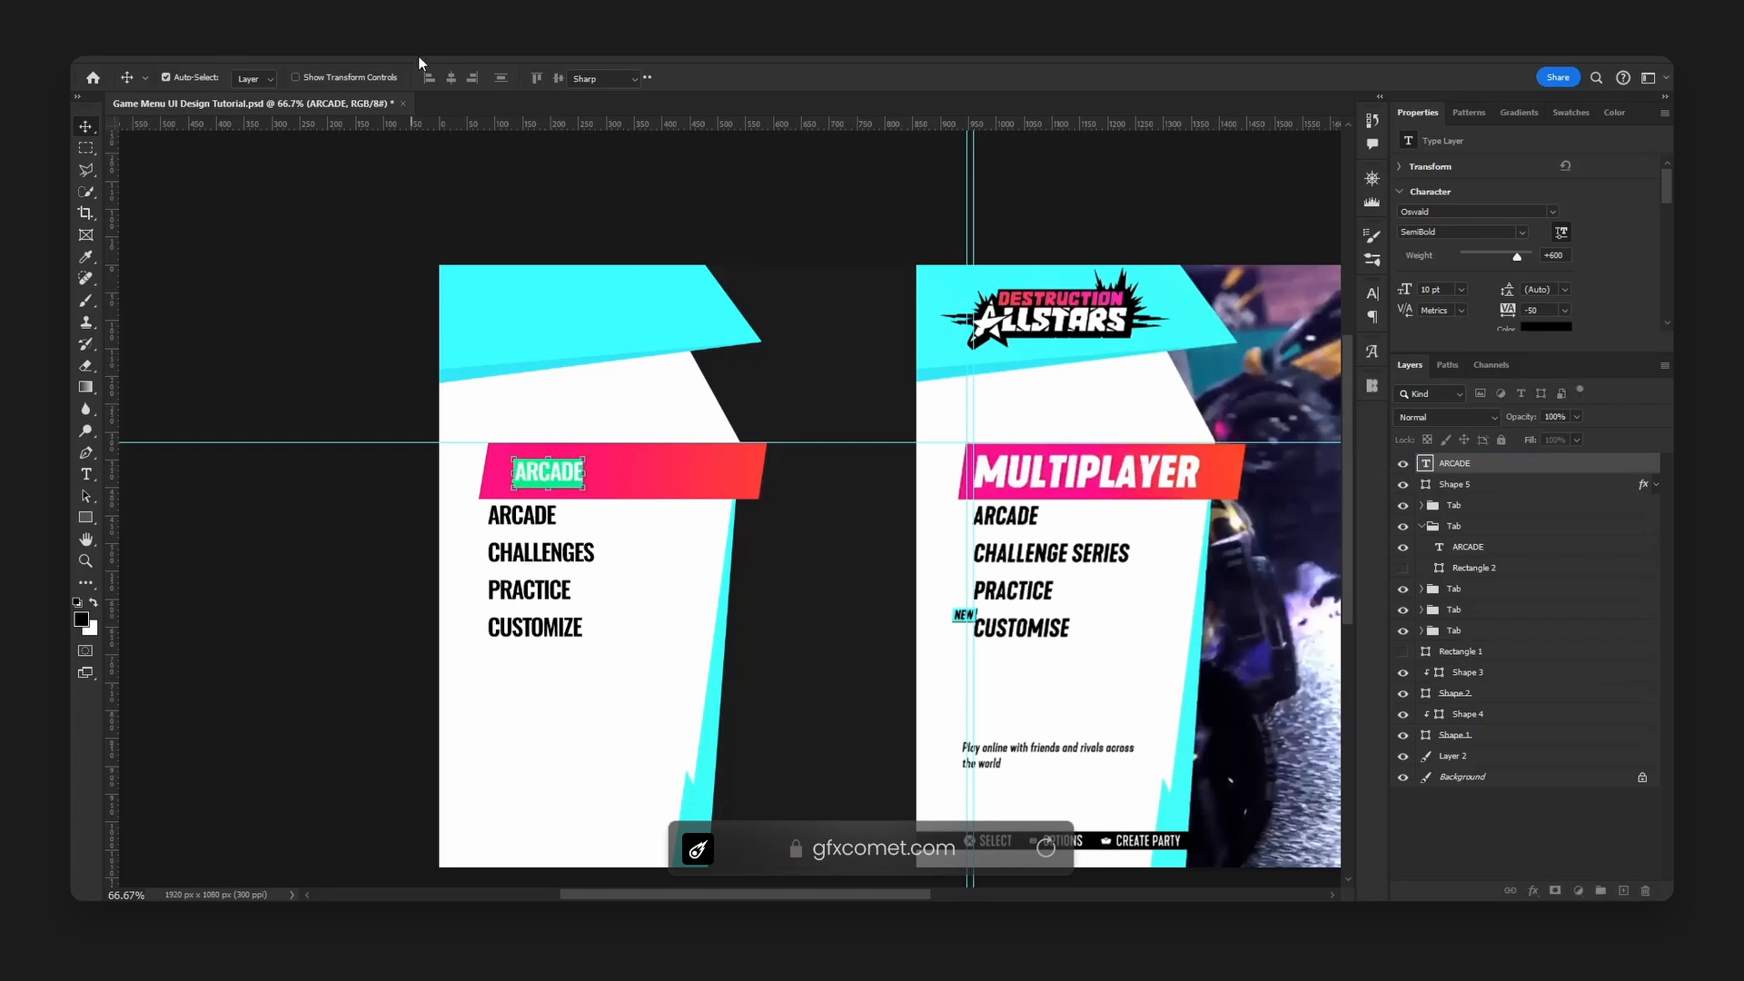
text(14)
key(Return)
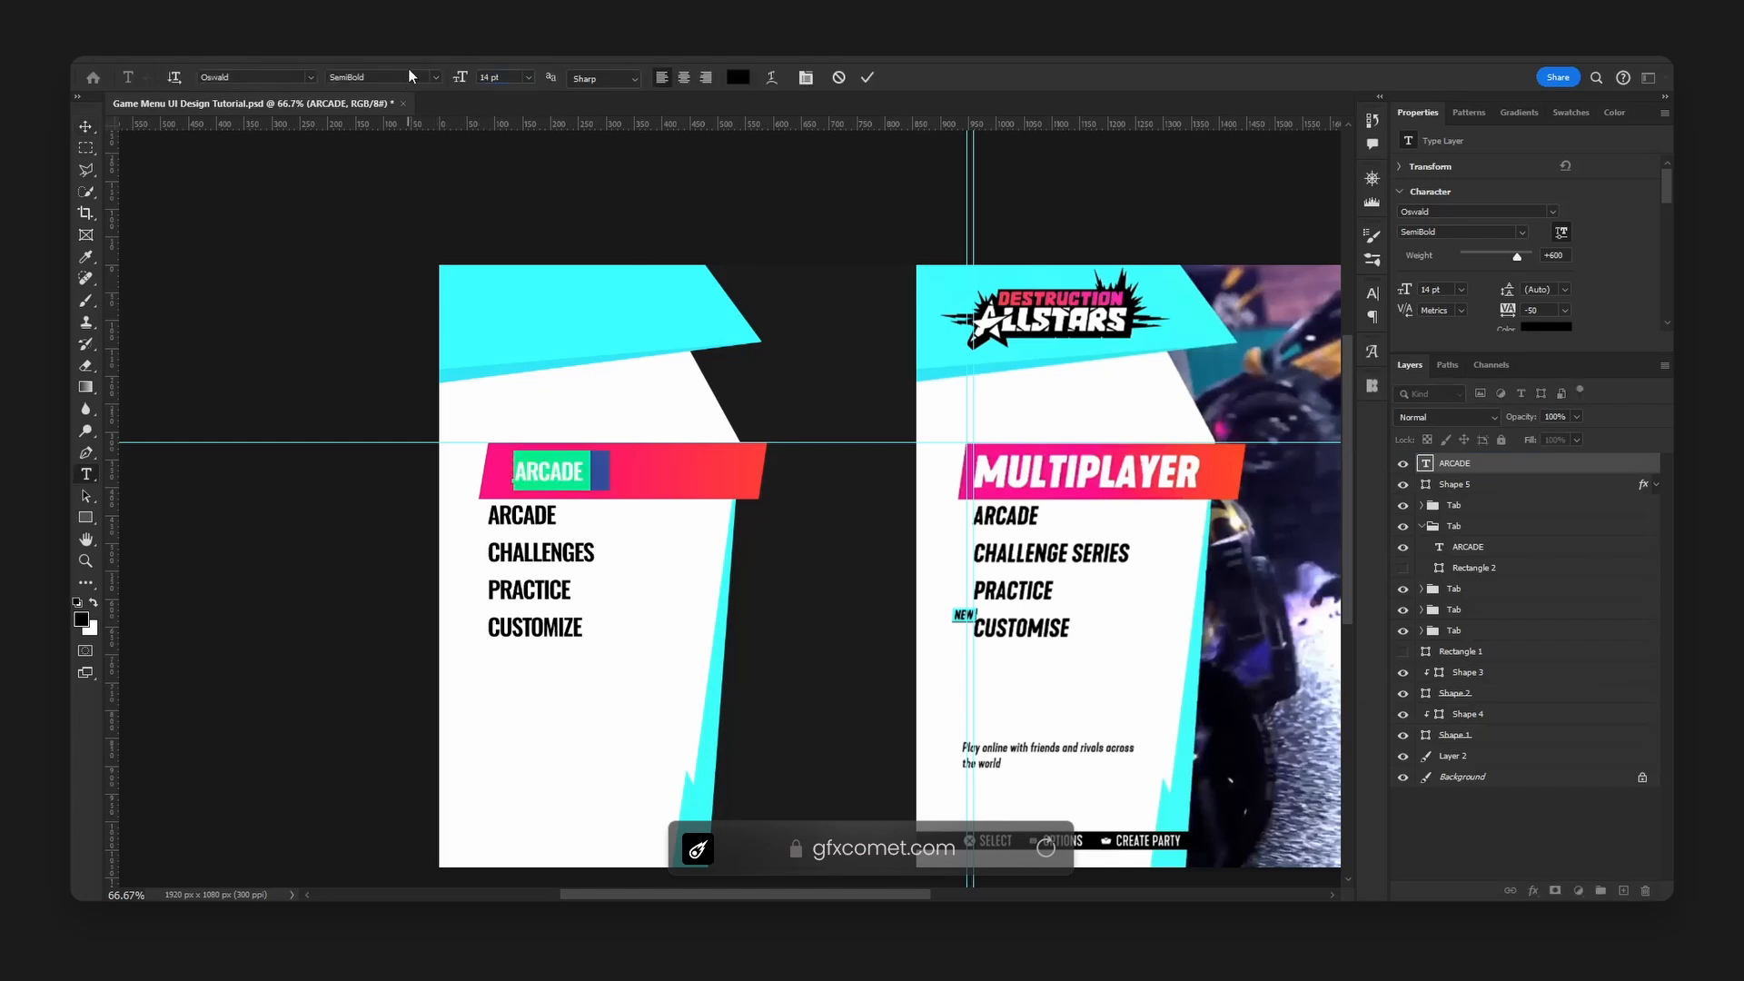
text(MULTIPLAYER)
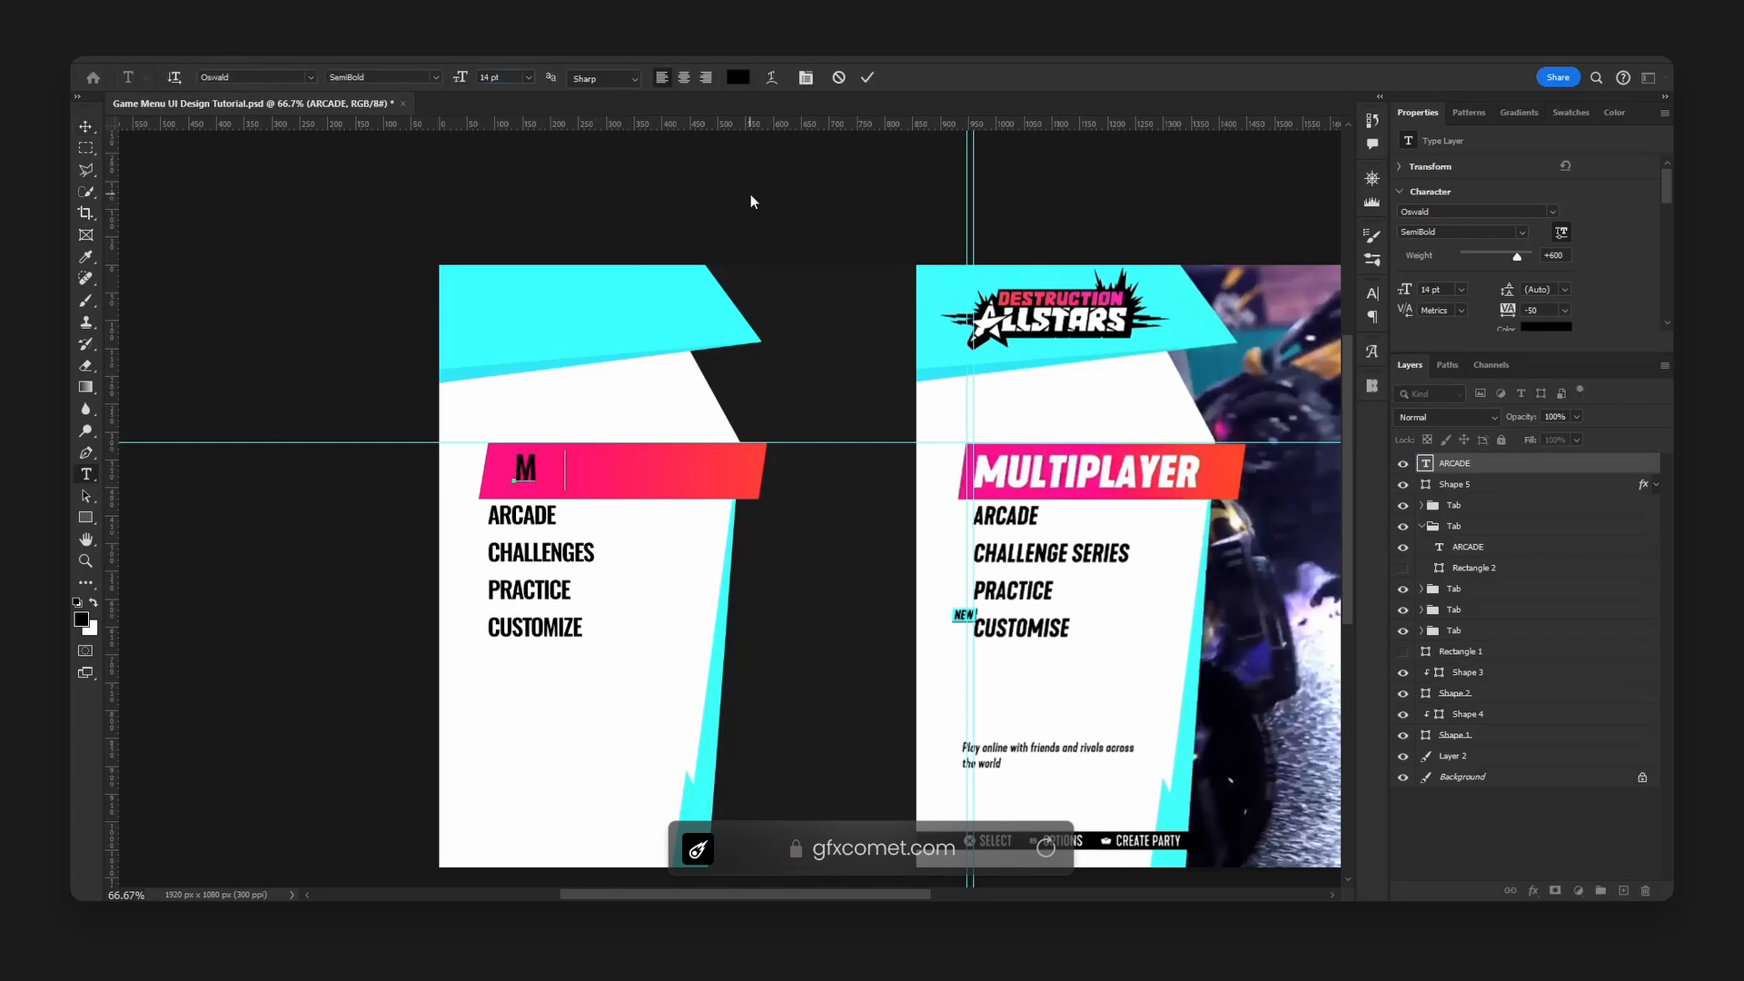
Make the MULTIPLAYER text white at 16 pt with tracking set to -25.
key(ctrl+a)
click(738, 82)
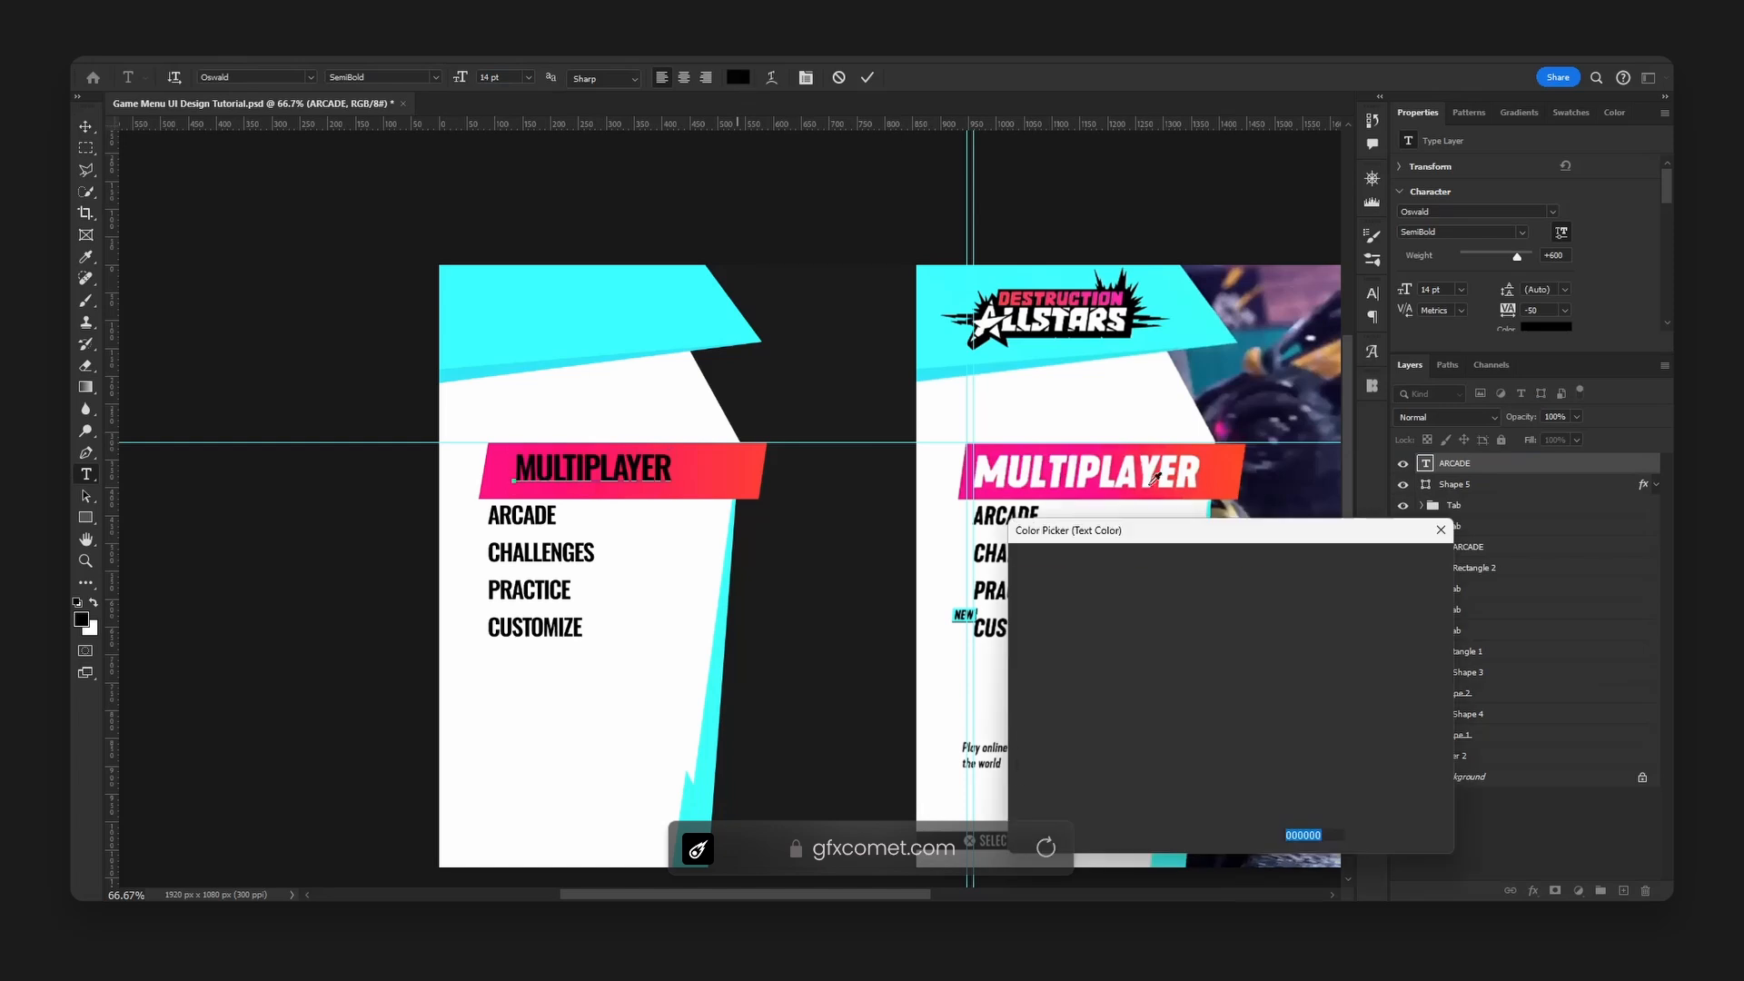
click(1018, 567)
click(1404, 556)
click(1510, 313)
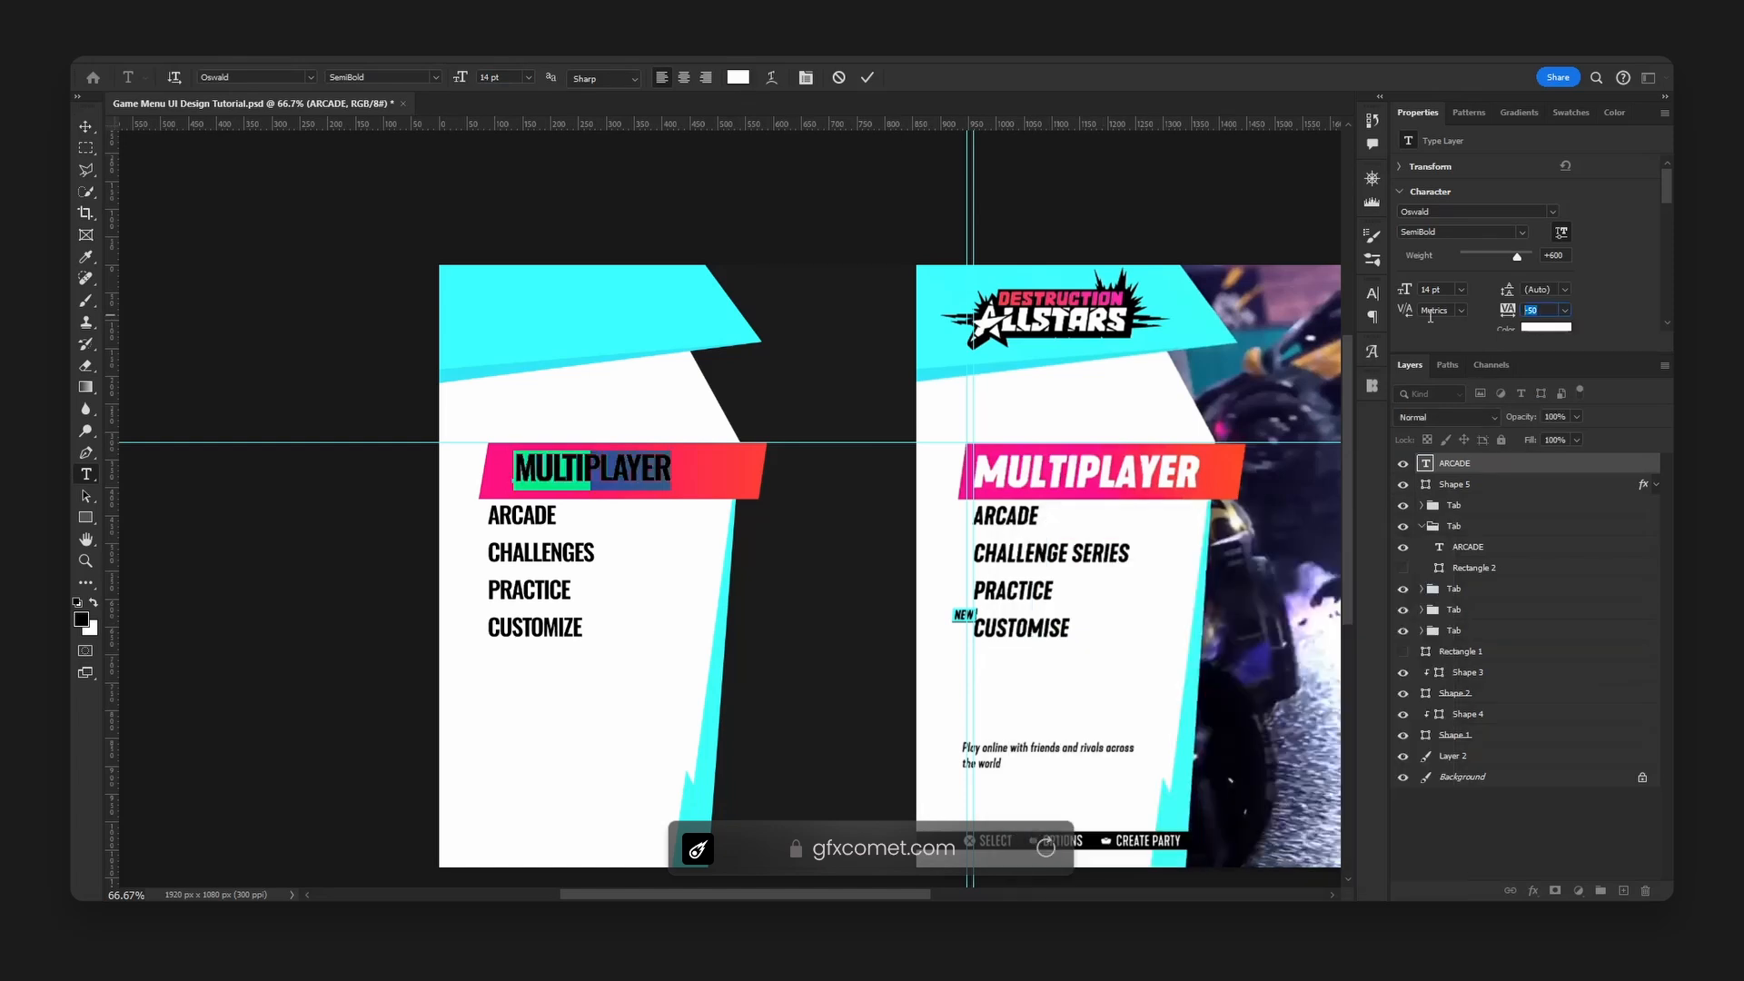
key(Return)
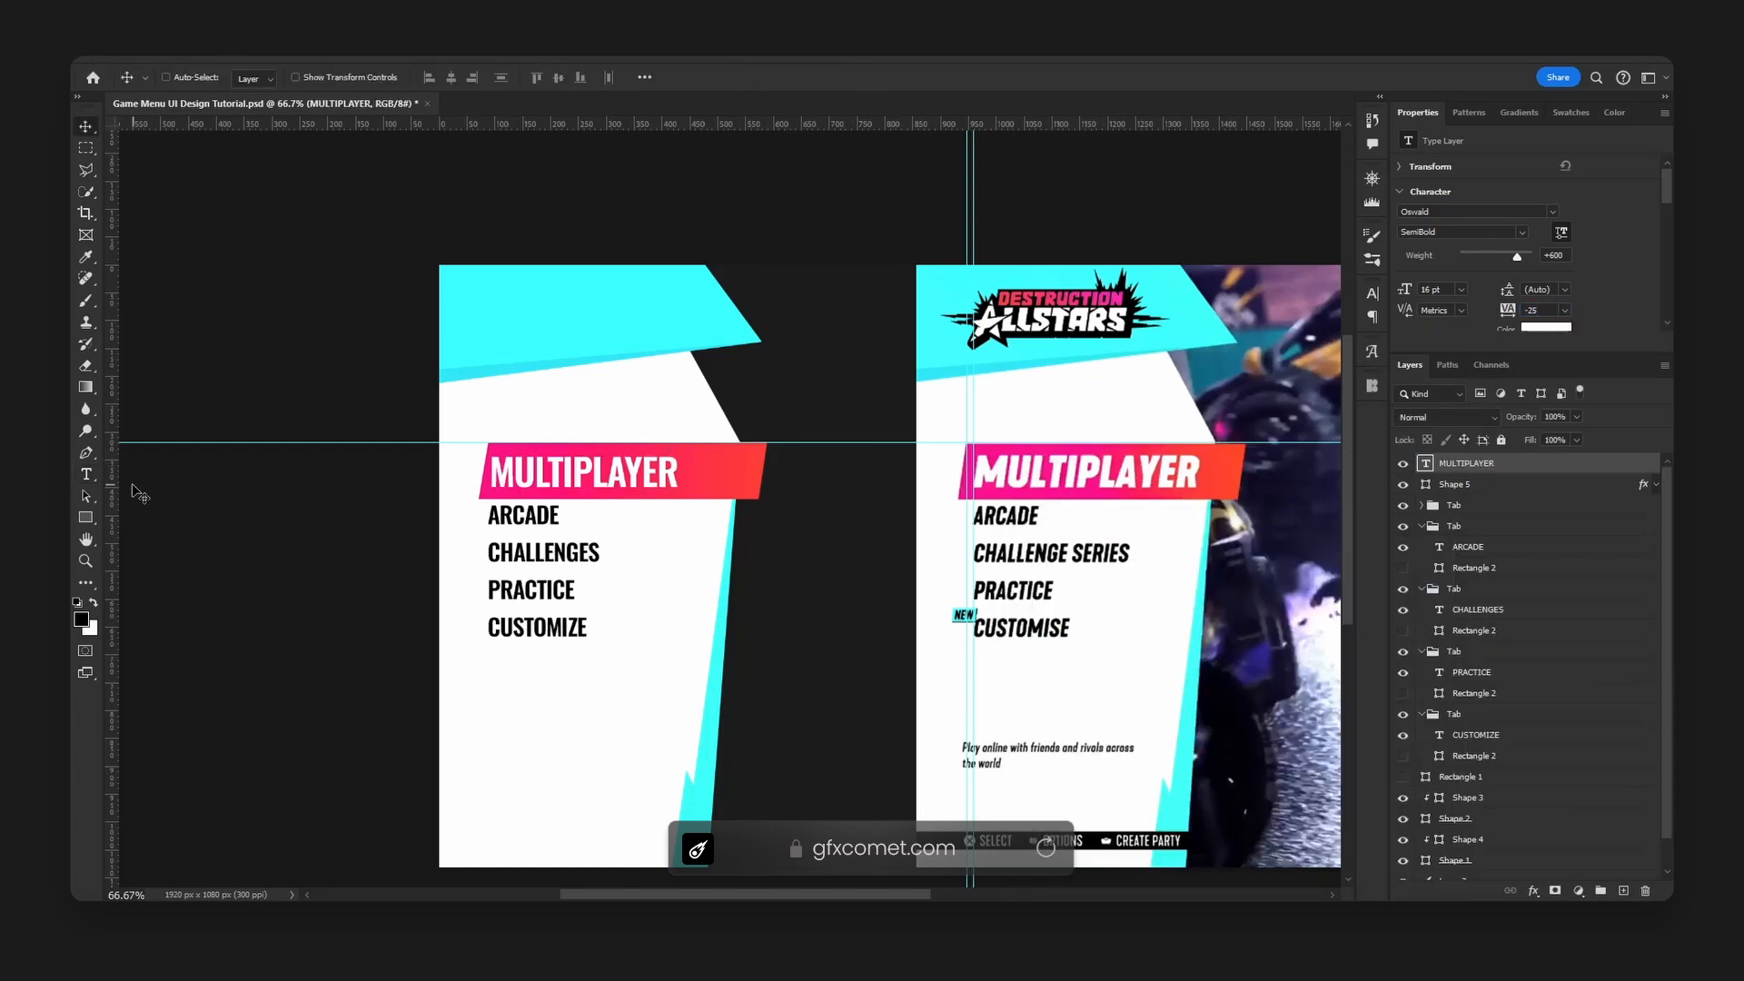
Add a vertical guide along the left edge of the menu labels and nudge the MULTIPLAYER text left to align with it.
drag(114, 494, 489, 485)
key(Left)
key(Left)
key(Left)
key(Left)
key(Left)
key(Left)
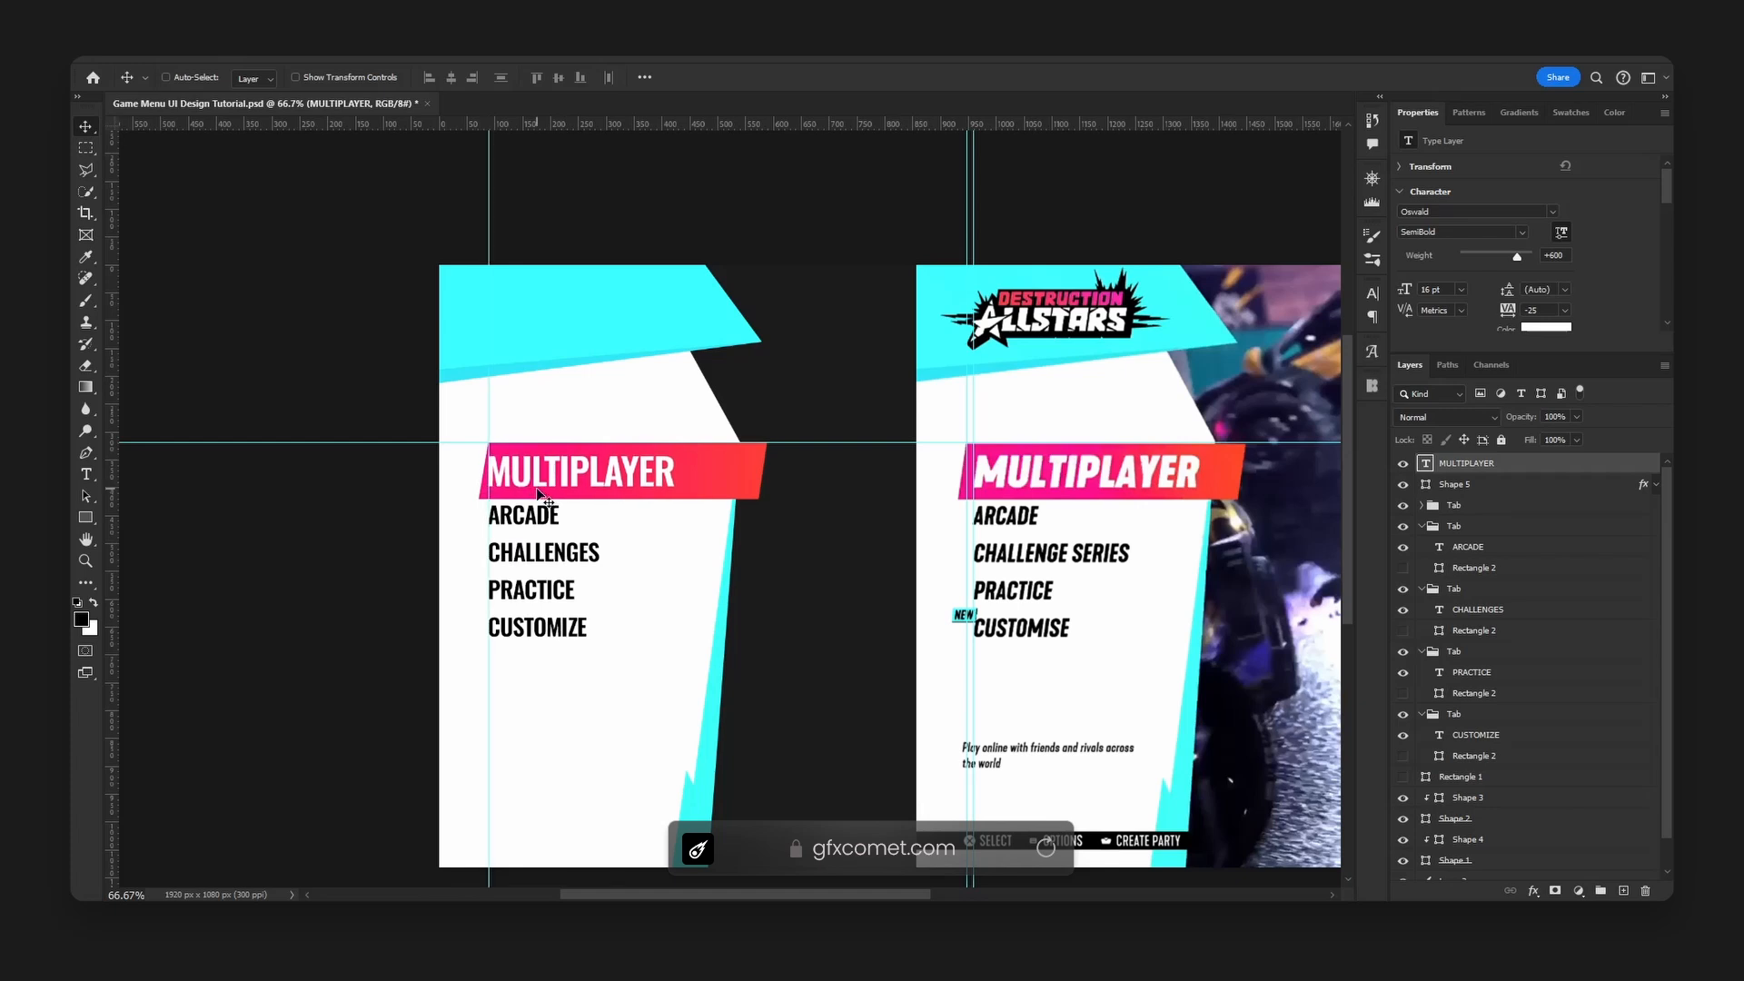
Shift the pink banner shape slightly left behind the MULTIPLAYER text and hide the guides.
ctrl+click(744, 478)
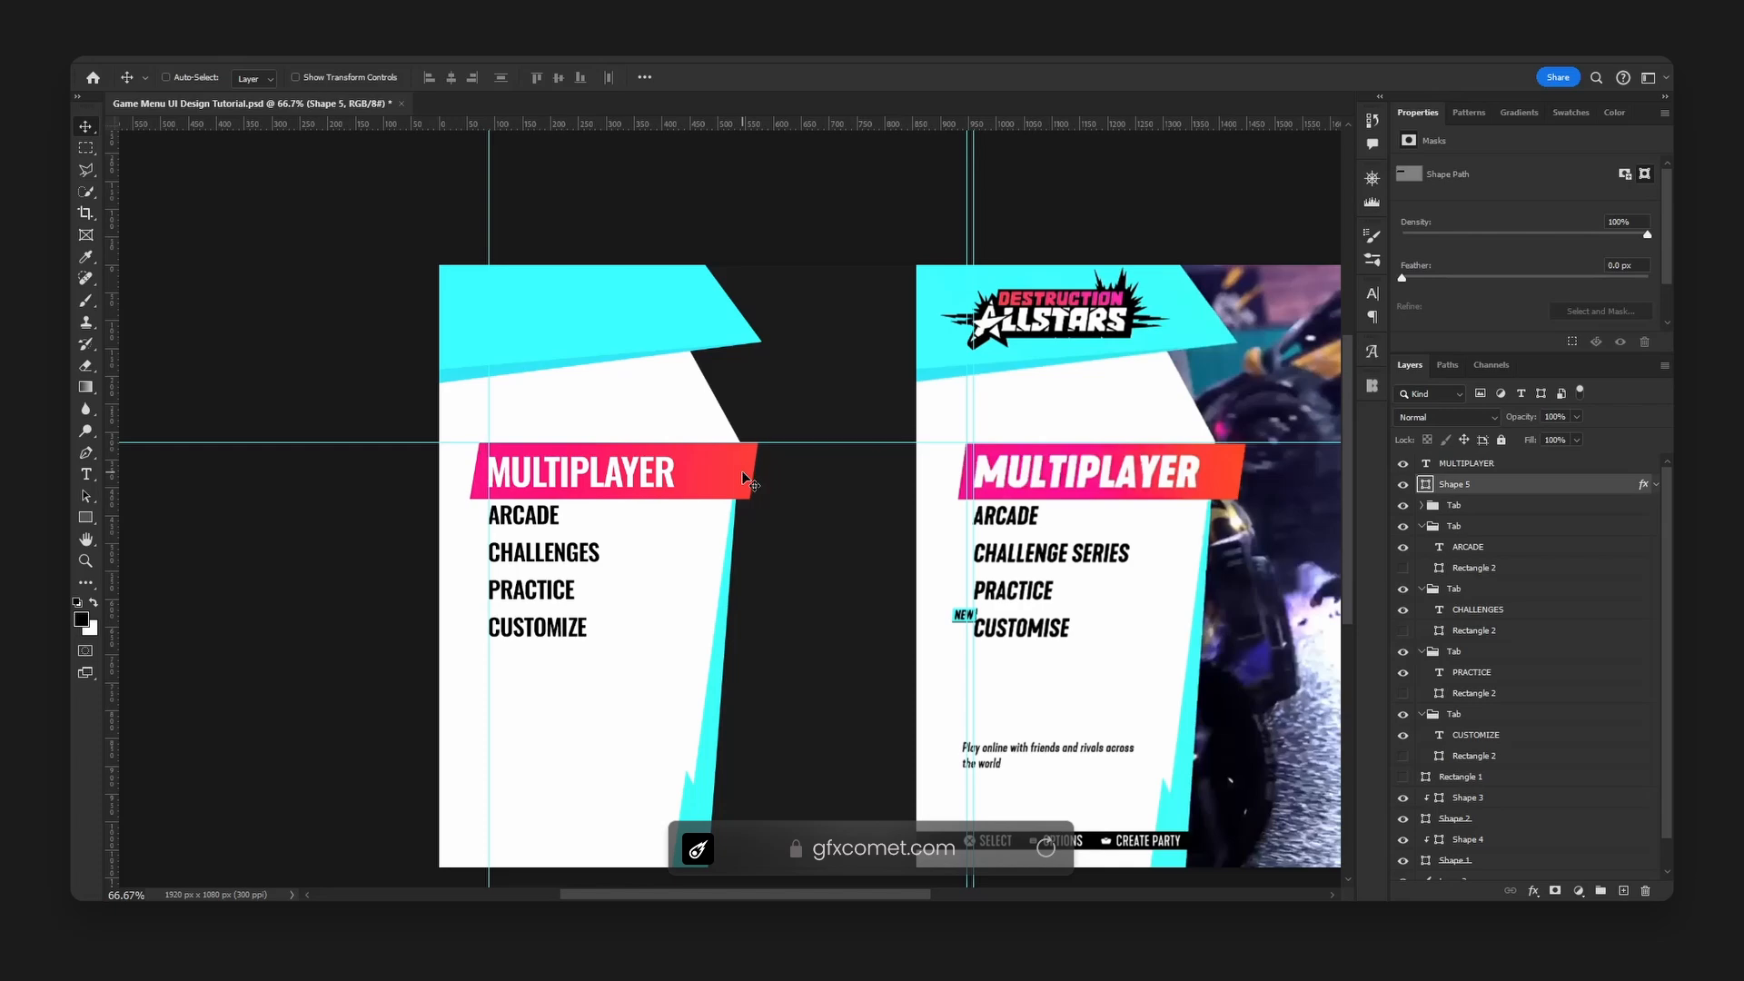
key(ctrl+semicolon)
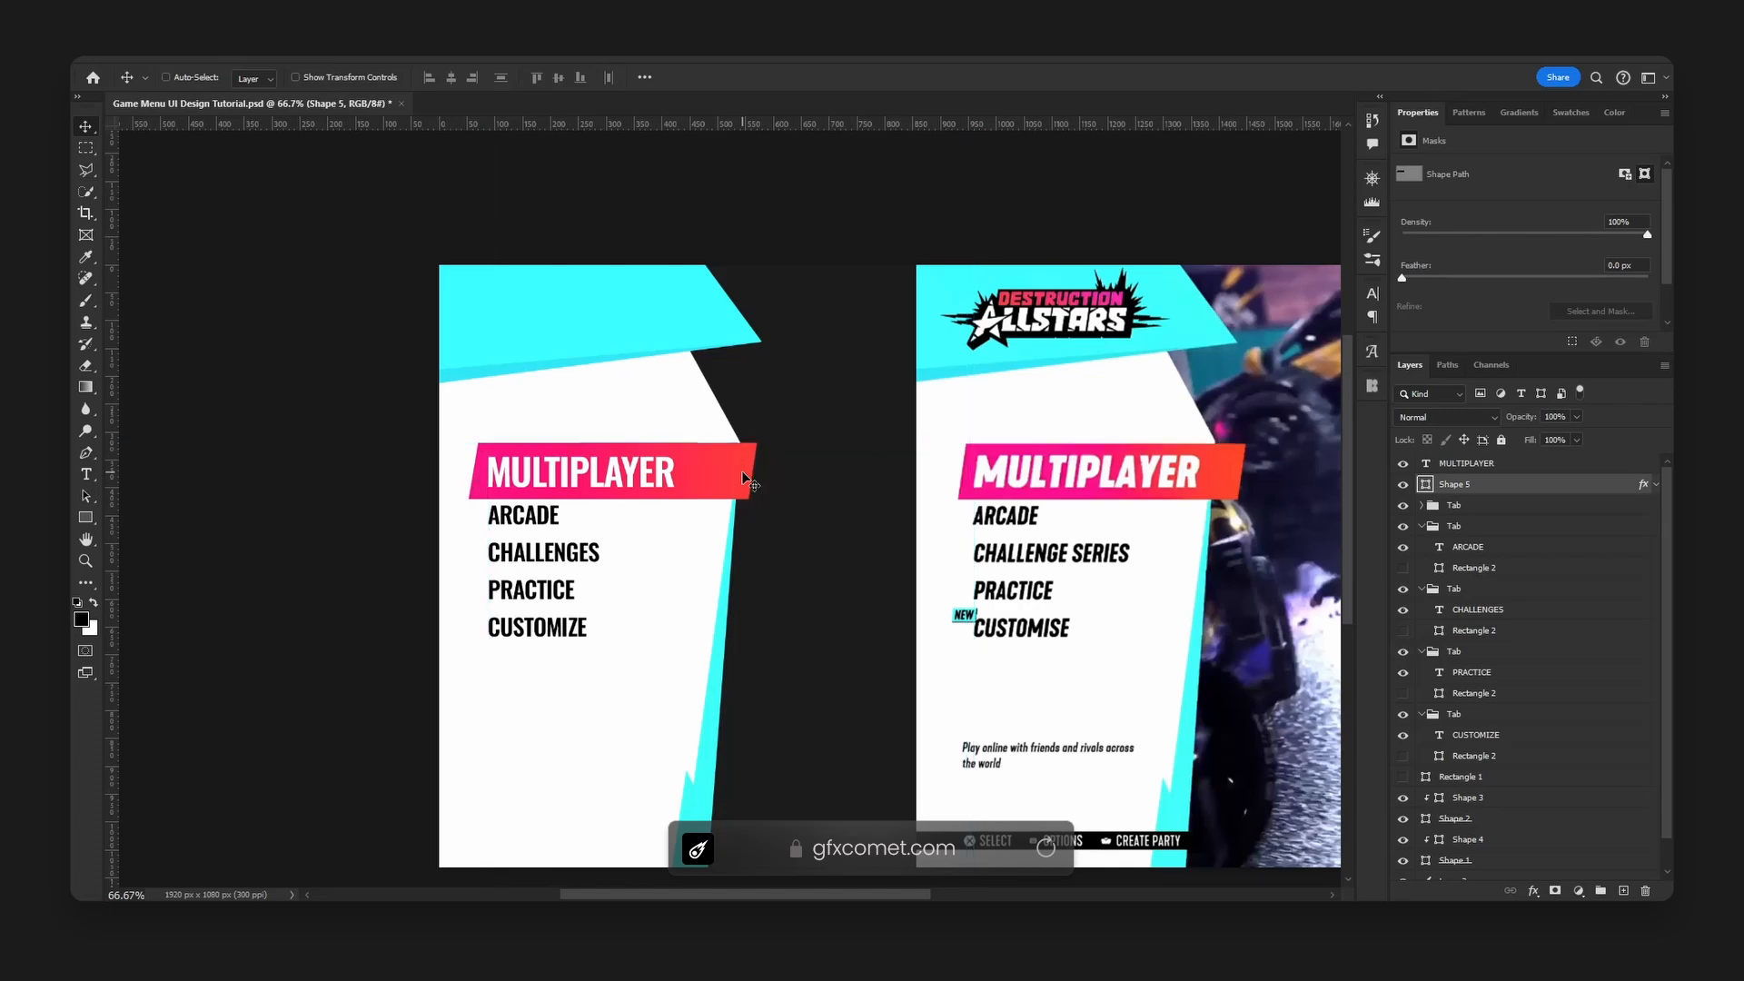
key(h)
drag(744, 494, 781, 408)
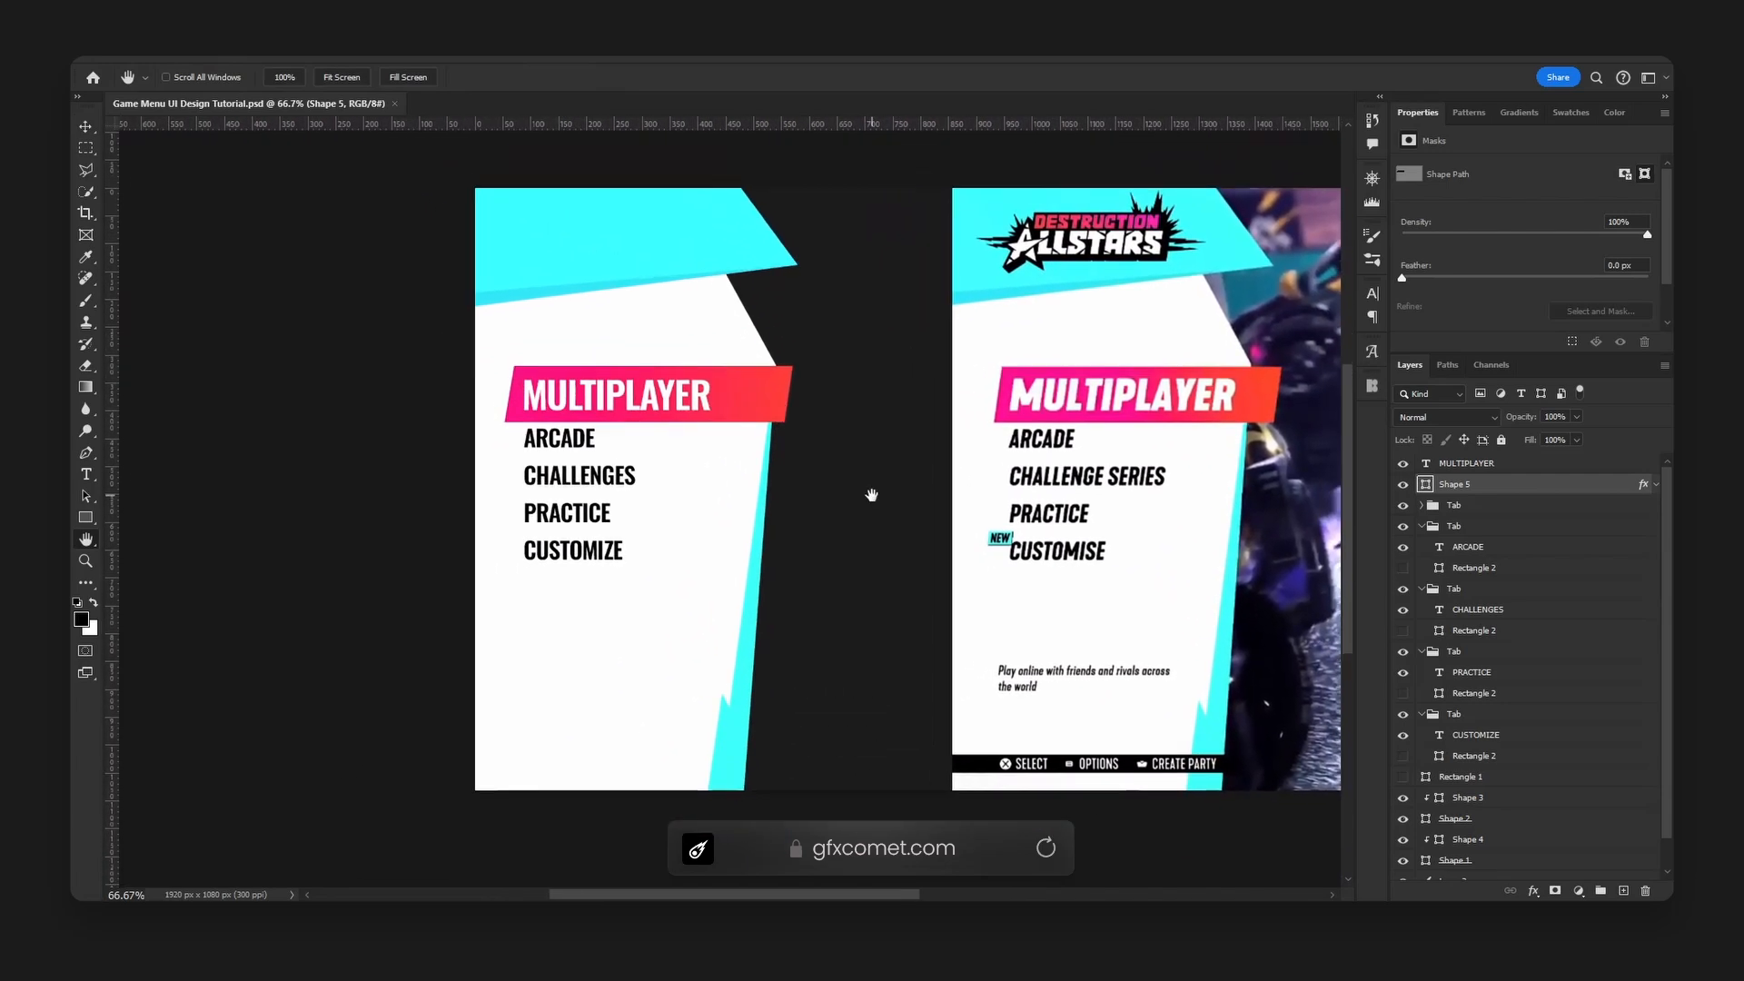
click(85, 257)
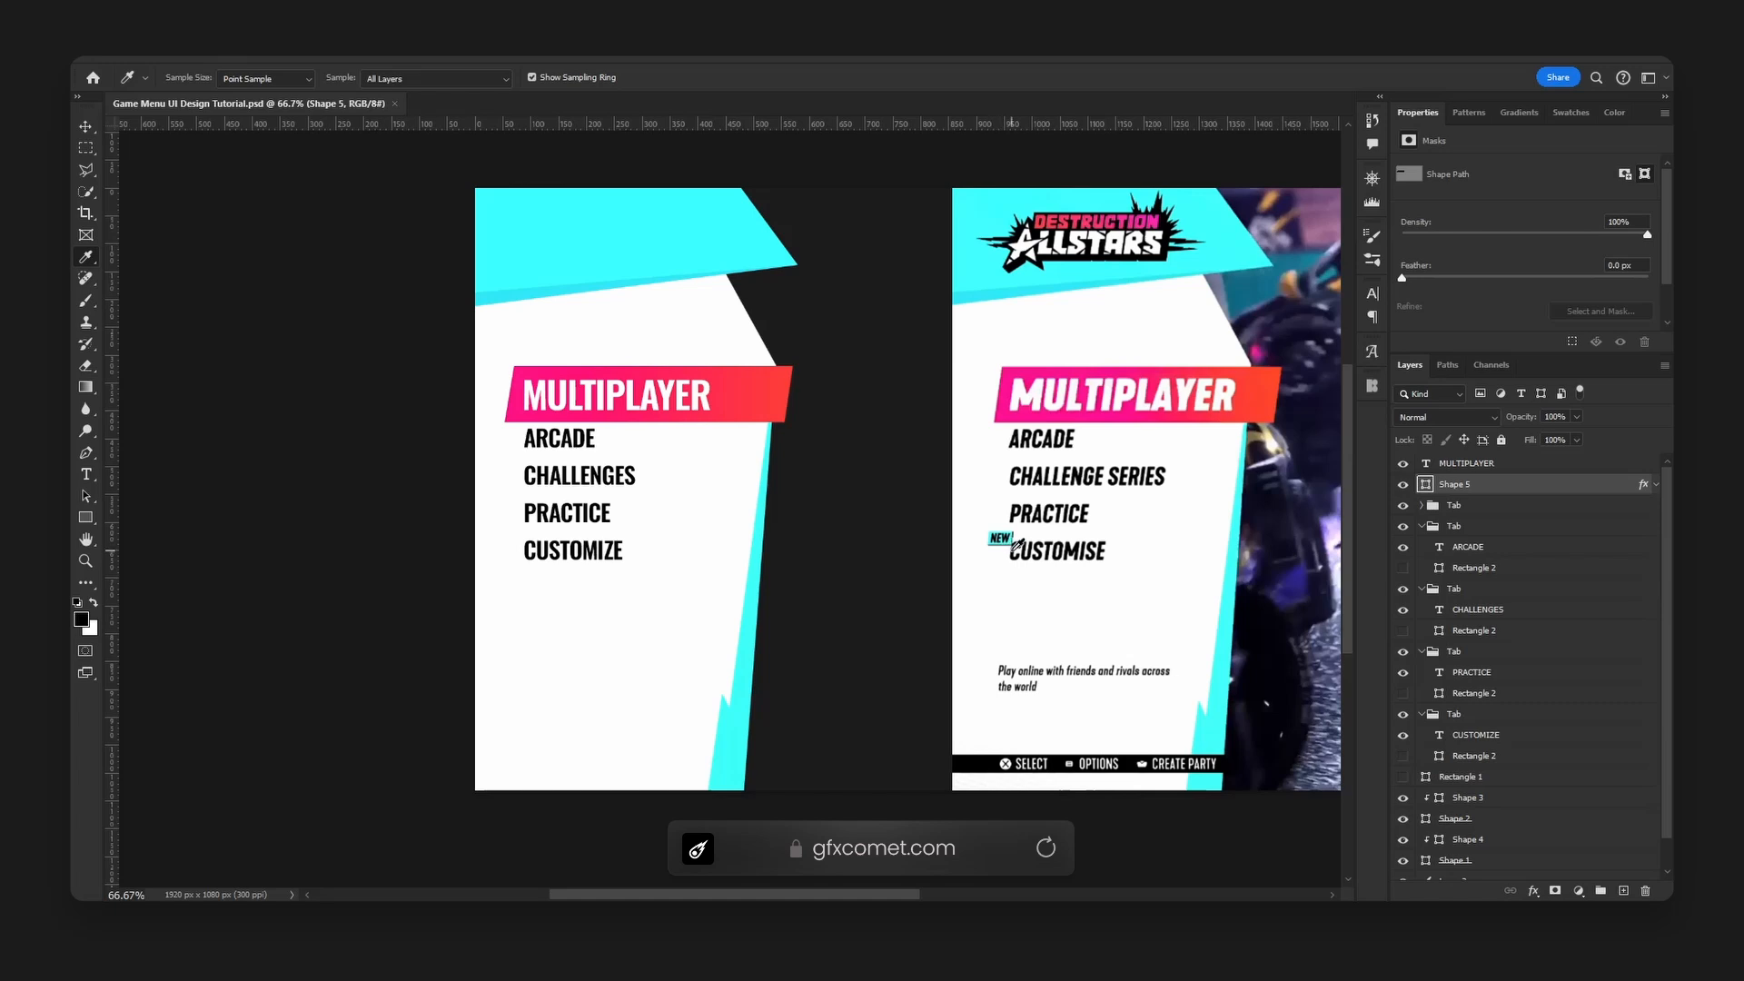
click(83, 622)
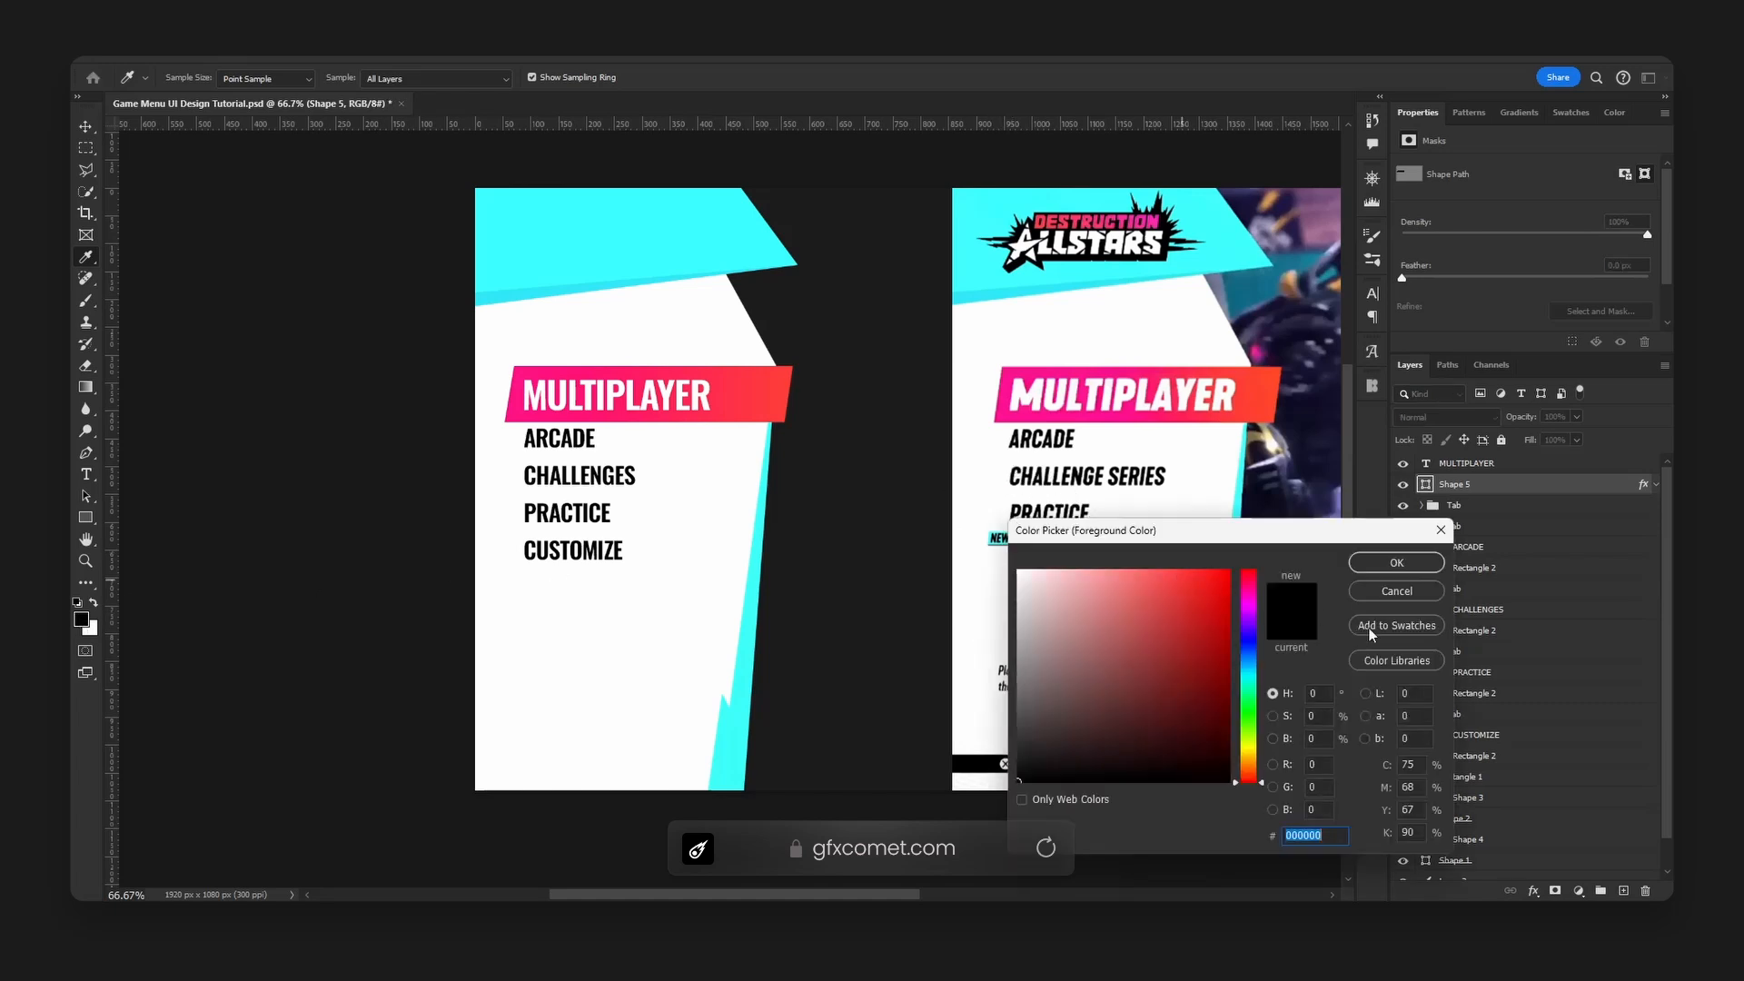
click(1386, 597)
Save the document, collapse the upper Tab groups and select the MULTIPLAYER layer.
key(v)
key(ctrl+s)
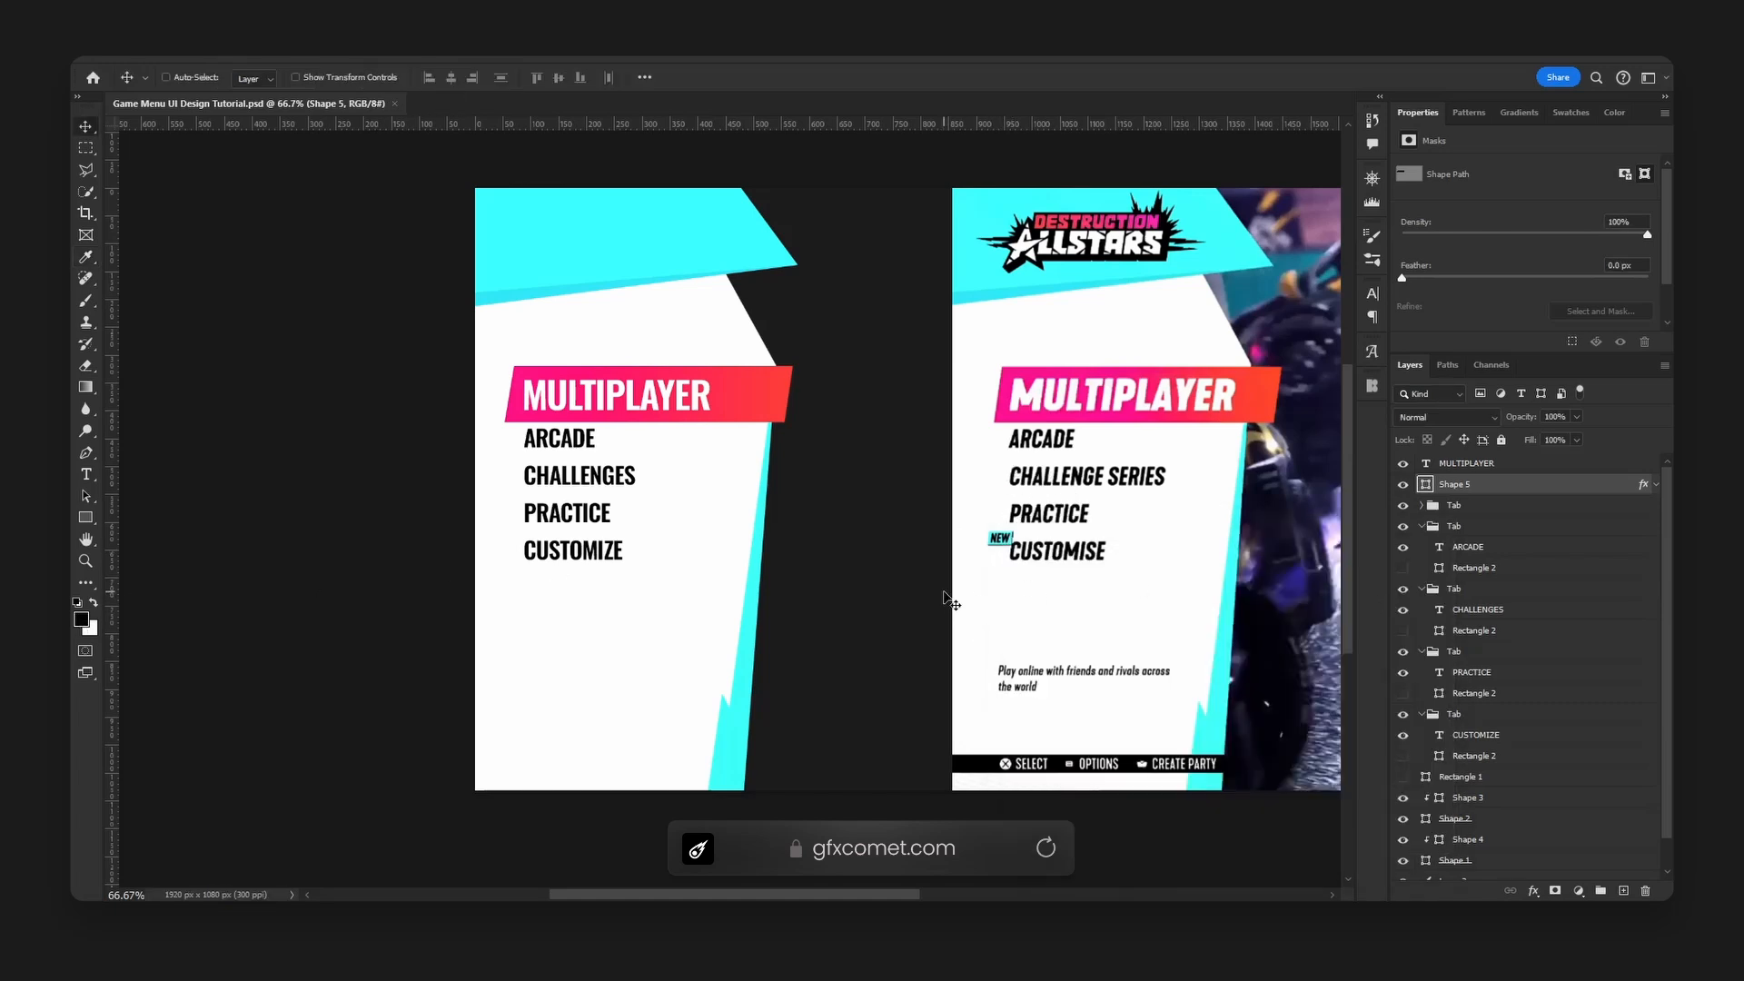
key(space)
mouse_move(1100, 568)
mouse_down()
mouse_move(922, 614)
mouse_move(1133, 575)
mouse_move(1072, 570)
mouse_up()
click(1435, 526)
click(1422, 526)
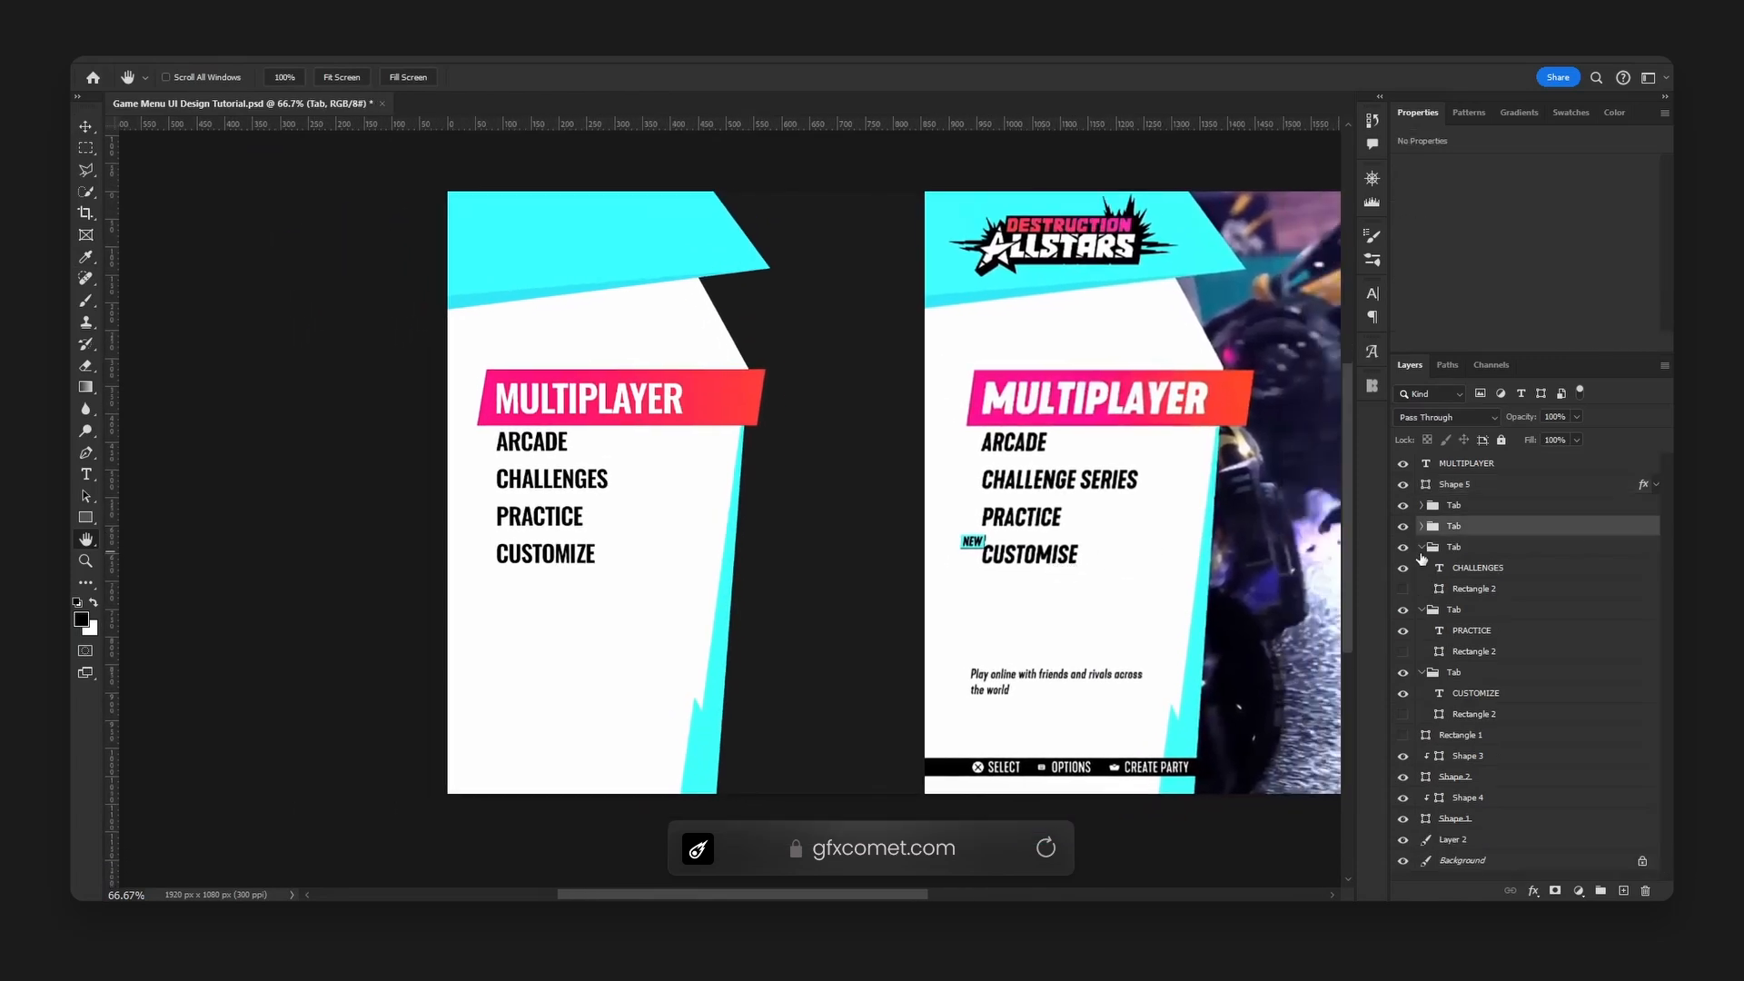
click(1422, 547)
click(1421, 568)
click(1472, 465)
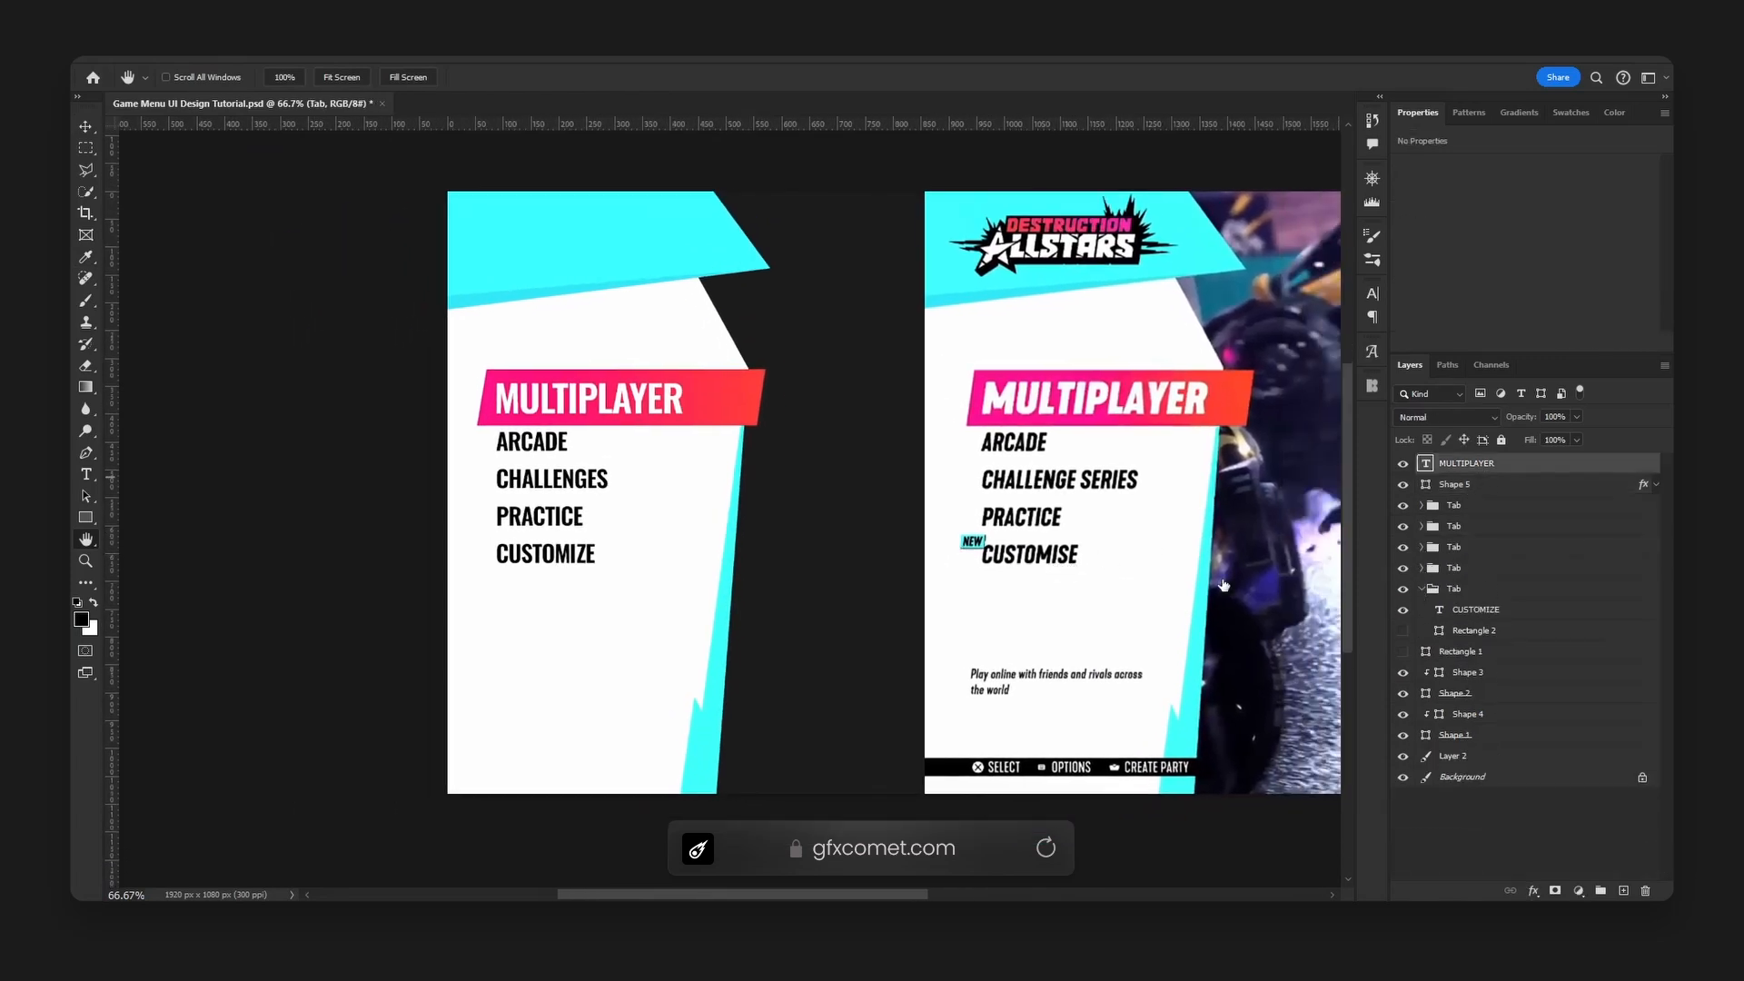
Add a new layer above the MULTIPLAYER text for tracing the reference menu's NEW tag.
click(1621, 891)
key(ctrl+plus)
key(ctrl+plus)
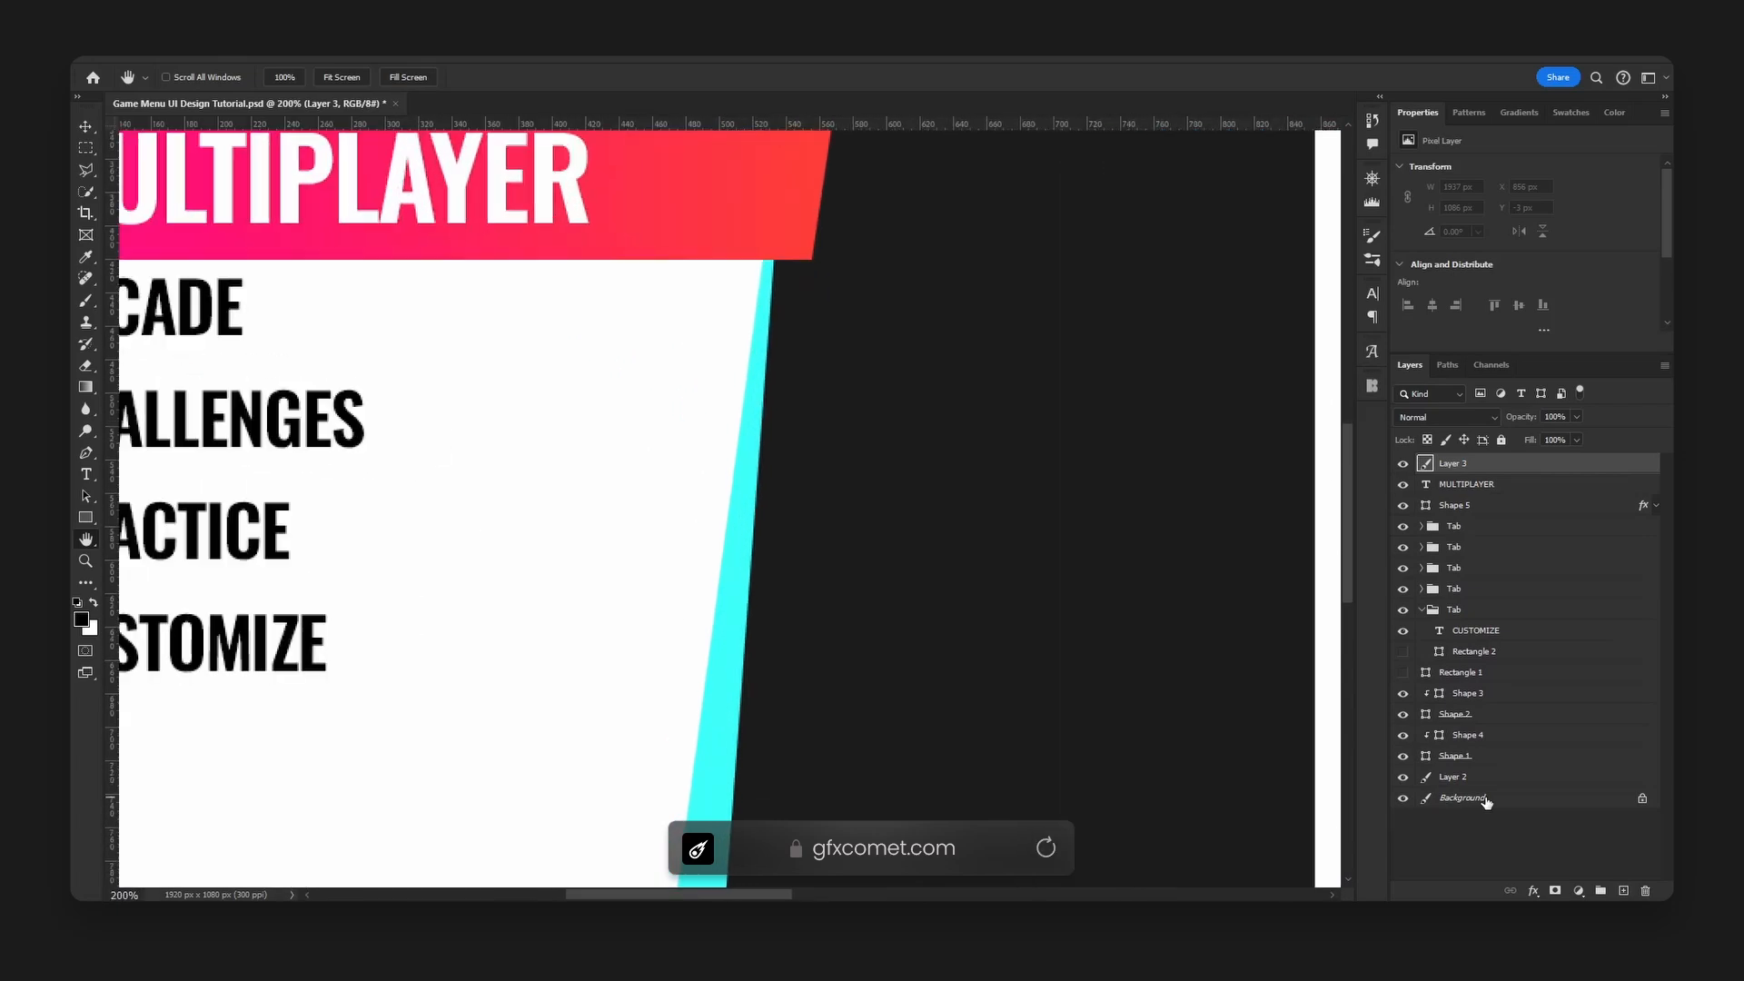
drag(1241, 611, 216, 589)
drag(985, 606, 1079, 608)
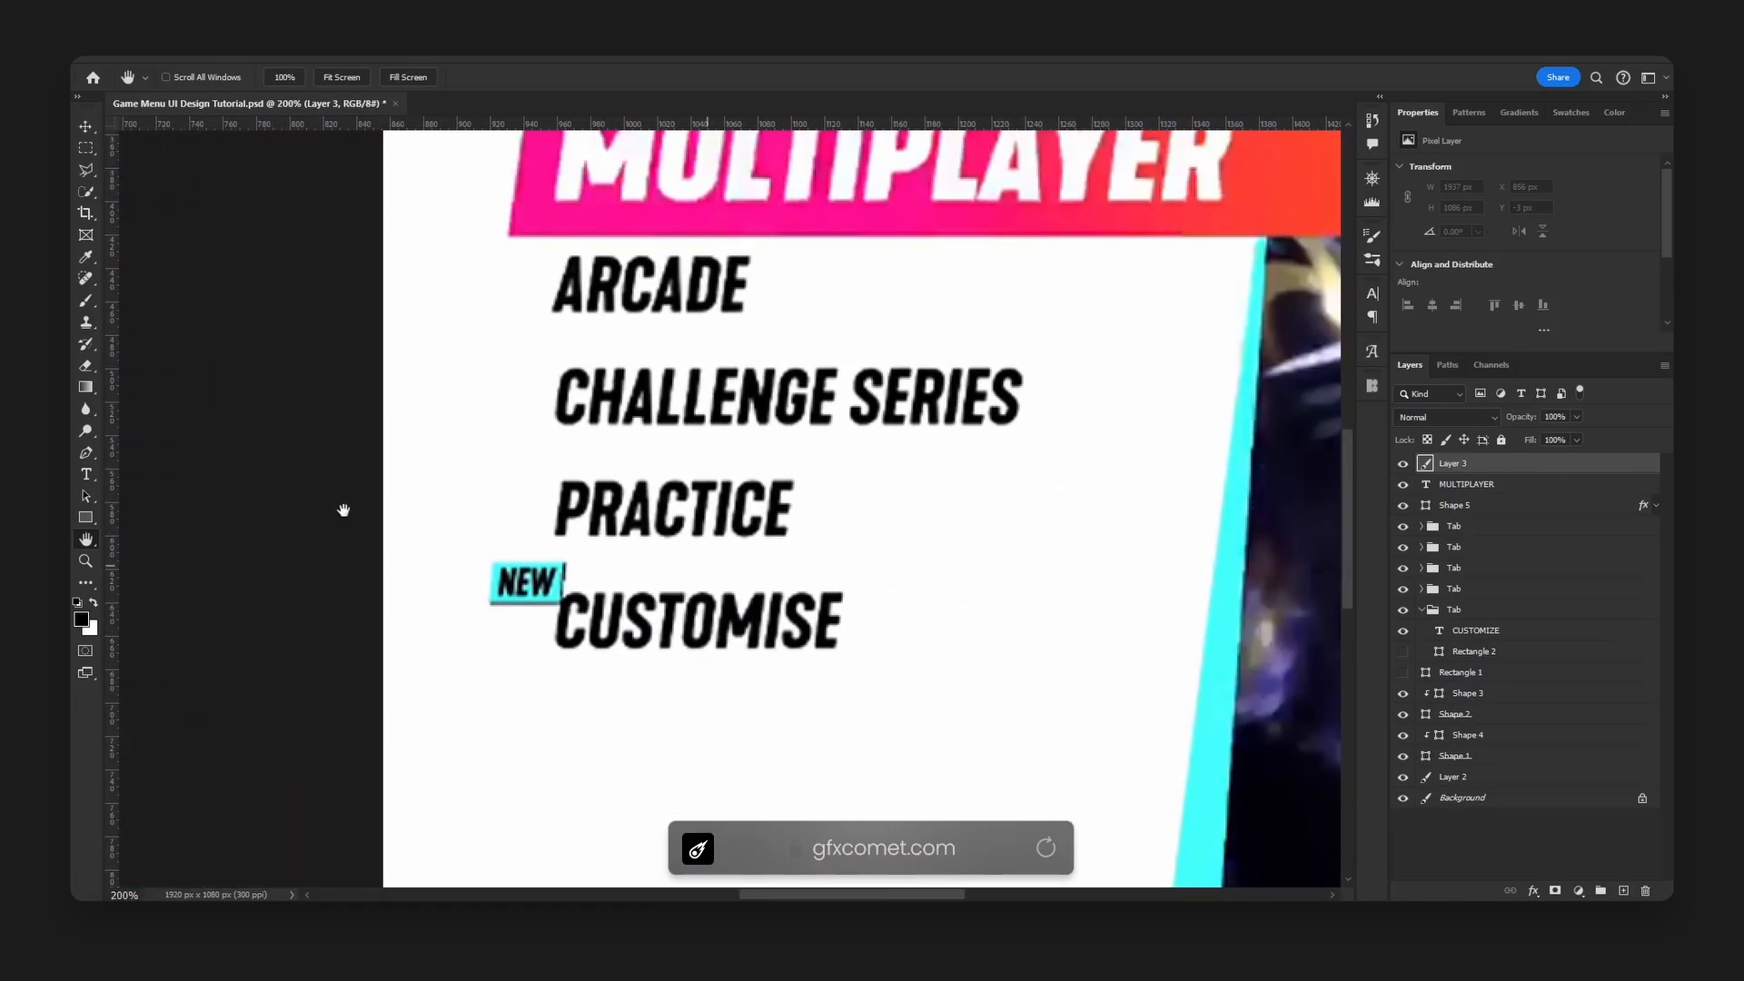
Trace the reference's NEW tag as a four-cornered Pen tool shape about 42 px wide and 25 px high.
click(86, 452)
click(490, 560)
click(488, 600)
click(560, 600)
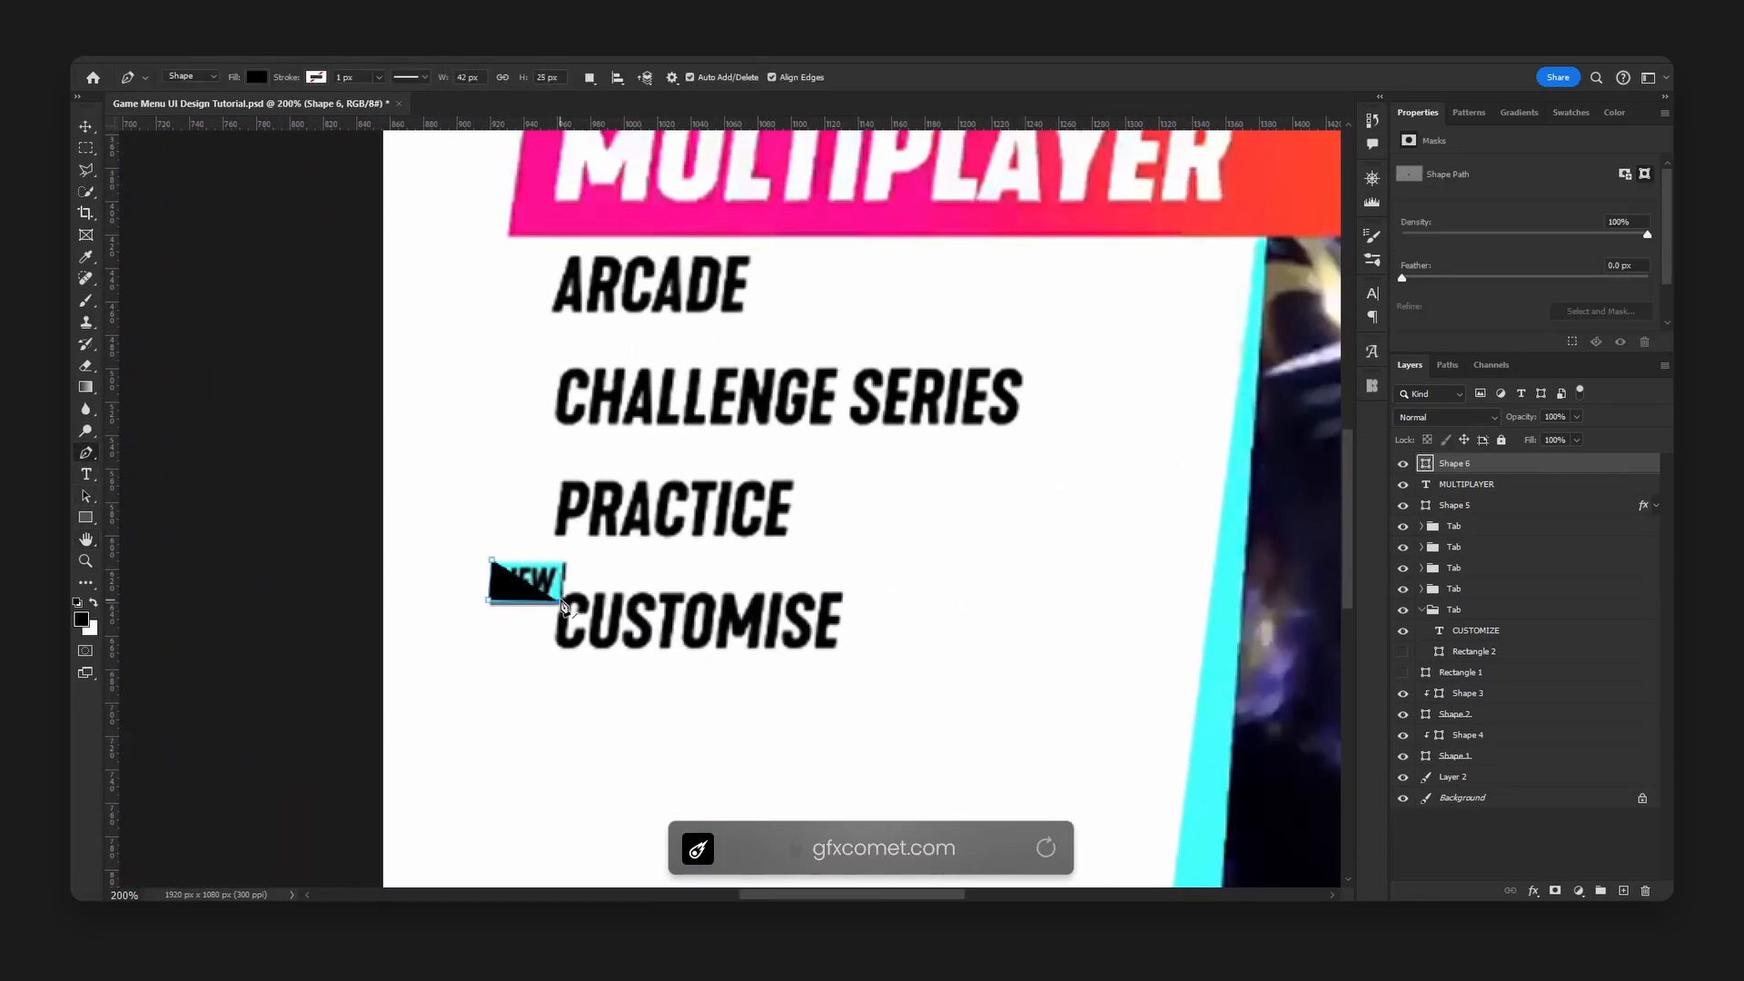
key(ctrl+z)
click(561, 600)
click(491, 560)
key(v)
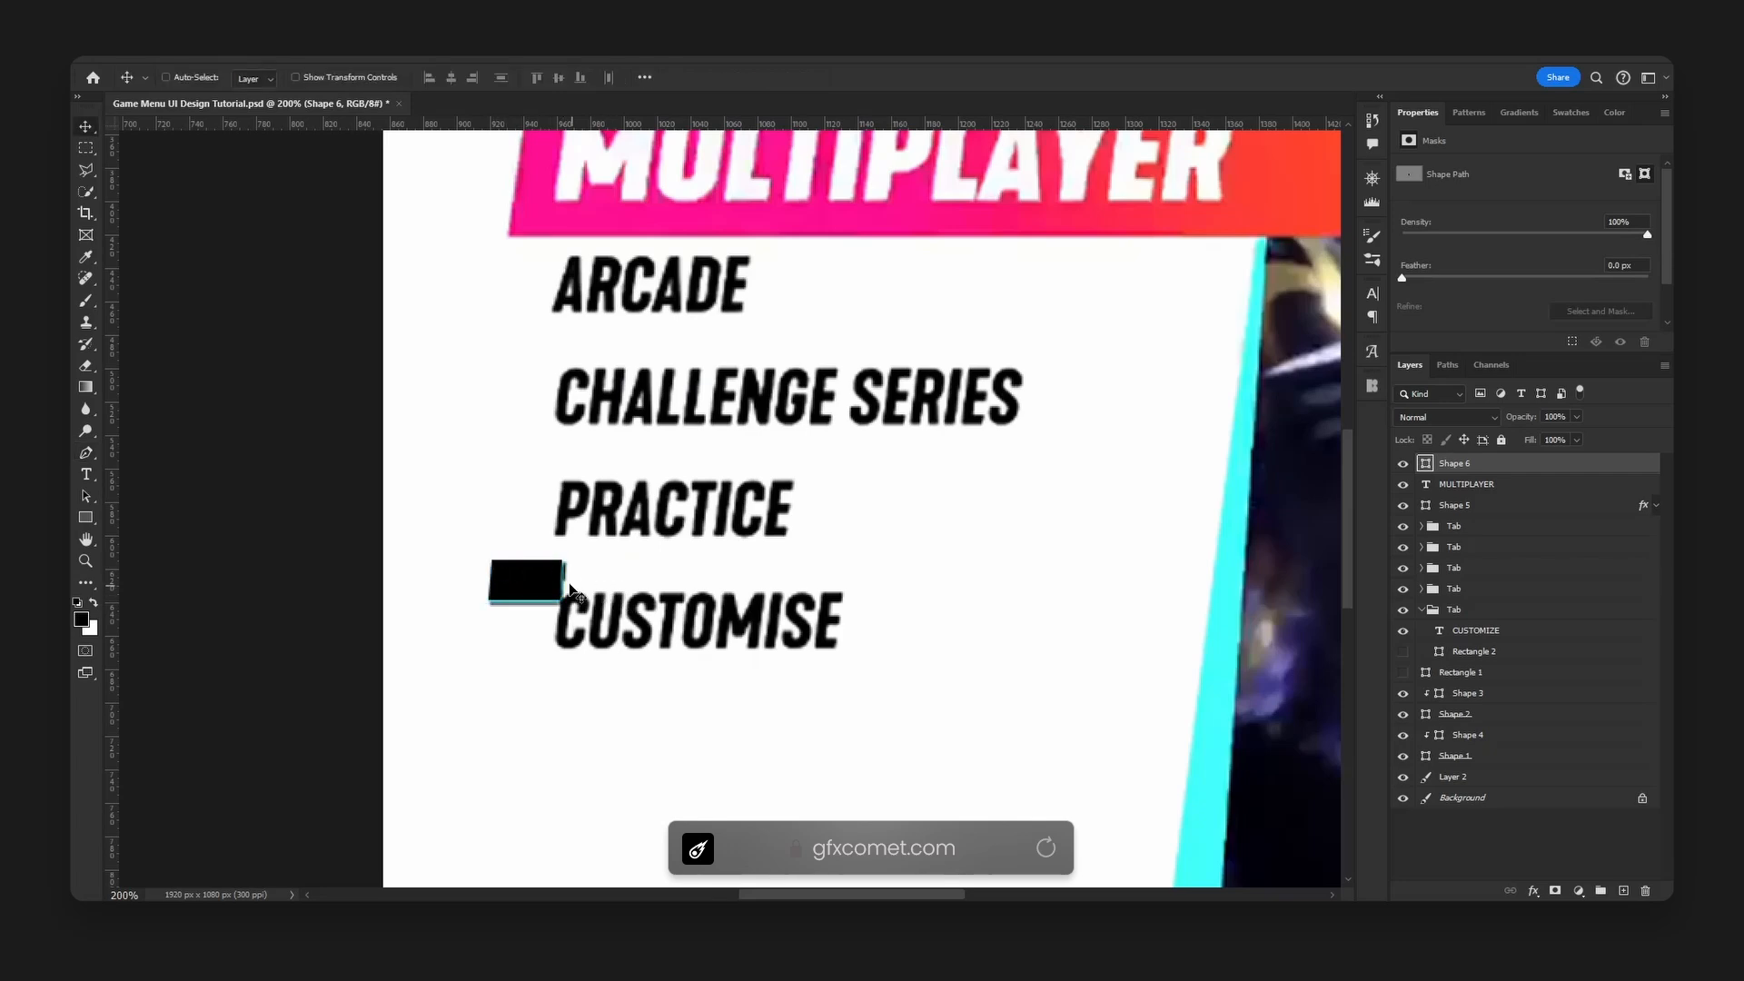
Move the traced tag shape left of the reference tag and recolor it with the cyan sampled from that tag.
drag(561, 574, 439, 572)
double_click(1427, 467)
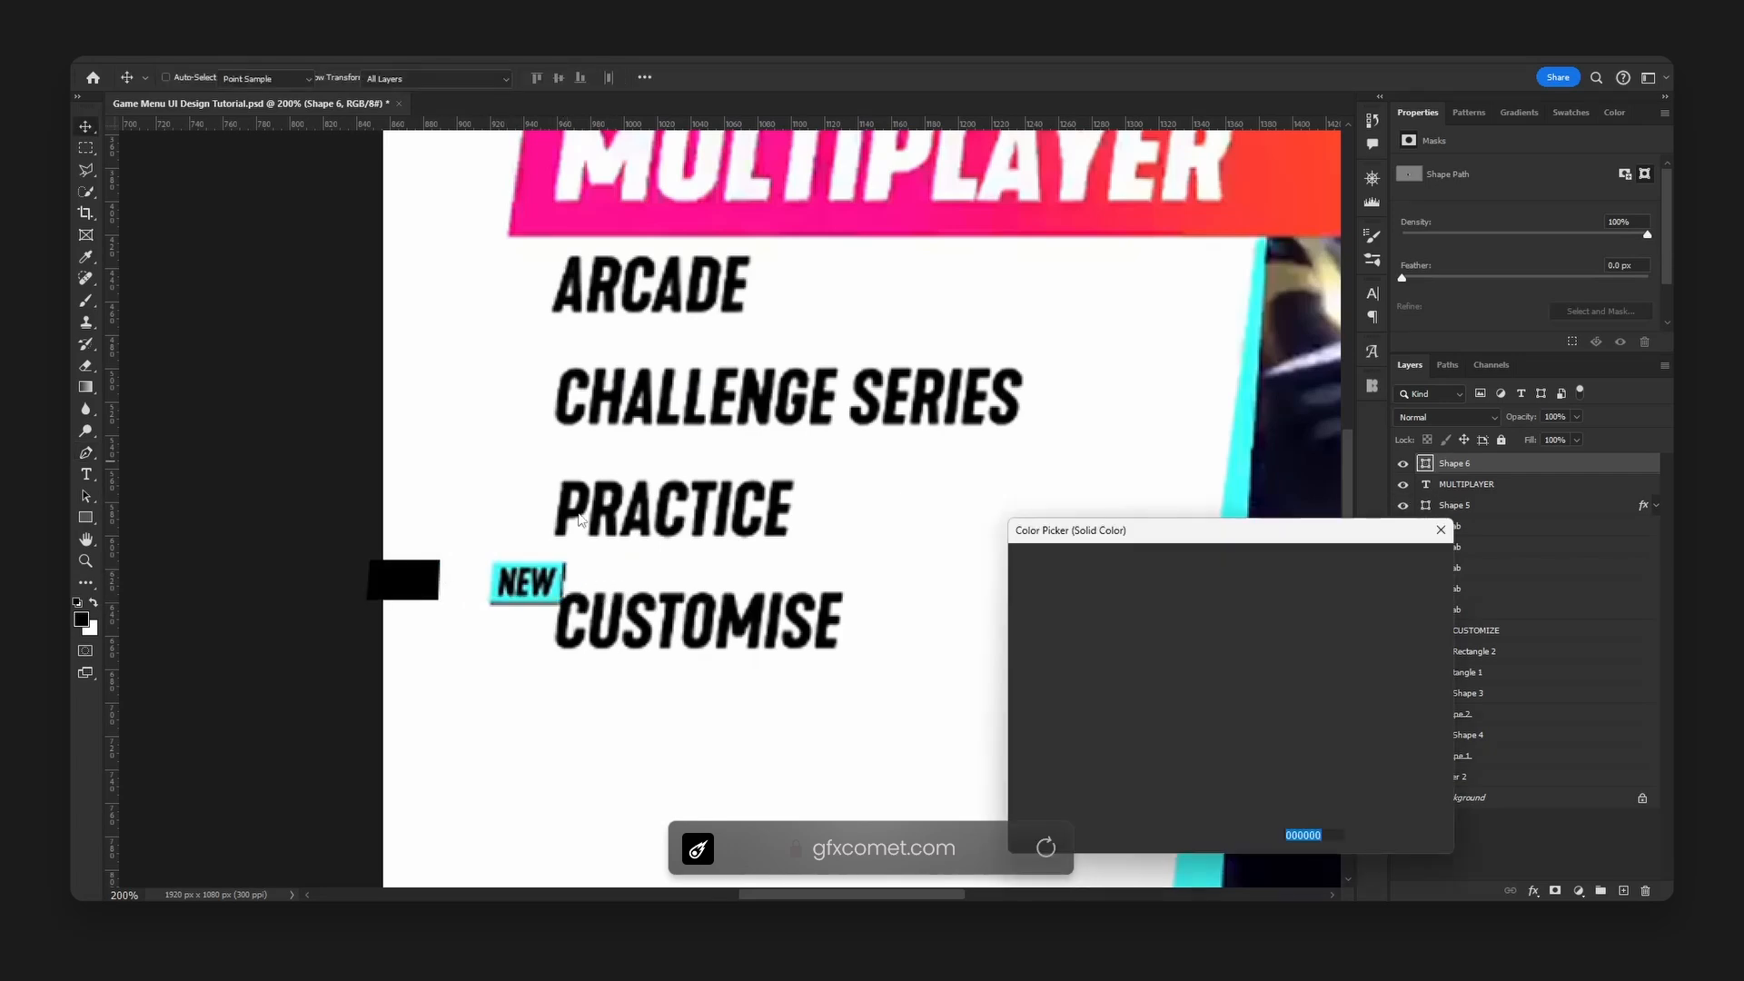
click(527, 557)
click(1397, 562)
Duplicate the cyan tag shape beneath the original and nudge the copy slightly right and down as a shadow.
alt+drag(1508, 466, 1511, 476)
key(Right)
key(Right)
key(Down)
key(Down)
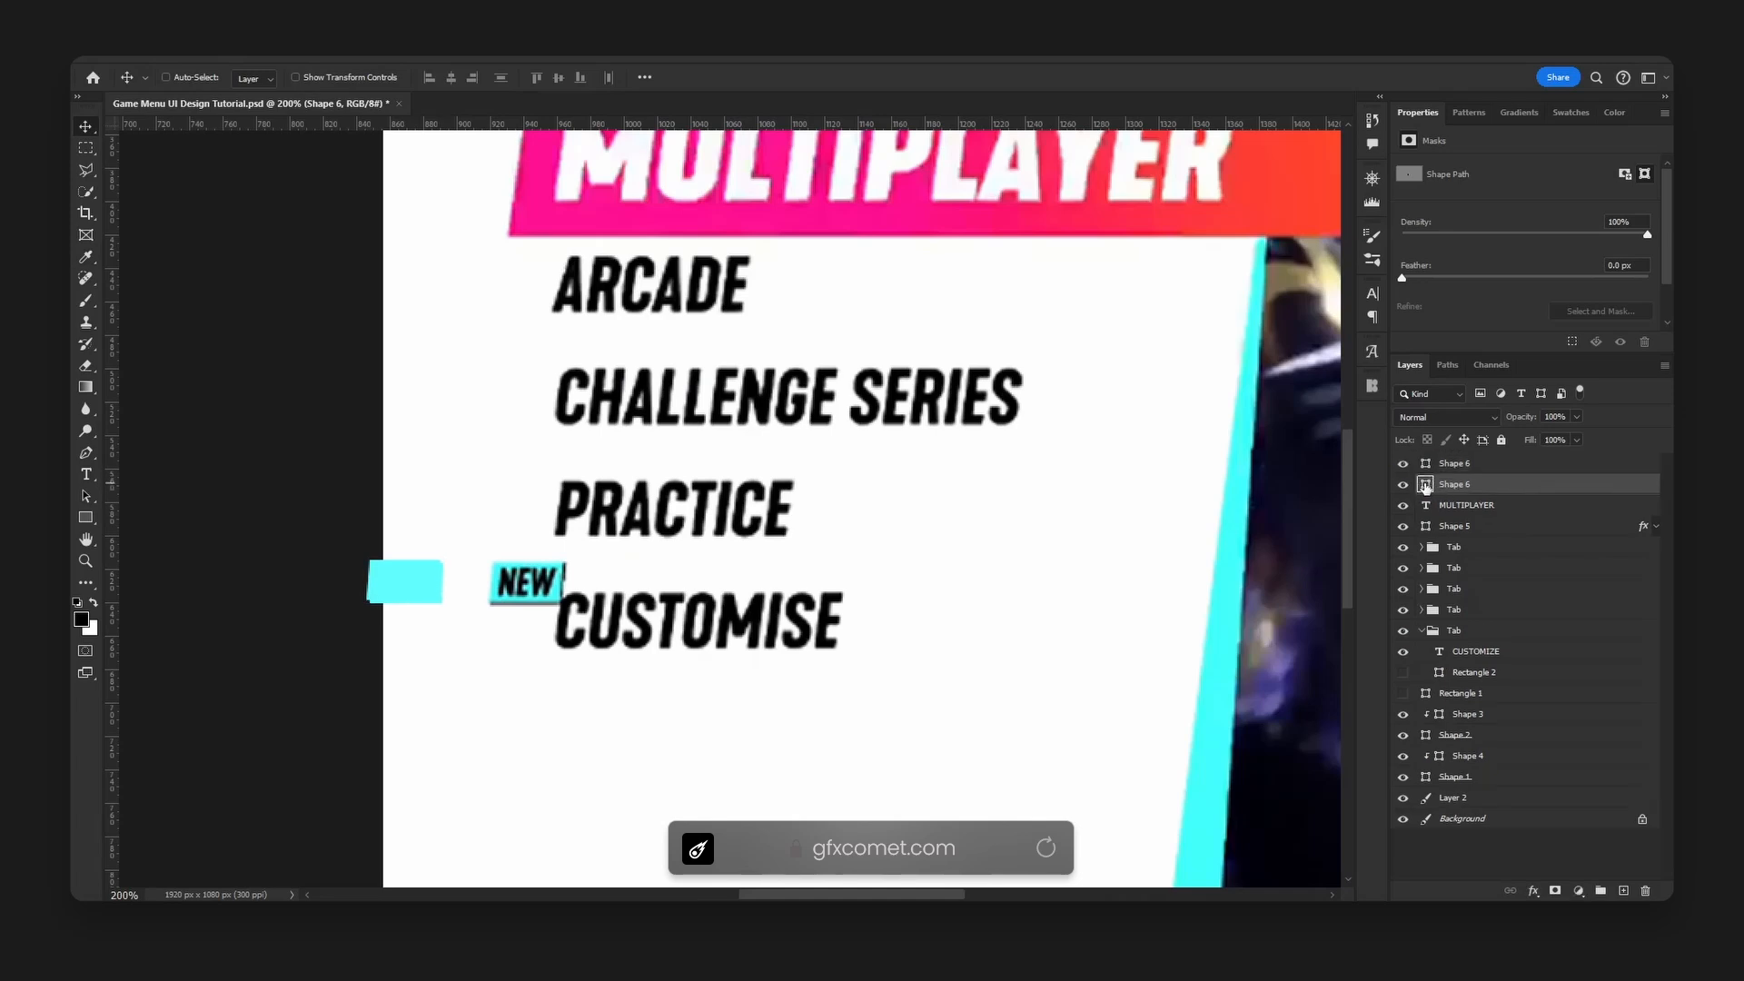
Recolor the lower tag shape to 141b1c, sampled from the reference tag's shadow.
double_click(1425, 486)
click(566, 567)
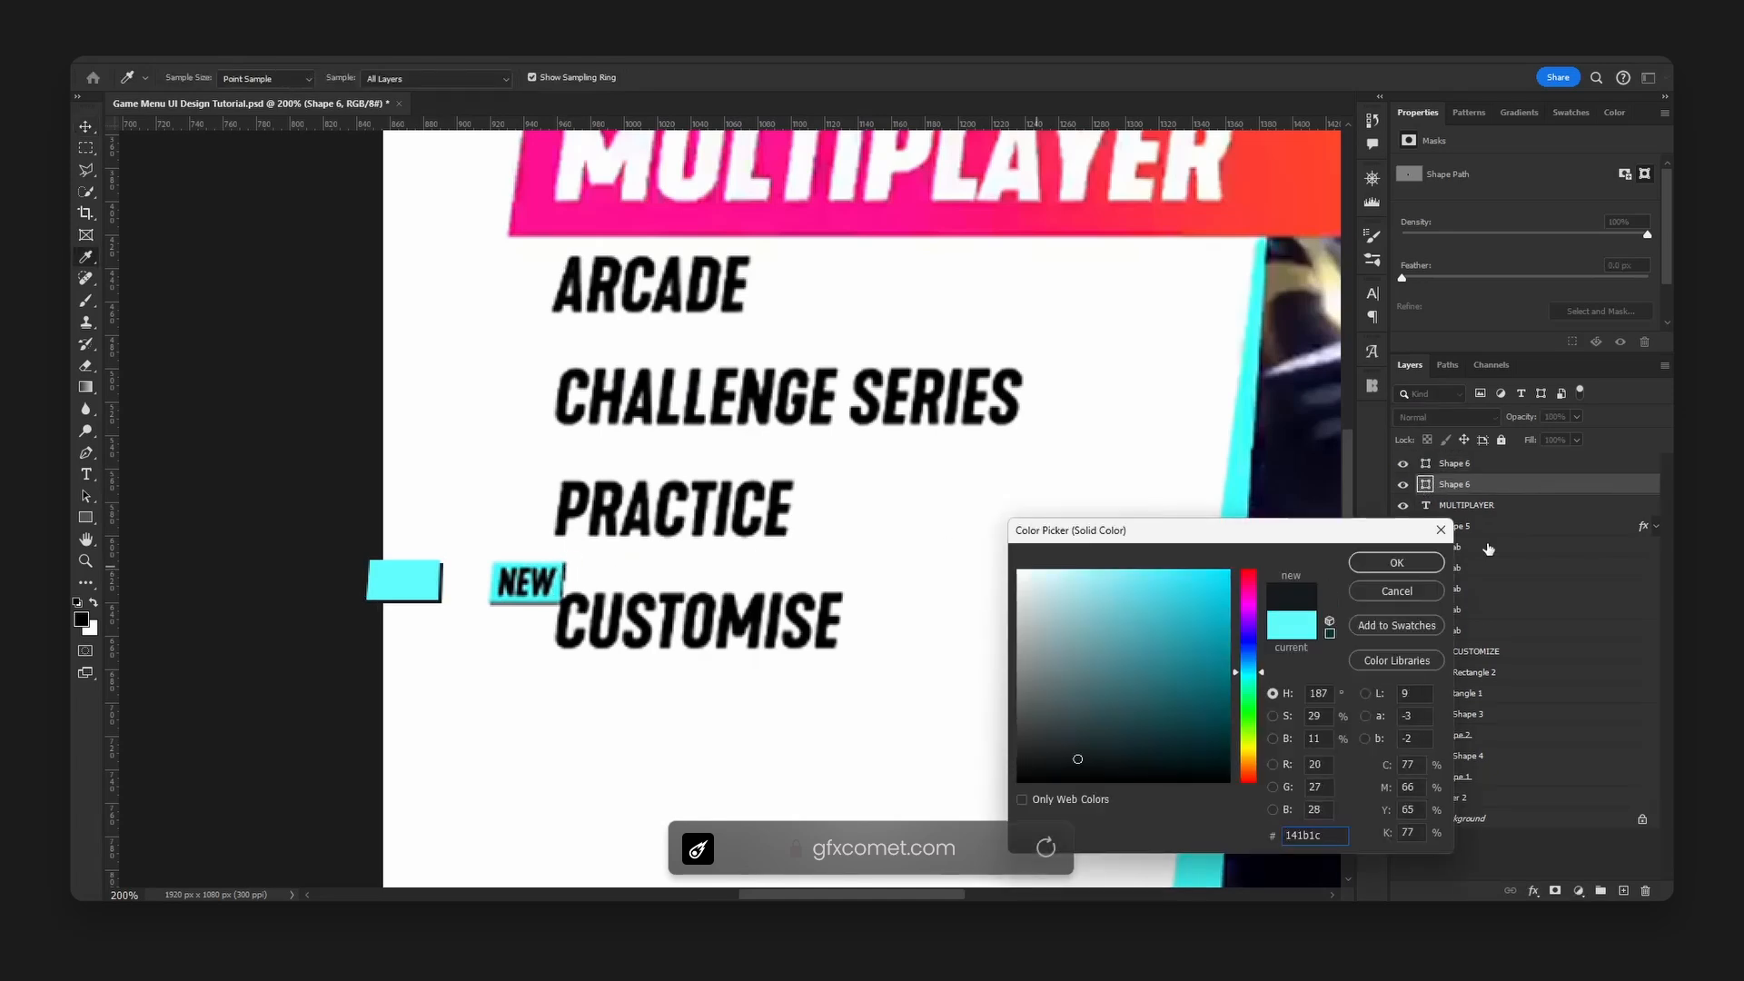
click(1422, 569)
key(ctrl+minus)
key(ctrl+minus)
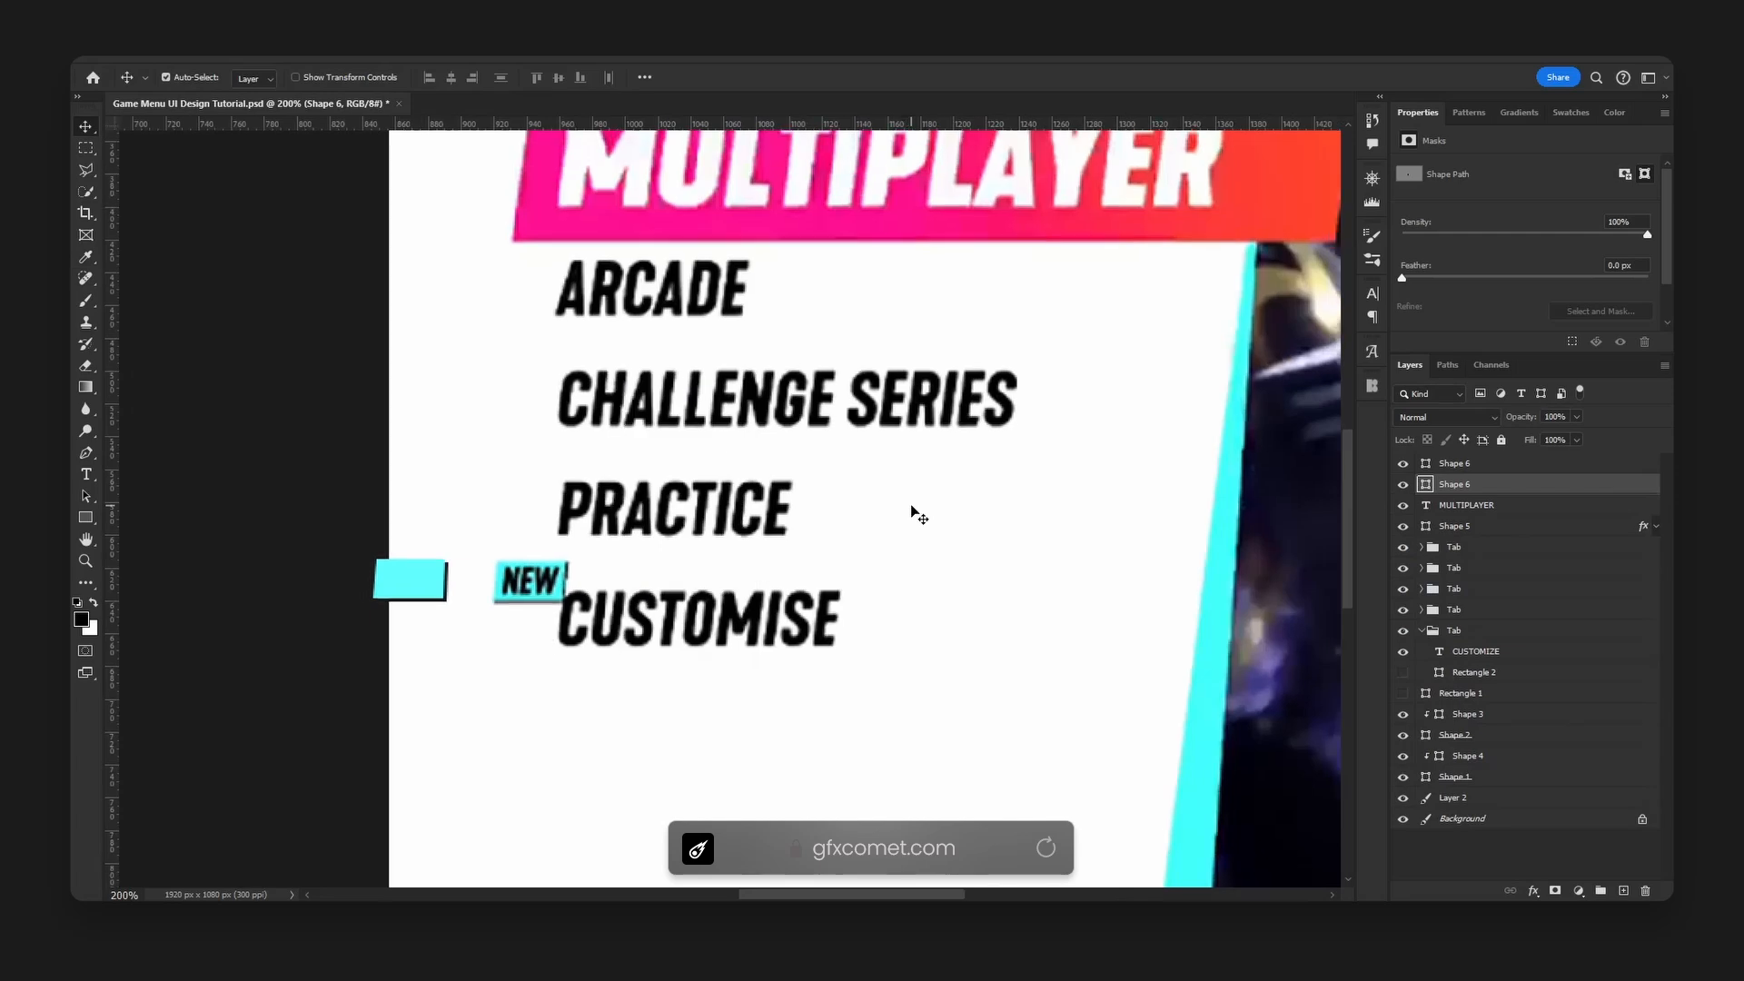
drag(742, 502, 1033, 491)
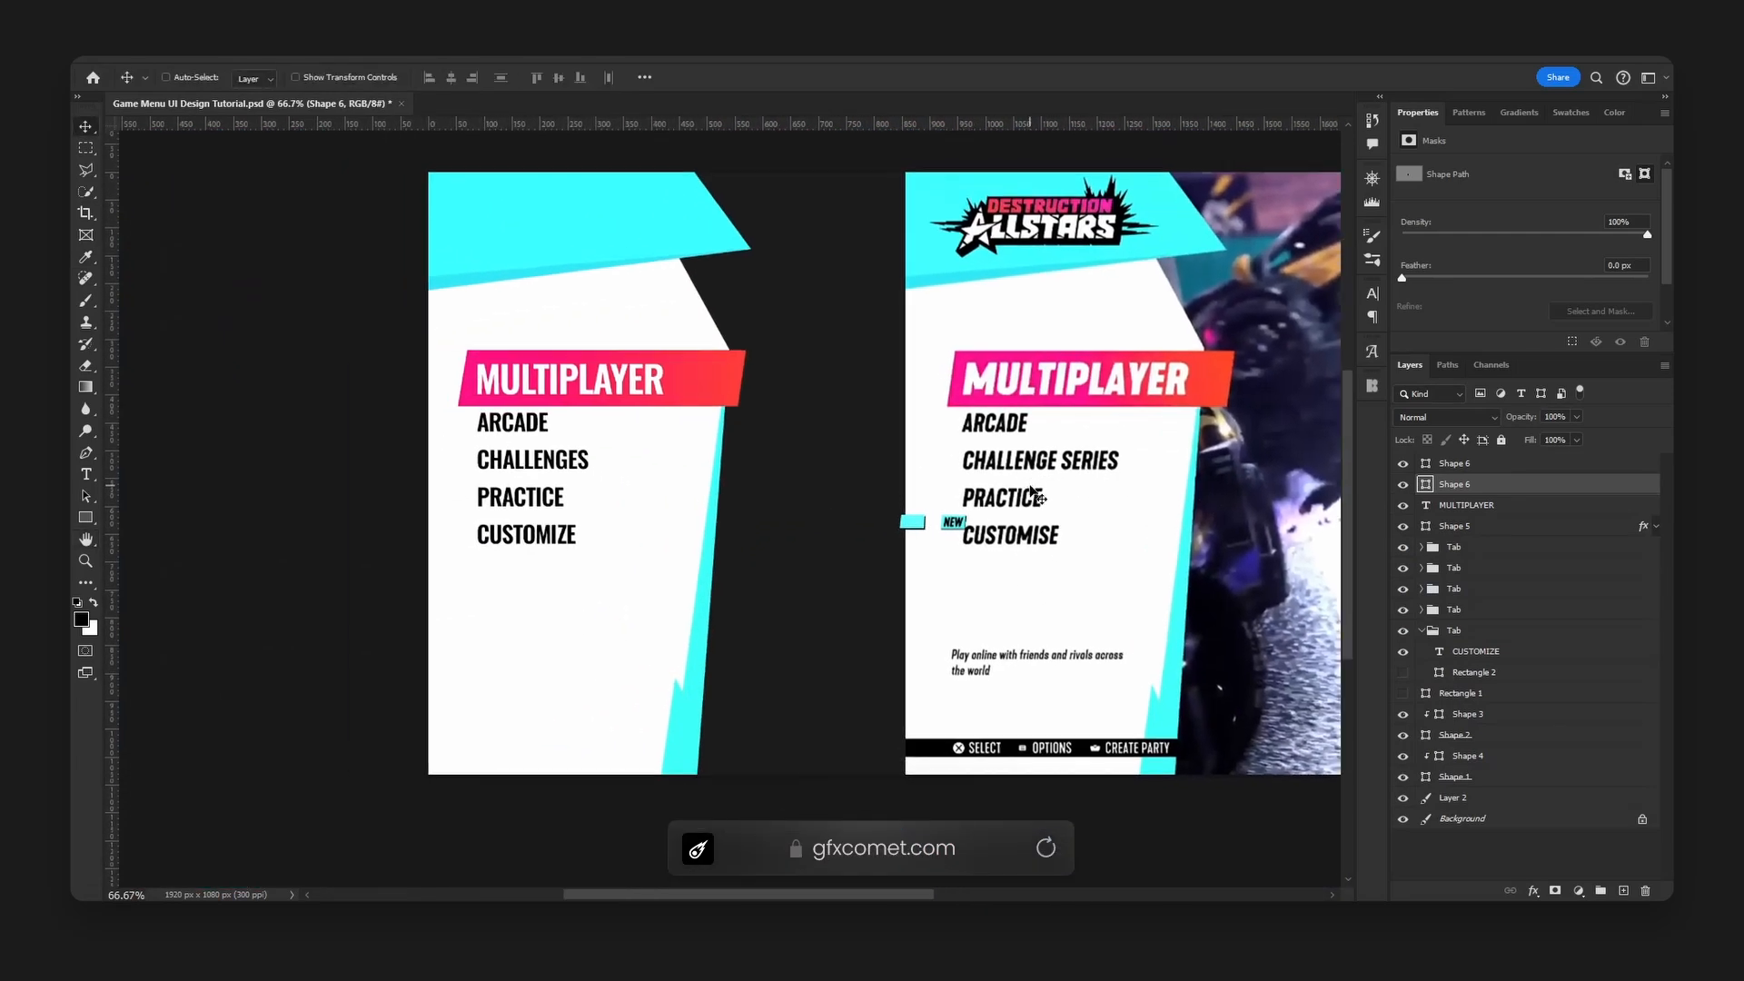
Group the two tag shapes as Tag and move the group to the upper-left corner of the CUSTOMIZE label.
shift+click(1512, 469)
key(ctrl+g)
double_click(1468, 466)
text(Tag)
key(Return)
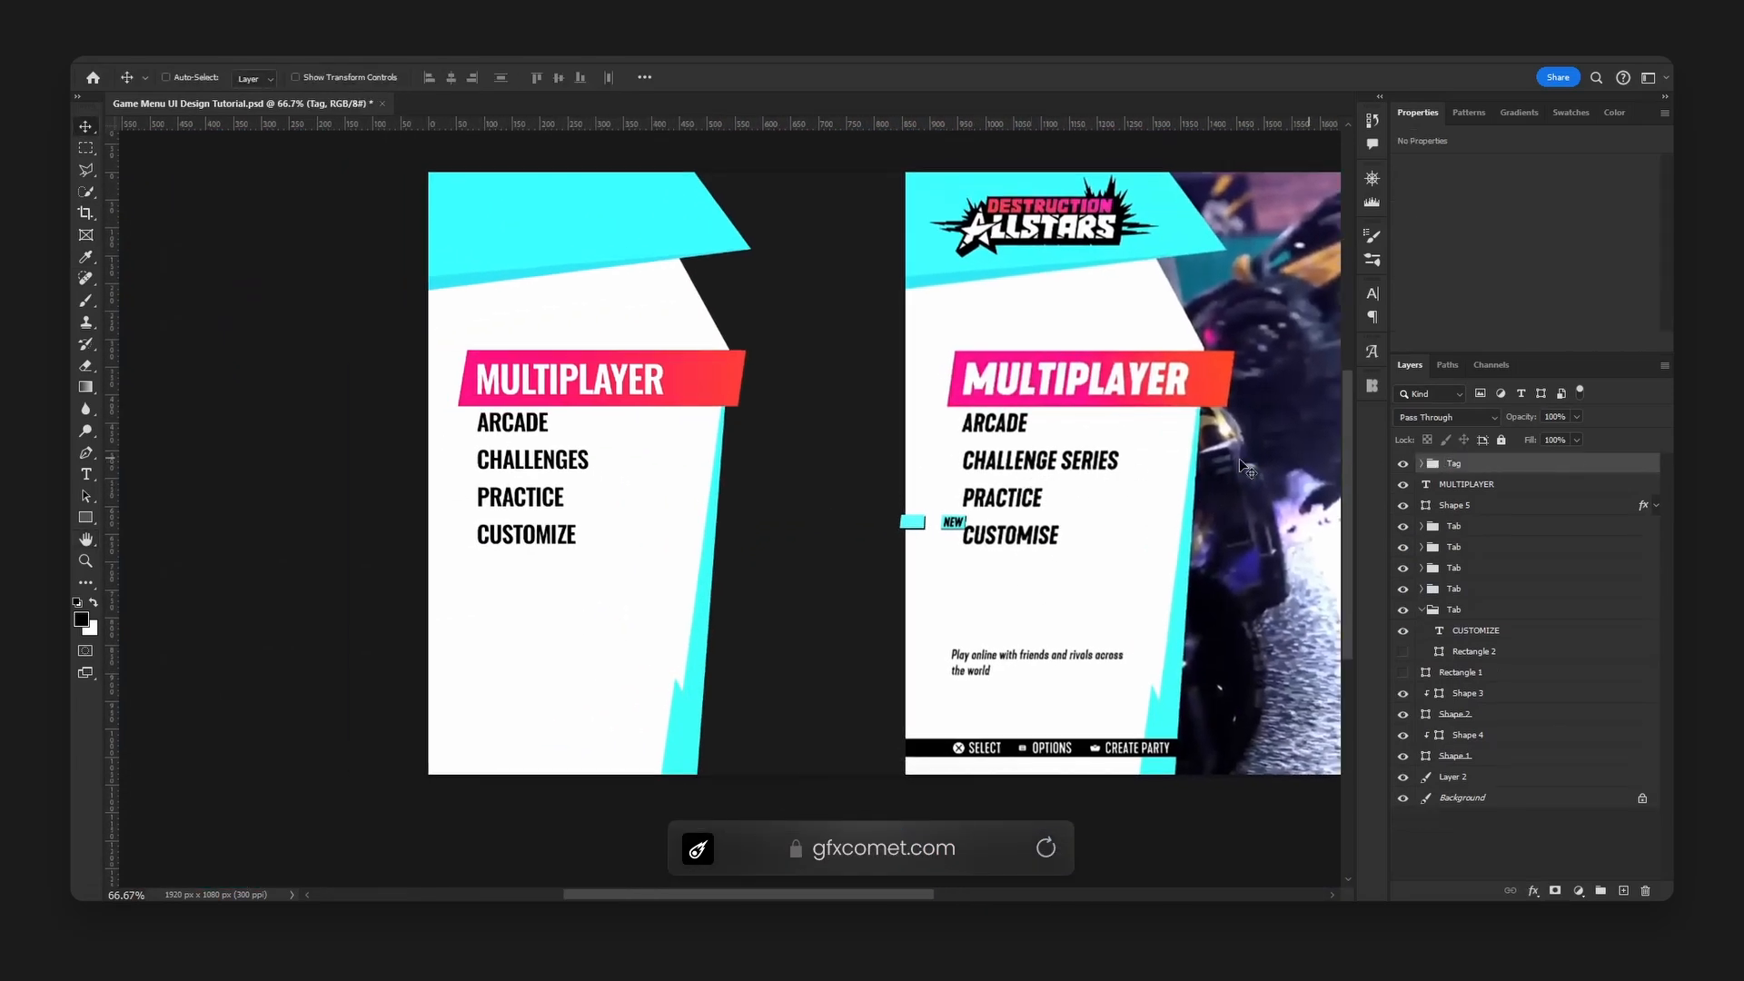
ctrl+drag(983, 536, 574, 524)
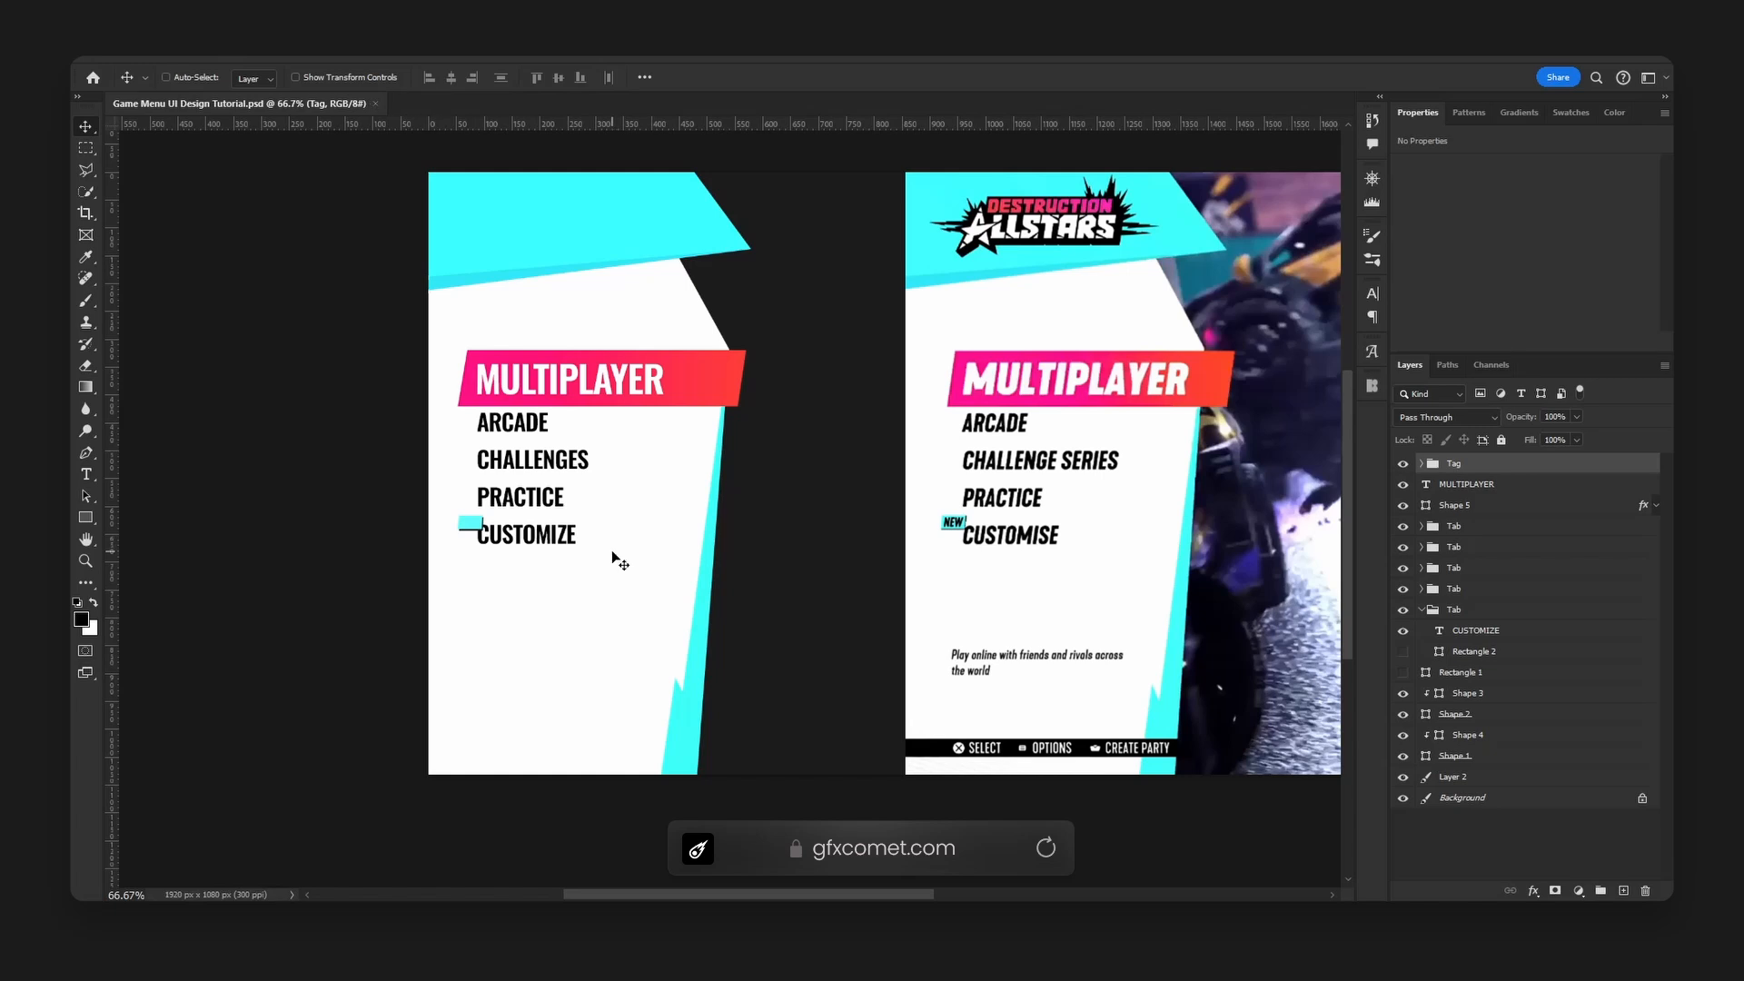
Duplicate the CUSTOMIZE text into the top of the Tag group and offset the copy down and left.
key(ctrl)
ctrl+click(563, 543)
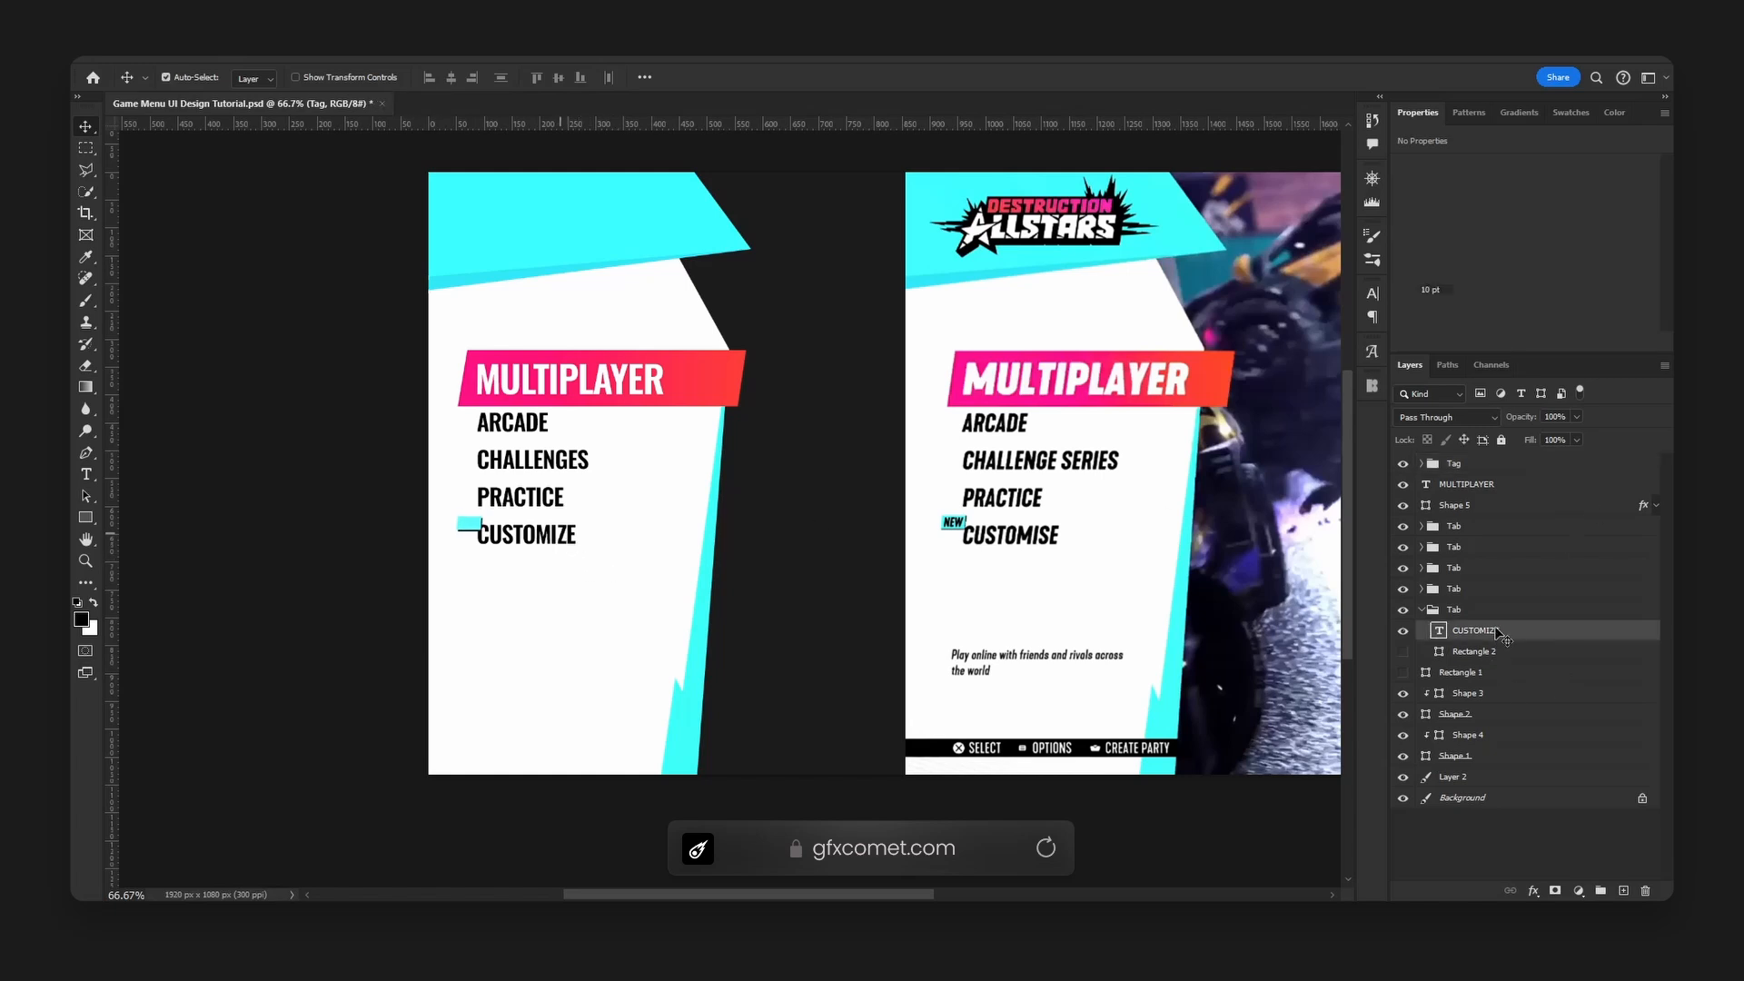
drag(1489, 631, 1473, 459)
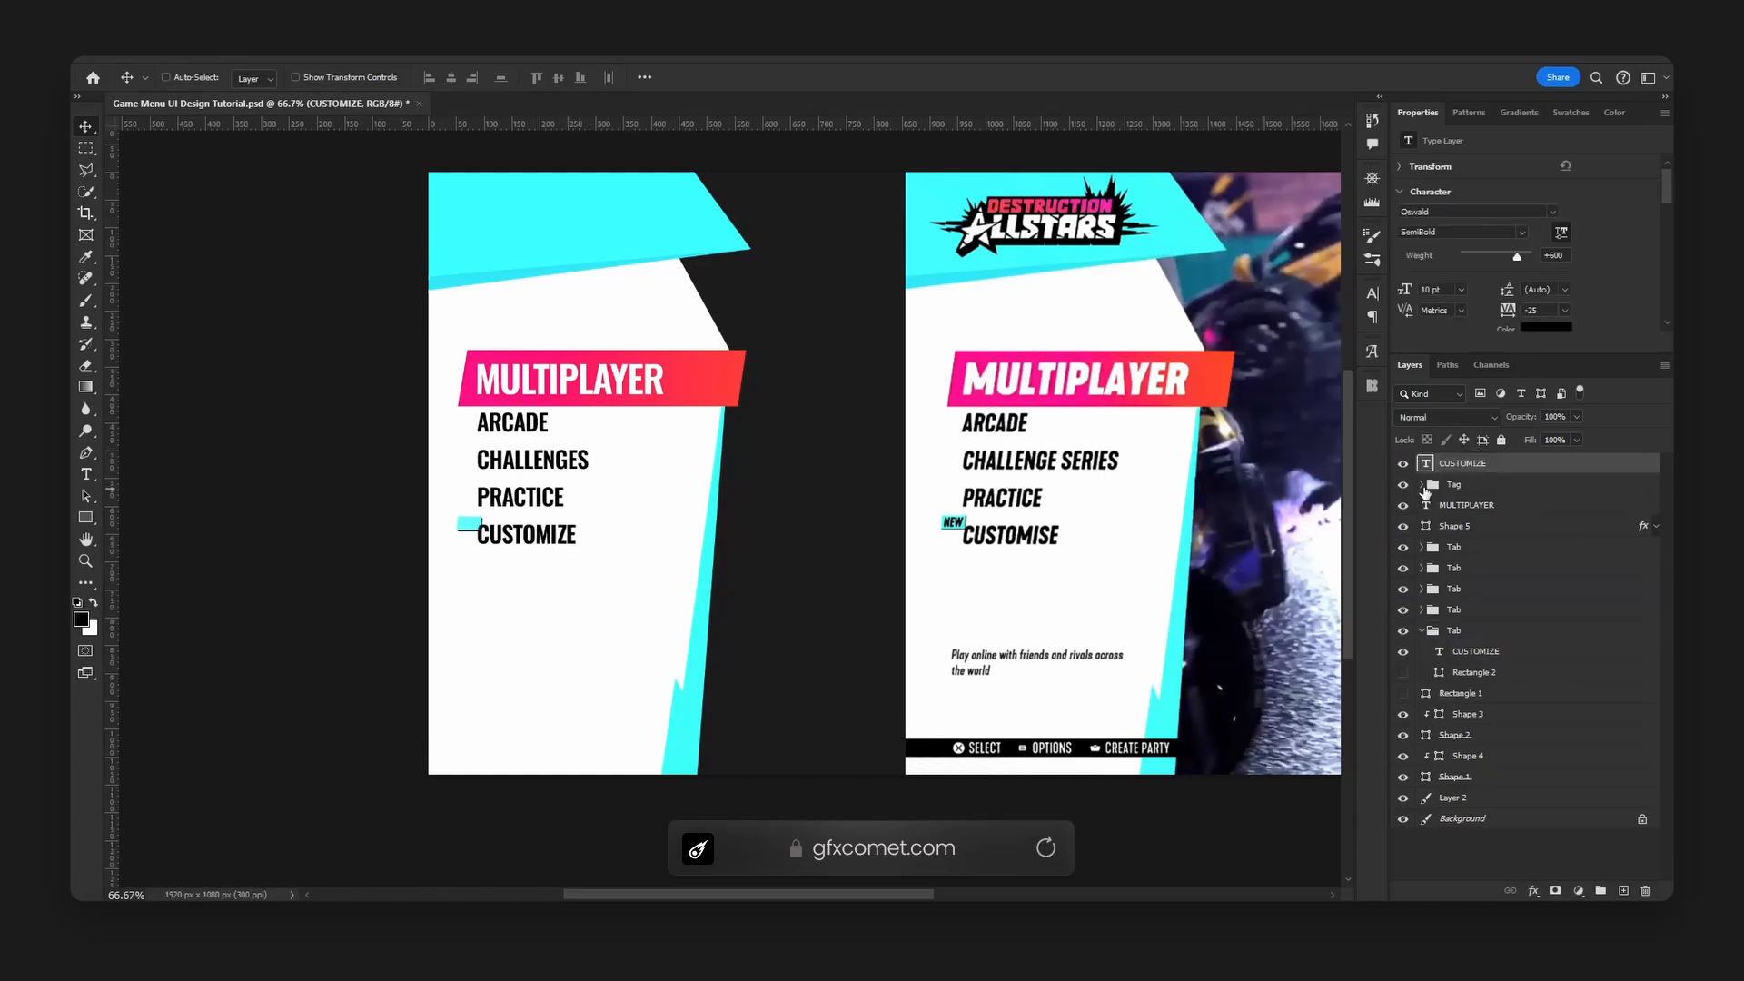
drag(543, 538, 514, 548)
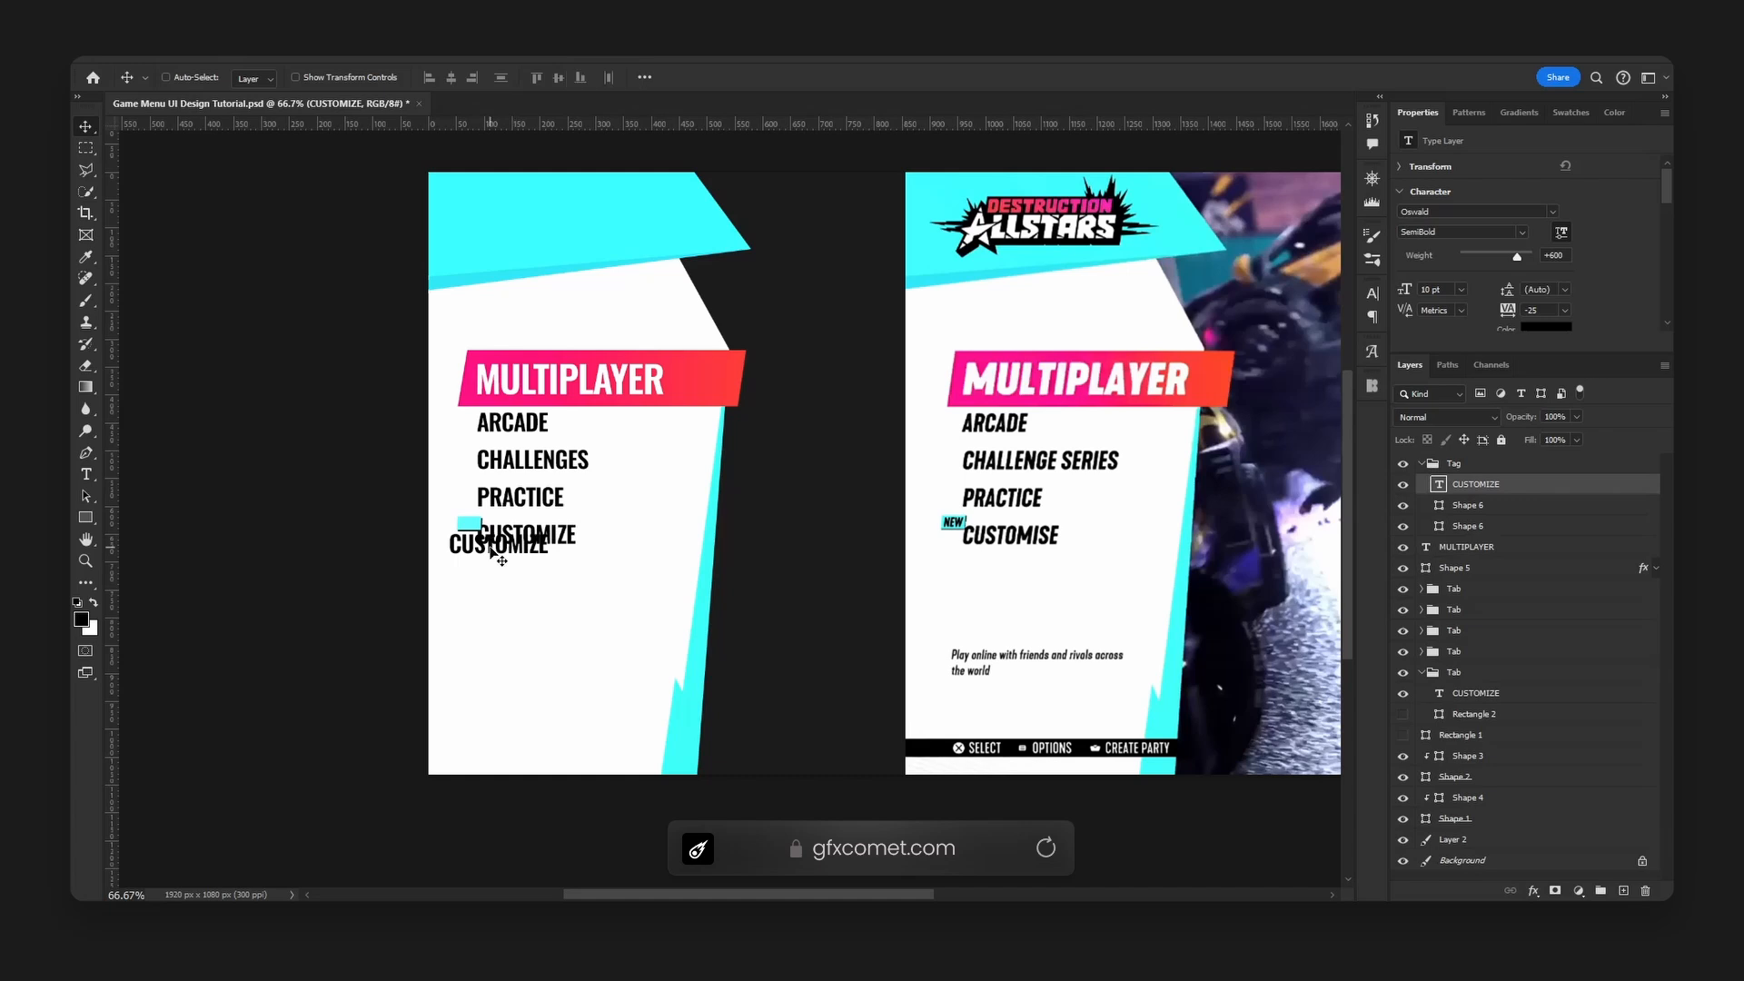
Change the copied text in the Tag group to NEW, center-align it and set it to 6 pt.
double_click(486, 545)
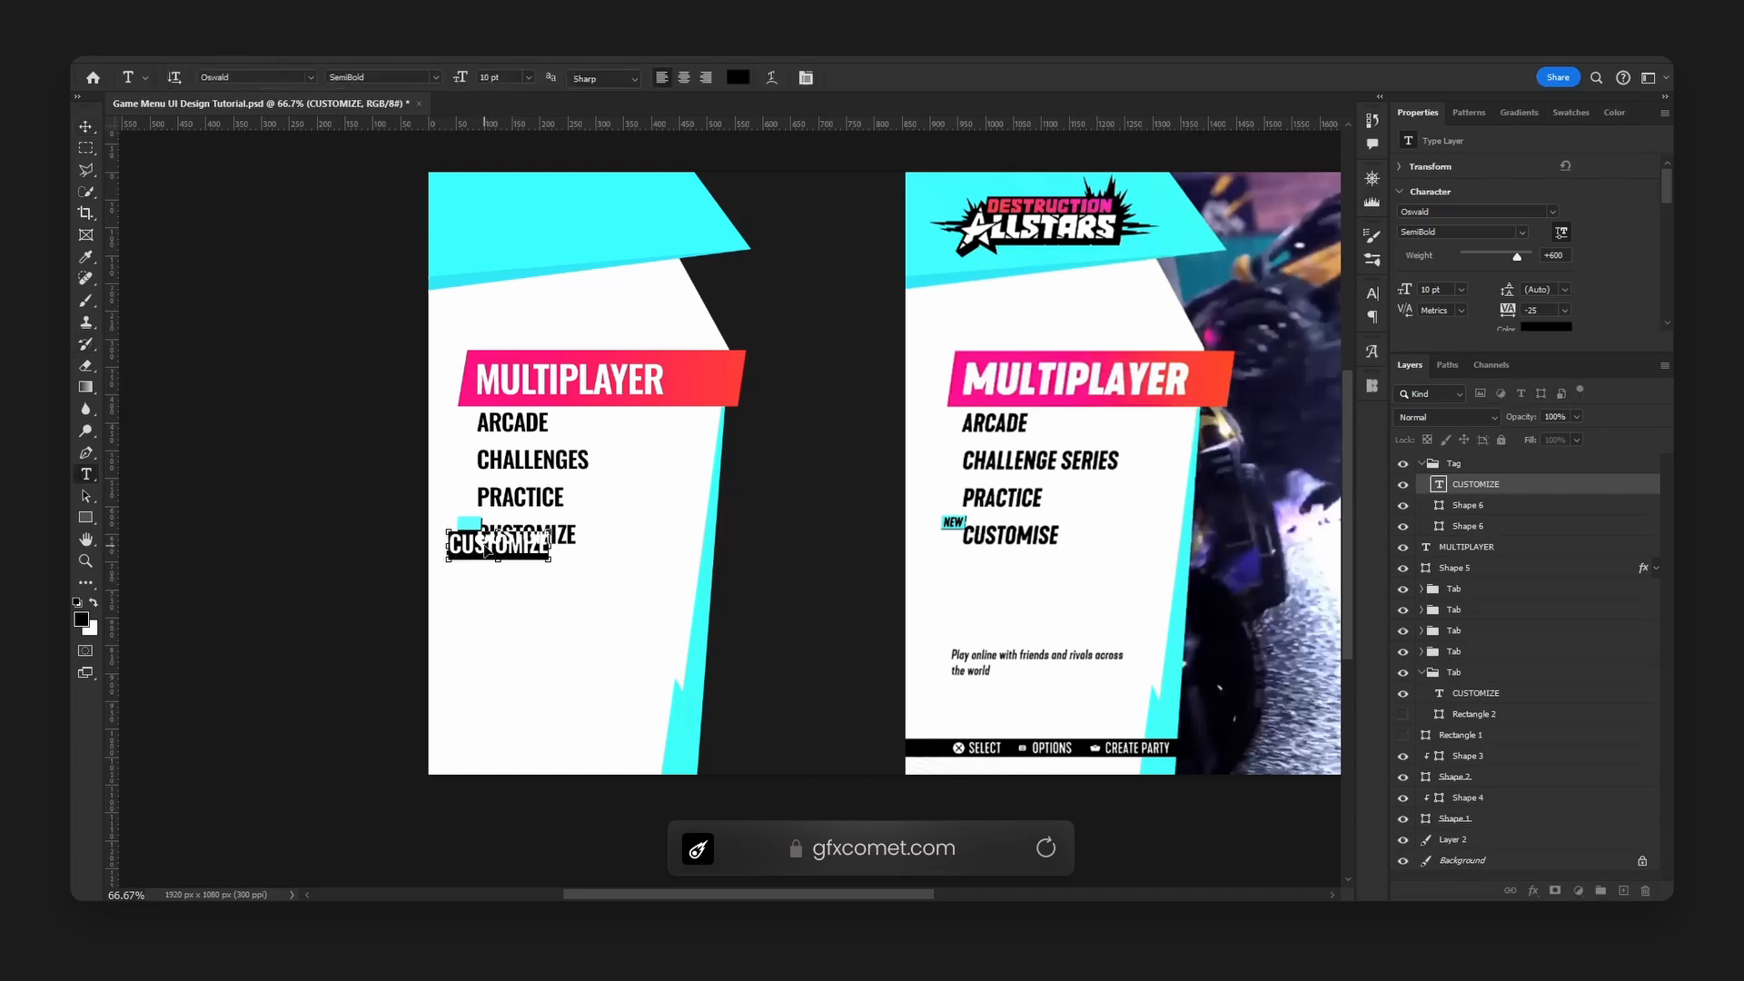
key(ctrl+a)
text(NEW)
key(ctrl+a)
click(684, 78)
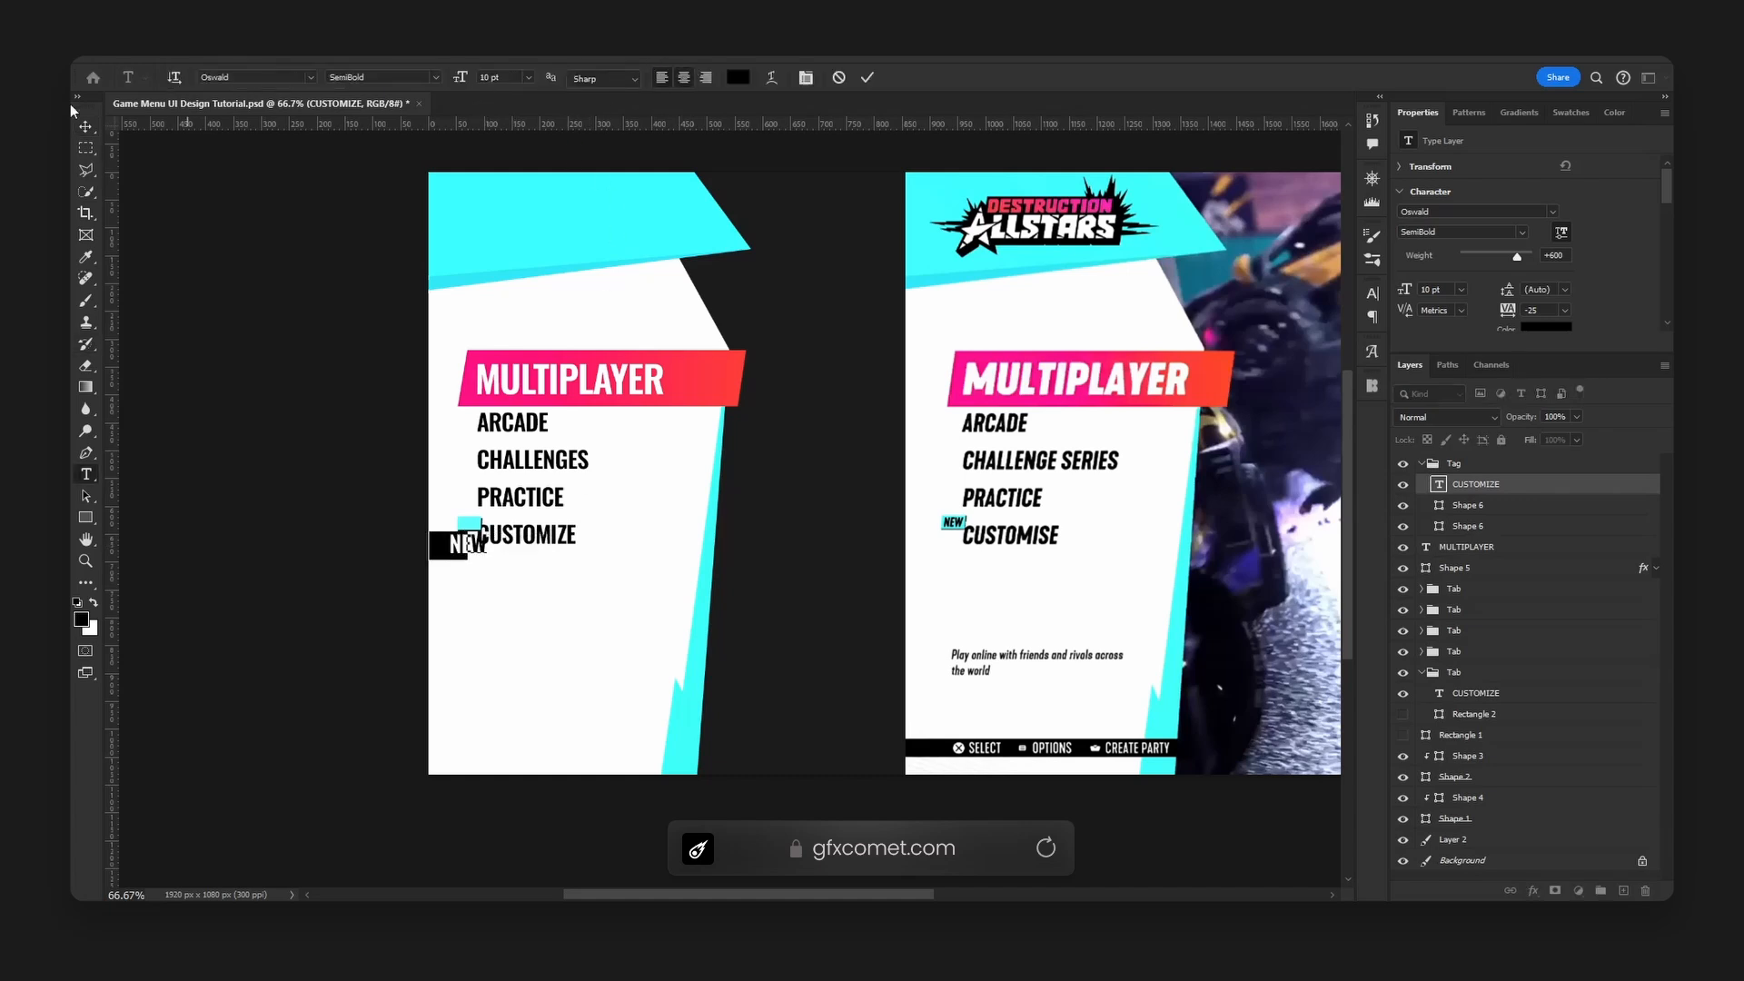
key(Return)
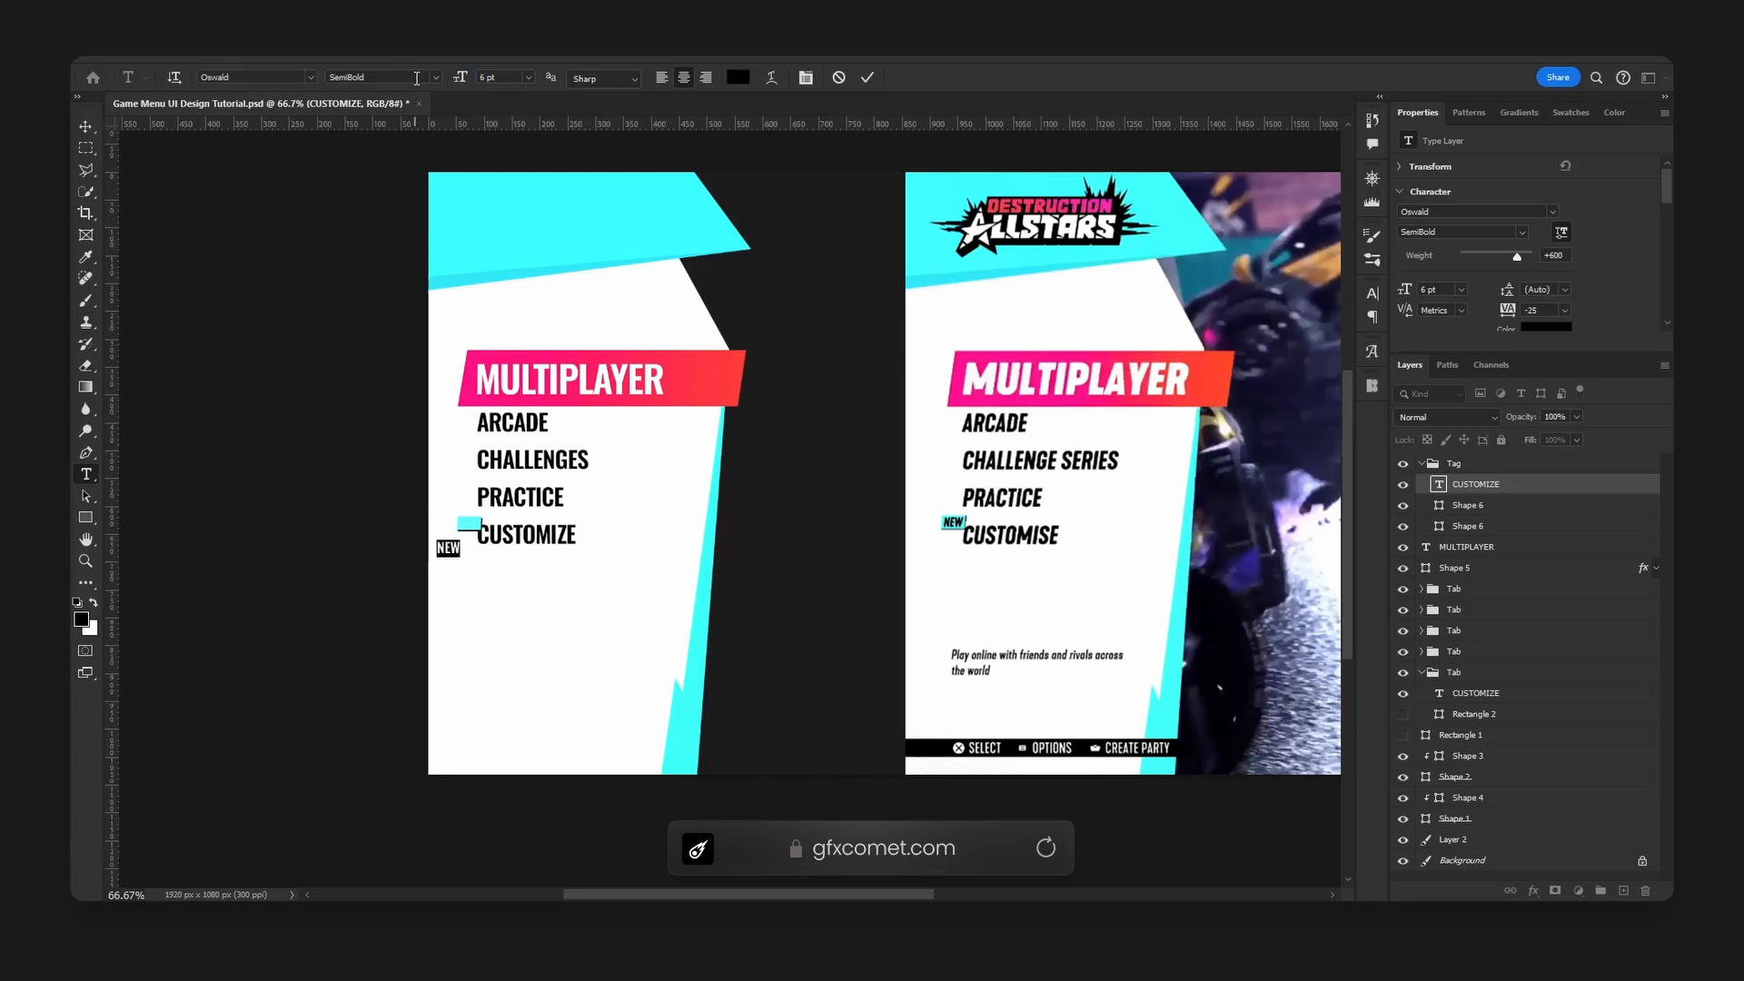
Move the NEW text onto the cyan tag and set its size to 4 pt.
click(89, 132)
drag(558, 572, 570, 560)
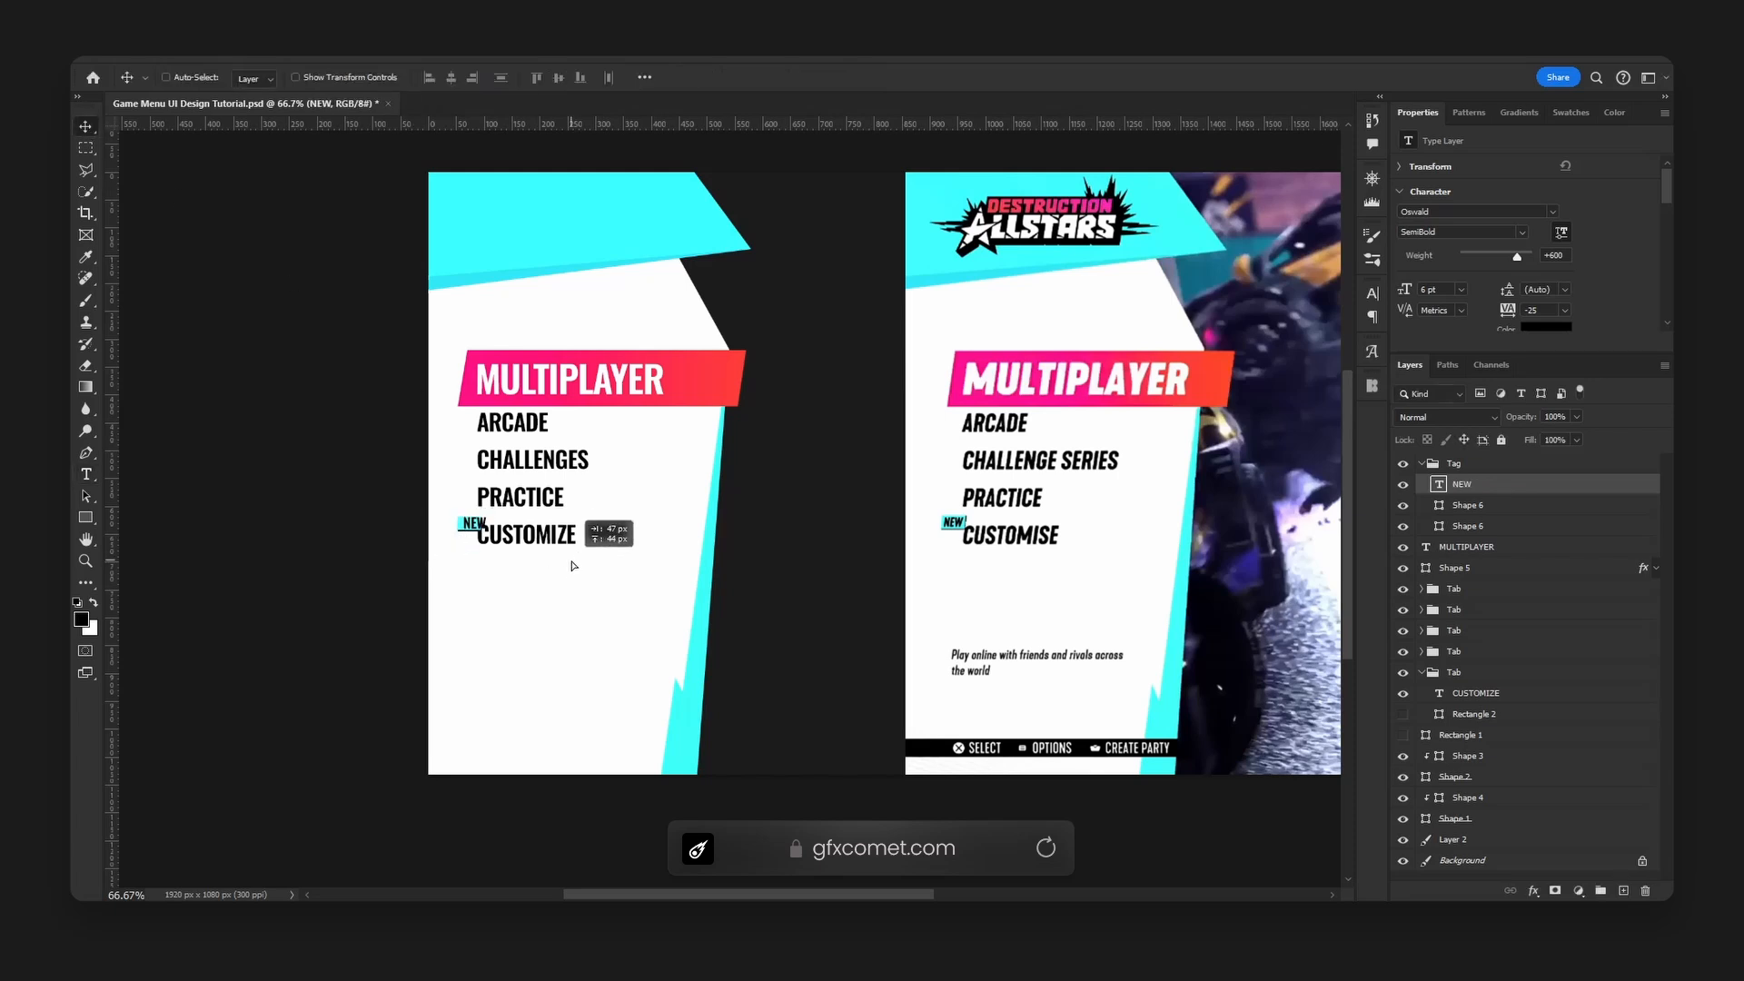
key(t)
click(473, 523)
key(ctrl+a)
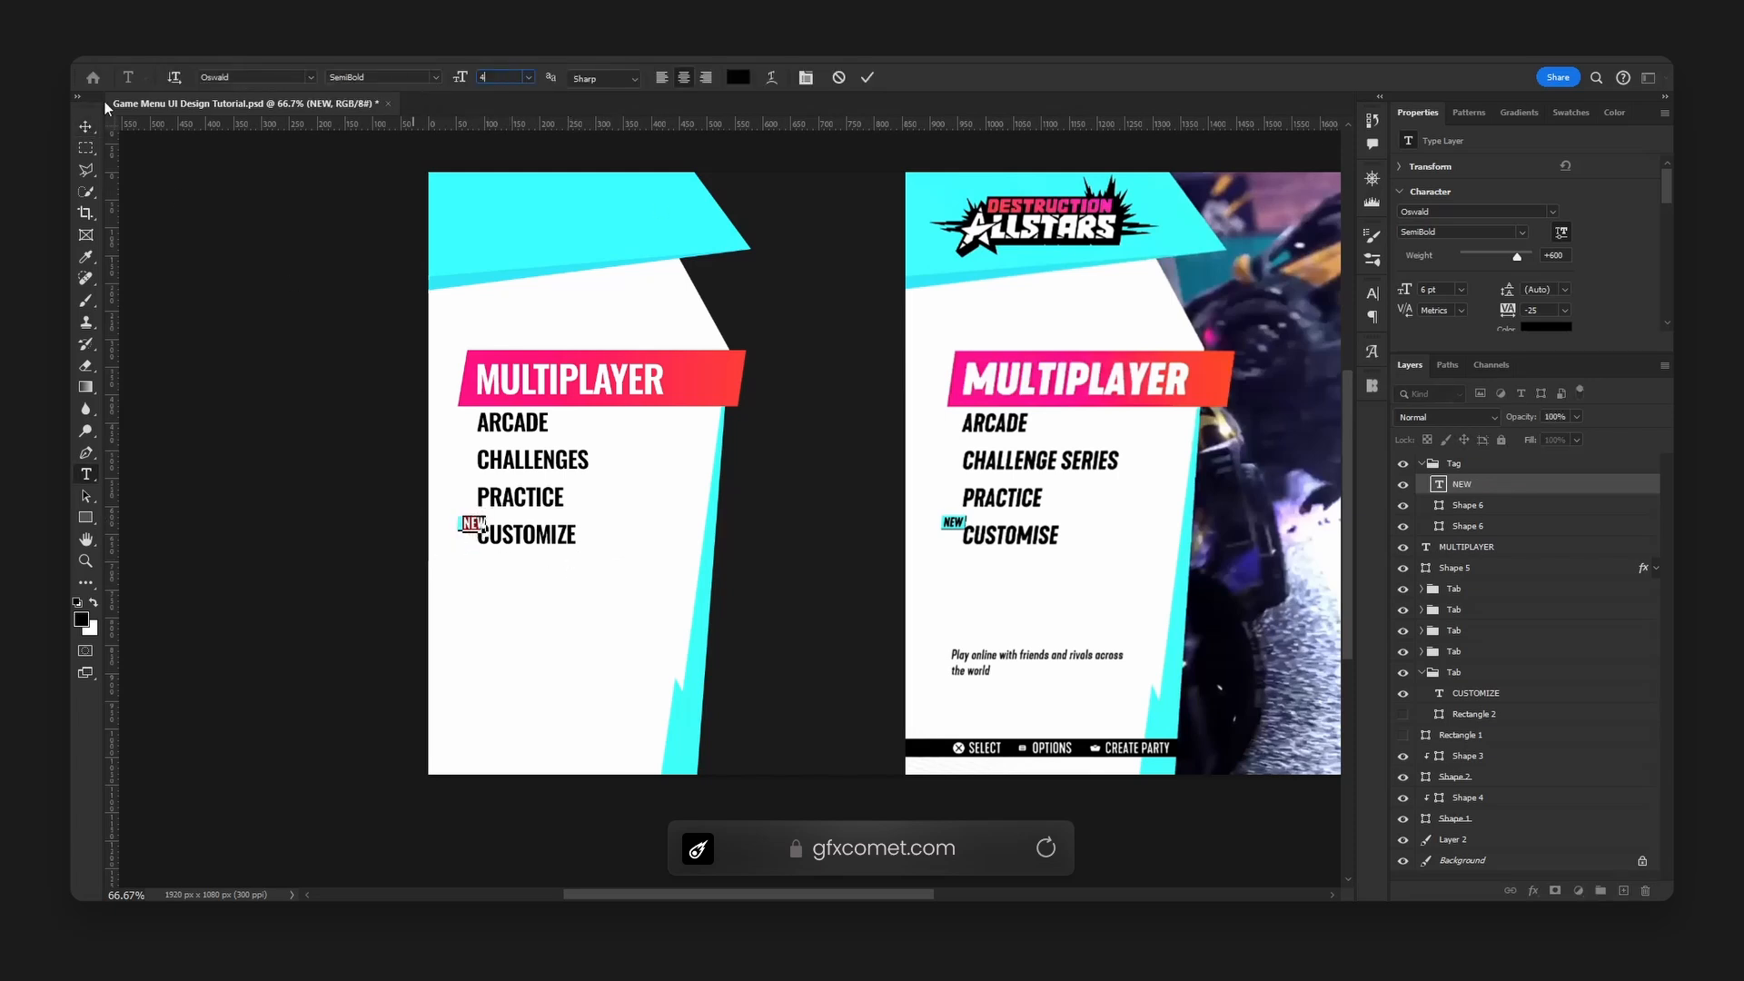
click(86, 129)
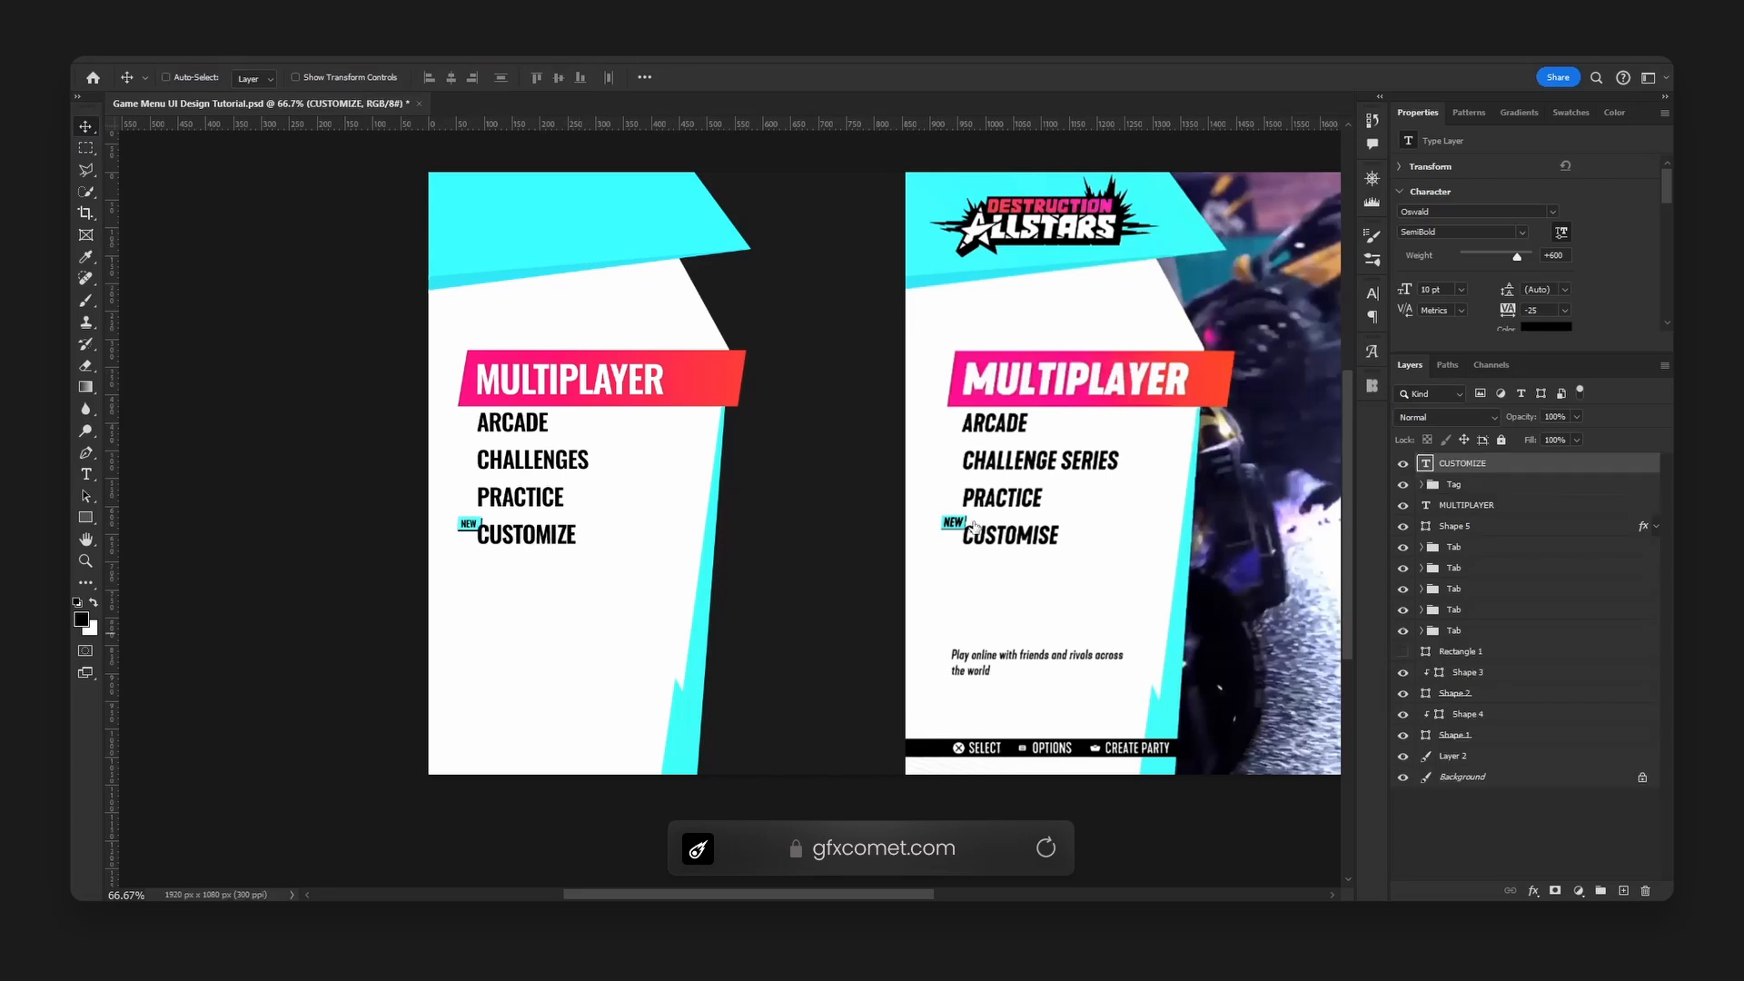
Place a copy of the CUSTOMIZE text below the menu list and replace its wording with "Play online with friends and rivals across the world." on two lines.
shift+drag(548, 391, 546, 494)
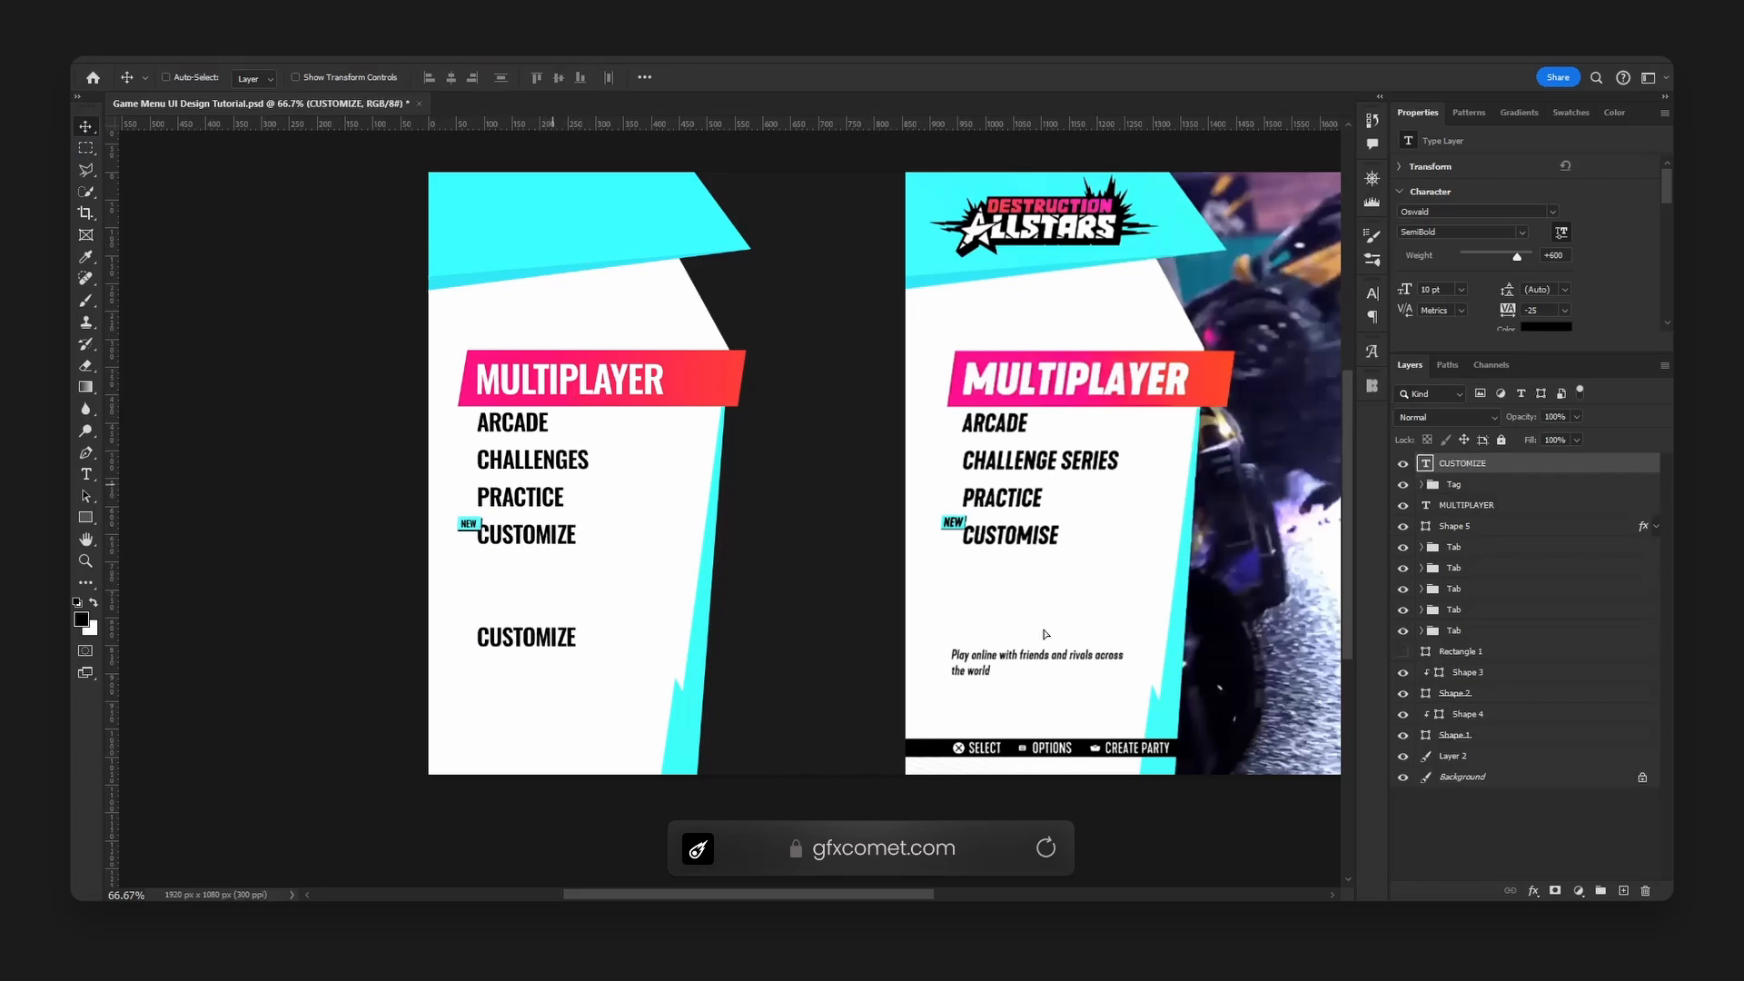
double_click(542, 639)
key(ctrl+a)
text(Play )
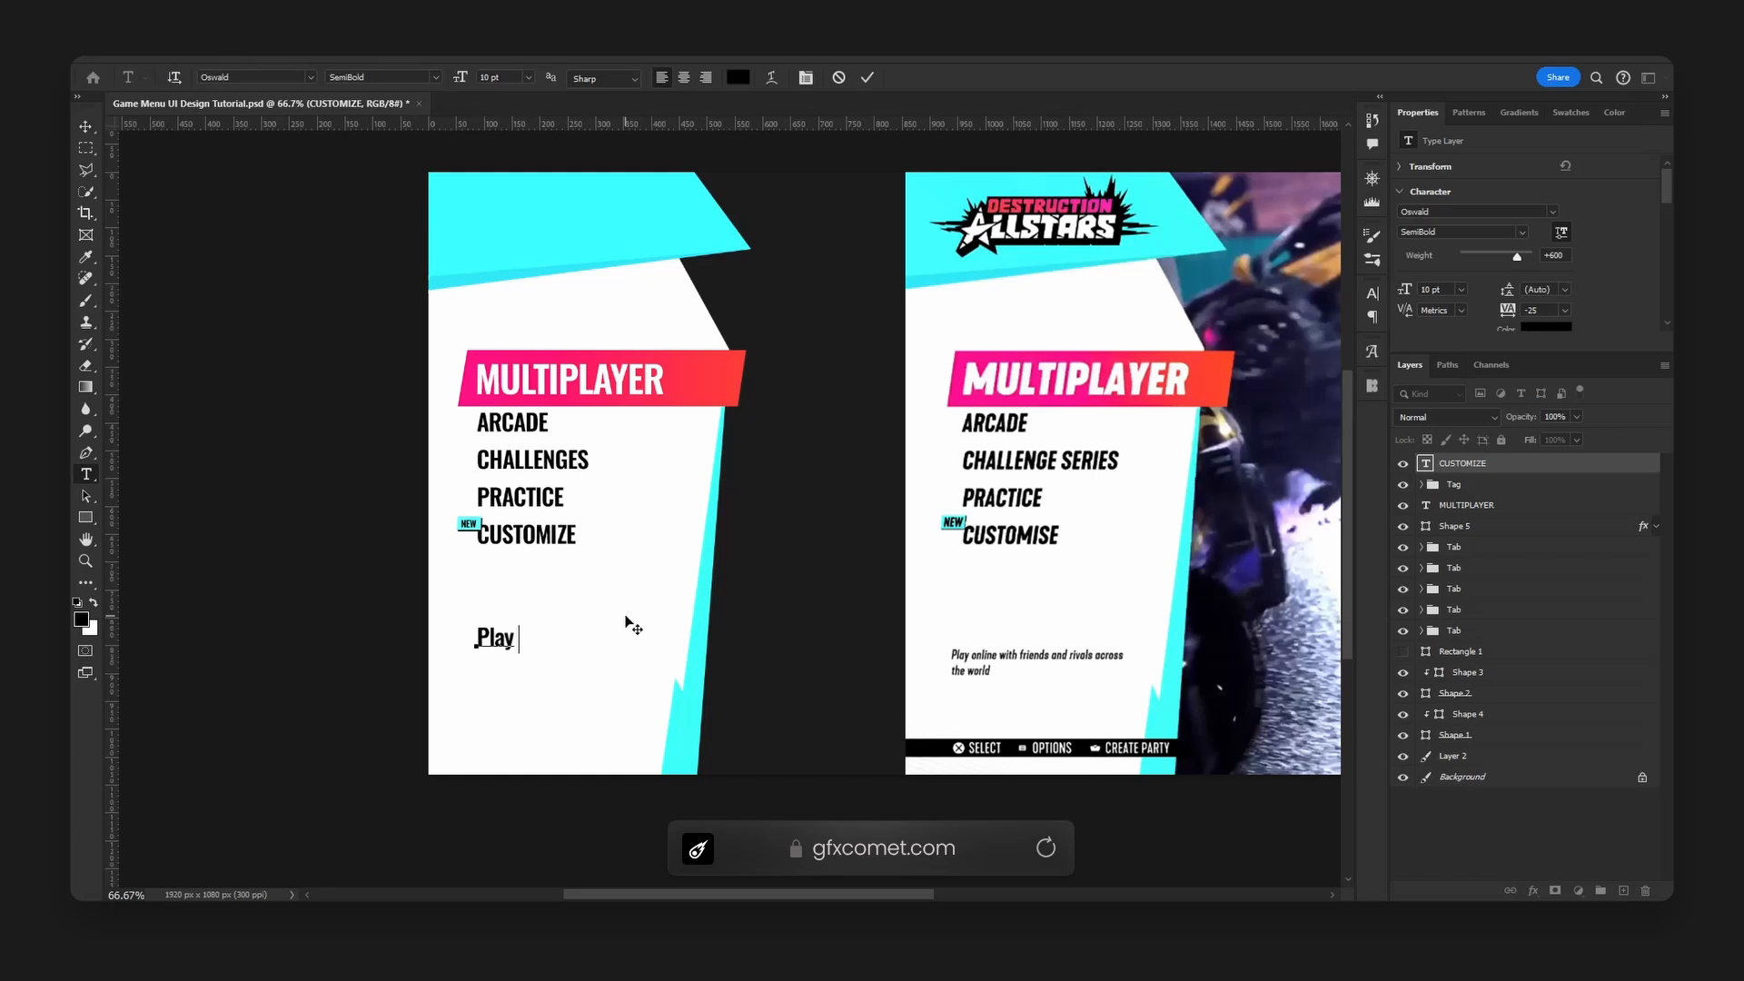
text(online wit hfrien)
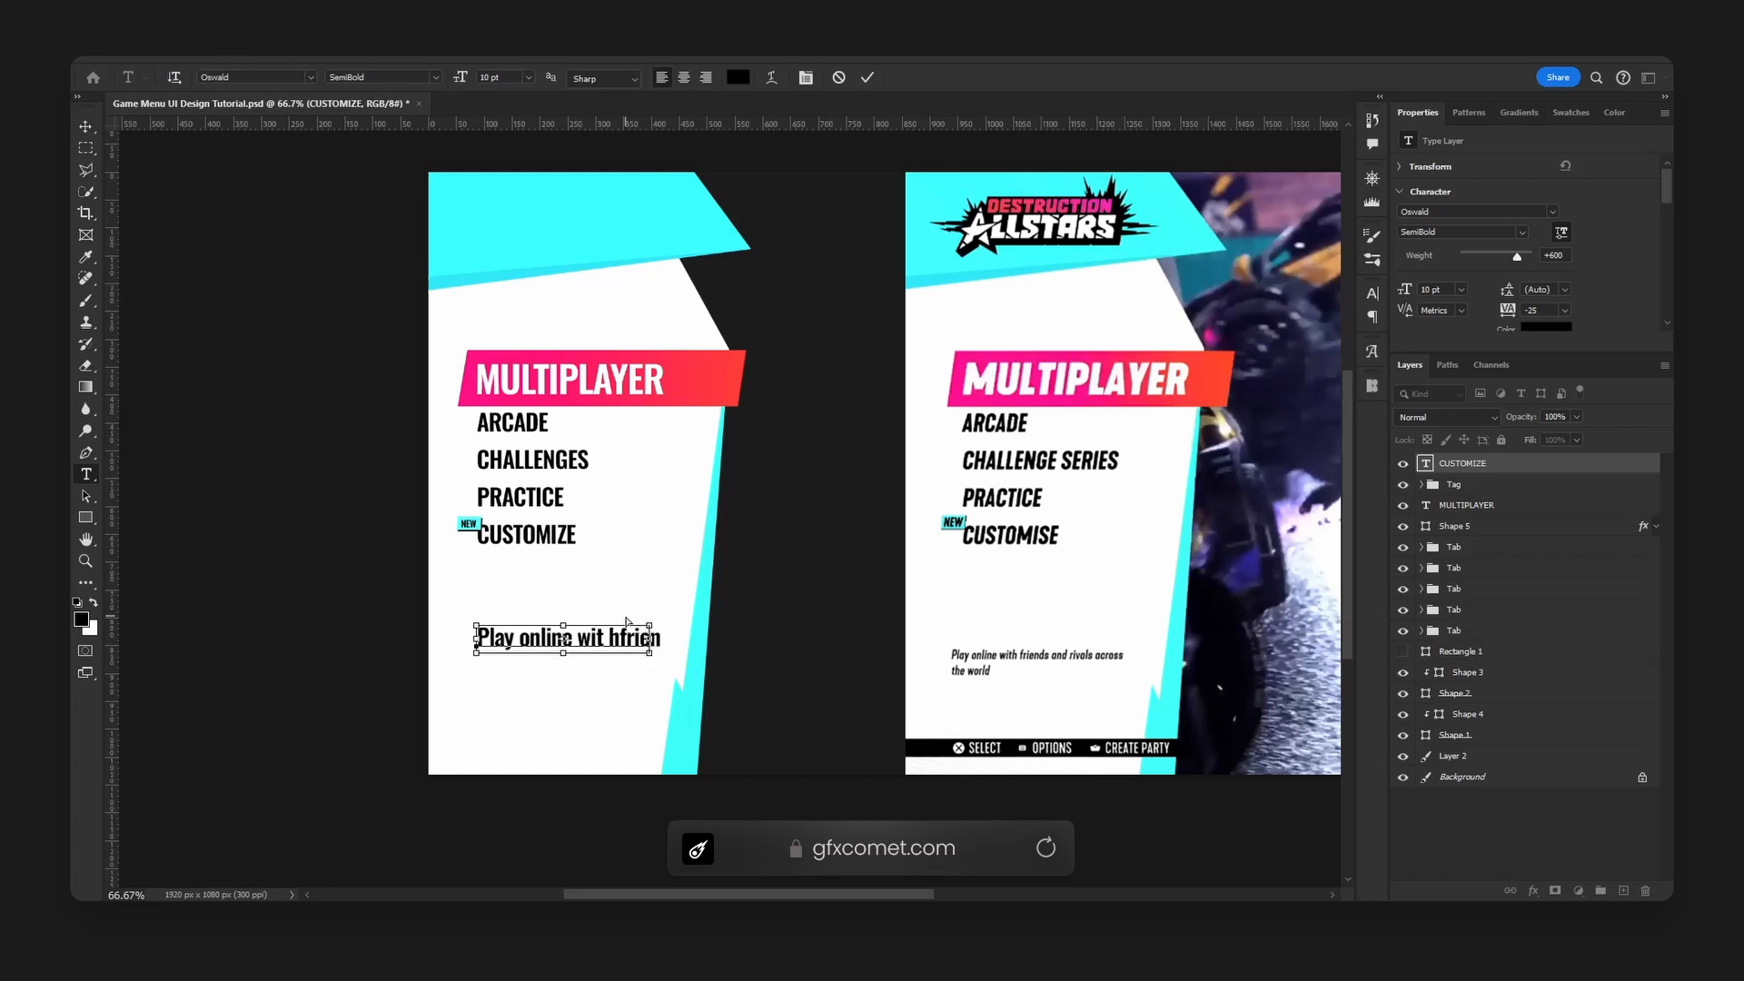
key(BackSpace)
key(ctrl+a)
text(Pl)
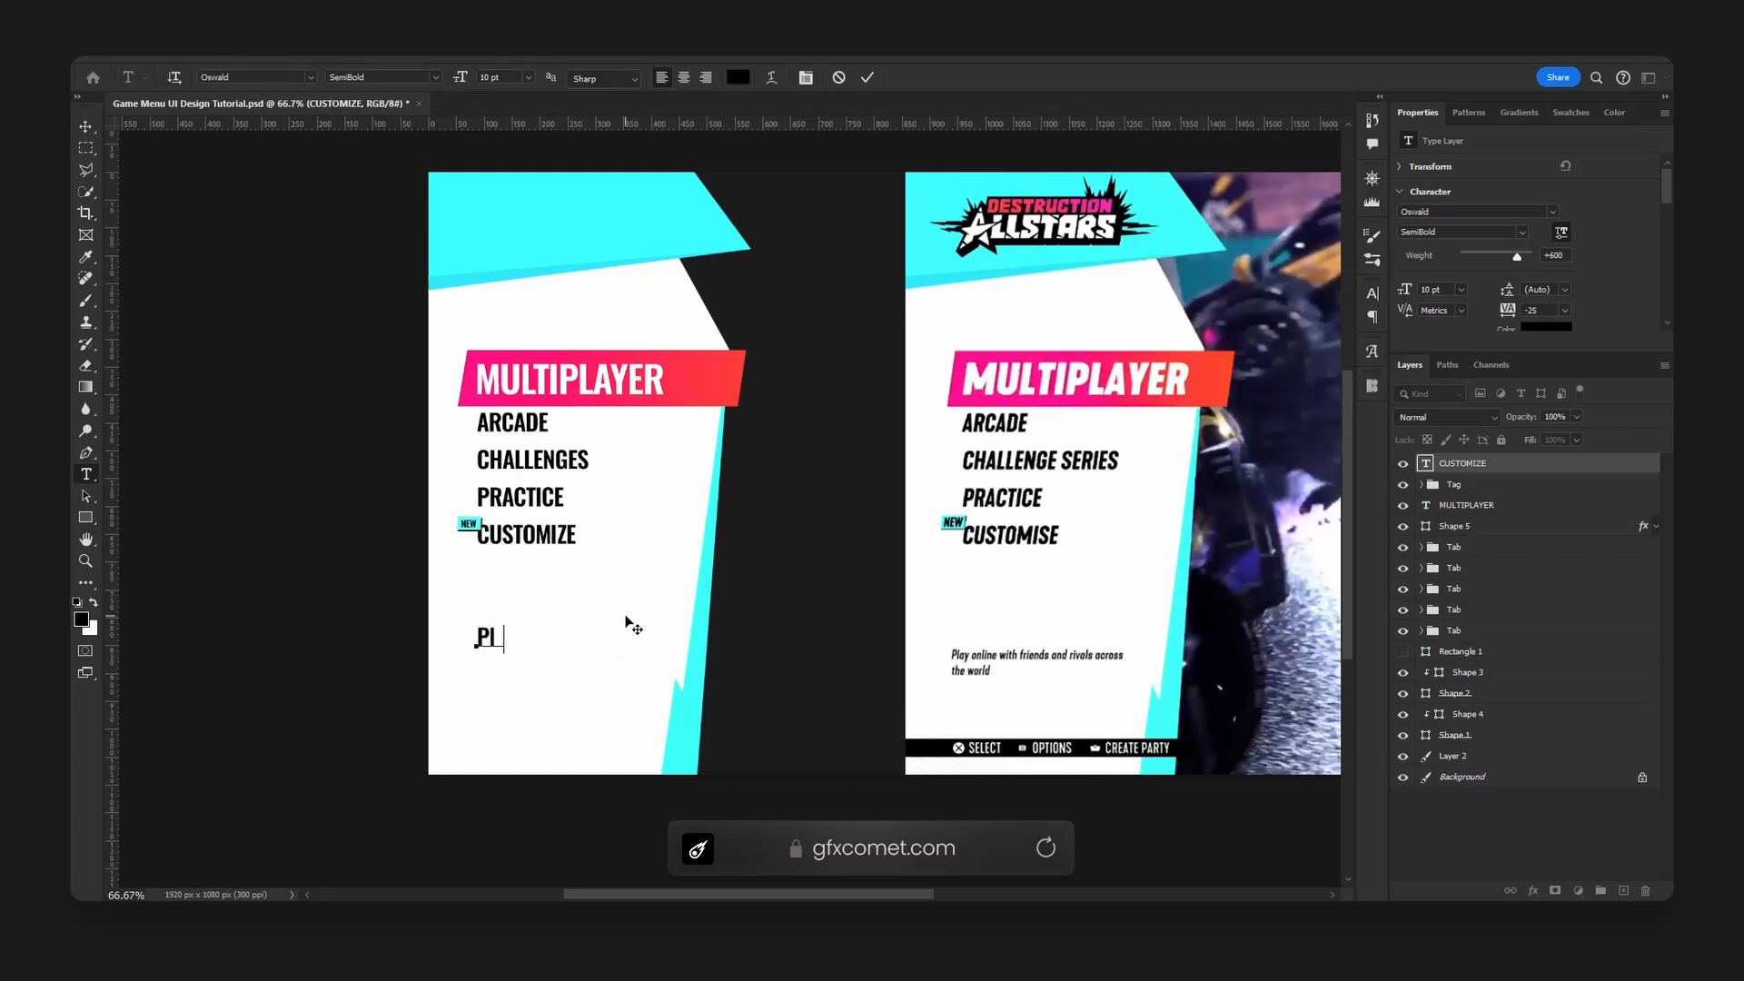
text(ay online with friends and r)
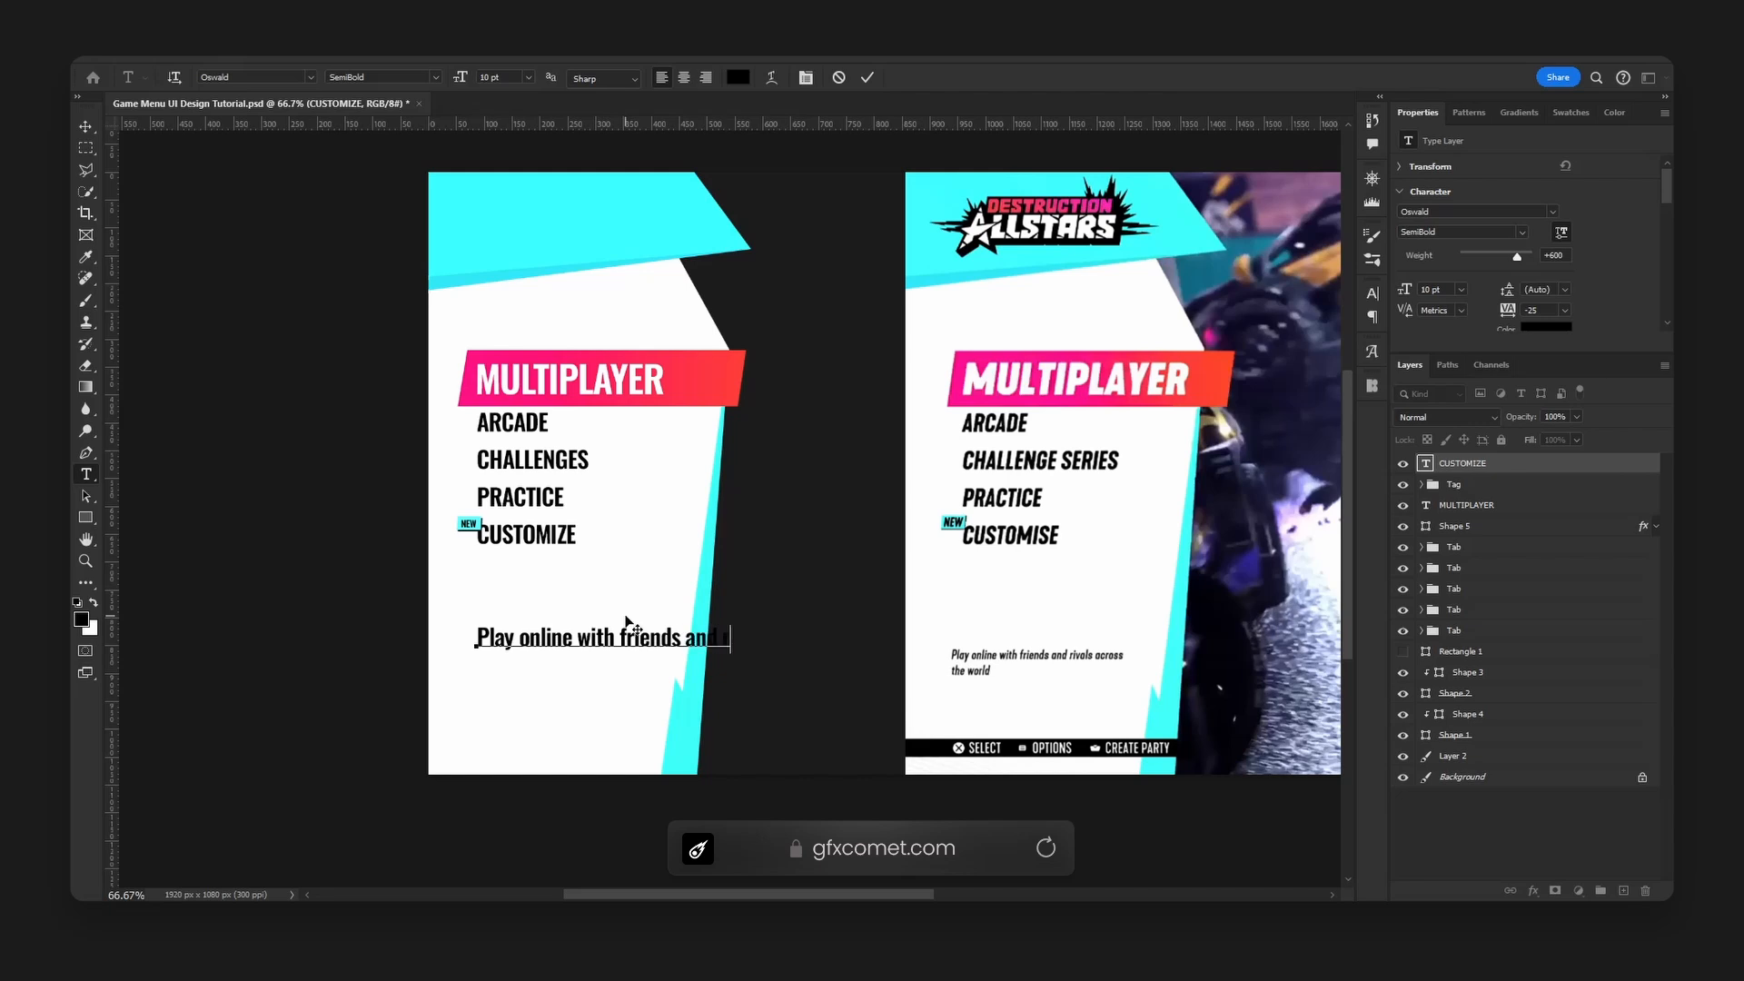
text(ivals across)
key(Return)
text(the world.)
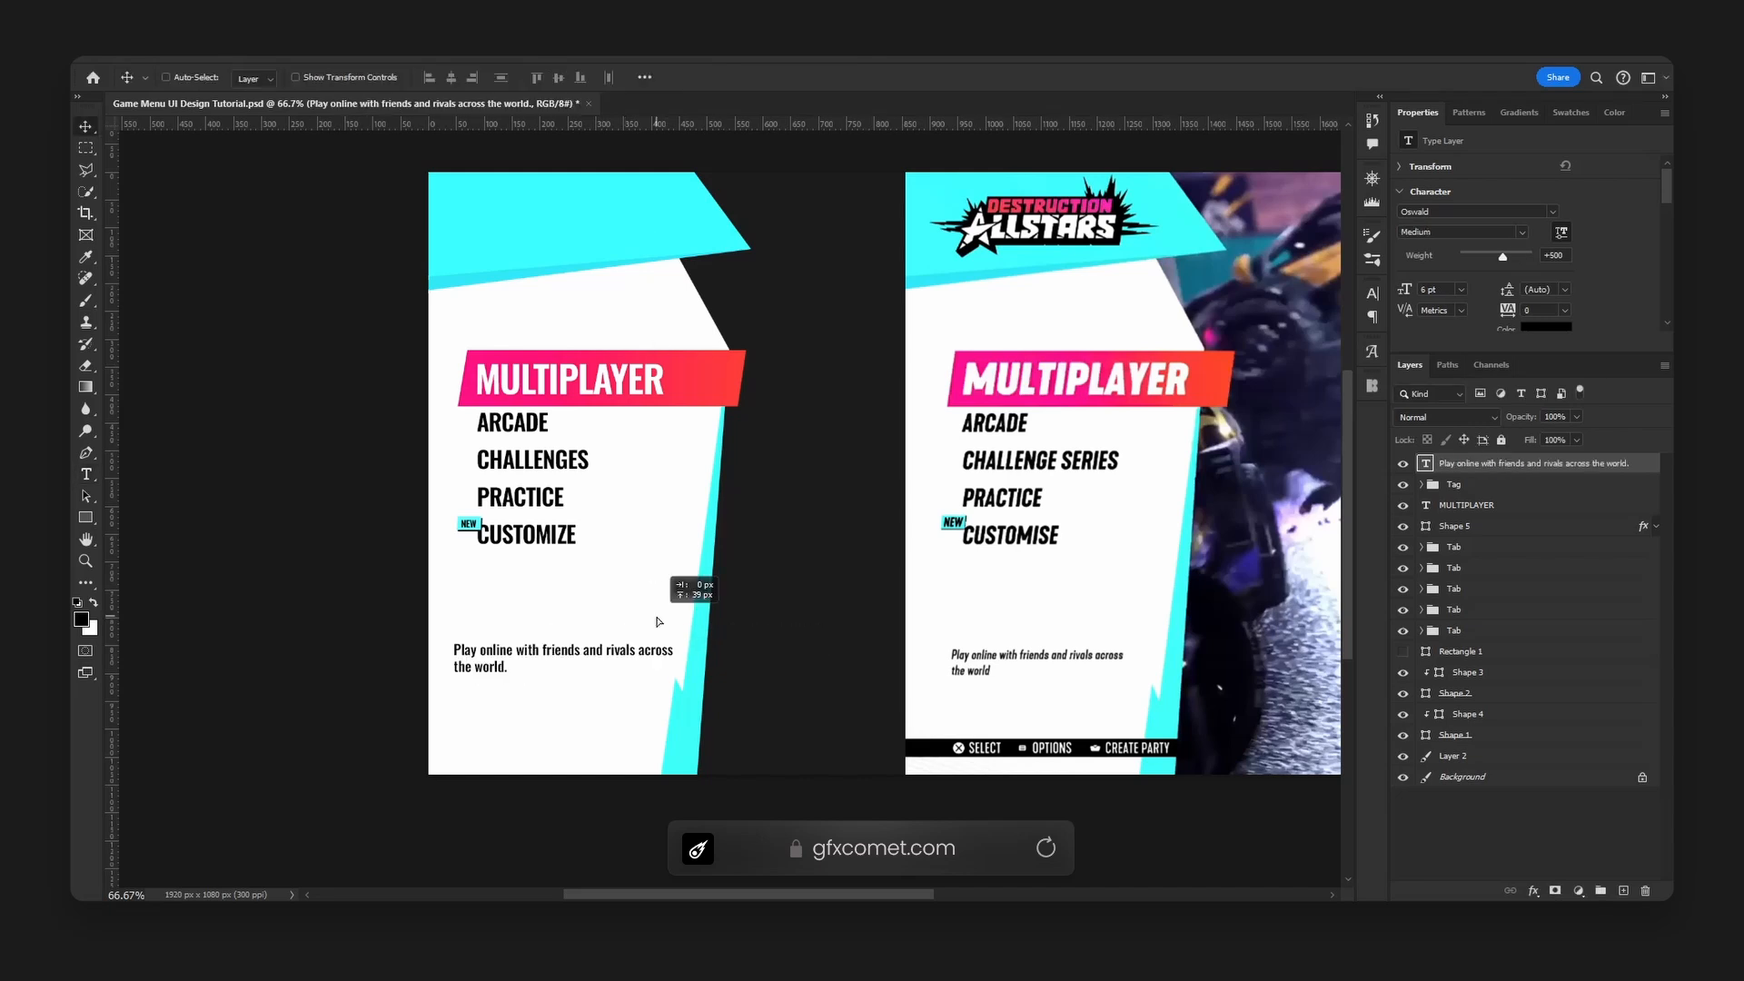
Move the description text down and nudge it toward the white panel's left edge, then save the document.
drag(657, 620, 659, 623)
key(Left)
key(Left)
key(Left)
key(Left)
key(Left)
key(Left)
key(Left)
key(Left)
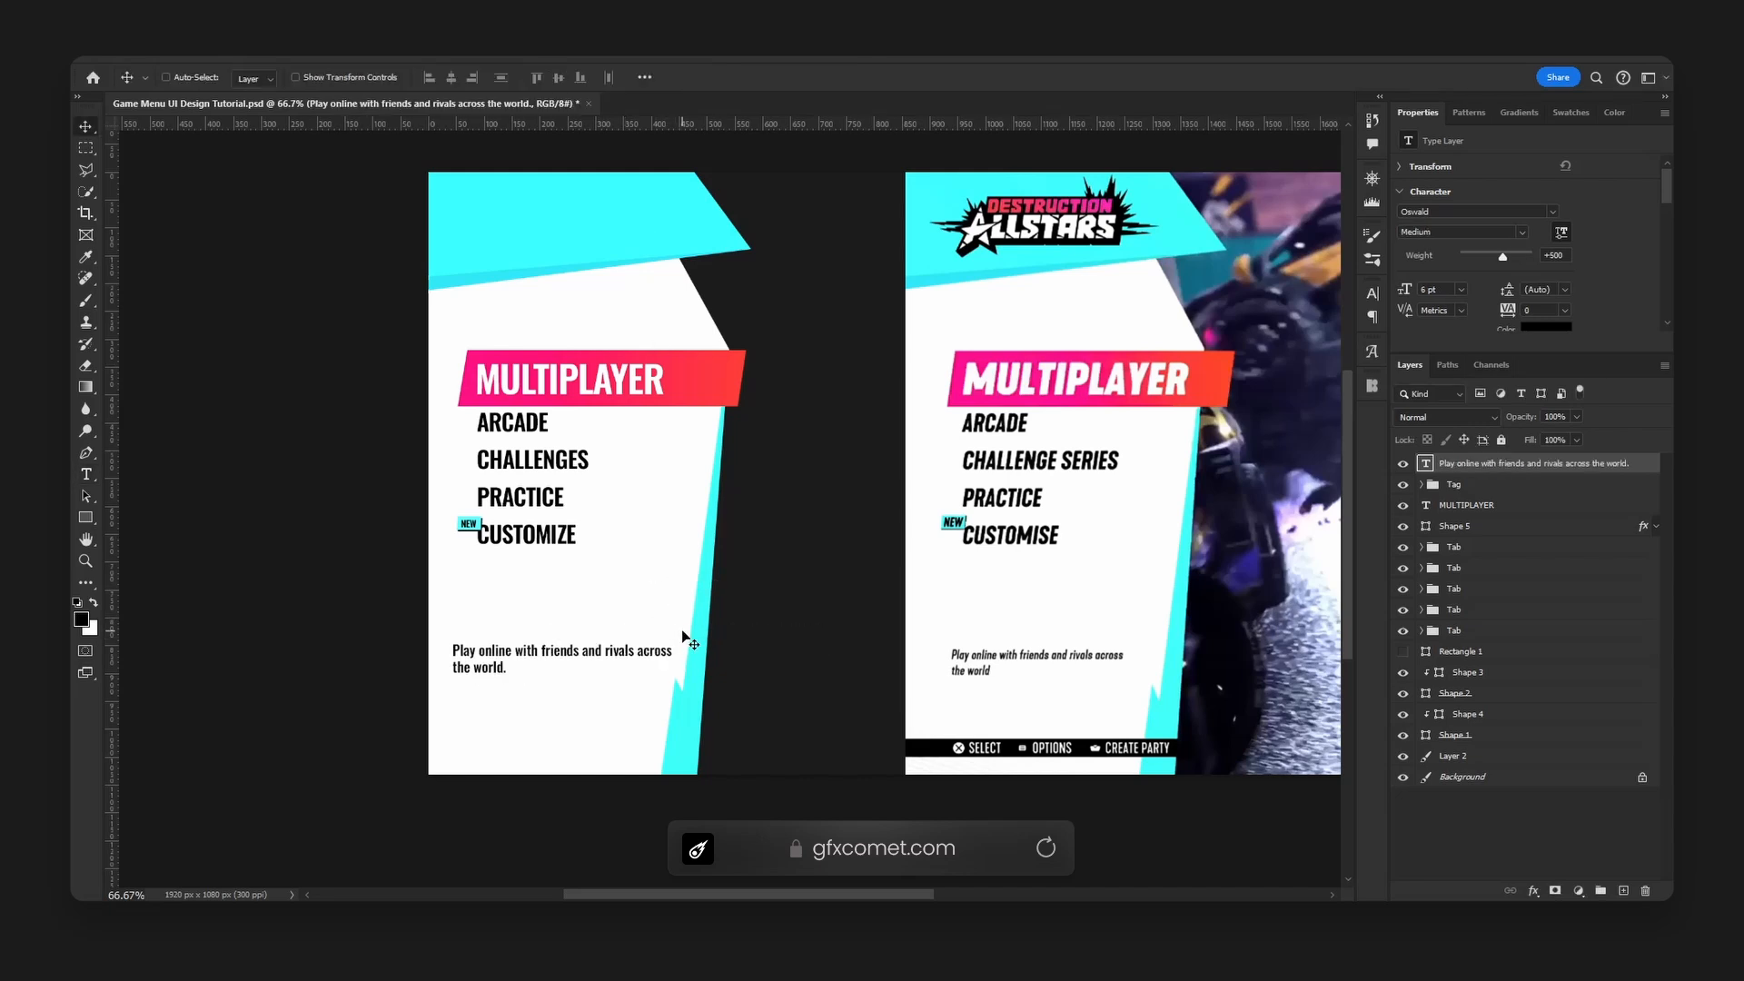
key(ctrl+s)
Scale the description text around its center to about 83.9% and nudge it slightly left and down.
key(ctrl+t)
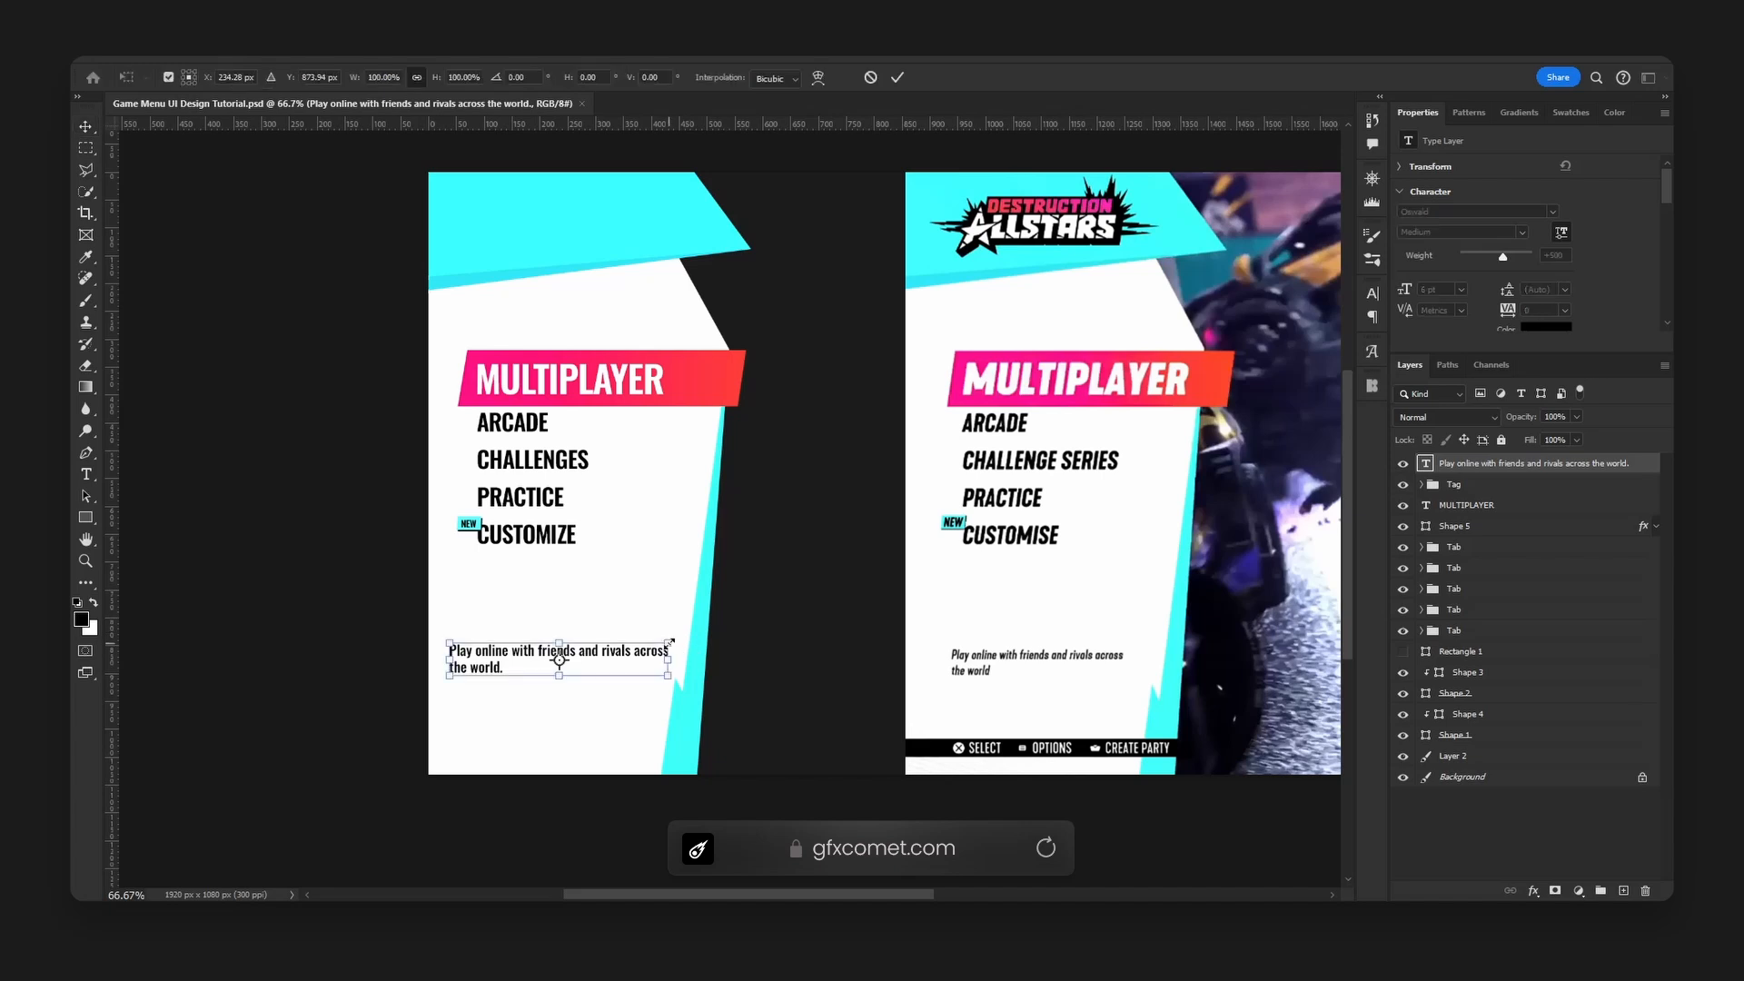
alt+drag(666, 641, 651, 644)
key(Return)
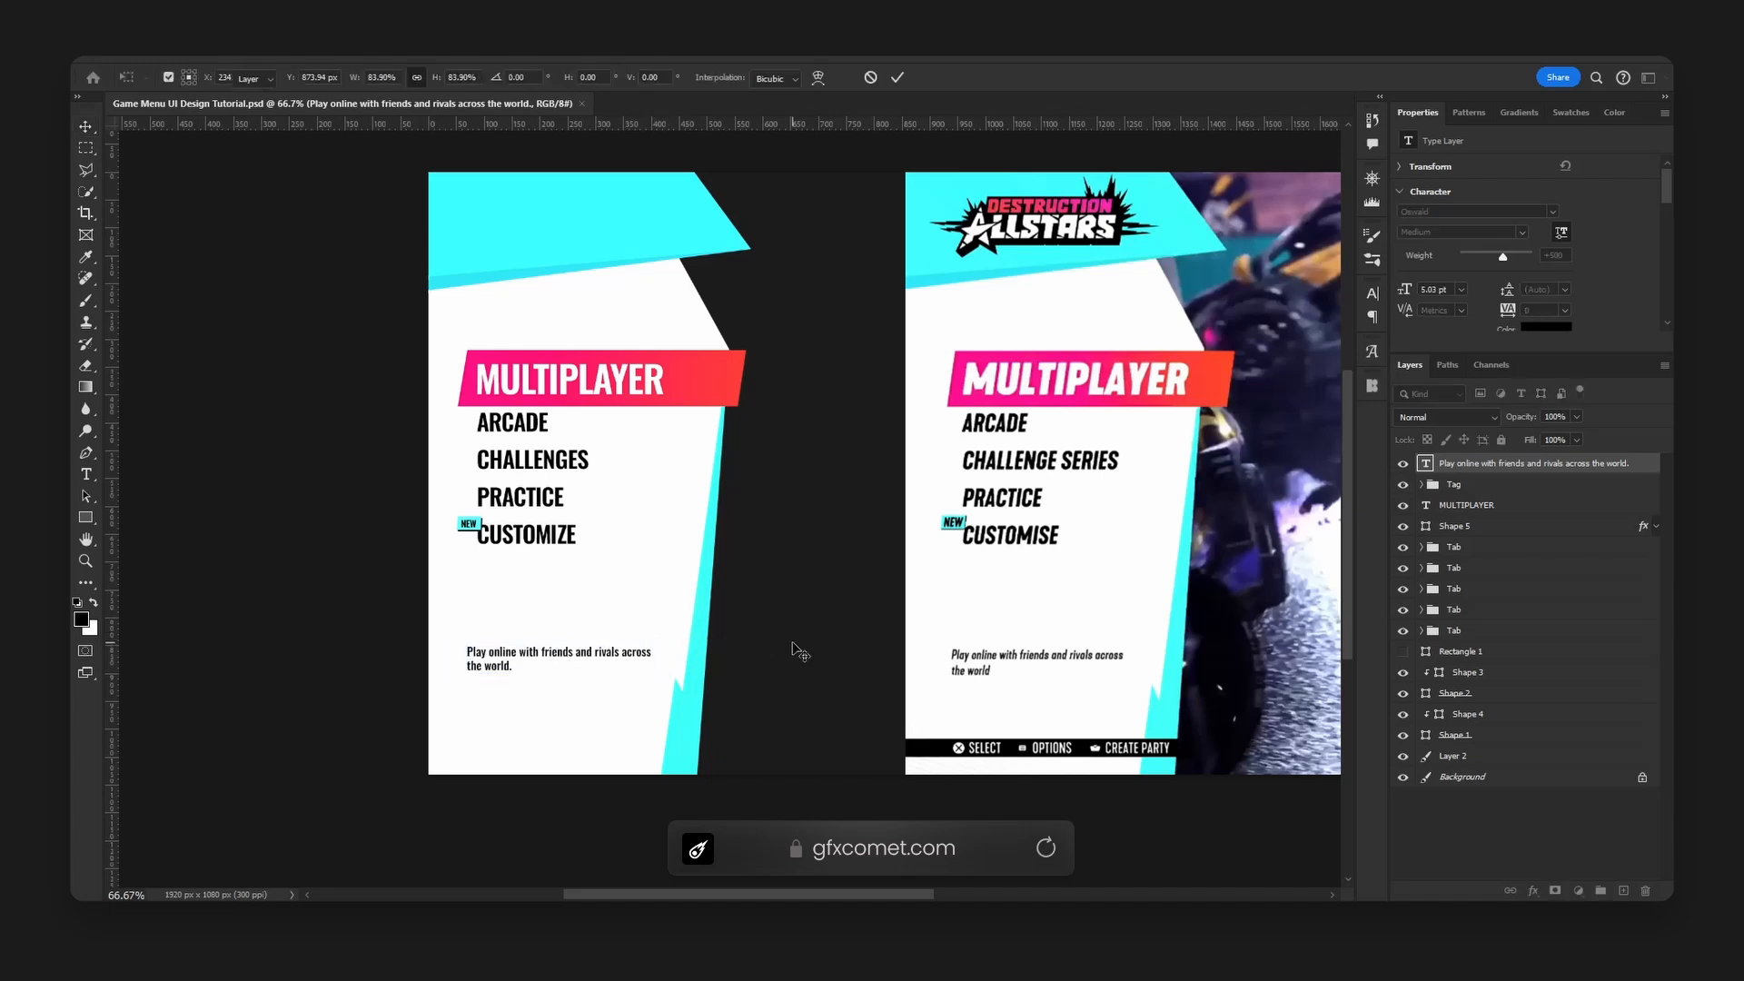
key(Left)
key(Left)
key(Left)
key(Left)
key(Left)
key(Left)
key(Down)
key(Down)
key(Down)
key(Left)
key(Left)
key(Left)
key(Left)
key(Left)
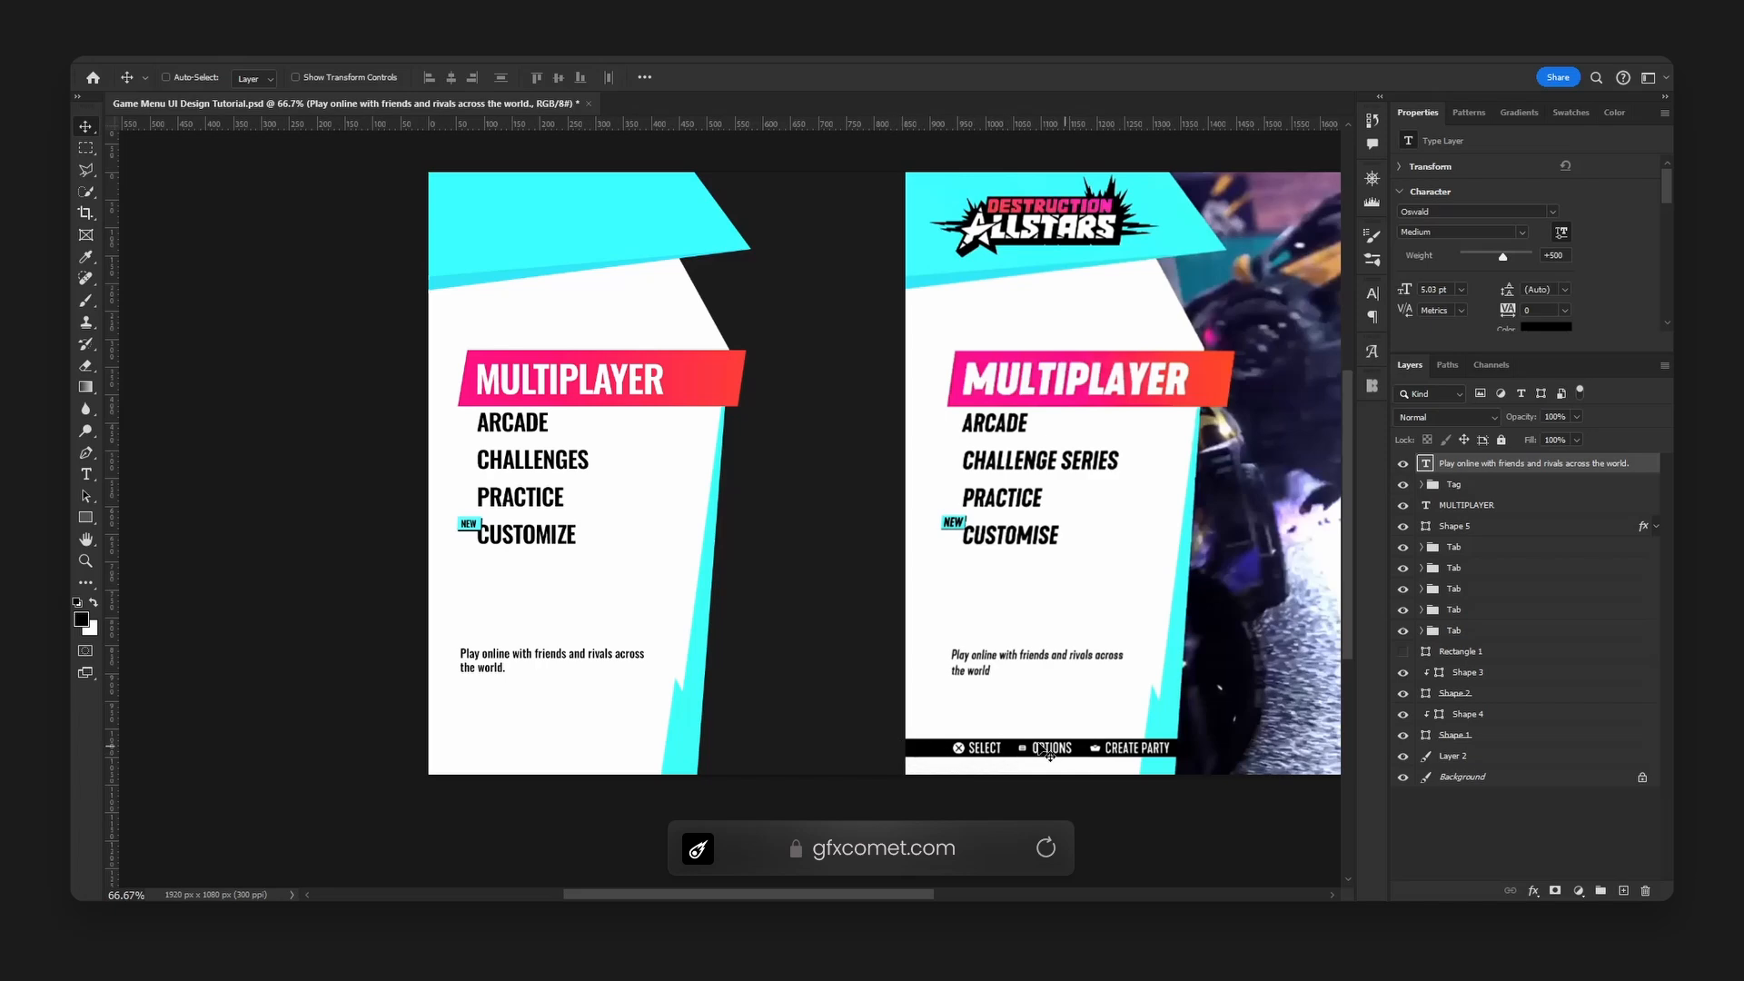
Move the reference screenshot, Layer 2, left behind the menu artwork and hide it.
drag(1080, 741, 763, 727)
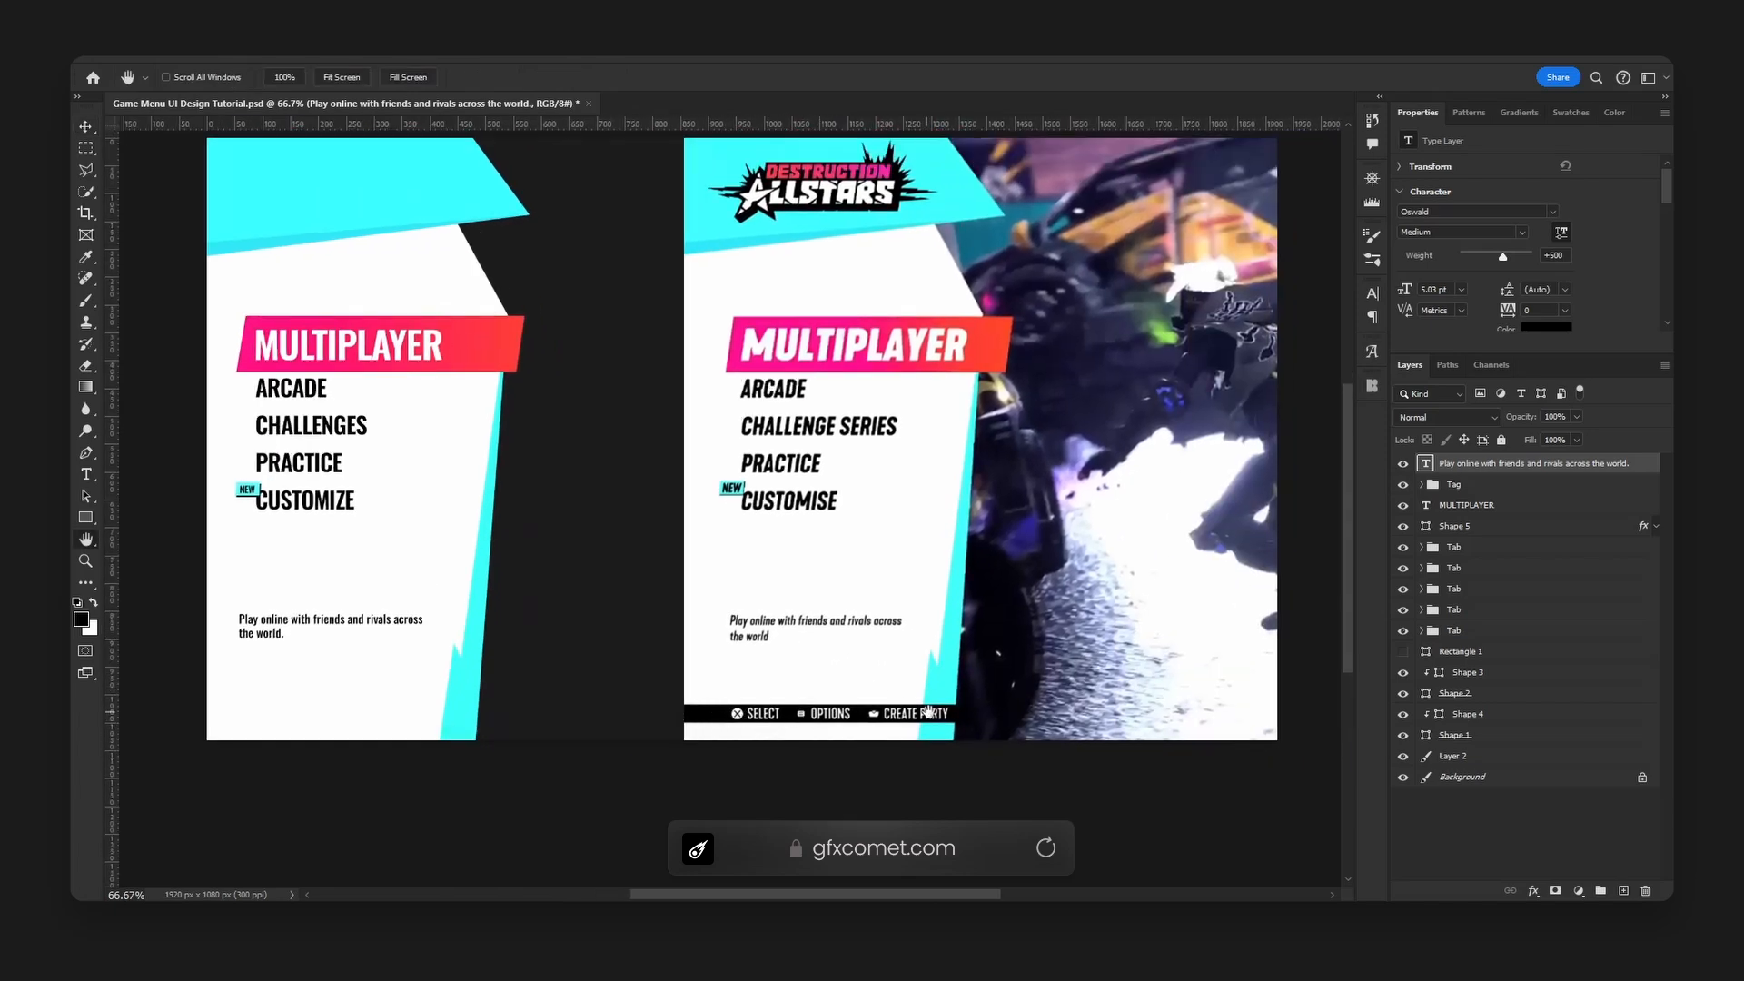
drag(913, 704, 1080, 819)
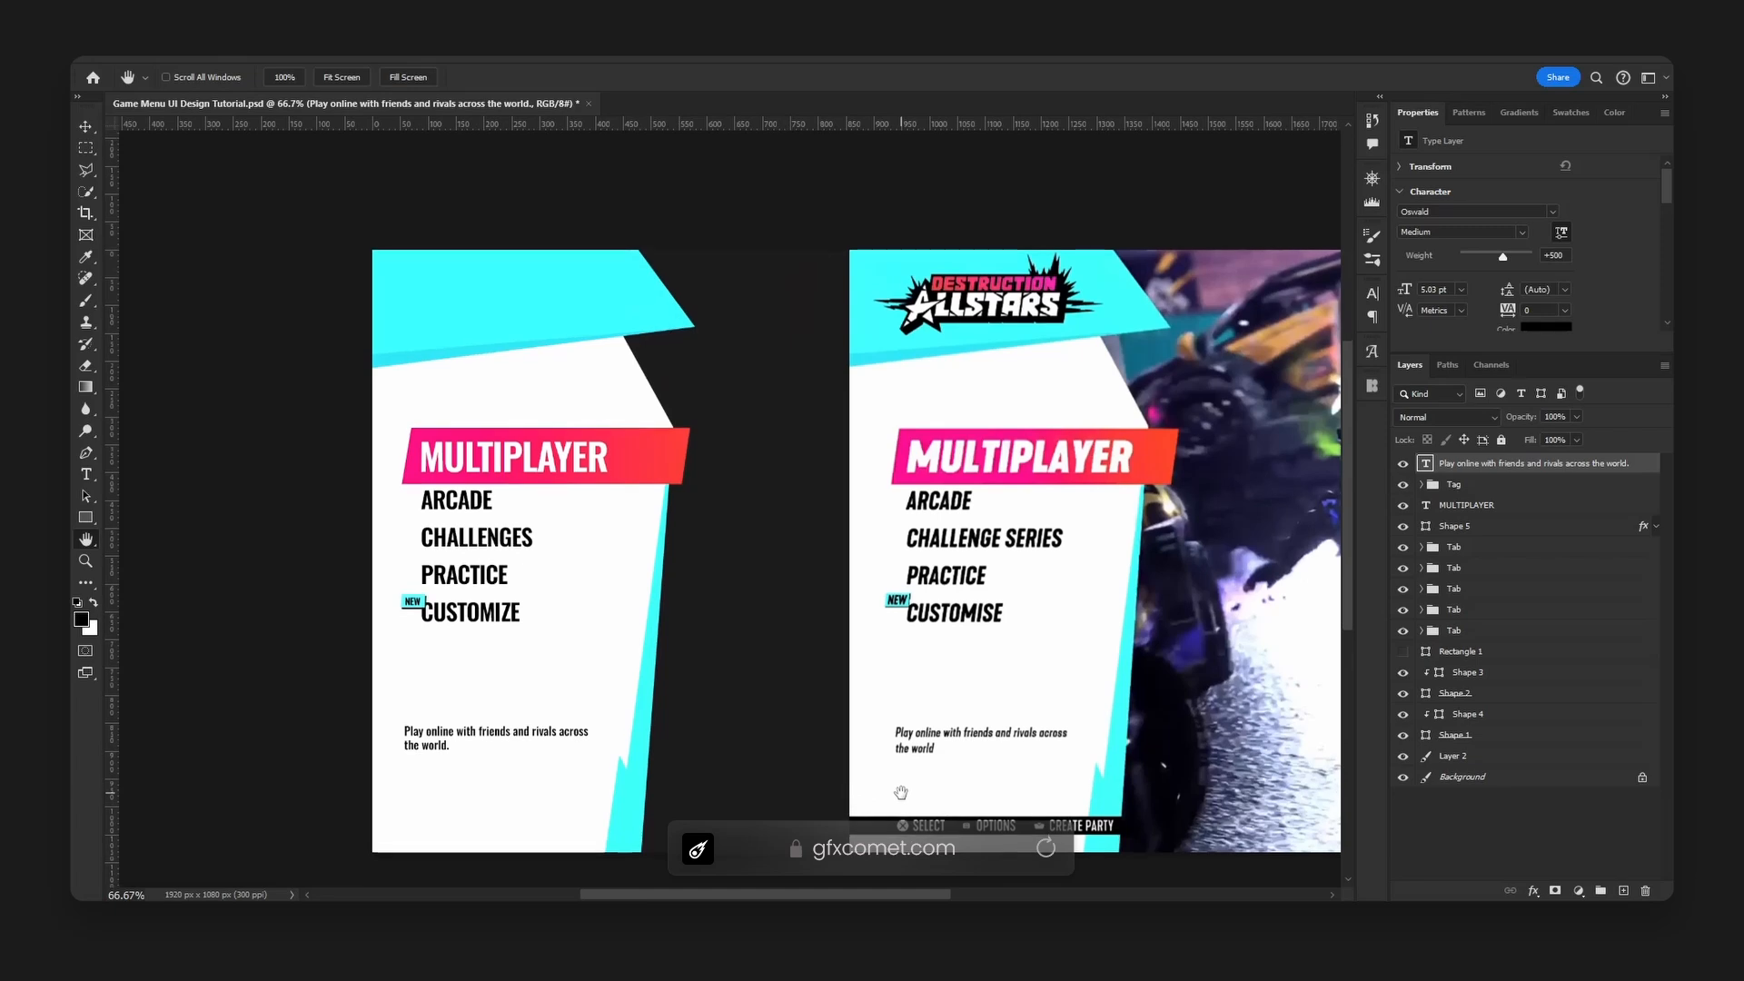
drag(900, 795, 853, 748)
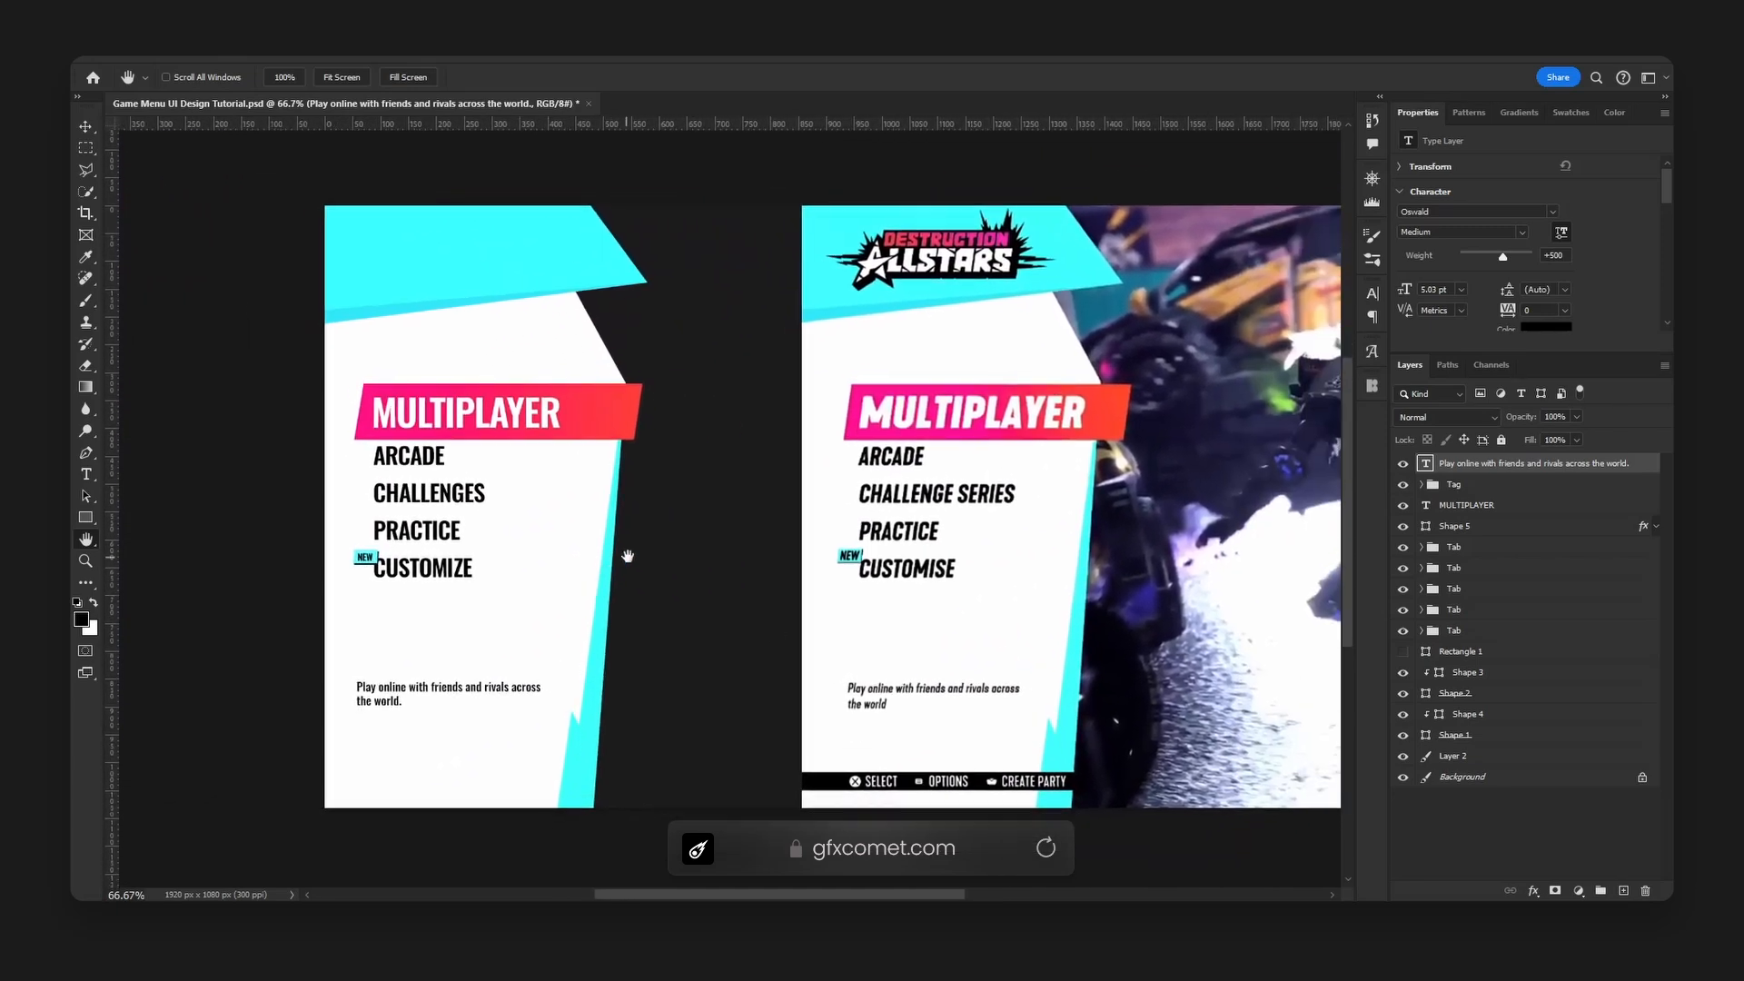
key(v)
ctrl+click(1013, 536)
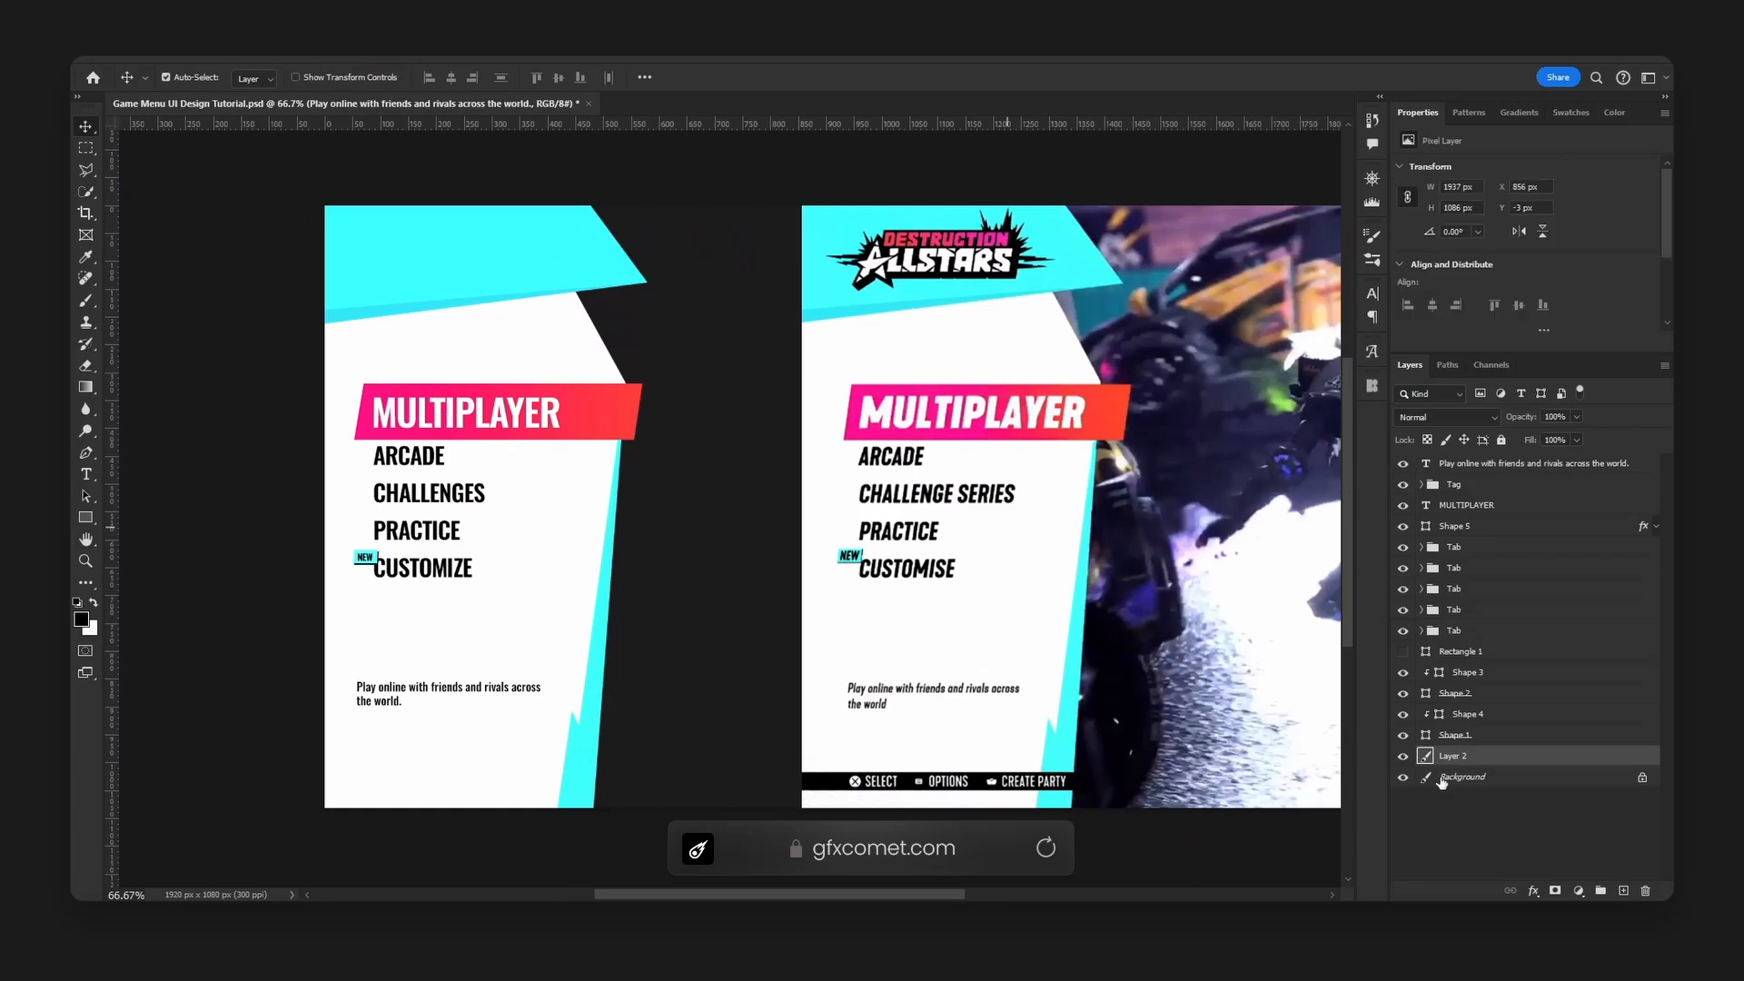
drag(1213, 646, 523, 632)
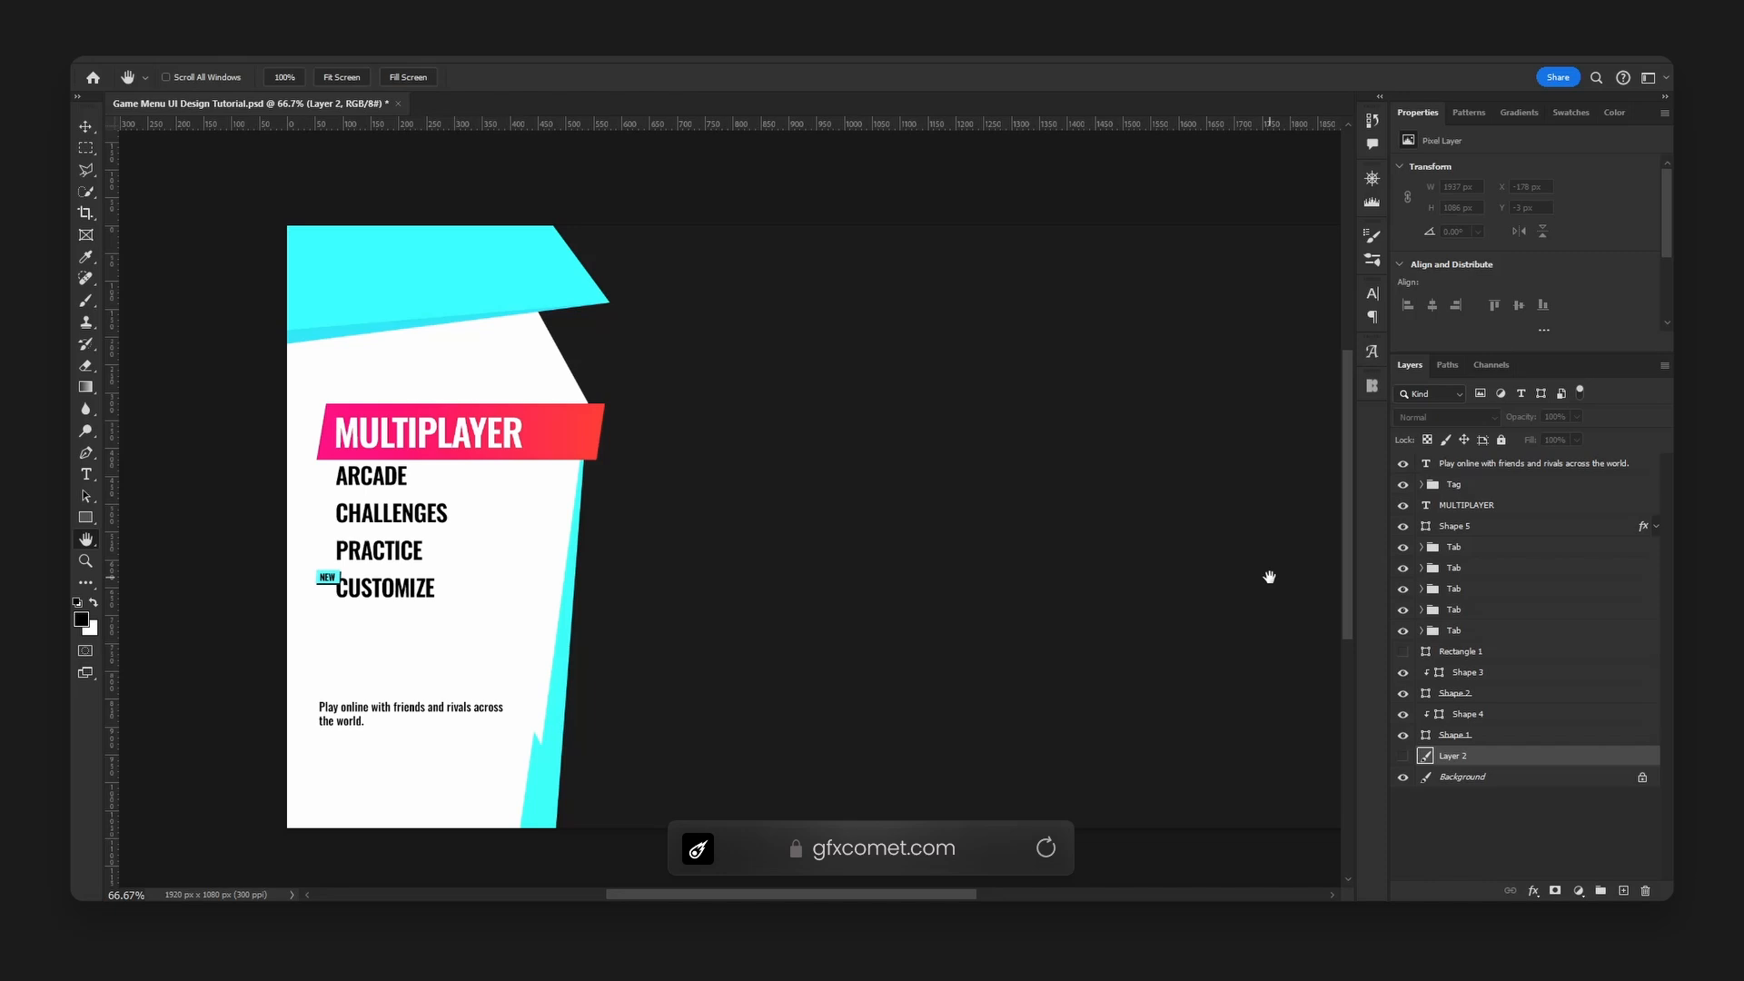
Group all menu layers from the description text down to Shape 1, and duplicate the group, keeping only the copy visible.
click(1494, 463)
shift+click(1482, 738)
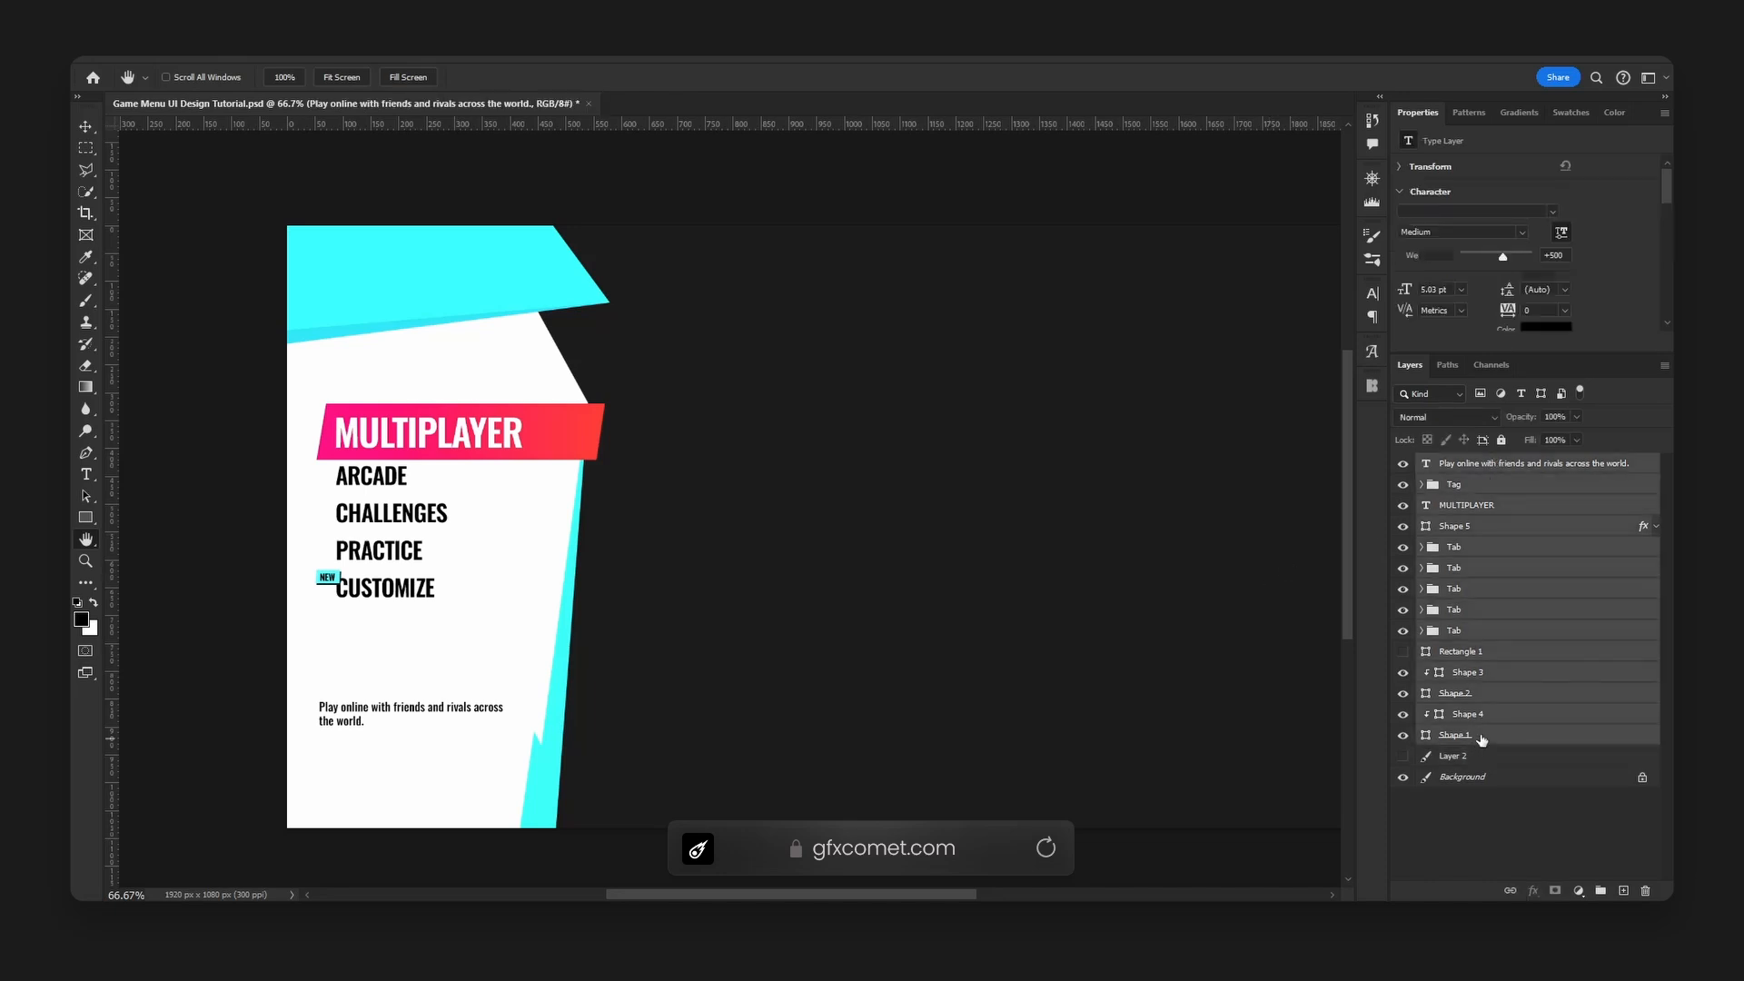
key(ctrl+g)
key(v)
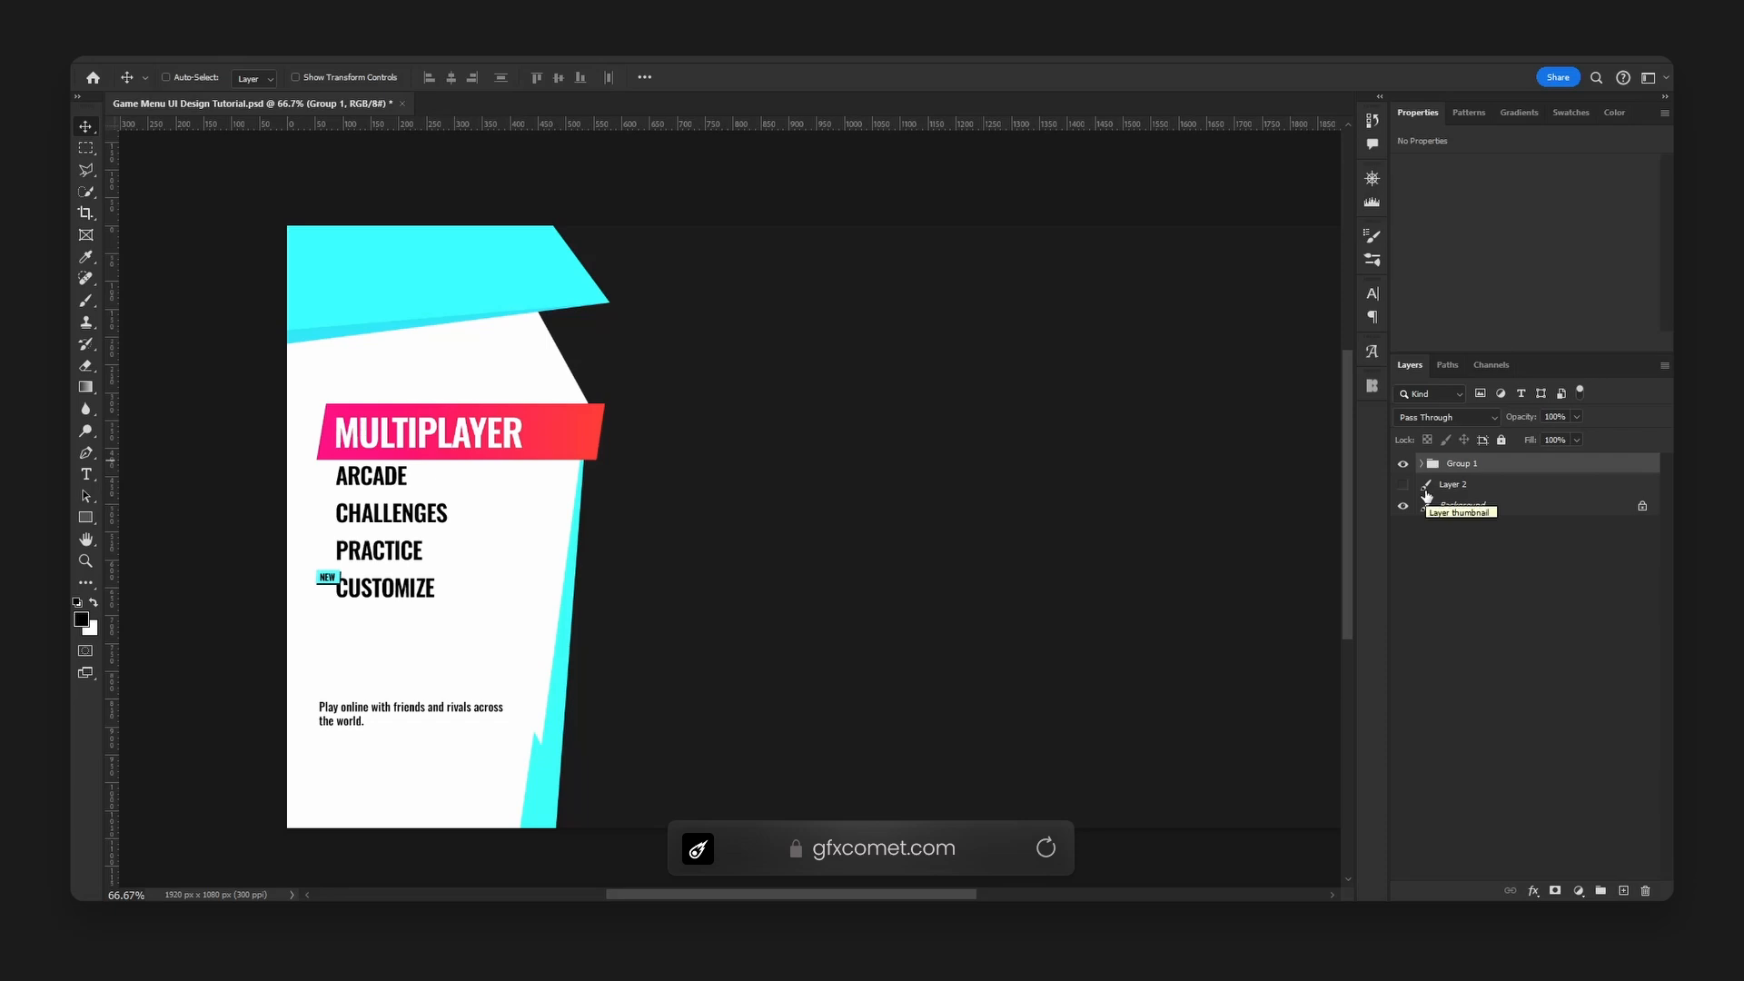
key(ctrl+j)
Recolor the cyan top banner, Shape 2, to ffffff and rename its layer Header.
ctrl+click(461, 271)
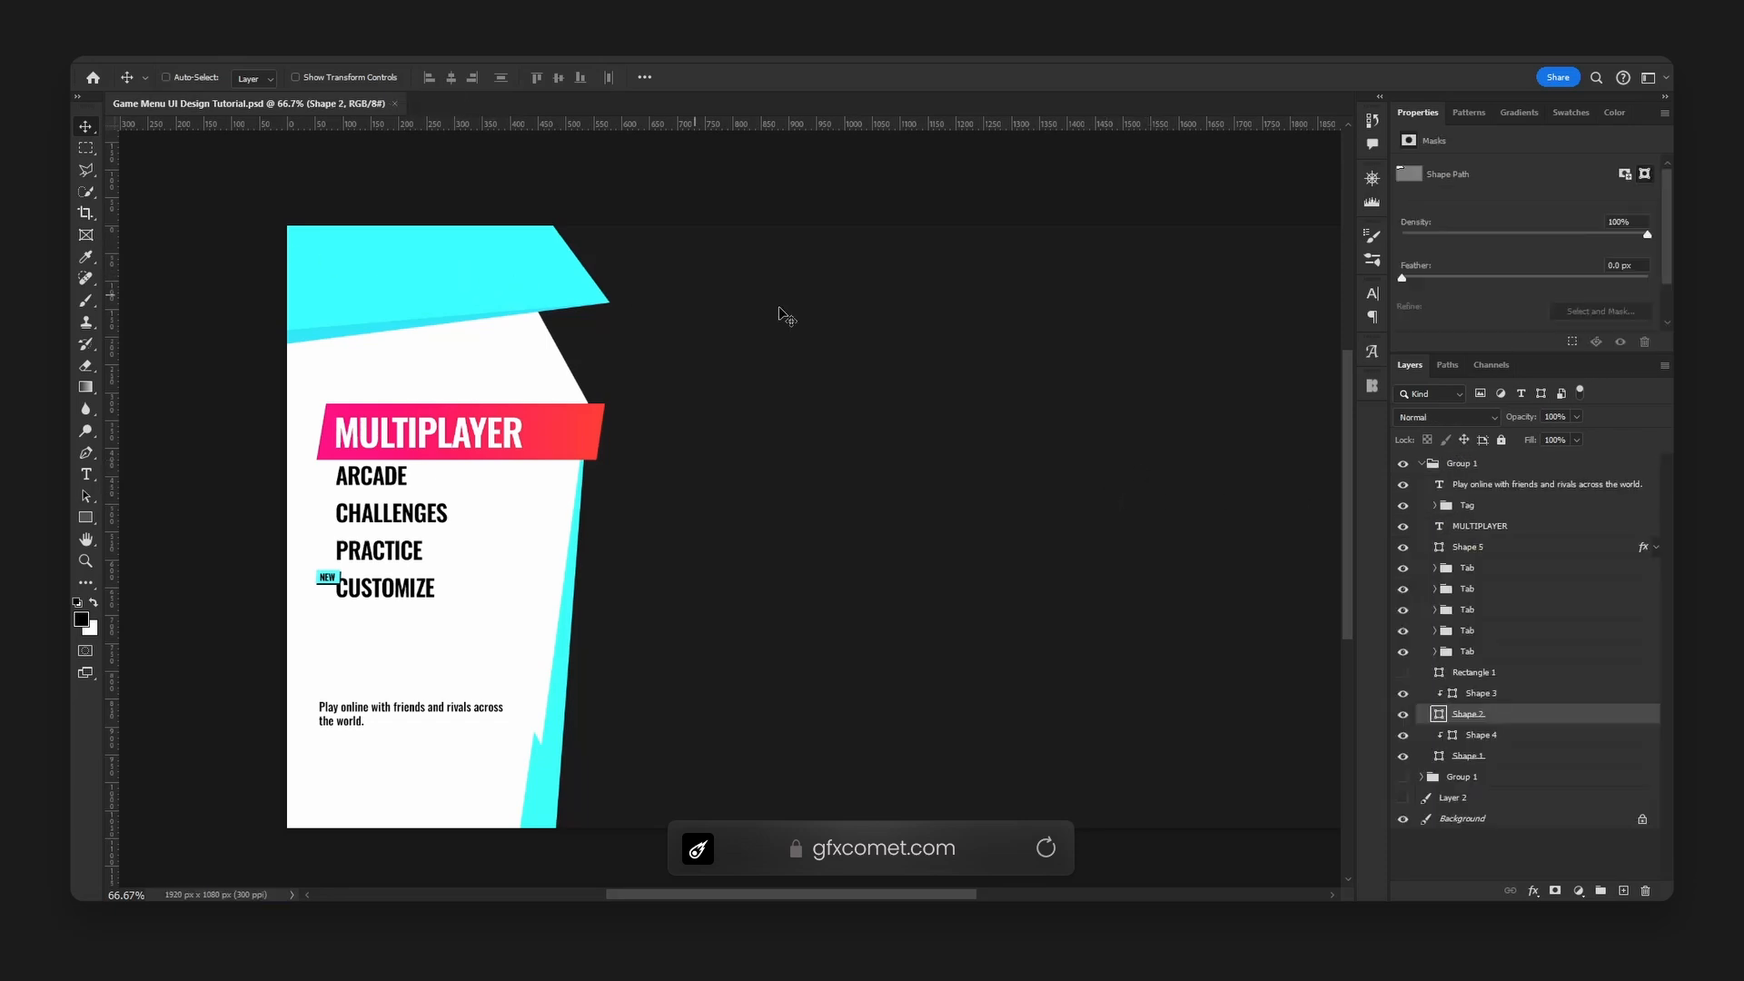
double_click(1438, 714)
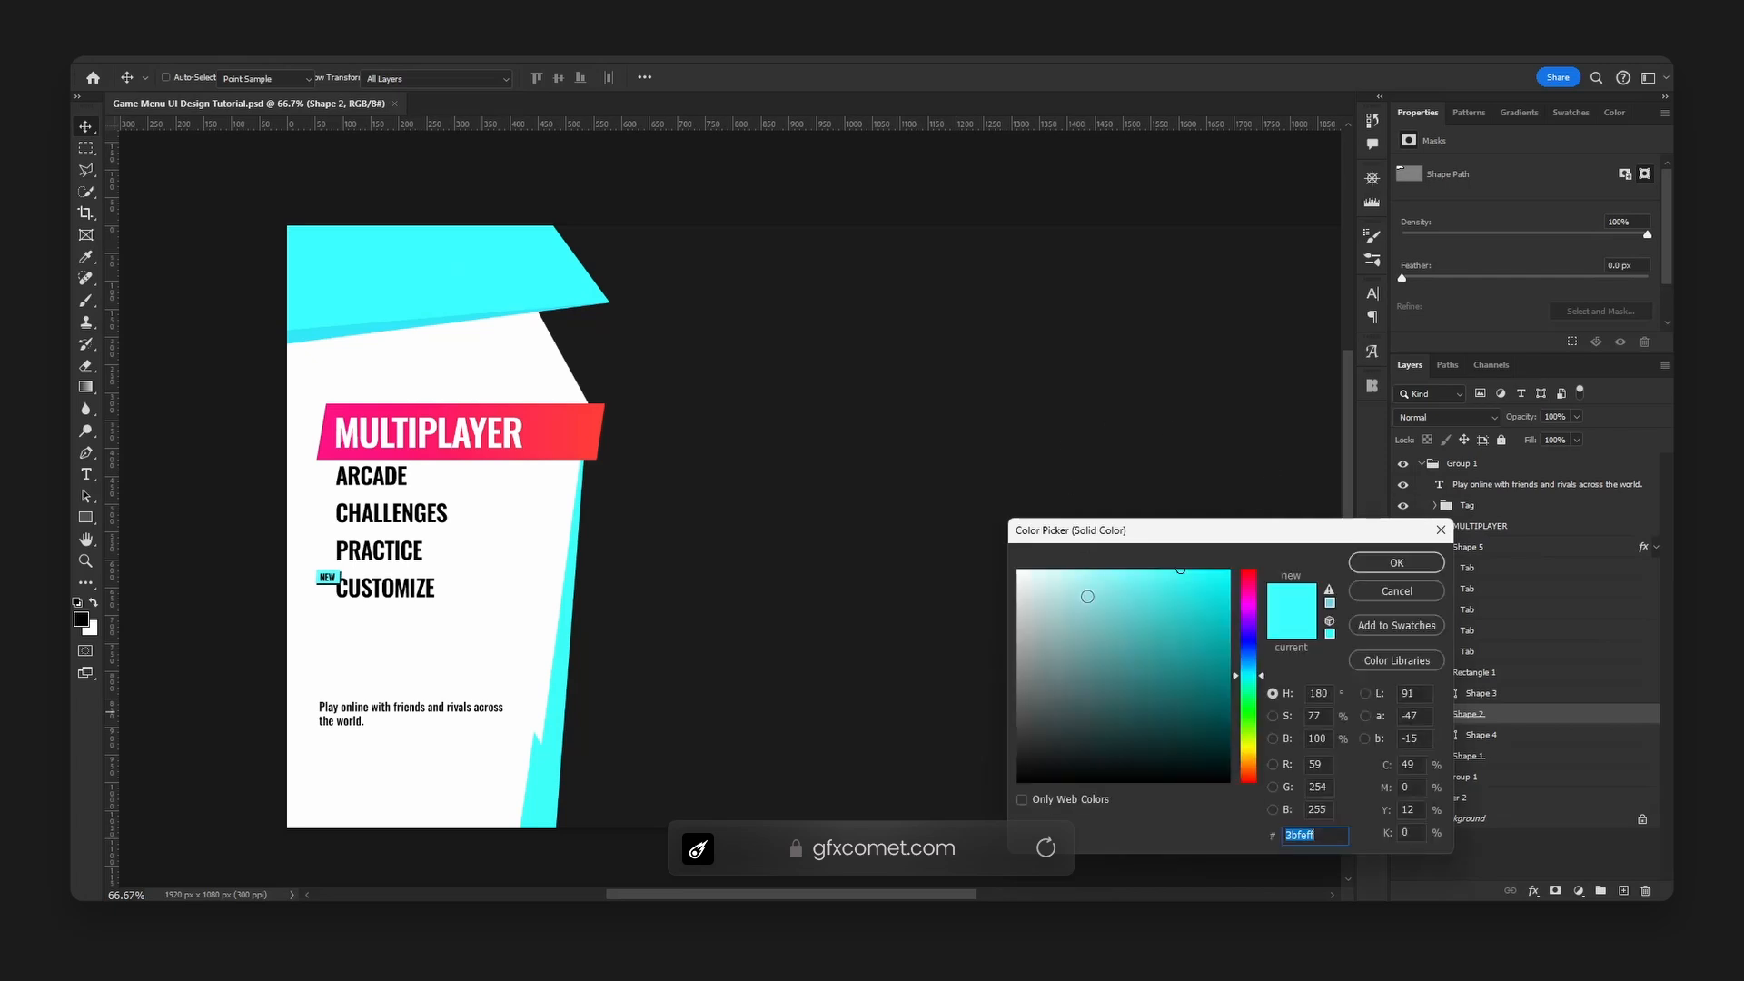
text(ffffff)
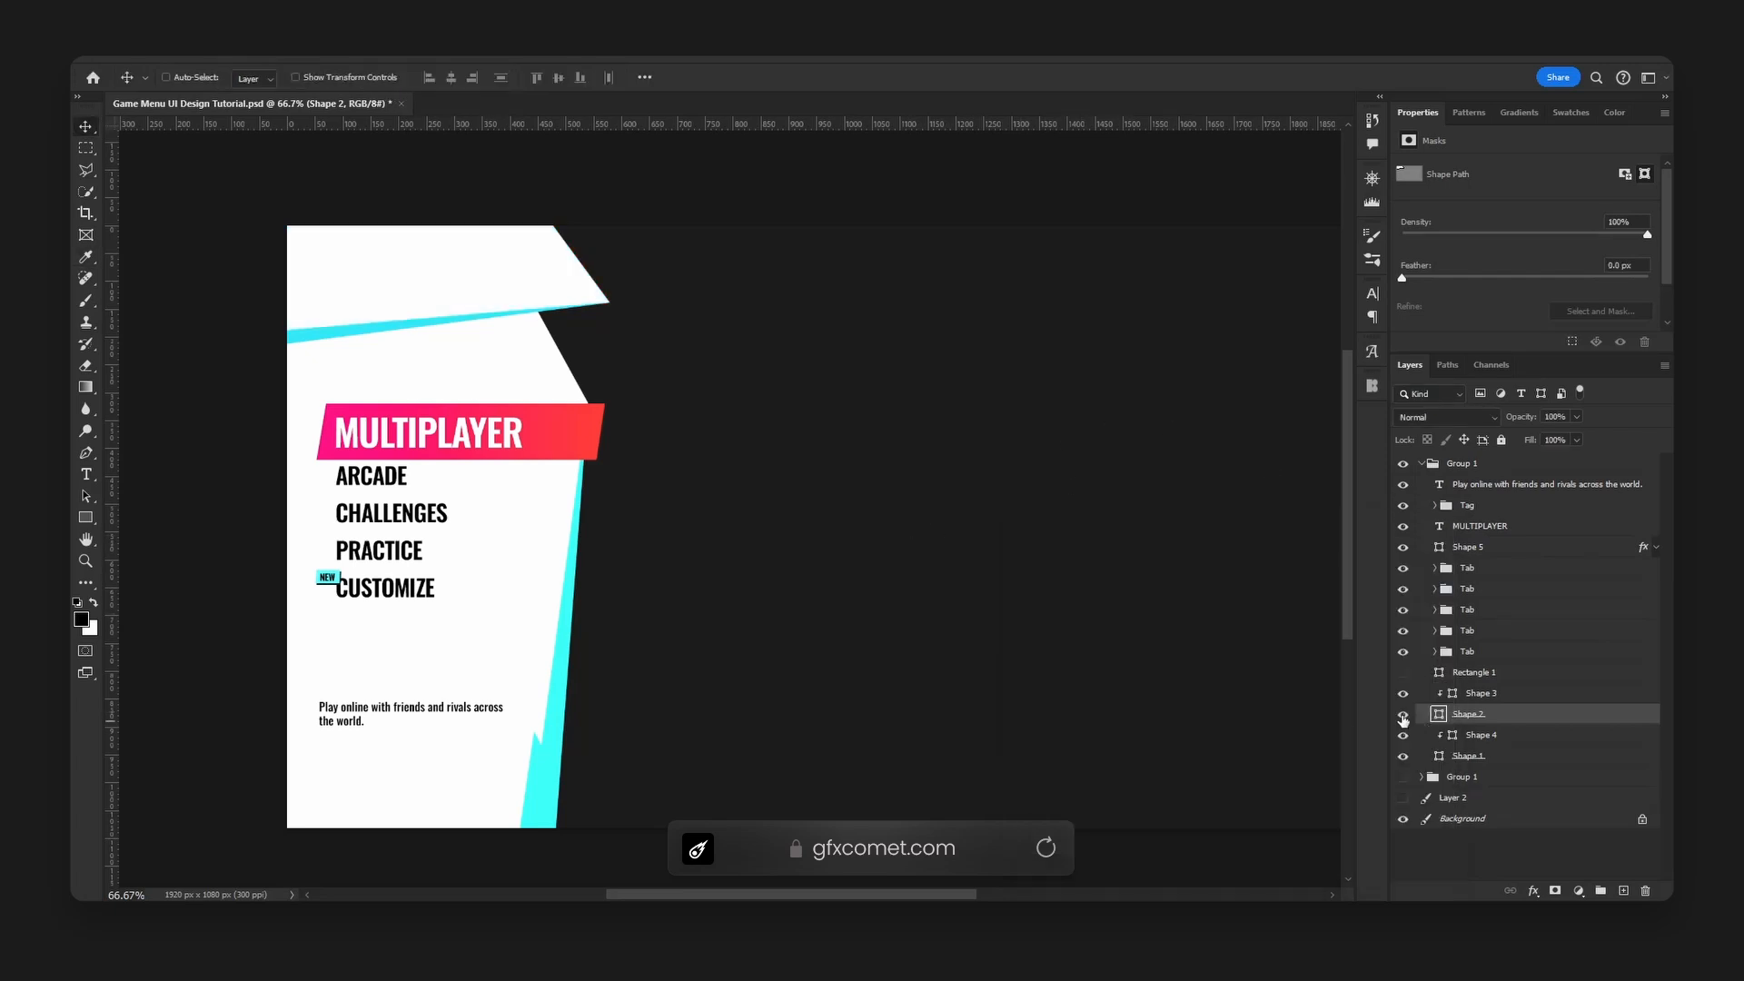
click(1403, 716)
click(1402, 716)
double_click(1464, 715)
text(Header)
key(Return)
Hide the clipped Shape 3 accent and toggle the Header layer's visibility to check the banner's outline.
key(alt+bracketright)
click(1402, 715)
click(1402, 716)
click(1404, 694)
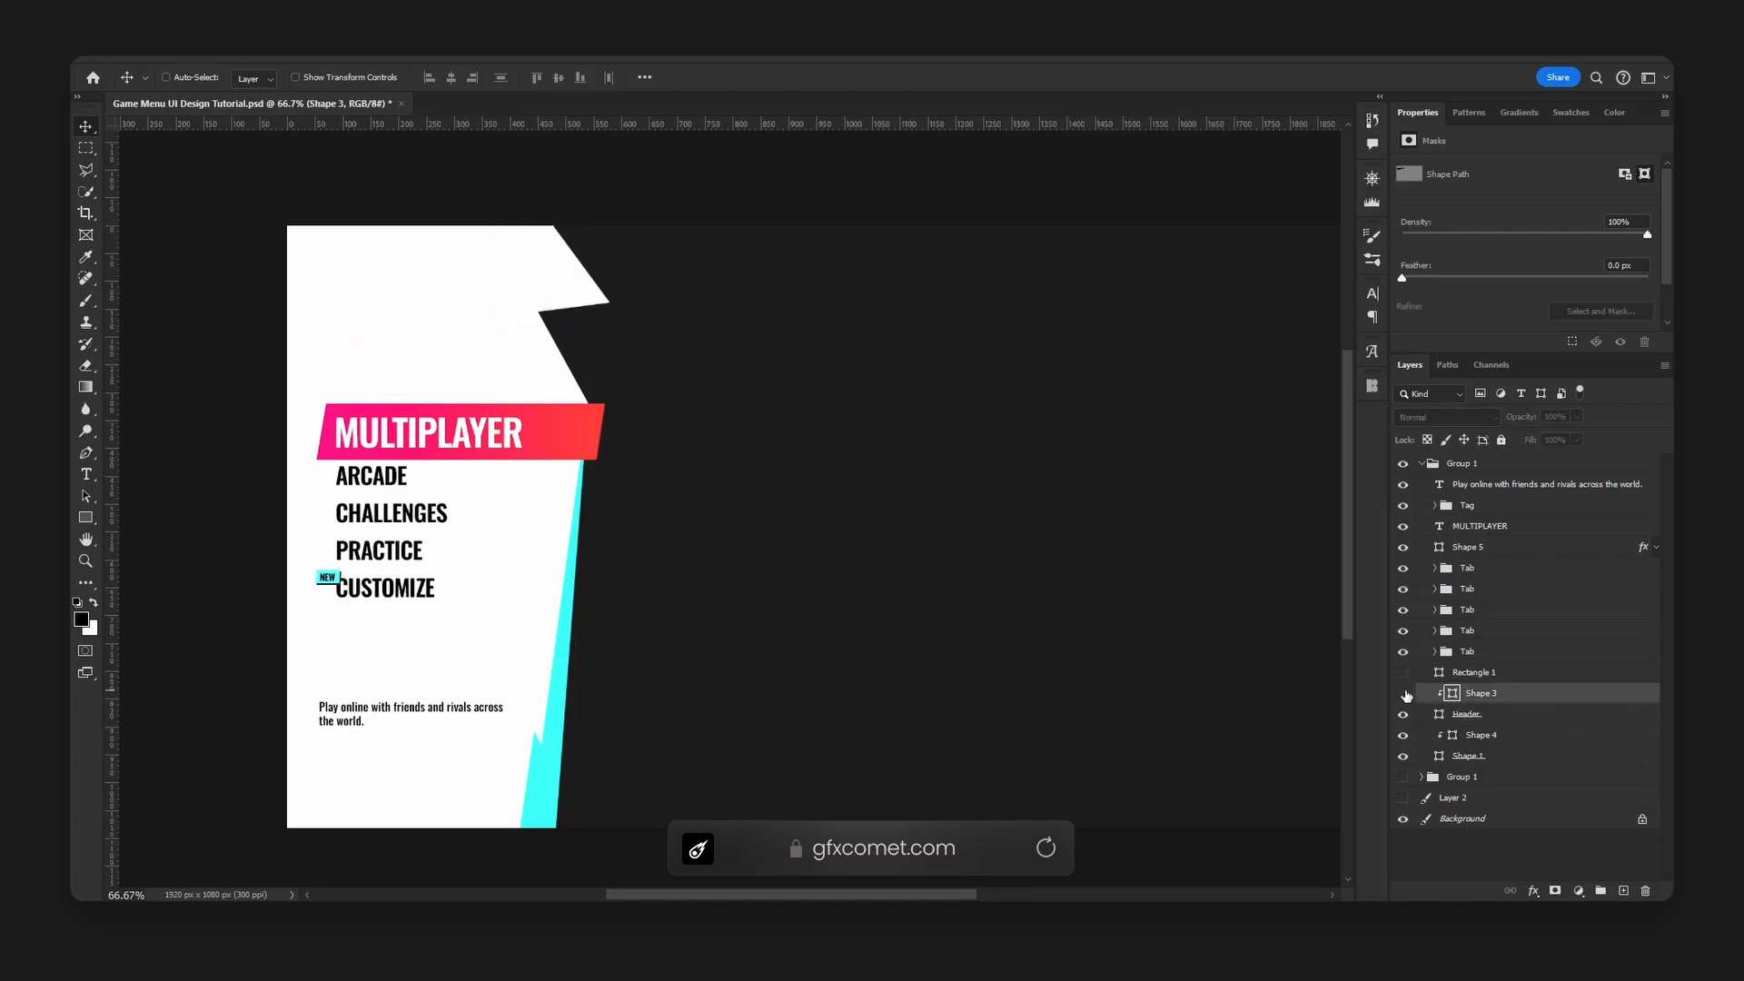
click(1398, 717)
click(1398, 718)
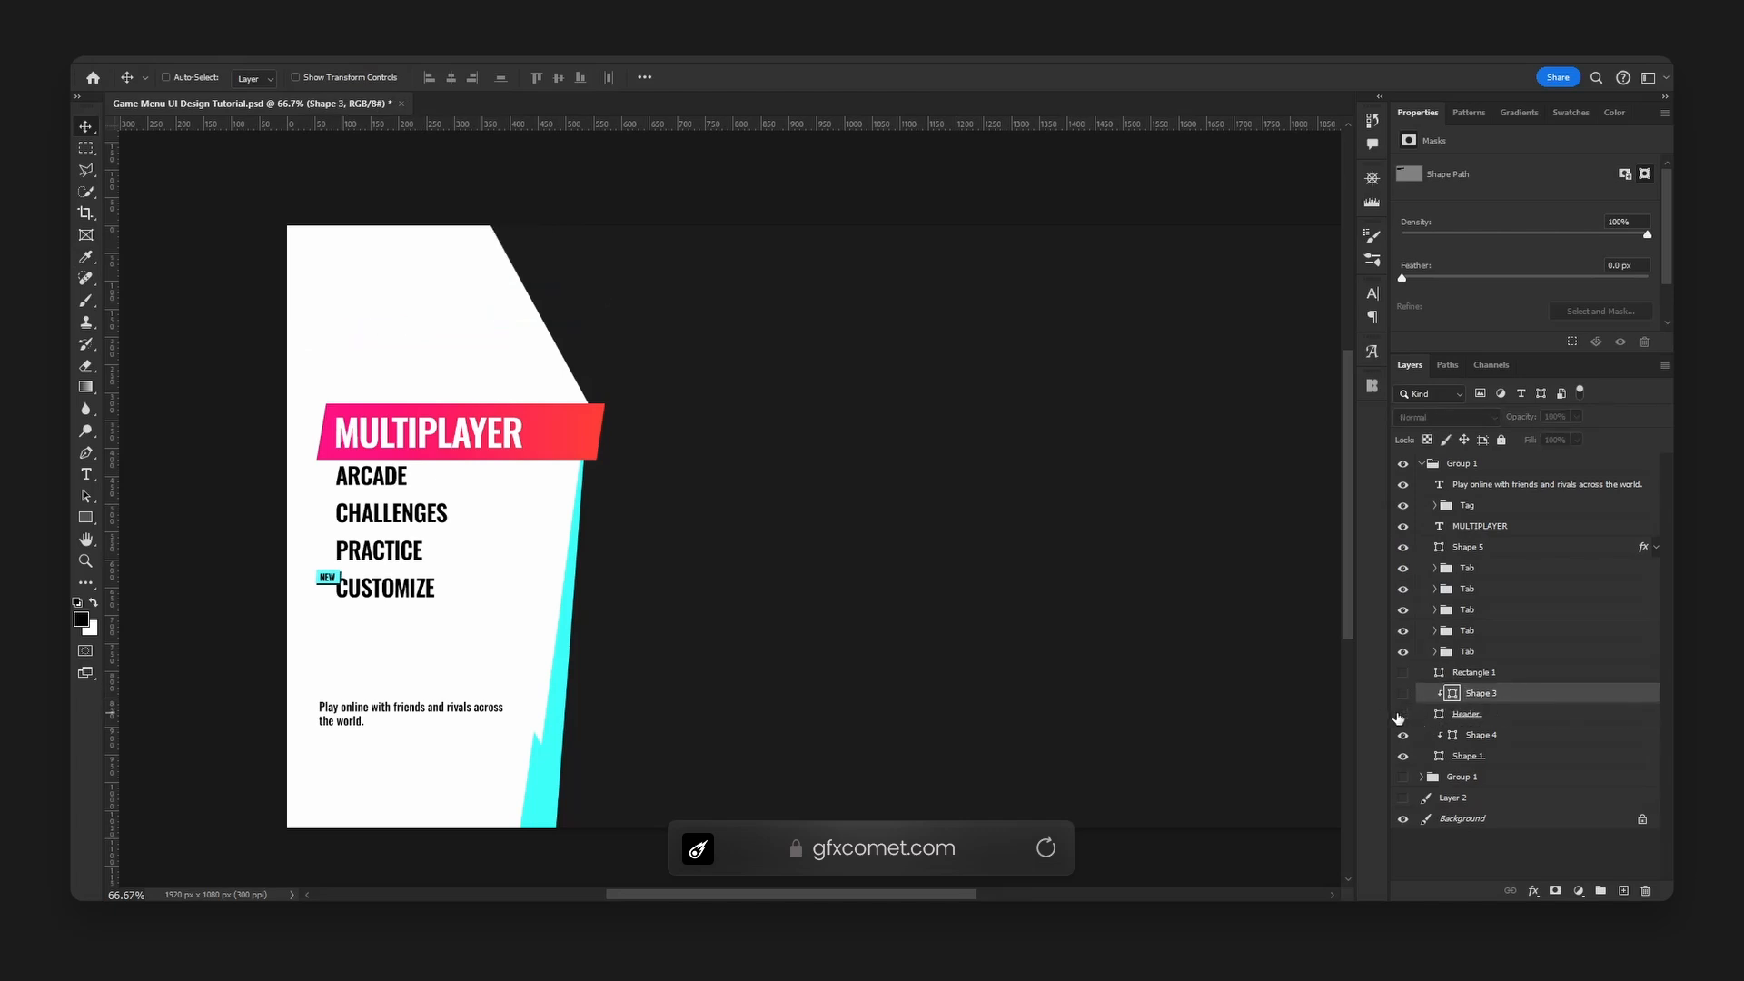
click(1398, 717)
click(1398, 717)
click(1398, 717)
Hide the description, tag, title, Shape 5, Tab and Shape 1 layers in the copied group so only Header shows.
drag(1404, 656, 1407, 491)
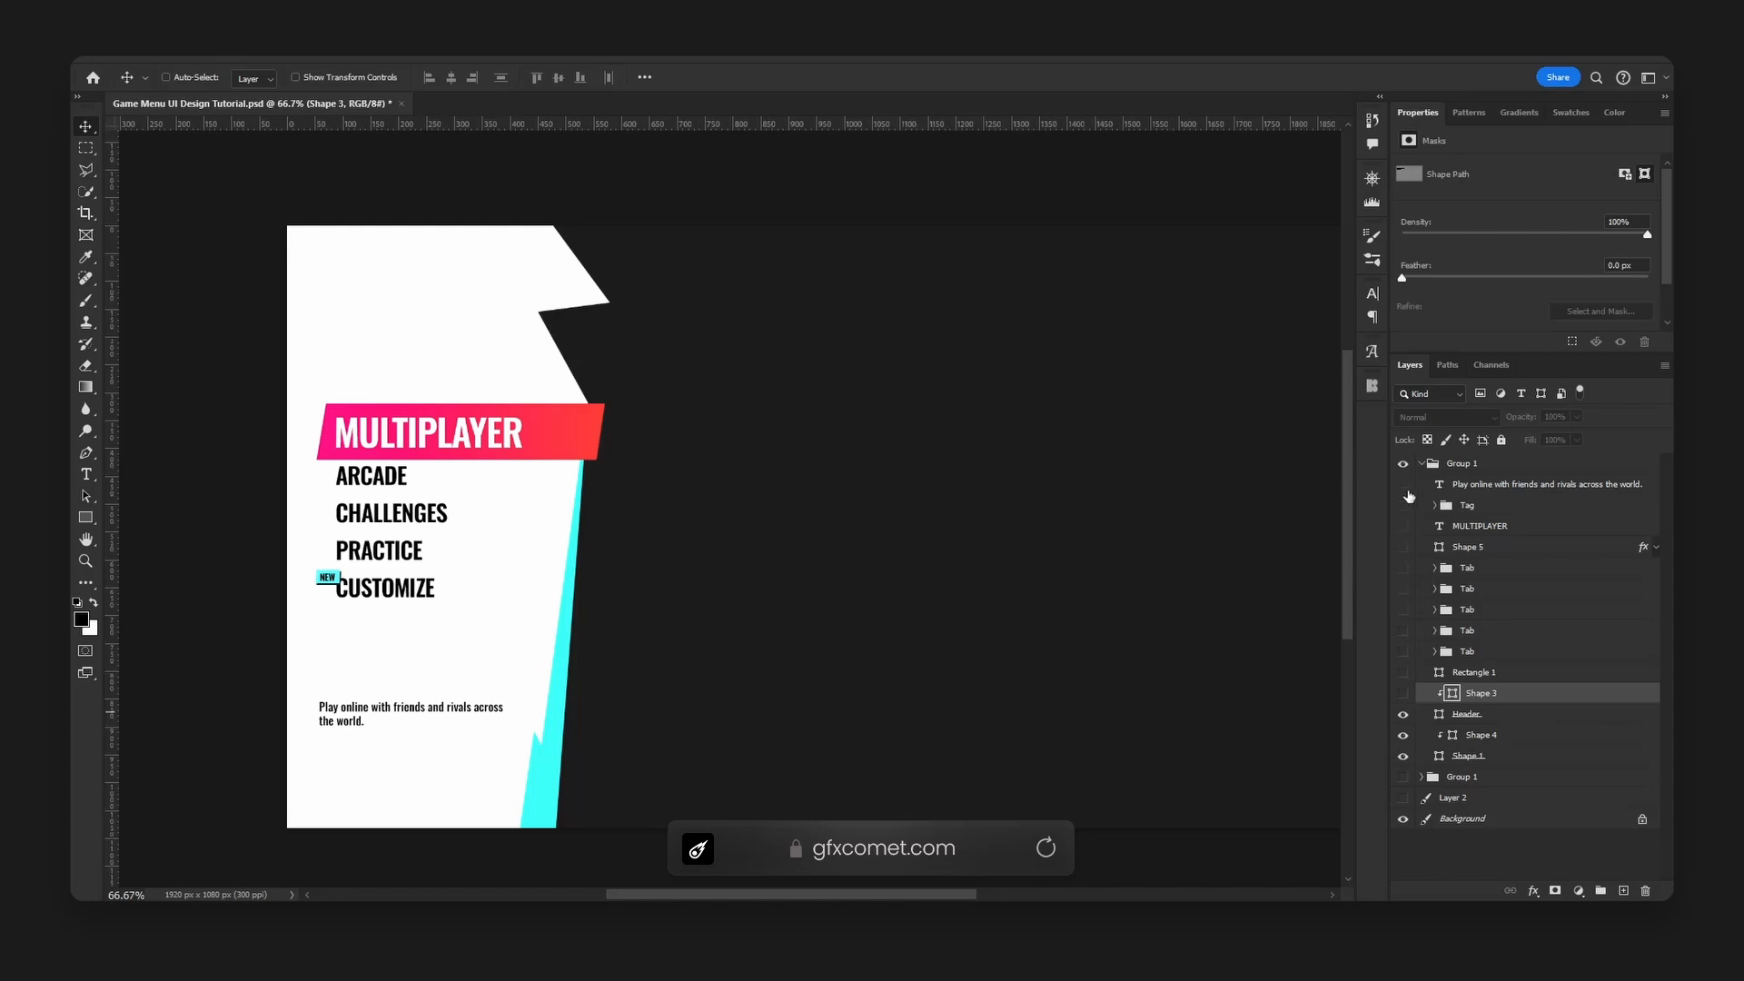
click(1406, 756)
click(1405, 718)
click(1406, 717)
click(1406, 717)
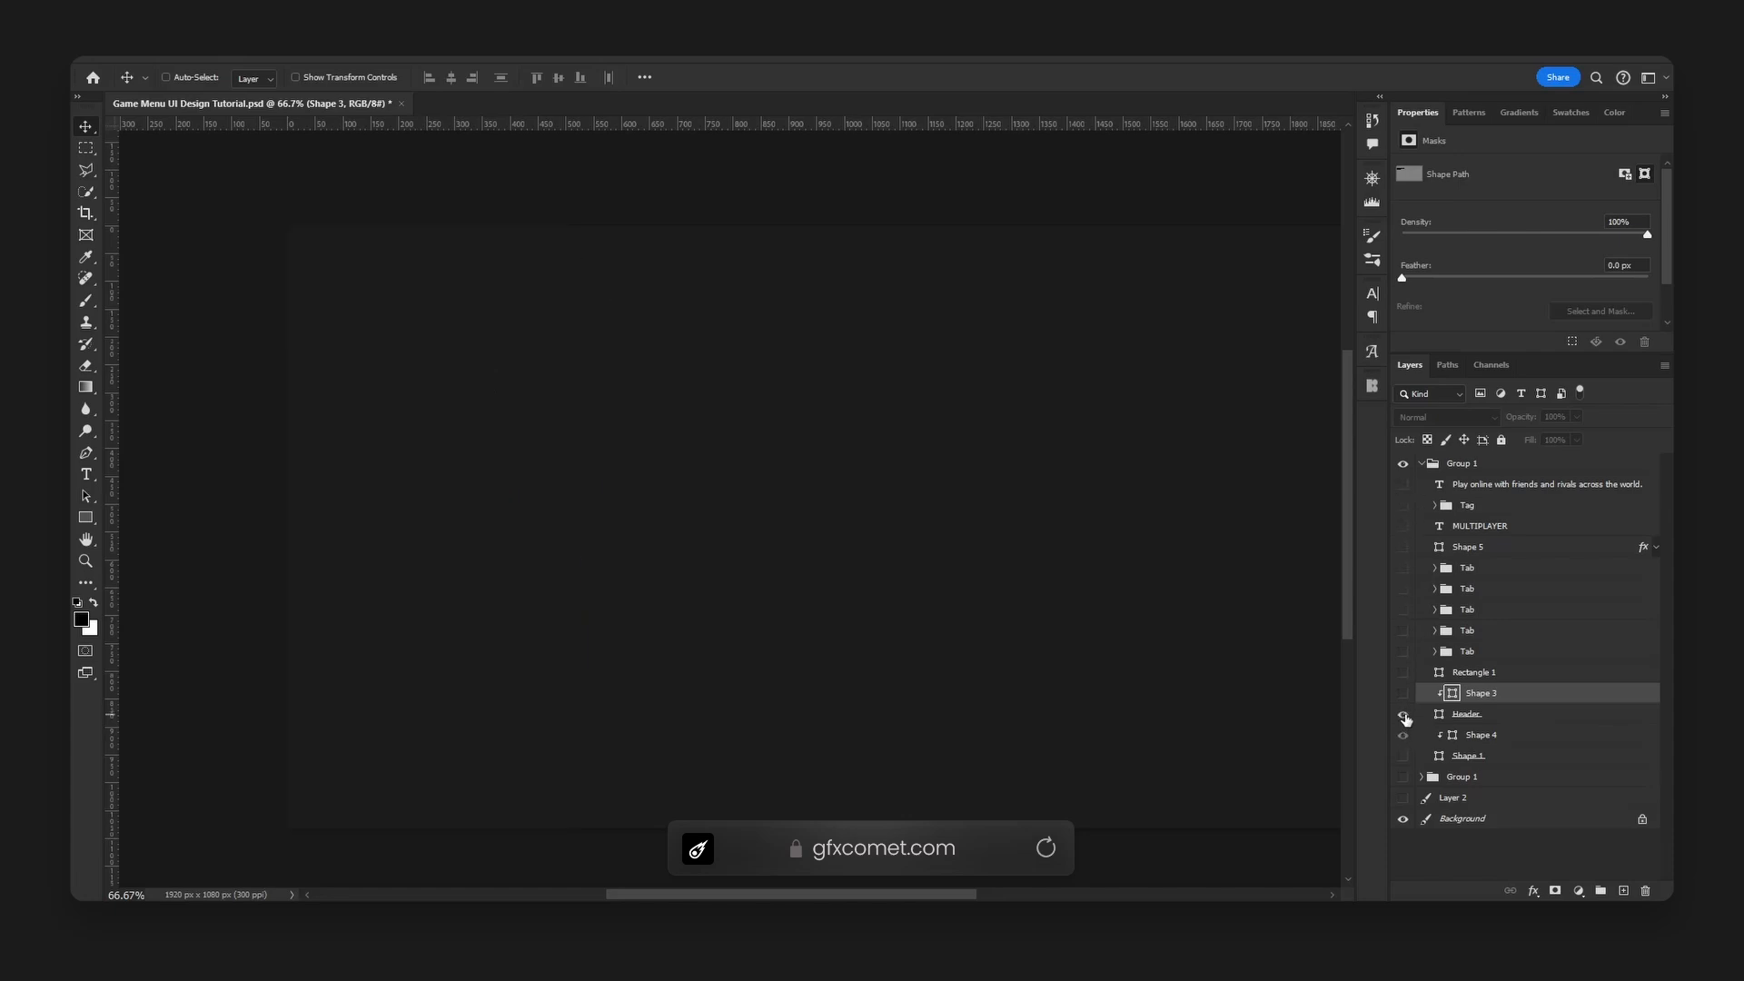
click(1406, 717)
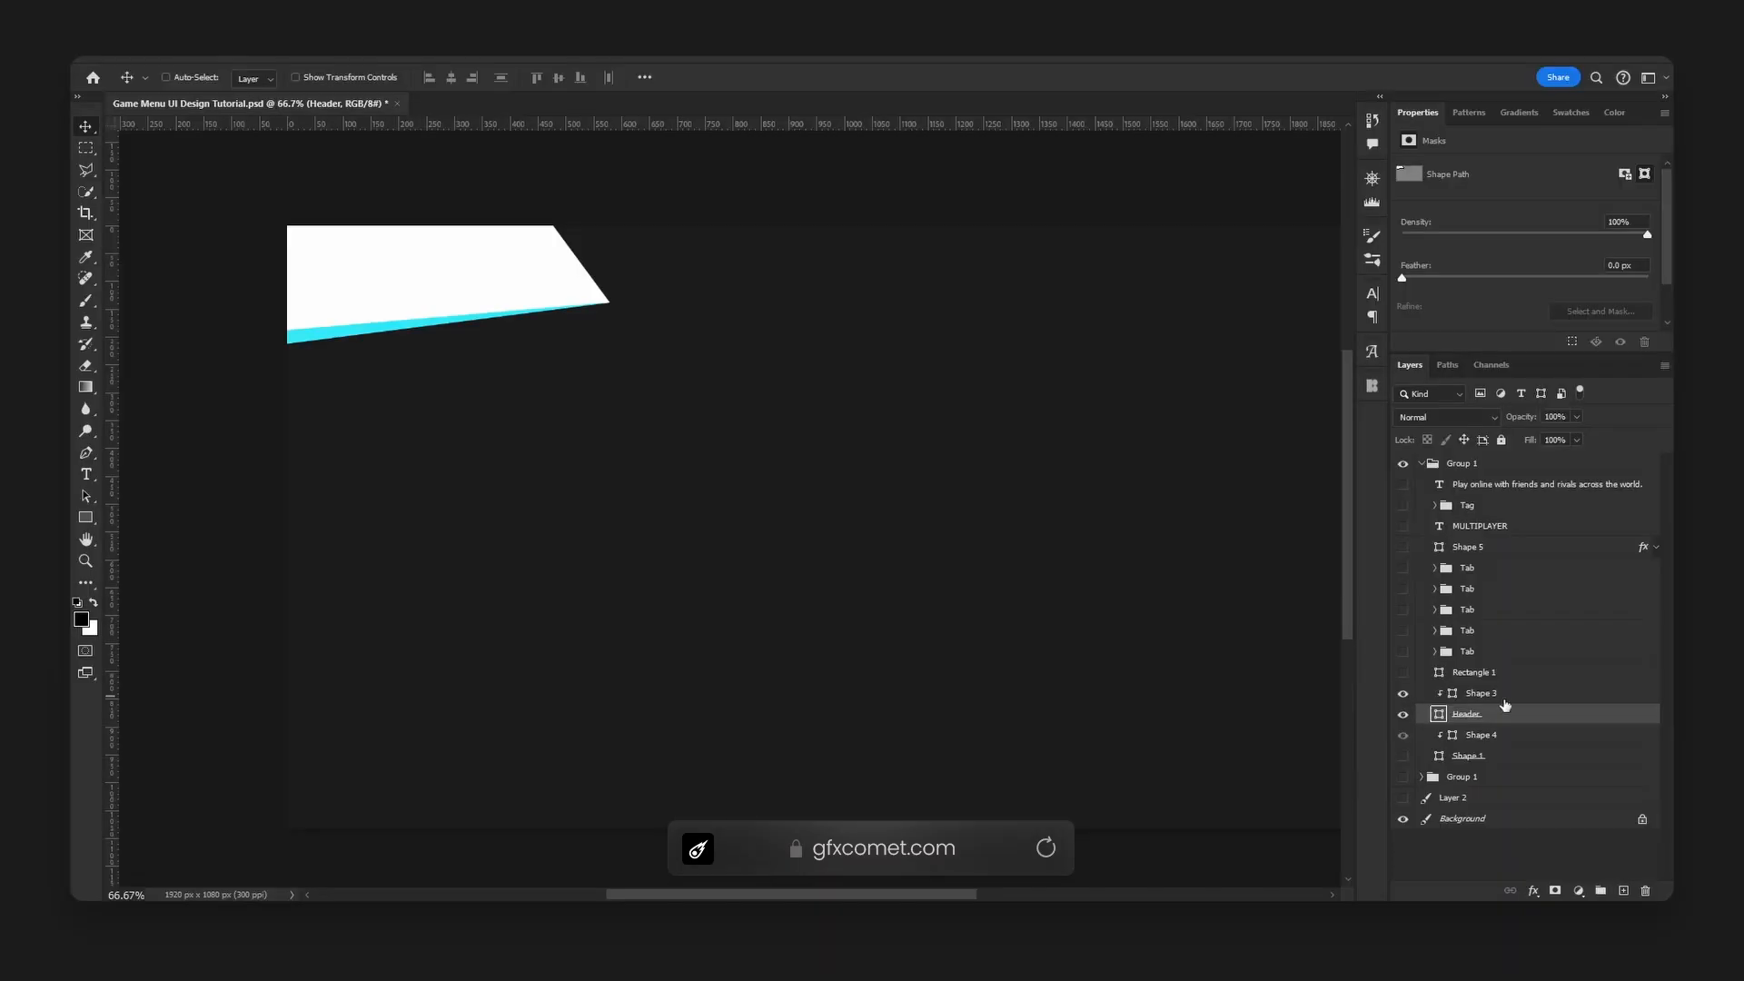
Recolor the clipped Shape 3 accent to ffffff and toggle Header's visibility to check both shapes.
click(1481, 696)
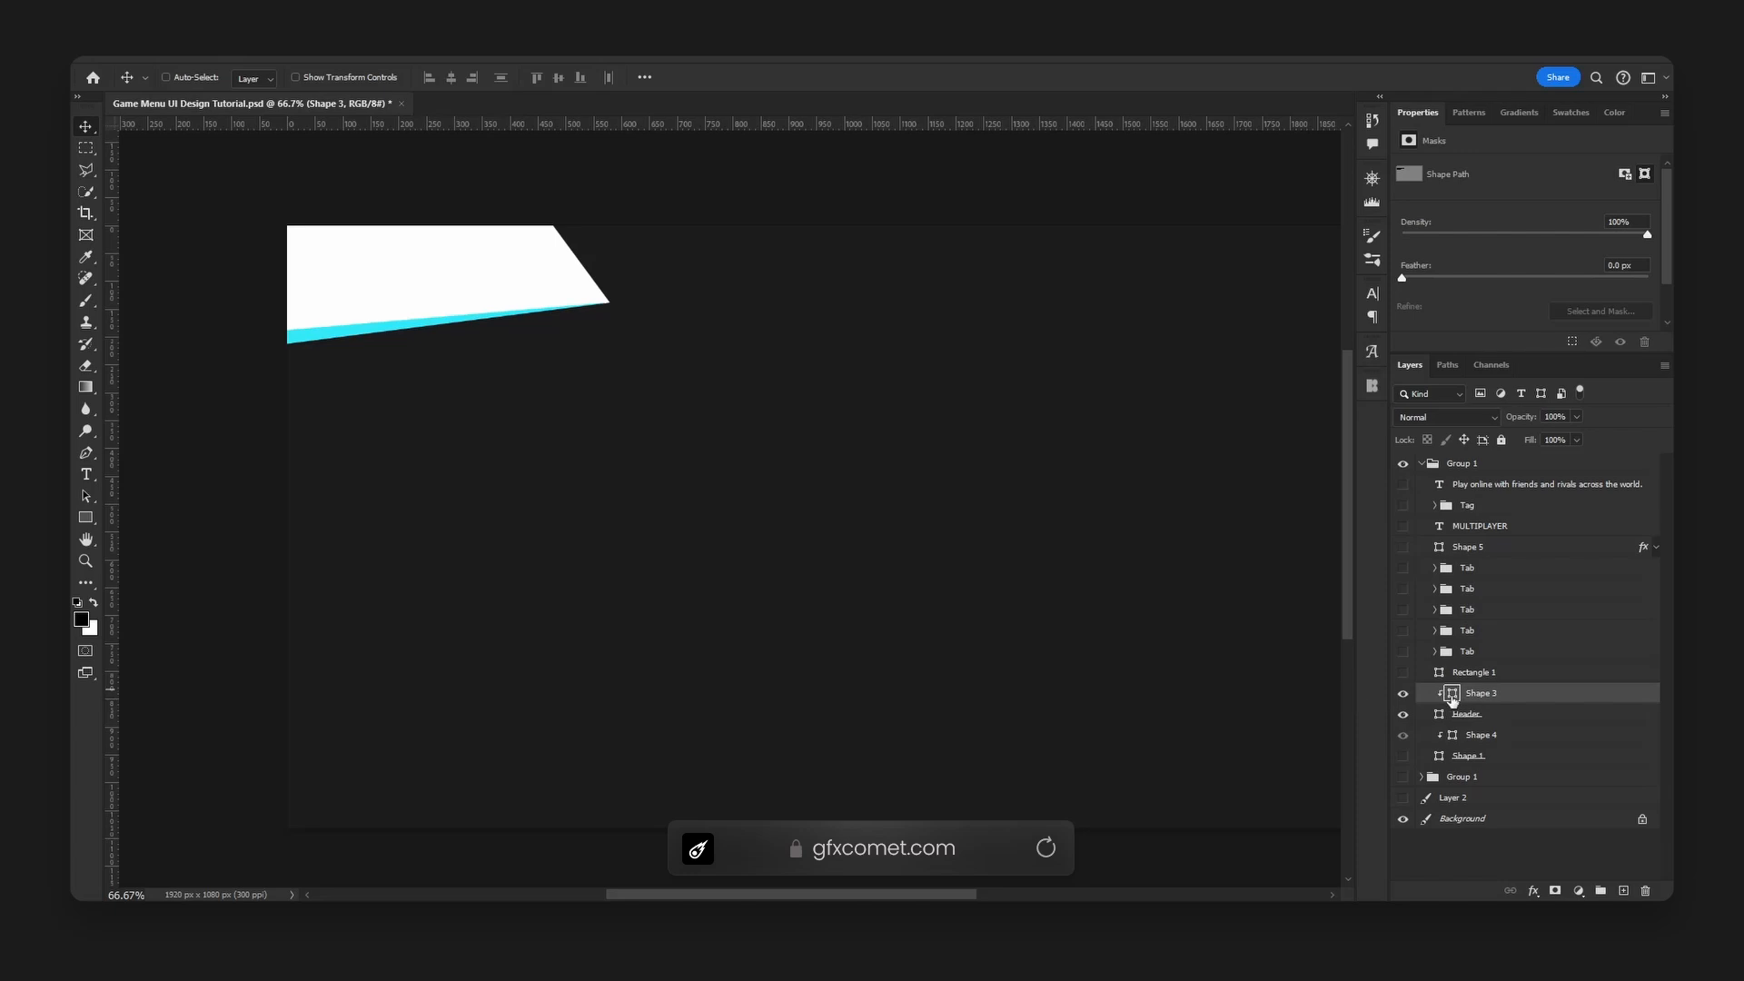
double_click(1451, 696)
text(ffffff)
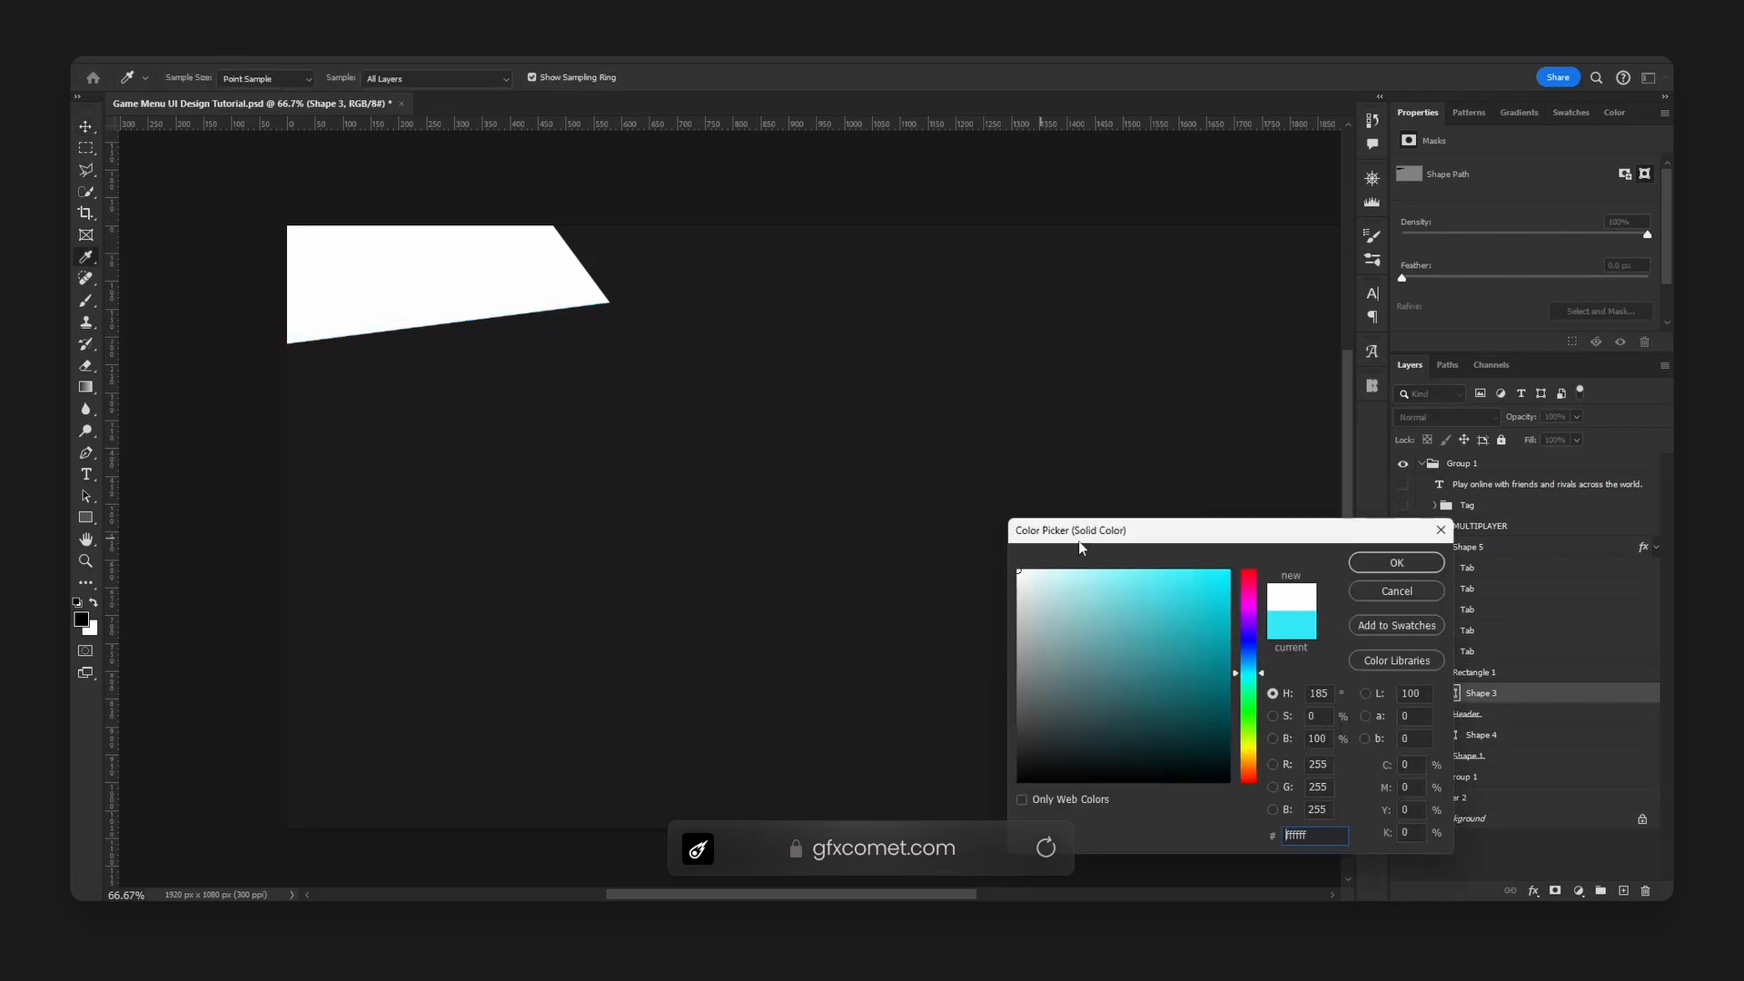
click(1414, 566)
click(1403, 715)
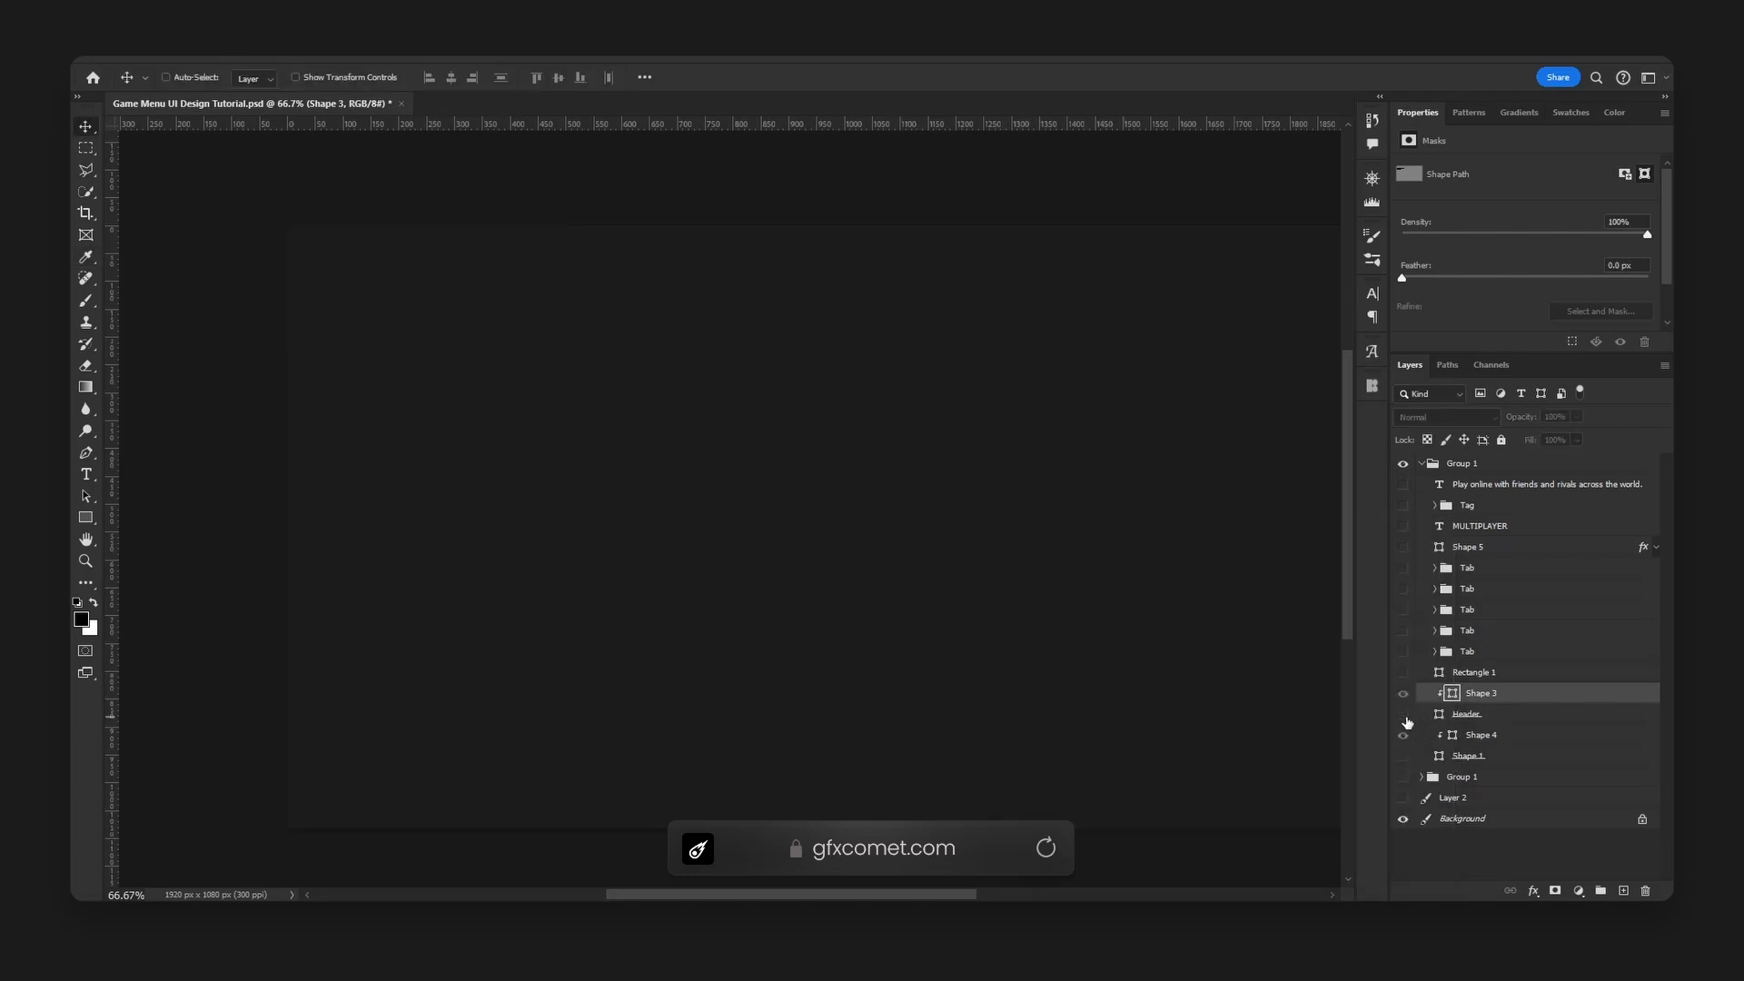
click(1403, 715)
Release Shape 3 from its clipping mask on Header, try moving it downward and undo that move.
ctrl+click(1439, 714)
click(1508, 717)
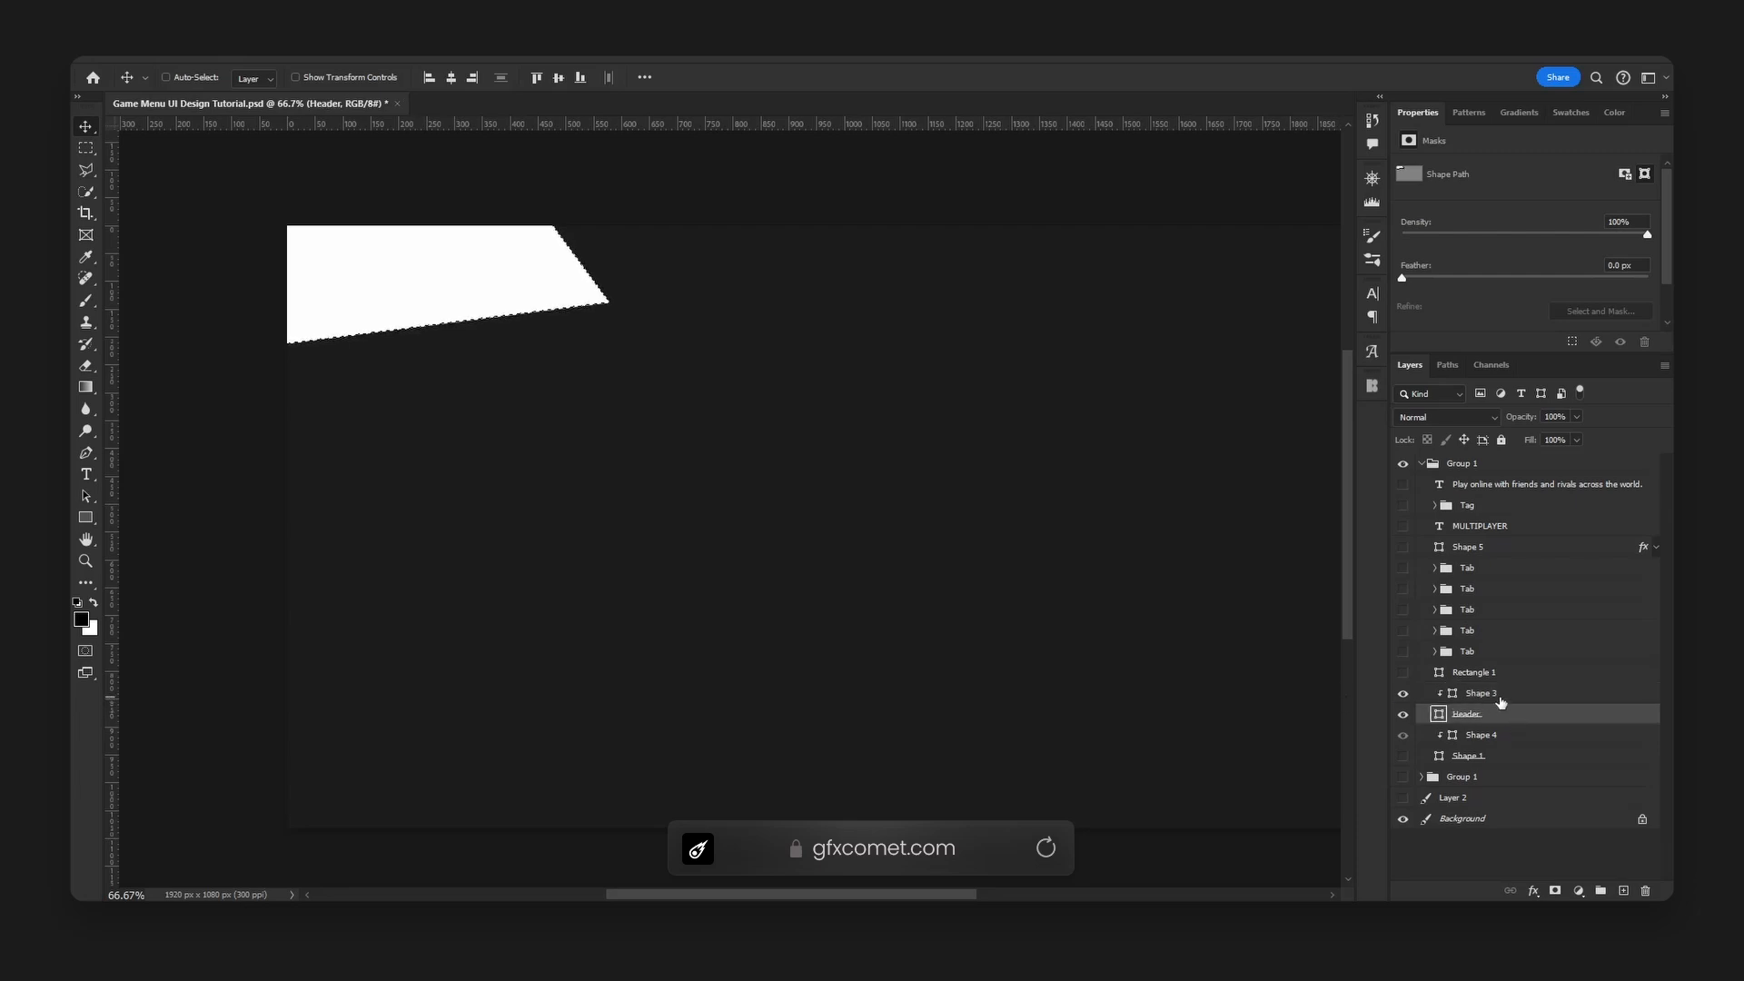
key(ctrl+d)
alt+click(1474, 703)
drag(475, 279, 470, 408)
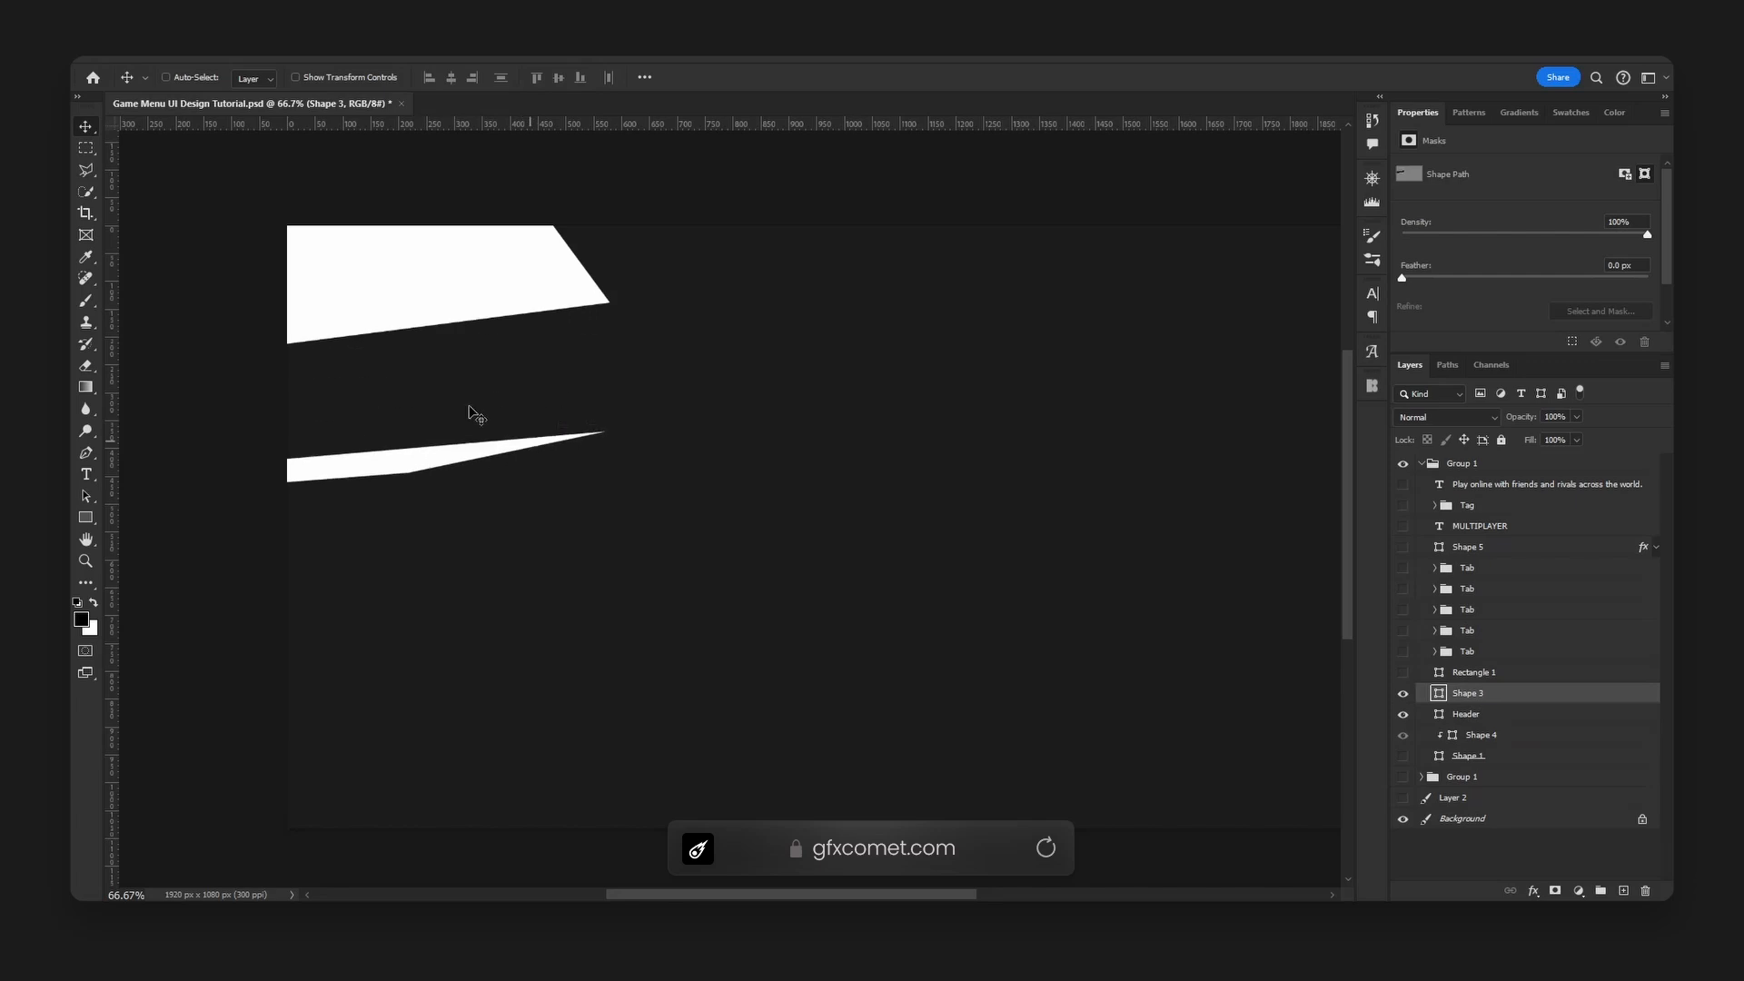
key(ctrl+z)
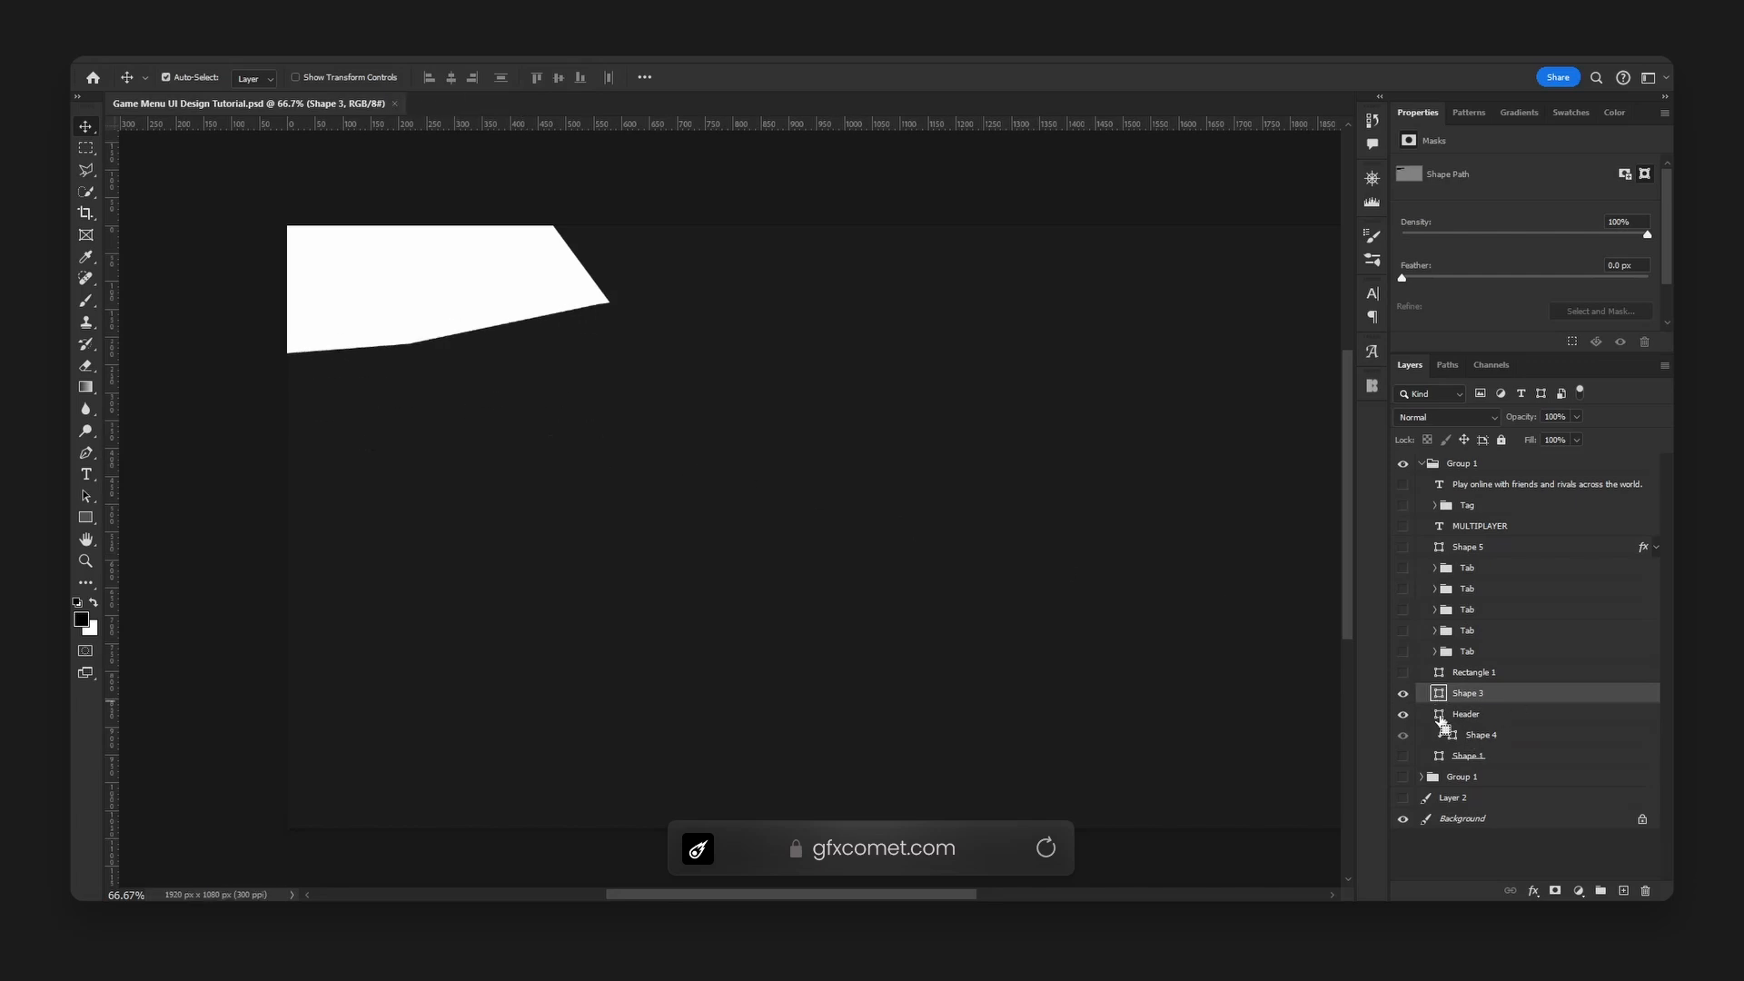
Rasterize Shape 3 and erase everything outside the Header outline using Header's inverted selection, then deselect.
ctrl+click(1440, 716)
key(m)
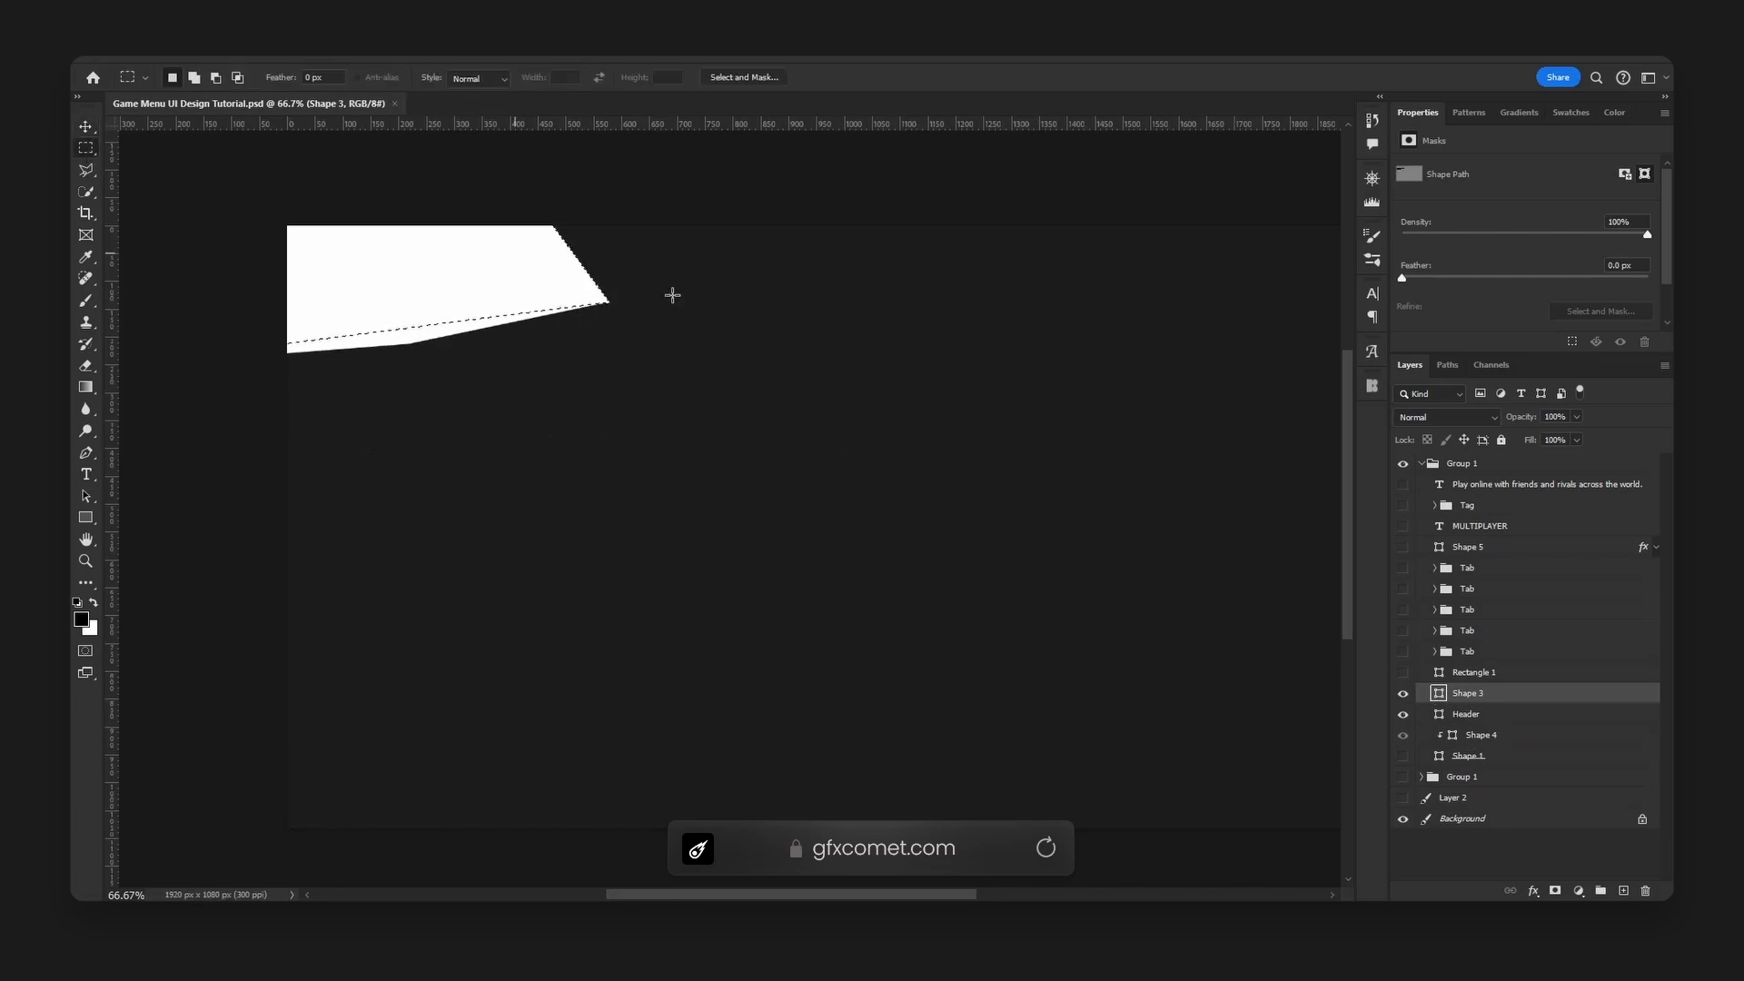
right_click(829, 422)
click(895, 454)
right_click(1509, 694)
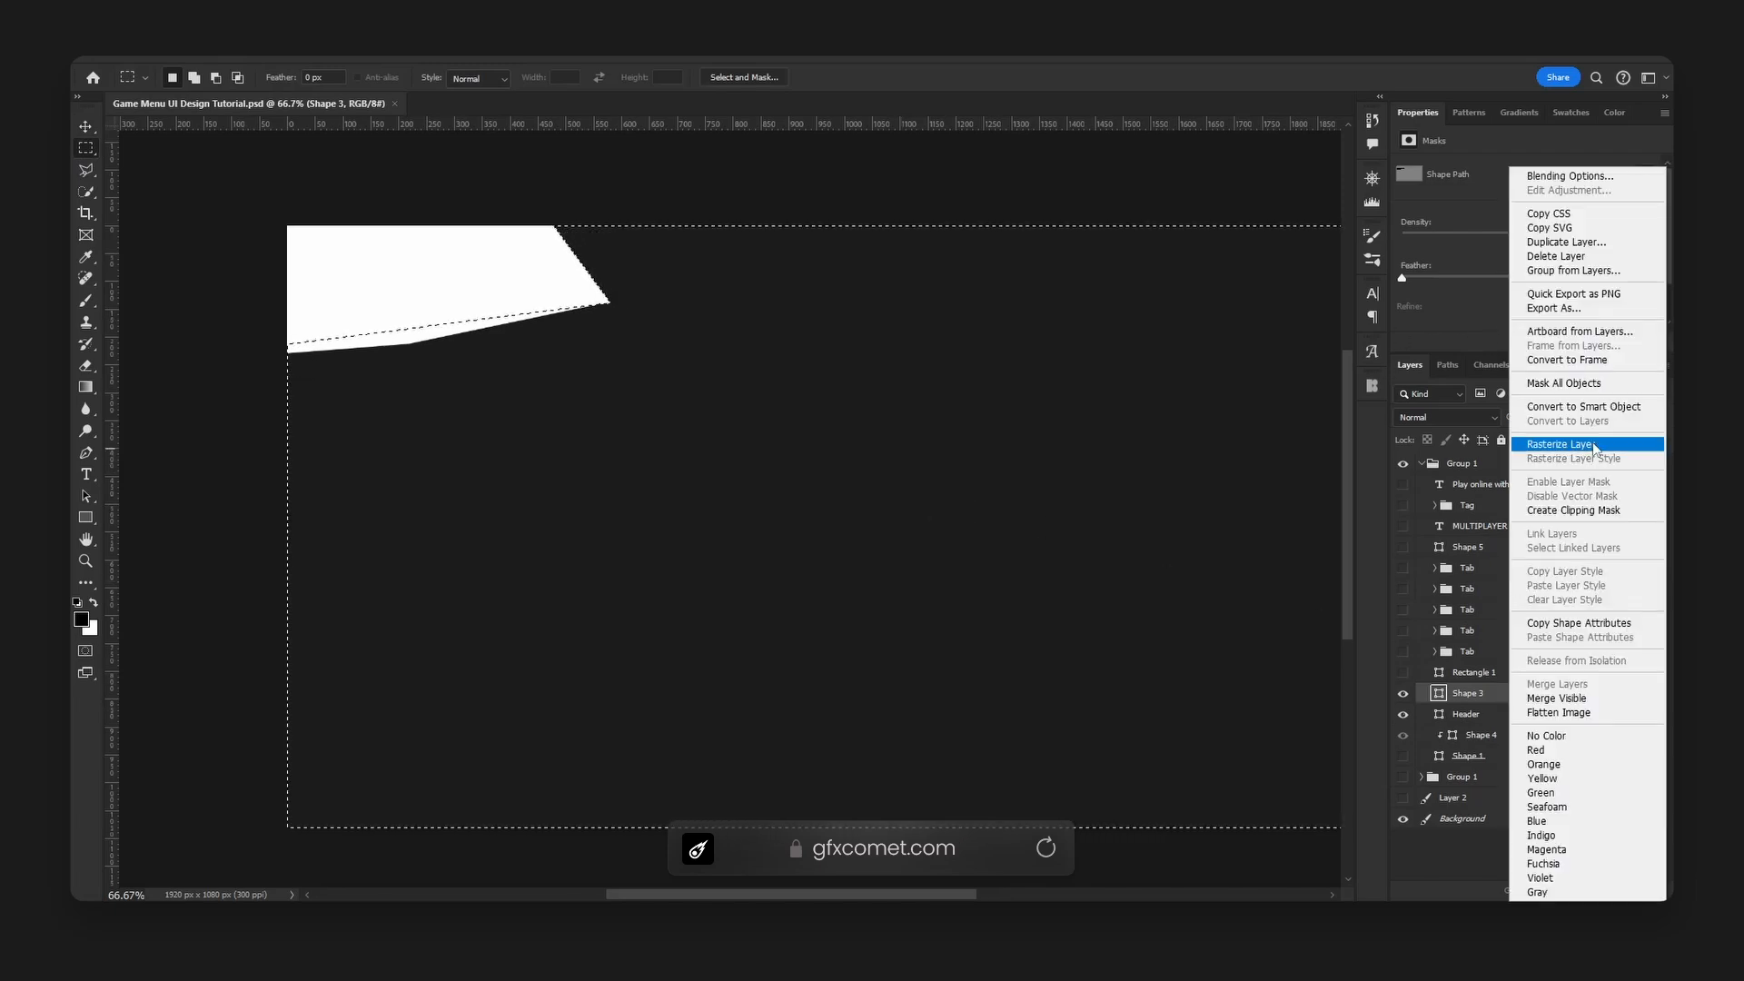
click(1592, 446)
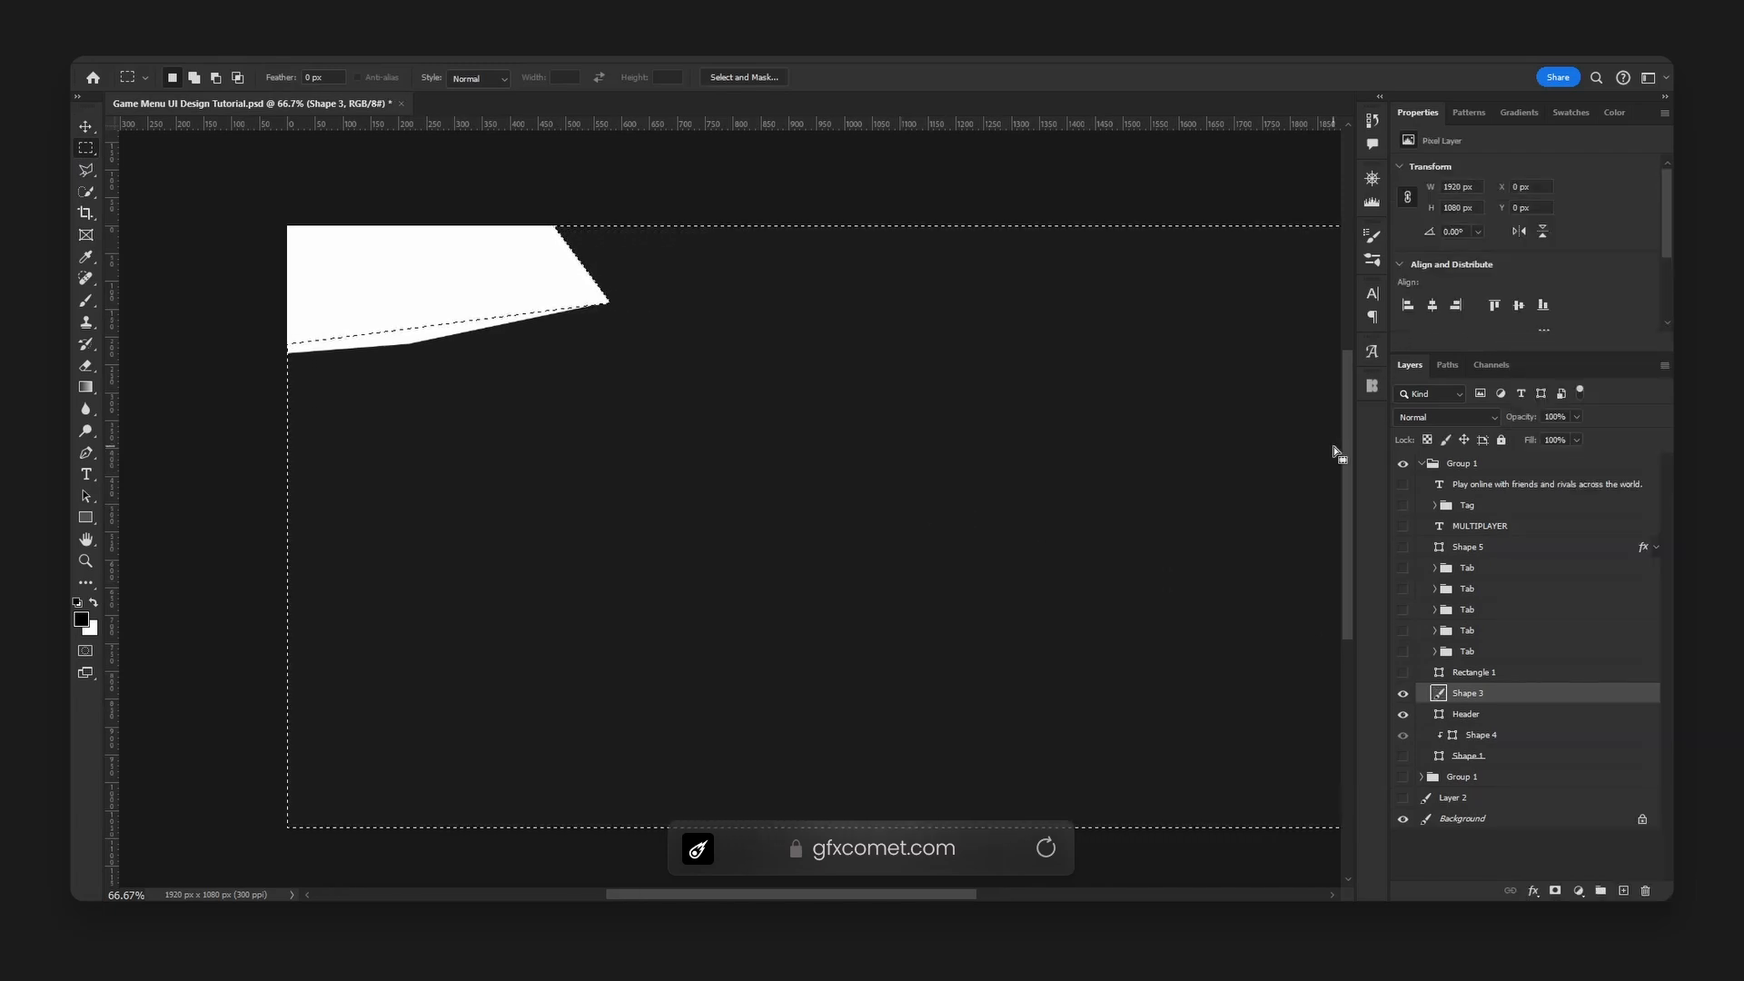
key(Delete)
key(ctrl+d)
key(v)
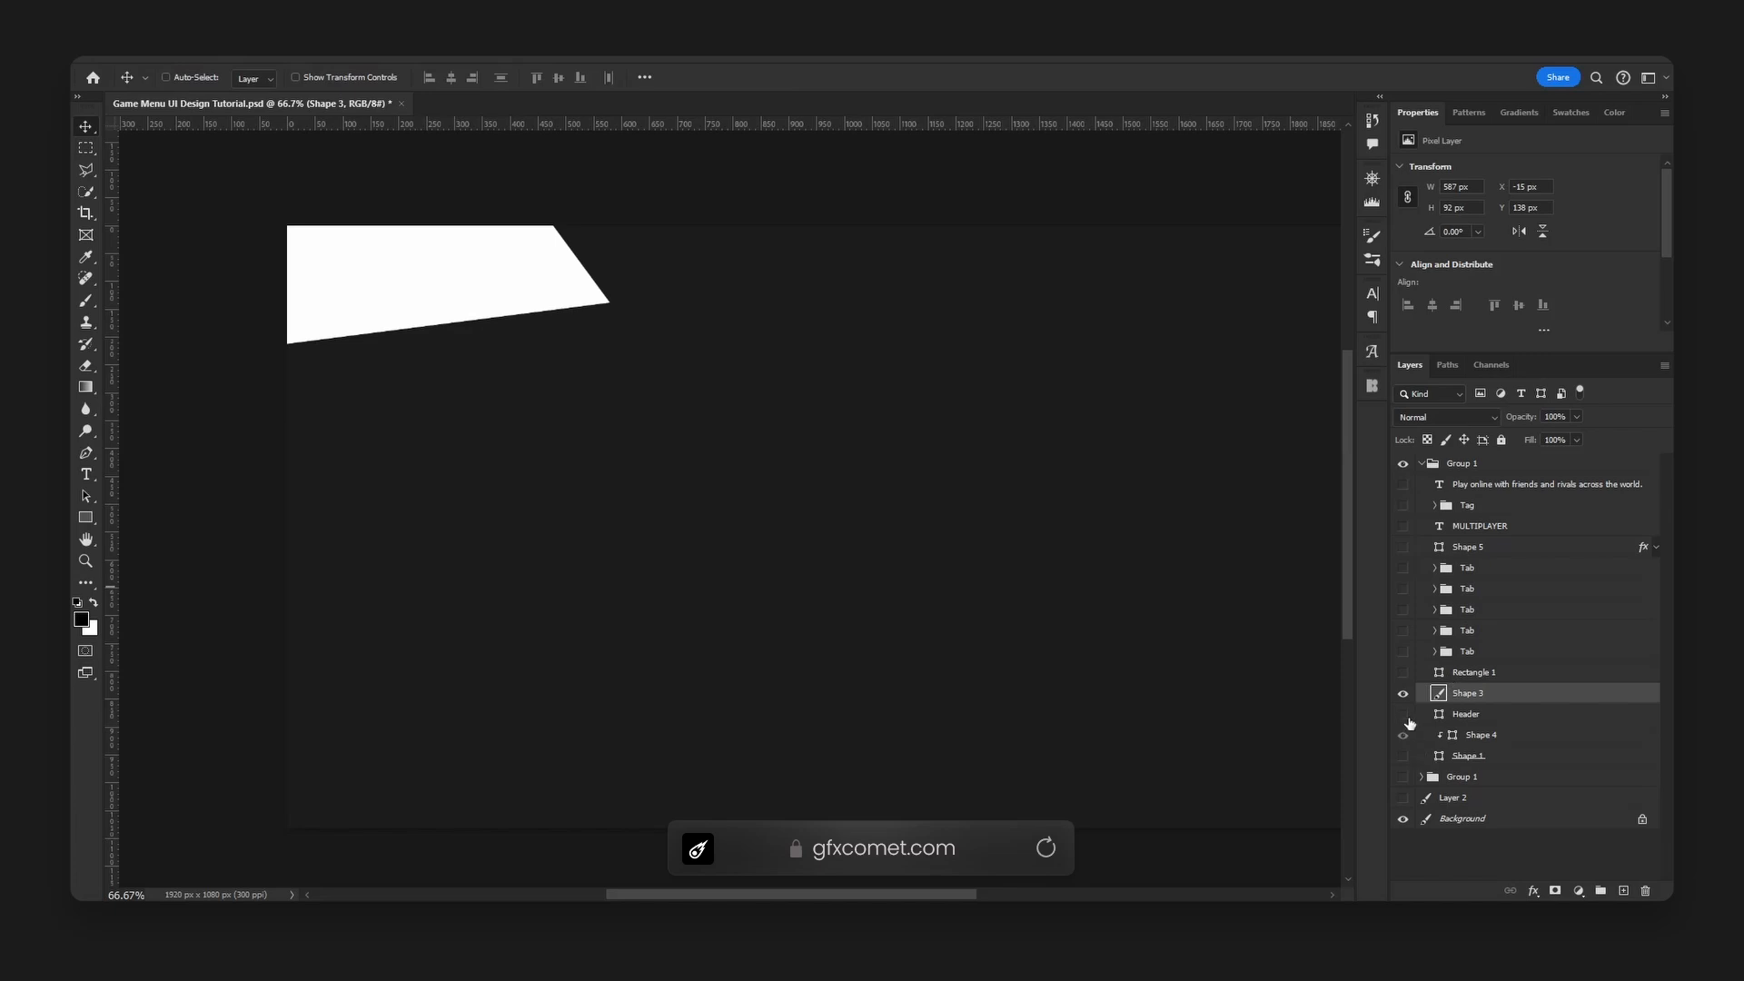
Hide Header and export the Shape 3 accent as a PNG named menu_headerAccent.
click(1403, 714)
drag(575, 339, 581, 385)
key(ctrl+z)
right_click(1487, 696)
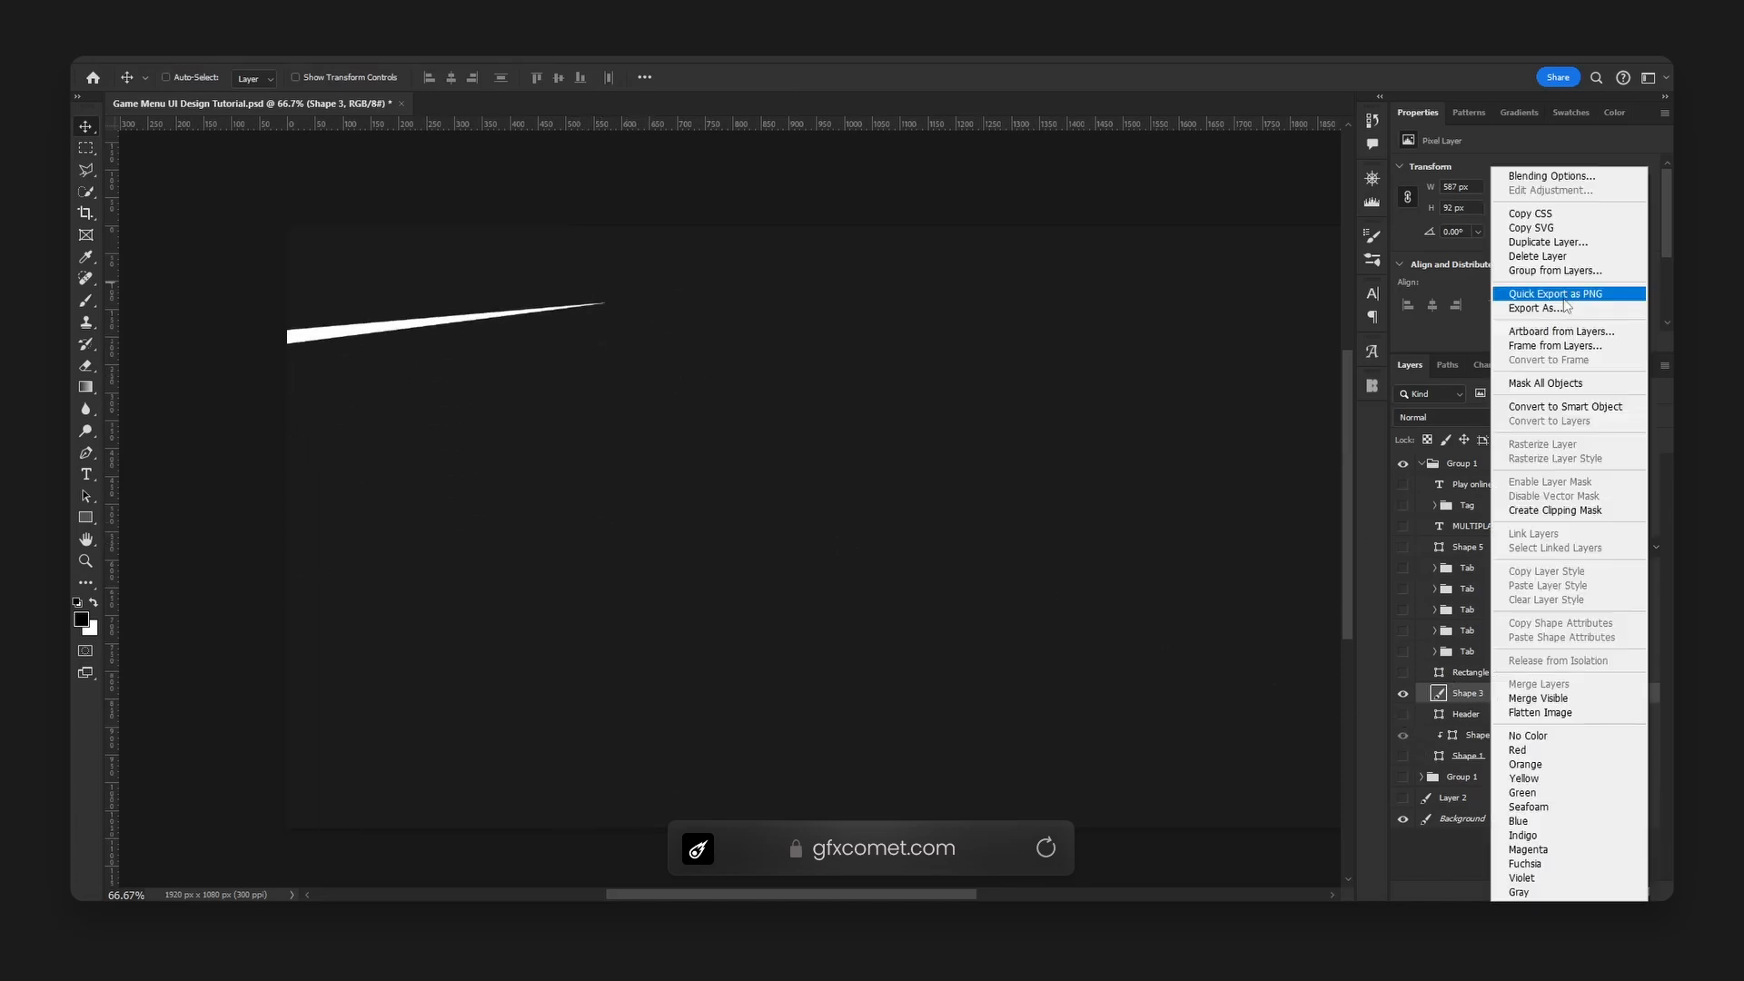
click(1565, 294)
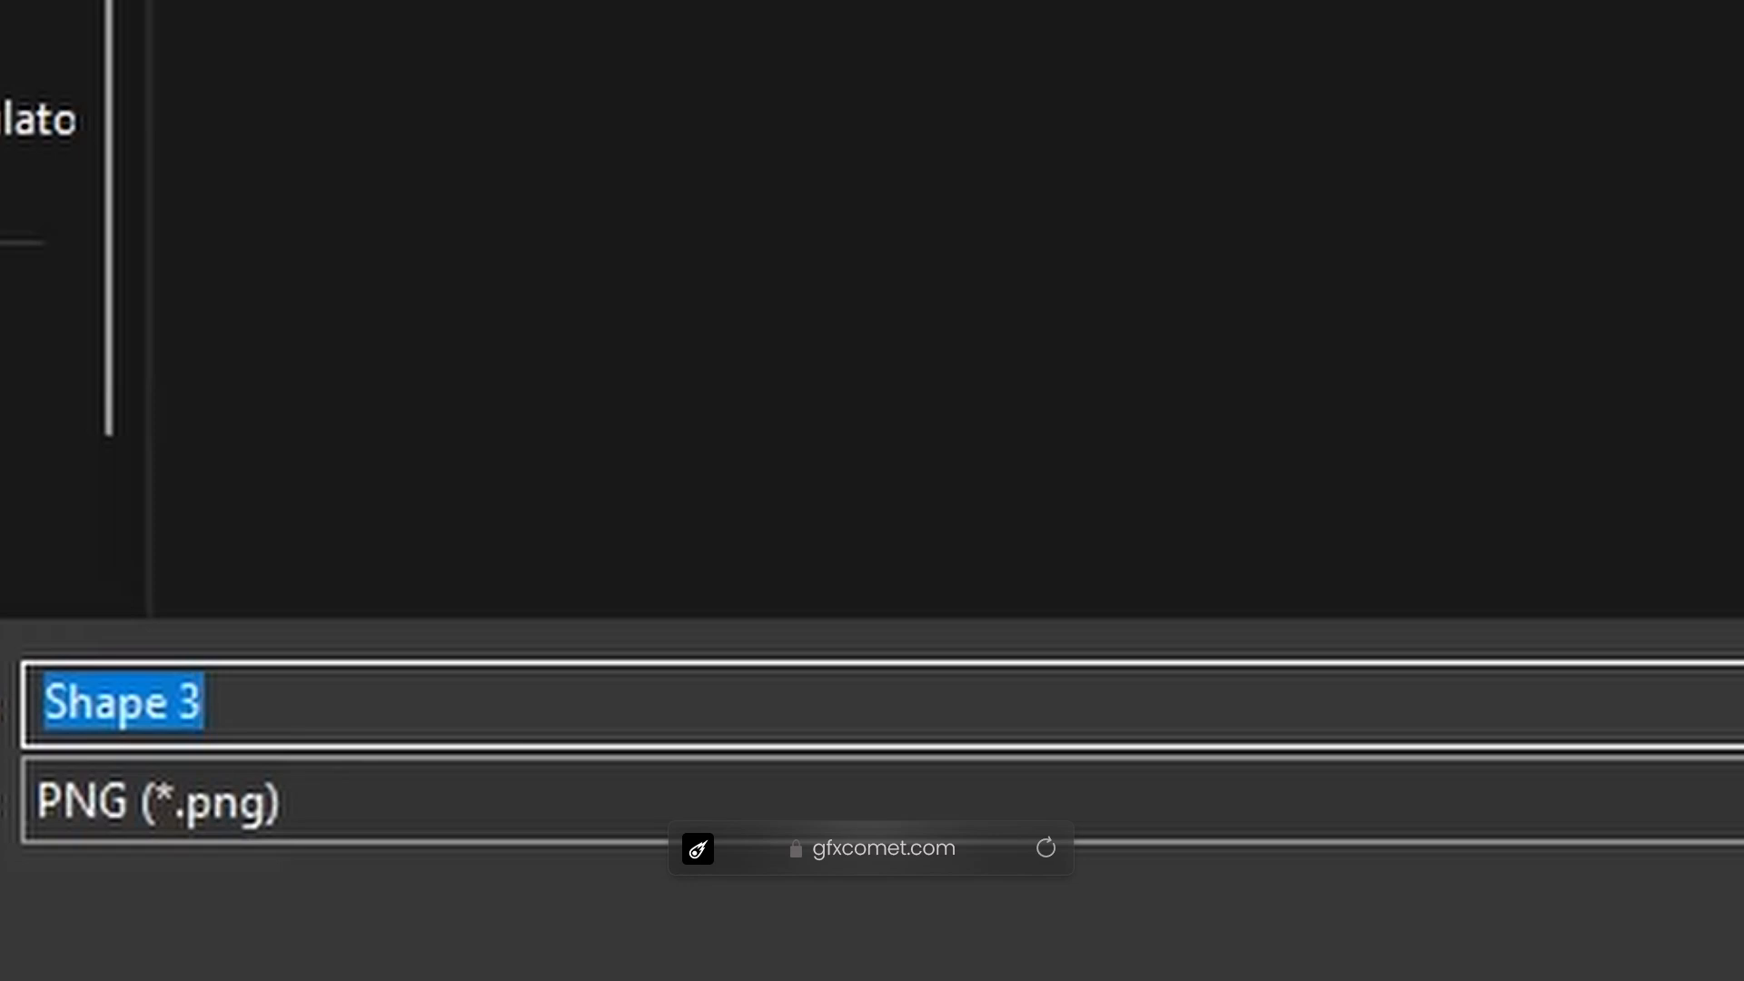
text(menu_header)
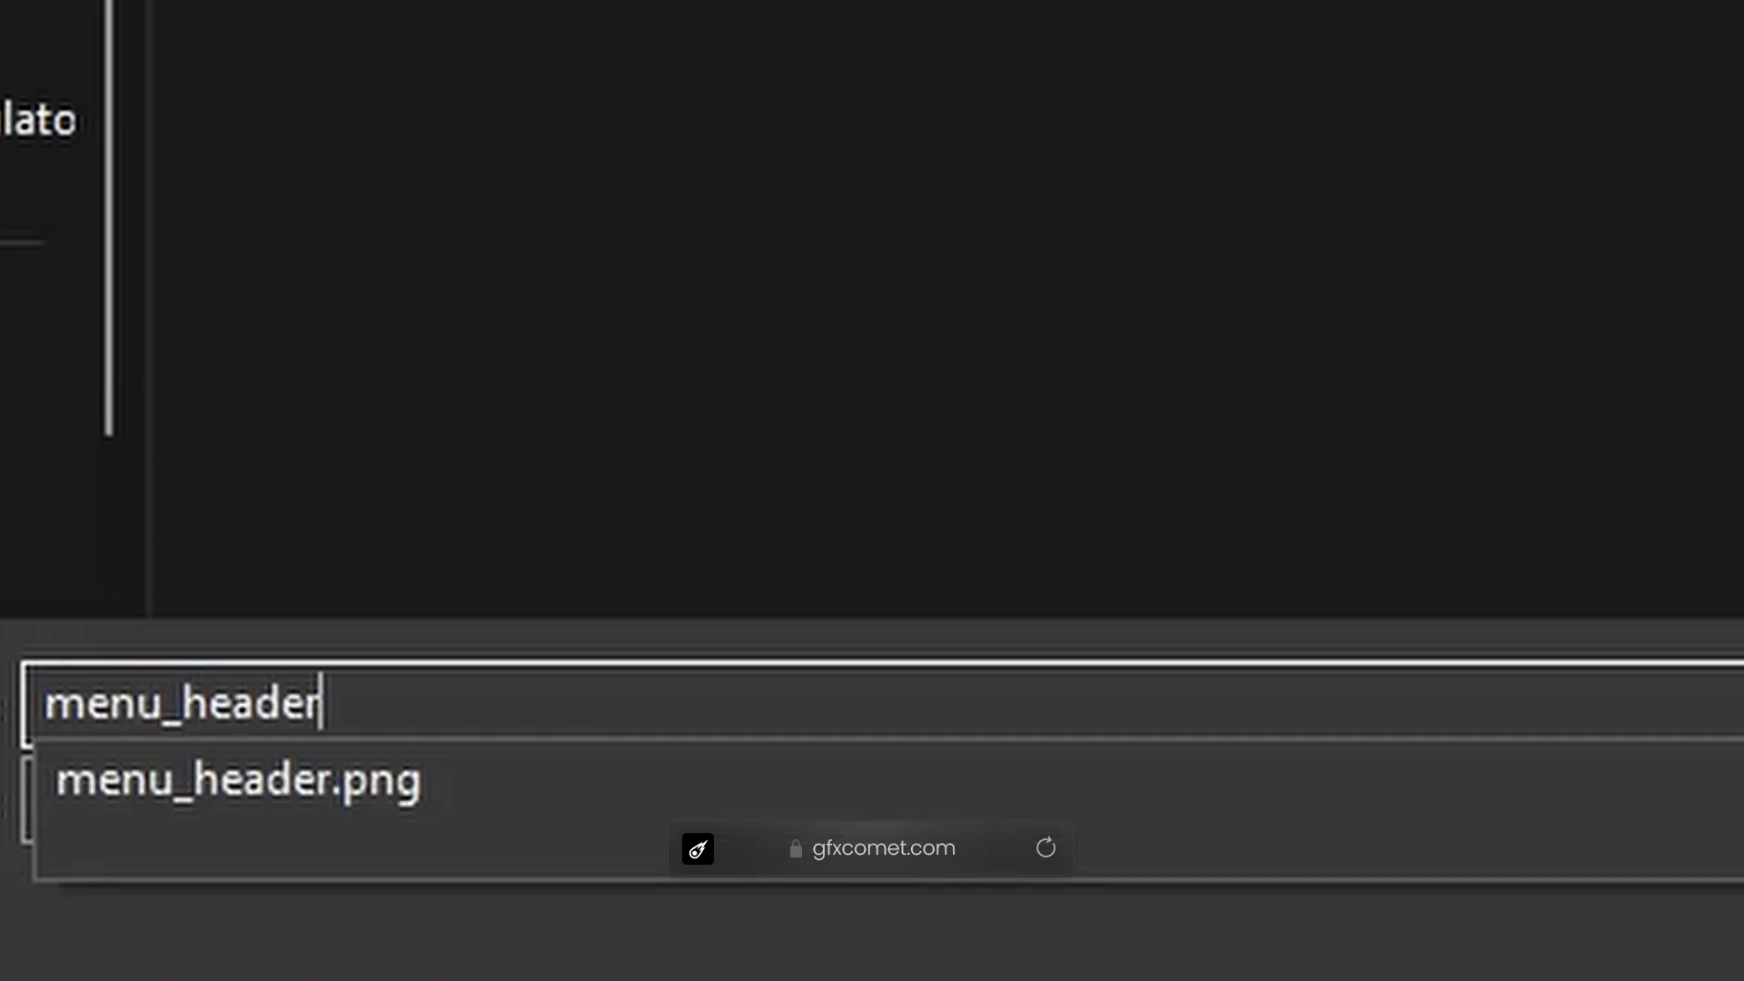
text(Accent)
key(Return)
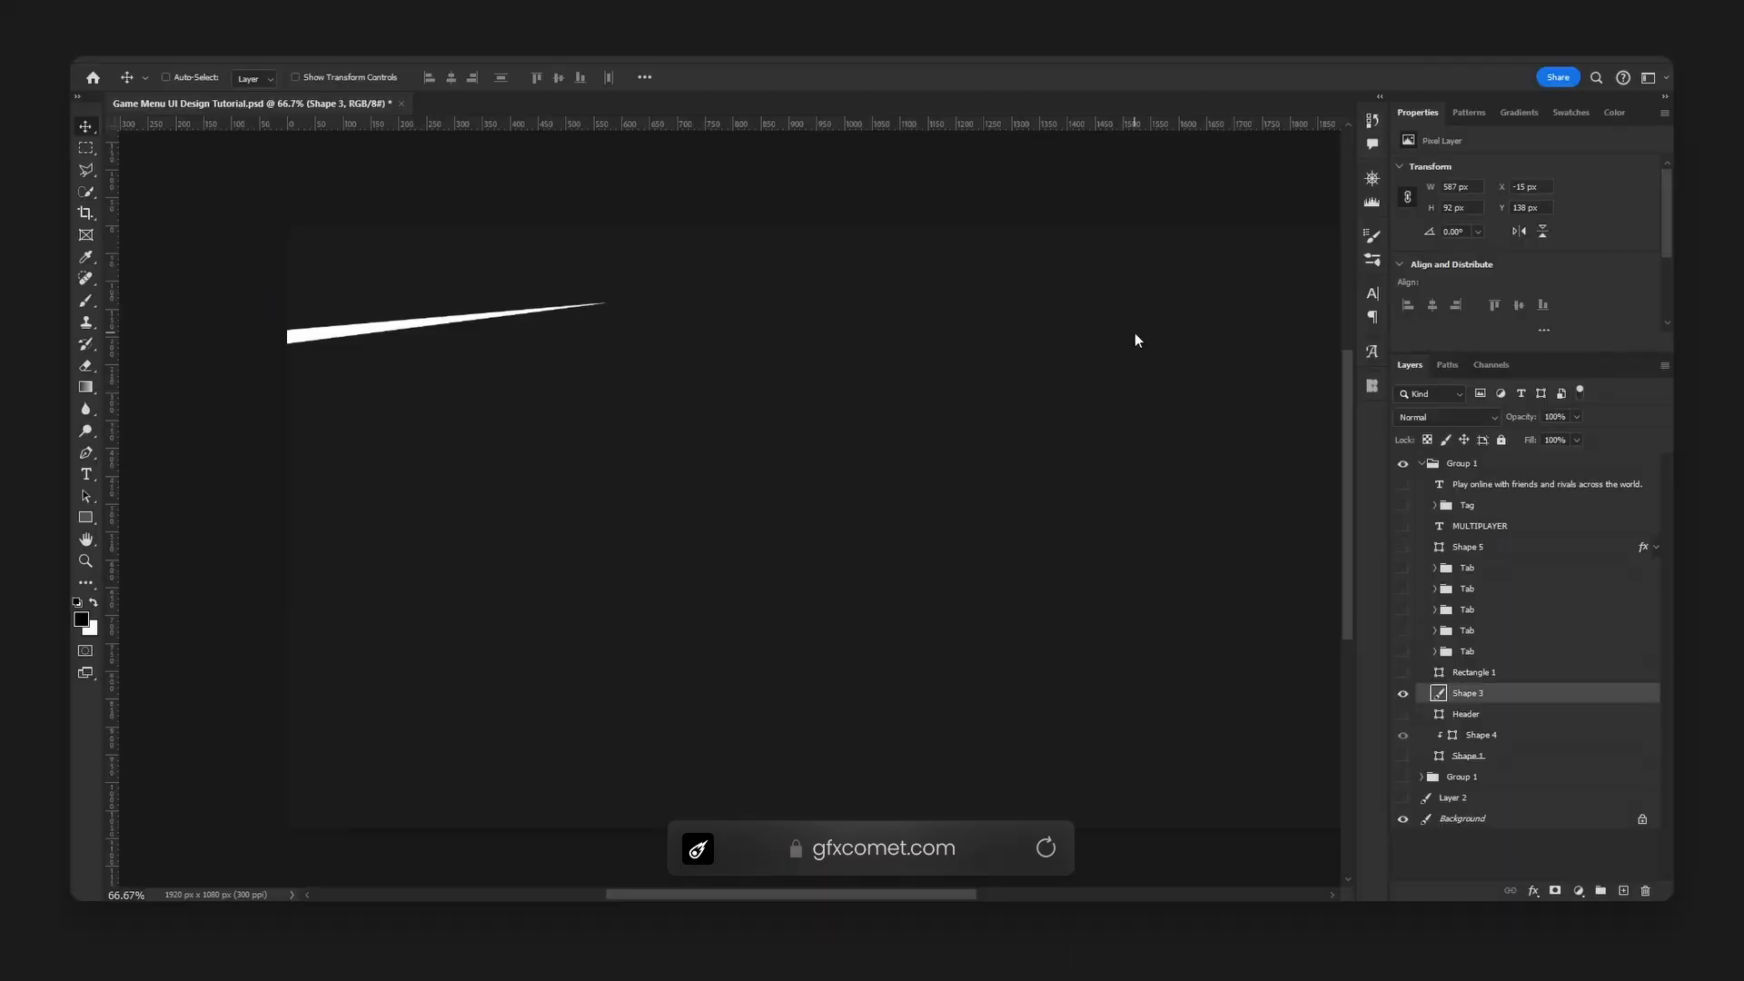
Leave only Shape 1 visible in the copied group and export it as a PNG.
click(1402, 716)
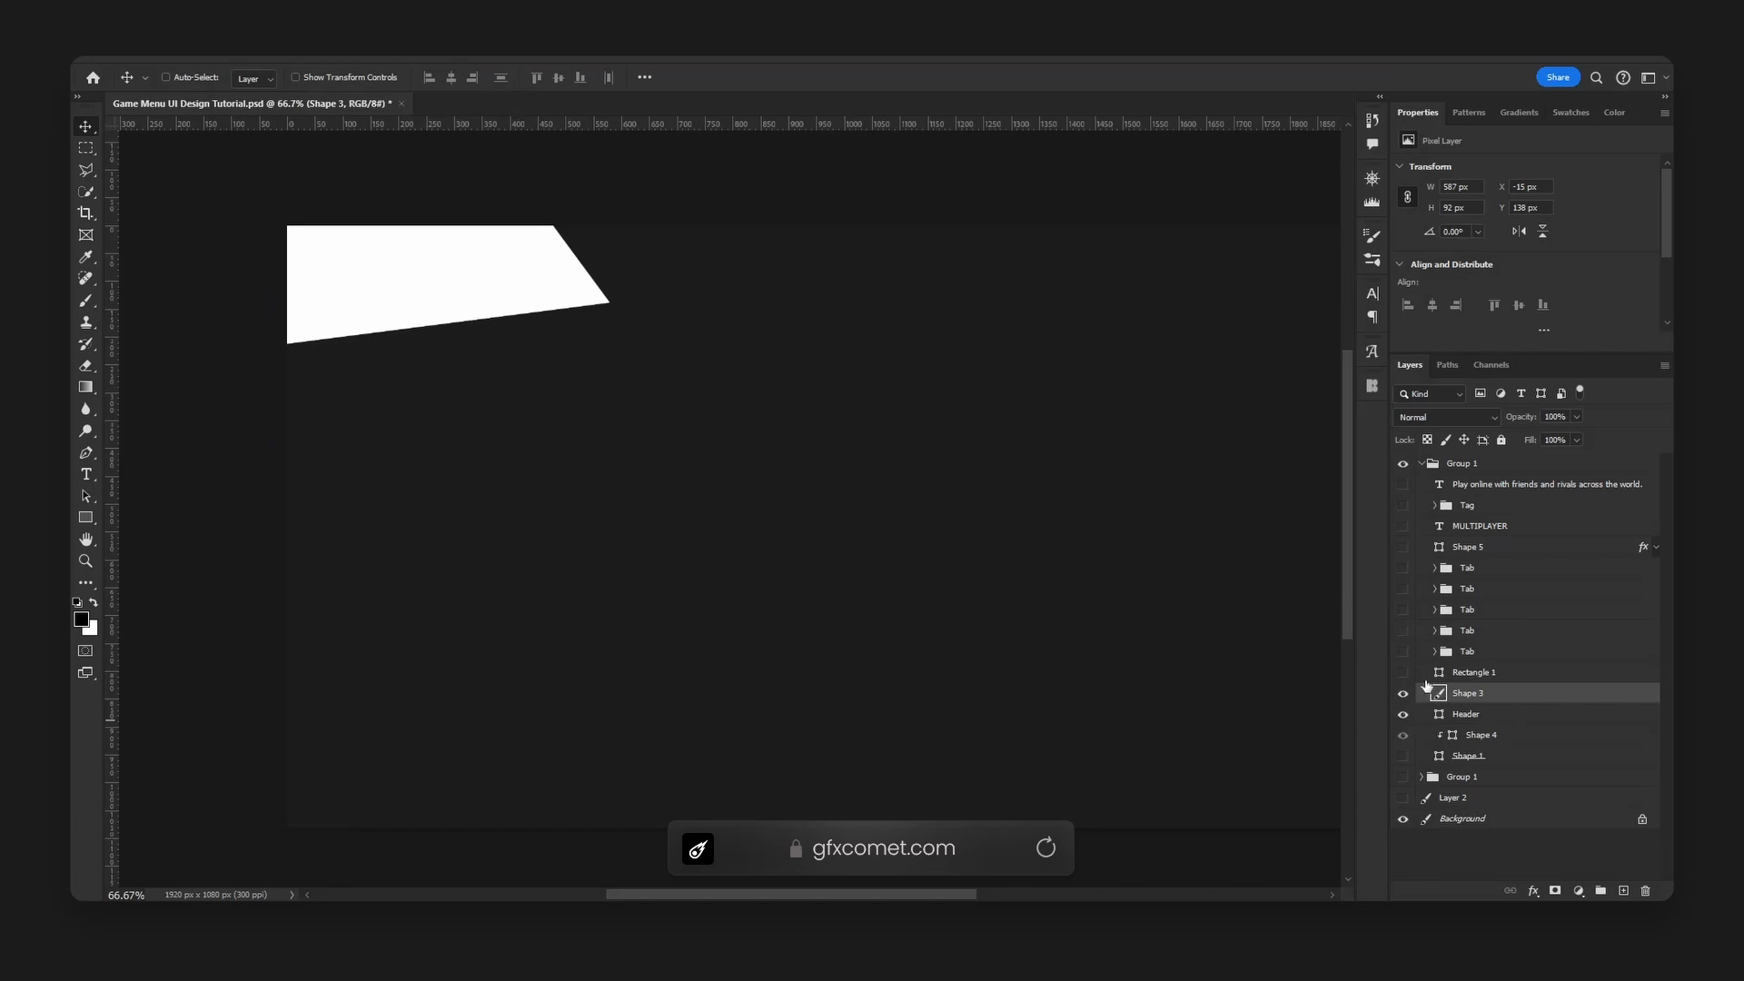
click(1404, 673)
click(1404, 673)
click(1403, 756)
click(1404, 735)
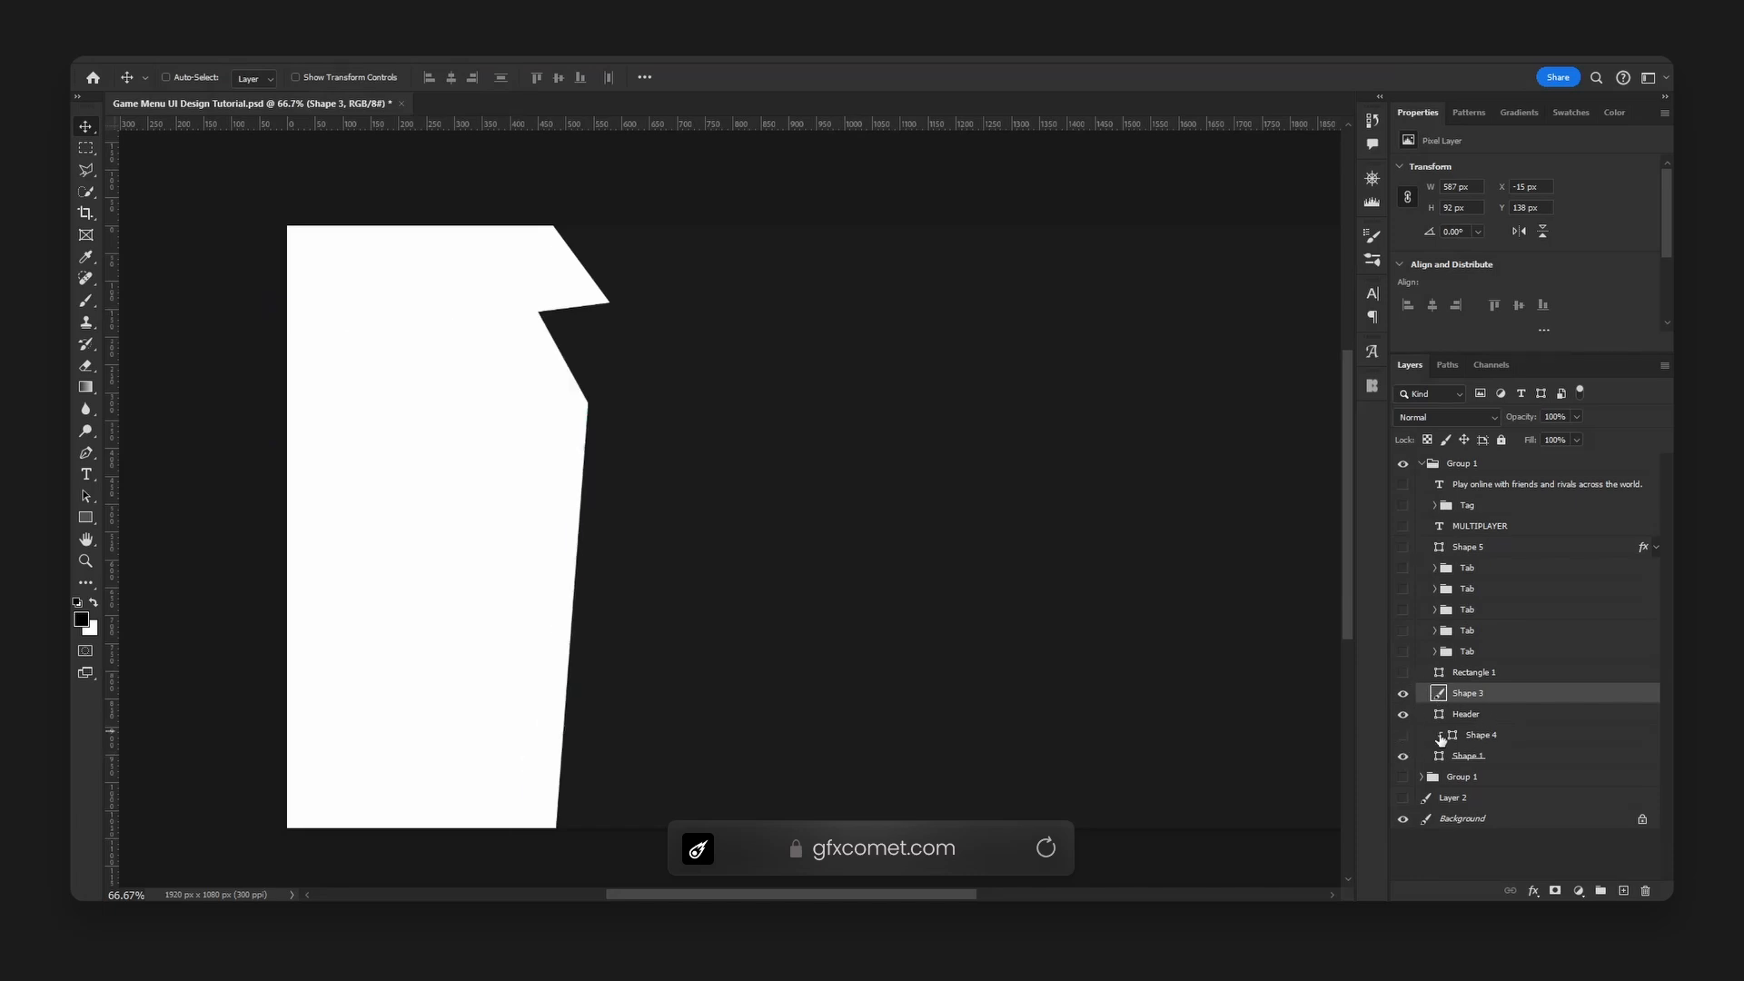
click(1402, 714)
click(1403, 694)
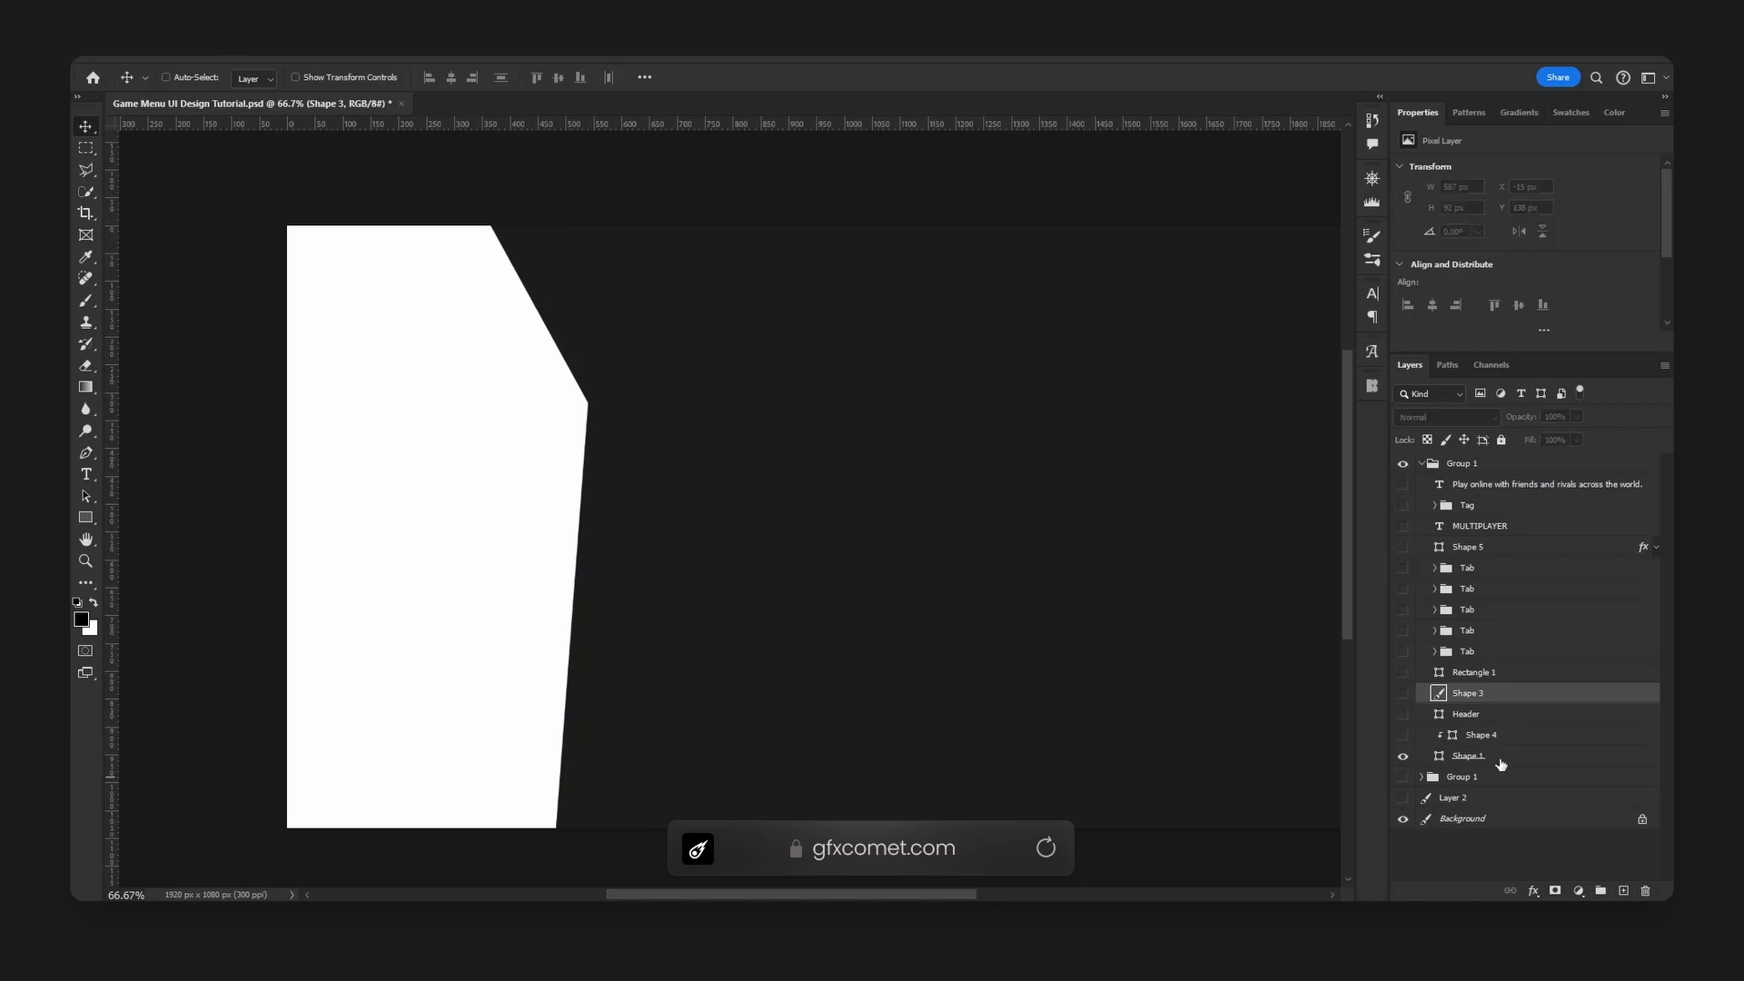
right_click(1501, 760)
click(1399, 354)
Show the clipped Shape 4 accent, recolor it to ffffff, and group and merge it into a separate pixel layer.
click(1403, 735)
click(1458, 734)
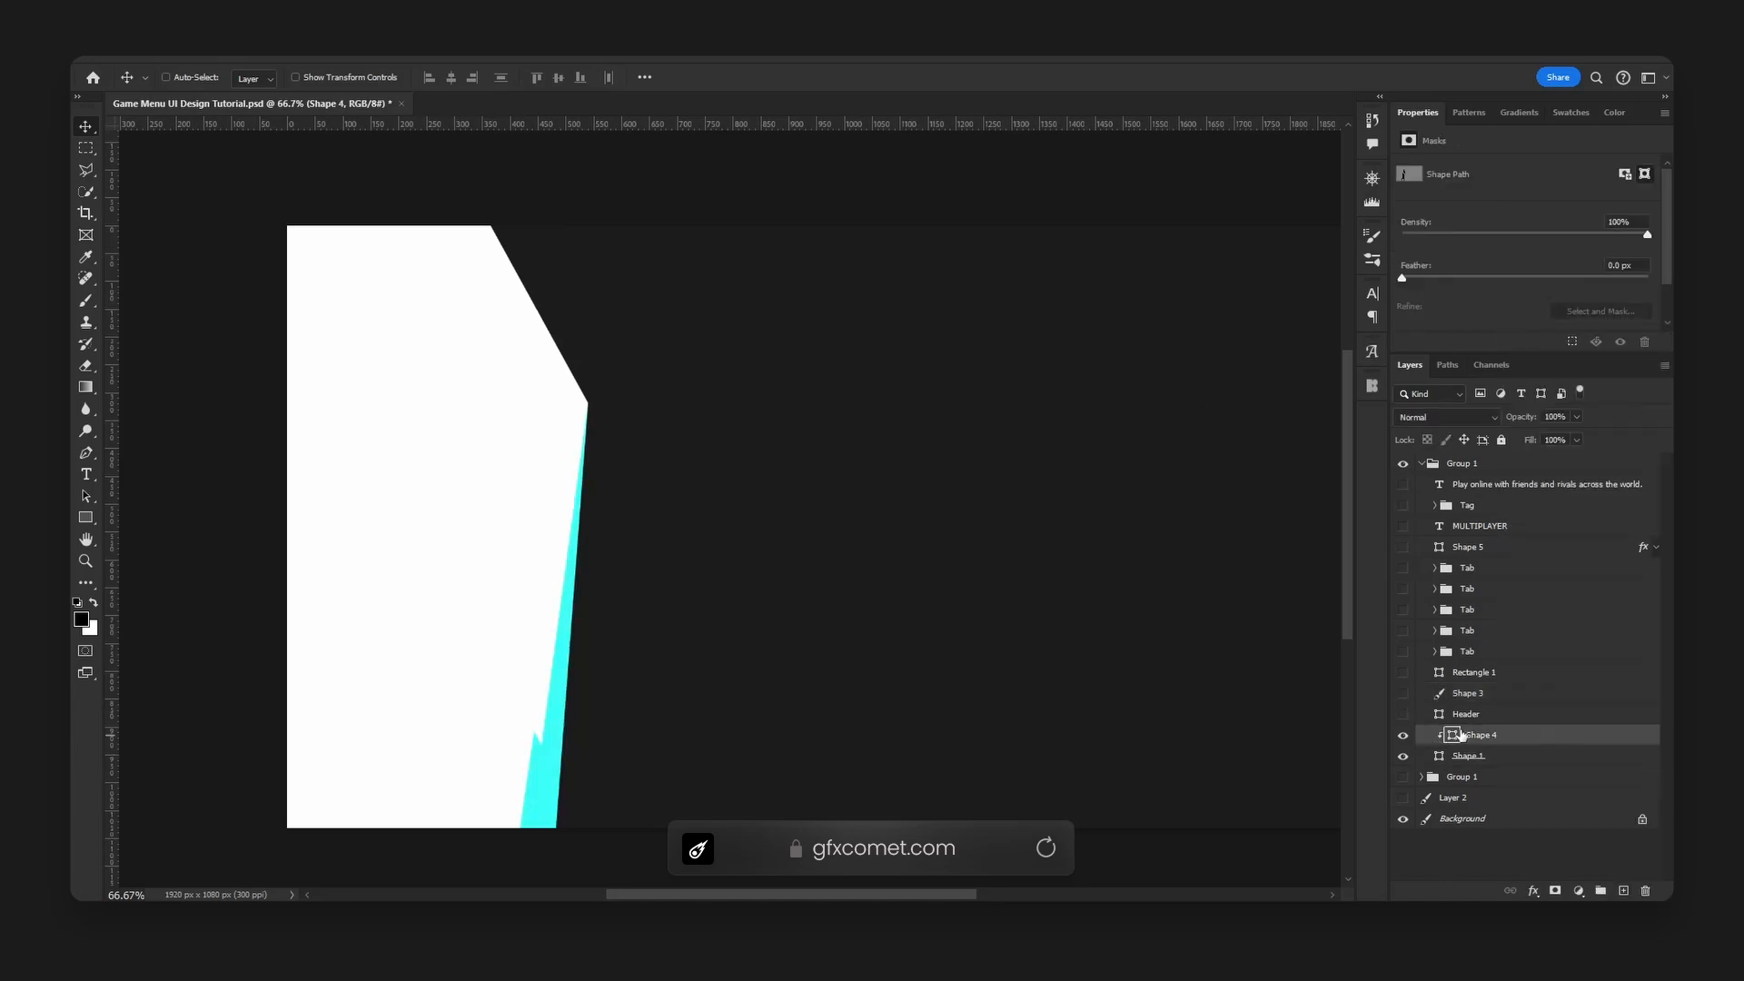
double_click(1451, 736)
drag(1127, 636, 972, 523)
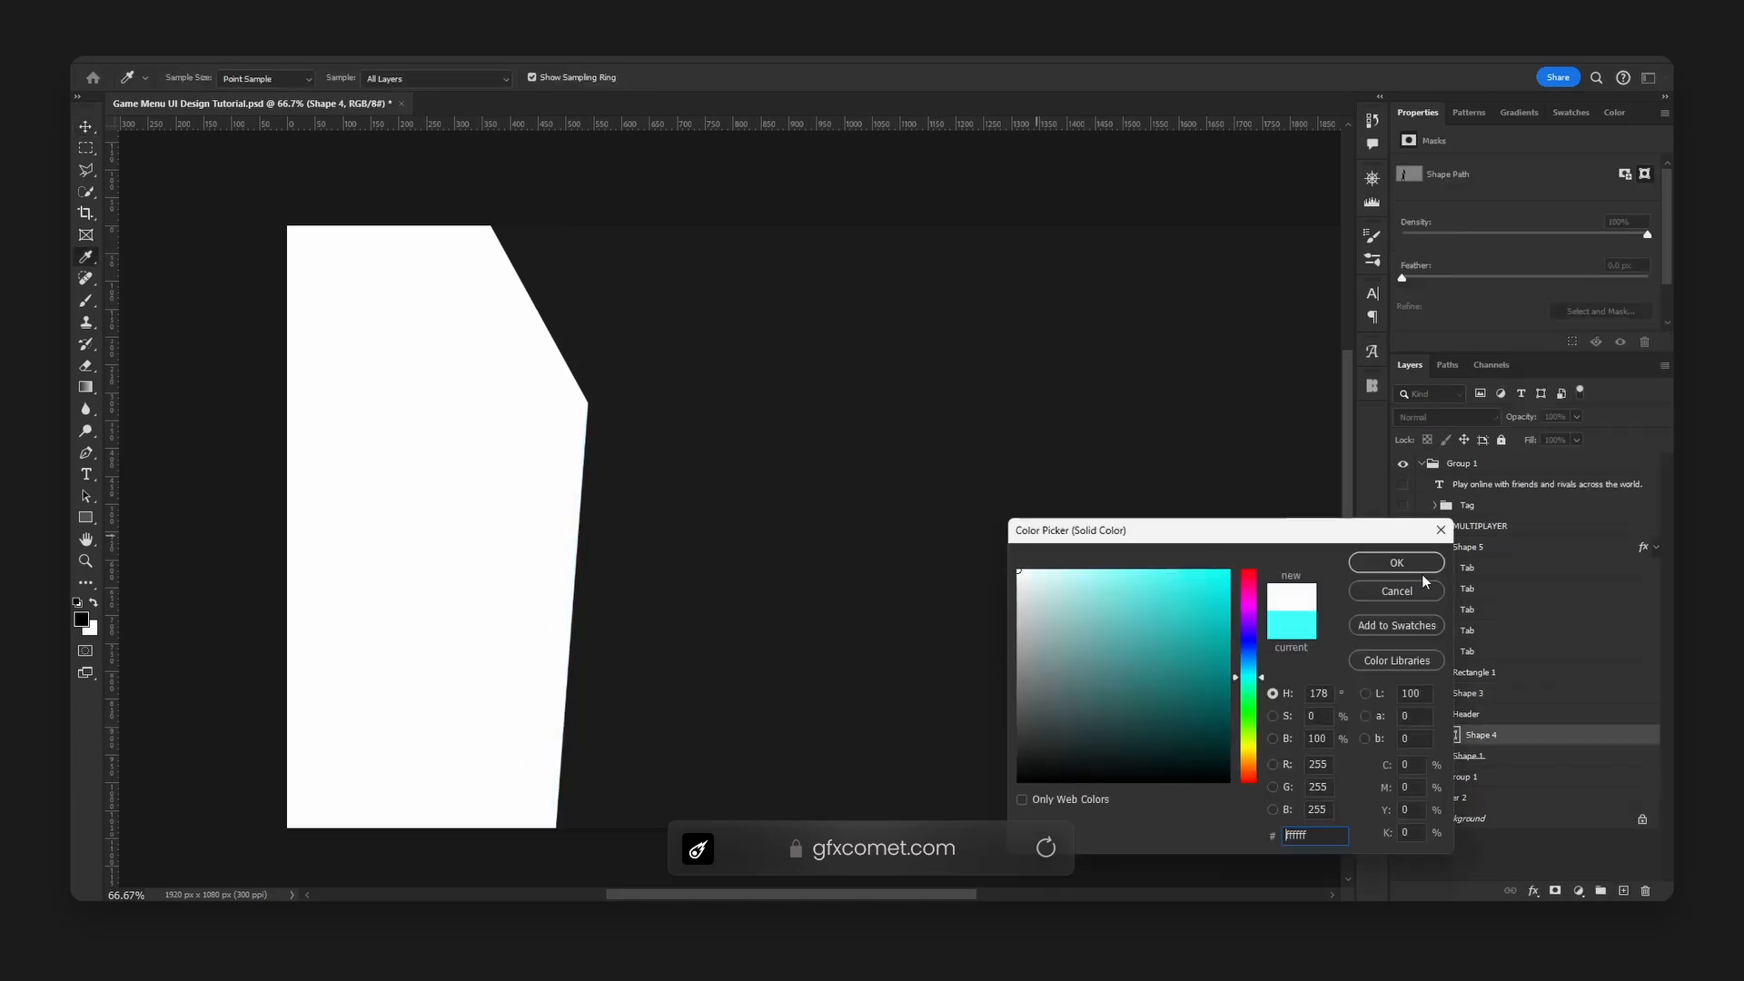
click(1390, 561)
key(ctrl+g)
key(ctrl+e)
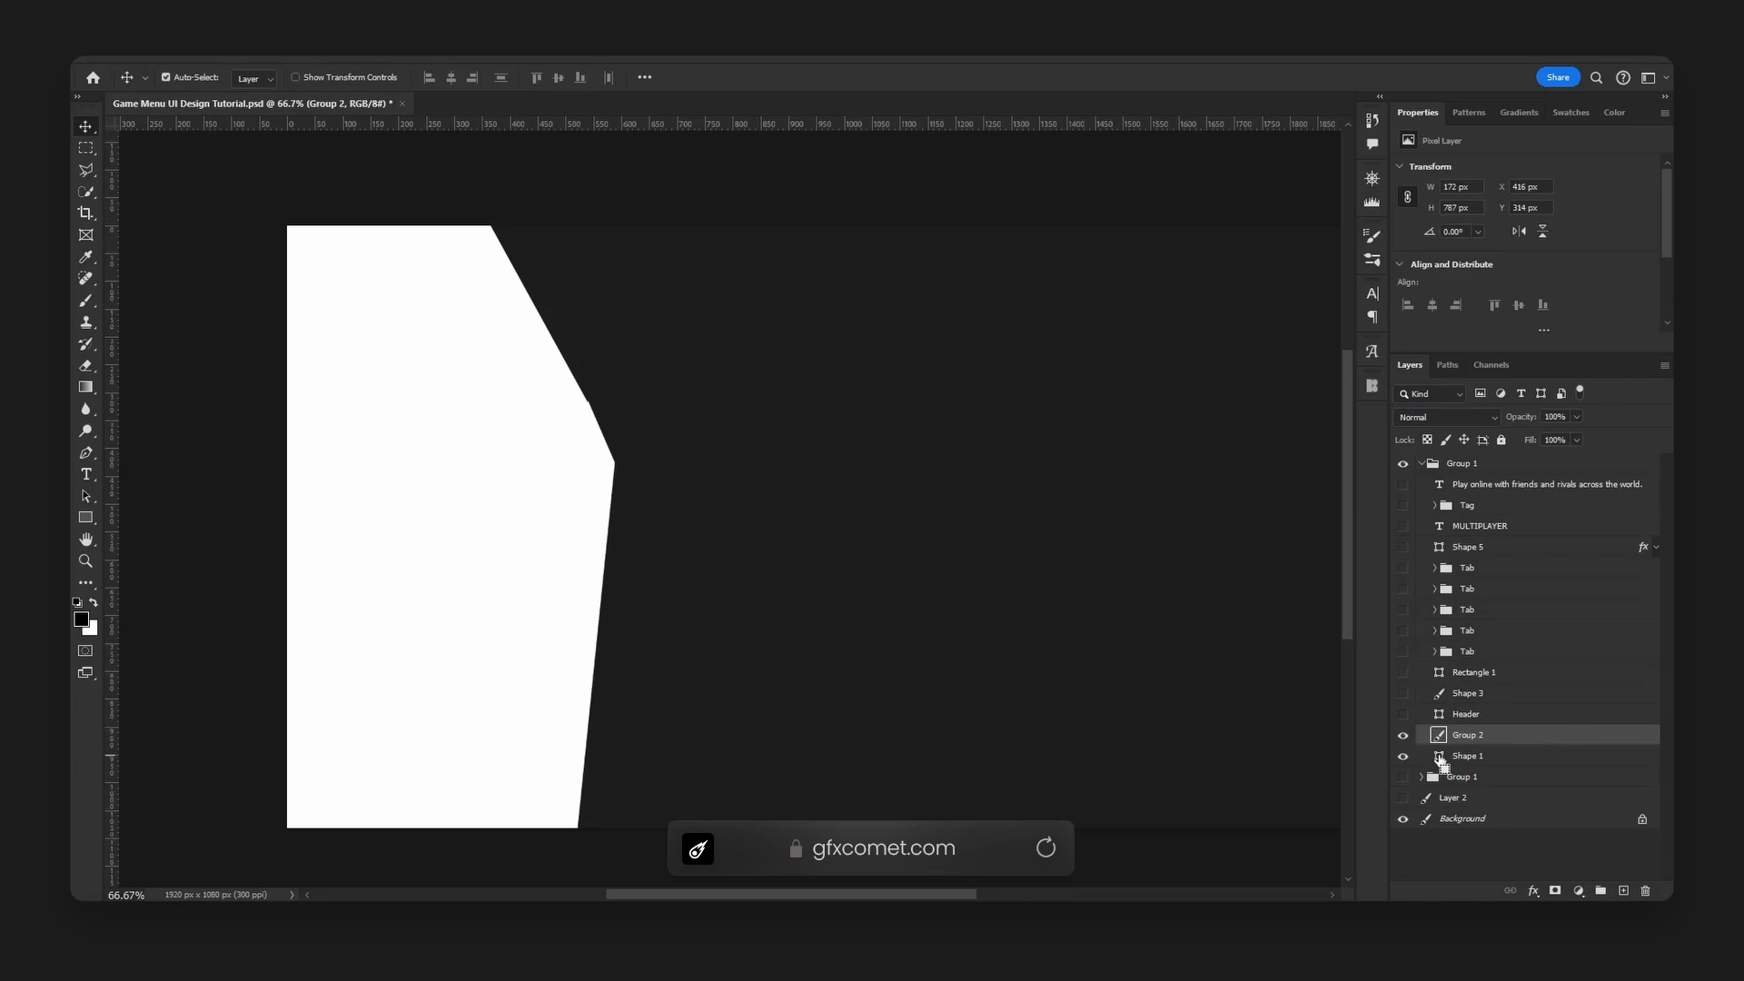
Erase the merged accent outside Shape 1 using Shape 1's inverted selection, deselect, then try moving it aside and undo the move.
ctrl+click(1439, 757)
key(m)
right_click(597, 329)
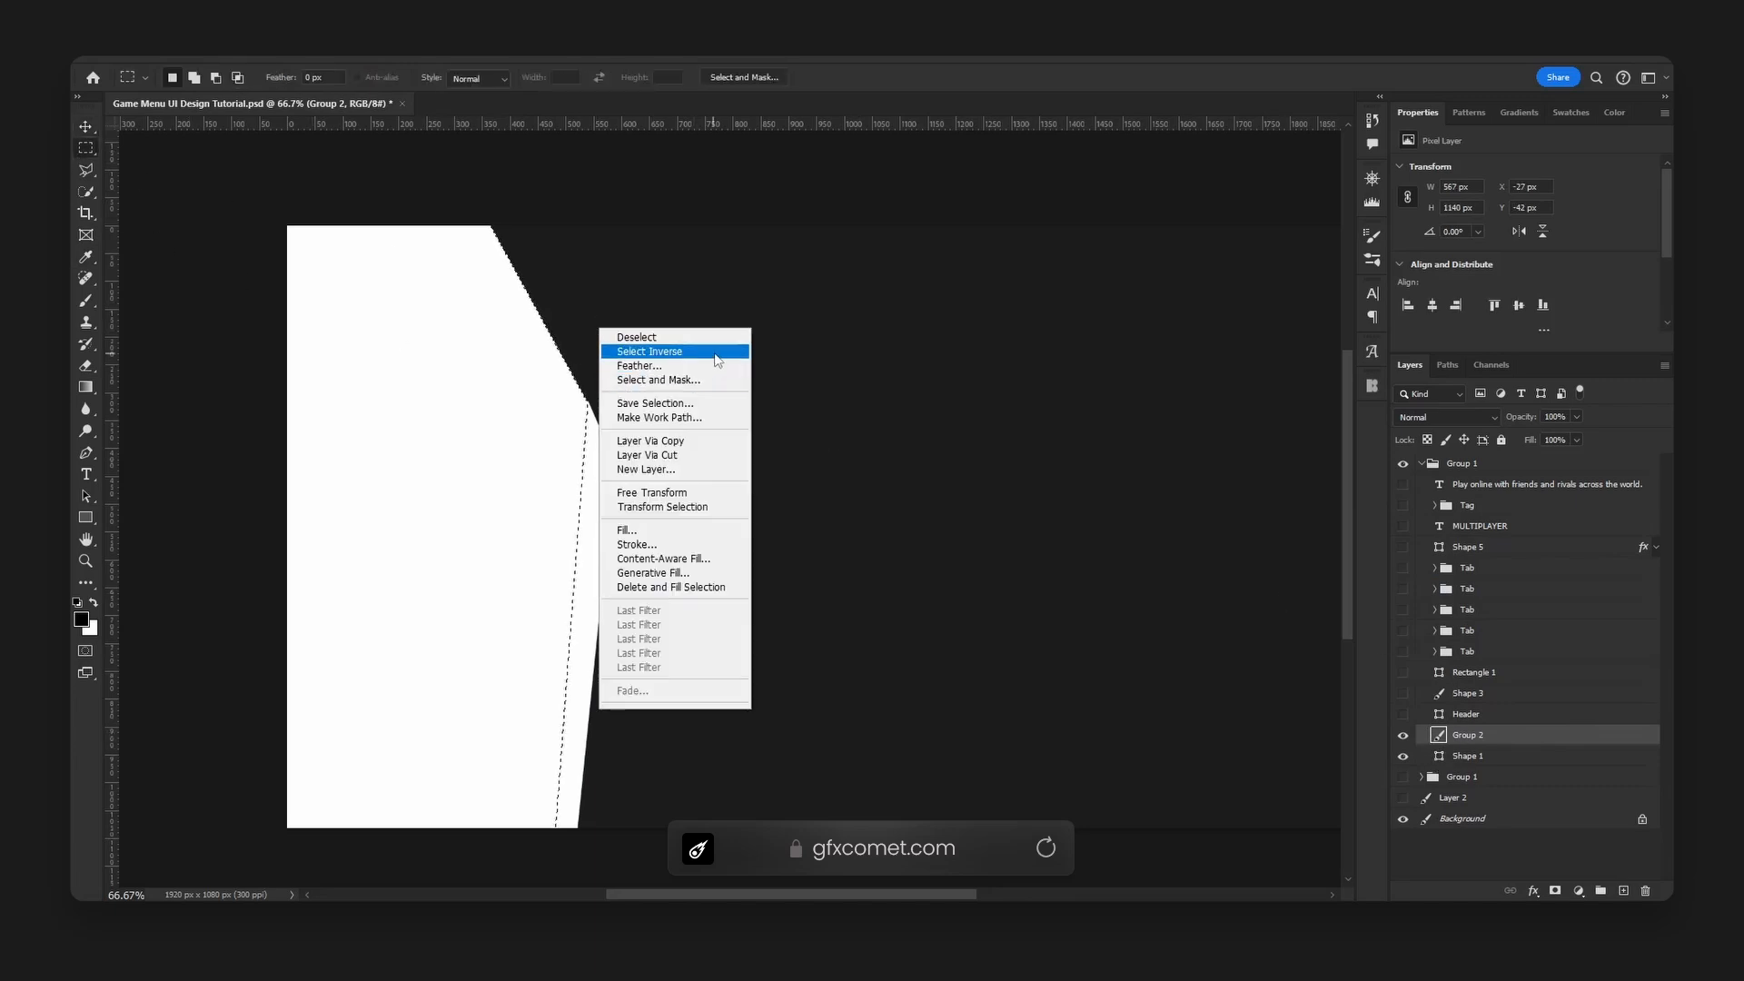
click(713, 354)
key(Delete)
key(ctrl+d)
key(v)
shift+drag(577, 363, 790, 433)
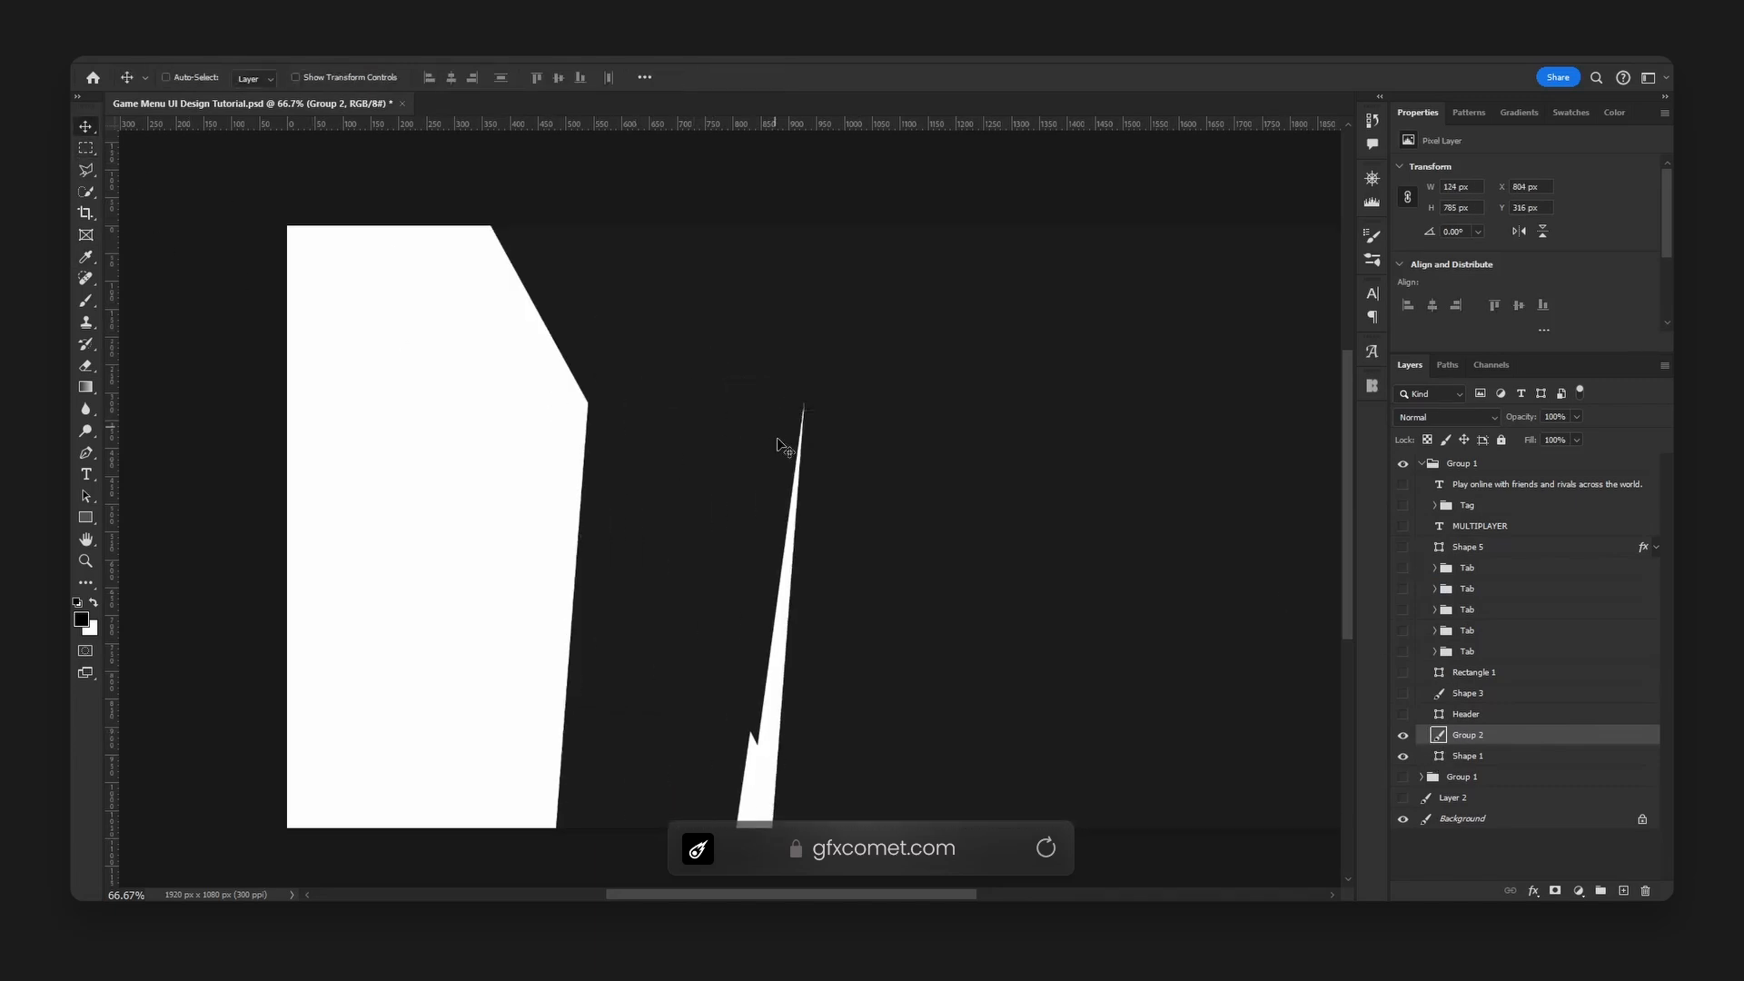
key(ctrl+z)
Hide Shape 1 and export the Group 2 accent layer as a PNG.
click(1402, 756)
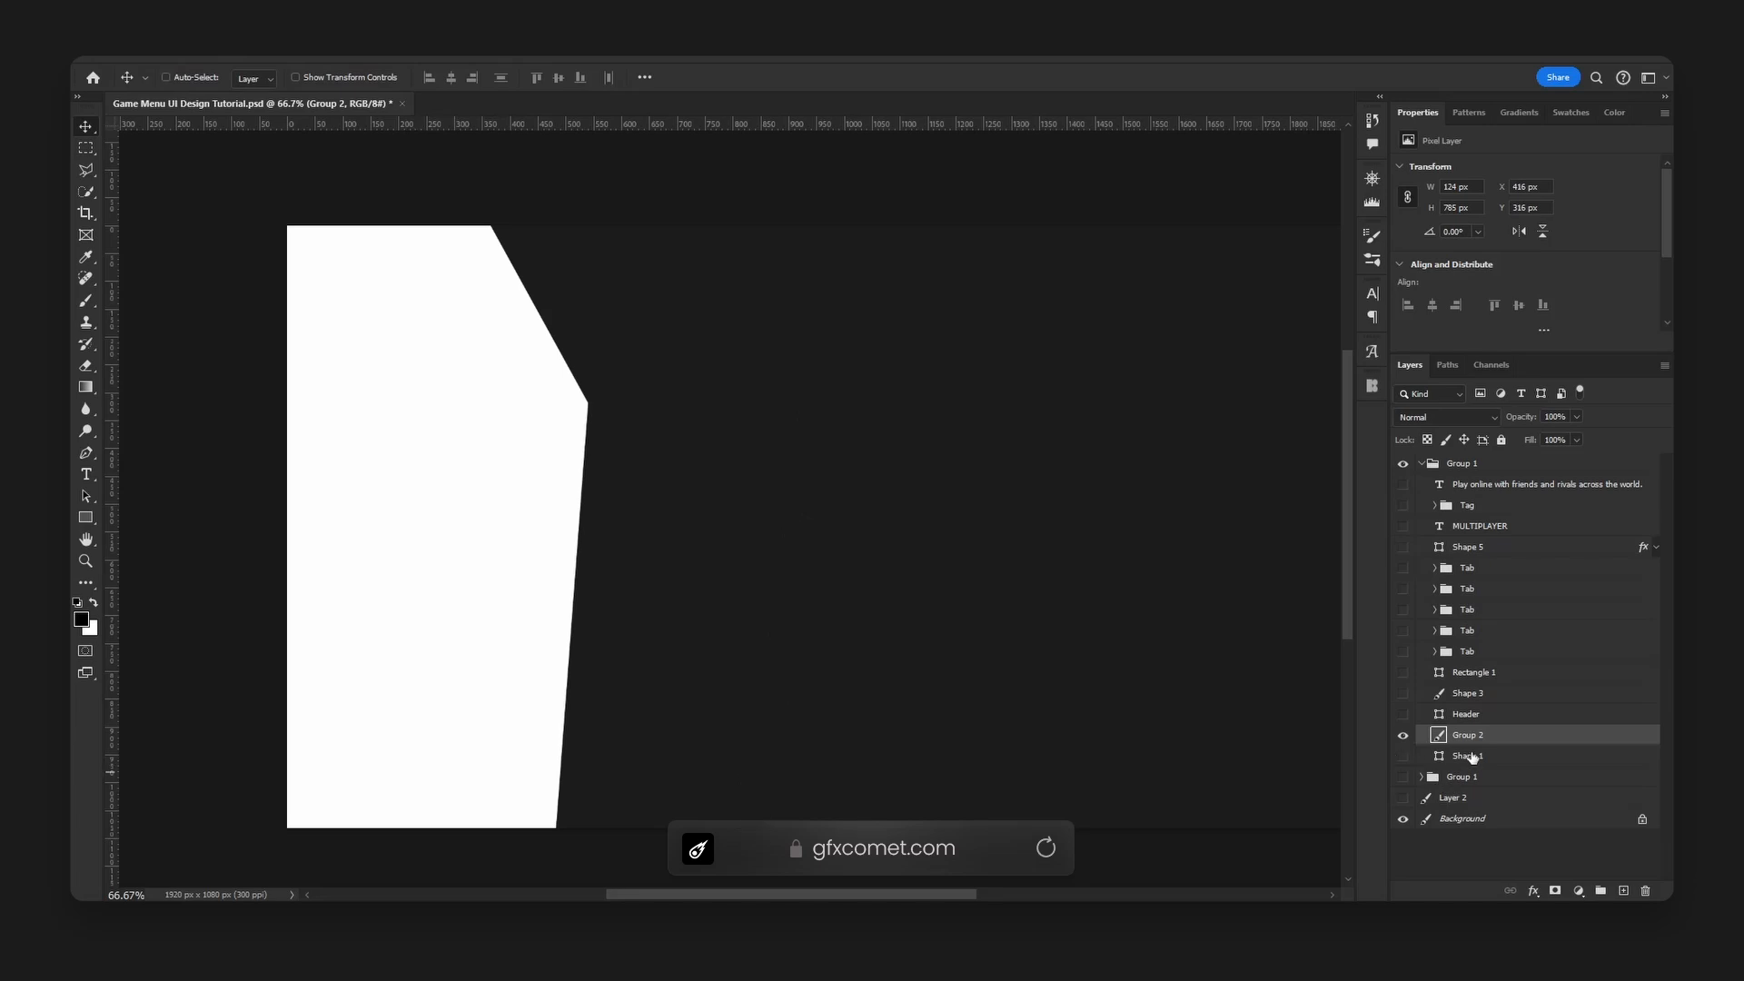
right_click(1508, 738)
click(1579, 292)
Show the Shape 1, Header, Shape 3, Tab, Shape 5, MULTIPLAYER and Tag layers again, keeping Rectangle 1 hidden.
drag(1405, 757, 1389, 563)
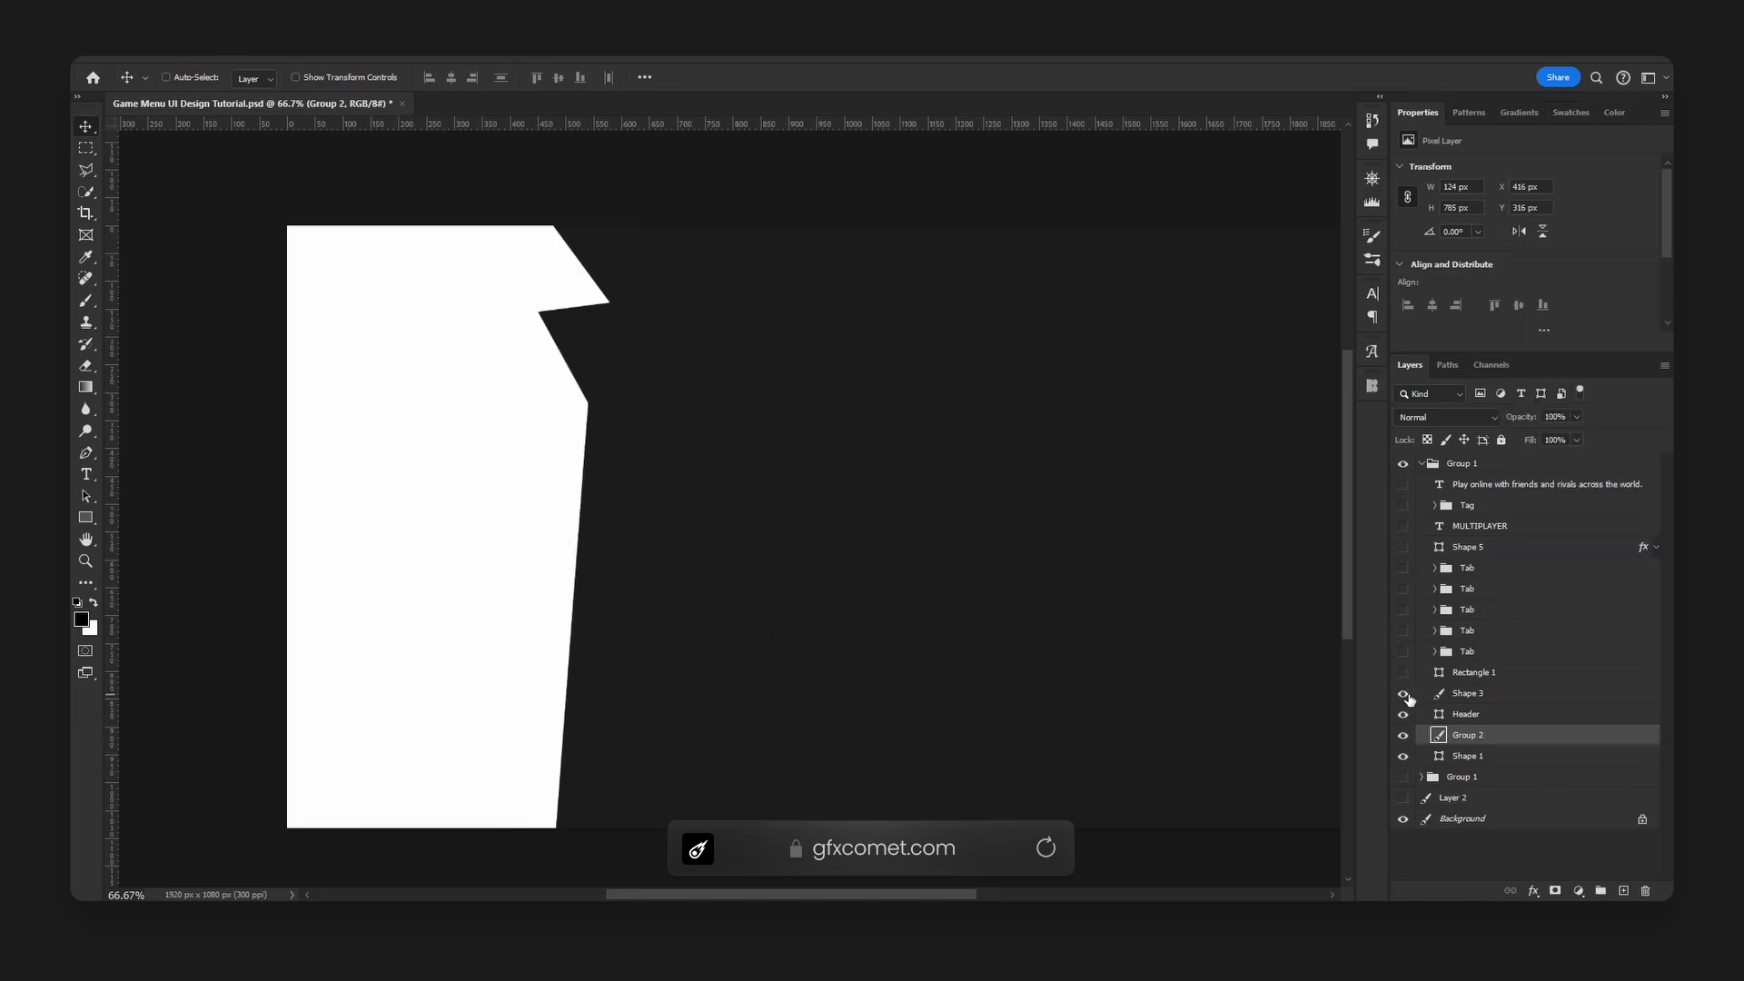
click(1407, 673)
click(1407, 673)
click(1399, 551)
click(1404, 526)
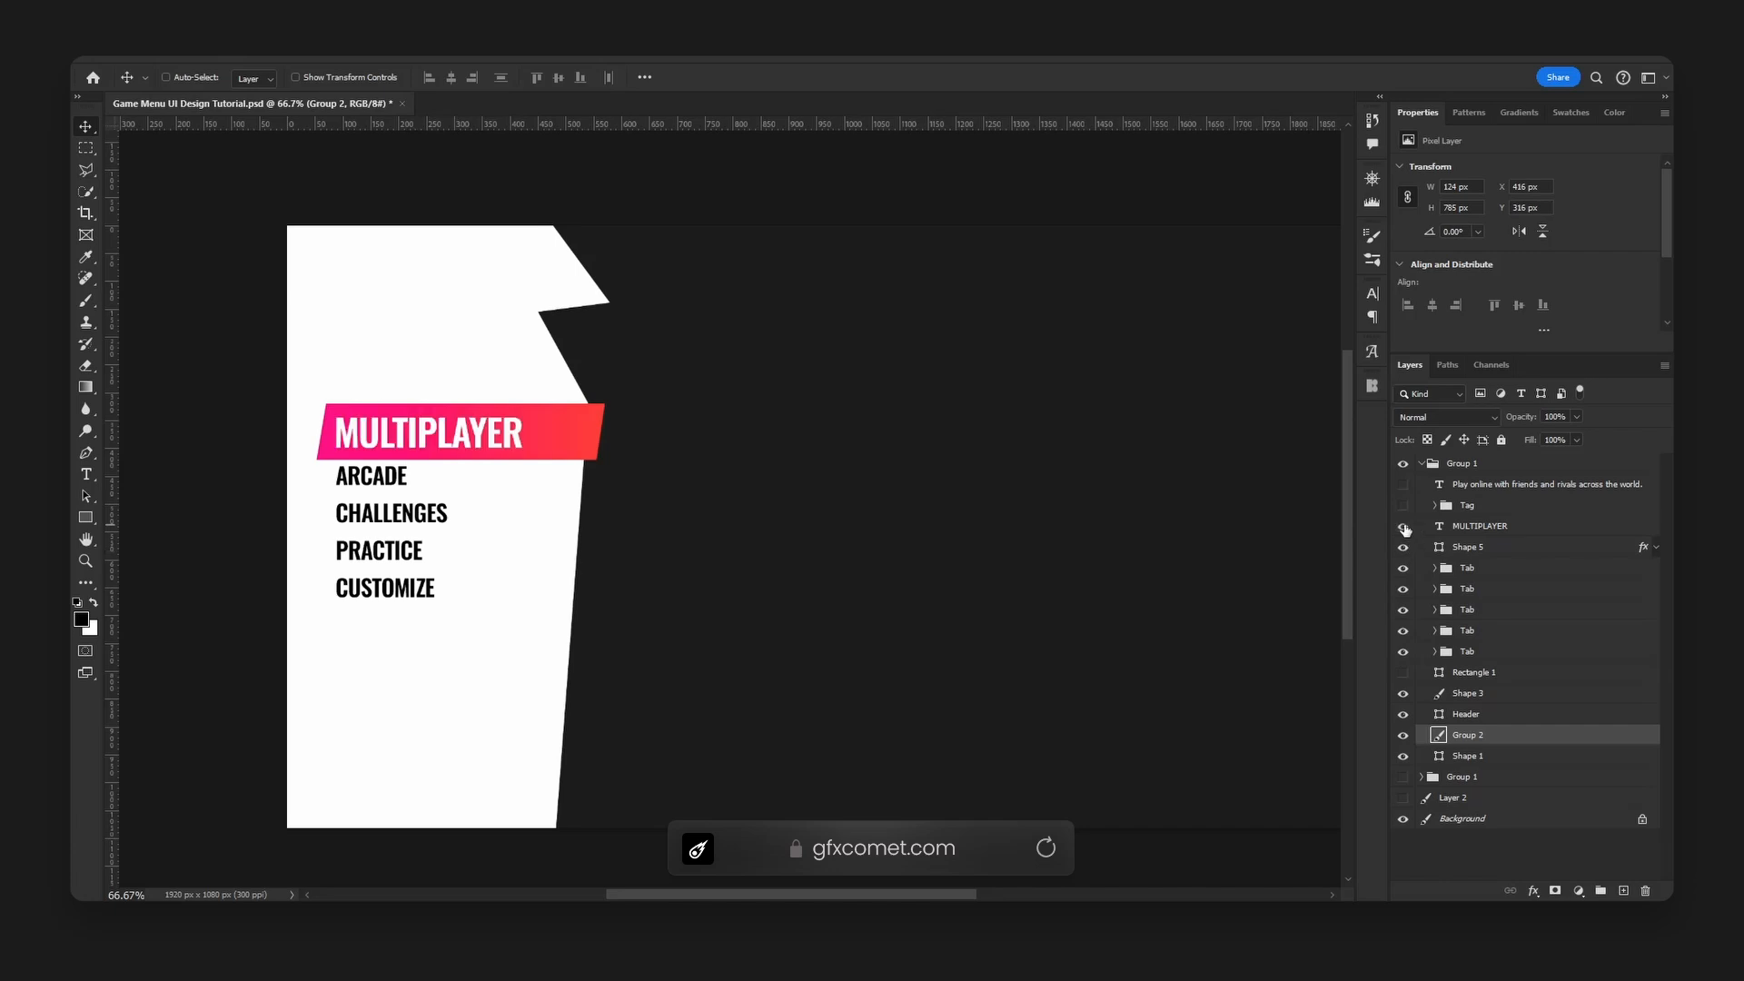
click(1403, 508)
Recolor the cyan Shape 6 behind the NEW tag text to ffffff in preparation for exporting it.
key(ctrl+plus)
key(ctrl+plus)
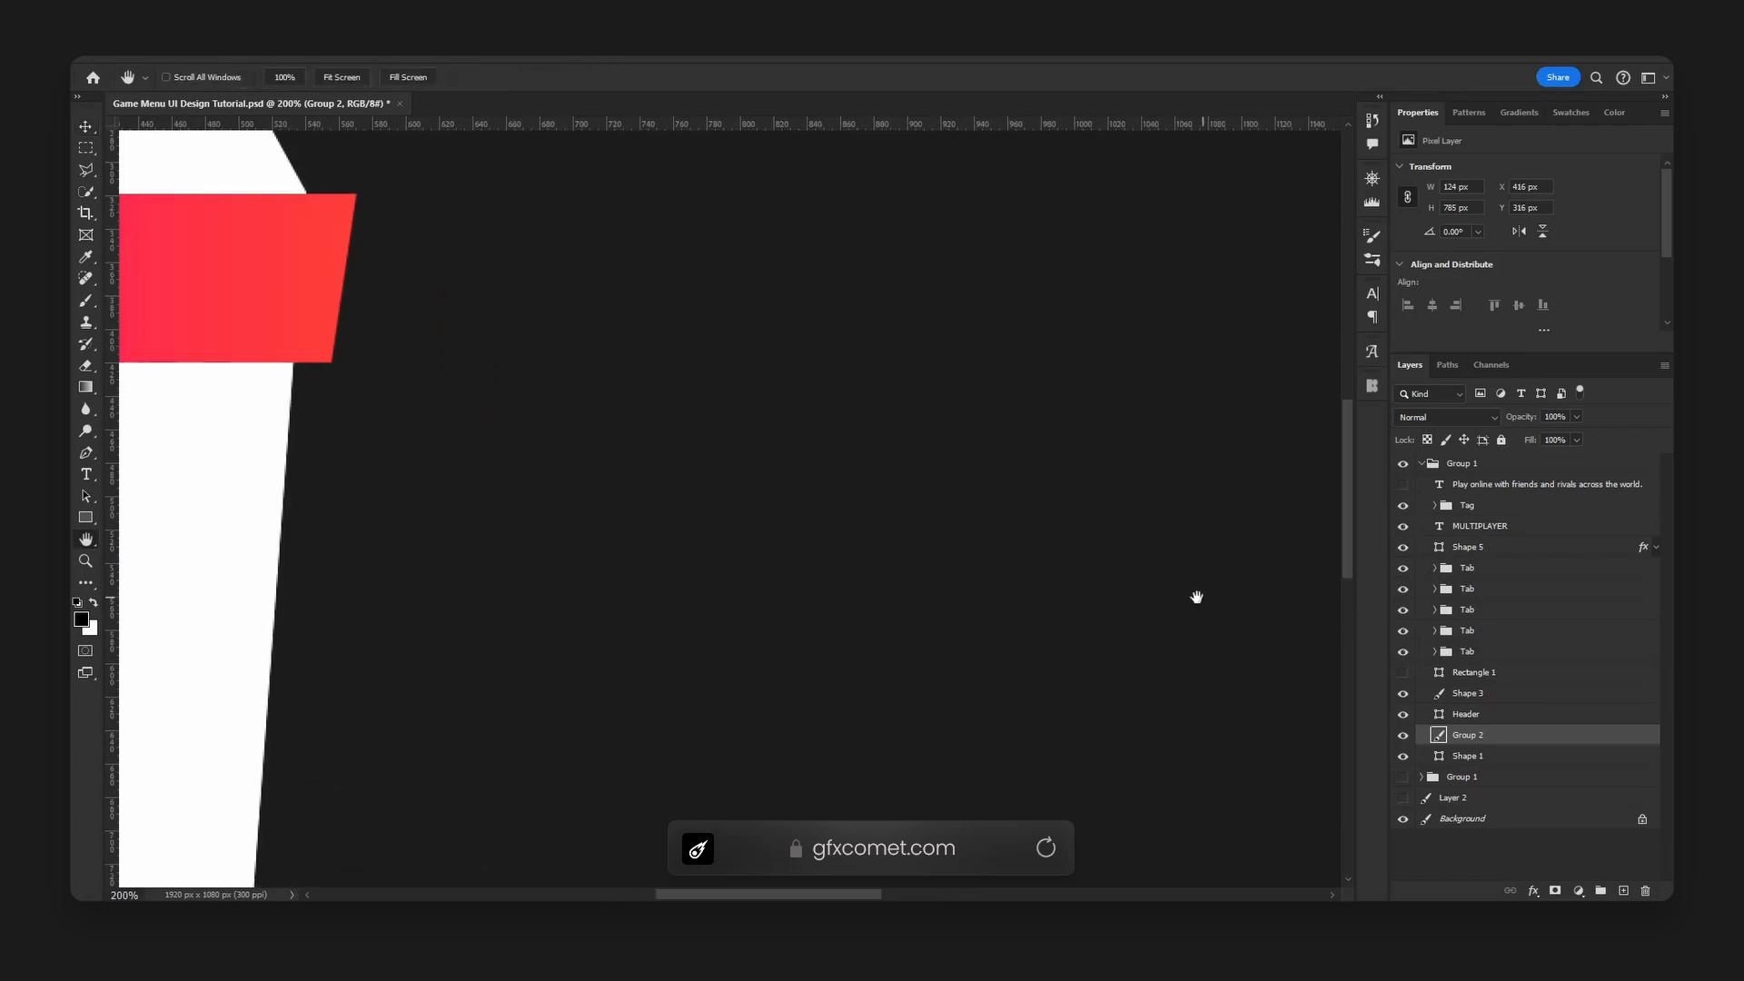
drag(388, 529, 1109, 499)
drag(534, 506, 1010, 470)
key(v)
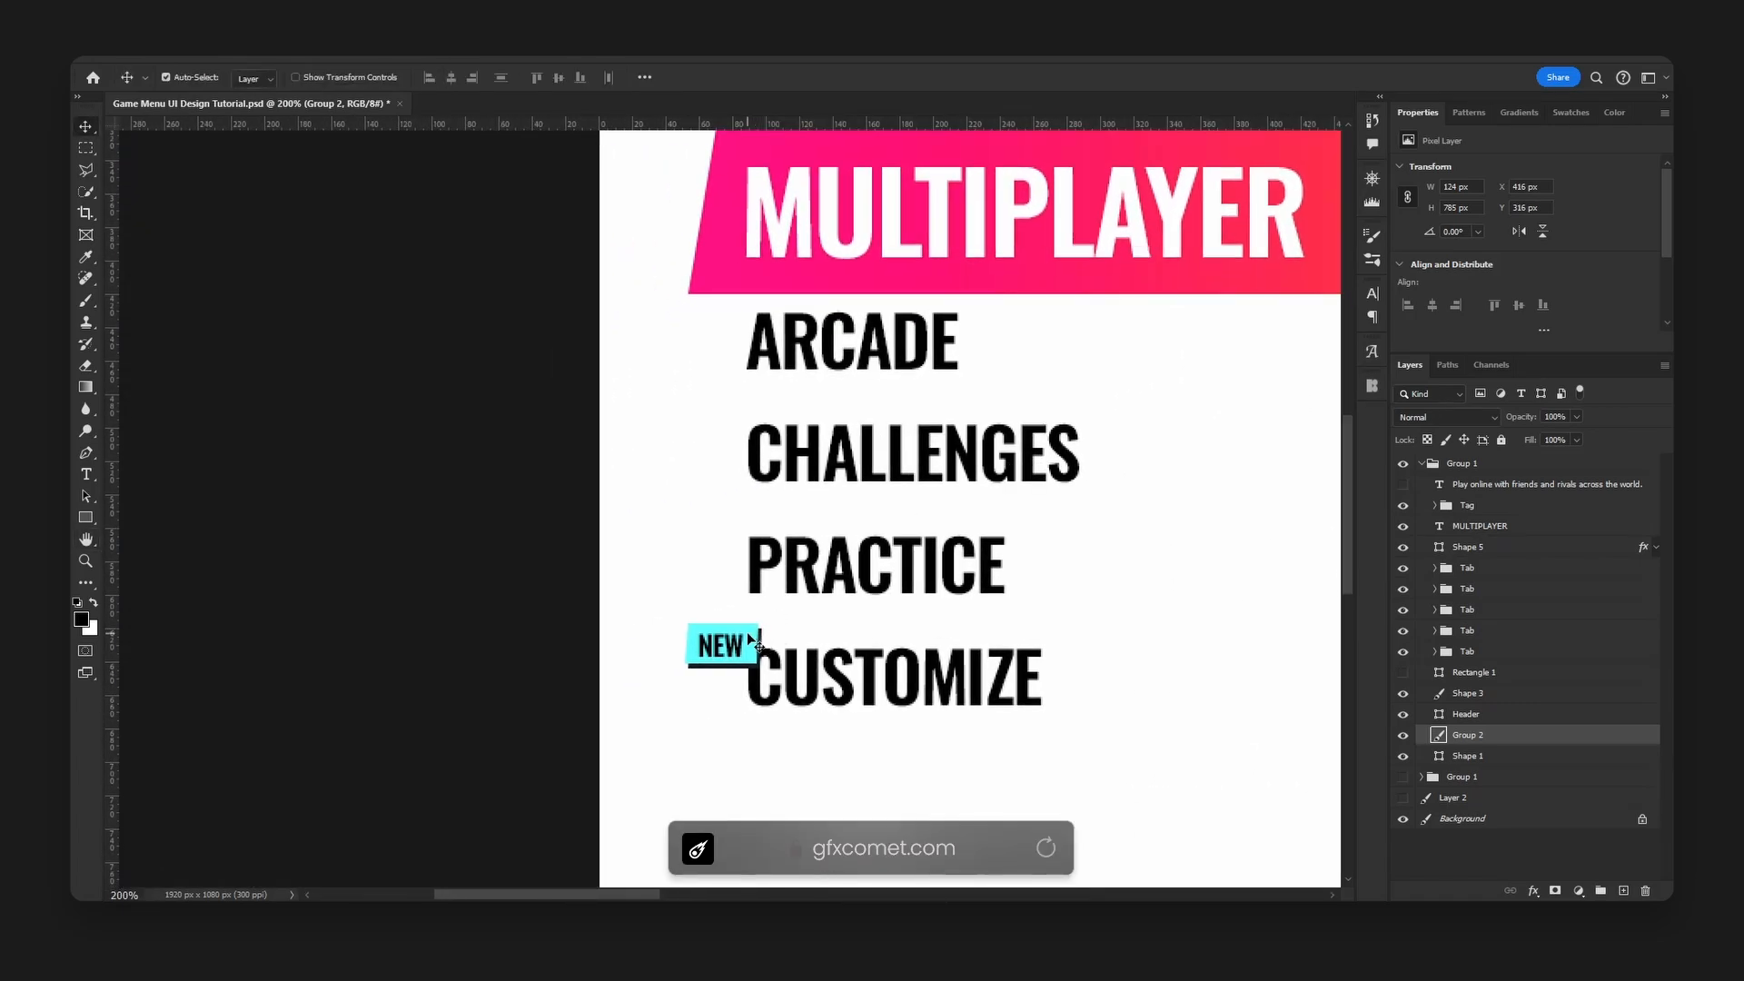
ctrl+click(752, 640)
double_click(1453, 549)
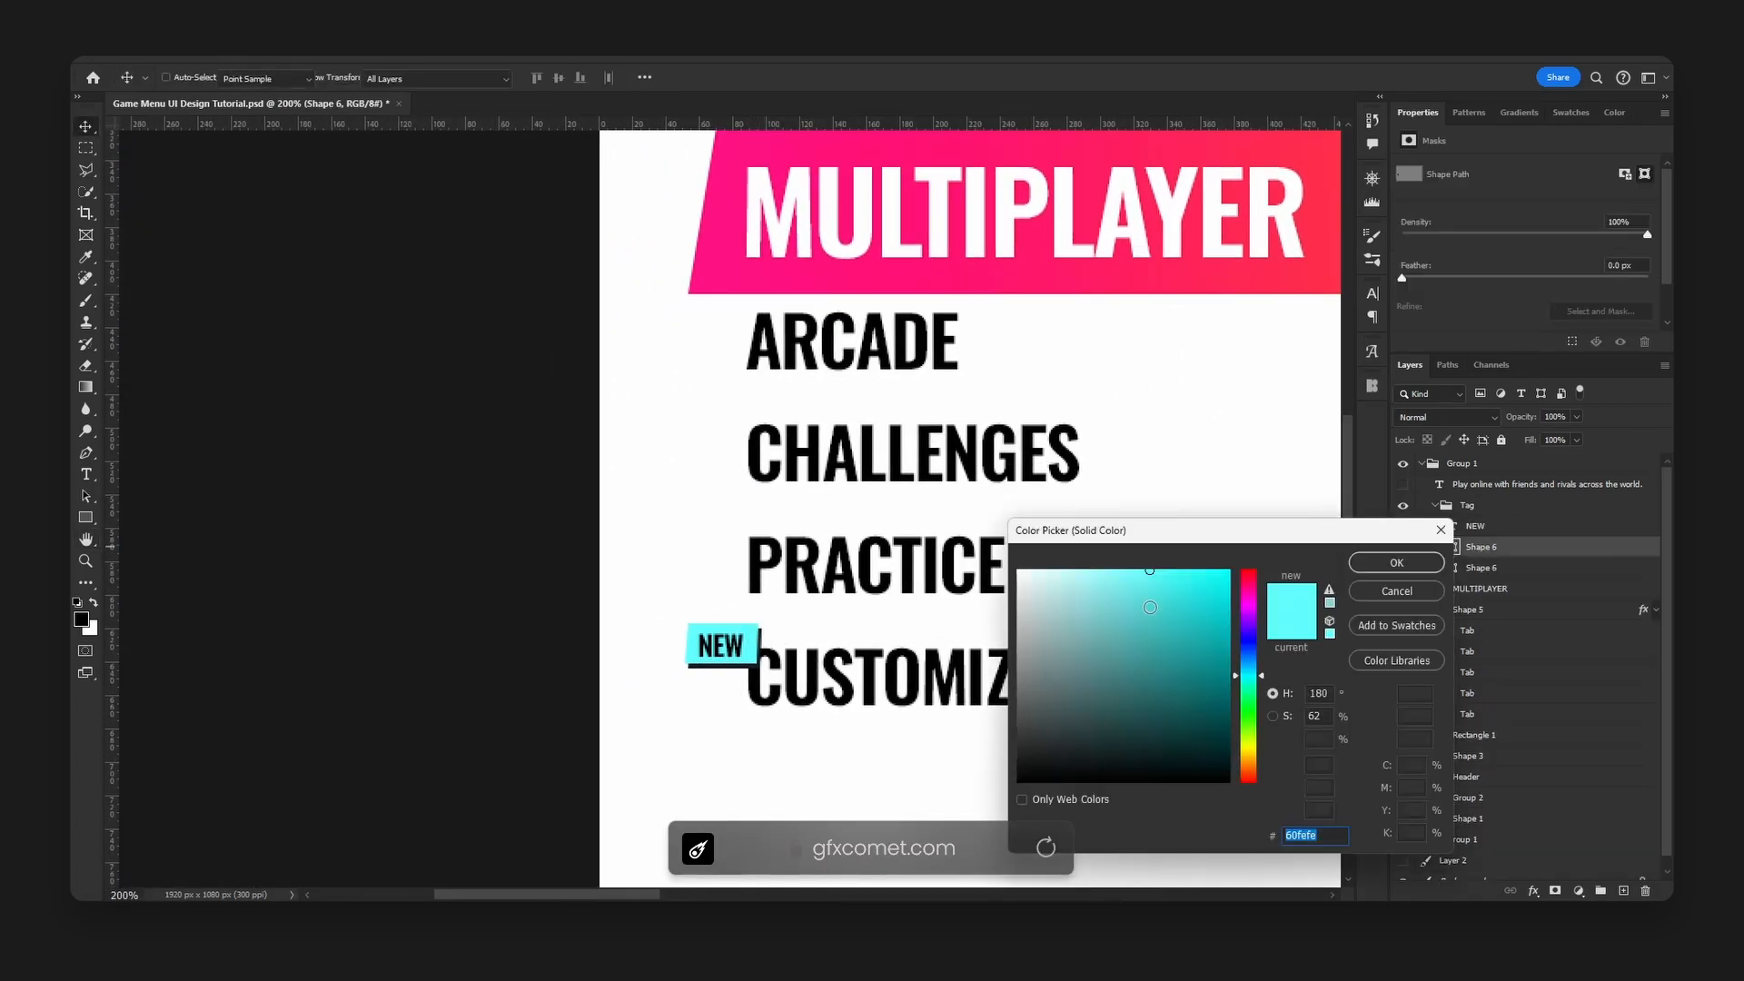
text(ffffff)
click(1398, 564)
right_click(1526, 565)
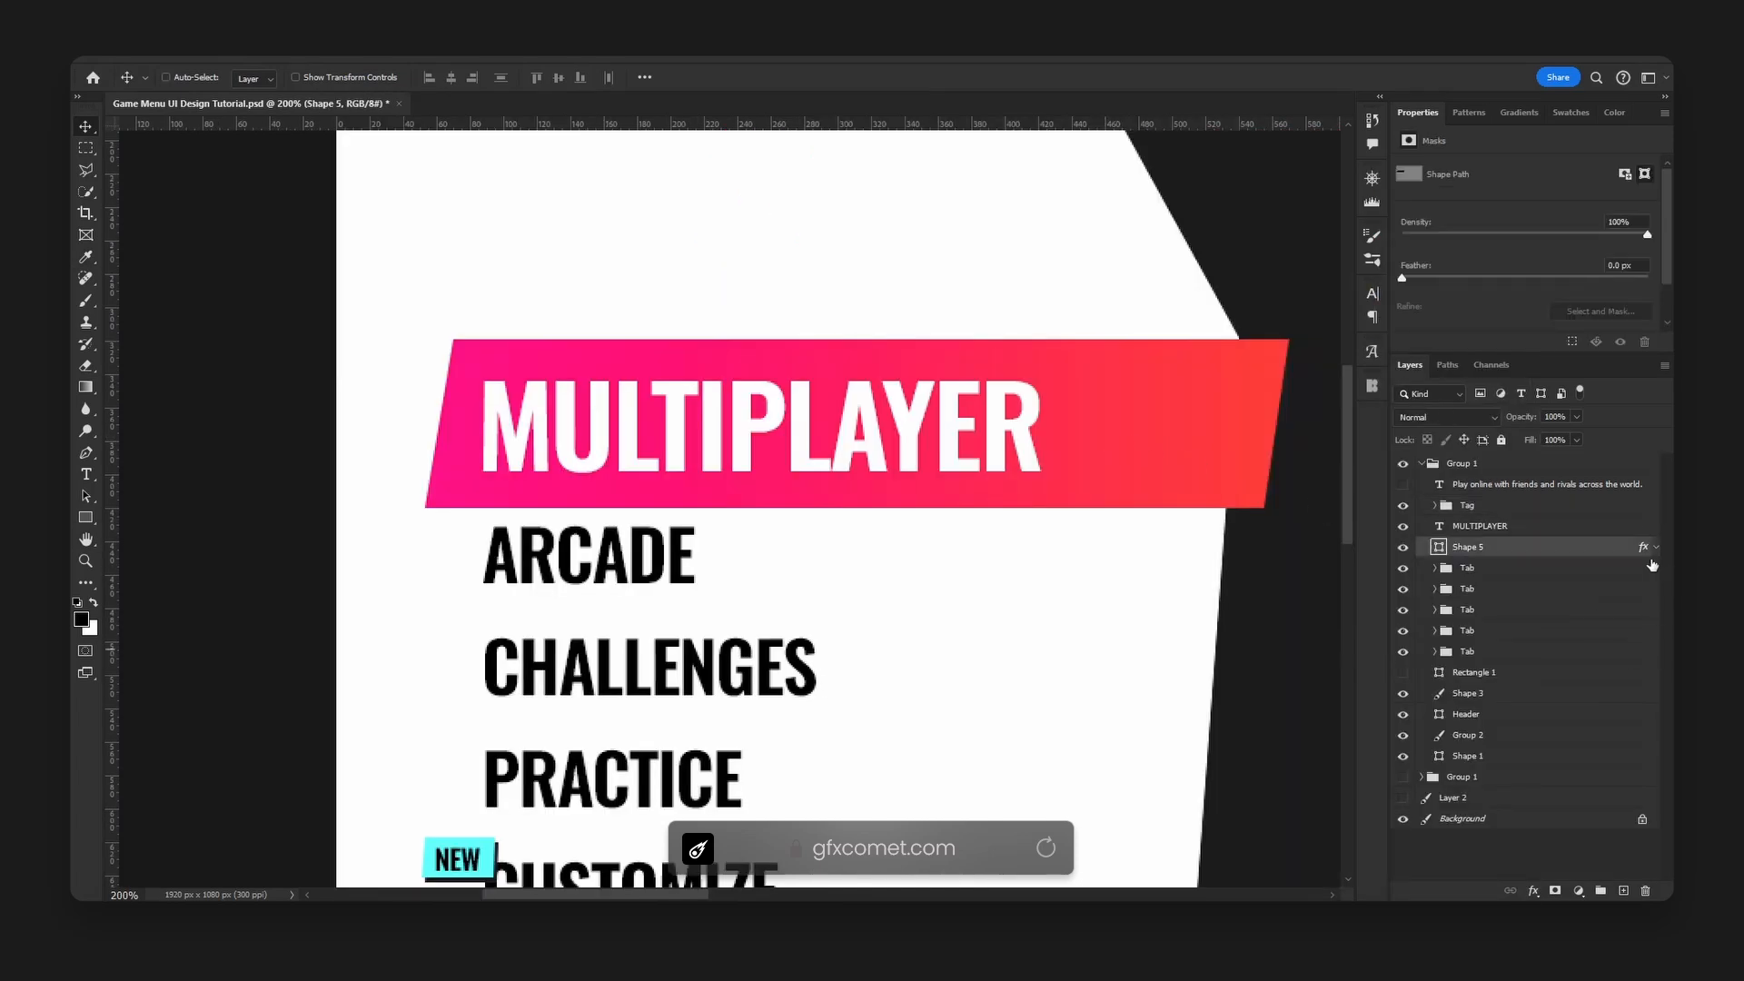
Remove the gradient effect from the Shape 5 selection banner and recolor it to ffffff.
drag(1643, 547, 1645, 890)
double_click(1440, 549)
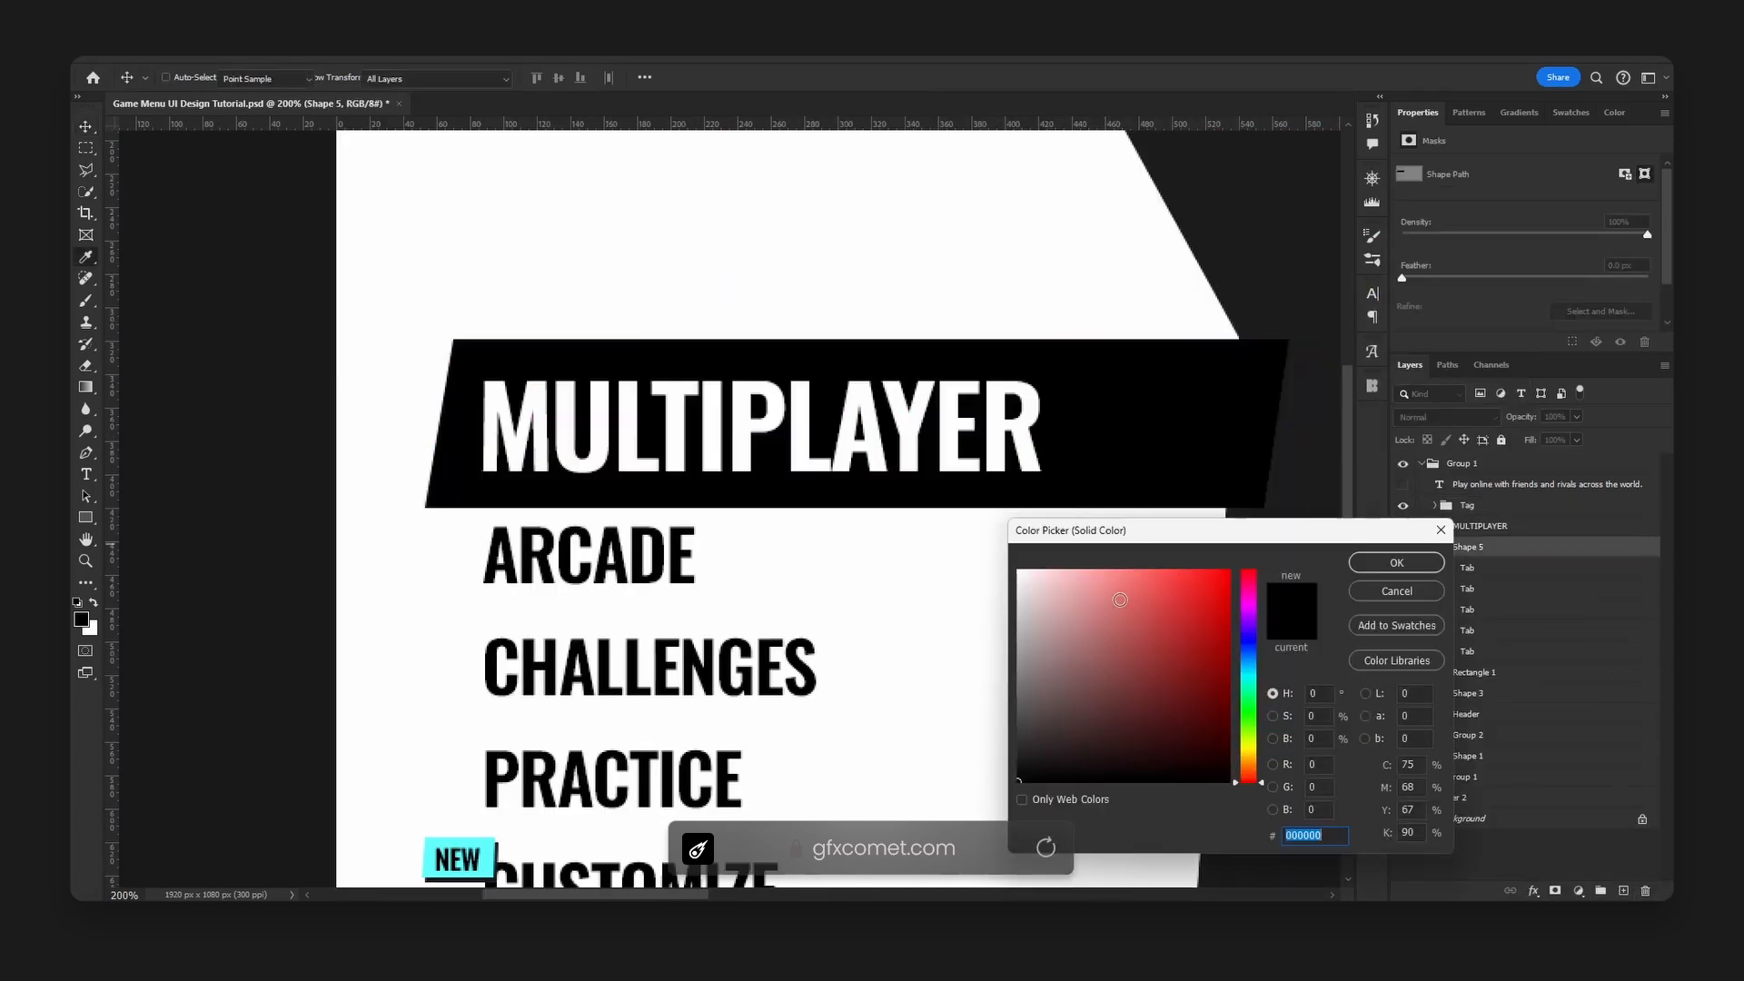
text(ffffff)
click(1395, 564)
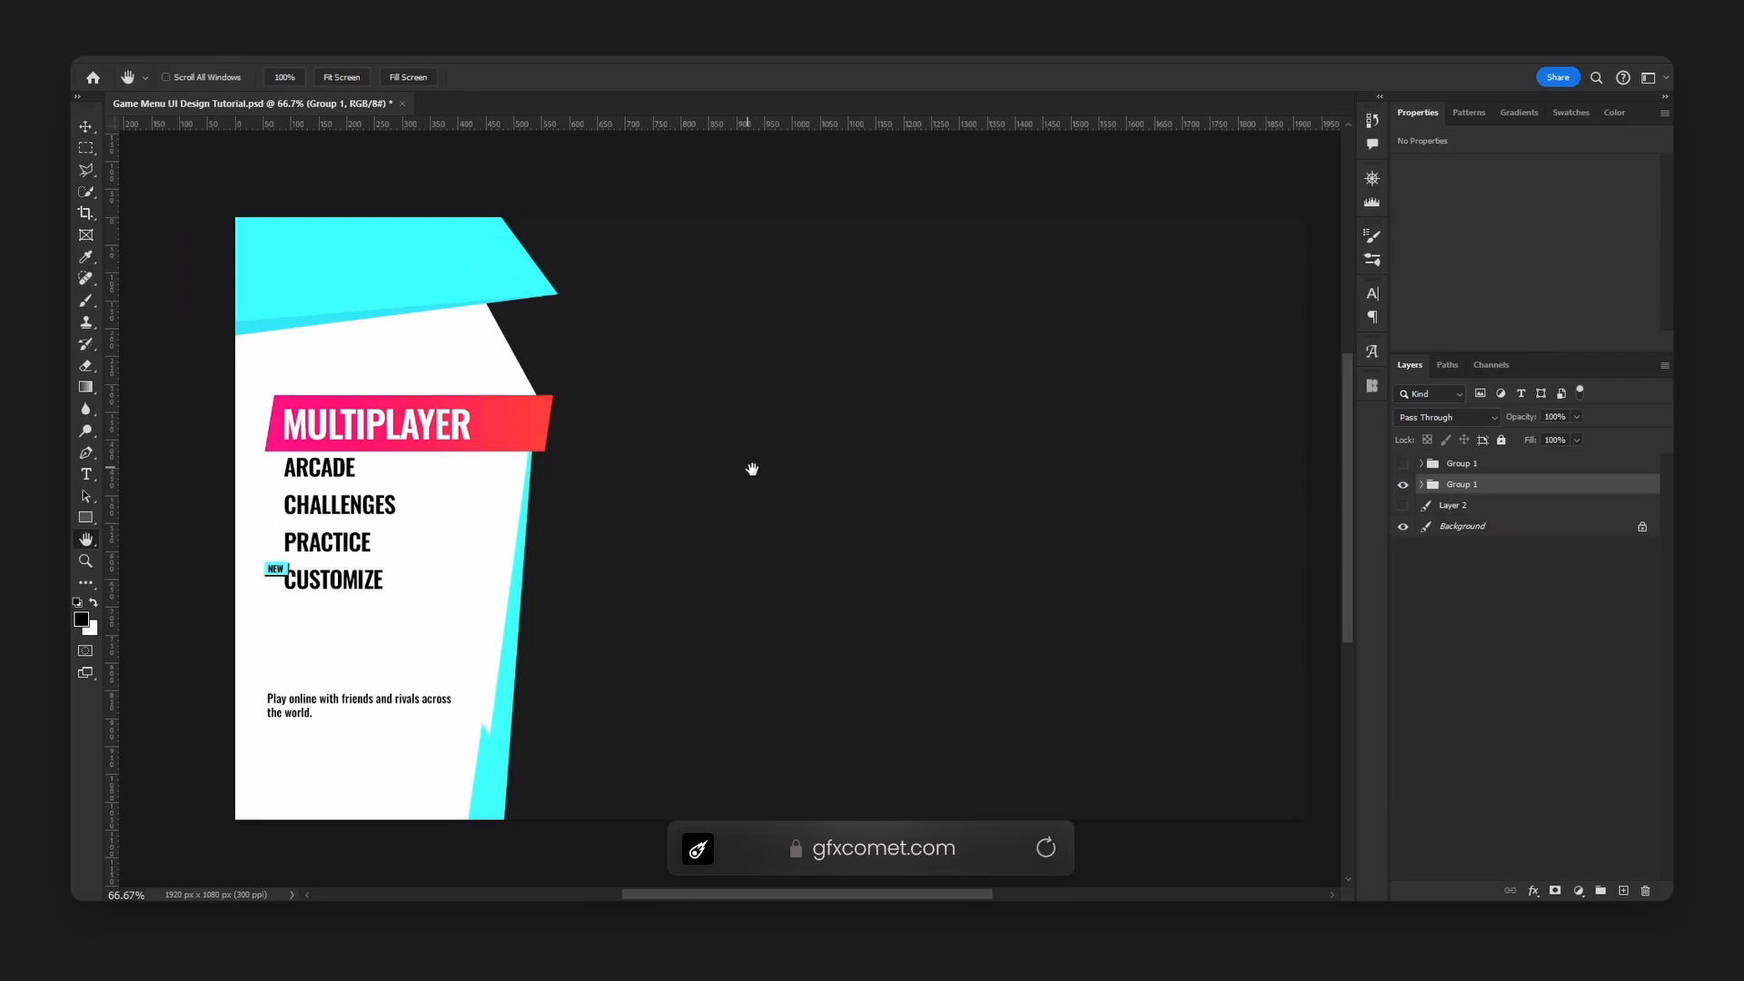
Save the game menu design document.
mouse_move(752, 468)
mouse_down()
mouse_move(965, 421)
mouse_move(751, 482)
mouse_up()
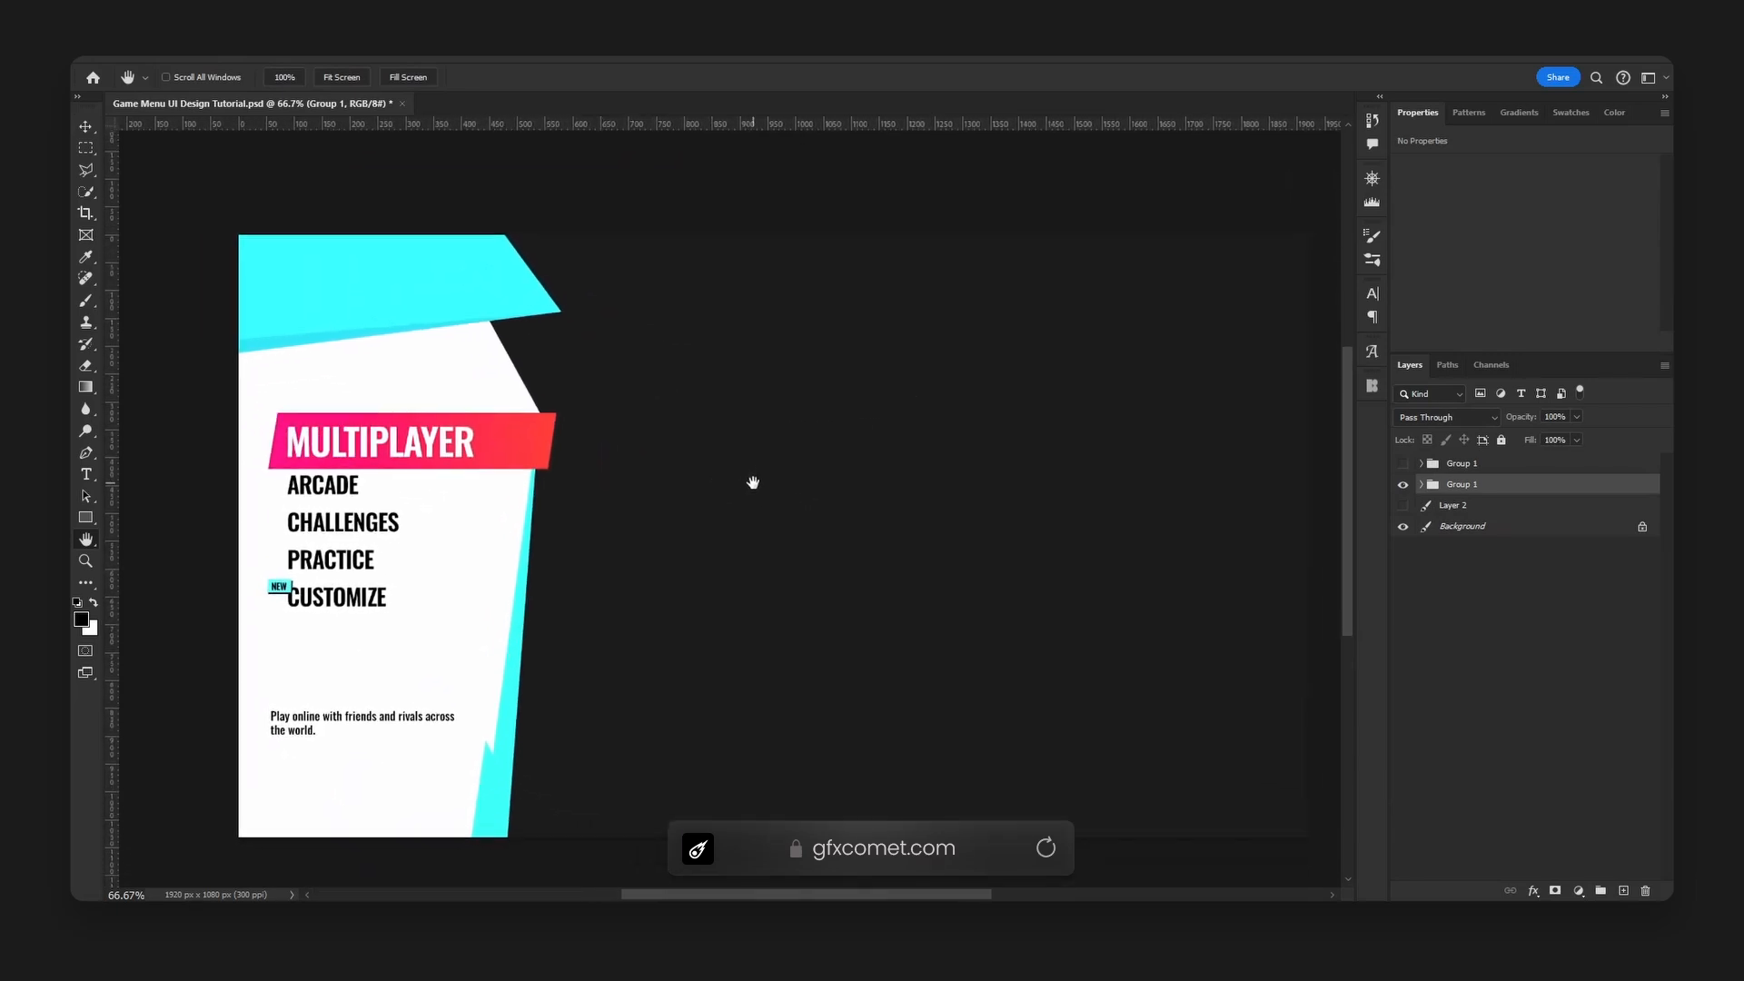
key(ctrl+s)
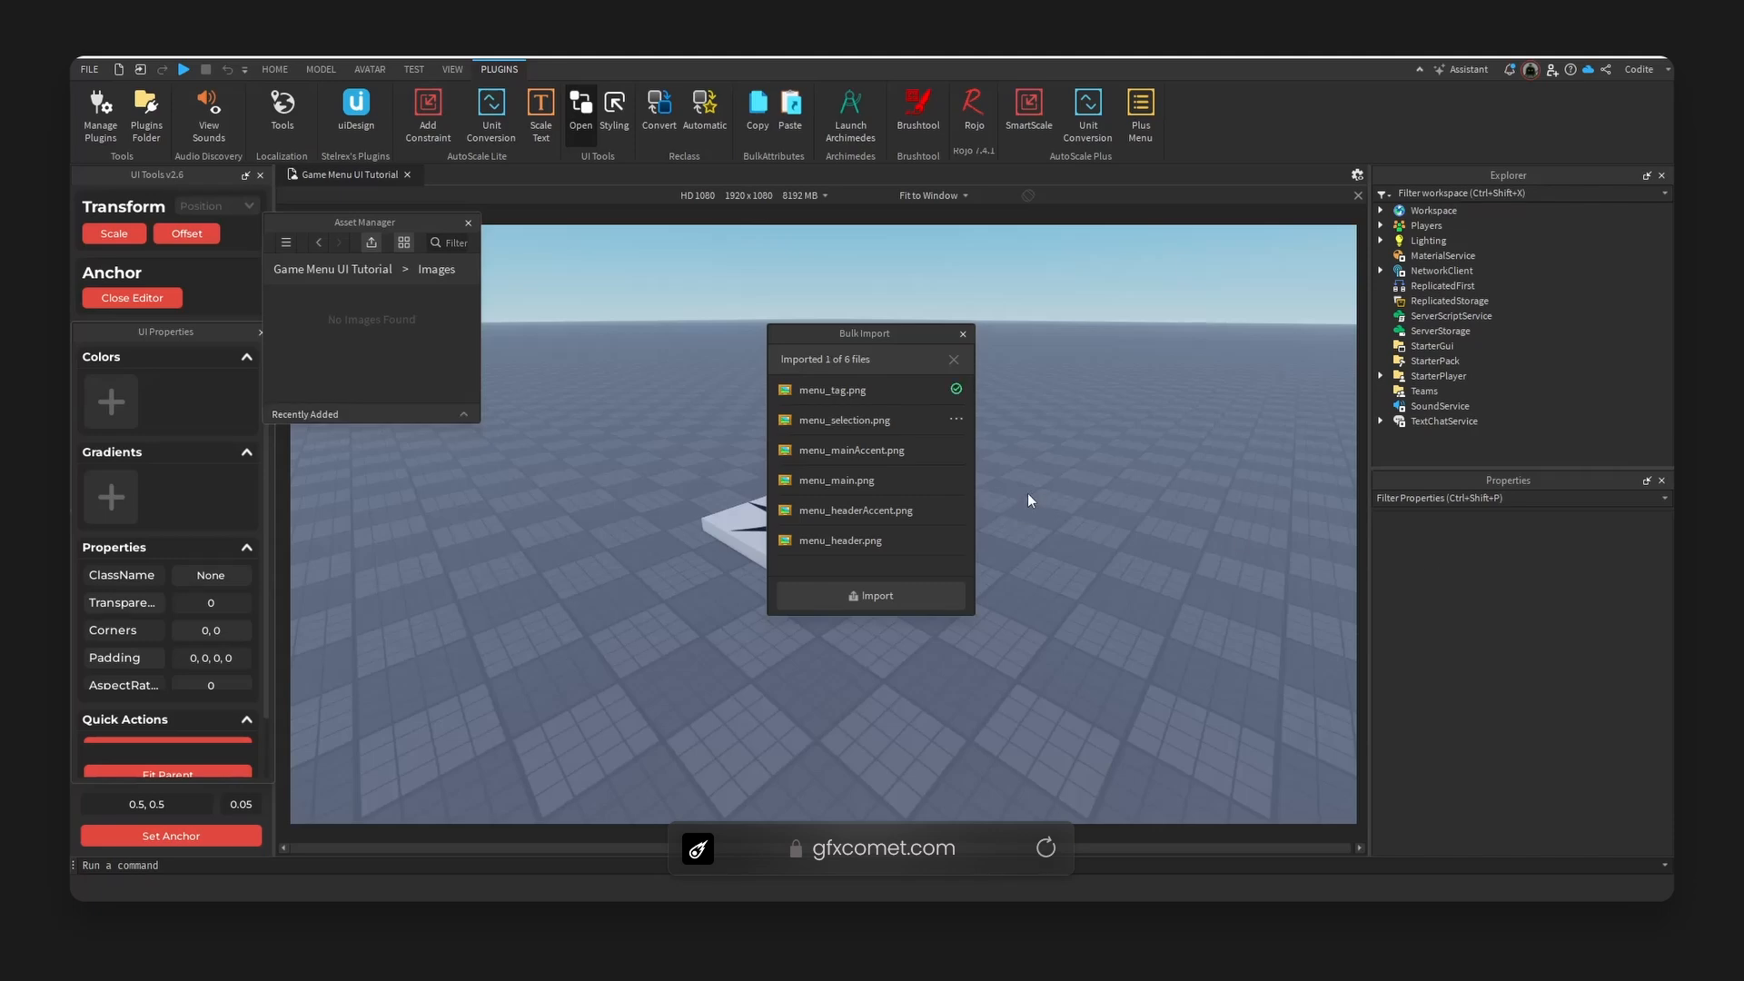
In Roblox Studio, move the Bulk Import window aside and add a ScreenGui named Menu under StarterGui.
drag(873, 333, 492, 358)
click(1465, 347)
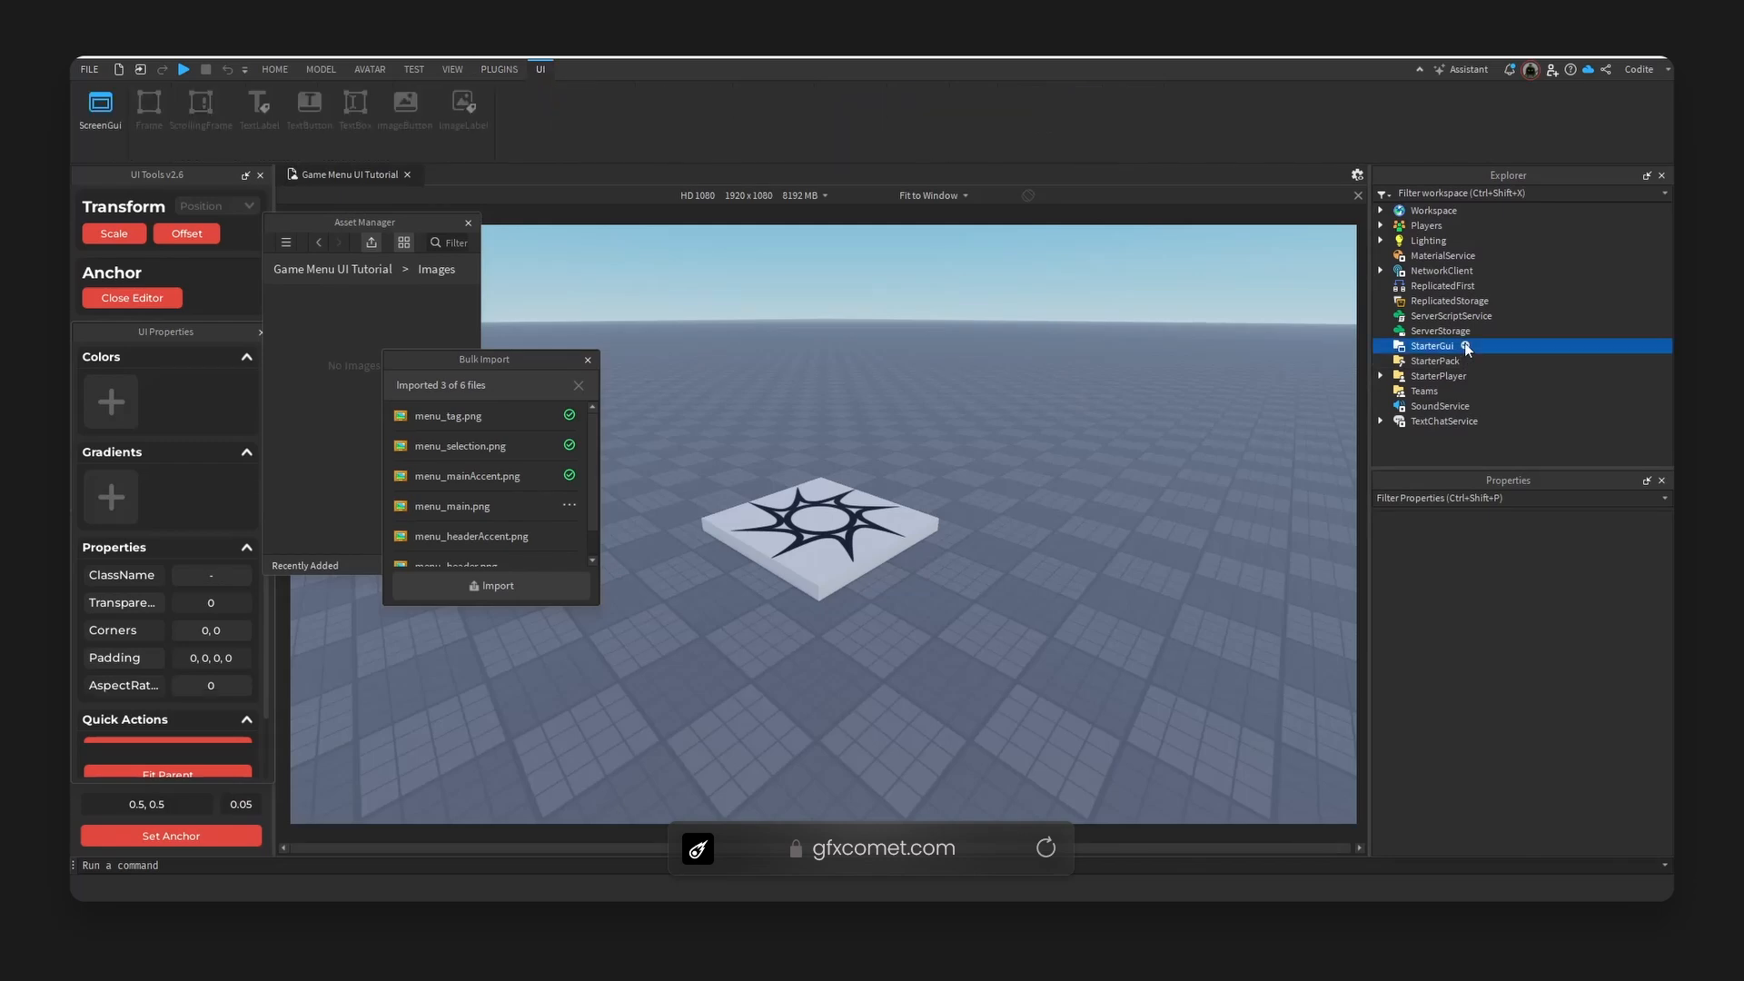
text(sc)
click(1465, 389)
click(1450, 360)
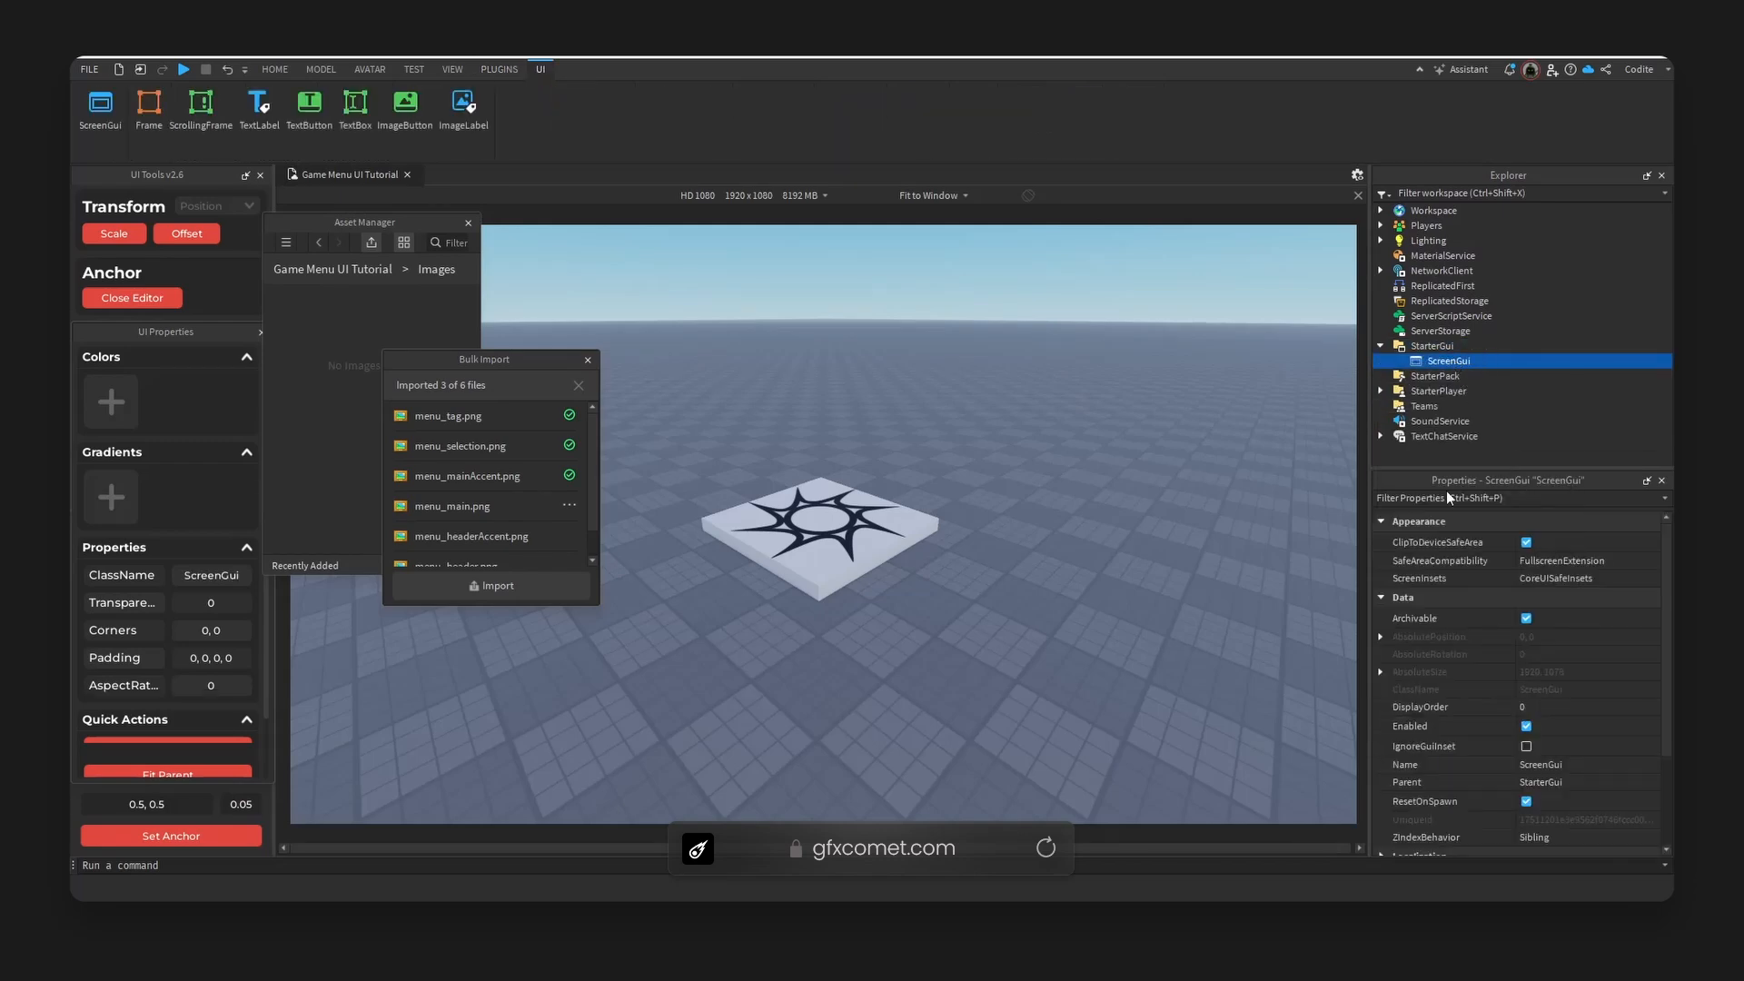
text(Menu)
key(Return)
Insert a Frame inside the Menu ScreenGui and rename it Canvas.
click(1465, 362)
text(fr)
key(Return)
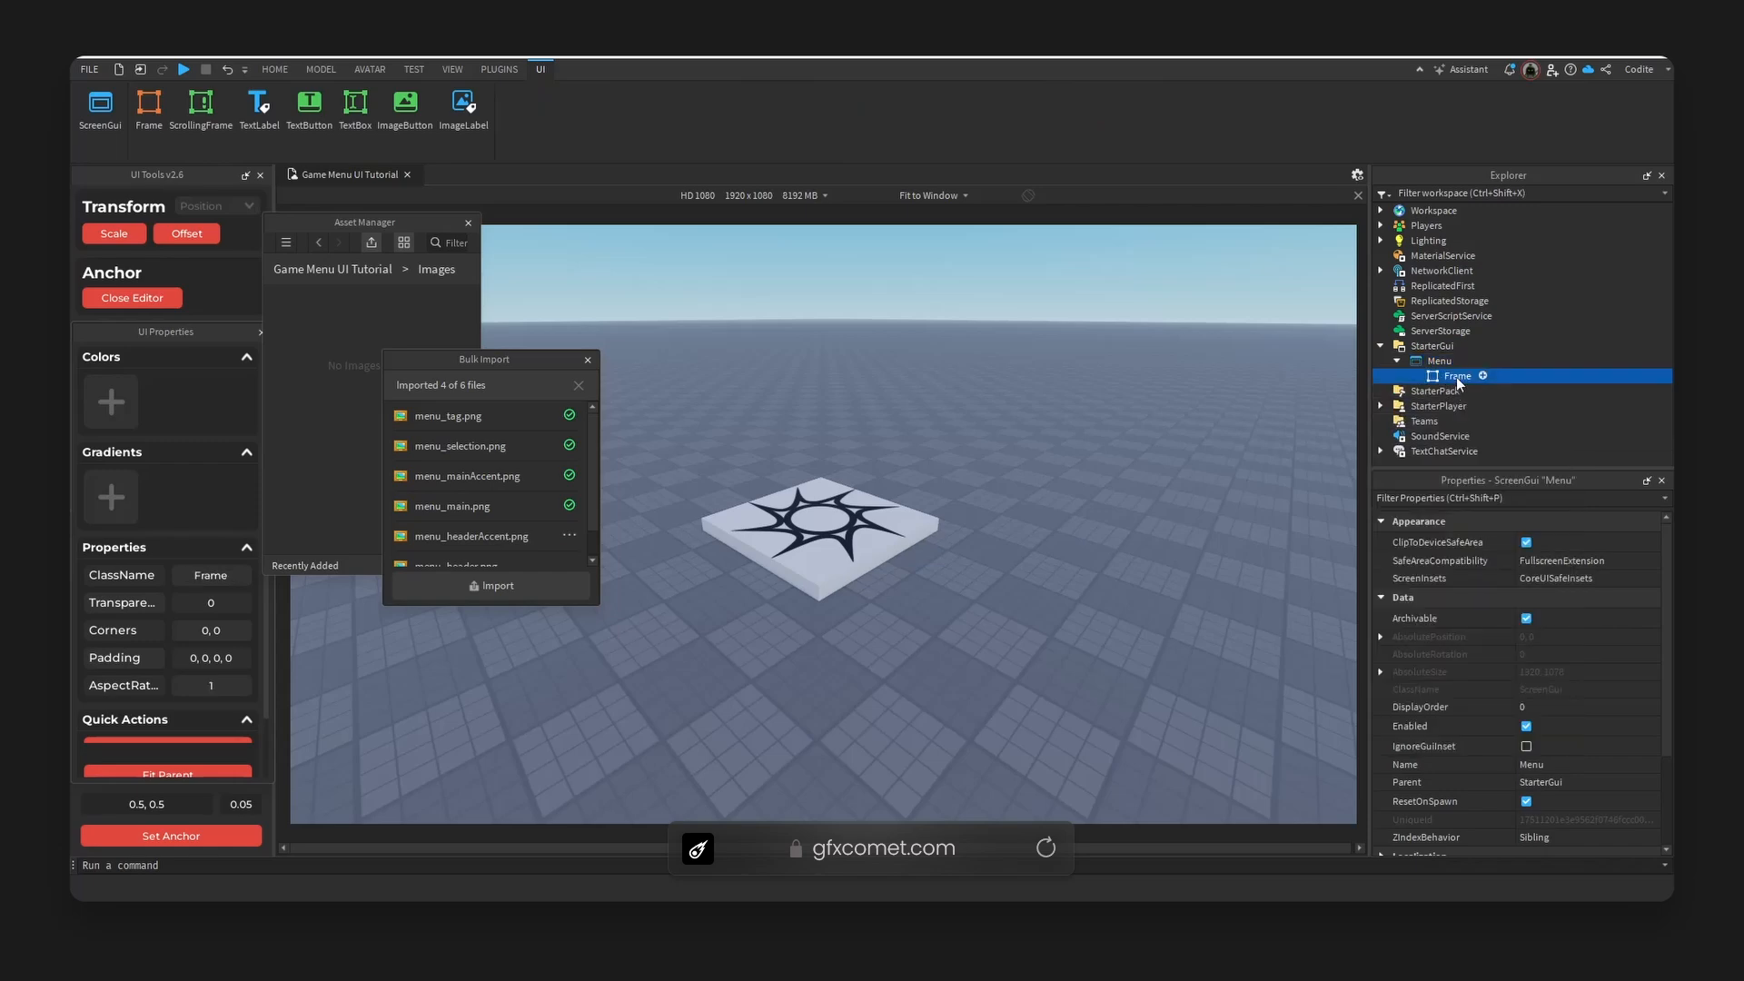
key(F2)
text(Canvas)
key(Return)
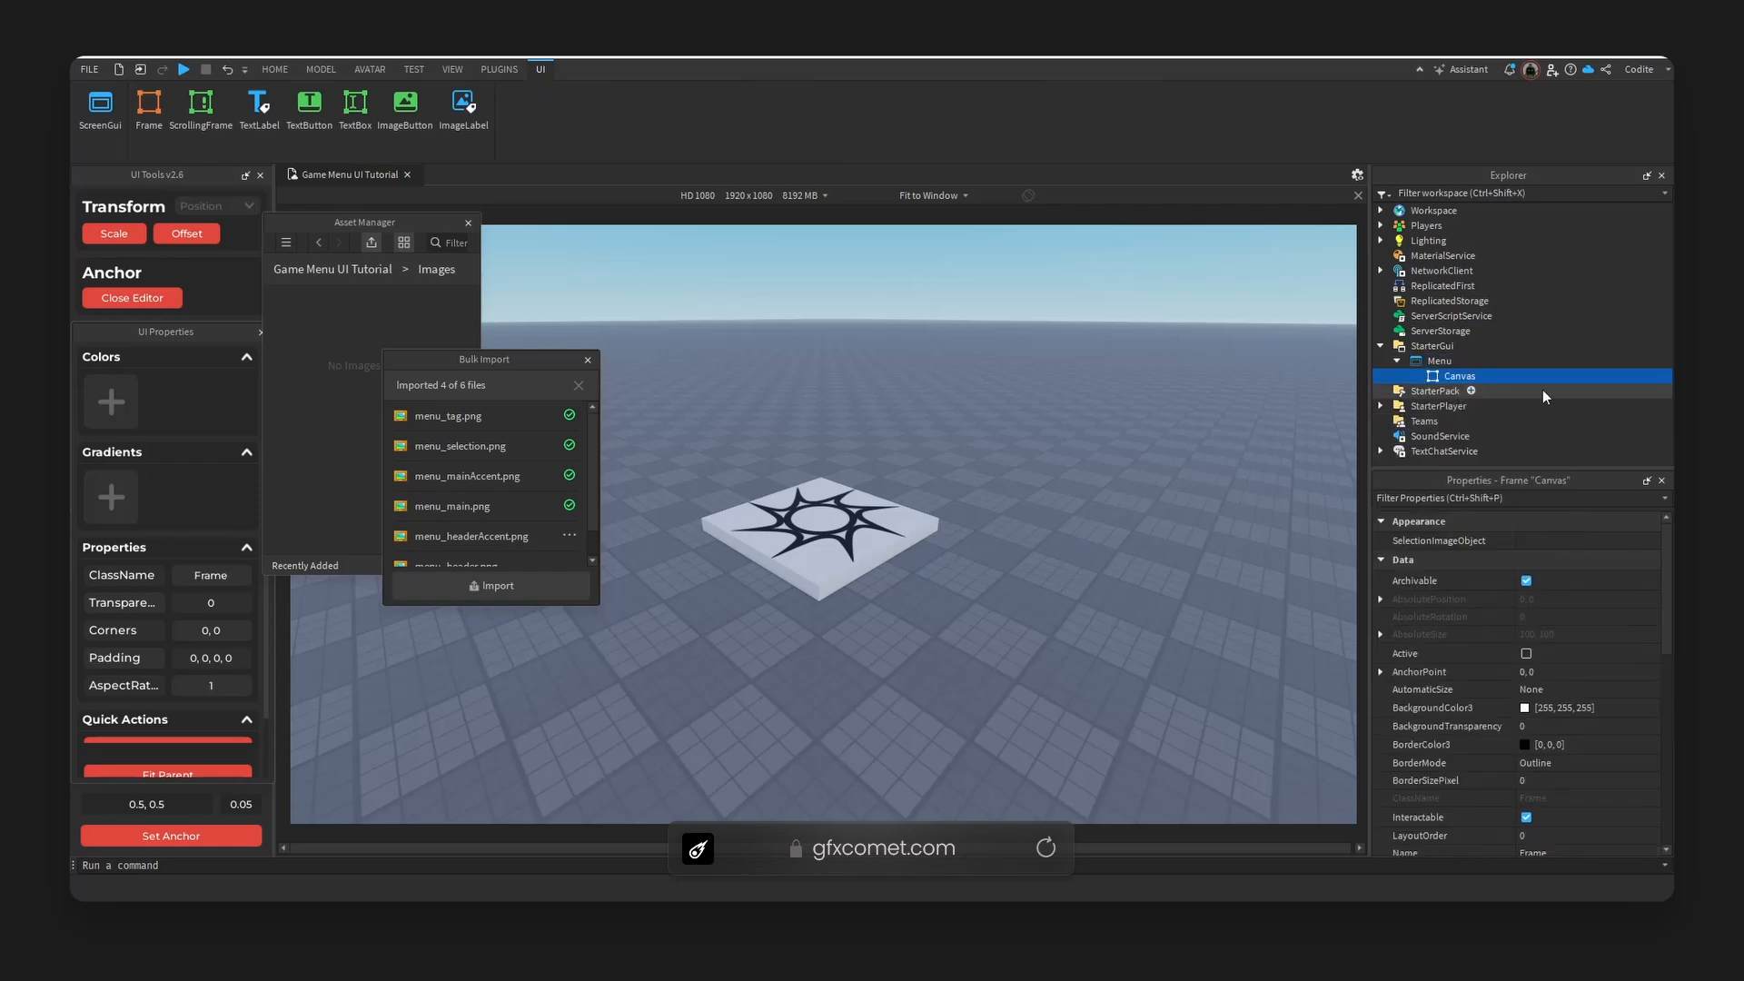
Fit Canvas to its parent, set its anchor point to 0.5, 0.5, and convert its size to scale.
scroll(168, 654, down, 2)
click(168, 705)
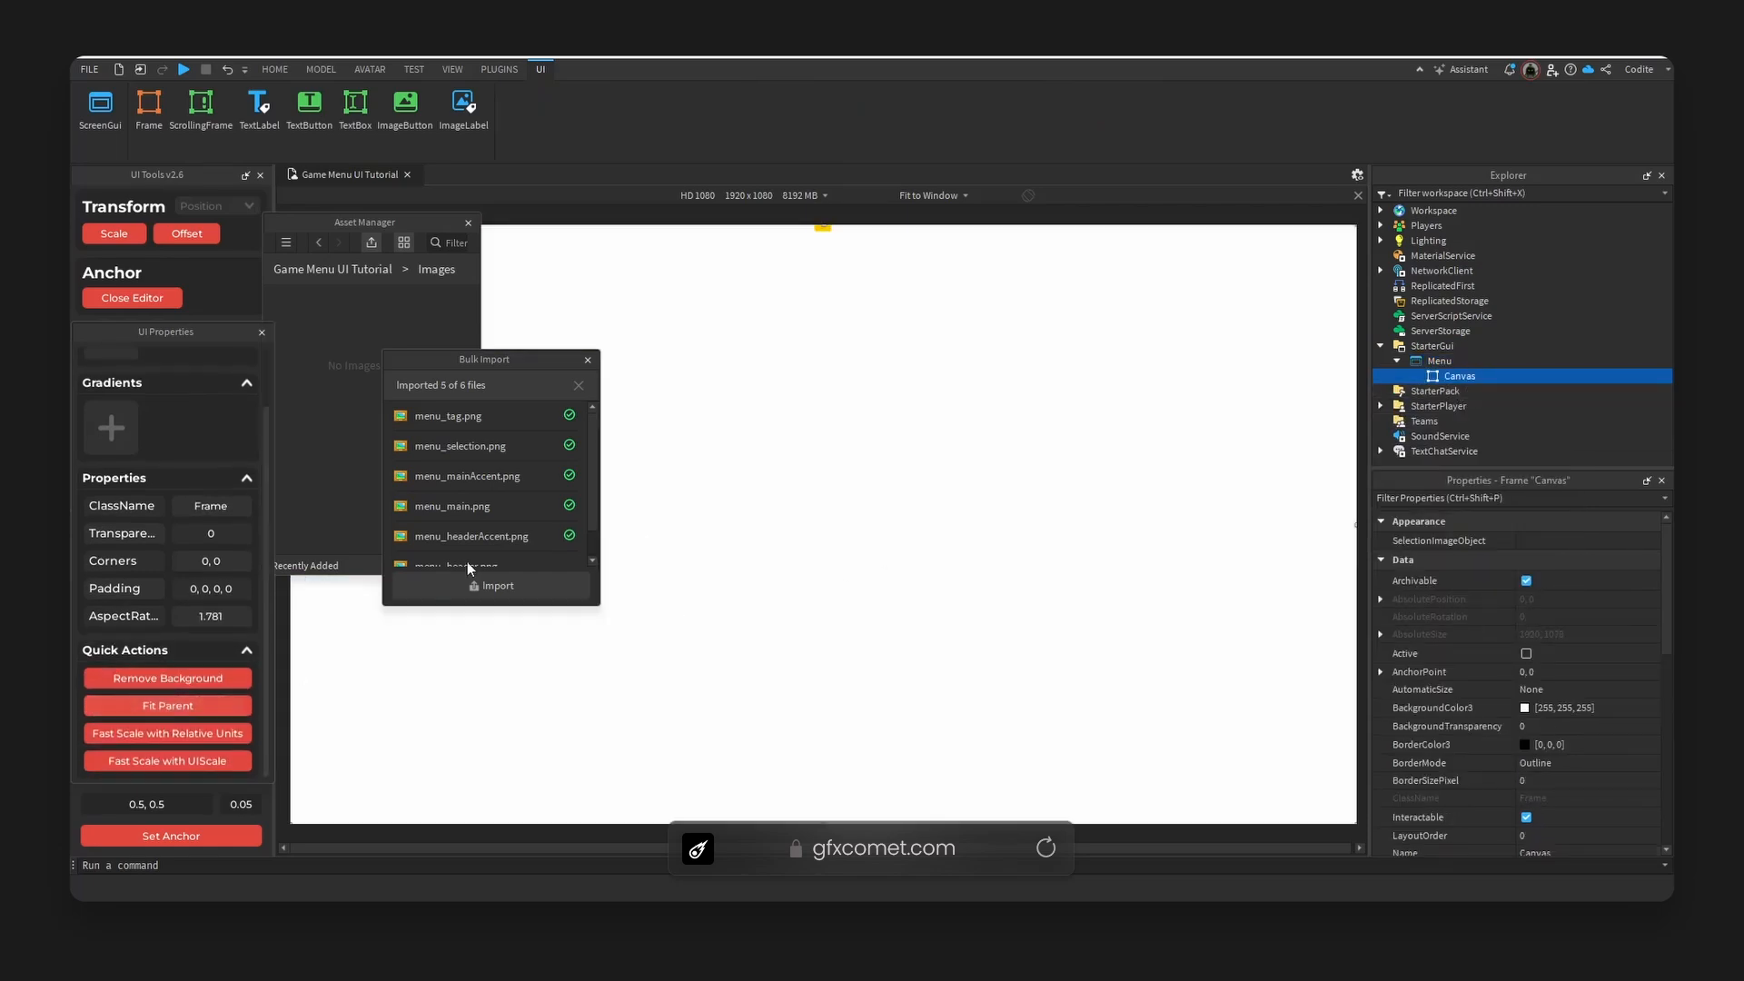
click(188, 834)
click(194, 208)
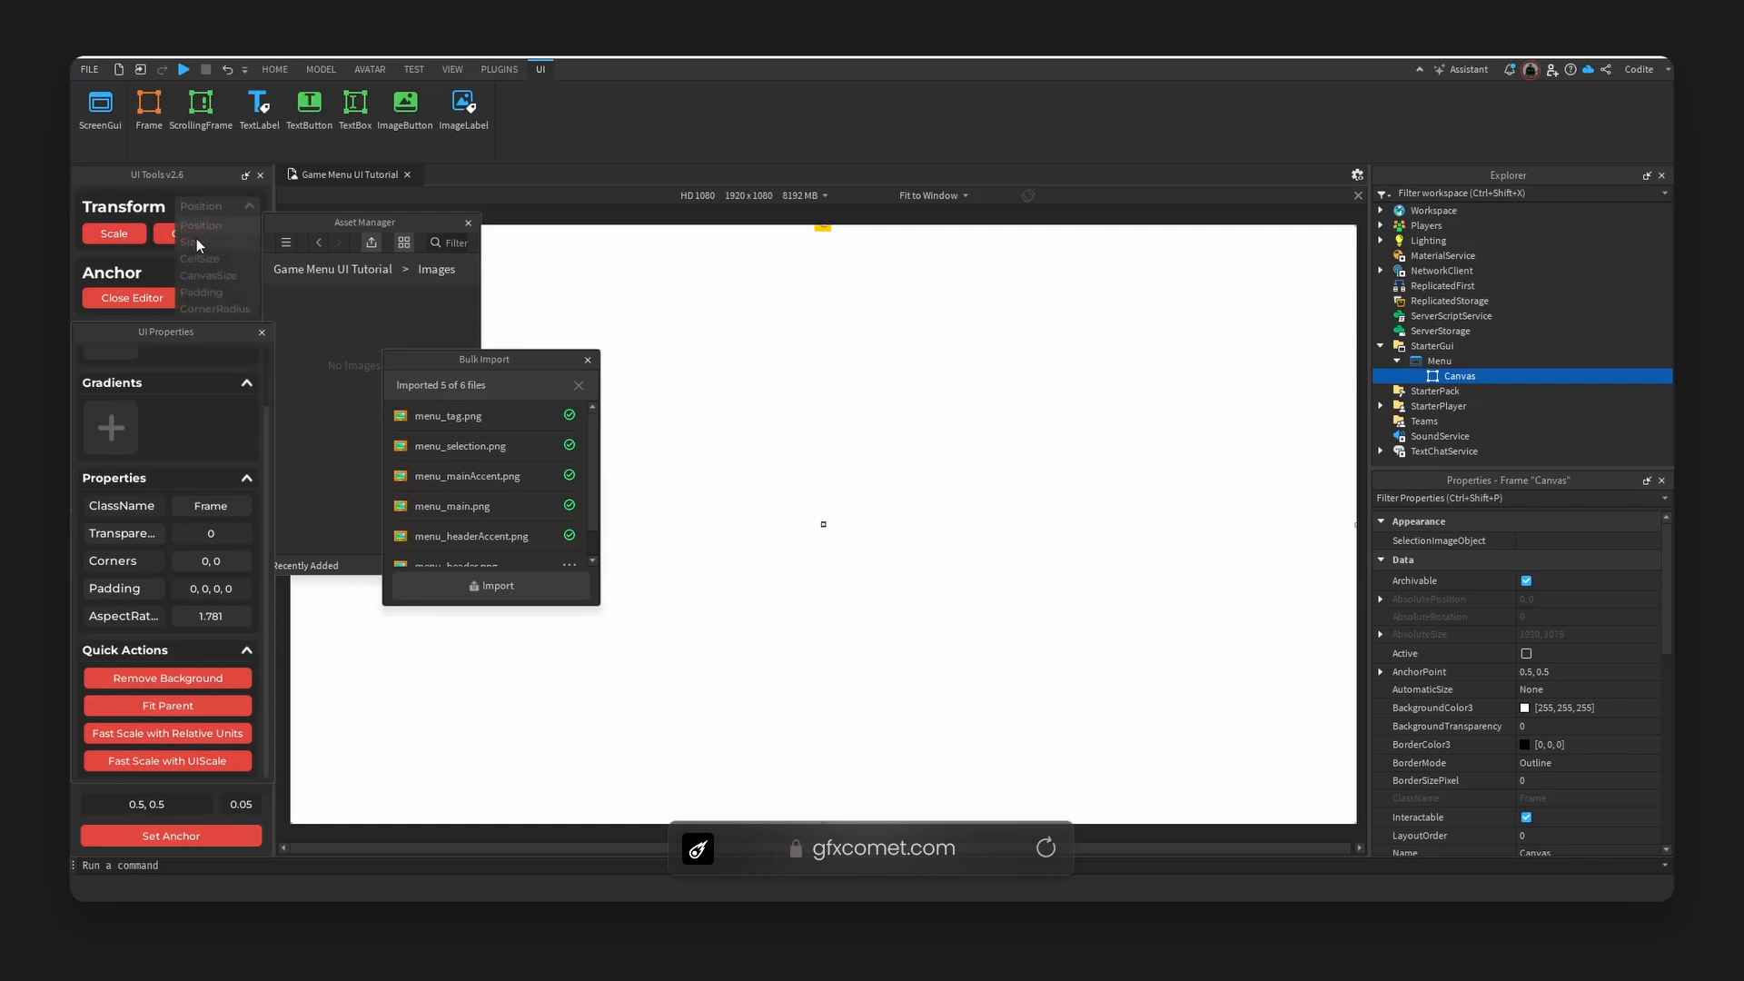
click(197, 243)
click(122, 234)
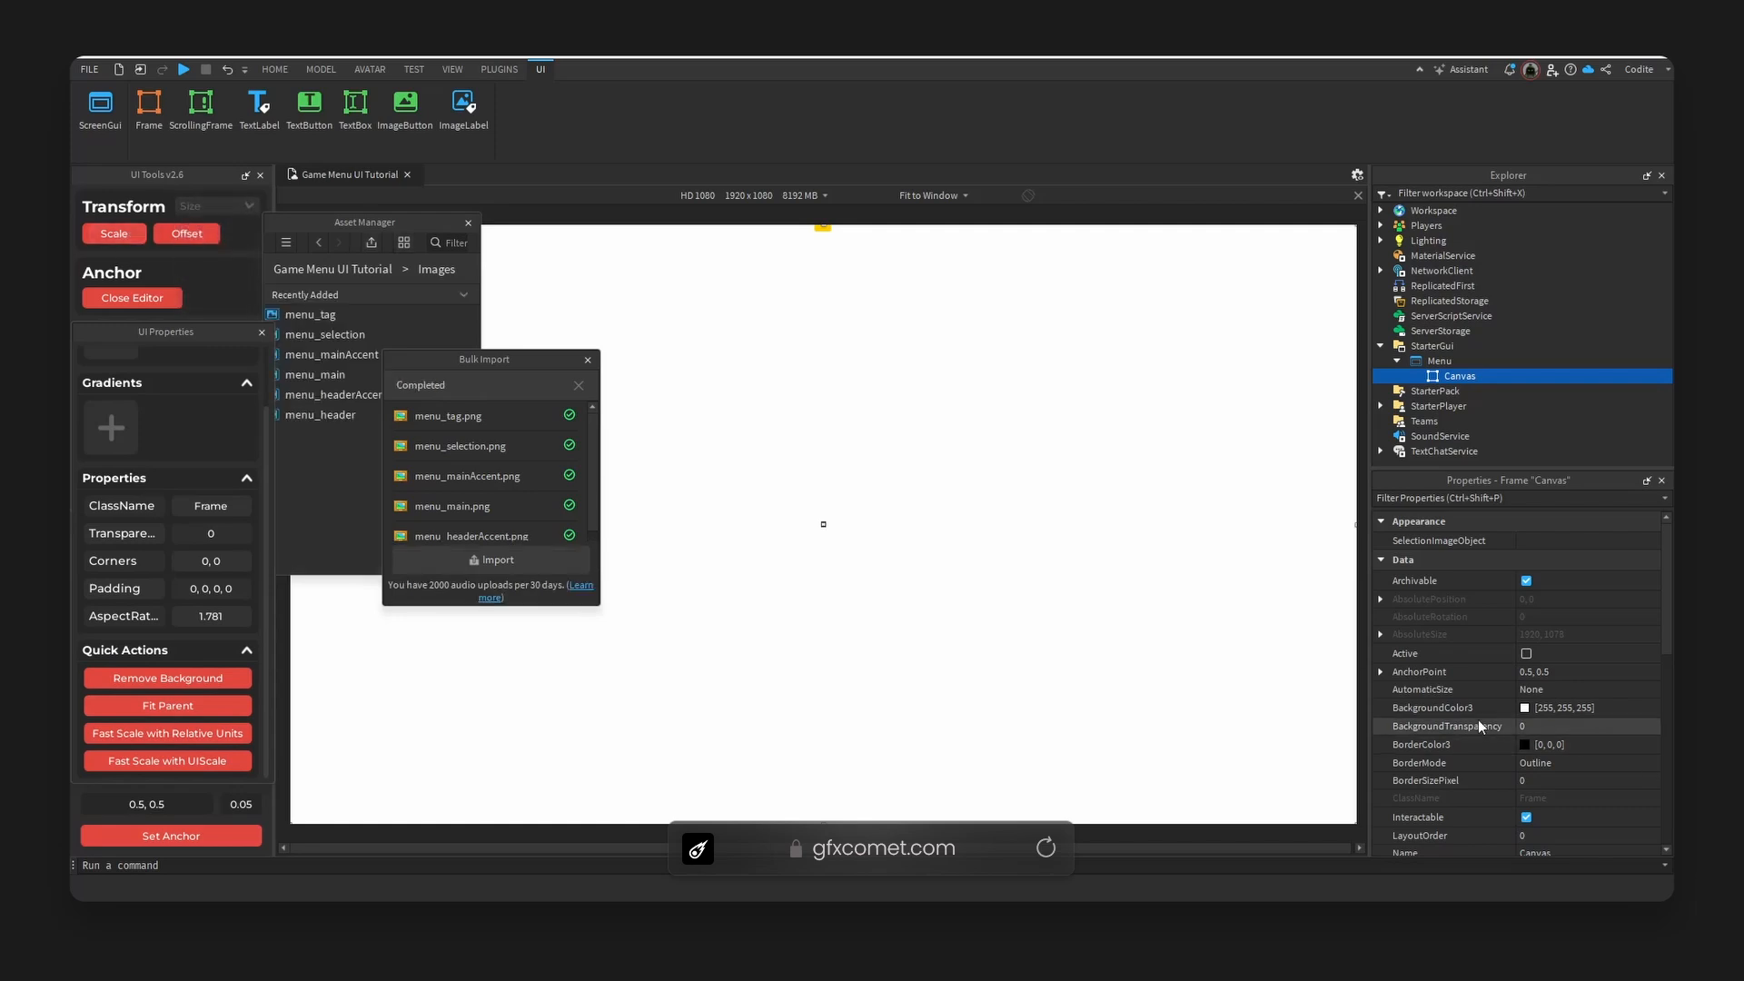
Set the Canvas frame's background color to dark navy #131923.
click(1458, 702)
drag(1065, 402, 1069, 491)
drag(926, 440, 933, 423)
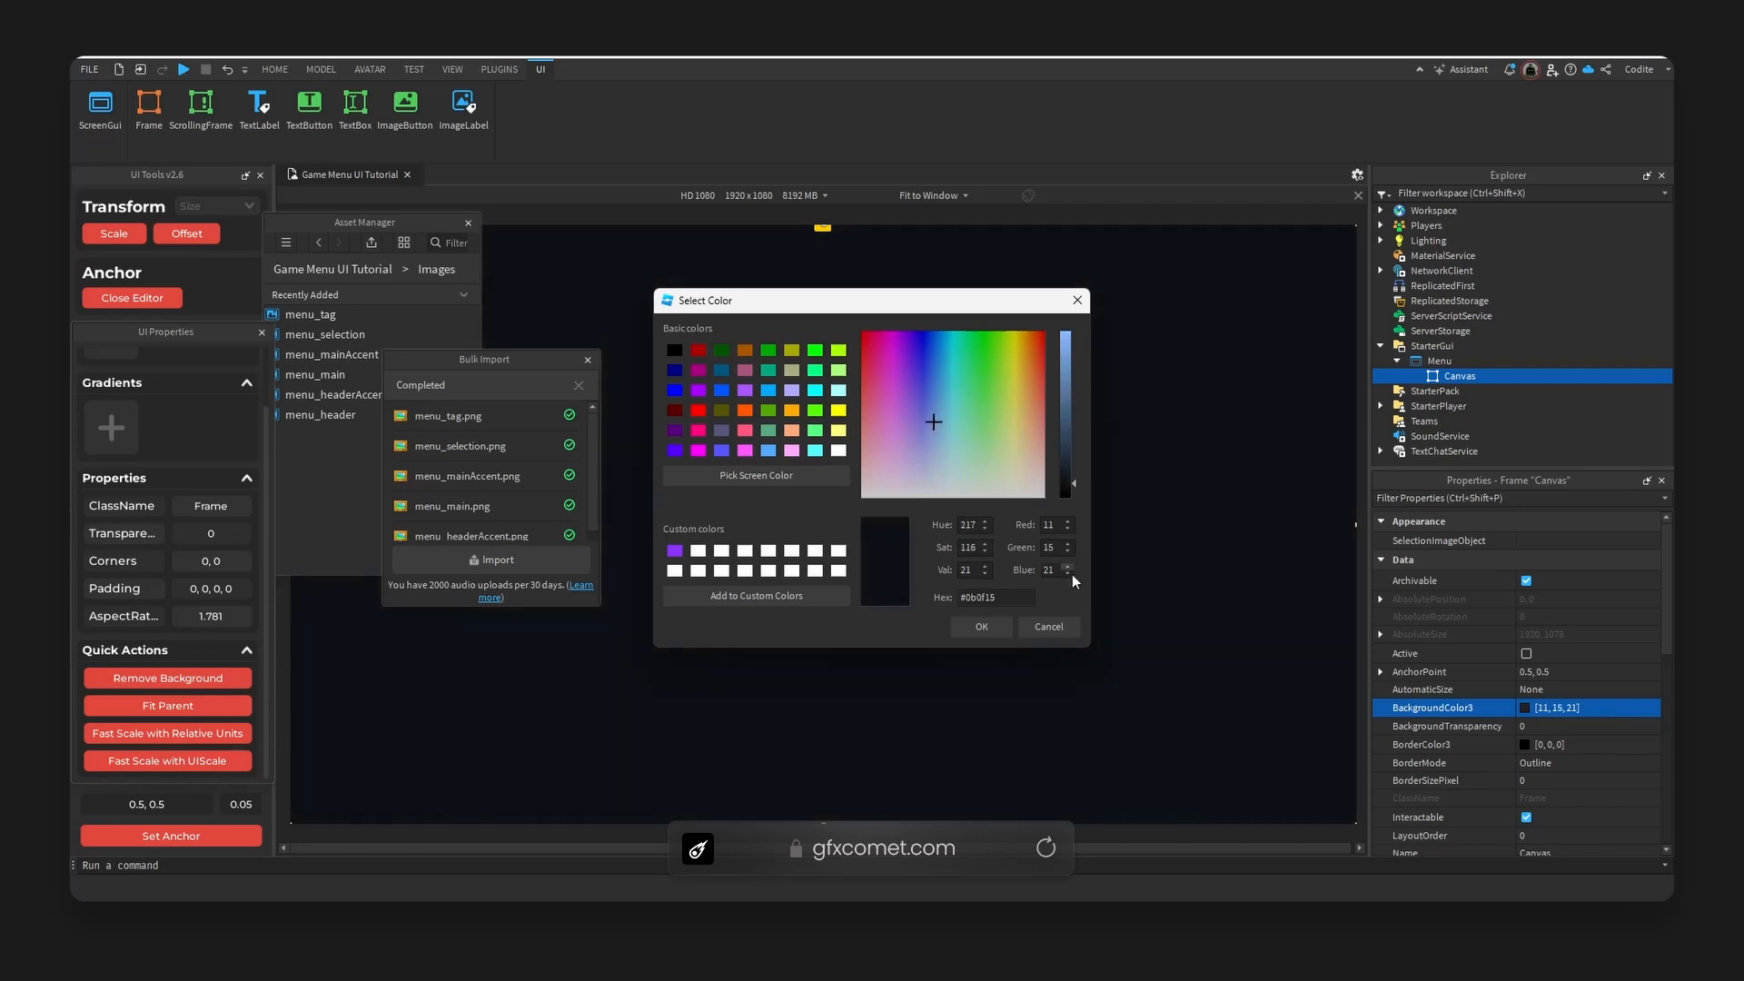
drag(1073, 489, 1073, 482)
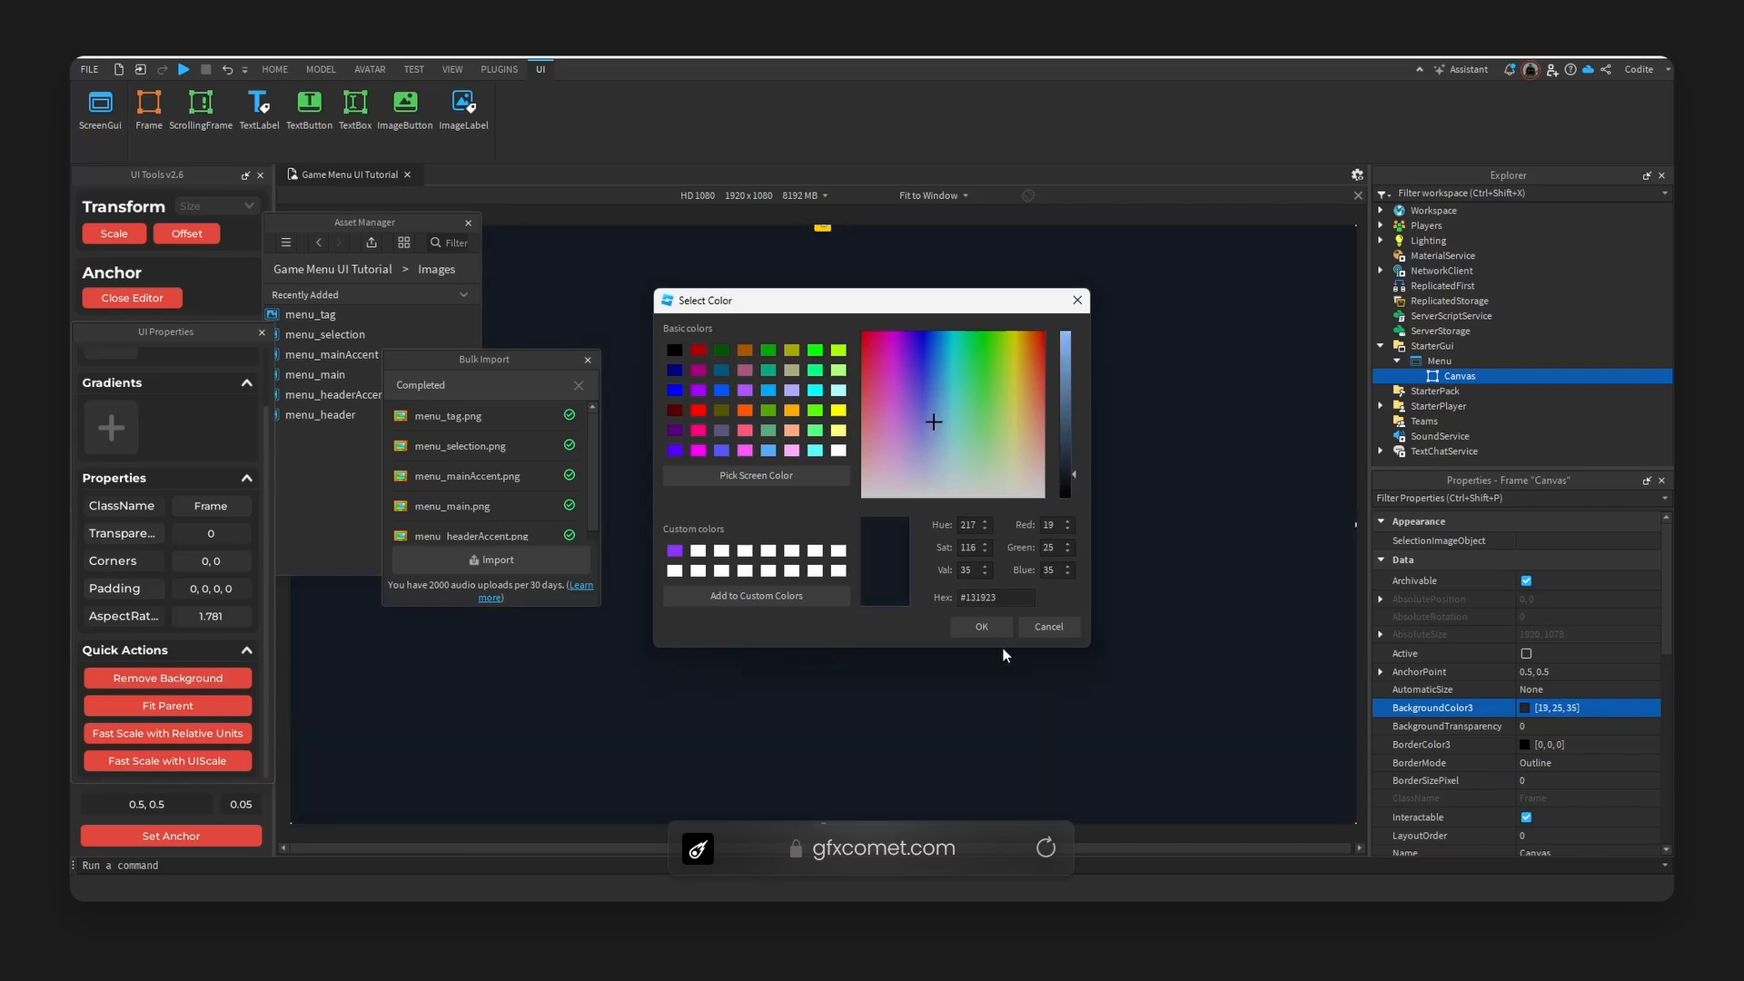
click(981, 627)
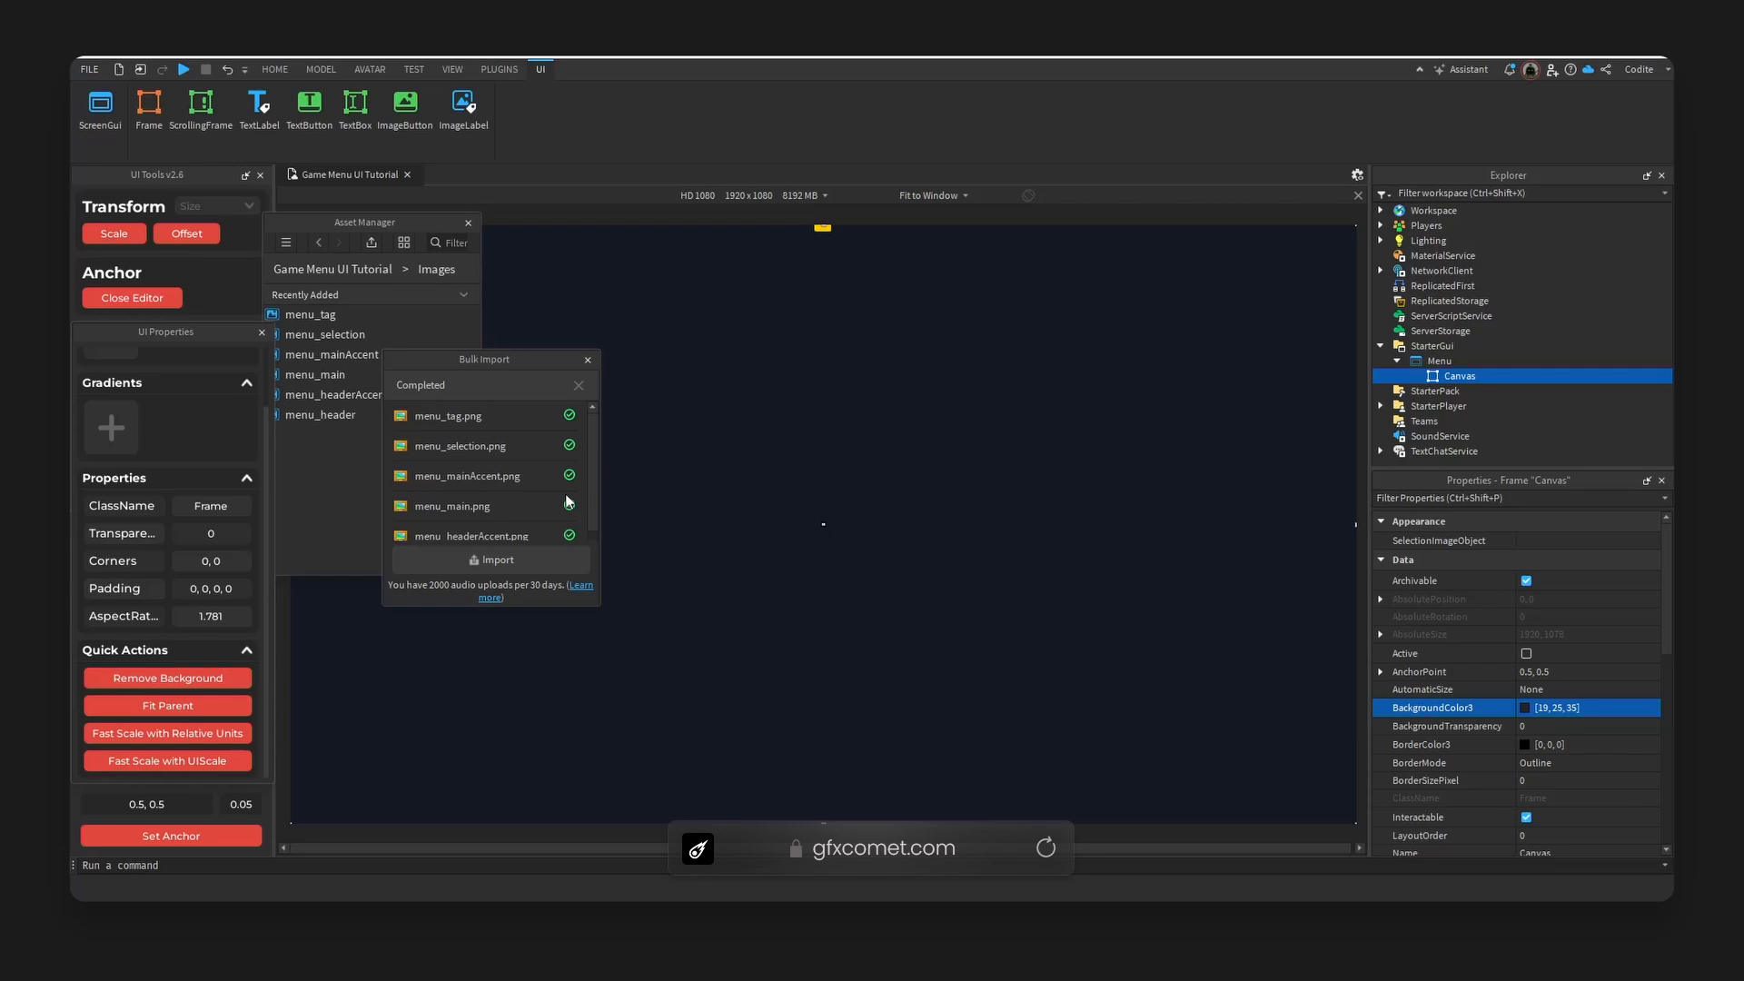
Close the Bulk Import window, insert a Frame inside Canvas and rename it Menu.
click(588, 360)
click(1486, 377)
text(fra)
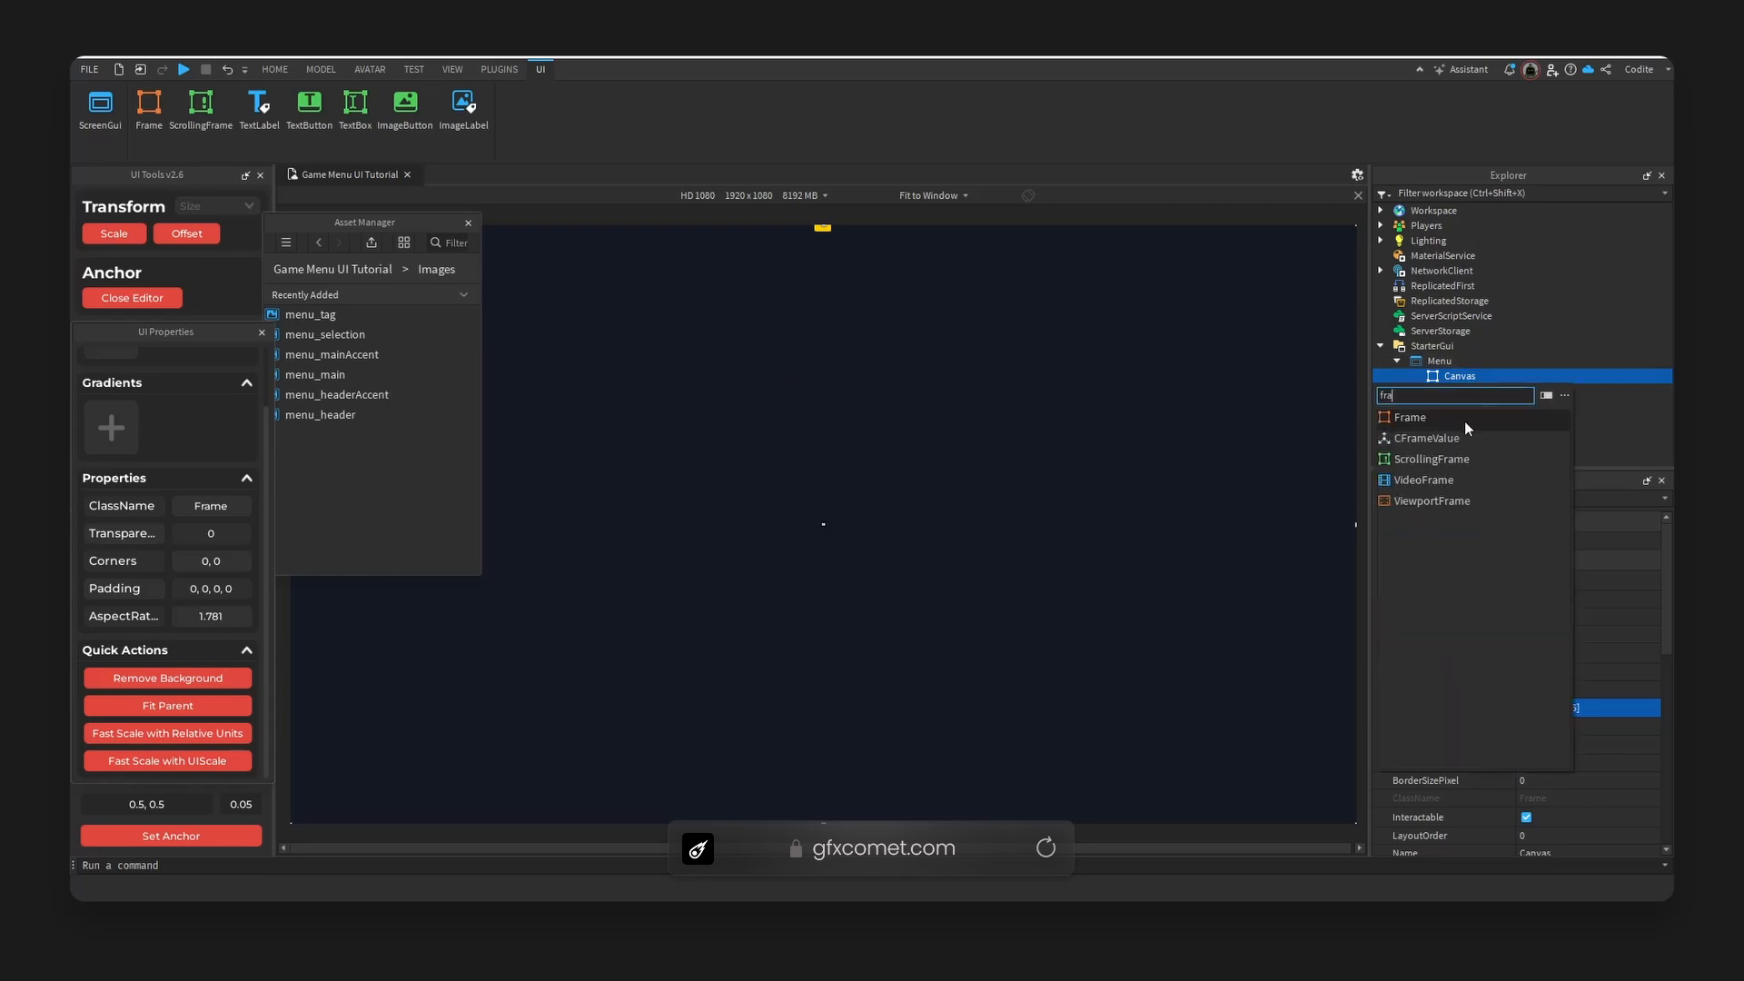
click(1465, 421)
click(1479, 391)
key(F2)
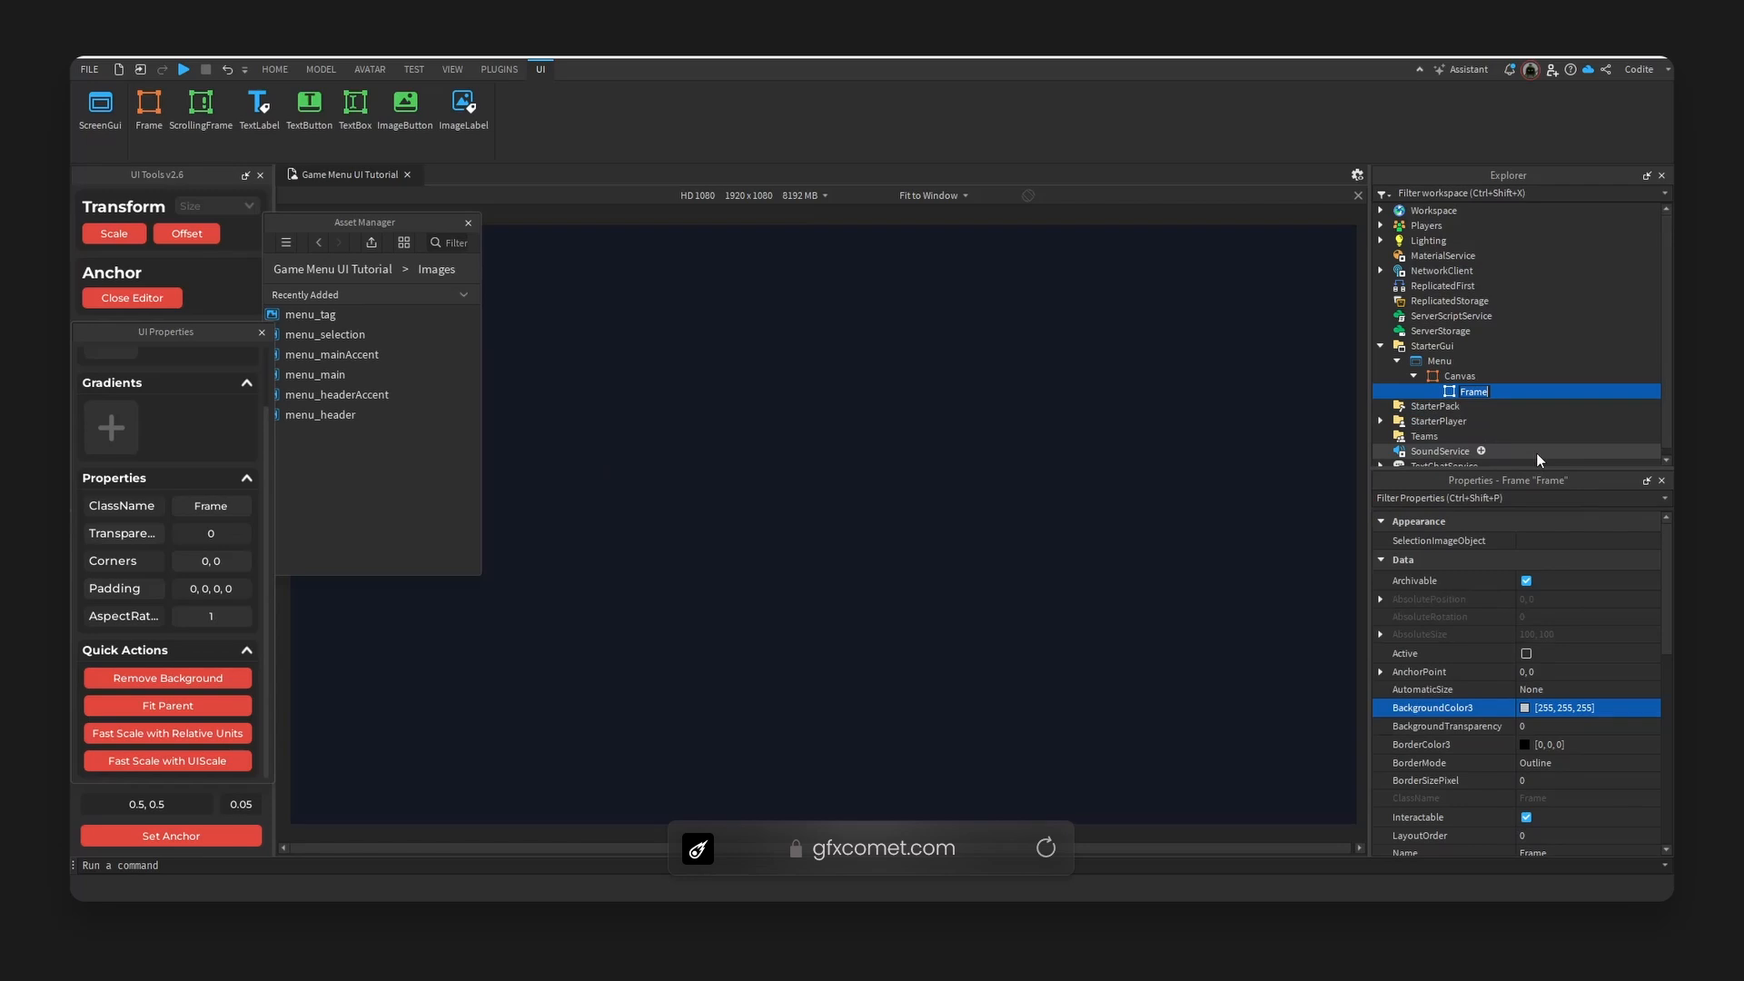
text(Menu)
key(Return)
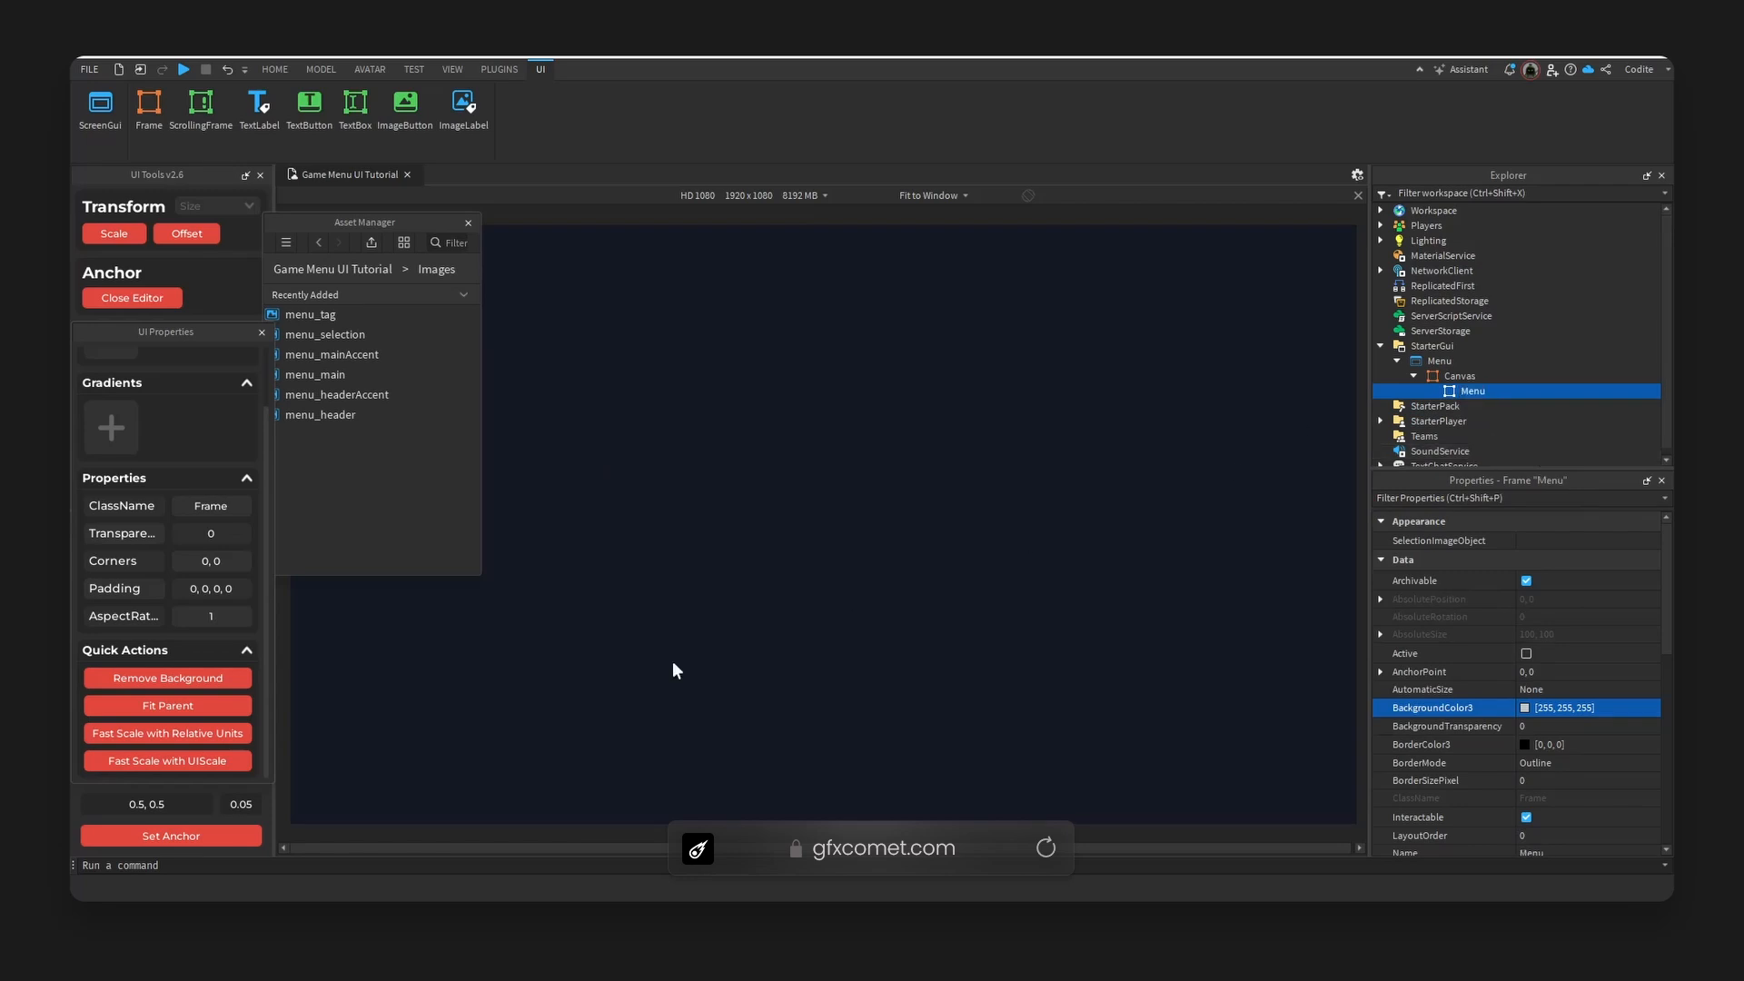
Center the Menu frame with anchor point 0.5, 0.5 and size it to 540 px wide with Y scale 1 and offset 0.
click(224, 833)
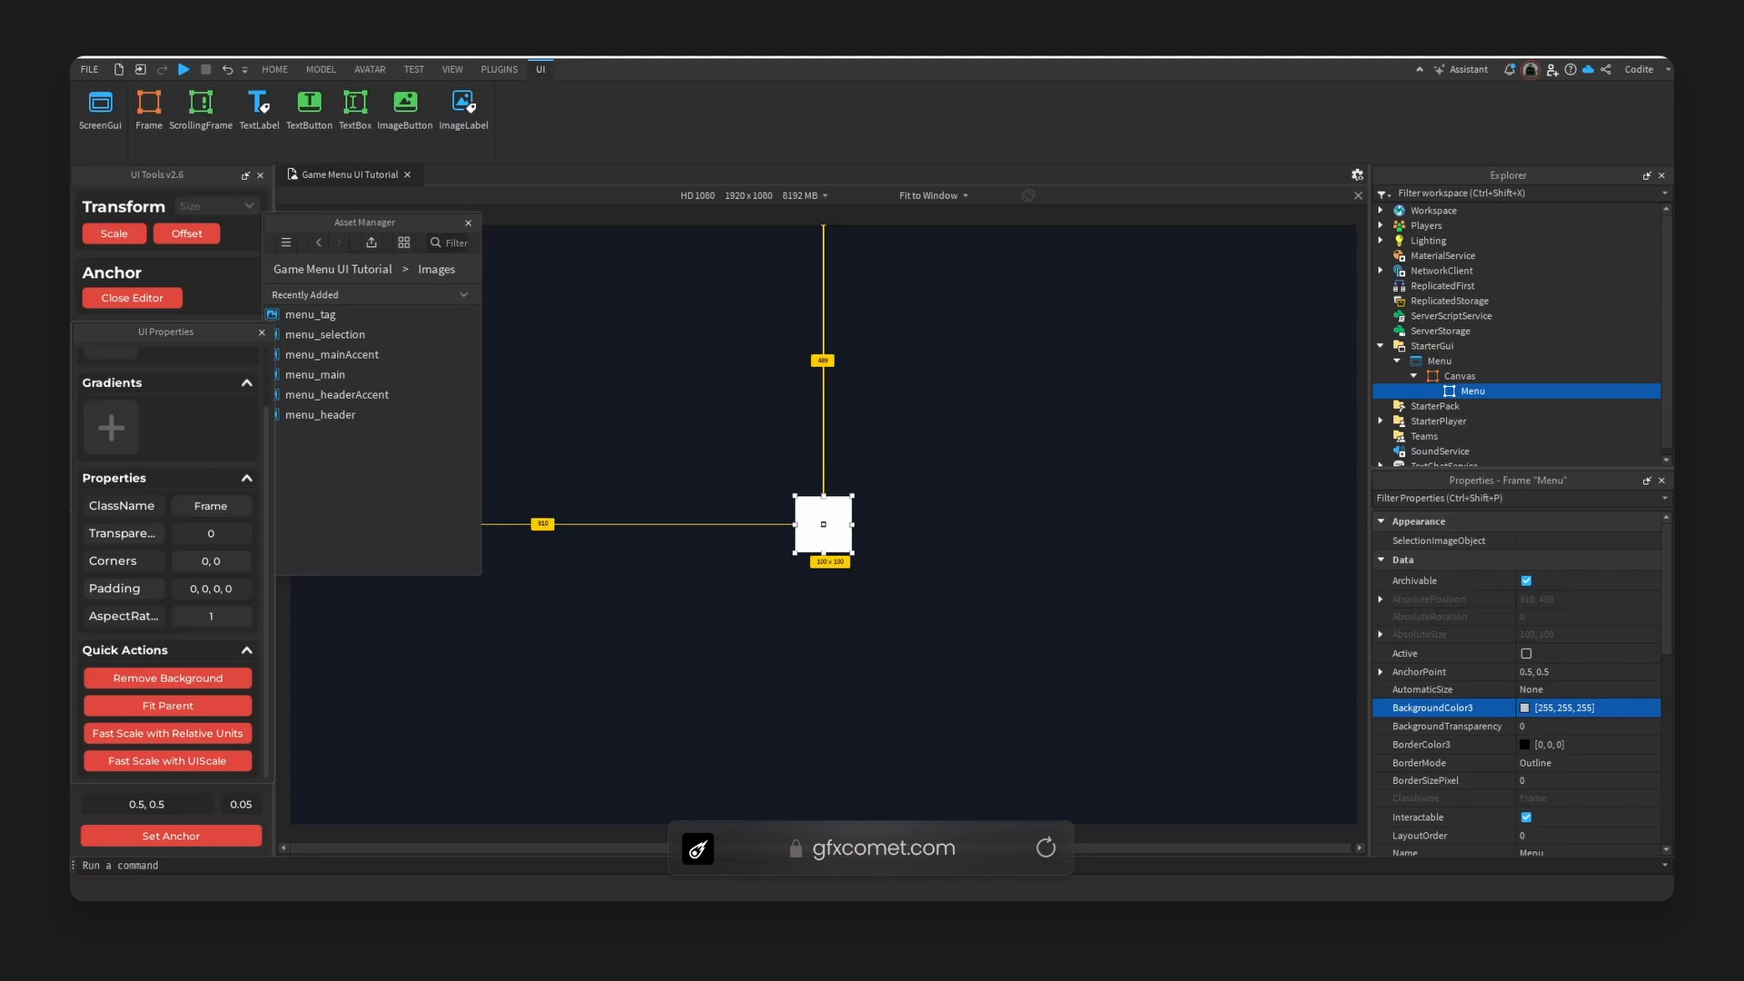
scroll(1535, 749, down, 5)
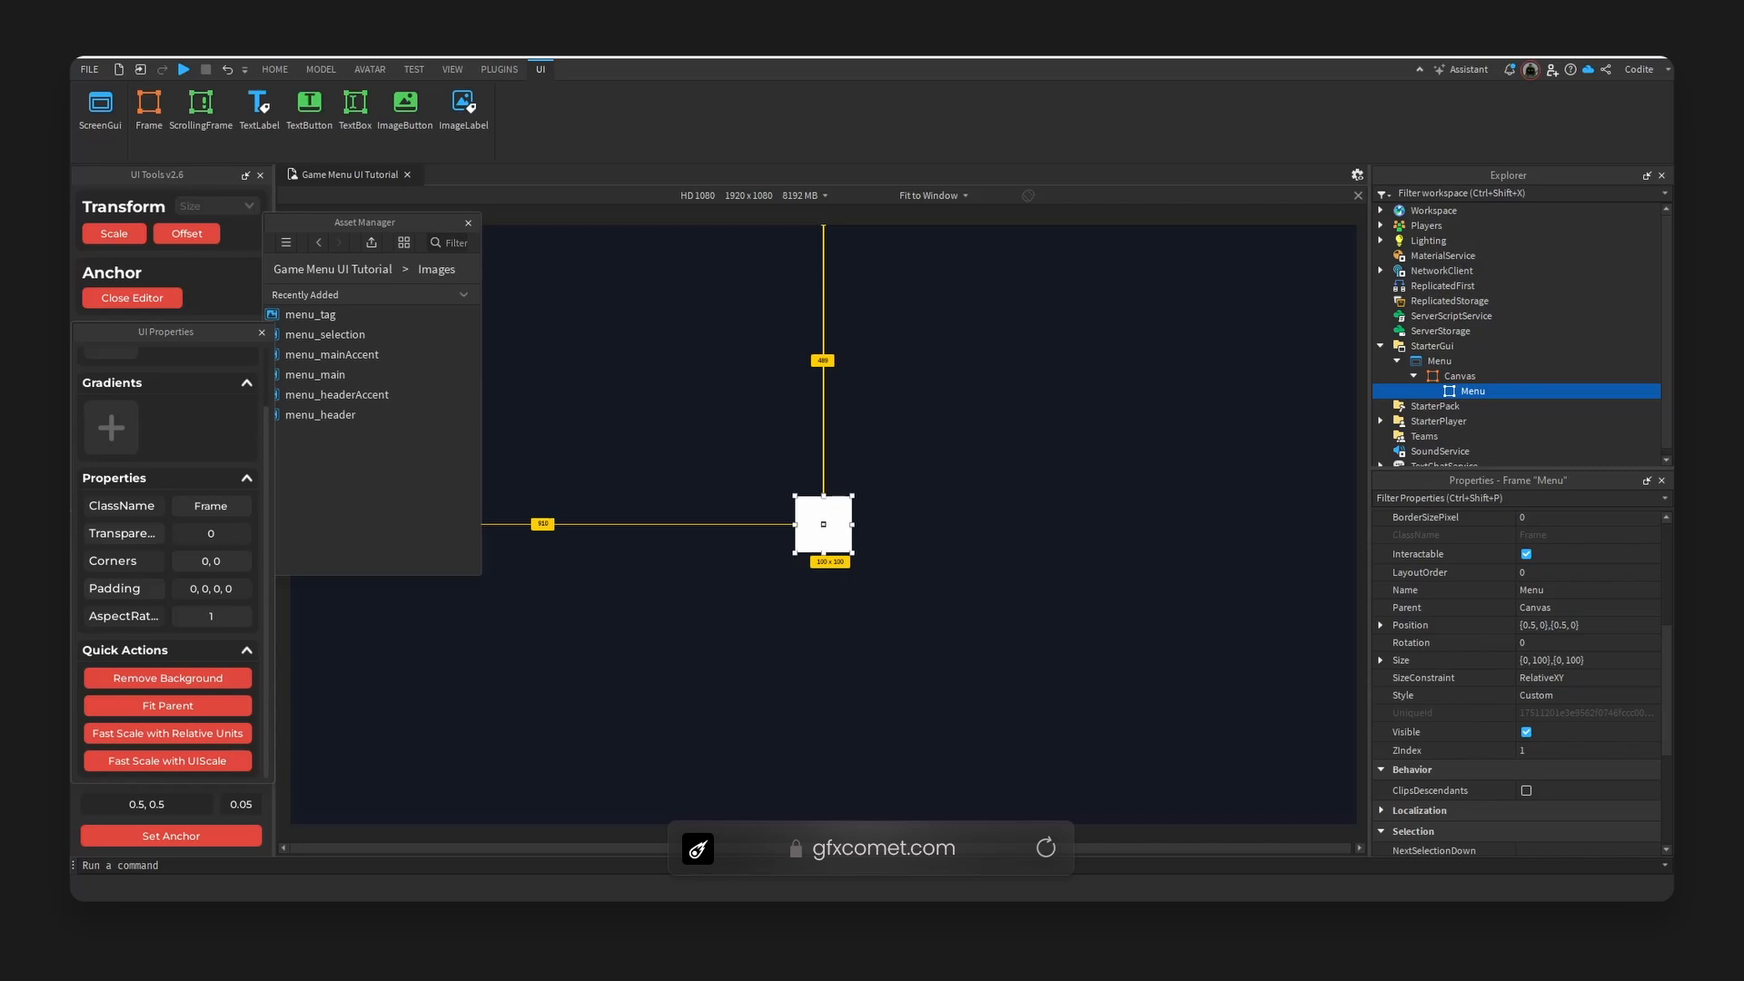
double_click(1429, 662)
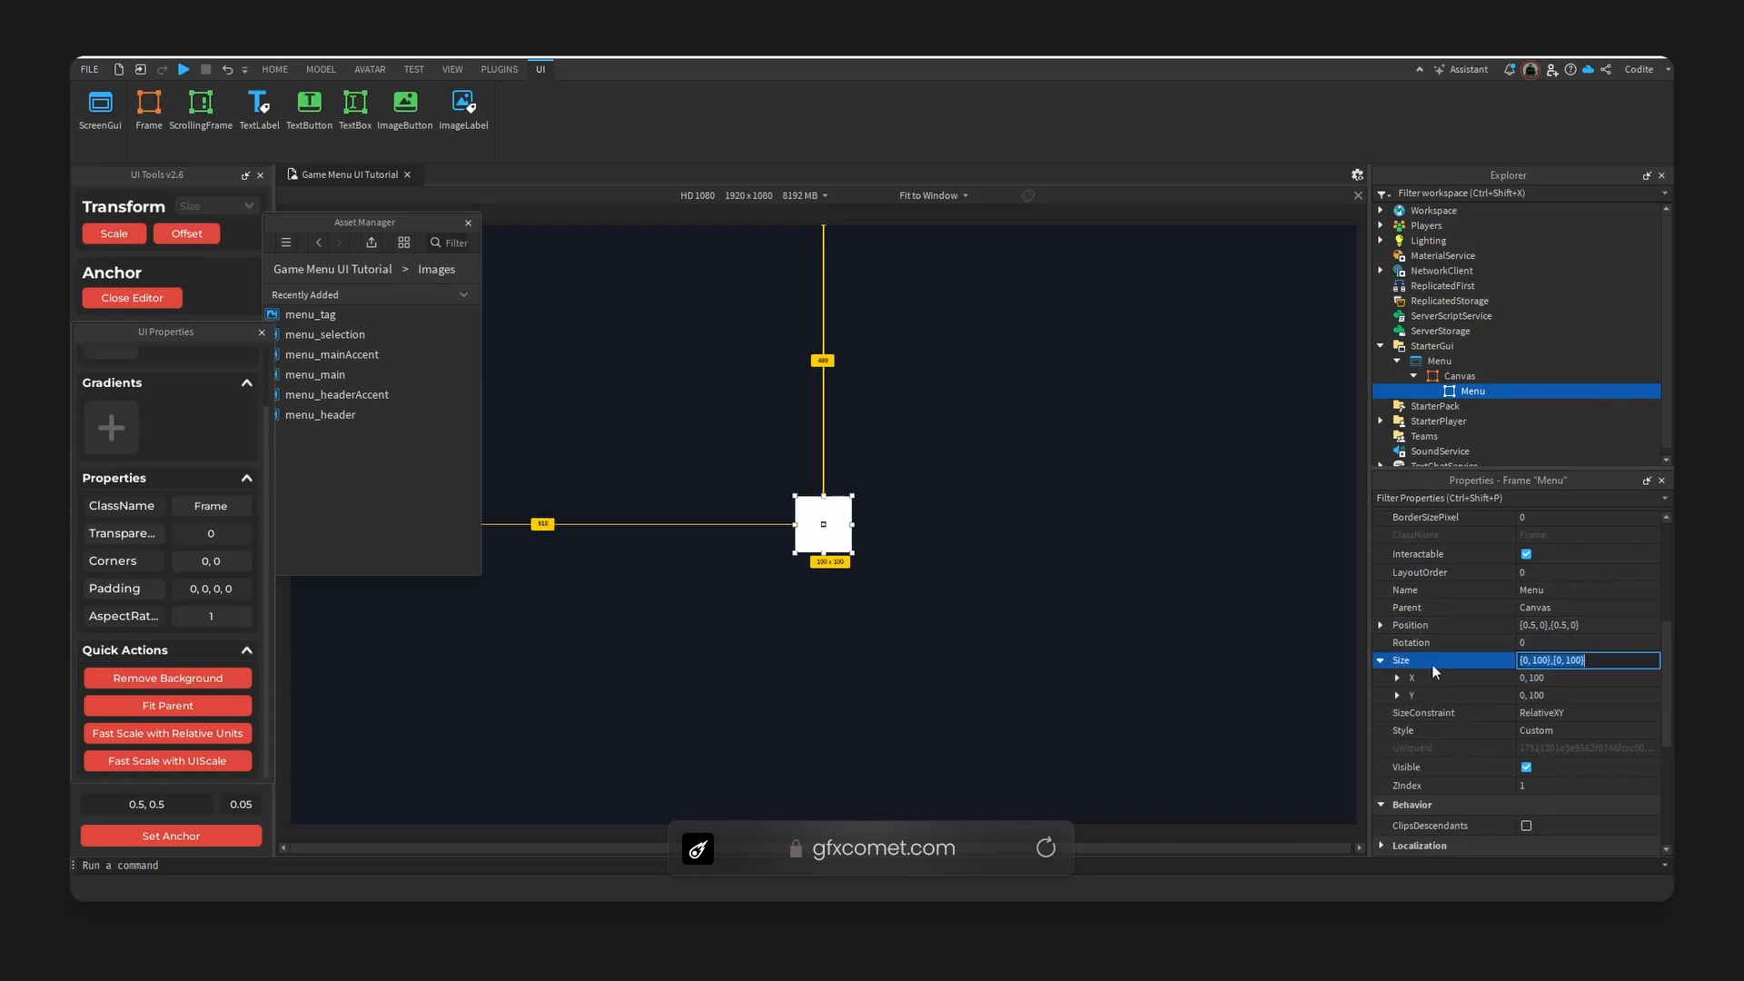
double_click(1408, 682)
click(1597, 714)
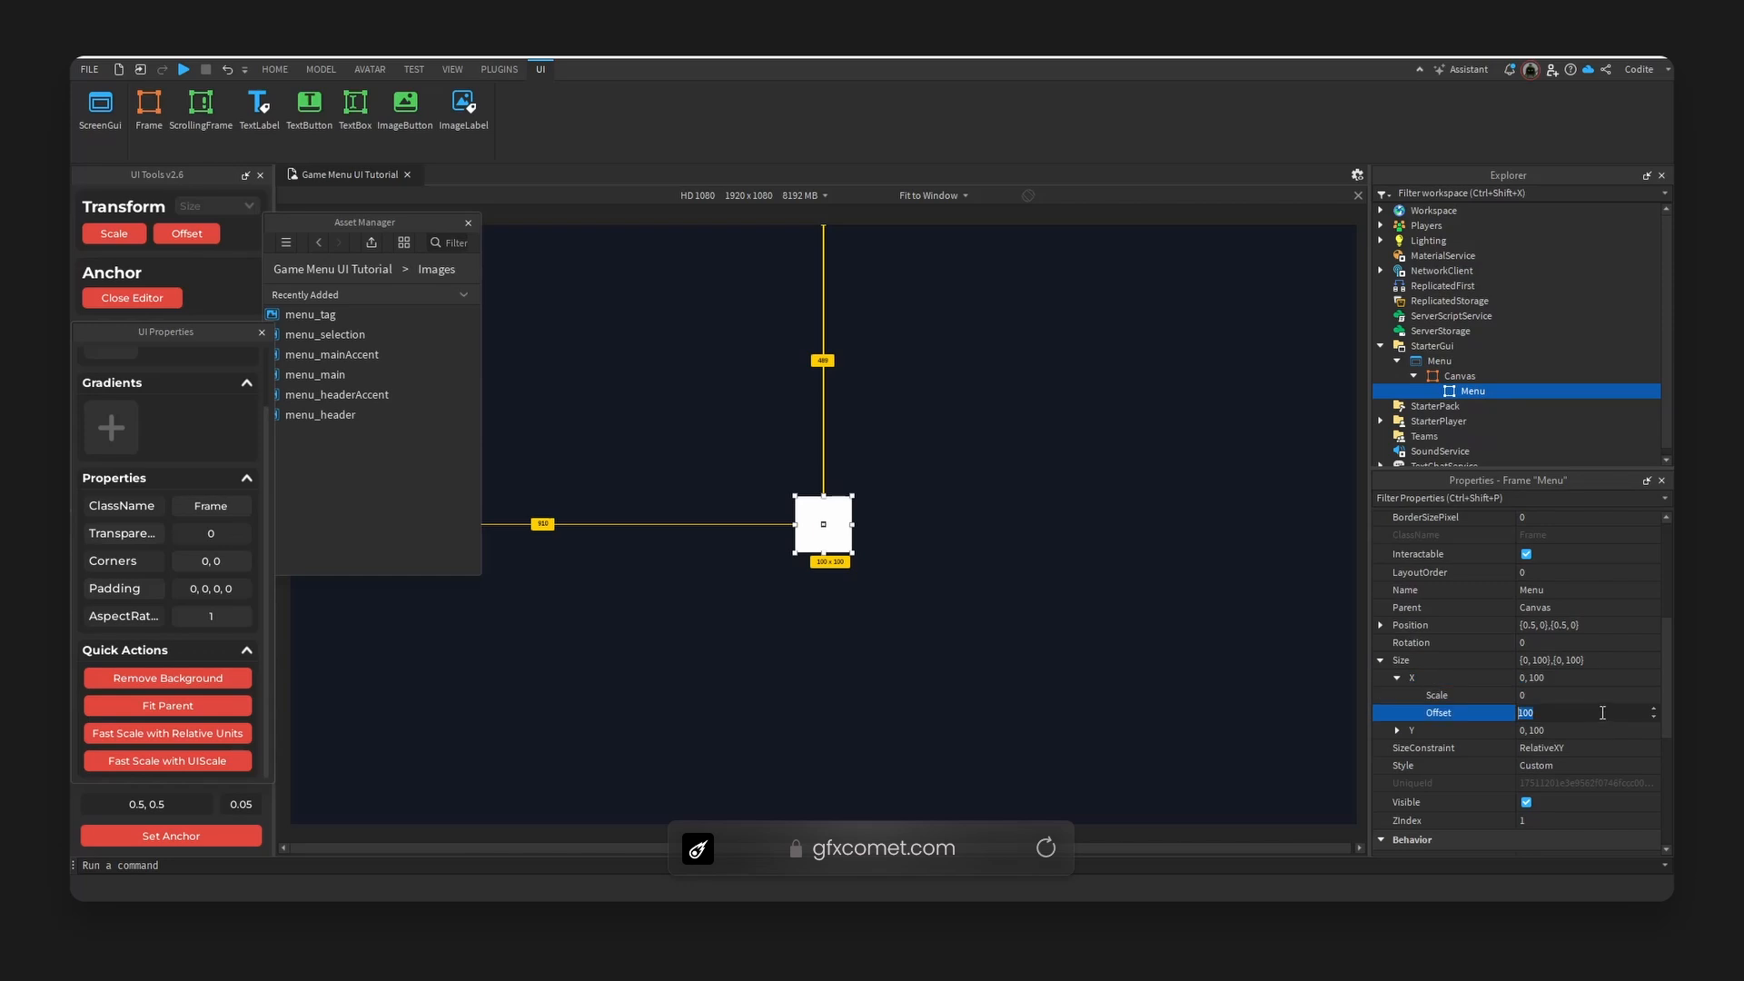
key(Return)
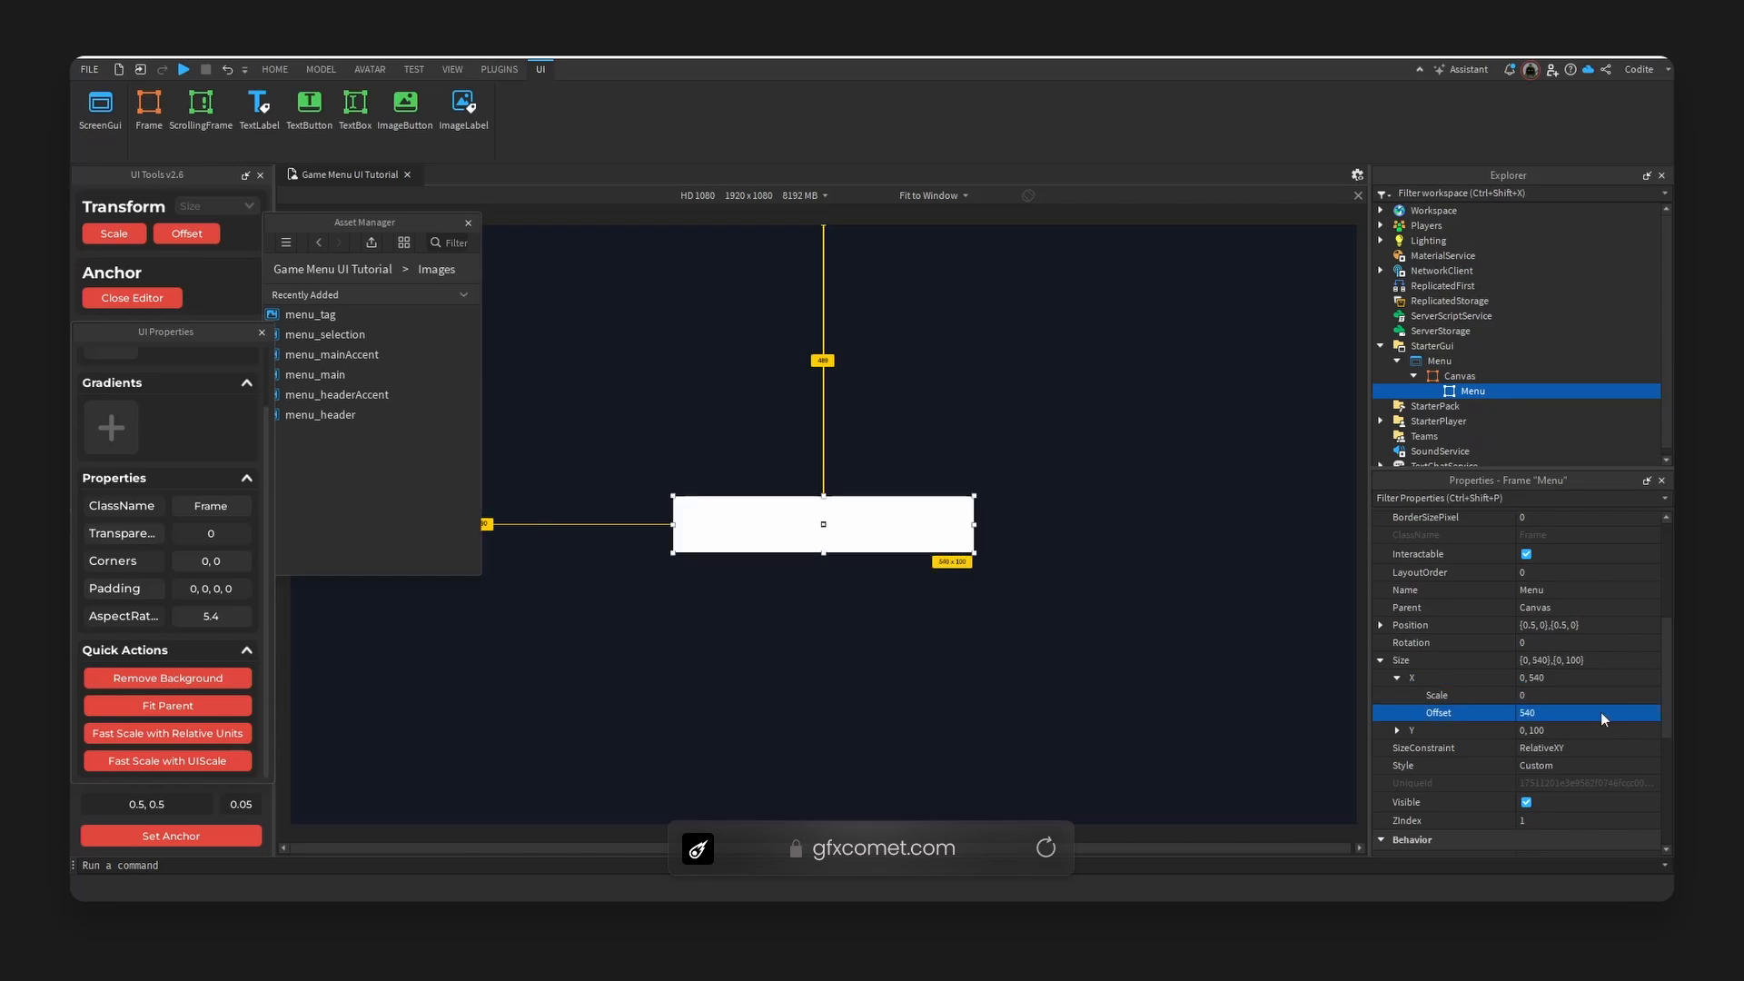
click(1397, 731)
click(1553, 749)
text(1)
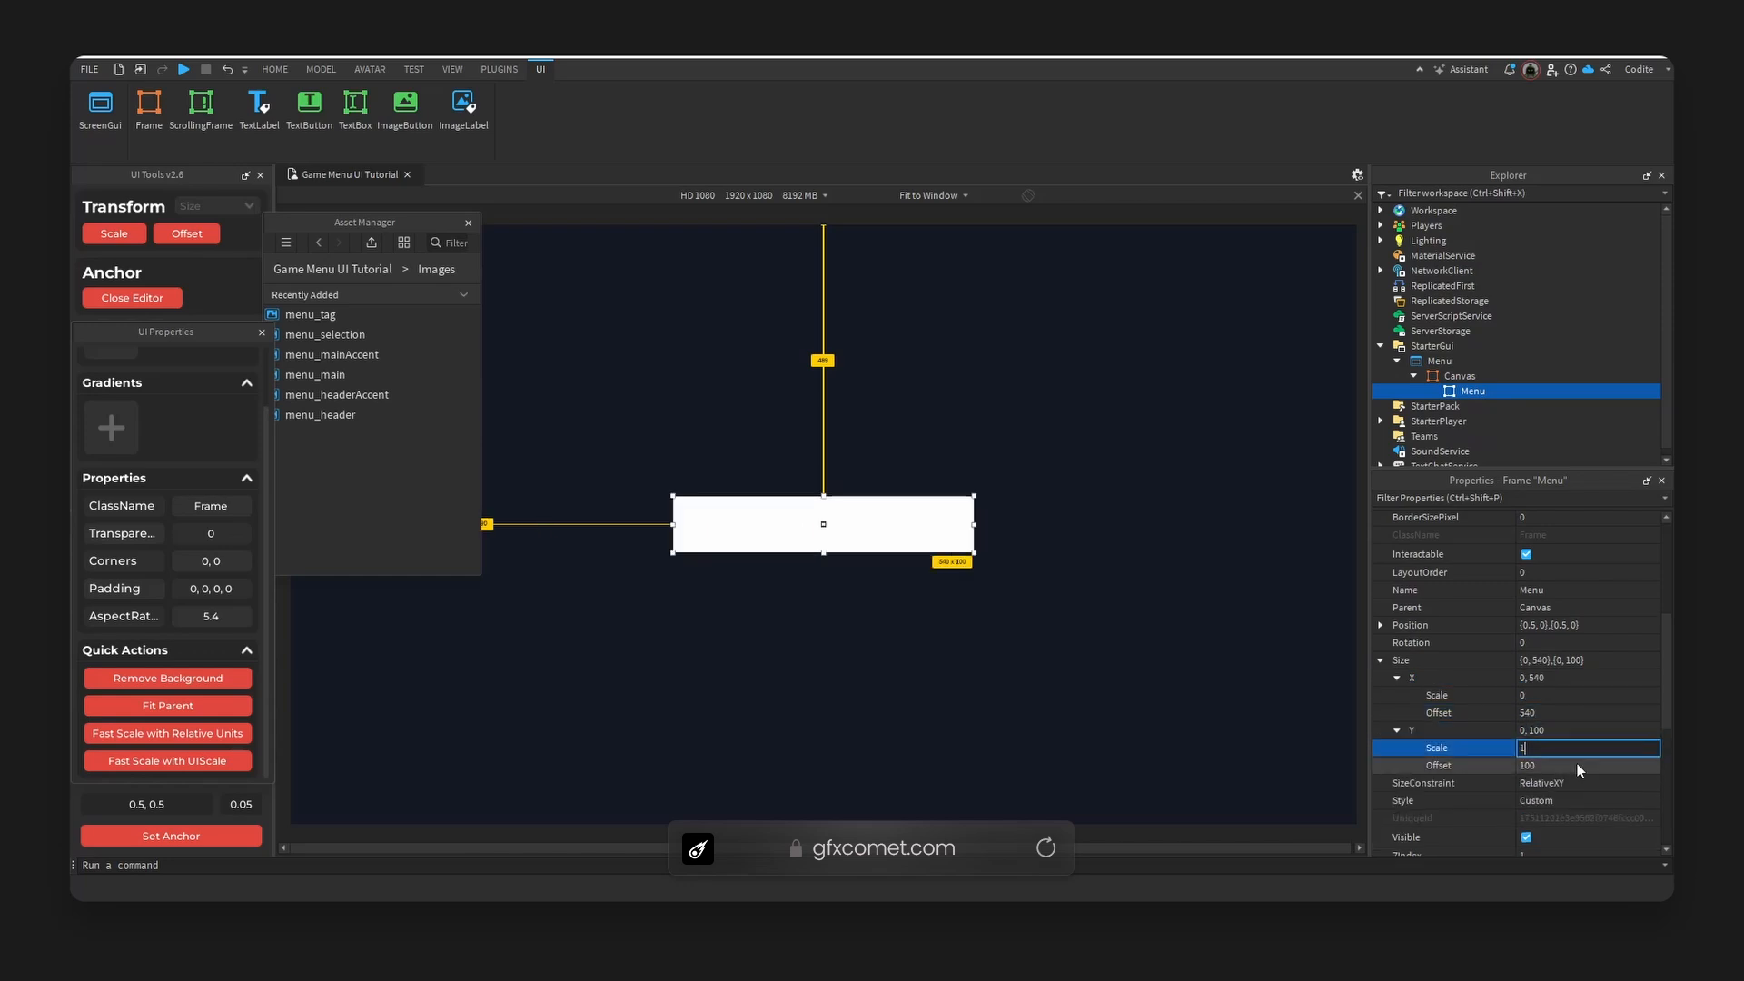
click(1582, 765)
text(0)
key(Return)
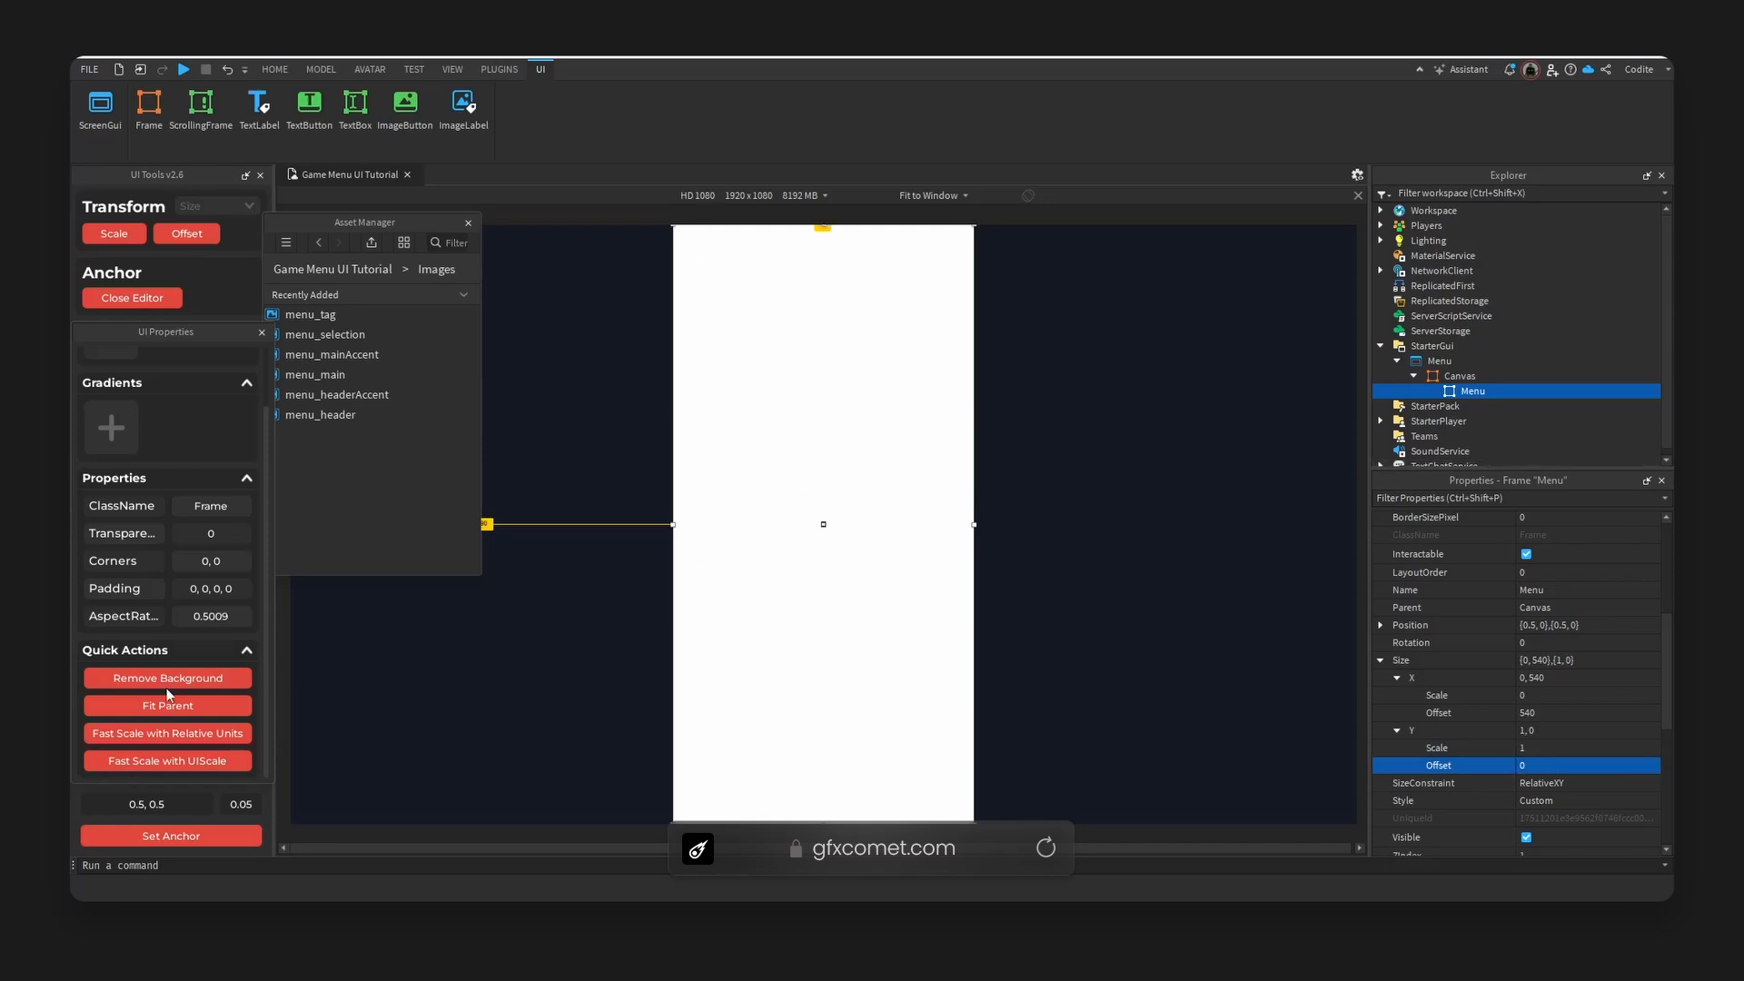
Remove the Menu frame's background and convert its size to scale.
click(194, 678)
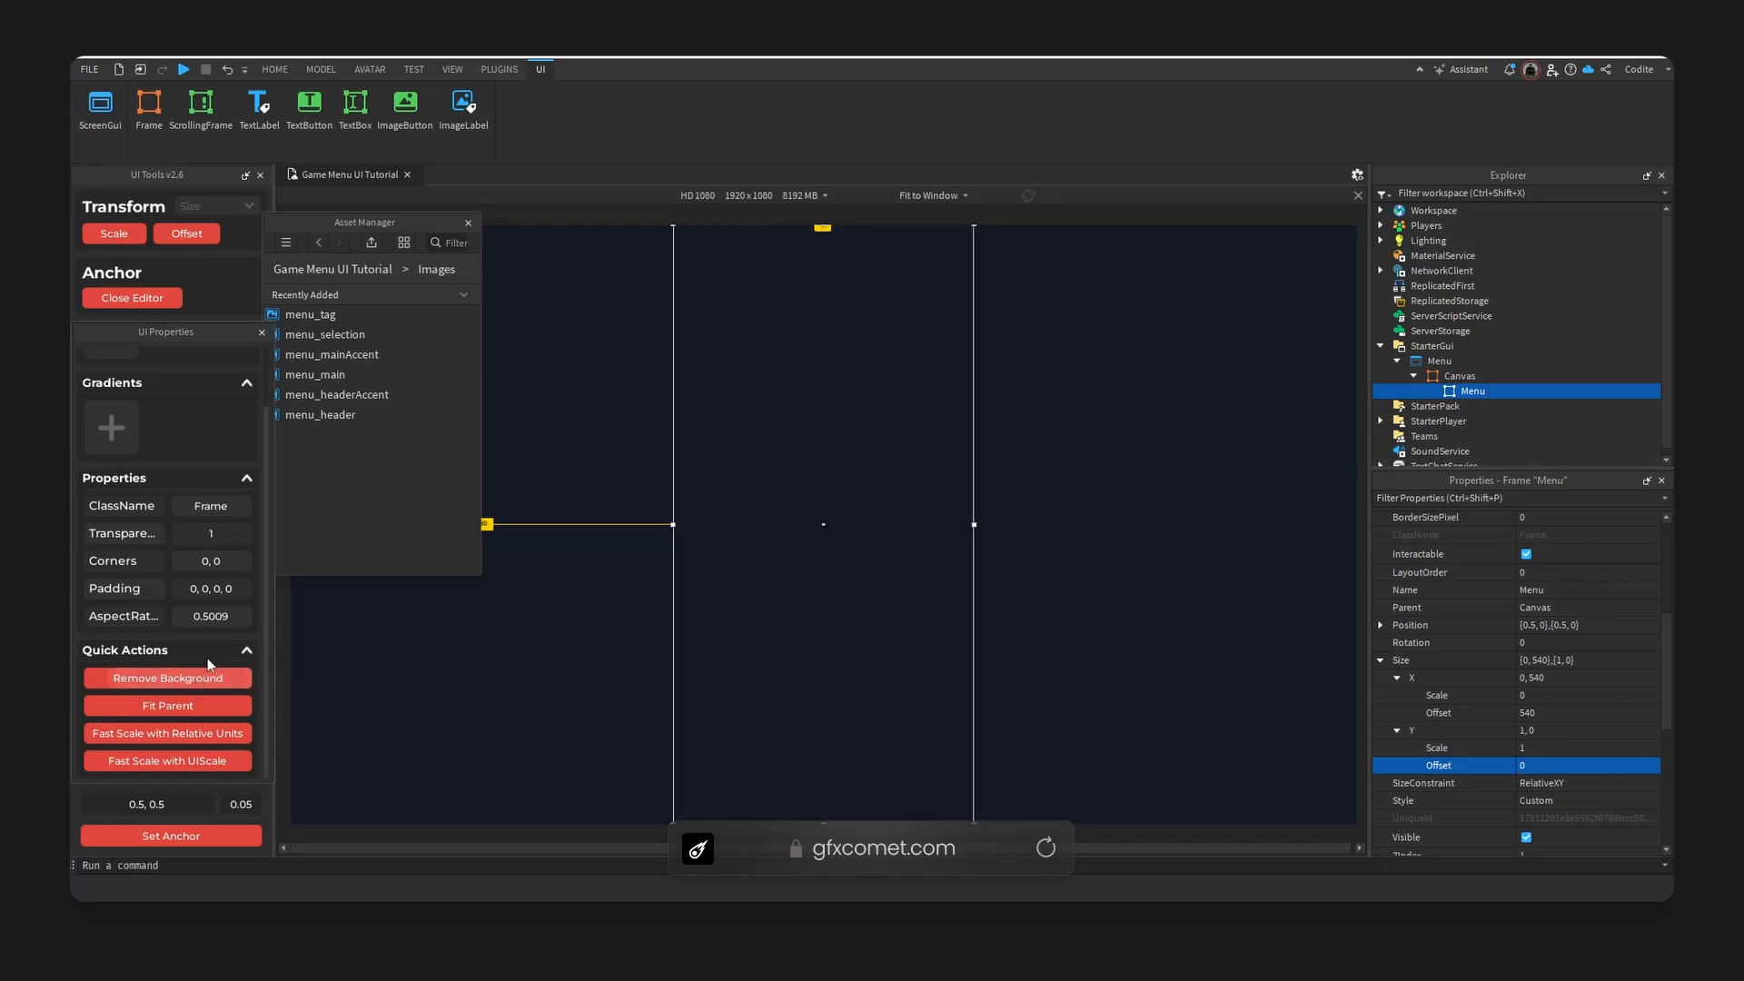
click(116, 235)
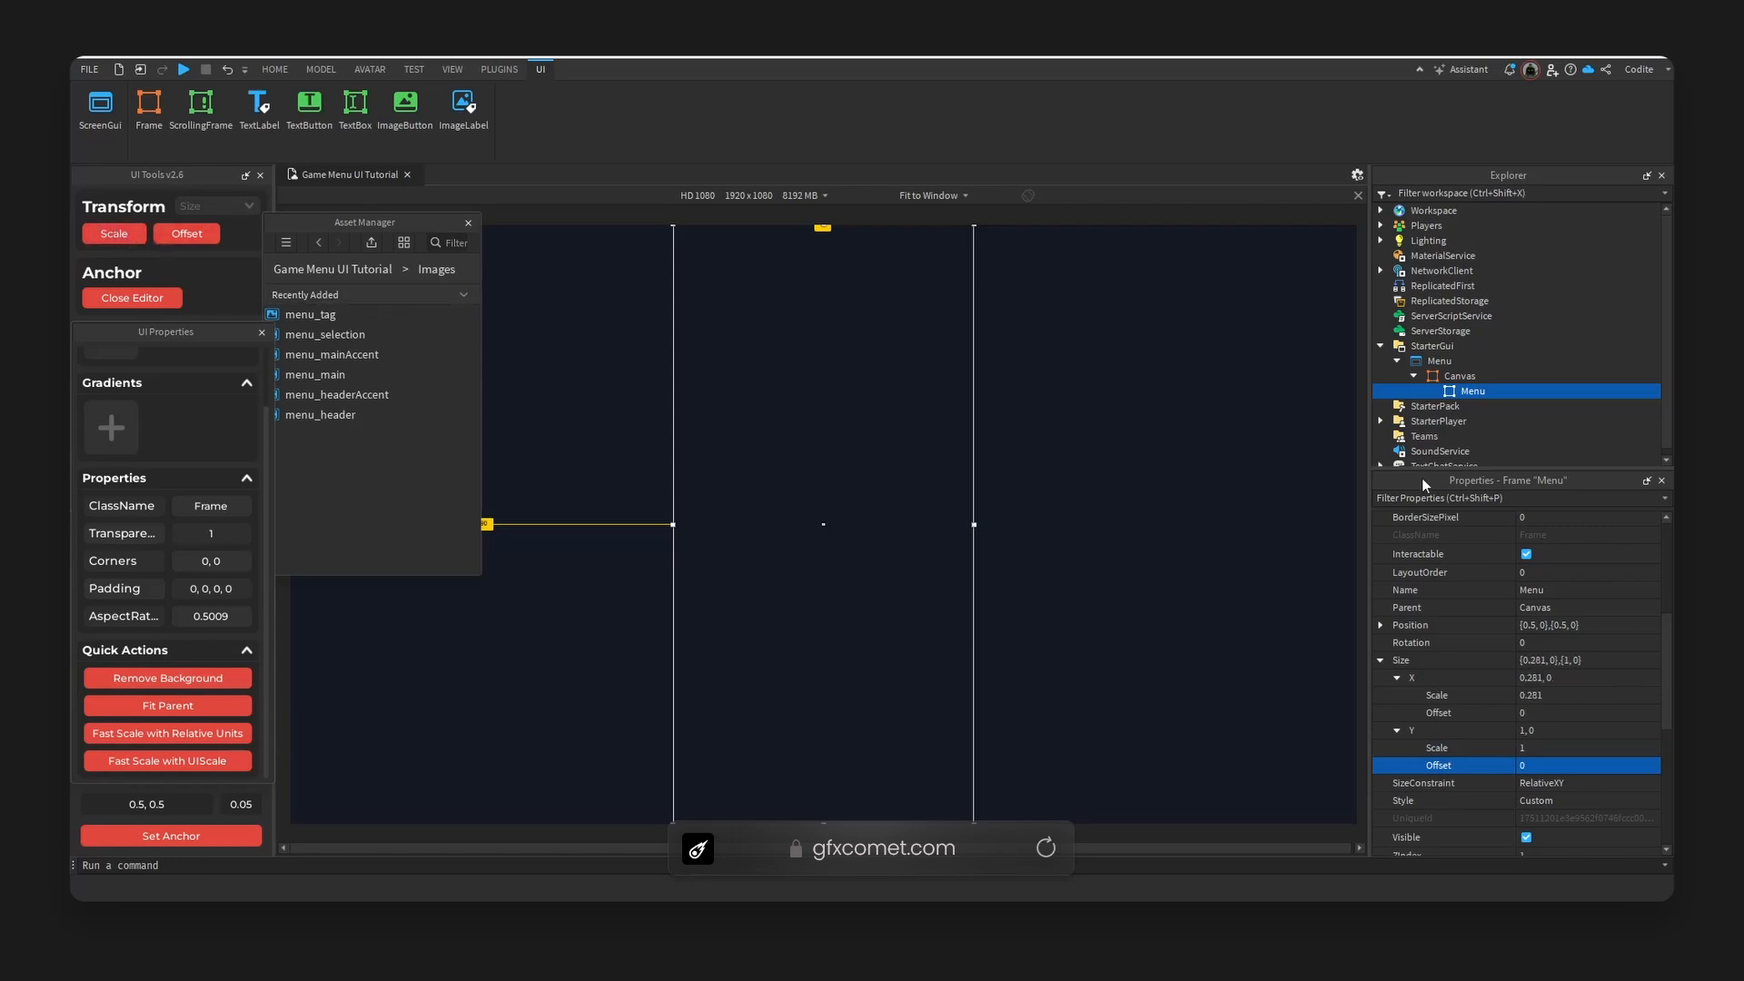
Insert an ImageLabel named Main inside the Menu frame and fit it to its parent with anchor point 0.5, 0.5.
click(1499, 391)
text(imagel)
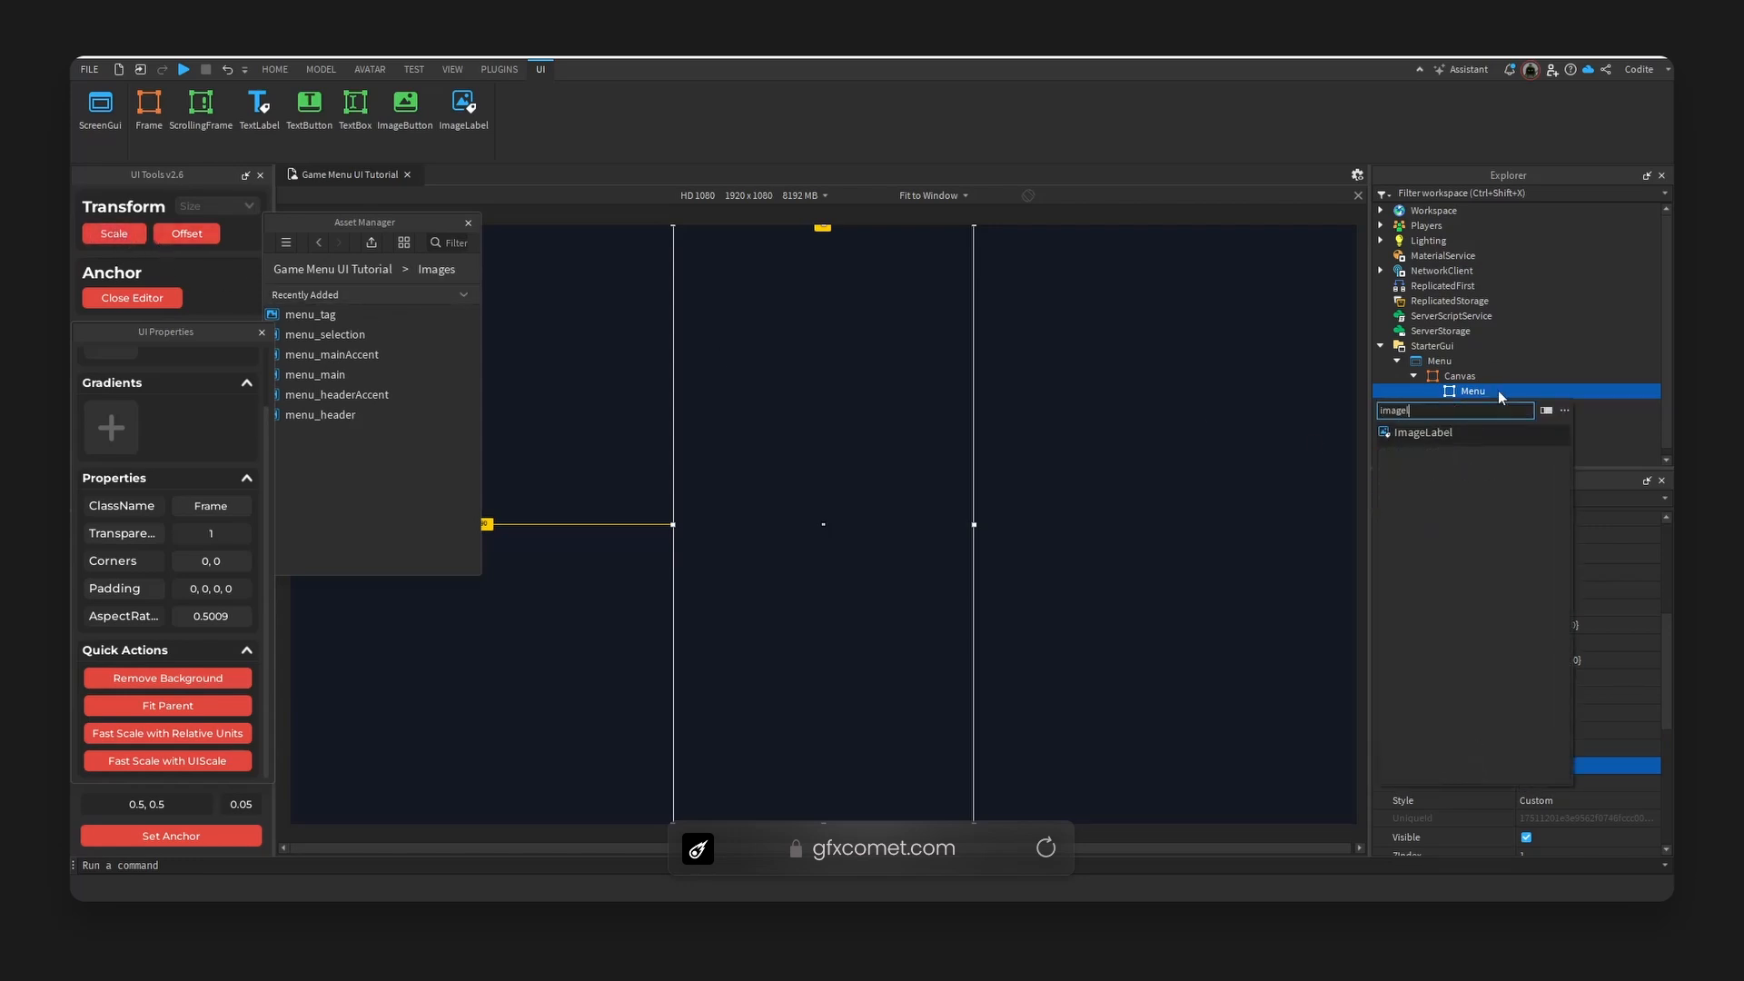
key(Return)
key(F2)
text(Main)
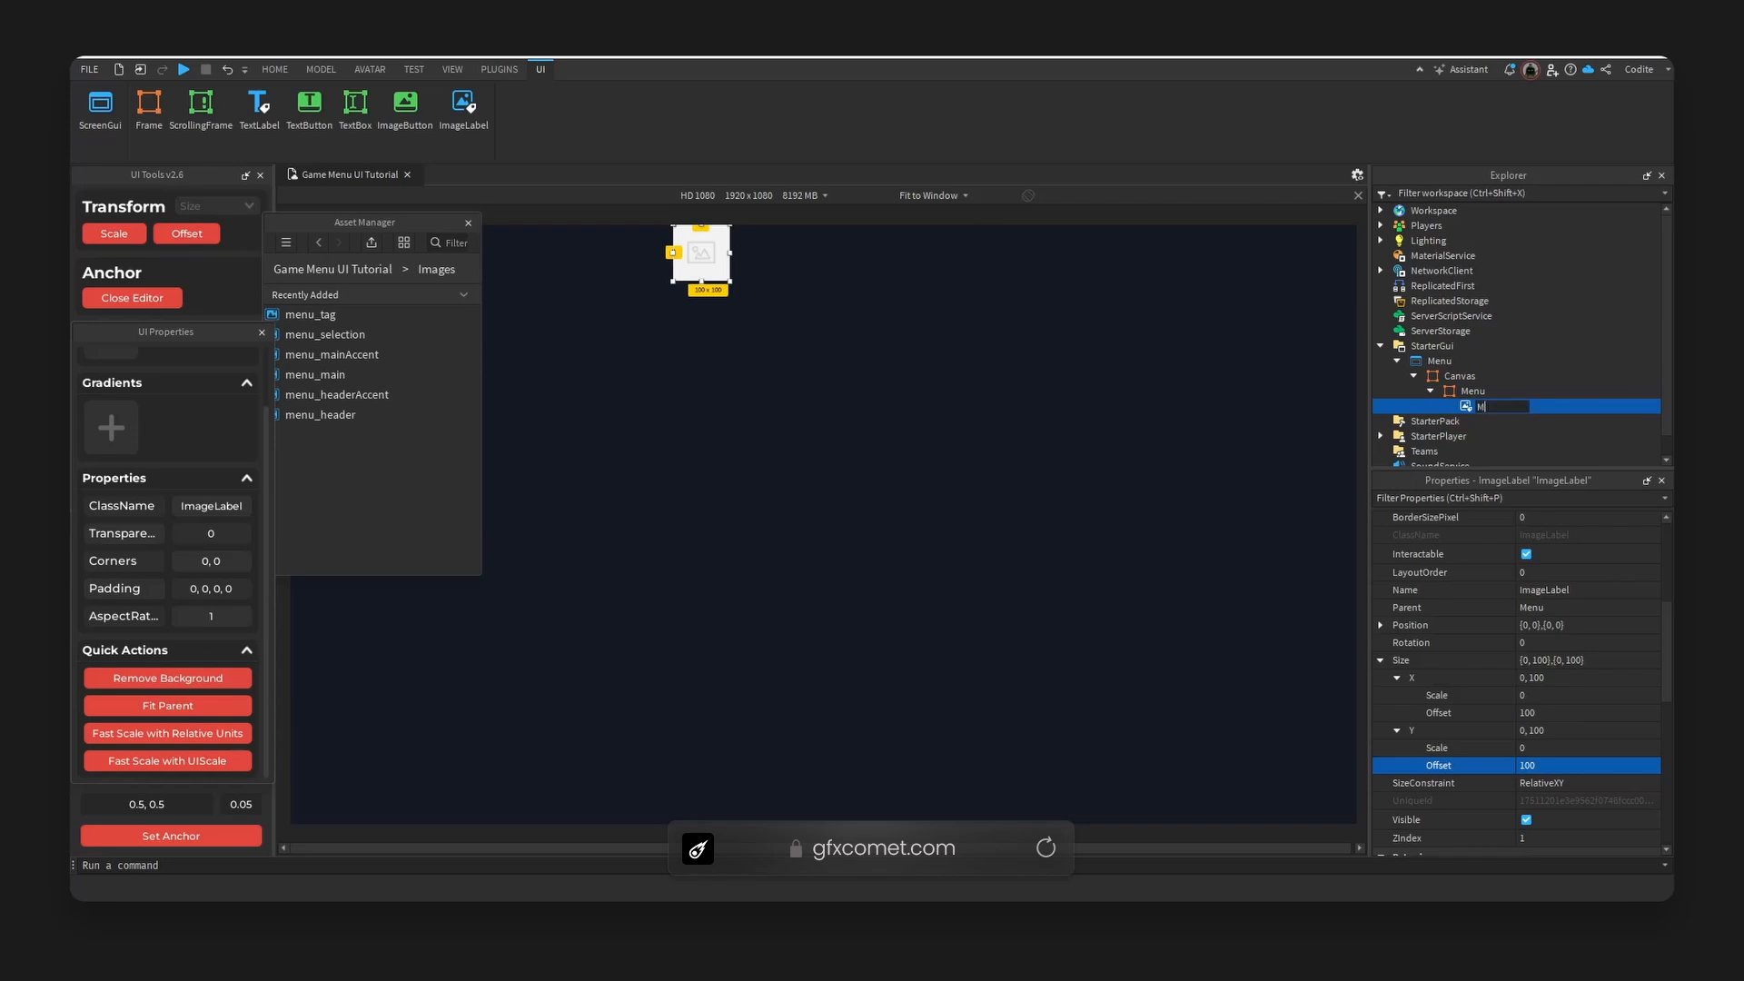
key(Return)
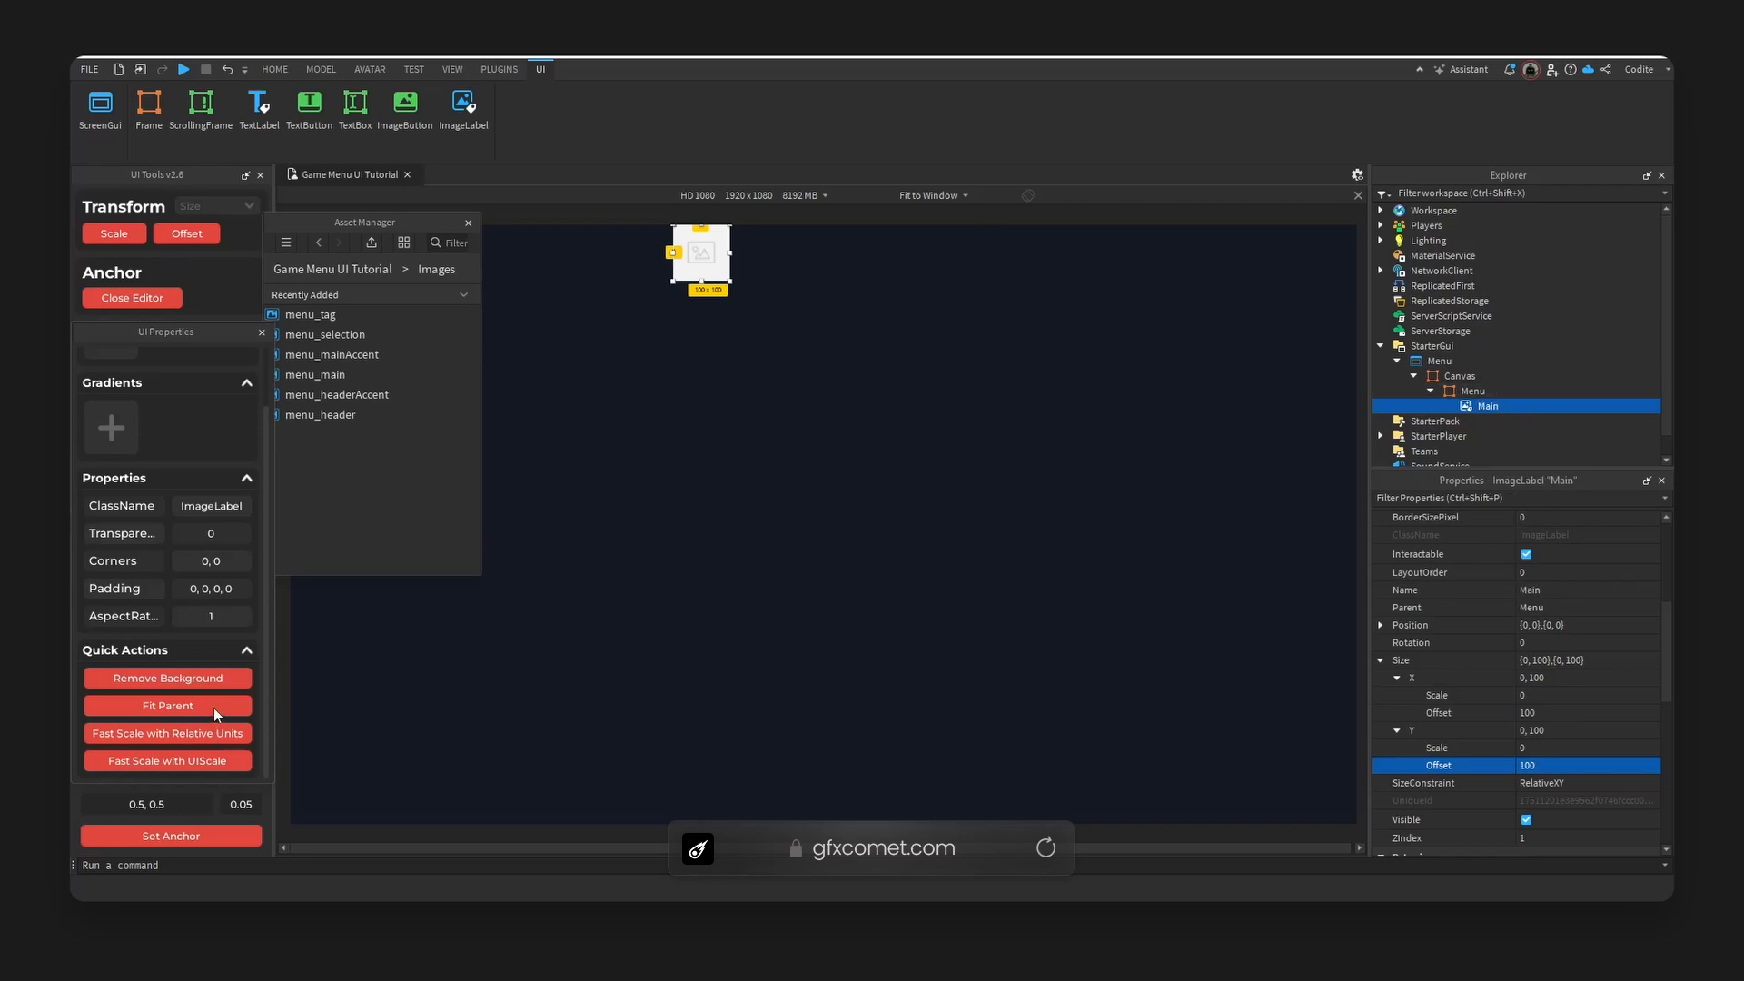
click(215, 707)
click(198, 837)
Assign the menu_main asset as Main's image using its copied ID and remove Main's background.
right_click(367, 375)
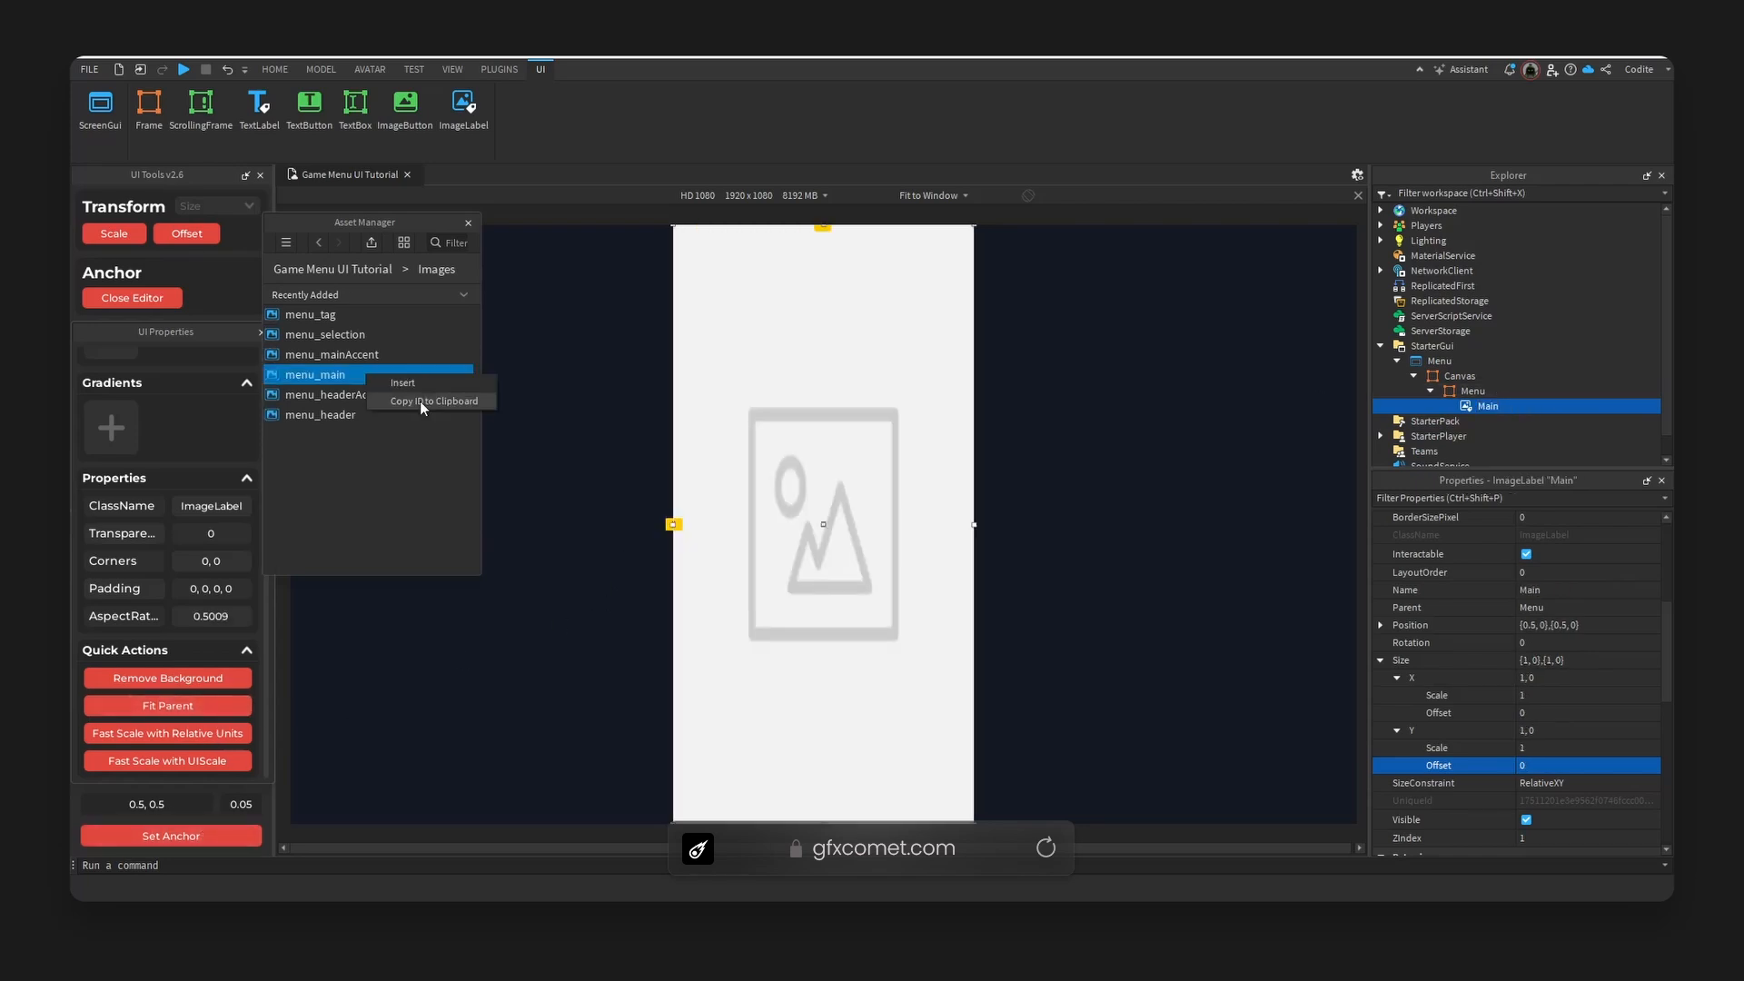
click(420, 400)
scroll(1606, 695, down, 3)
click(1585, 759)
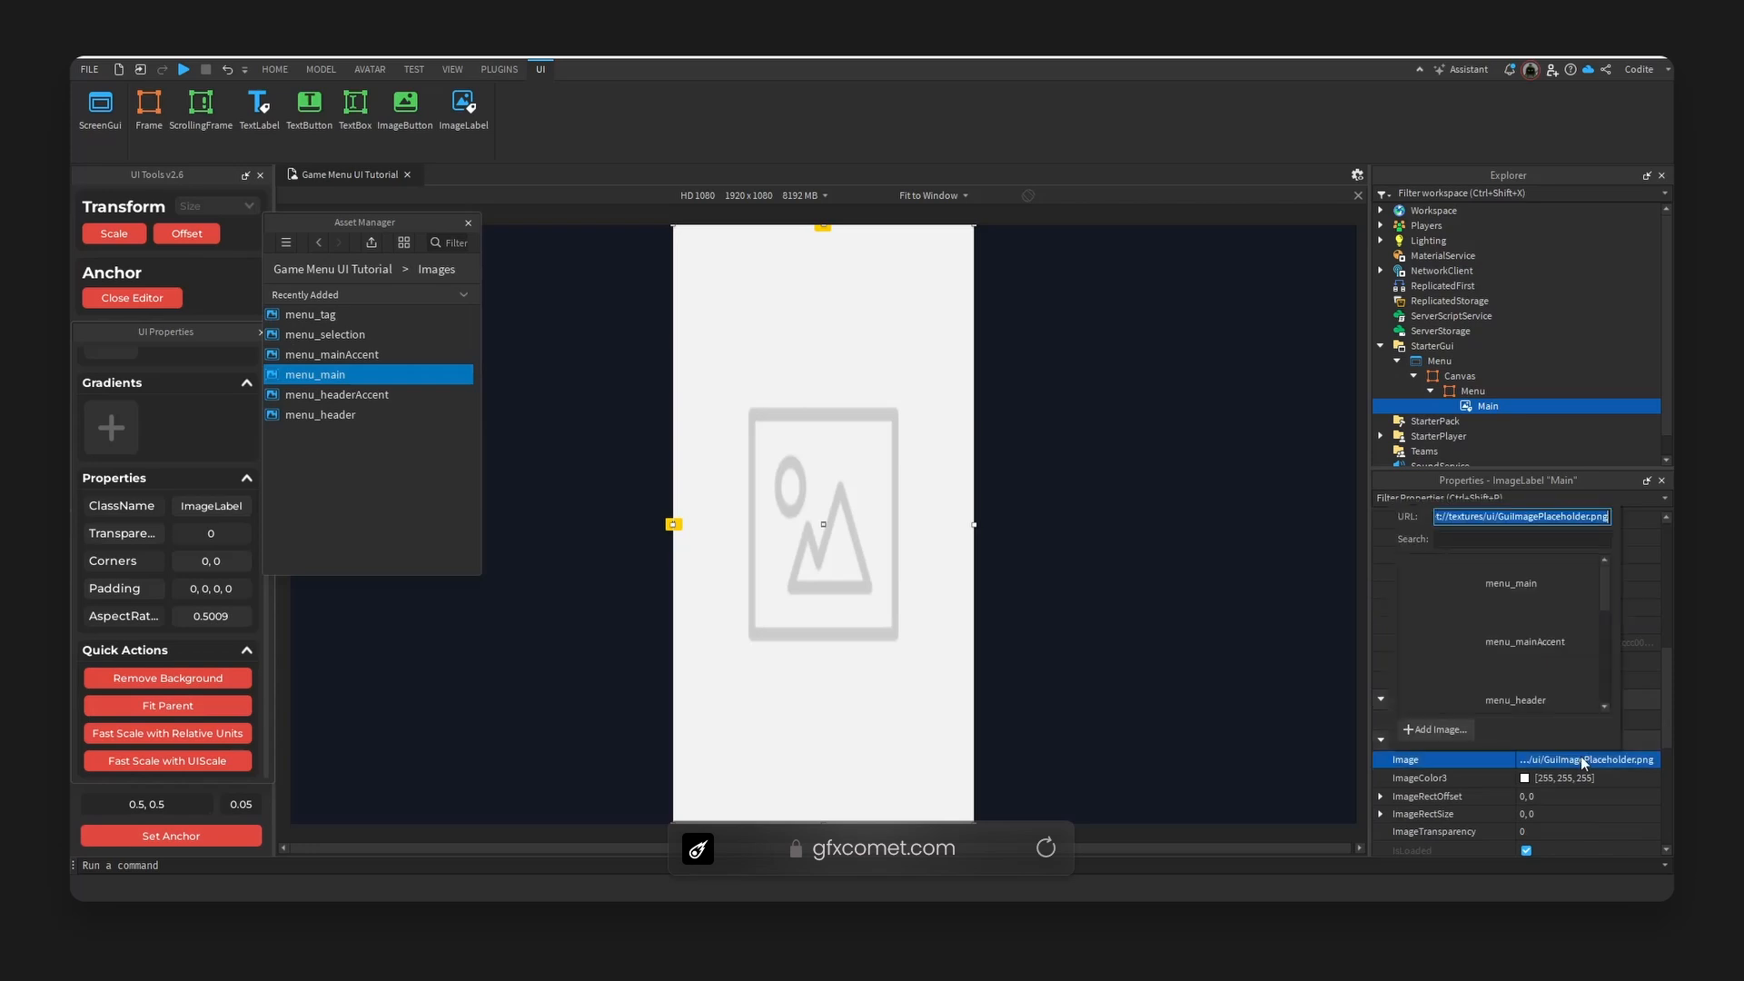
key(ctrl+v)
key(Return)
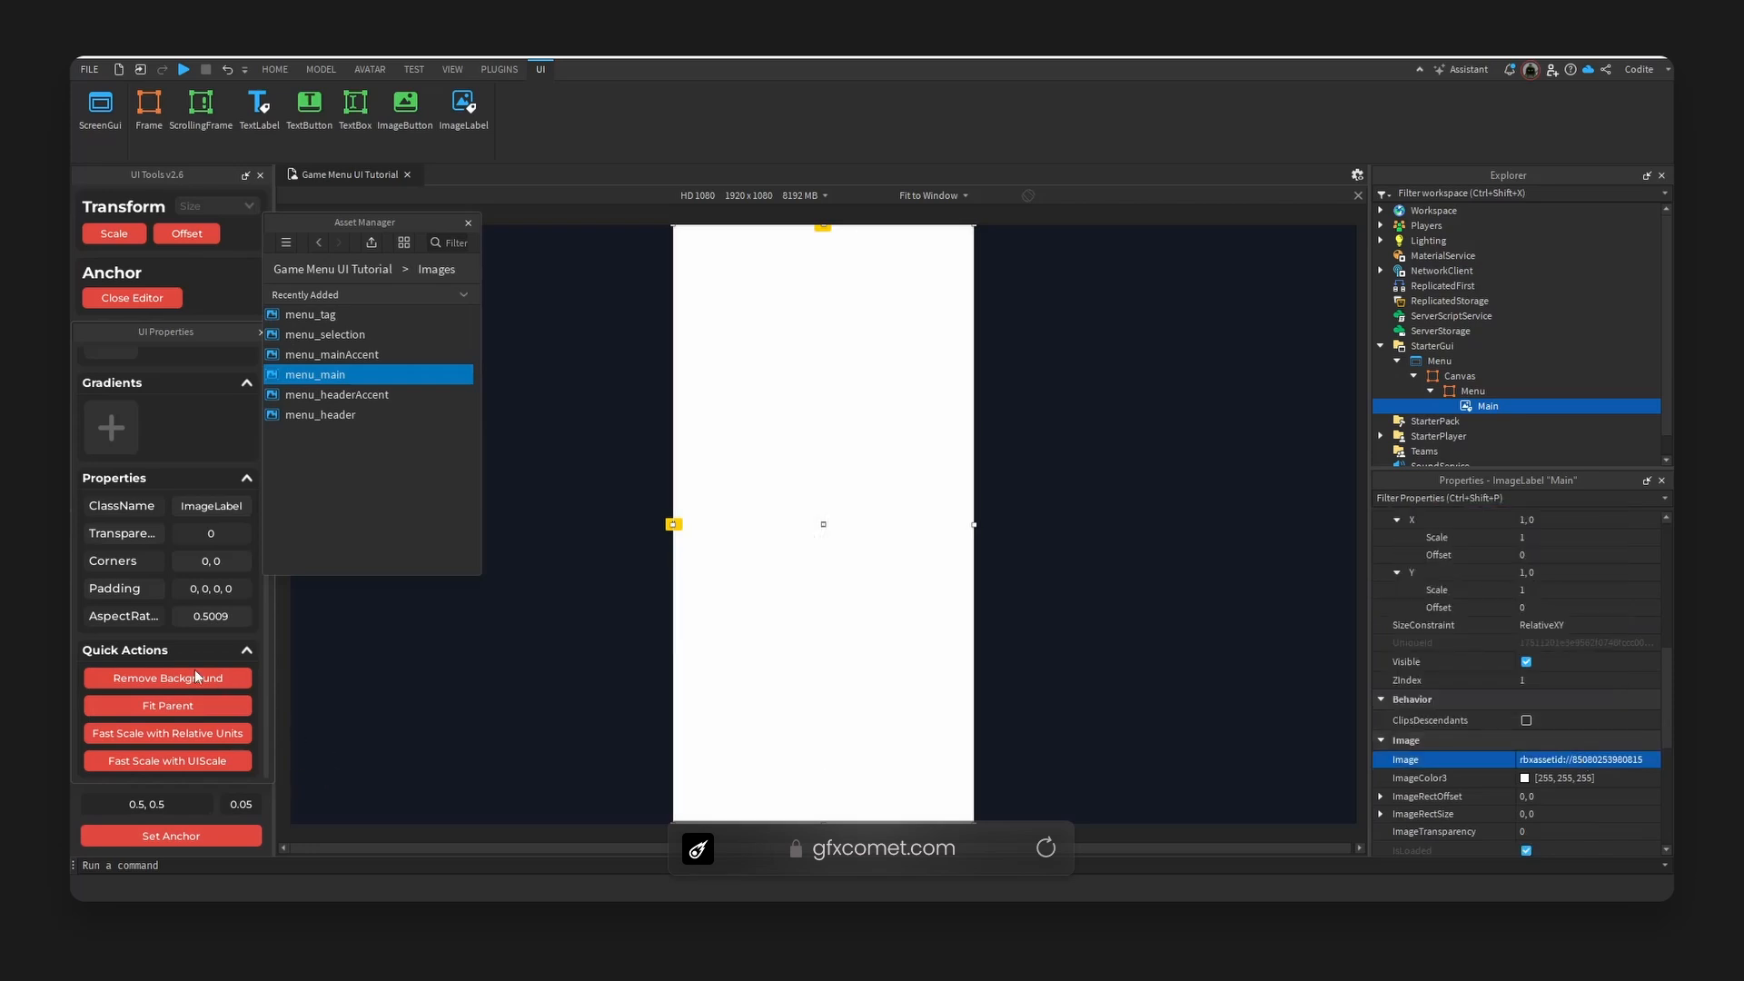
click(198, 678)
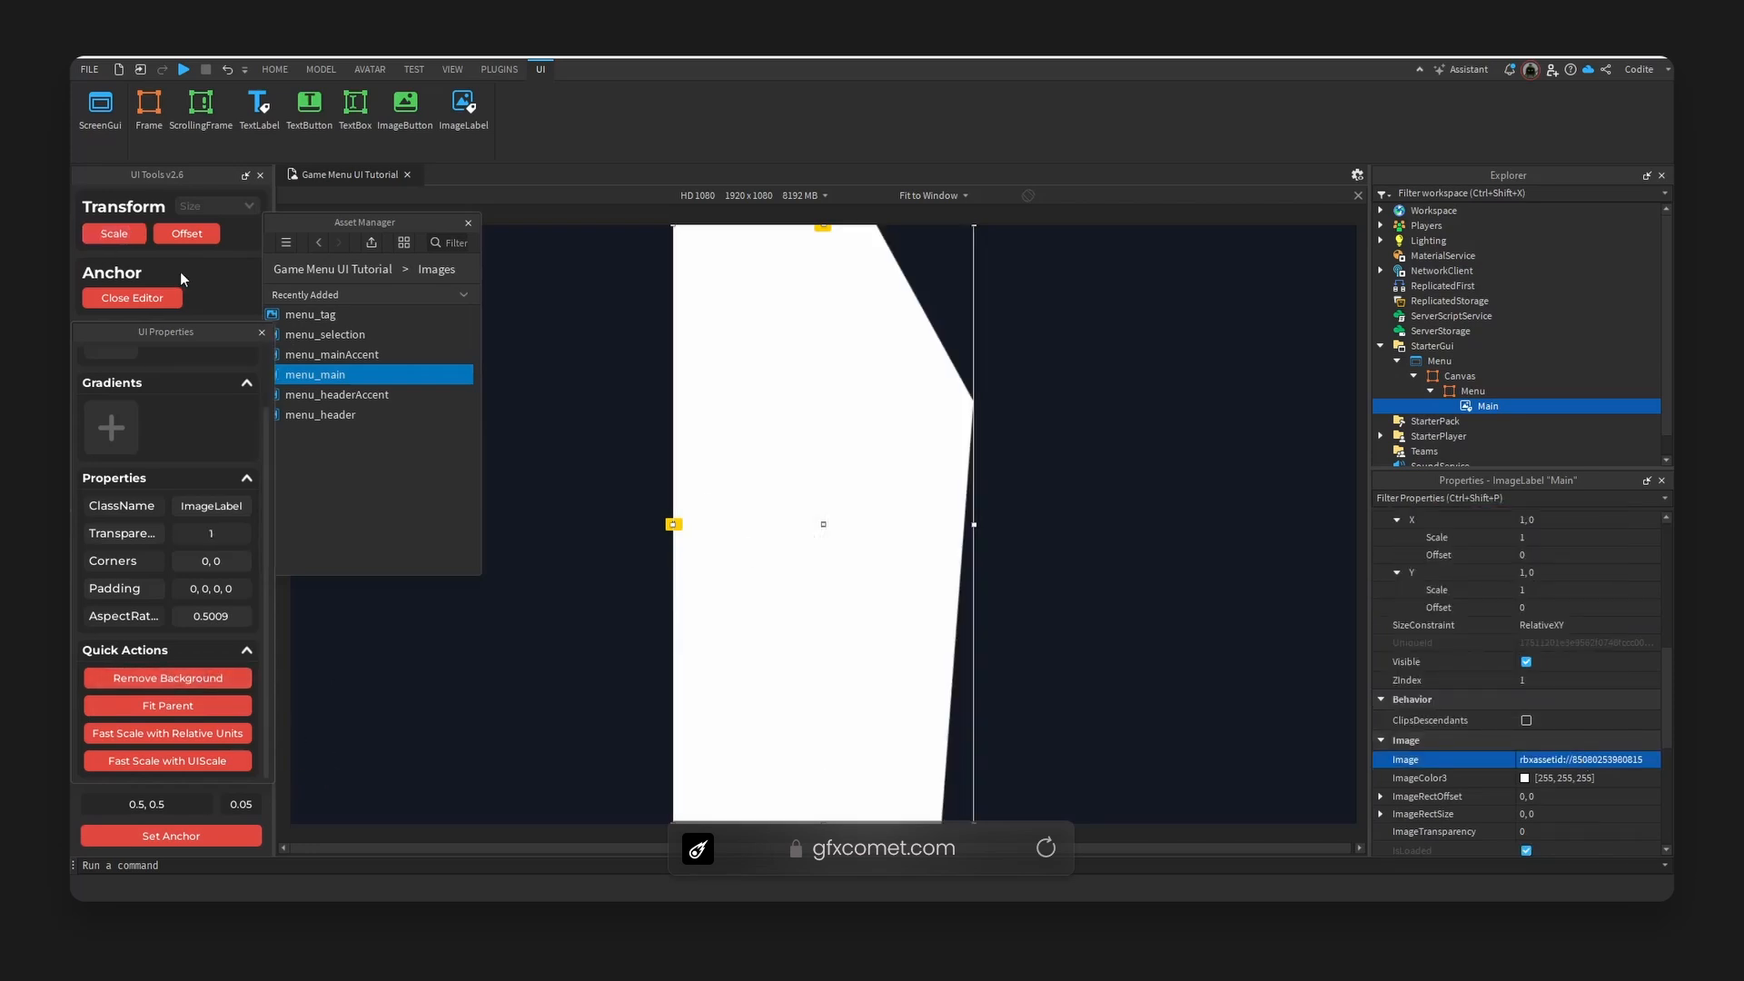
Insert an ImageLabel inside Main and rename it Accent.
mouse_move(1512, 408)
click(1510, 406)
text(image)
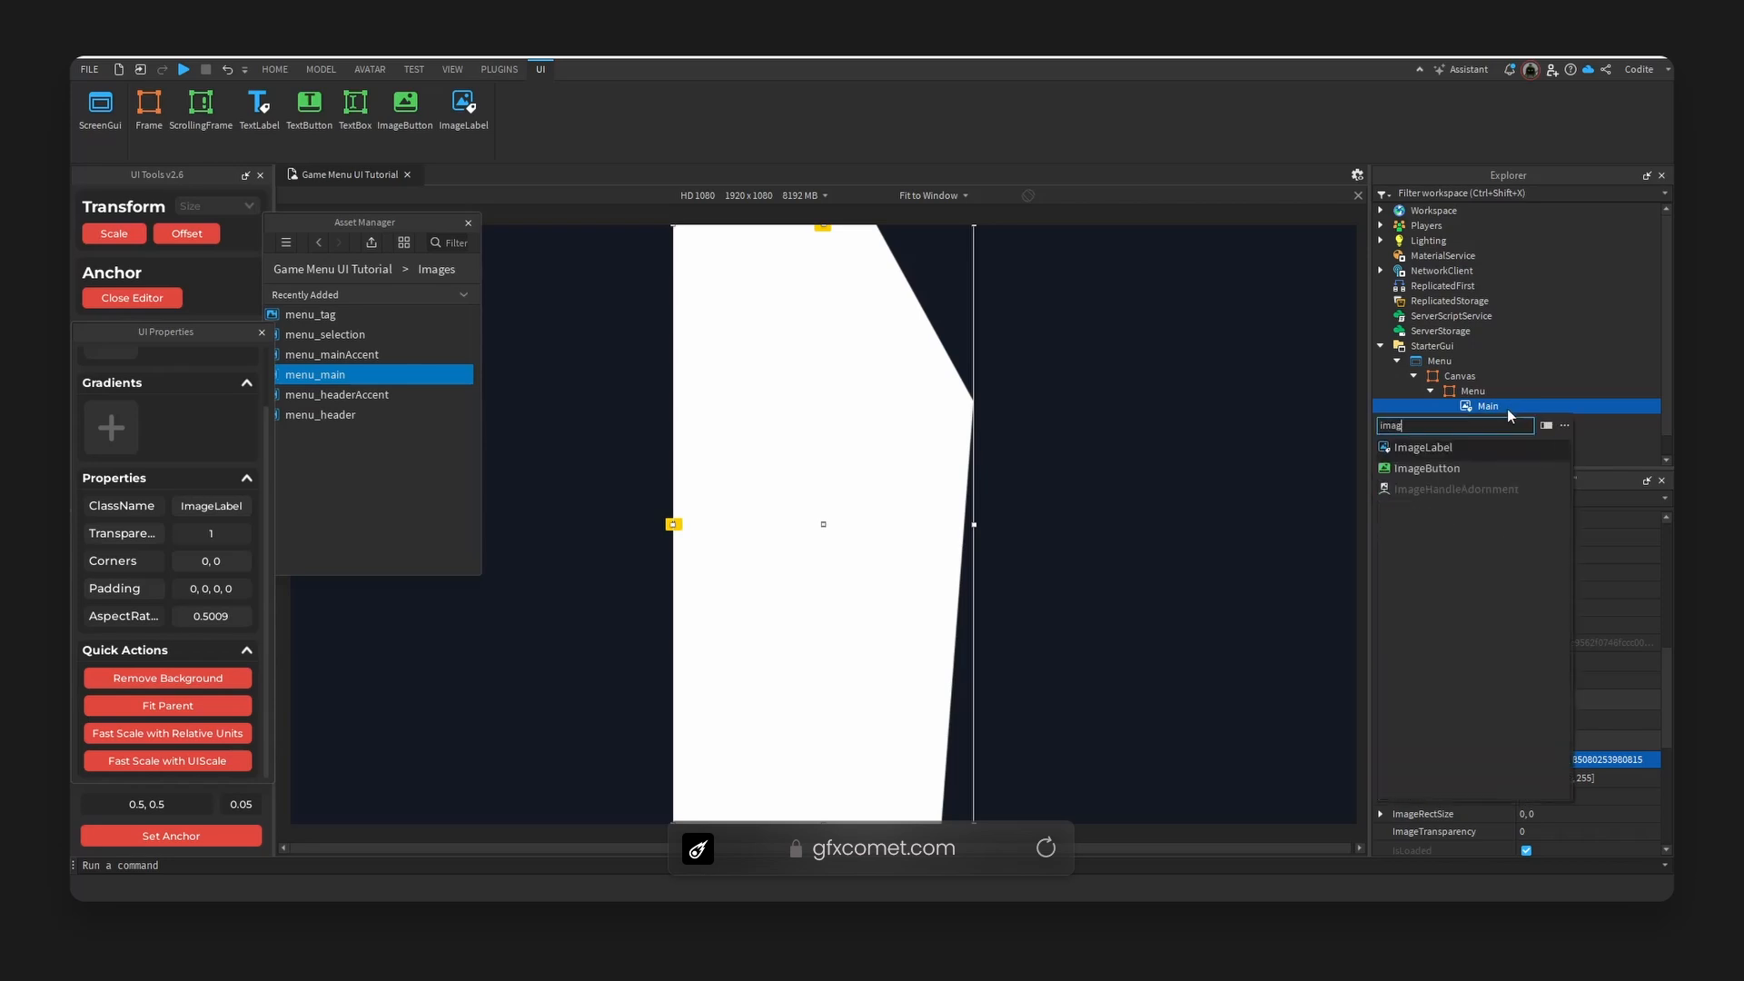
key(Return)
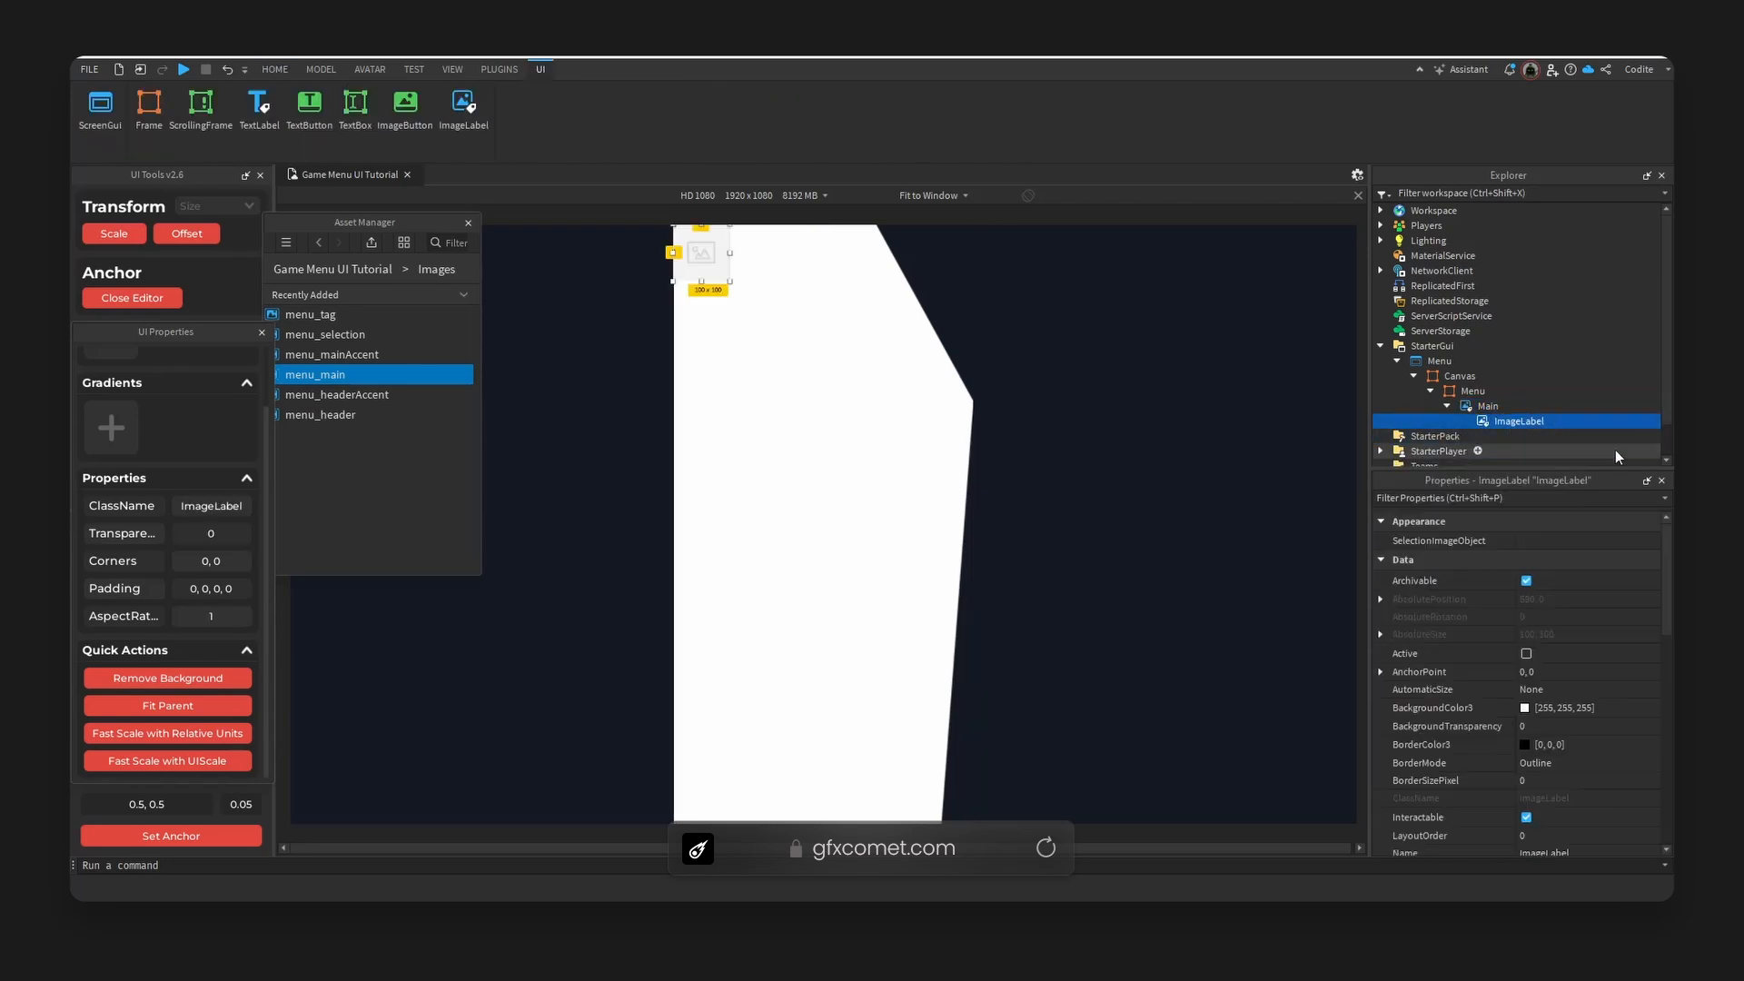
text(Accent)
key(Return)
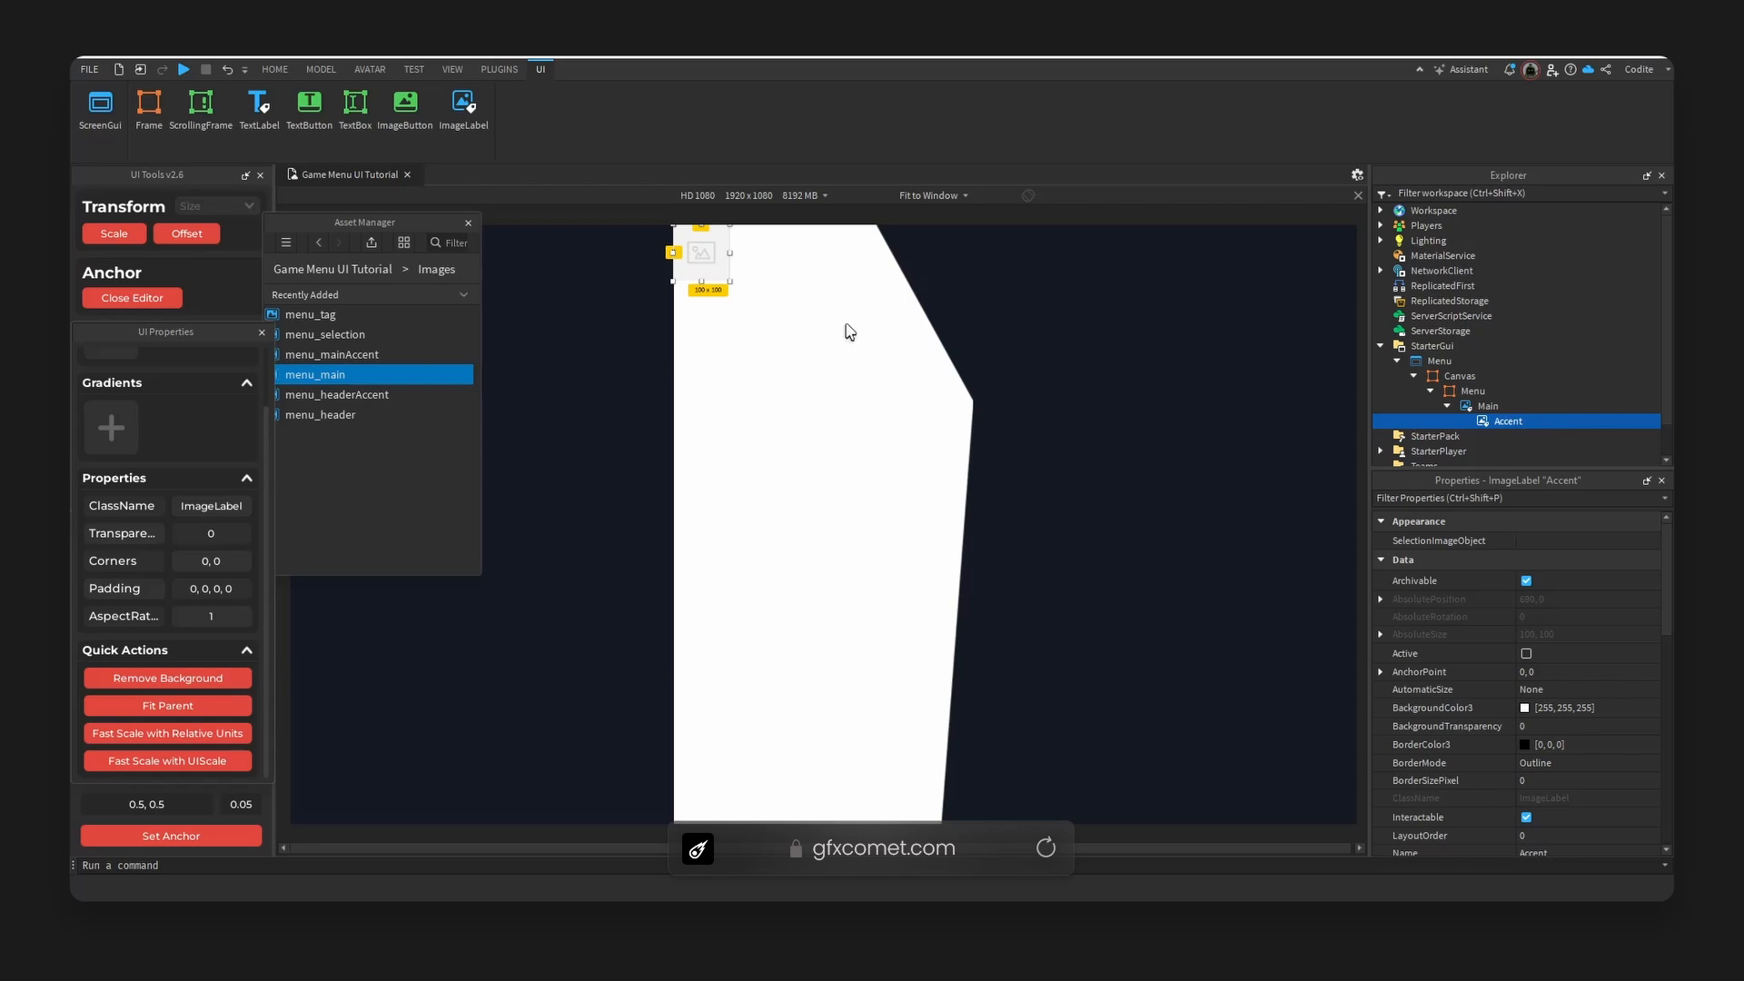
Assign the menu_mainAccent asset as Accent's image using its copied ID.
right_click(364, 356)
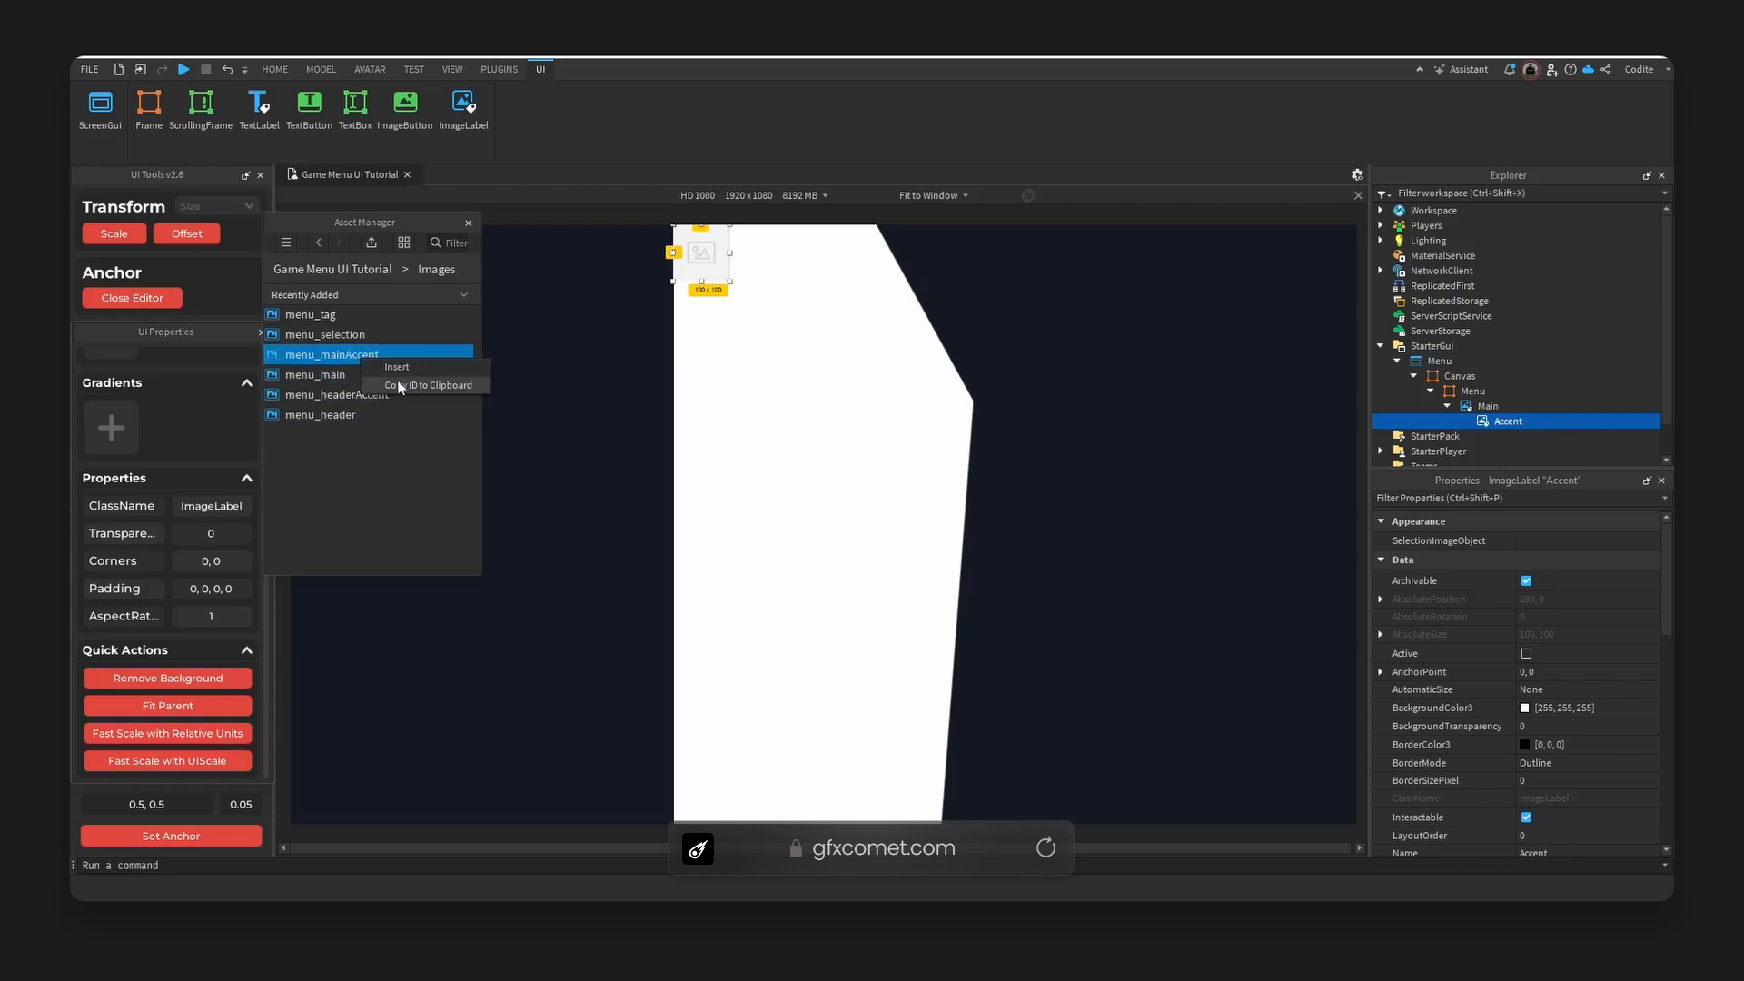
click(400, 385)
scroll(1544, 776, down, 4)
click(1591, 709)
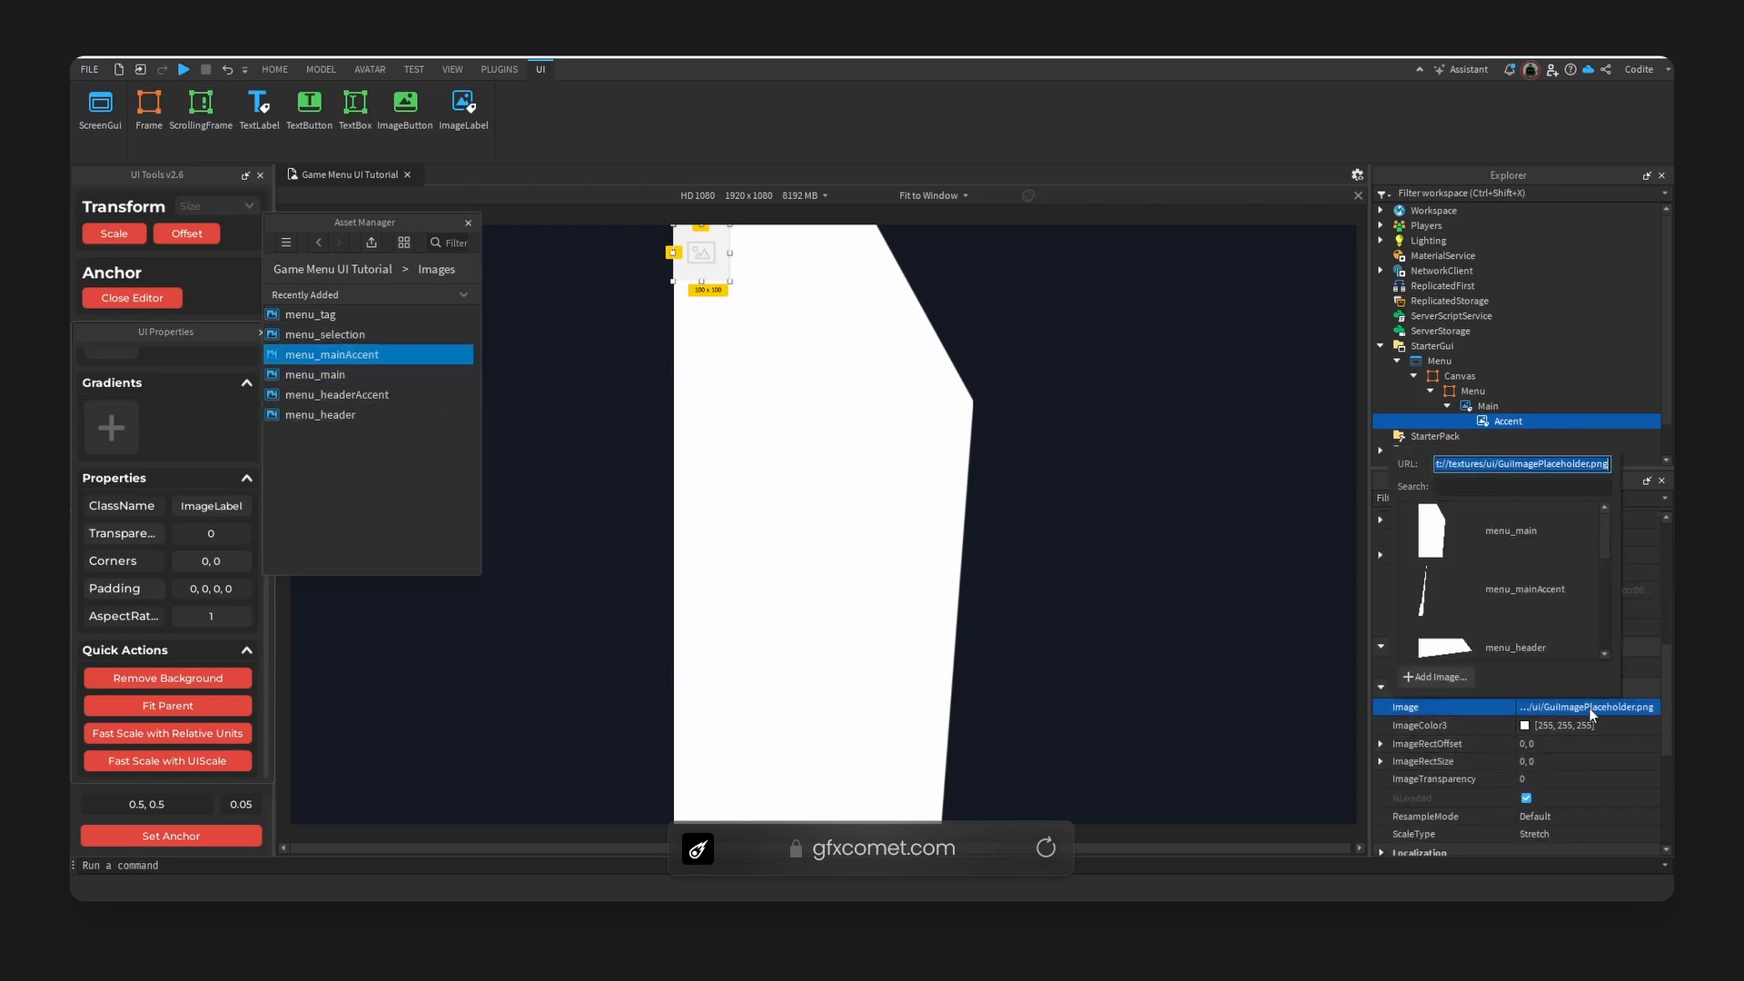
key(ctrl+v)
key(Return)
Center Accent with anchor point 0.5, 0.5 and set its size offsets to 123 by 764 px.
click(200, 843)
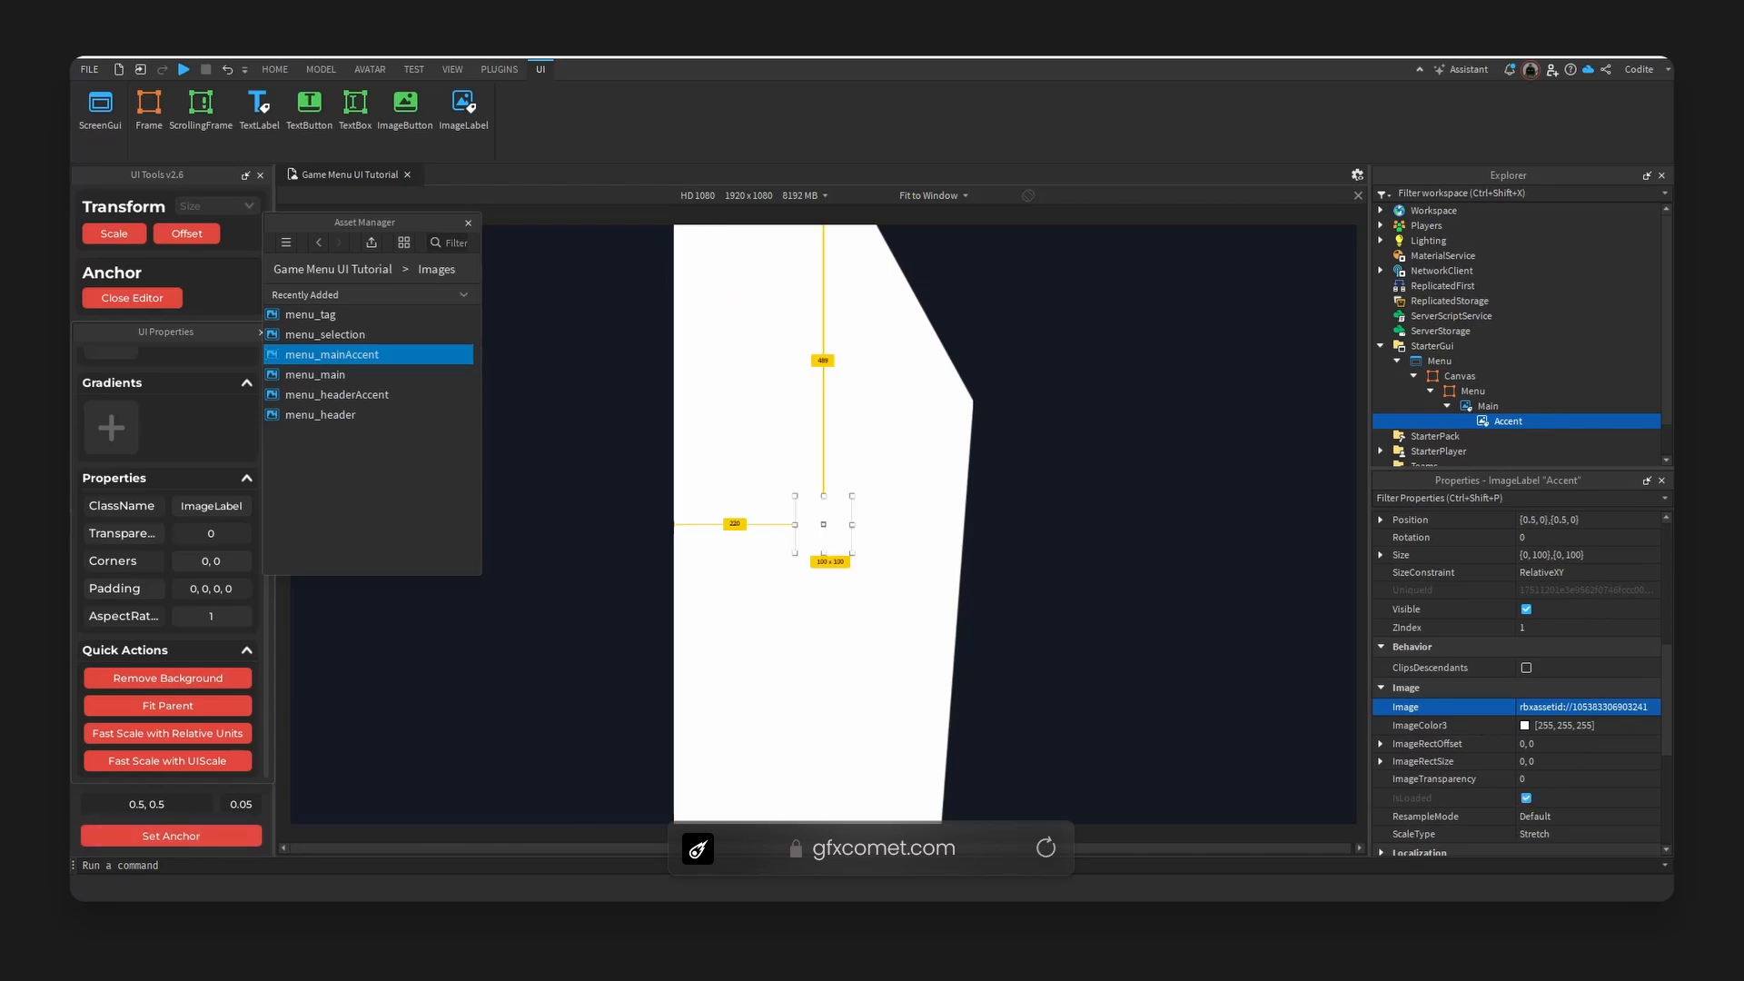
click(1381, 555)
double_click(1586, 571)
text(123)
double_click(1596, 591)
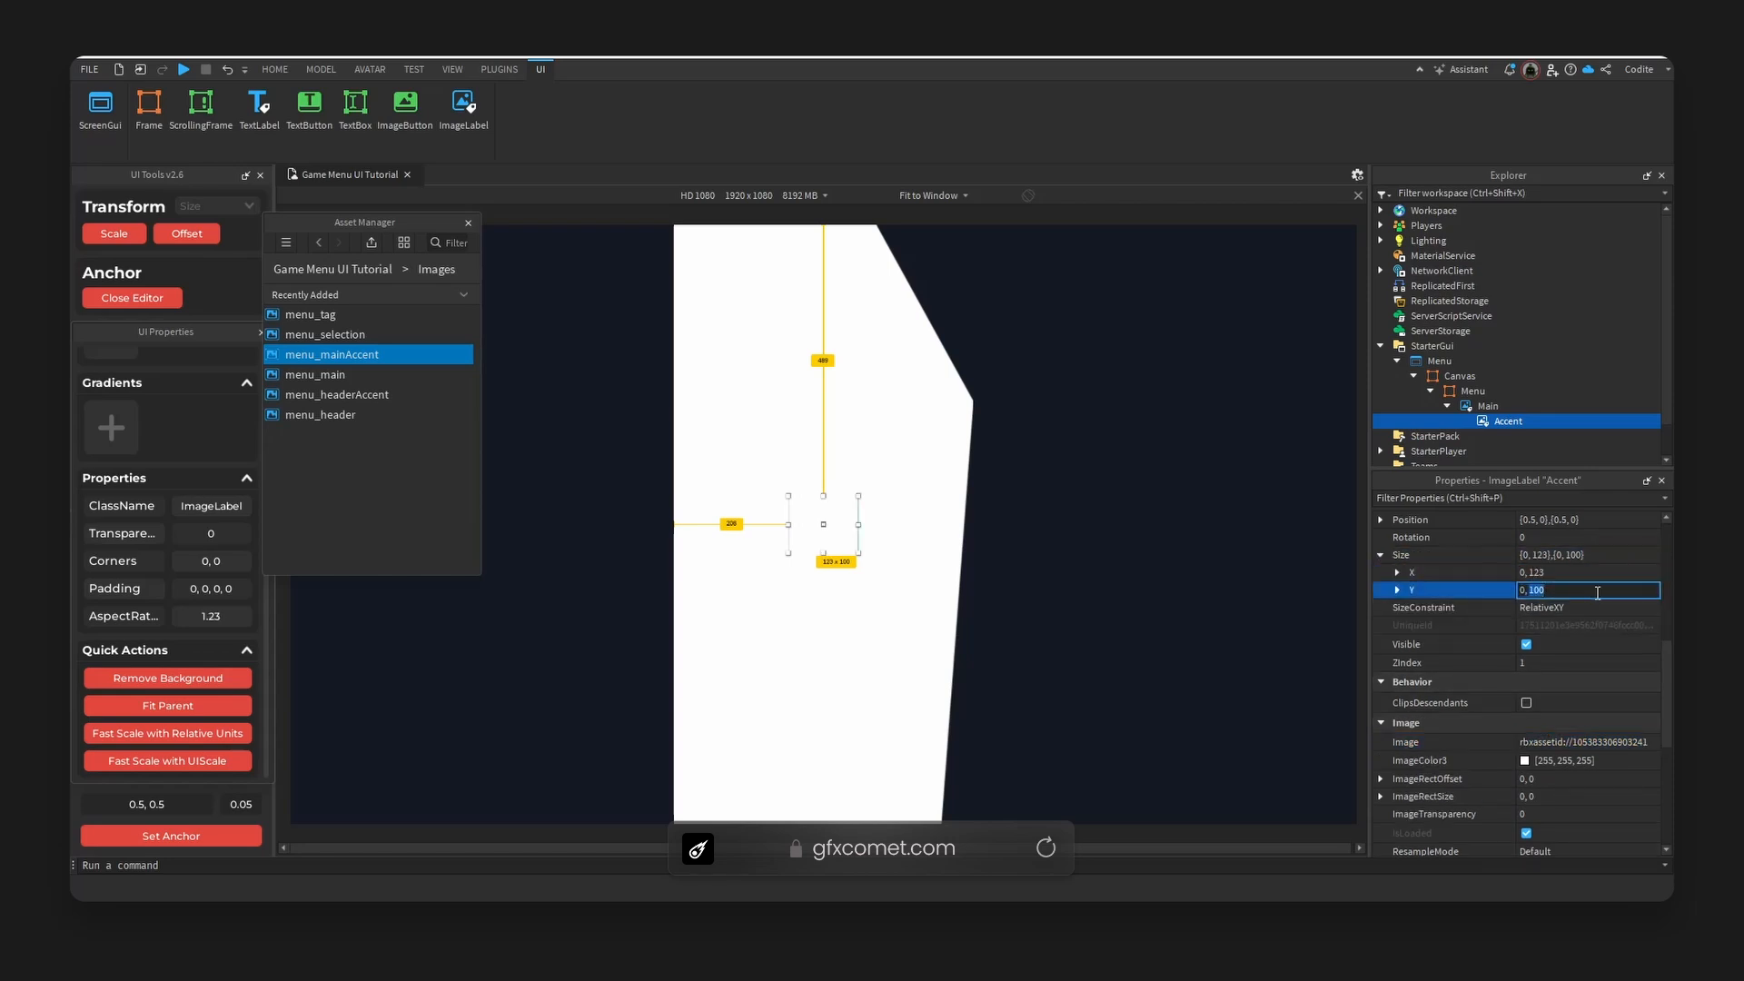
text(764)
key(Return)
Remove Accent's background and convert its size to scale.
click(172, 679)
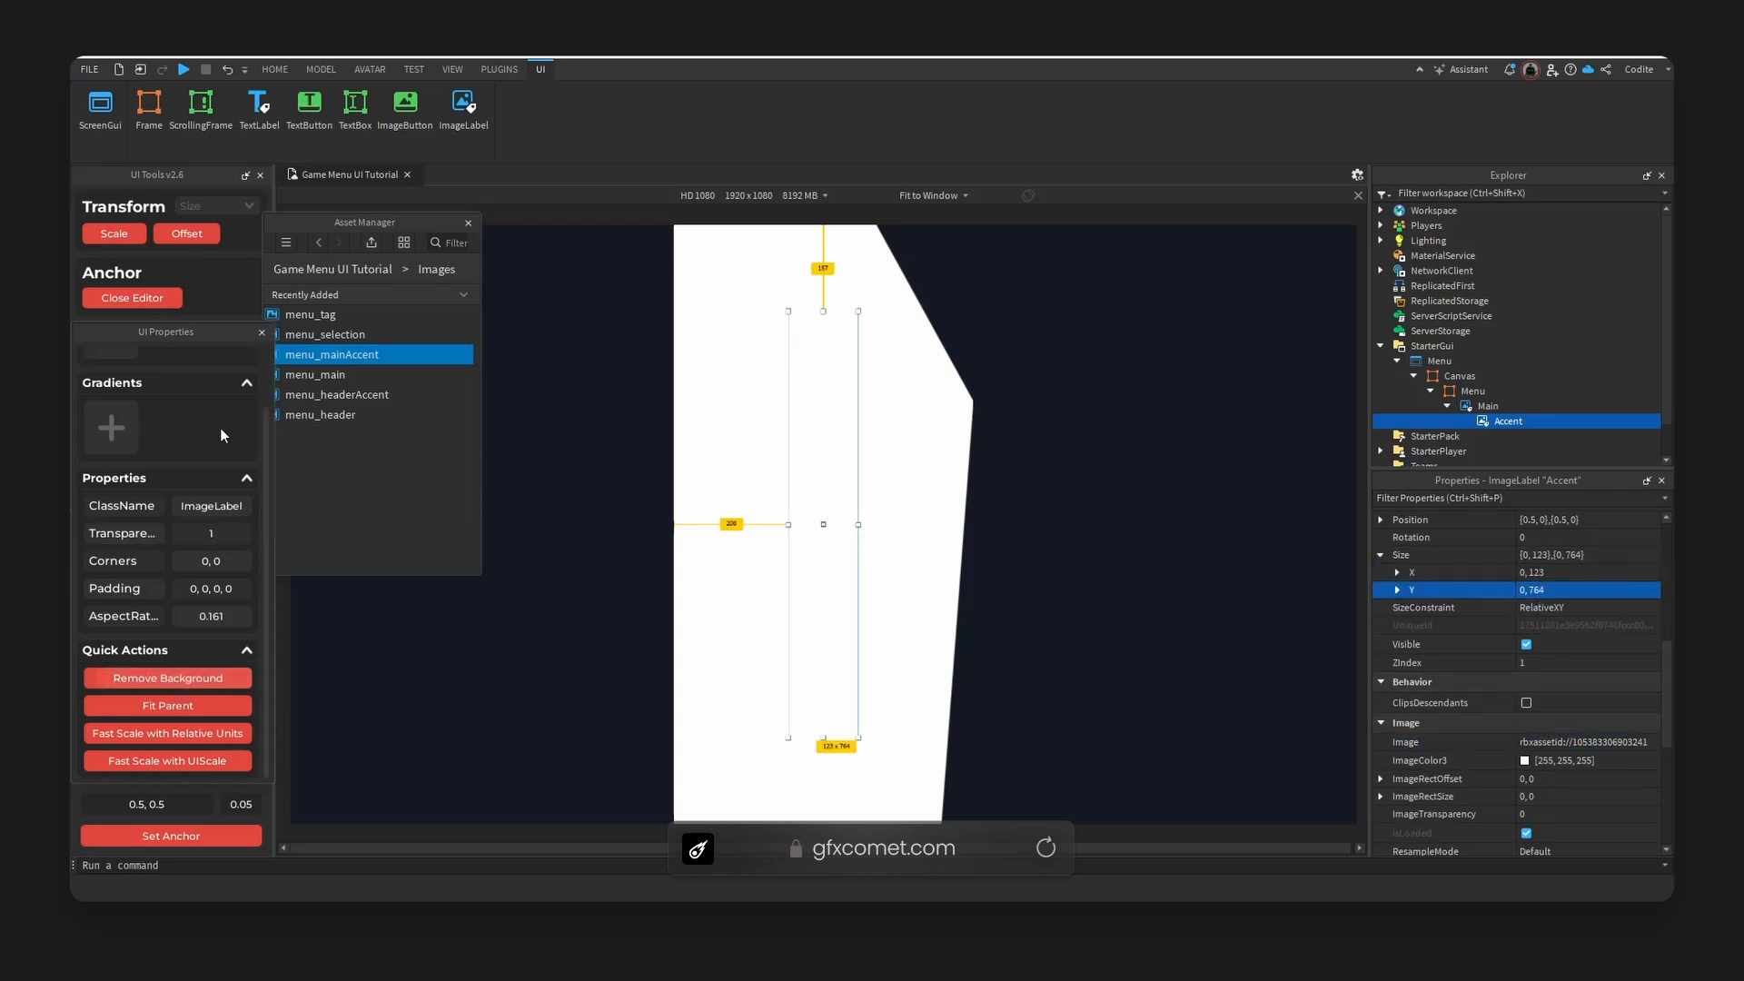
click(114, 233)
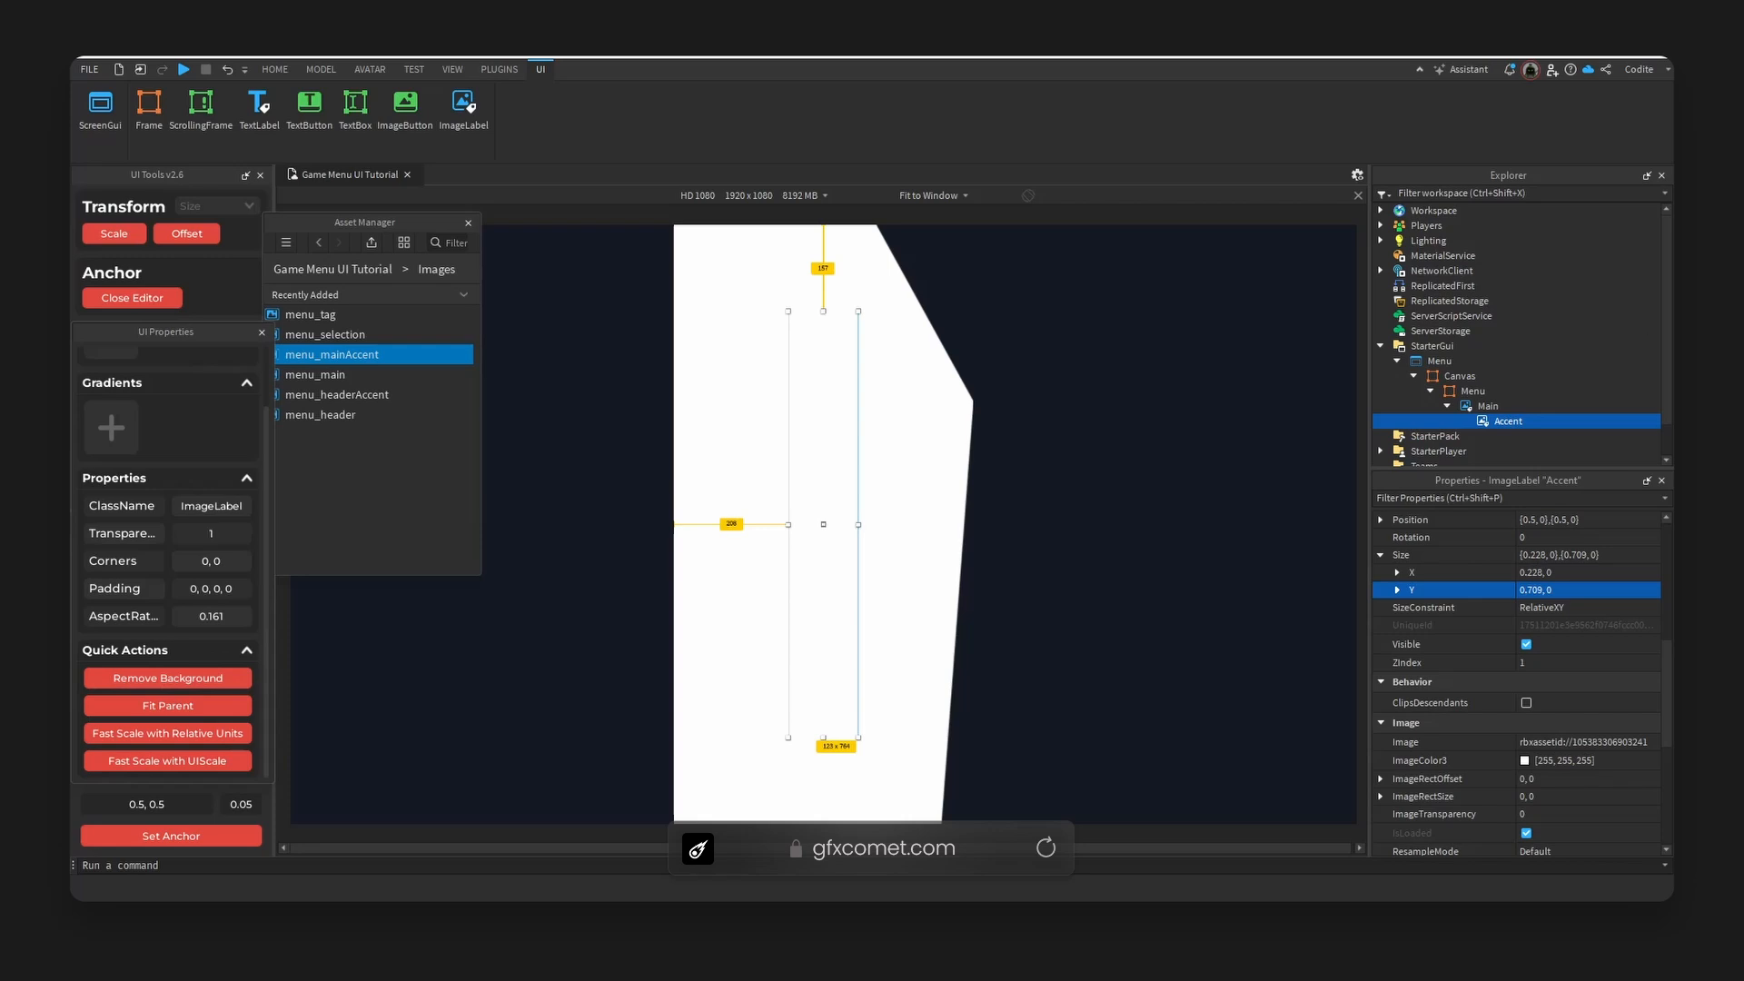
Set Accent's image color to Photoshop's cyan #3dfff9 and move Accent against the lower right edge of the Main shape.
drag(1260, 535, 1132, 463)
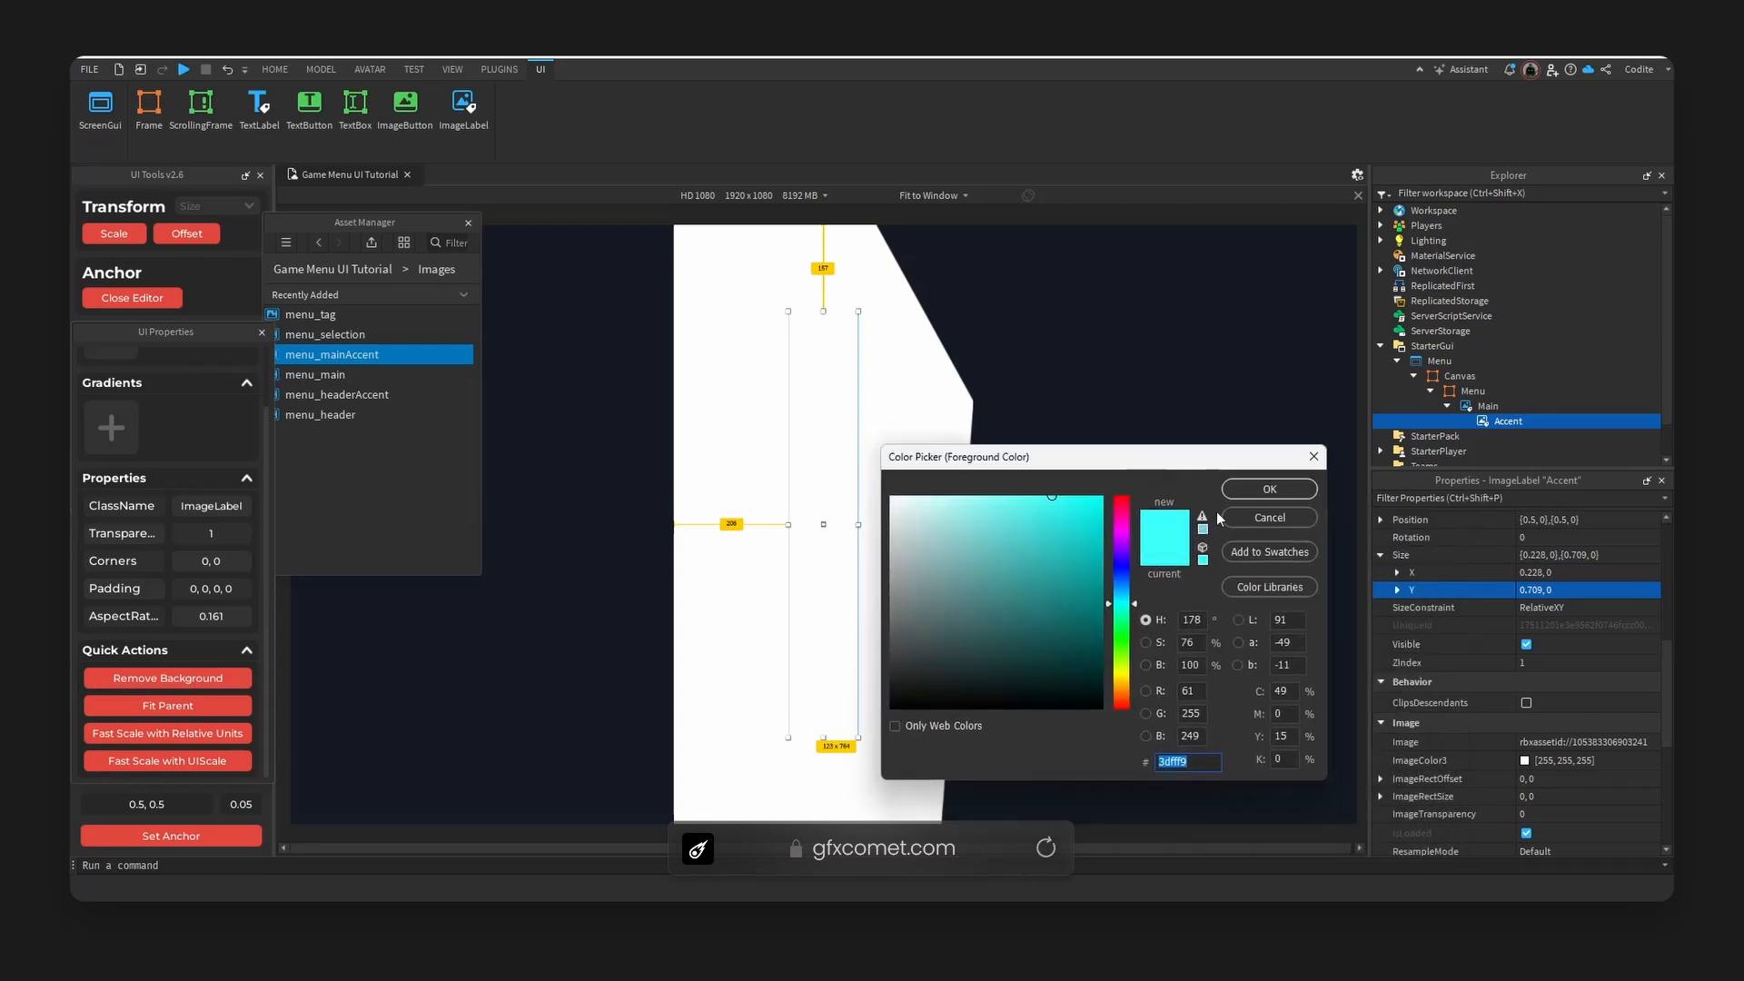
click(1269, 517)
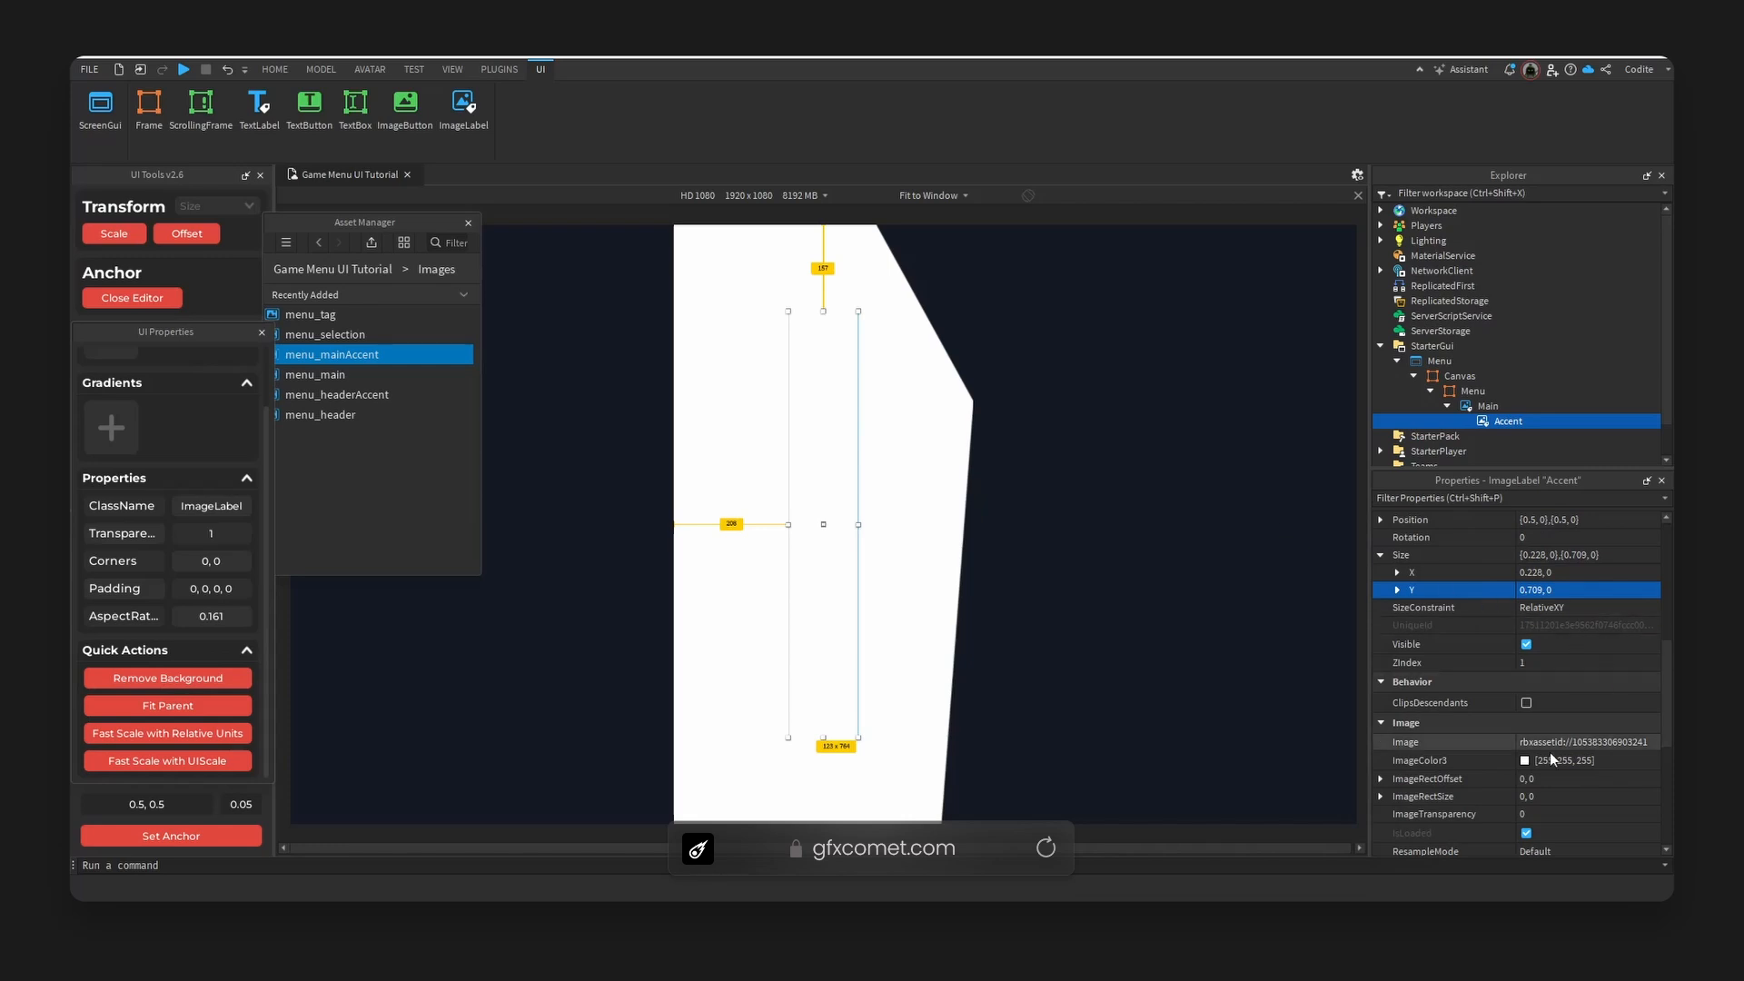
click(1519, 762)
double_click(1006, 601)
key(ctrl+v)
key(Return)
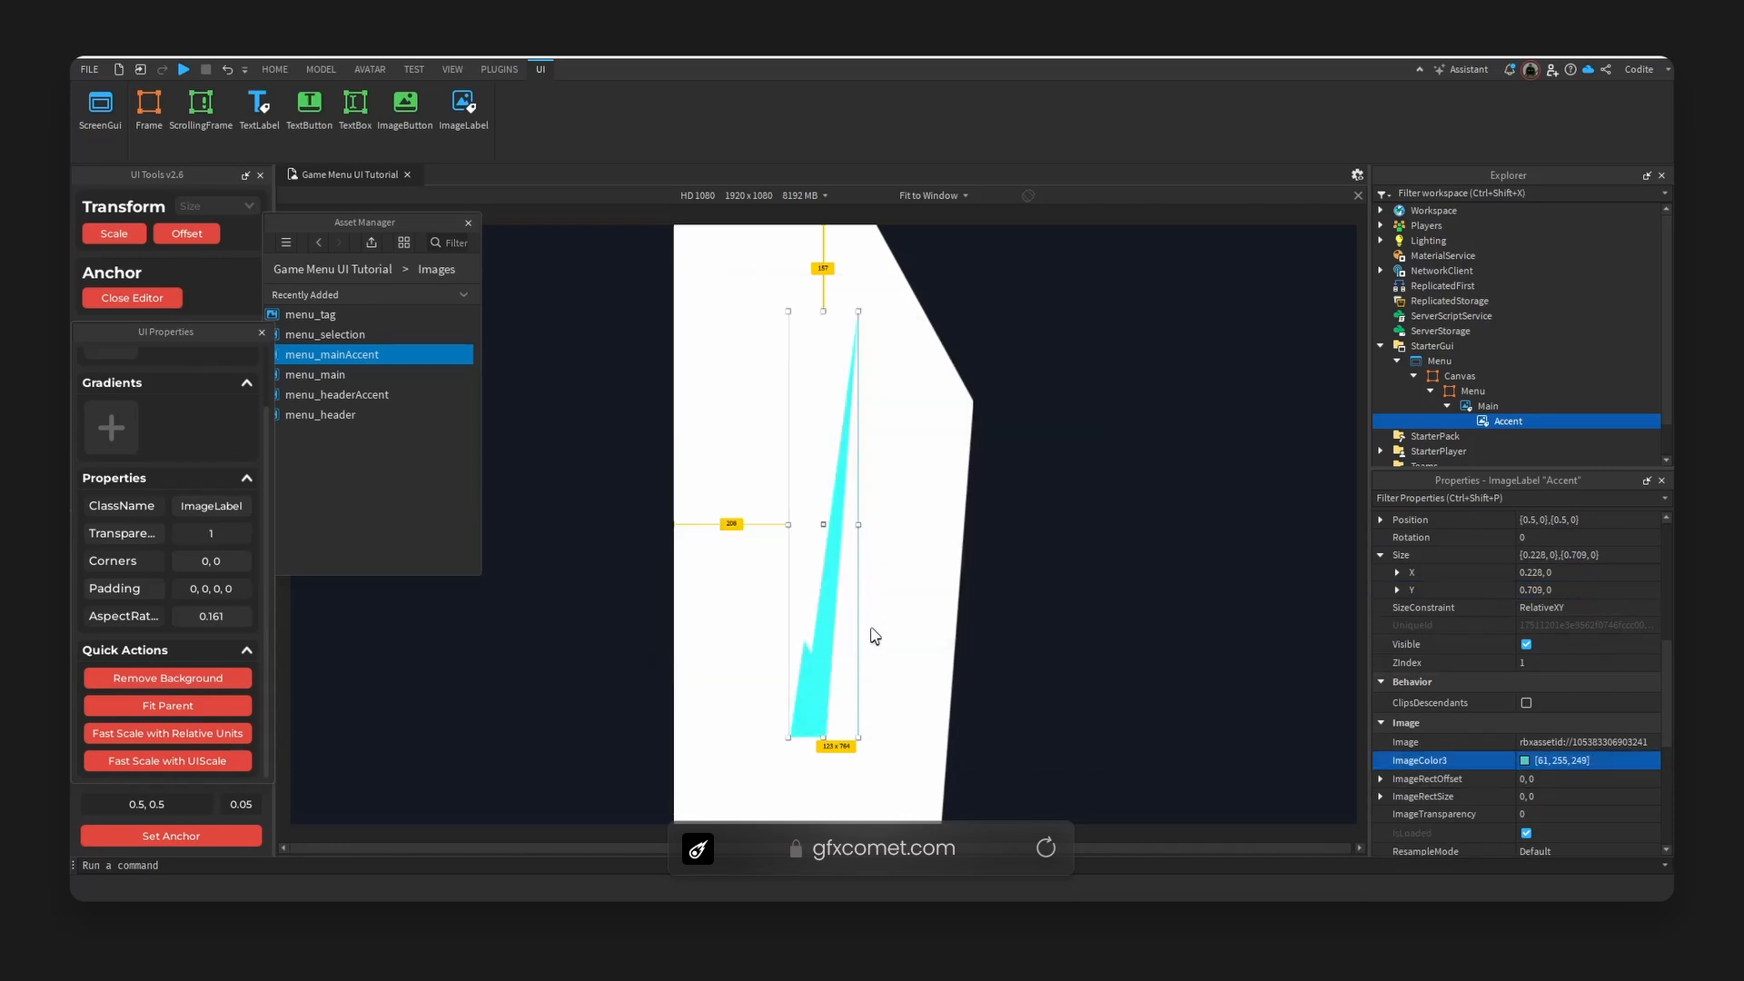
drag(833, 631, 950, 719)
click(1044, 679)
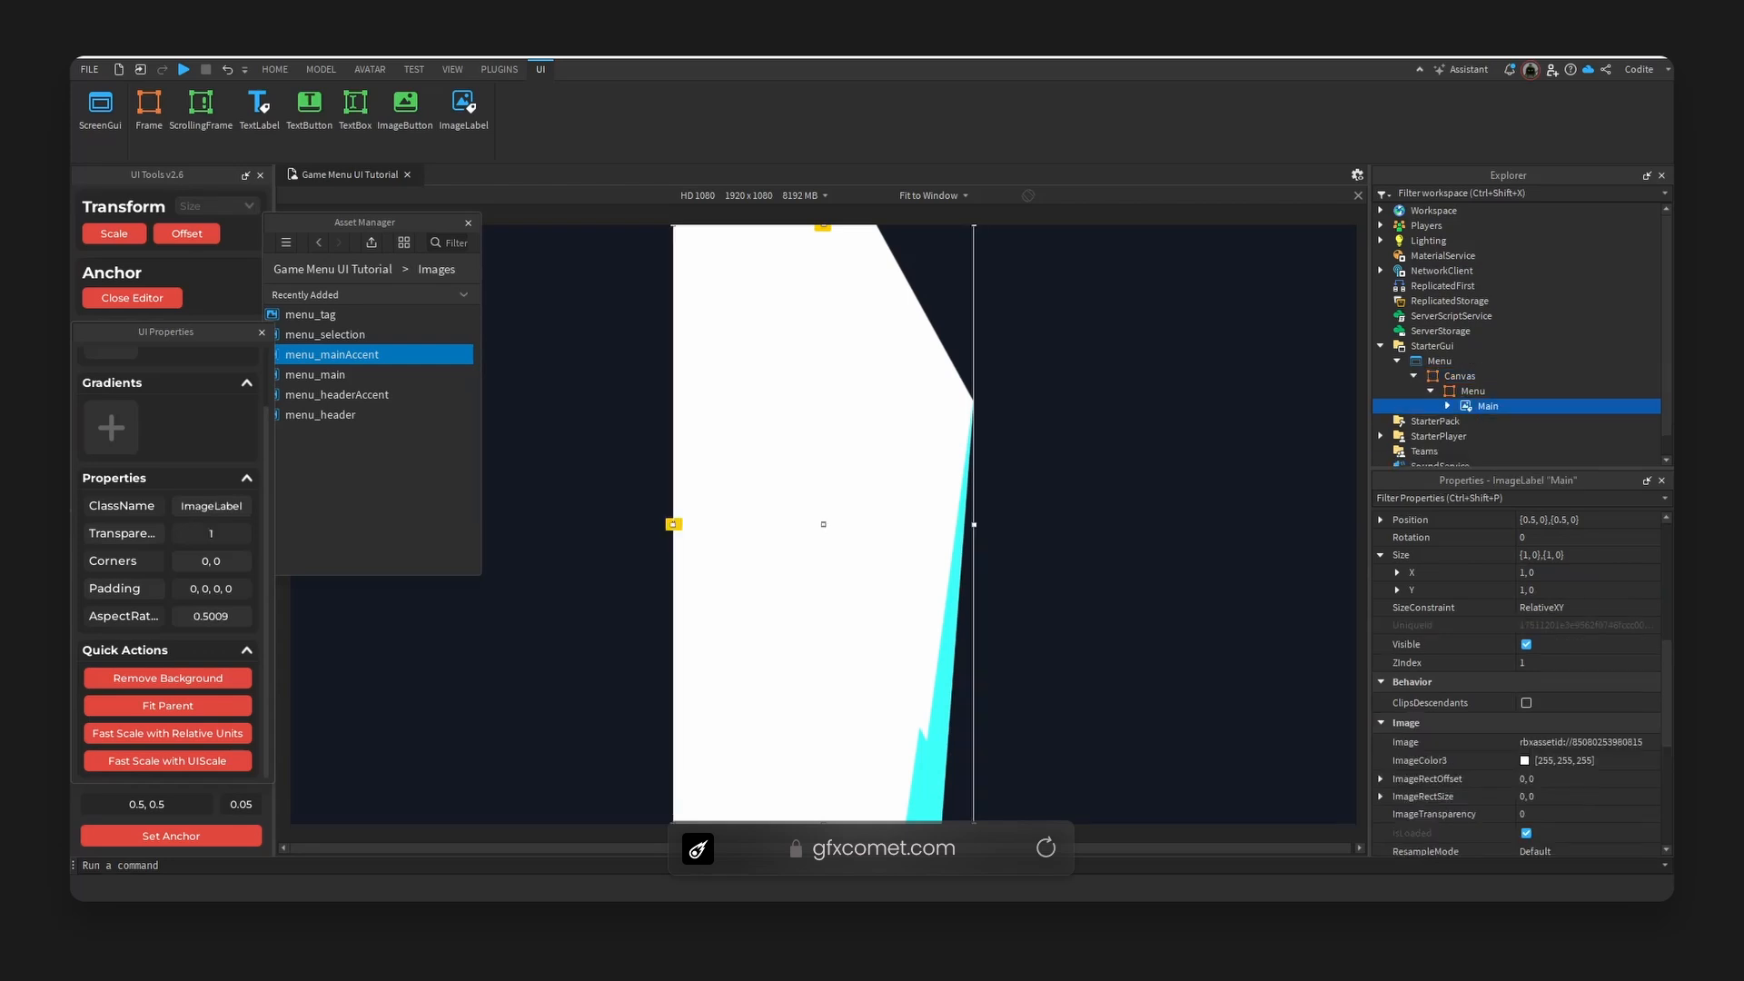
Insert another ImageLabel directly inside the Menu frame and select it.
click(1497, 393)
click(1497, 392)
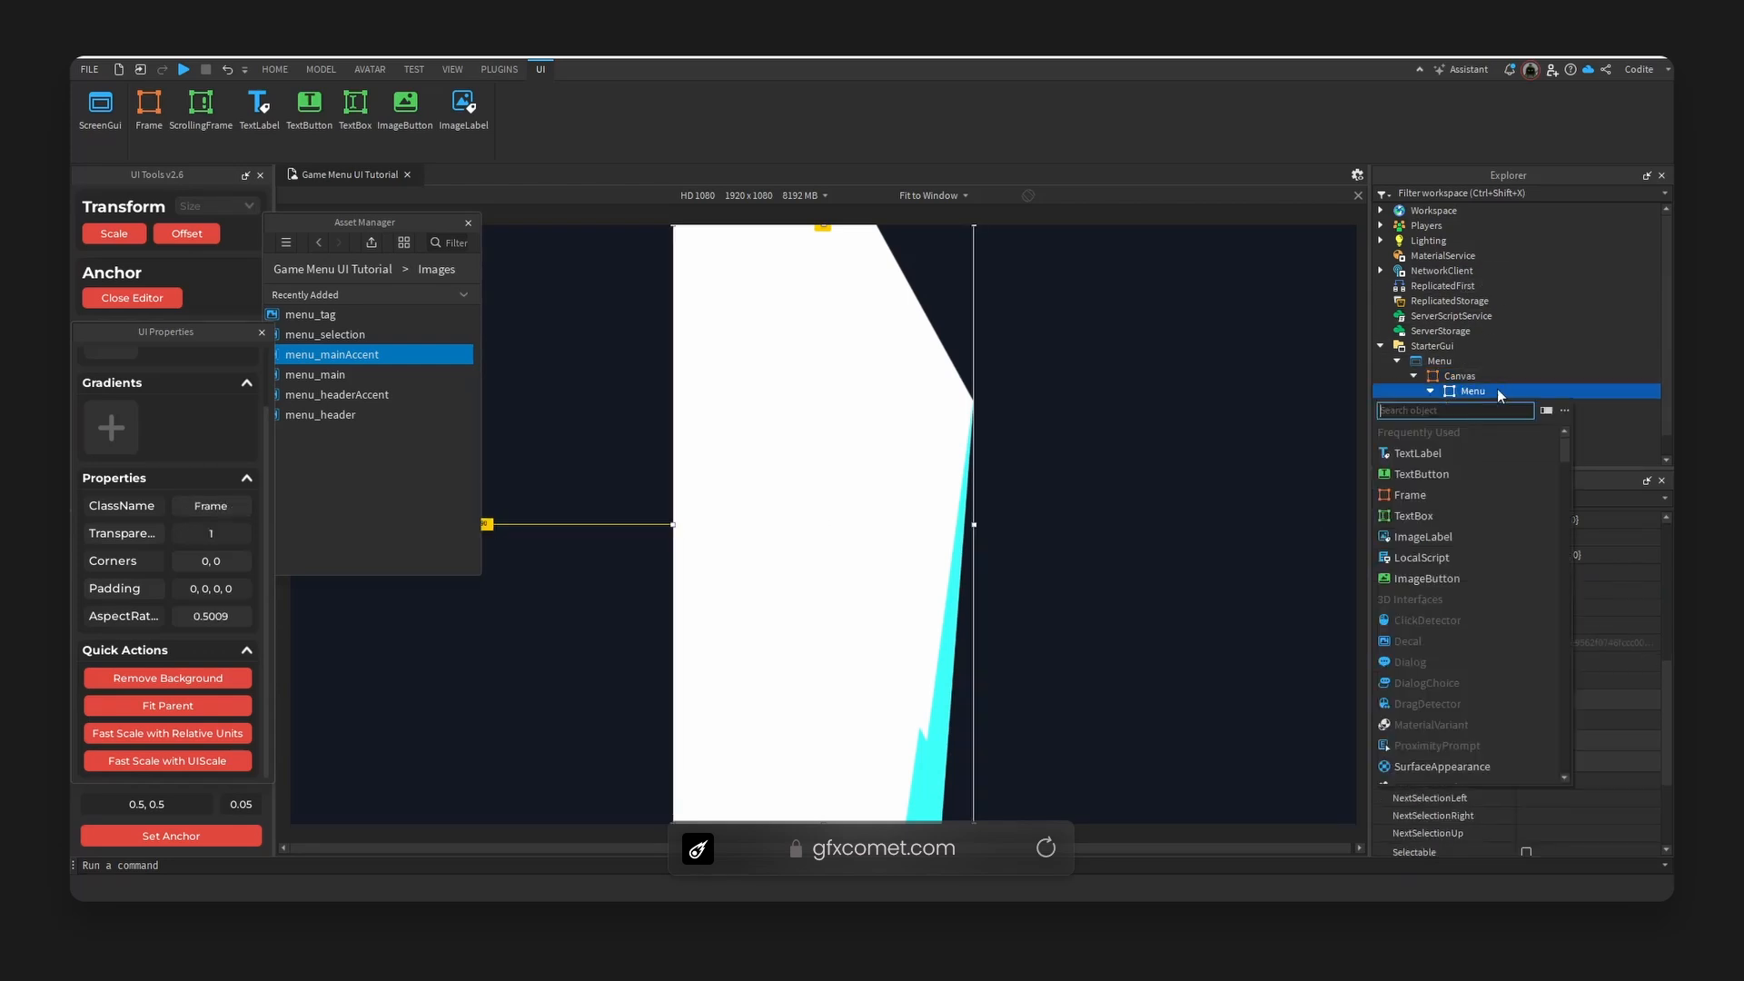
text(imagelabel)
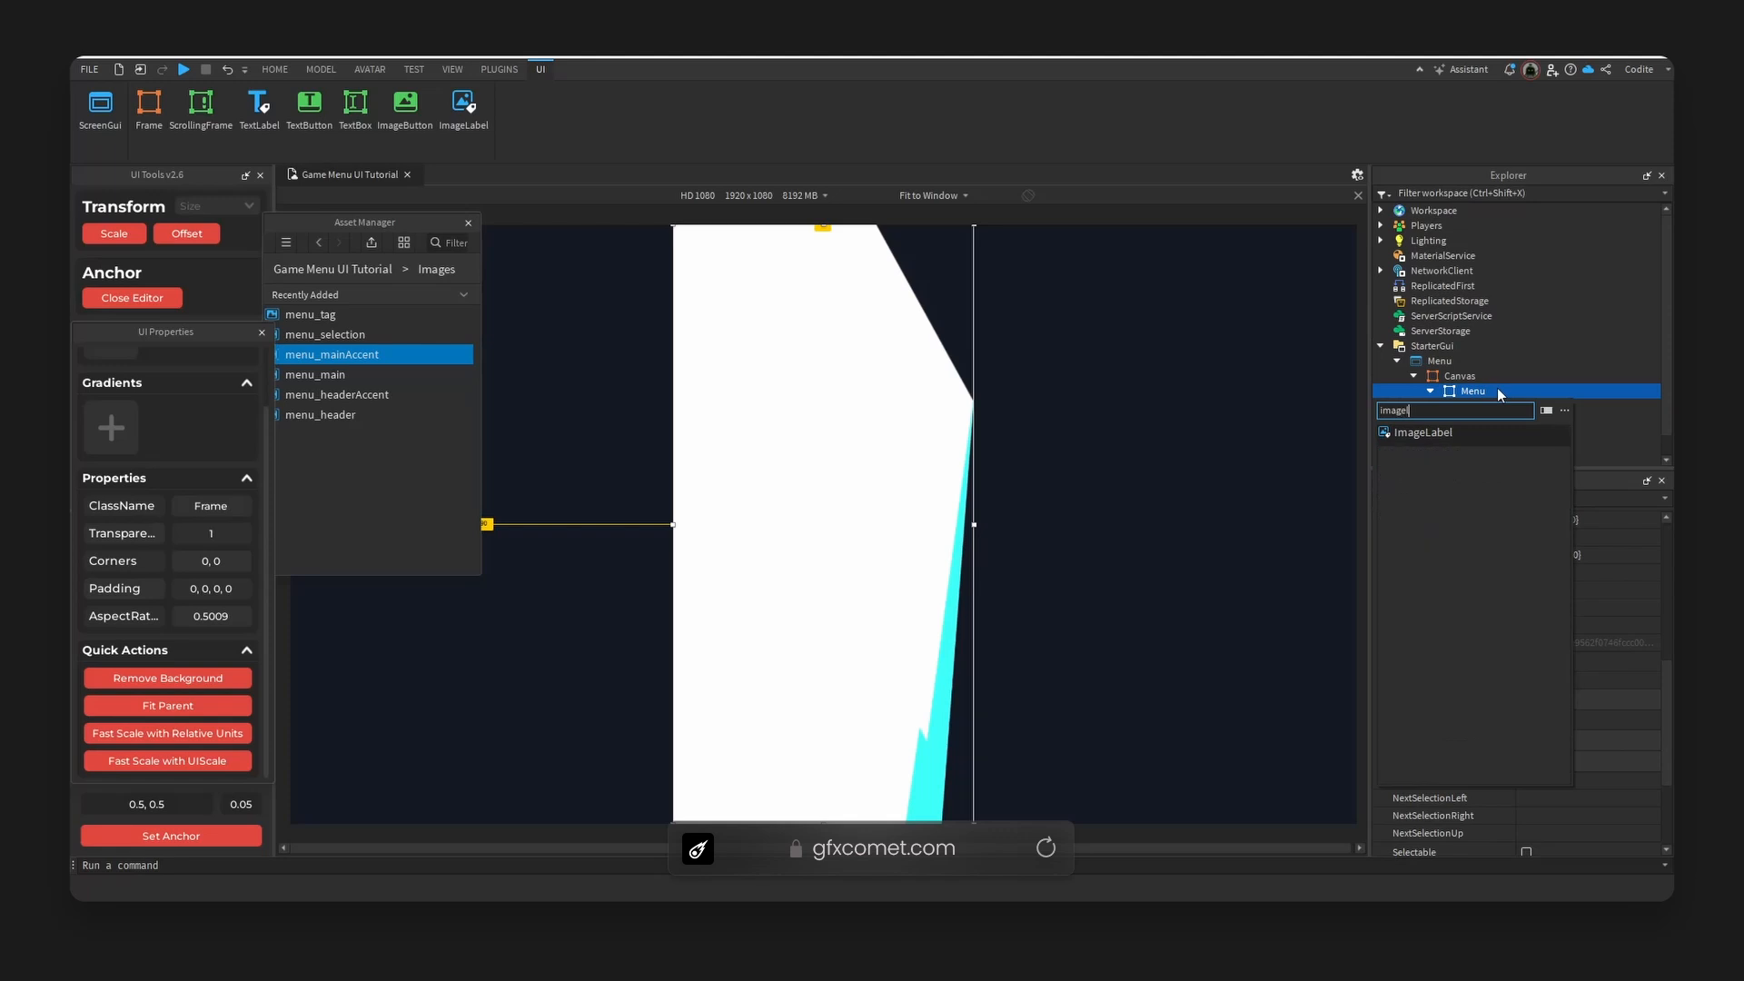
key(Return)
click(1508, 405)
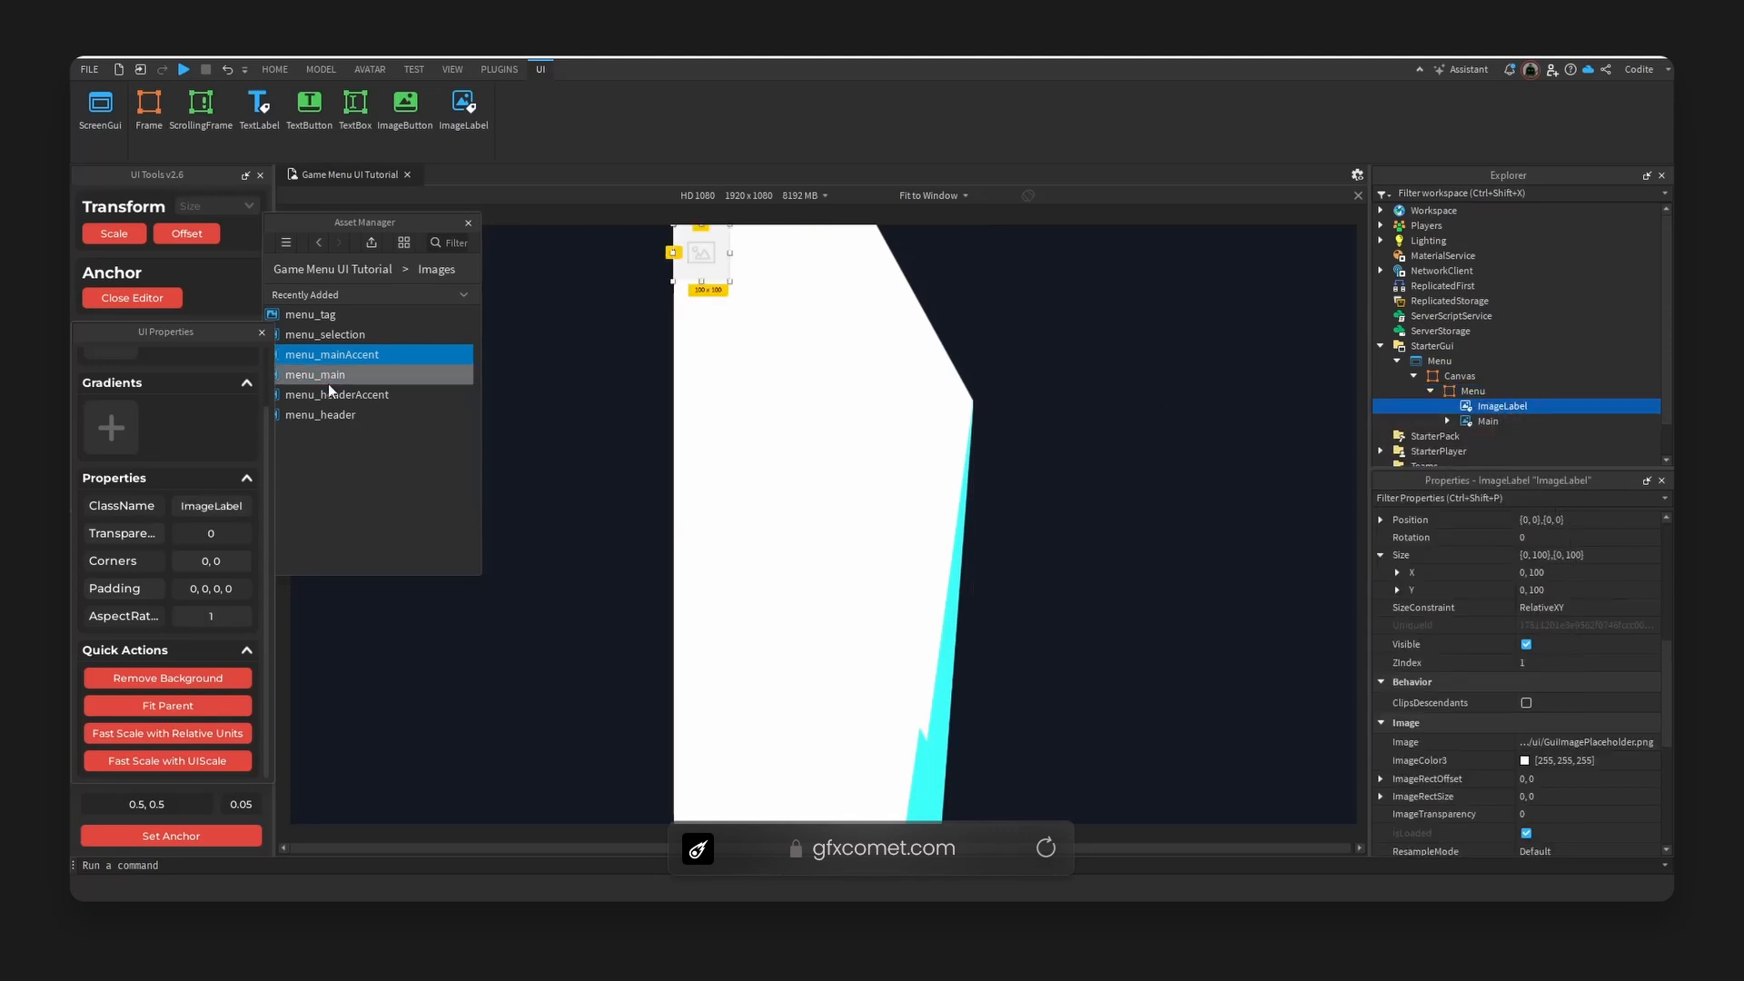
Rename the new image label Header and assign the menu_header asset's ID as its image.
right_click(361, 415)
click(419, 441)
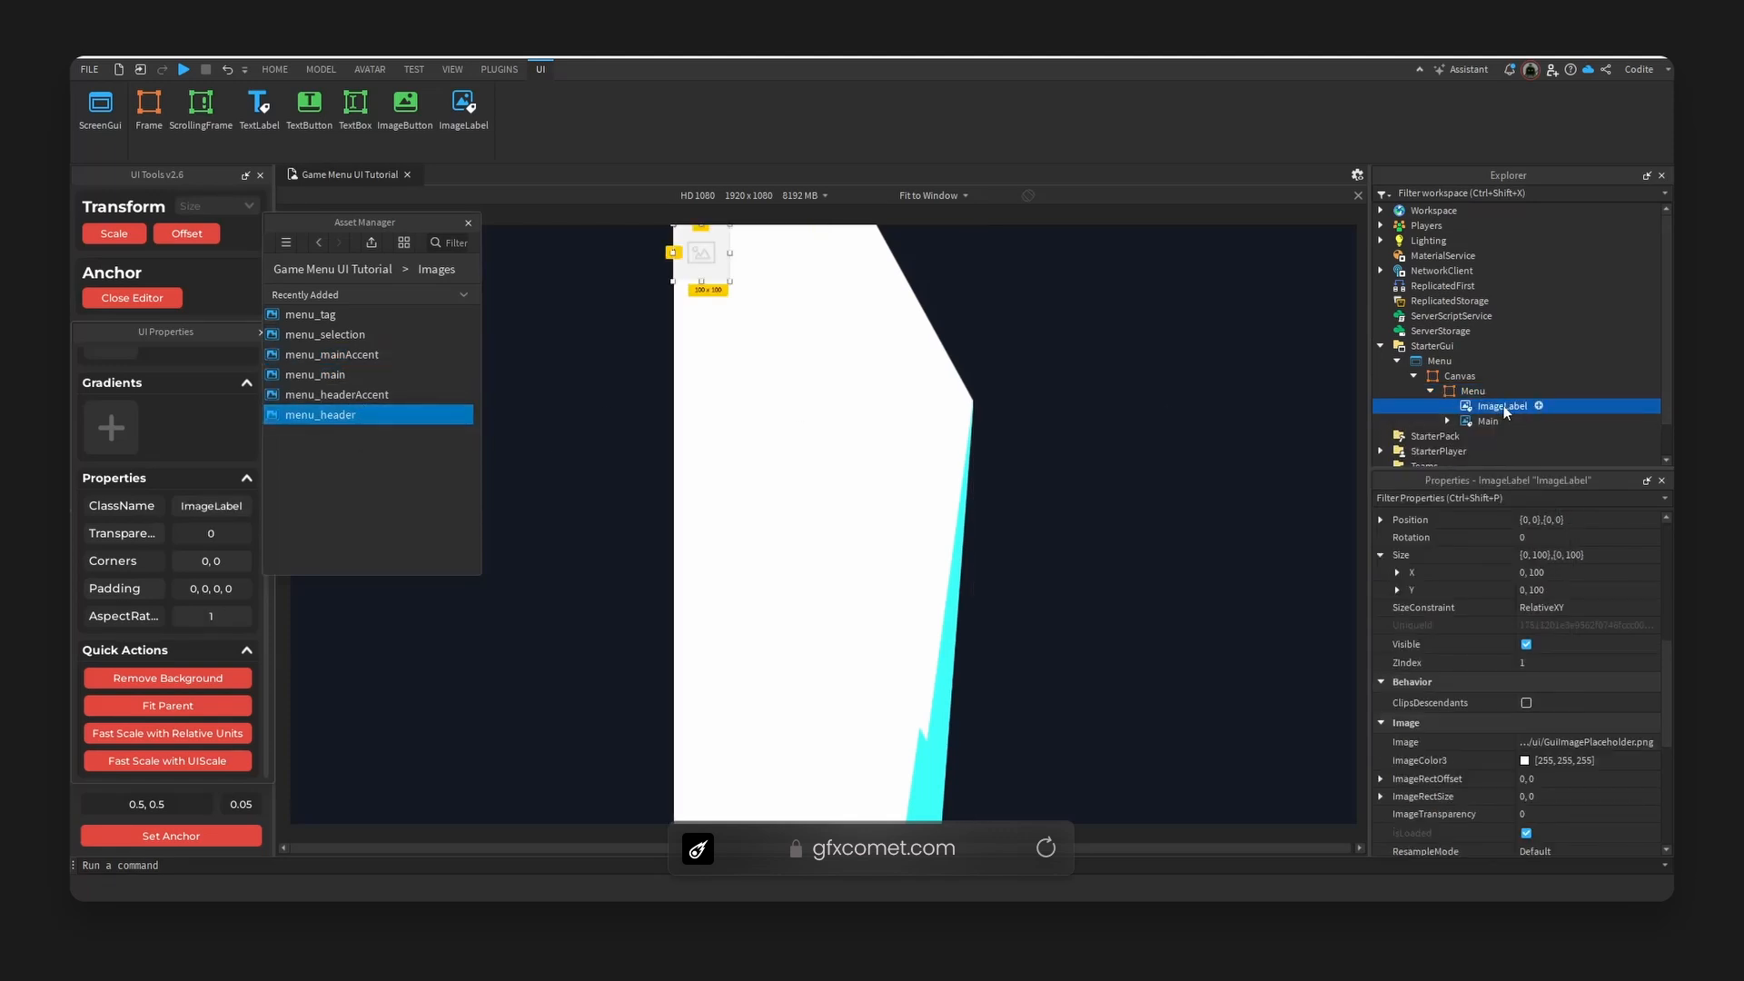
key(F2)
text(Header)
key(Return)
click(1609, 744)
key(ctrl+v)
key(Return)
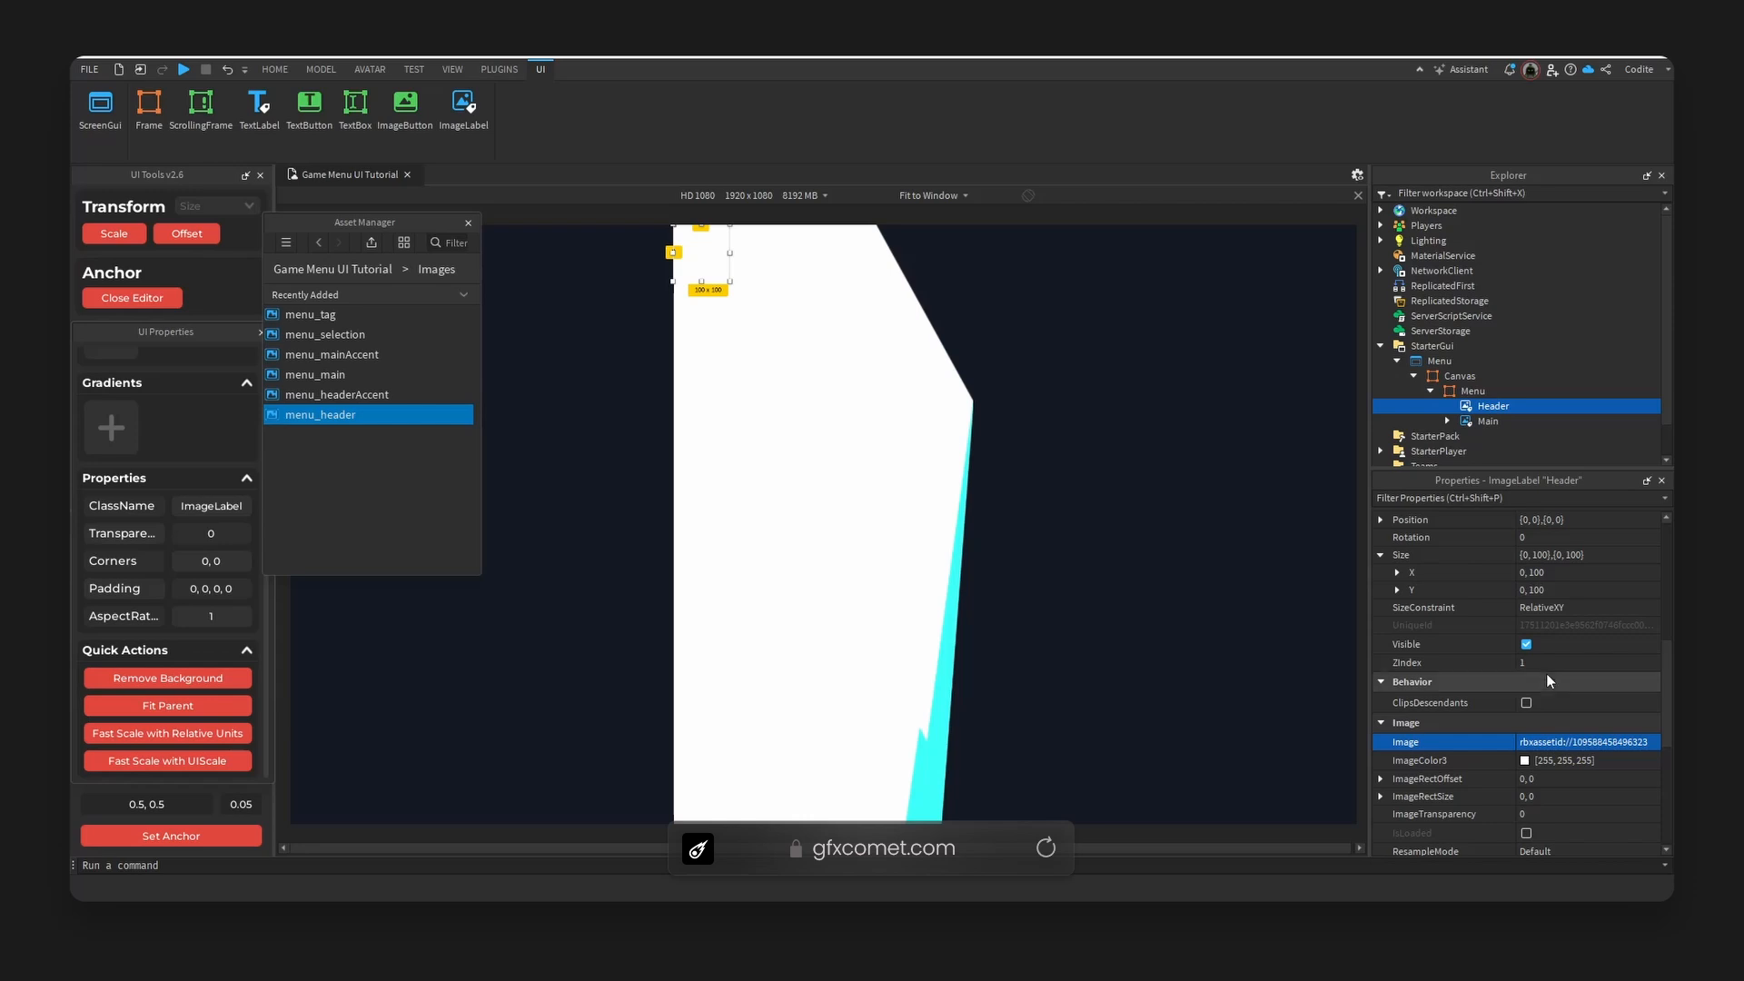
Set Header's size offsets to 579 by 212 px.
double_click(1586, 571)
text(579)
double_click(1614, 590)
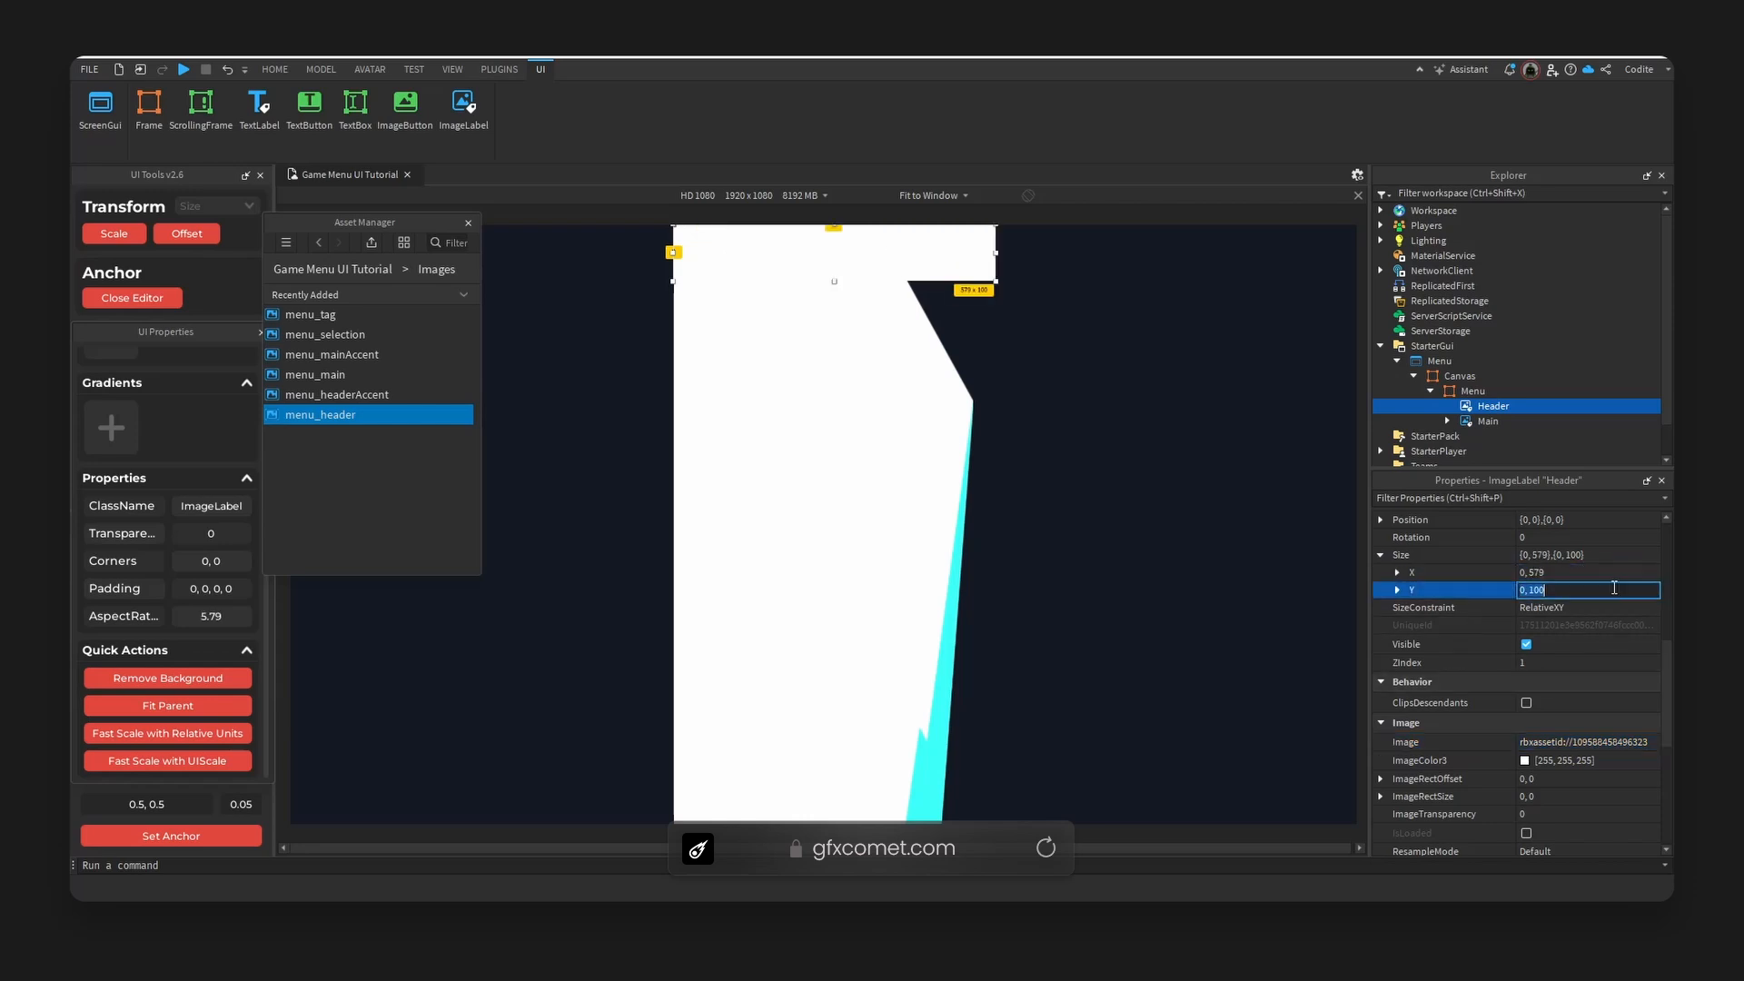
text(212)
key(Return)
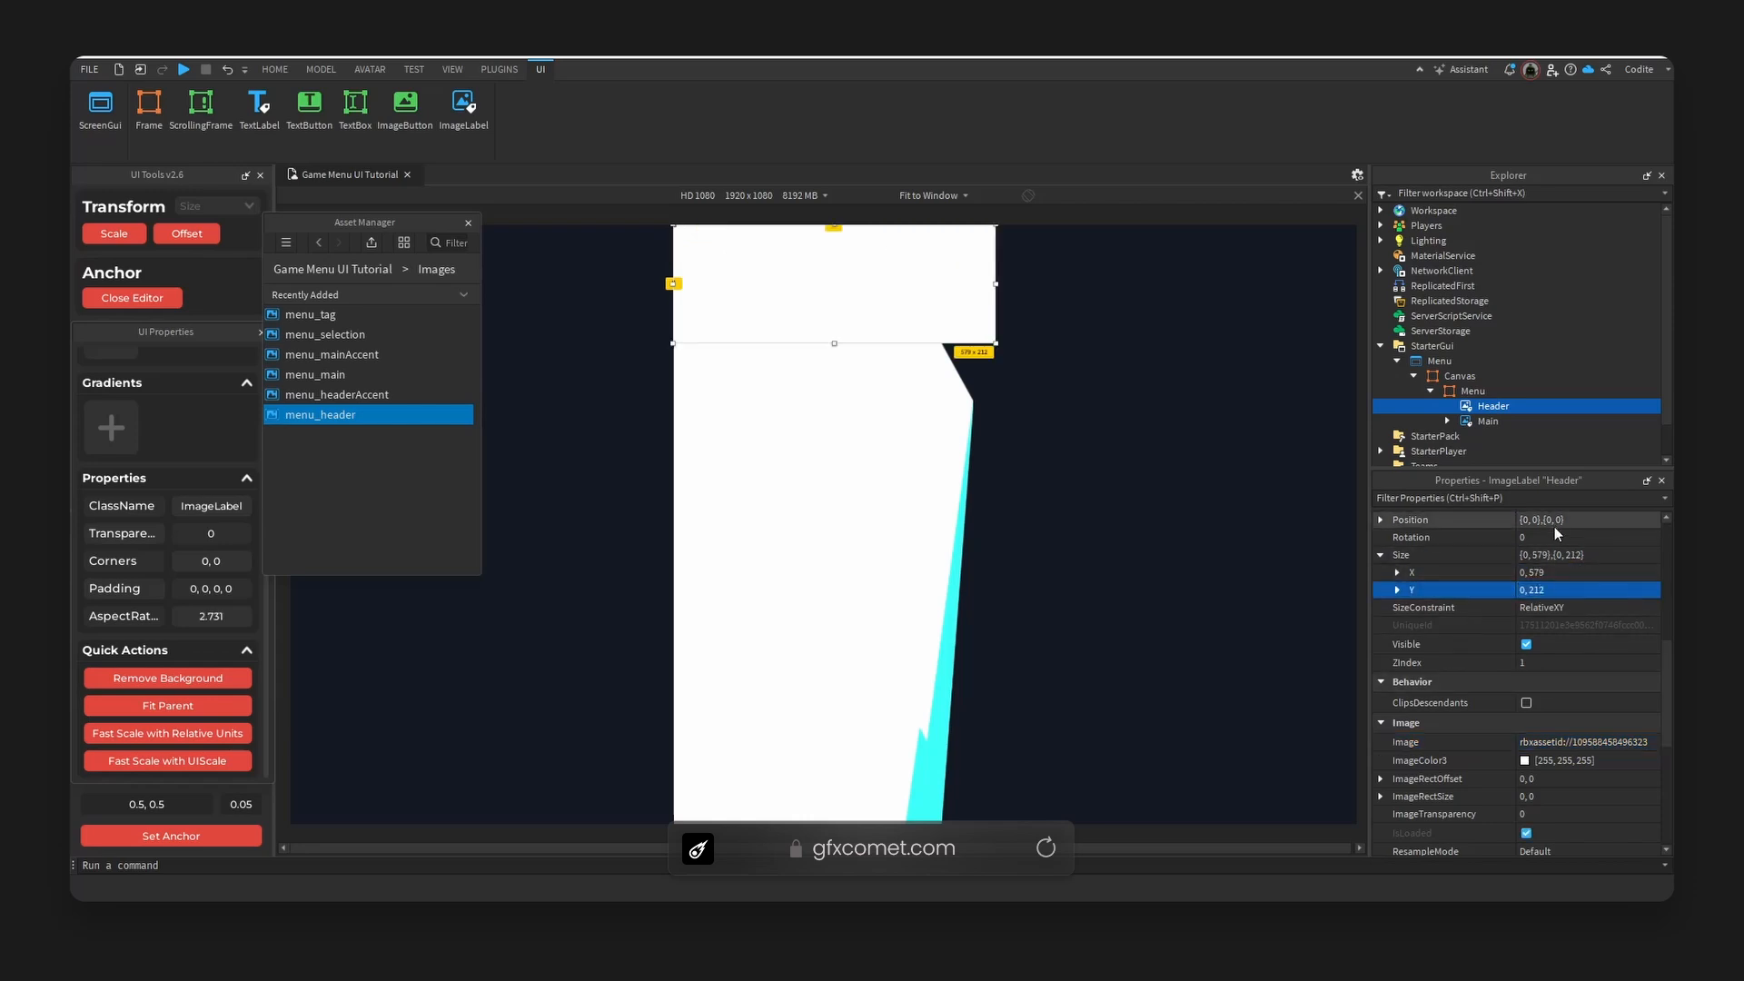
Set Header's image color to the cyan of the Main shape's accent and remove Header's background.
click(1525, 760)
drag(981, 298, 1387, 375)
click(1204, 552)
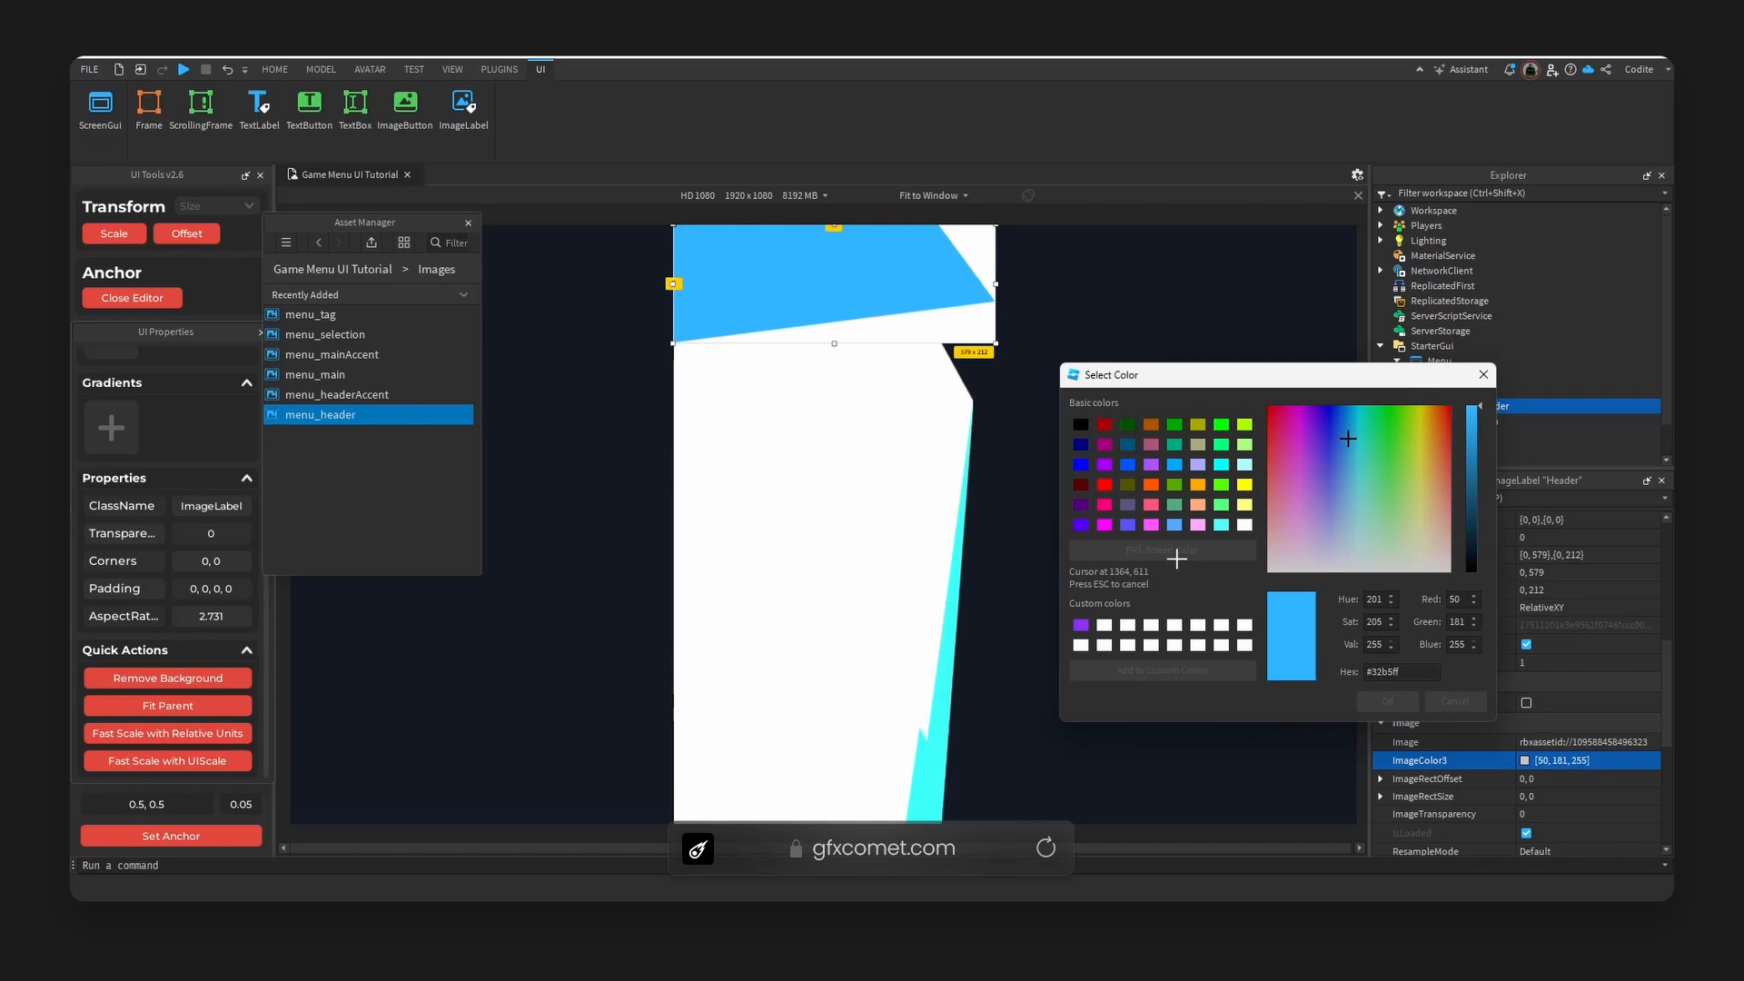
click(954, 572)
click(1388, 702)
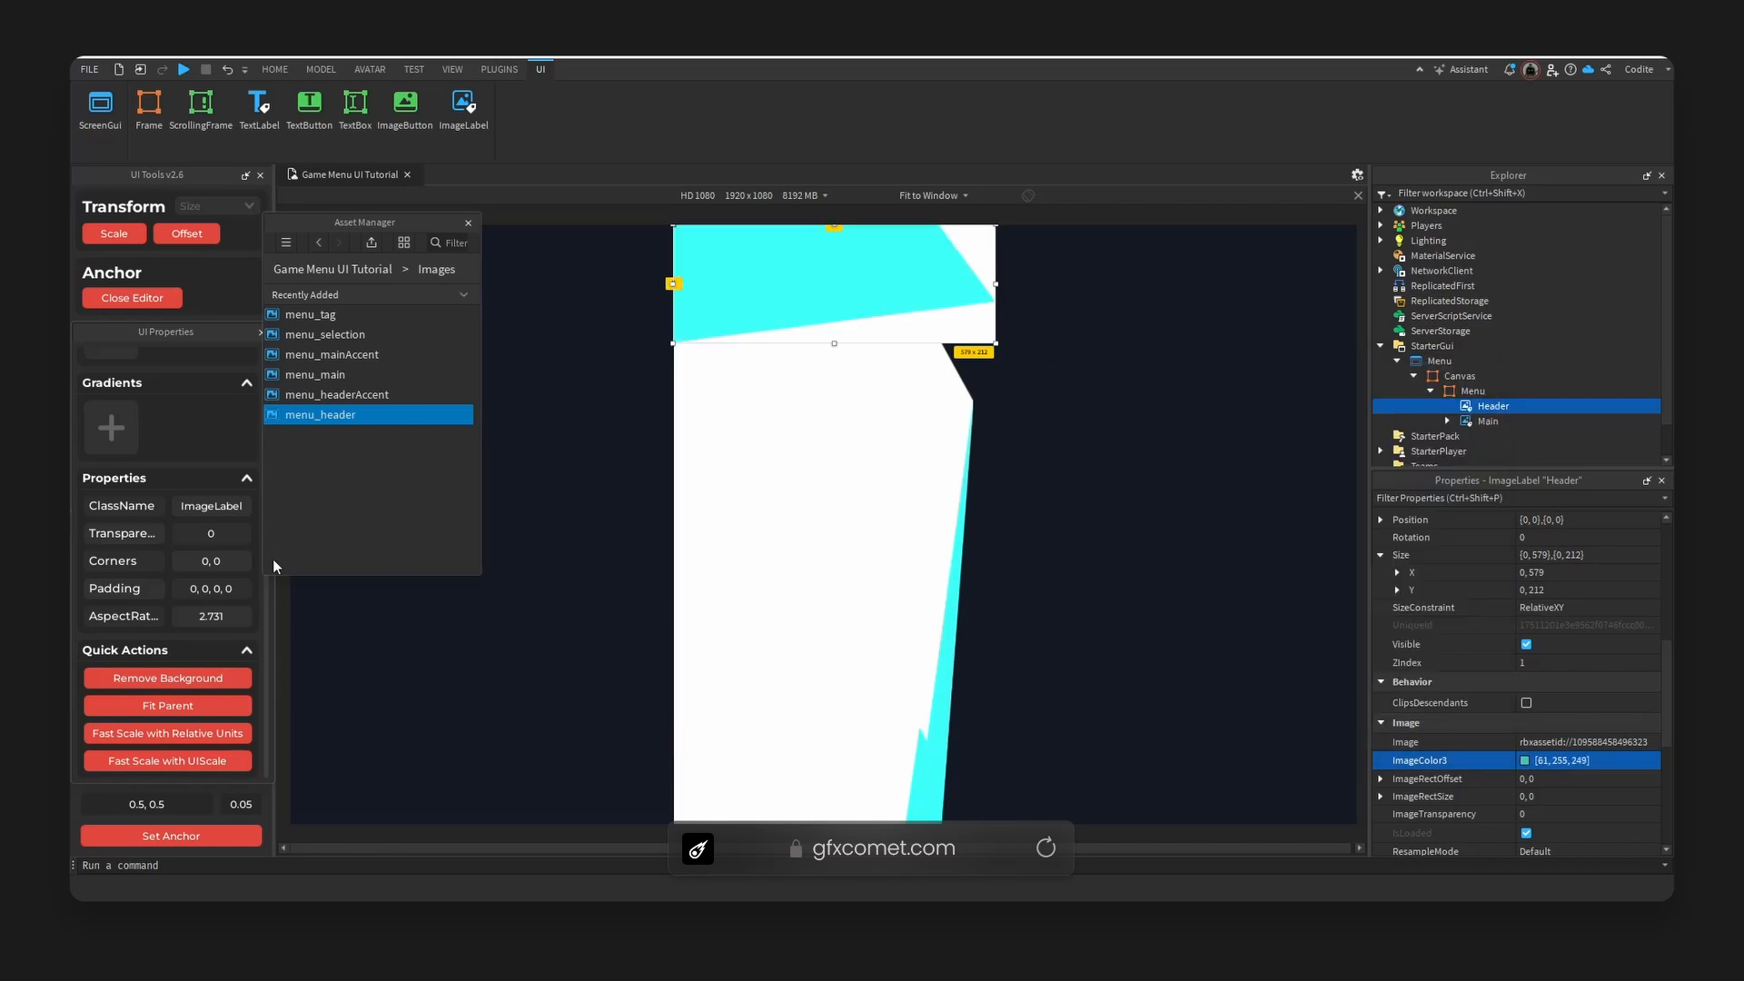
click(168, 677)
Convert Header's size to scale and, with anchor point 0.5, 0.5, place it in the Menu frame's upper left corner.
click(119, 238)
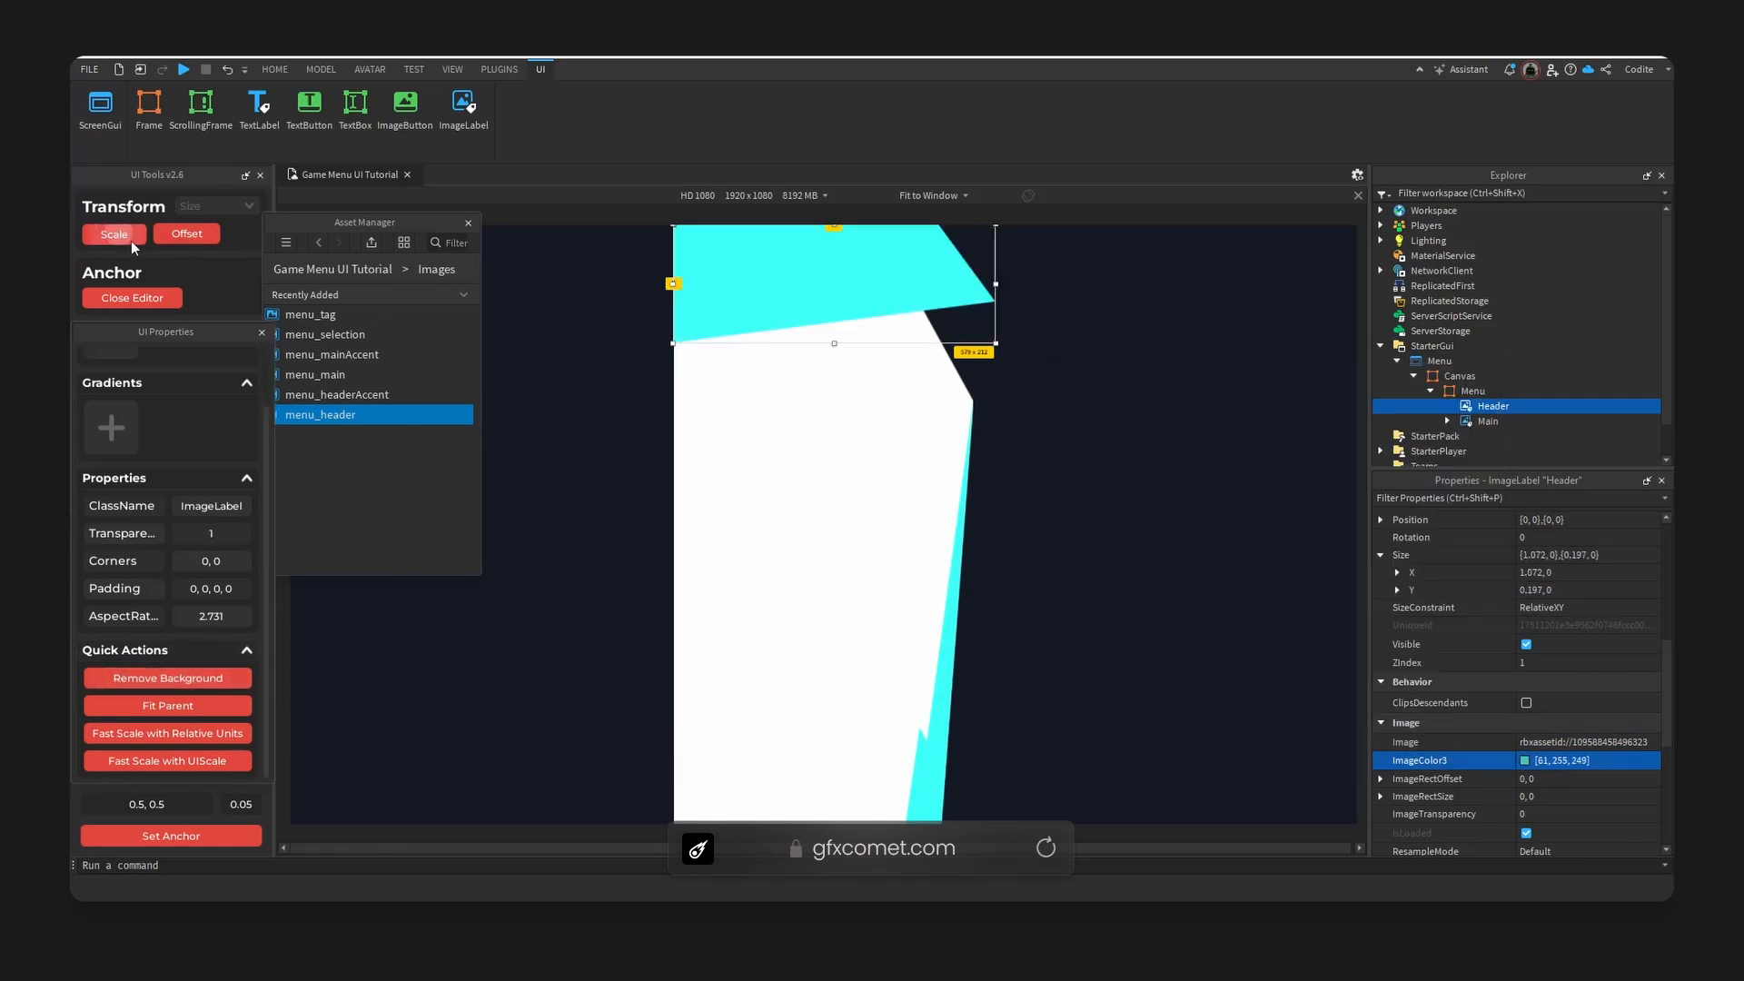
scroll(1538, 713, up, 6)
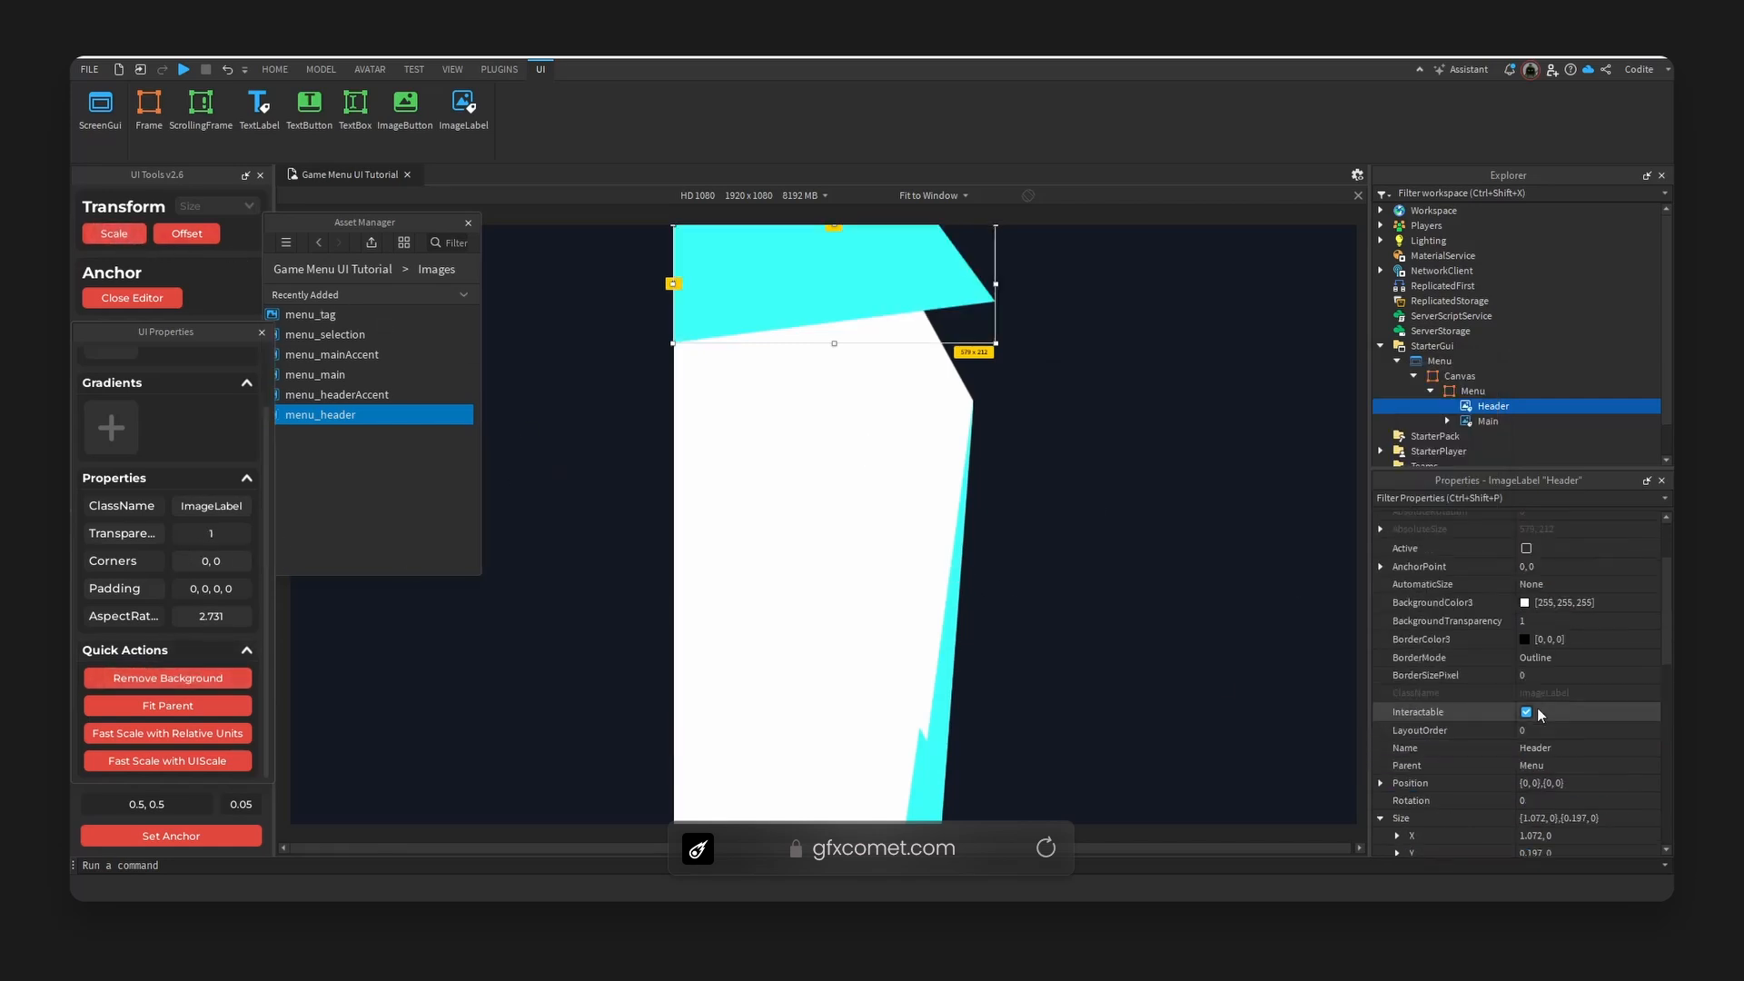
click(175, 834)
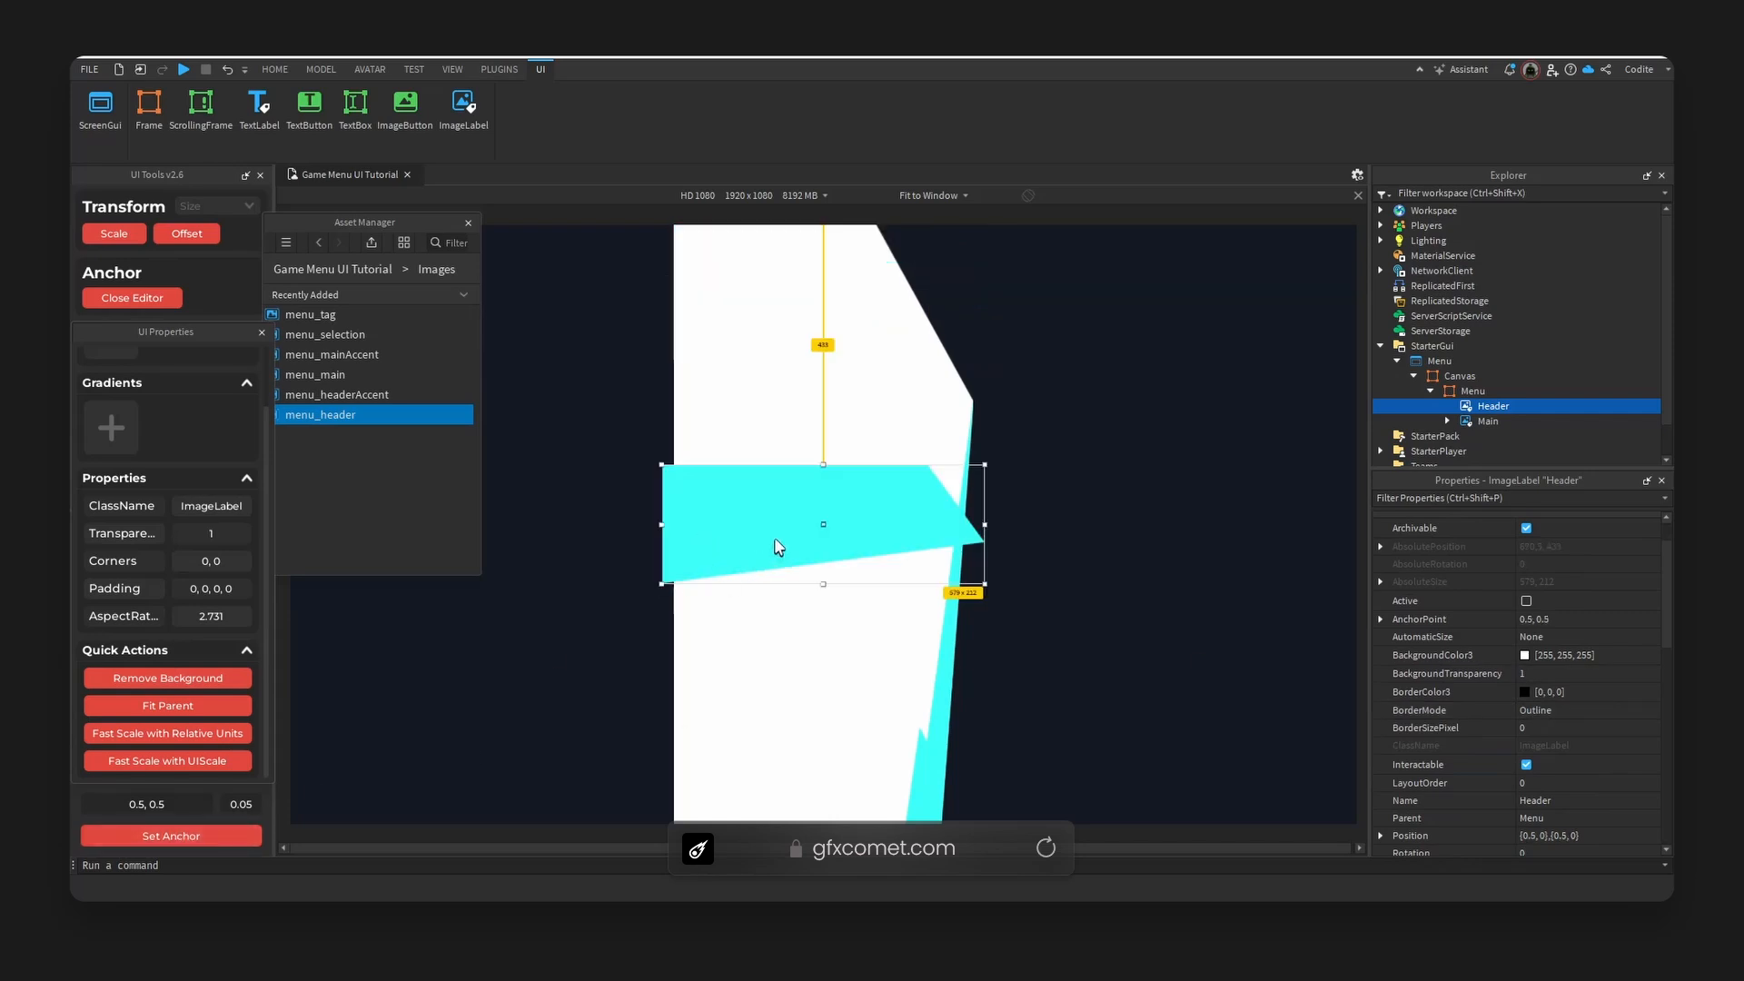
drag(778, 547, 790, 306)
Insert an ImageLabel inside Header and rename it Accent.
click(1513, 405)
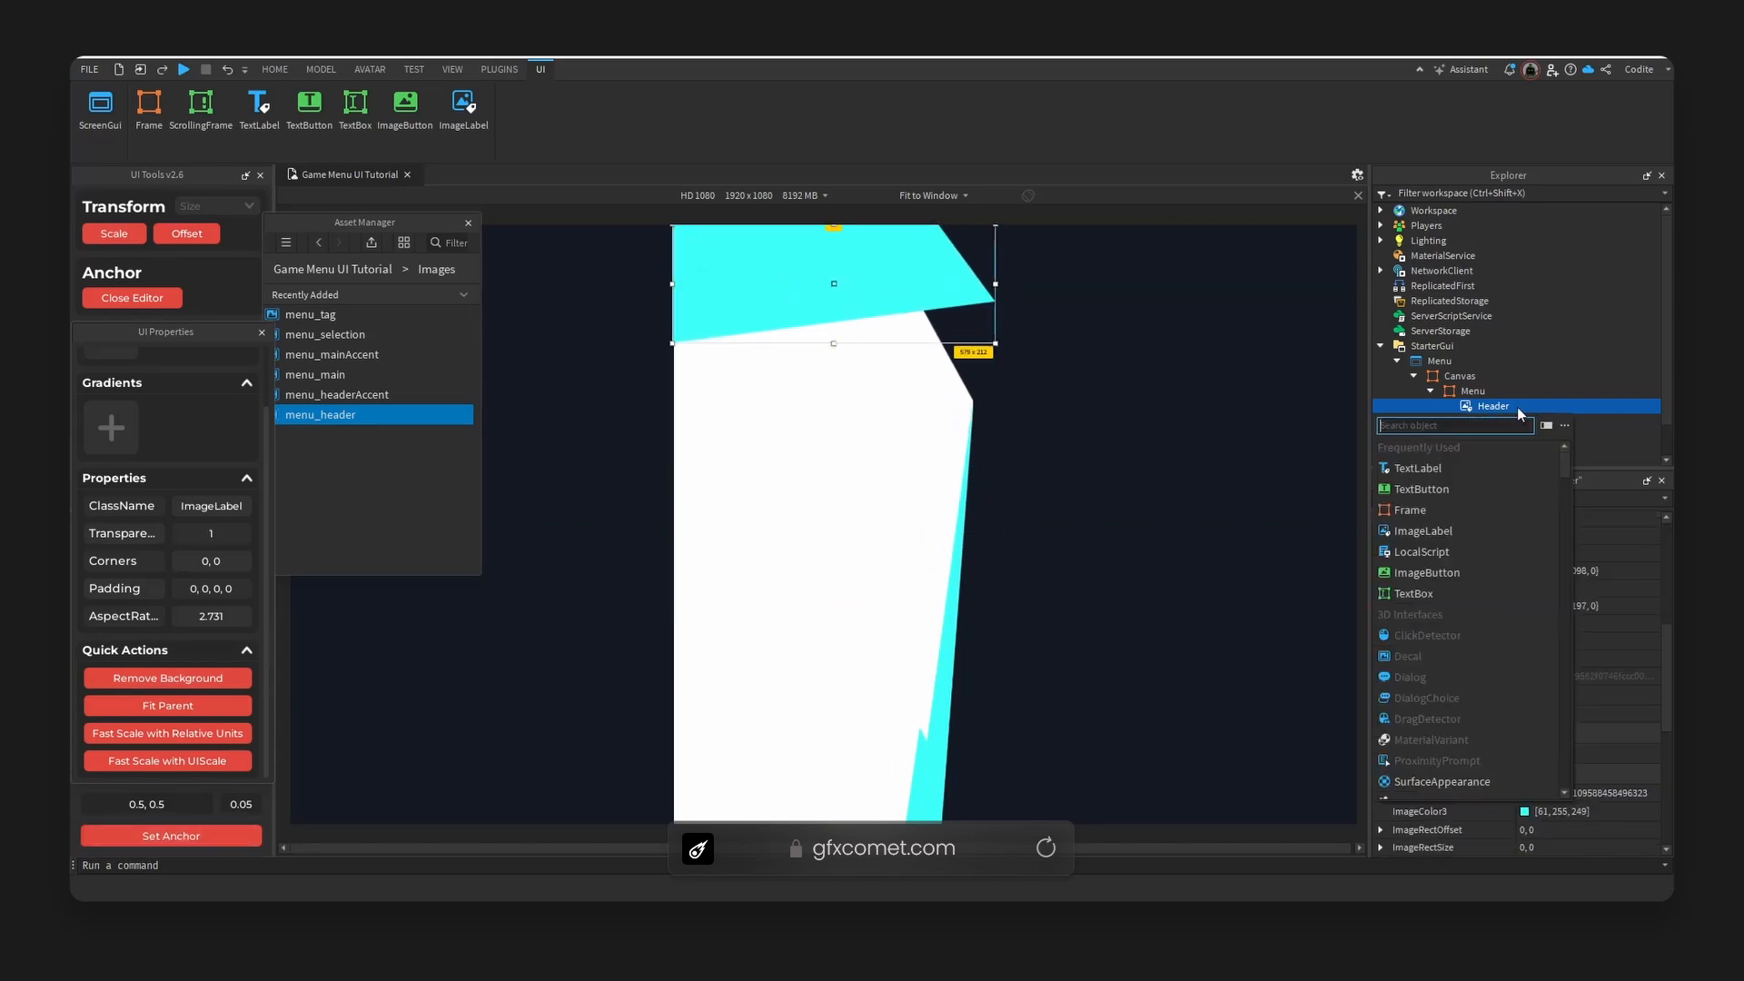
text(image)
key(Return)
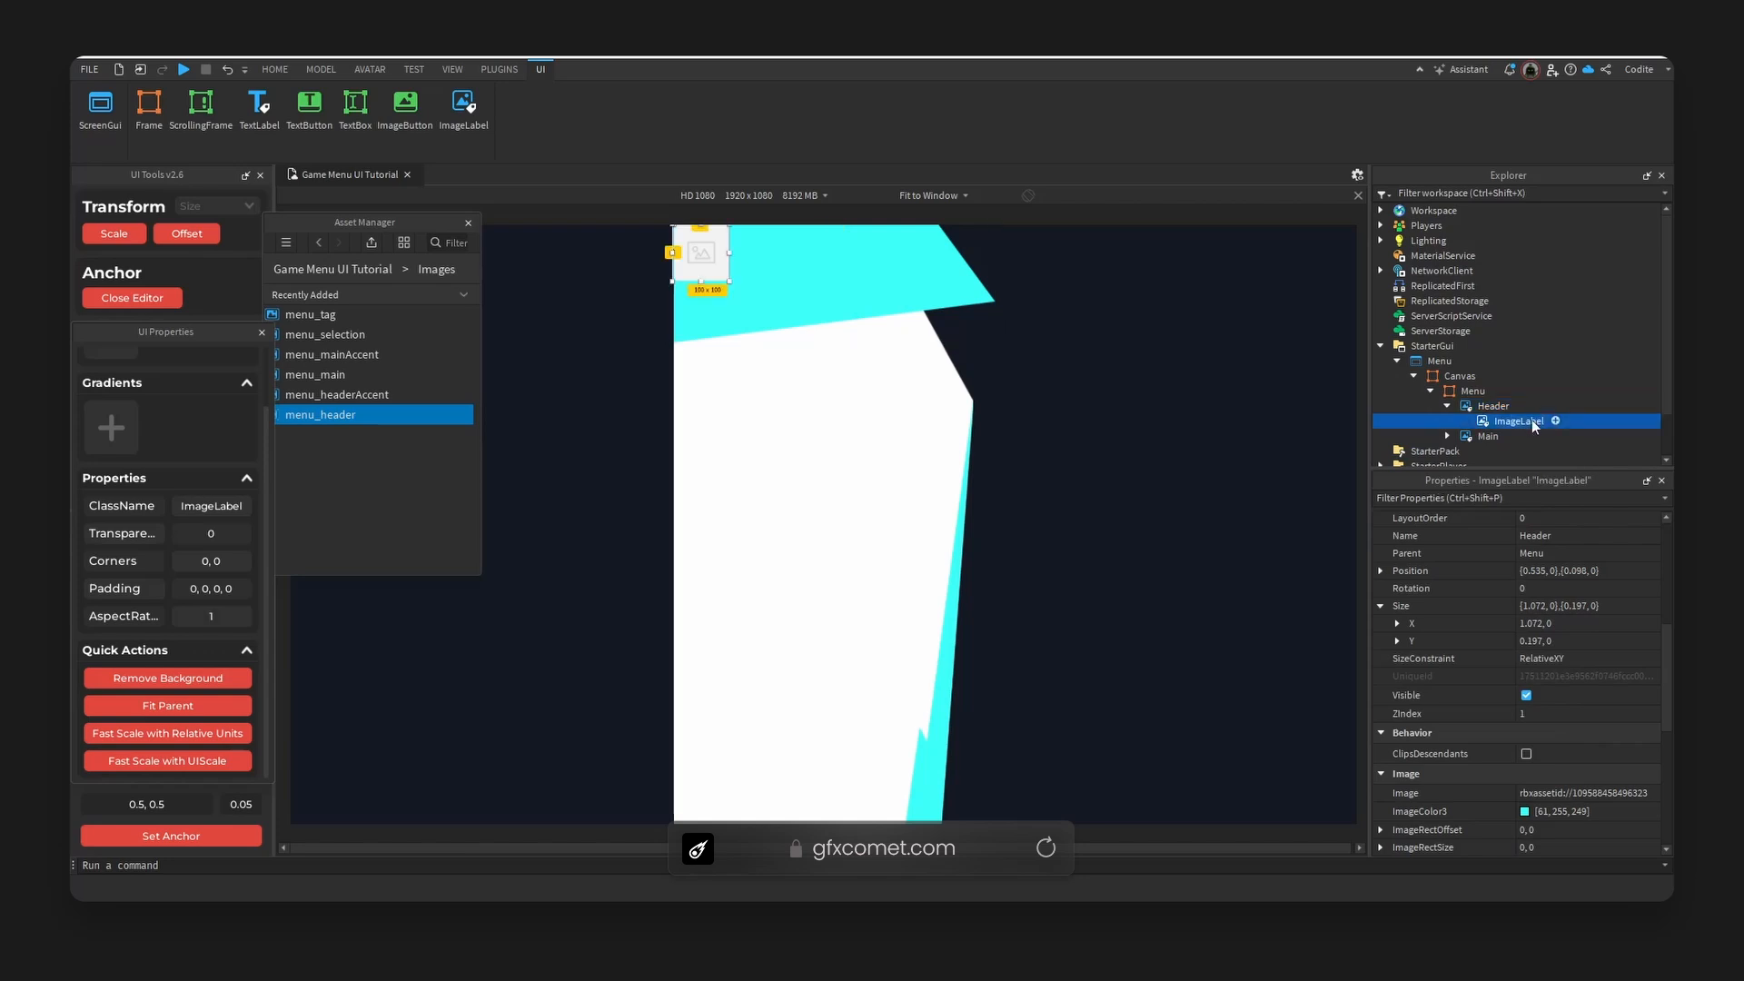
key(F2)
text(Accent)
key(Return)
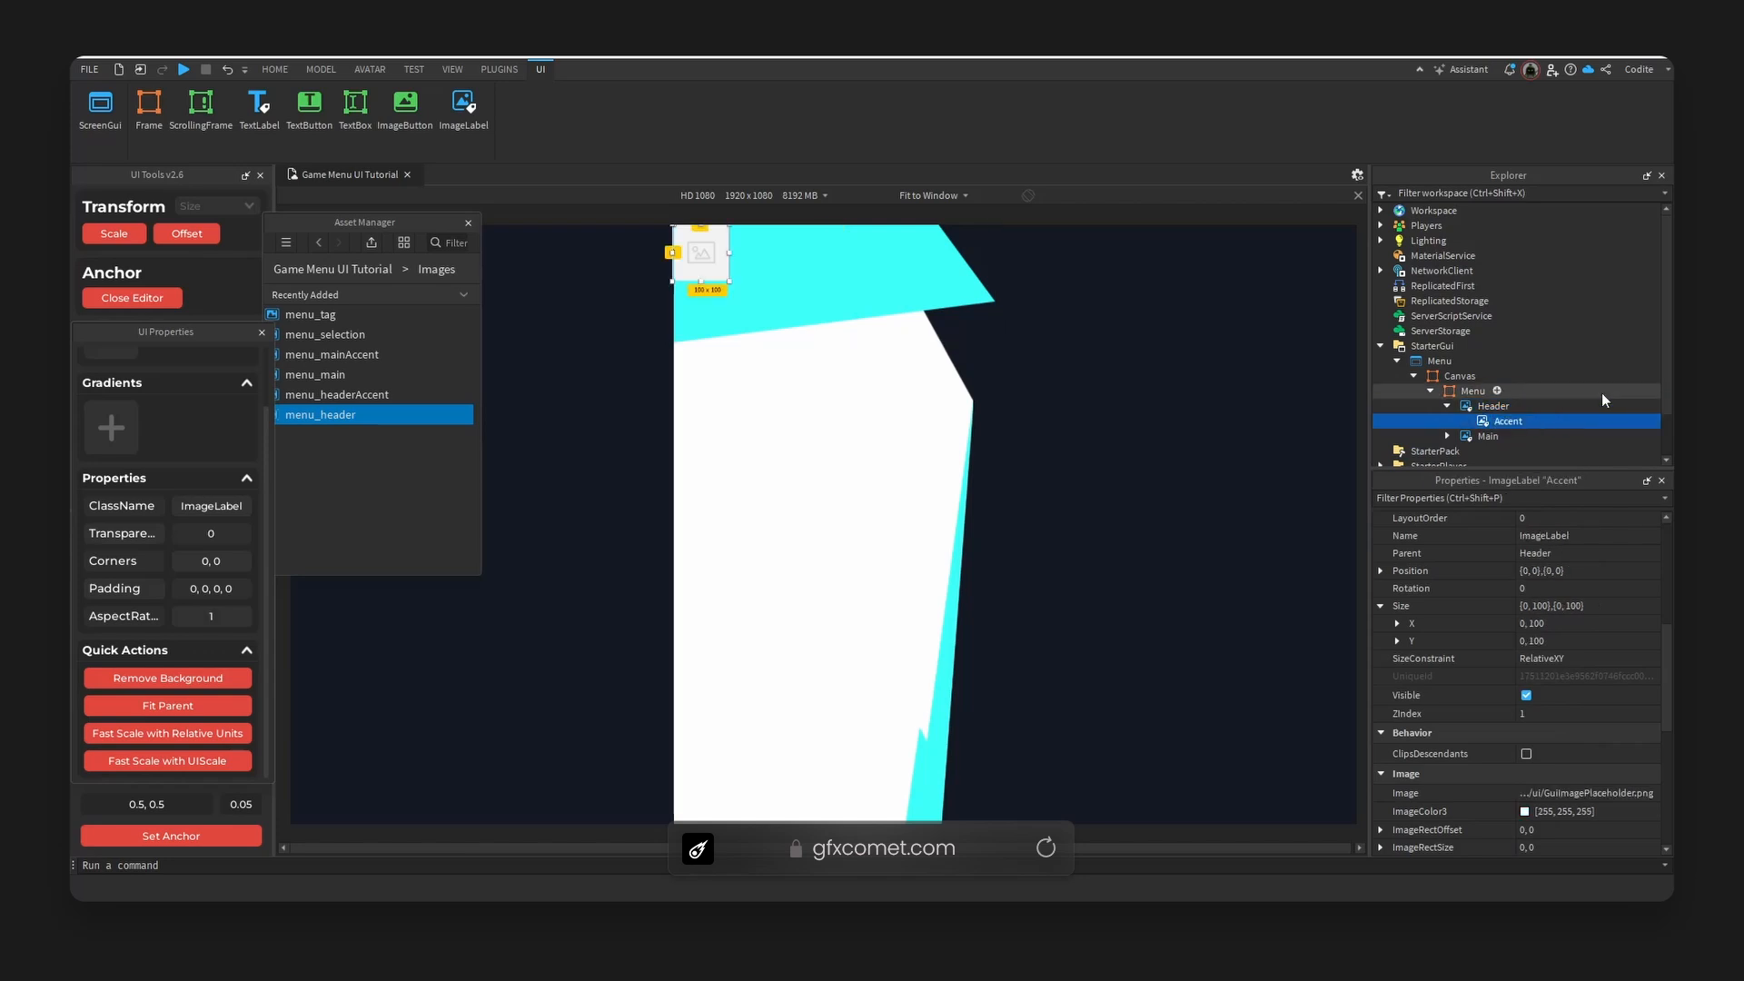
Assign the menu_headerAccent asset's ID as the image of Header's Accent.
right_click(373, 395)
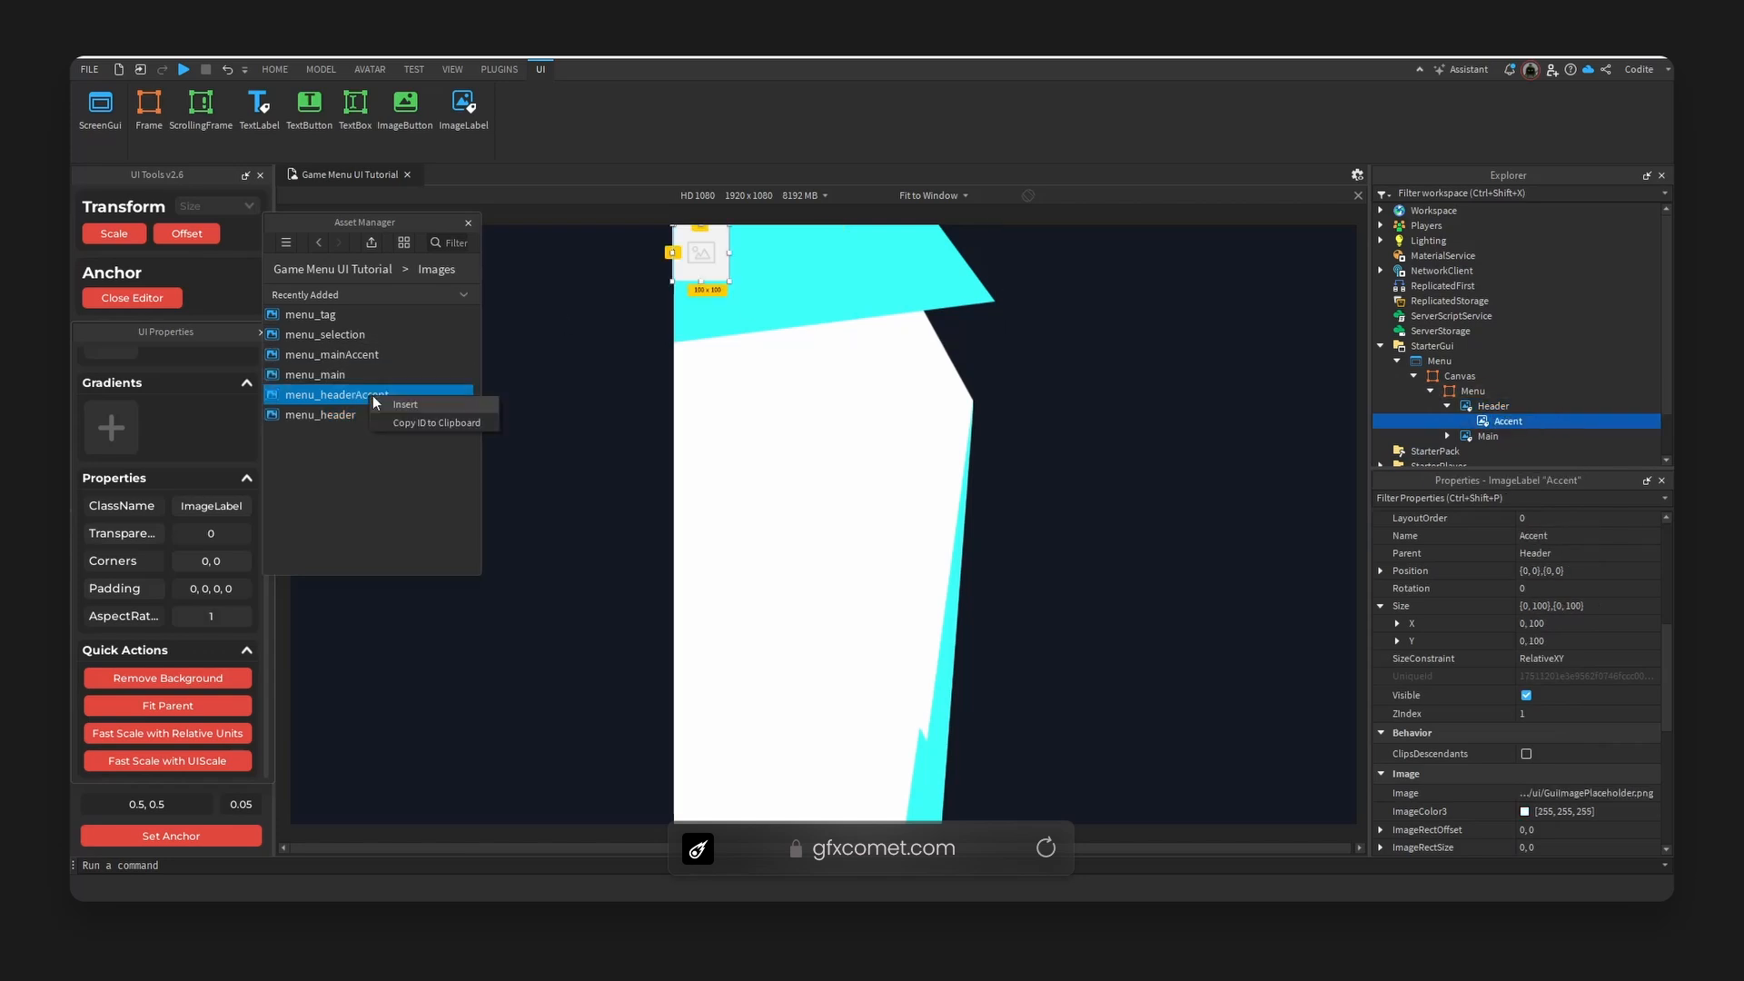
scroll(1556, 617, down, 2)
click(1547, 687)
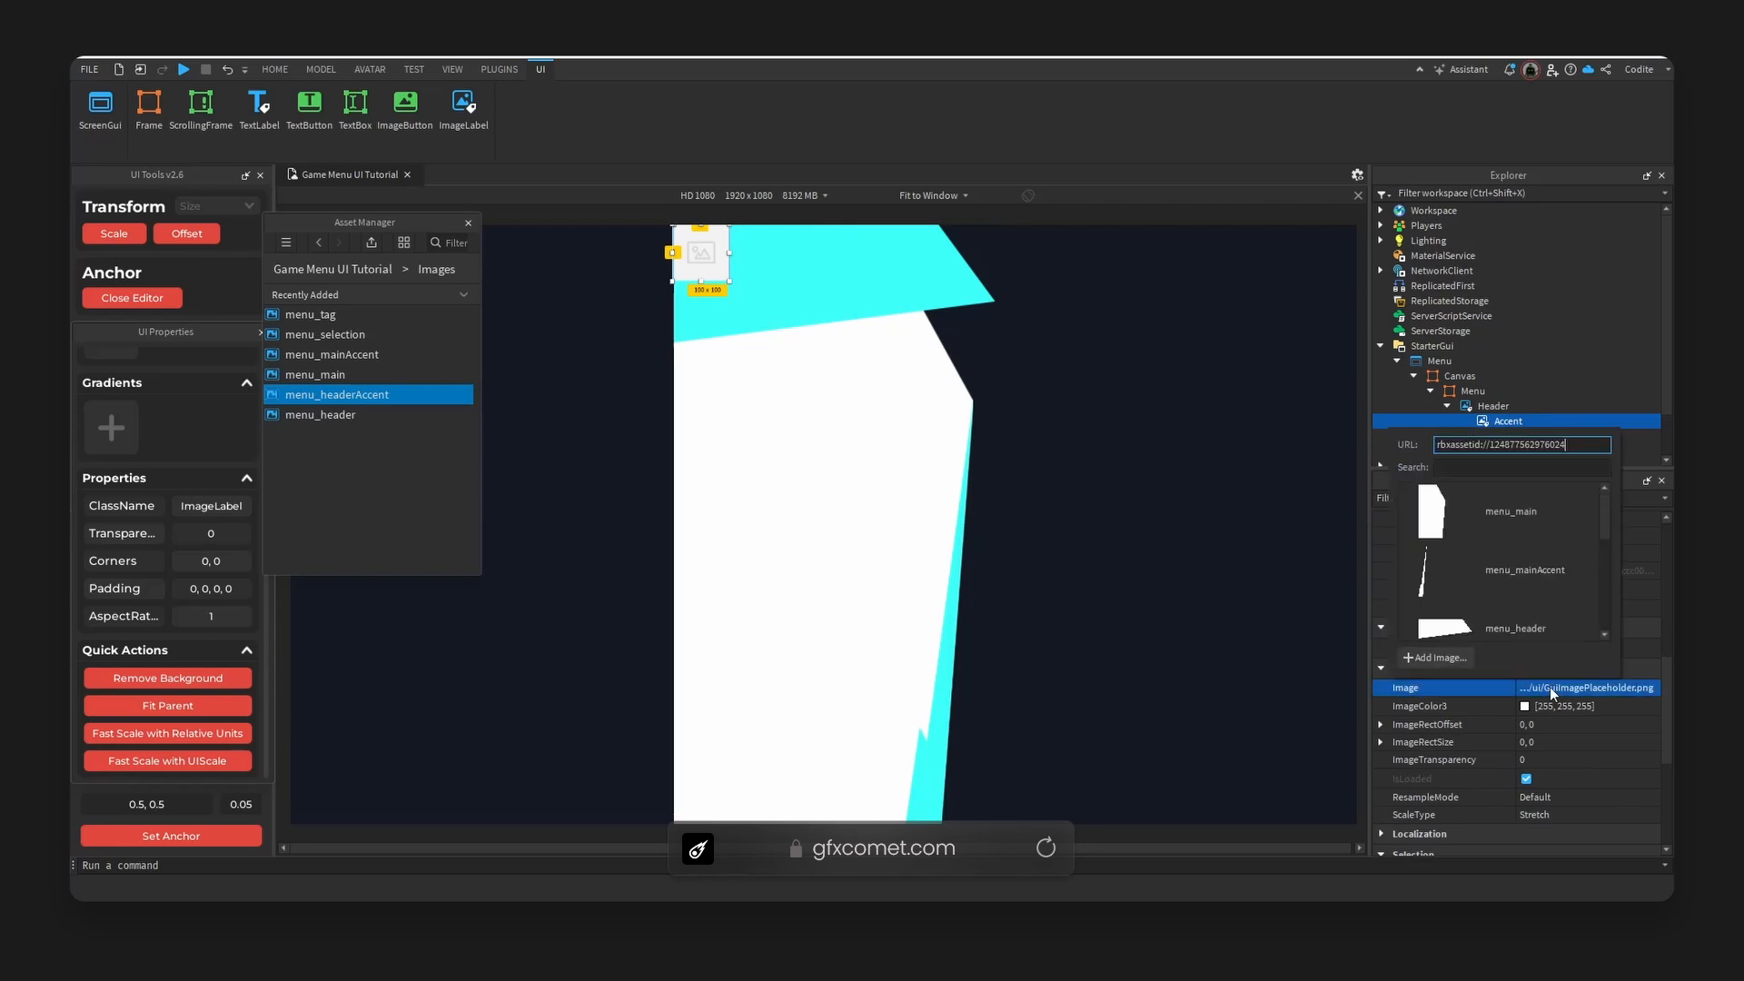
key(ctrl+v)
key(Return)
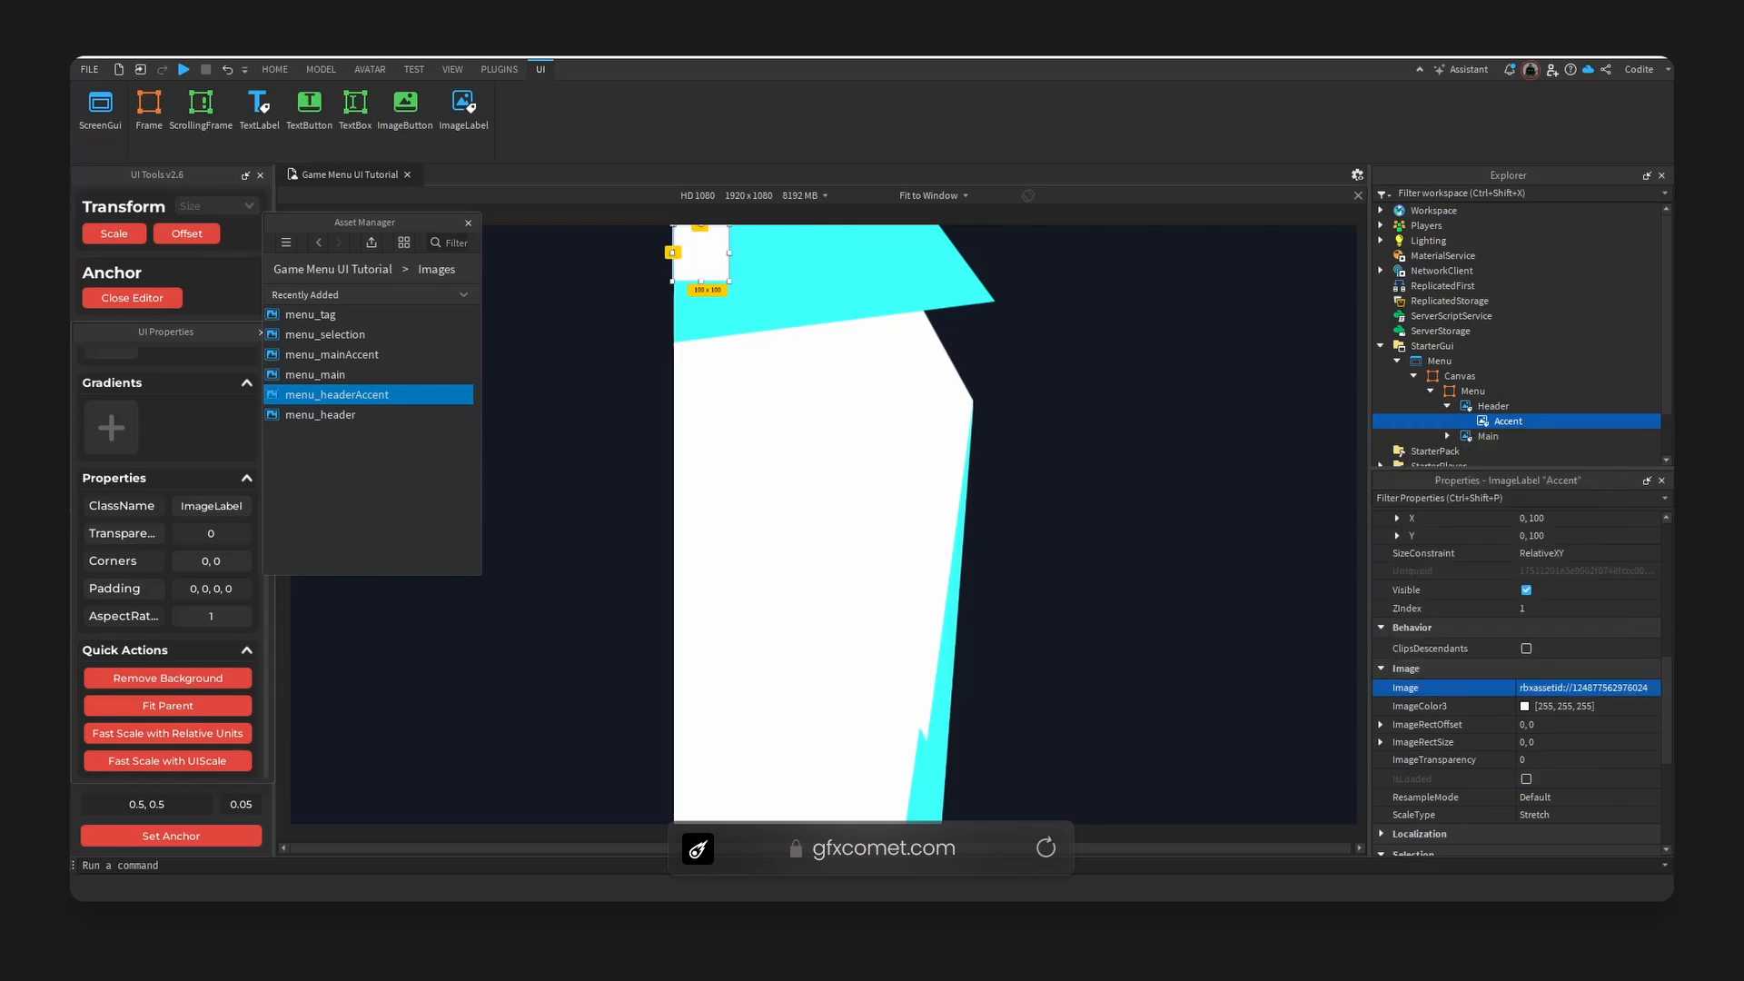
Set the size offsets of Header's Accent to 572 by 74 px and center it with anchor point 0.5, 0.5.
double_click(1588, 519)
text(572)
click(1600, 538)
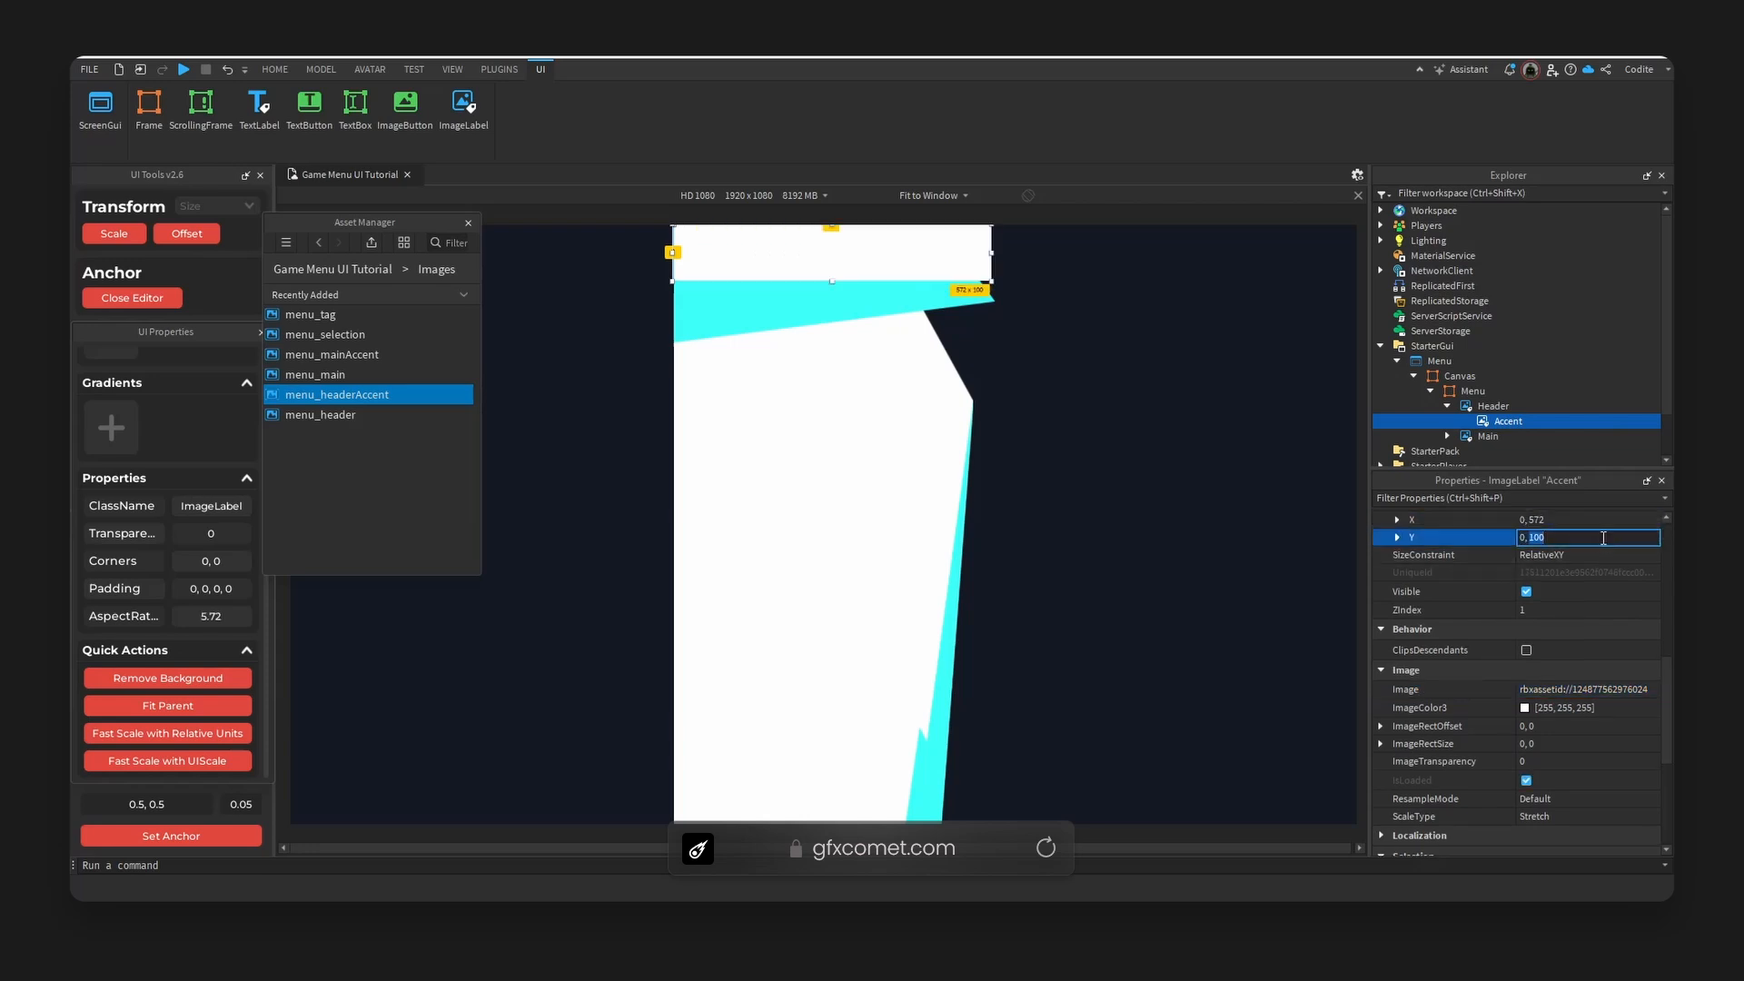
key(BackSpace)
key(BackSpace)
key(BackSpace)
text(74)
key(Return)
click(209, 836)
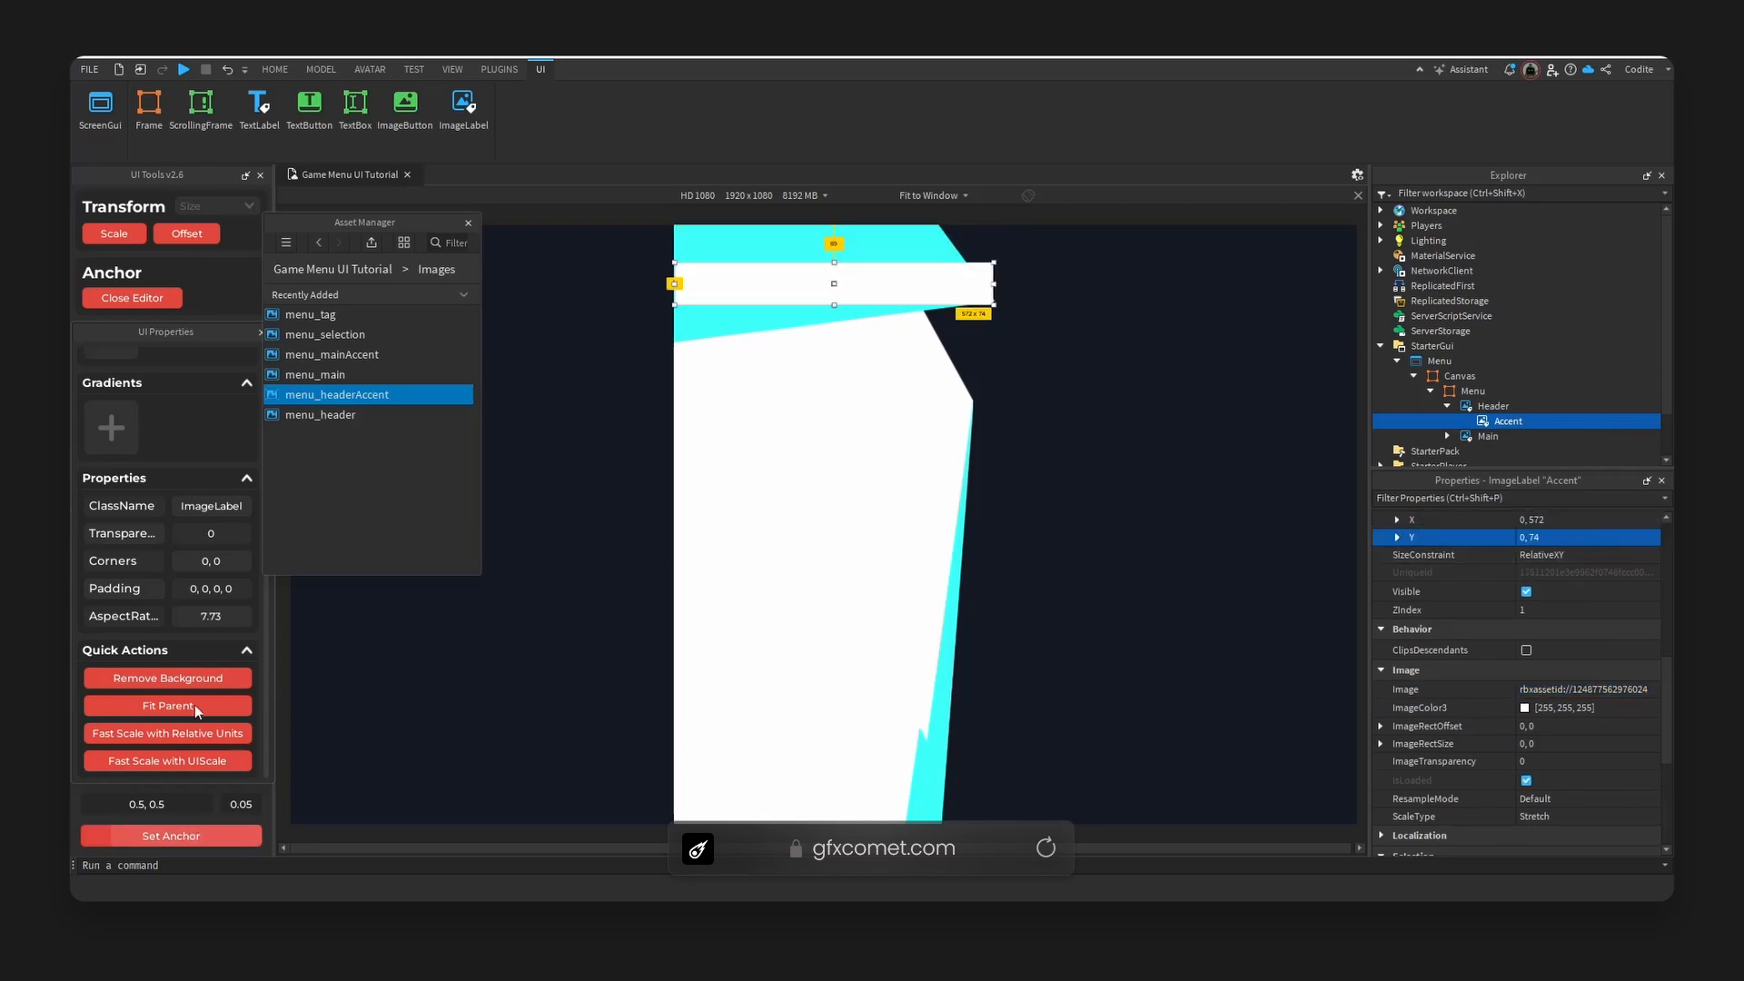
Remove the background of Header's Accent and convert its size to scale.
click(168, 677)
click(127, 236)
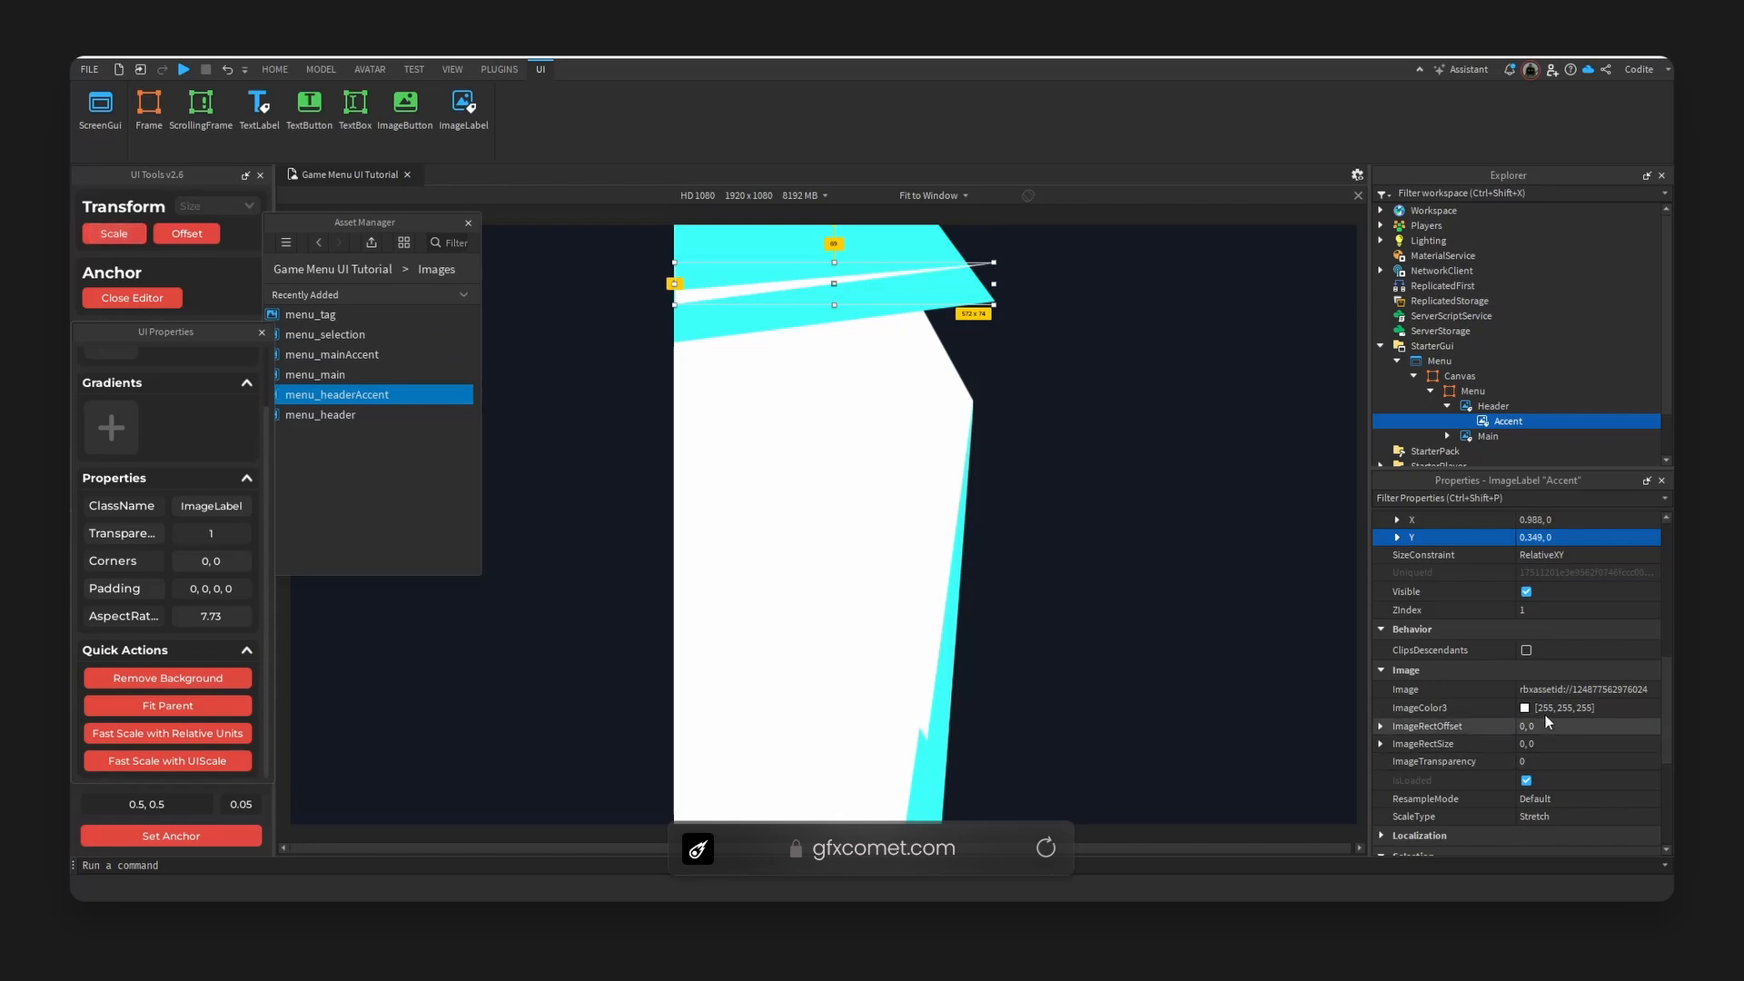
Set the image color of Header's Accent to a slightly darker shade of the header cyan, 53, 222, 216.
click(1525, 708)
click(1011, 497)
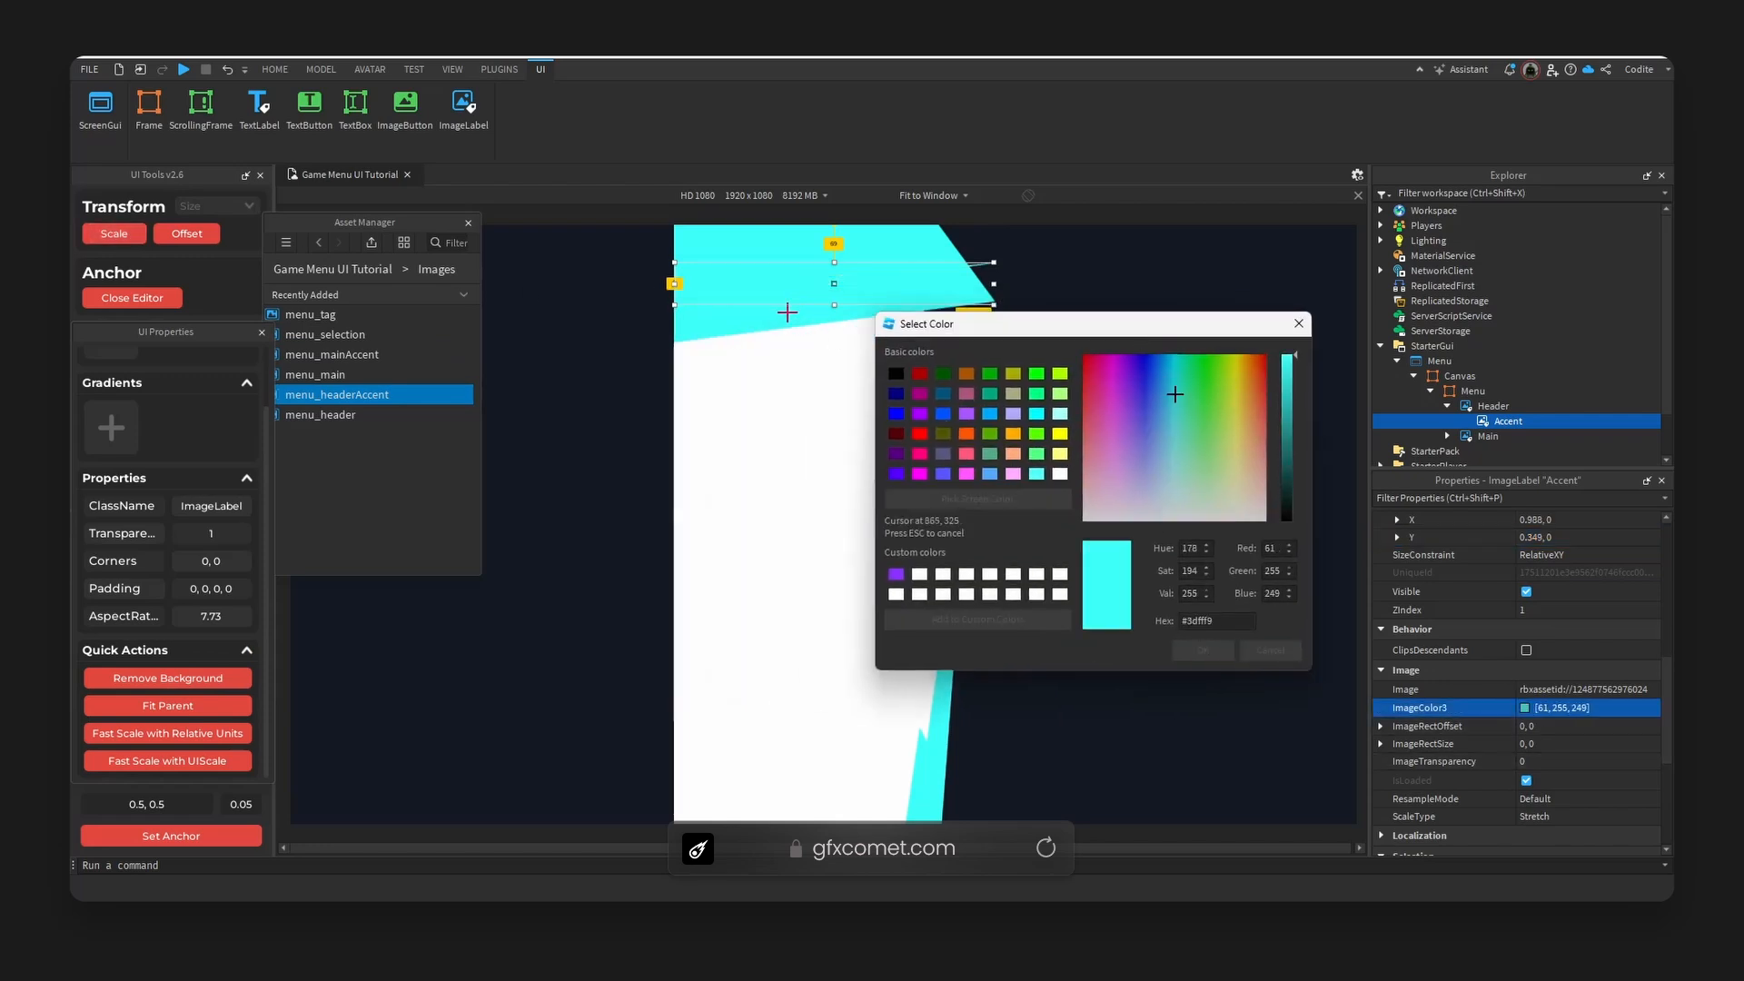
click(790, 312)
drag(1295, 356, 1294, 382)
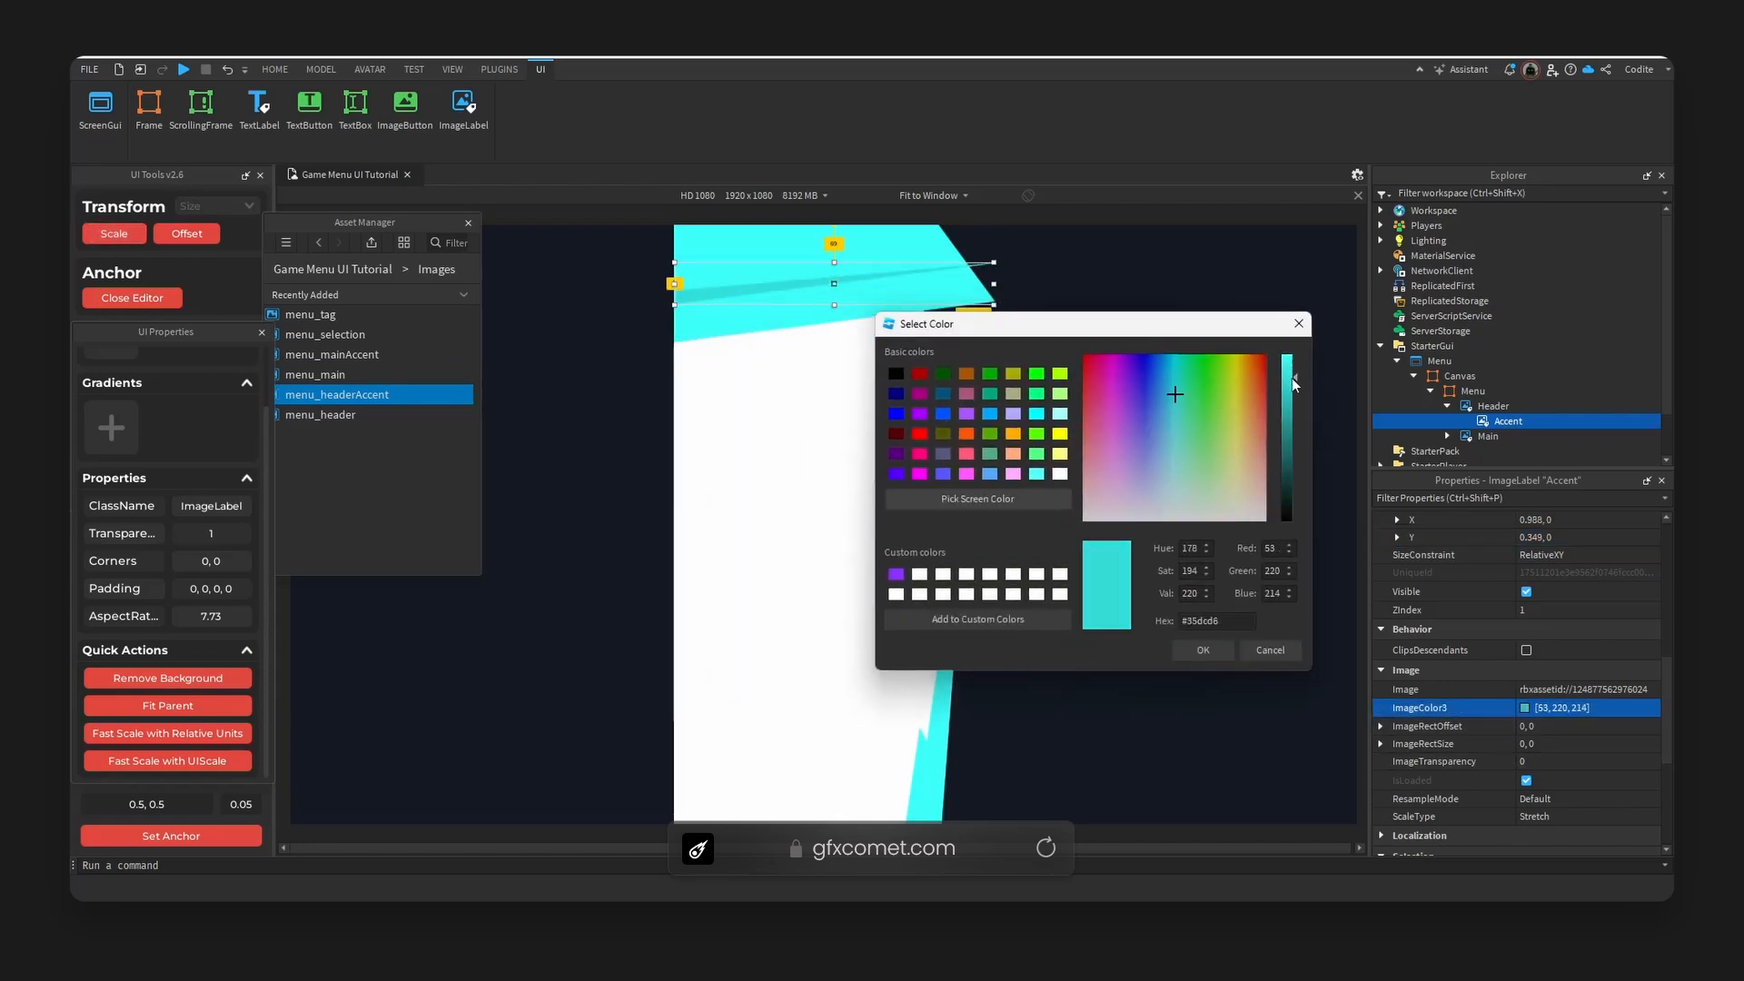
click(1202, 650)
Move Header's Accent down so it lines up with Header's slanted lower edge.
drag(722, 292, 719, 333)
click(720, 345)
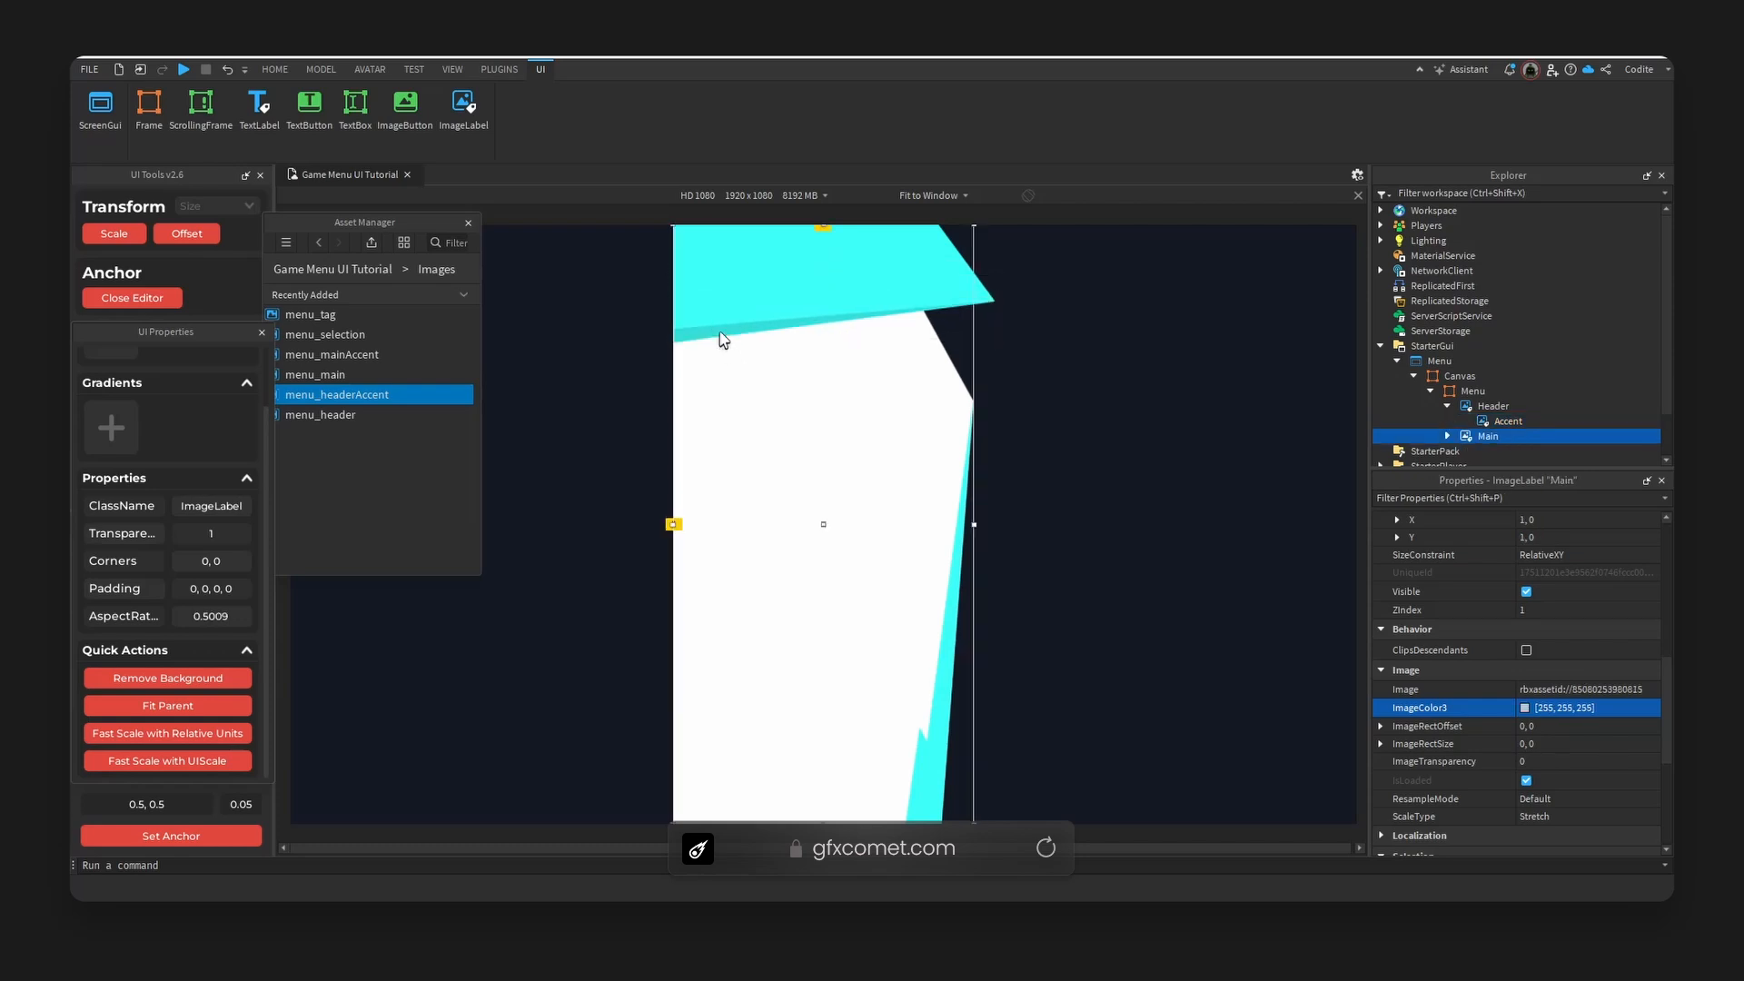
click(549, 525)
click(710, 329)
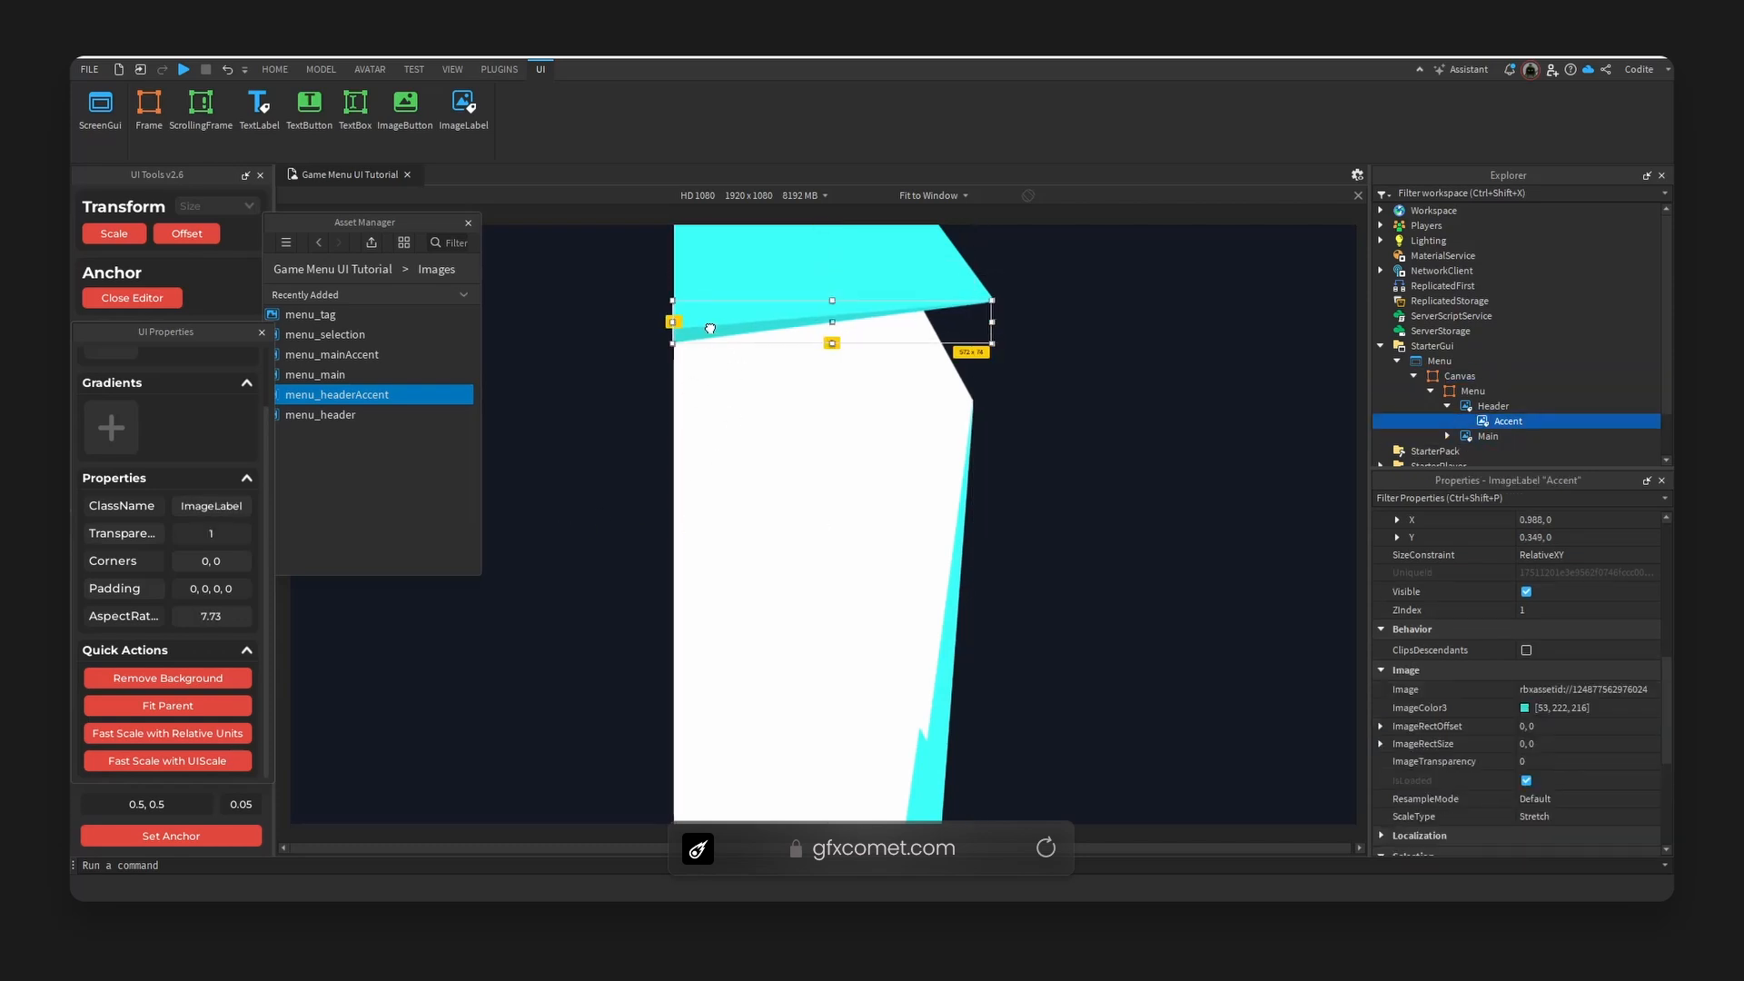
click(751, 397)
click(1195, 406)
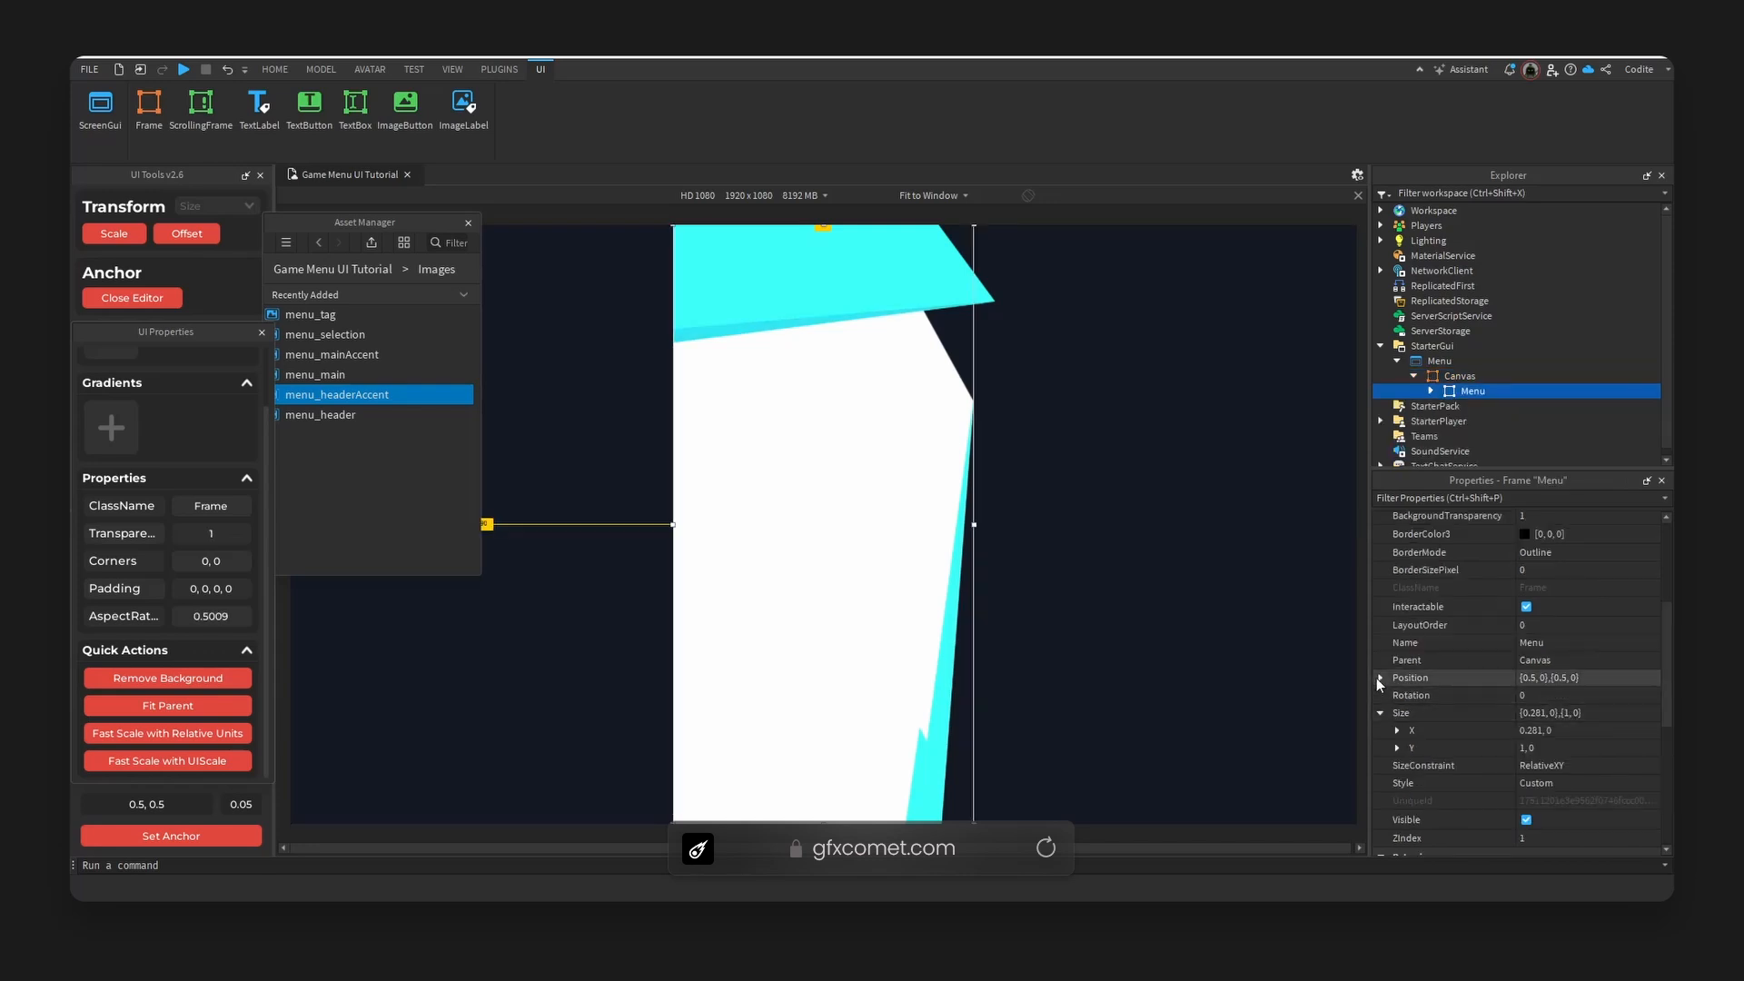
Set the Menu frame's anchor point X to 0.
click(1381, 712)
click(1383, 679)
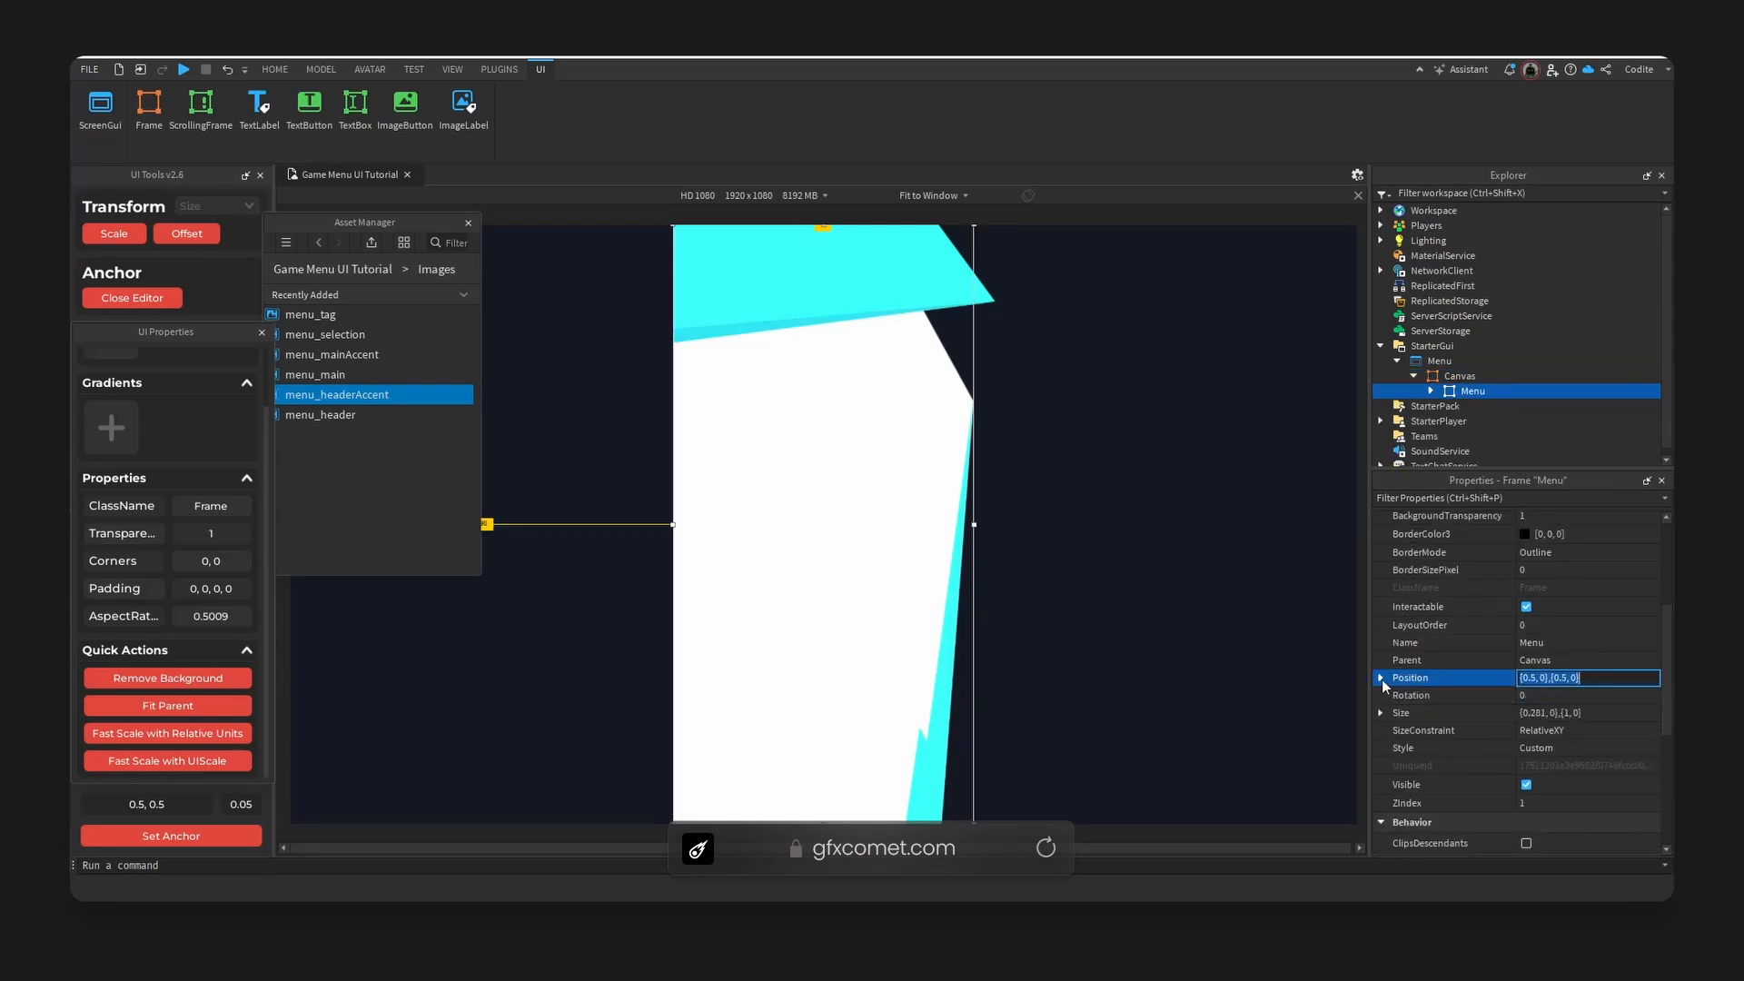
scroll(1399, 689, up, 5)
click(1382, 674)
click(1610, 689)
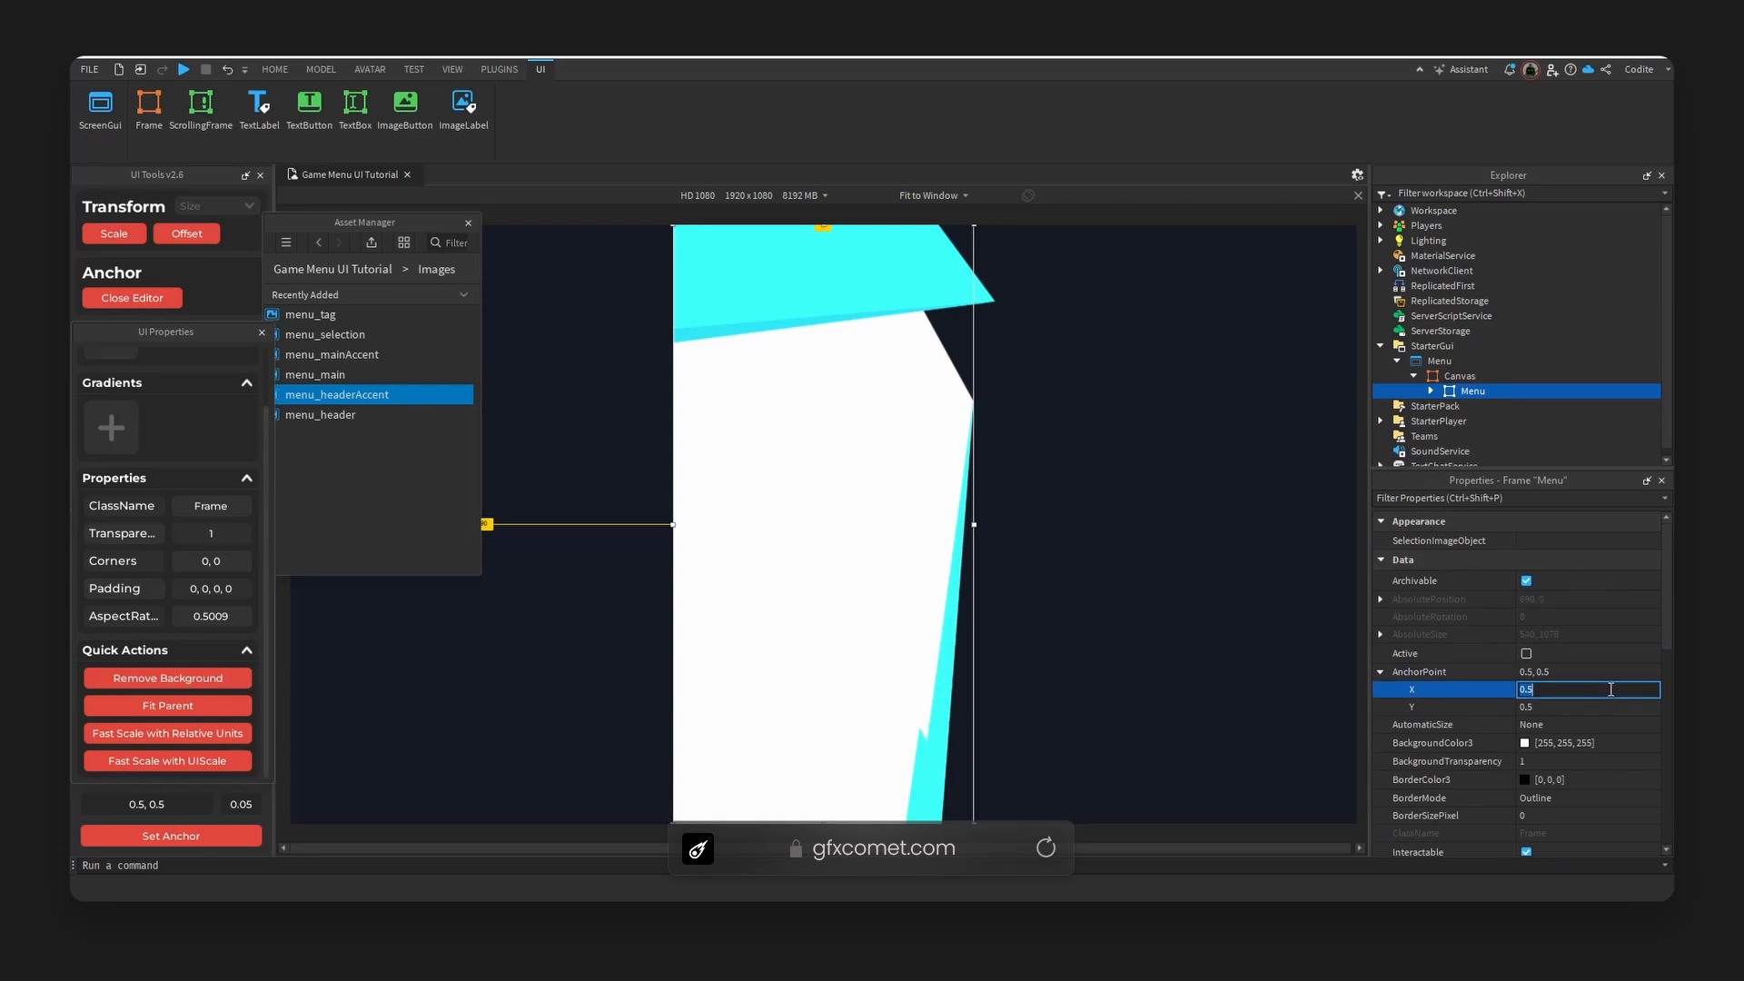
key(Return)
scroll(1598, 700, down, 3)
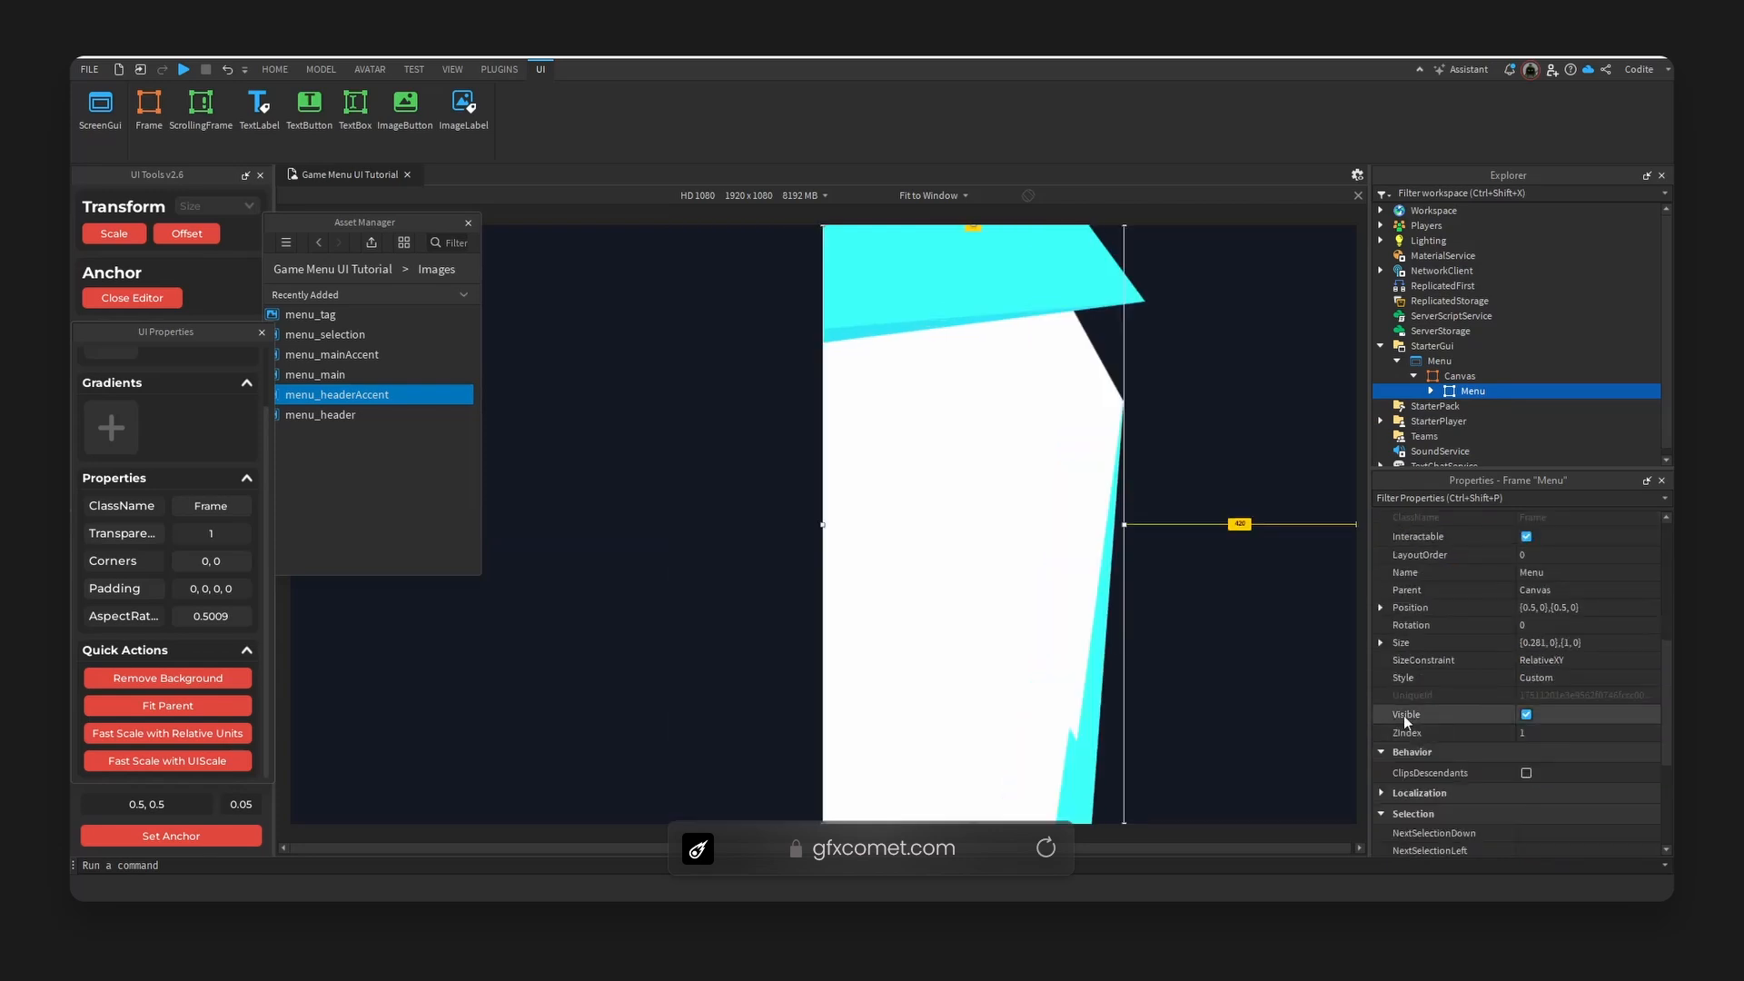
Set the Menu frame's X position scale to 0 and move the Asset Manager window off the menu.
click(1383, 607)
click(1397, 625)
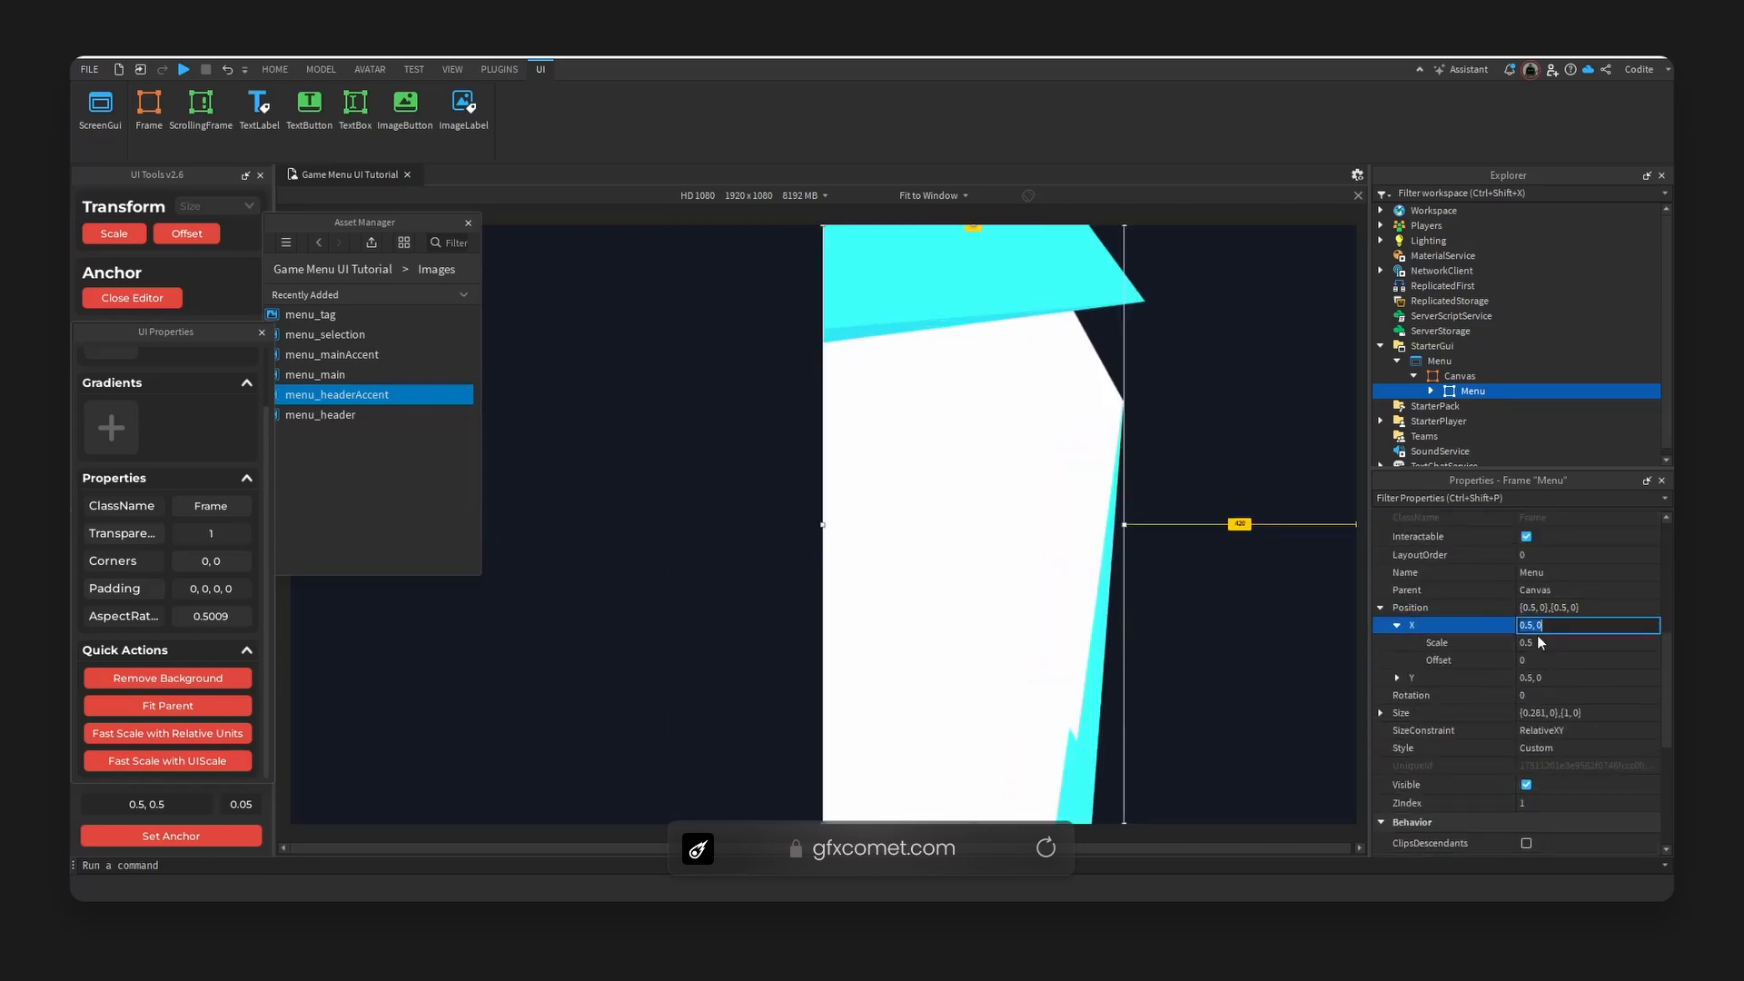
click(1589, 642)
text(0)
key(Return)
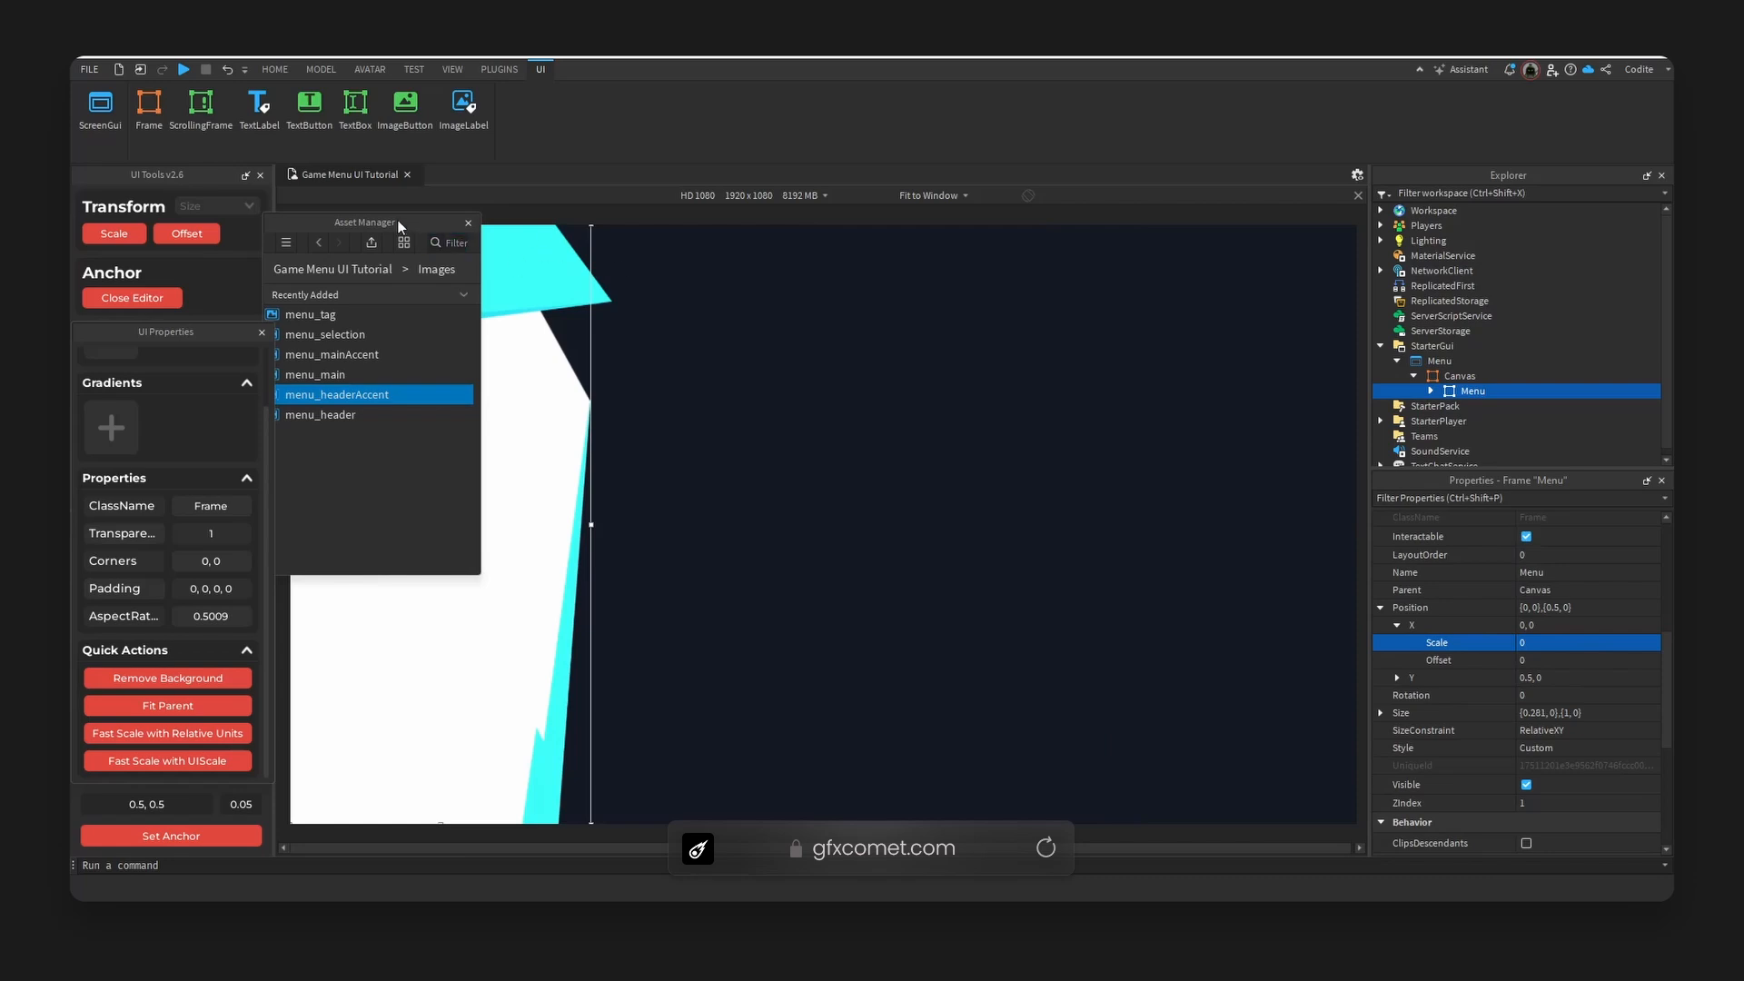
drag(399, 223, 1028, 269)
Insert a frame directly inside Menu and set its size offsets to 355 by 60 px.
click(772, 499)
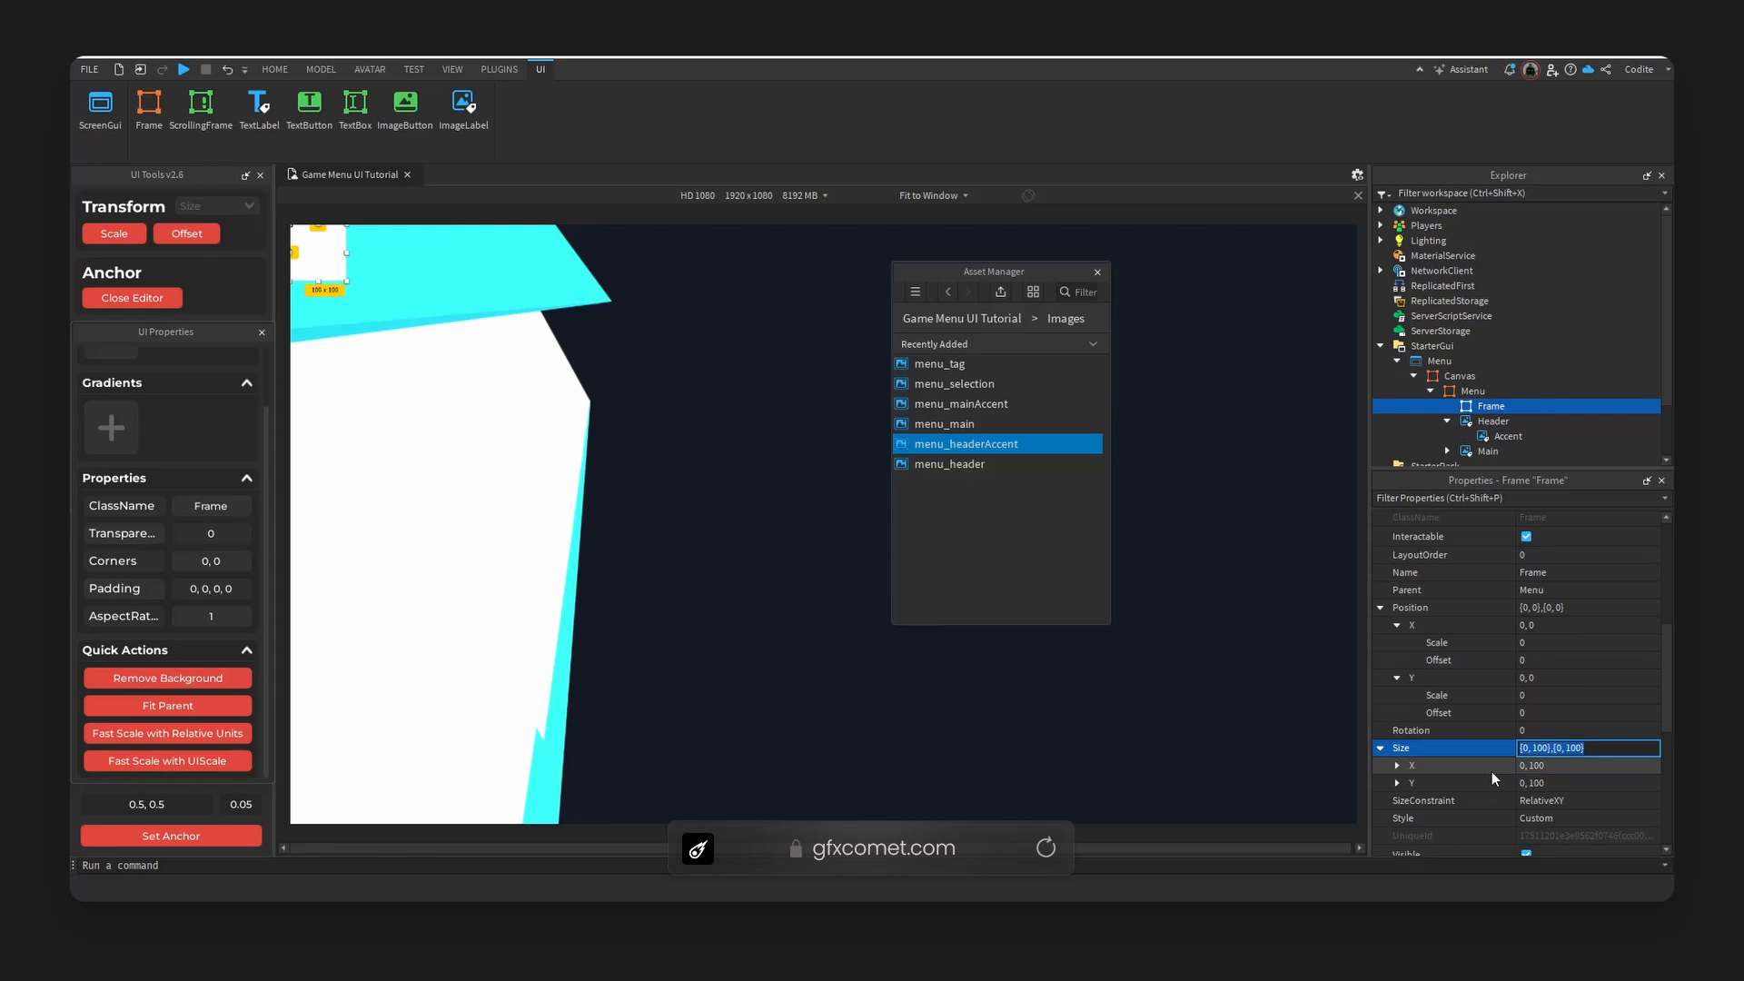
double_click(1585, 769)
text(355)
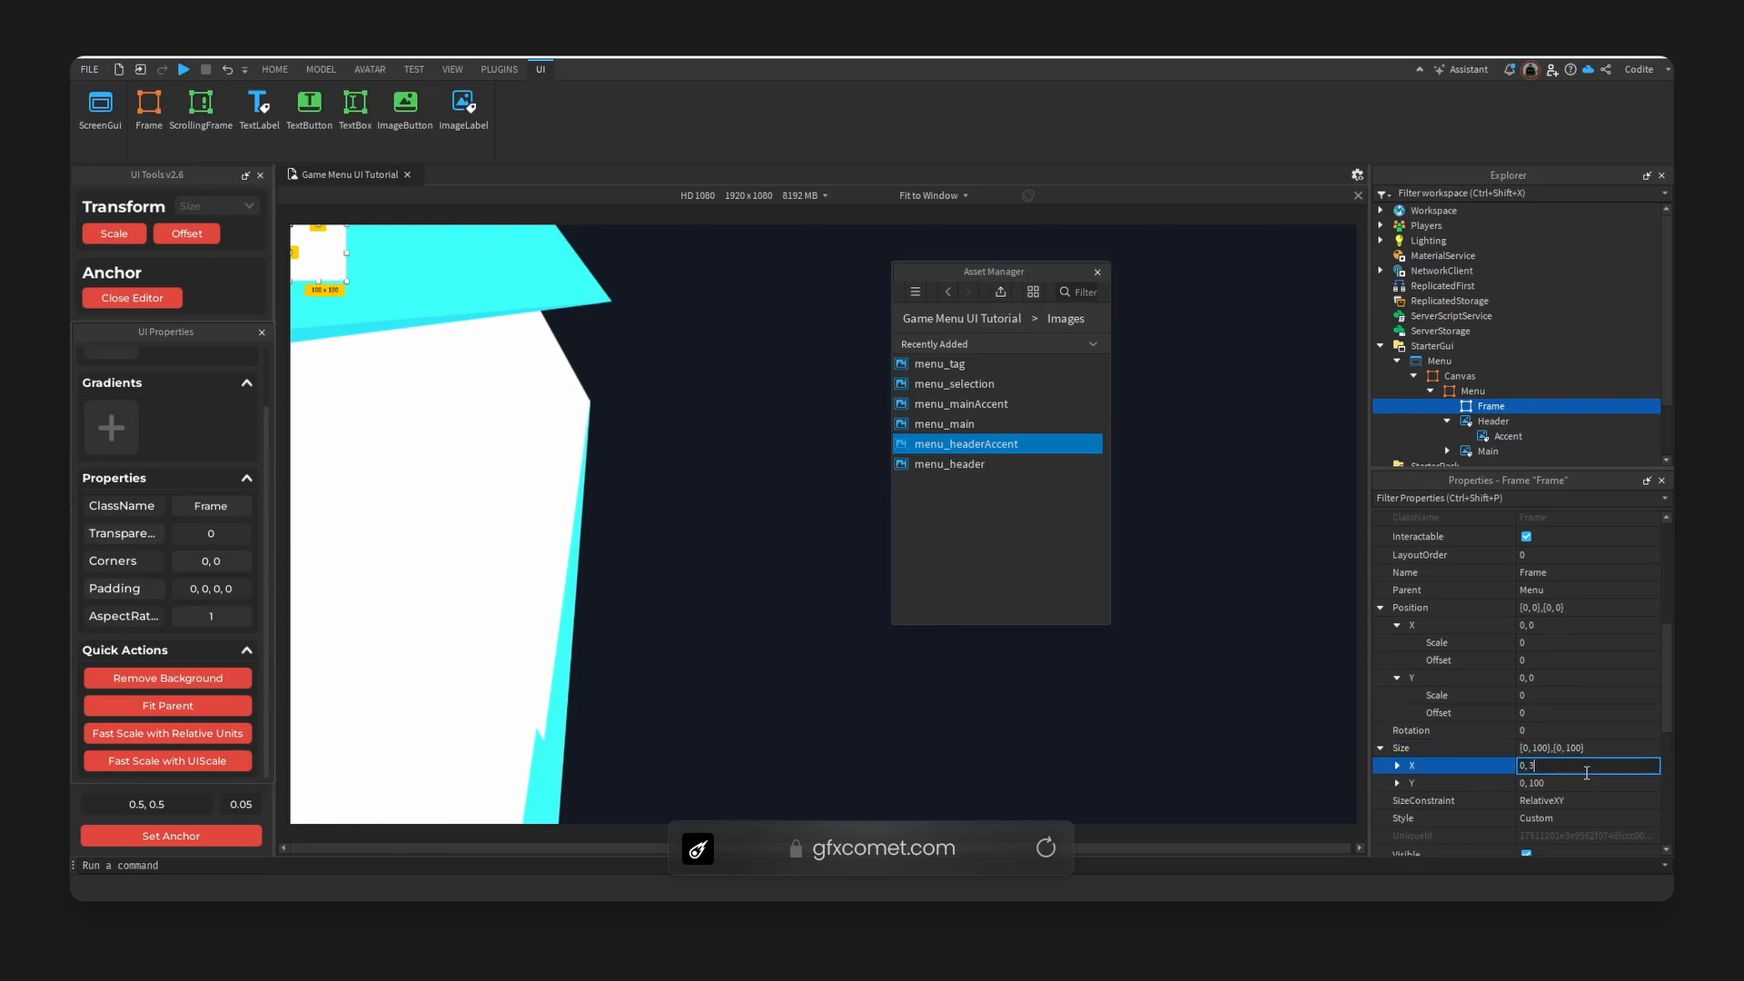
double_click(1588, 783)
text(60)
key(Return)
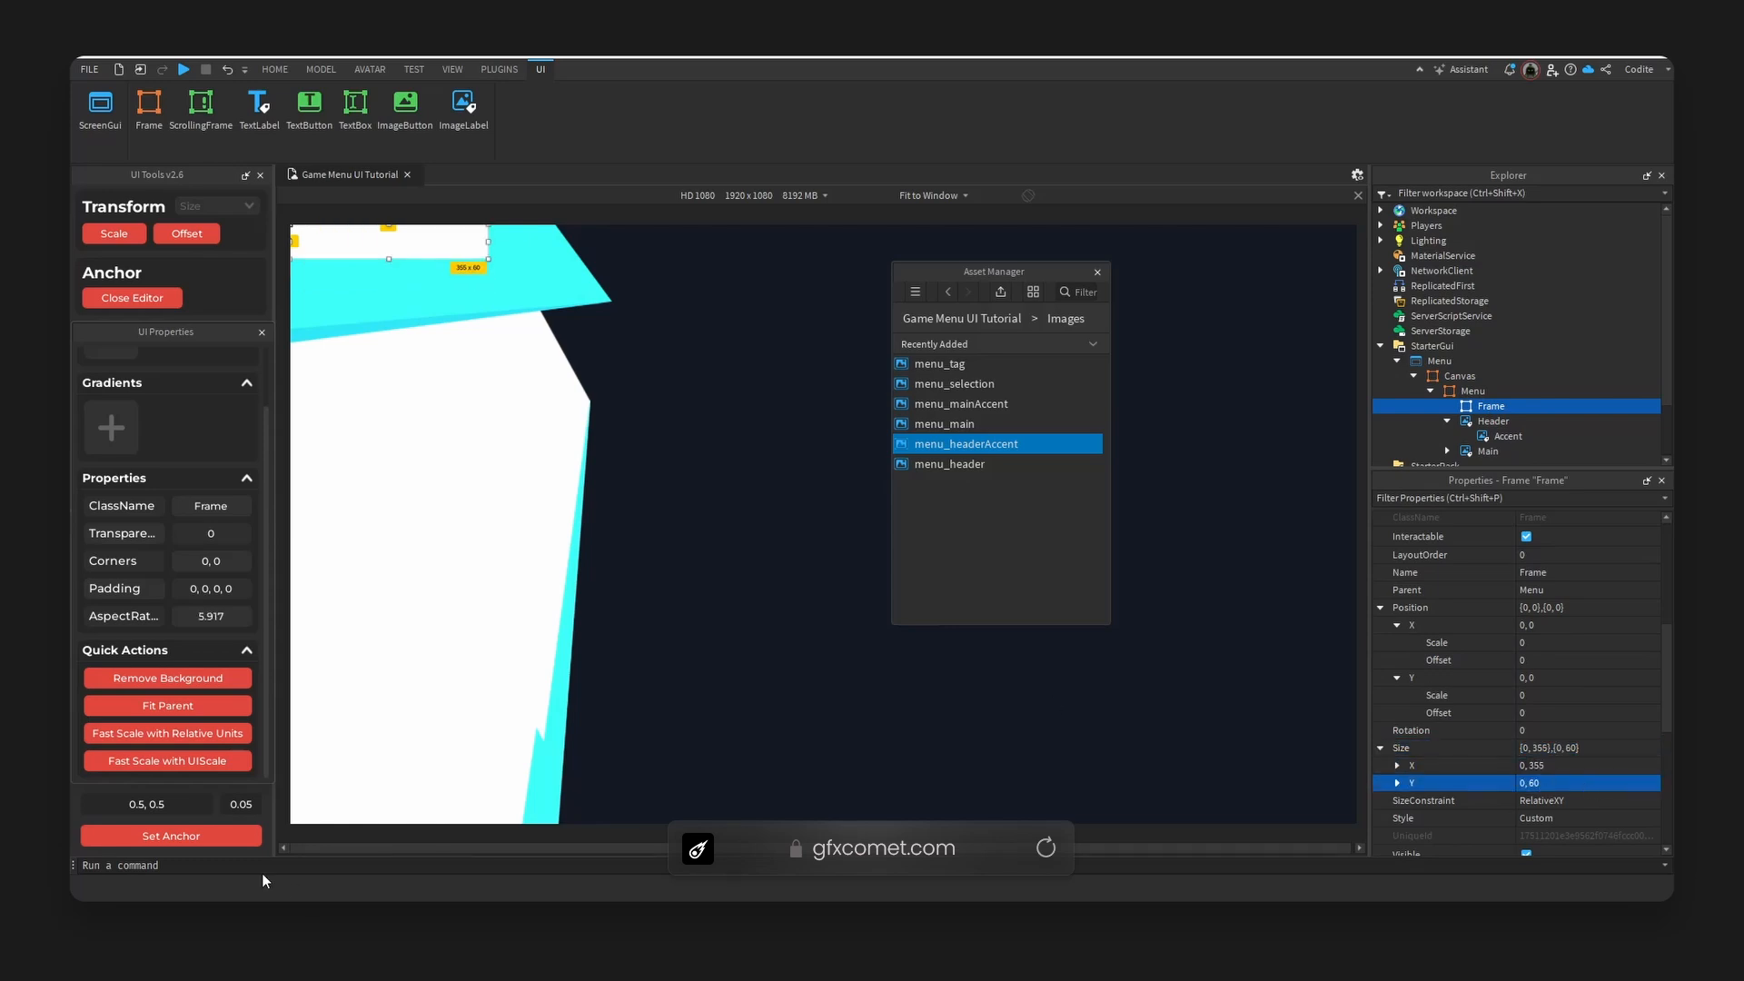
Center the new frame with anchor point 0.5, 0.5 and rename it Navigation.
click(200, 835)
click(1447, 420)
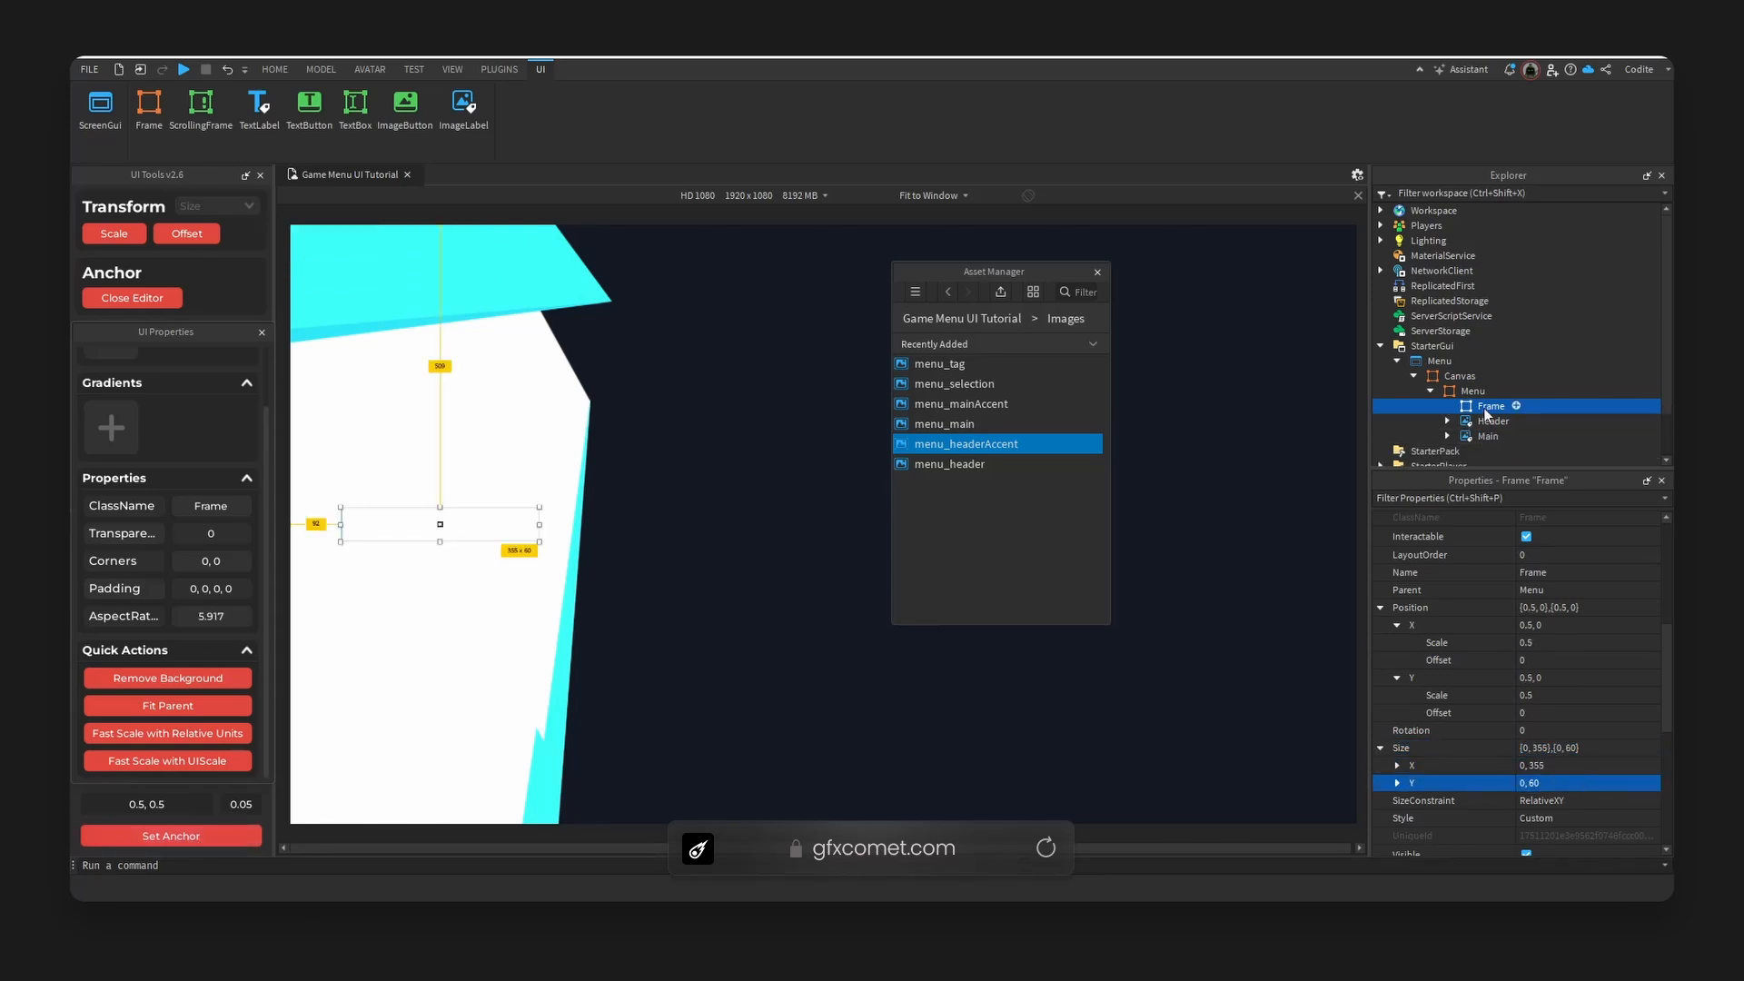
double_click(1490, 406)
text(Navigation)
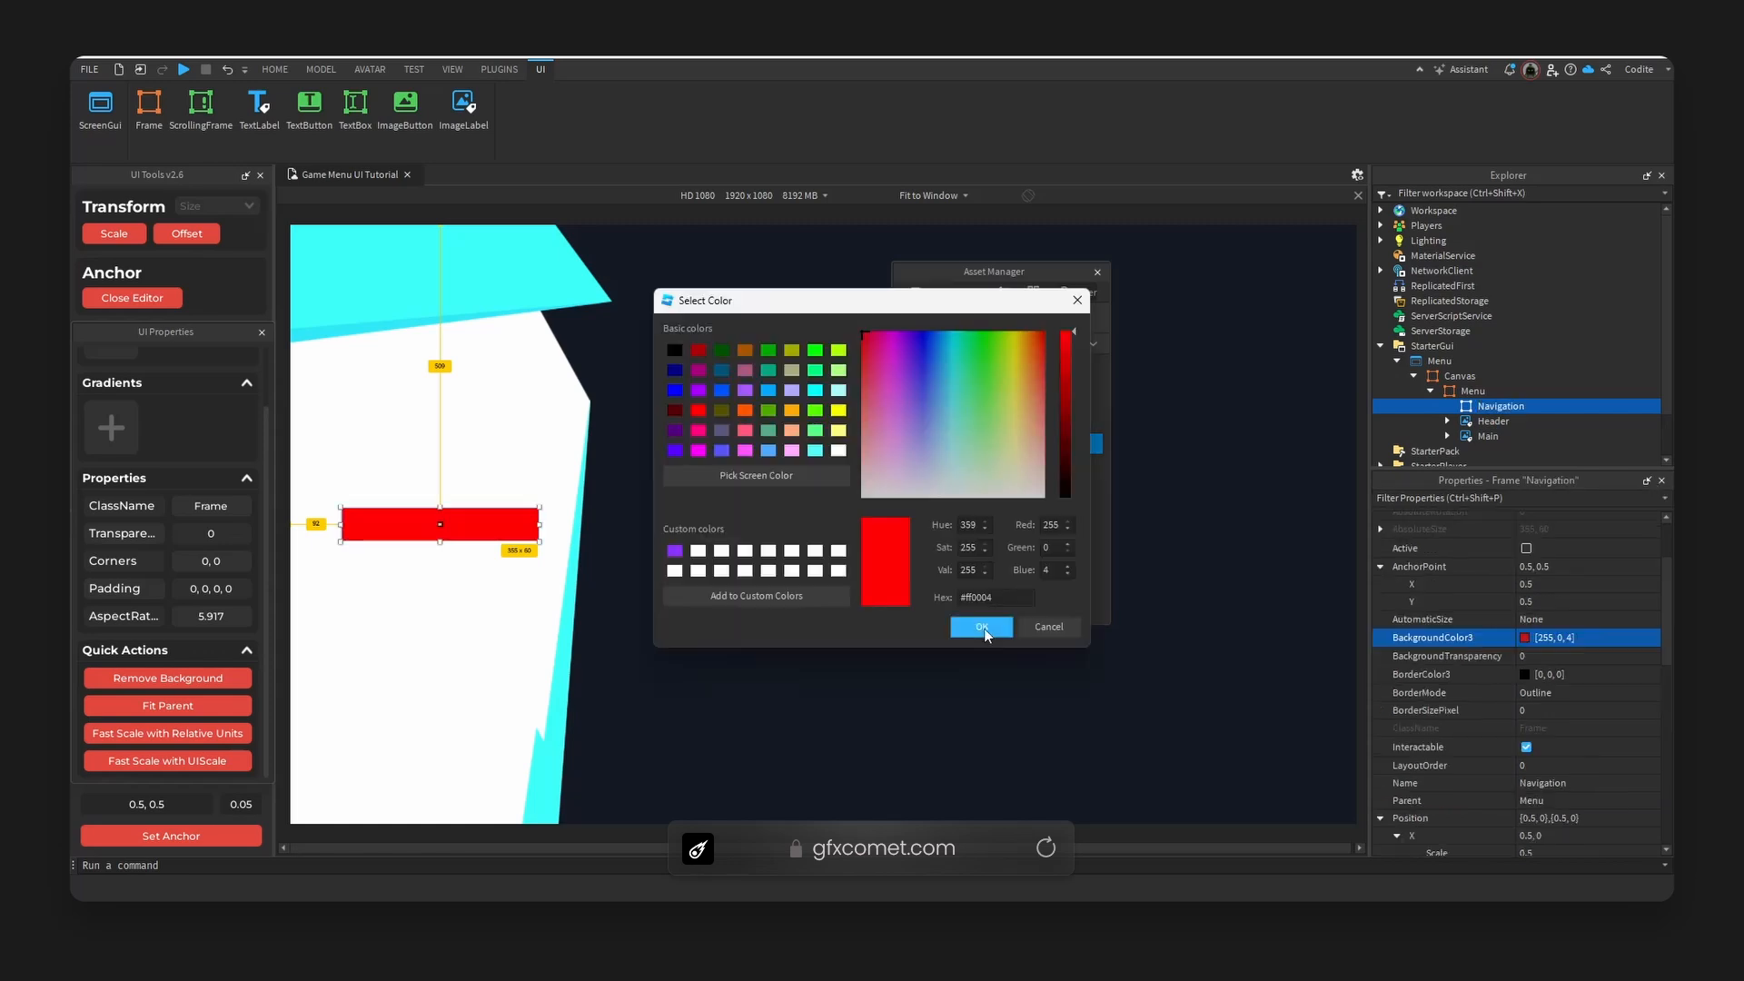
Set Navigation's background color to red #ff0004.
click(973, 627)
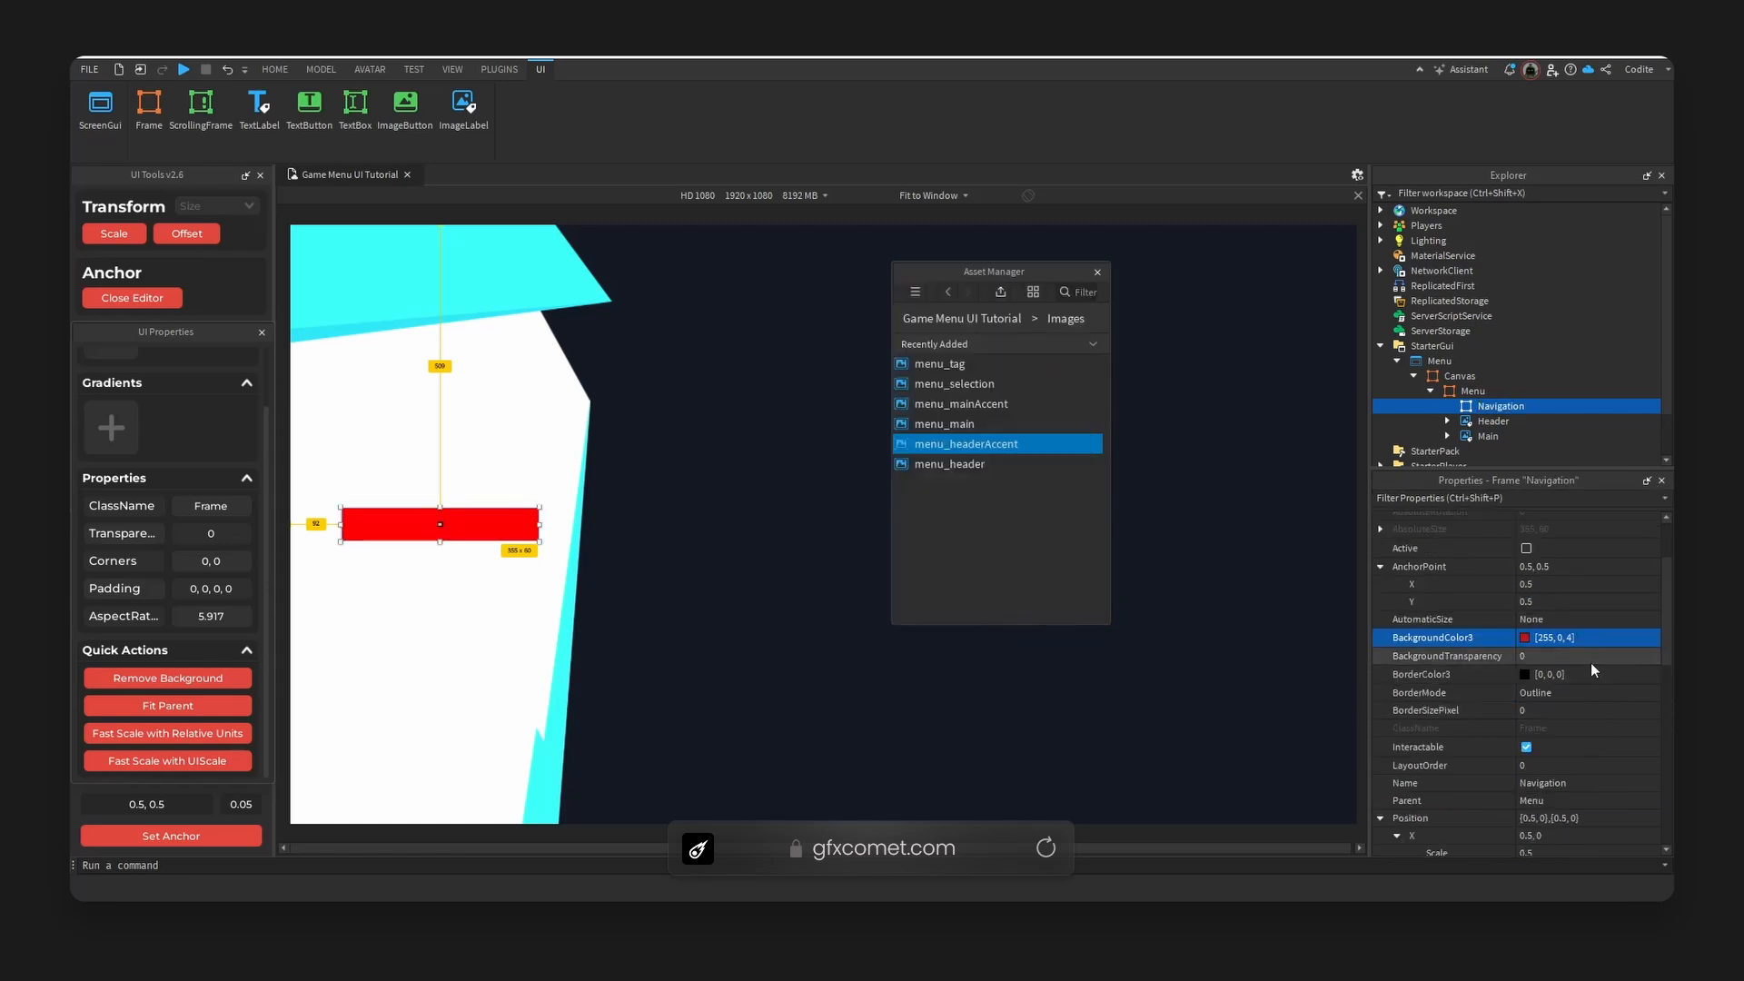
scroll(1580, 750, down, 5)
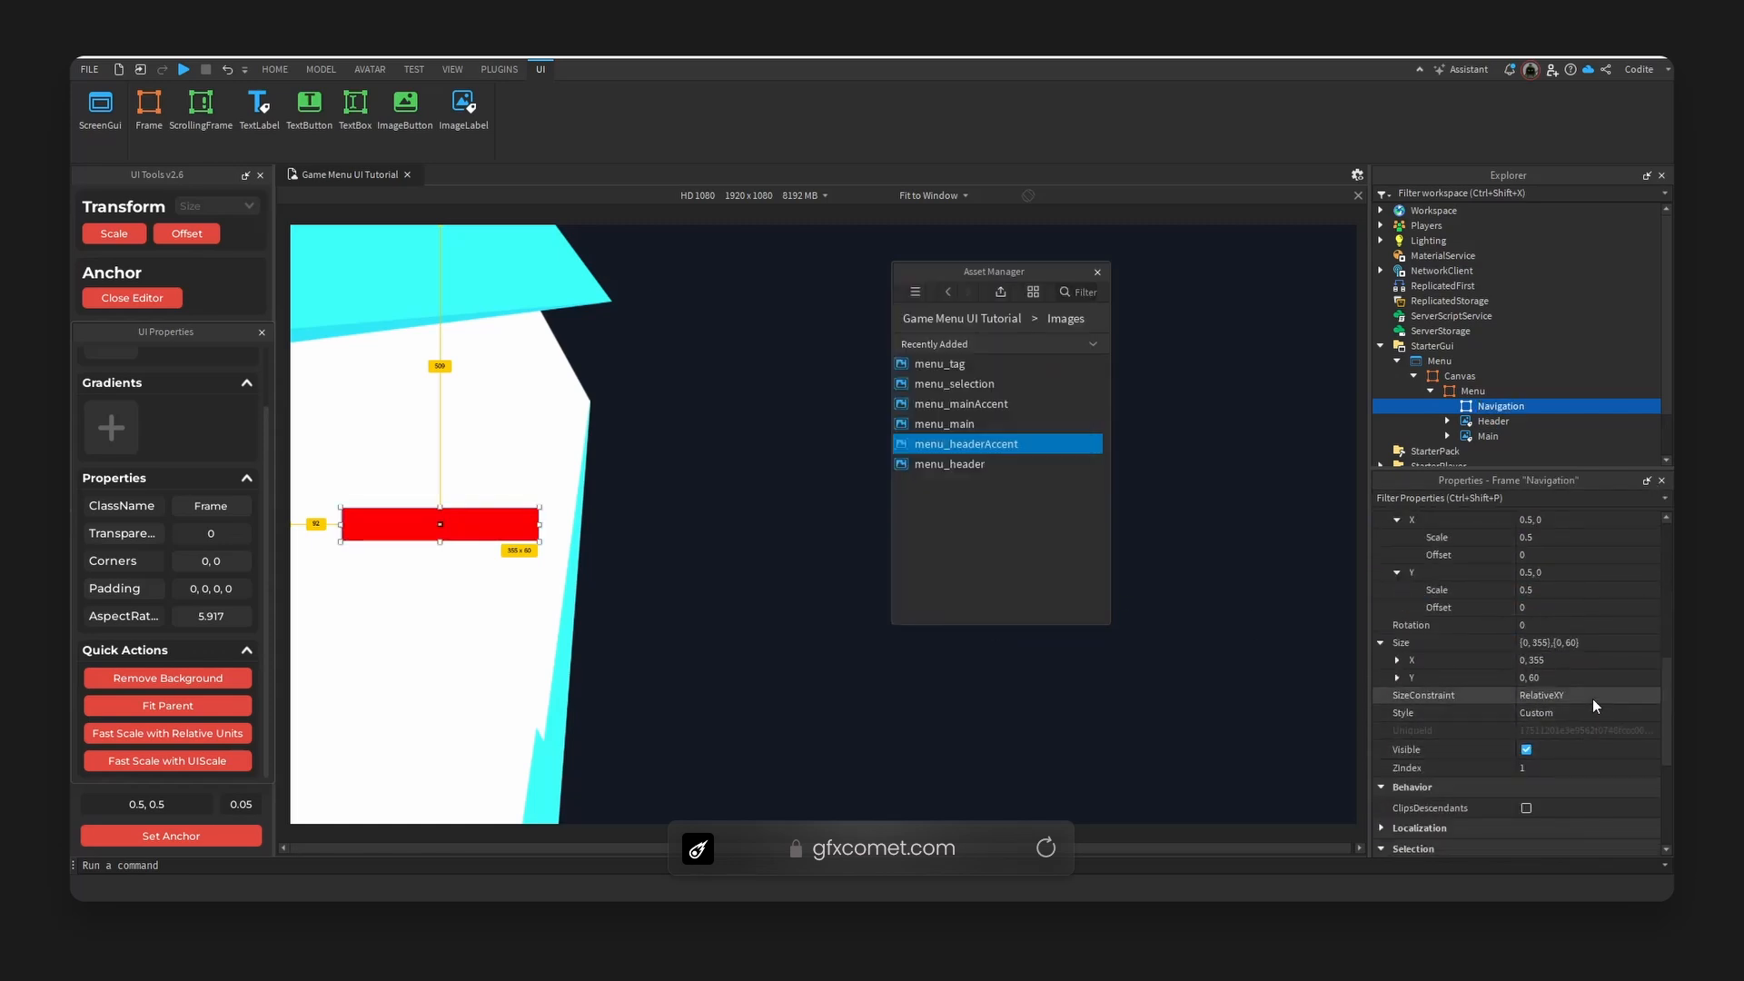
Set Navigation's SizeConstraint to RelativeXX and its AutomaticSize to Y.
click(1586, 697)
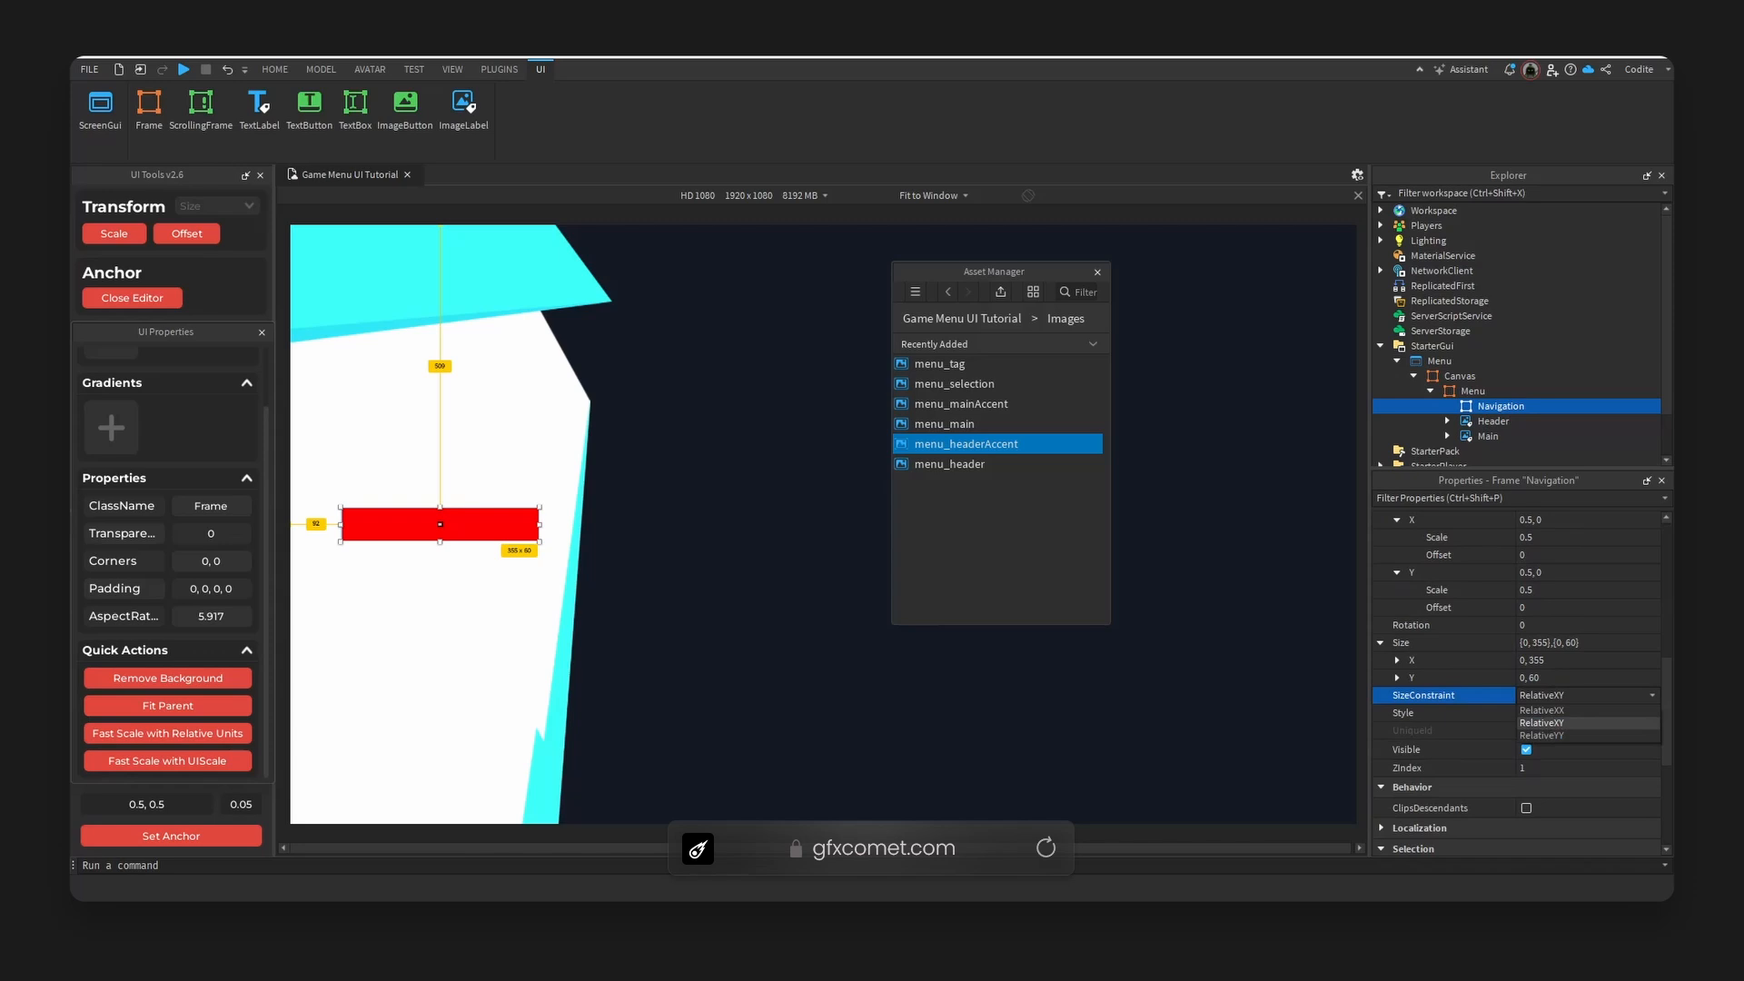
click(1563, 710)
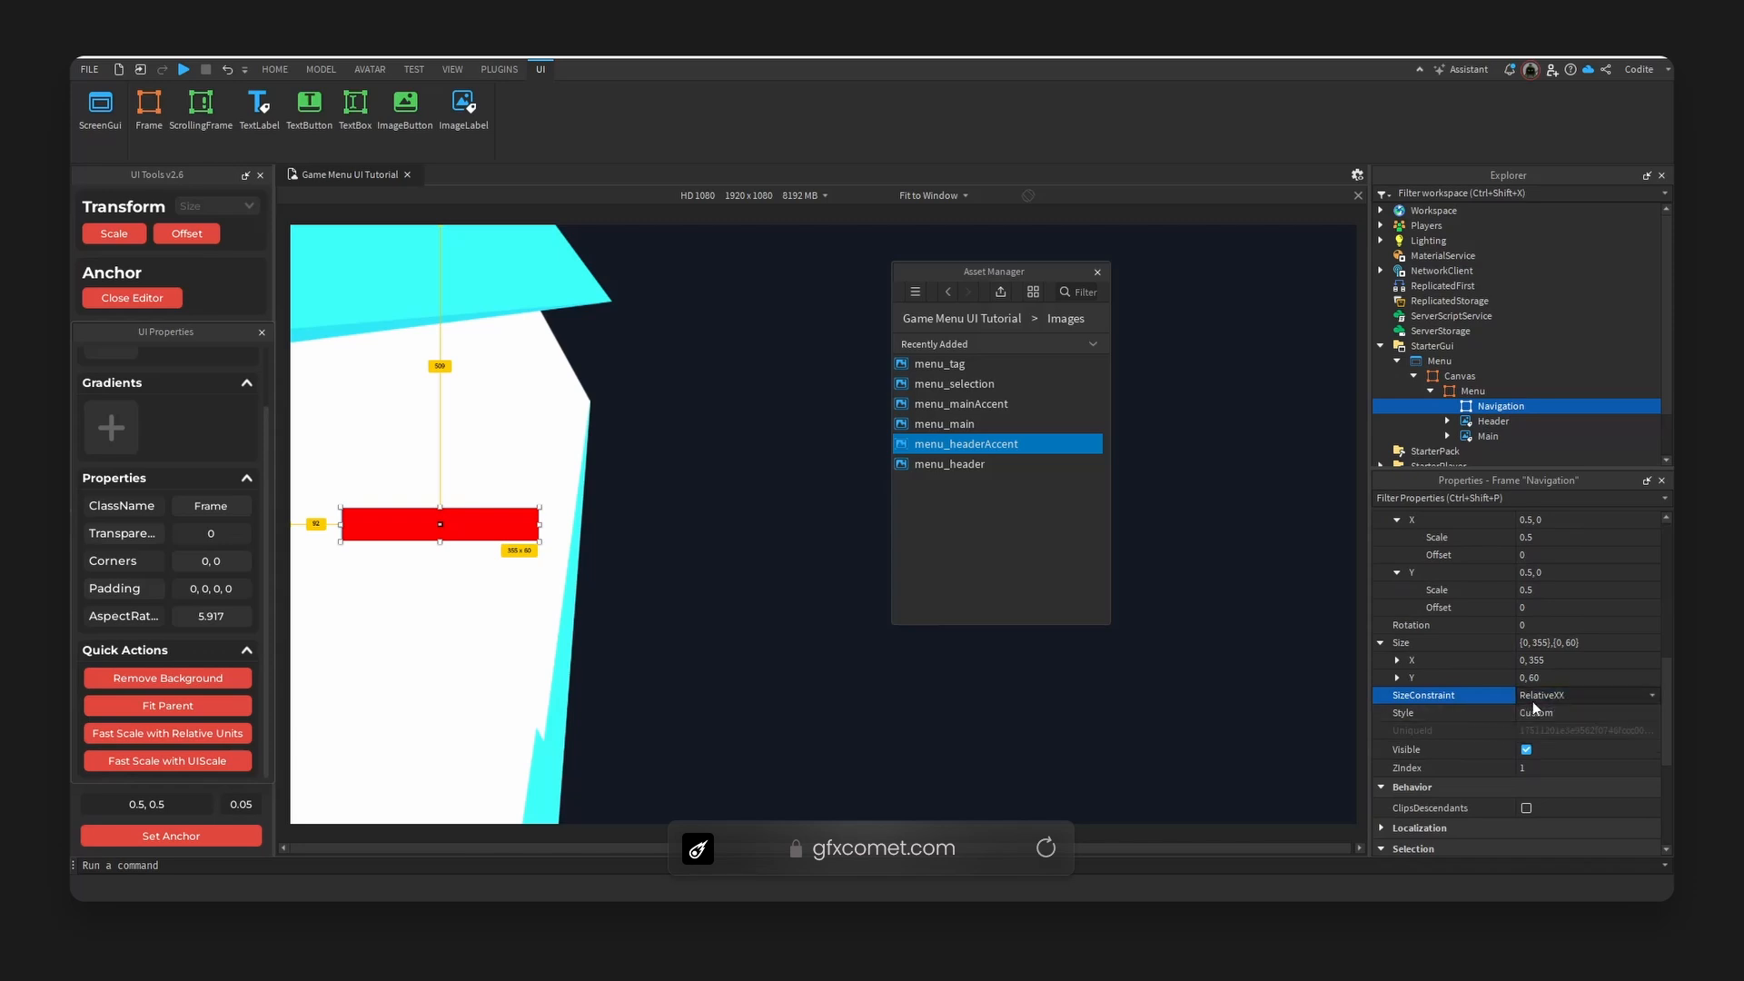
scroll(1544, 726, up, 5)
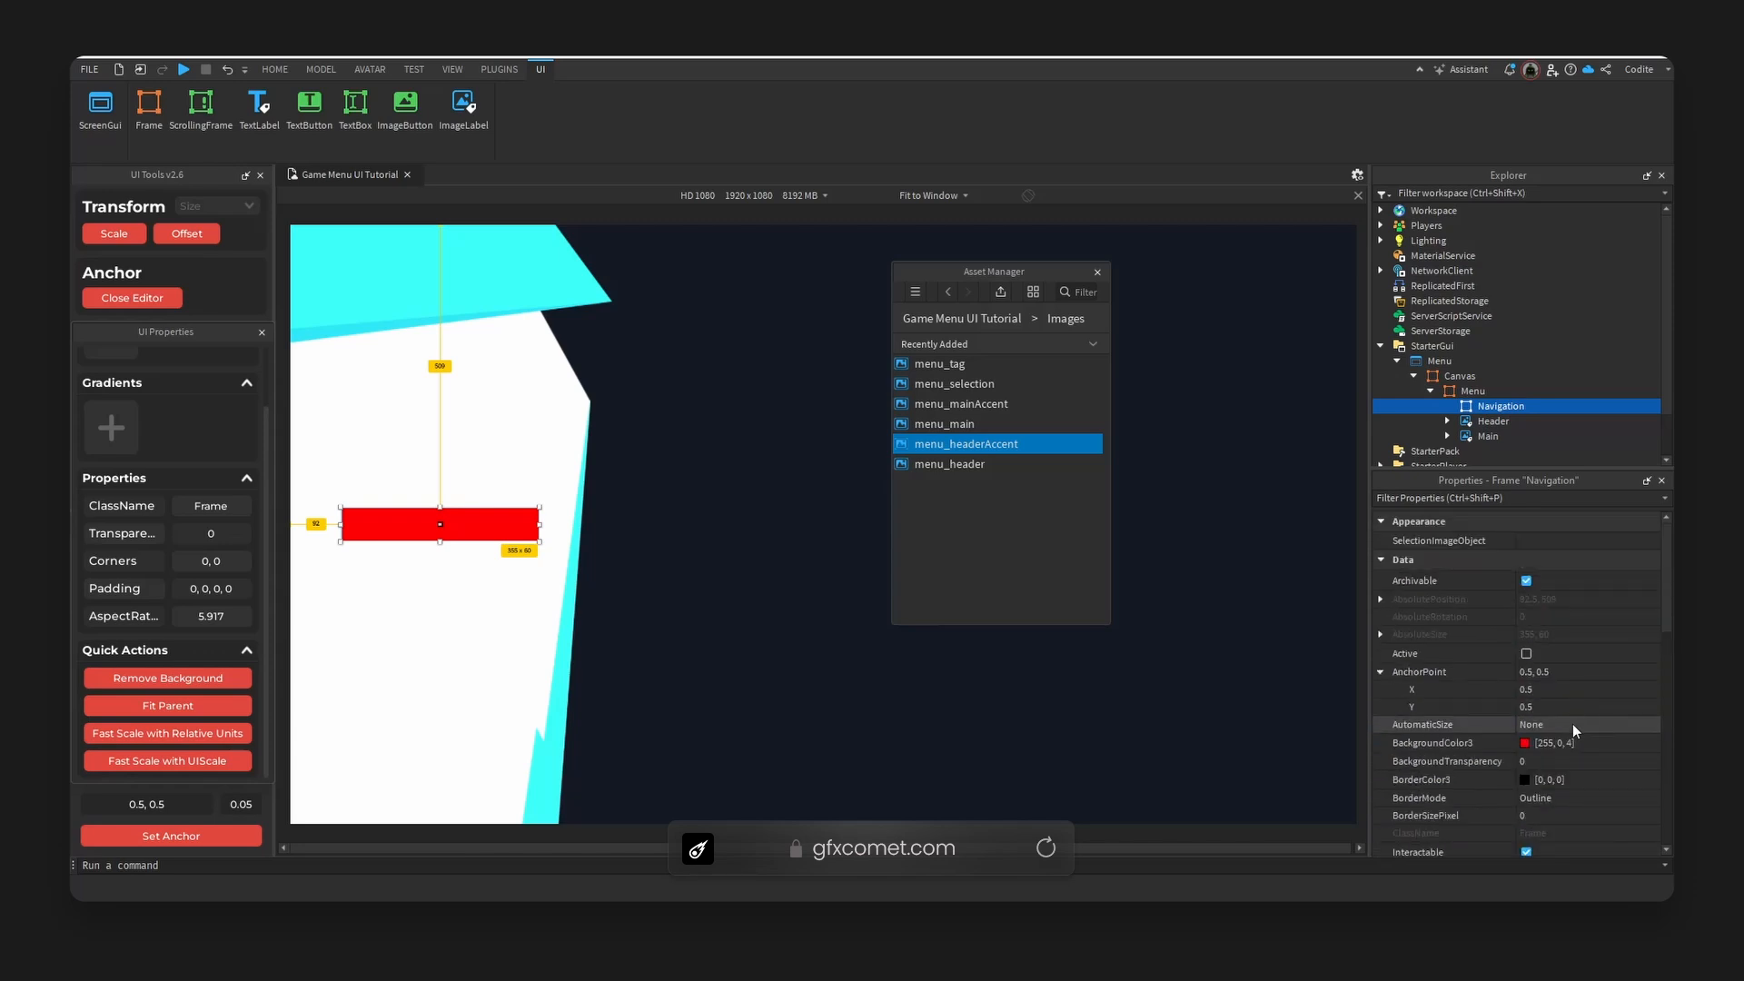
click(1573, 723)
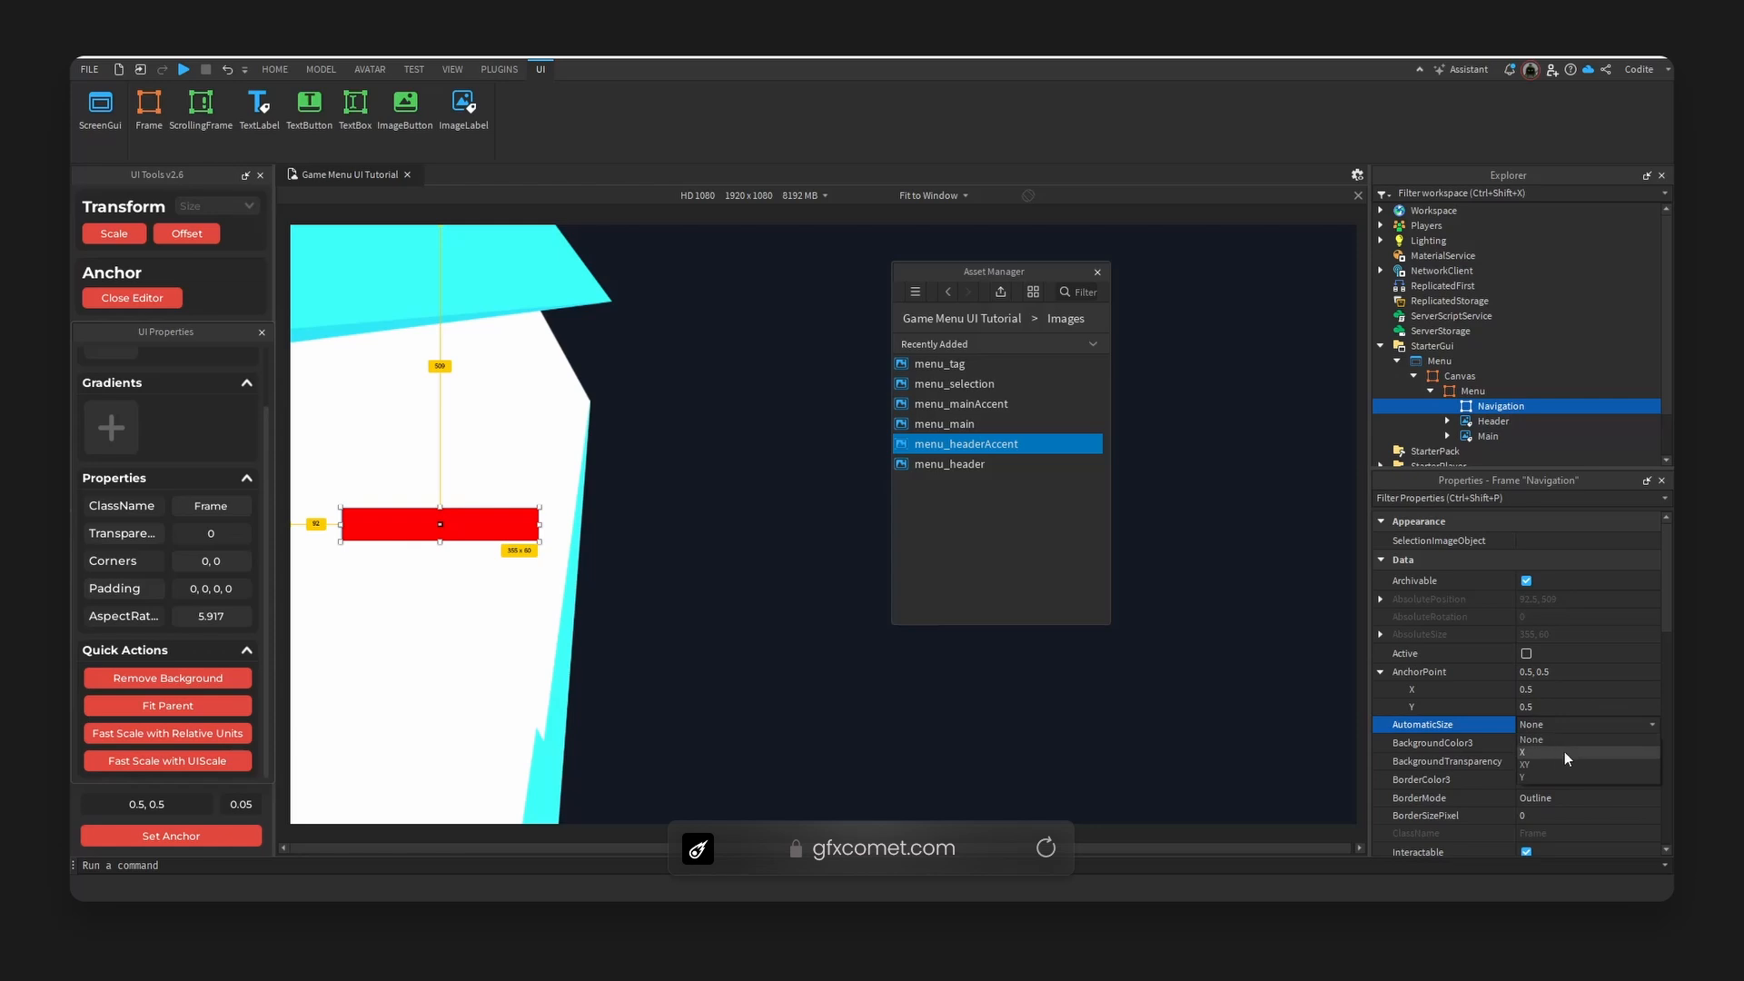
click(1560, 777)
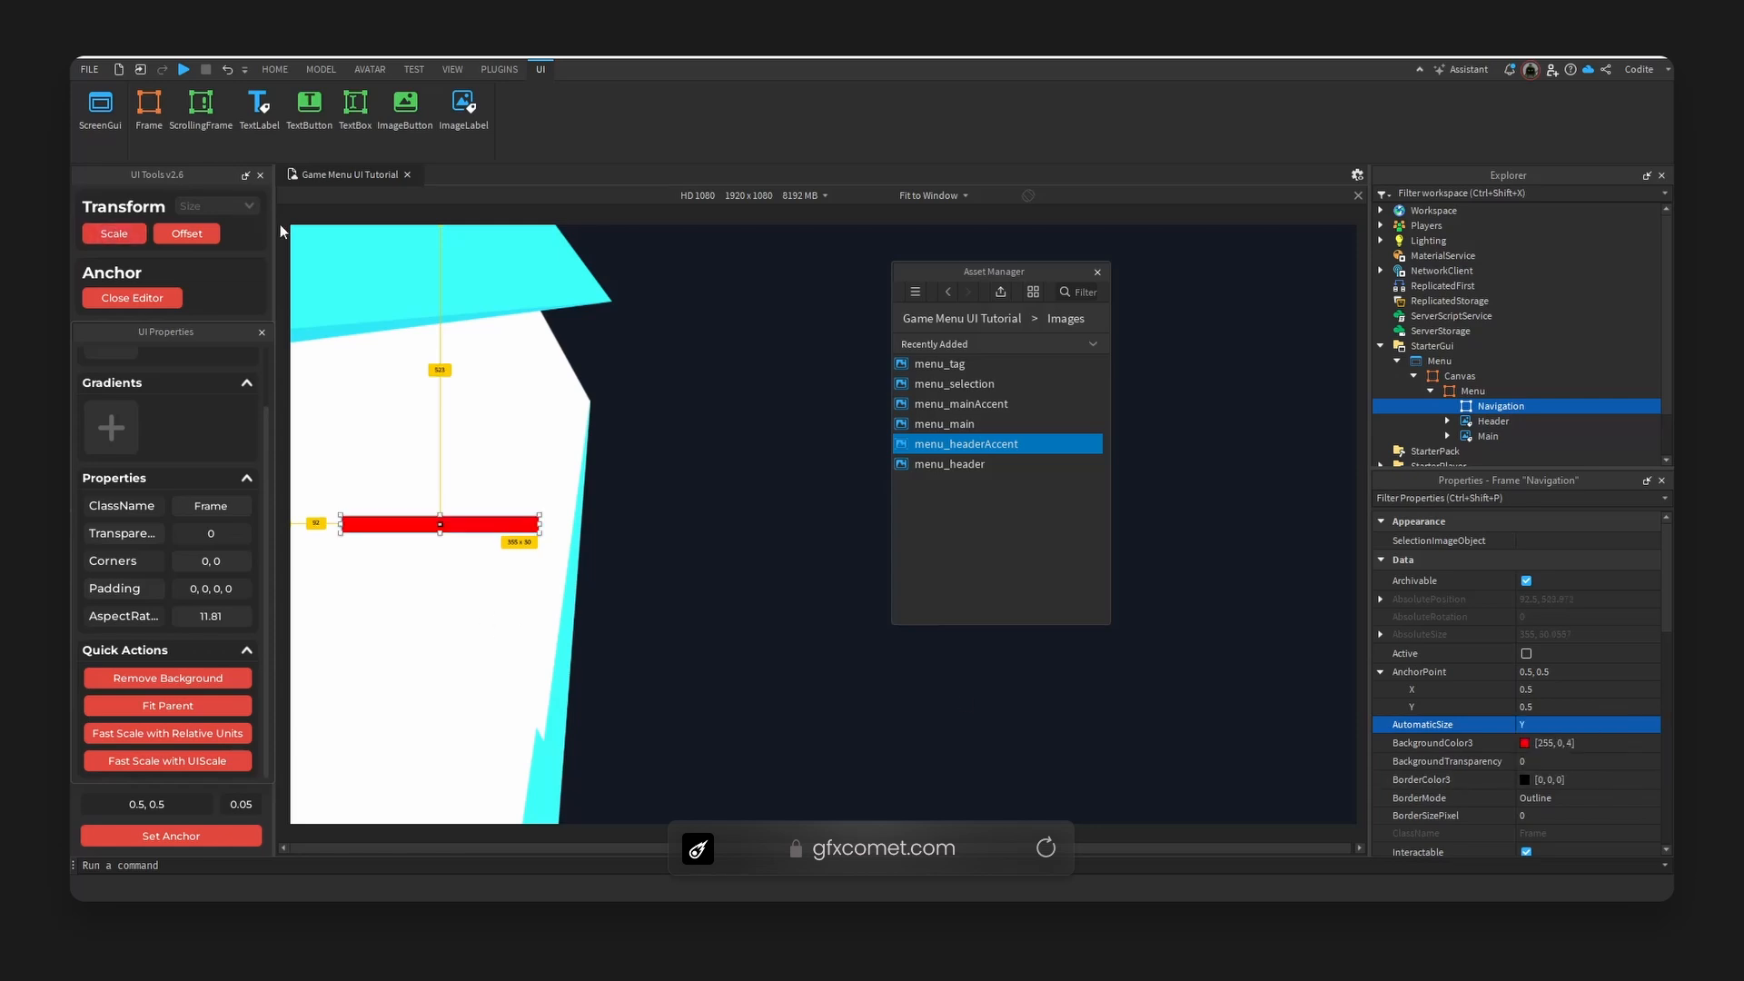
Display the UI canvas at Actual Resolution with the Navigation frame in view.
click(947, 196)
click(908, 234)
scroll(1357, 554, down, 2)
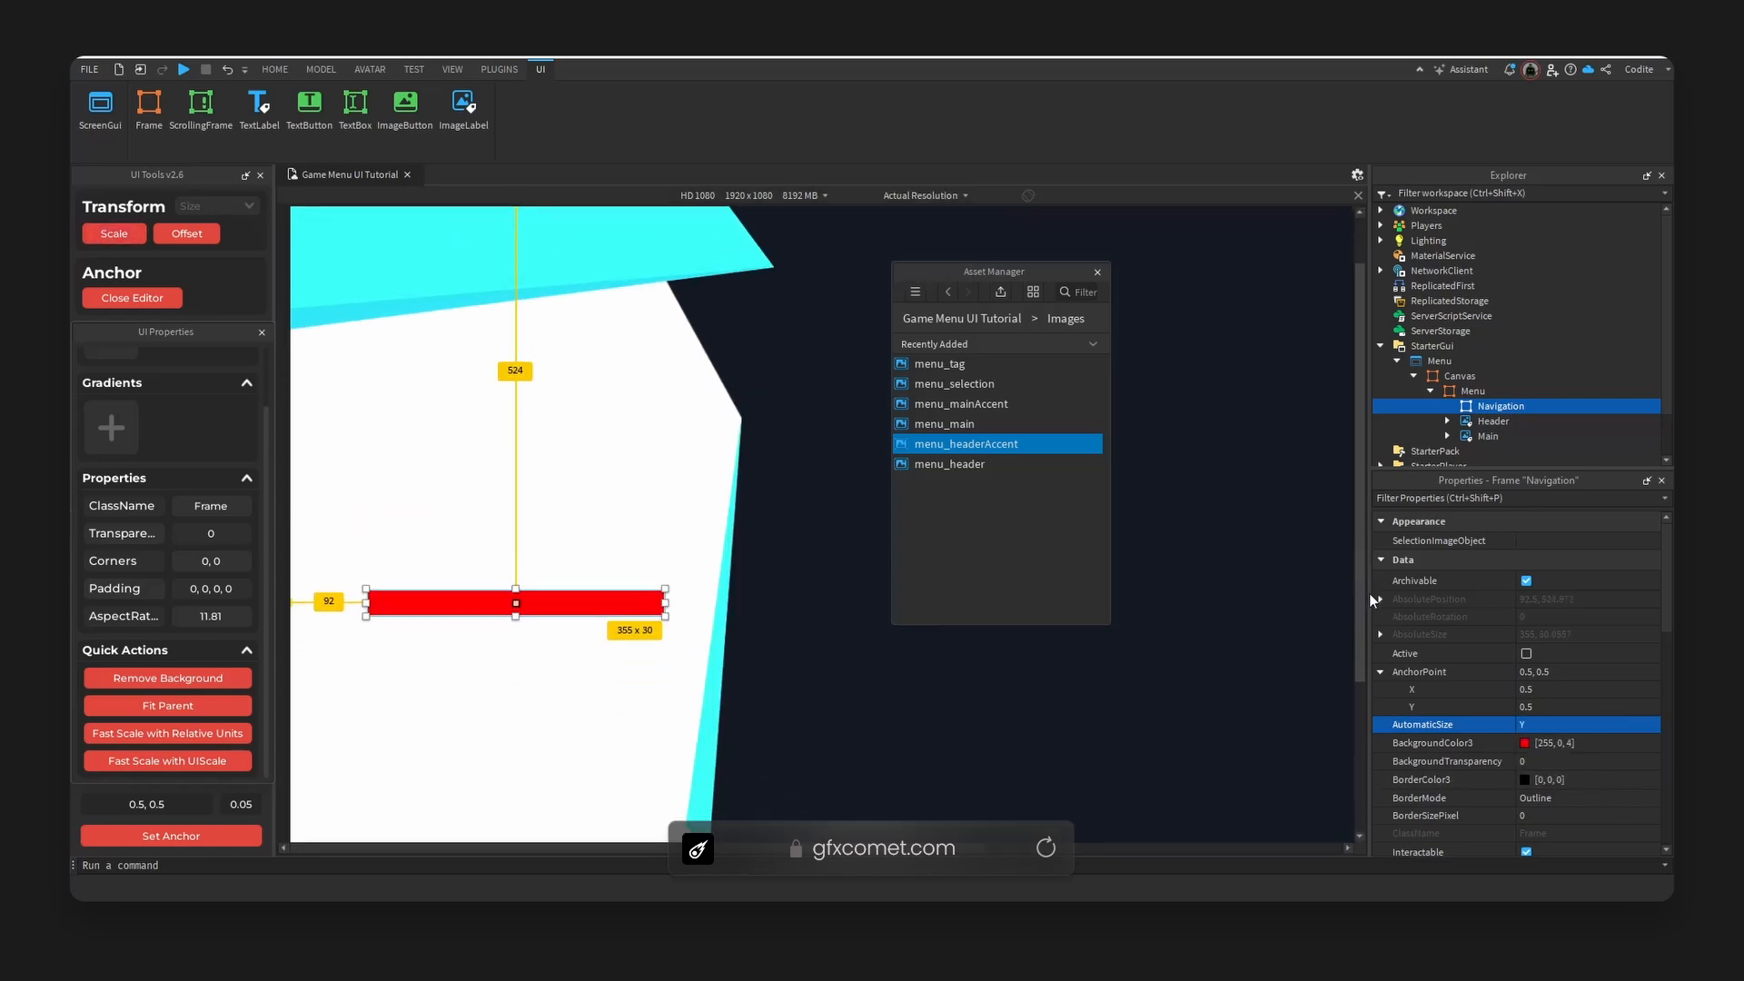
Re-enter 0.5 as the scale of Navigation's Y position.
scroll(1535, 734, down, 4)
click(1589, 801)
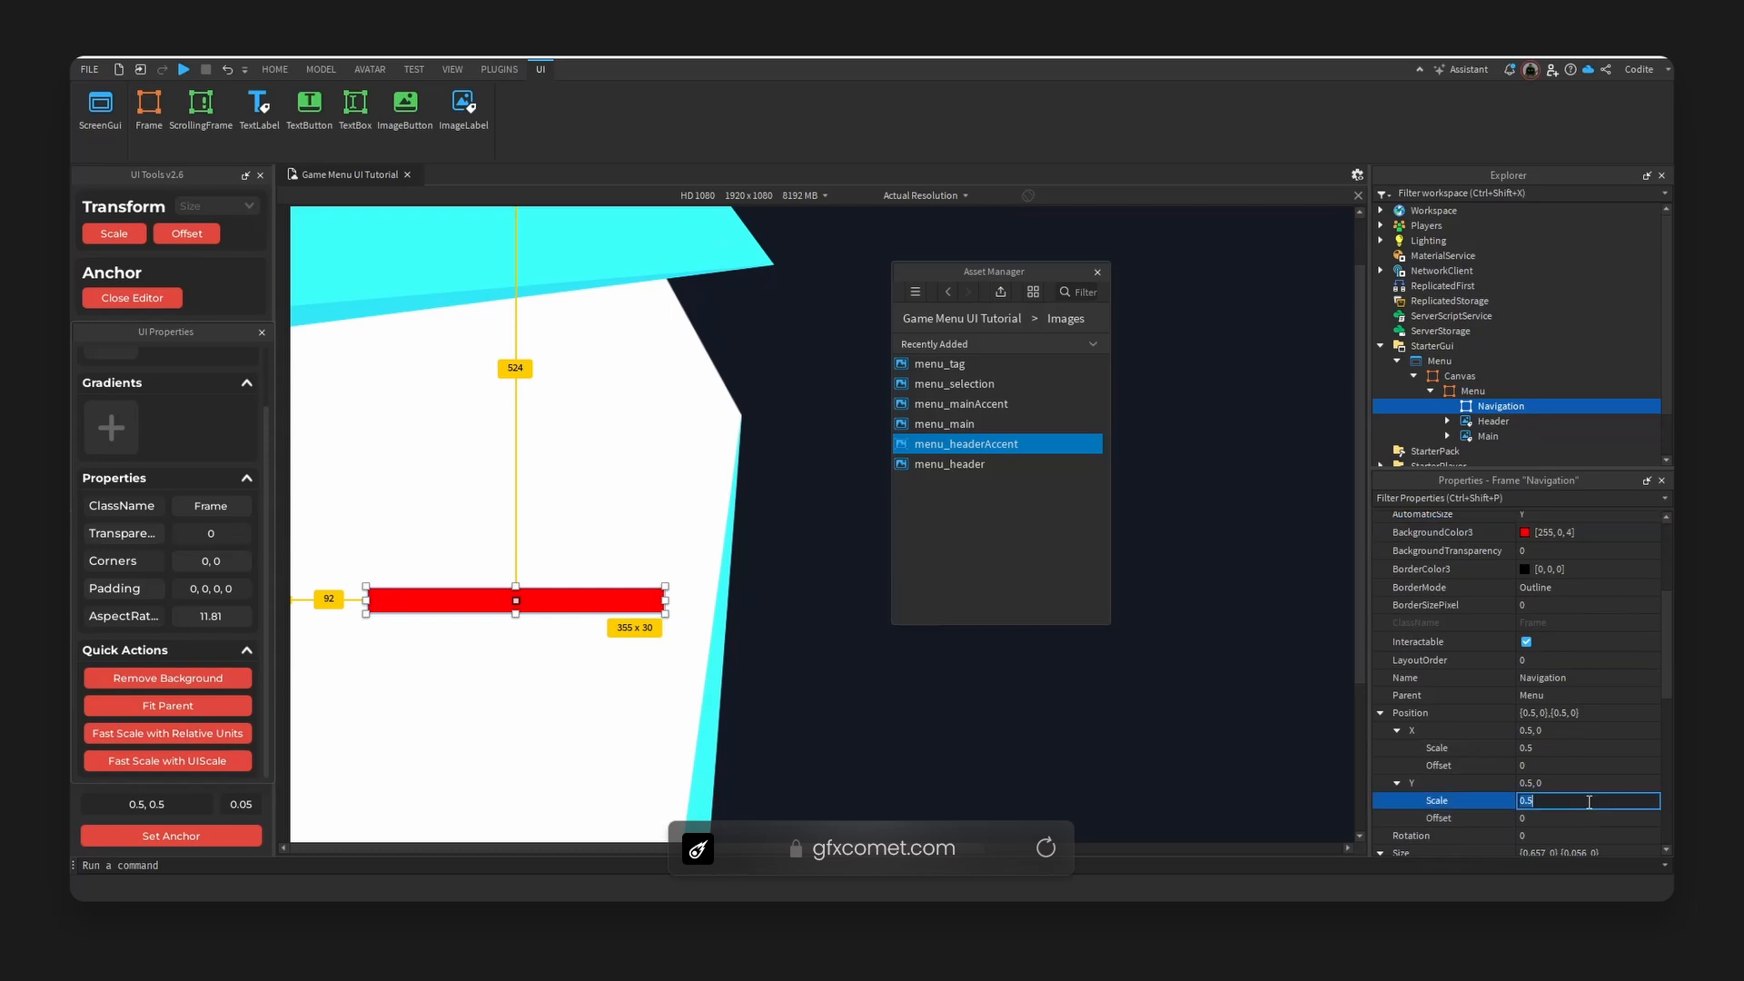
text(.5)
key(Return)
Set the scale of Navigation's Y size to 0.1.
scroll(1464, 741, down, 5)
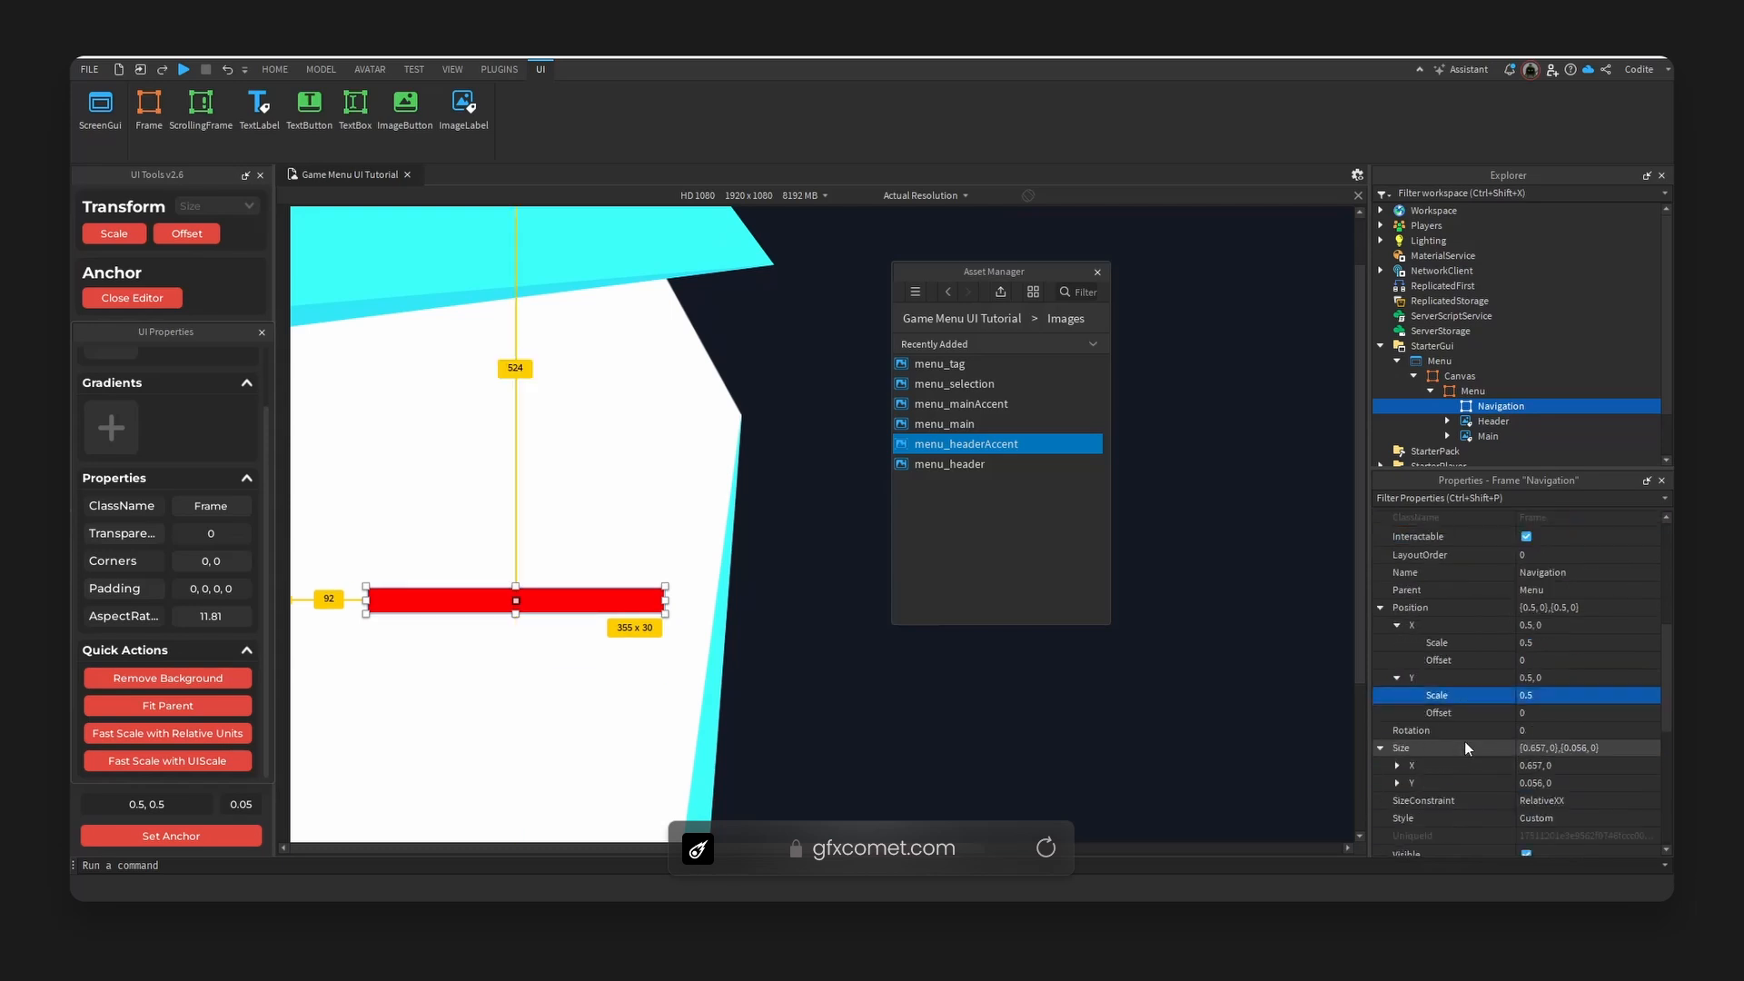
click(1397, 678)
click(1653, 696)
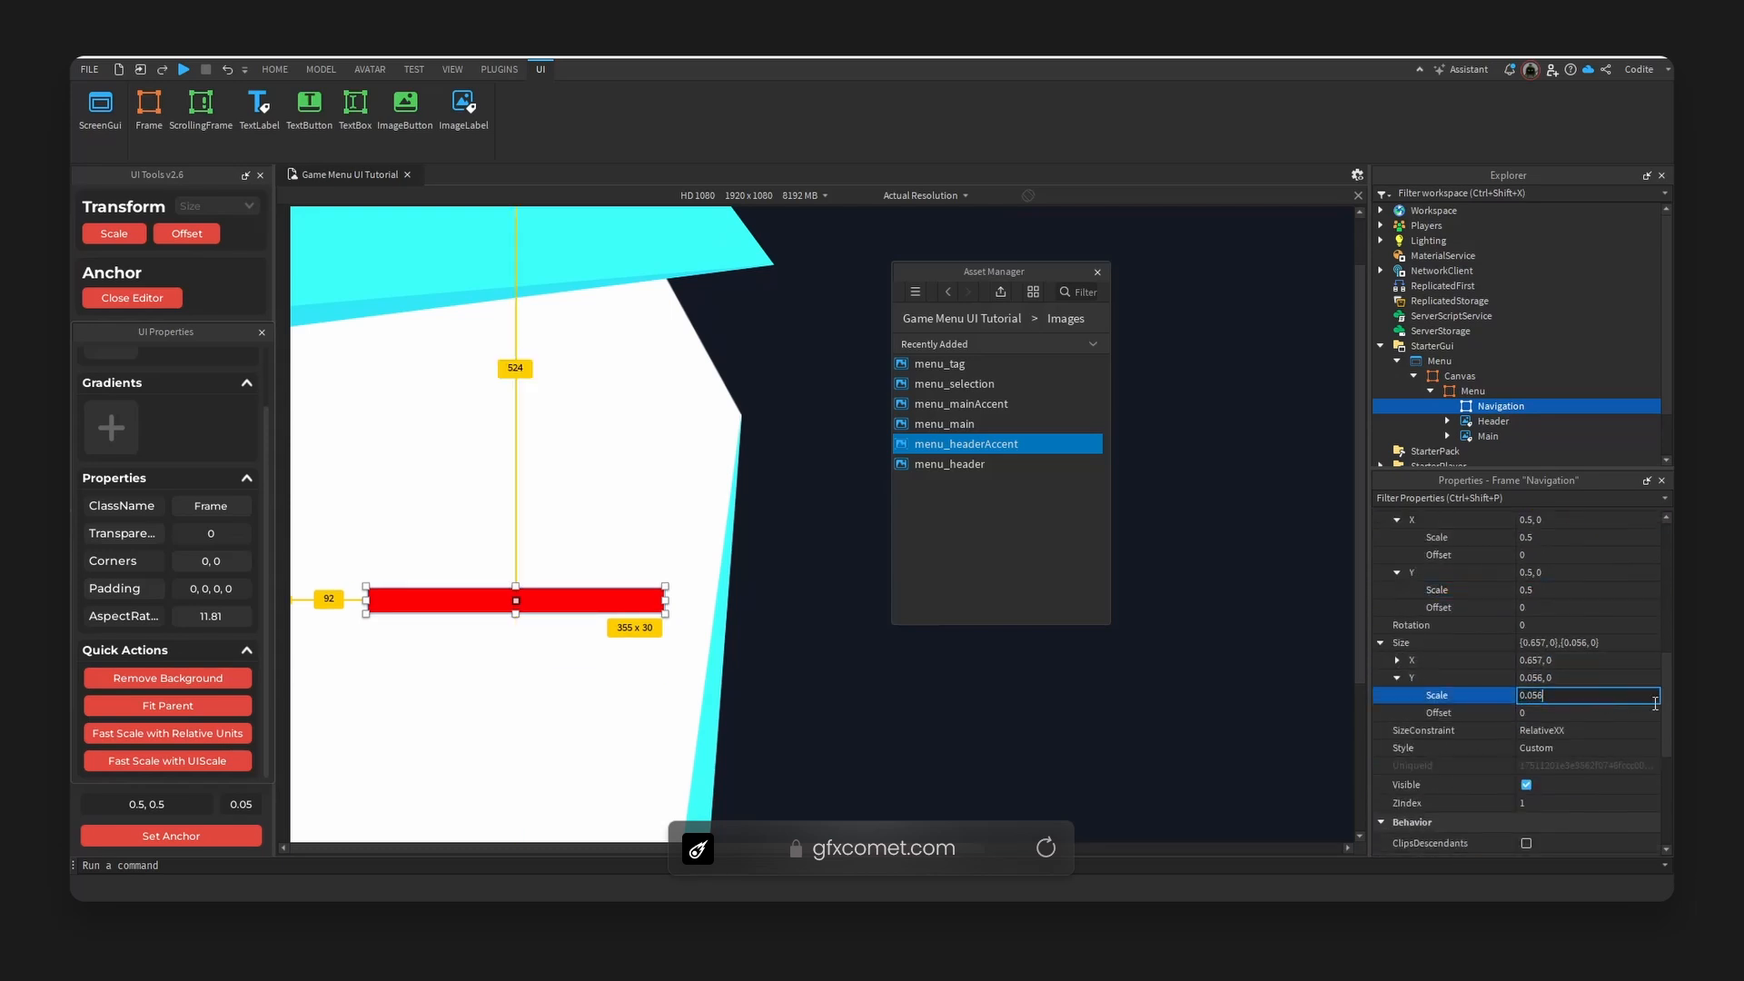
key(Return)
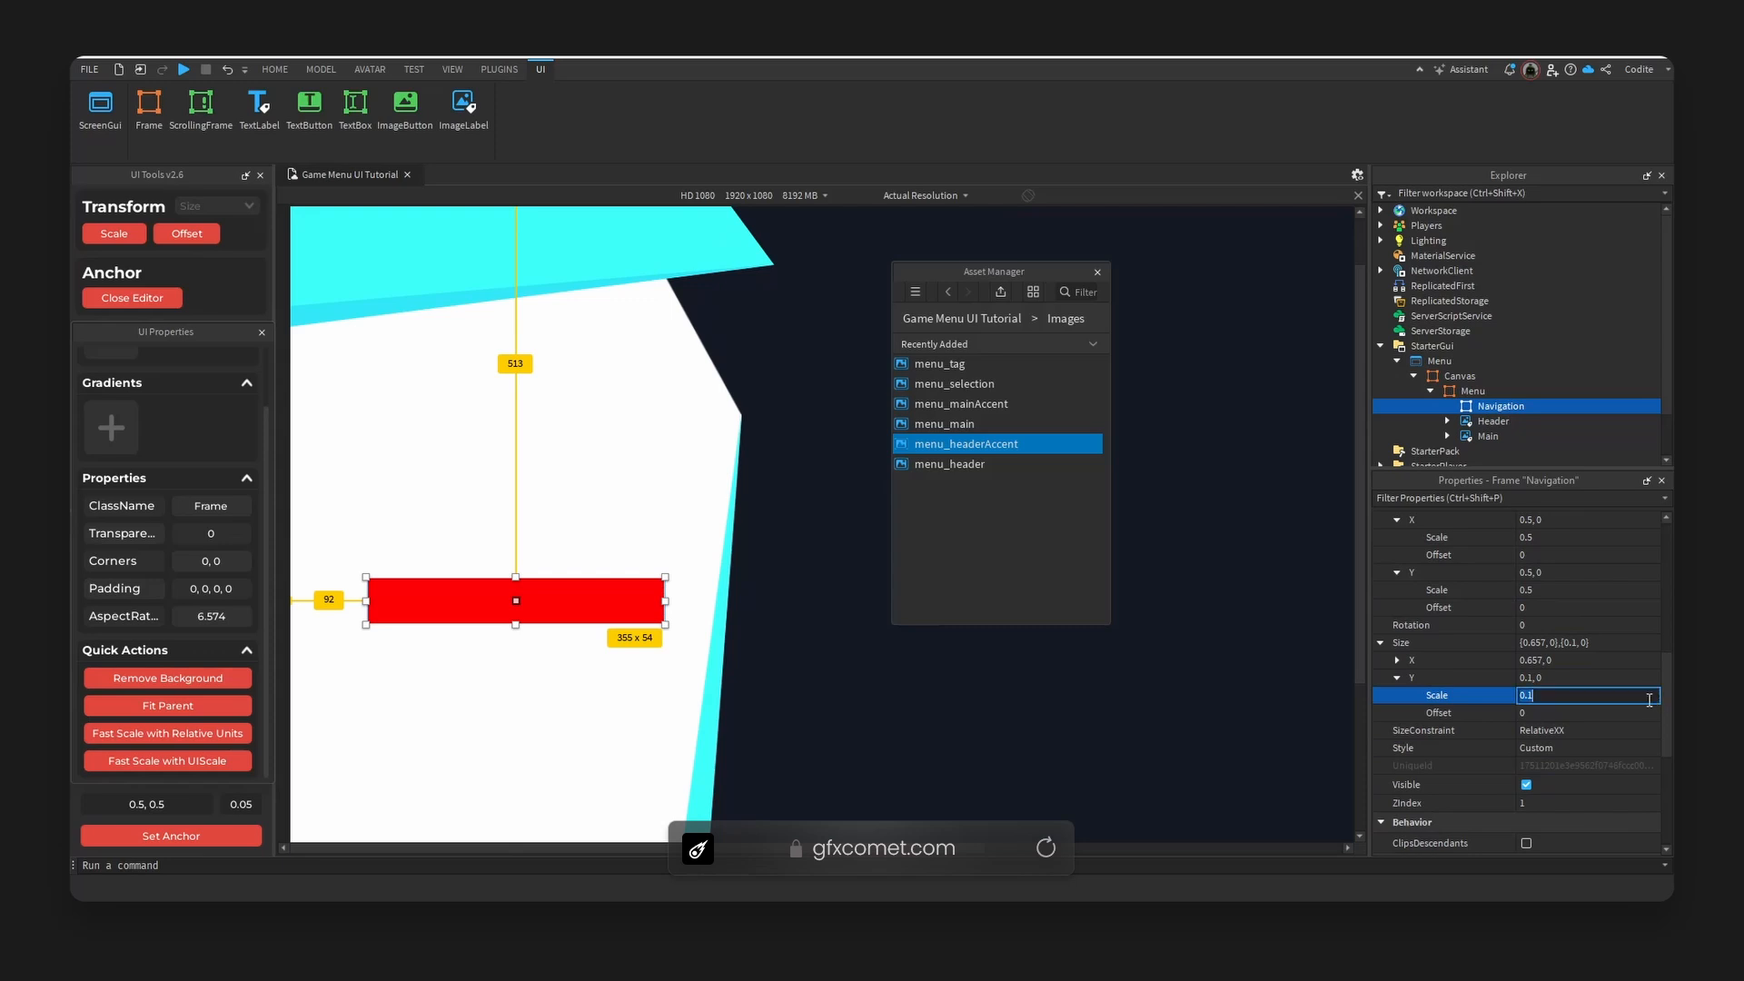
Try several Y Size Scale values for the Navigation frame, ending at 0.112.
text(5)
key(Return)
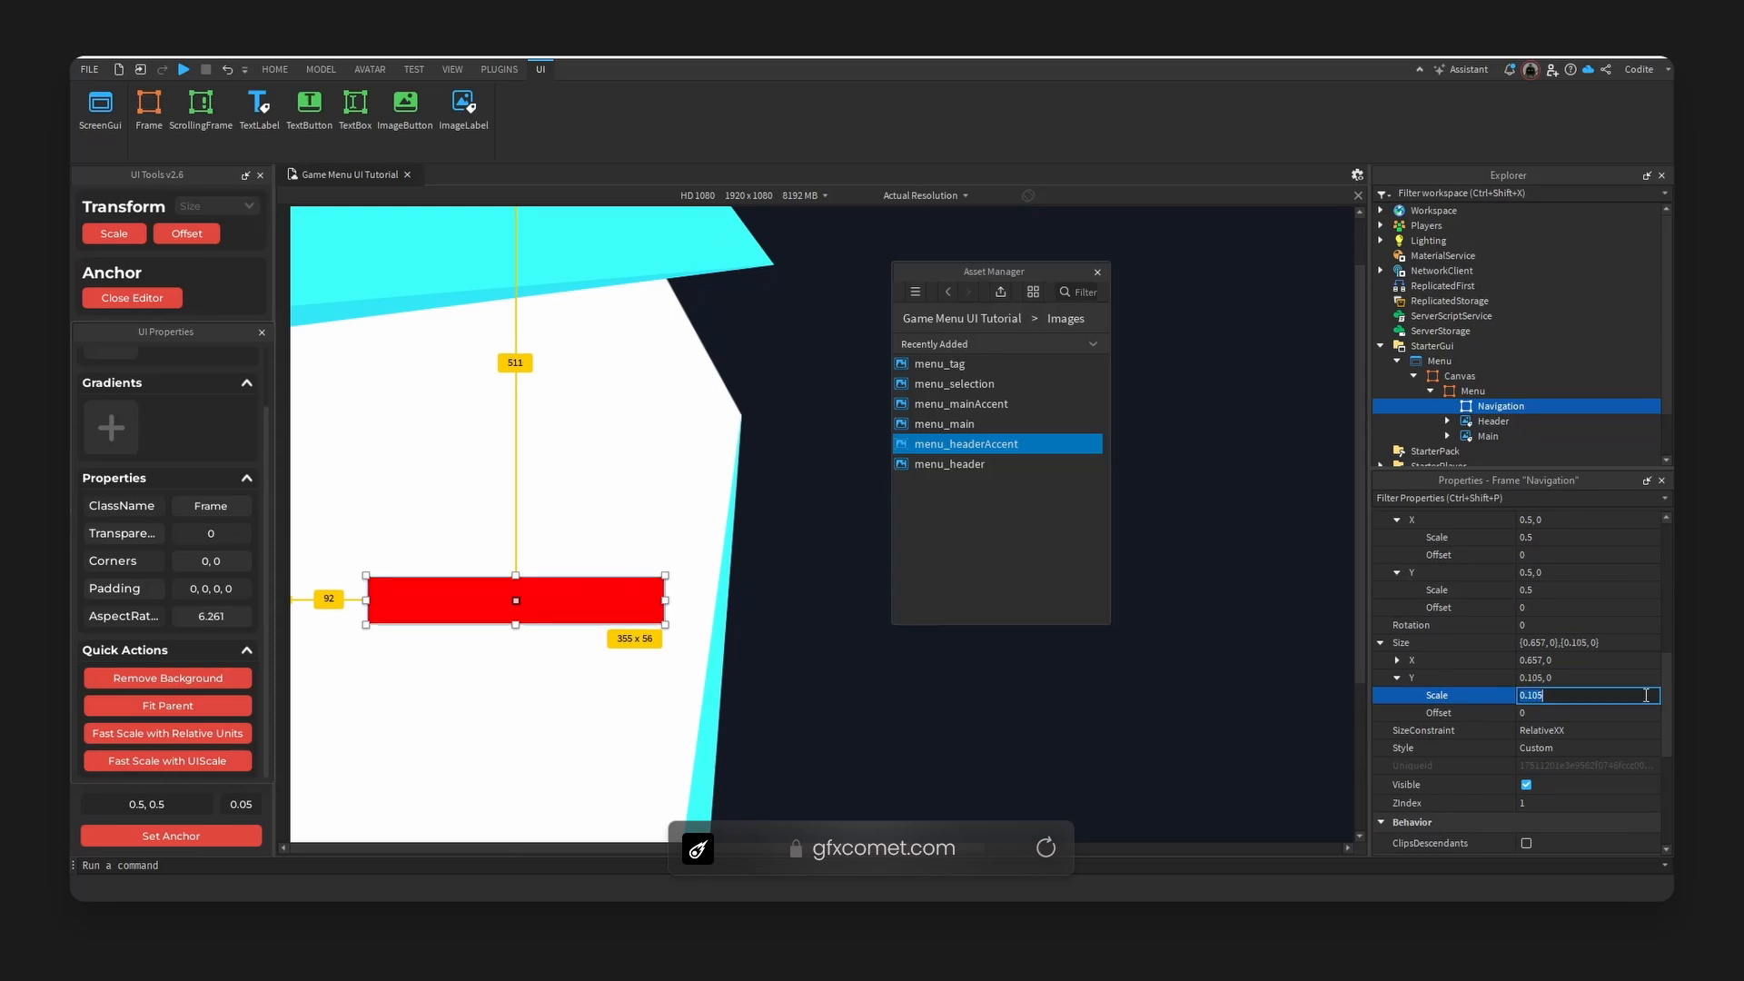
click(1651, 702)
text(0.115)
key(Return)
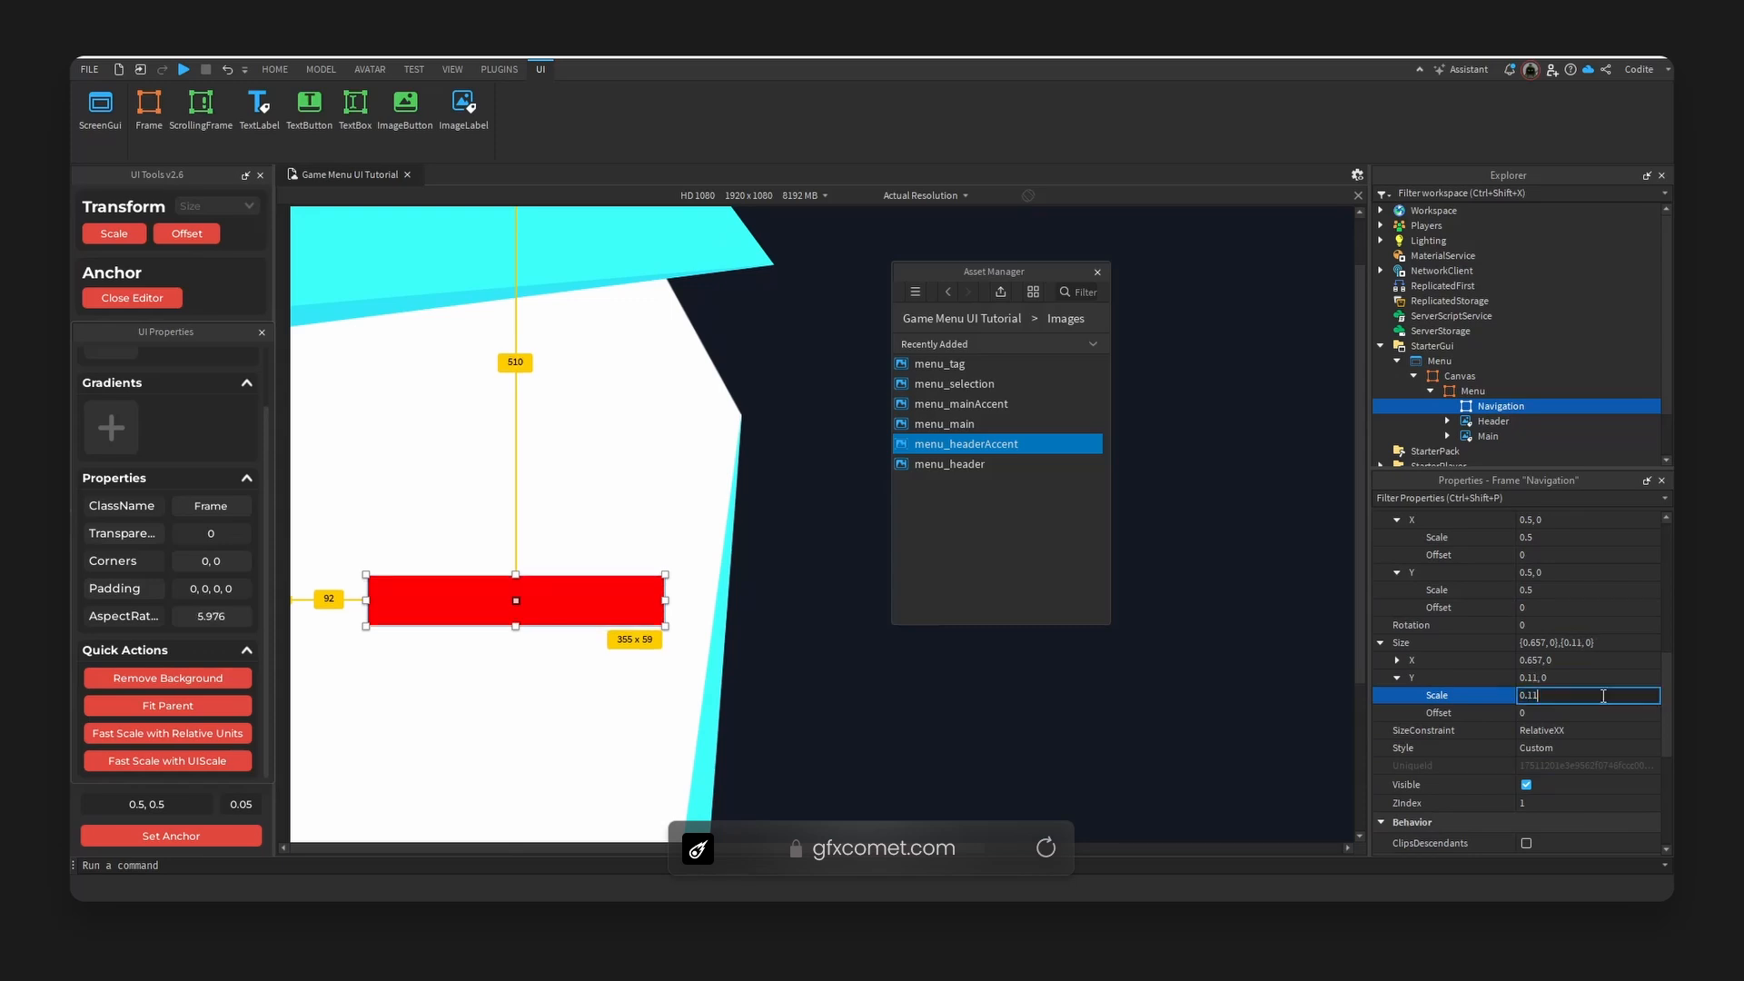
click(1600, 695)
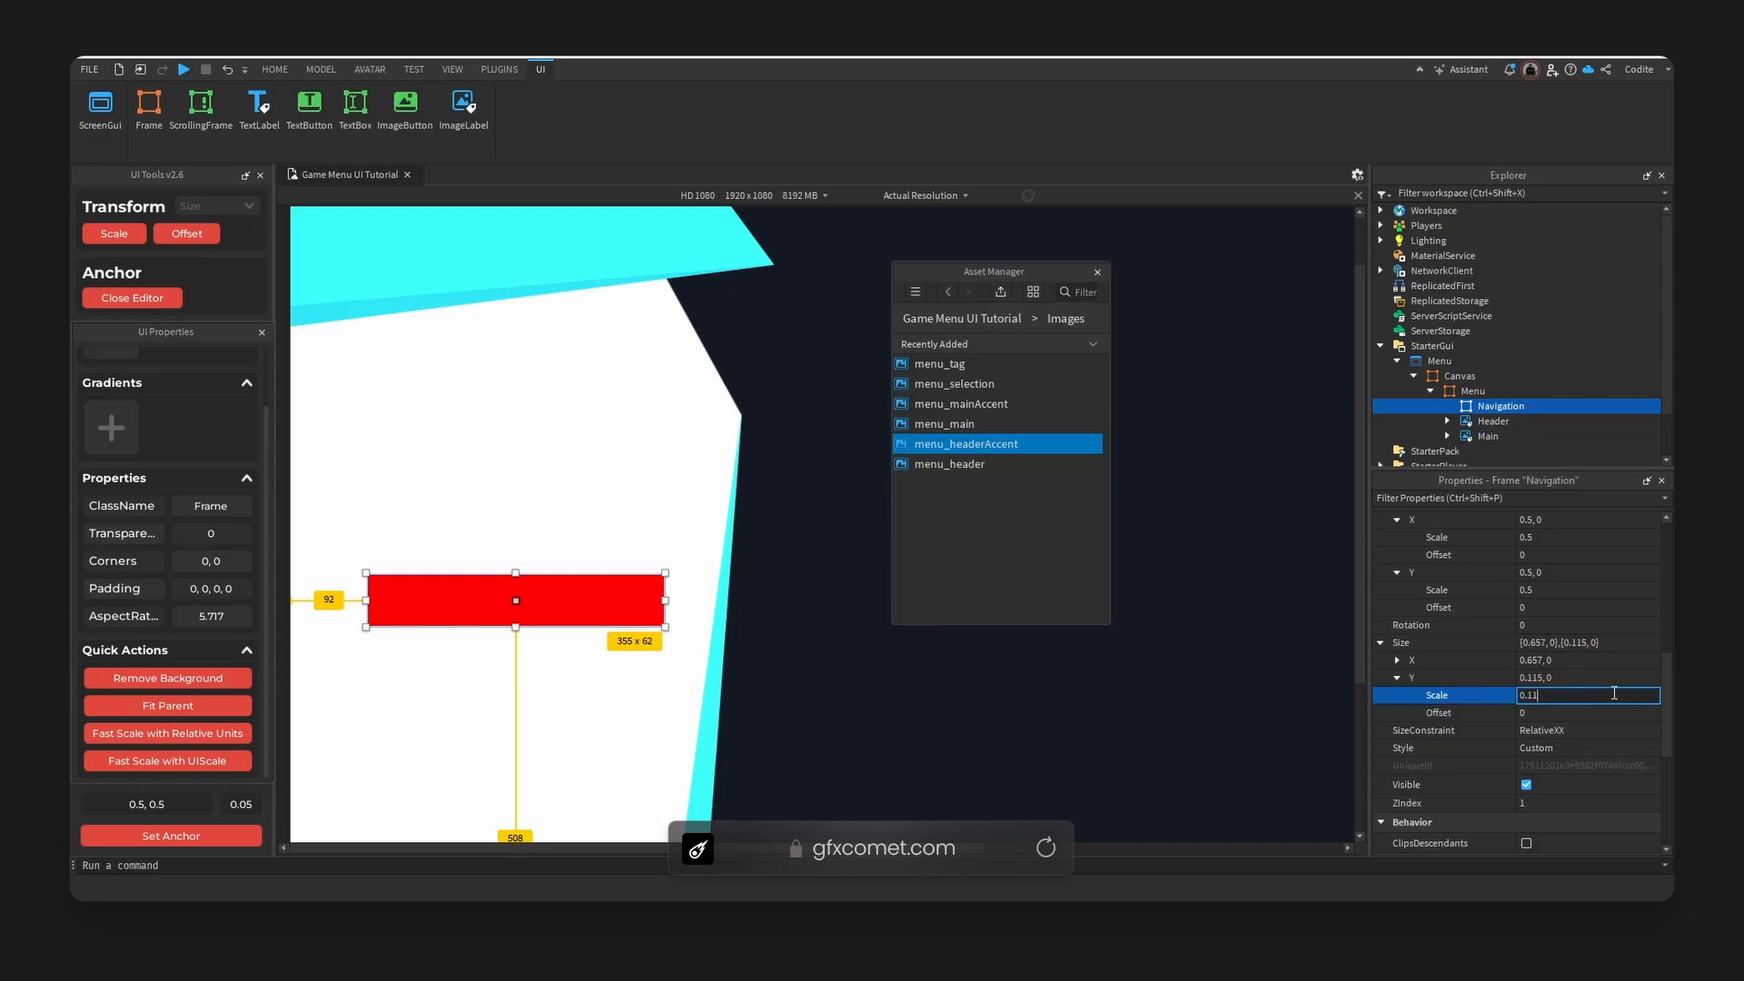
key(Return)
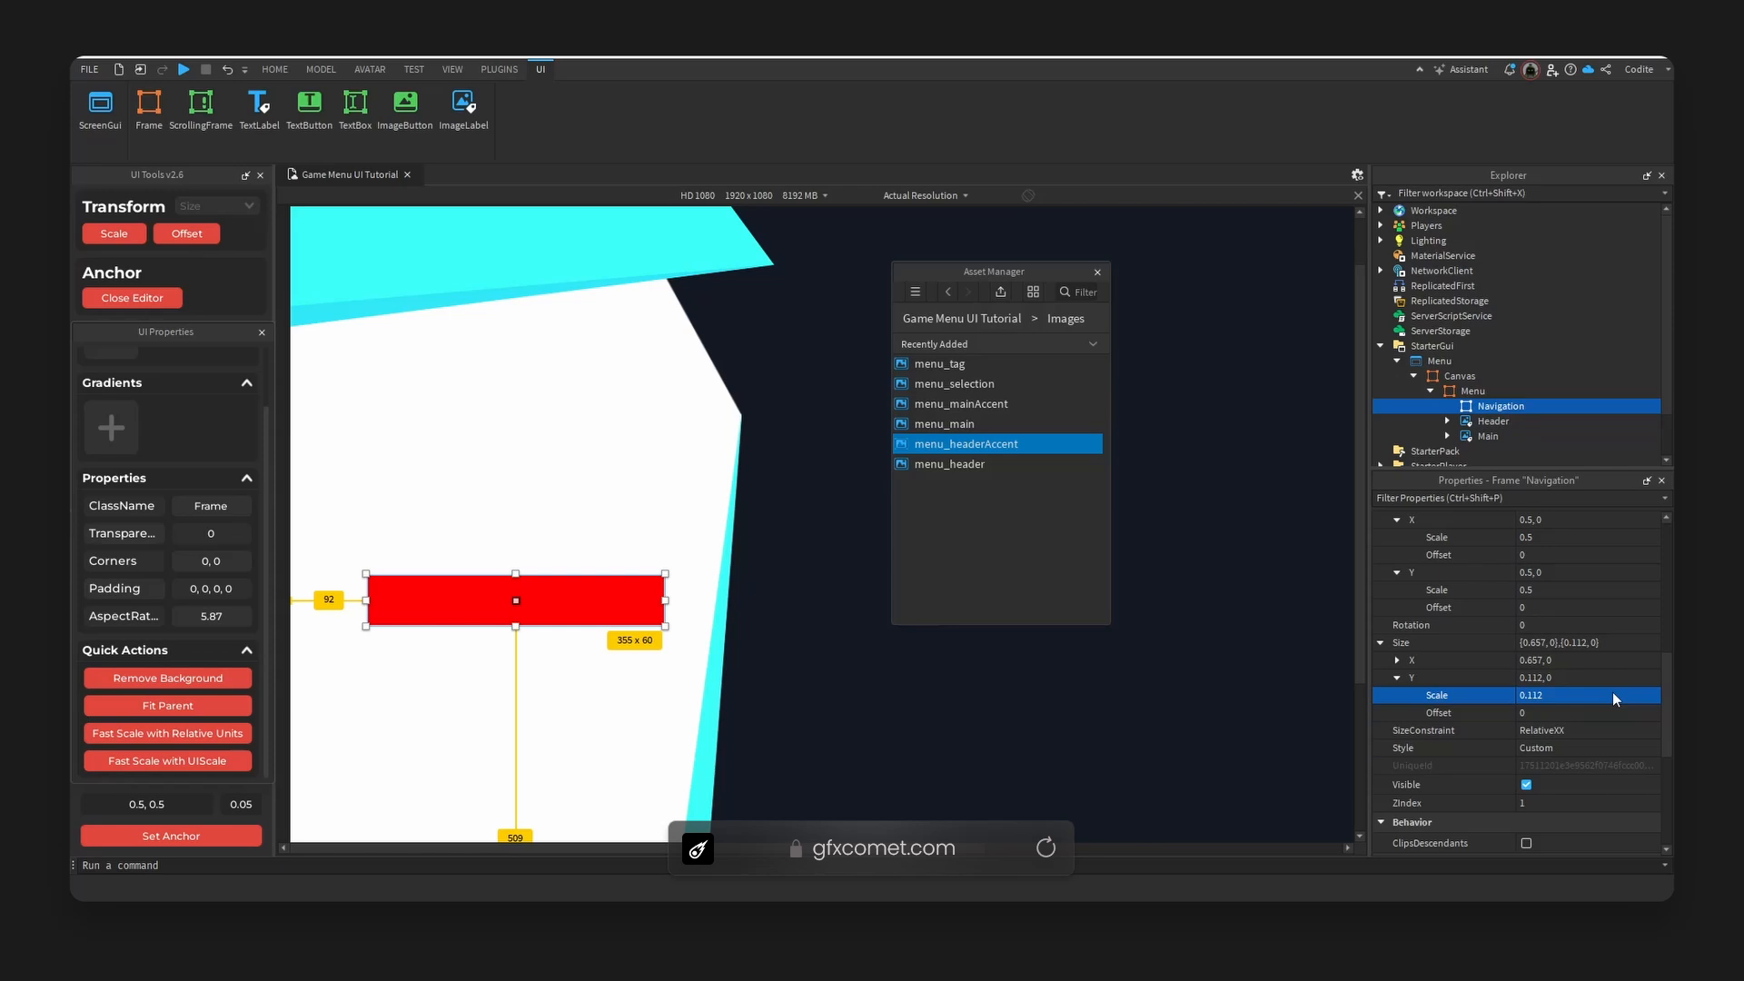
Add a UIListLayout and a Frame inside the Navigation frame.
click(1536, 406)
text(uilist)
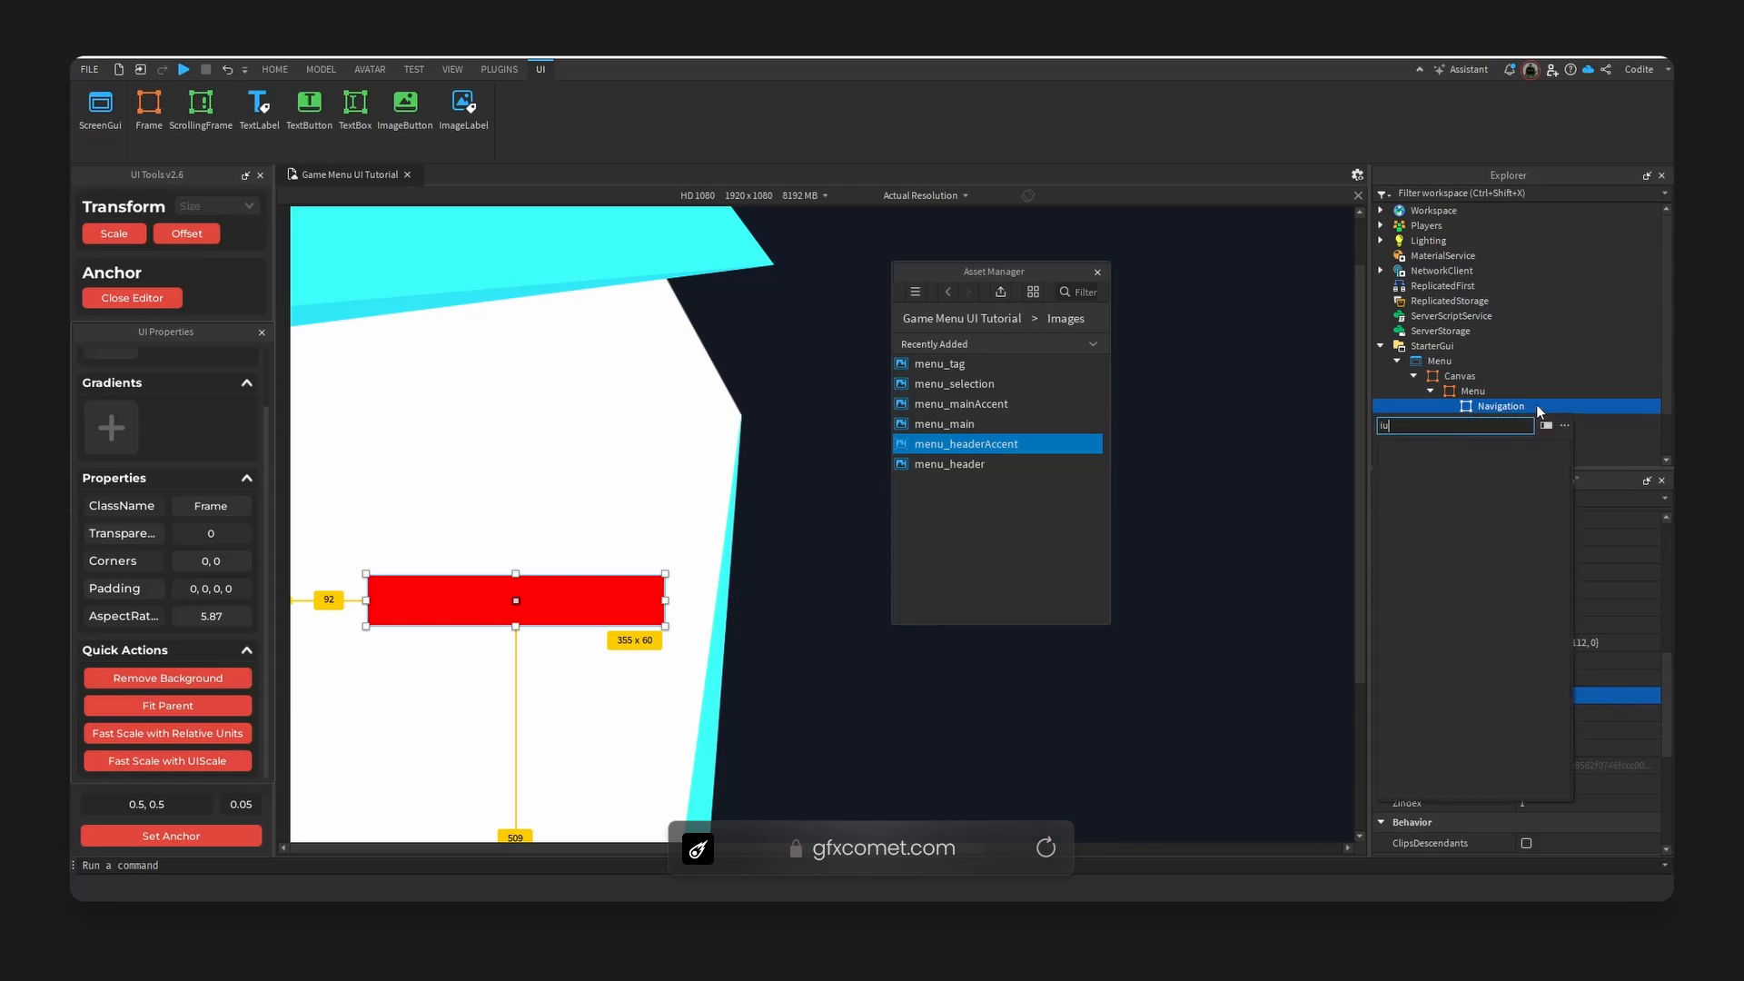
key(Return)
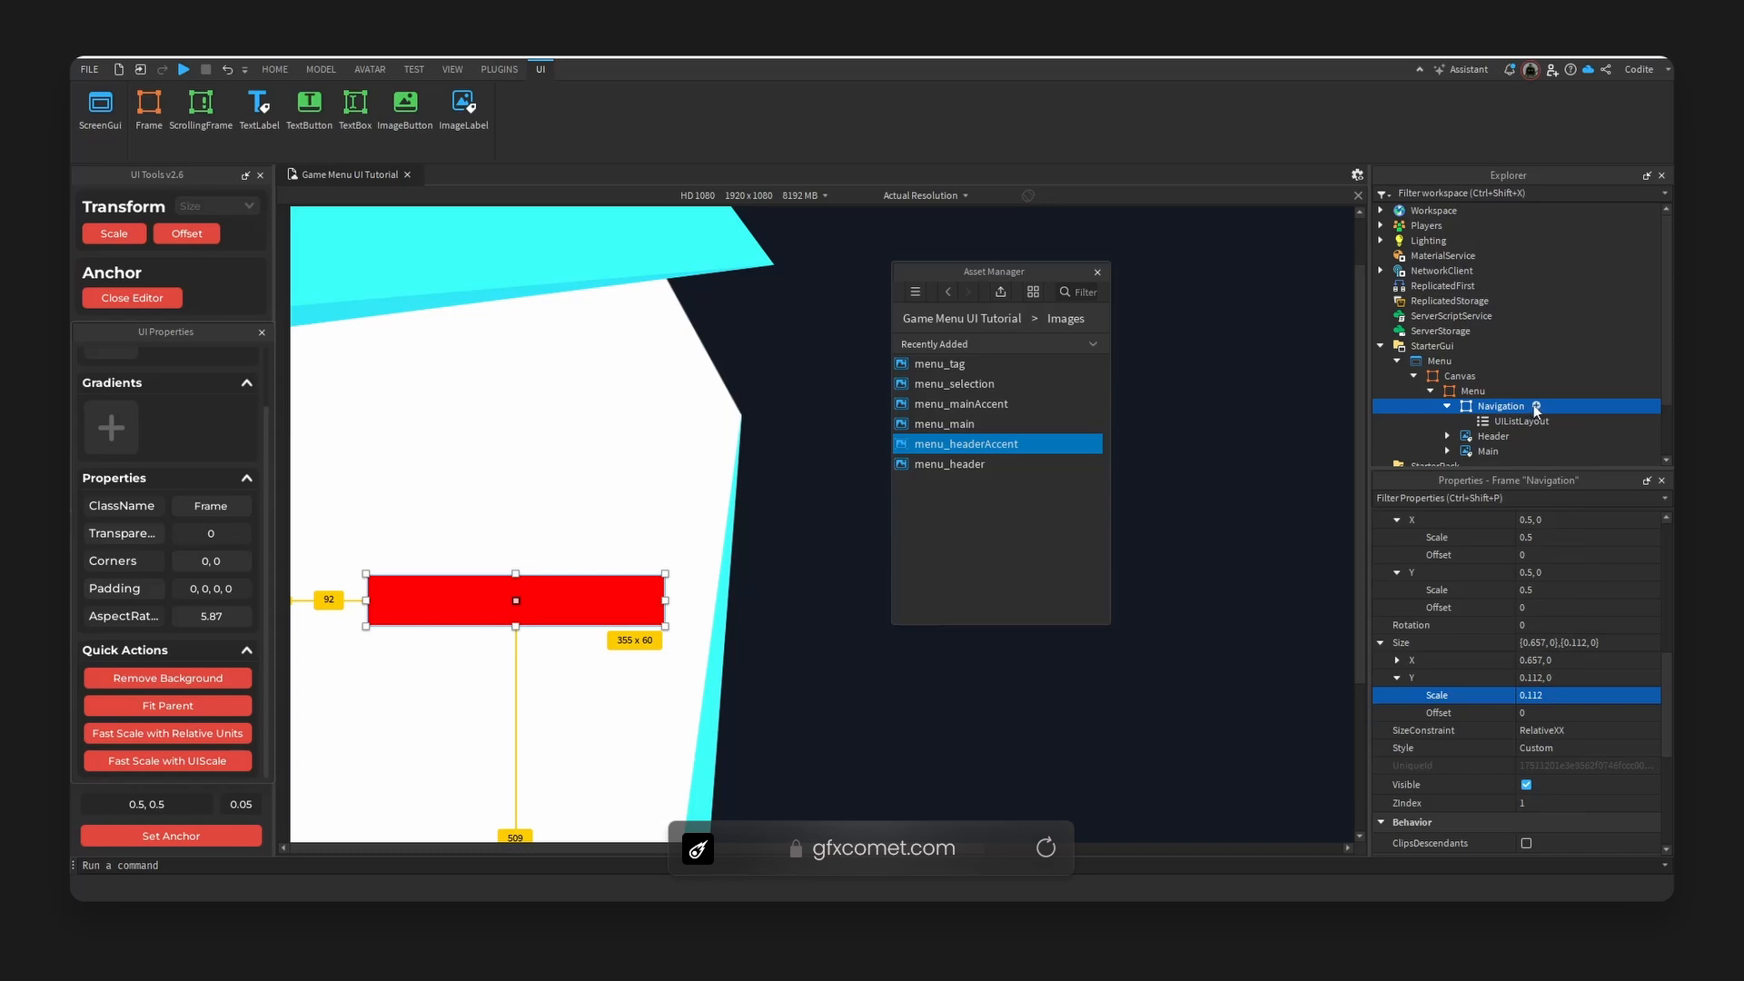
click(1536, 406)
text(fra)
click(1504, 446)
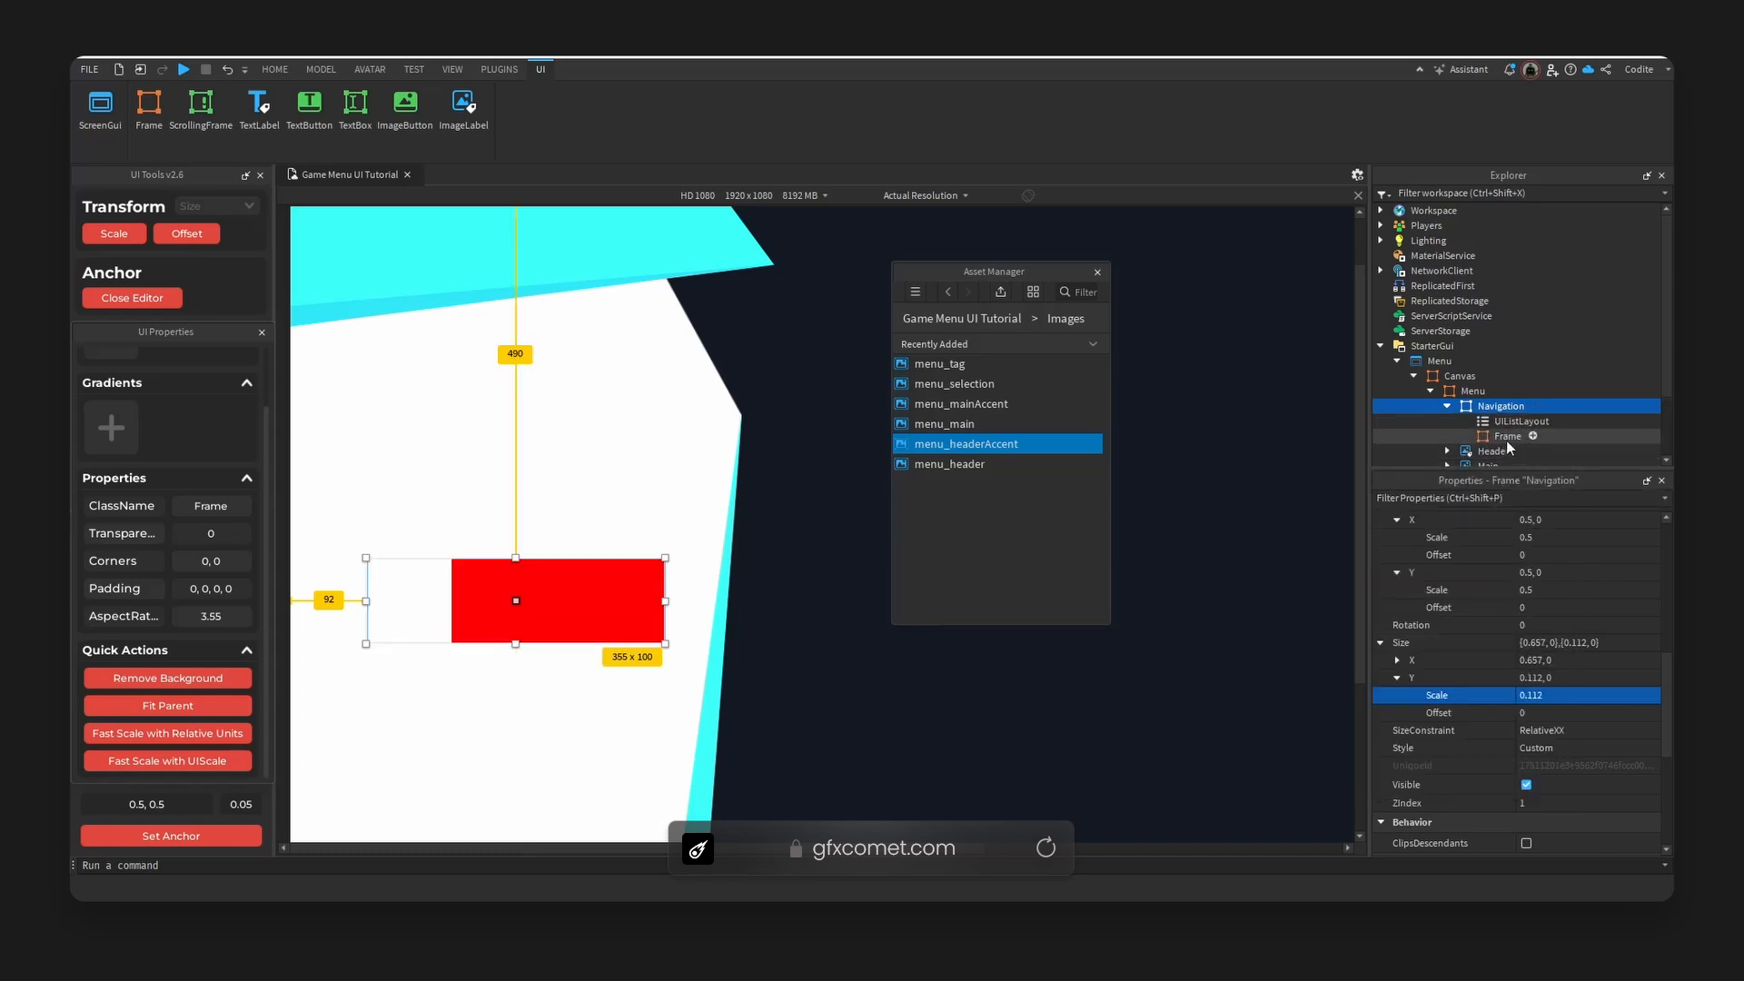
Set the new child frame's size to 0, 355 on X and 0, 60 on Y.
click(1508, 441)
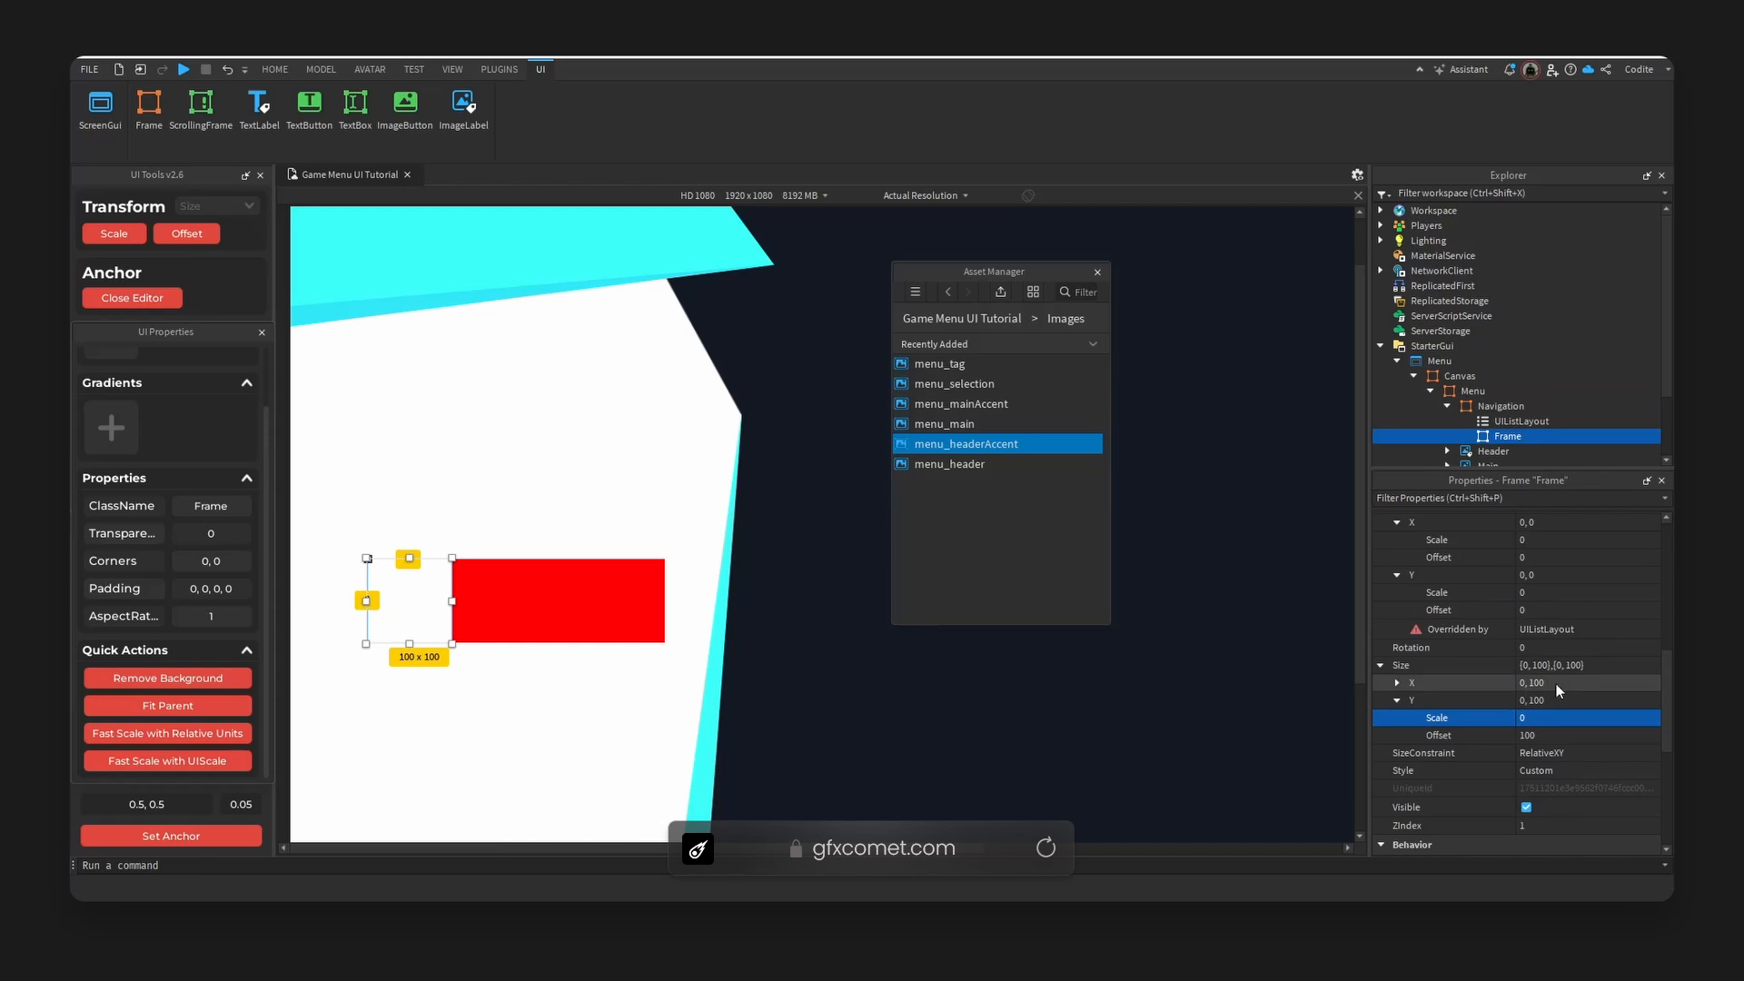
double_click(1448, 700)
click(1591, 683)
text(0, 355)
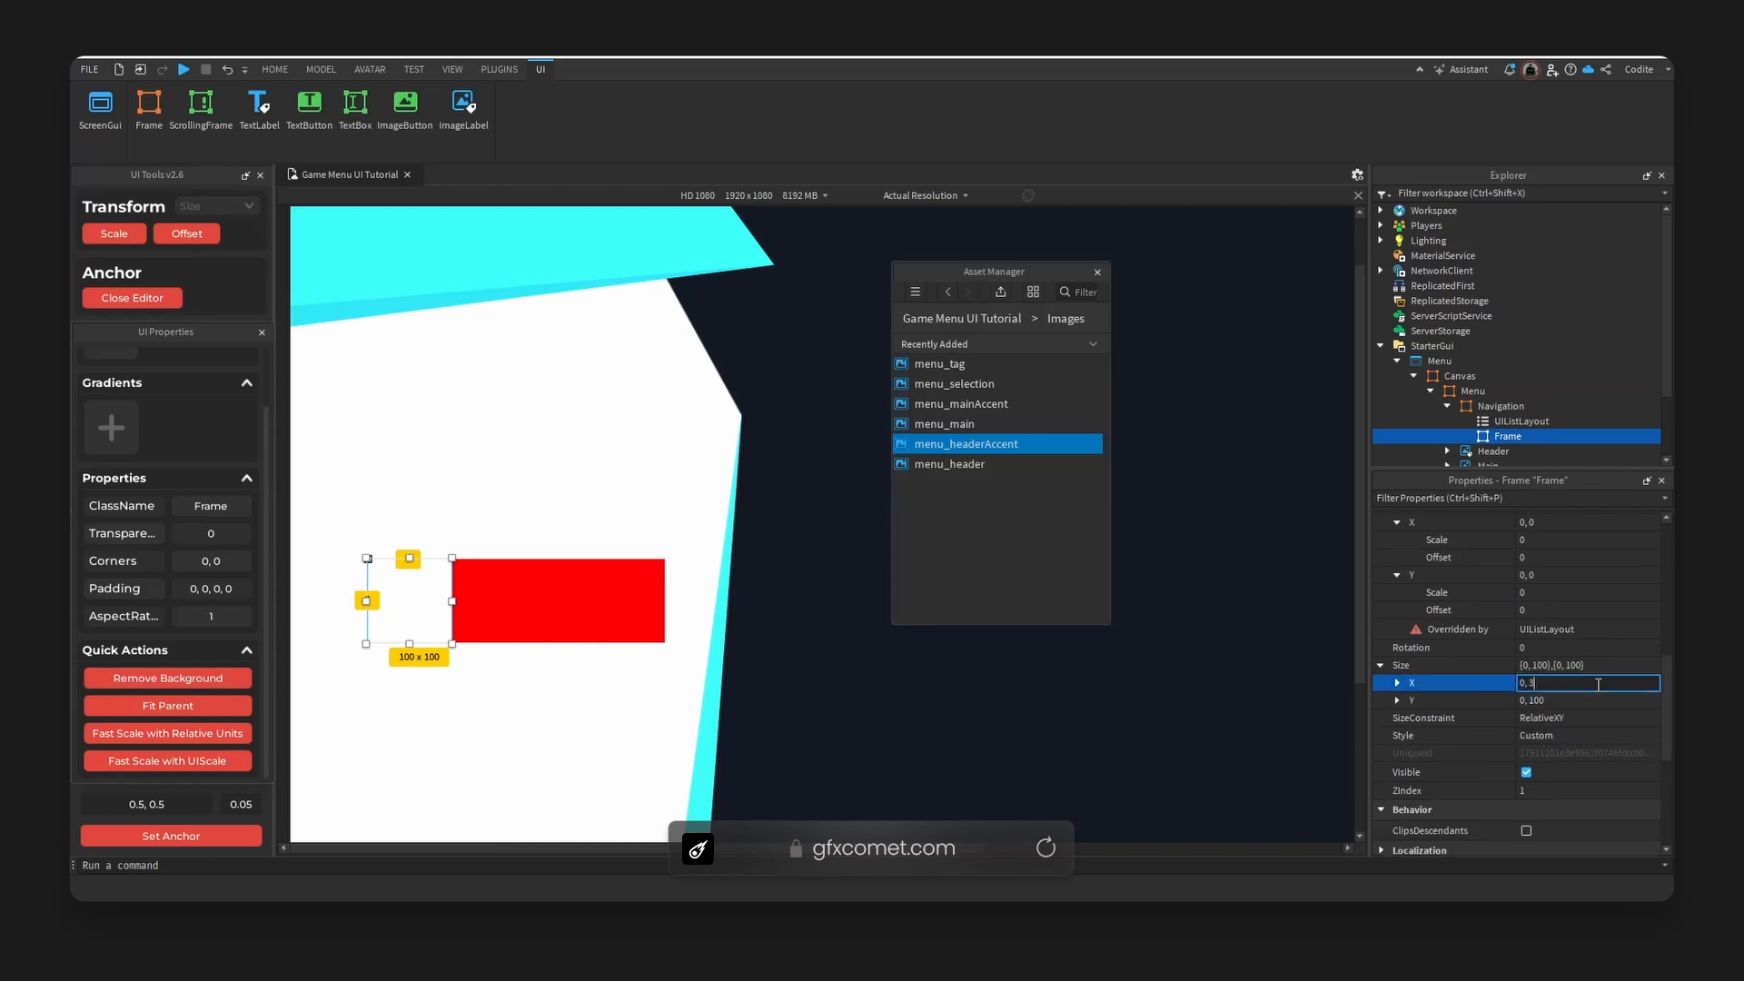
click(1615, 701)
text(0, 60)
key(Return)
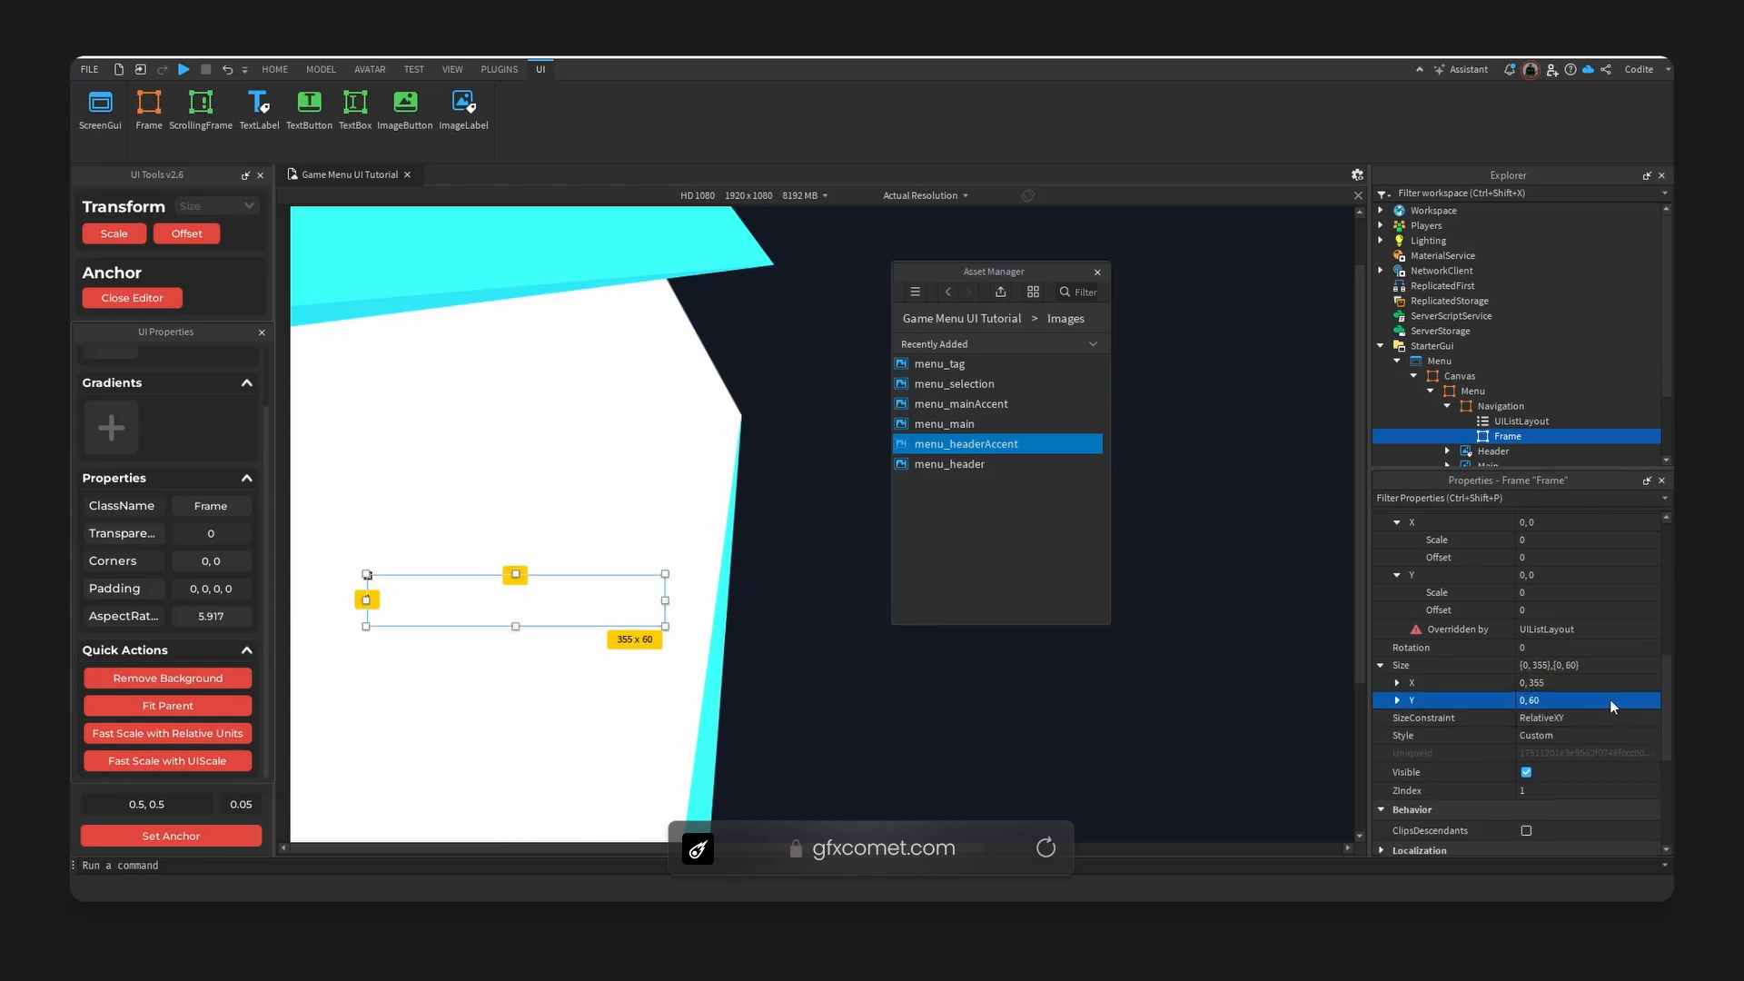
Set the child frame's background color to bright green (157, 255, 0).
click(192, 710)
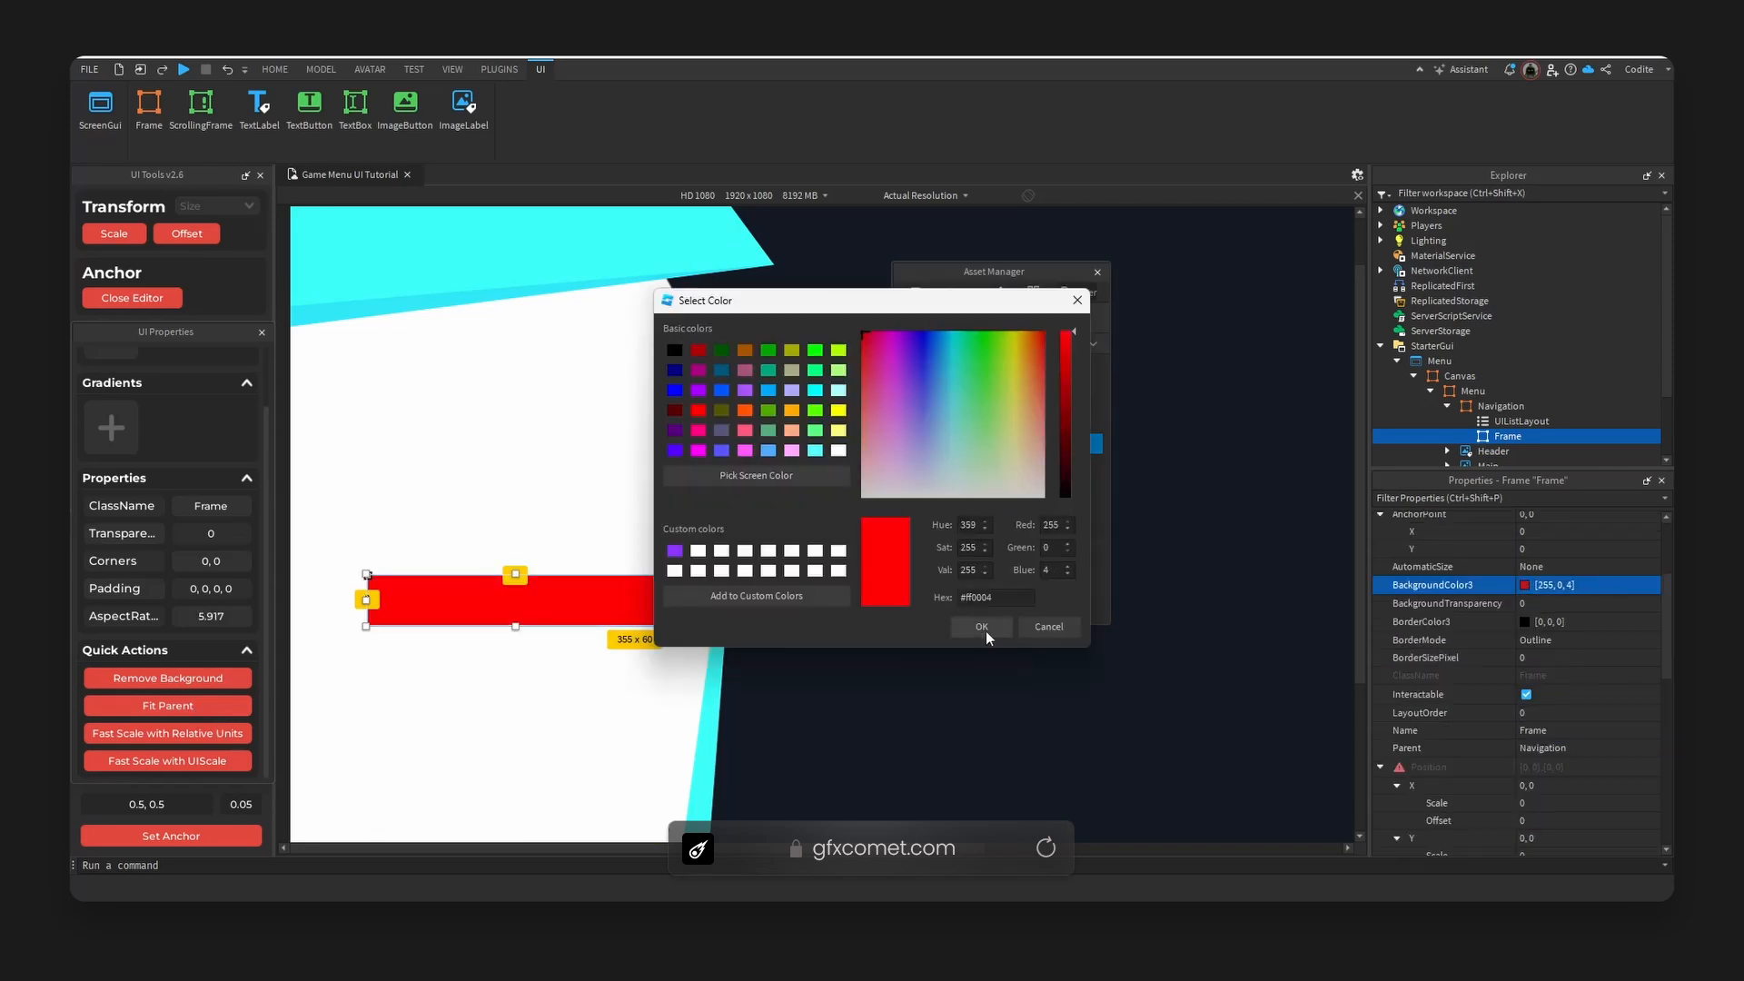
click(982, 631)
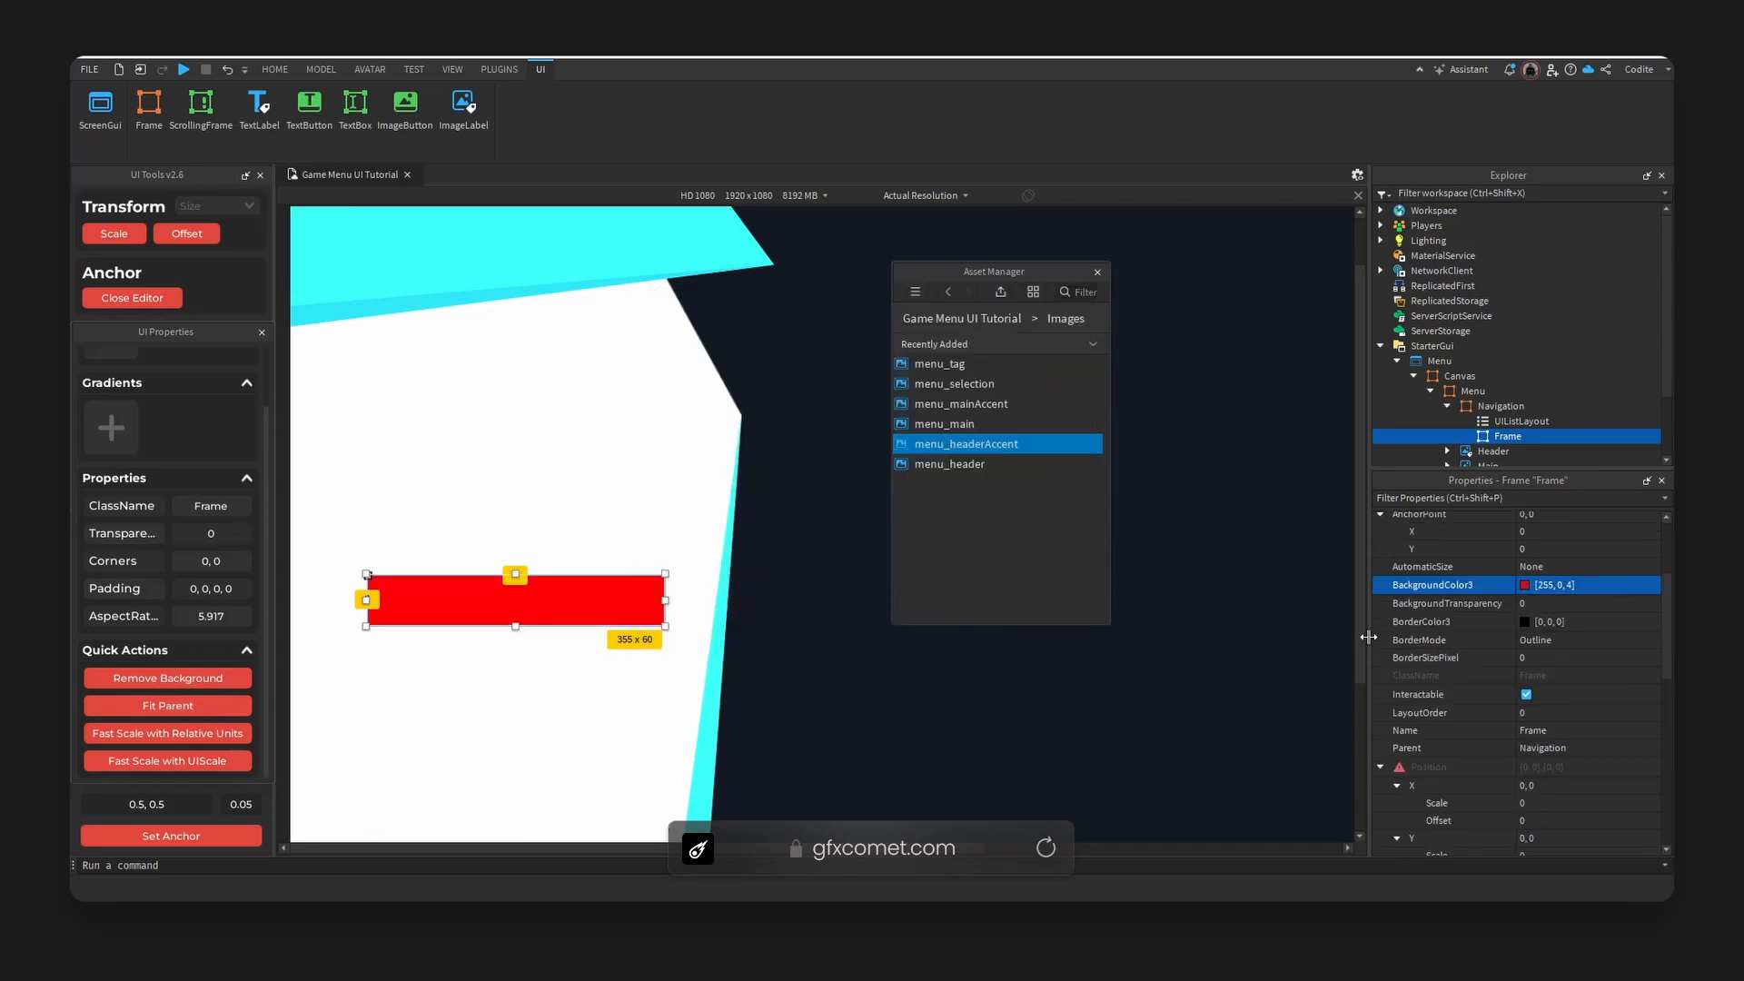
click(1525, 584)
drag(919, 327, 1004, 323)
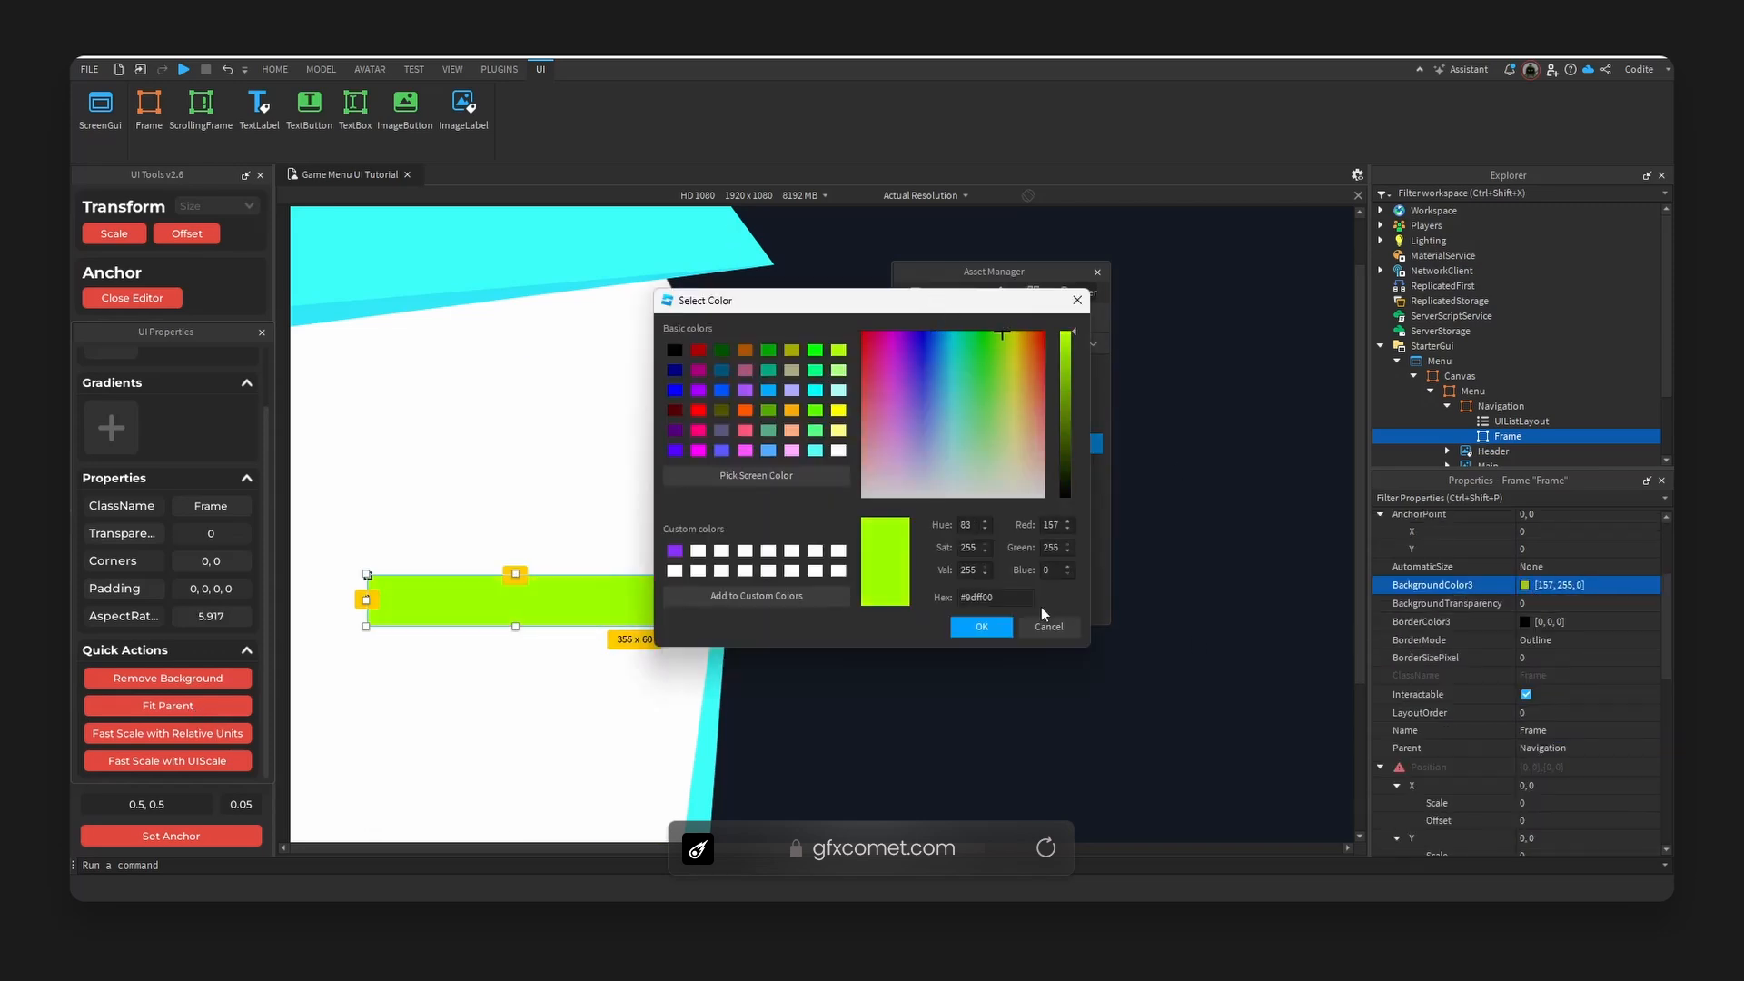
click(983, 627)
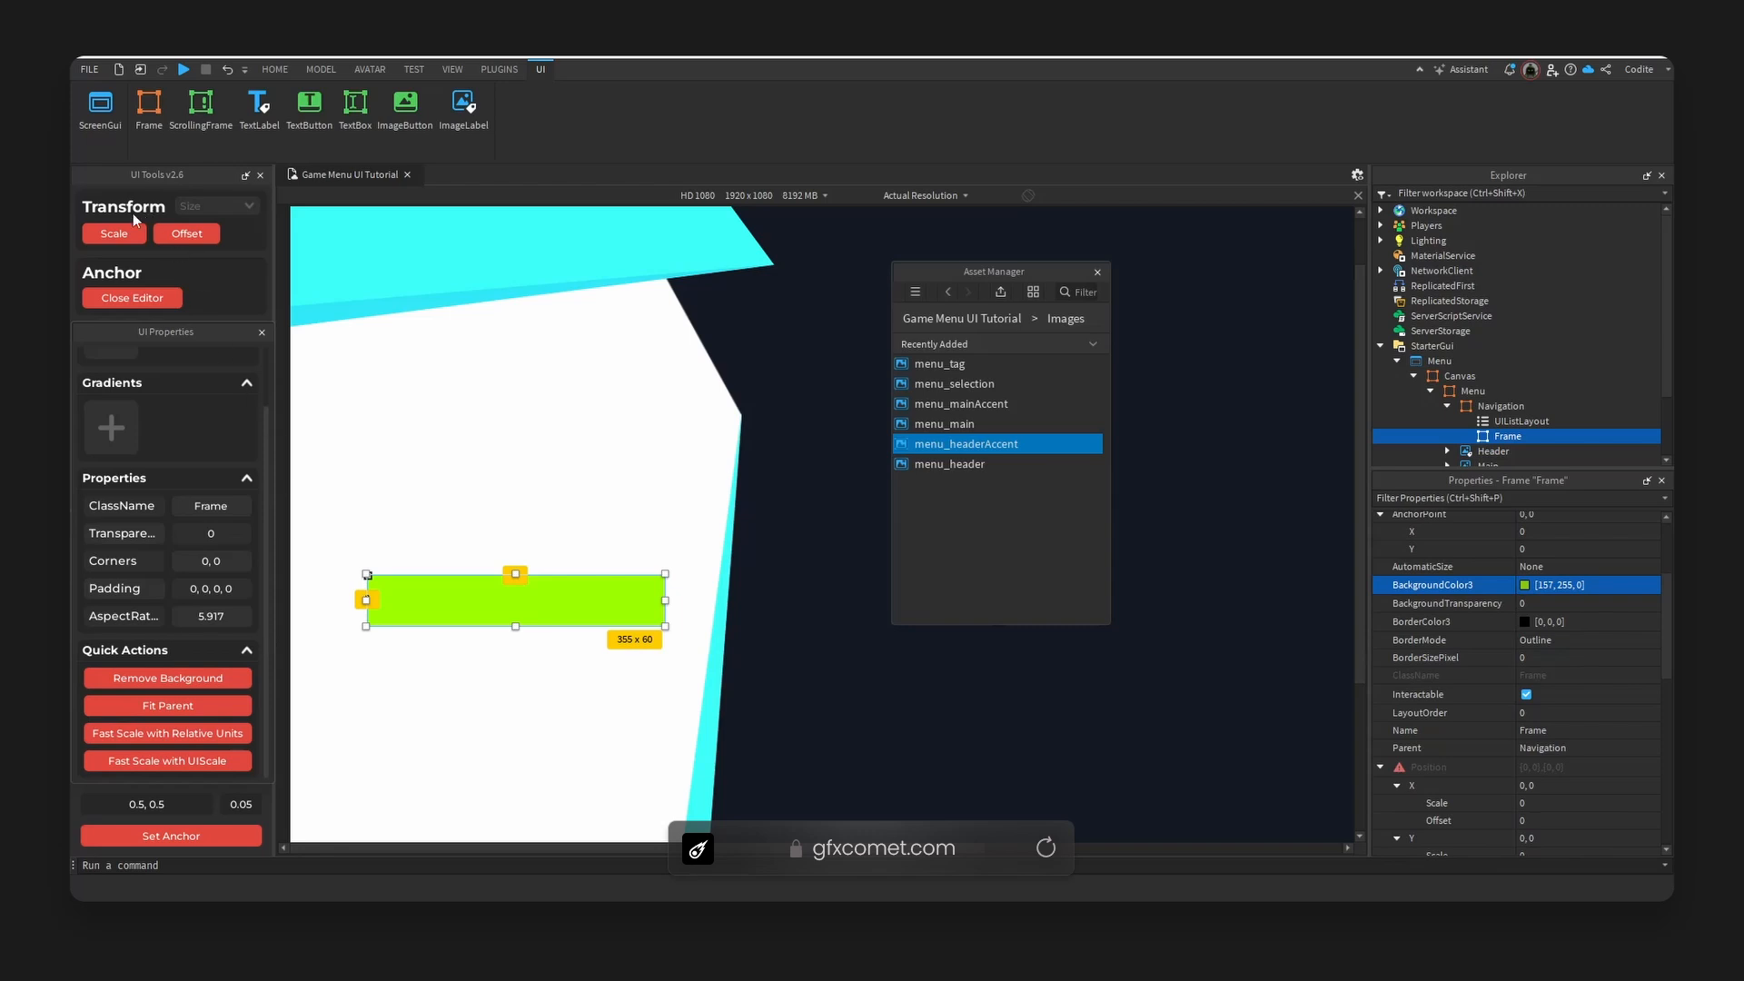
Convert the green frame's size to Scale and set its Y Size Scale to 0.335.
click(123, 235)
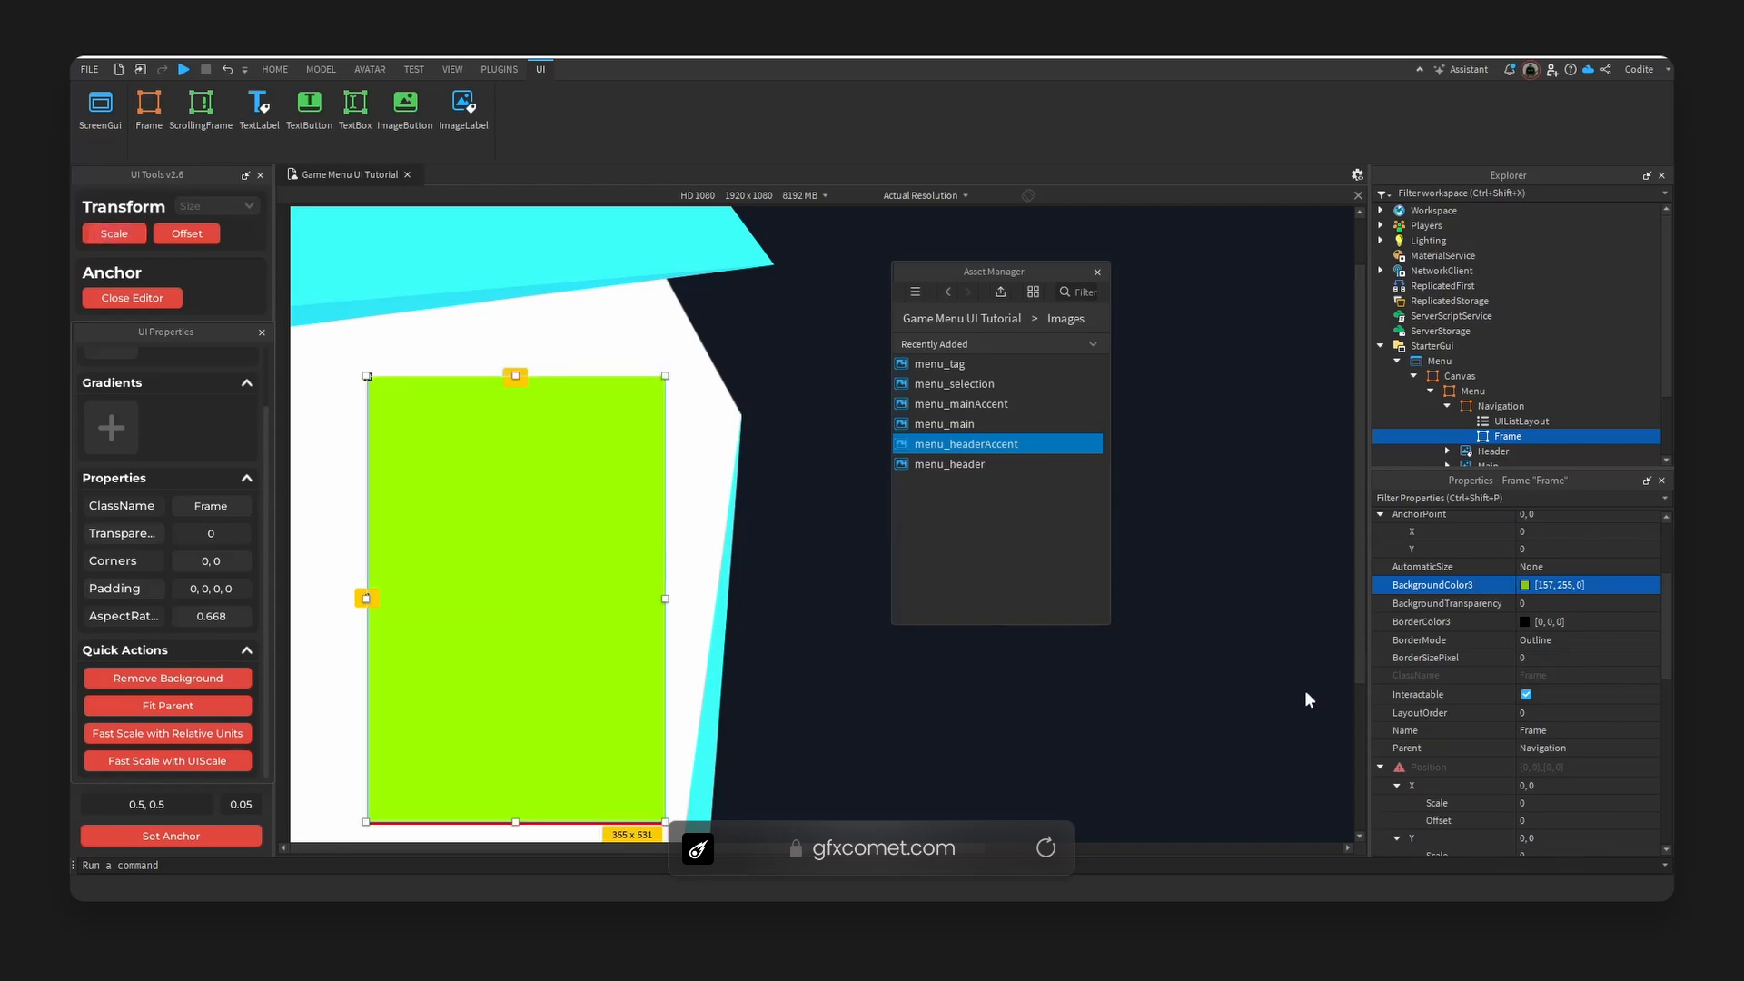
scroll(1492, 691, down, 5)
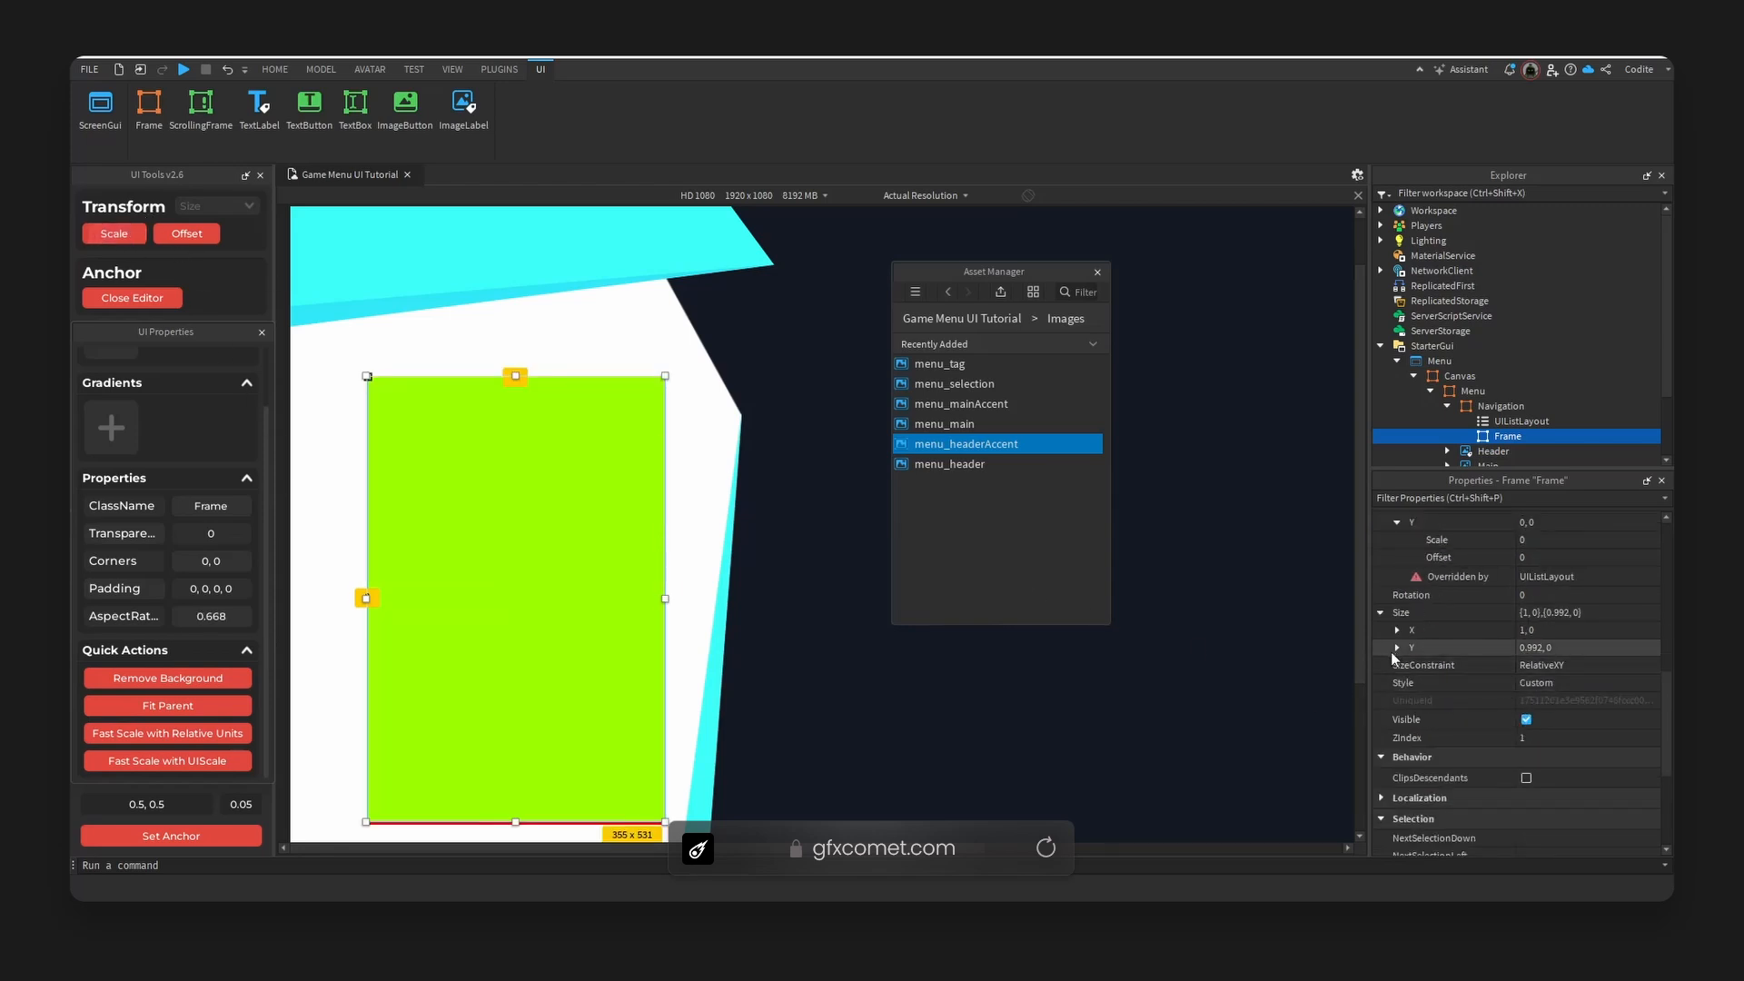
click(1396, 647)
click(1614, 665)
text(0.3)
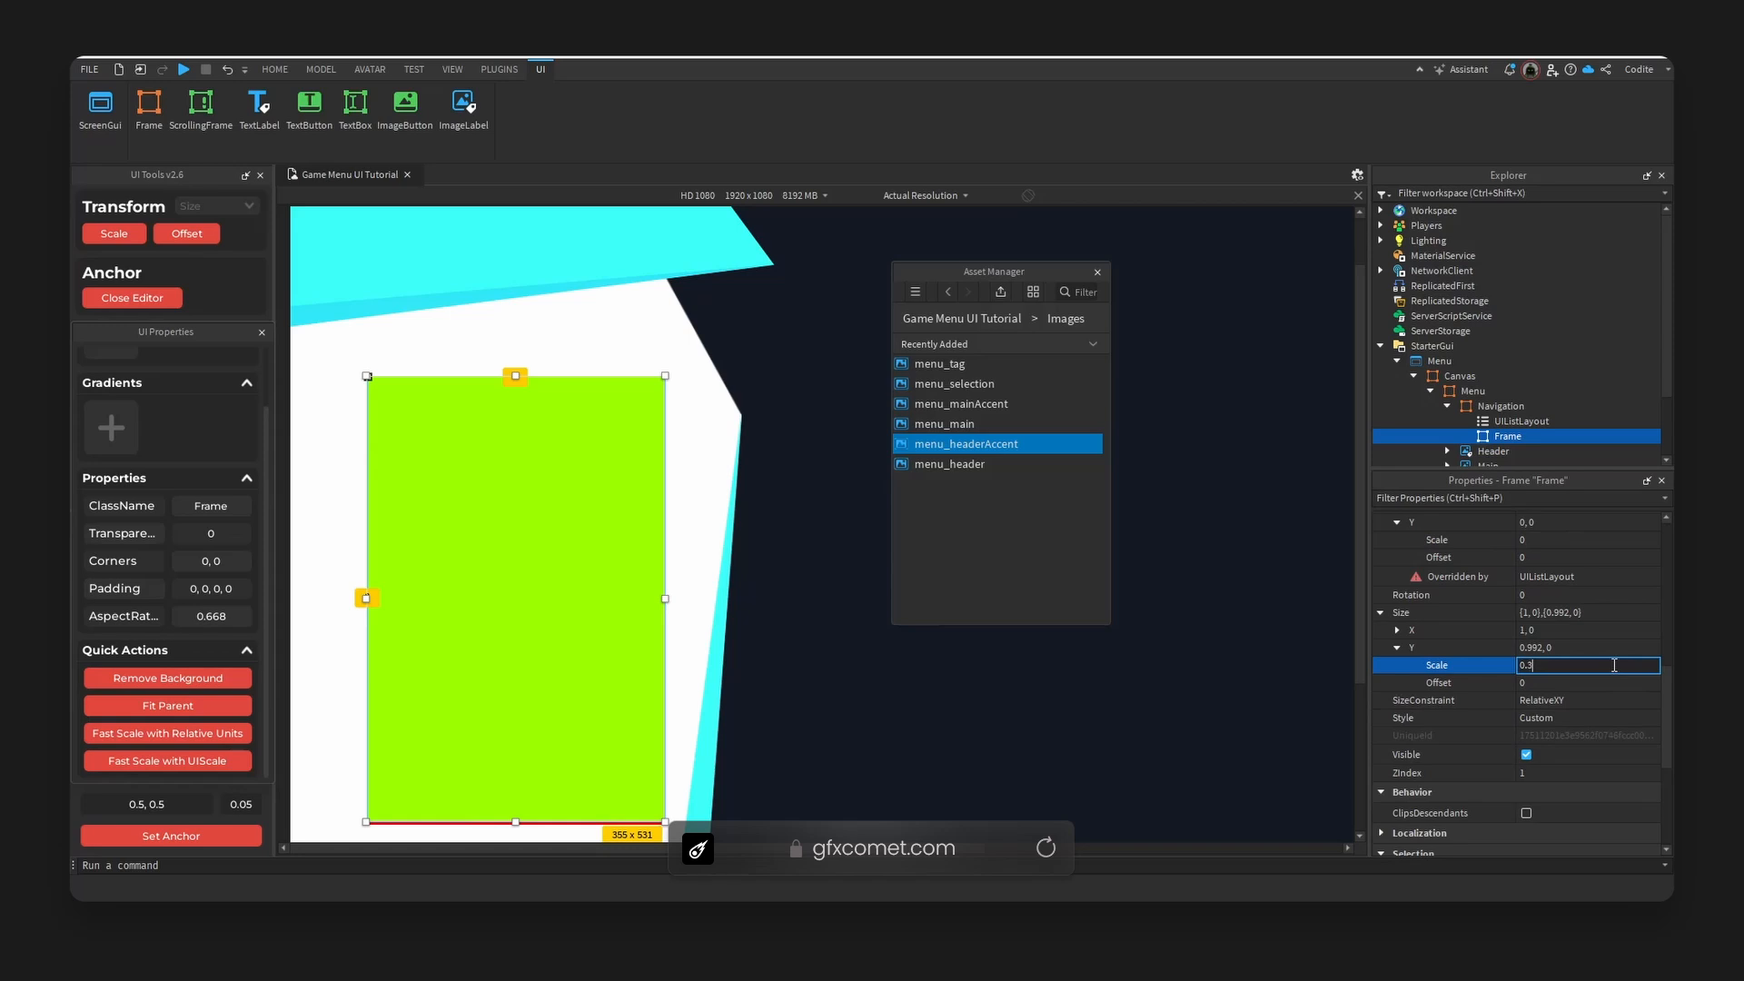
text(5)
key(Return)
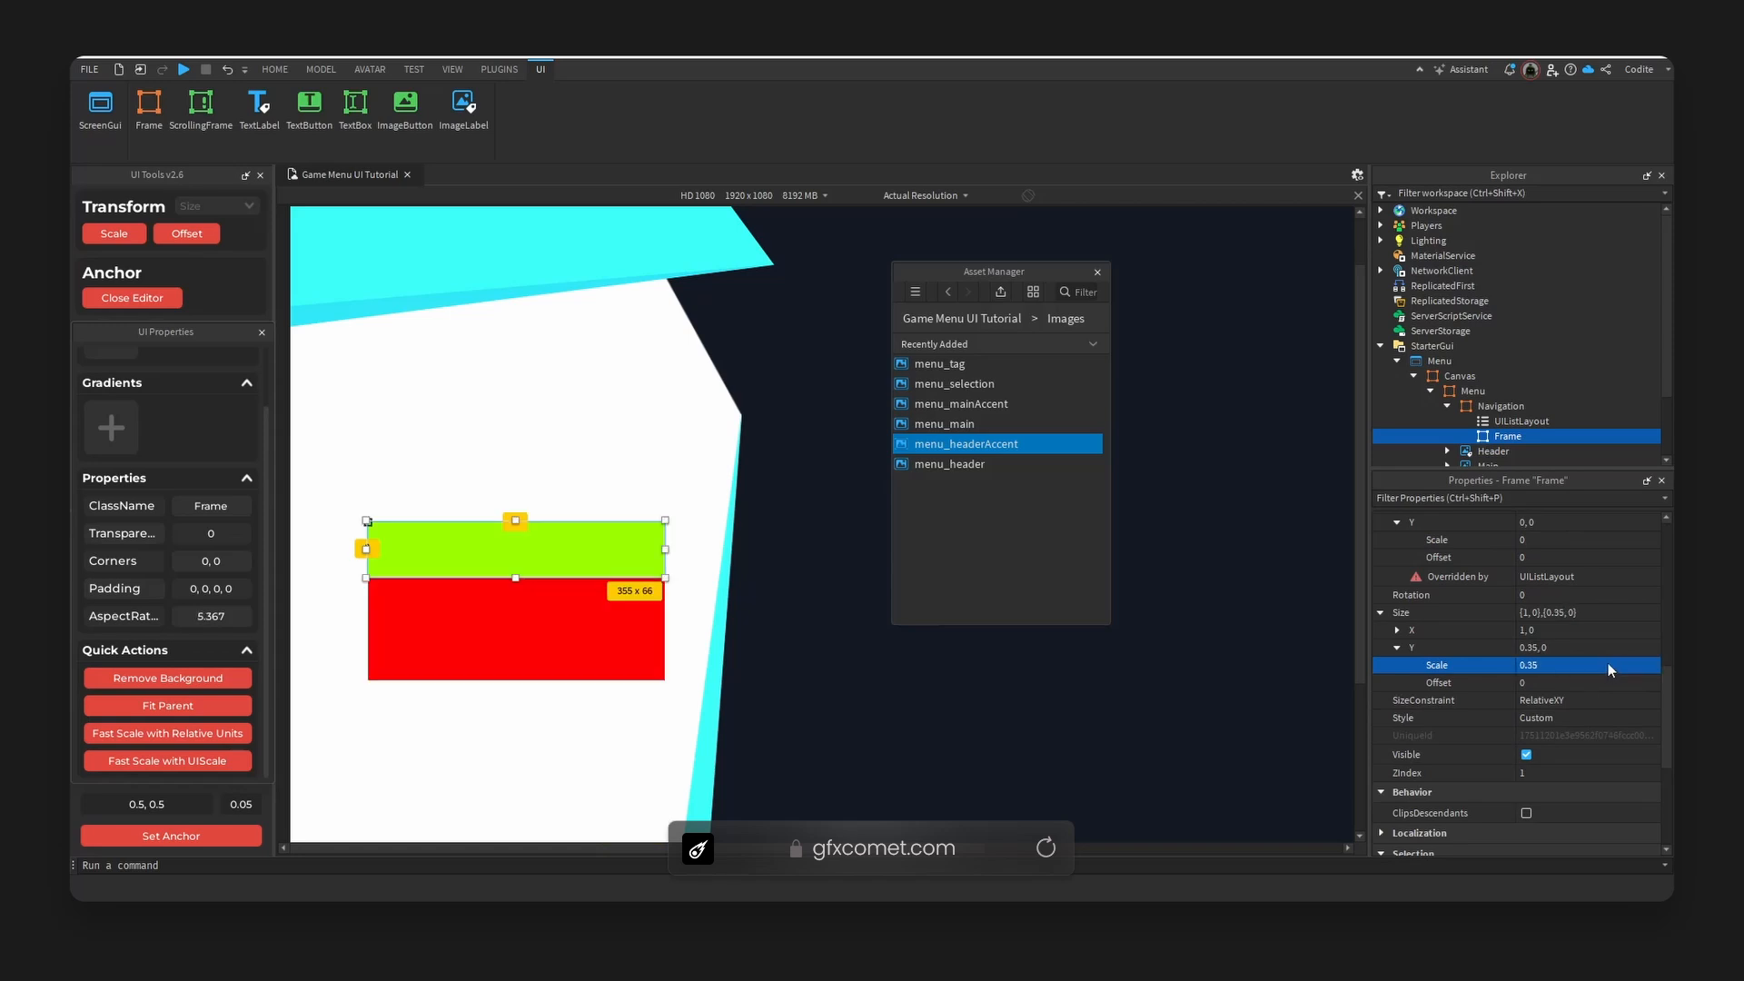
click(1626, 665)
key(Return)
click(1626, 667)
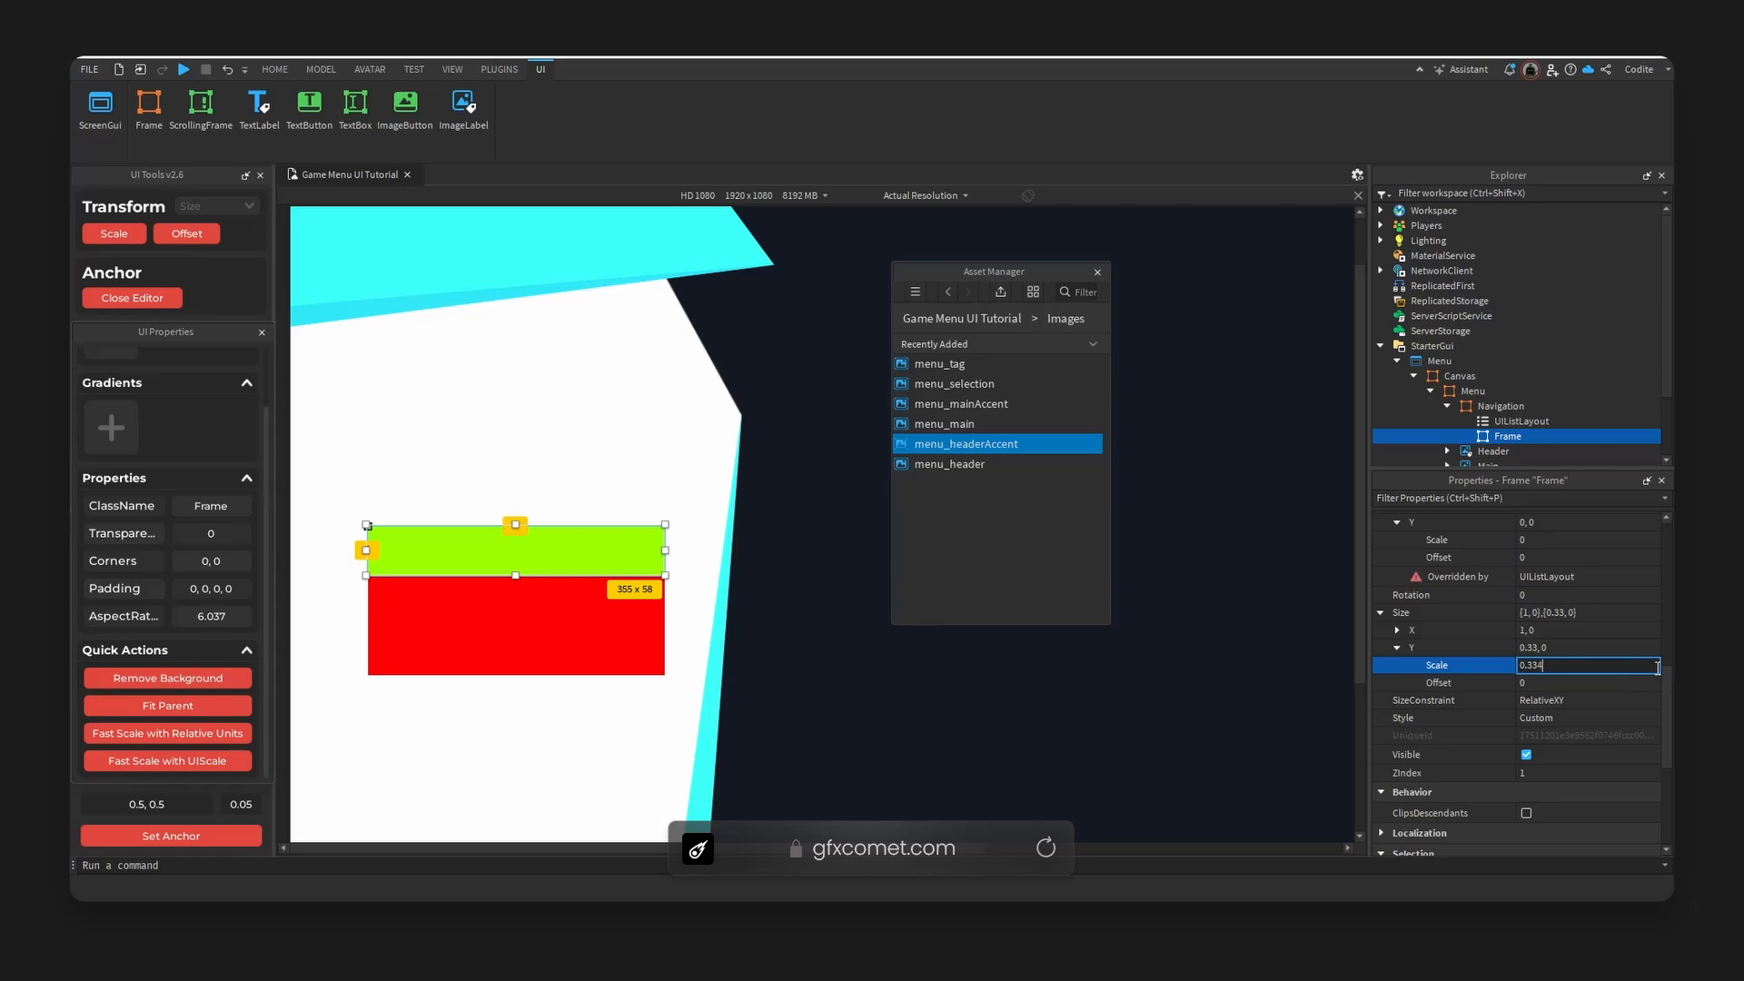
Set the Navigation frame's Y Size Scale to 0.05 and the green child frame's SizeConstraint to RelativeXX.
click(537, 642)
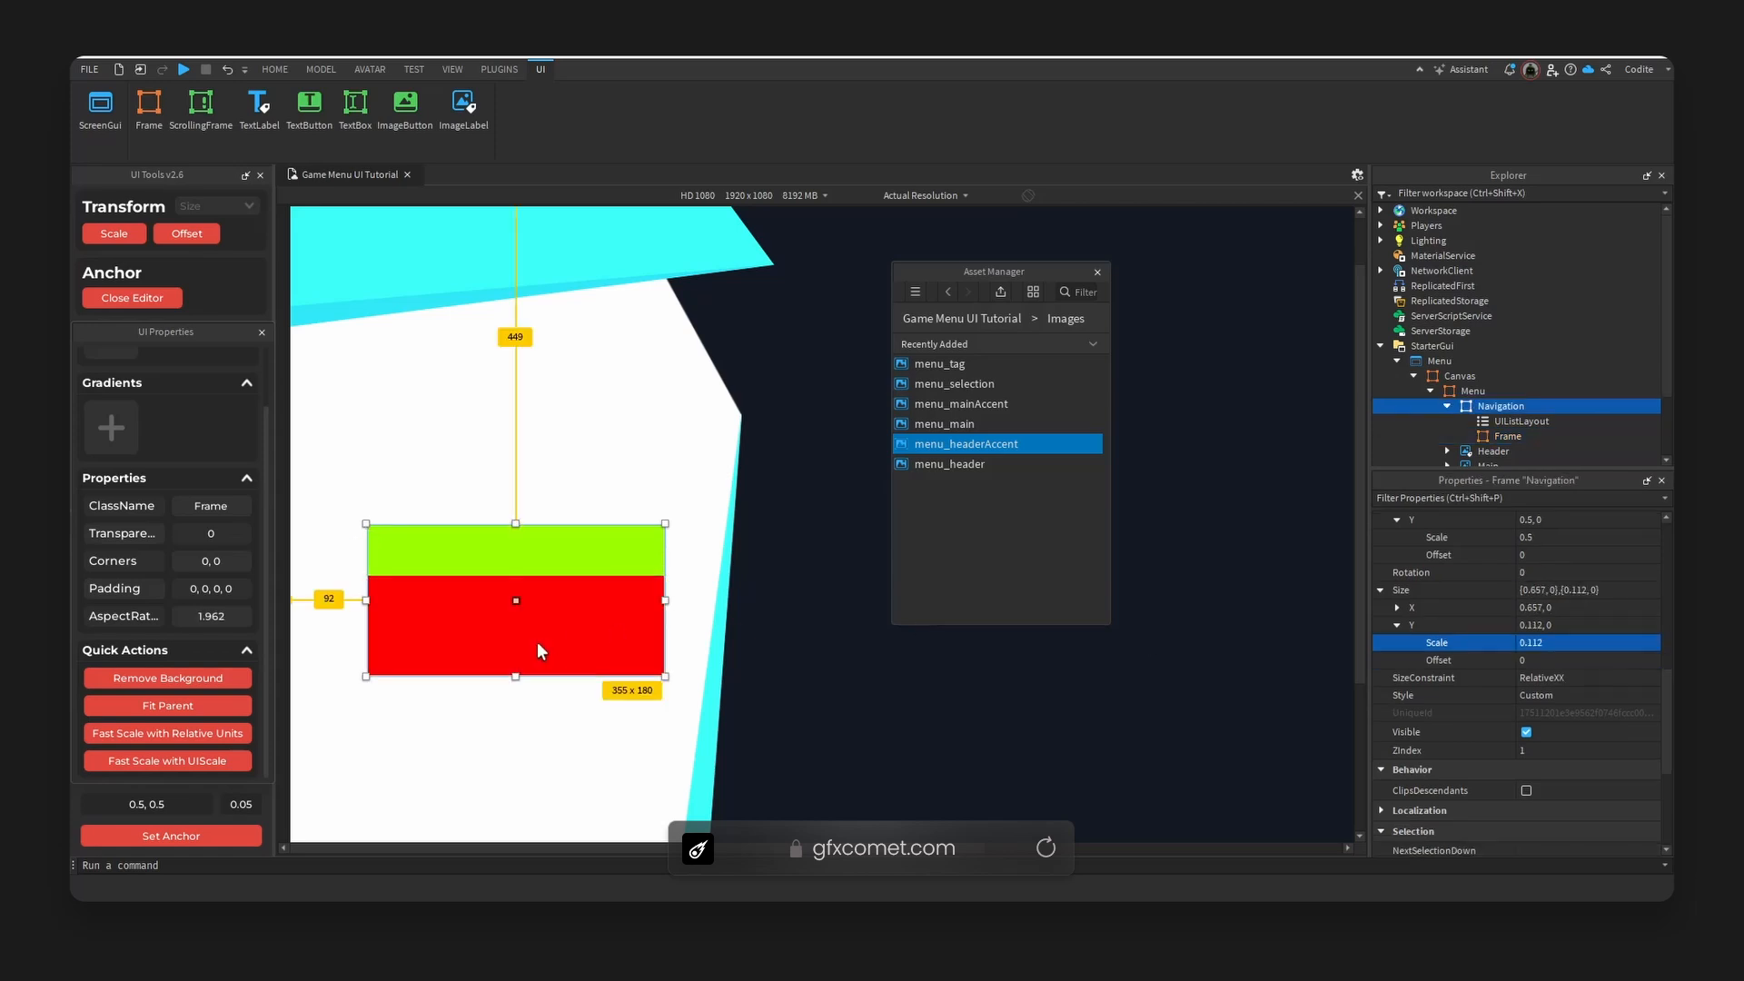
click(1583, 642)
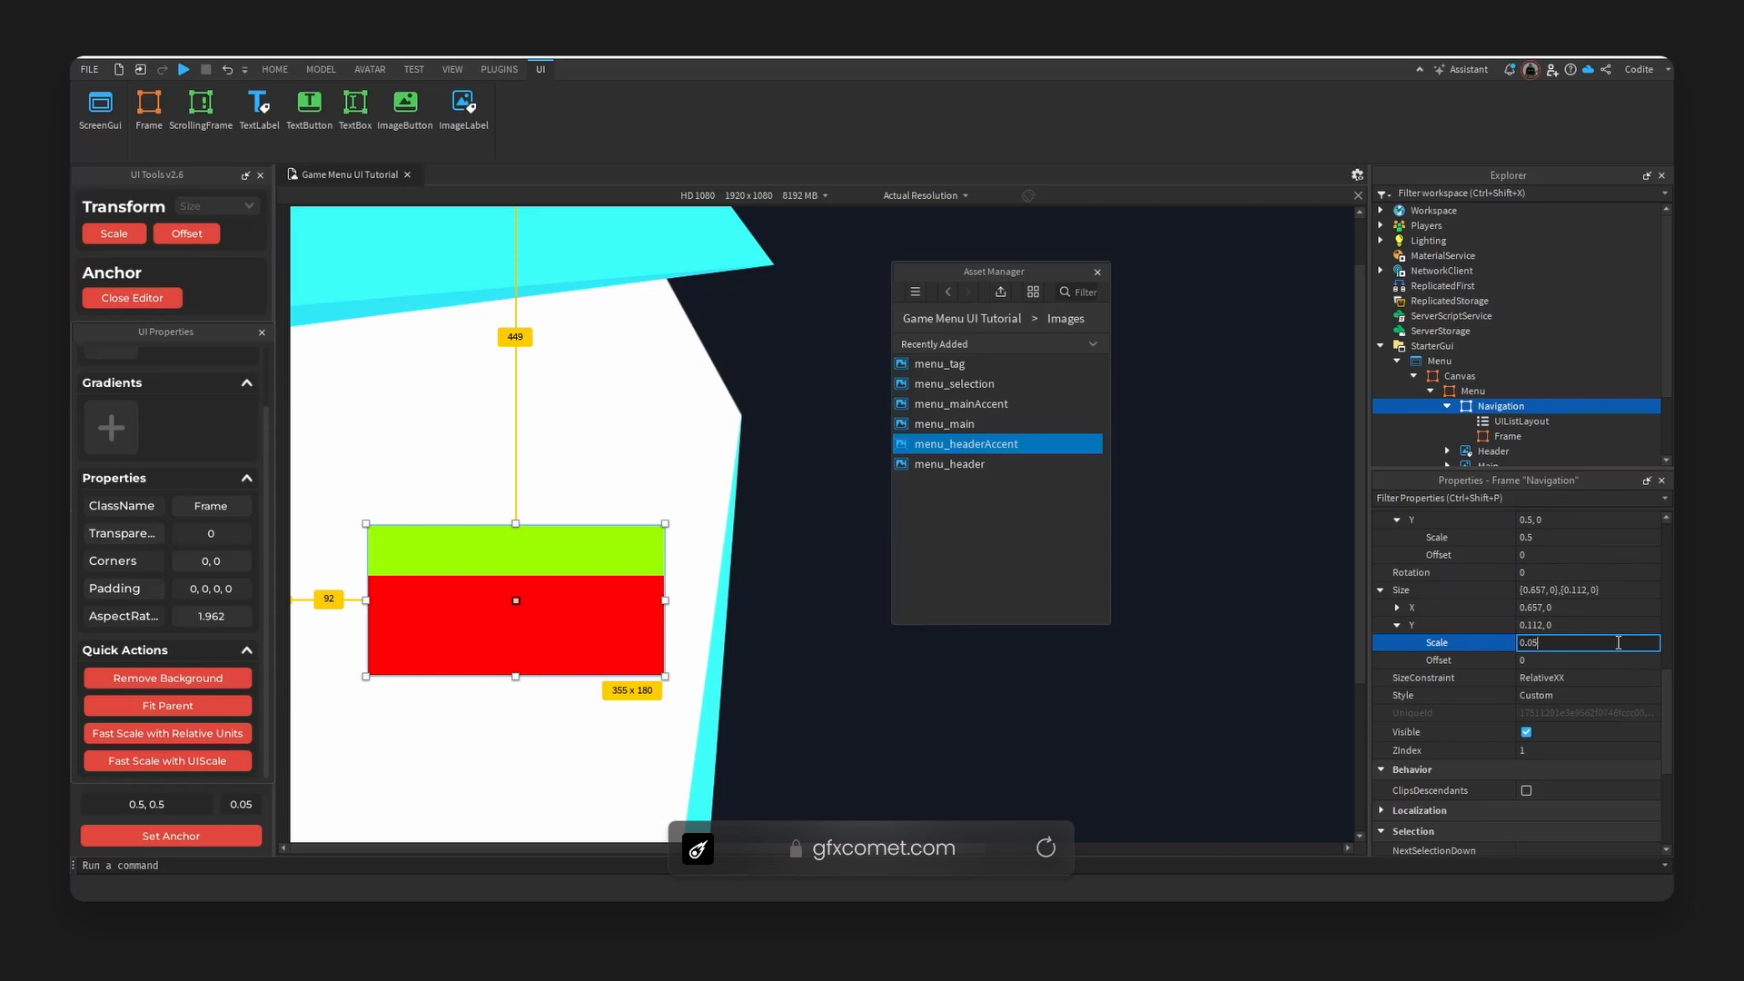
text(0.05)
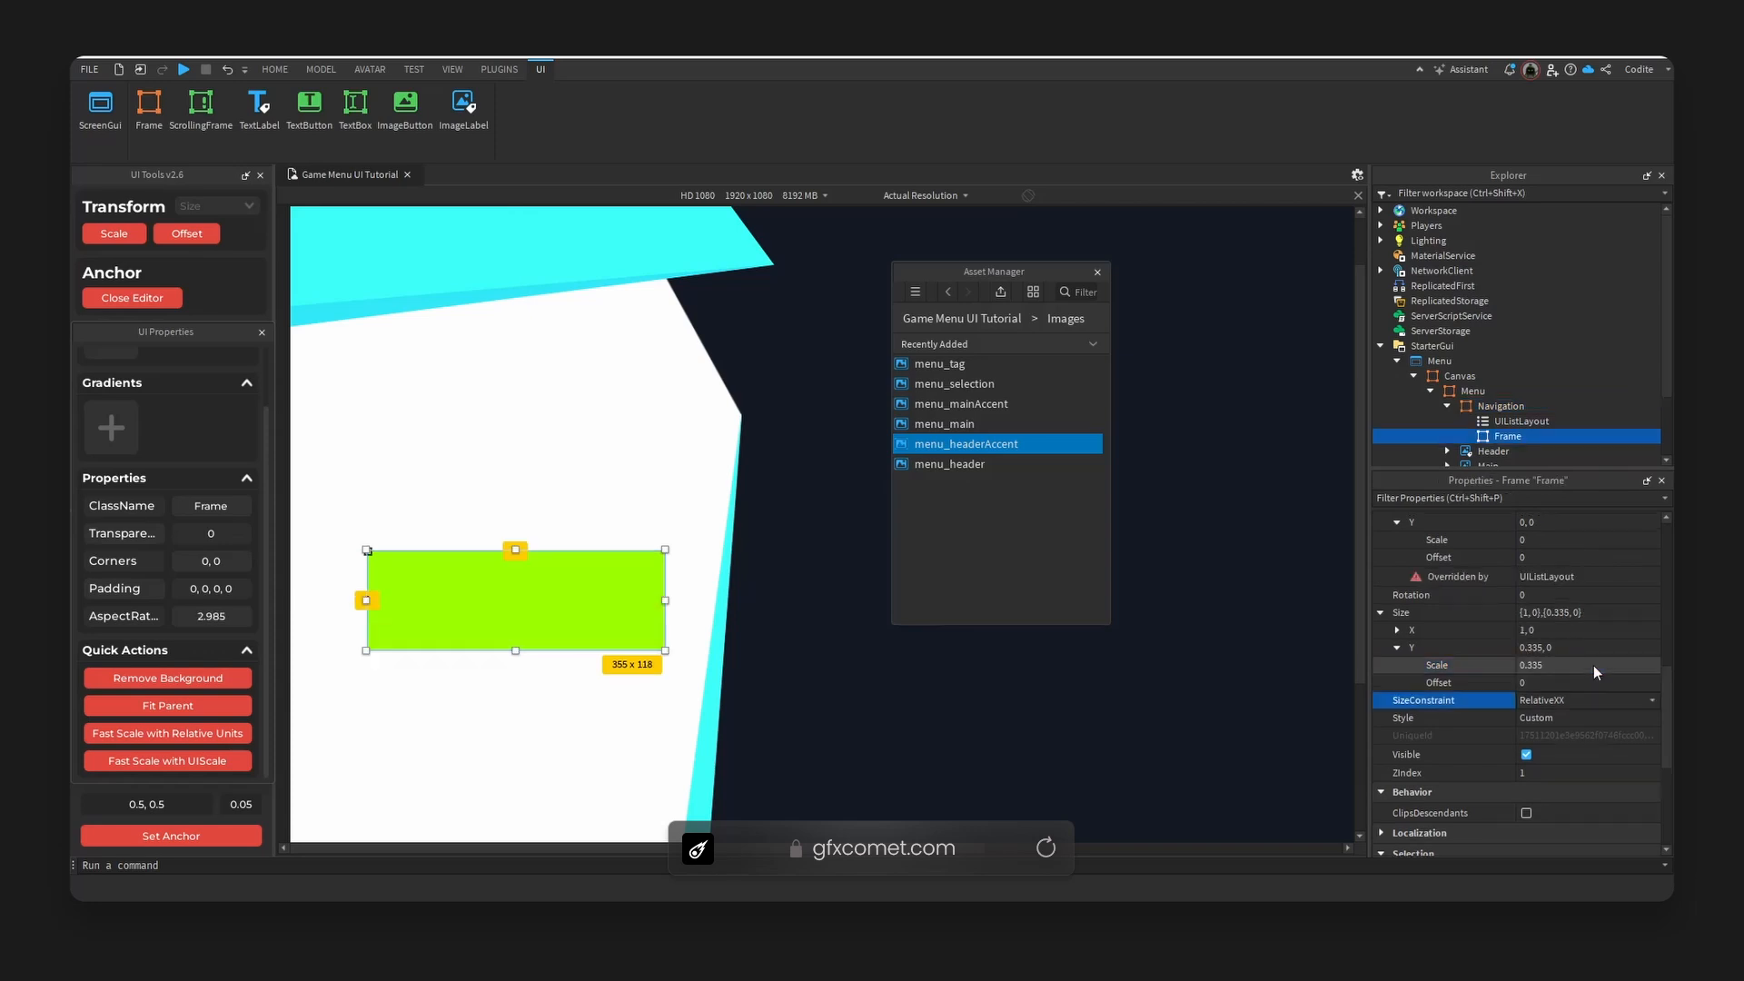
Set the green child frame's Y Size Scale to 0.171.
click(1594, 665)
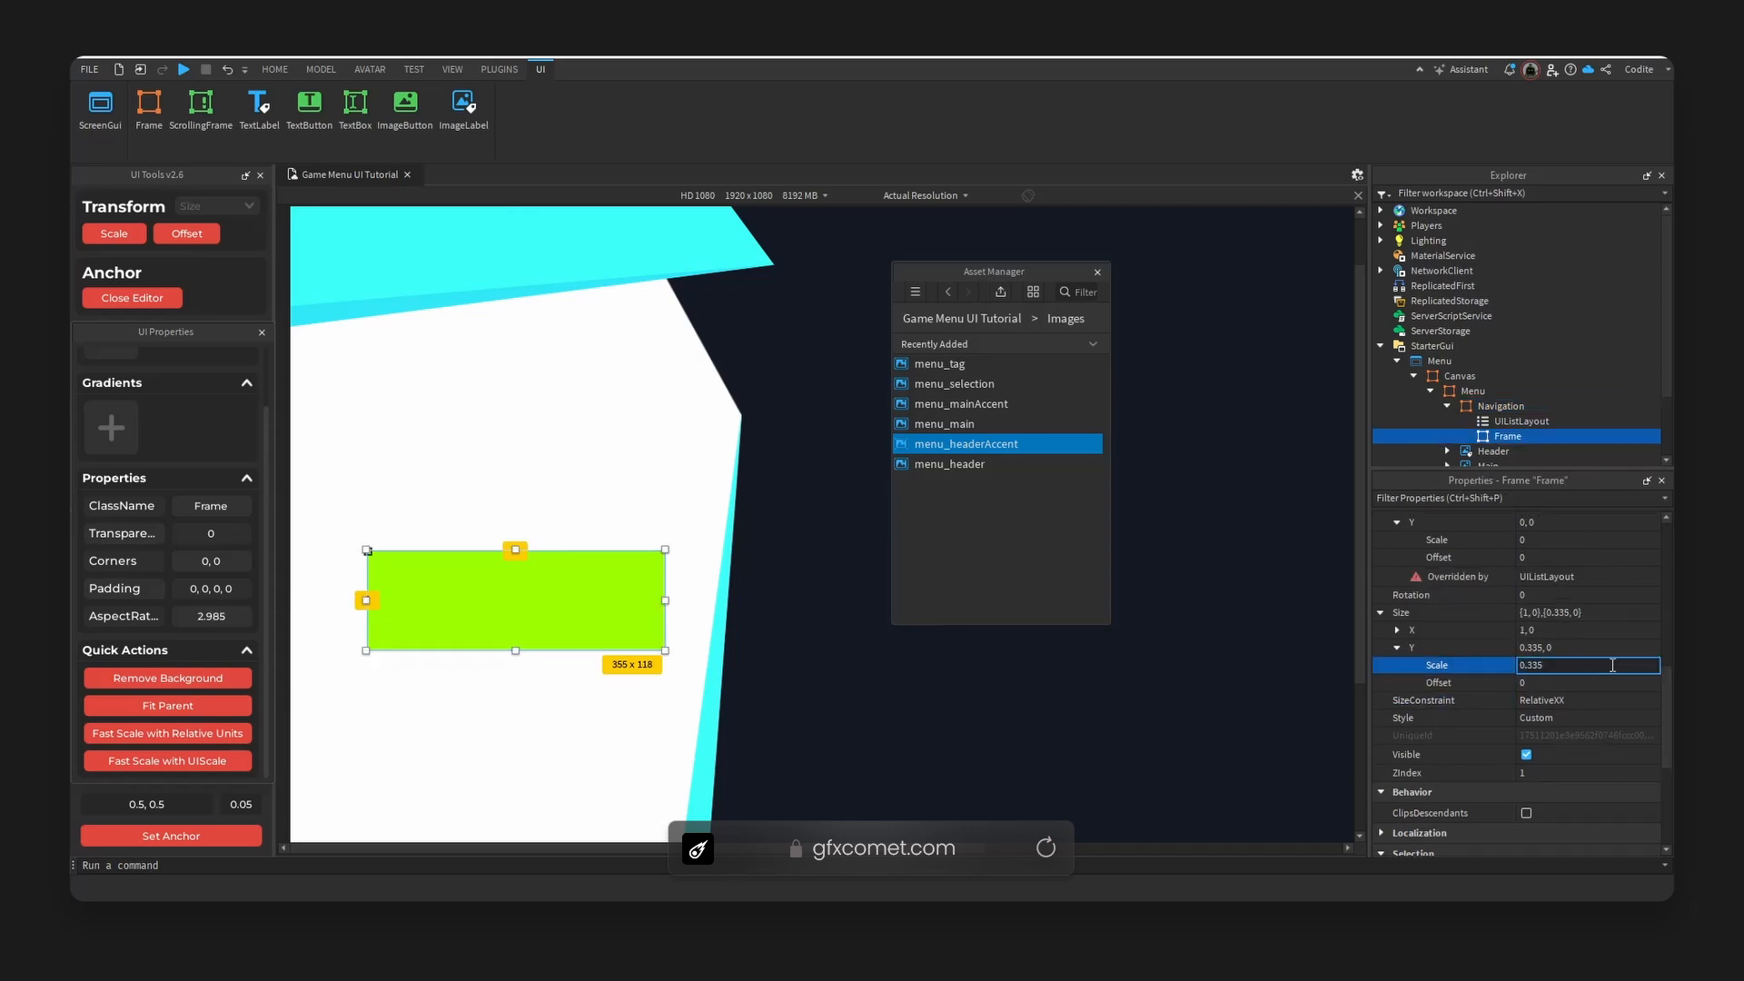
key(BackSpace)
text(25)
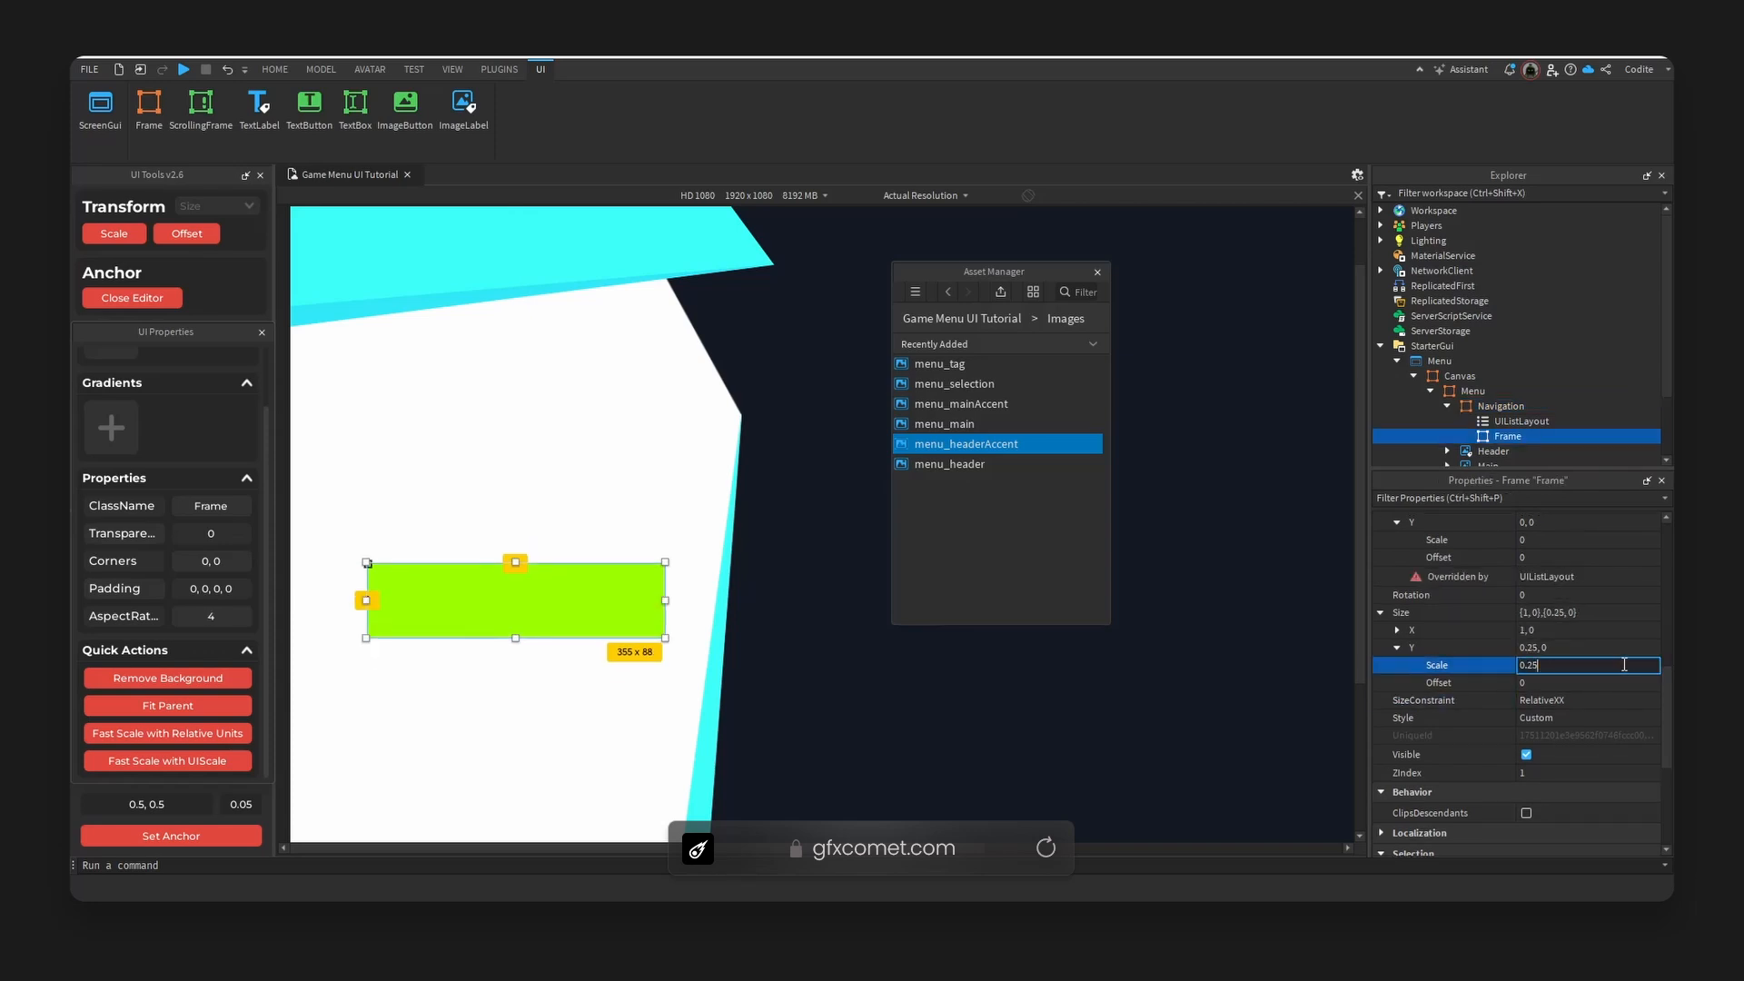
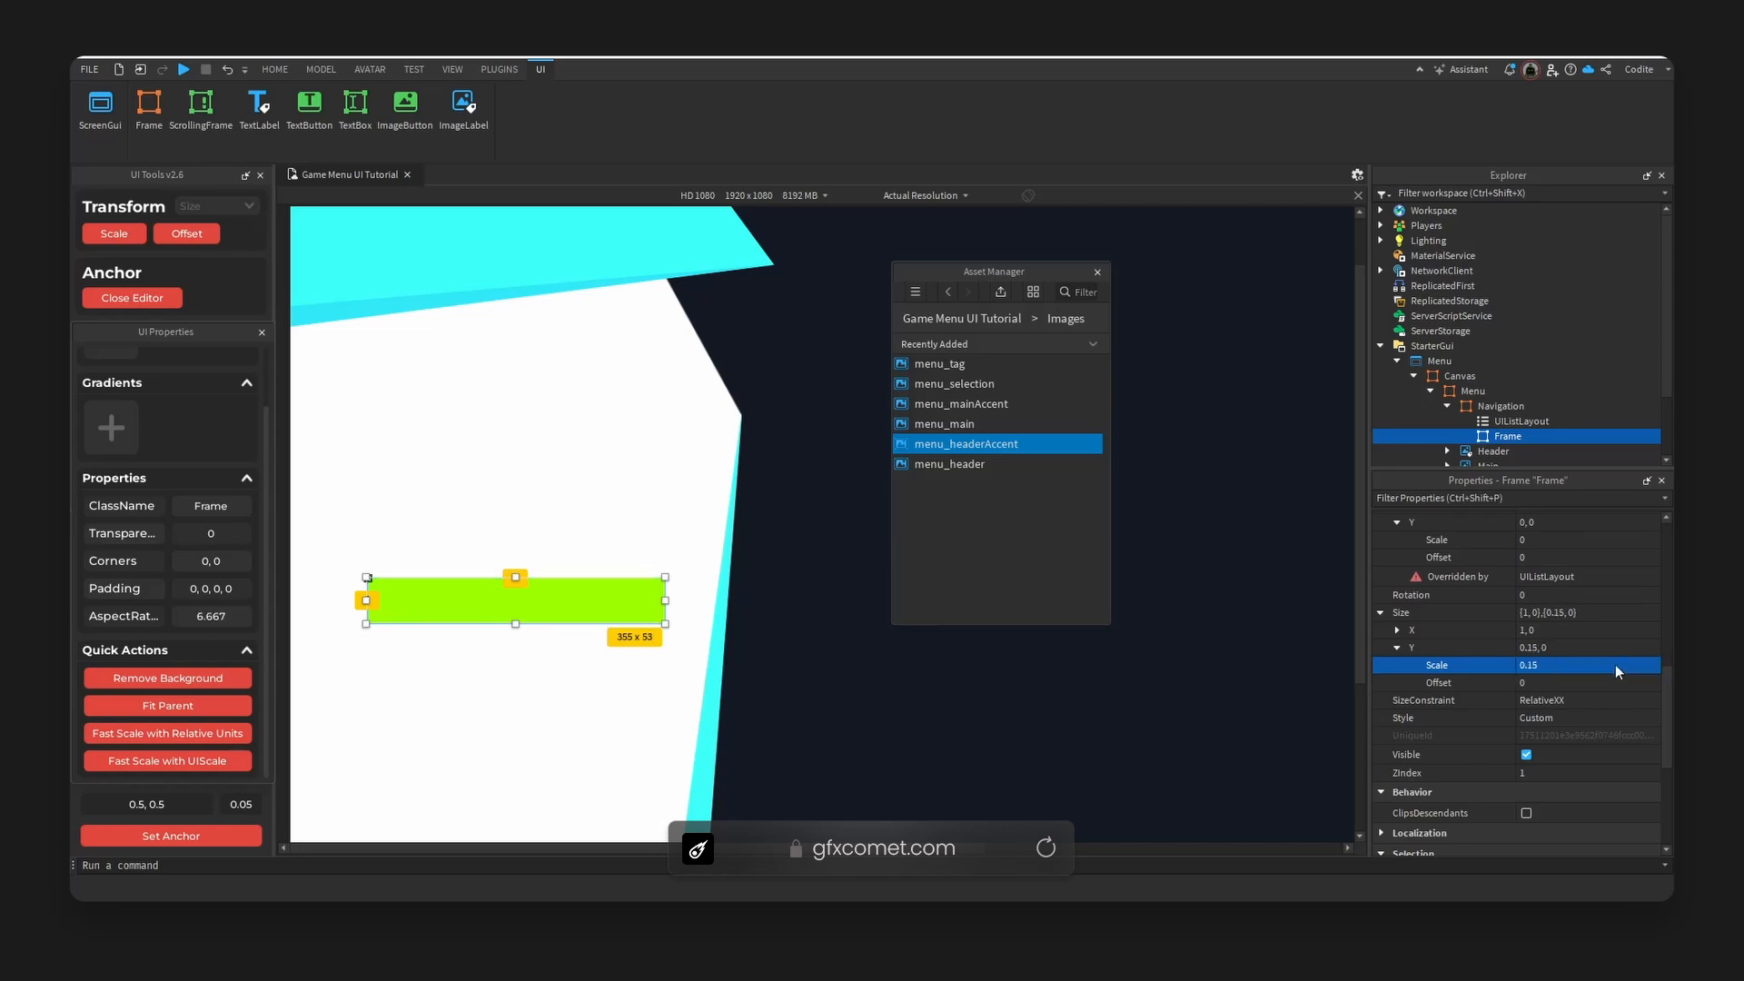
key(Return)
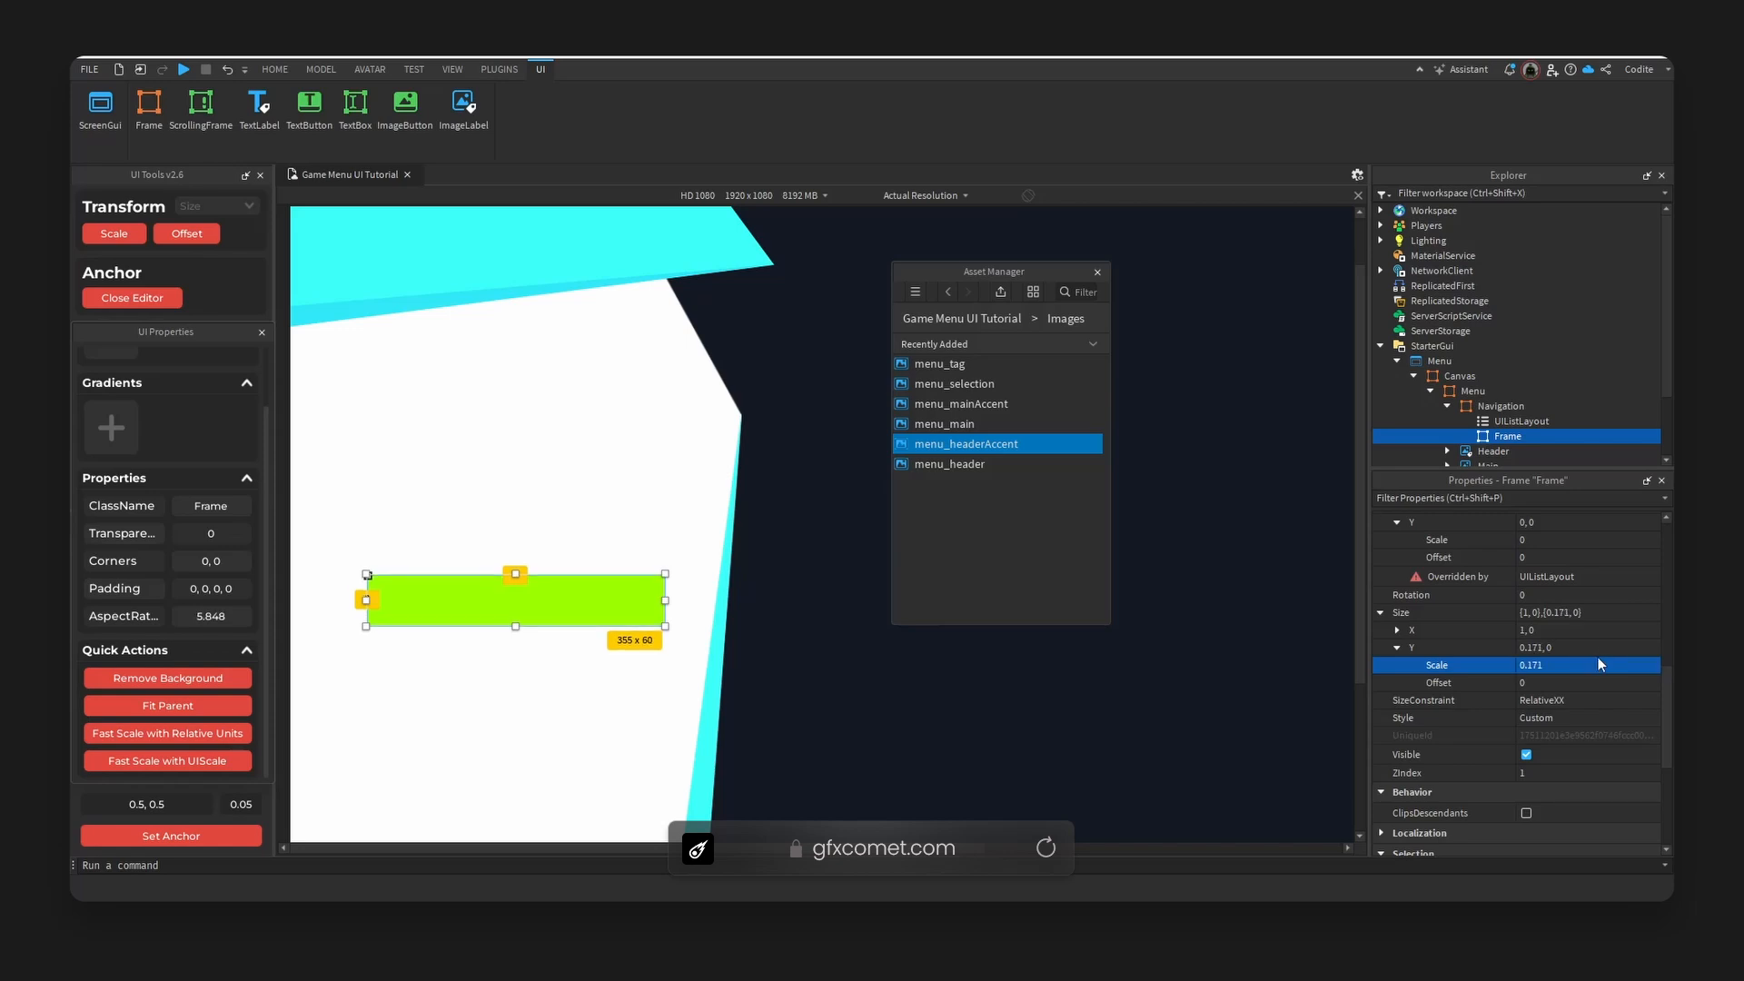
click(637, 664)
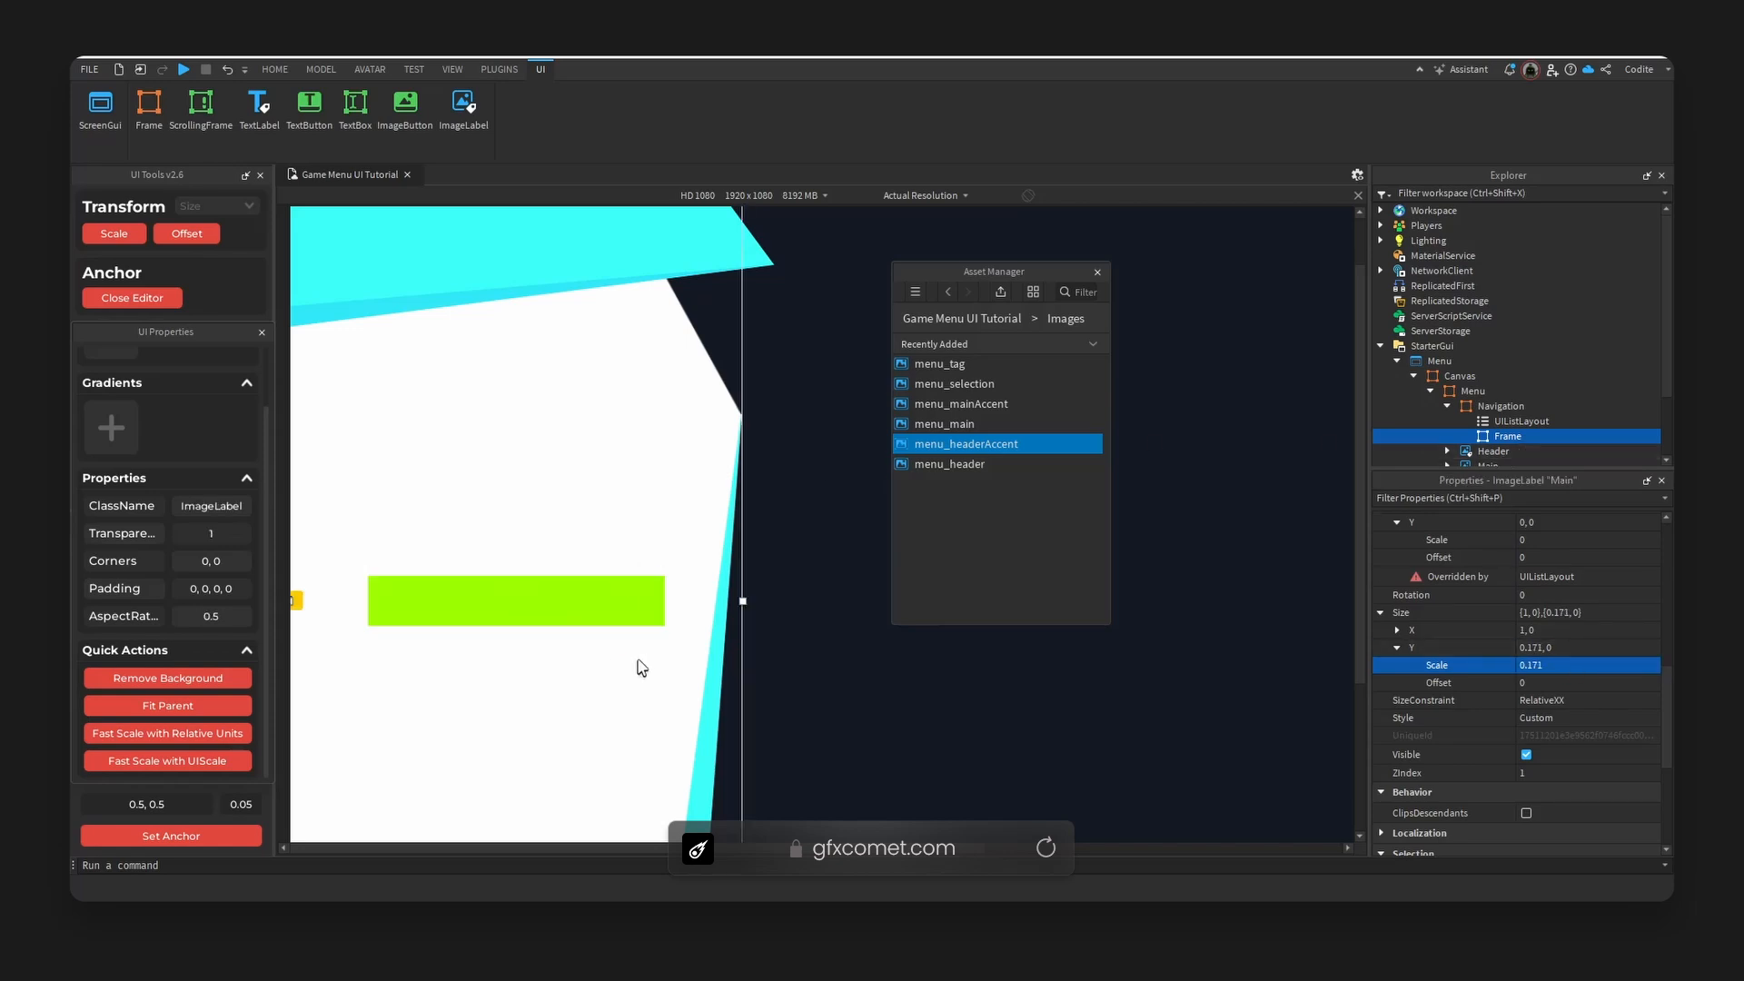
click(617, 588)
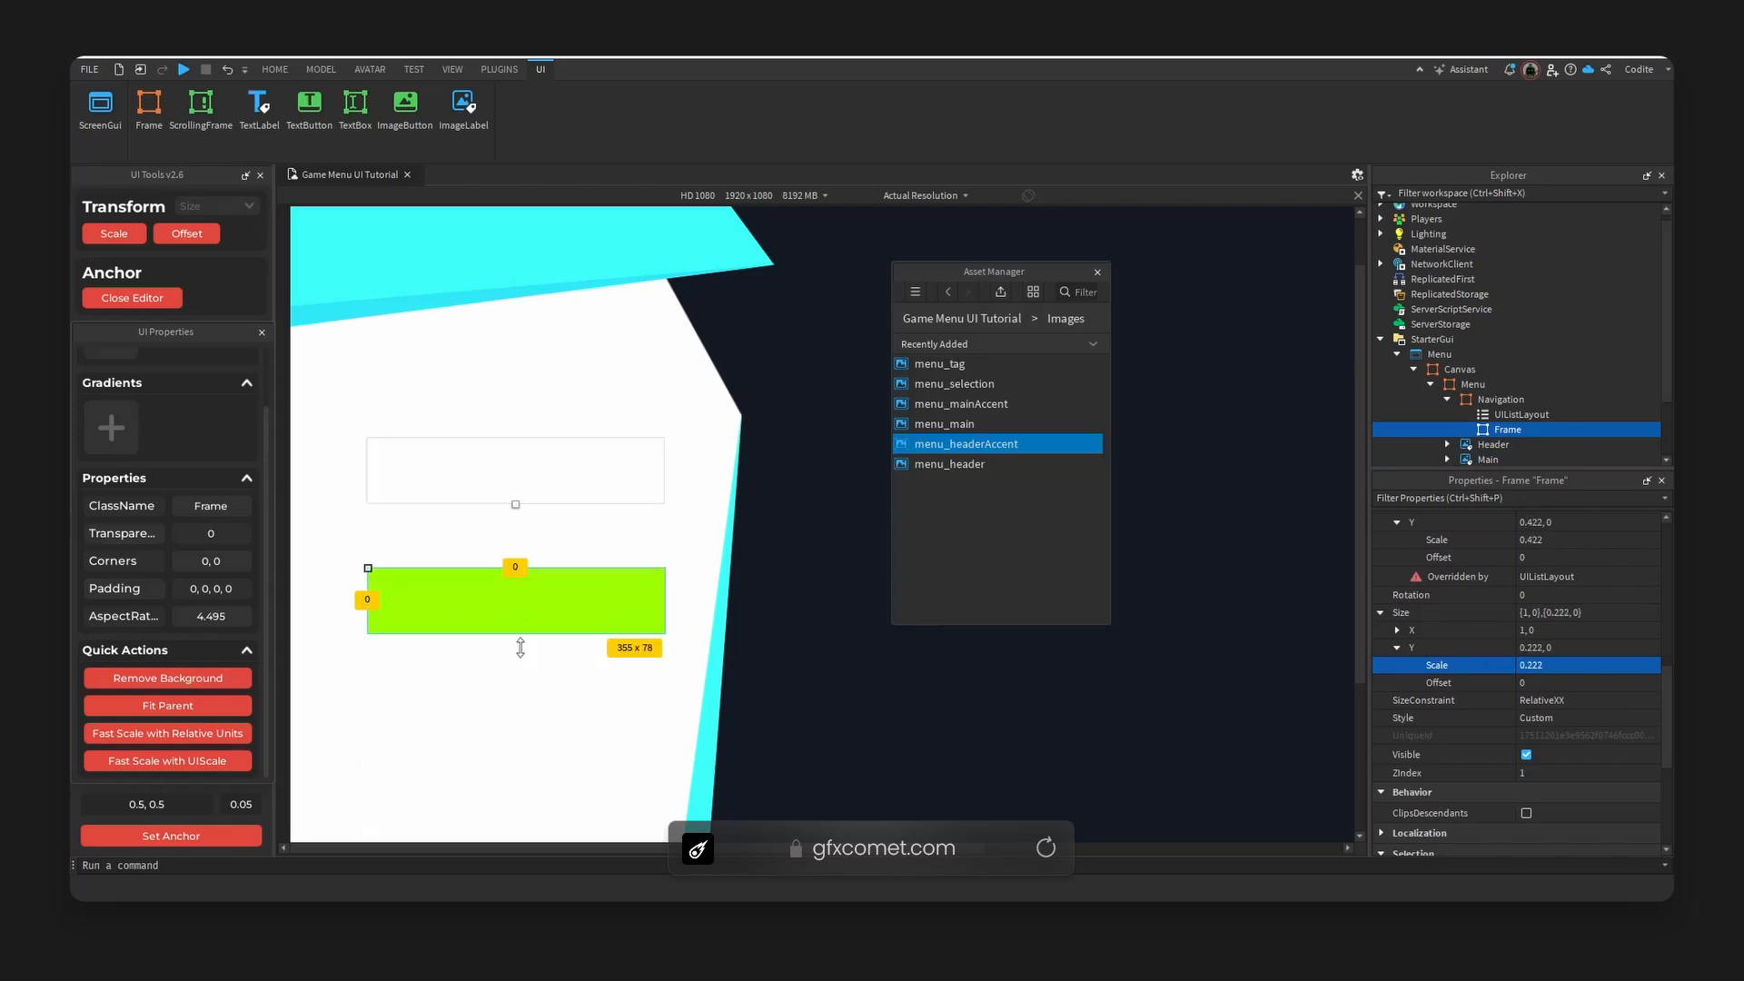
click(1505, 400)
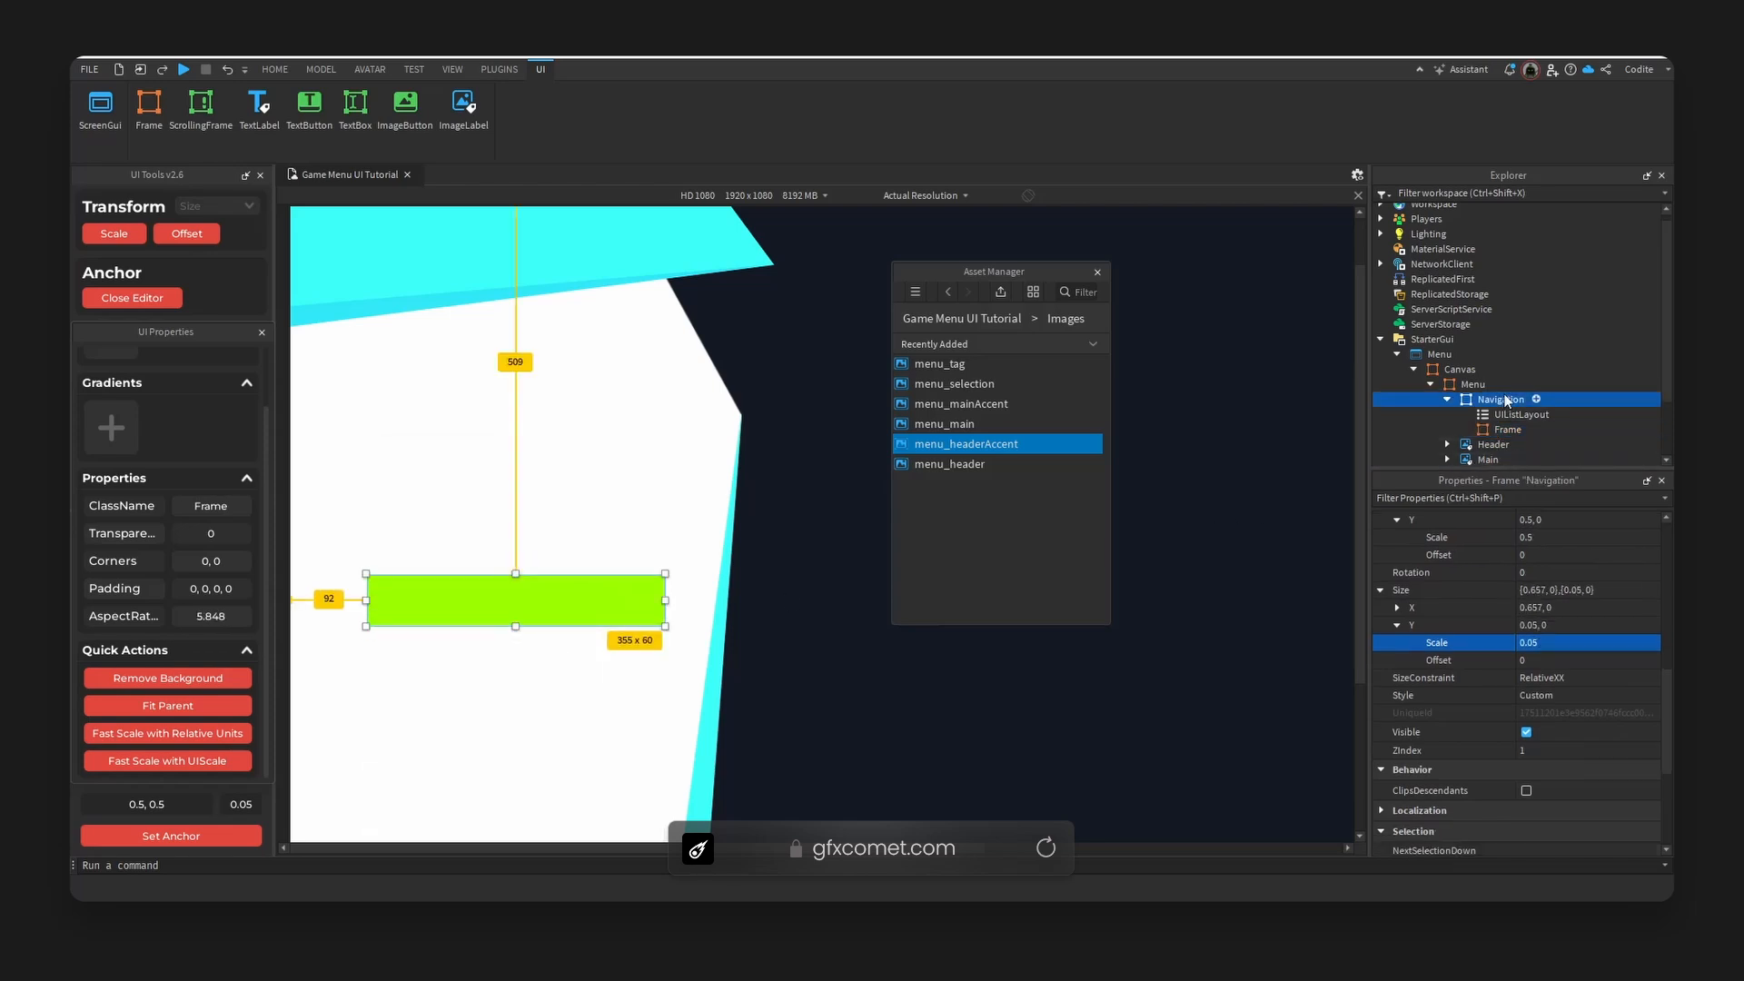
Rename the green frame inside Navigation as Tab.
click(1511, 432)
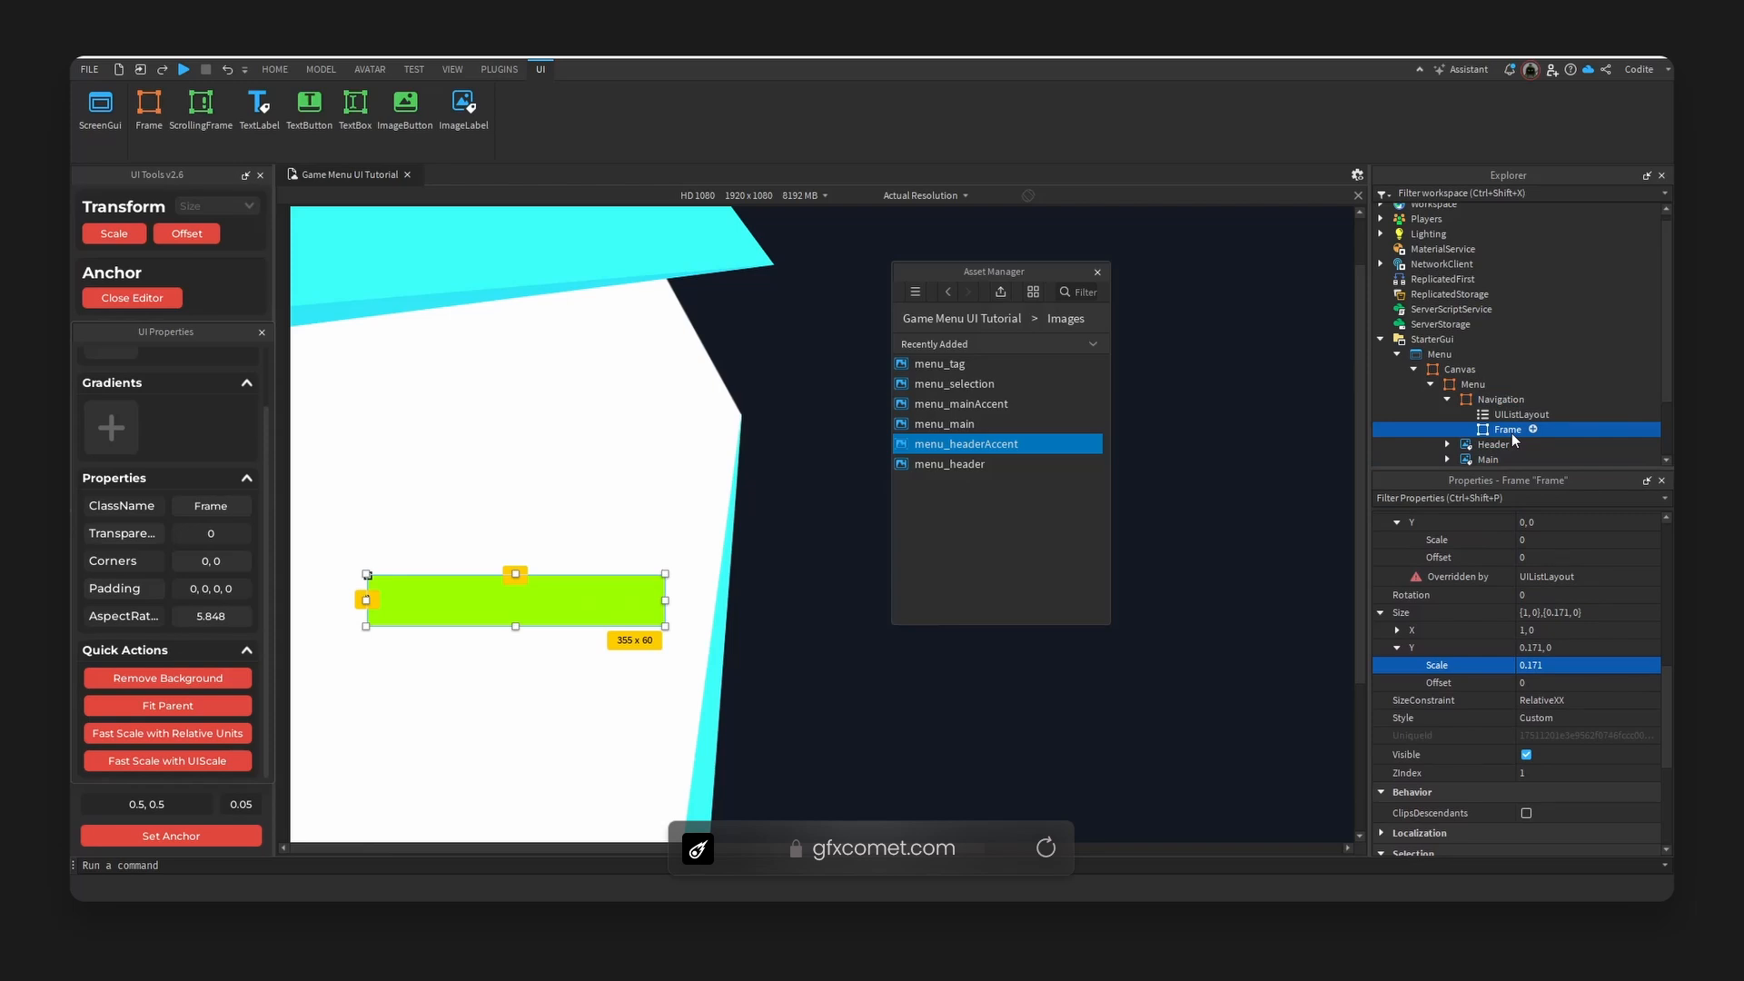
click(1512, 432)
key(BackSpace)
key(BackSpace)
key(BackSpace)
key(BackSpace)
key(BackSpace)
text(Tab)
key(Return)
Convert the Tab frame to an ImageButton with the Reclass plugin and close its window.
click(499, 69)
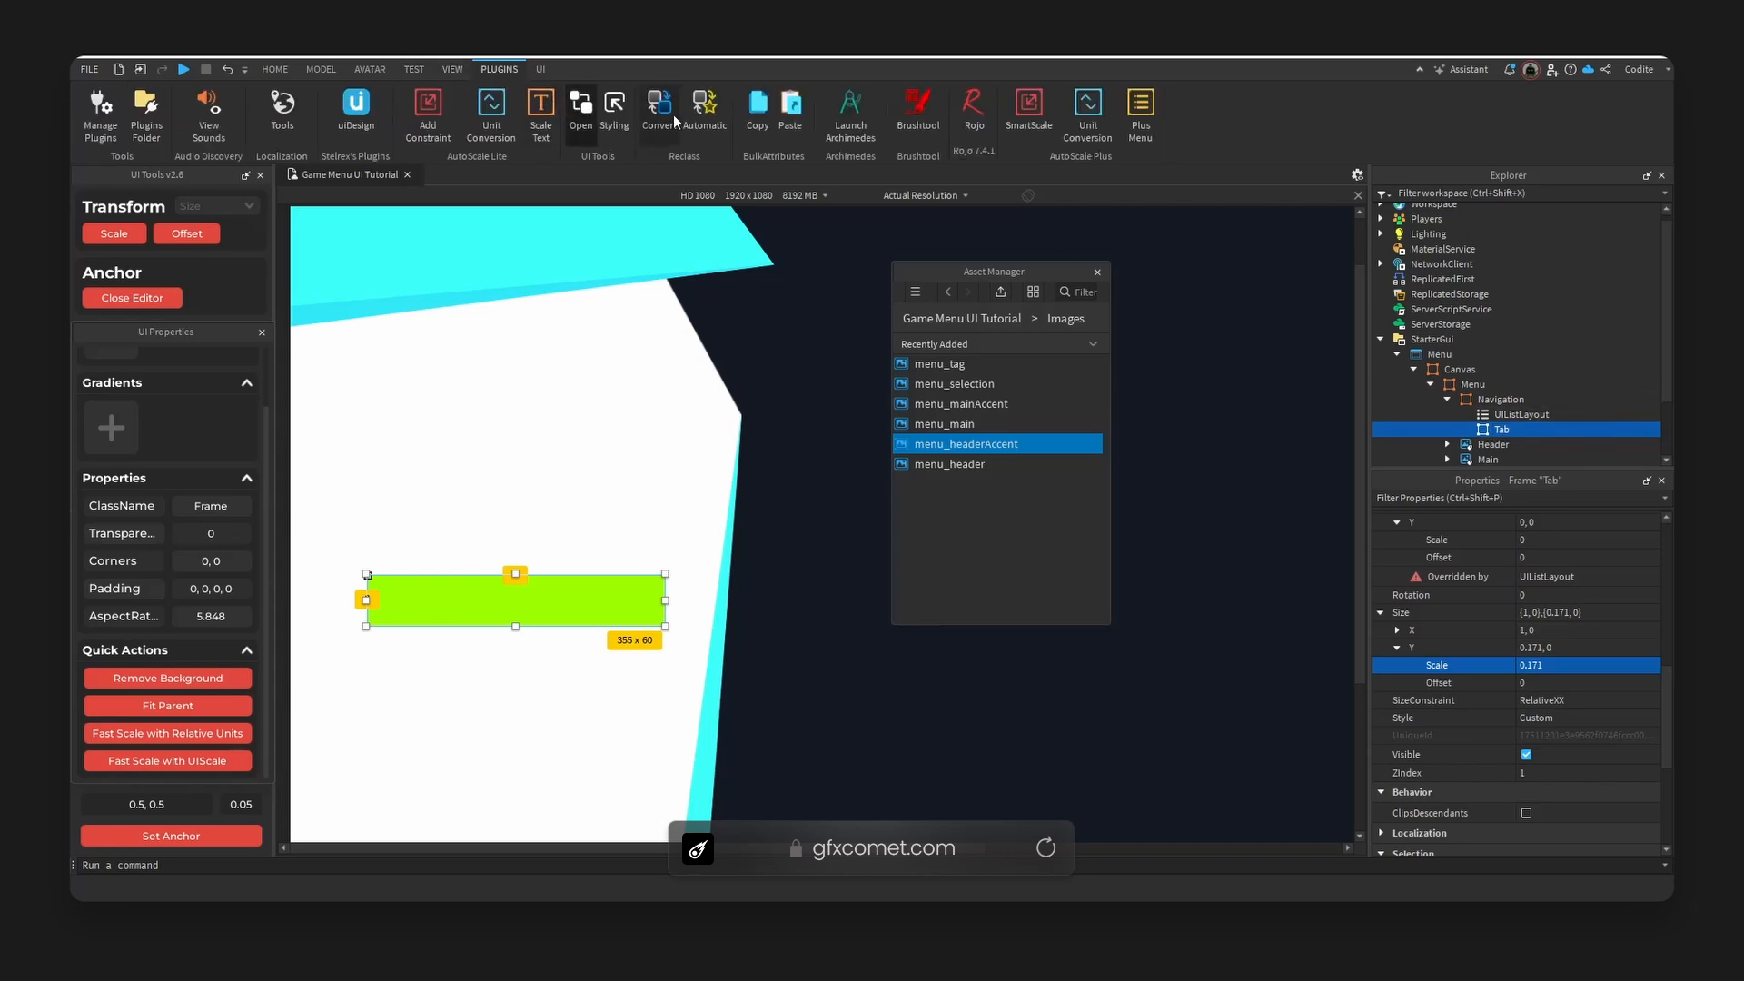
click(828, 455)
click(935, 580)
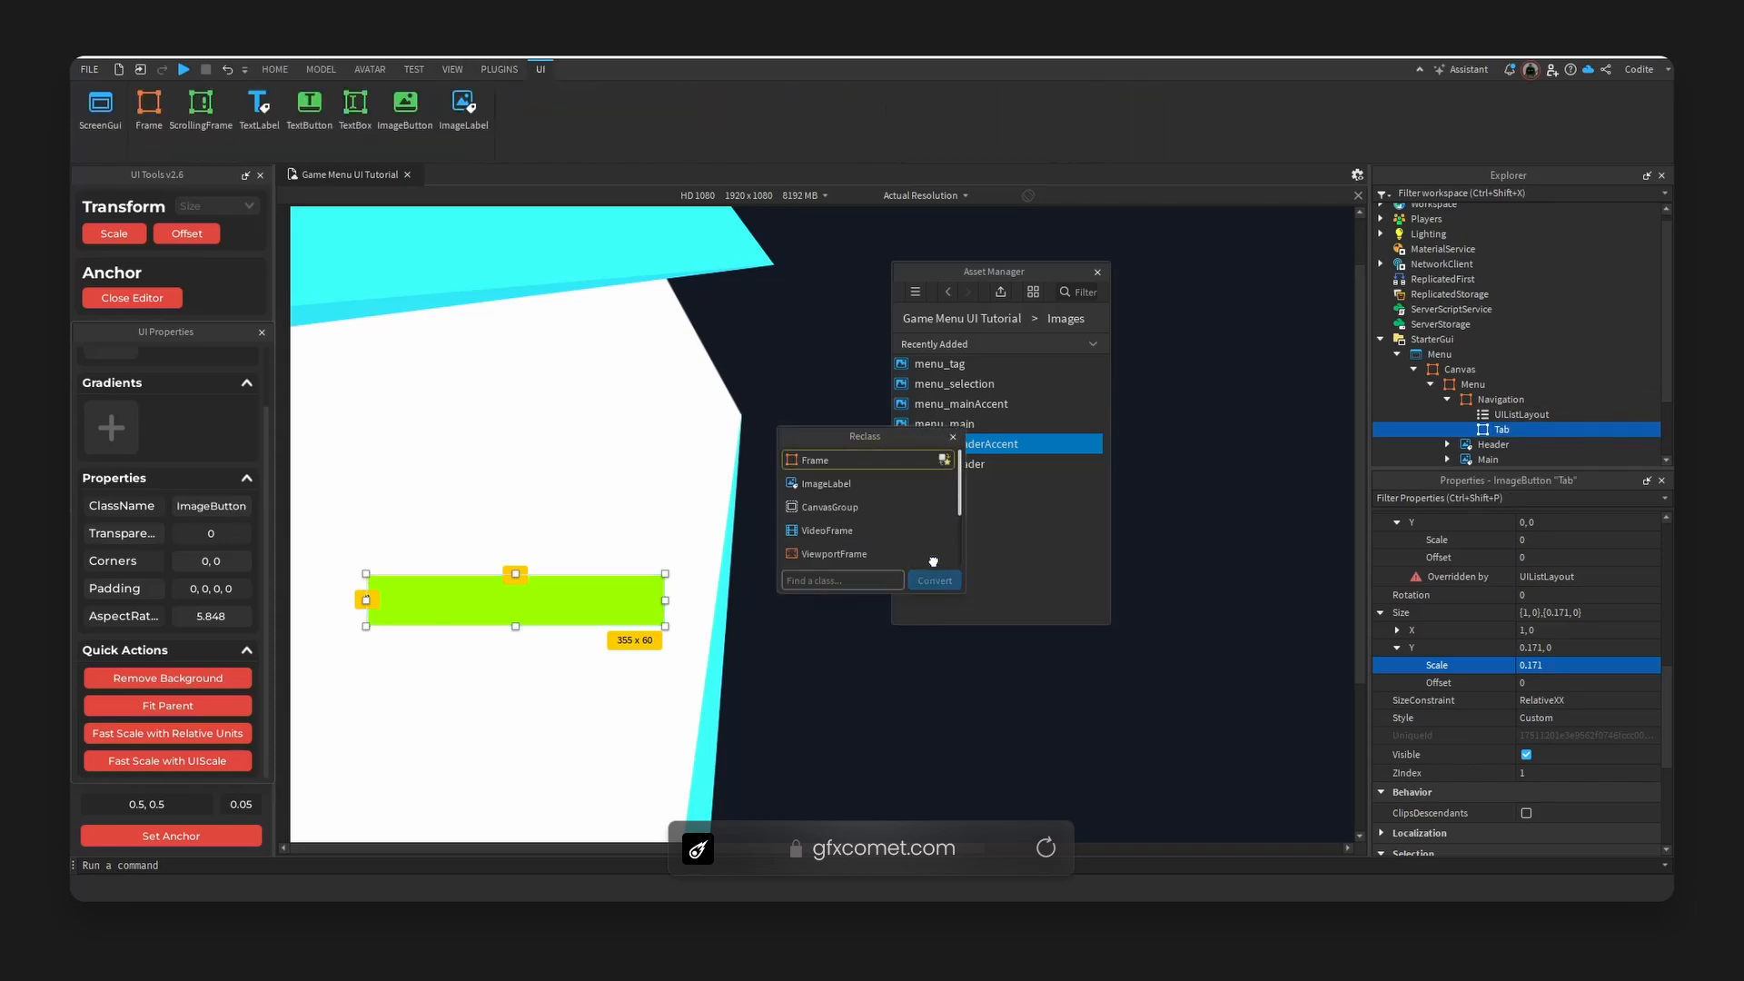
click(953, 437)
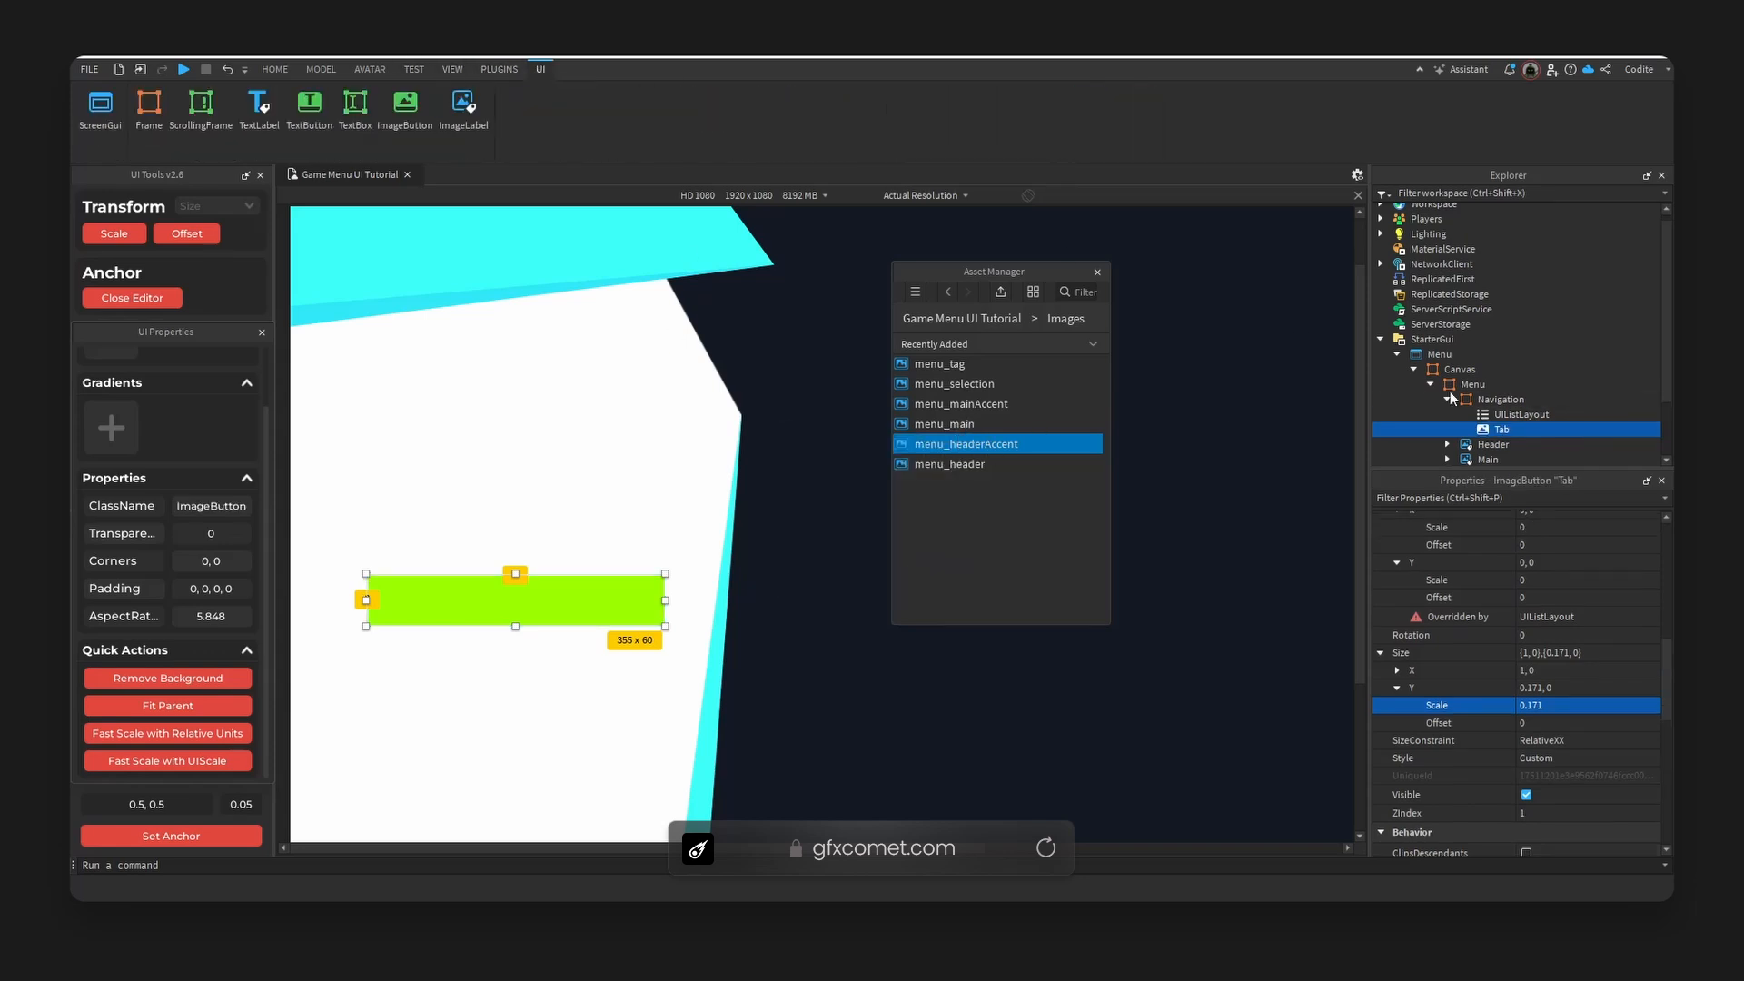
Add a TextLabel inside the Tab image button.
click(1522, 430)
text(text)
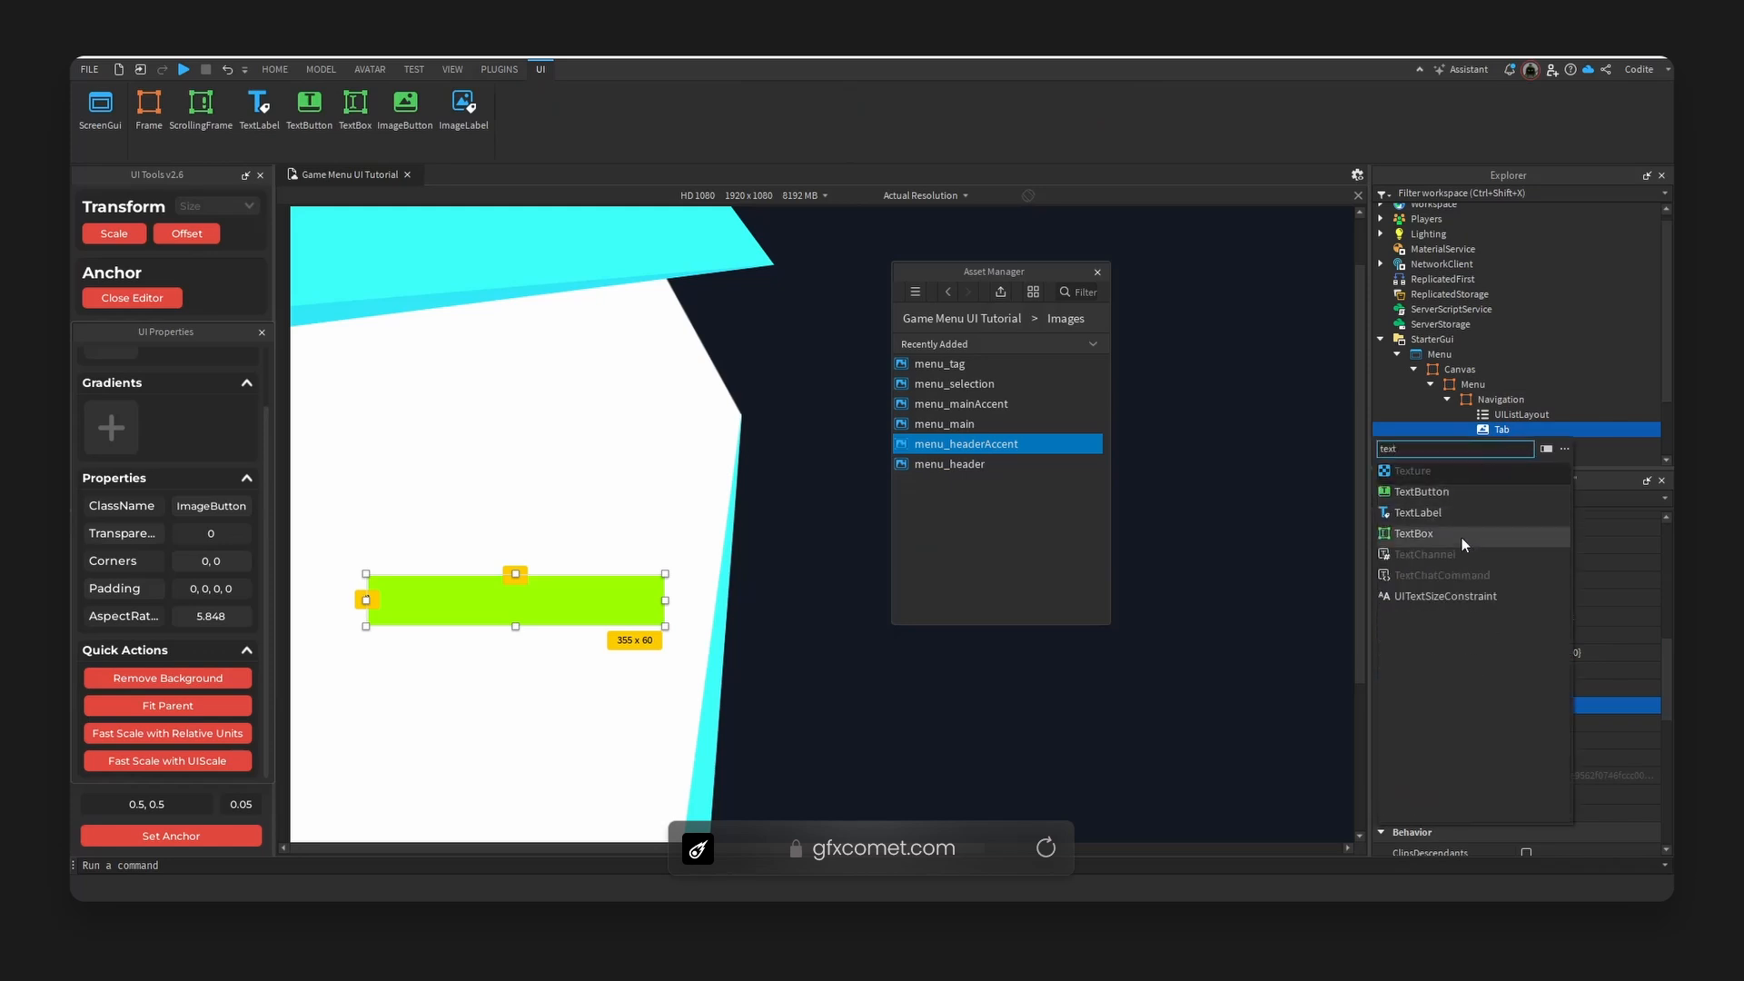
click(1435, 513)
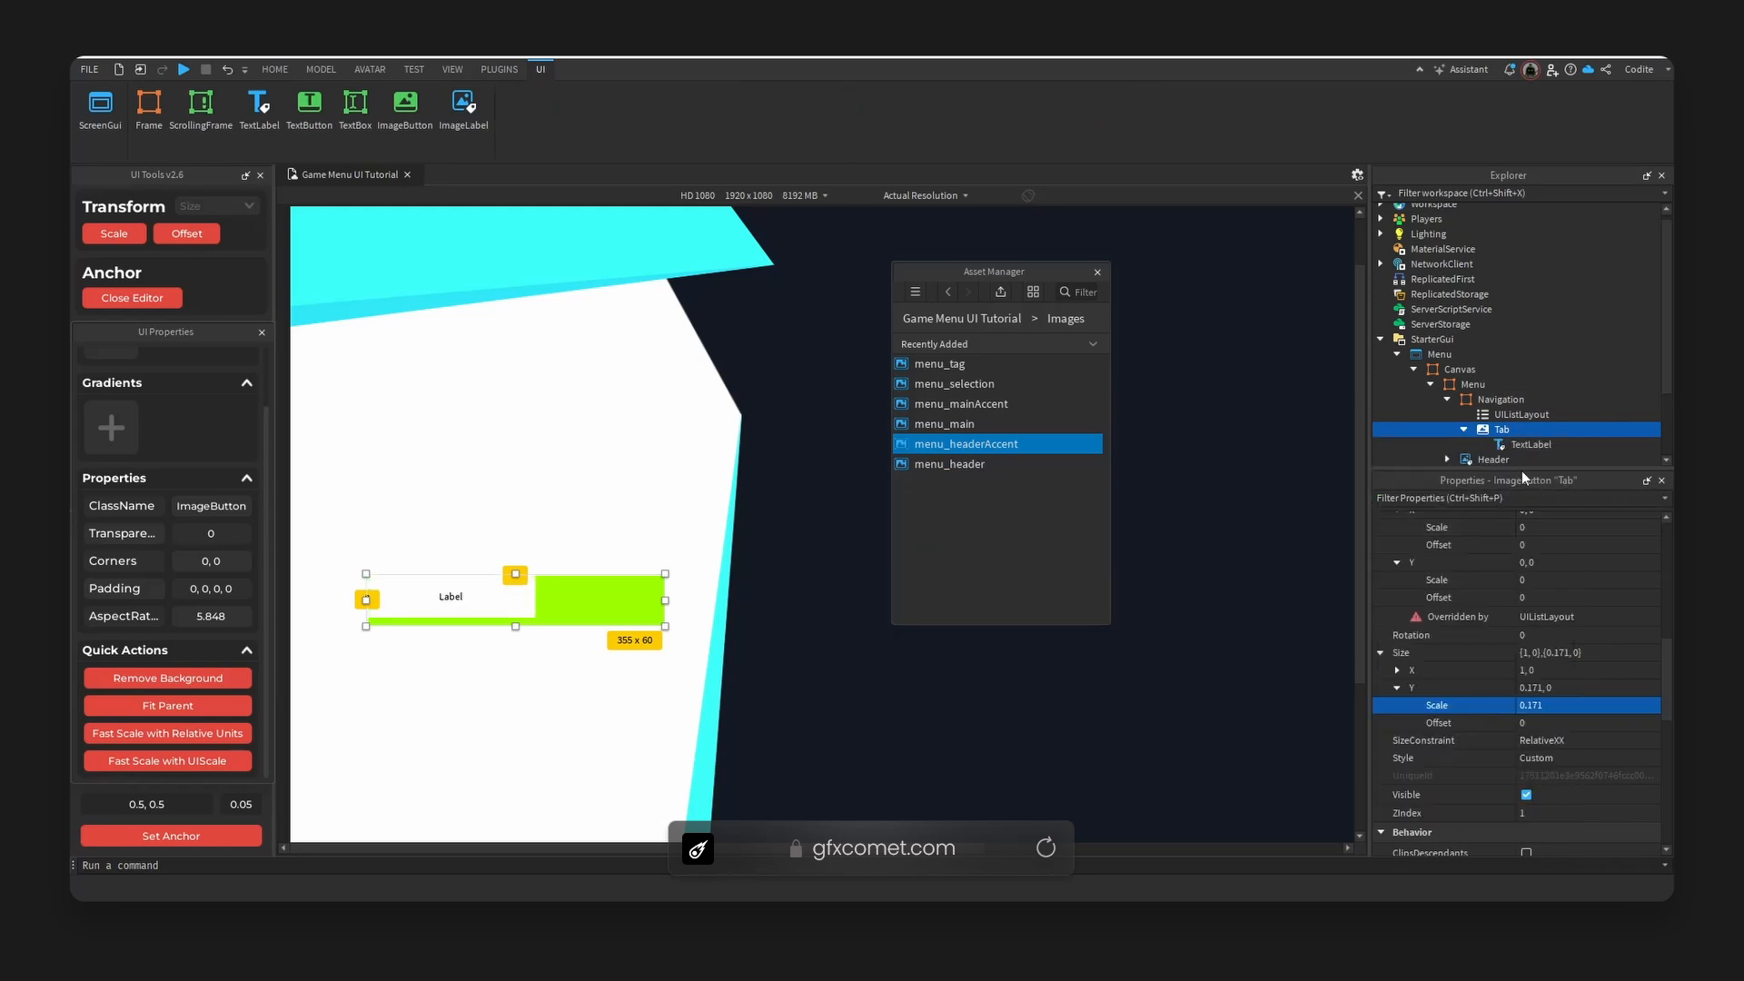
Fit the TextLabel to its Tab parent and remove the label's background.
click(220, 703)
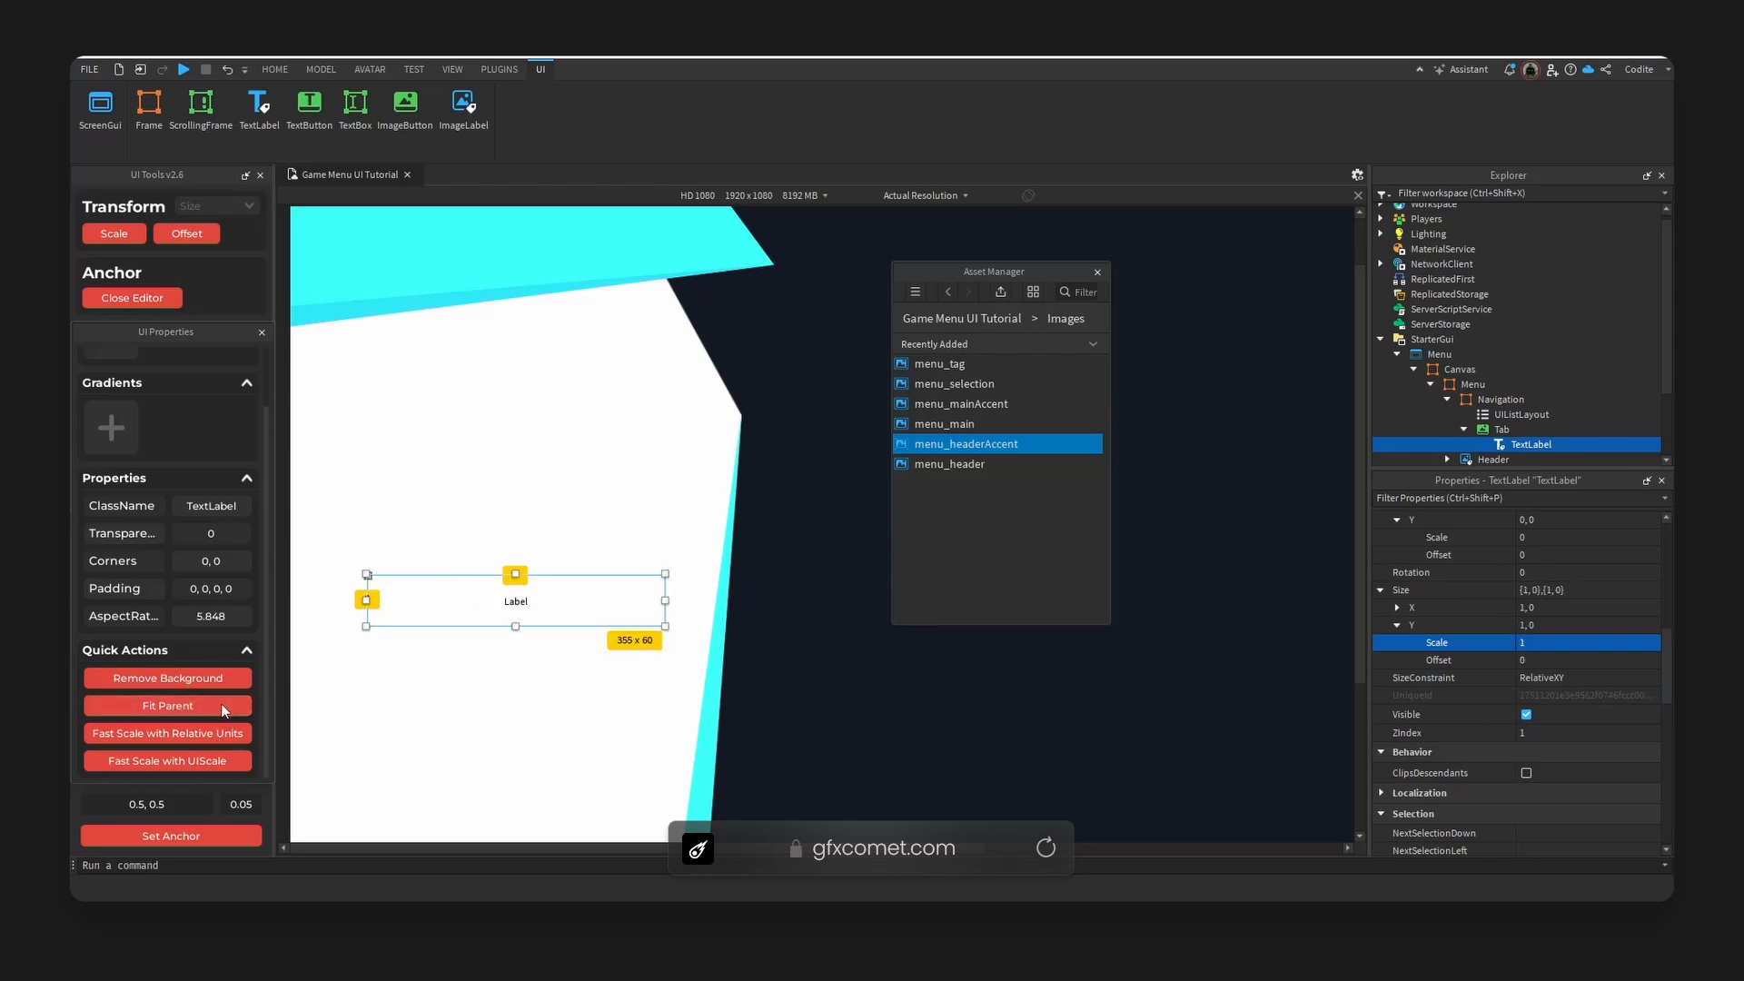
click(216, 679)
Enable TextScaled on the TextLabel and set its TextXAlignment to Left.
scroll(1388, 703, down, 5)
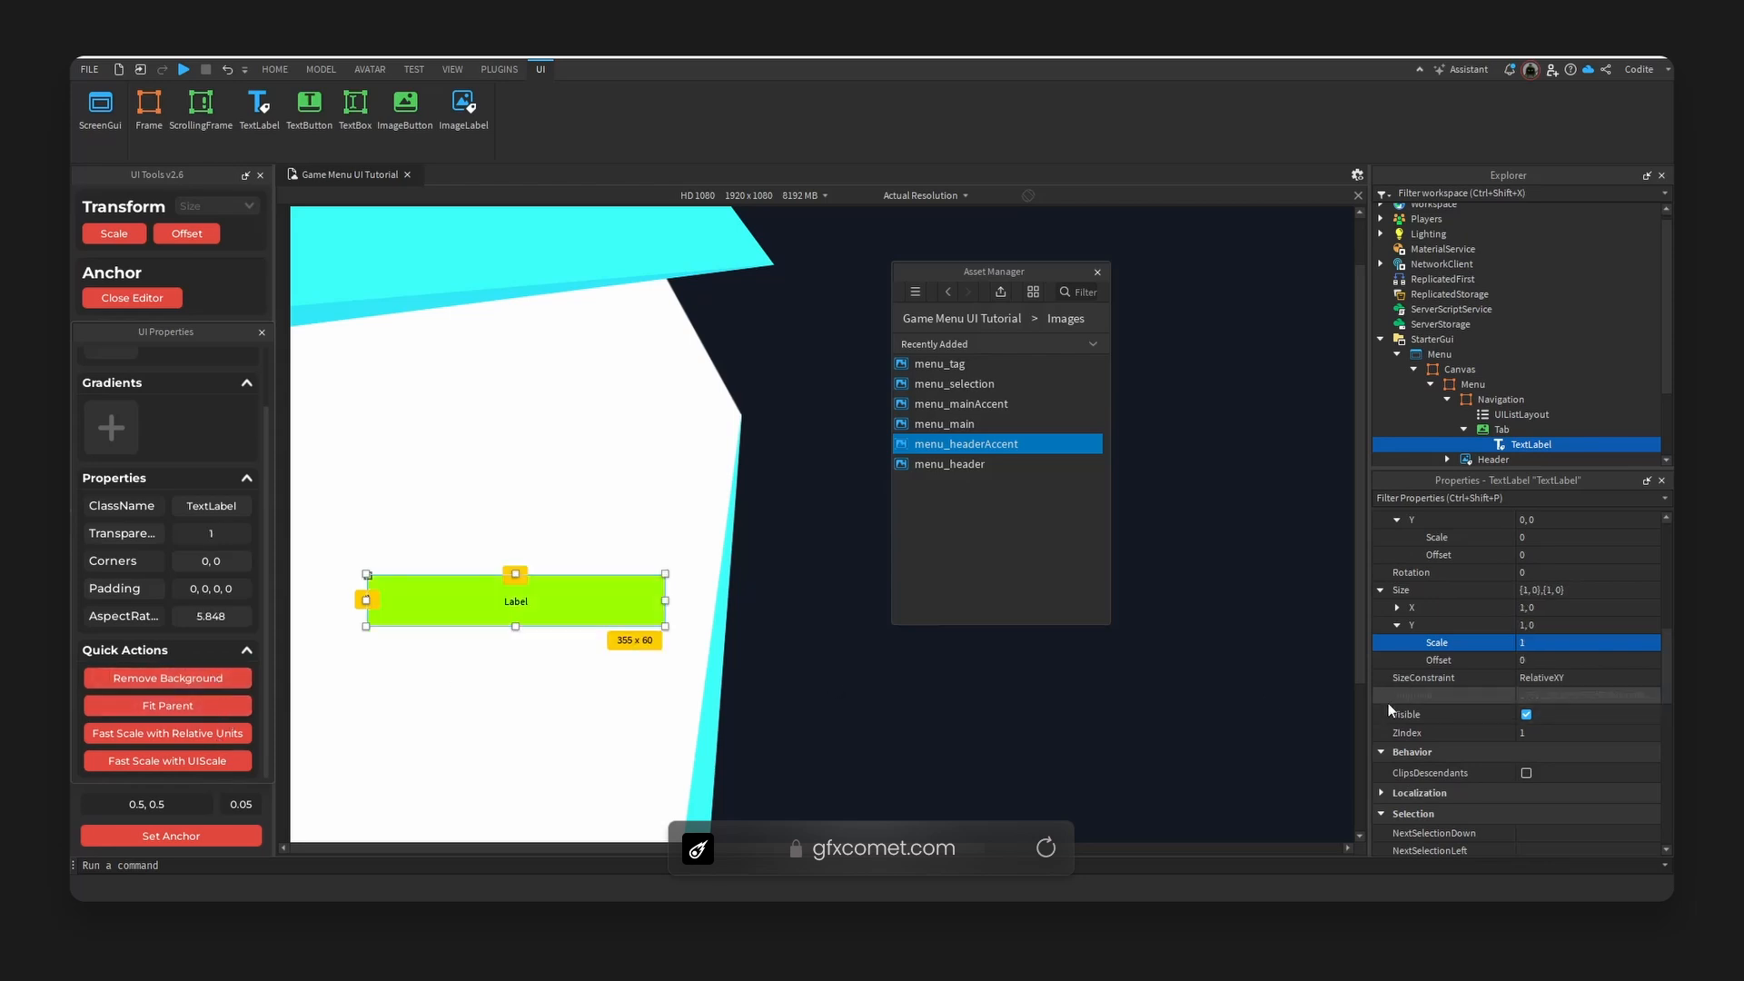
scroll(1568, 695, down, 4)
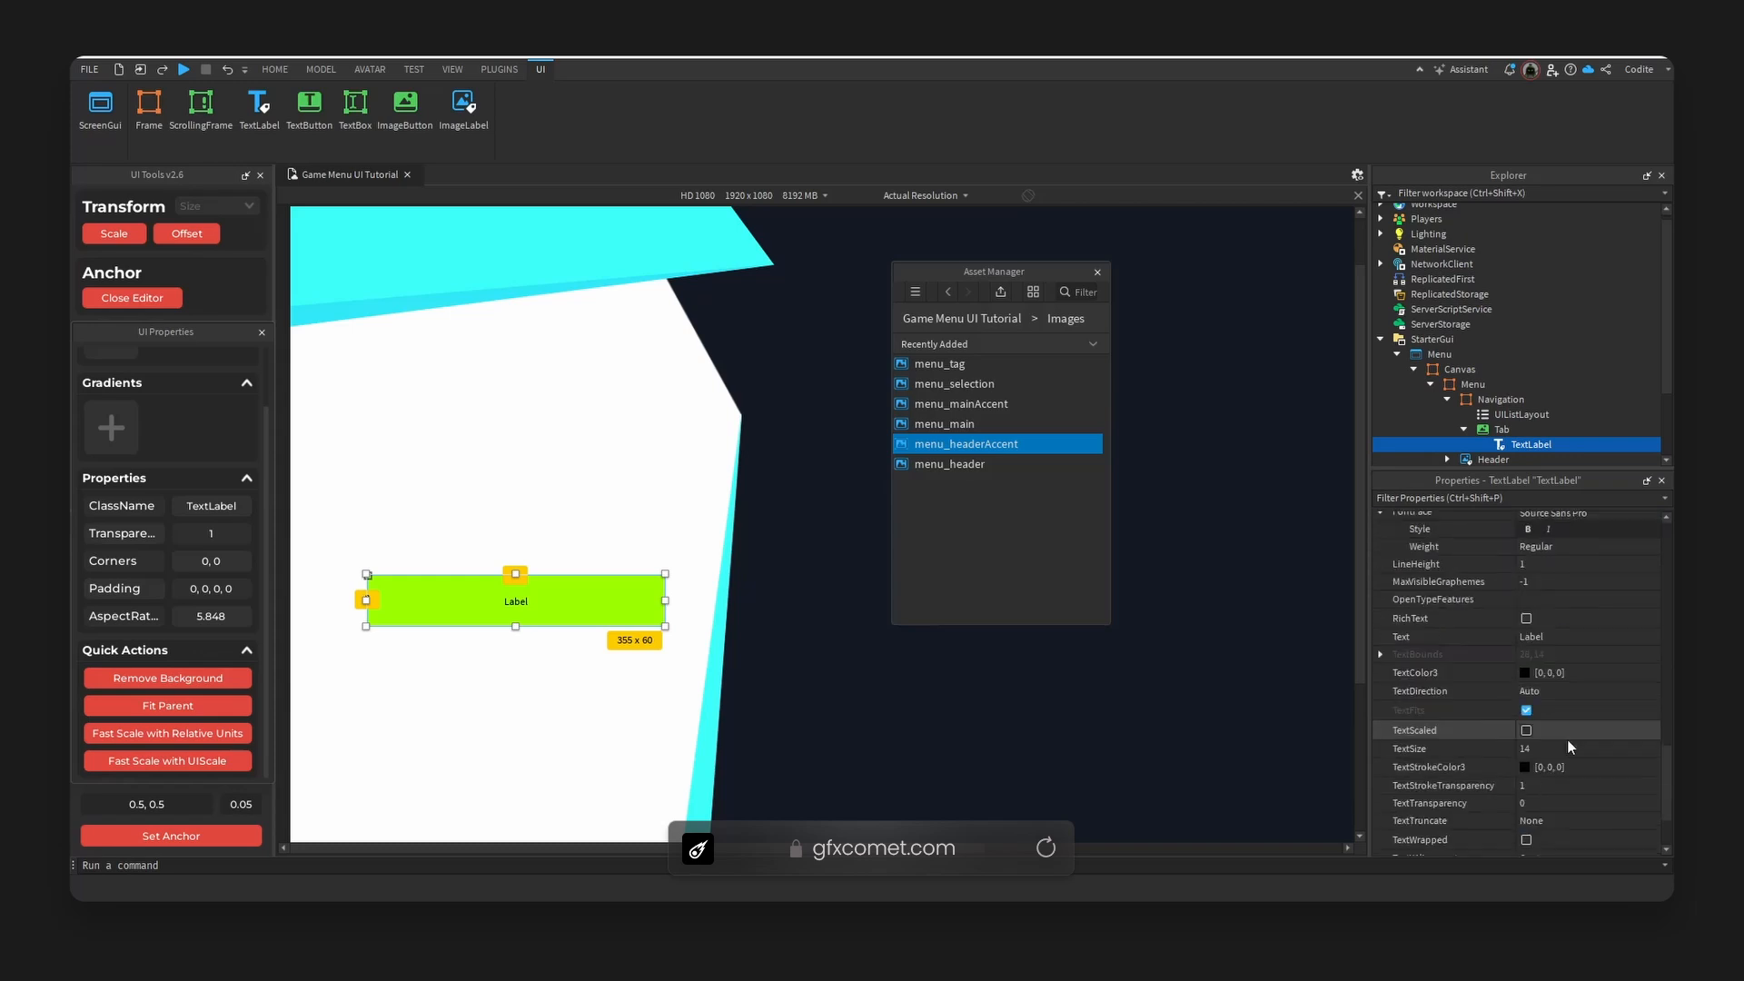
scroll(1539, 641, down, 3)
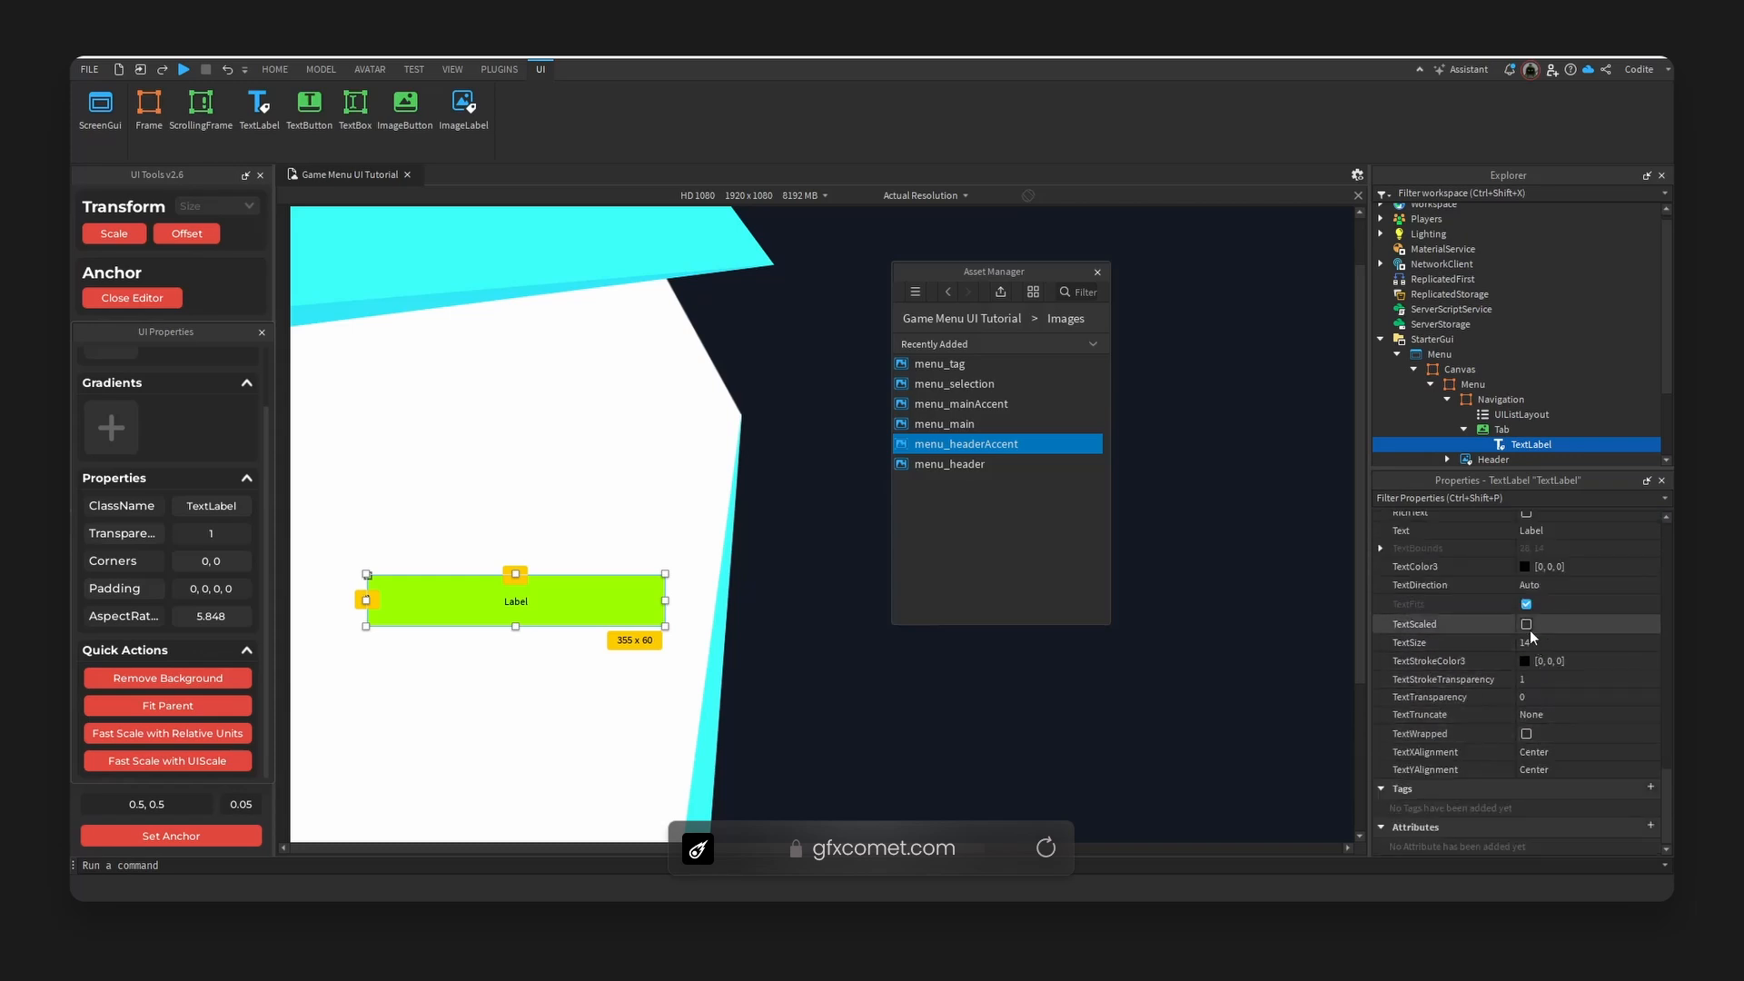
click(1526, 624)
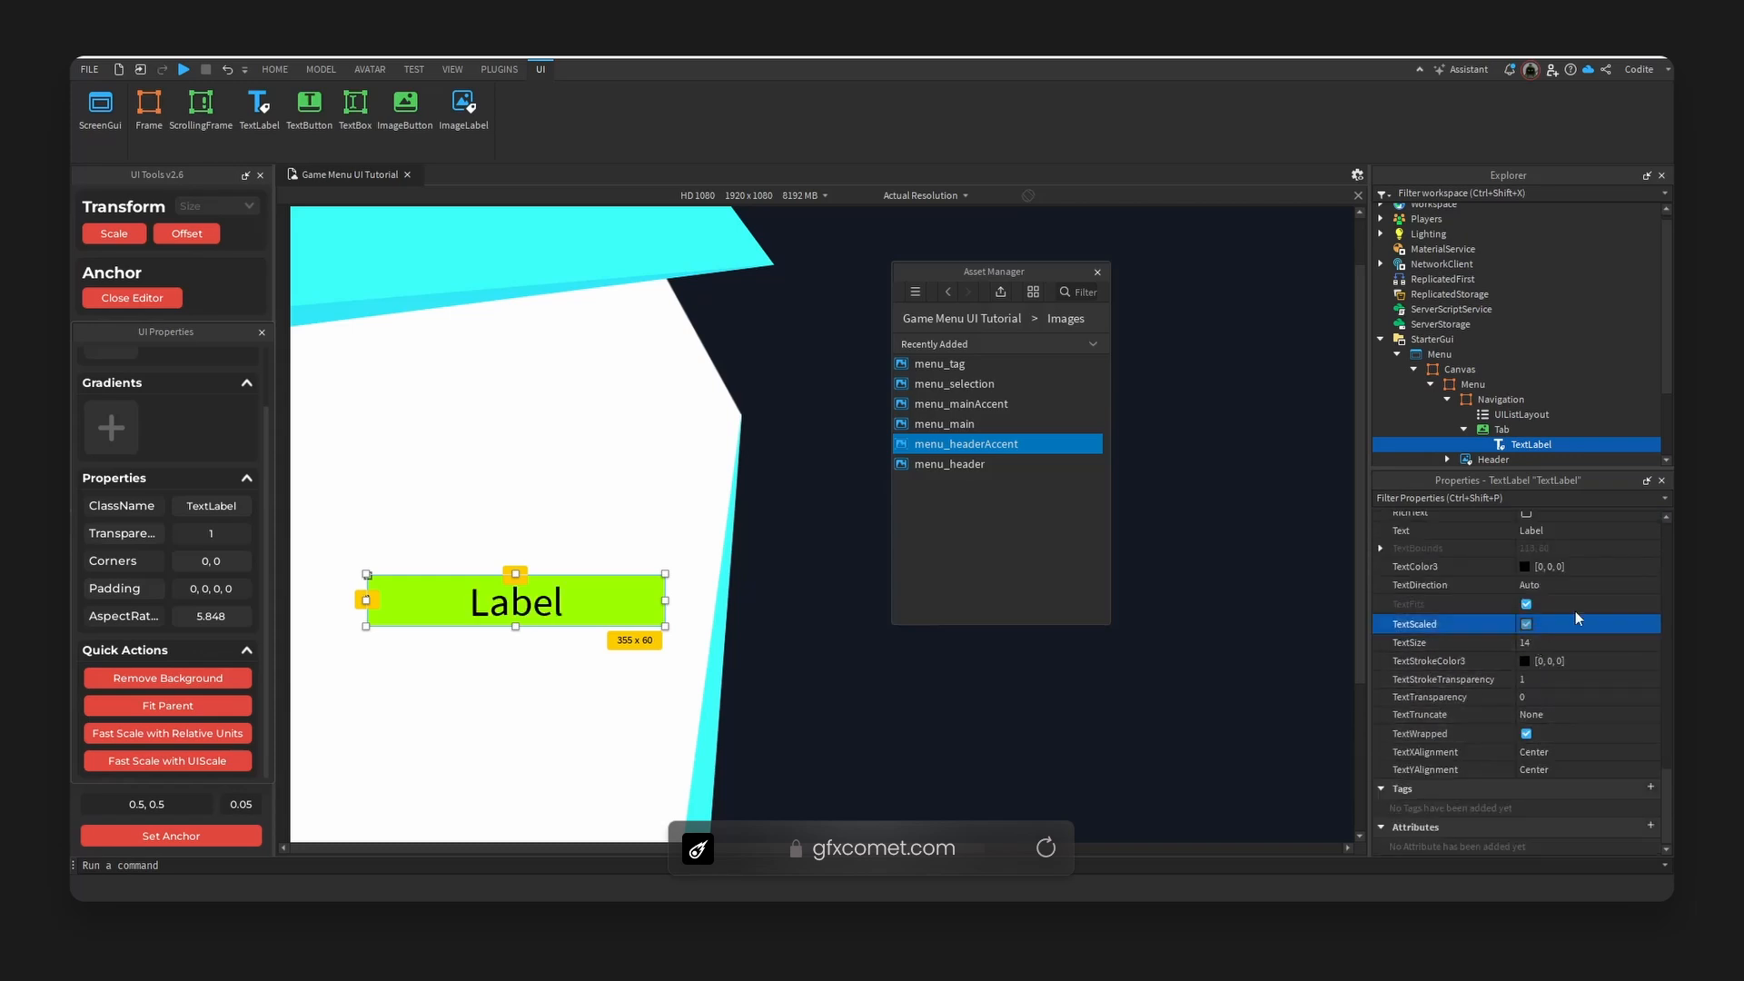
click(1585, 755)
click(1585, 771)
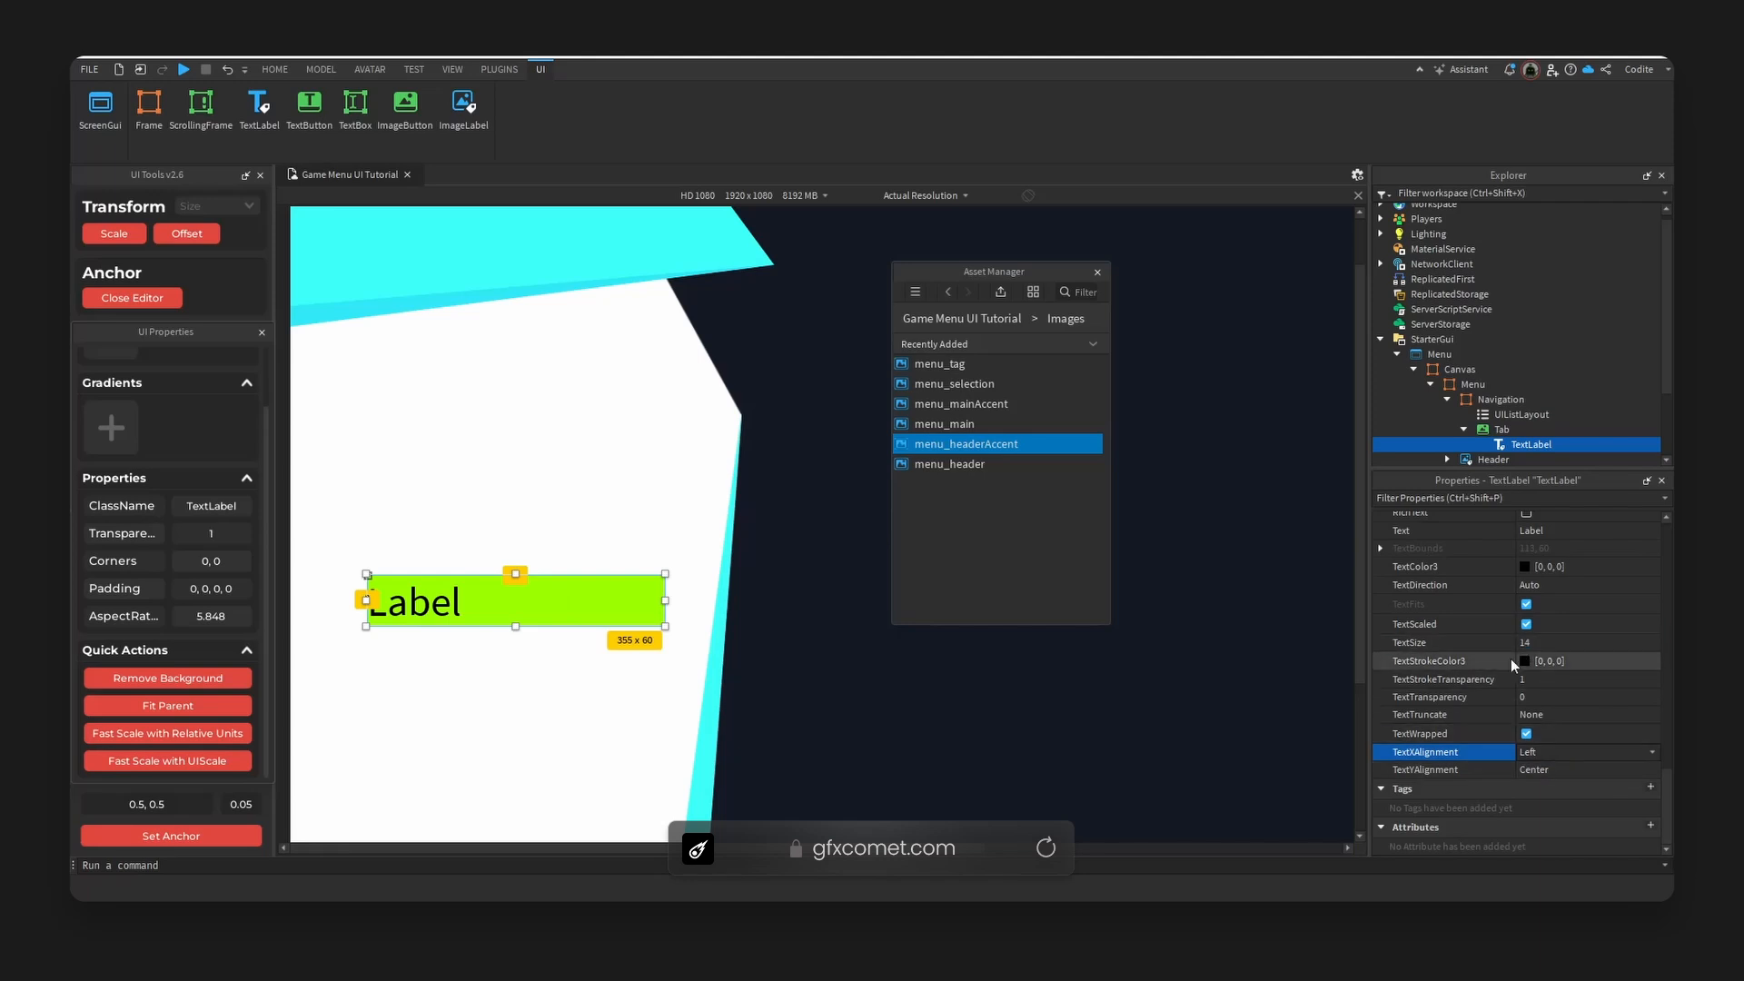
Set the TextLabel's FontFace to Oswald with bold and italic styling.
scroll(1574, 599, up, 6)
click(1585, 617)
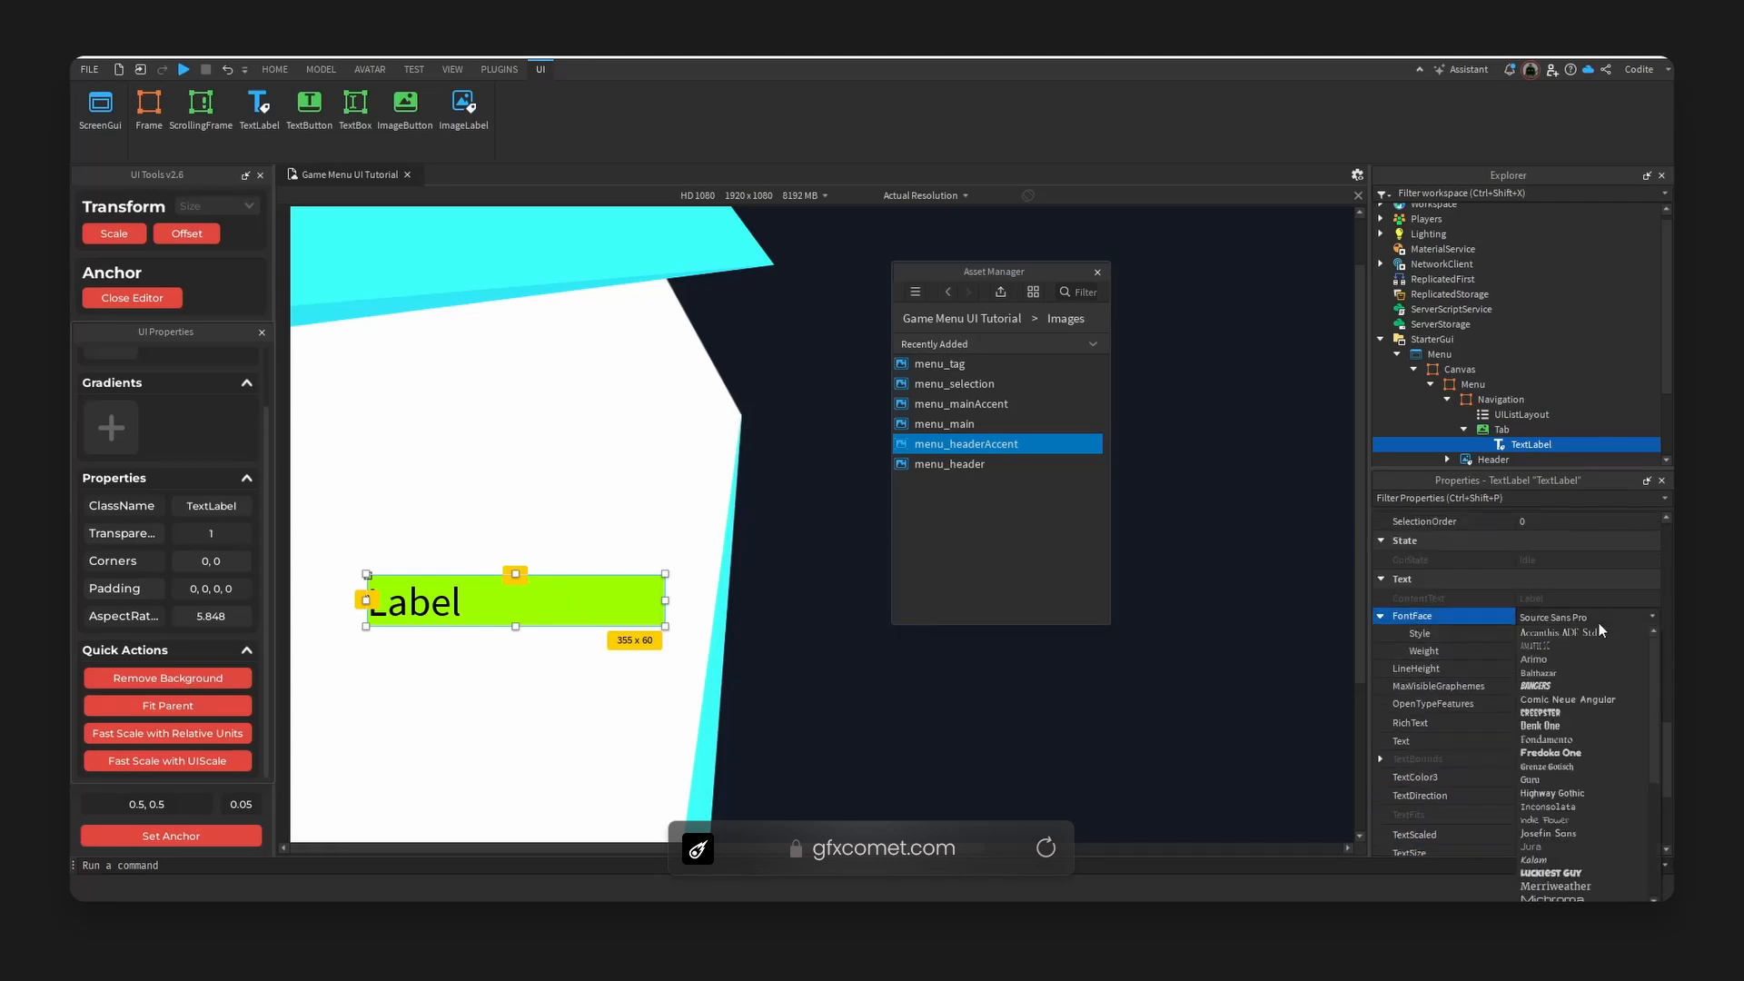
click(1544, 898)
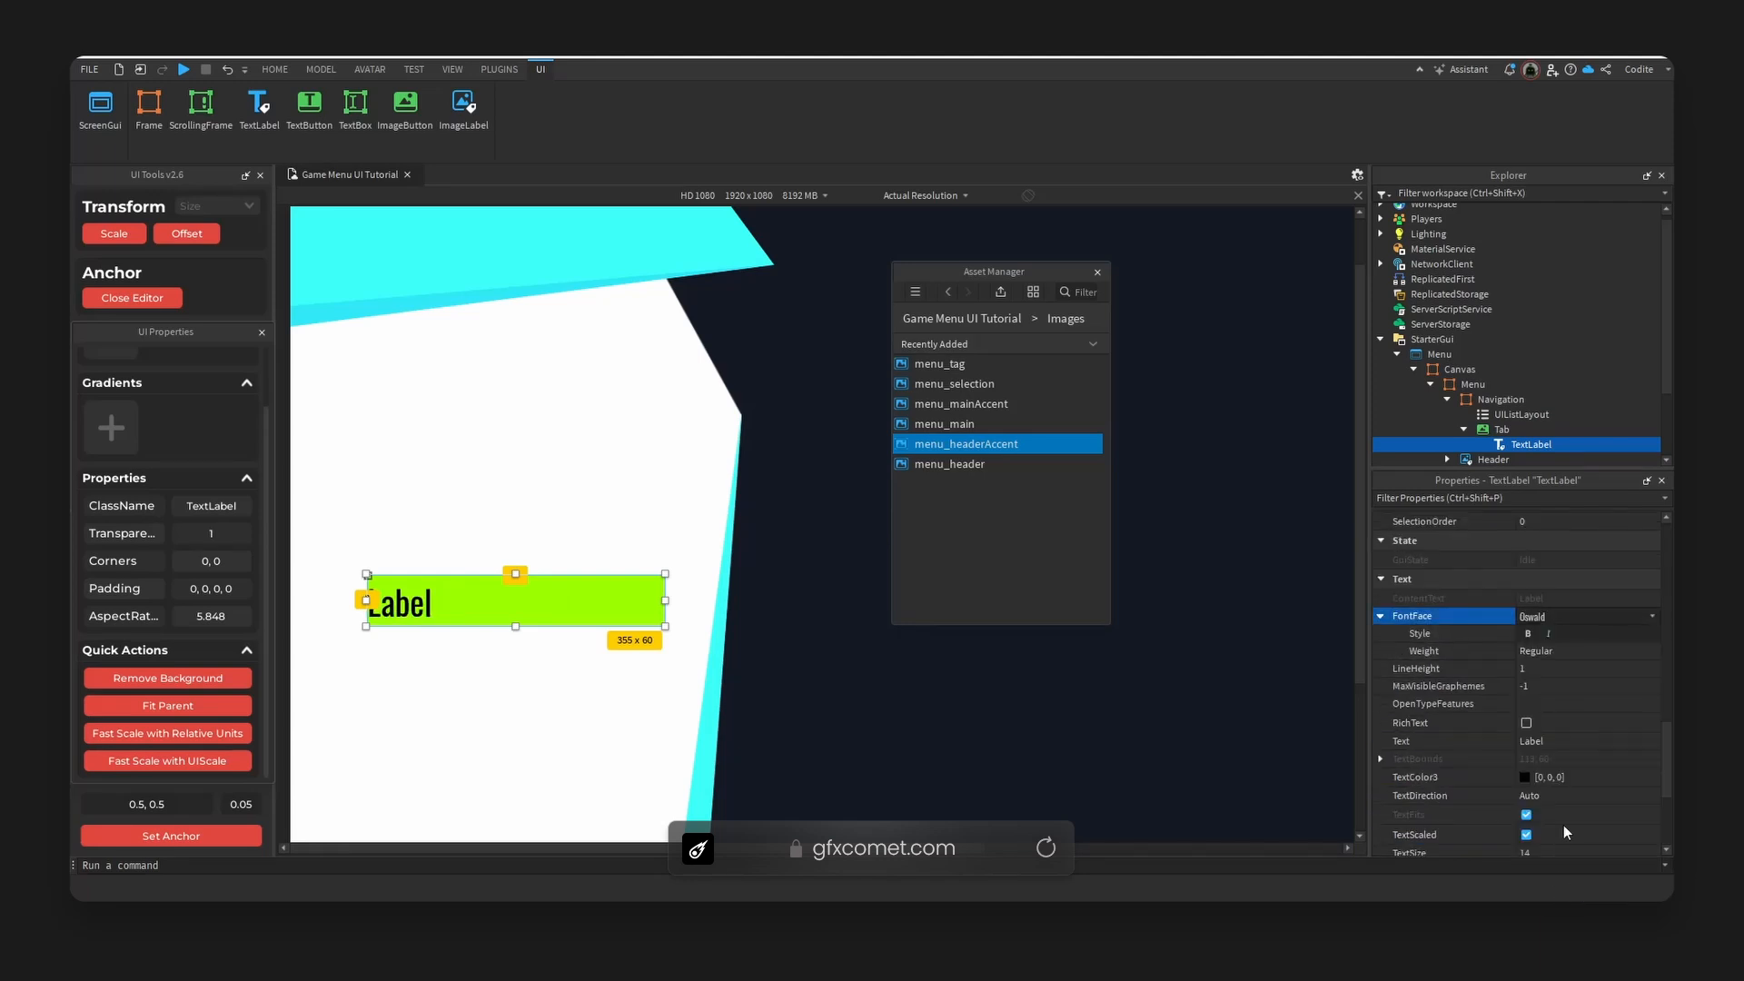
click(1528, 634)
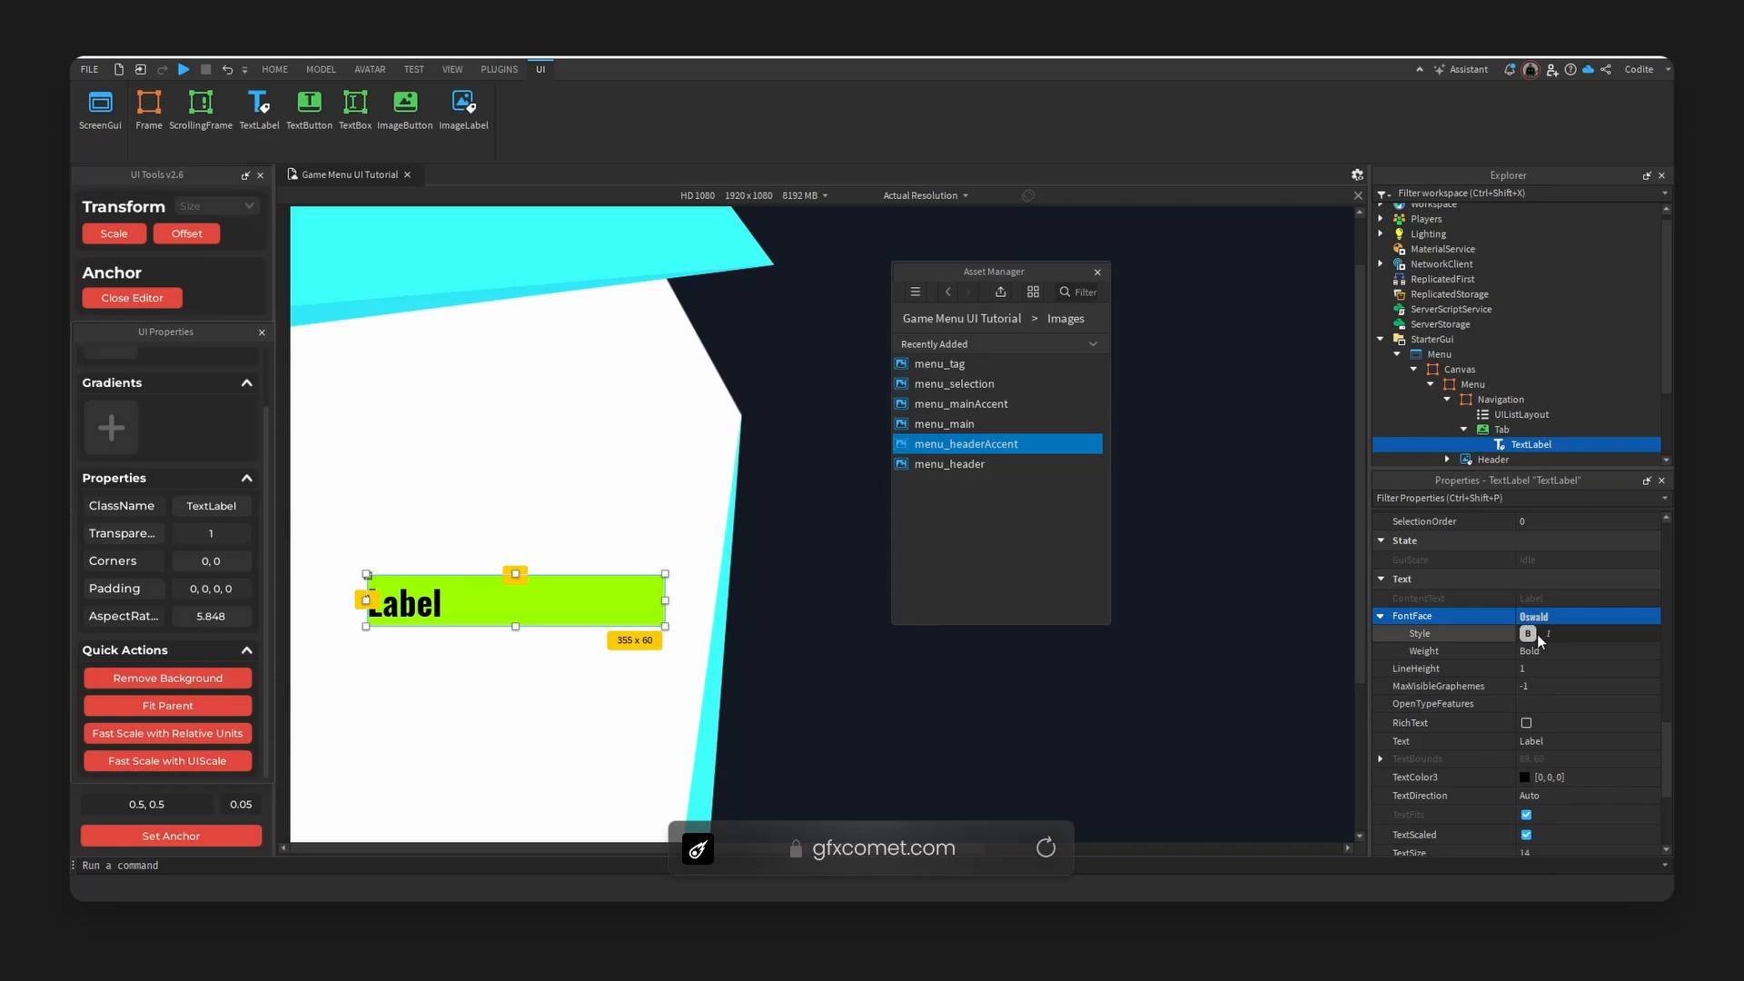
click(1549, 634)
Compare font weights for the TextLabel and set its Weight to Semi Bold.
click(1546, 651)
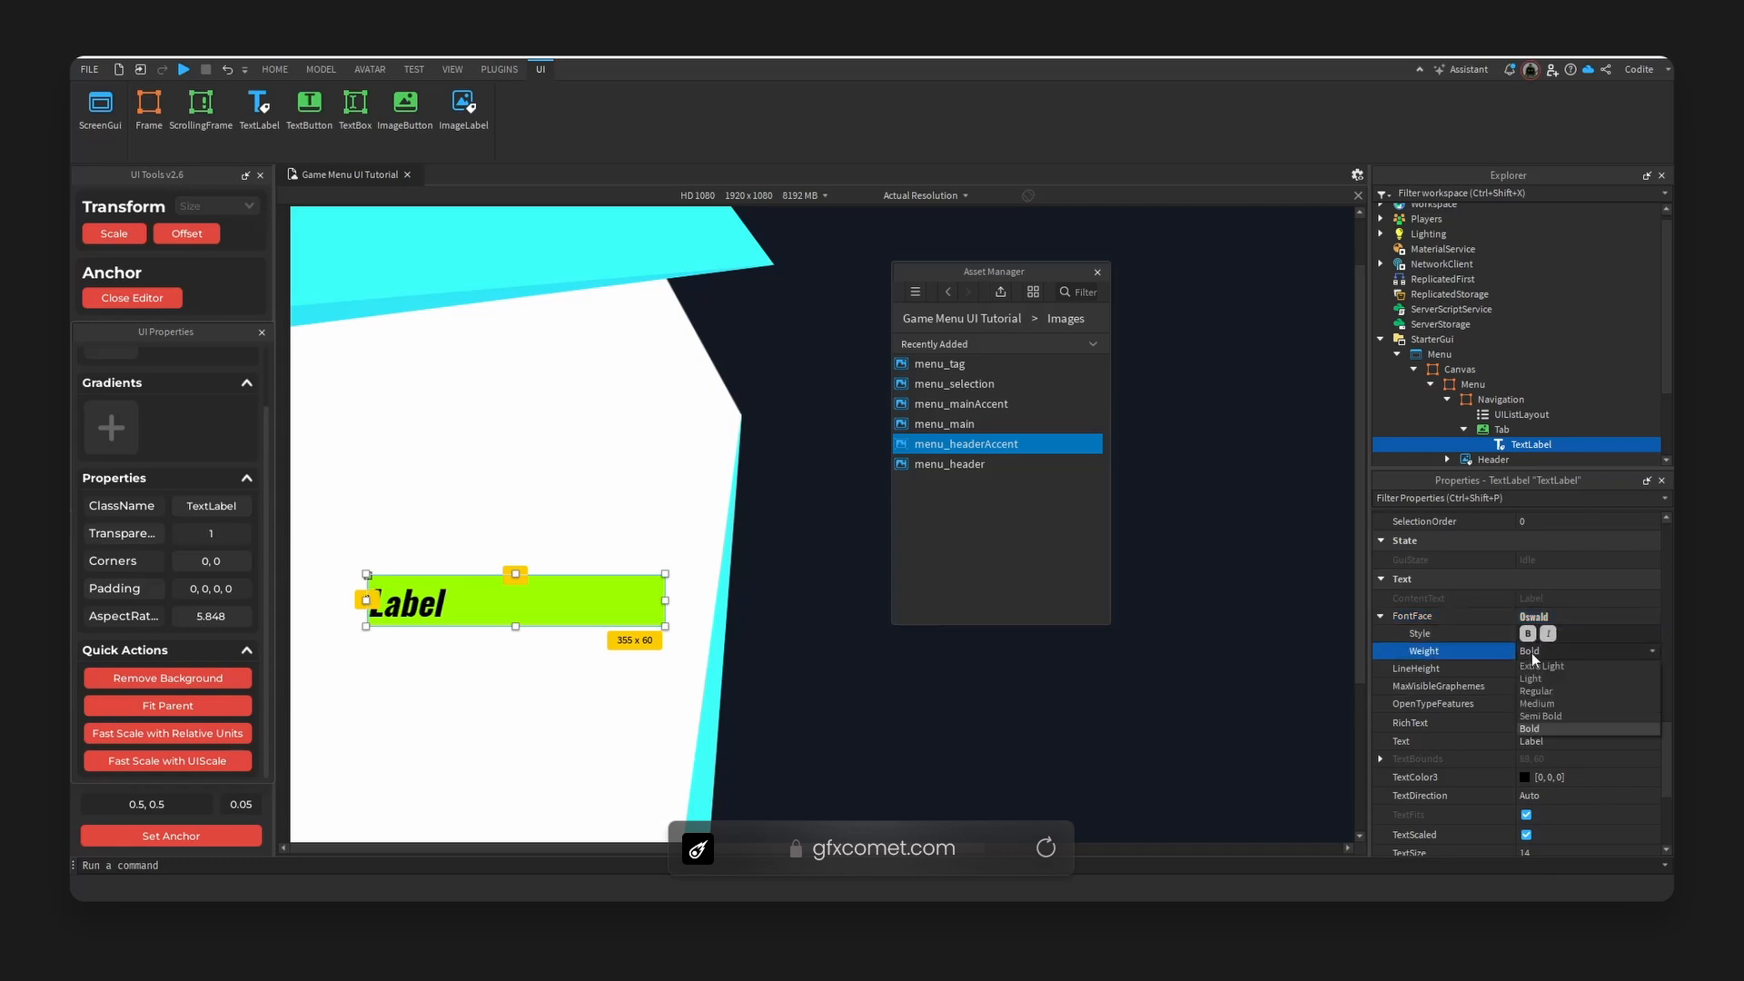
click(1548, 723)
click(1547, 651)
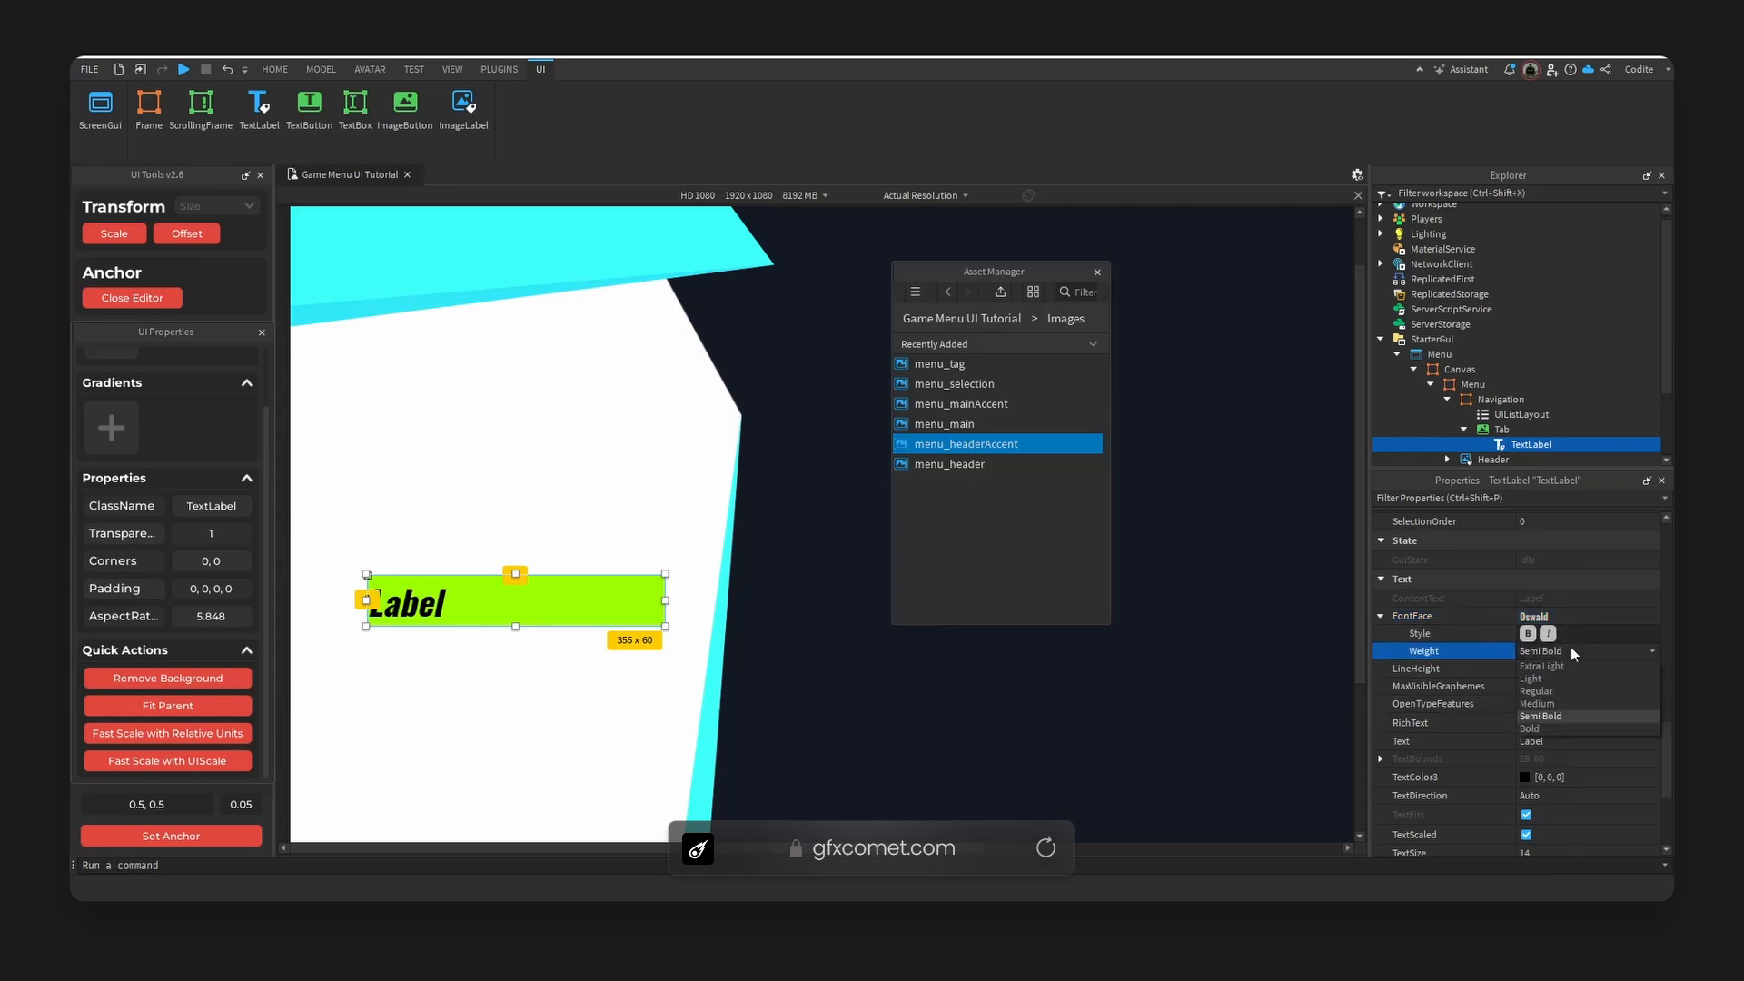
click(1565, 711)
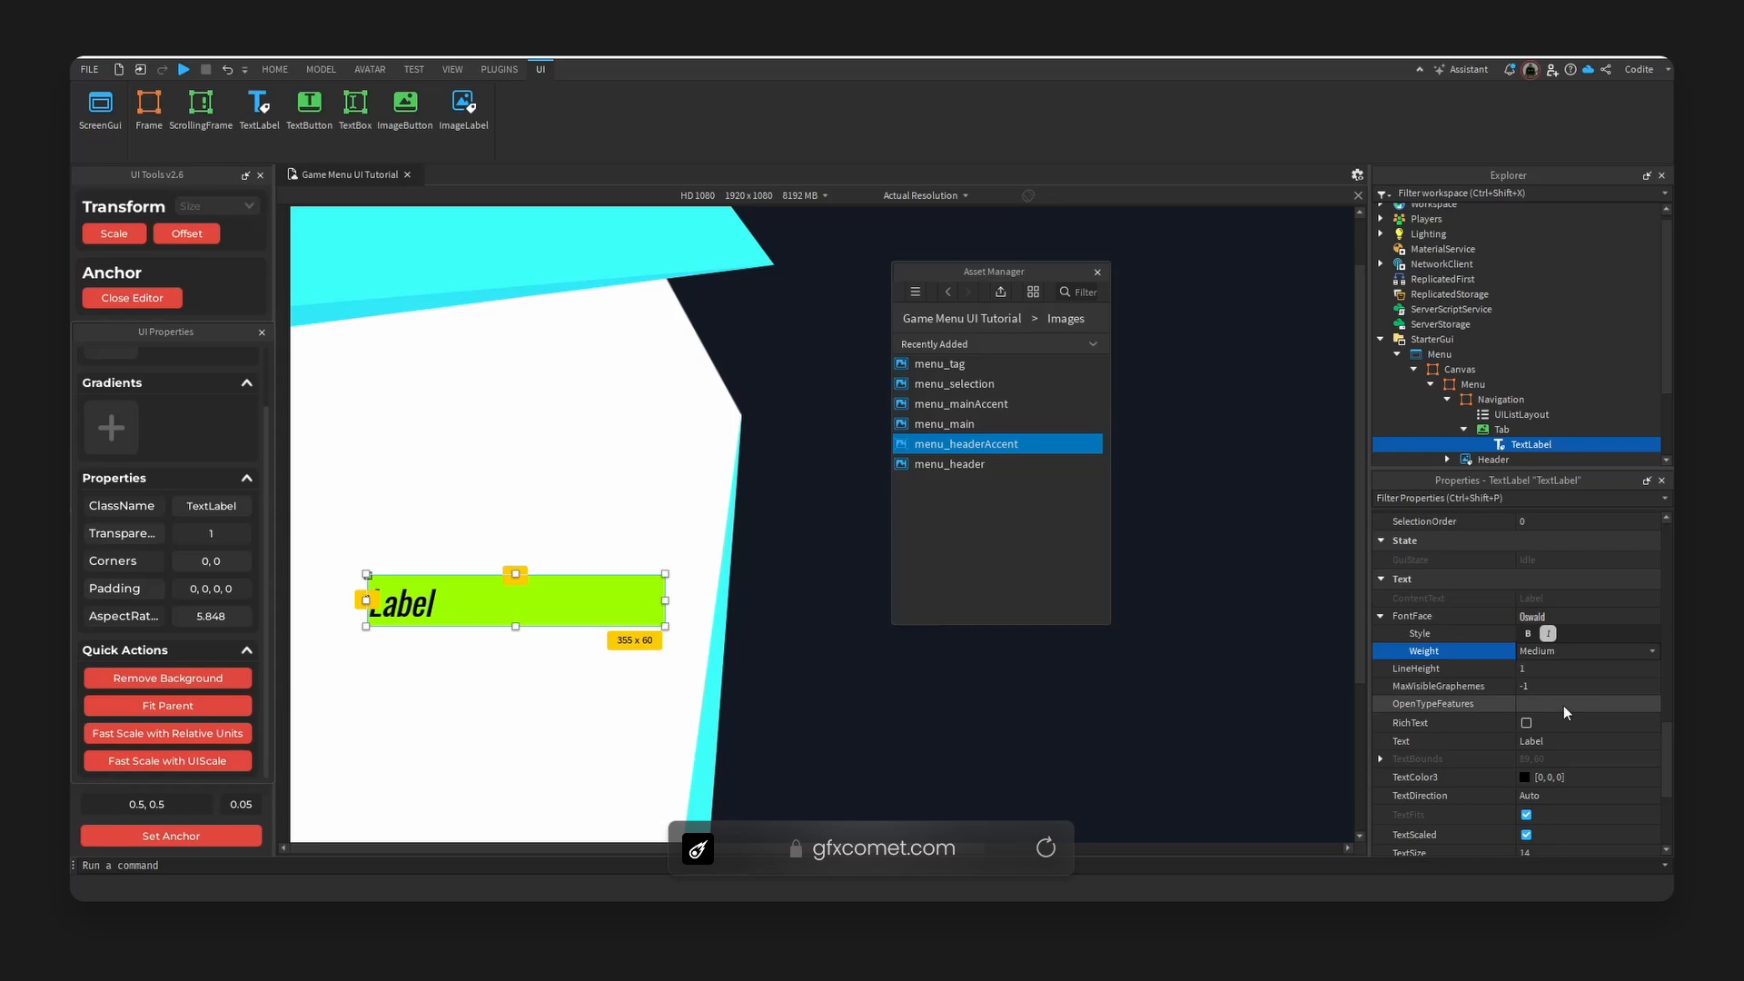
click(1578, 654)
click(1578, 722)
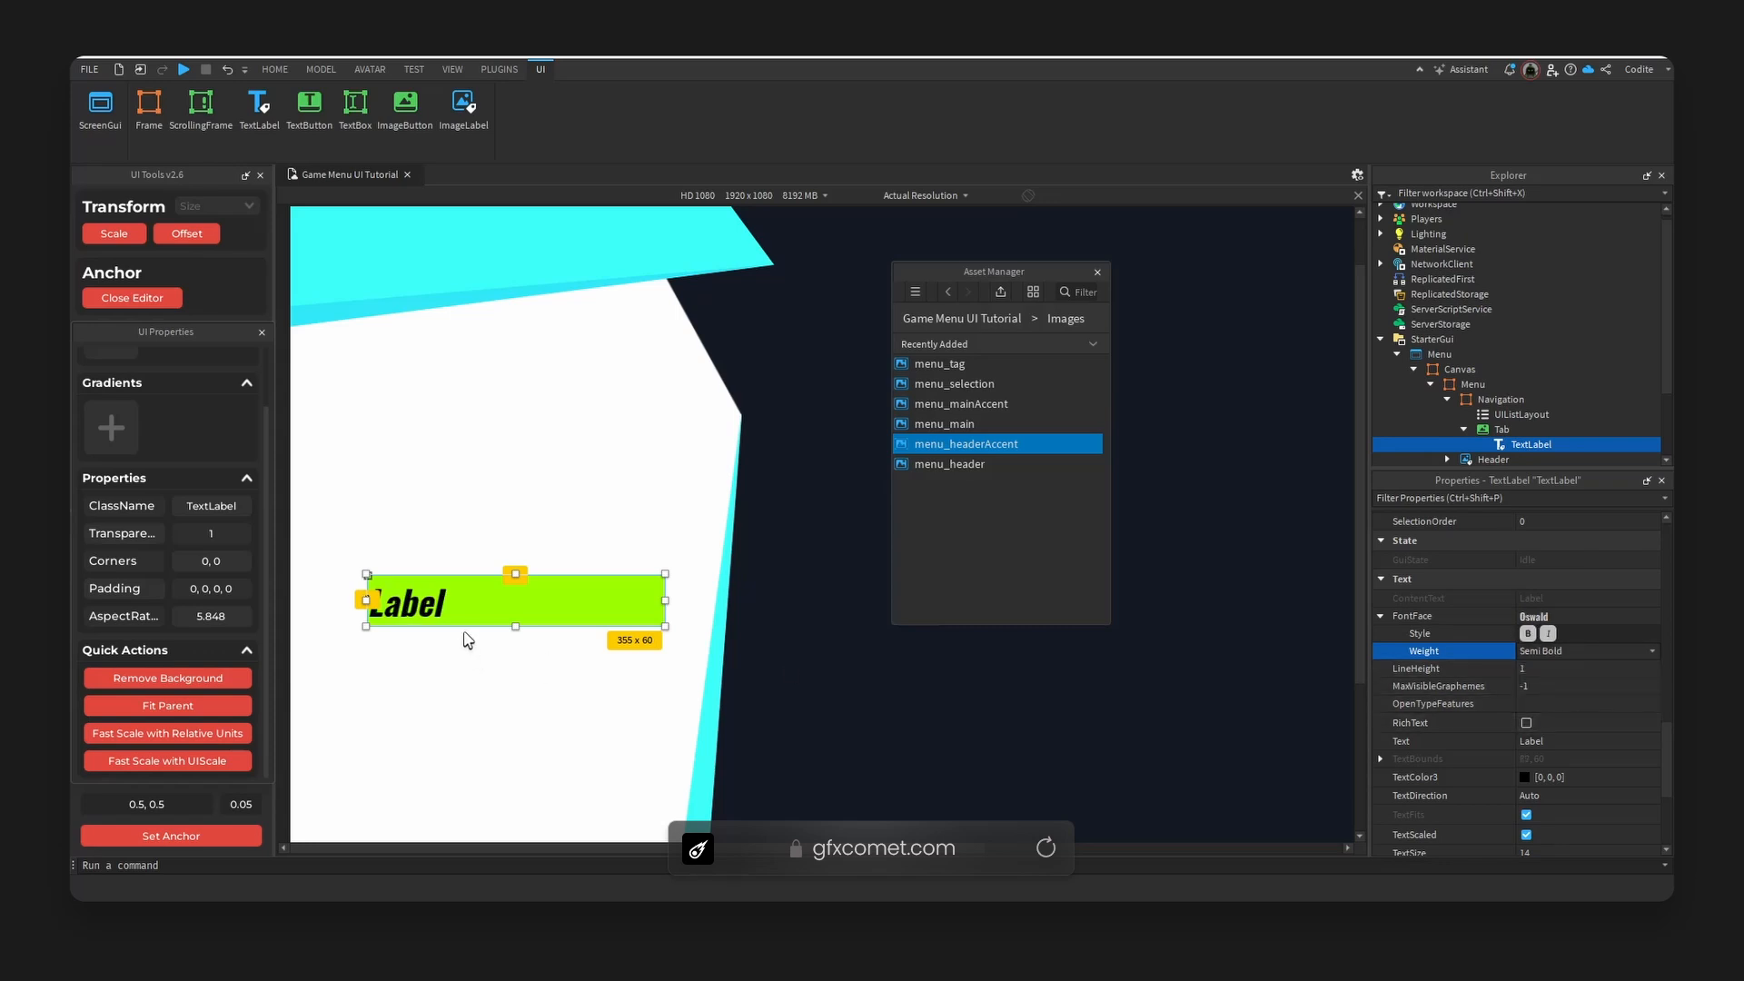
Change the Tab label's text to MULTIPLAYER.
double_click(457, 602)
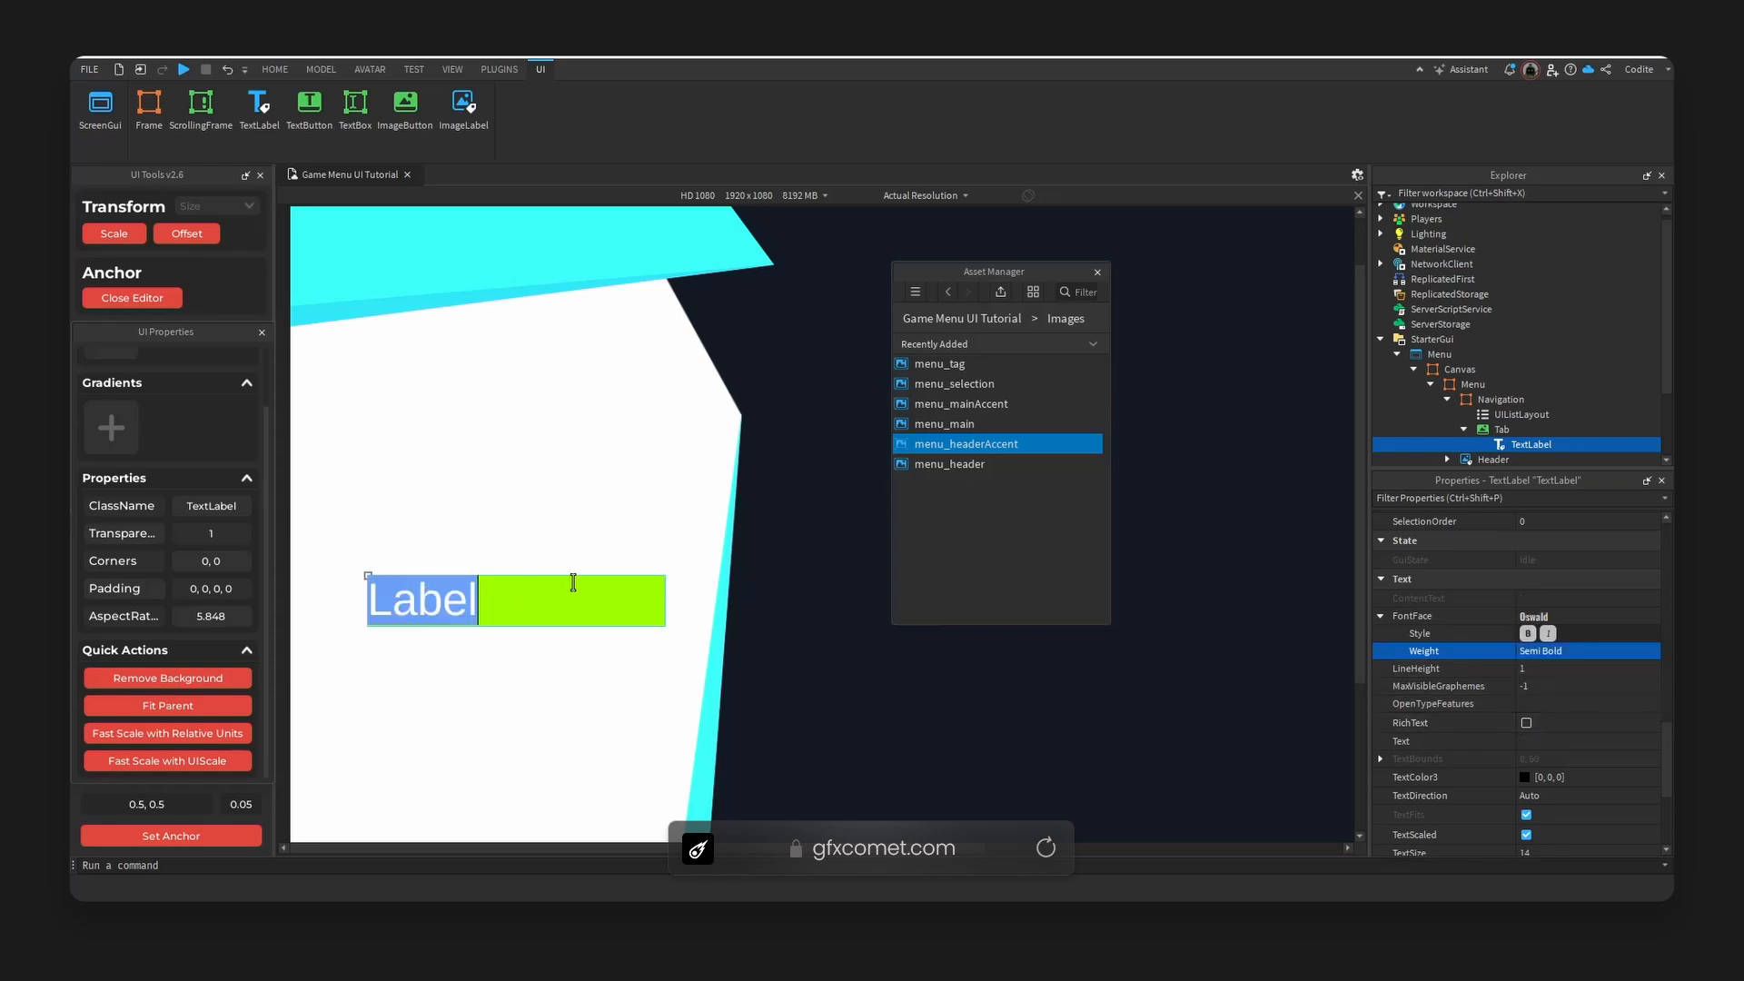
text(Multi)
key(BackSpace)
key(BackSpace)
key(BackSpace)
key(BackSpace)
text(U)
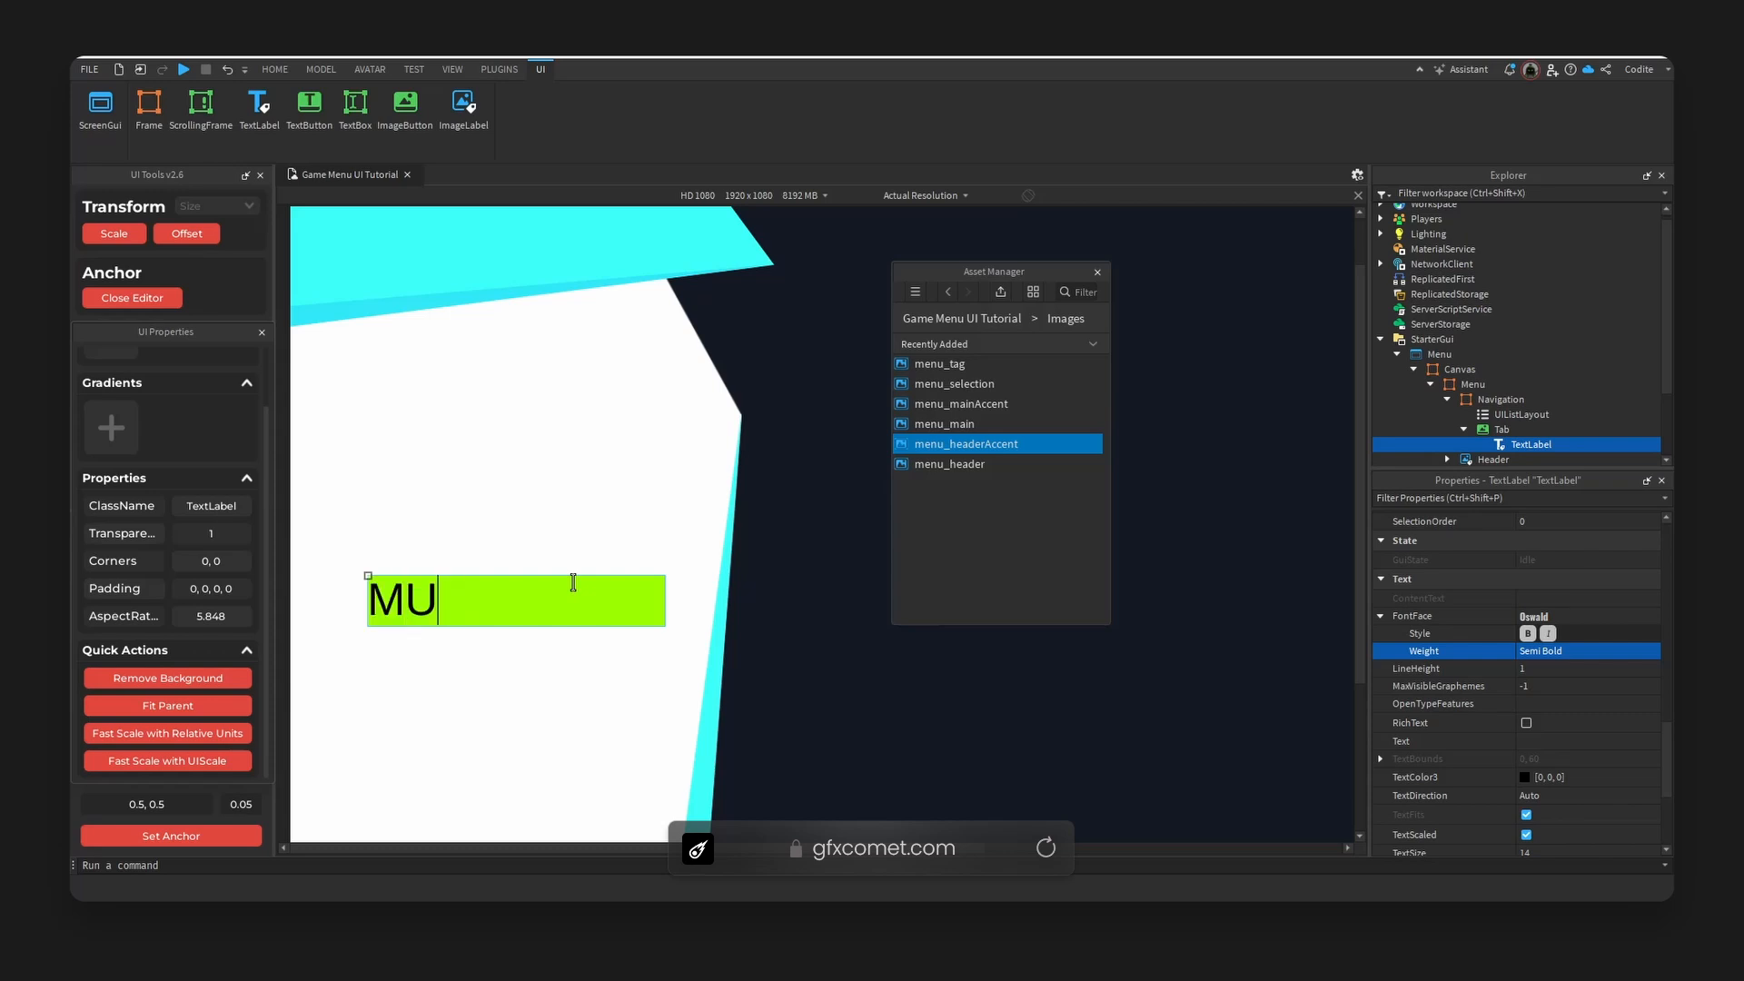
text(LTIPLAYER)
key(Return)
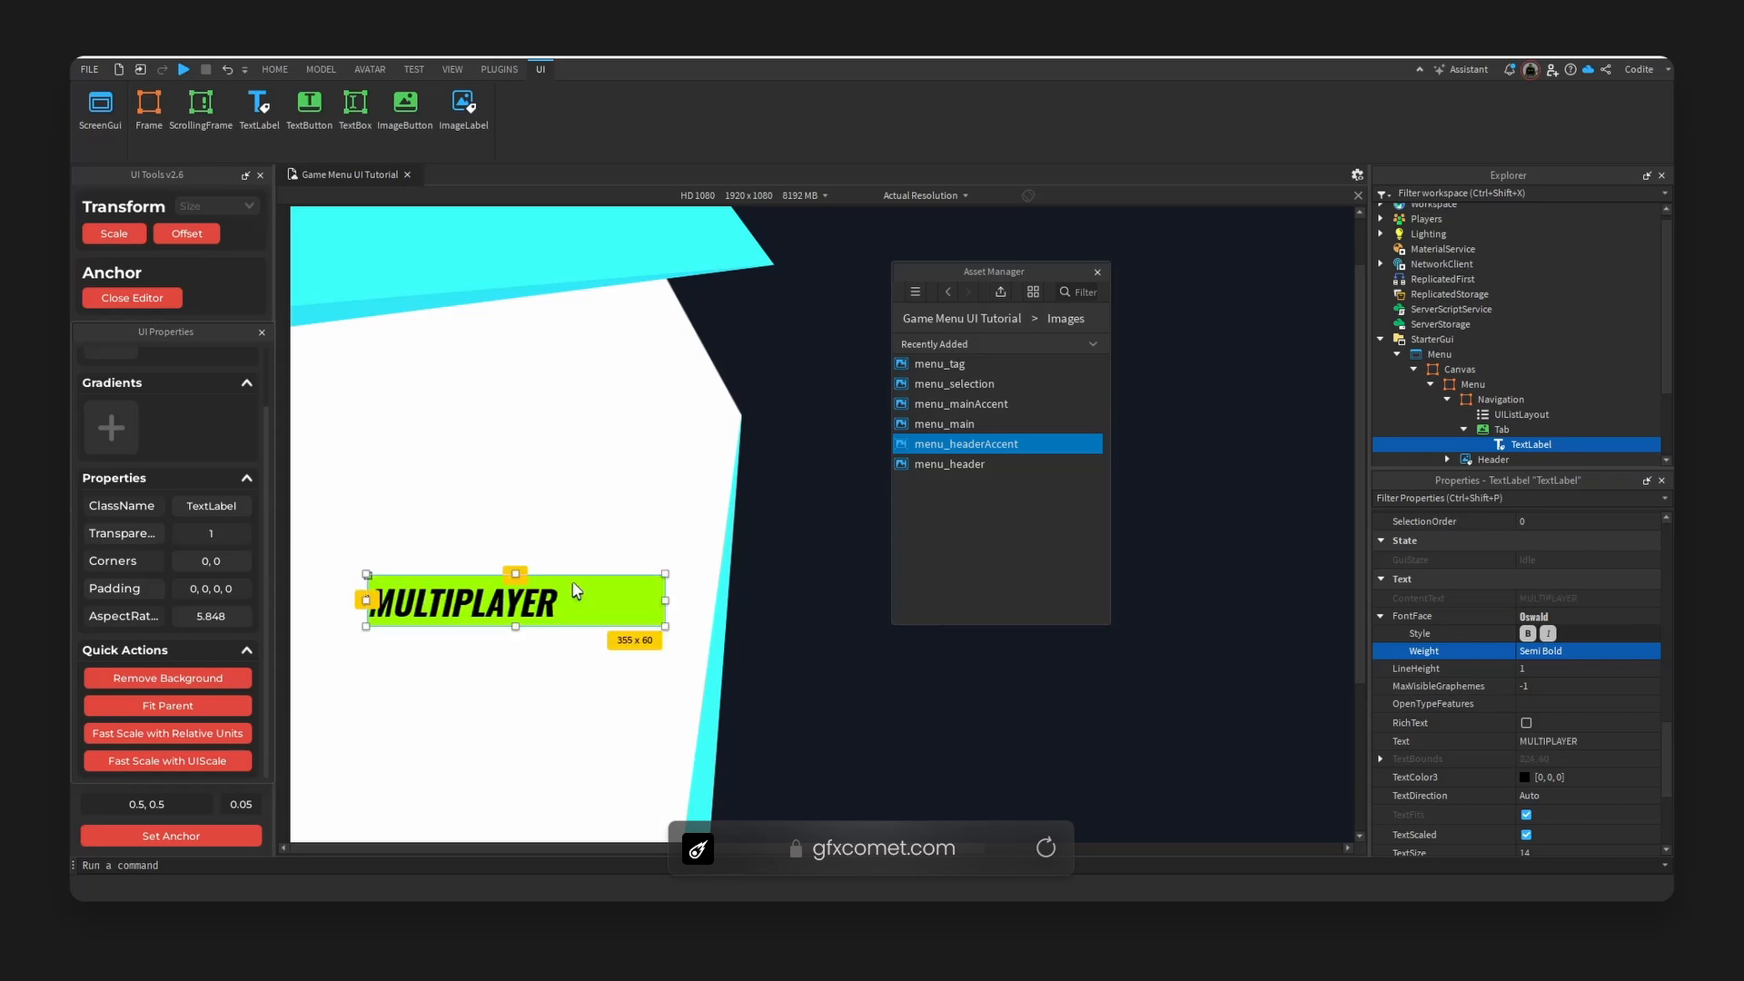
Add a UIPadding object inside the Tab image button.
click(642, 529)
click(614, 592)
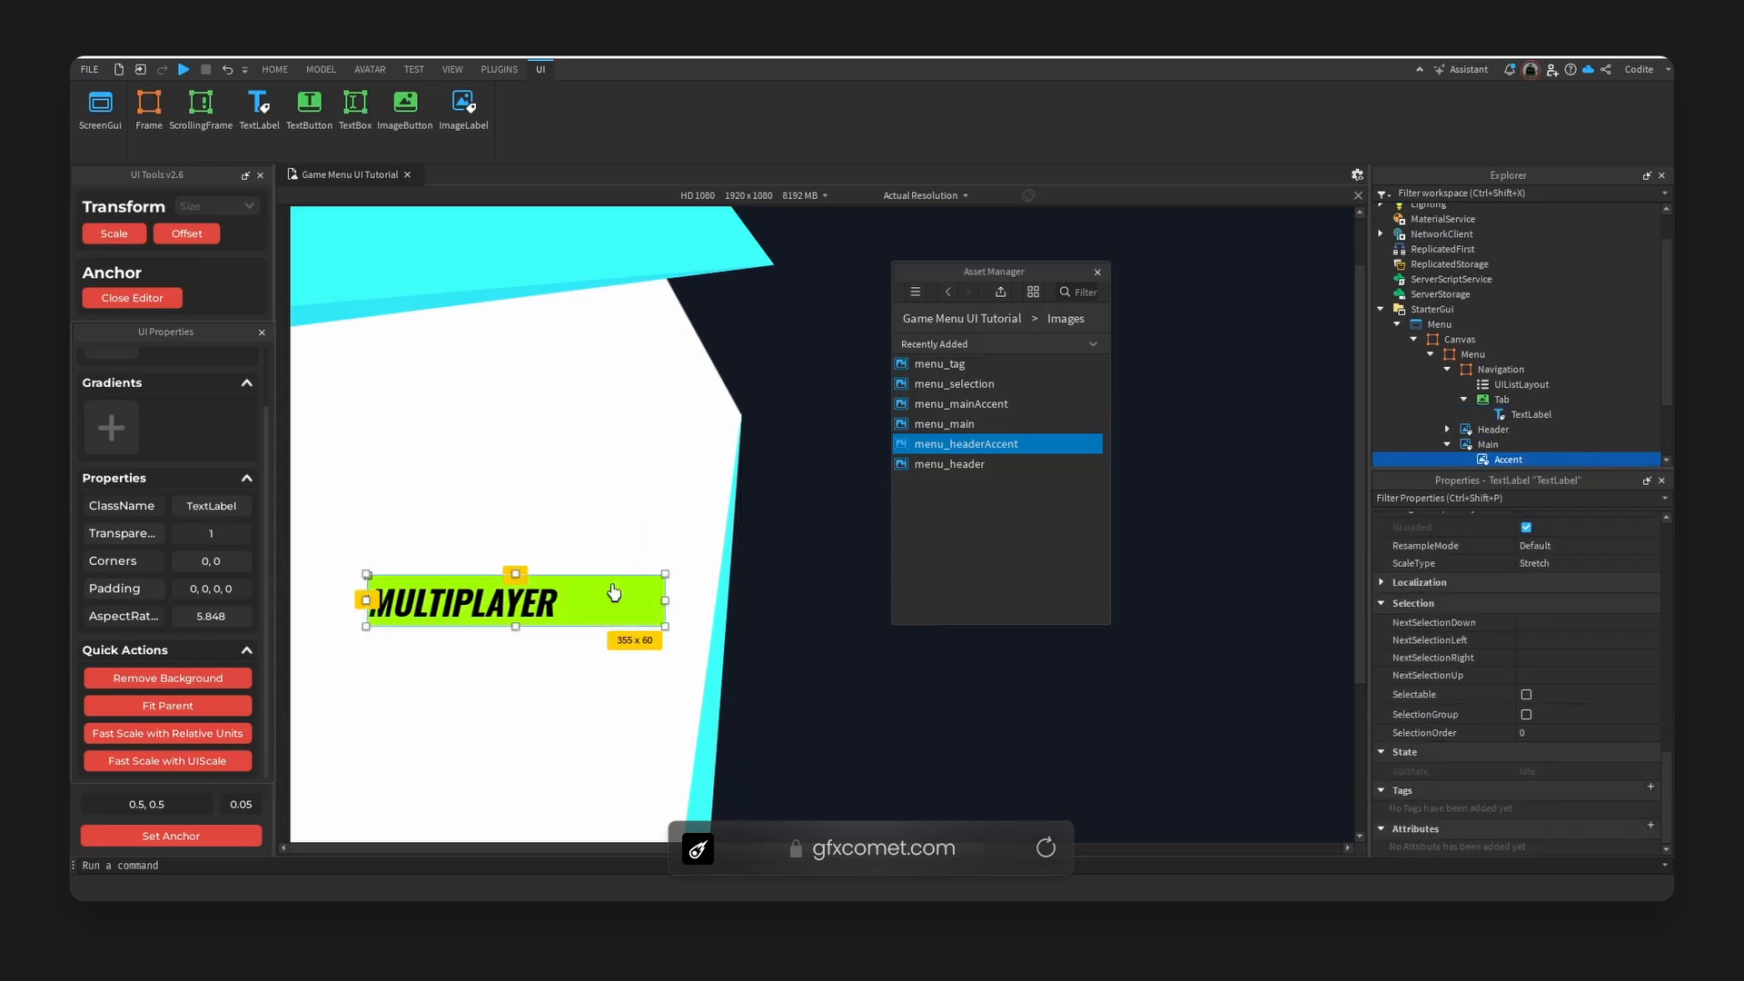
click(1508, 400)
click(1522, 400)
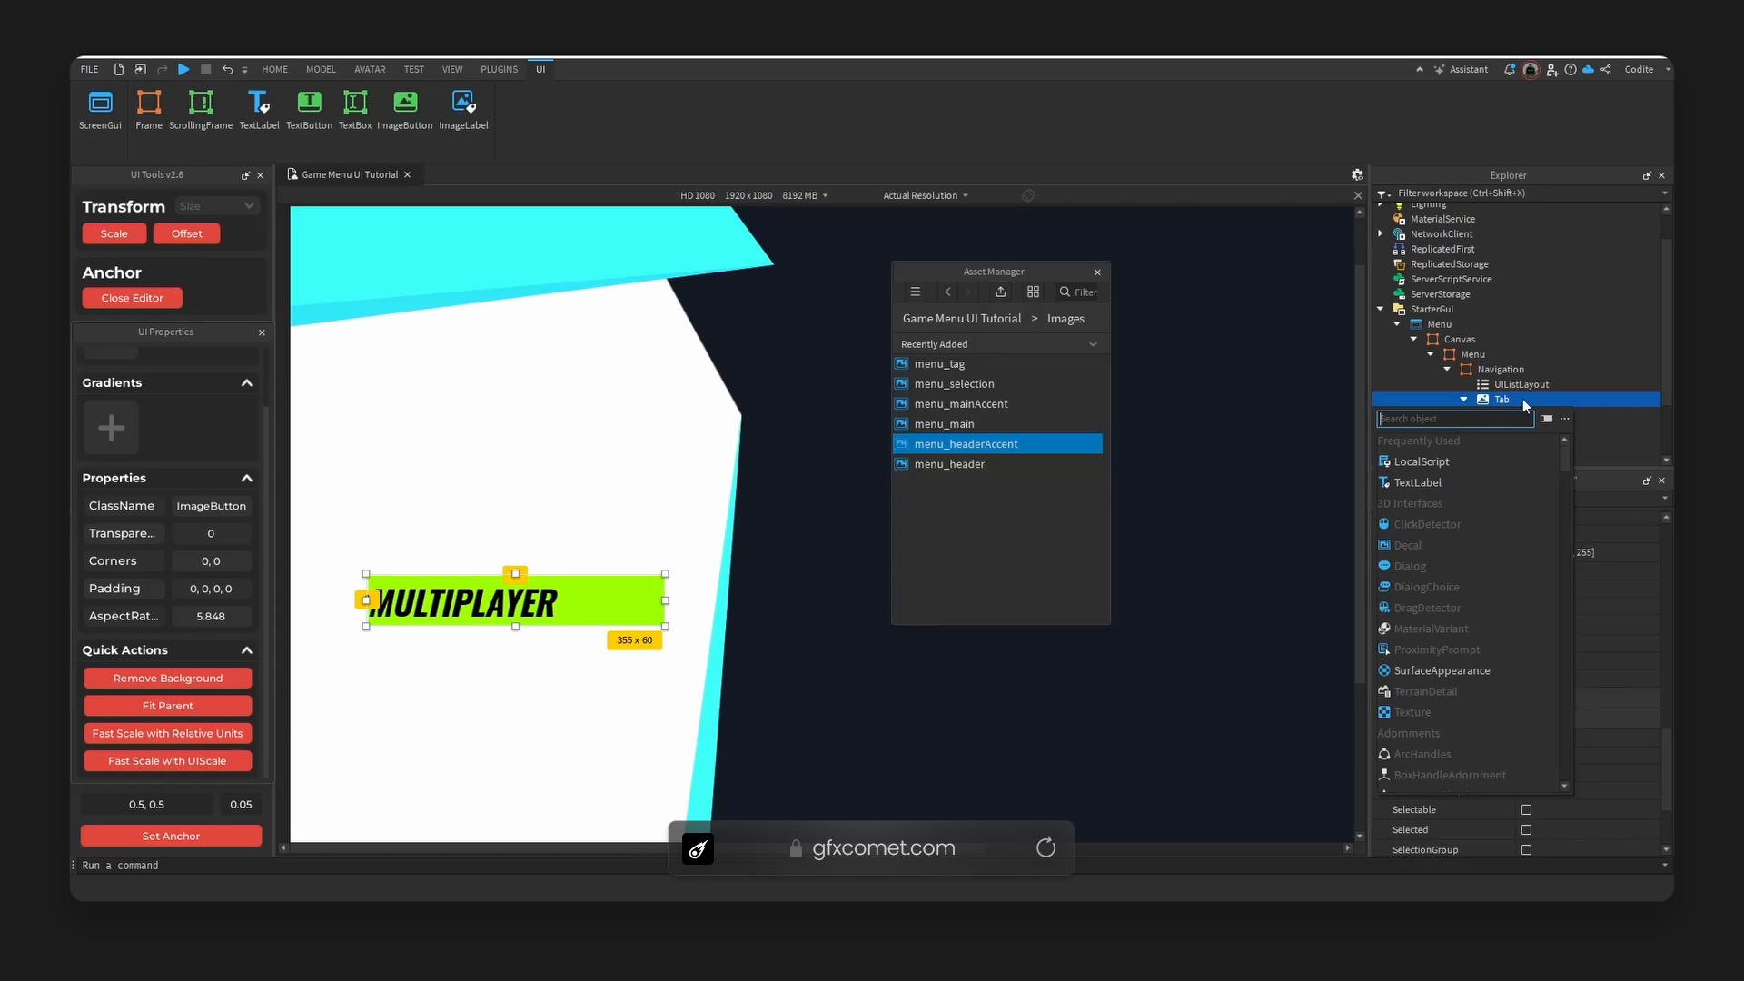
text(pad)
key(Return)
click(1571, 415)
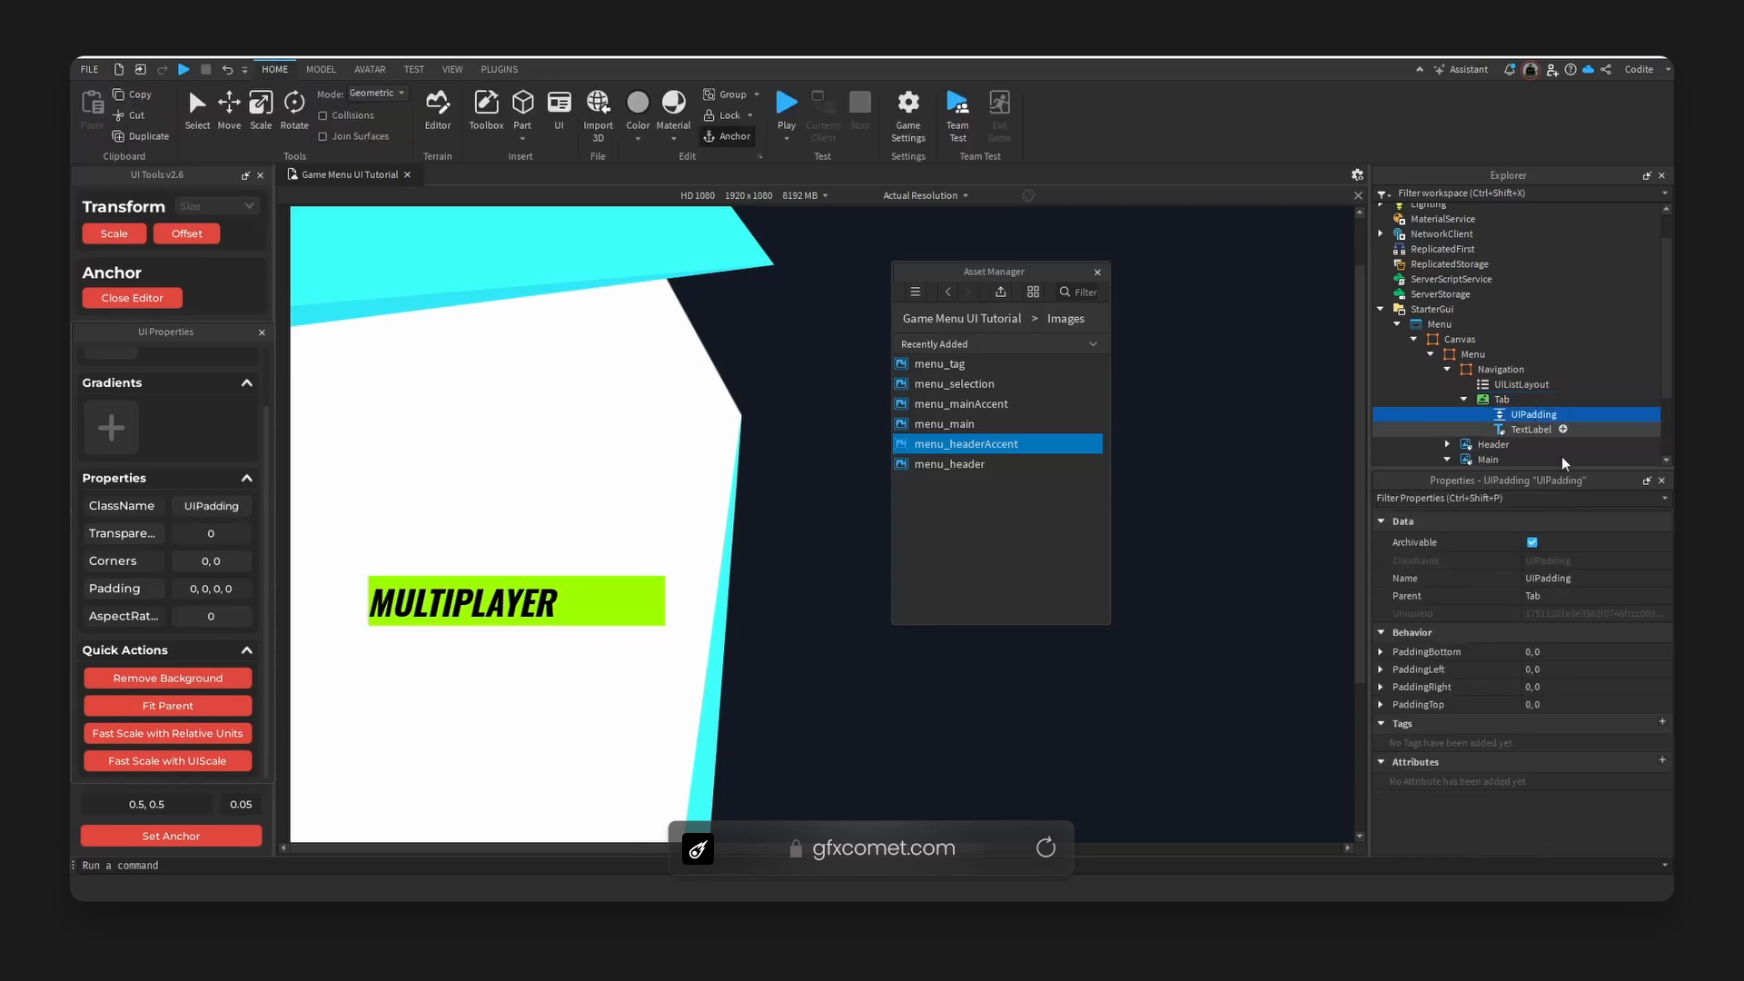
Set the UIPadding's PaddingLeft Scale to 0.05.
click(1380, 670)
click(1595, 688)
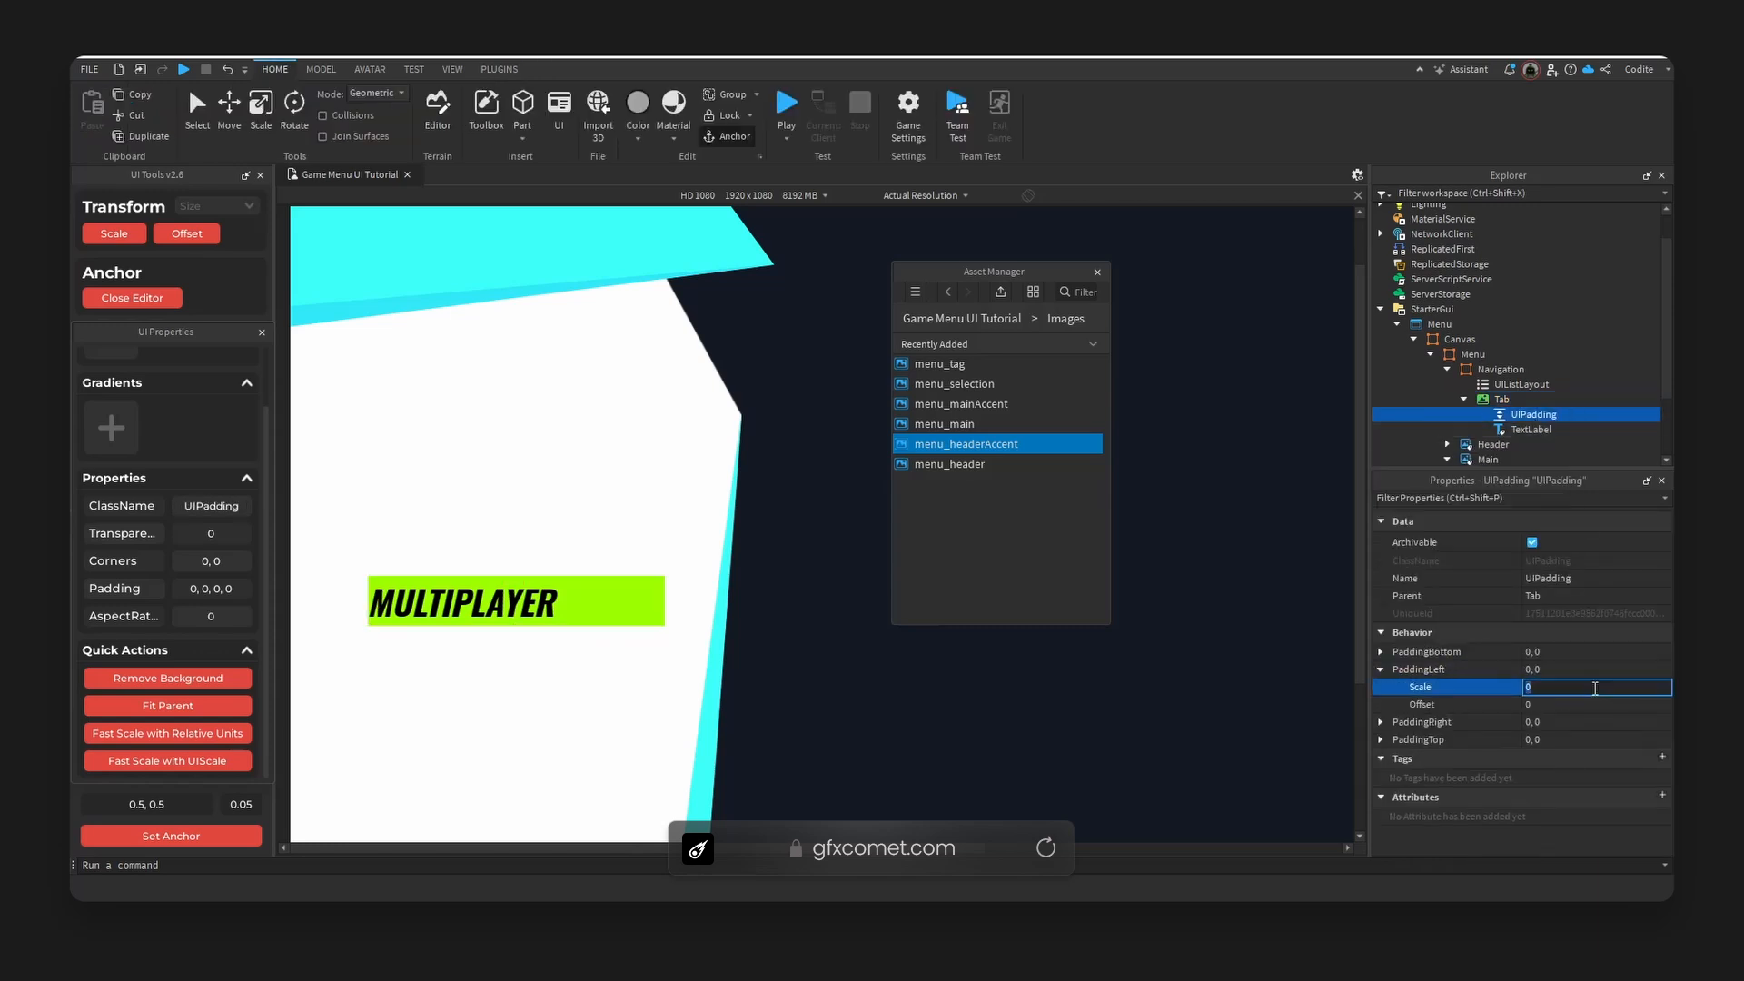
text(0.01)
key(Return)
click(1588, 694)
text(0.05)
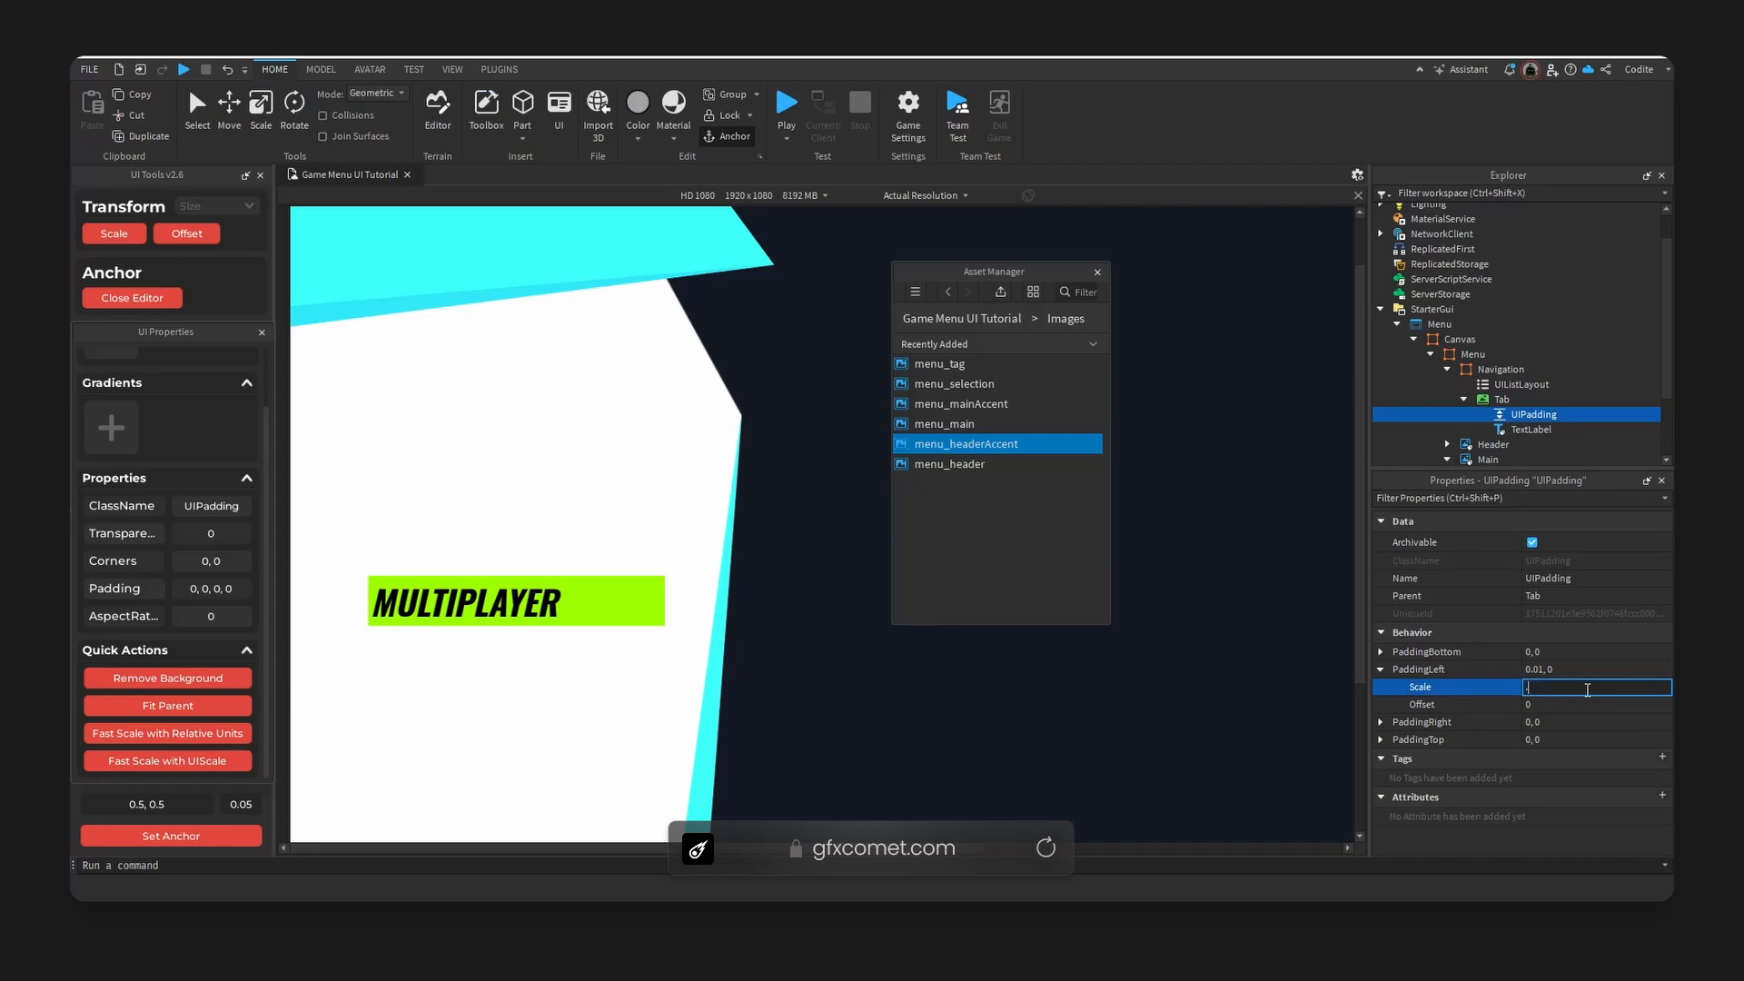
key(Return)
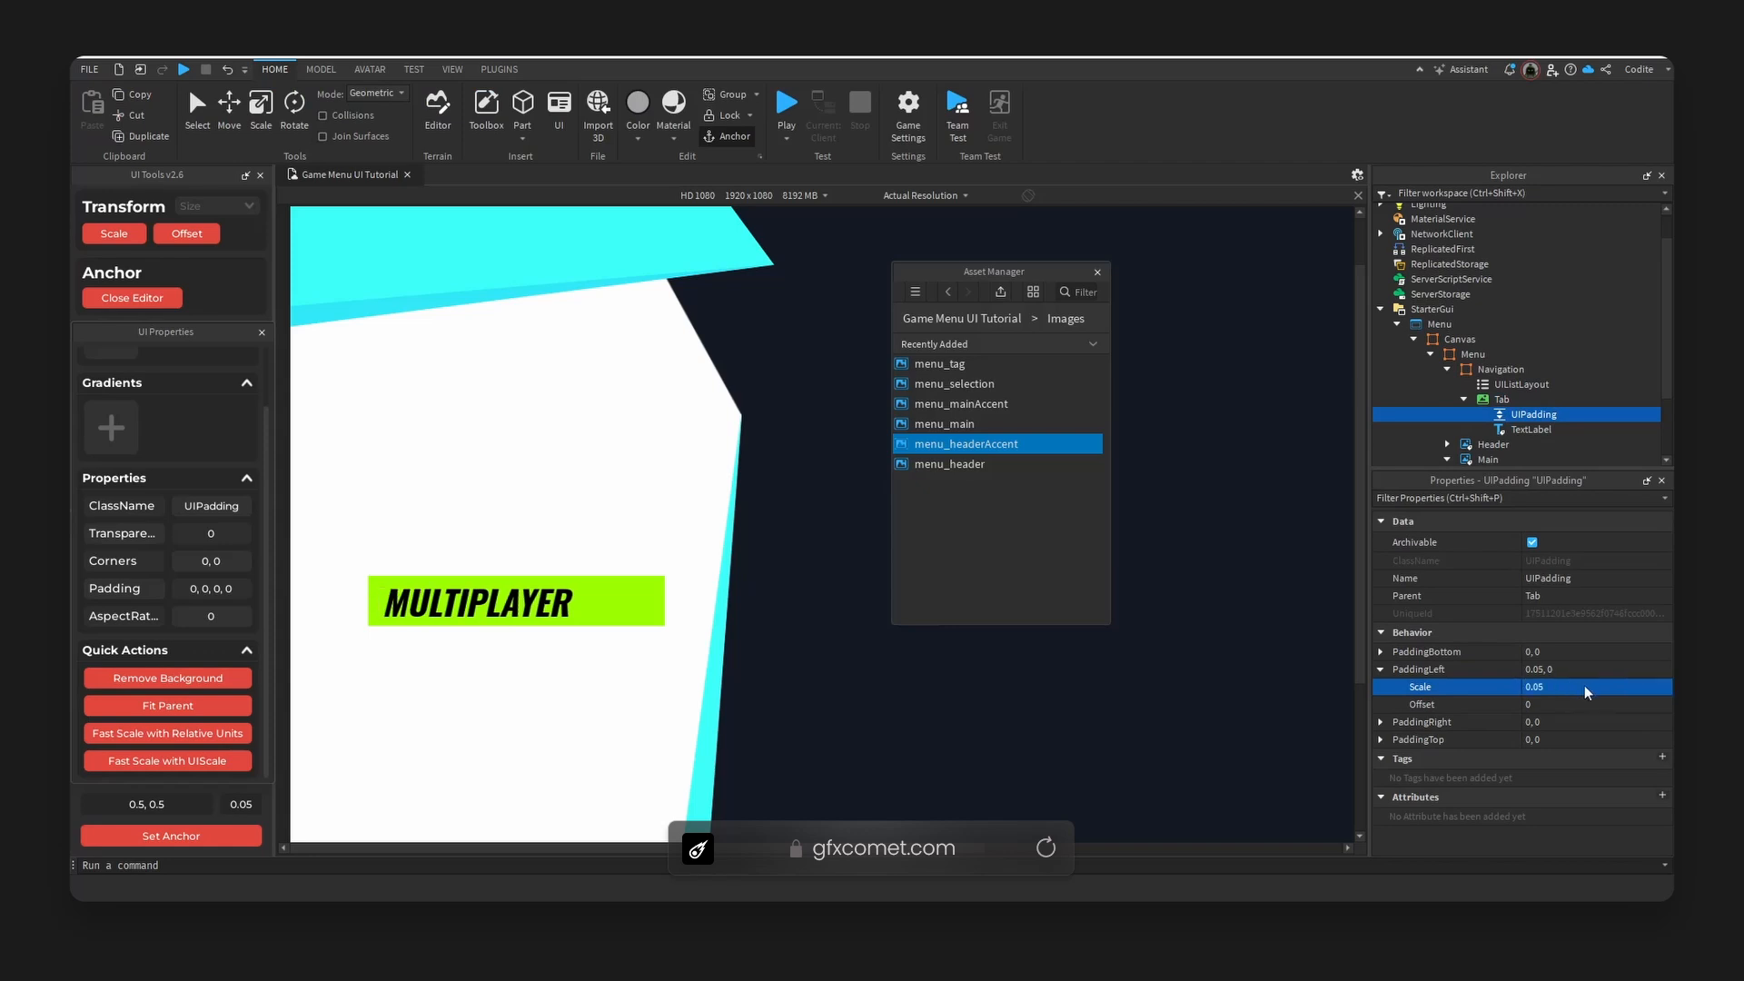
Remove the green background of the Tab image button.
click(545, 601)
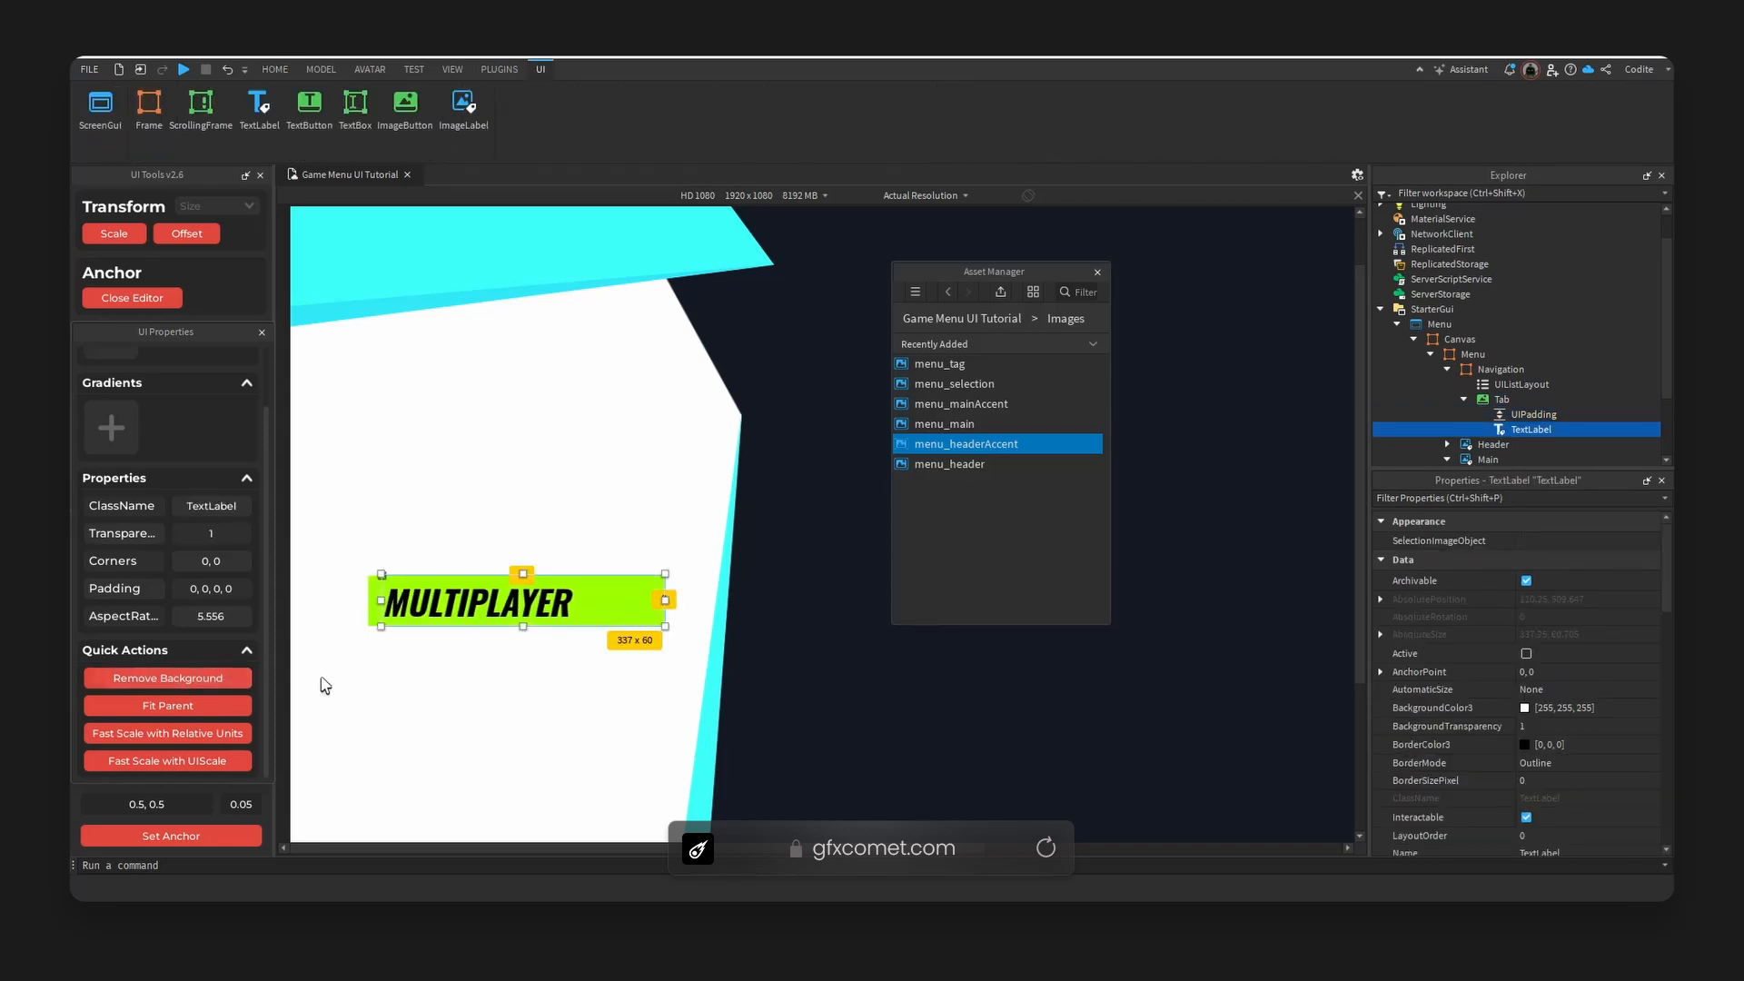
click(1456, 400)
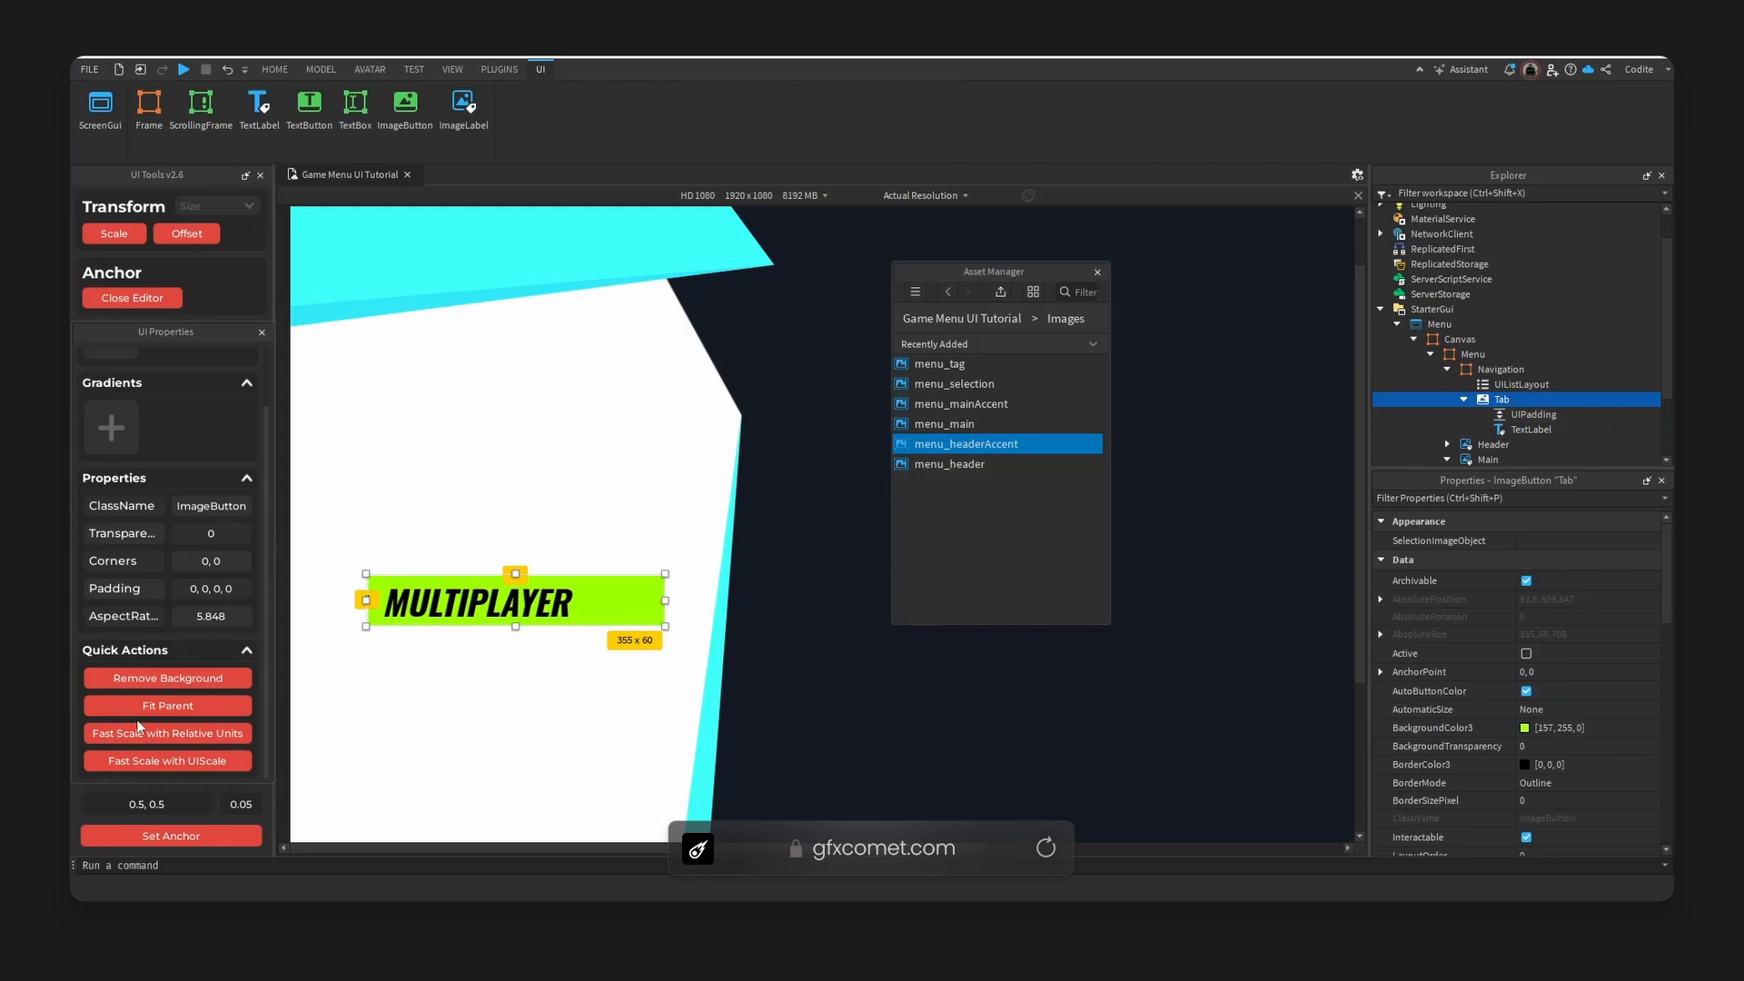
click(167, 678)
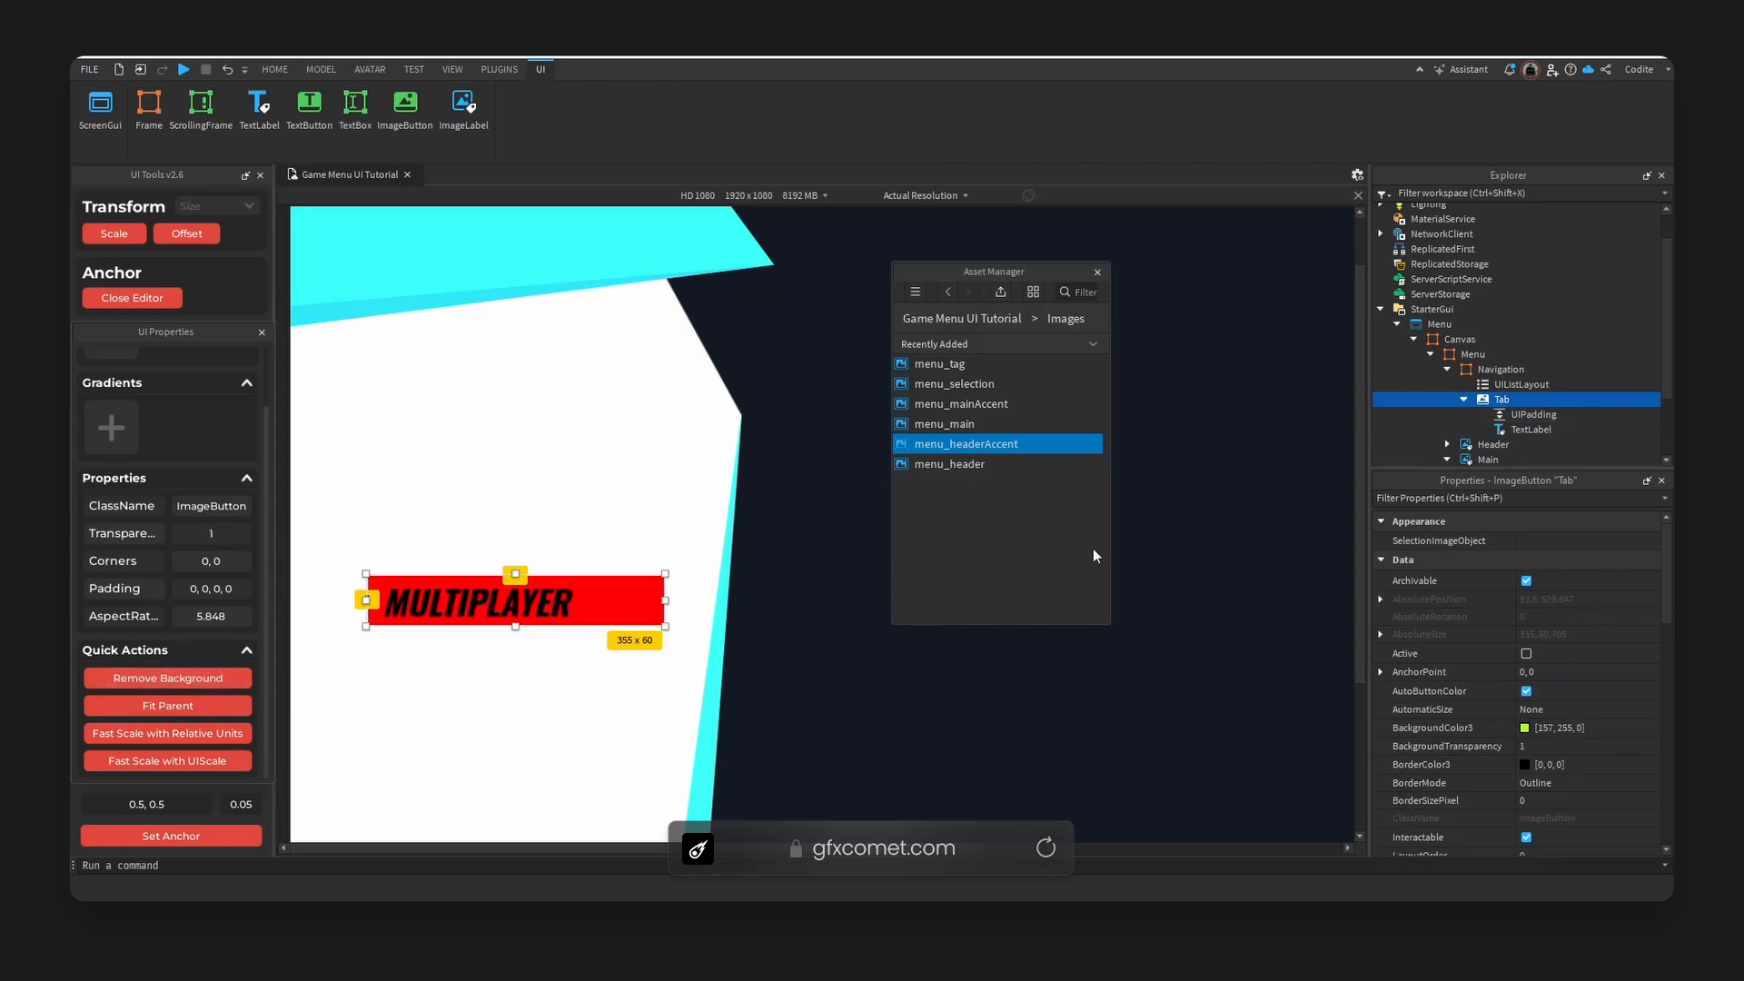
Duplicate the Tab button four times inside the Navigation frame.
click(1501, 369)
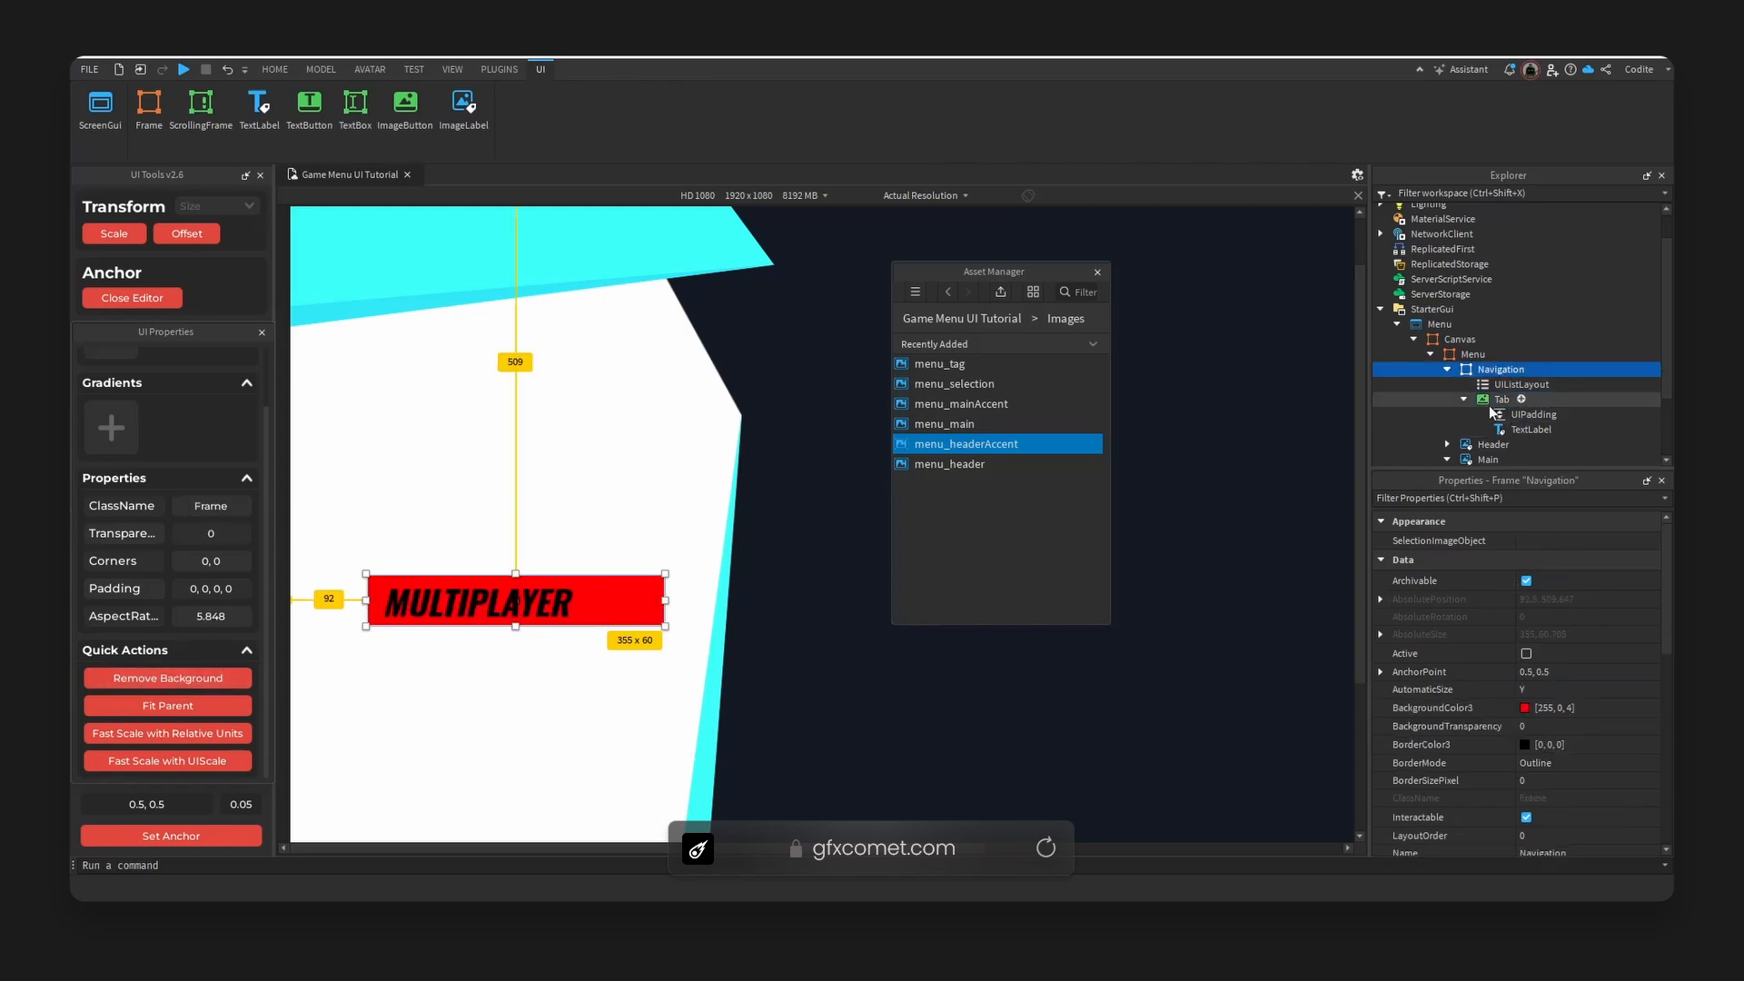
click(1494, 399)
click(1464, 399)
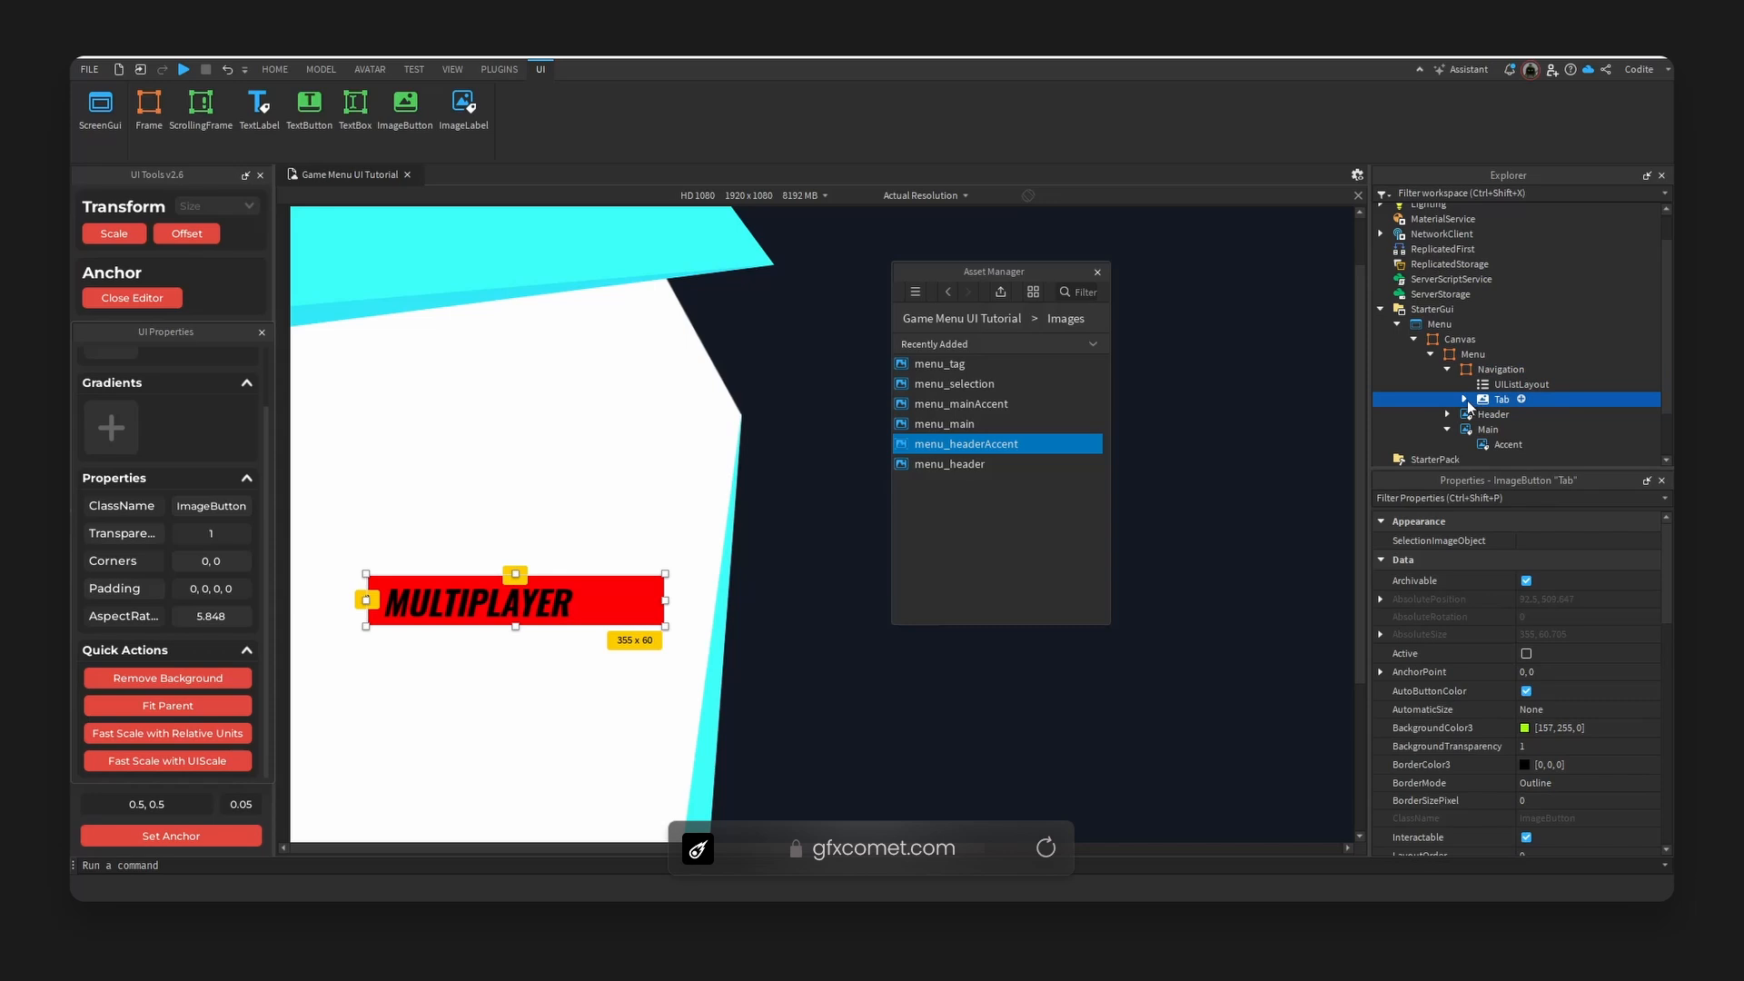
key(ctrl+d)
key(ctrl+d)
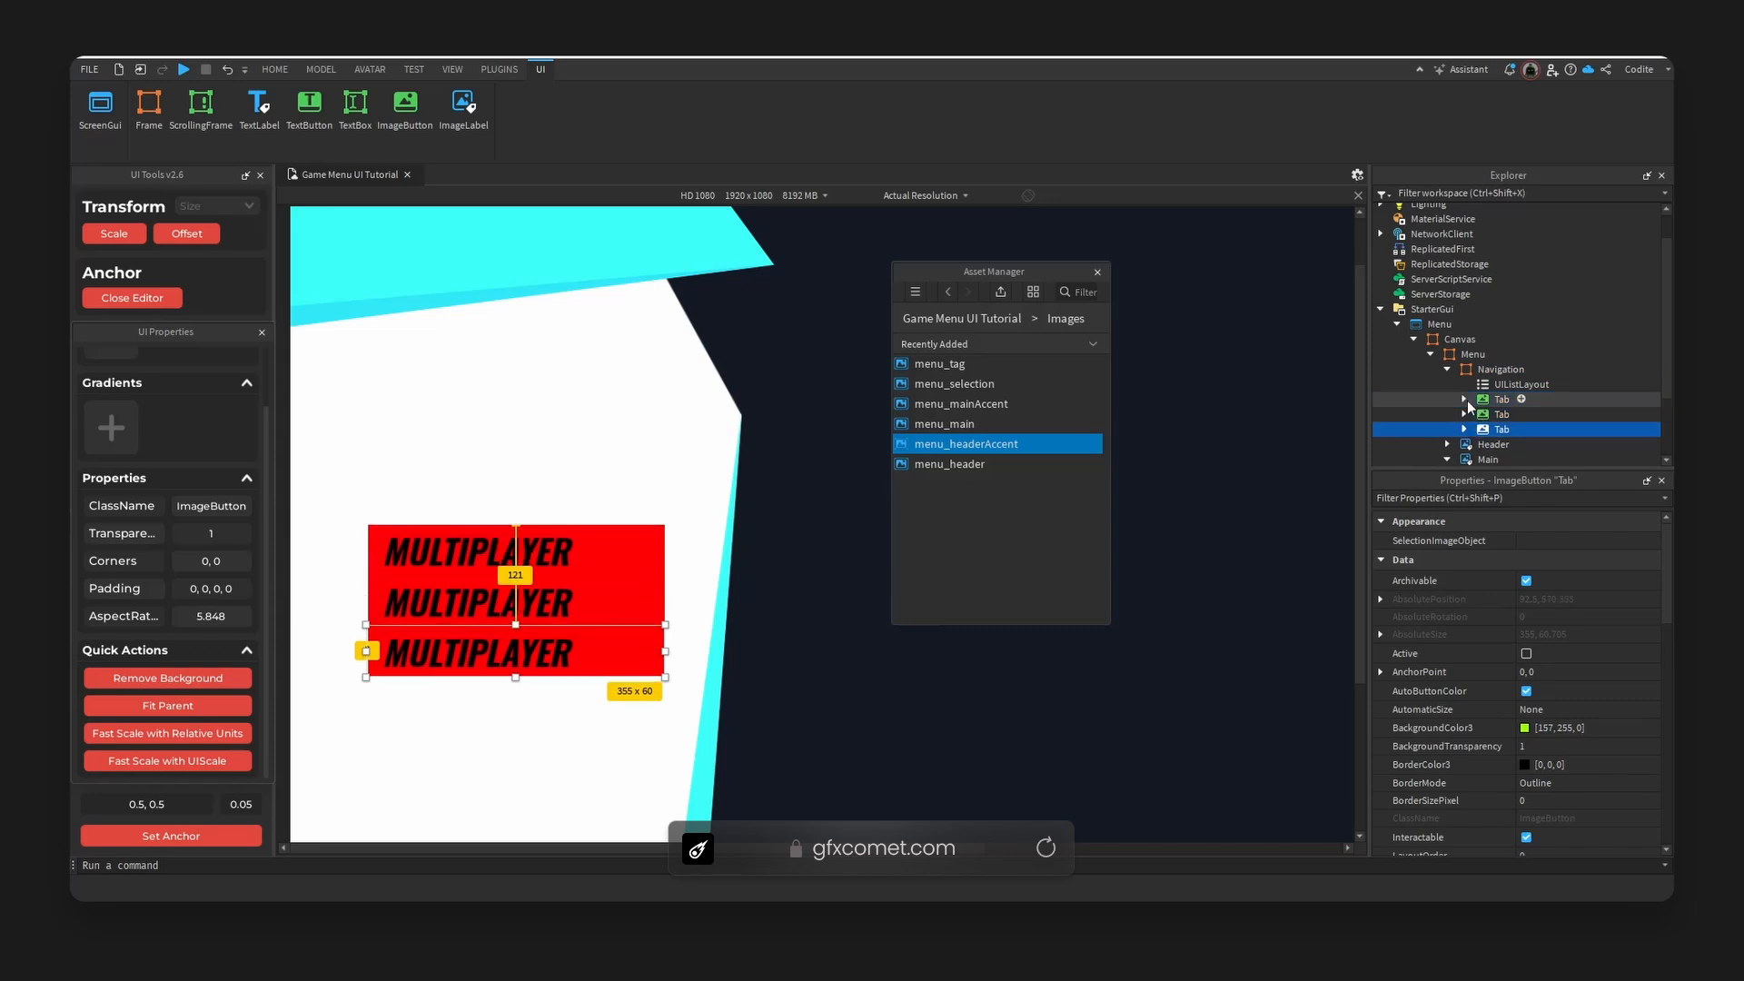
key(ctrl+d)
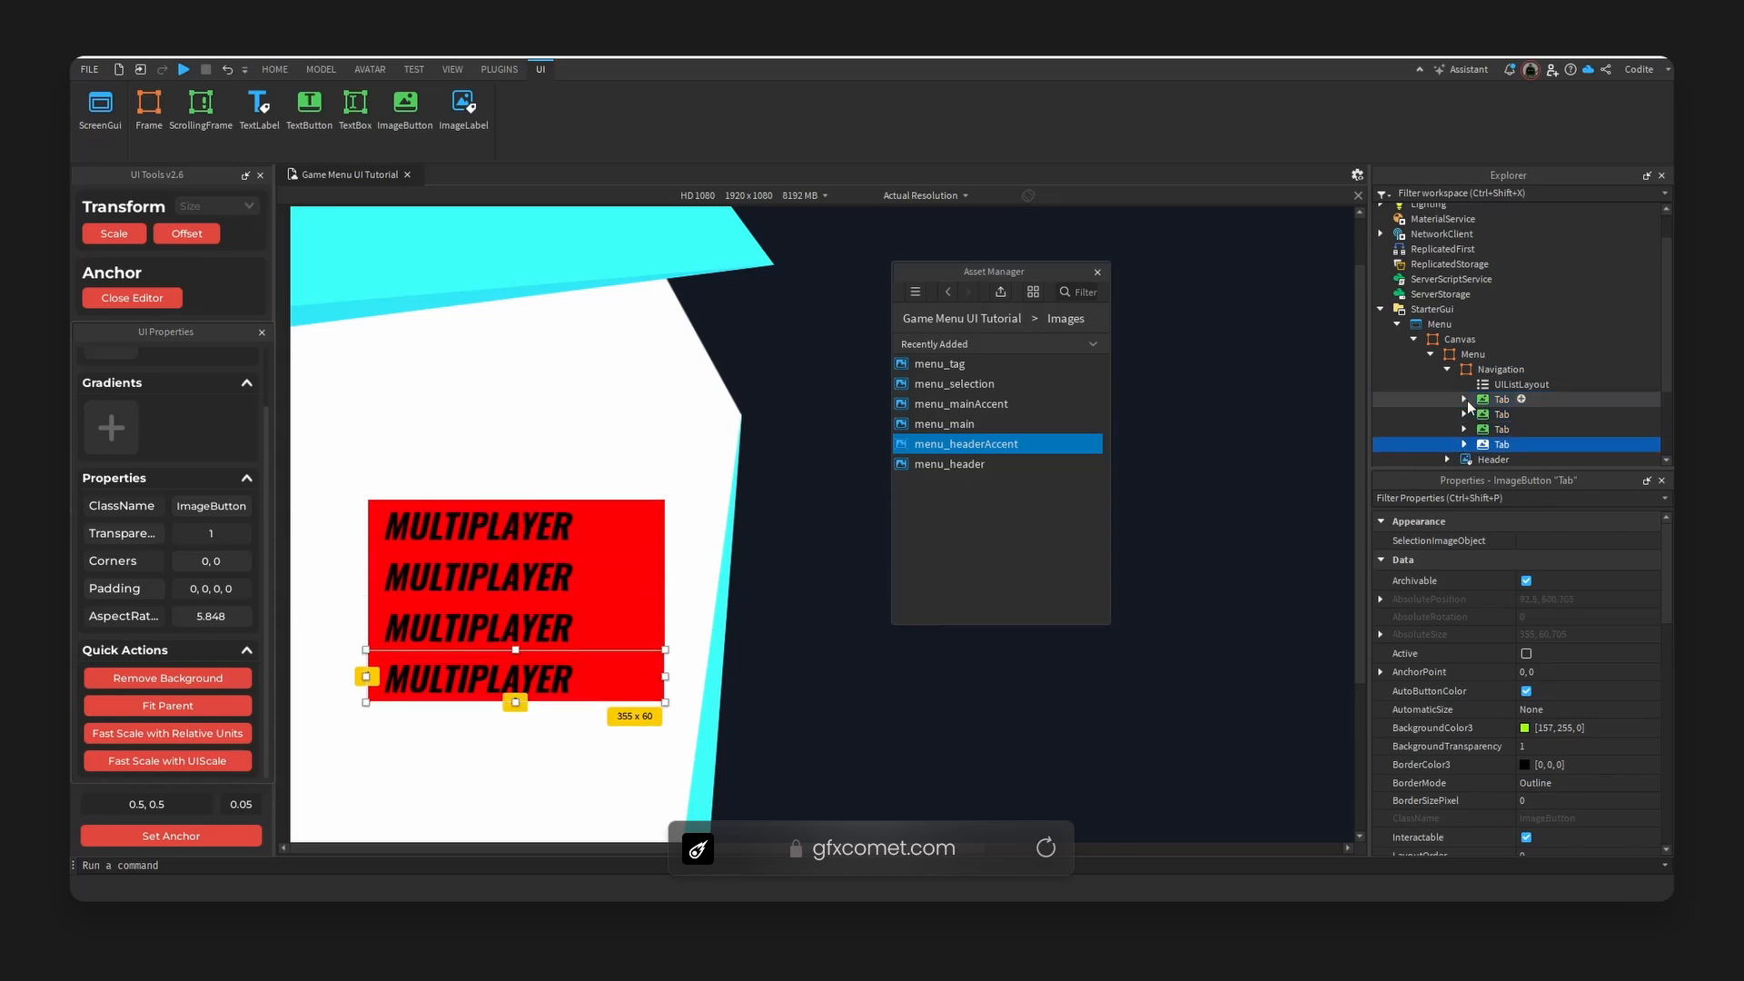
key(ctrl+d)
Change the second tab's label text to ARCADE.
click(468, 567)
double_click(514, 555)
text(AR)
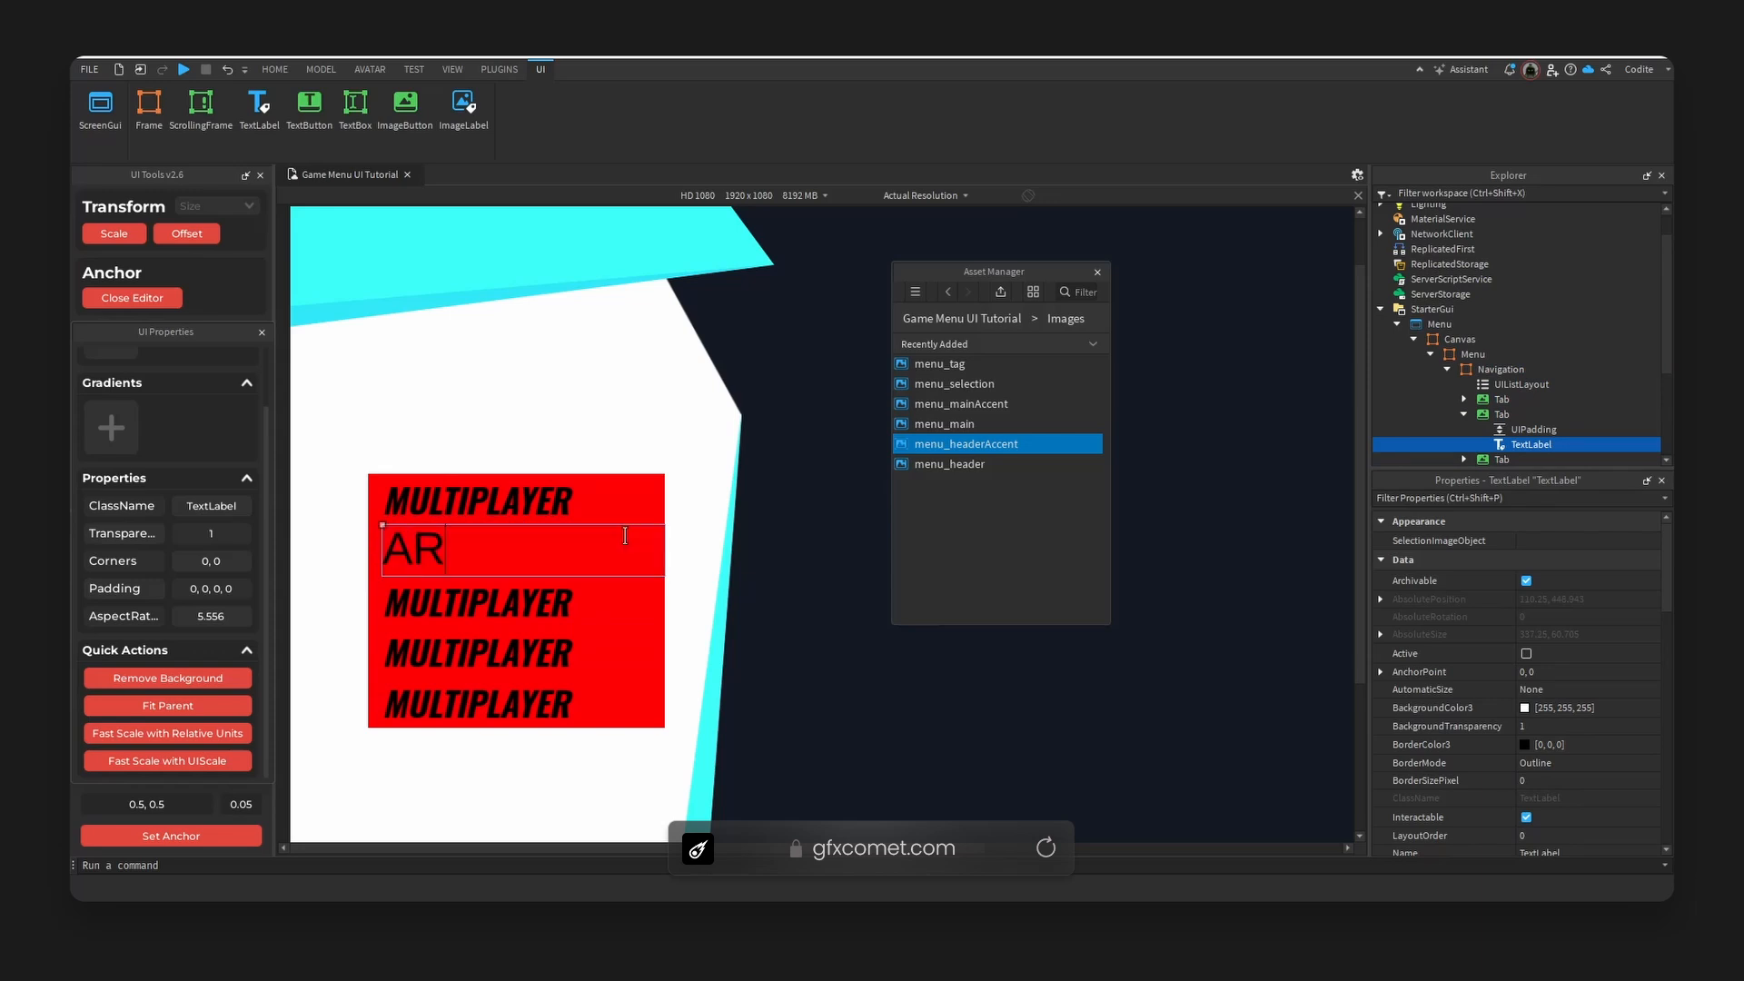
text(CADE)
Change the third tab's label text to CHALLENGES.
click(522, 604)
double_click(518, 600)
text(CJ)
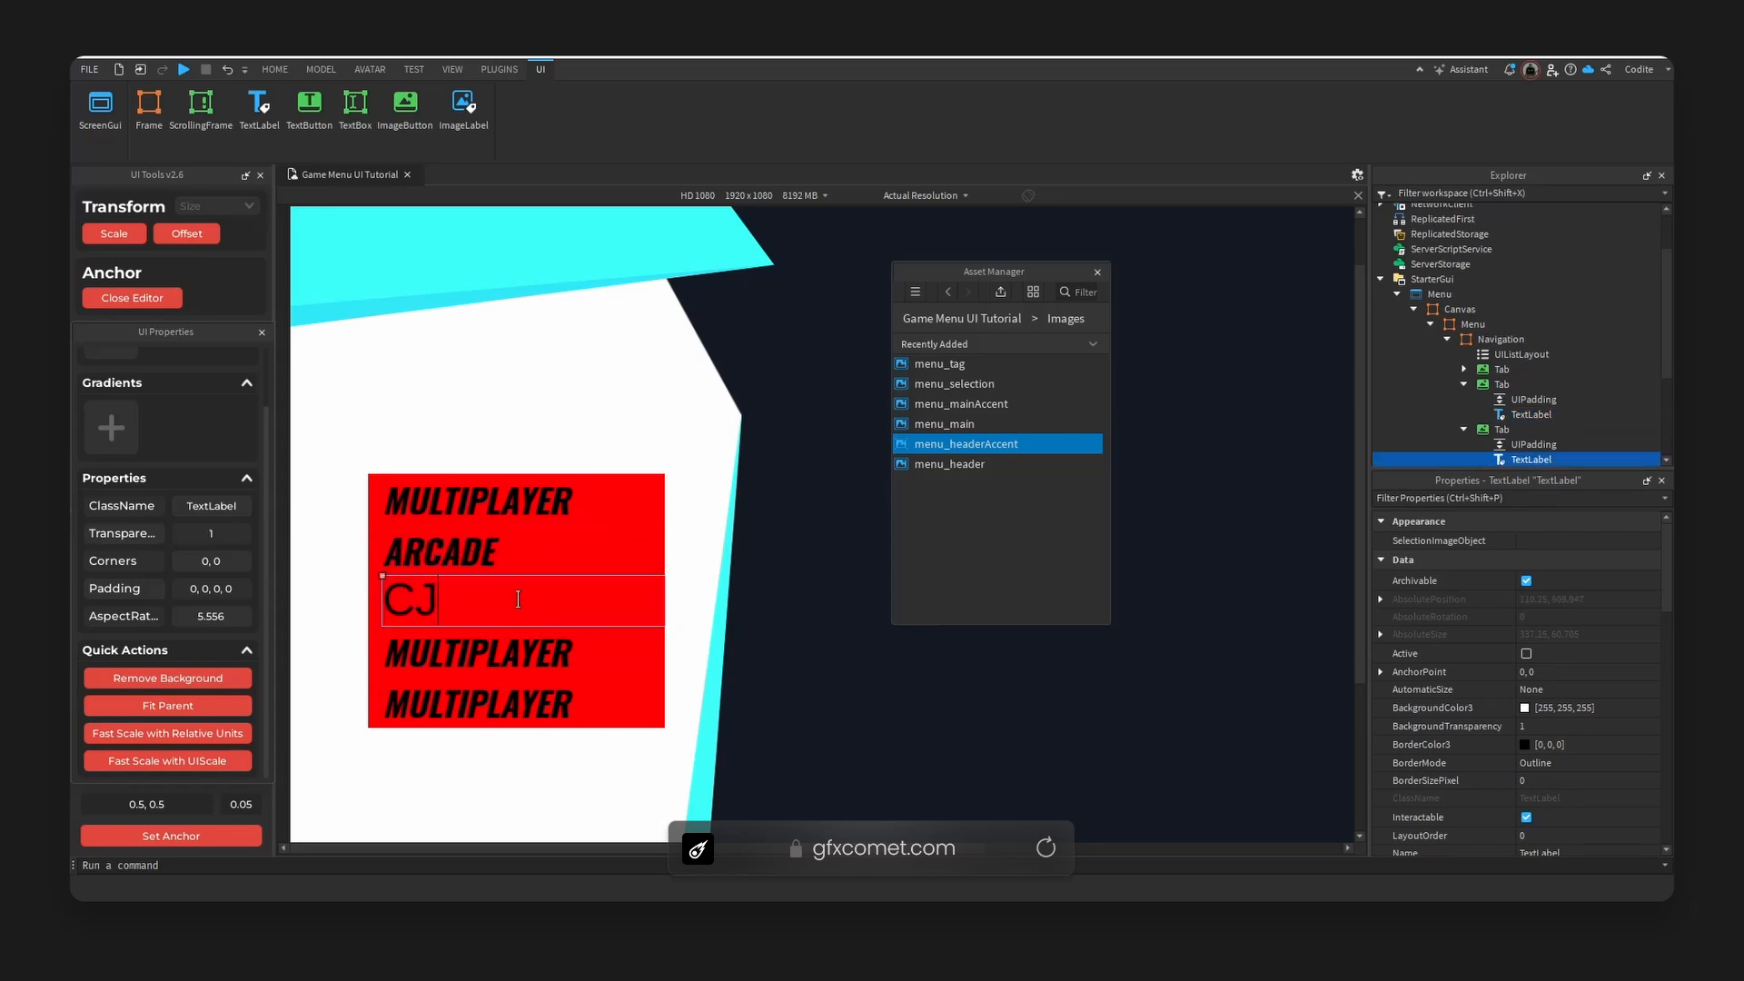
key(BackSpace)
text(HALLENGES)
key(Return)
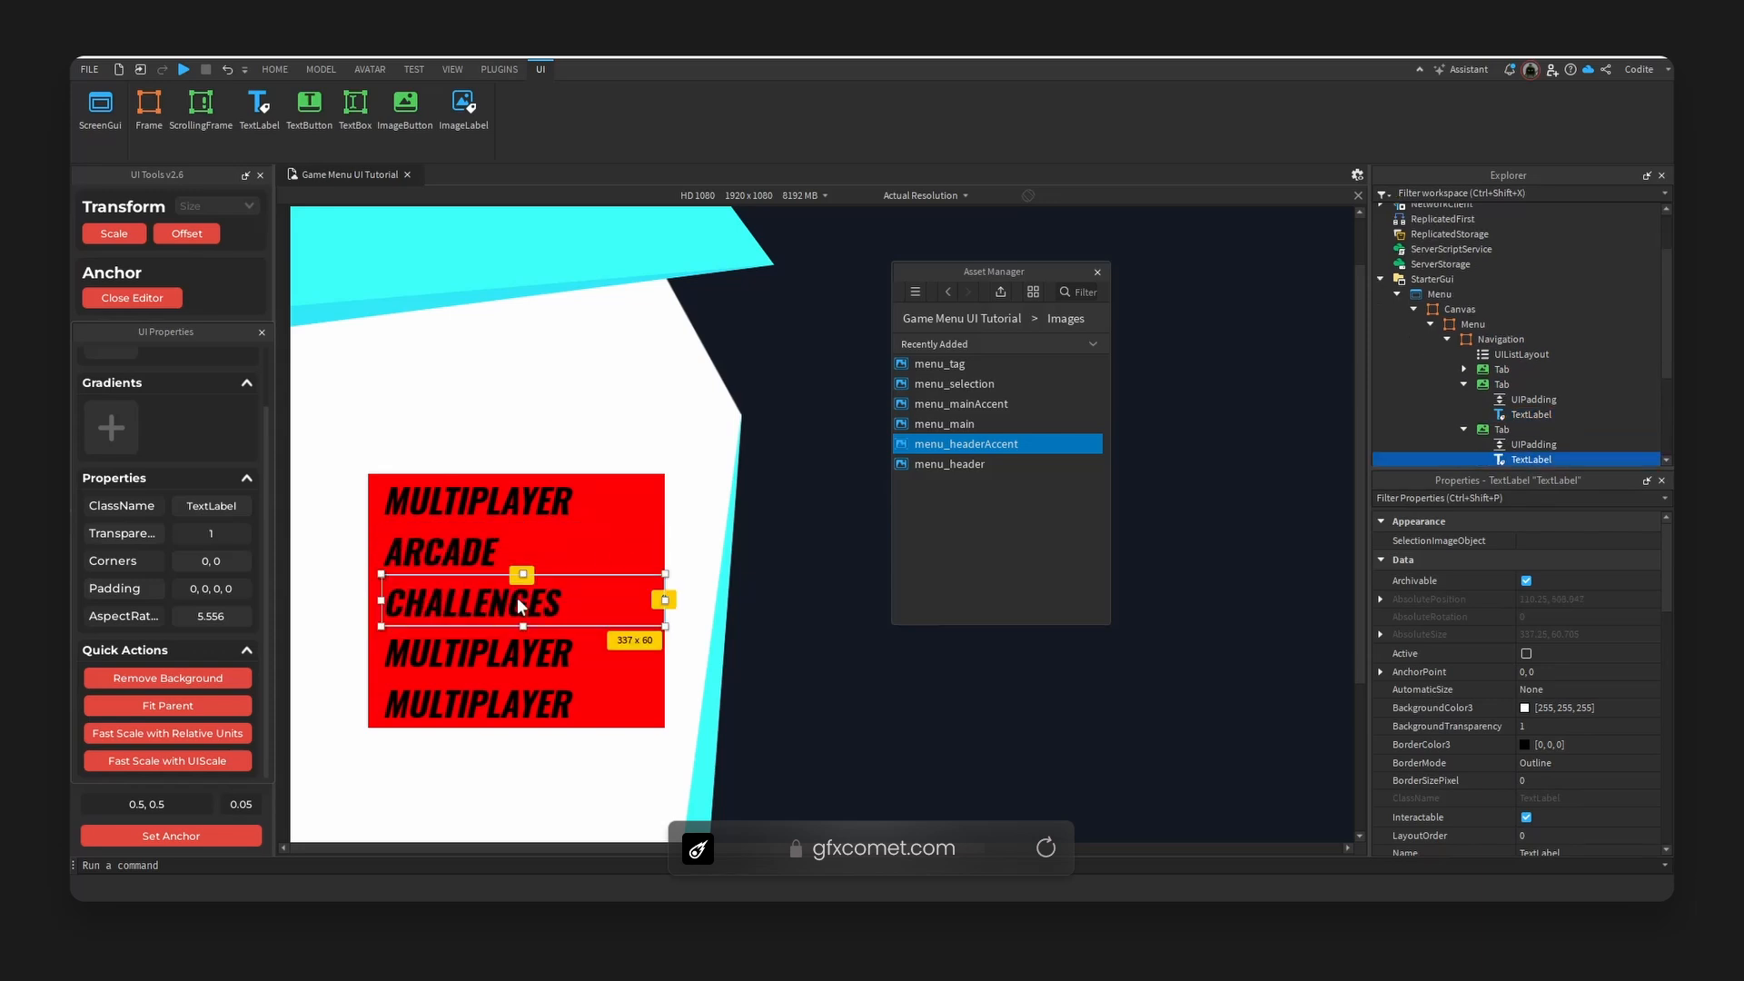
Change the fourth tab's label text to PRACTICE.
click(522, 651)
double_click(520, 652)
text(PRACTICE)
key(Return)
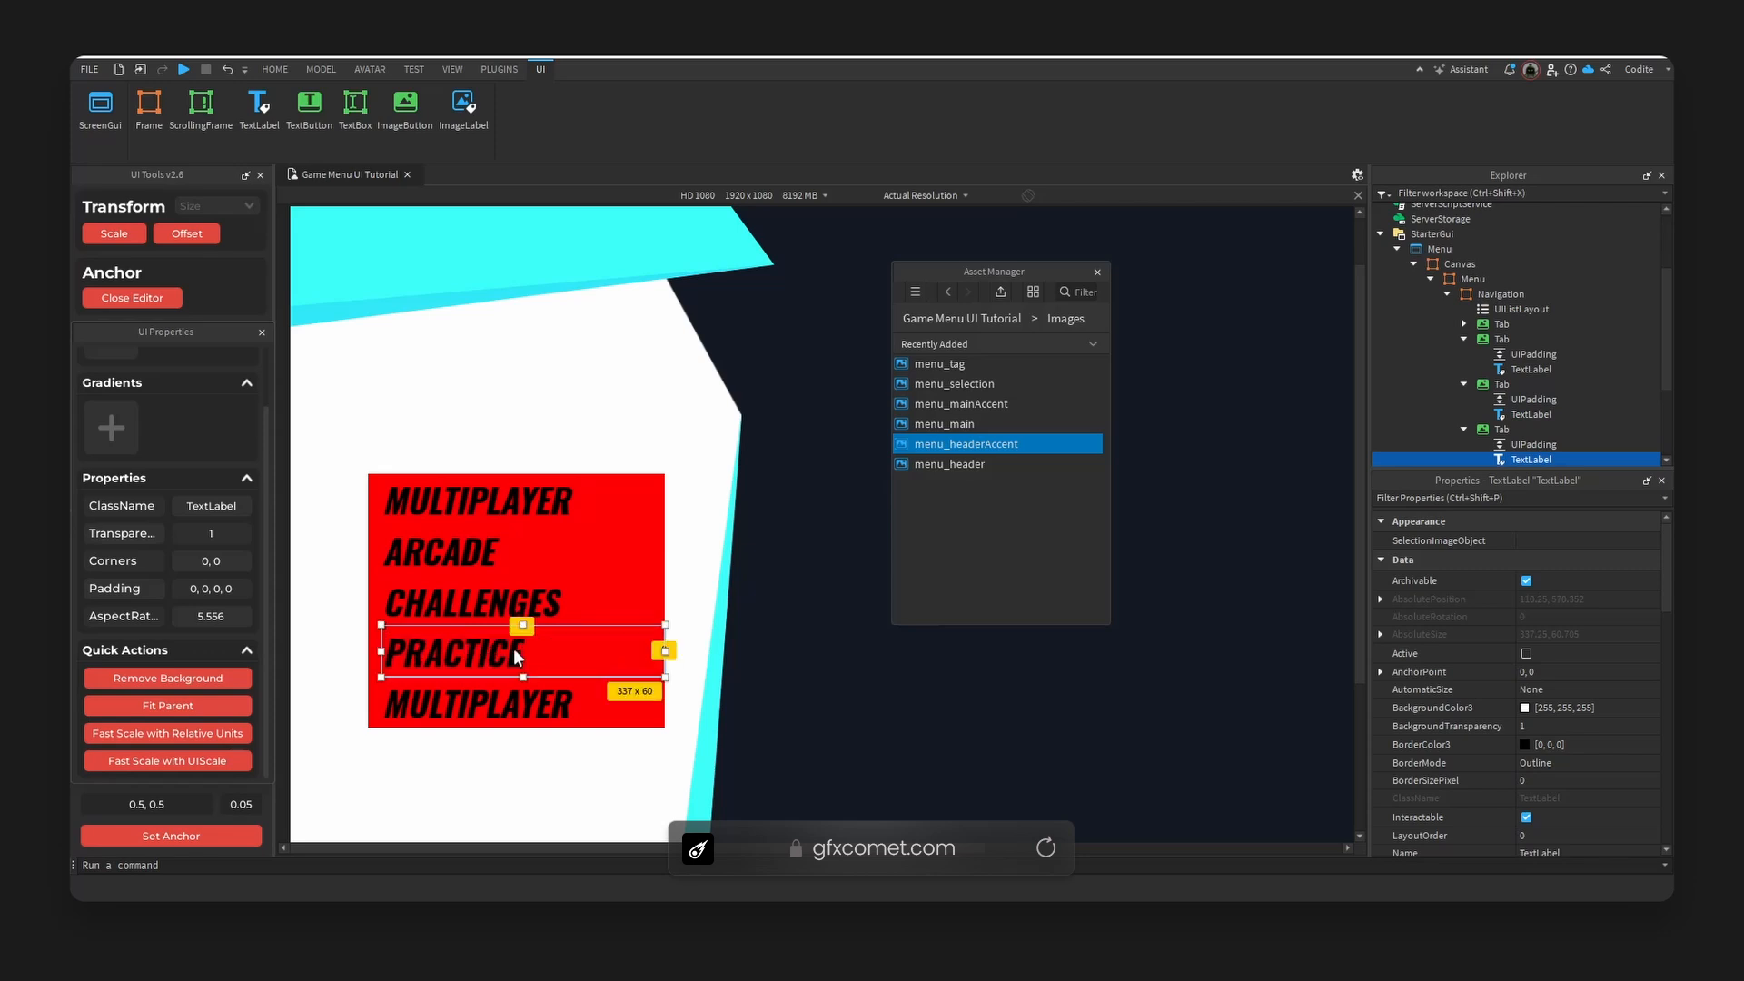
Change the fifth tab's label text to CUSTOMIZE.
click(522, 690)
double_click(512, 690)
text(CUSTOM)
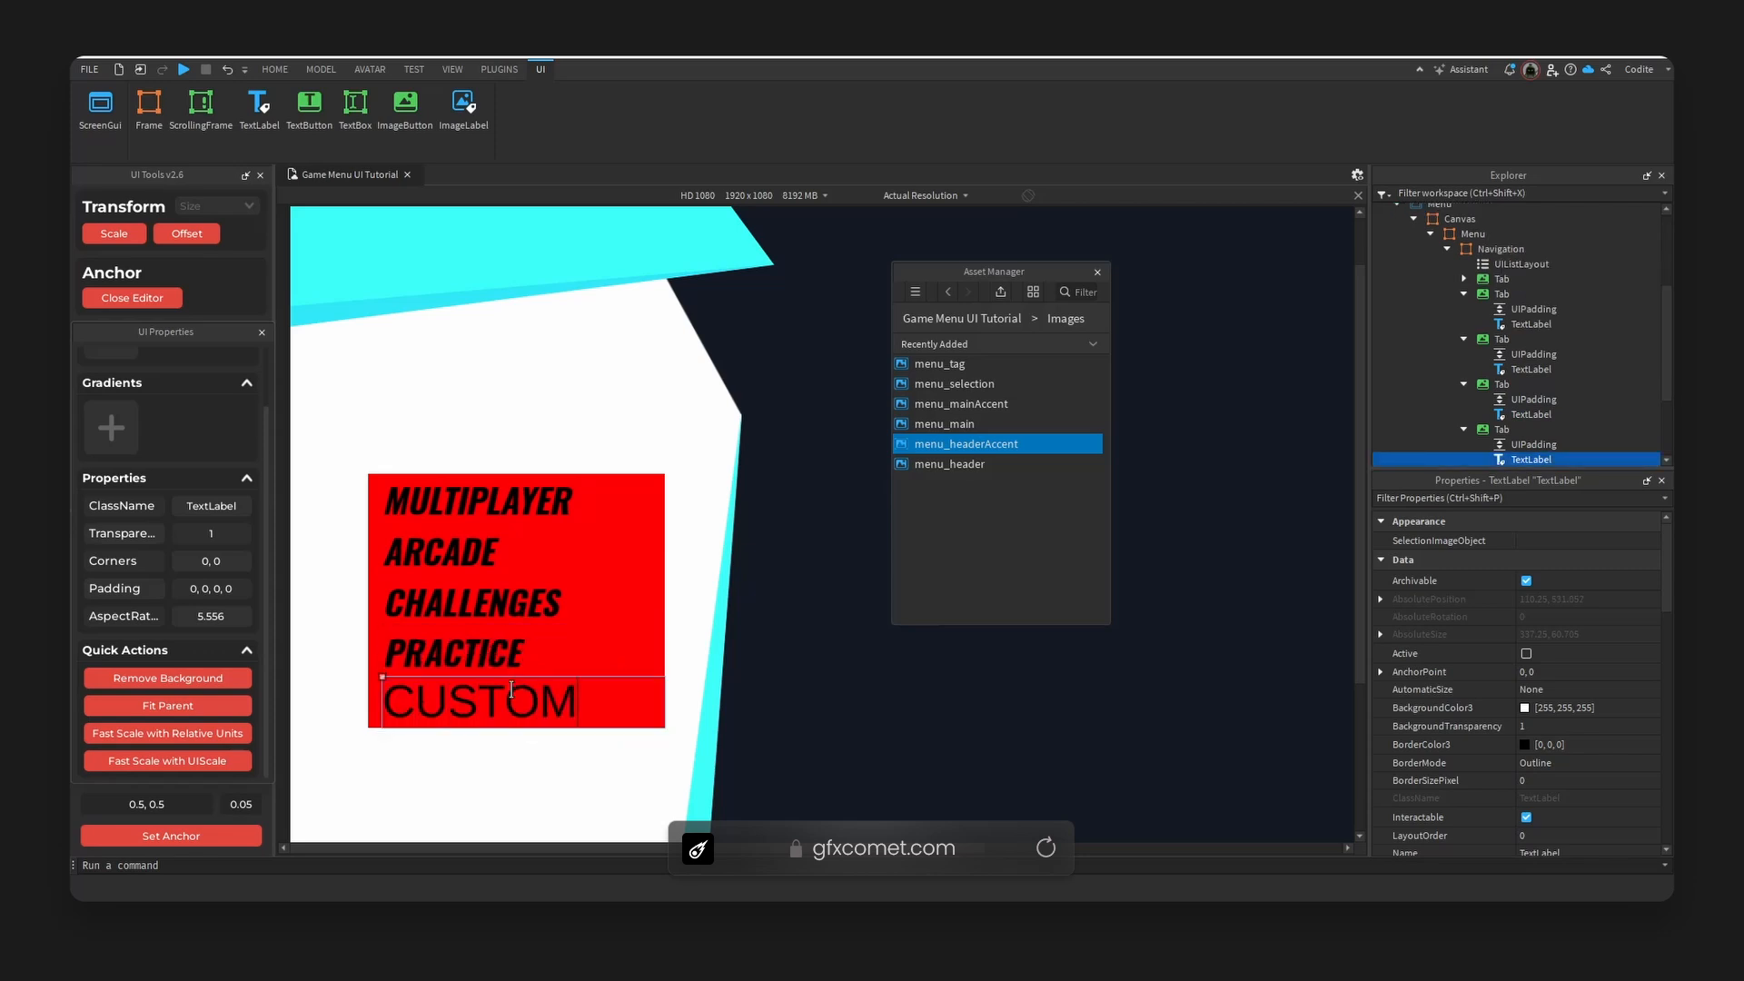
text(IZE)
key(Return)
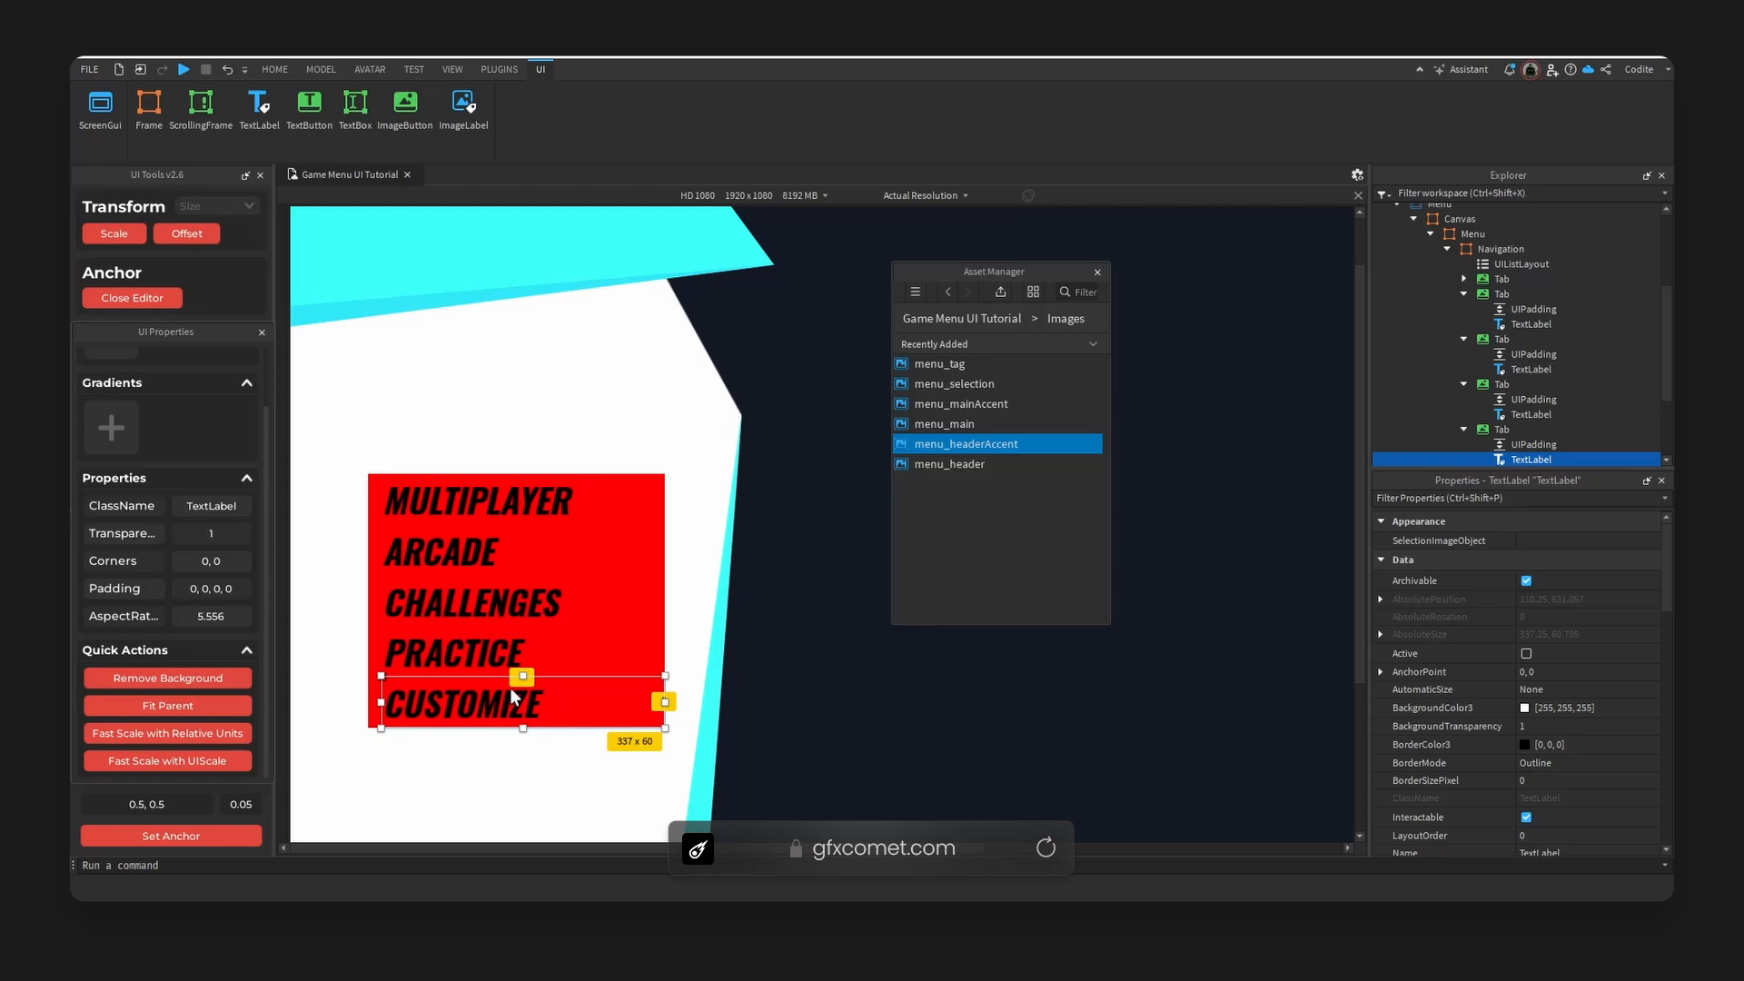
Collapse the tab entries under Navigation and add an ImageLabel inside the first tab.
click(643, 499)
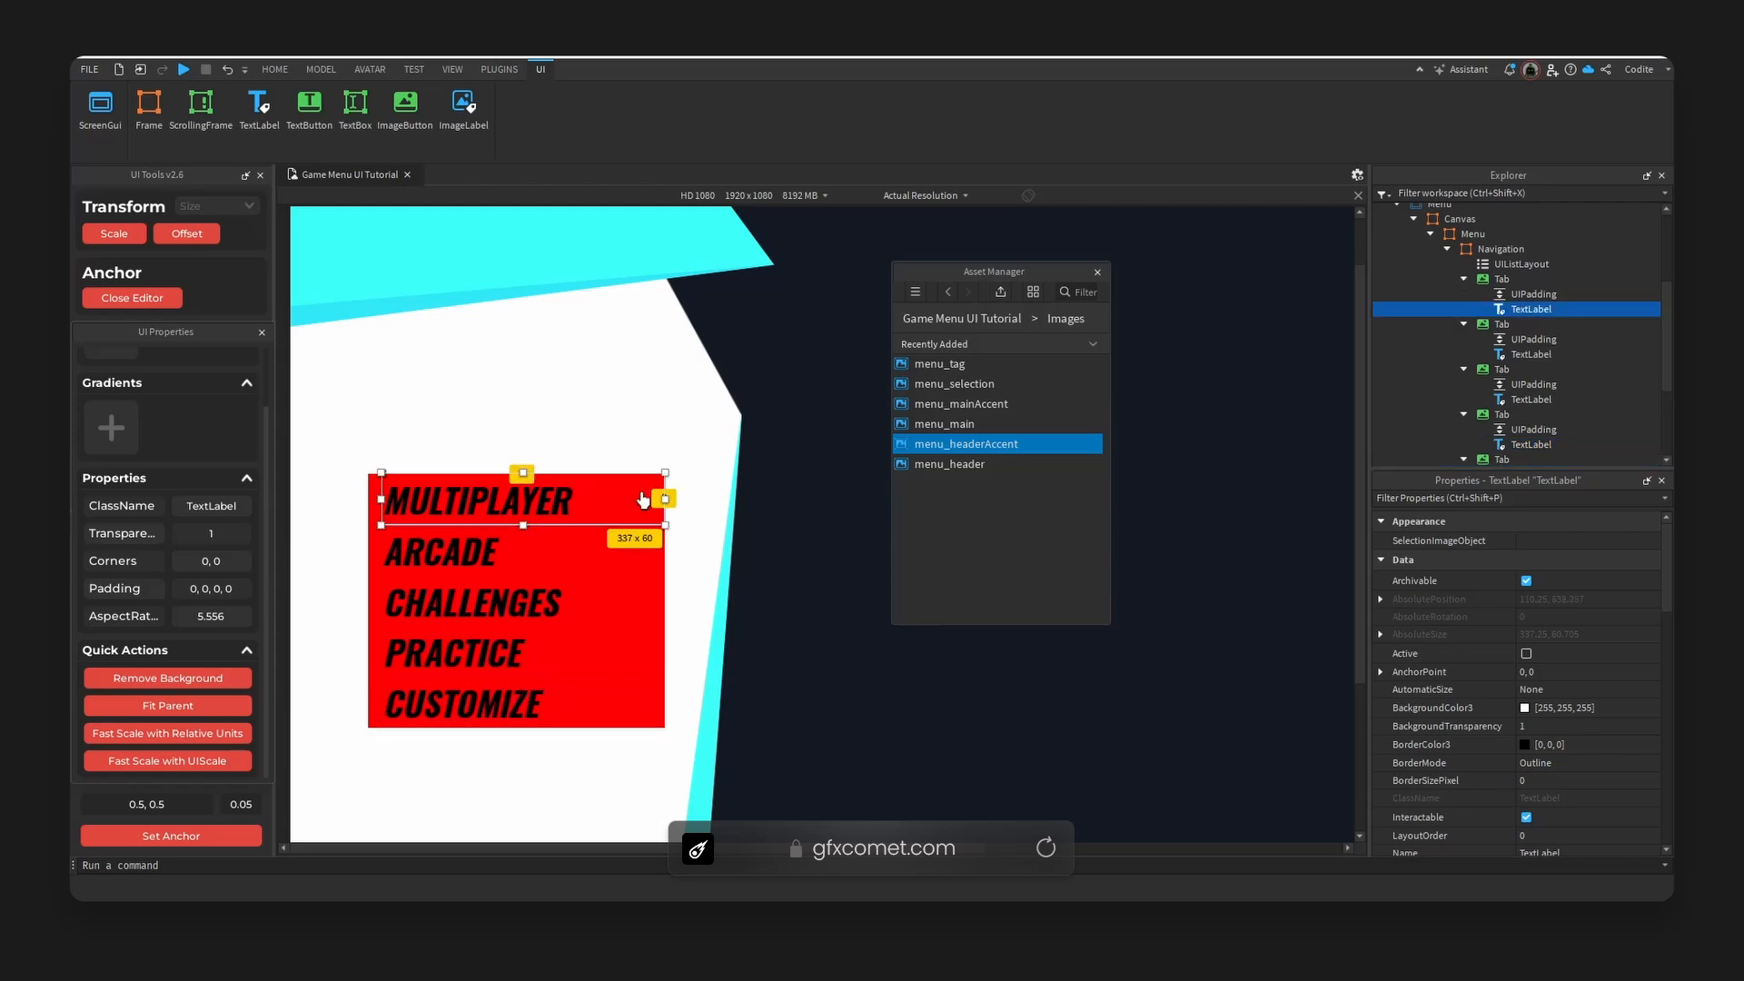
click(1463, 324)
click(1464, 338)
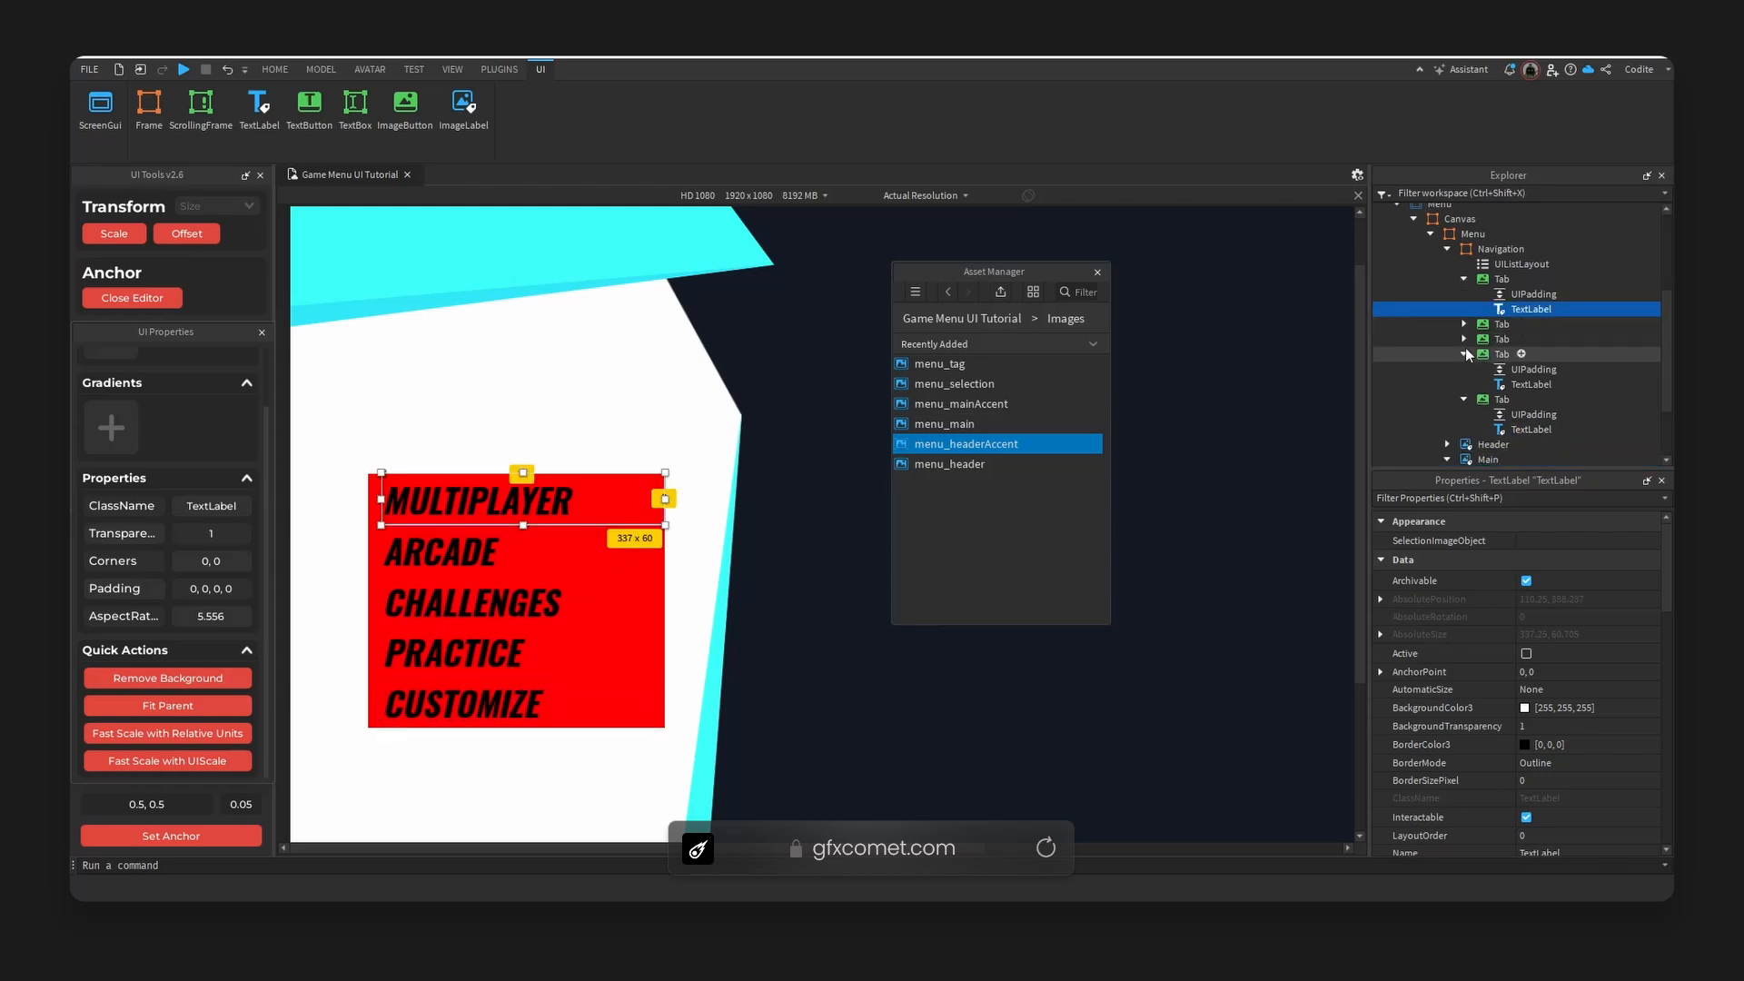
click(1463, 354)
click(1464, 370)
click(1463, 280)
click(1502, 279)
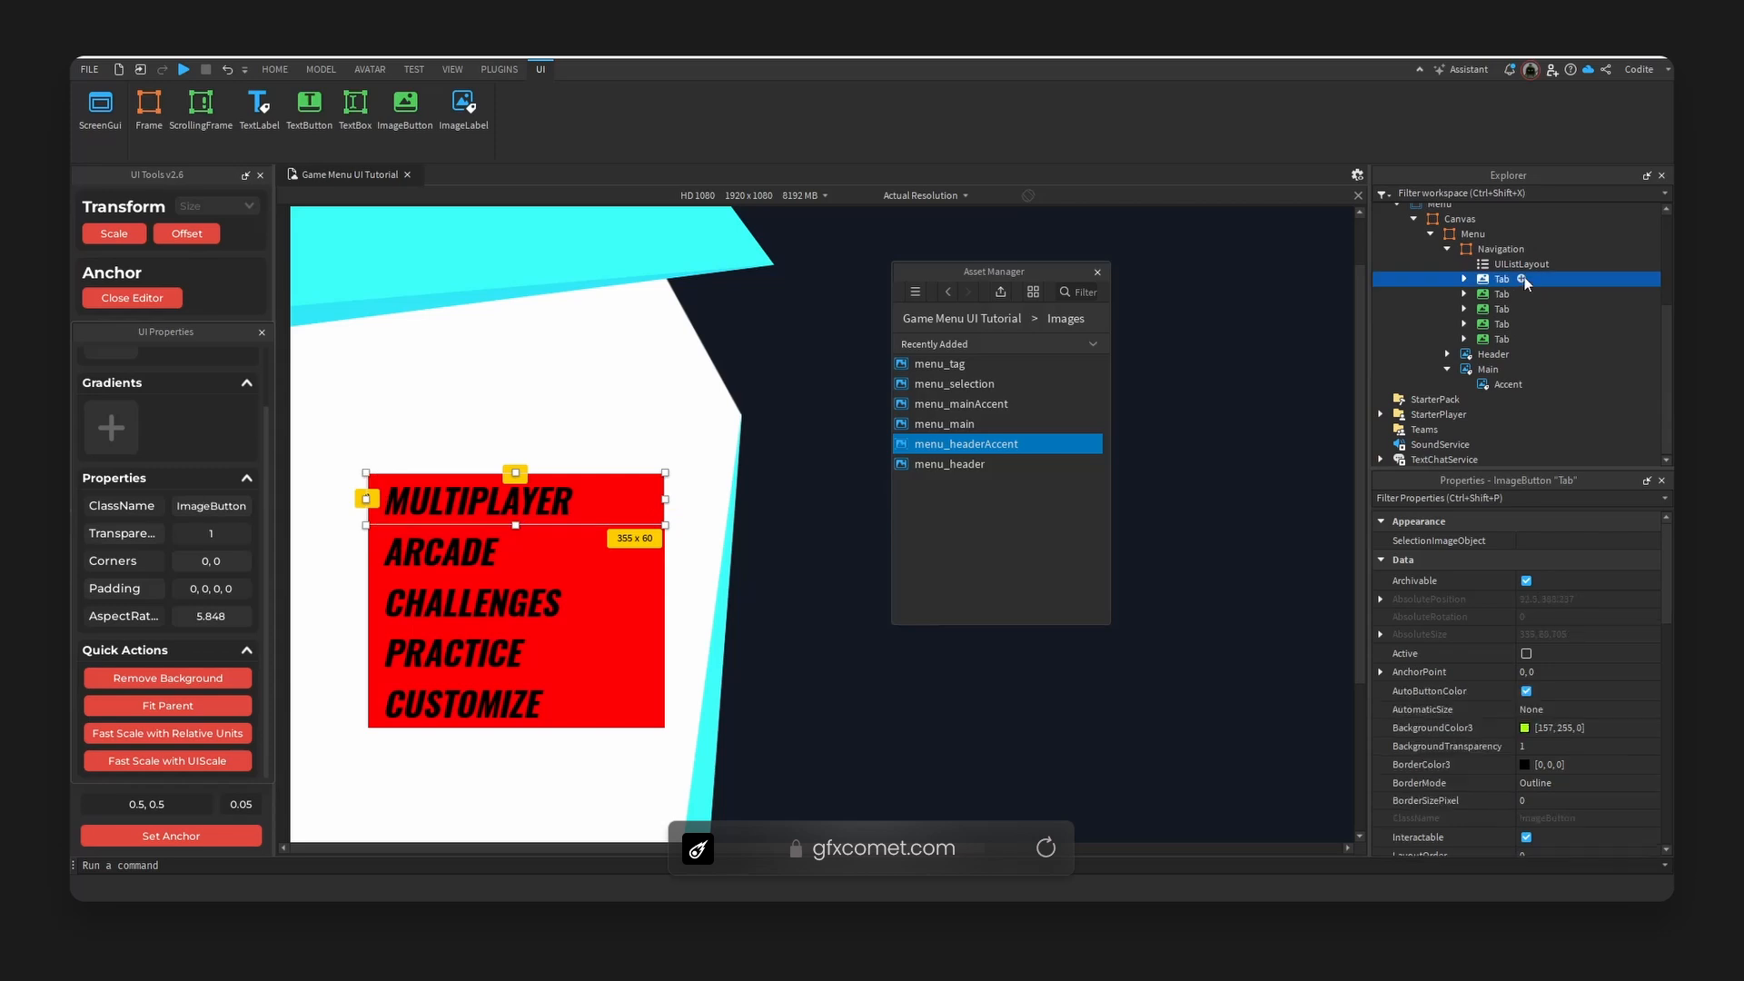
click(1523, 280)
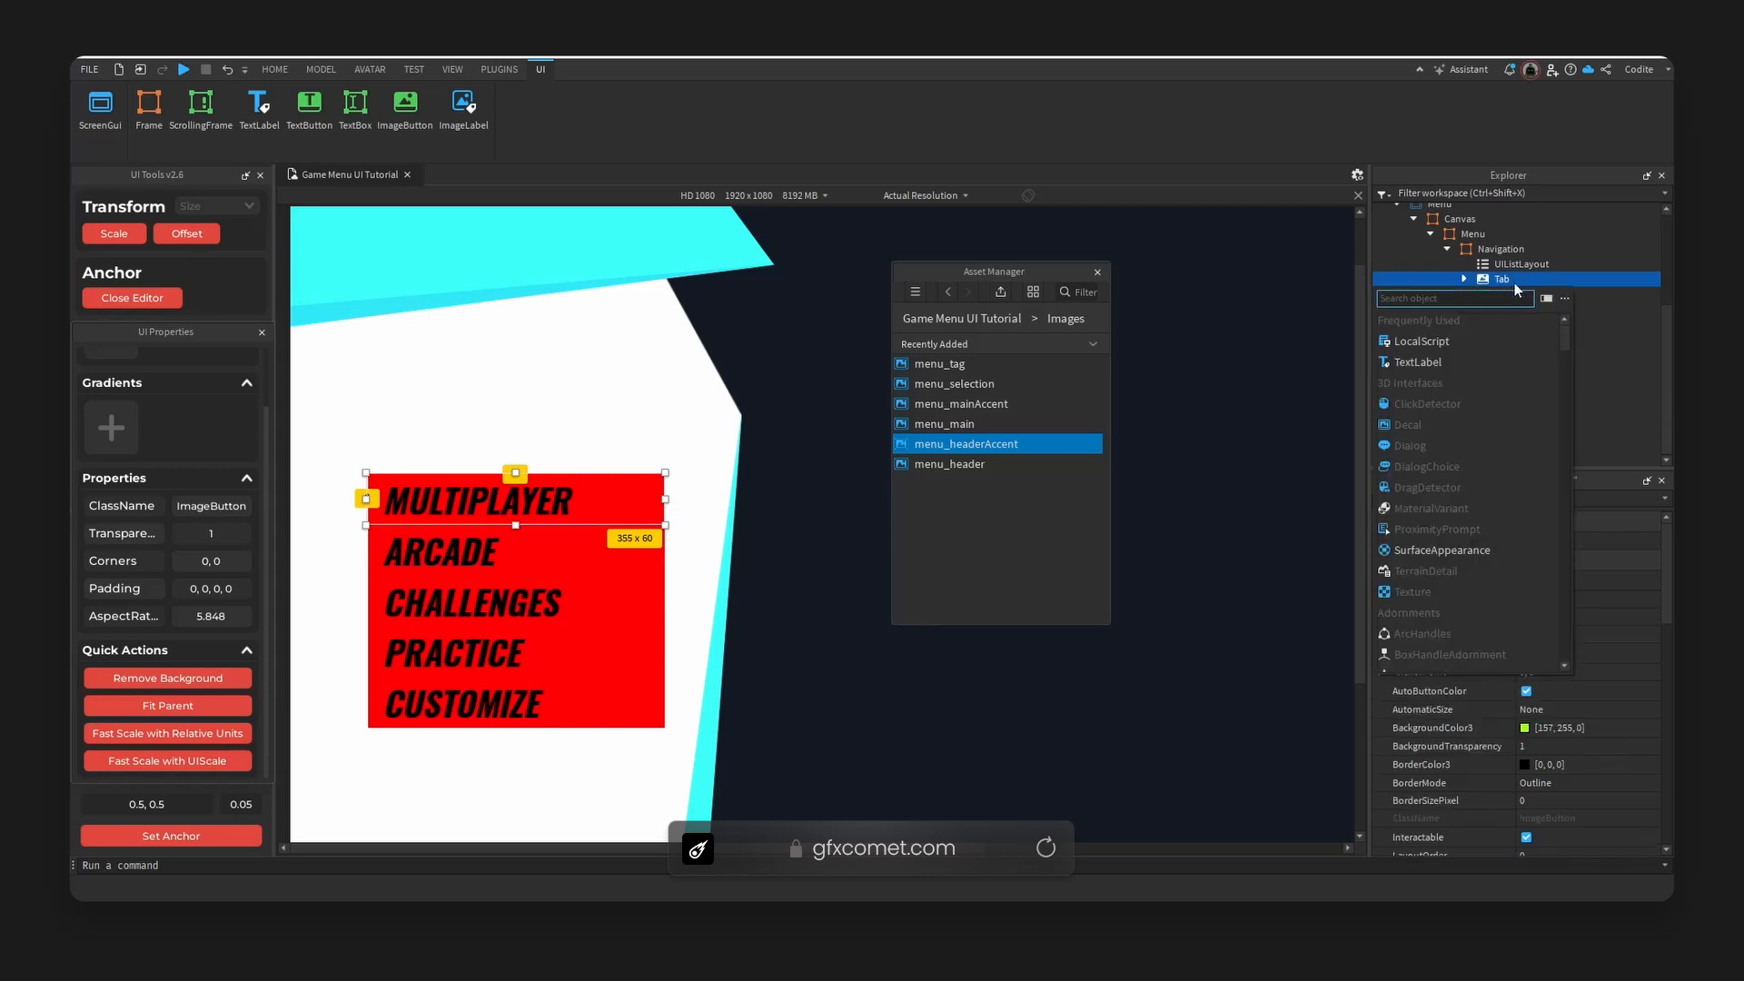
text(im)
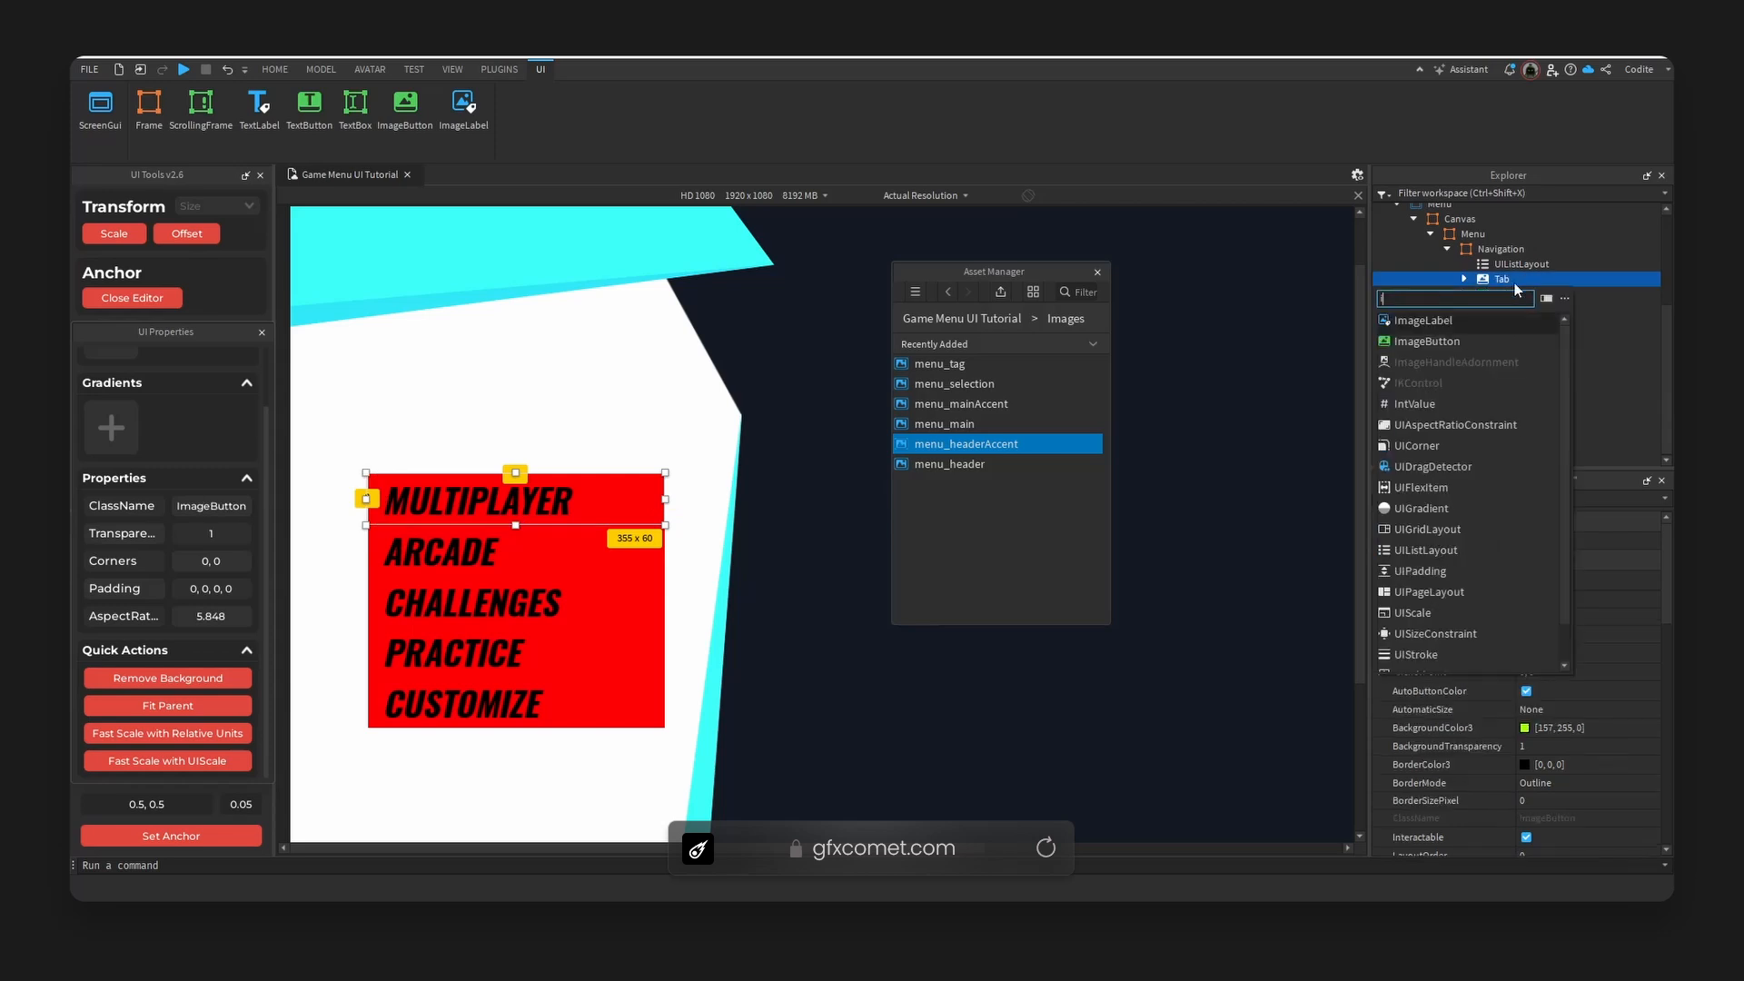
key(Return)
click(1535, 311)
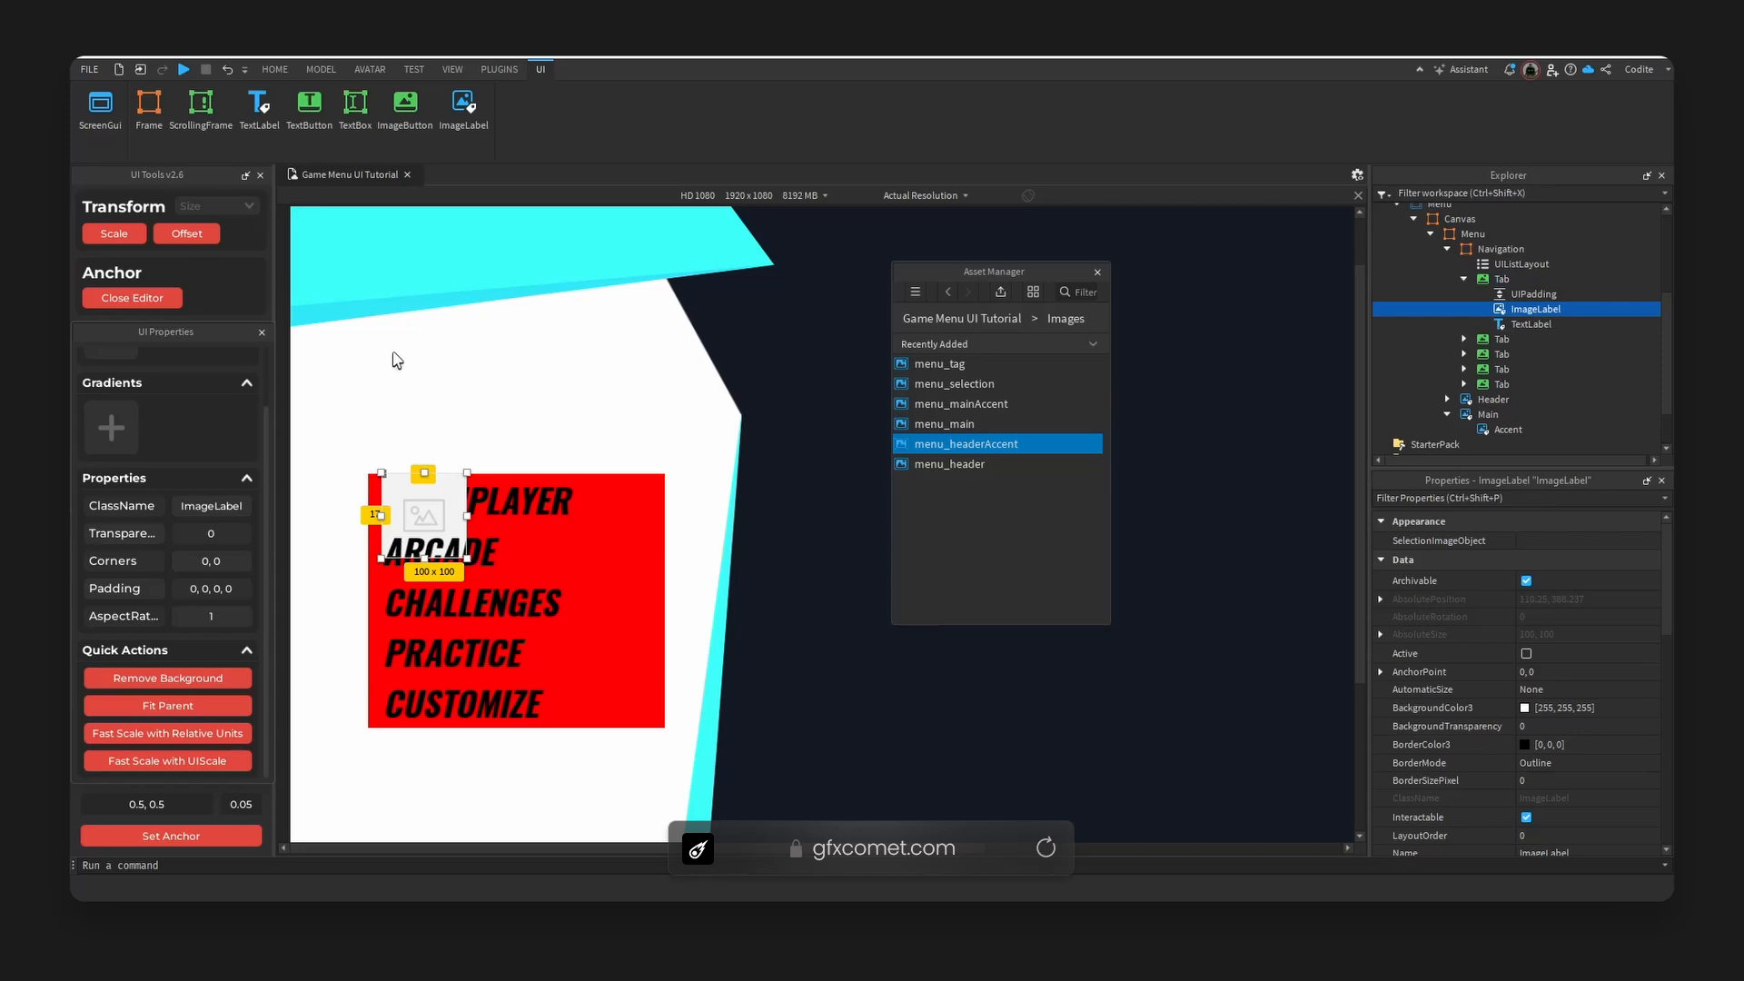
Copy the asset ID of menu_selection and set it as the new ImageLabel's image.
right_click(1005, 384)
click(1072, 413)
scroll(1566, 783, down, 5)
click(1579, 811)
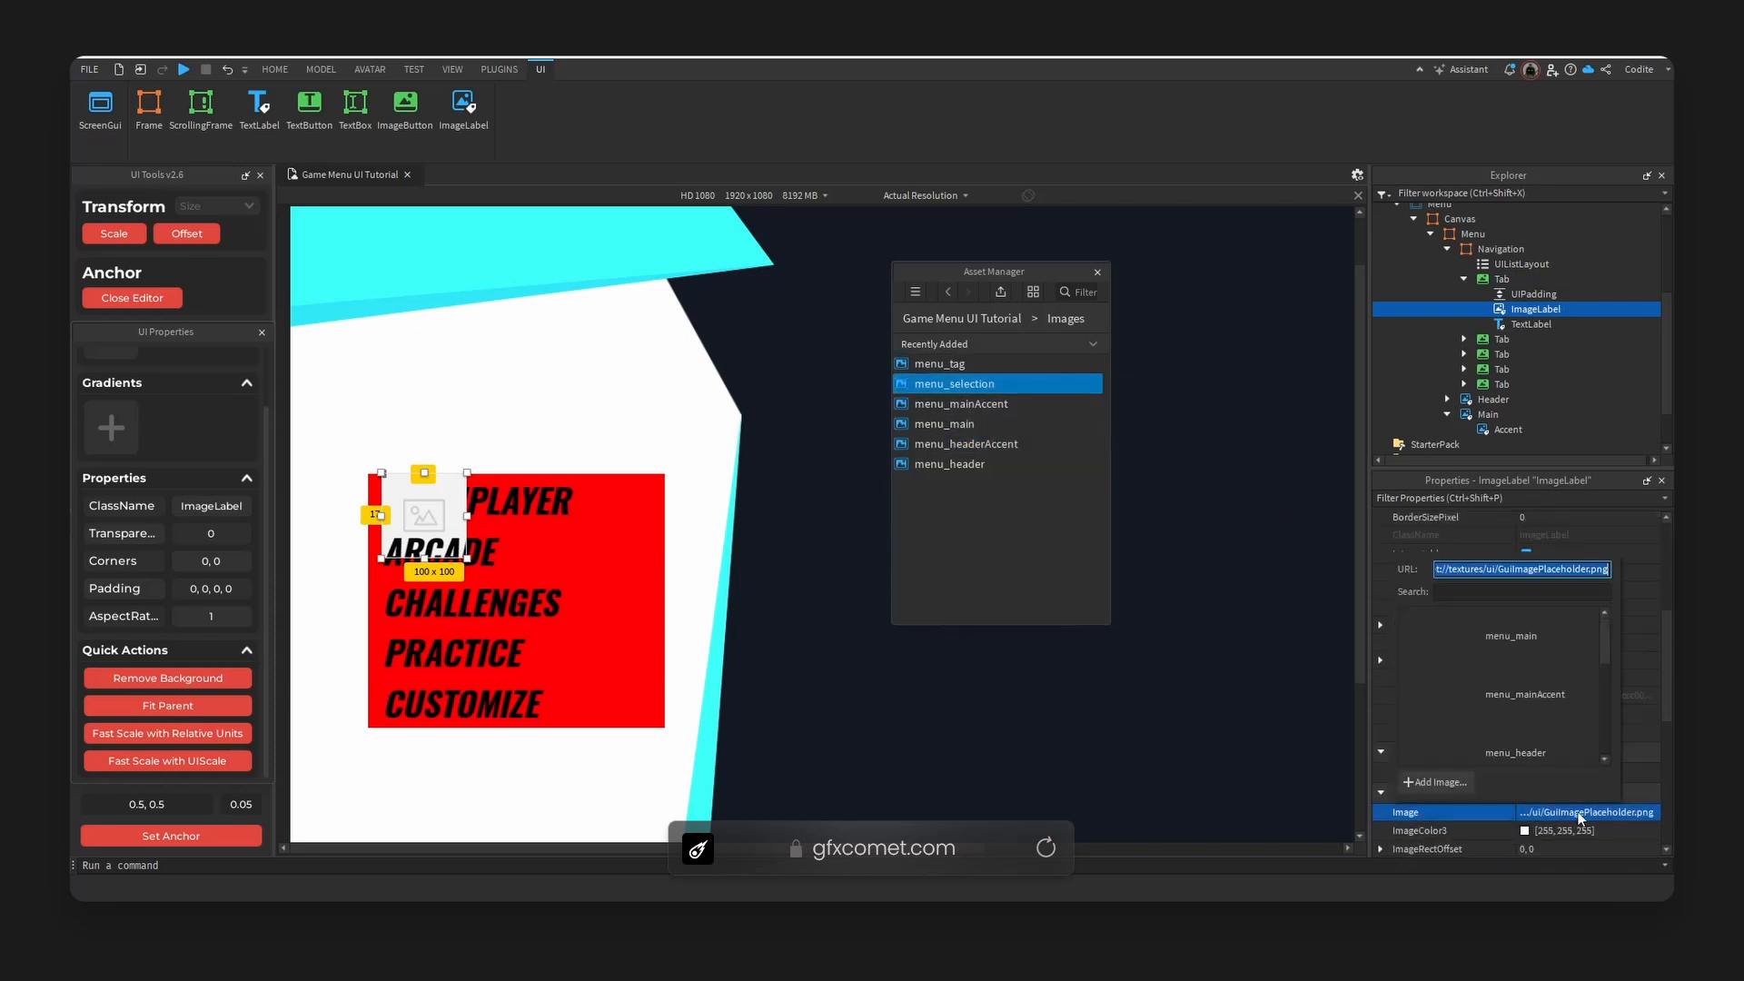
key(ctrl+v)
key(Return)
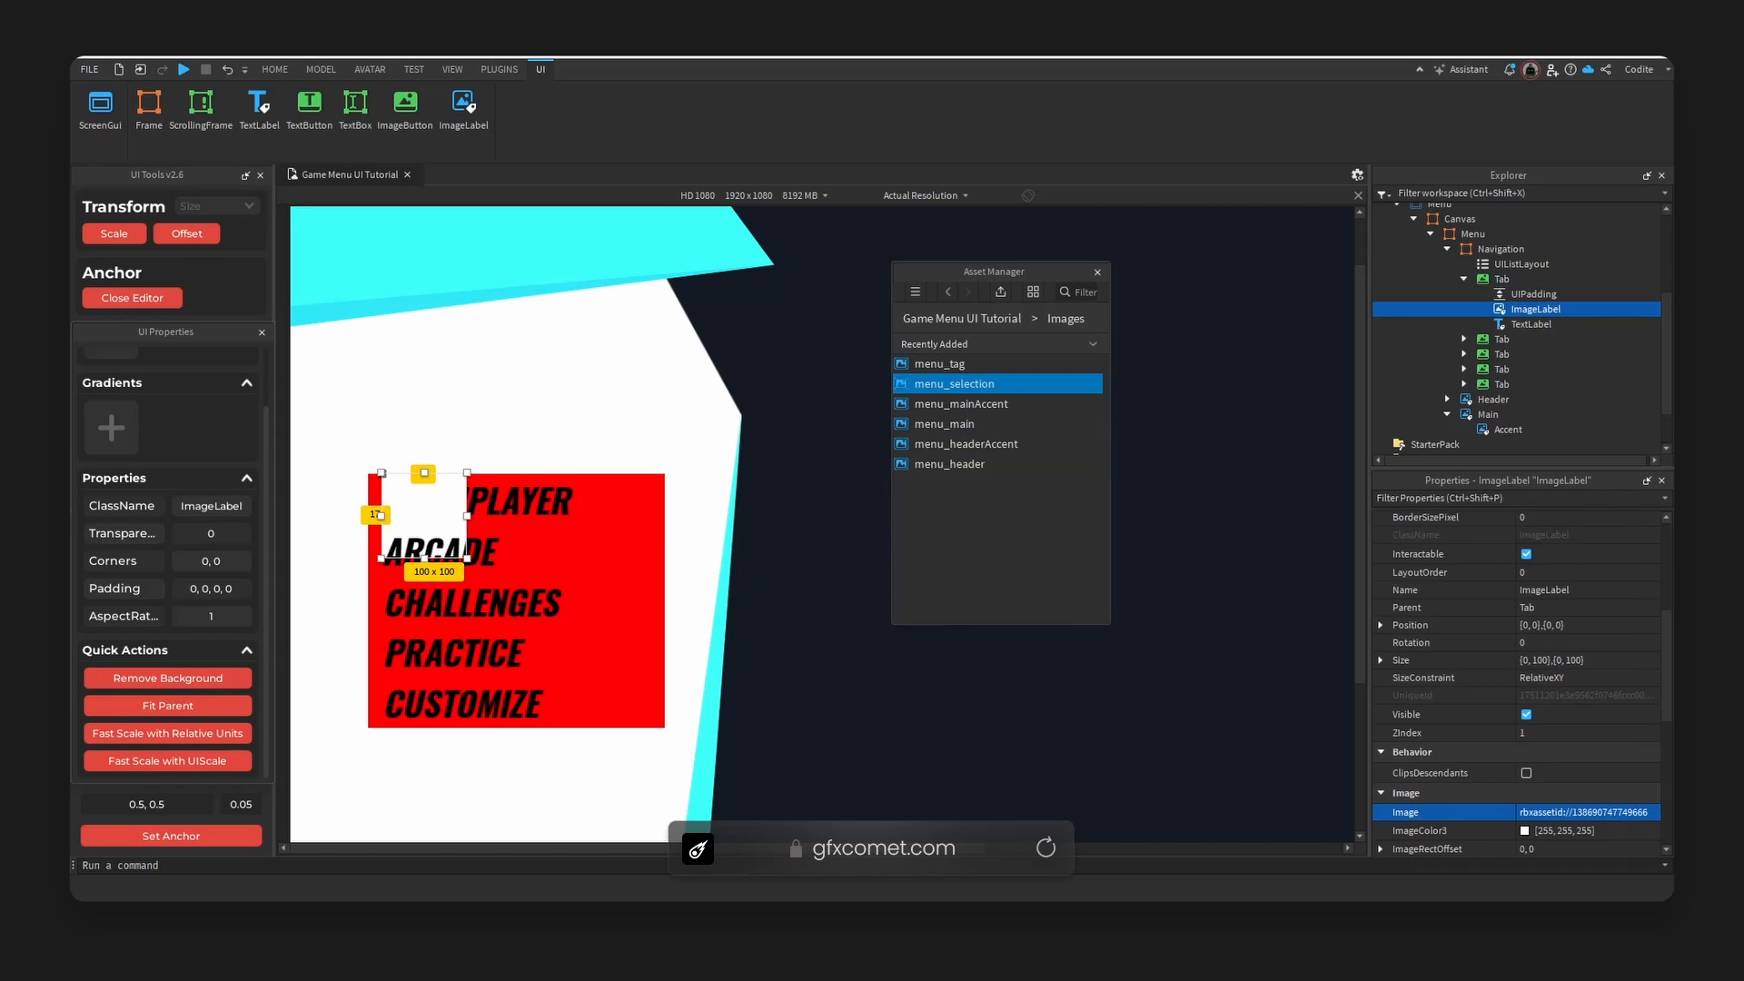
Set the ImageLabel's size offsets to 517 in X and 101 in Y.
click(1381, 660)
click(1595, 664)
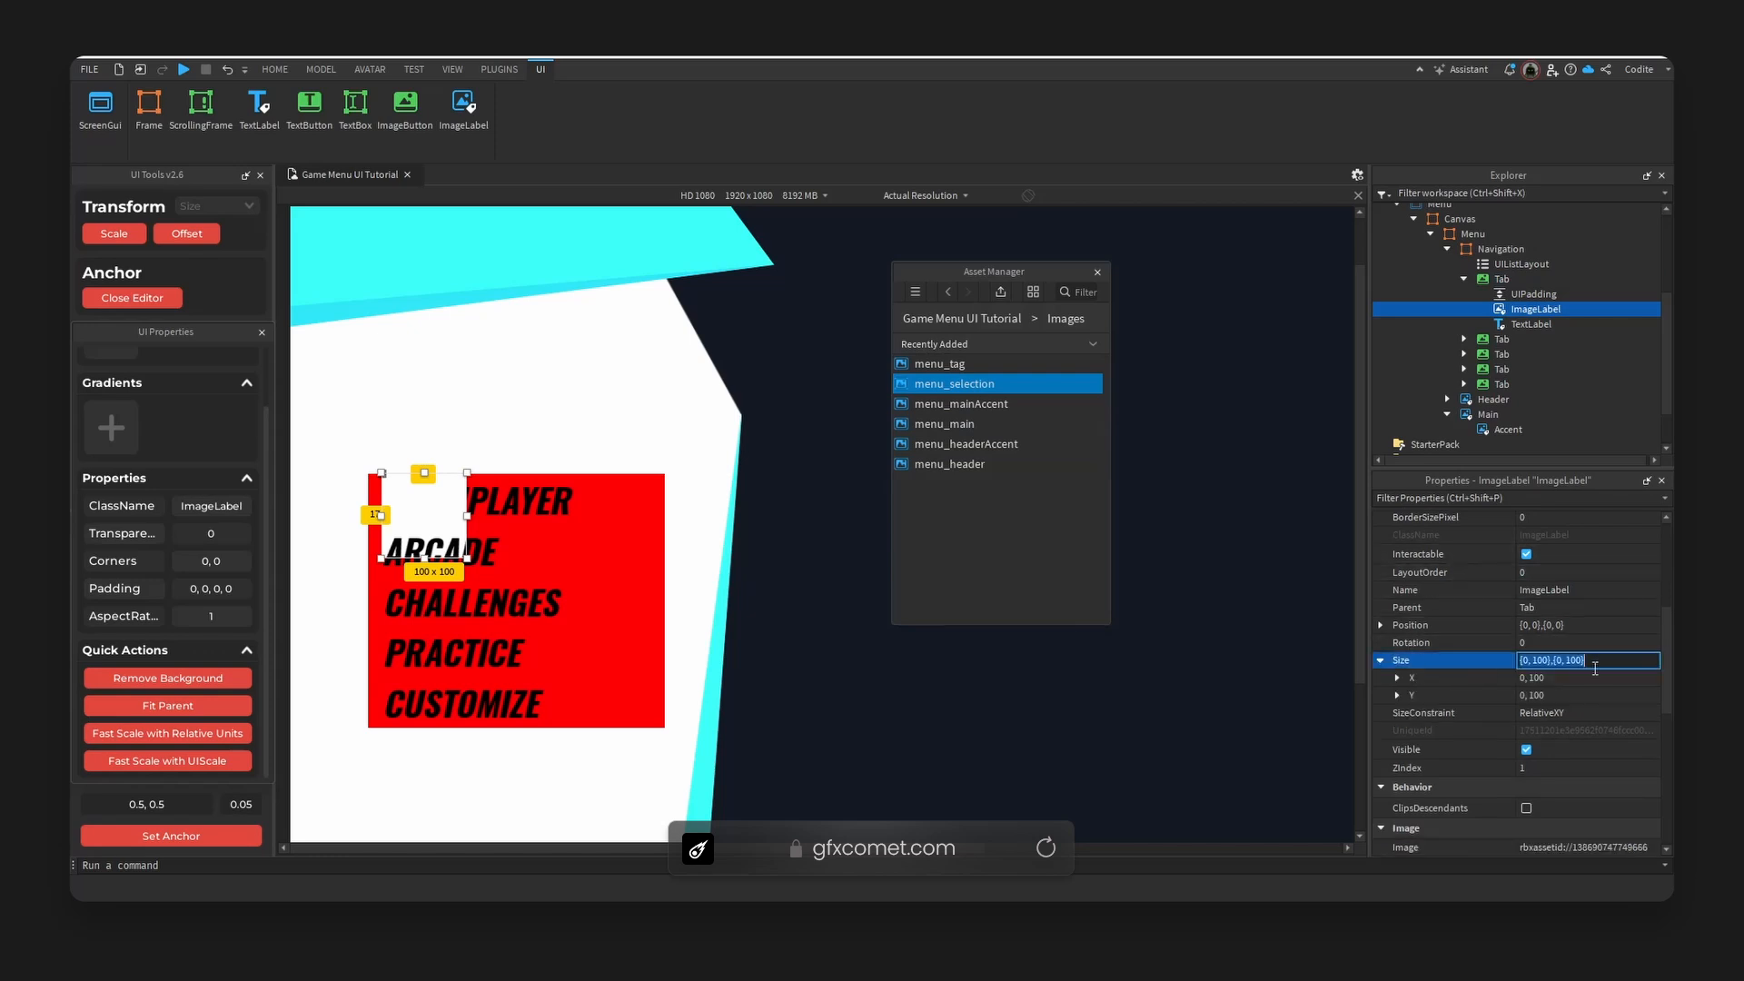
double_click(1616, 681)
text(517)
click(1617, 698)
double_click(1616, 697)
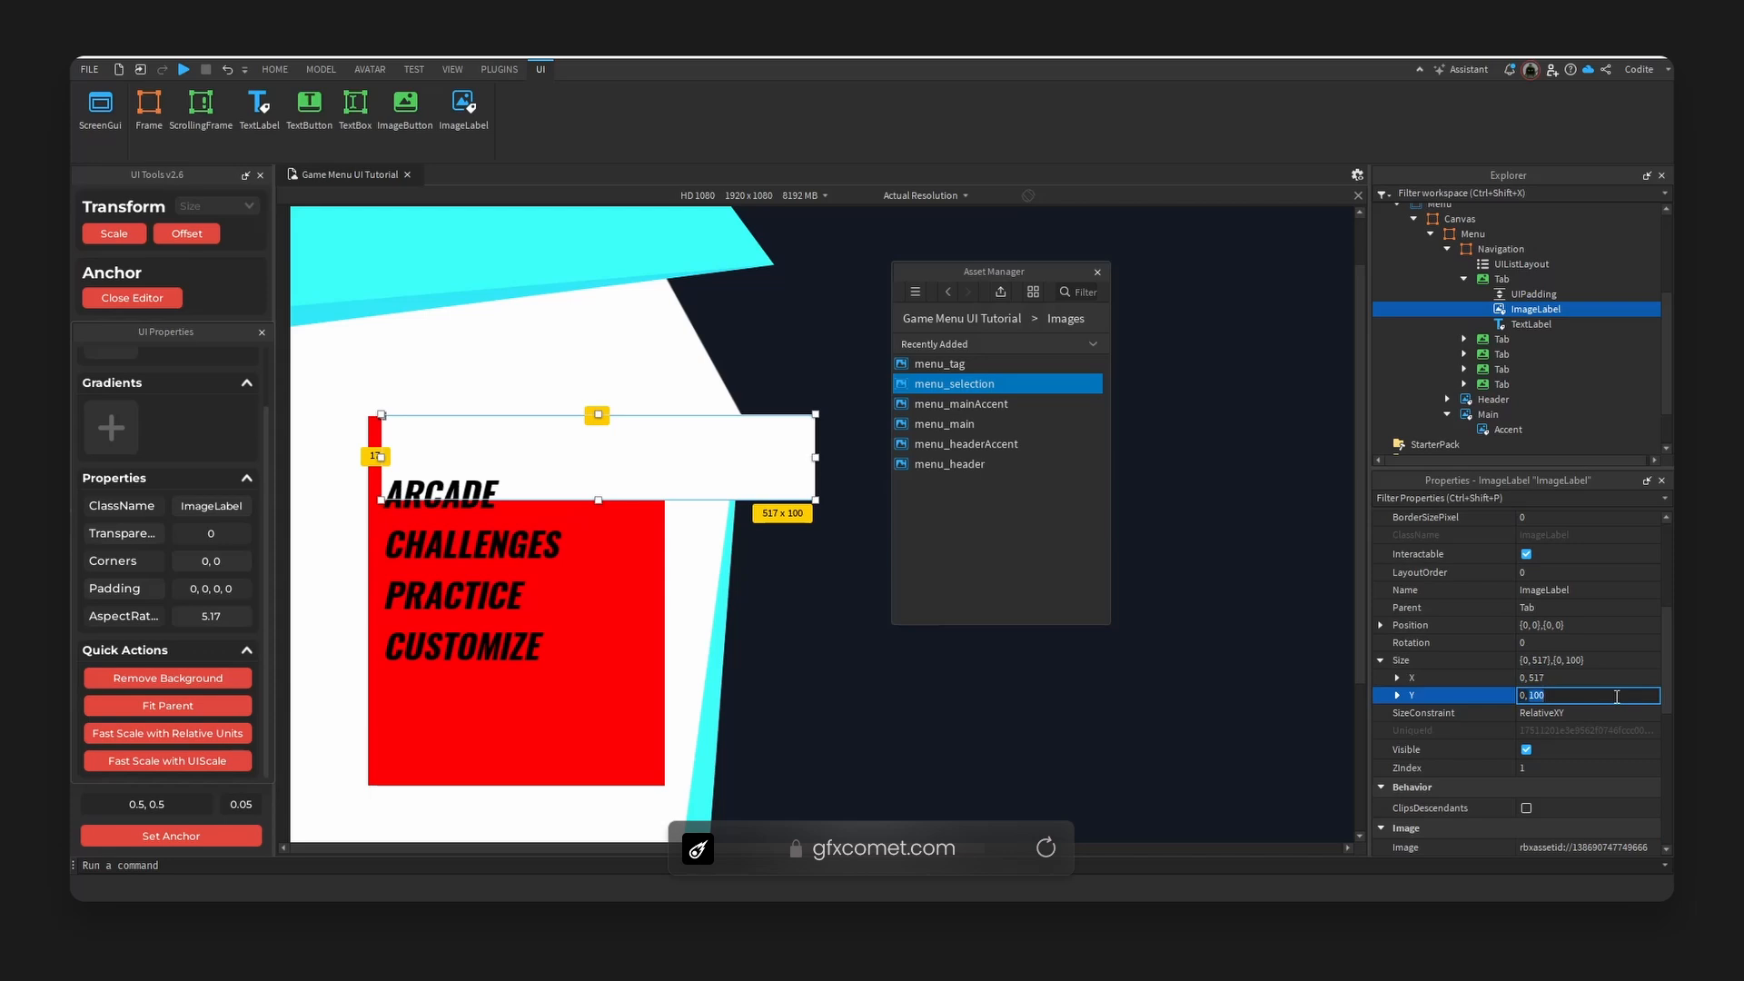
text(101)
key(Return)
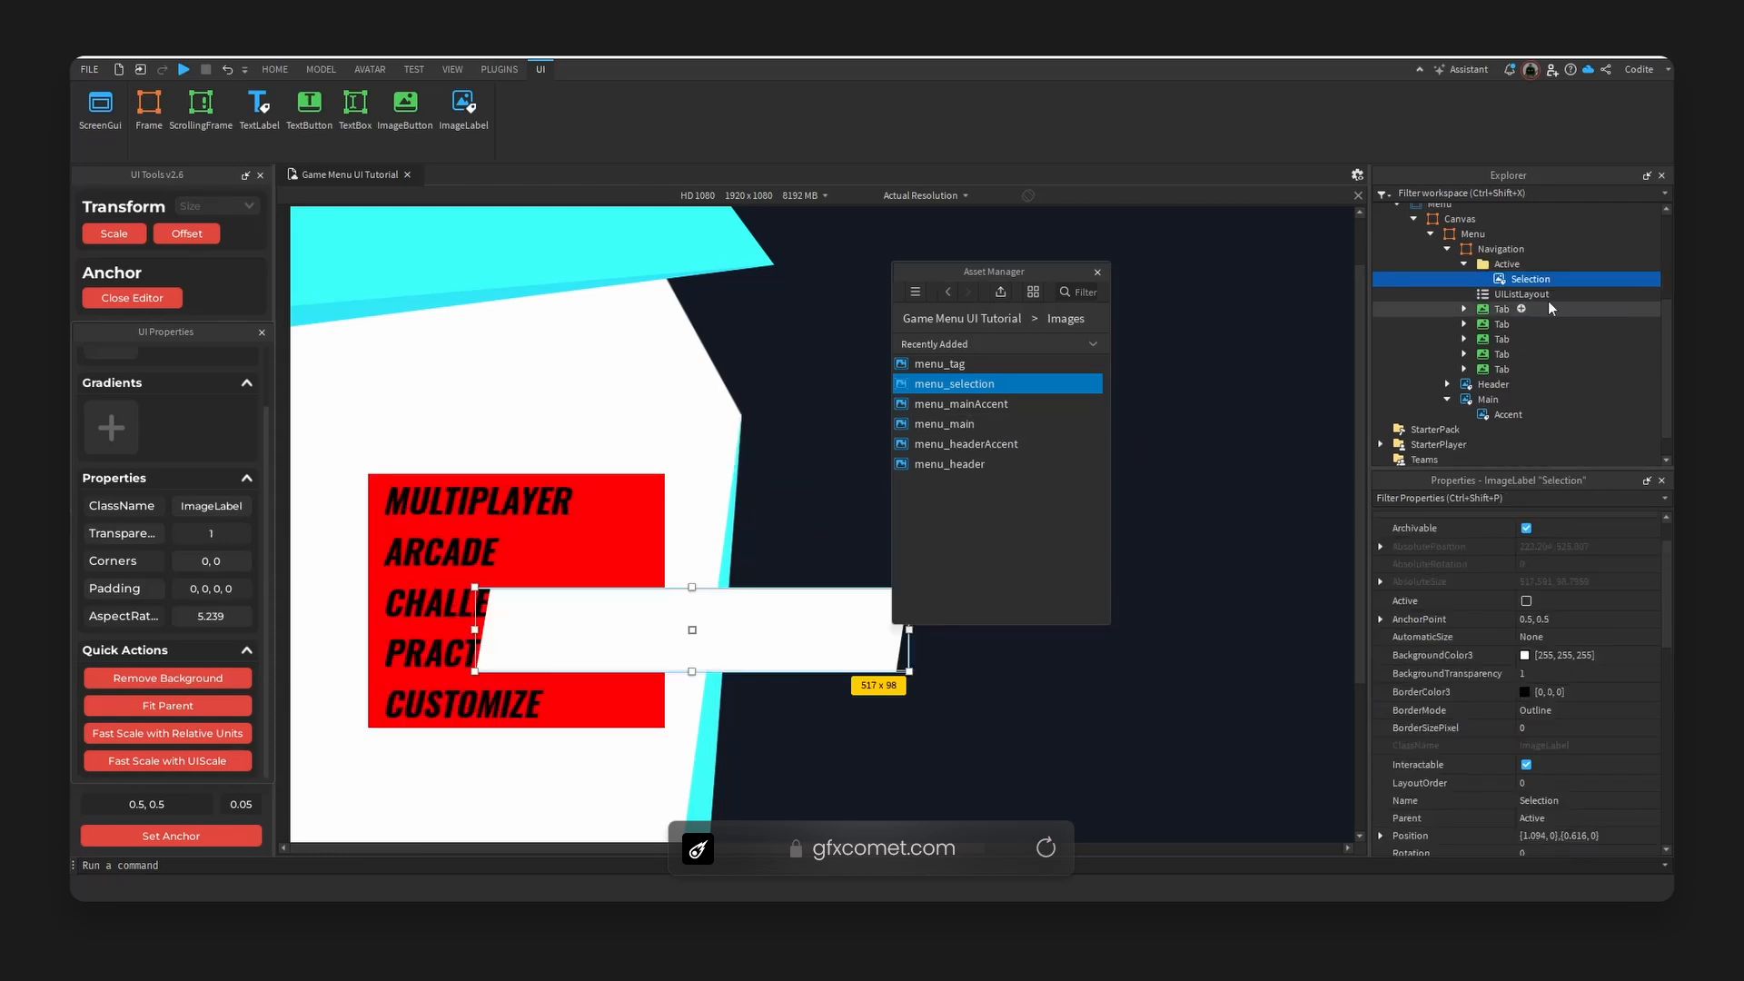
click(1564, 279)
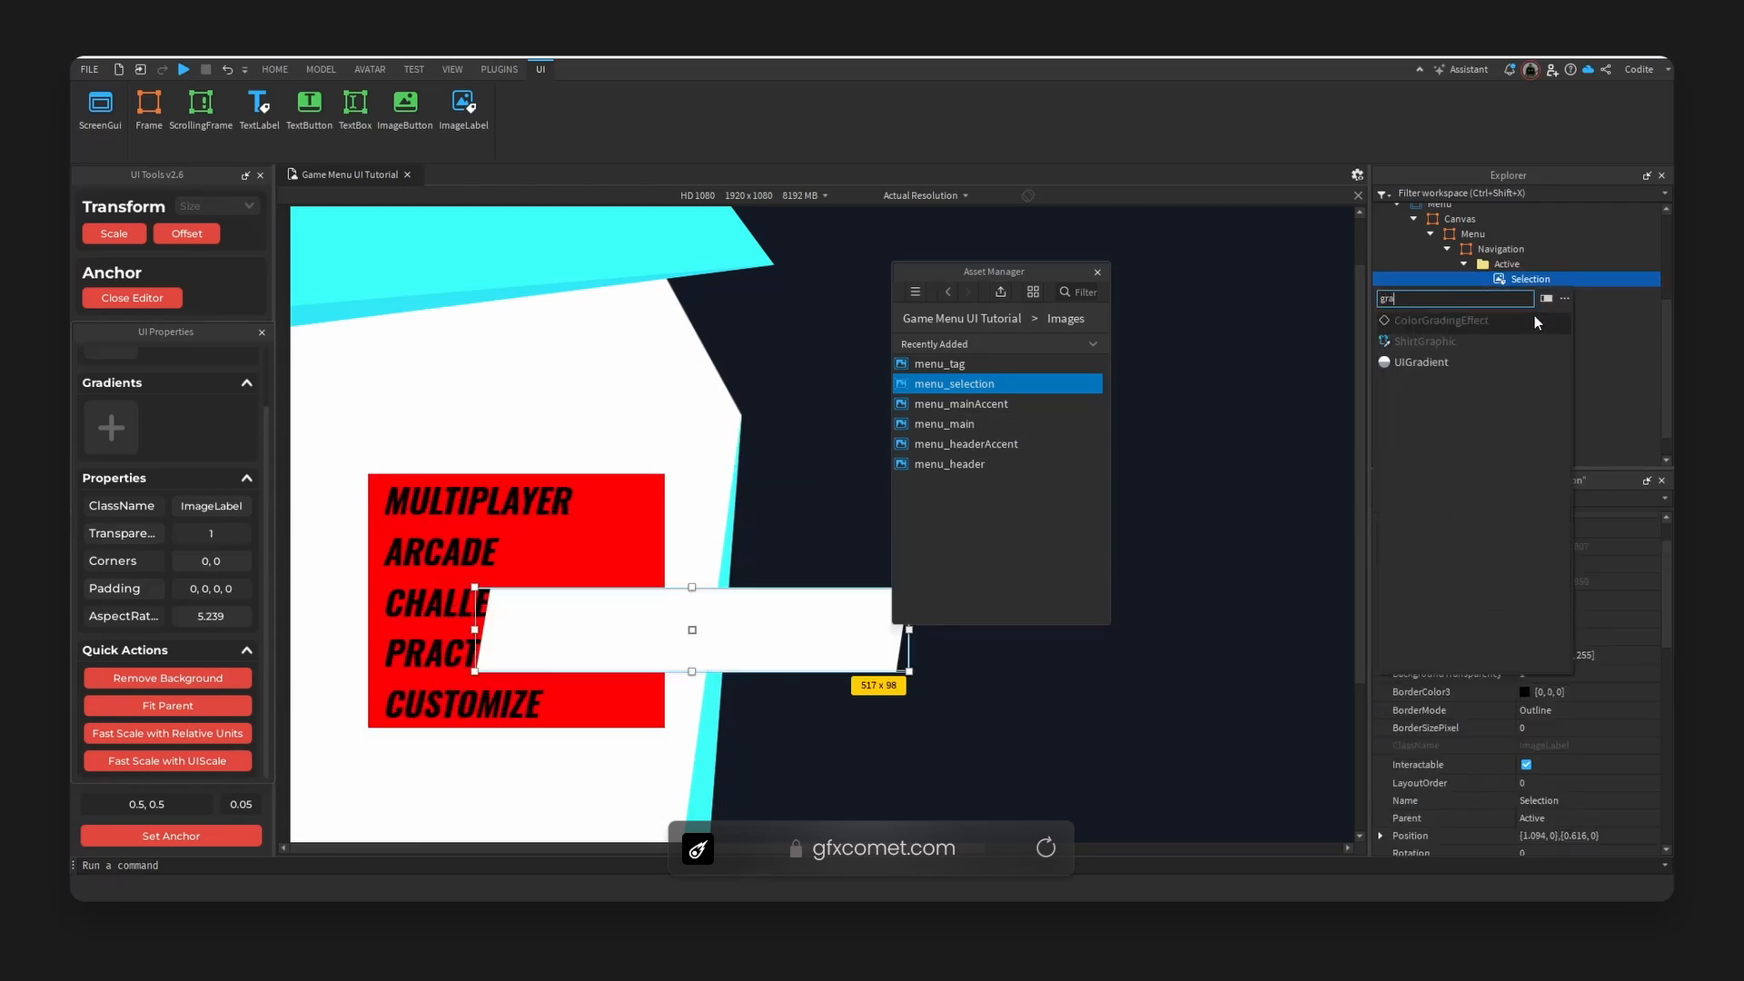
click(1535, 314)
click(1539, 293)
key(Delete)
Add a UIGradient to the Selection image and select it.
click(1563, 280)
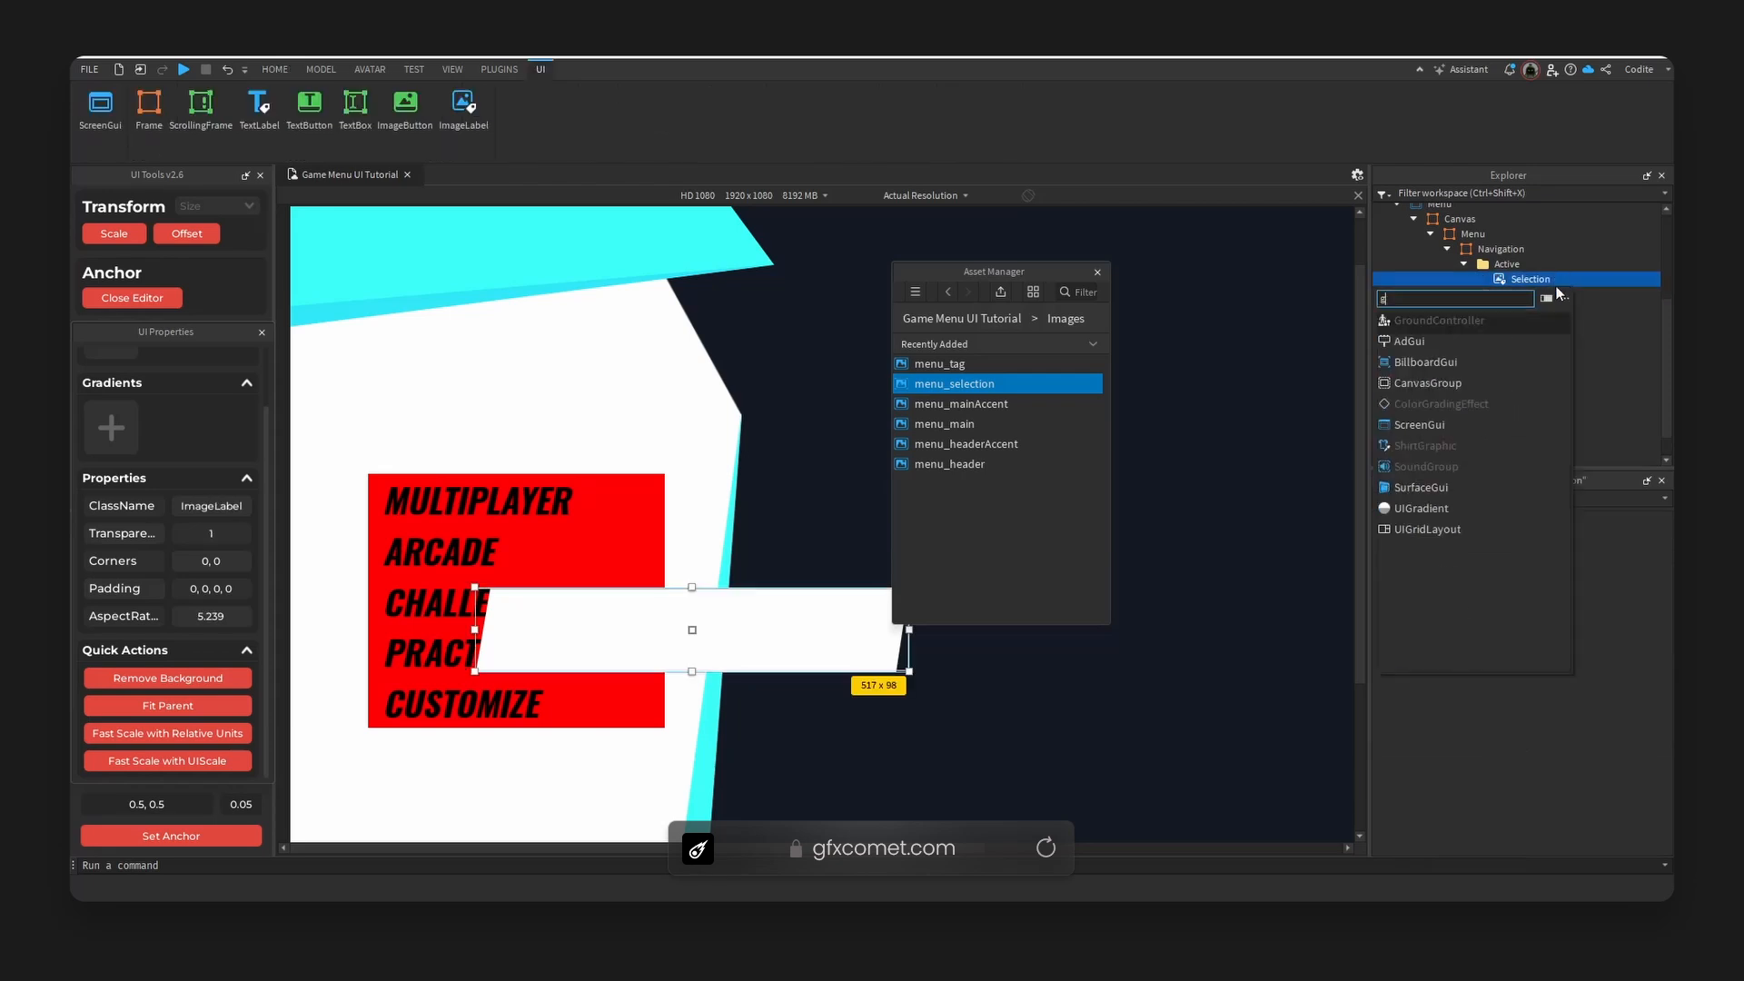
text(grad)
click(1495, 341)
click(1543, 294)
click(1589, 596)
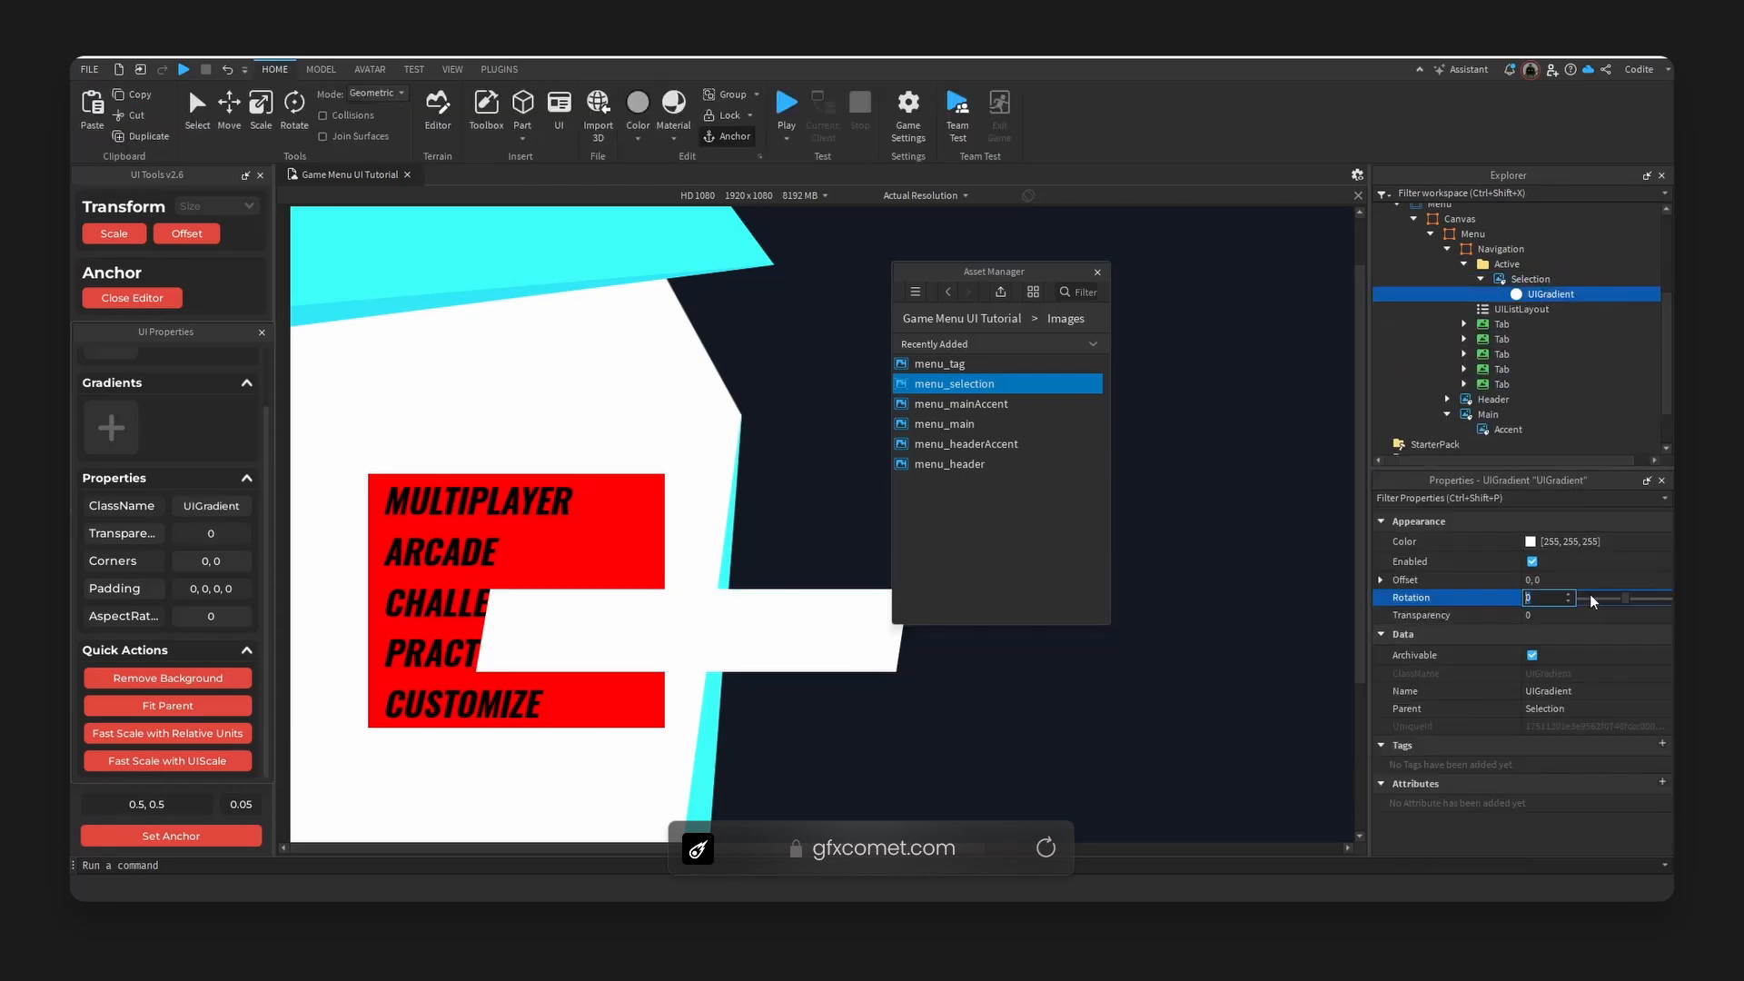
click(1547, 296)
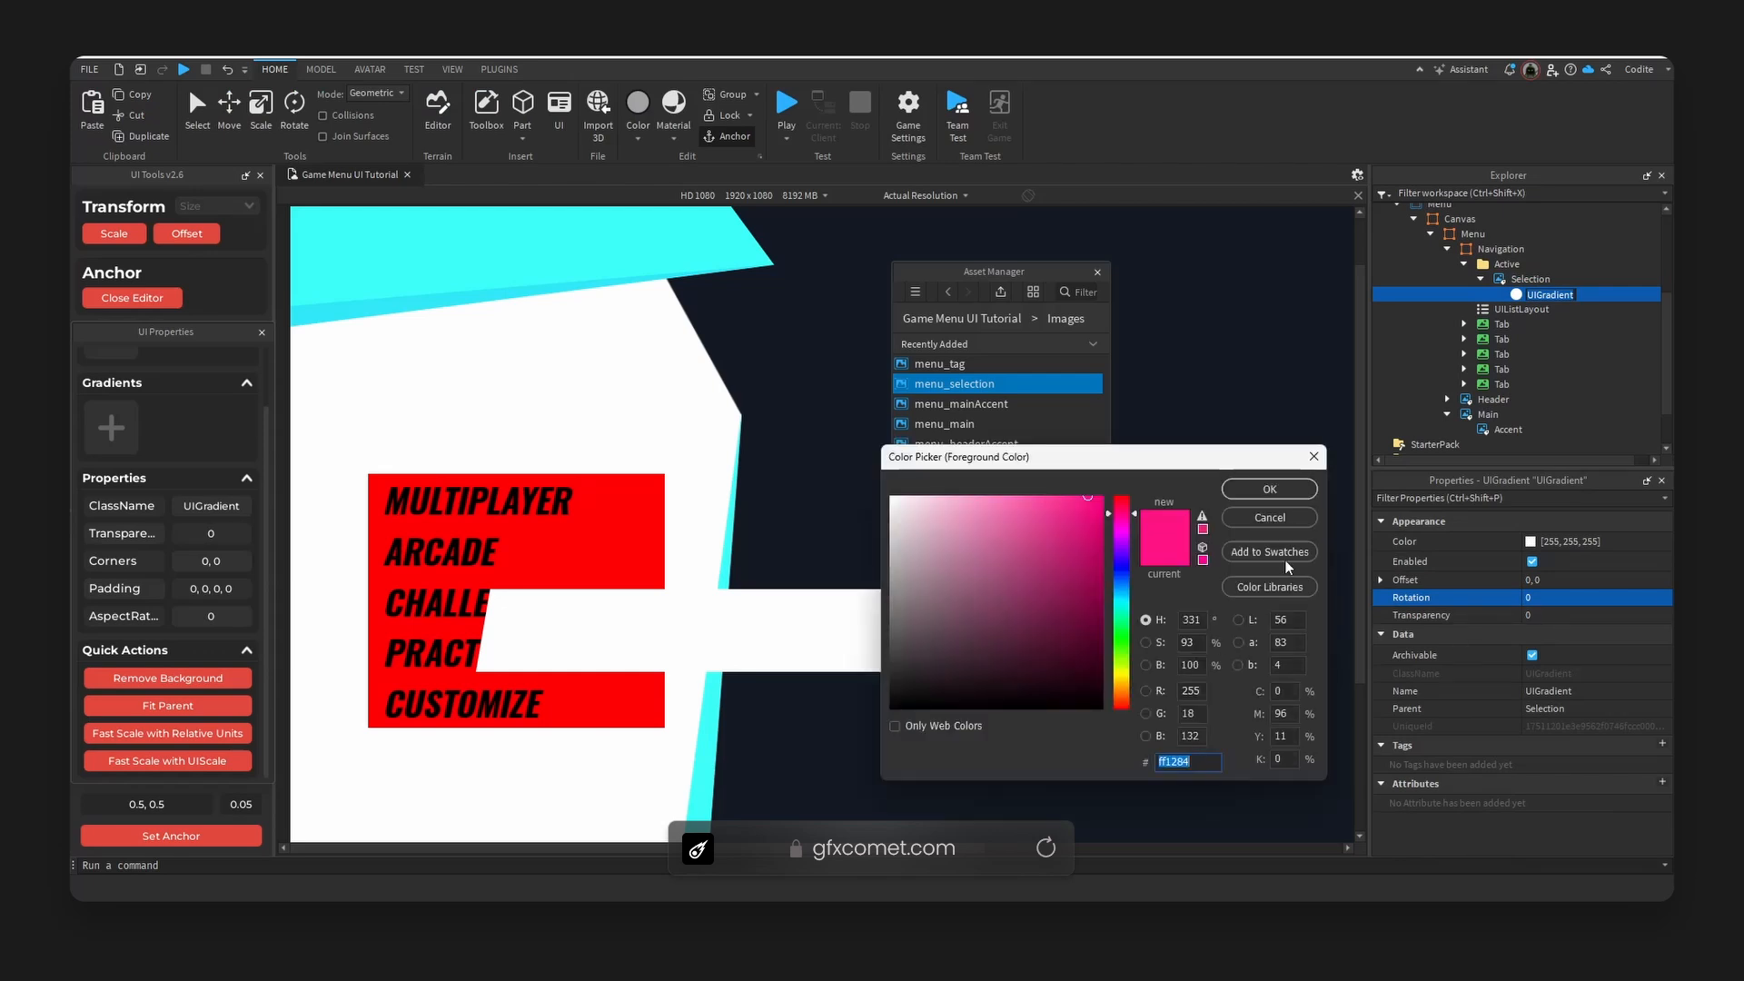
Set the start colour of the Selection image's gradient to #ff1284.
click(1290, 517)
click(1661, 541)
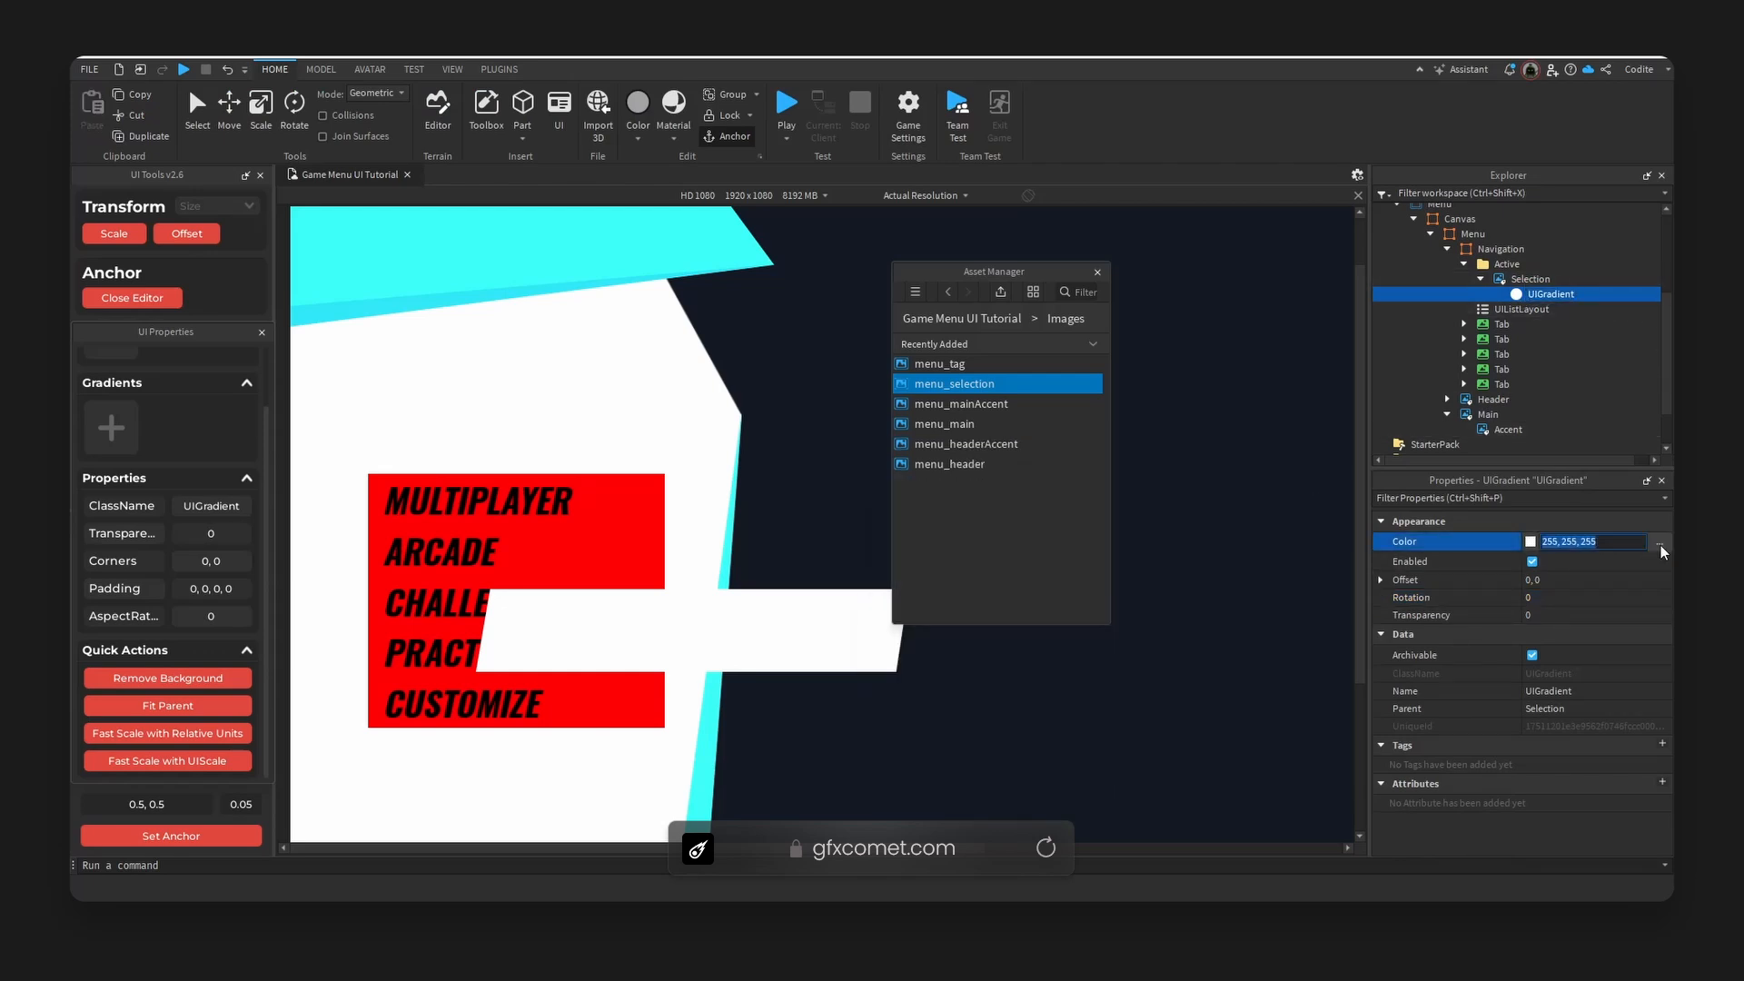
click(1009, 558)
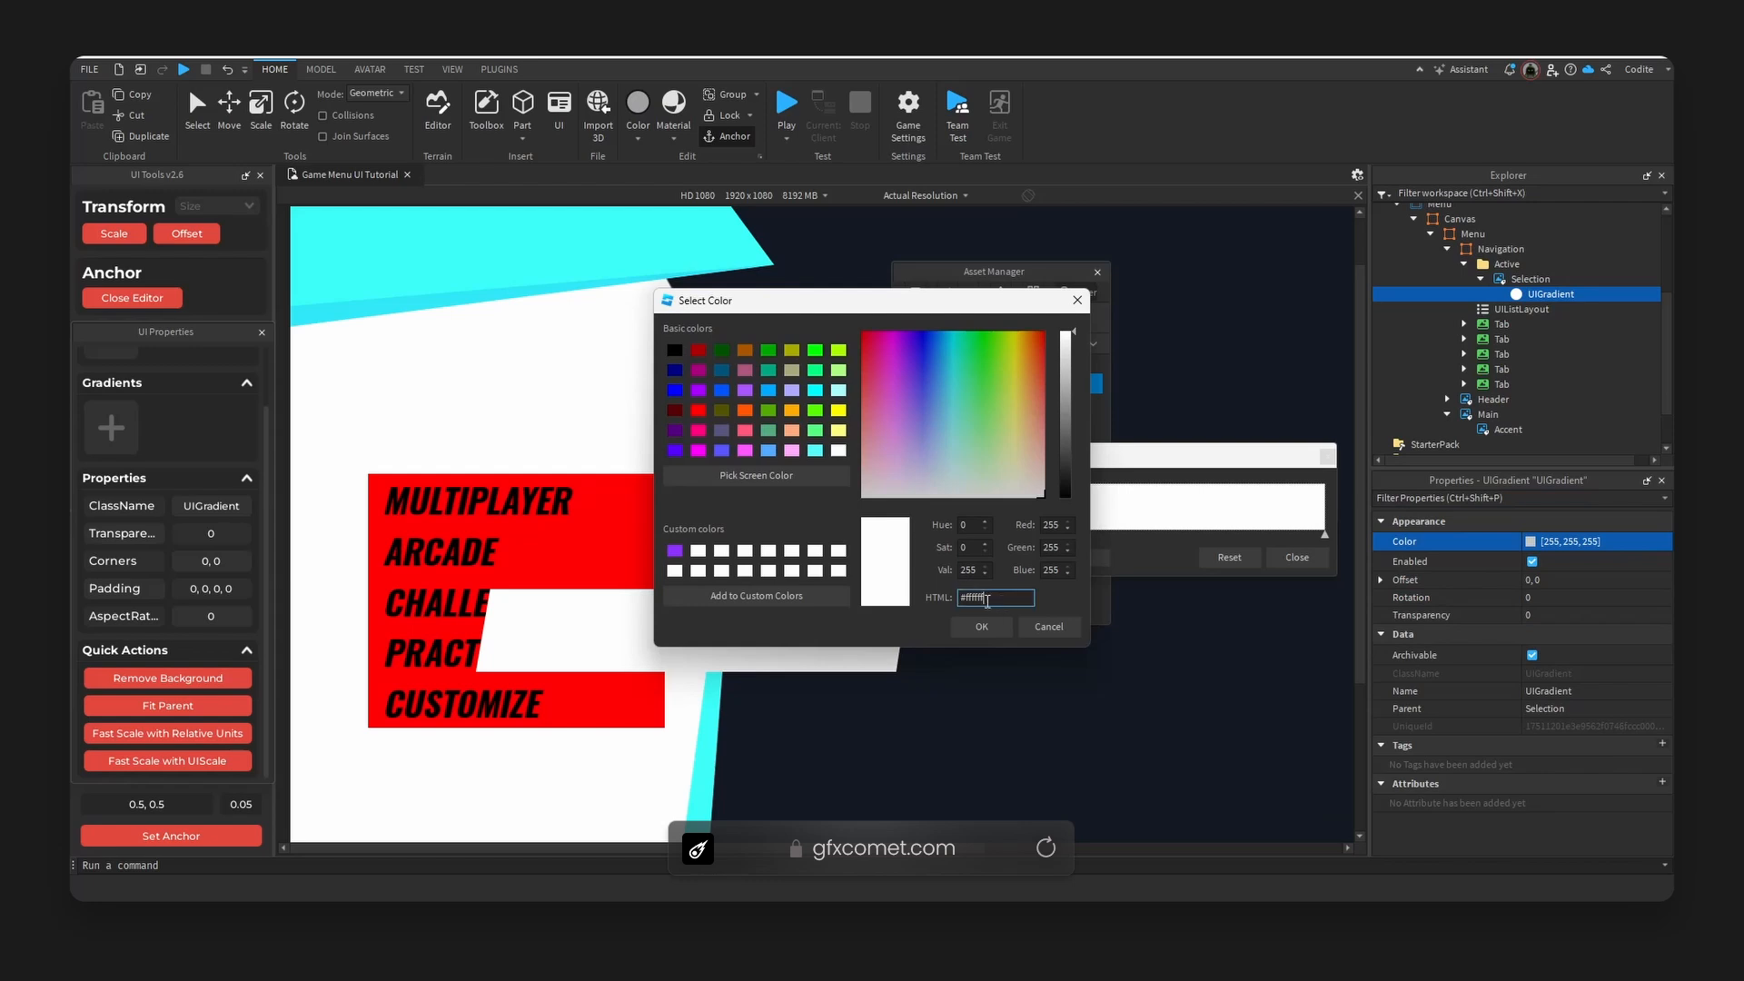
double_click(1000, 600)
text(ff1284)
click(982, 627)
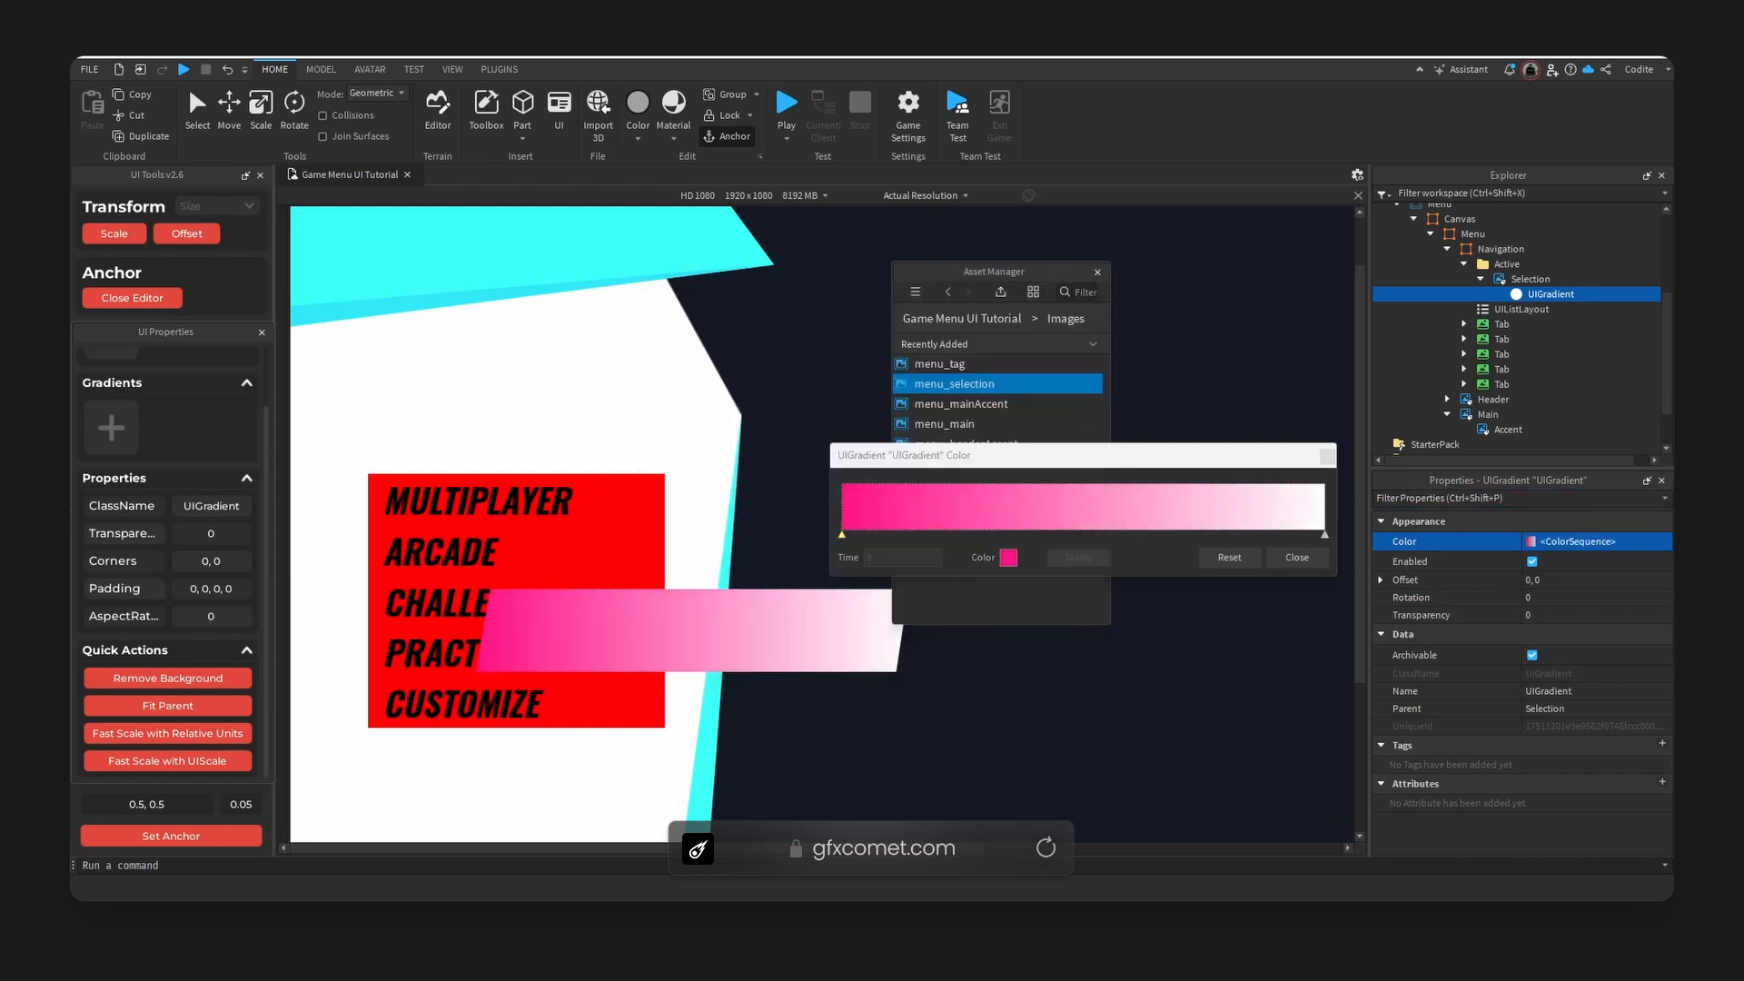
Set the gradient's end colour to the copied red-orange hex value and close the gradient editor.
click(1294, 519)
click(1008, 557)
double_click(973, 599)
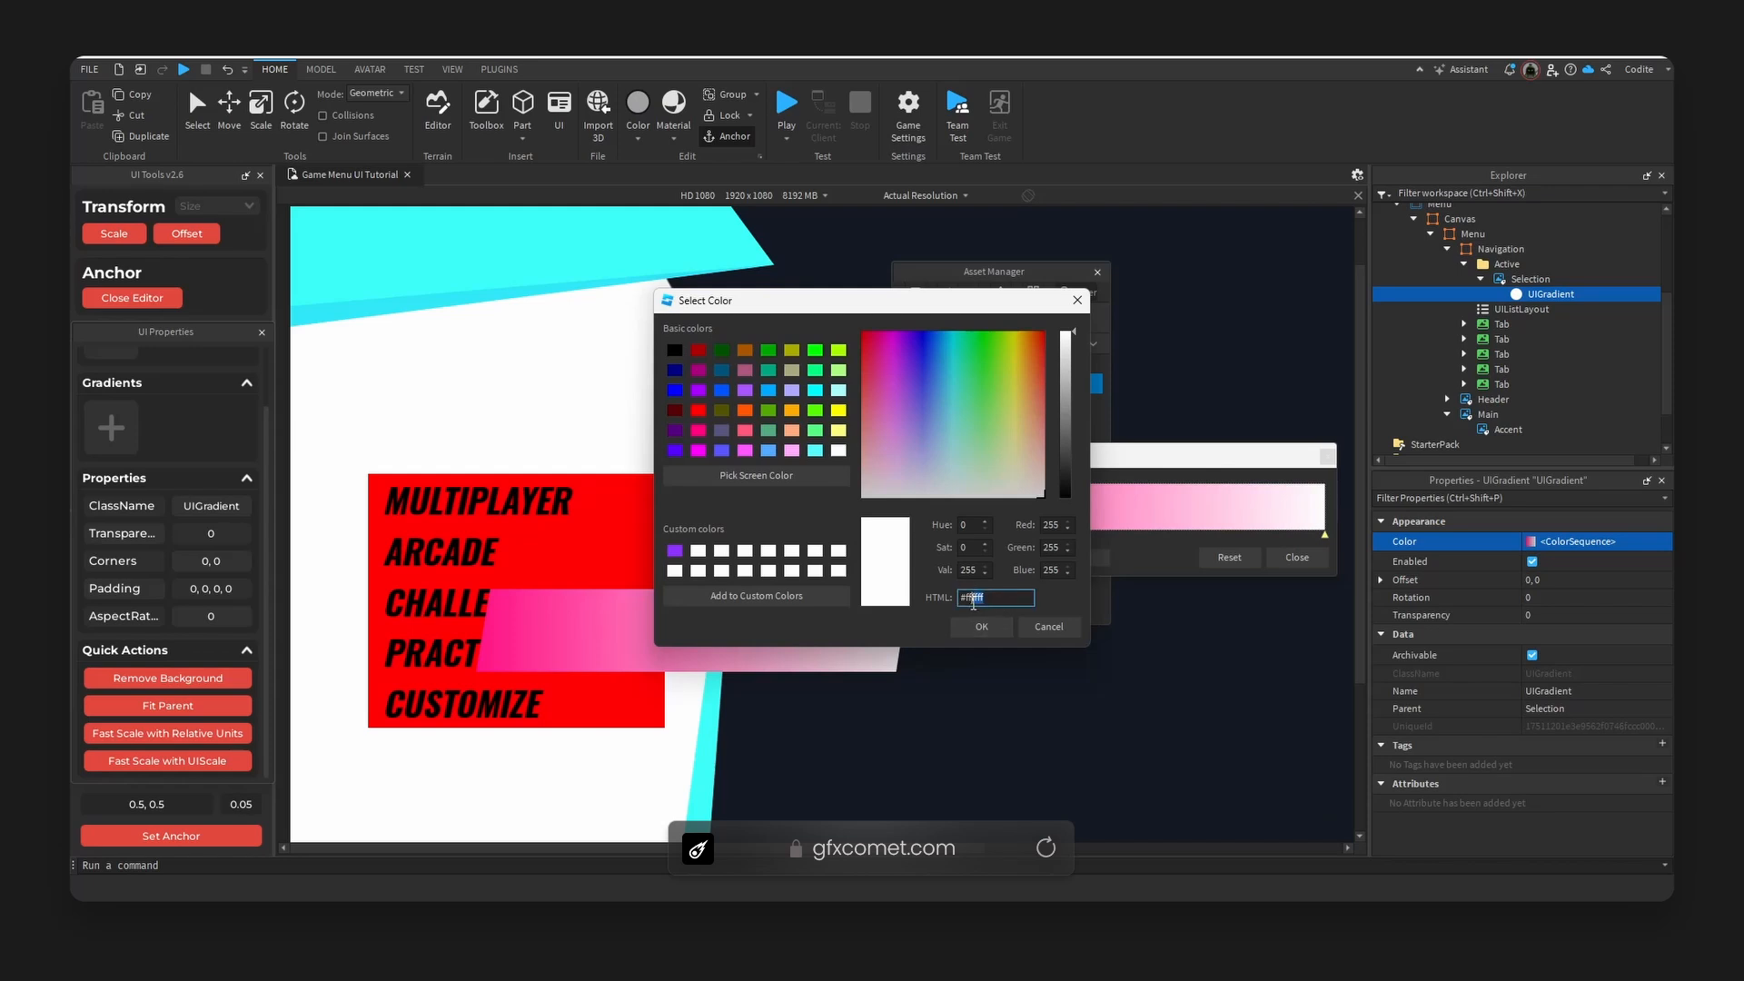
double_click(975, 601)
key(ctrl+v)
click(981, 627)
click(1306, 558)
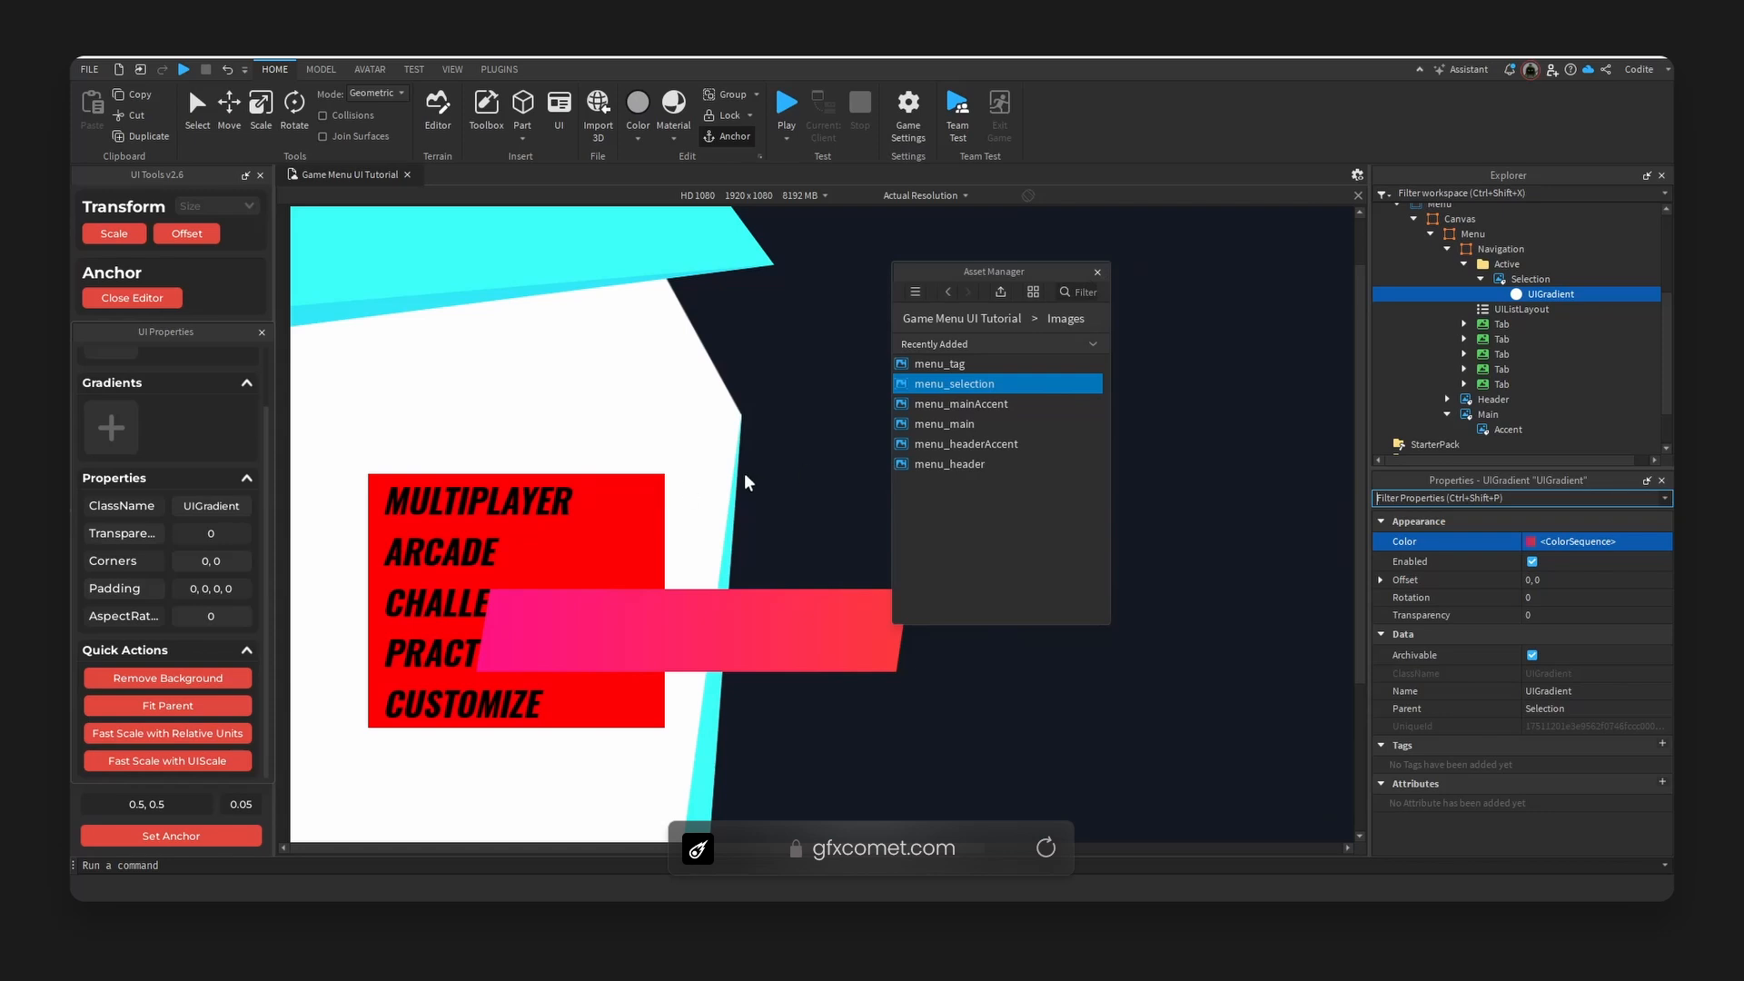
Set the Navigation frame's background transparency to 0.8.
click(652, 495)
click(1503, 249)
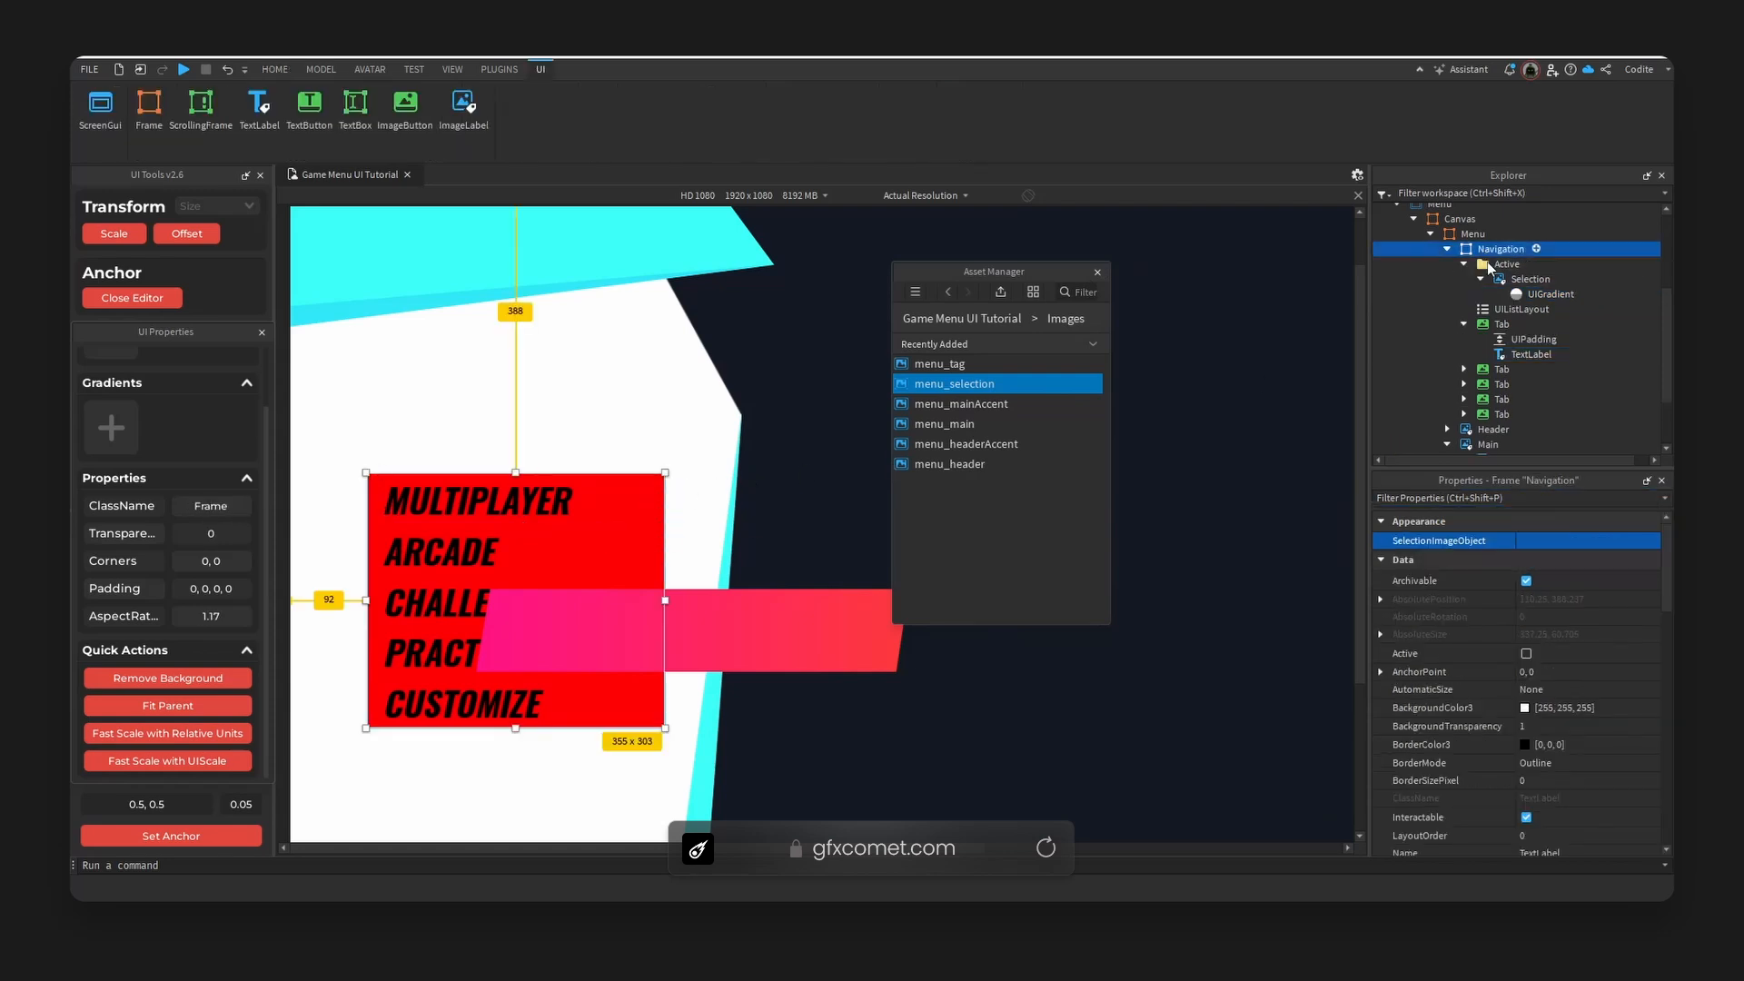
click(1583, 723)
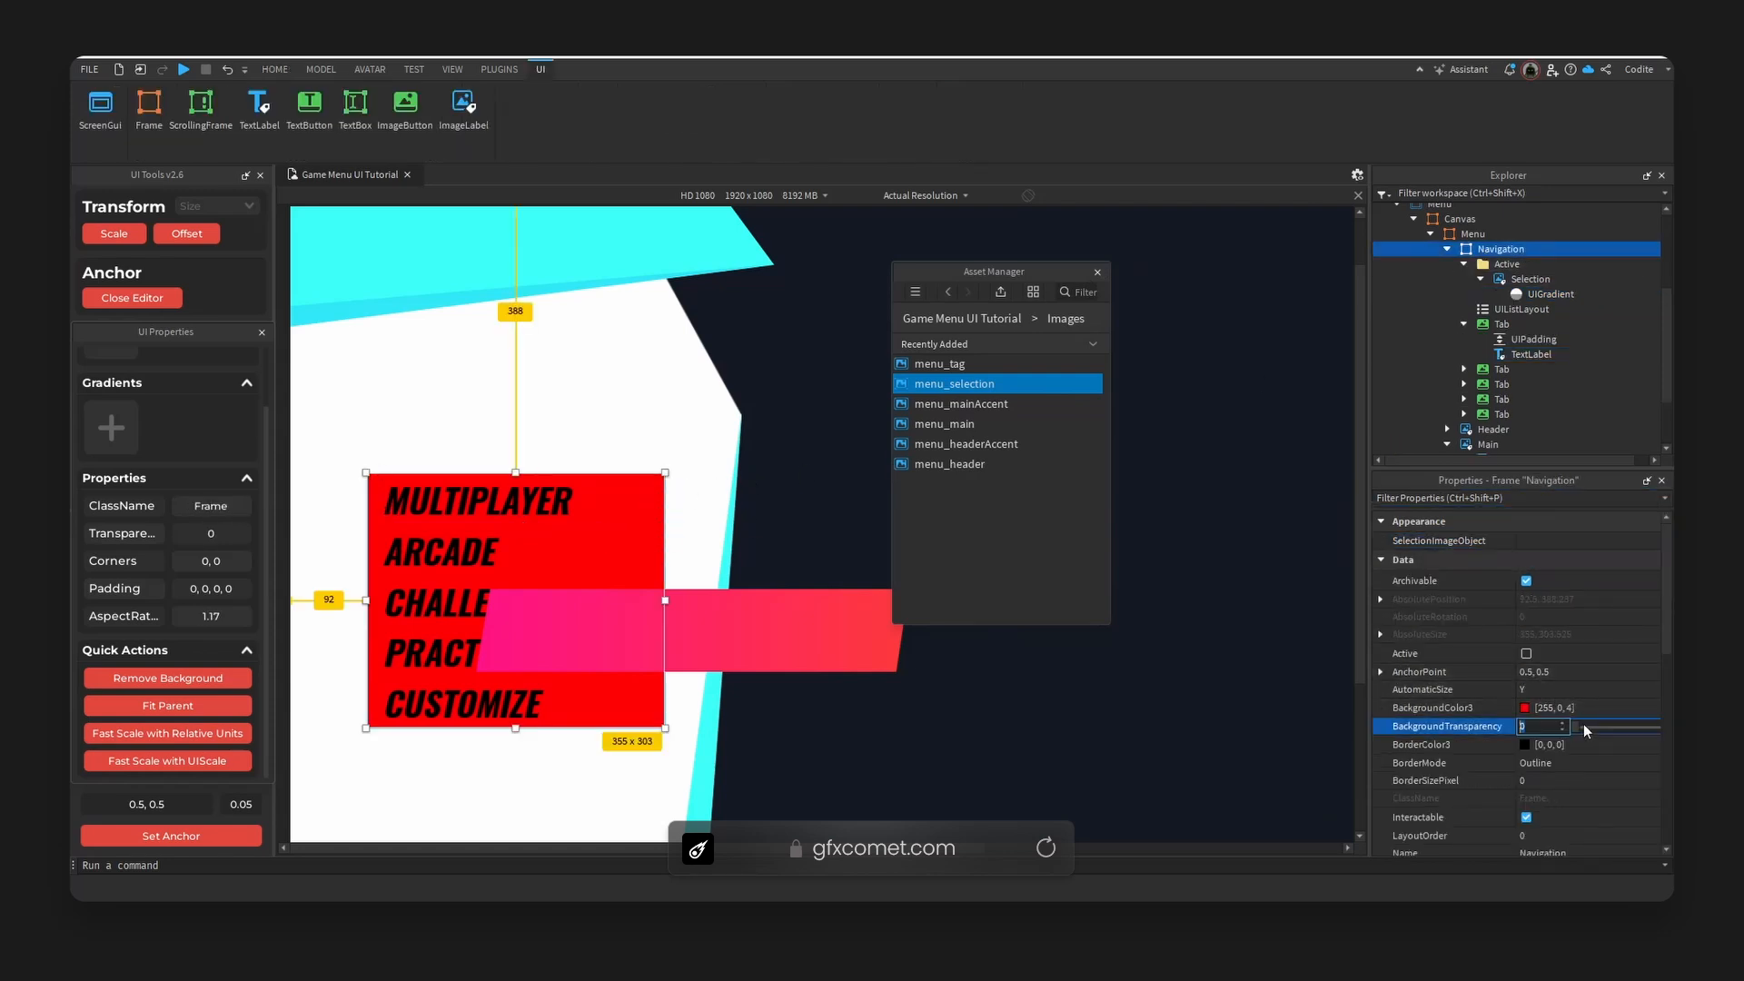
text(0.8)
key(Return)
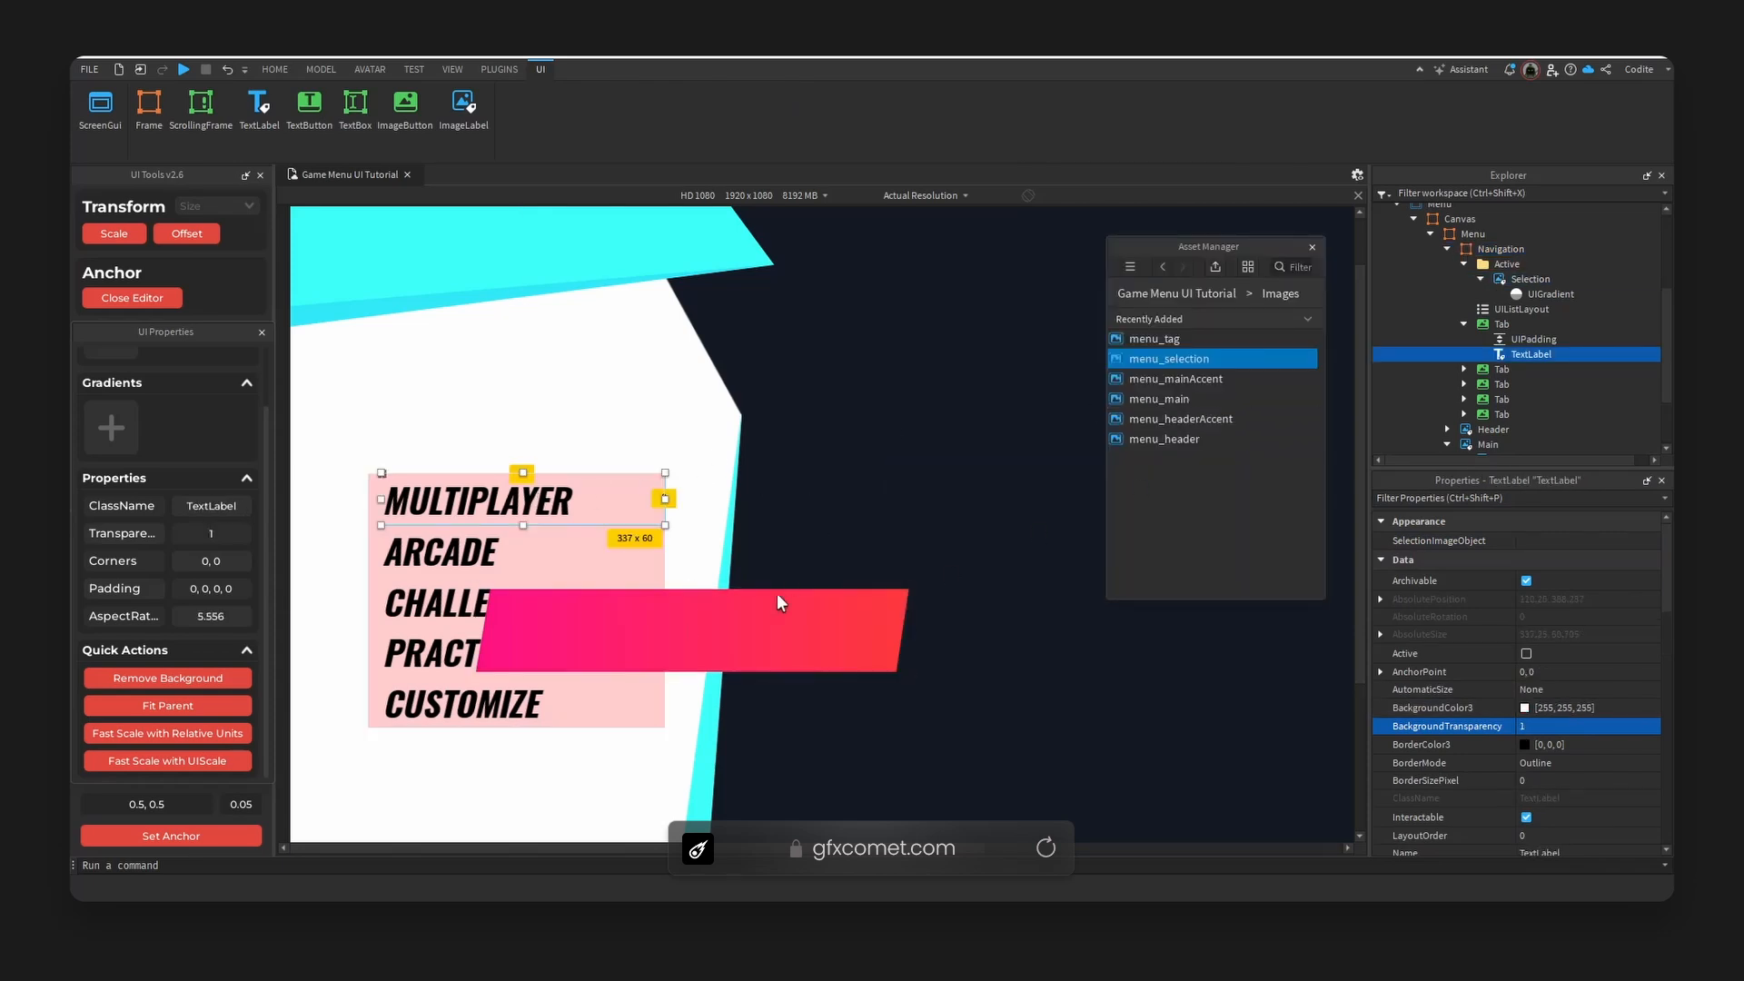
Paste copies of the first tab's TextLabel and UIPadding into the Selection image.
click(740, 629)
key(ctrl+shift+v)
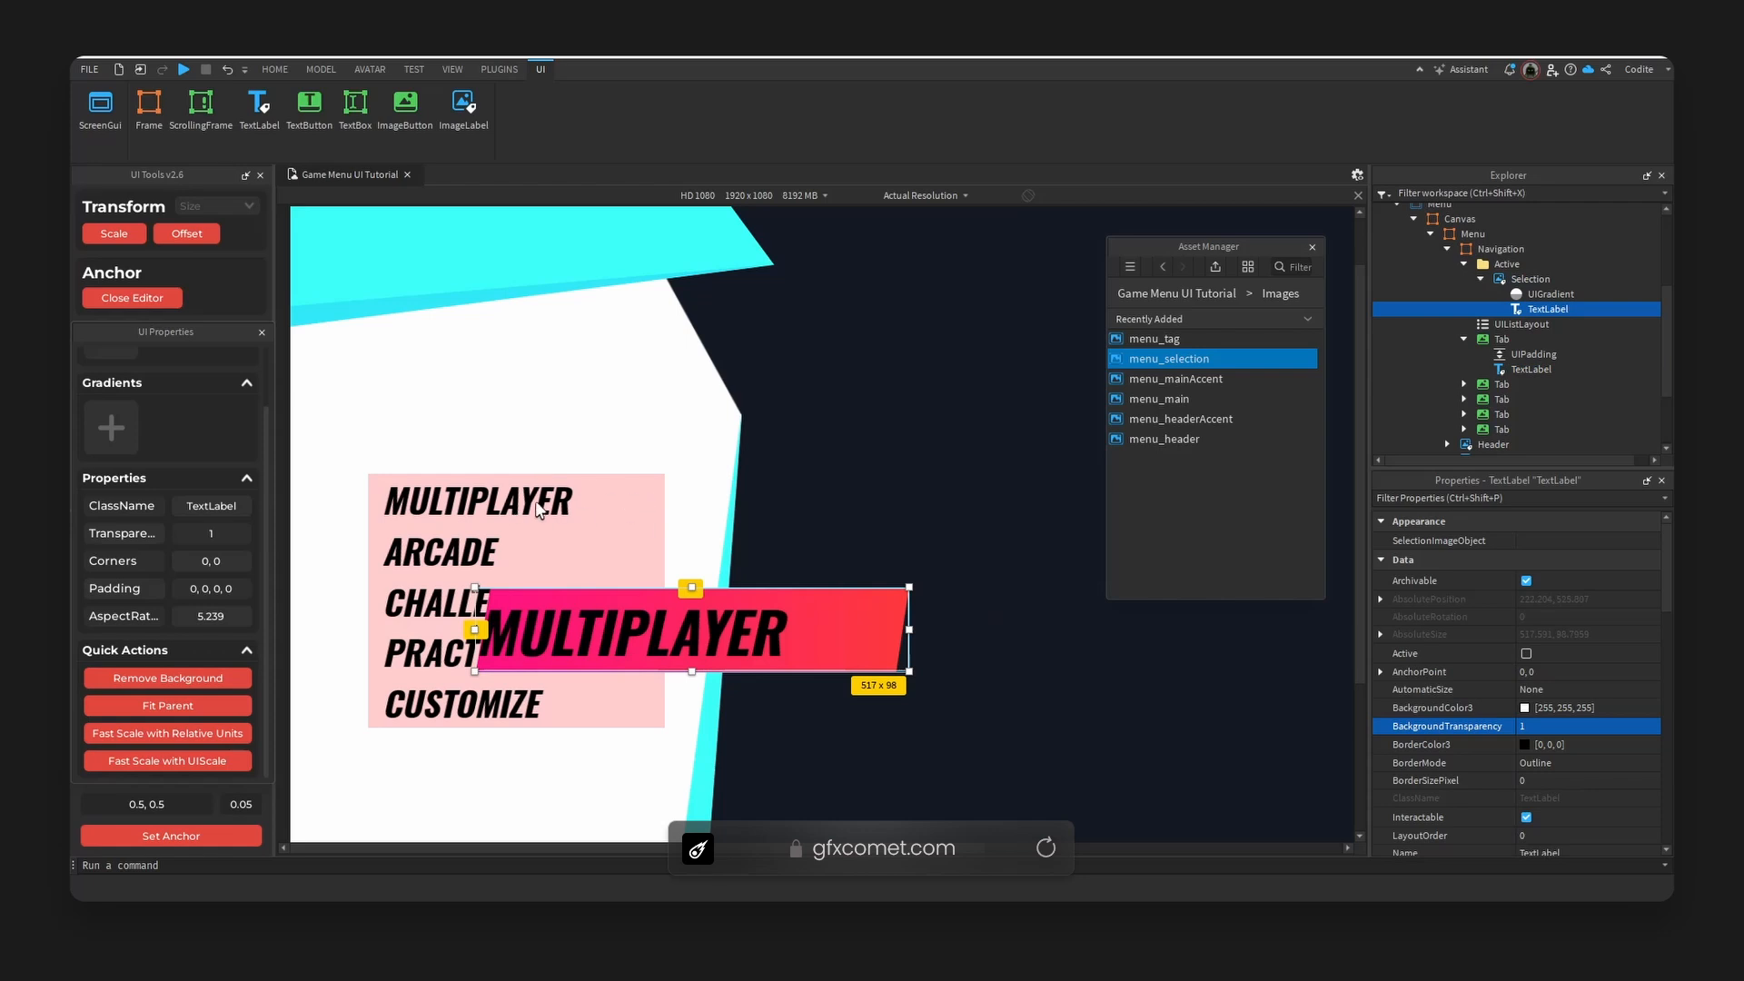
click(540, 505)
click(1534, 354)
key(ctrl+c)
click(1528, 281)
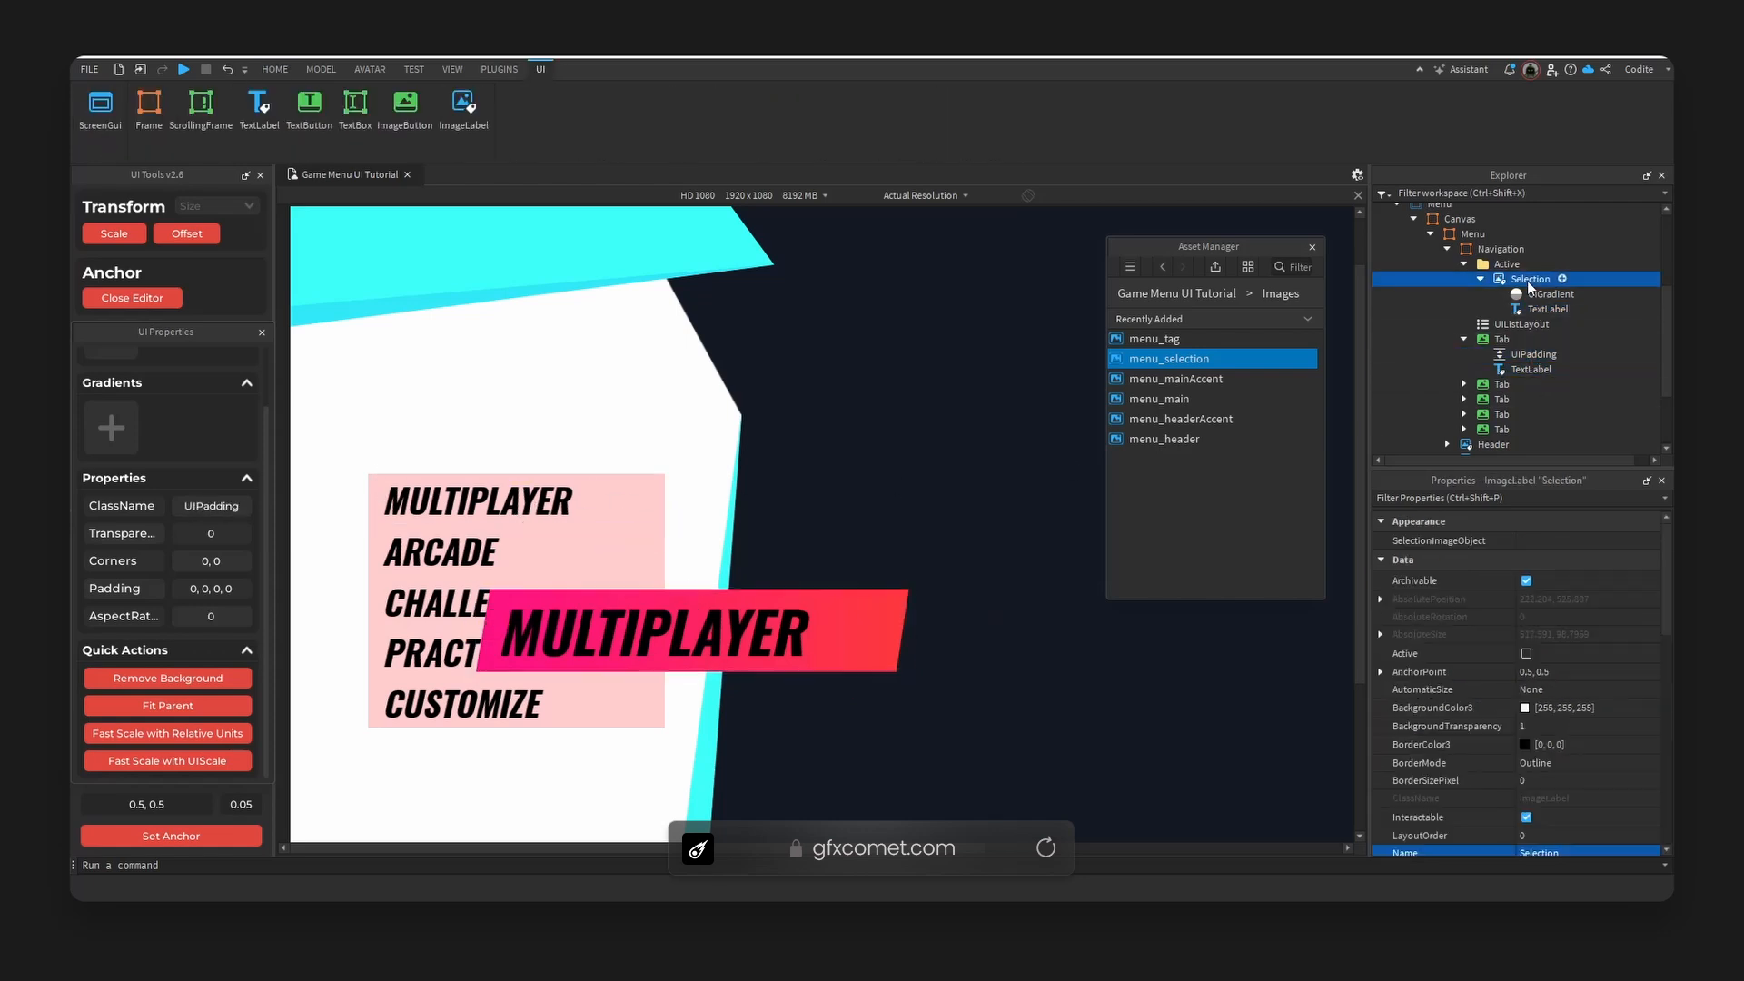
key(ctrl+shift+v)
Set the text colour of the Selection image's MULTIPLAYER label to white.
click(736, 648)
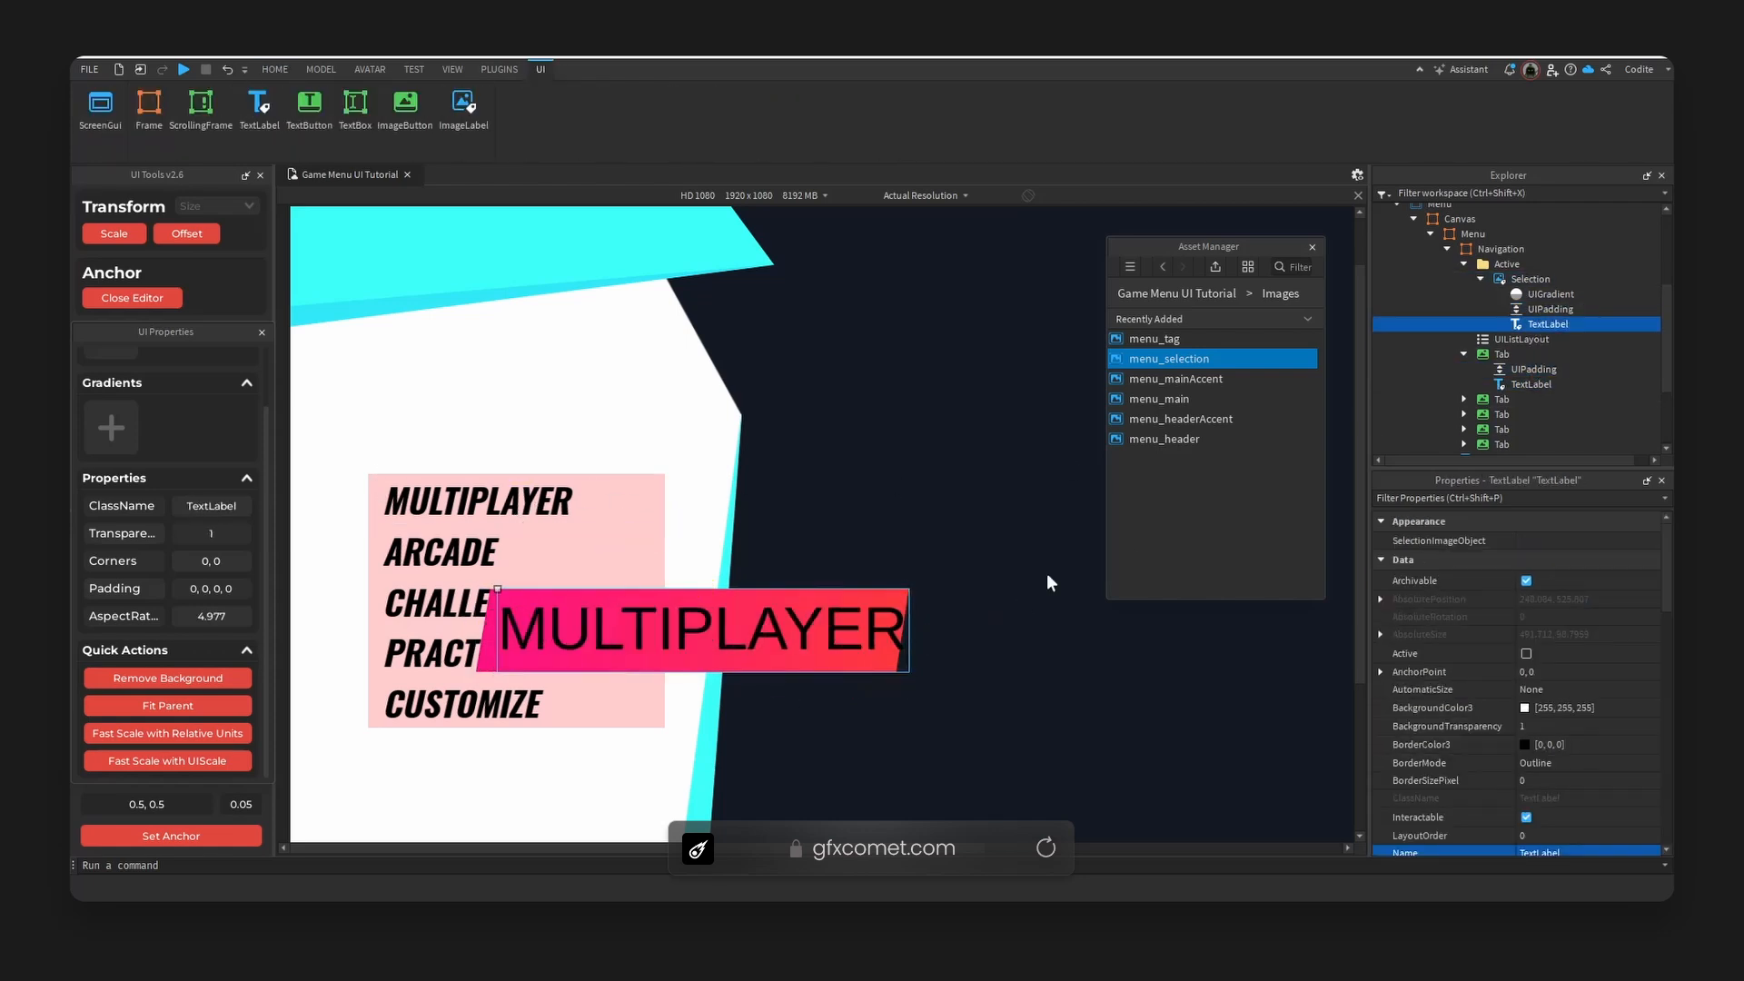
click(1549, 308)
click(1541, 325)
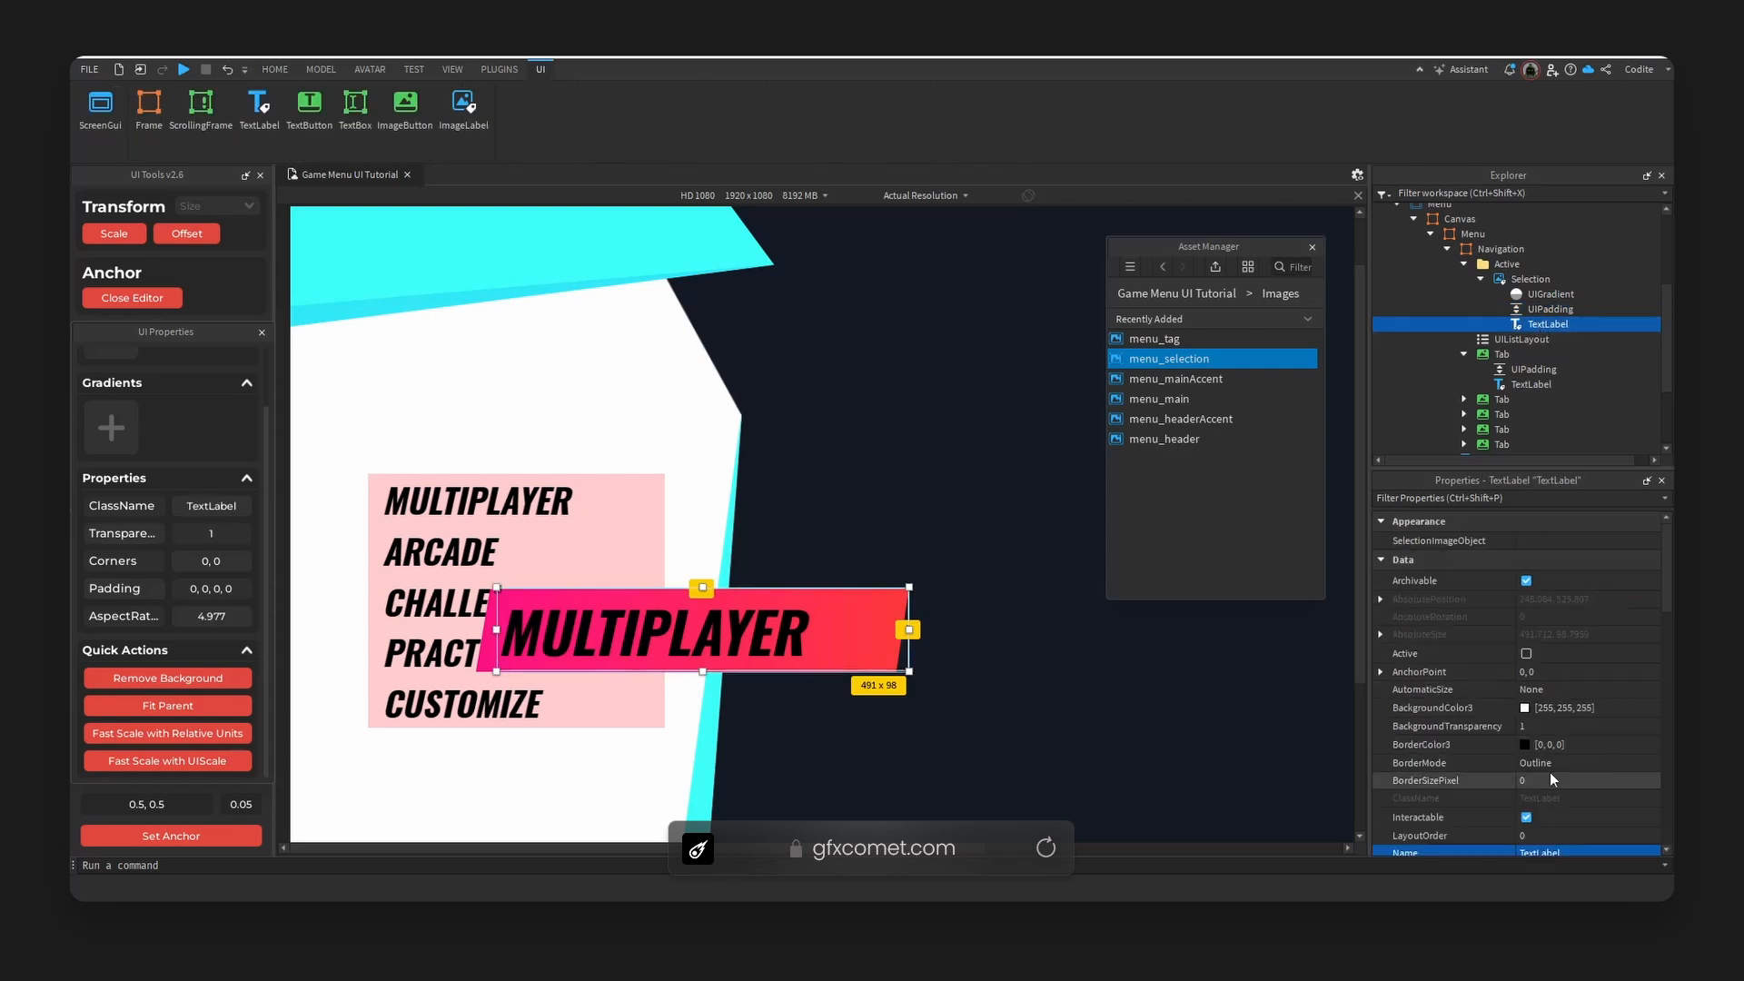
scroll(1550, 772, down, 5)
scroll(1533, 737, down, 5)
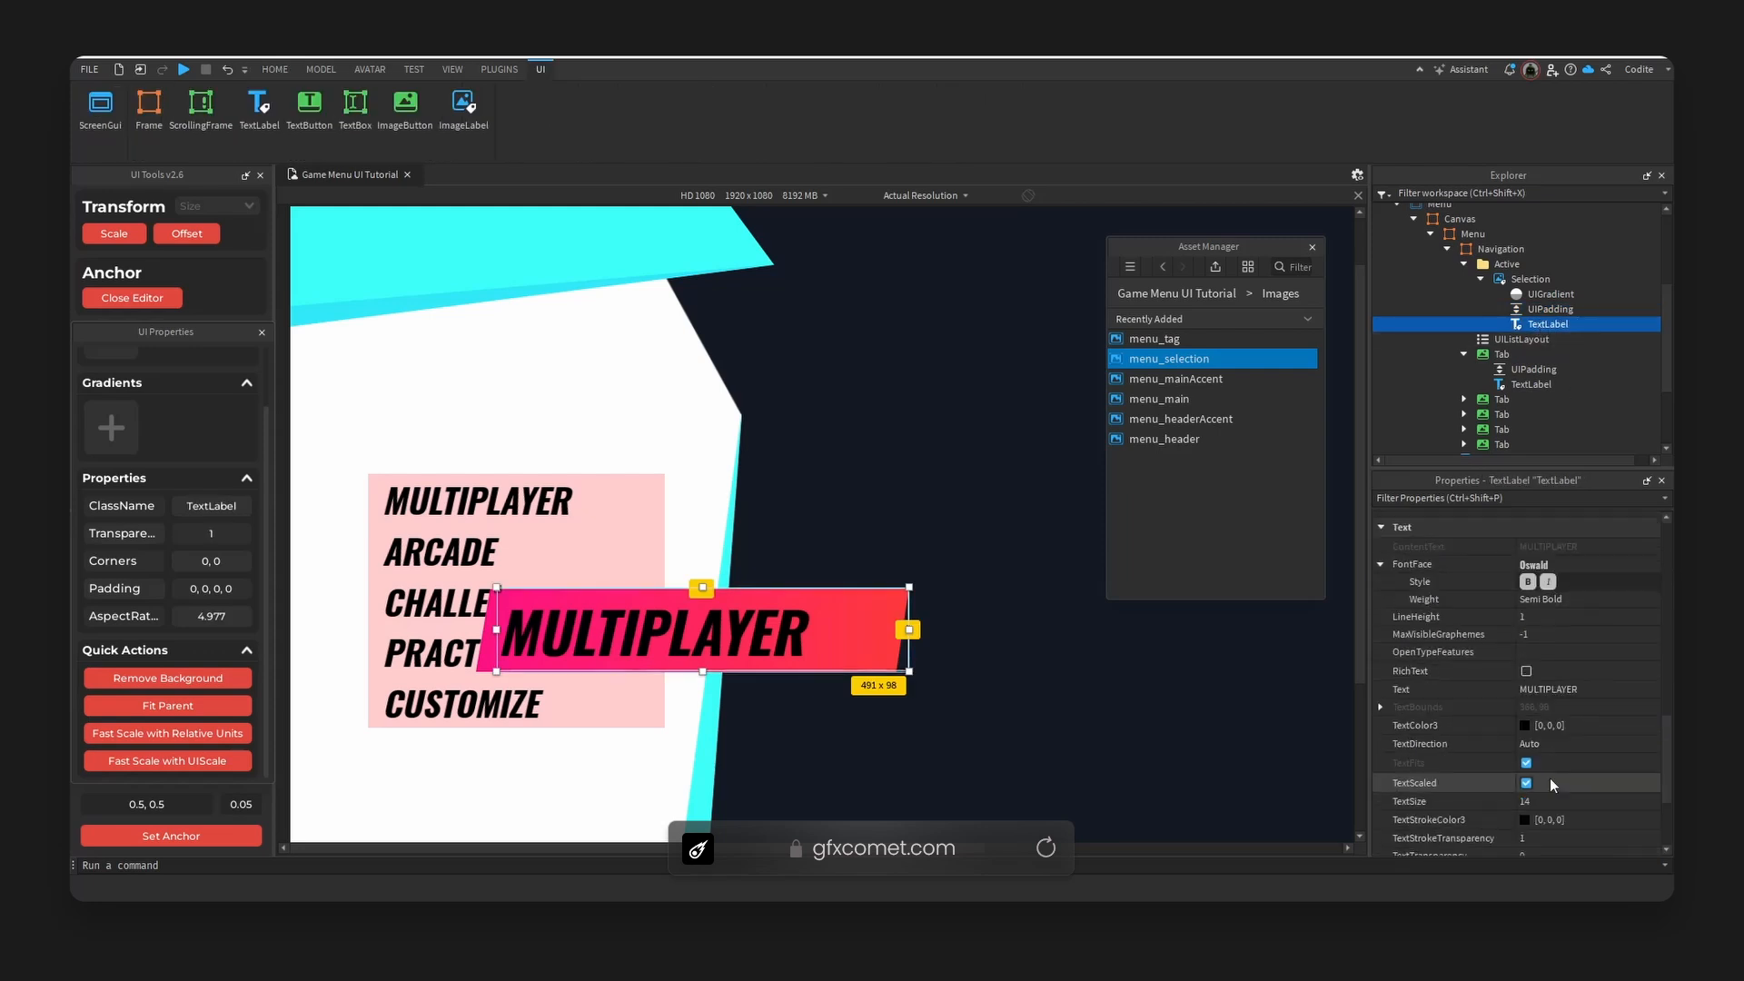
click(1525, 621)
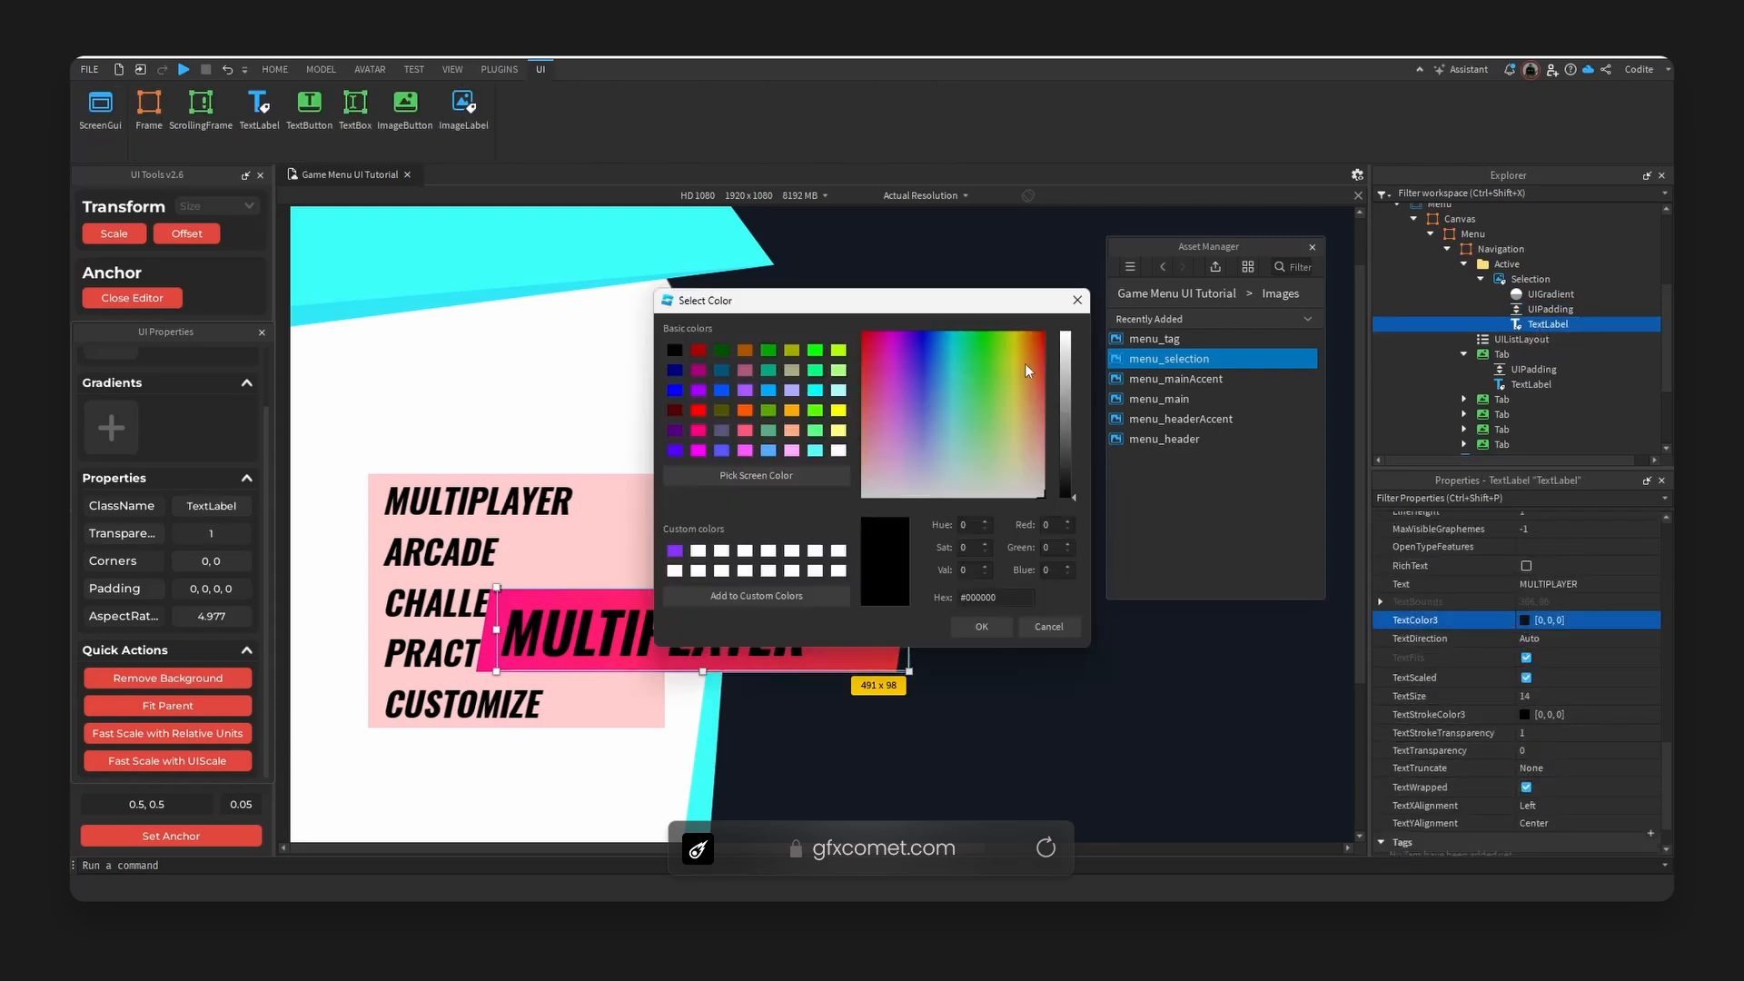
drag(1060, 363, 1059, 291)
click(986, 633)
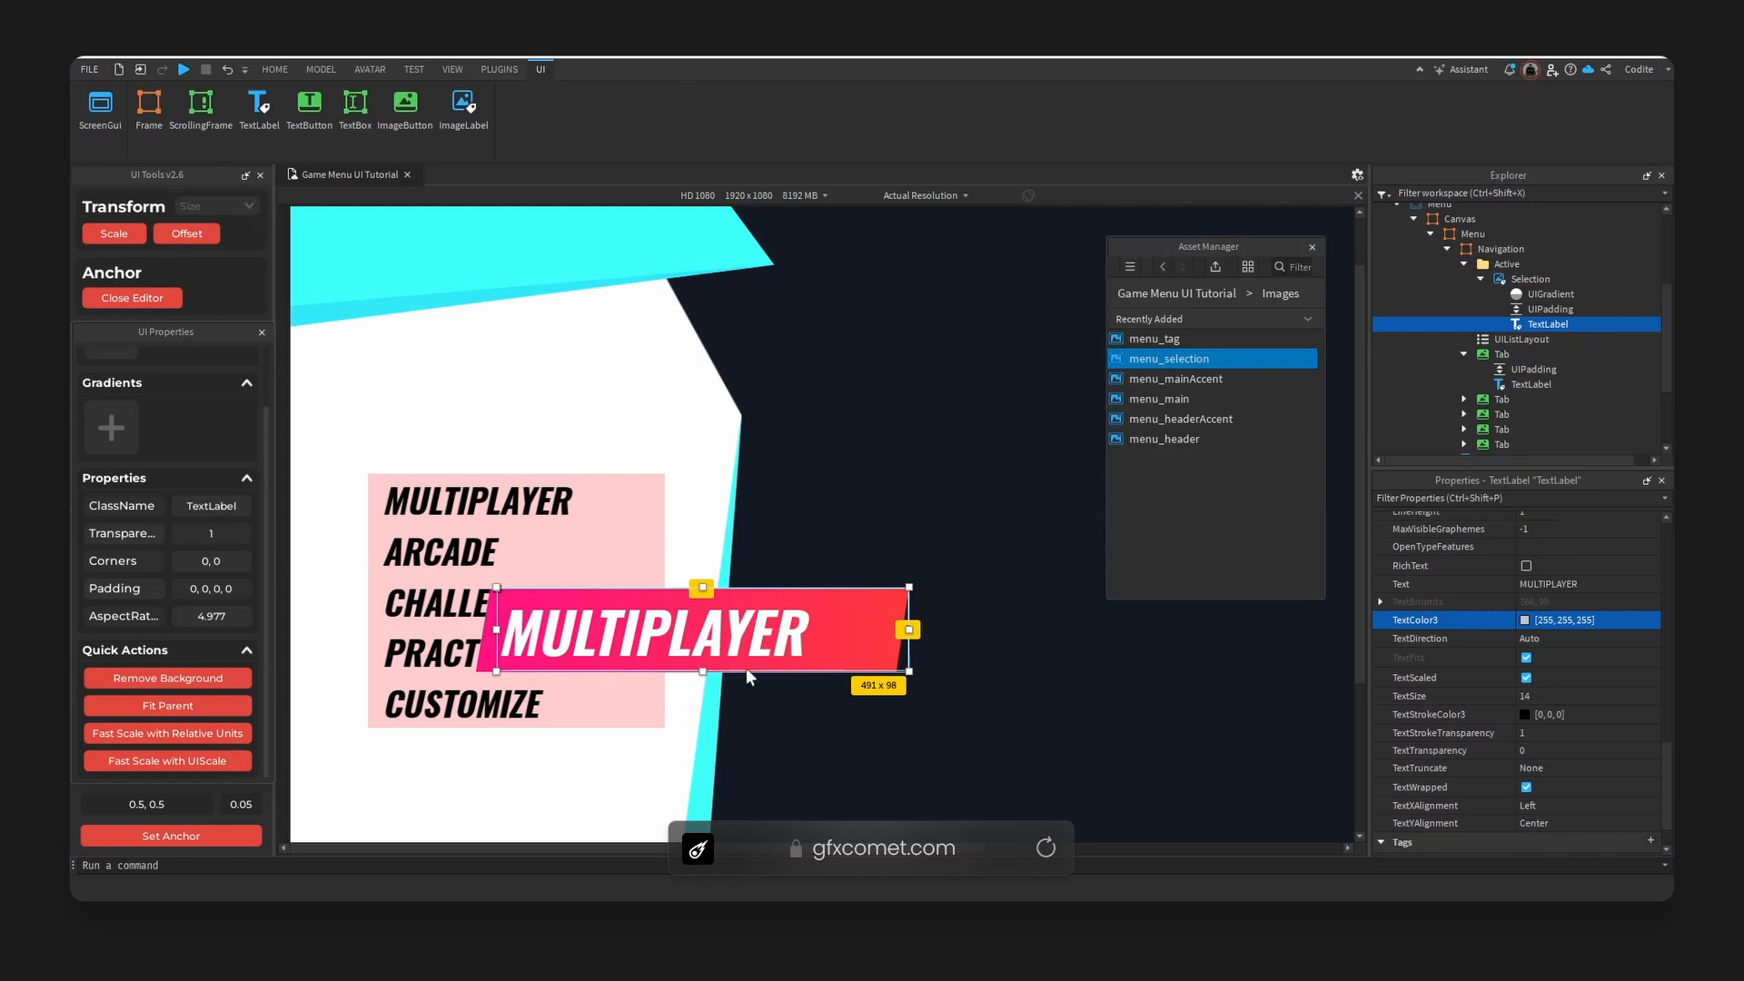
Shrink the Selection image's text label to about 491 x 70 and centre it vertically in the banner.
drag(702, 671, 713, 649)
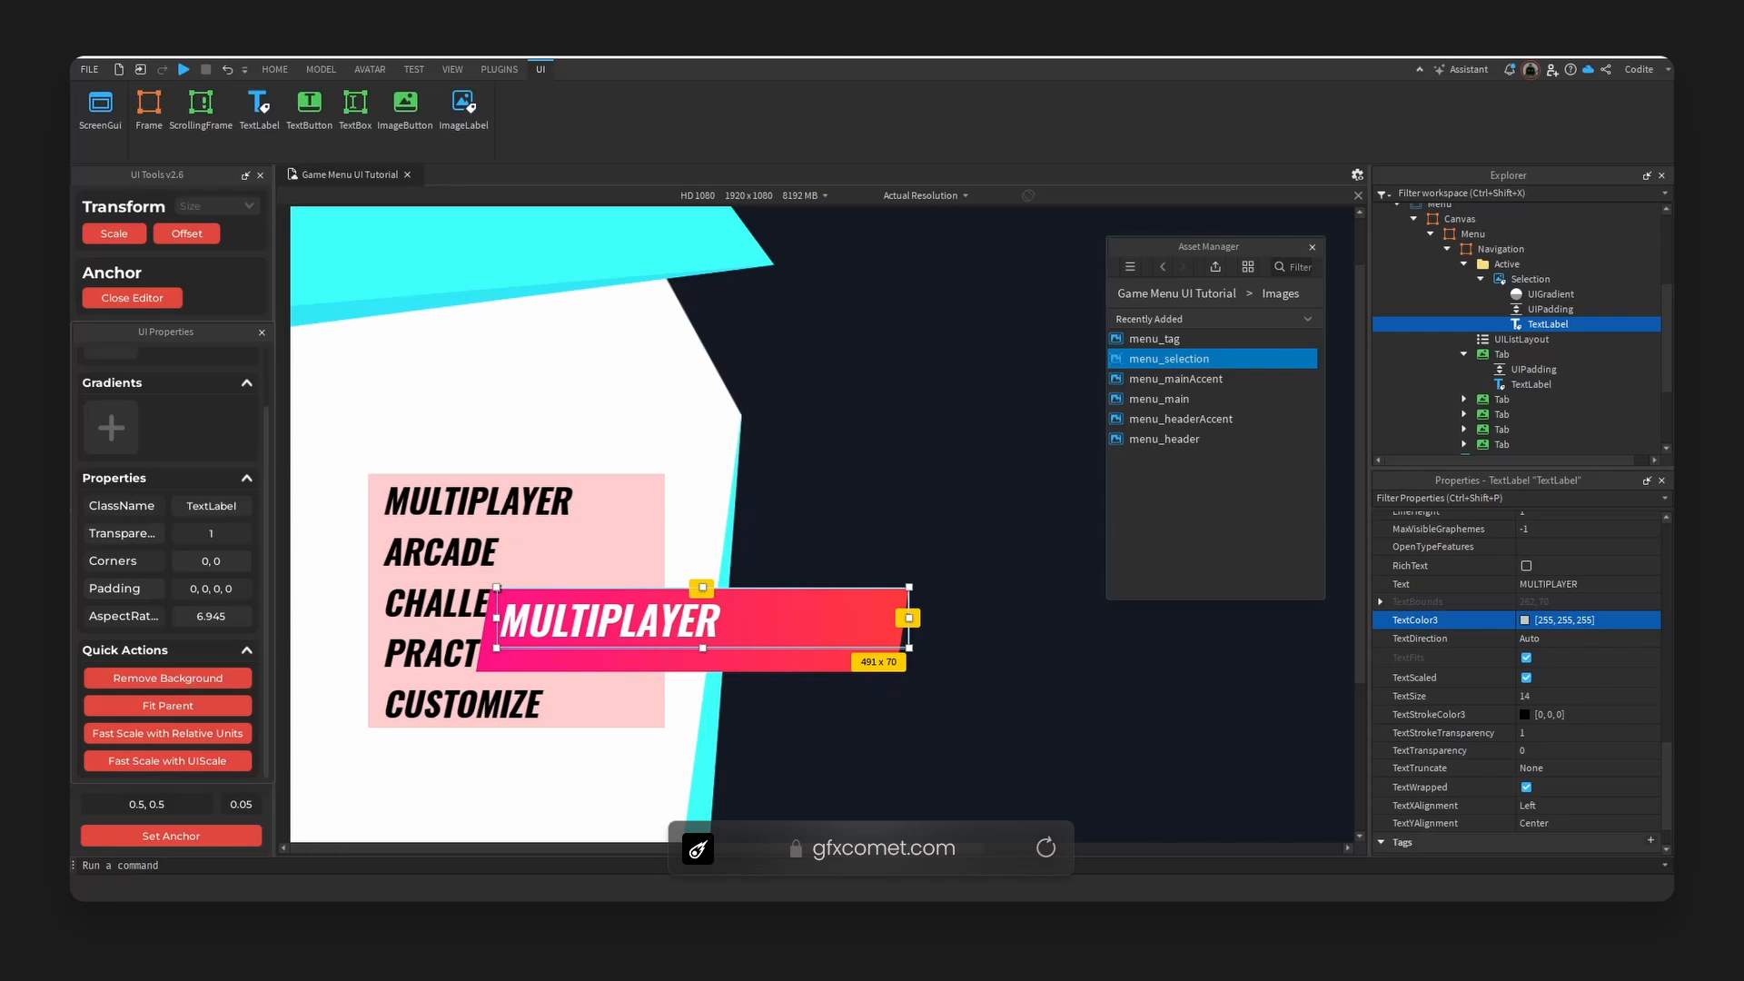
drag(655, 623, 654, 626)
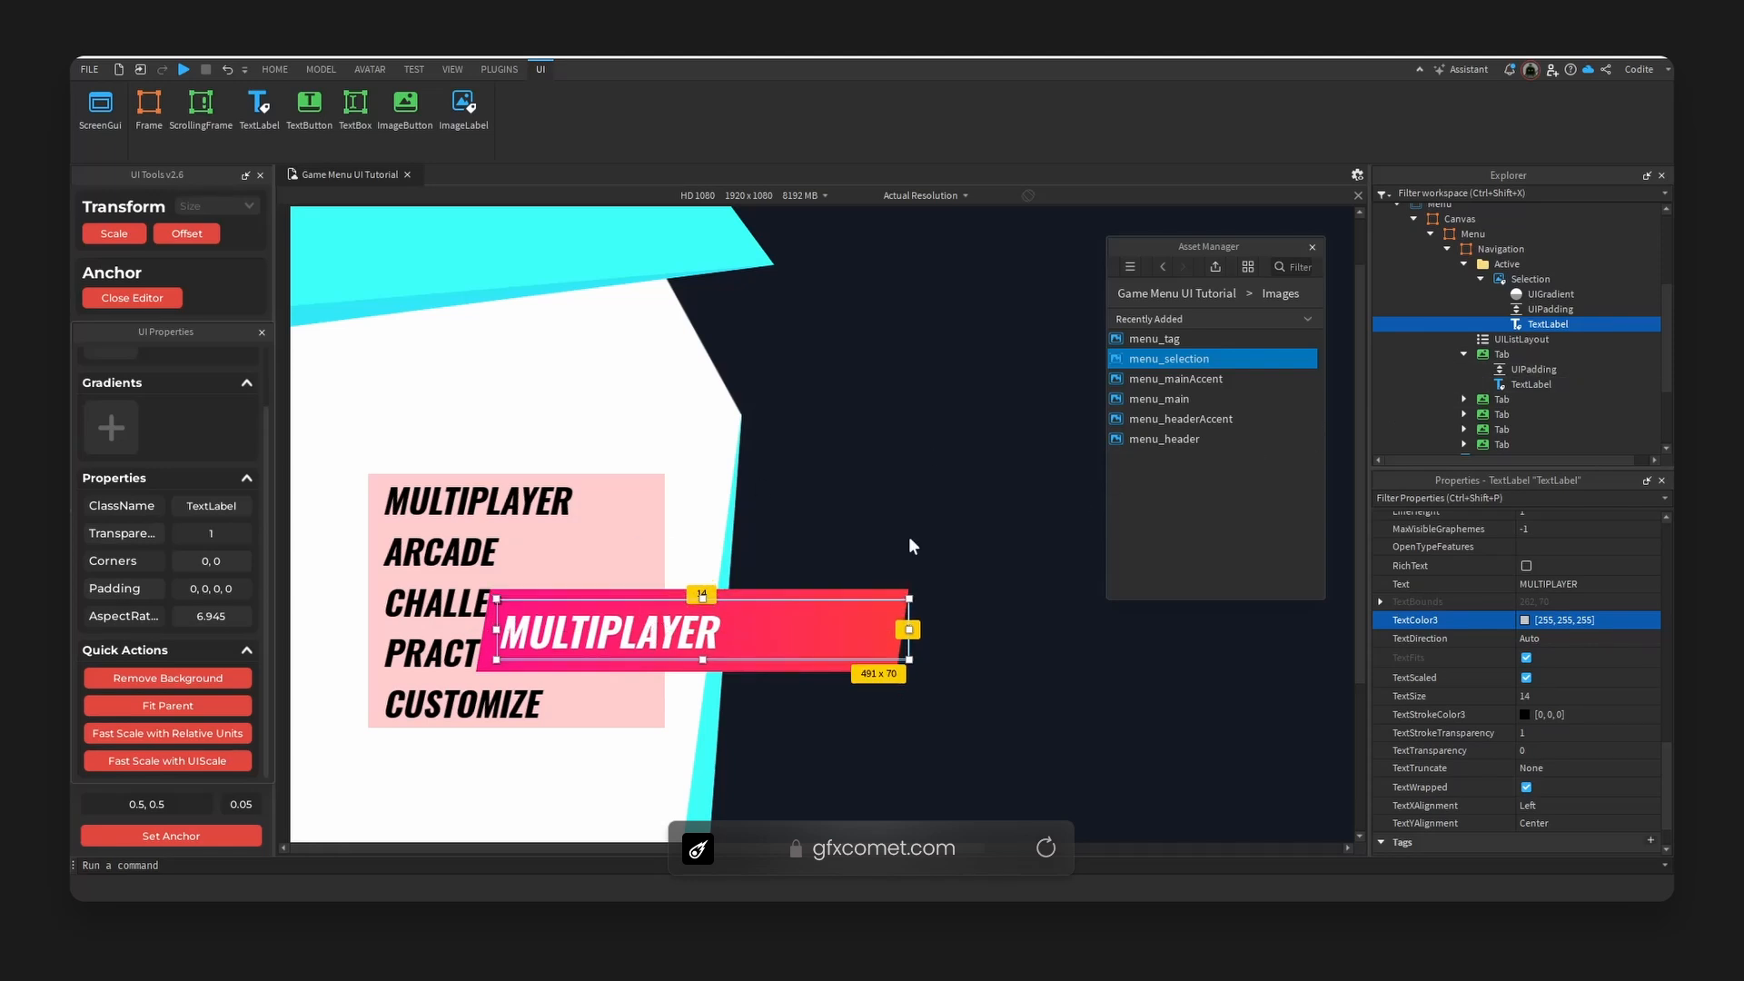
Add a UIListLayout to the Selection image and set its vertical alignment to Center.
click(1563, 280)
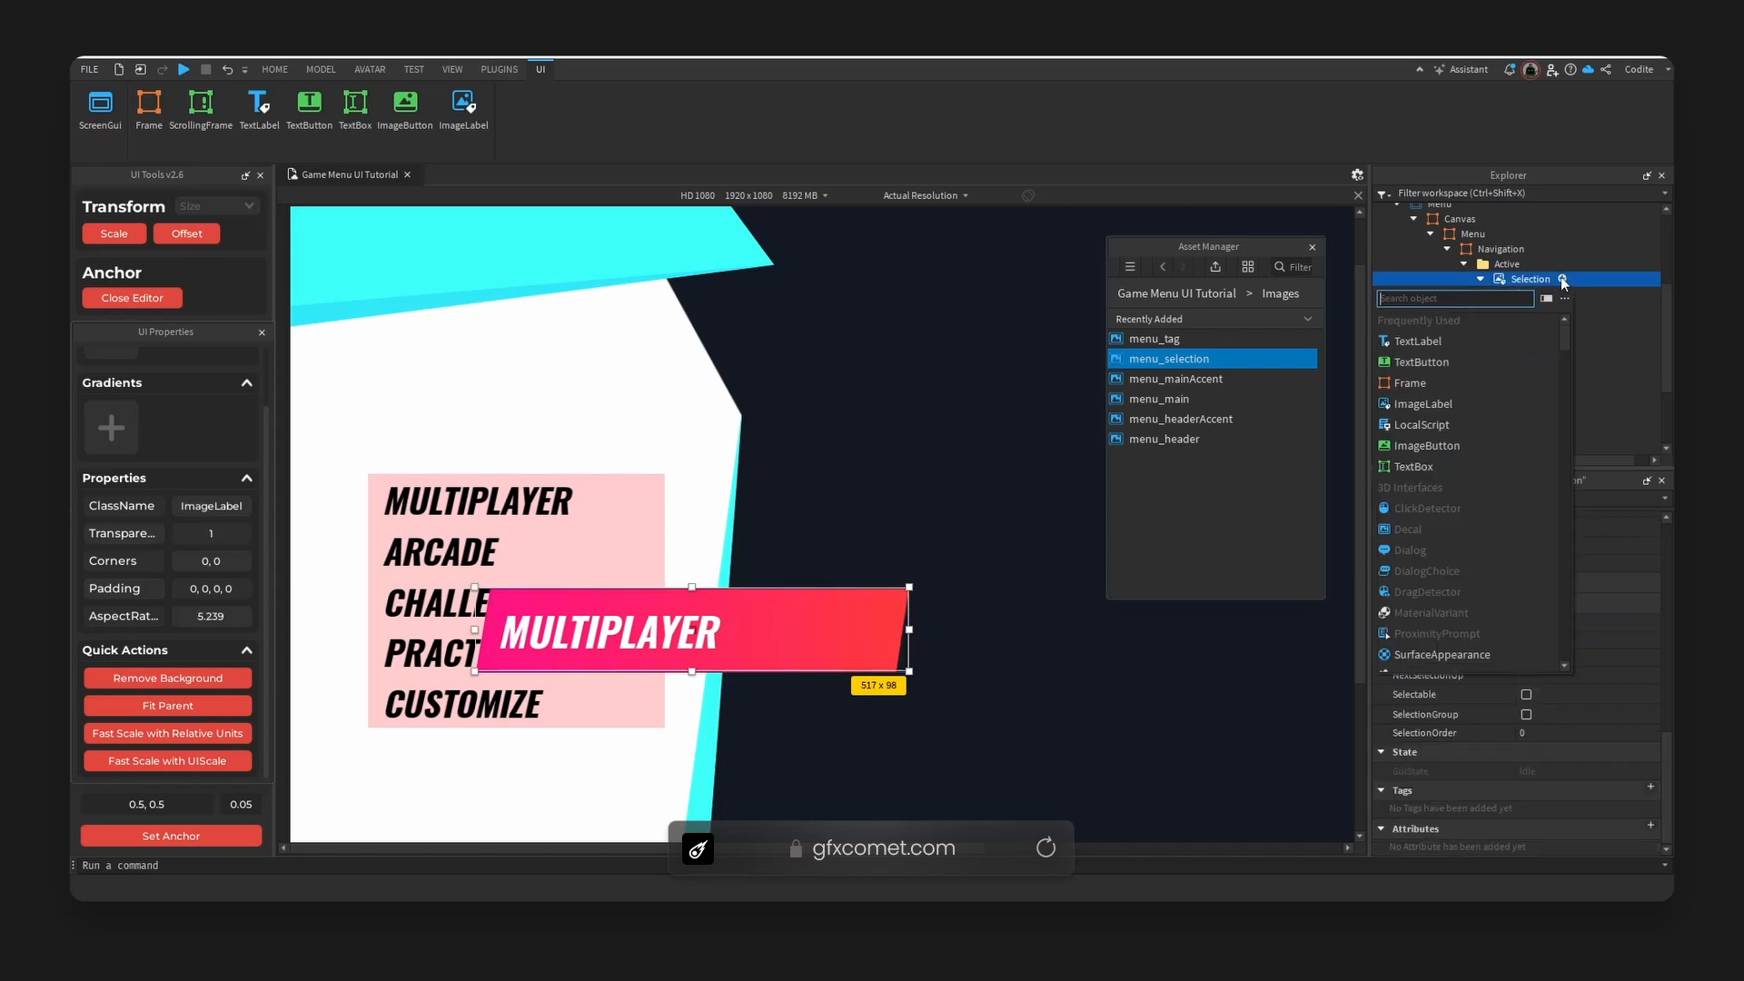
text(uil)
key(Return)
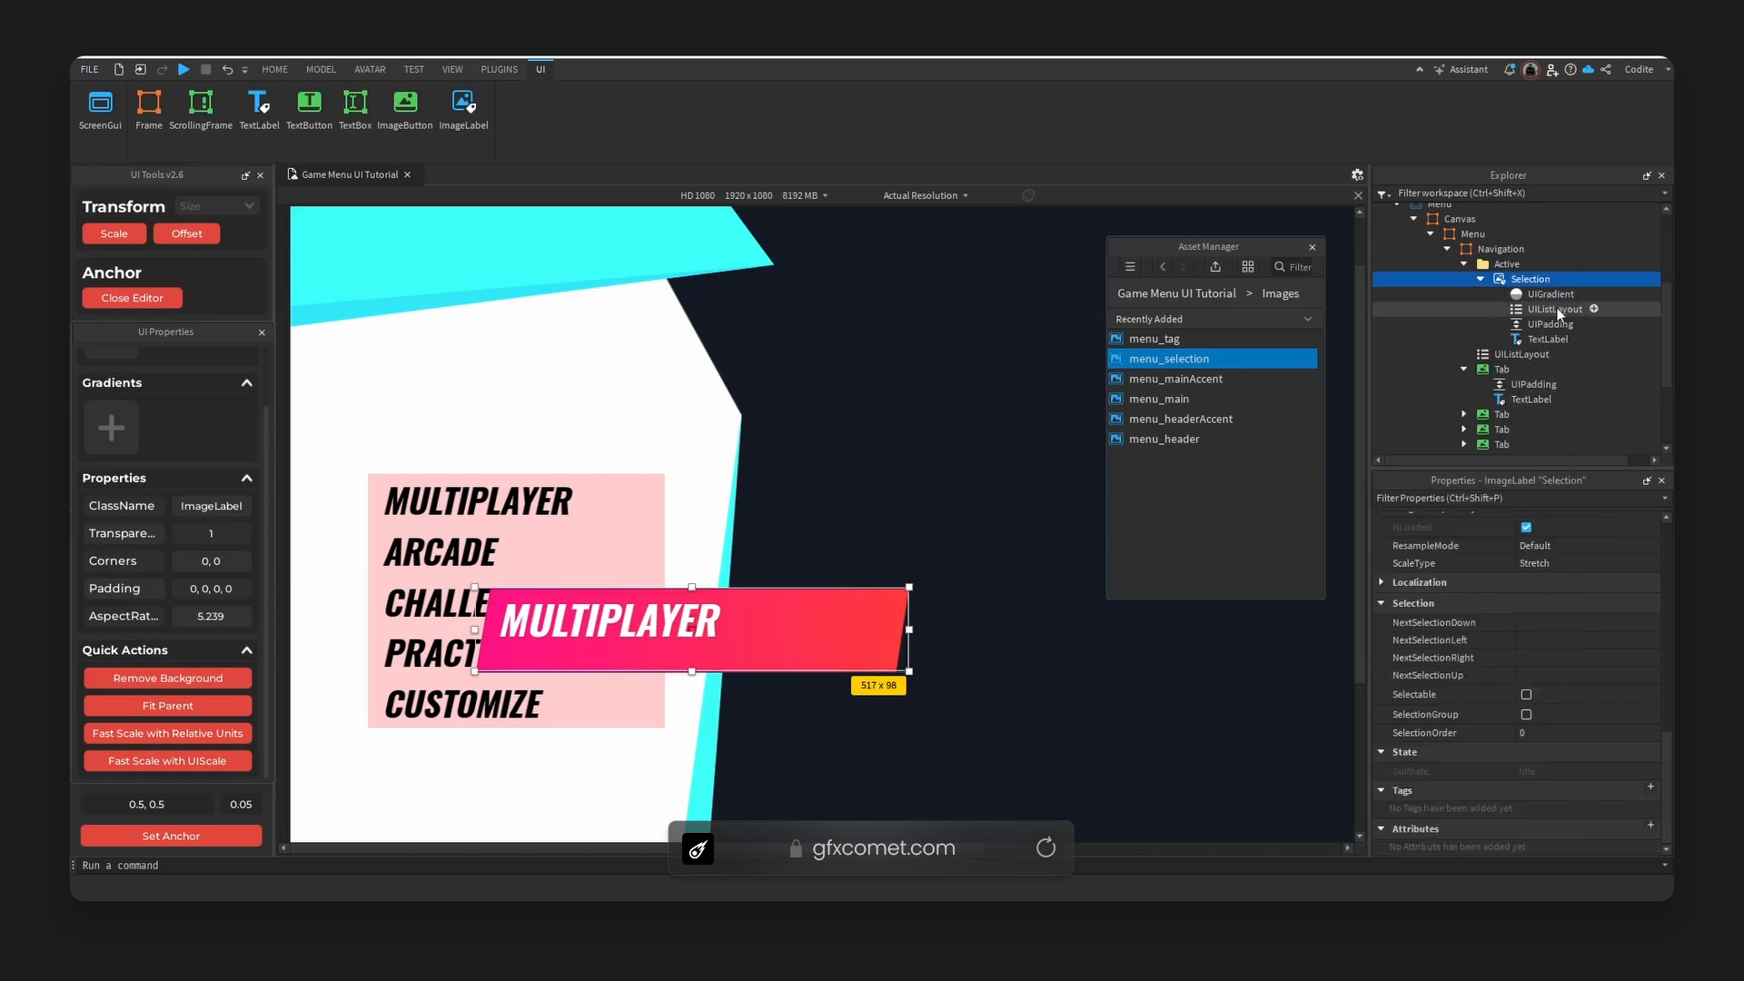
click(1562, 750)
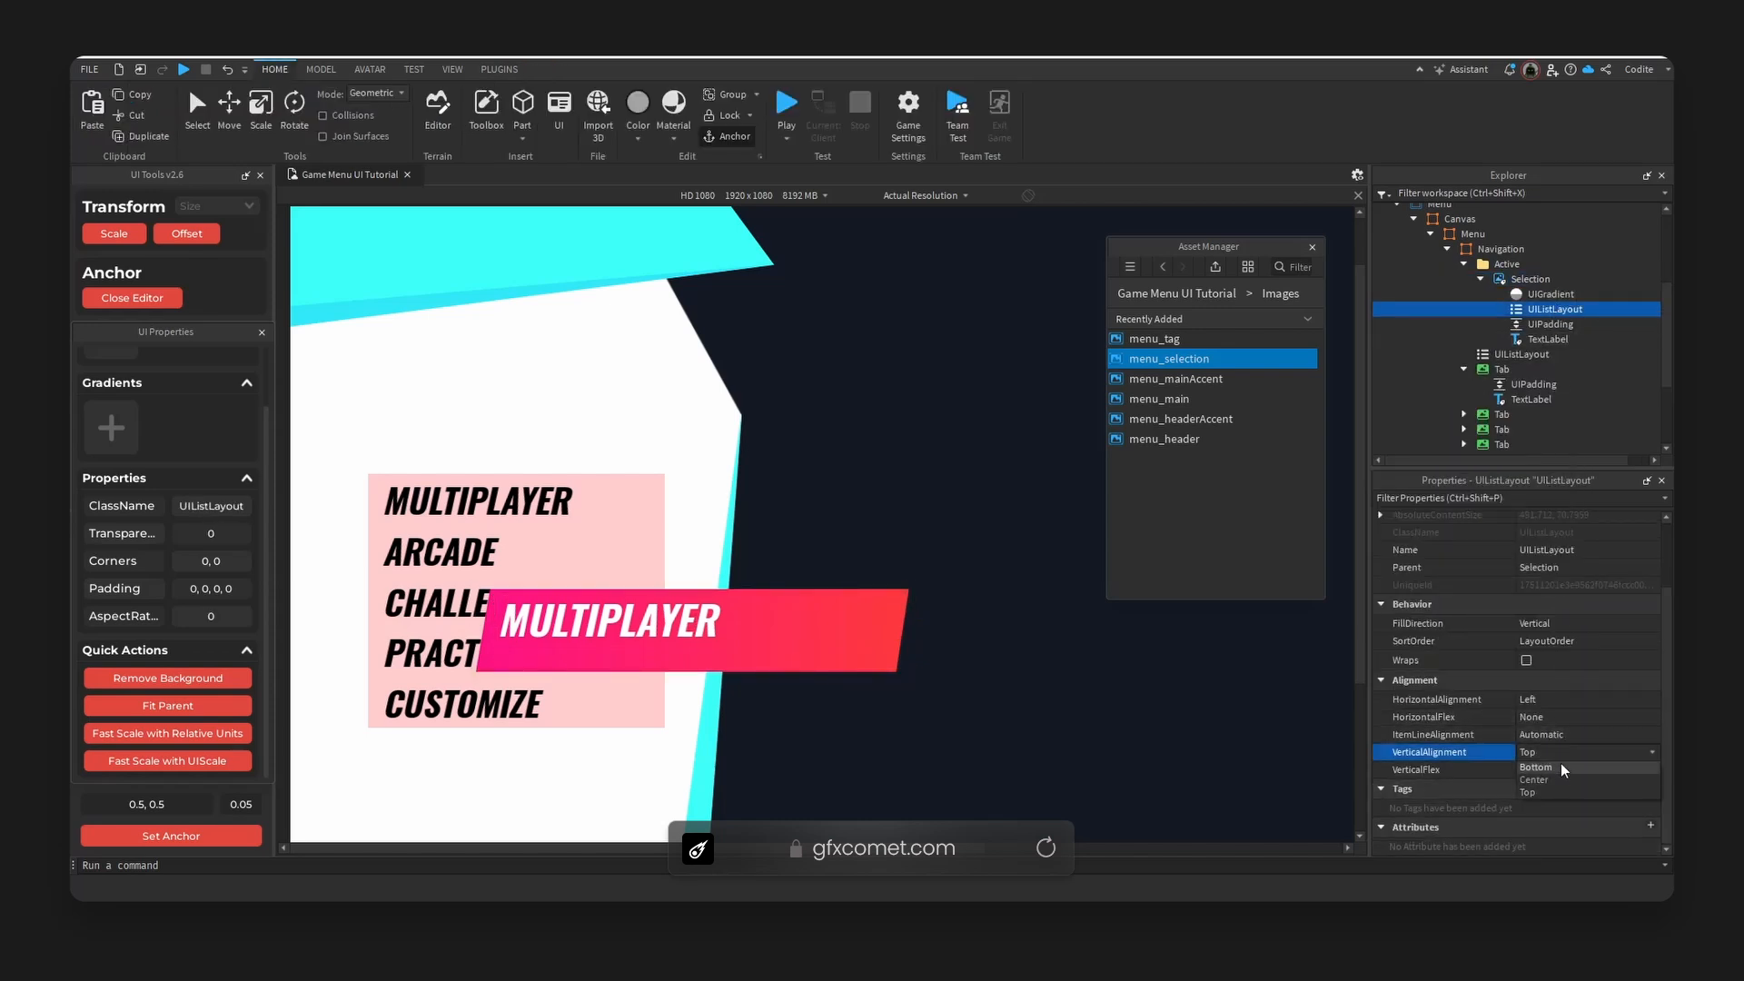
click(1559, 776)
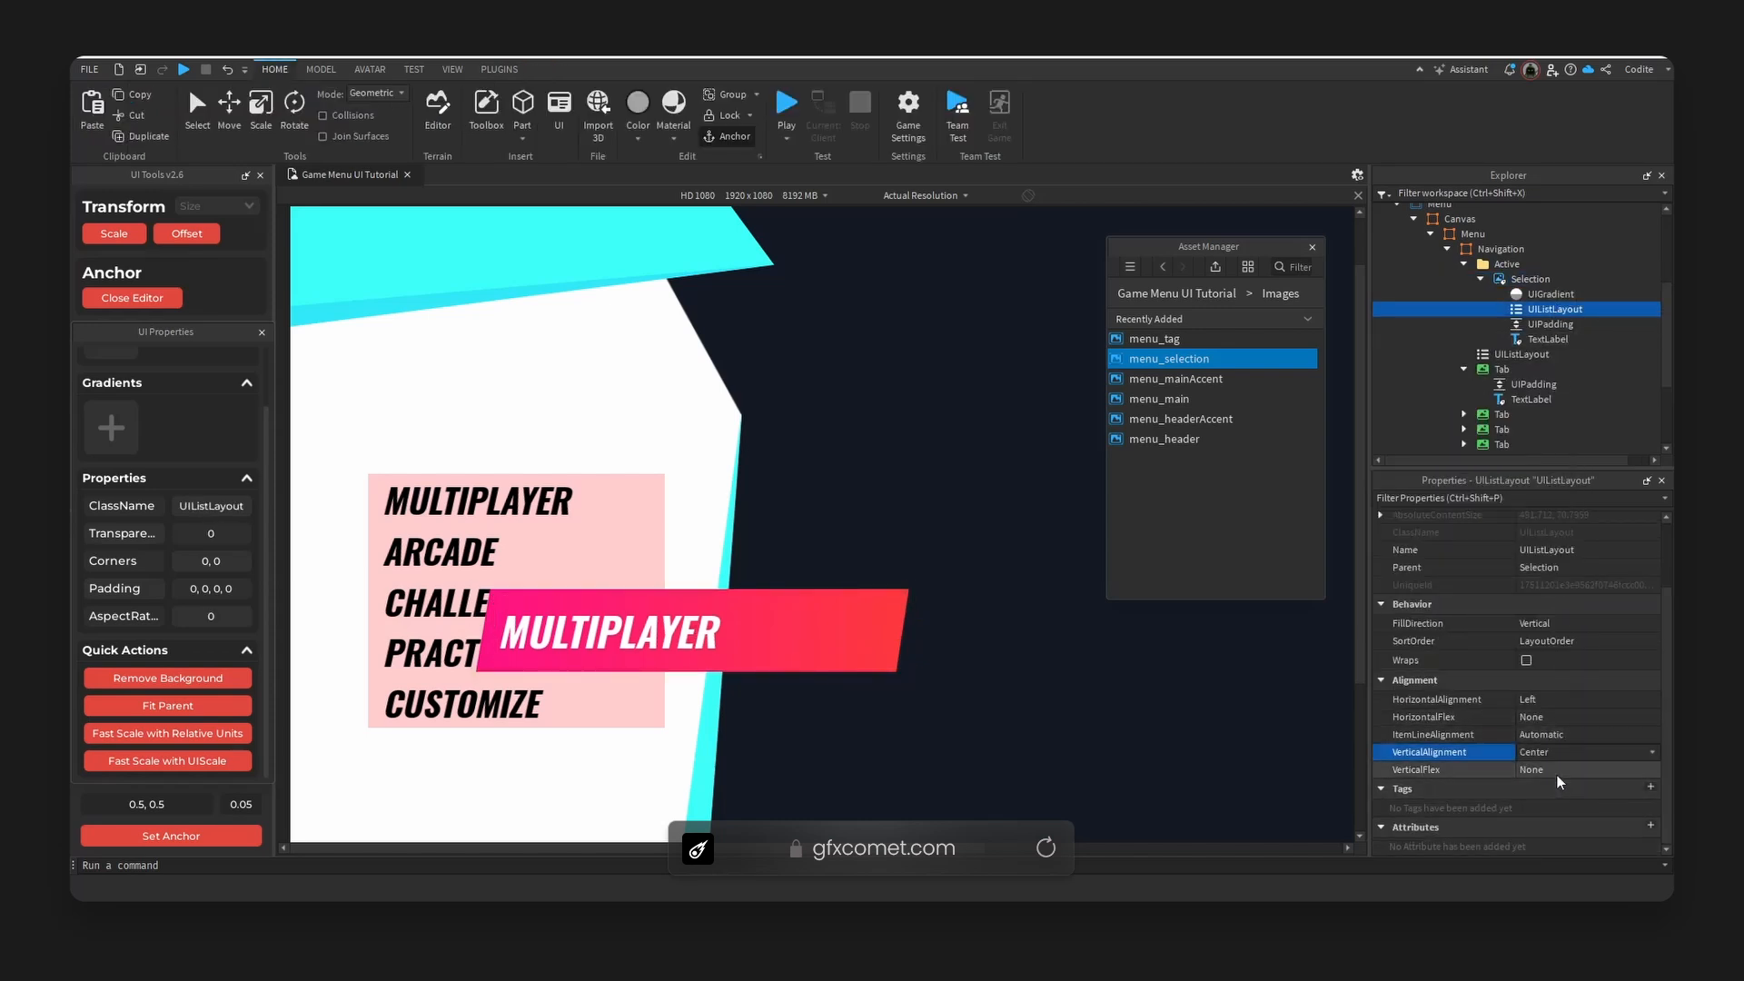
Hide the Selection image by turning off its Visible property.
click(847, 590)
click(1482, 279)
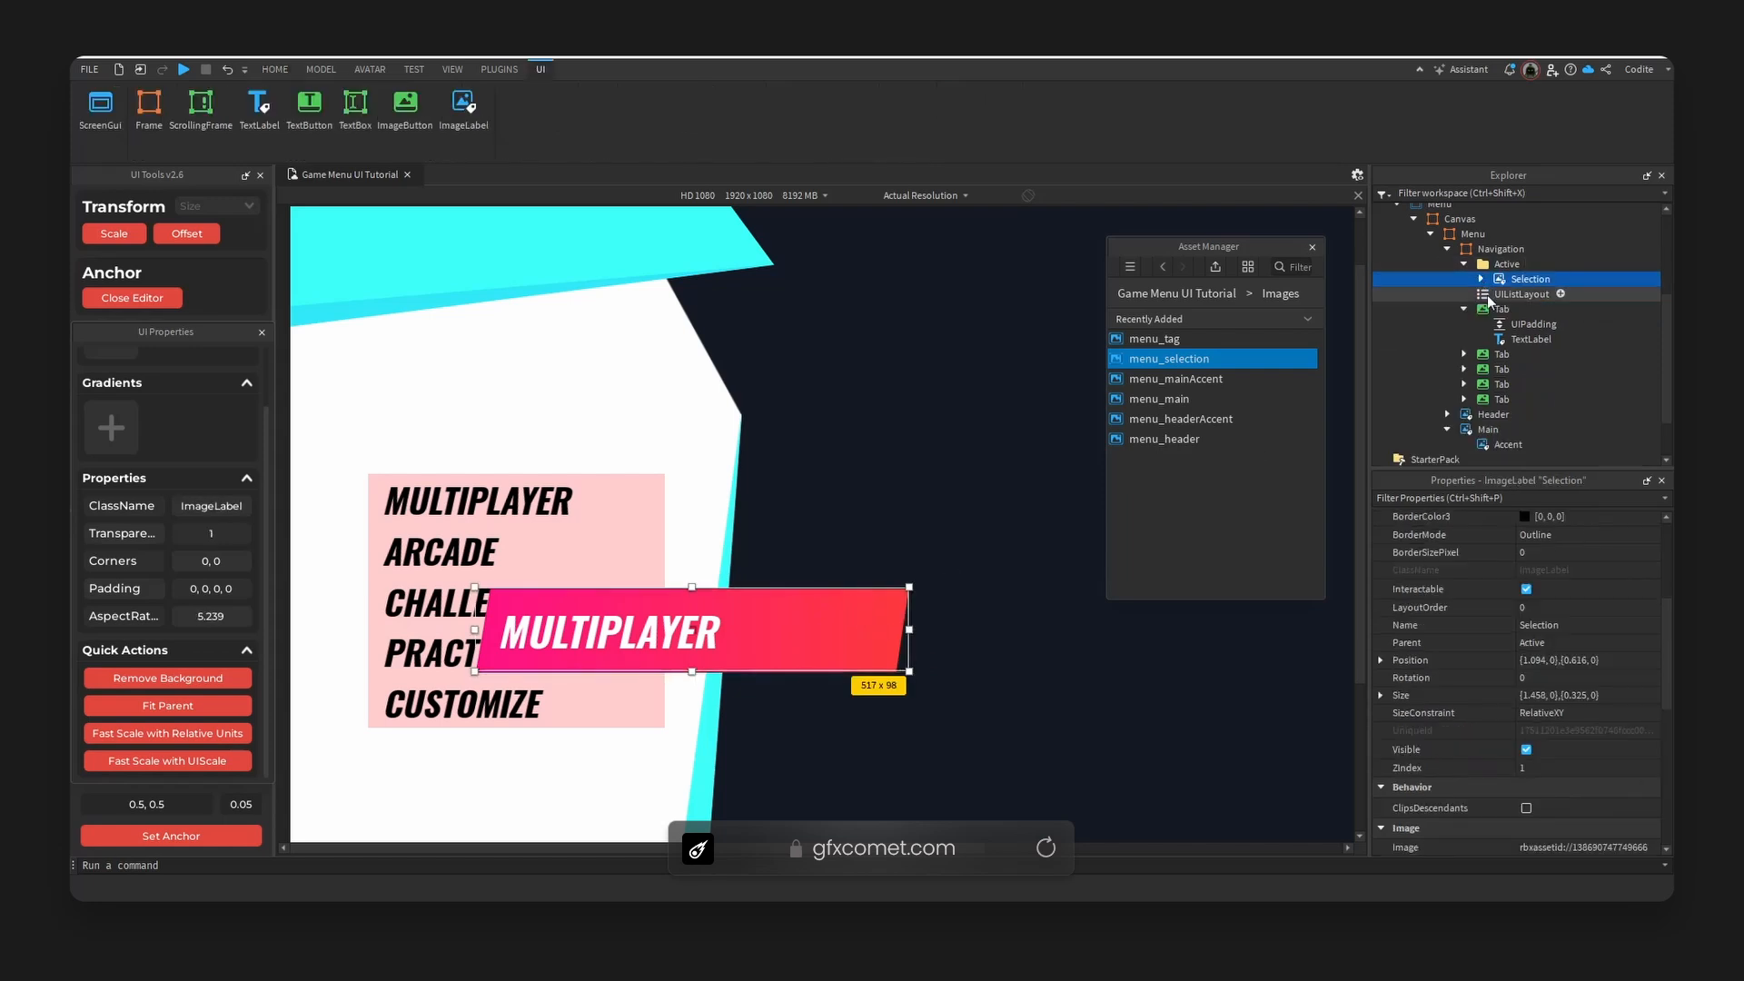
scroll(1571, 663, down, 4)
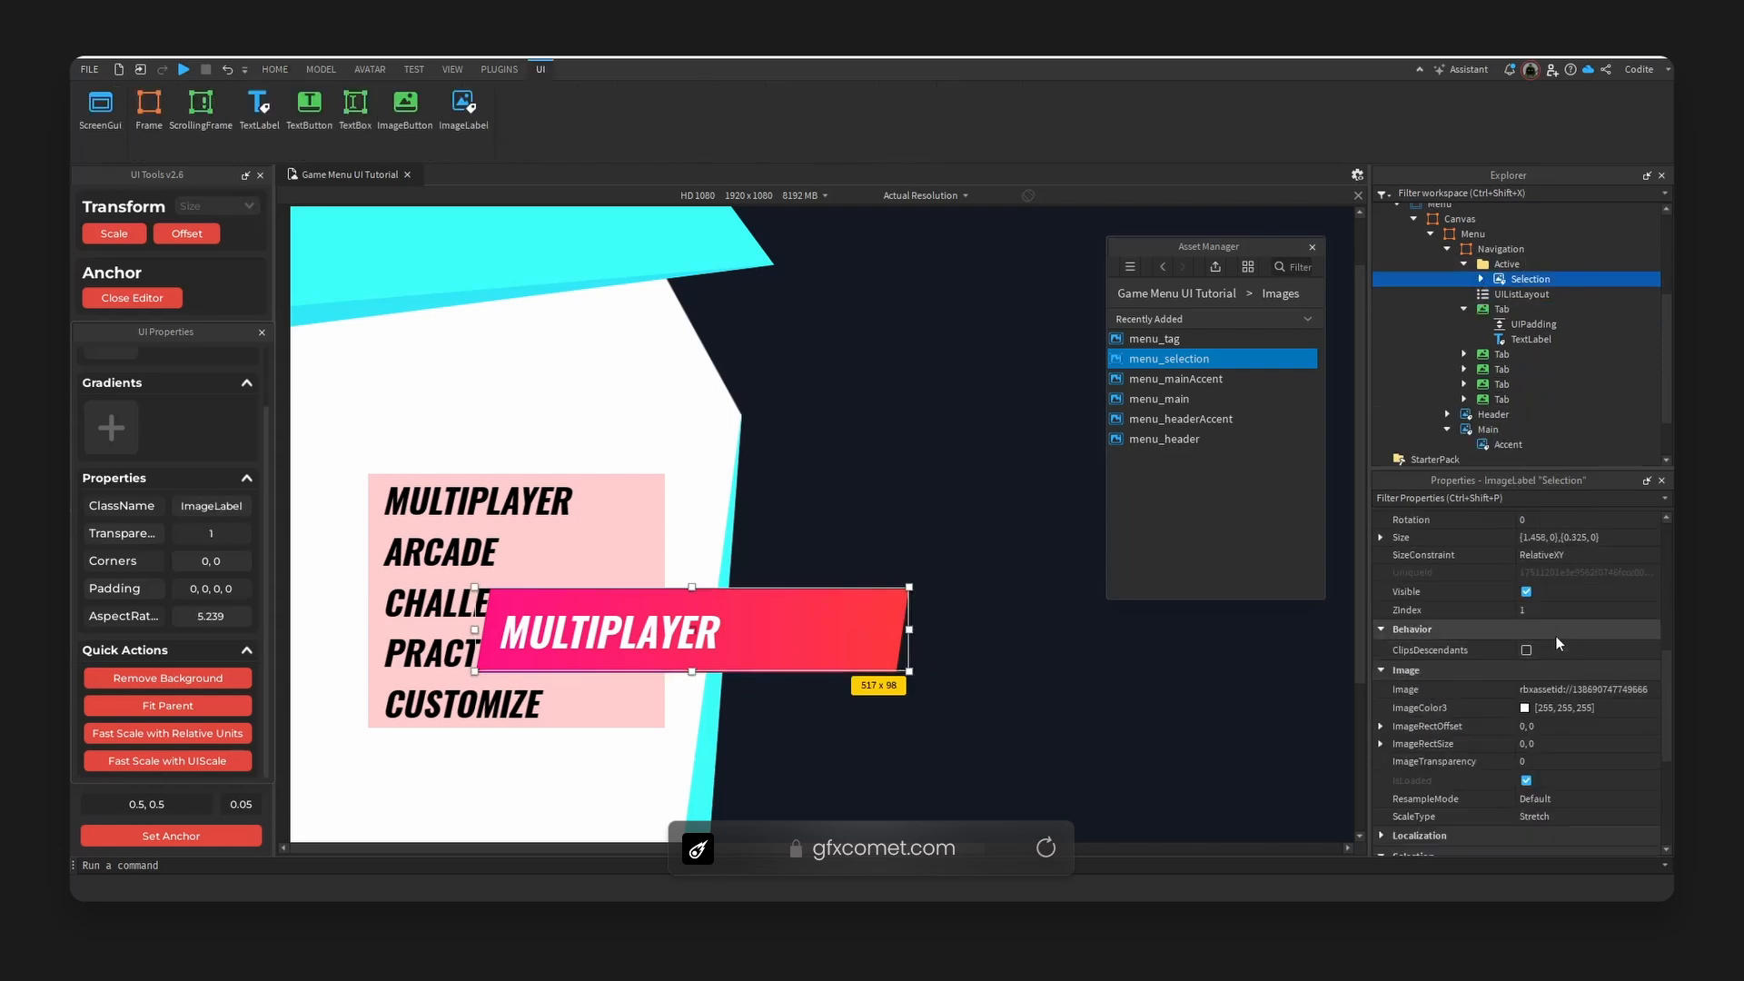
click(1526, 592)
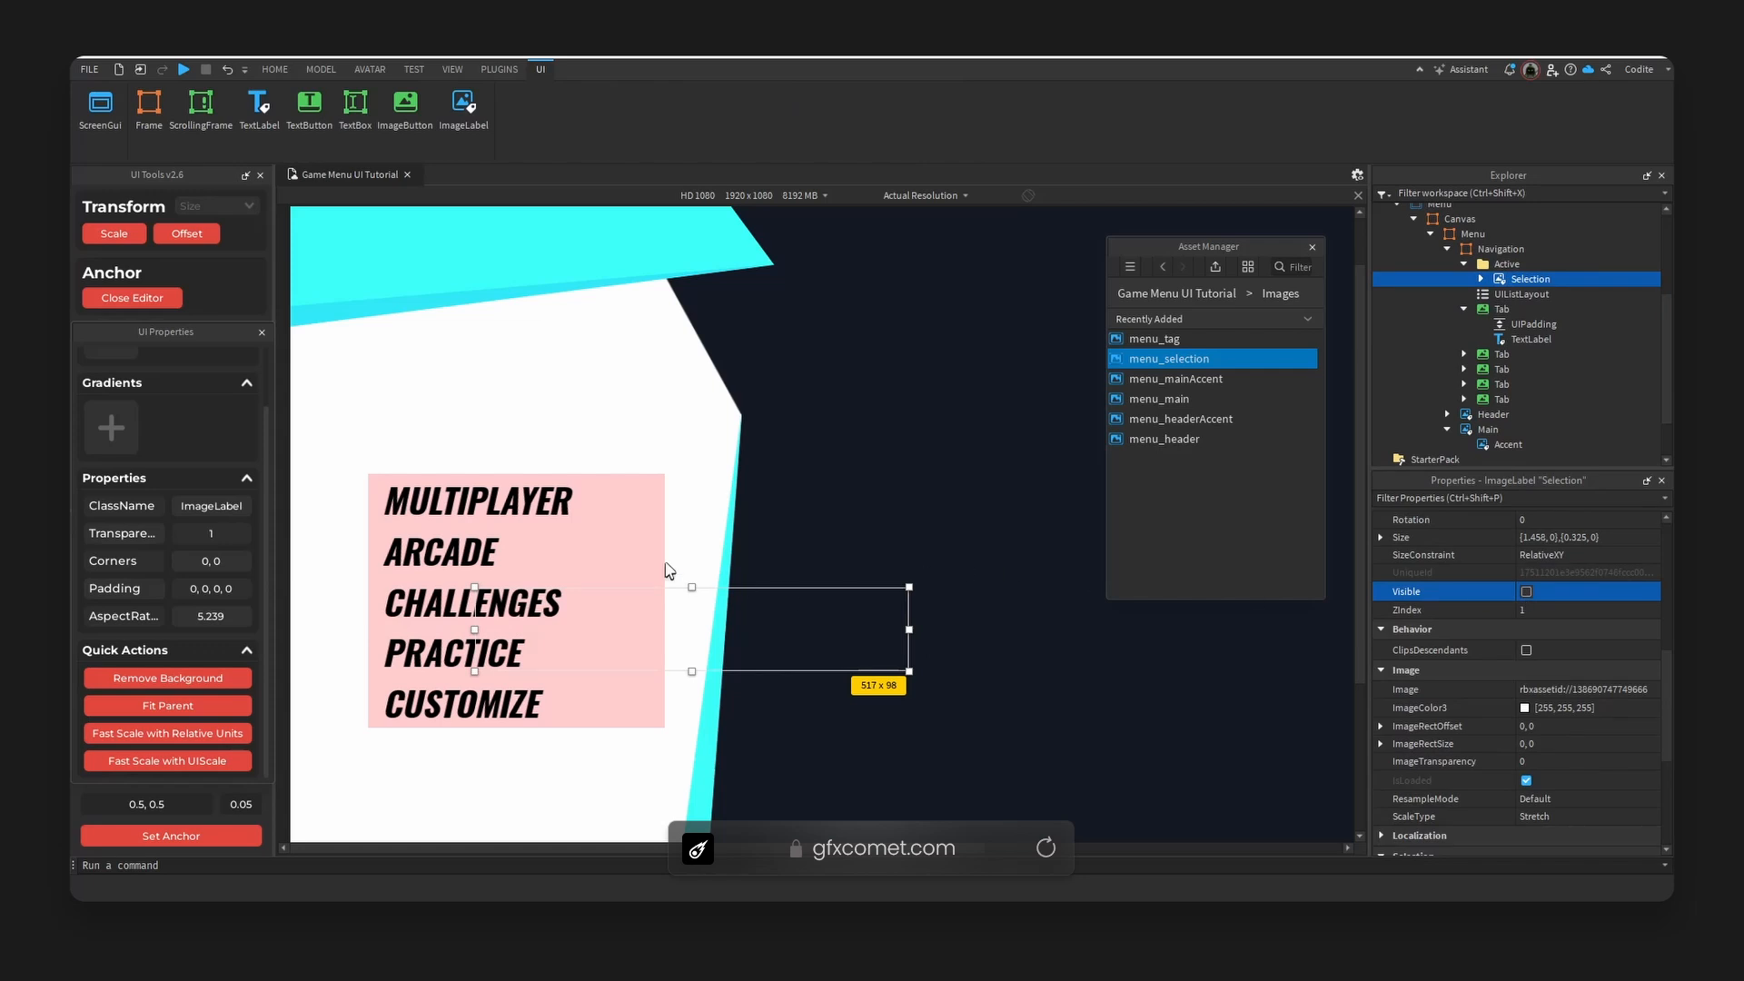
Add a Frame inside the MULTIPLAYER tab and rename it Inactive.
click(658, 502)
click(1503, 309)
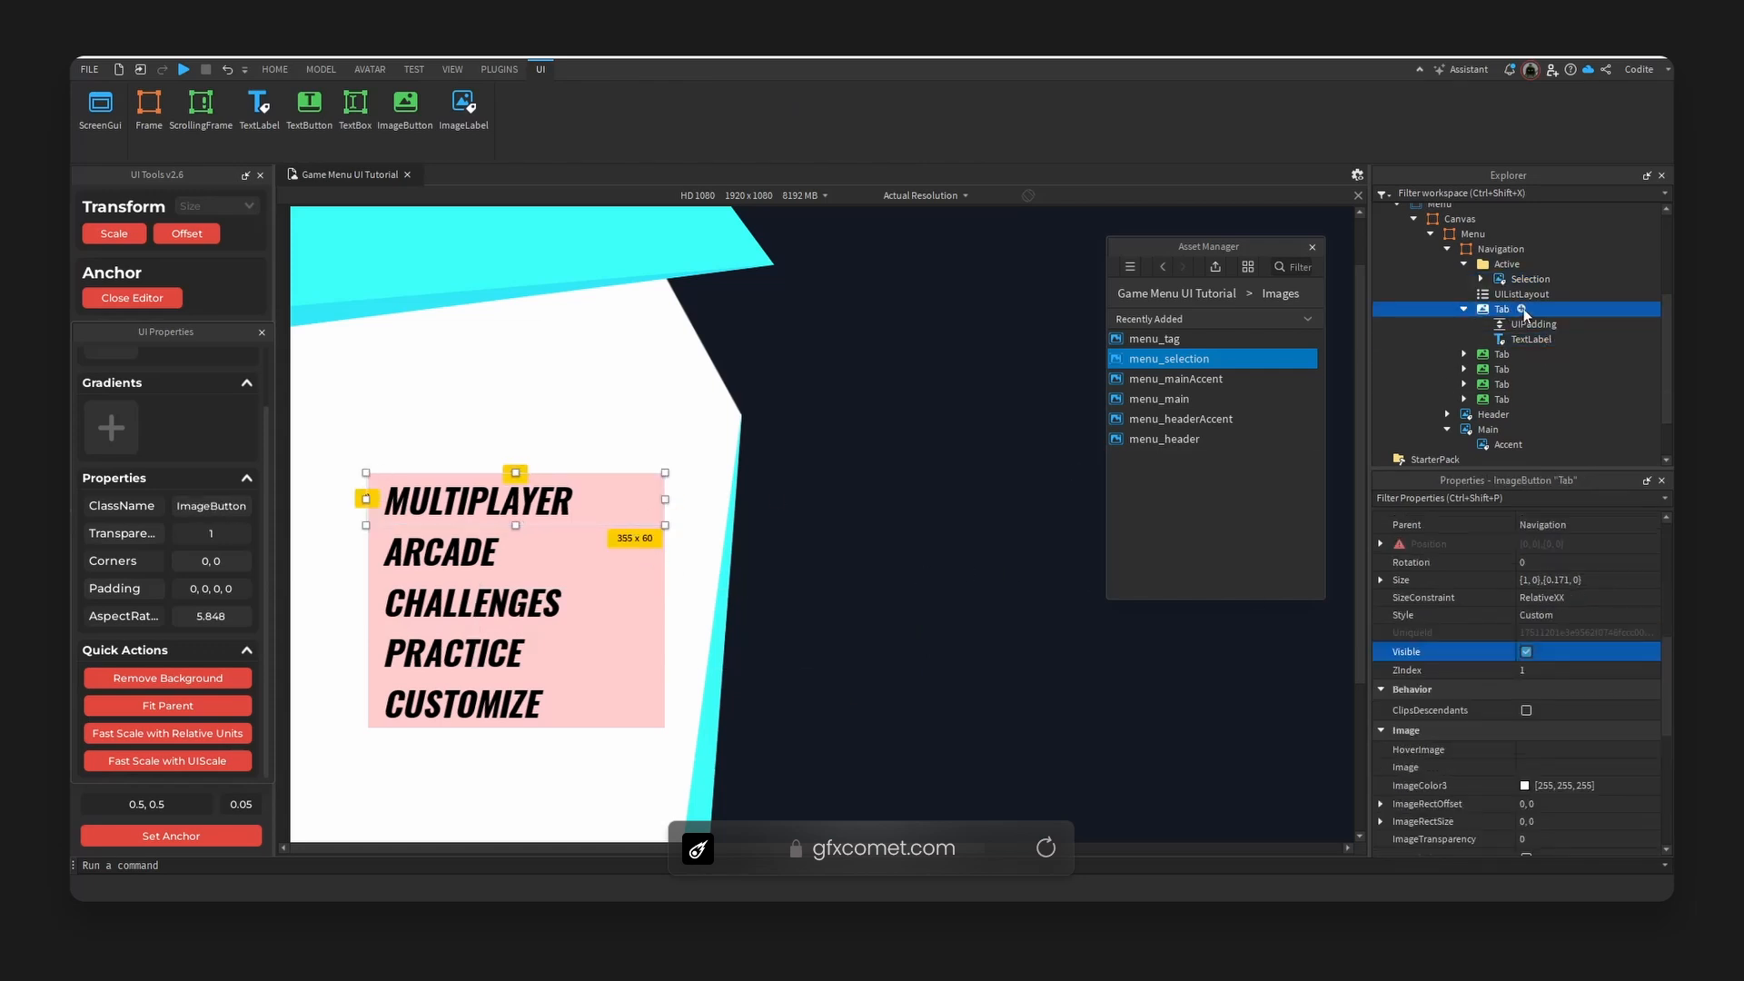
click(1522, 310)
click(1475, 351)
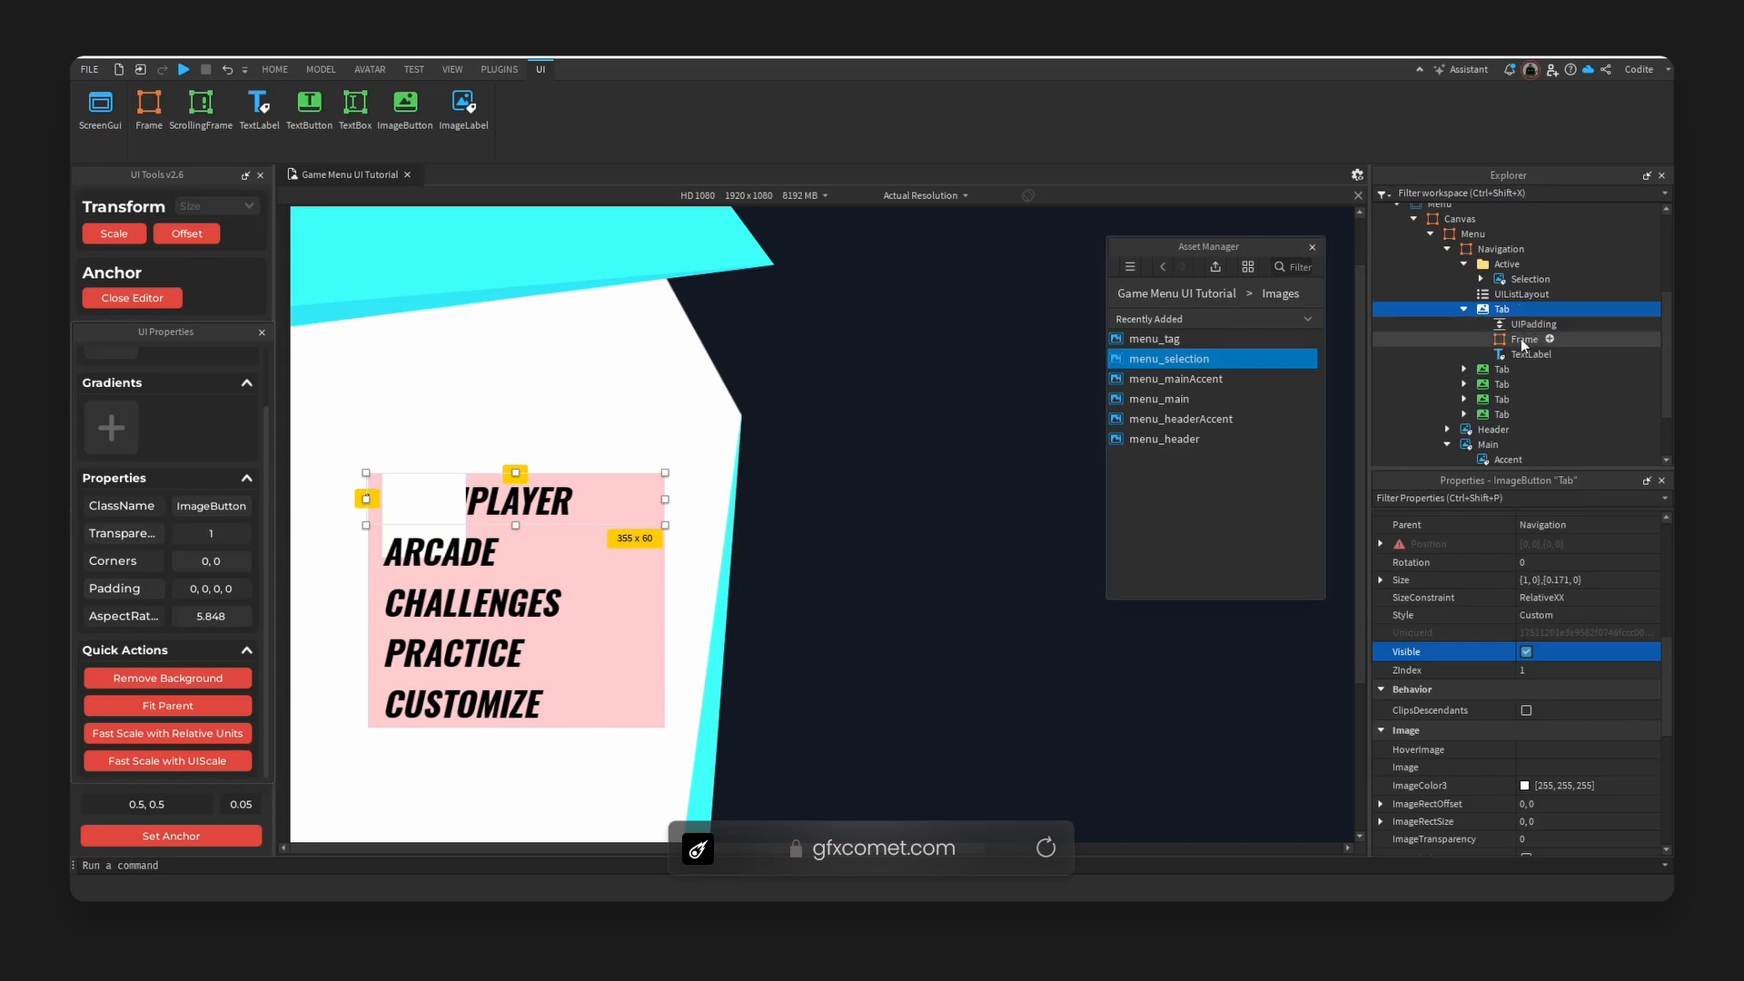
click(1524, 342)
key(F2)
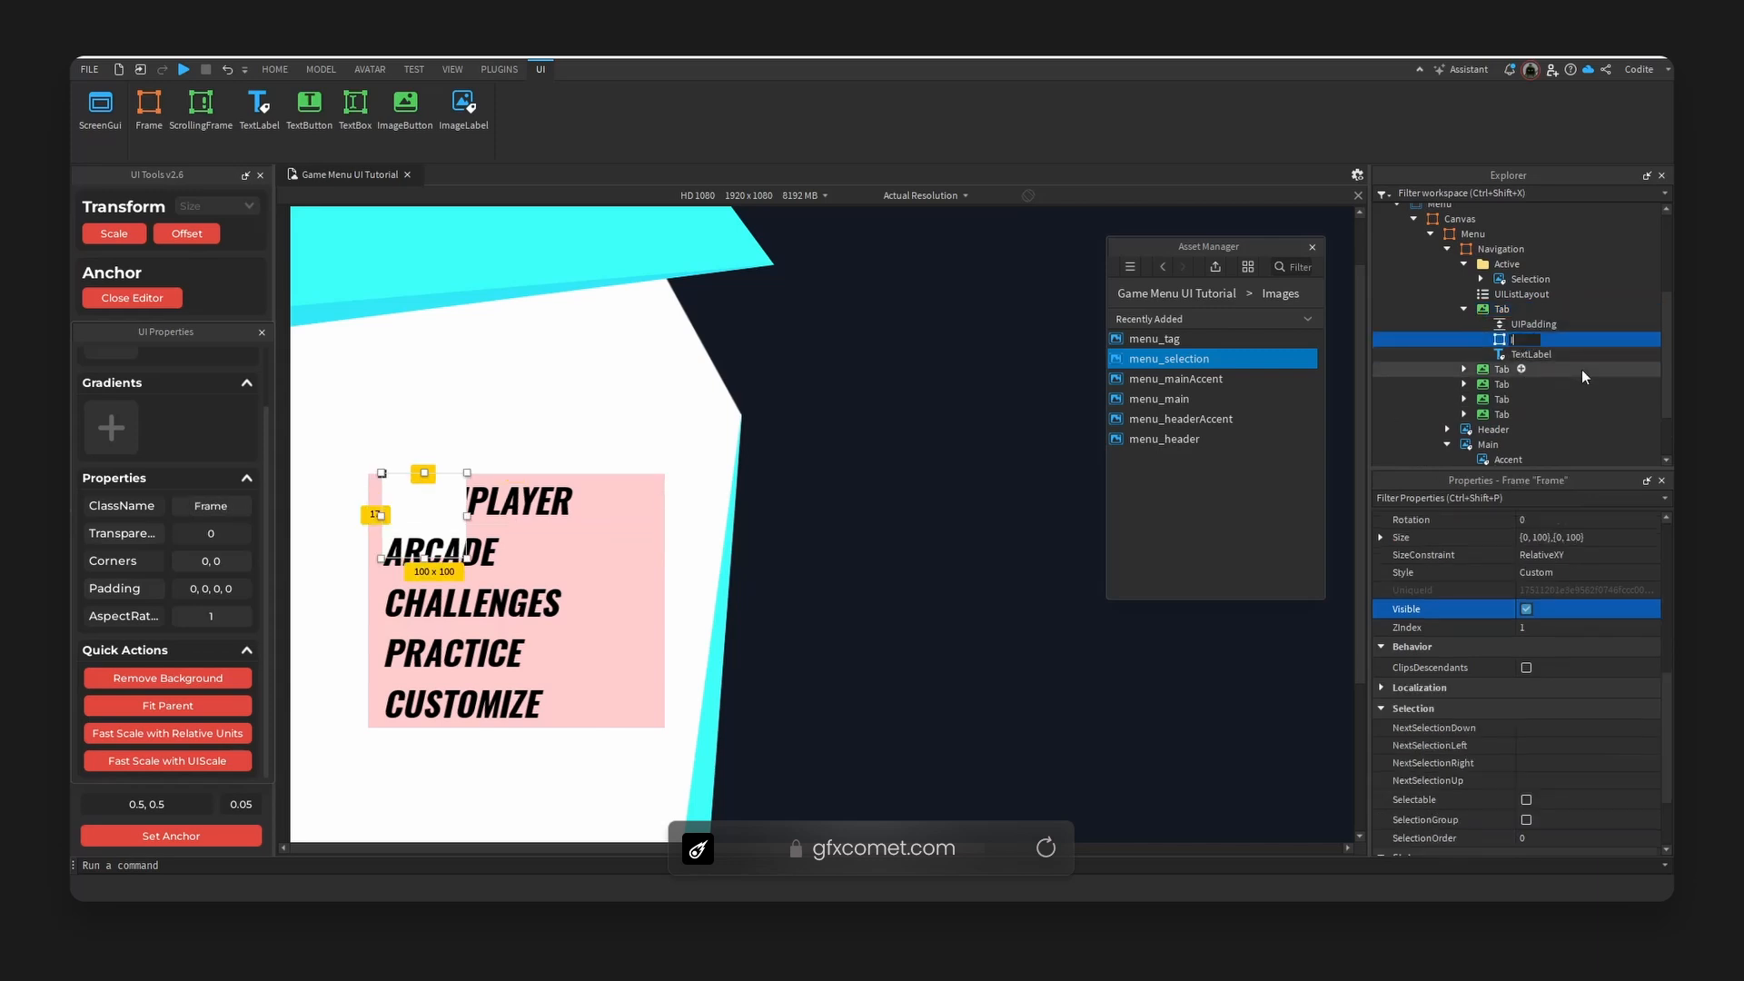
text(Inactive)
key(Return)
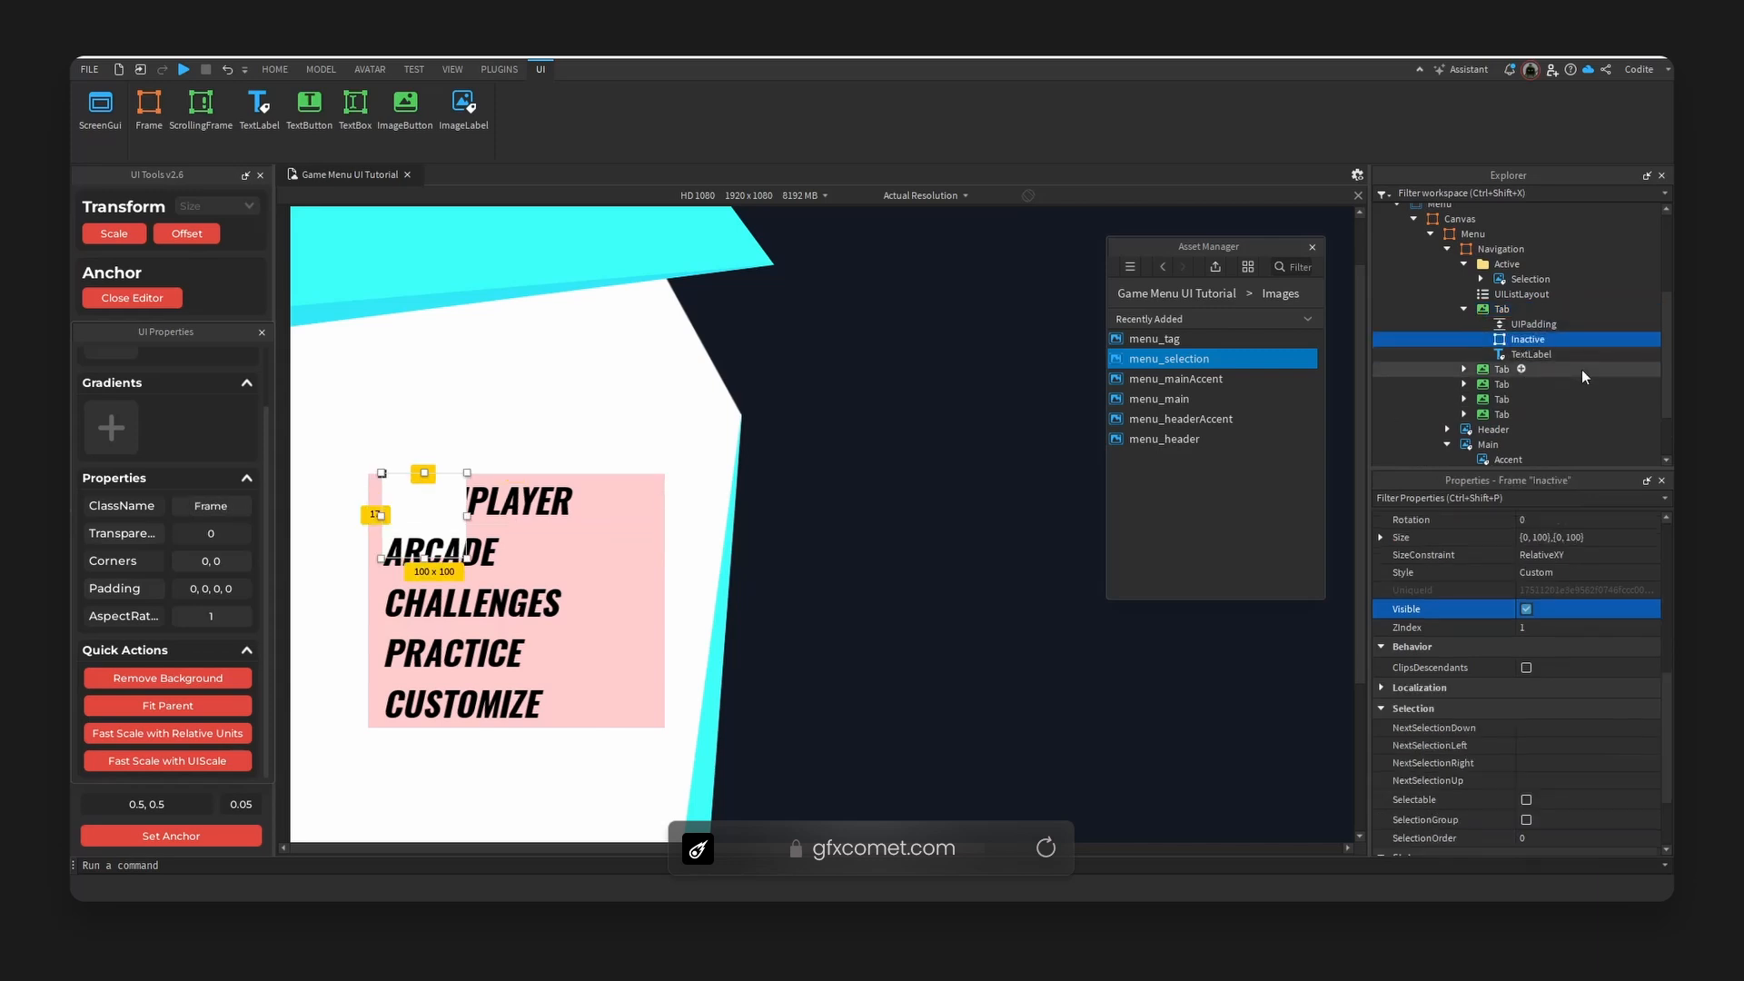
Fit the Inactive frame to its parent tab with its anchor at 0.5, 0.5 and remove its background.
click(169, 707)
click(222, 836)
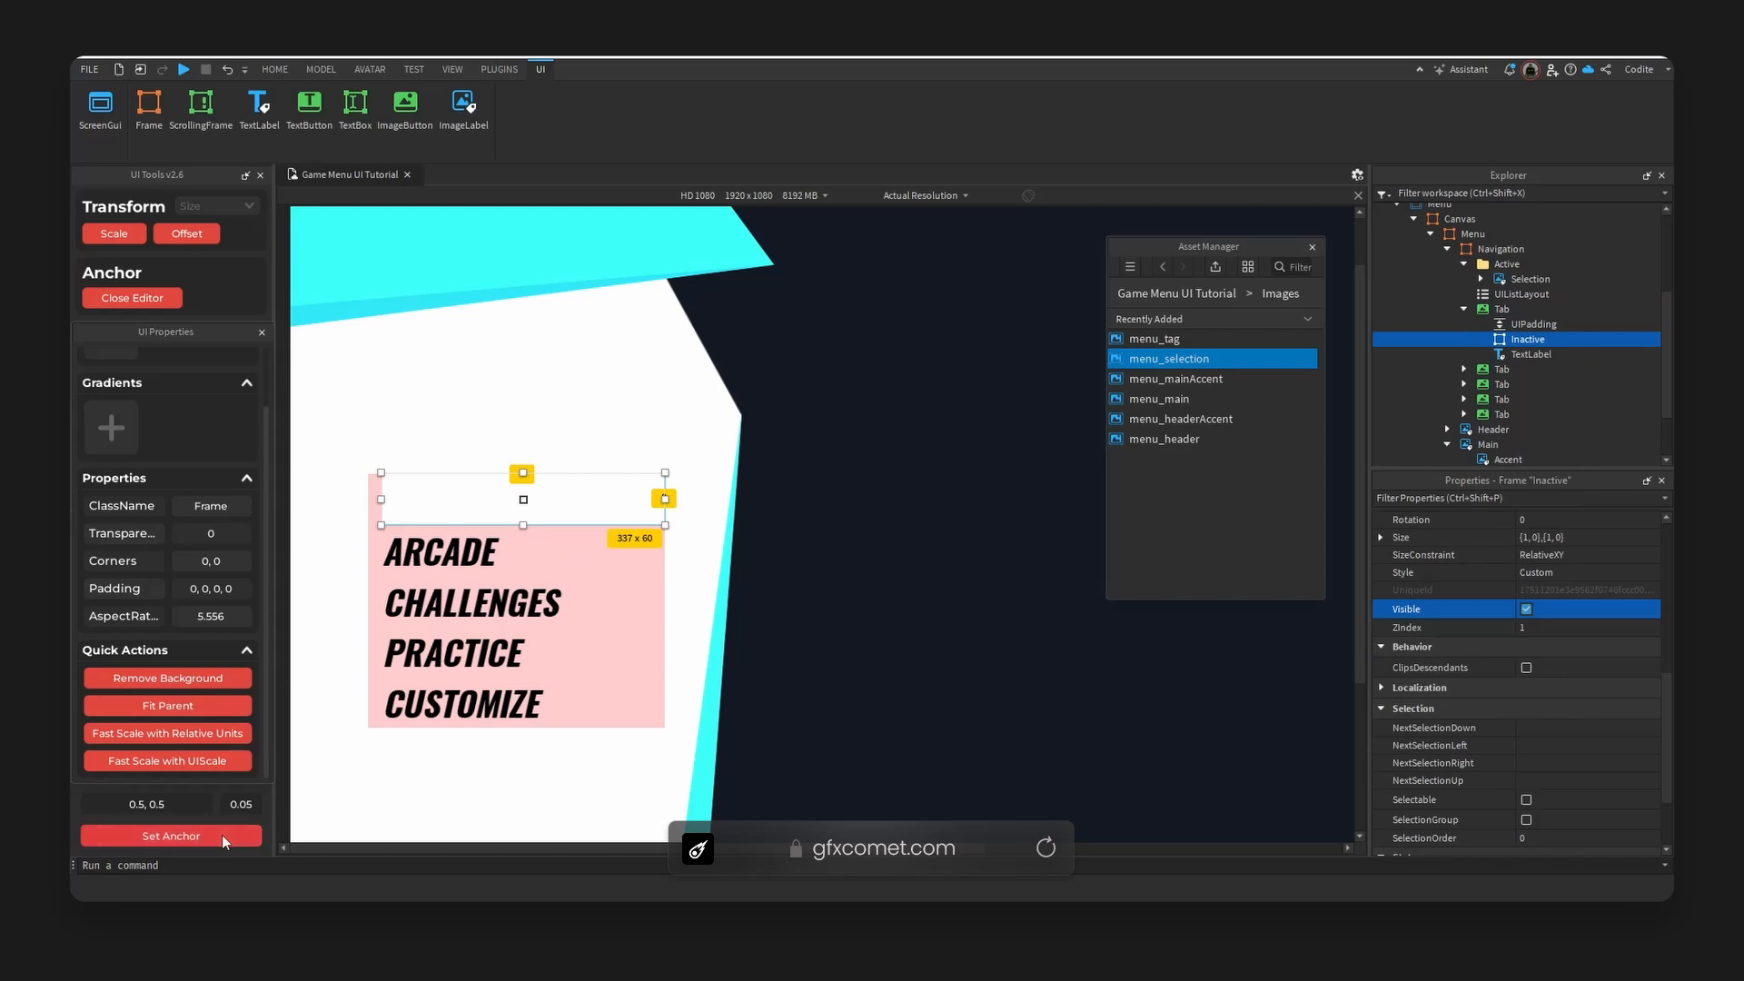
click(197, 678)
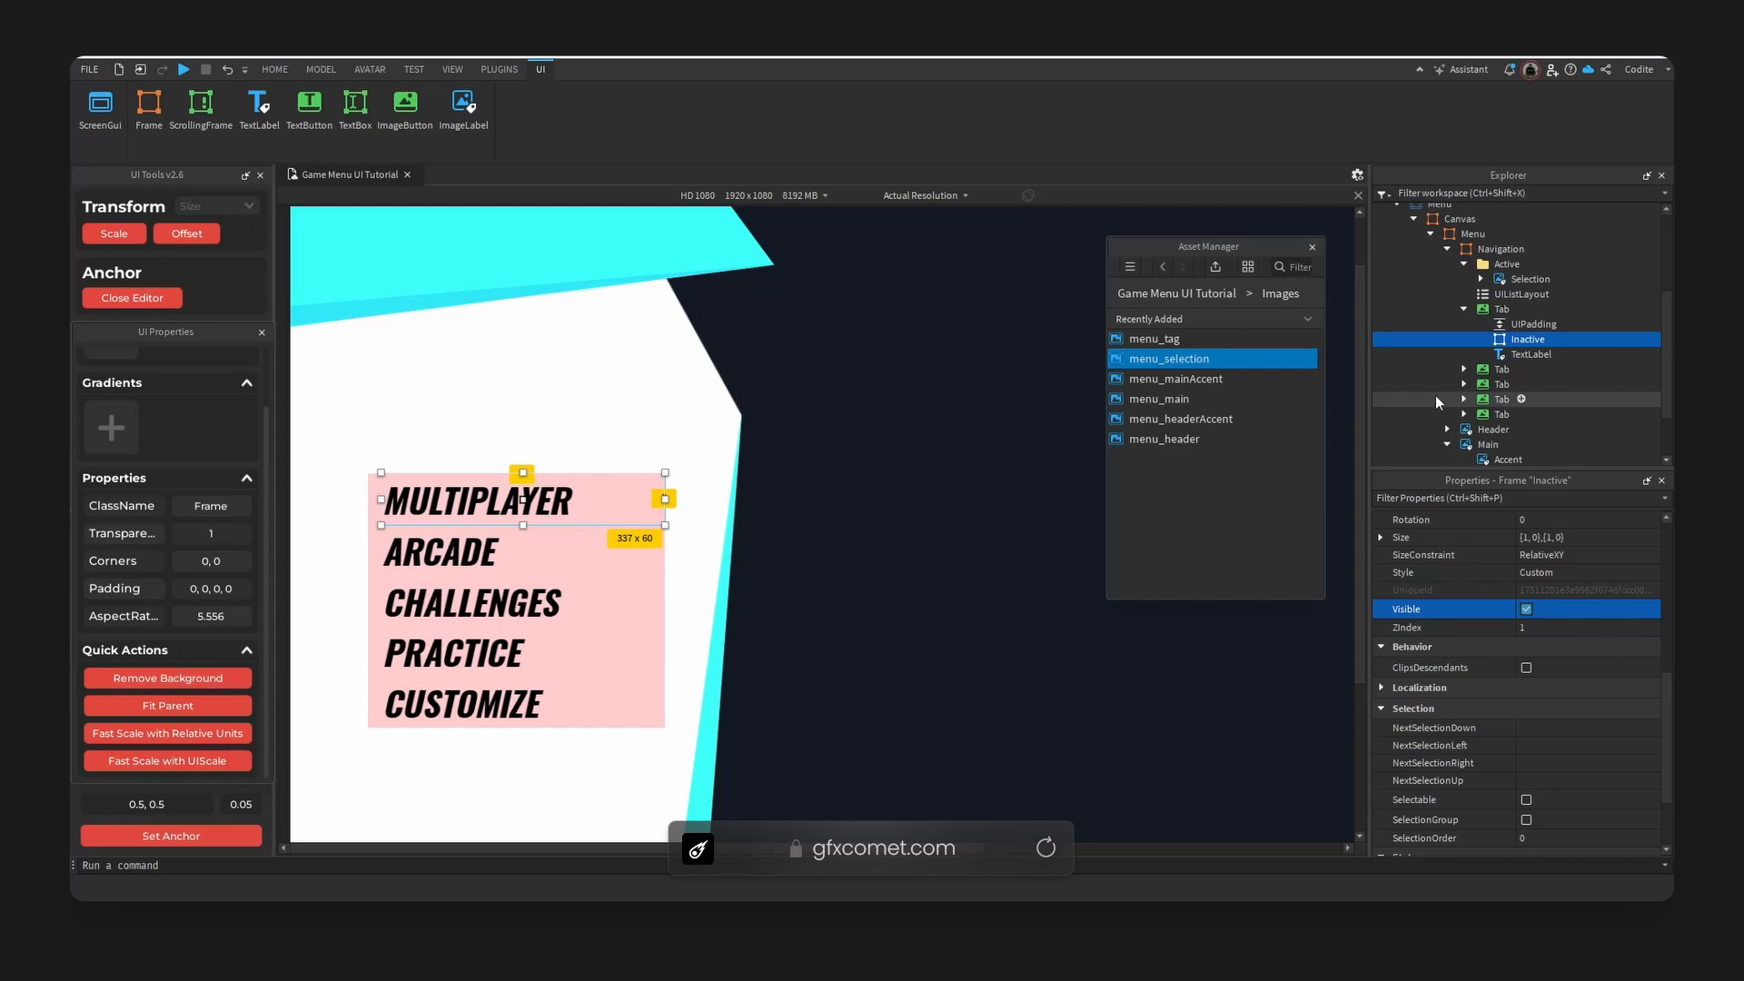
Move the MULTIPLAYER tab's TextLabel into the Inactive frame.
click(1531, 356)
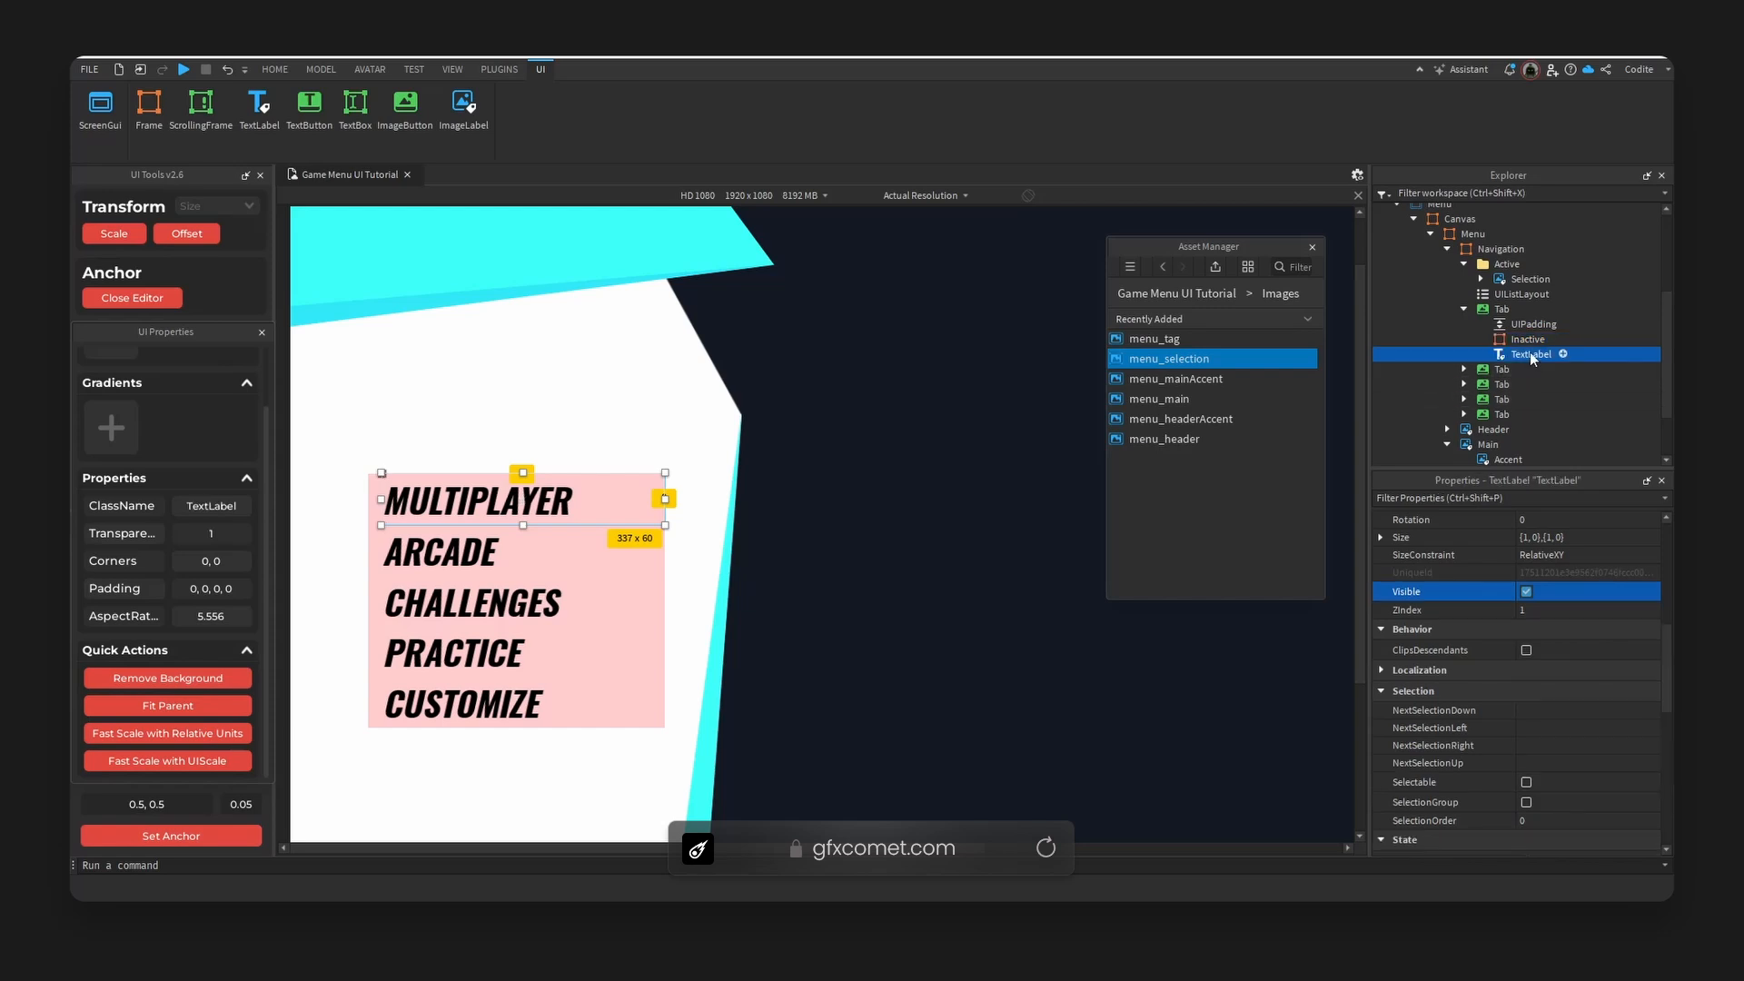
drag(1531, 355, 1528, 342)
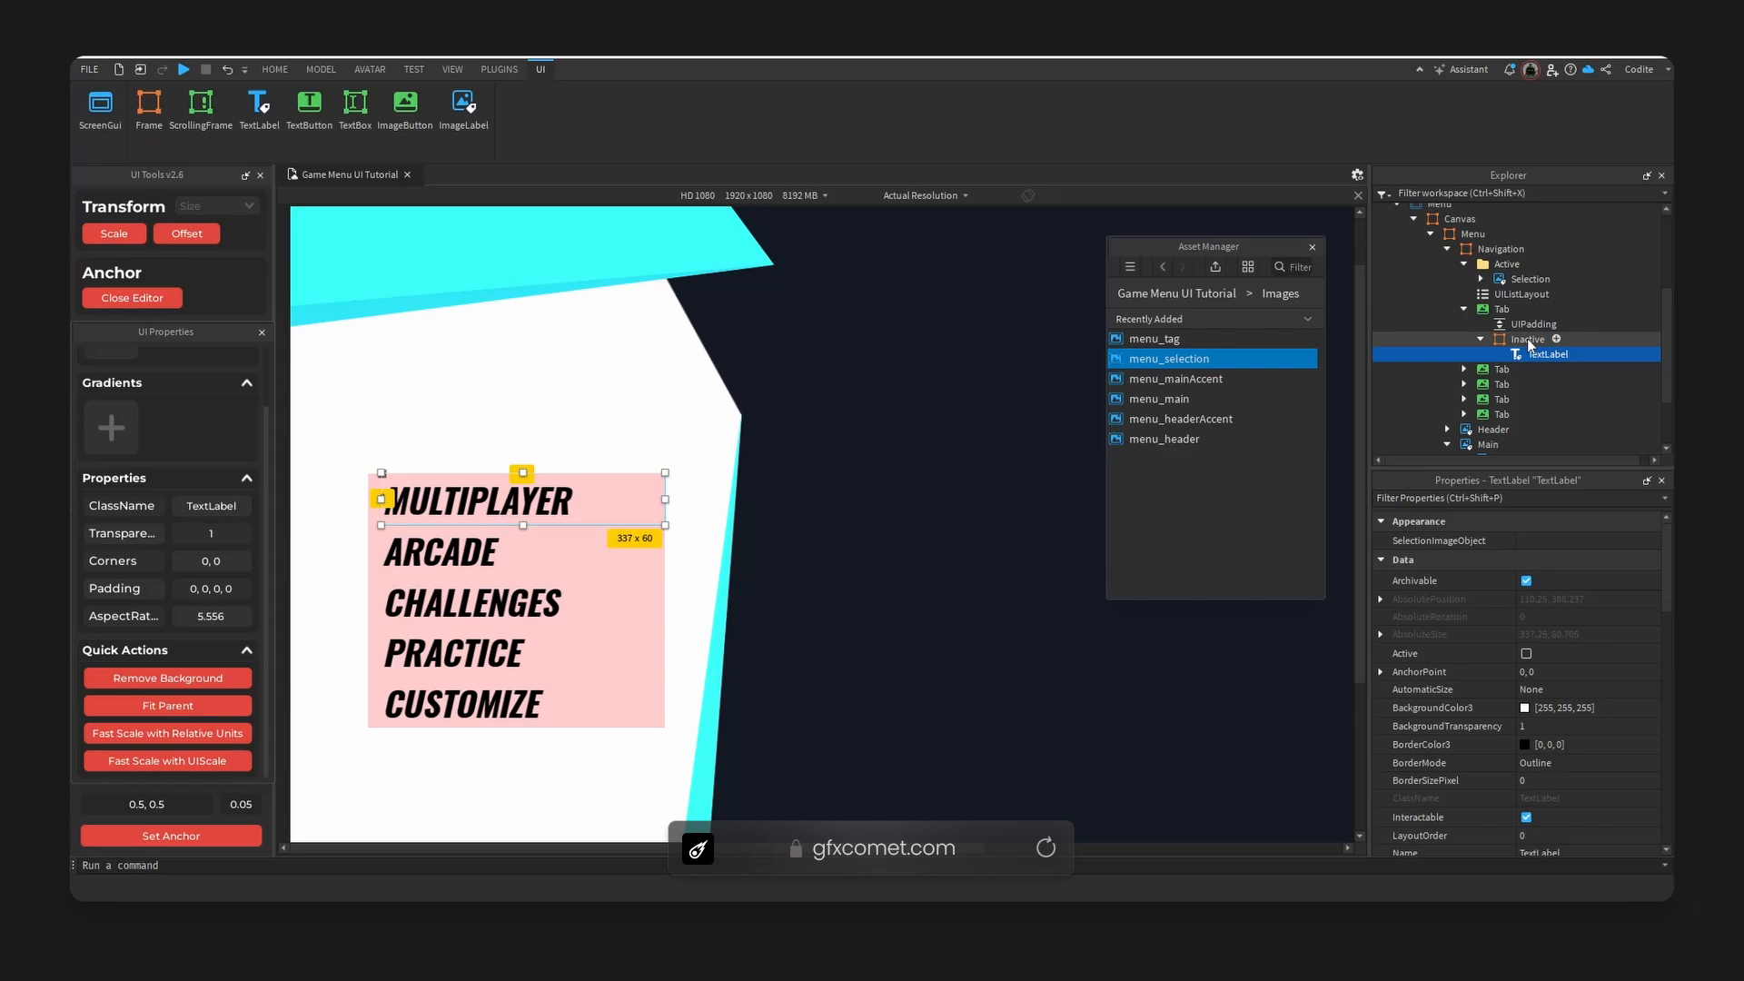
click(1528, 340)
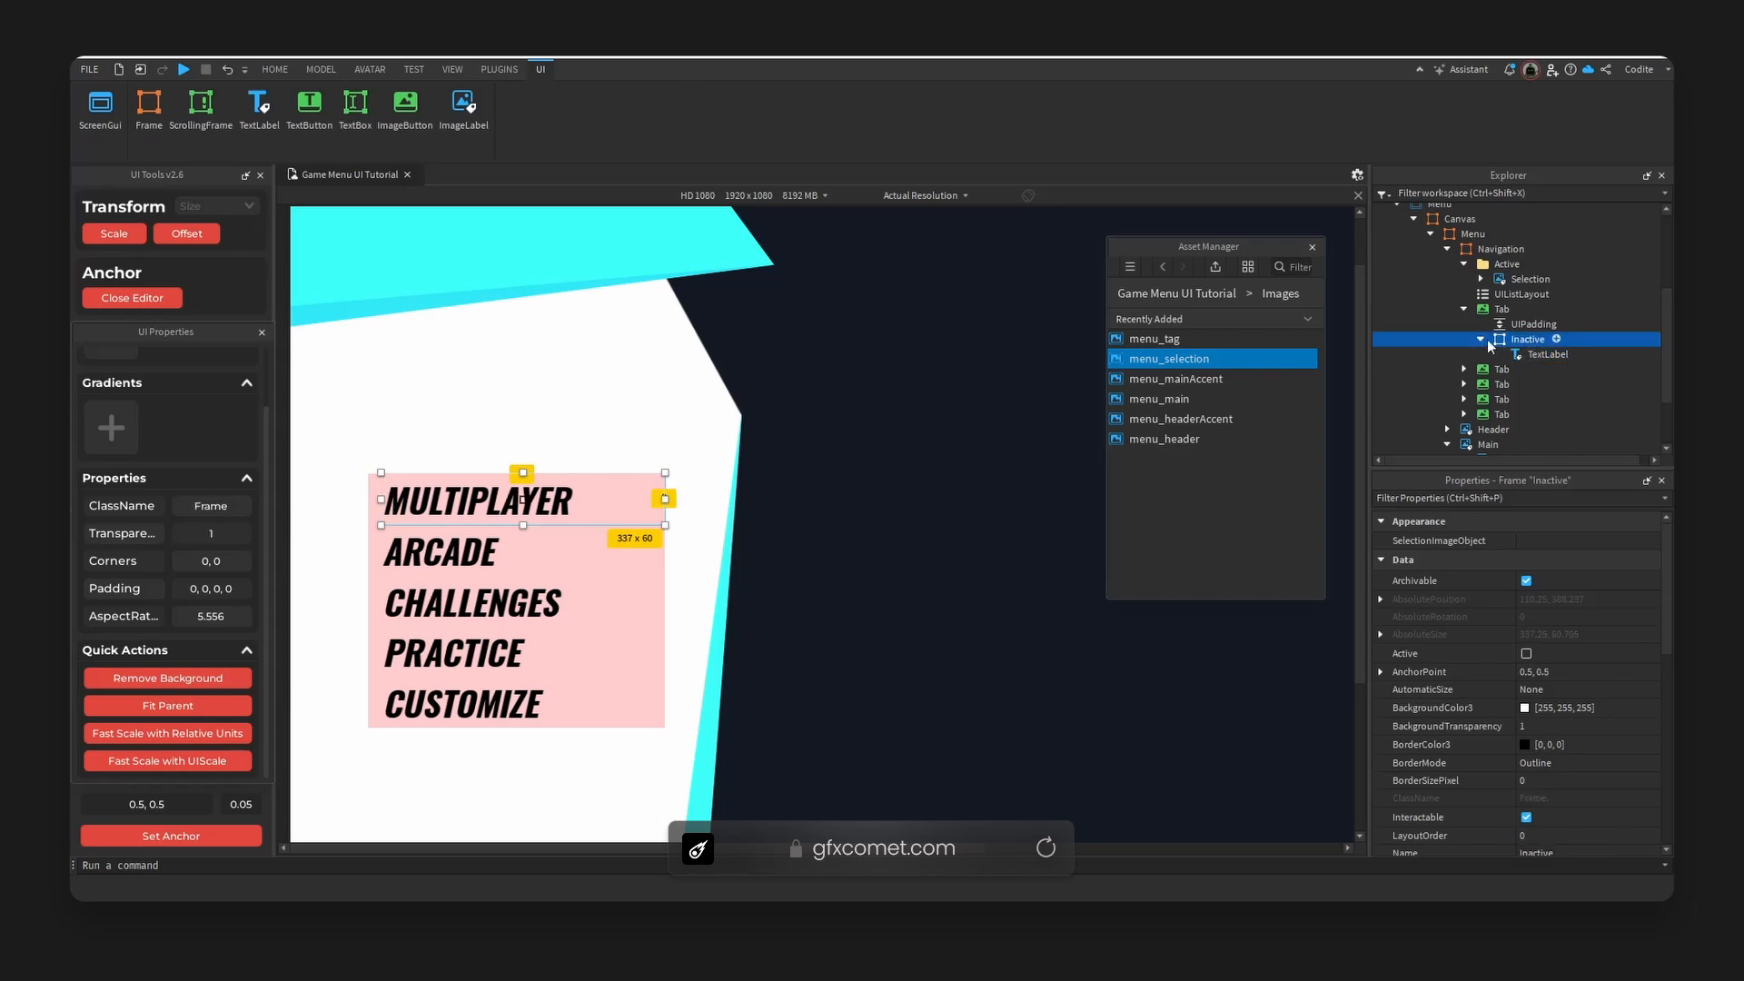
Add a second Frame inside the MULTIPLAYER tab, beside Inactive, and rename it Active.
right_click(1490, 345)
click(1529, 347)
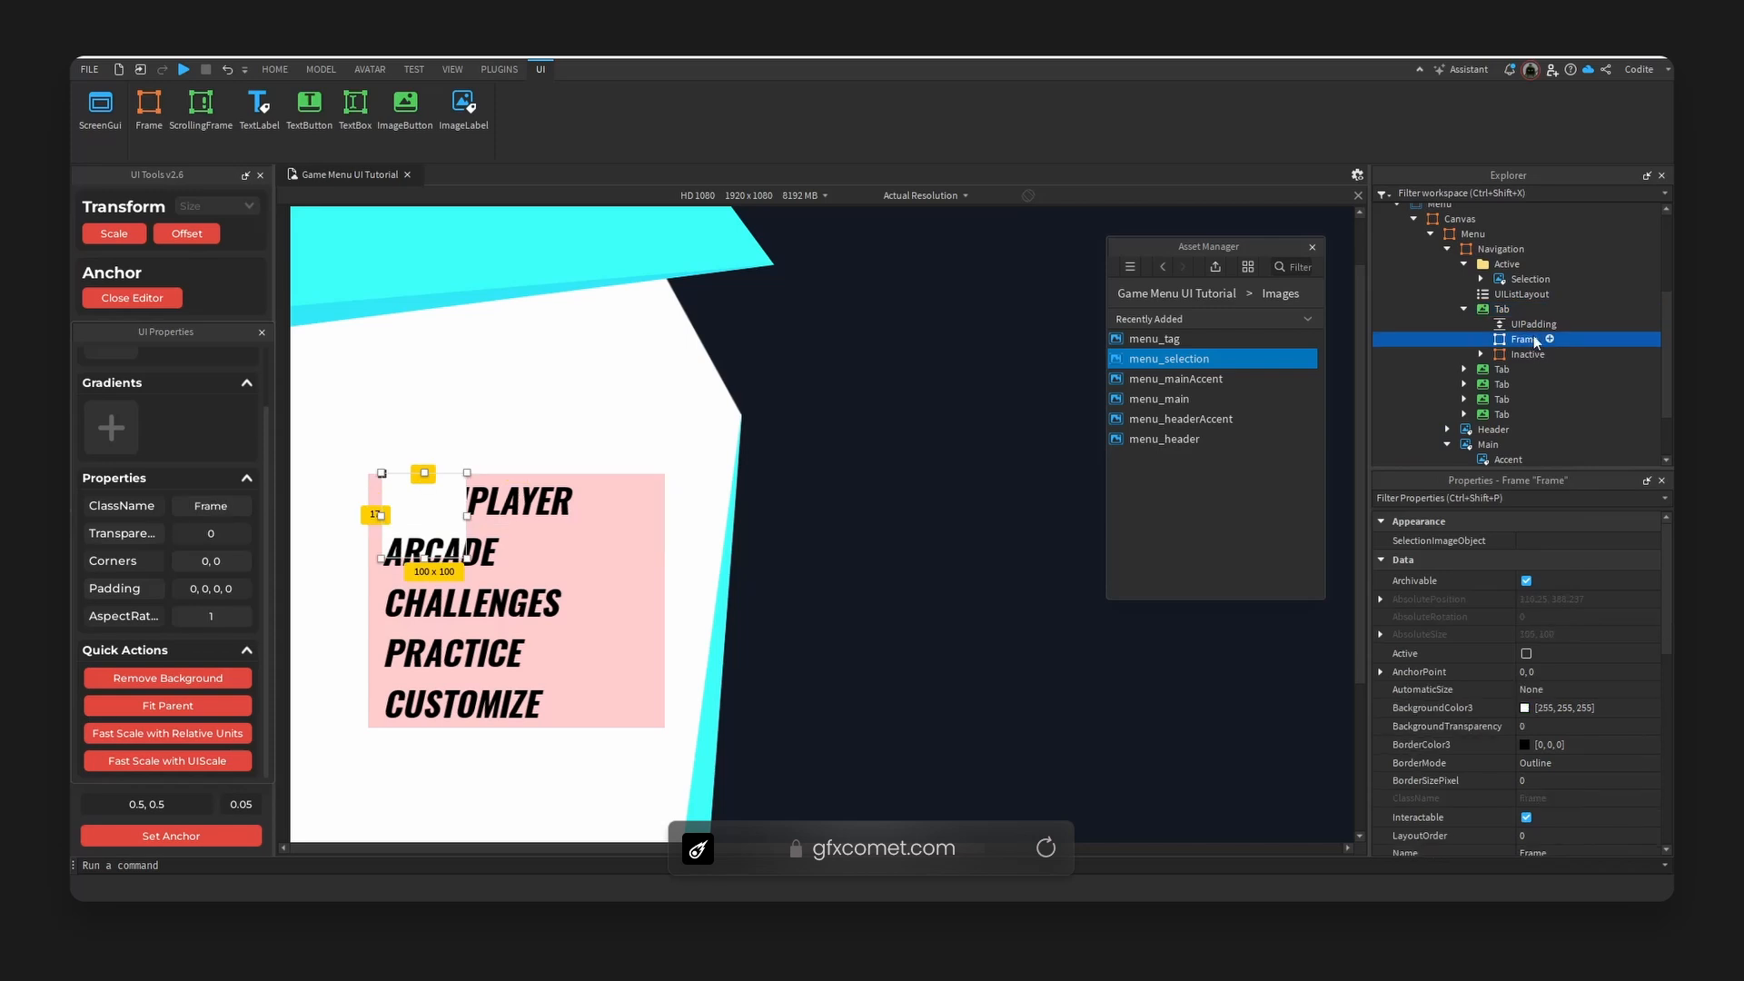
double_click(1525, 339)
text(Select)
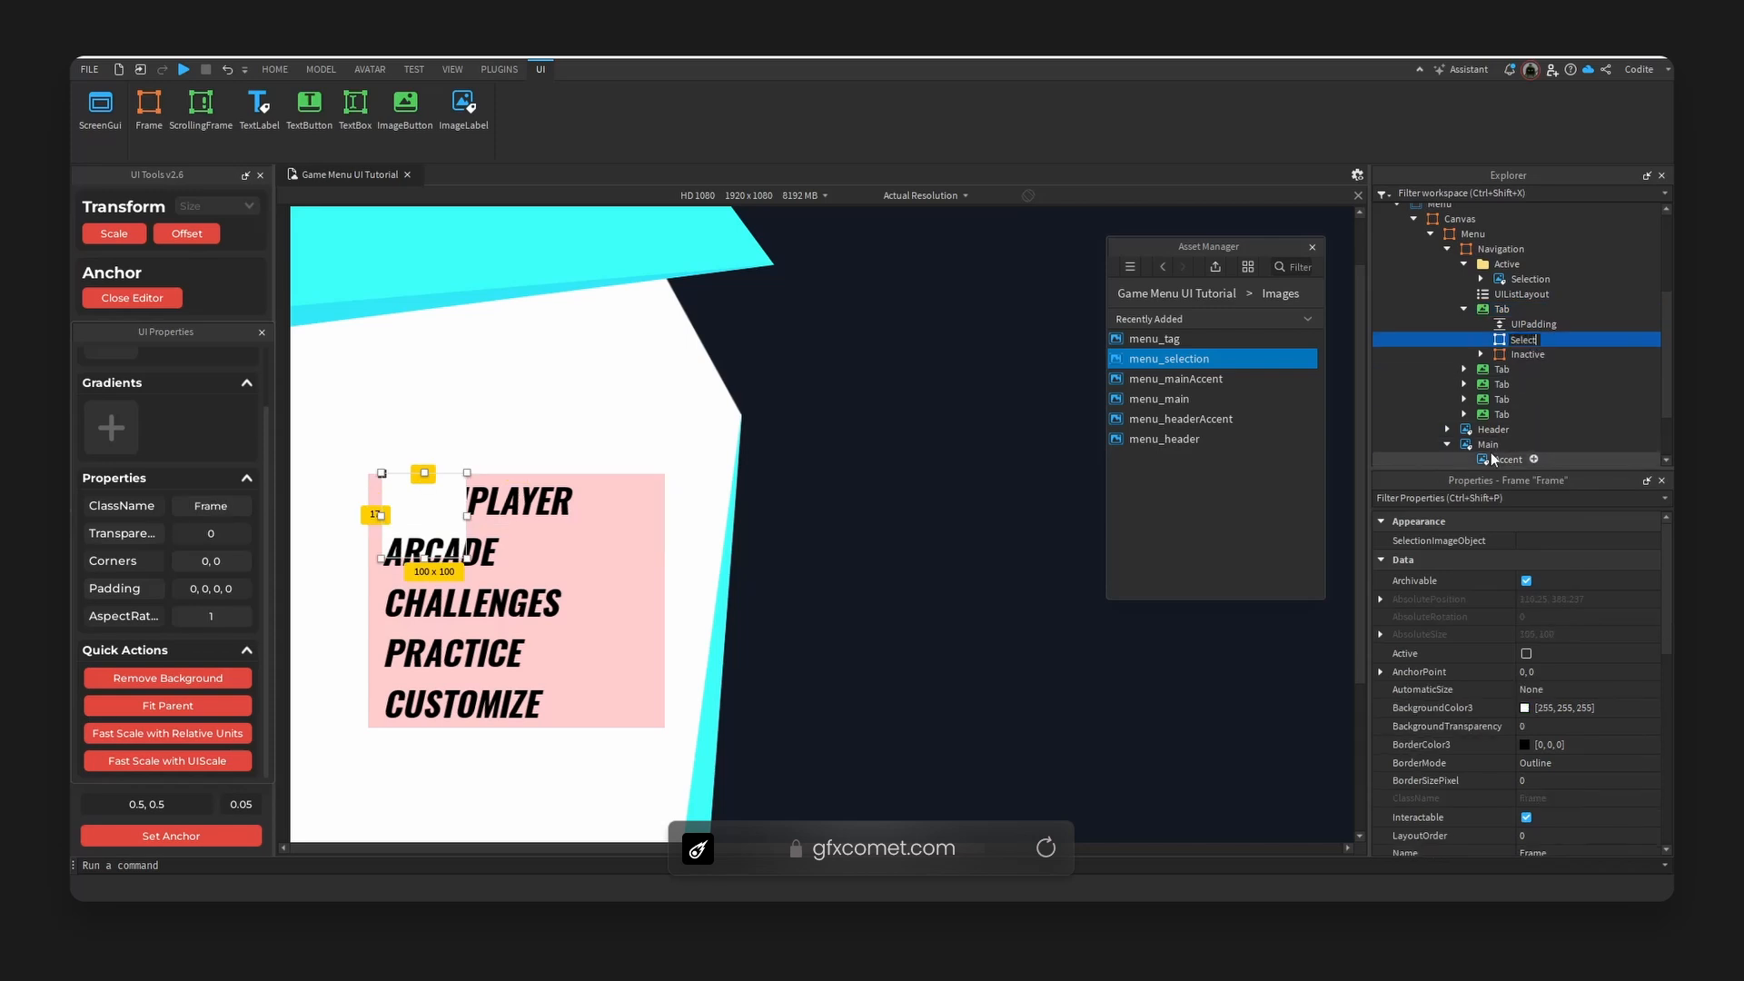
text(ed)
key(ctrl+a)
text(A)
key(Return)
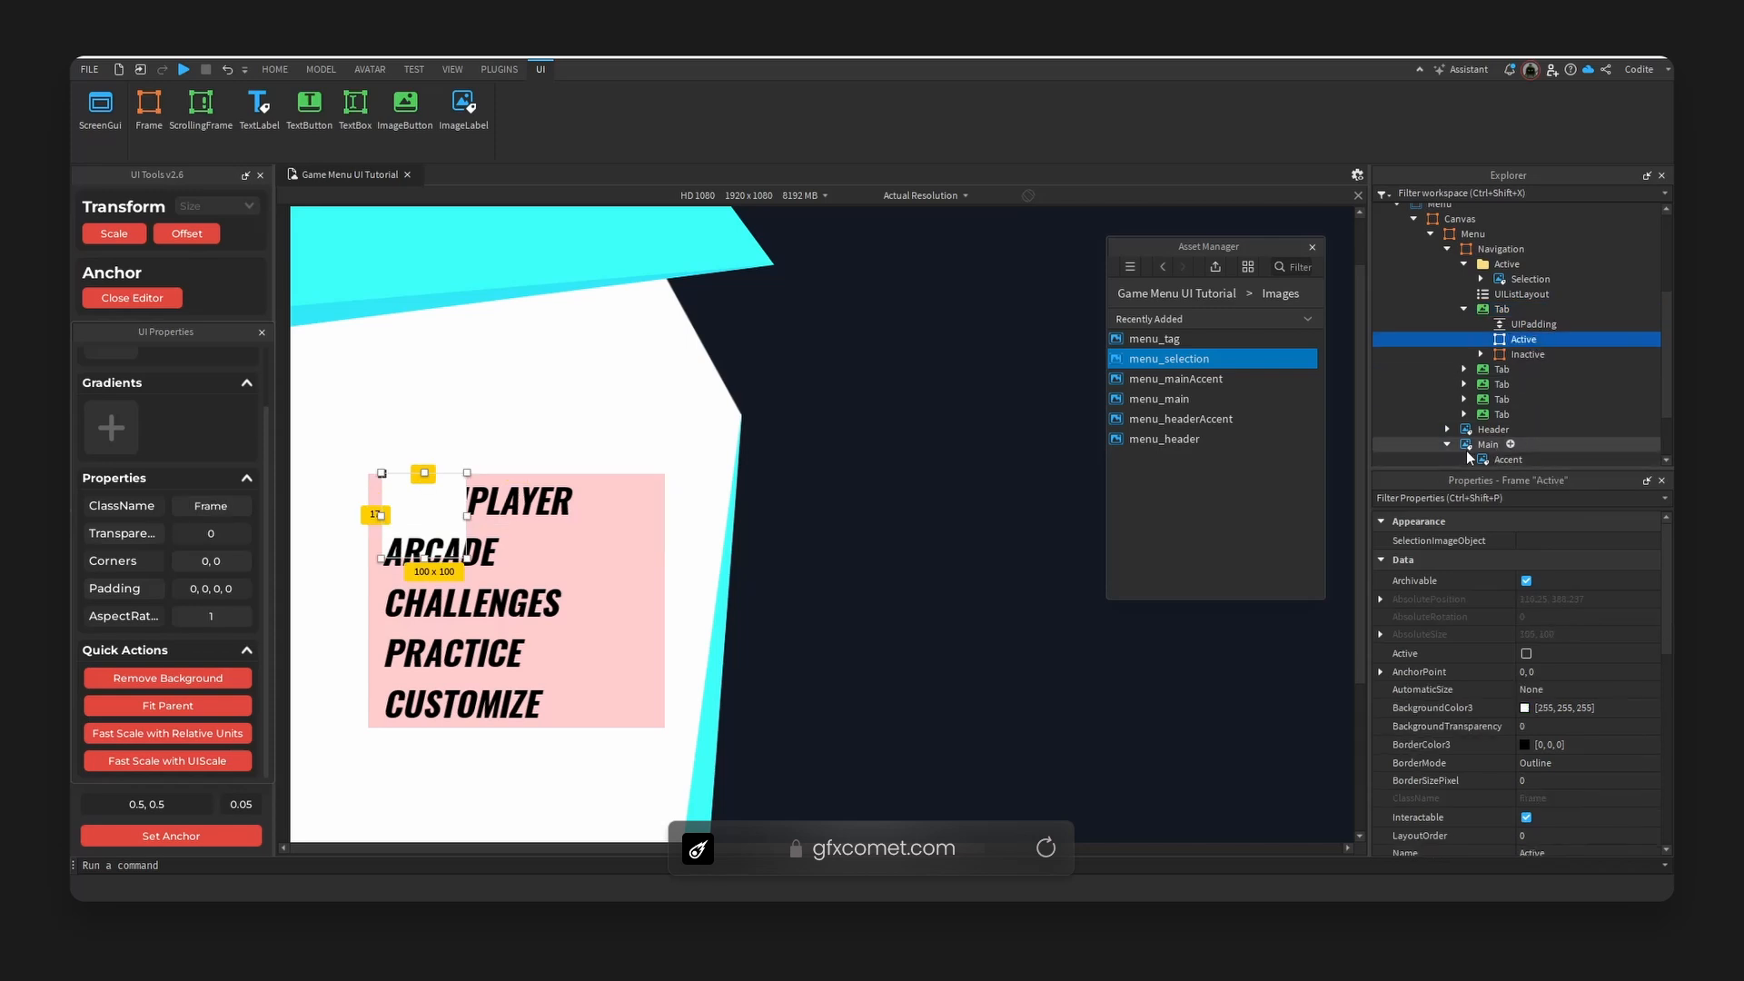
Set the Active frame's size to match the Selection image, with offsets of 517 in X and 98 in Y.
click(1530, 280)
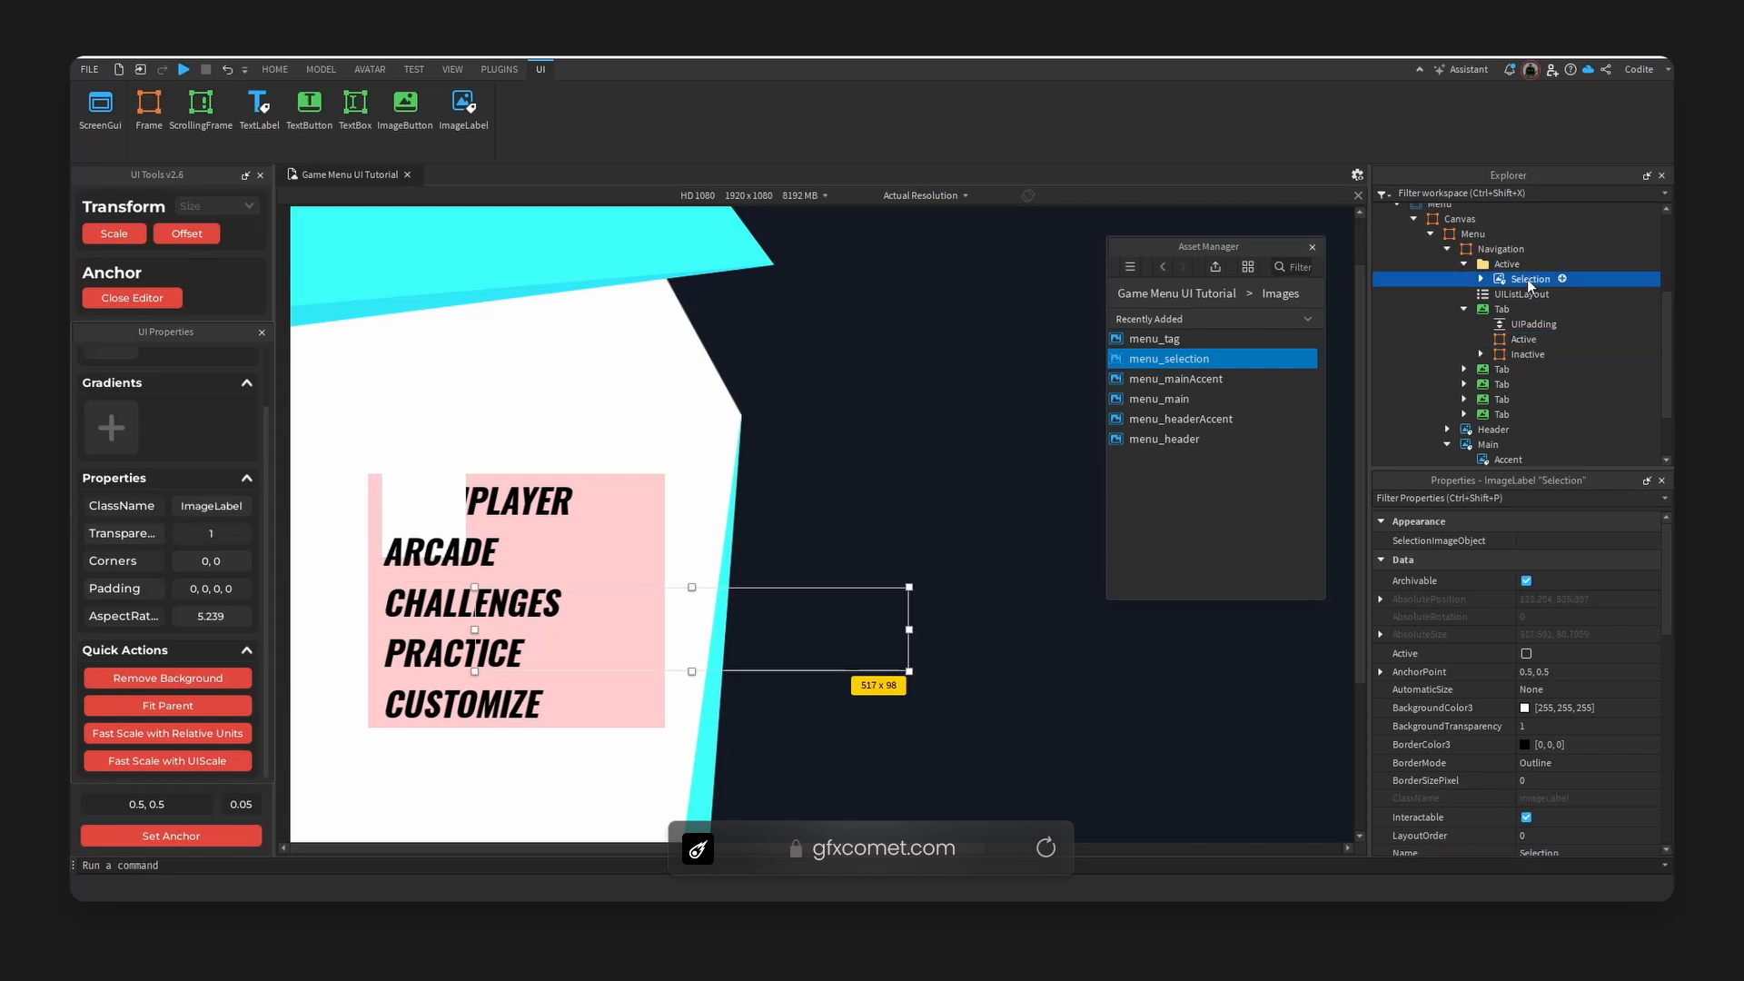
click(1524, 339)
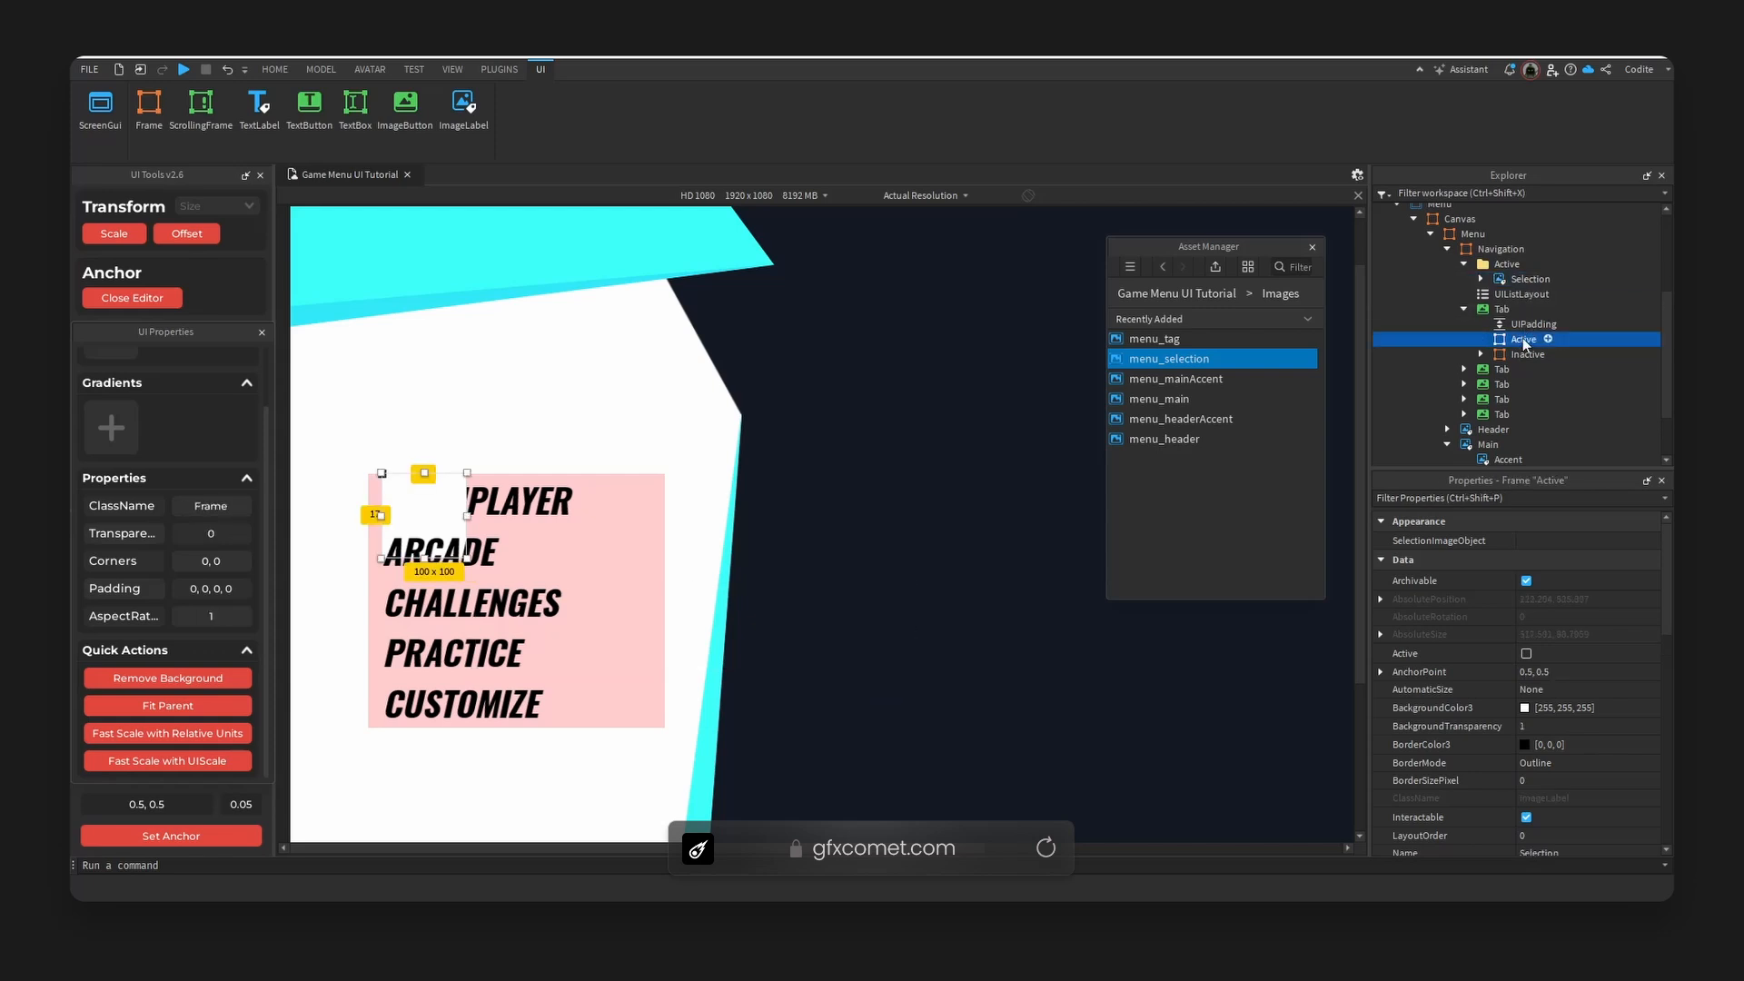
scroll(1540, 805, down, 3)
click(1380, 661)
double_click(1595, 679)
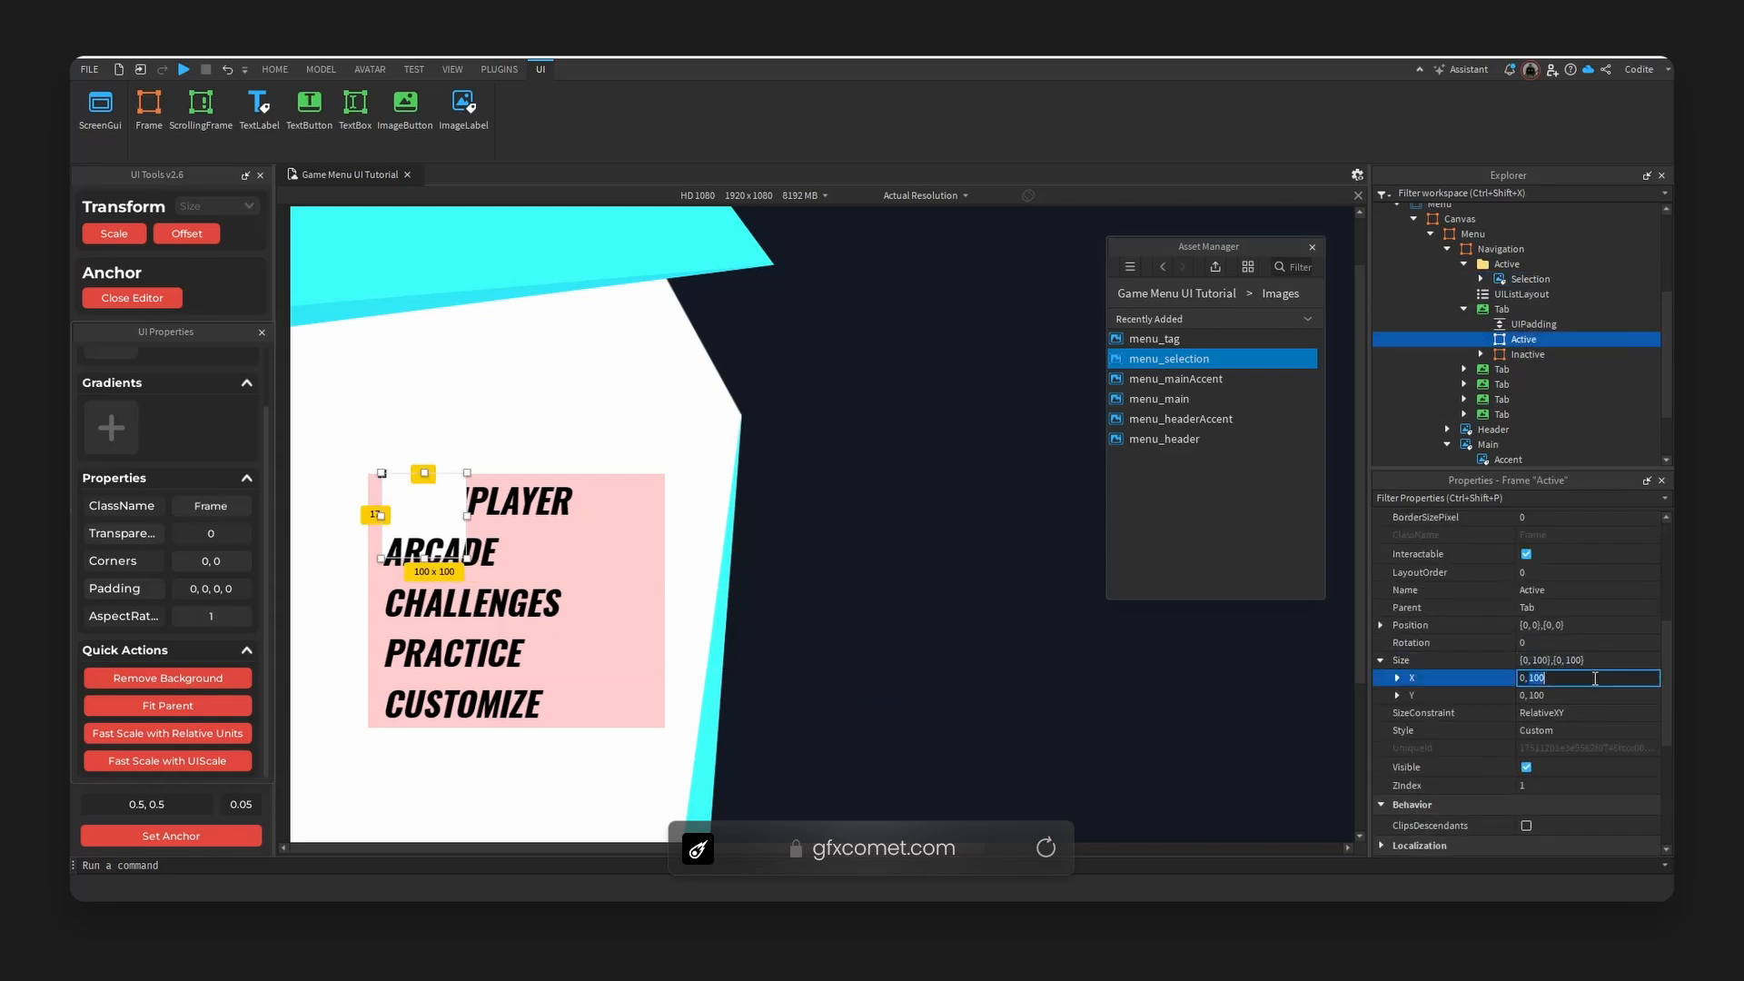
text(517)
double_click(1589, 695)
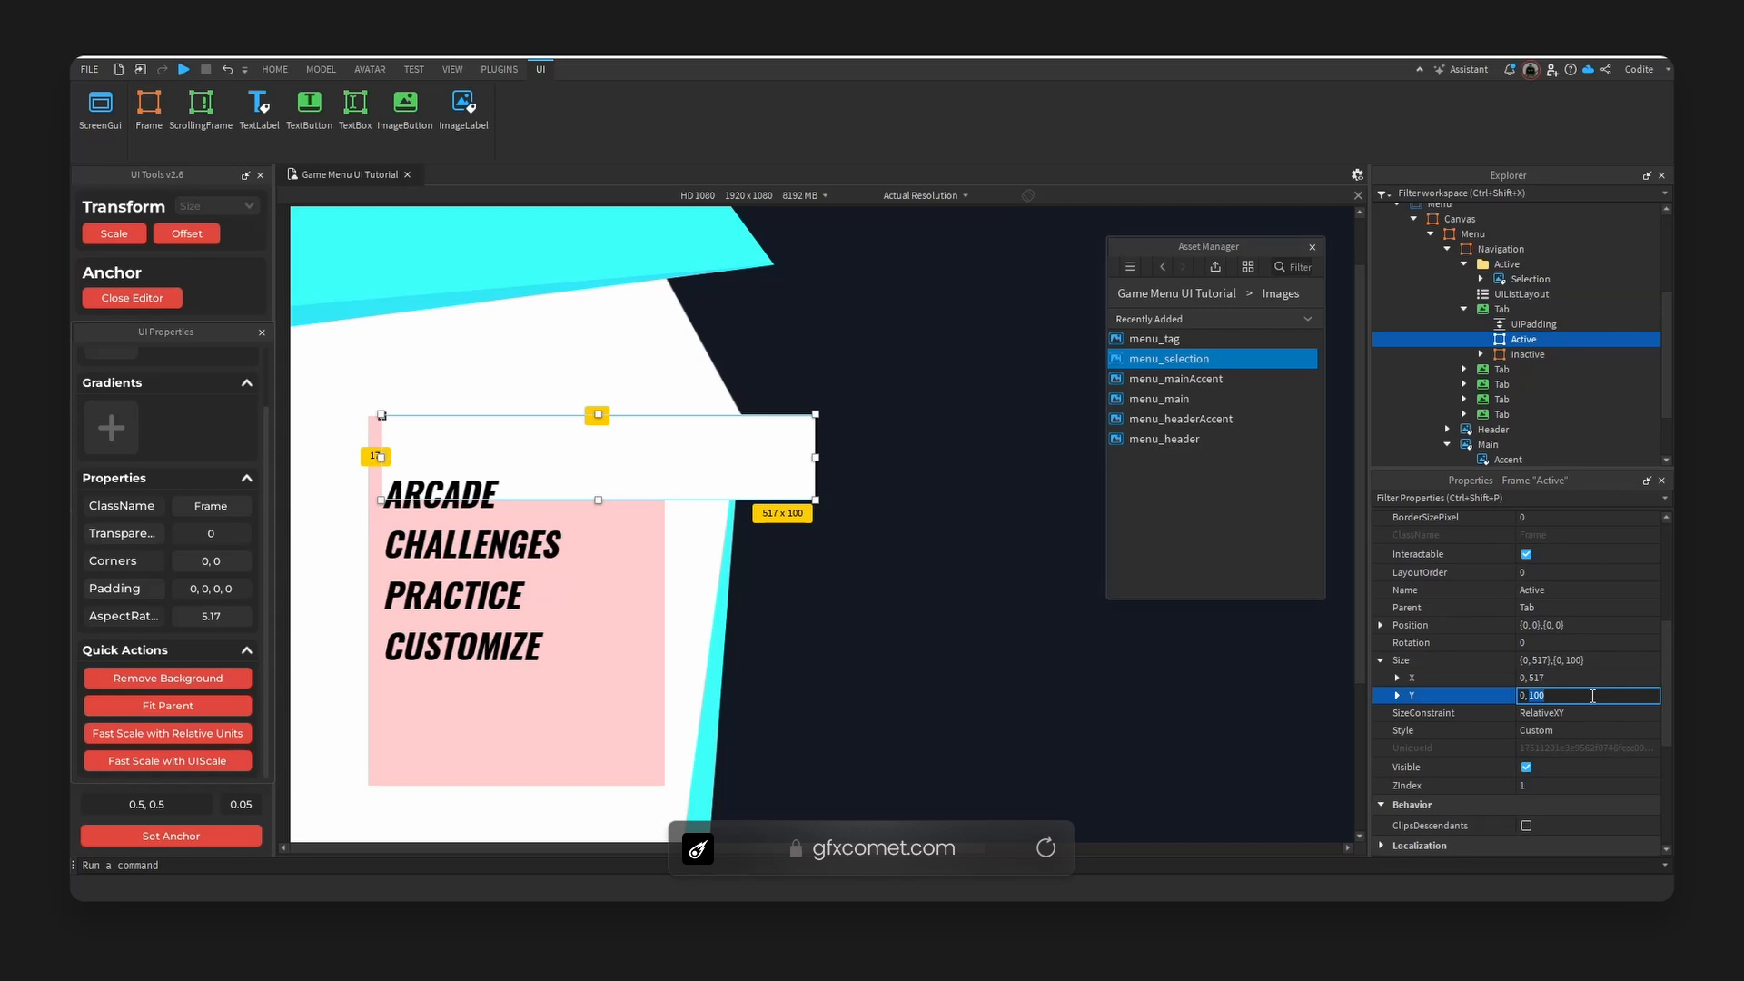
Place a copy of the Selection image inside the tab's Active frame and remove that frame's background.
drag(1531, 279, 1534, 338)
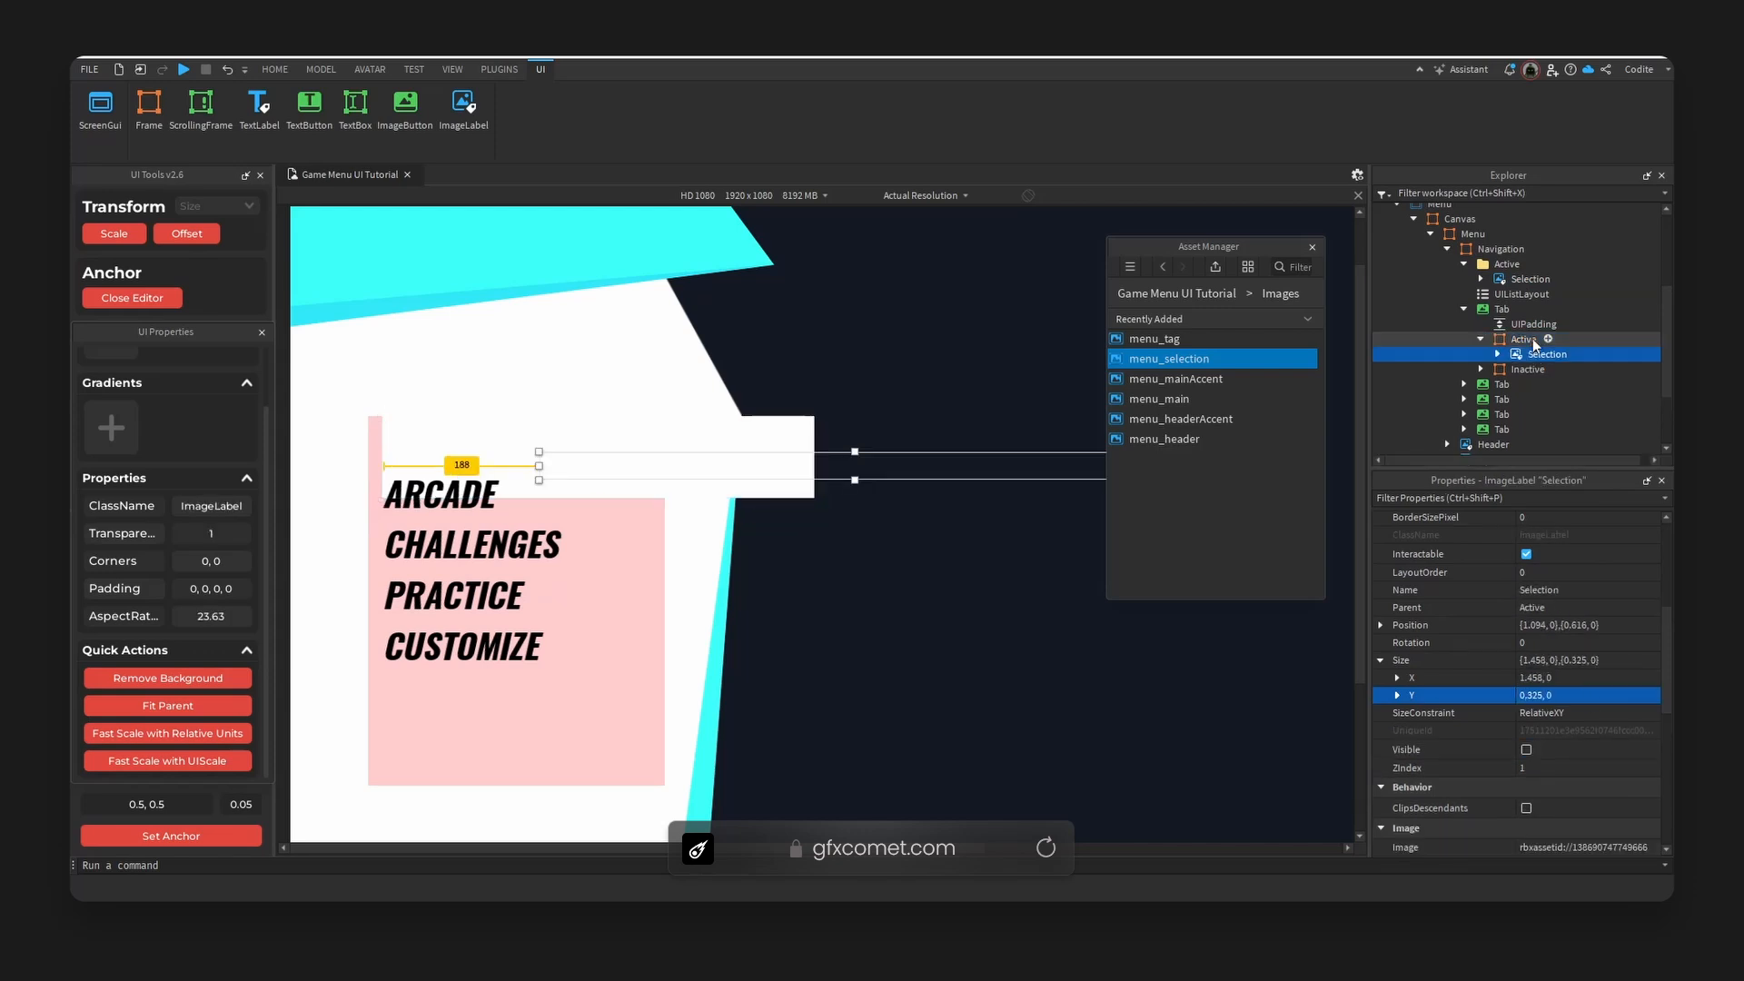
click(1534, 338)
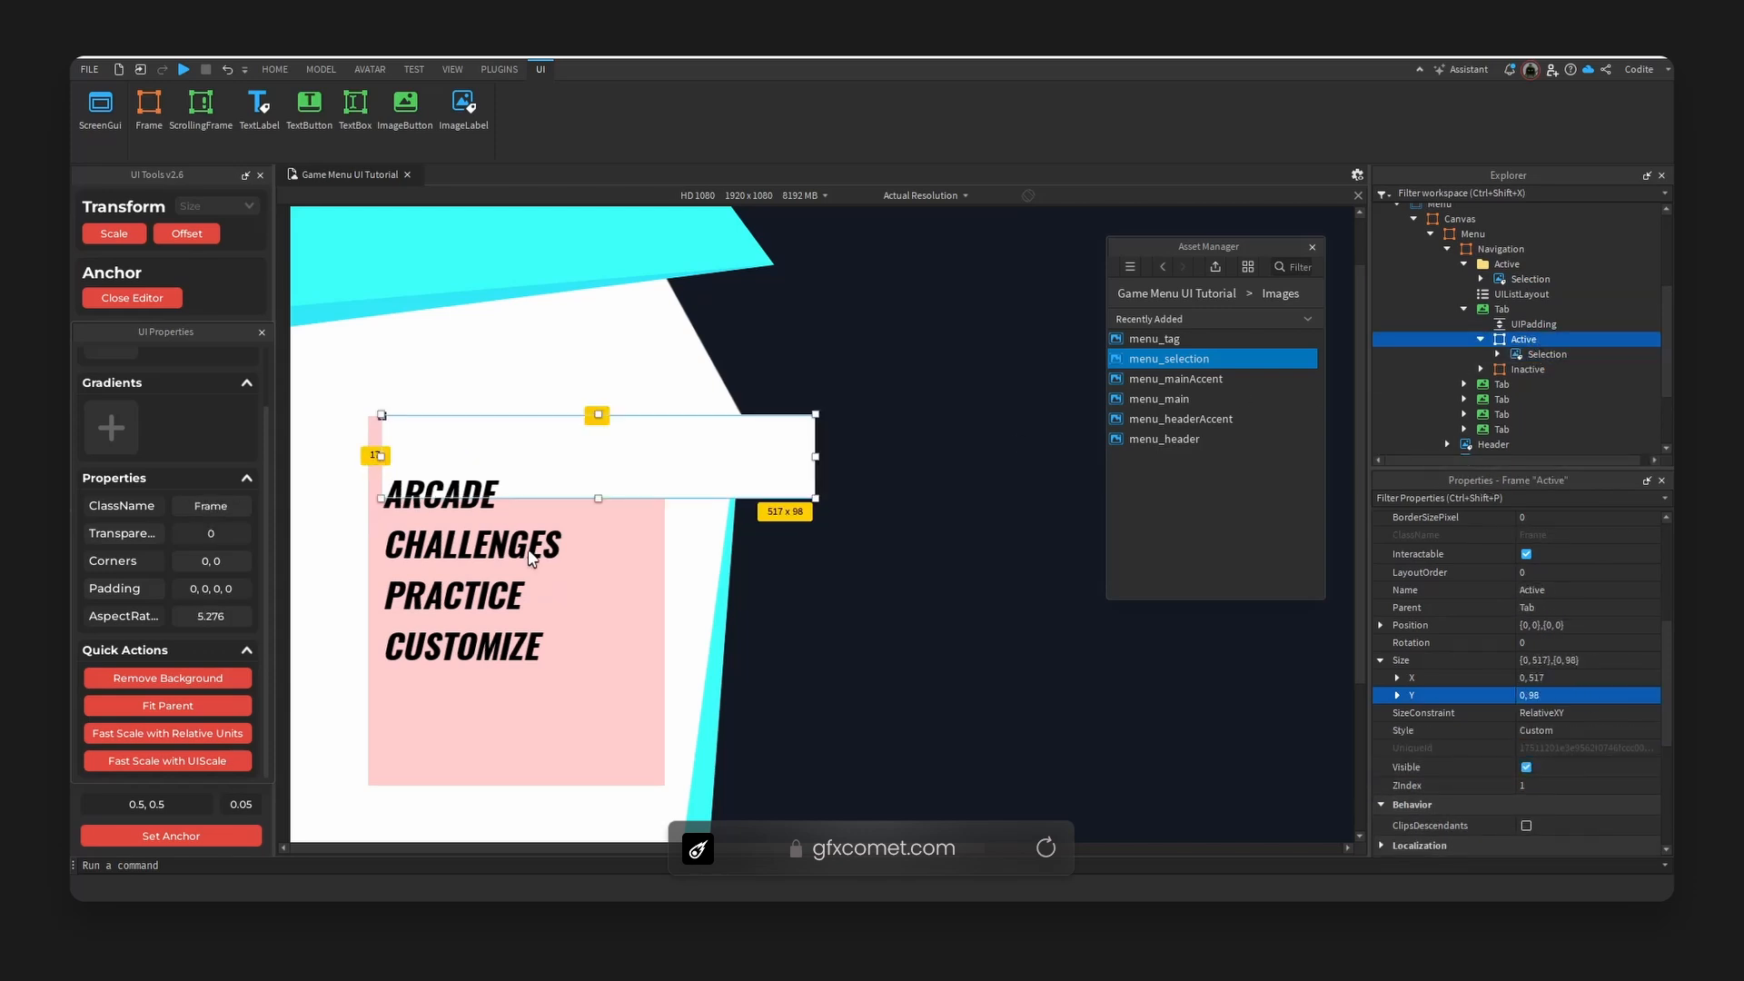
click(180, 682)
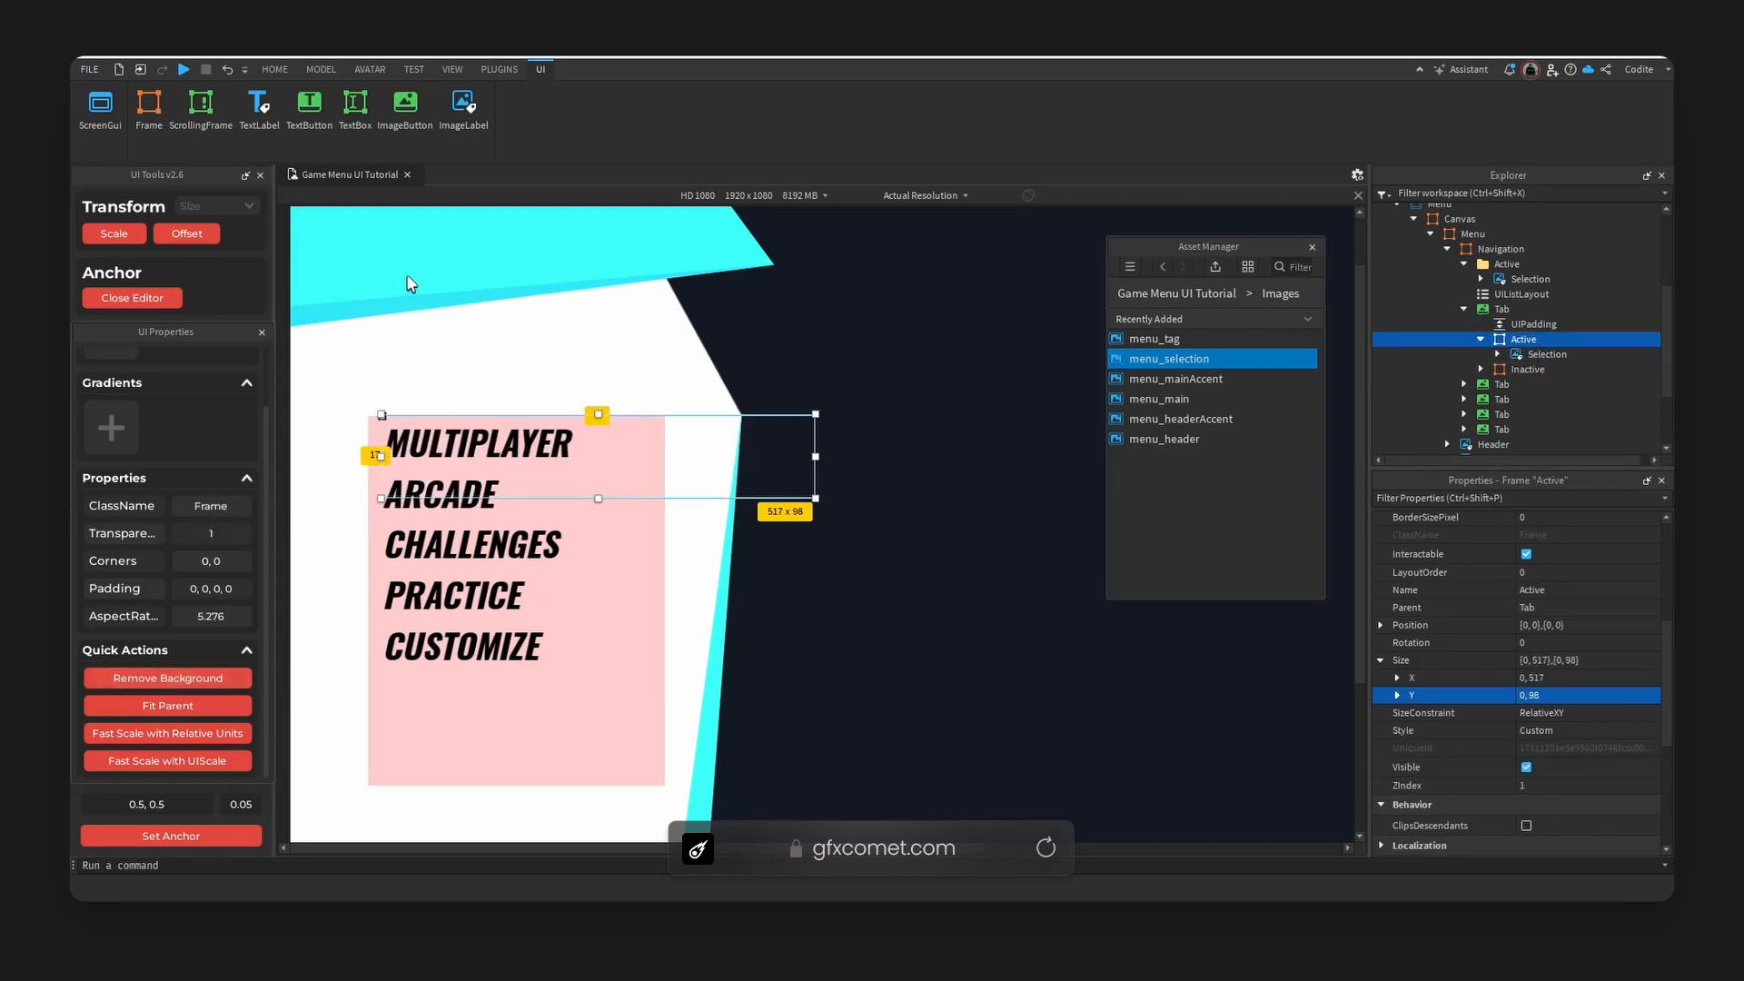
Fit the copied Selection image to the Active frame with its anchor at 0.5, 0.5 and make it visible.
click(1534, 358)
click(178, 707)
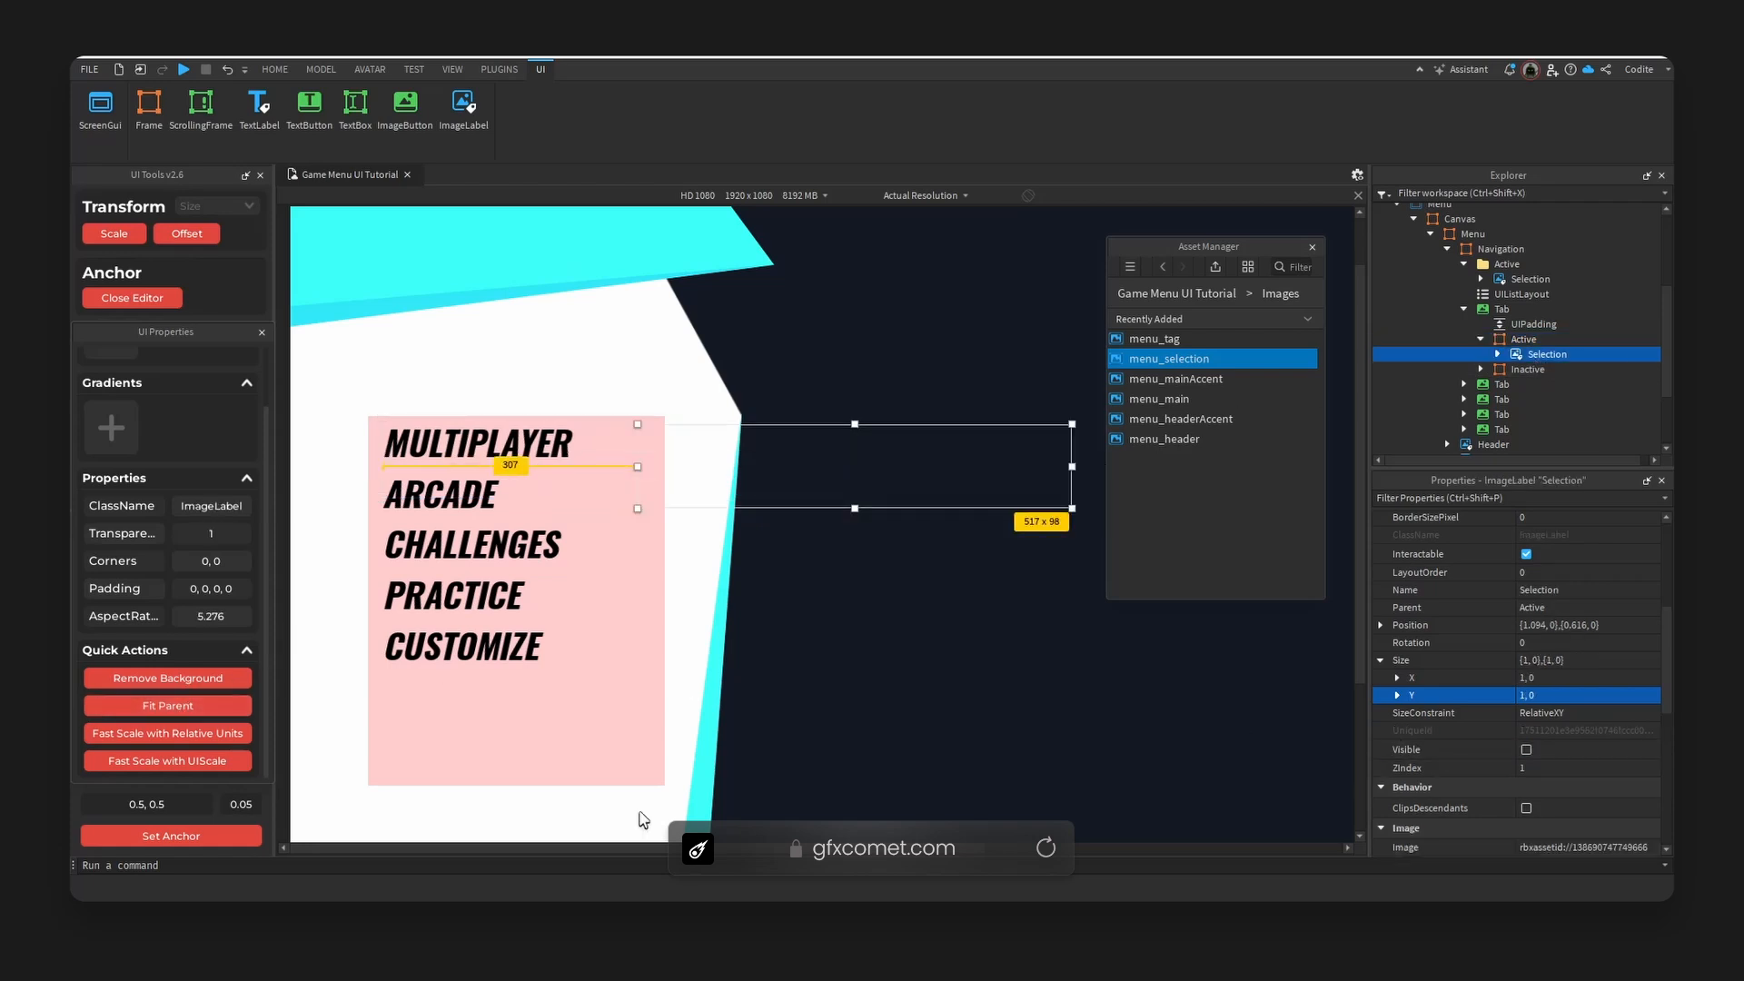
click(170, 835)
scroll(1546, 717, down, 1)
click(1527, 696)
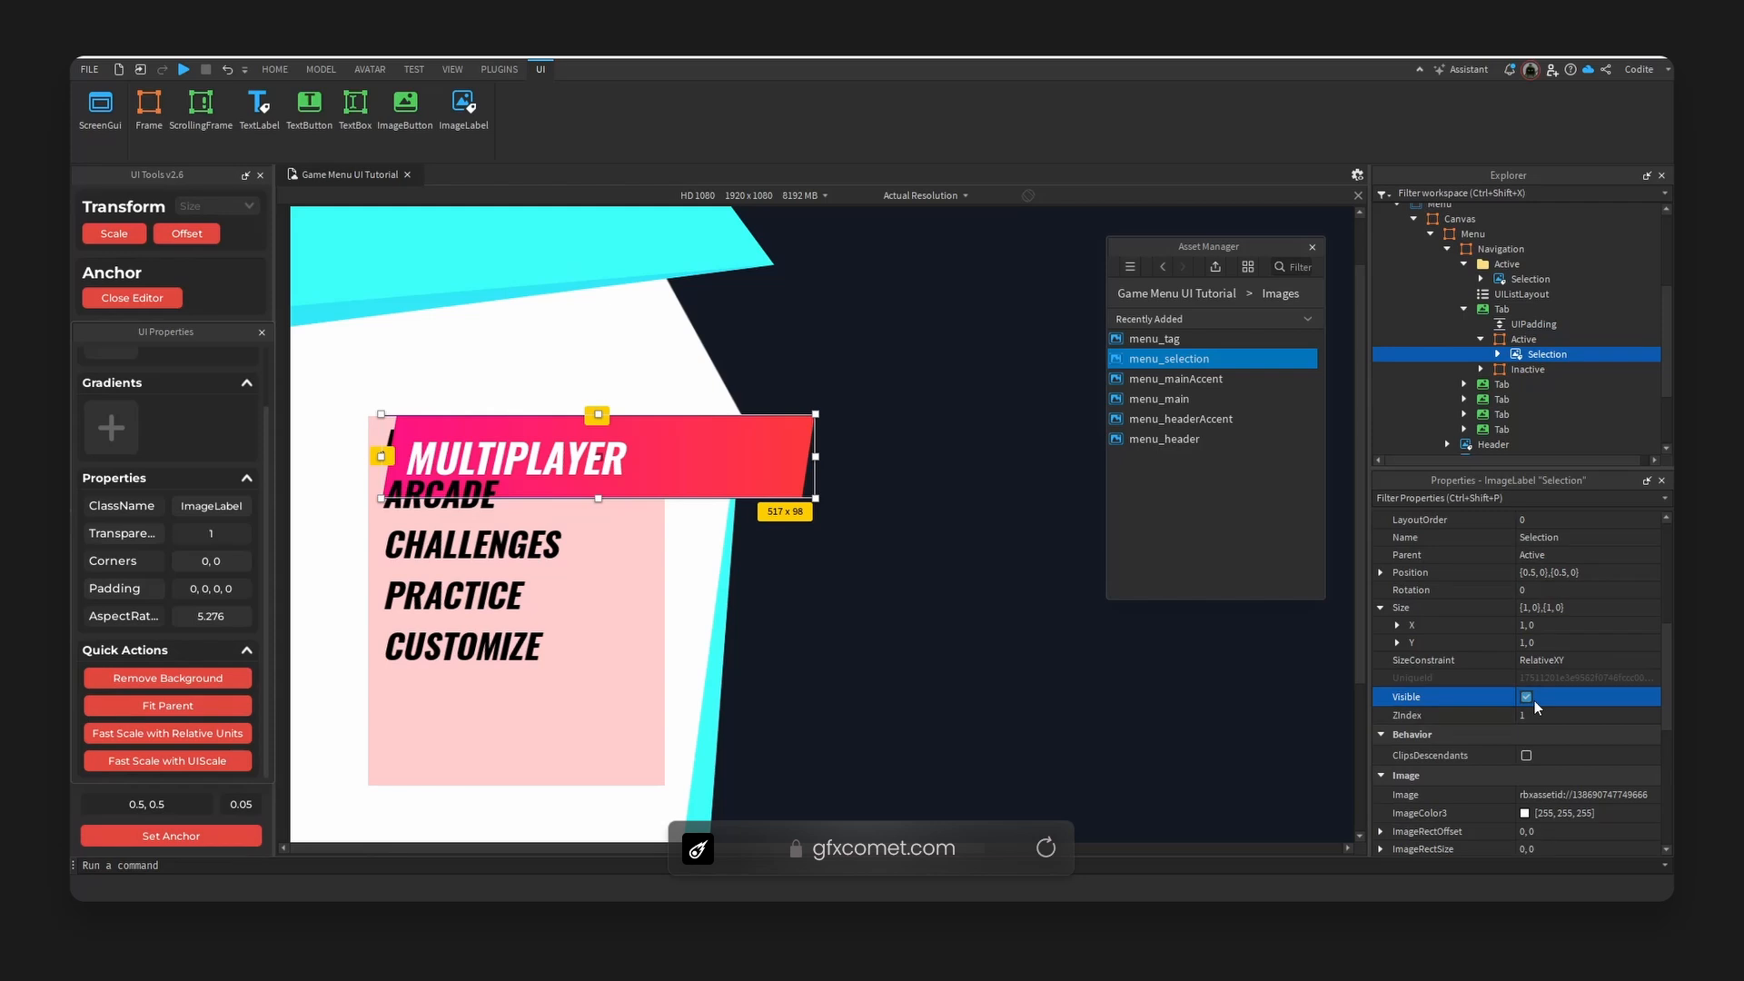
click(1482, 339)
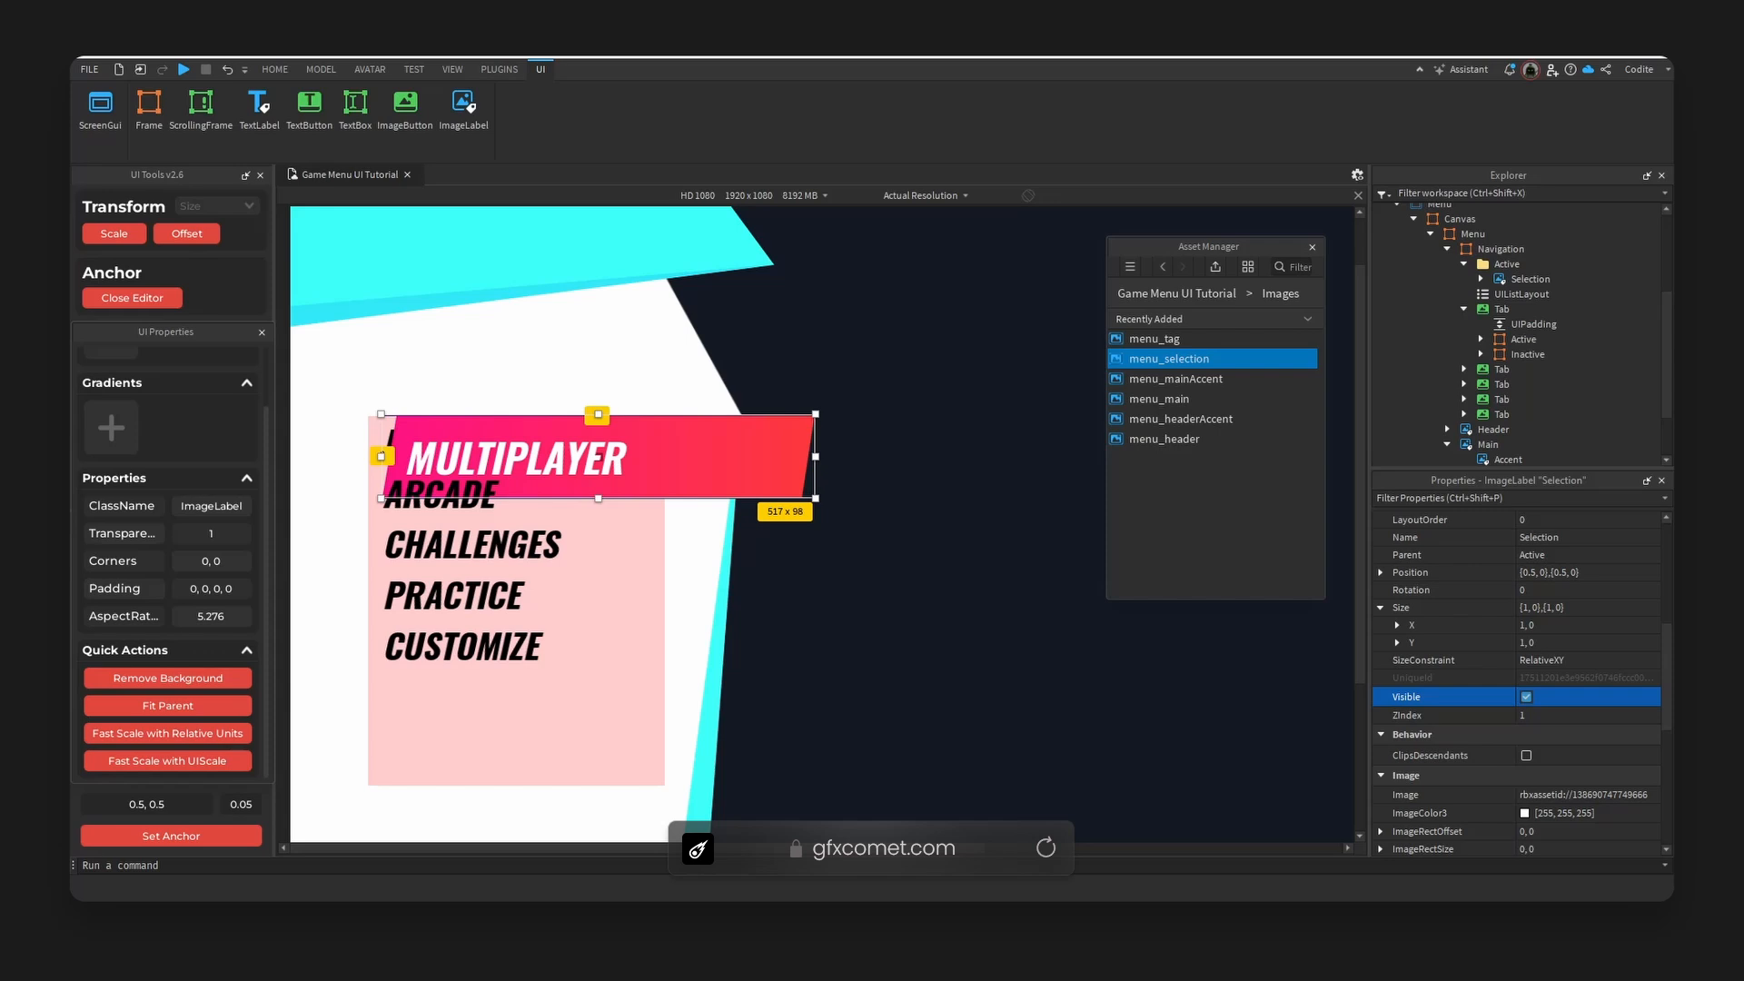
click(1515, 354)
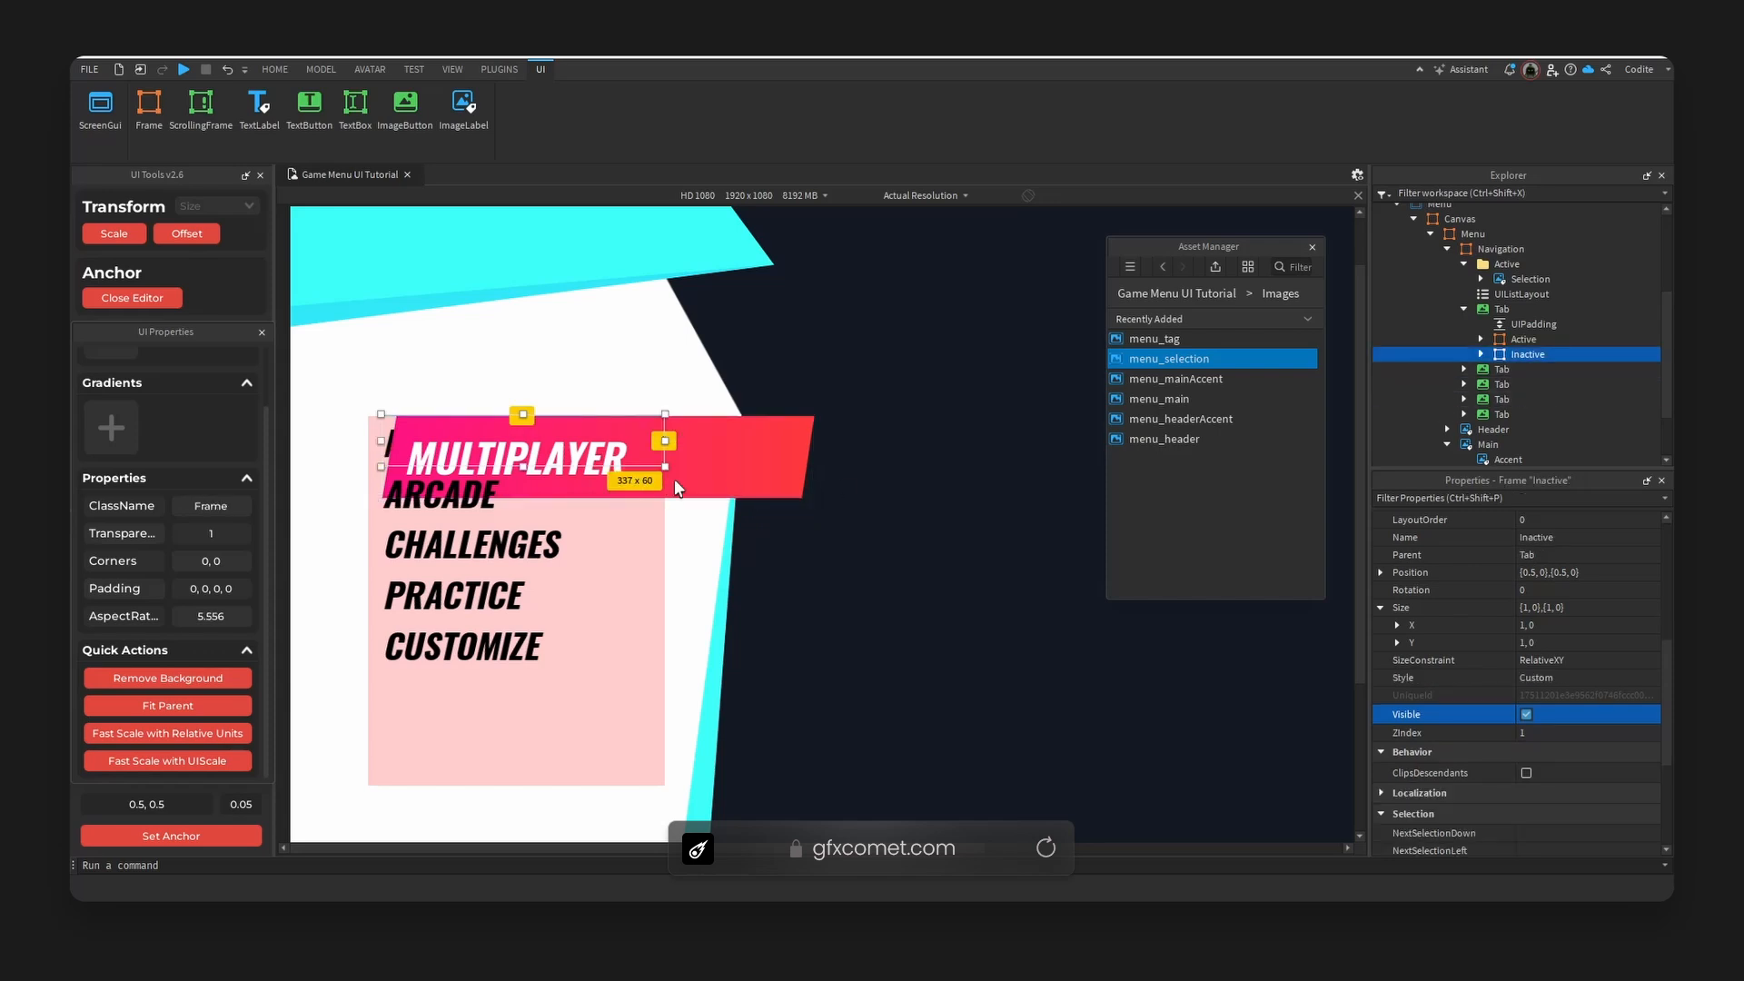
click(745, 467)
click(768, 423)
drag(816, 498, 740, 487)
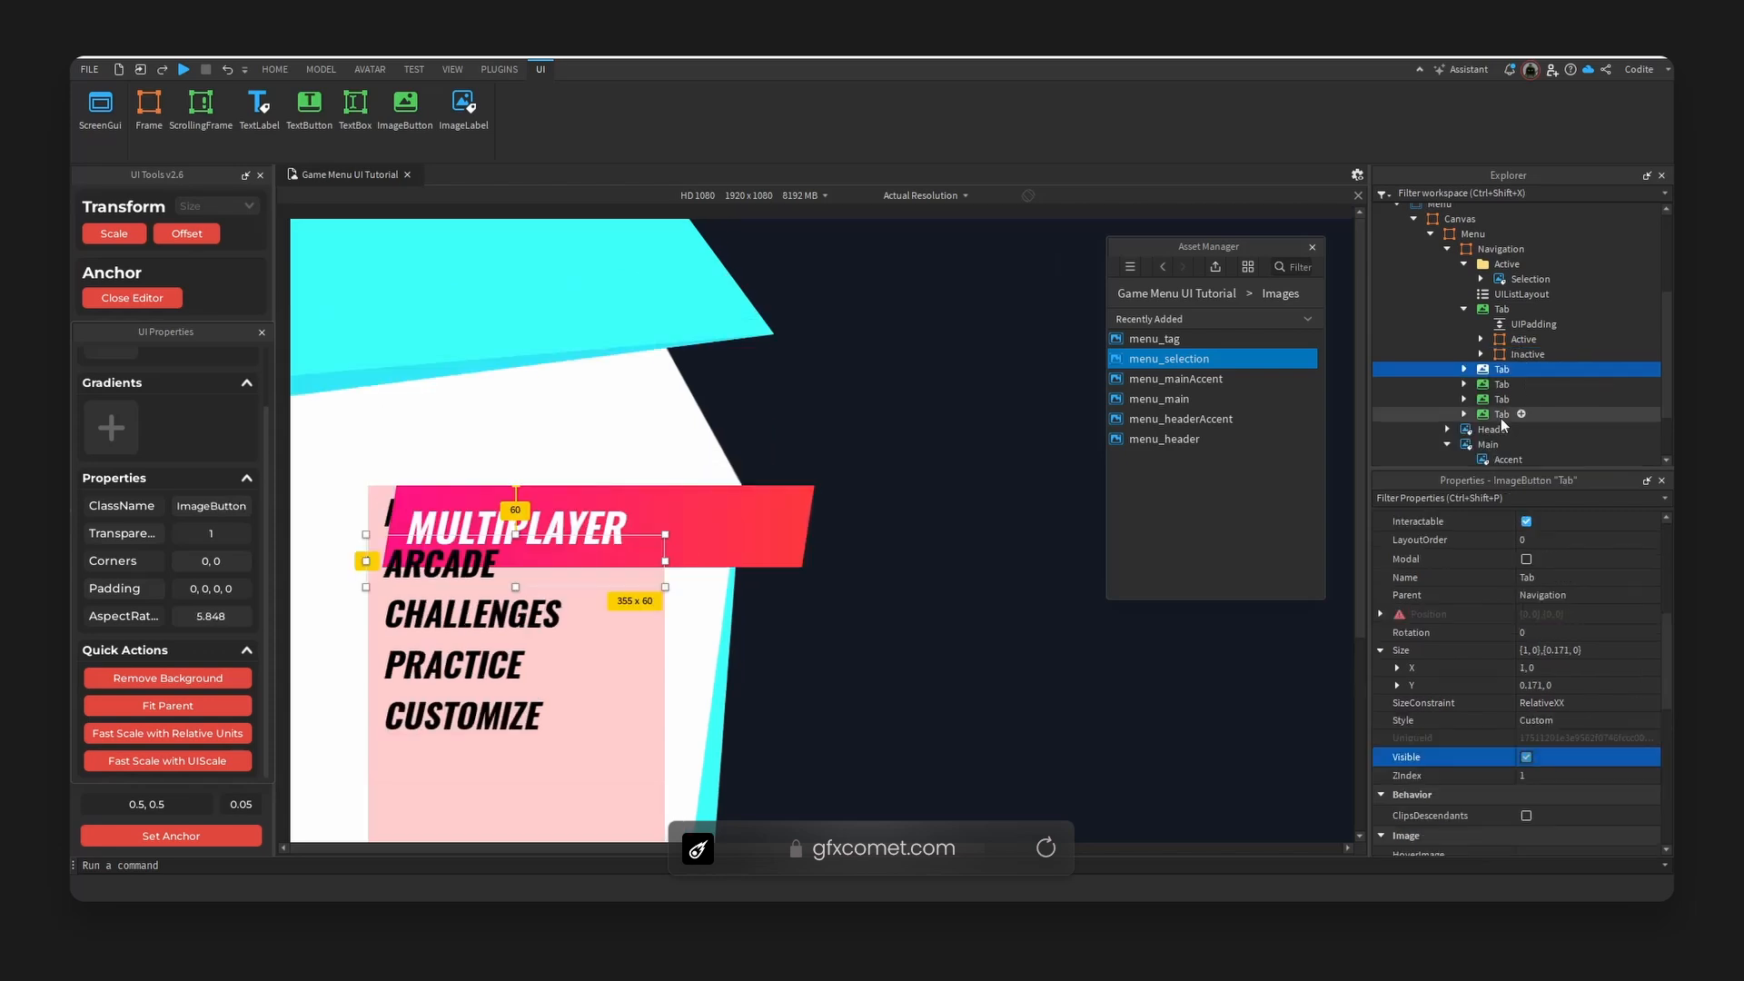
Delete the other four tabs from the Navigation frame, keeping only the MULTIPLAYER tab.
shift+click(1501, 415)
key(Delete)
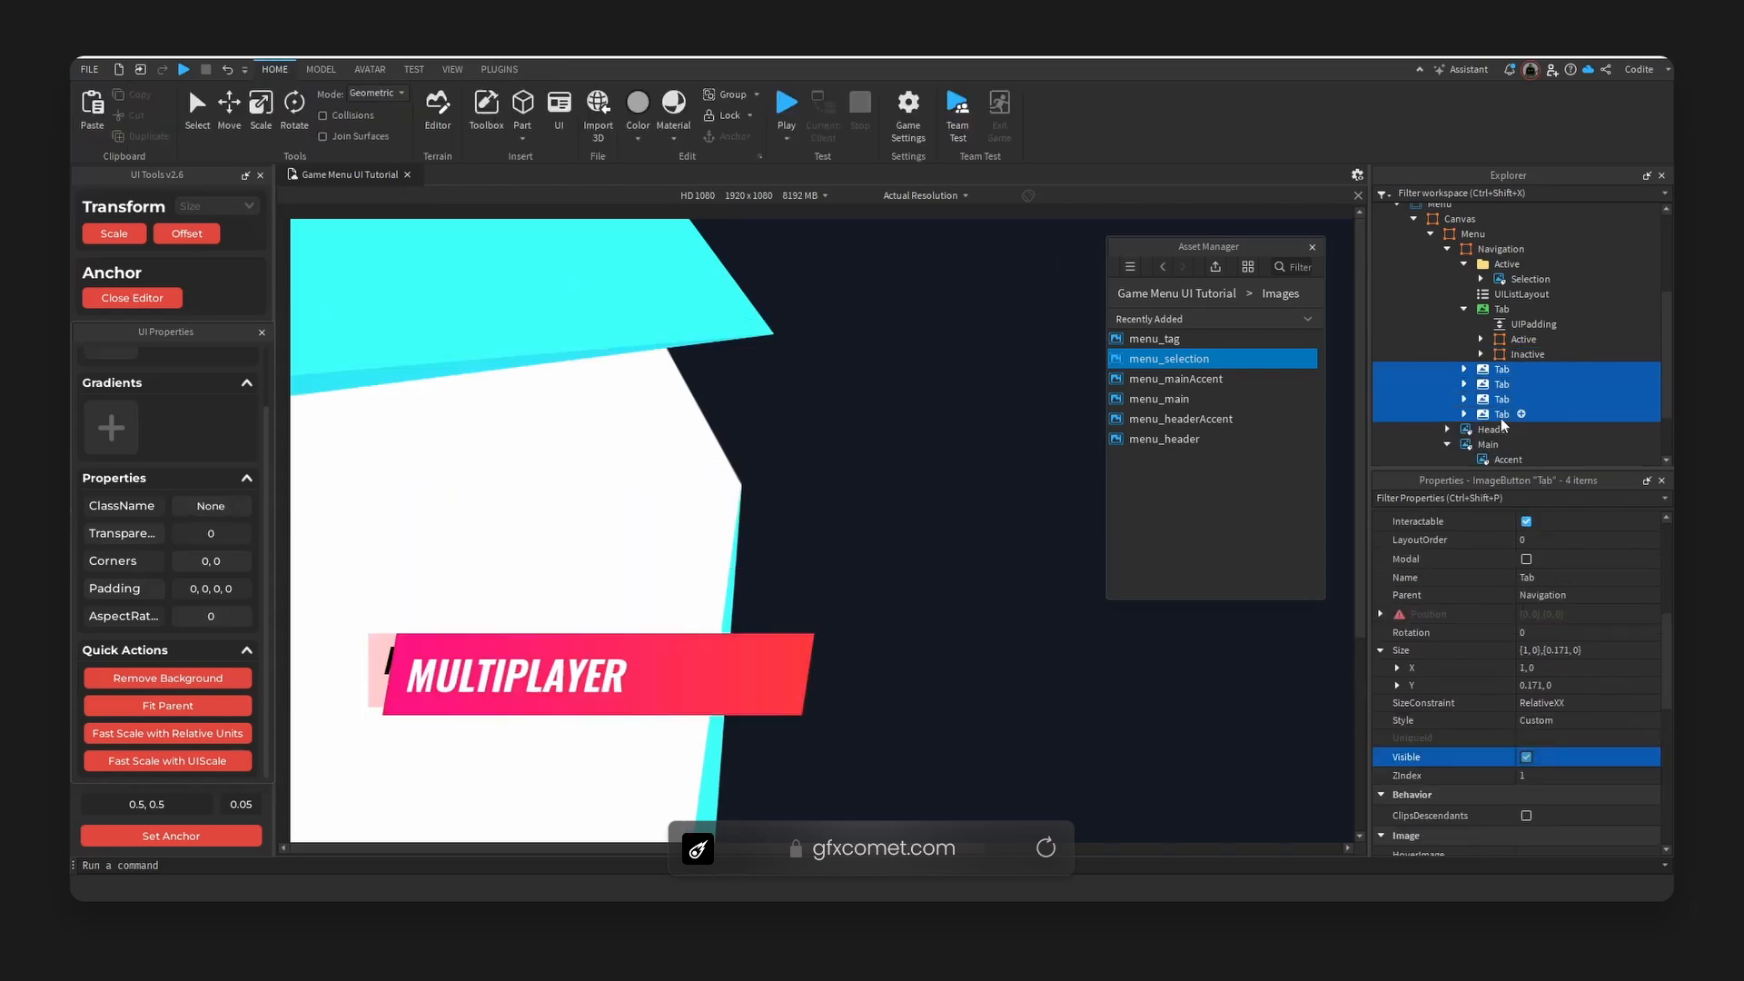
scroll(1360, 372, down, 3)
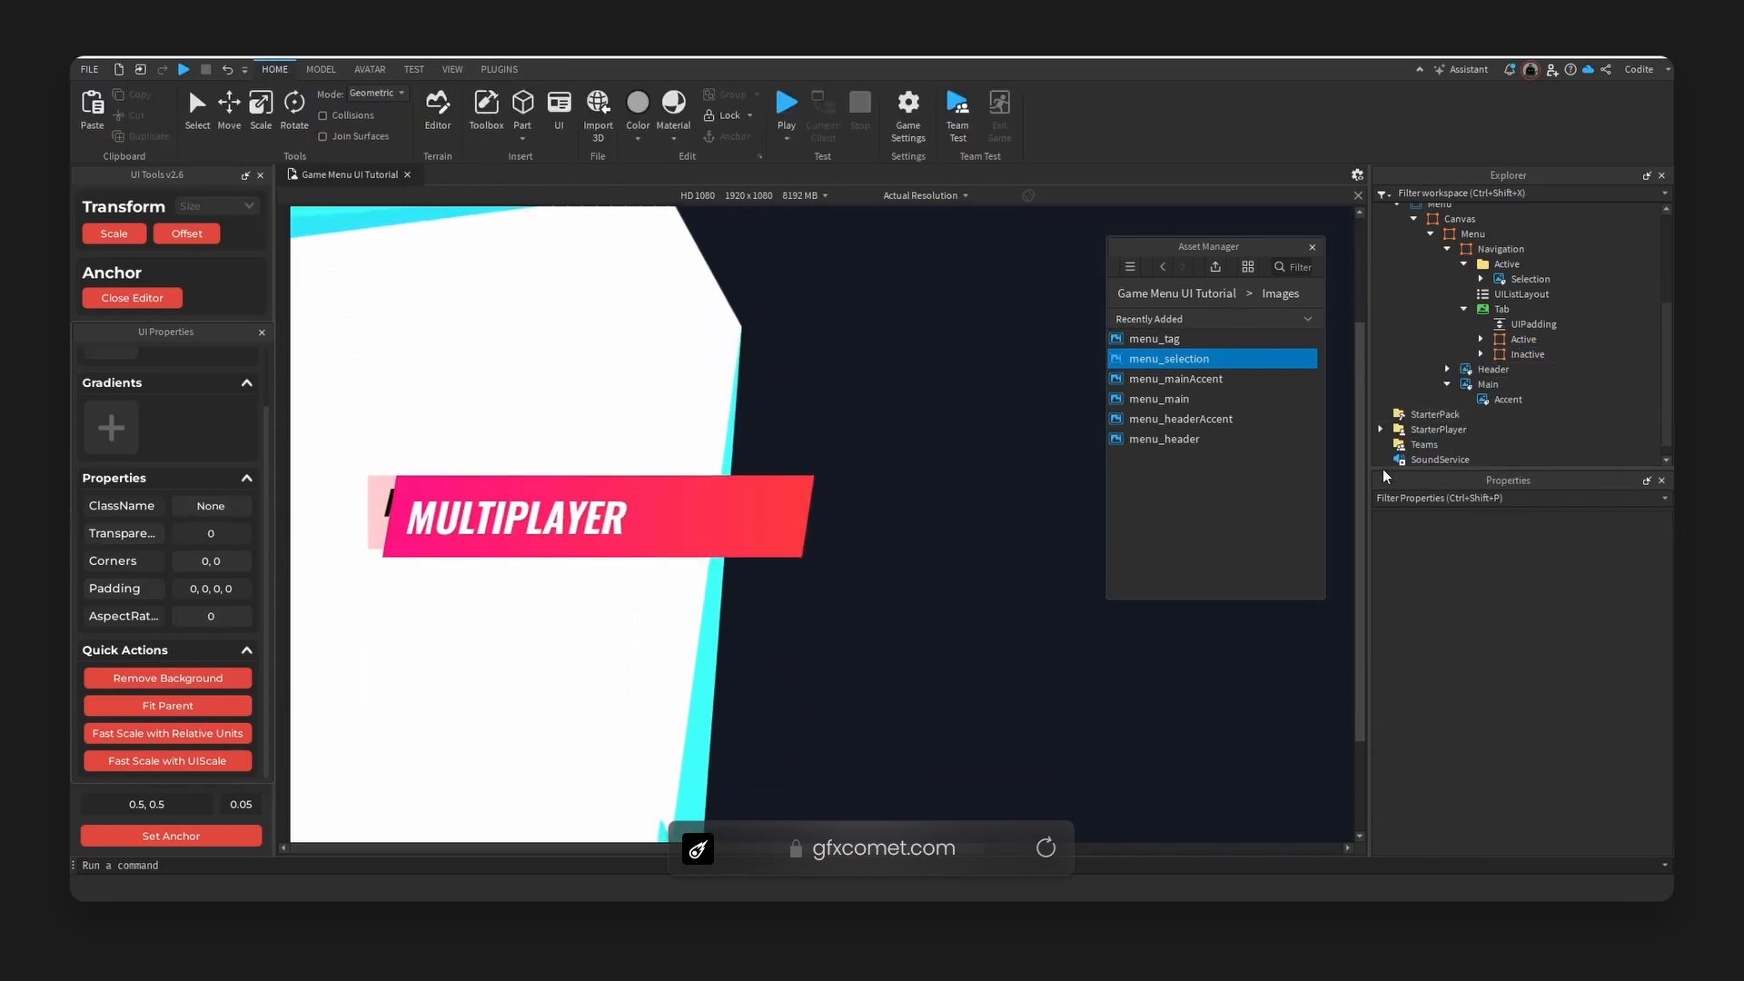
Delete the UIPadding from the remaining MULTIPLAYER tab.
click(1533, 327)
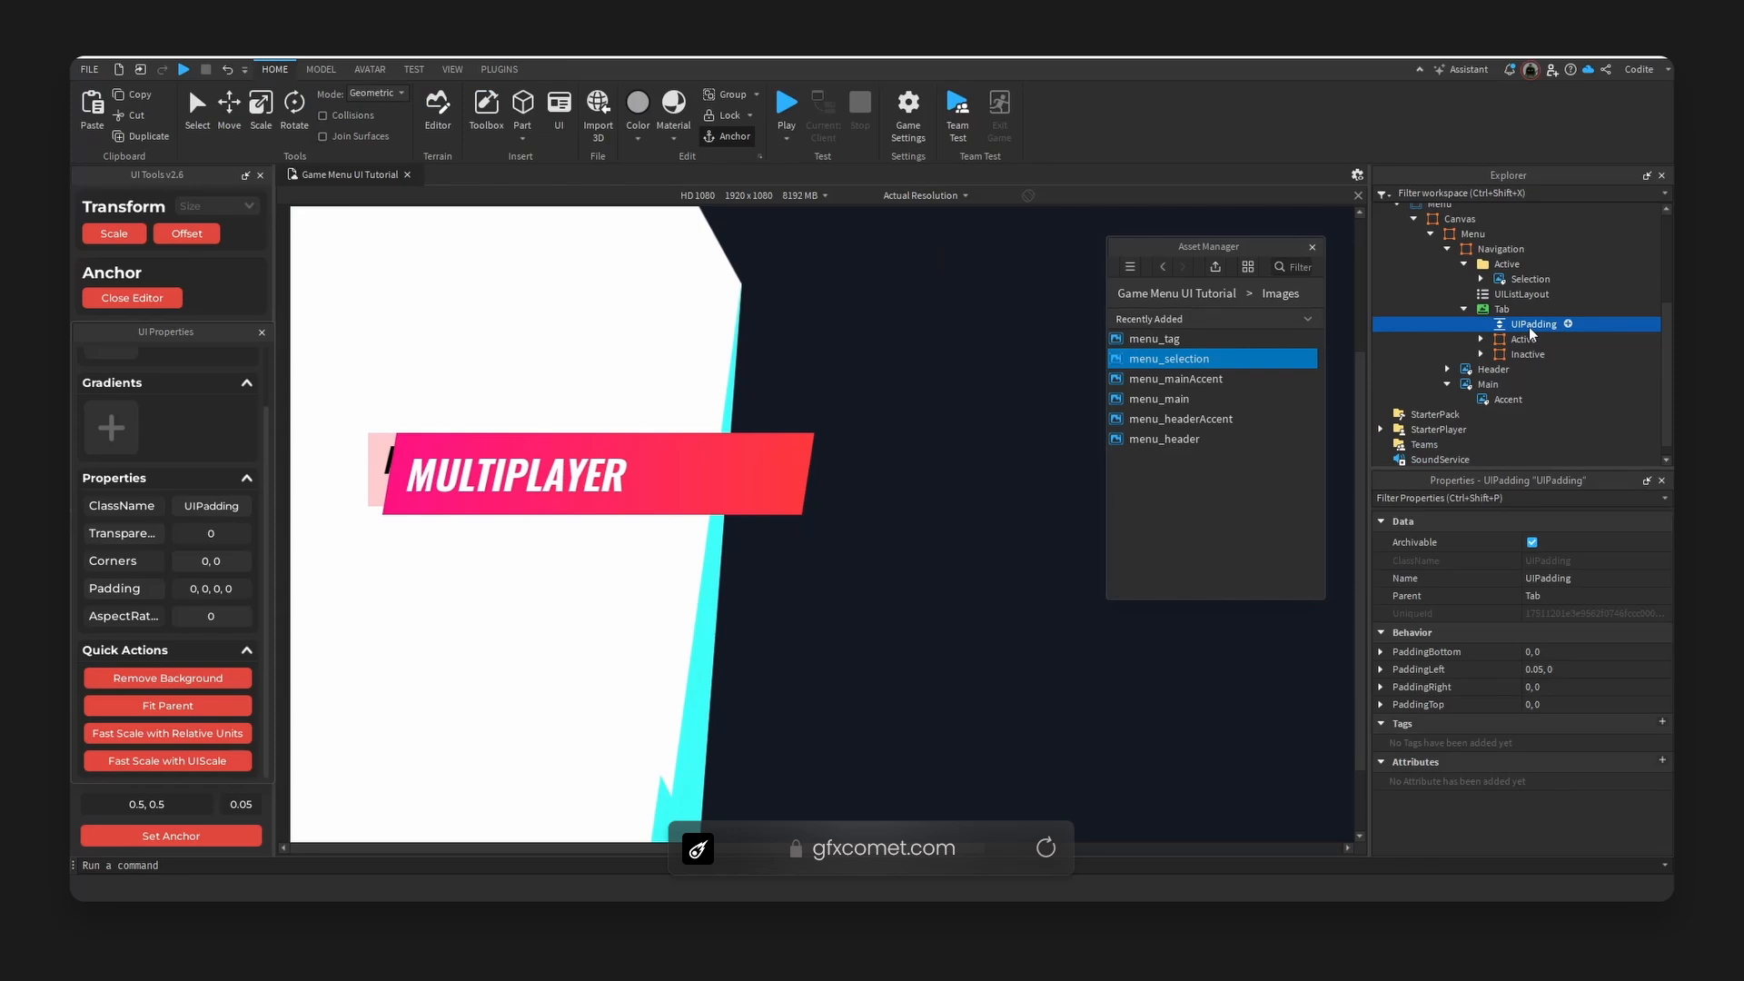
key(Delete)
click(1480, 339)
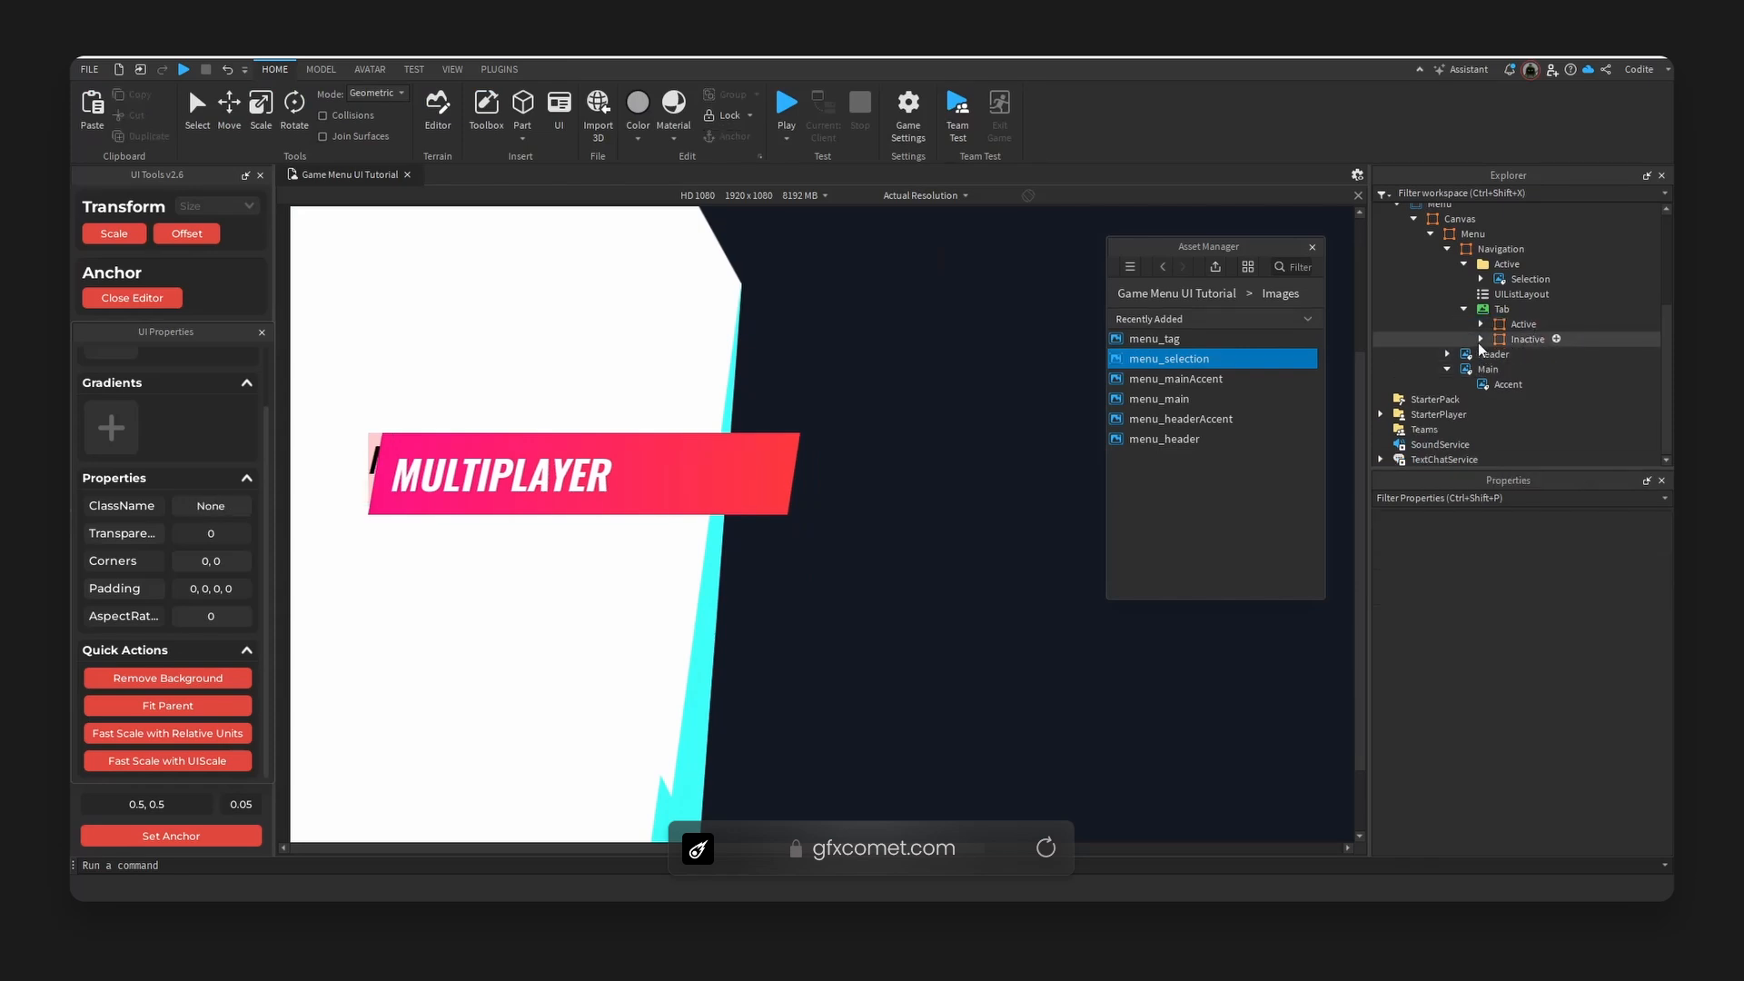
Hide the tab's Active frame and restore the deleted UIPadding inside the Inactive frame.
click(1513, 340)
click(1526, 731)
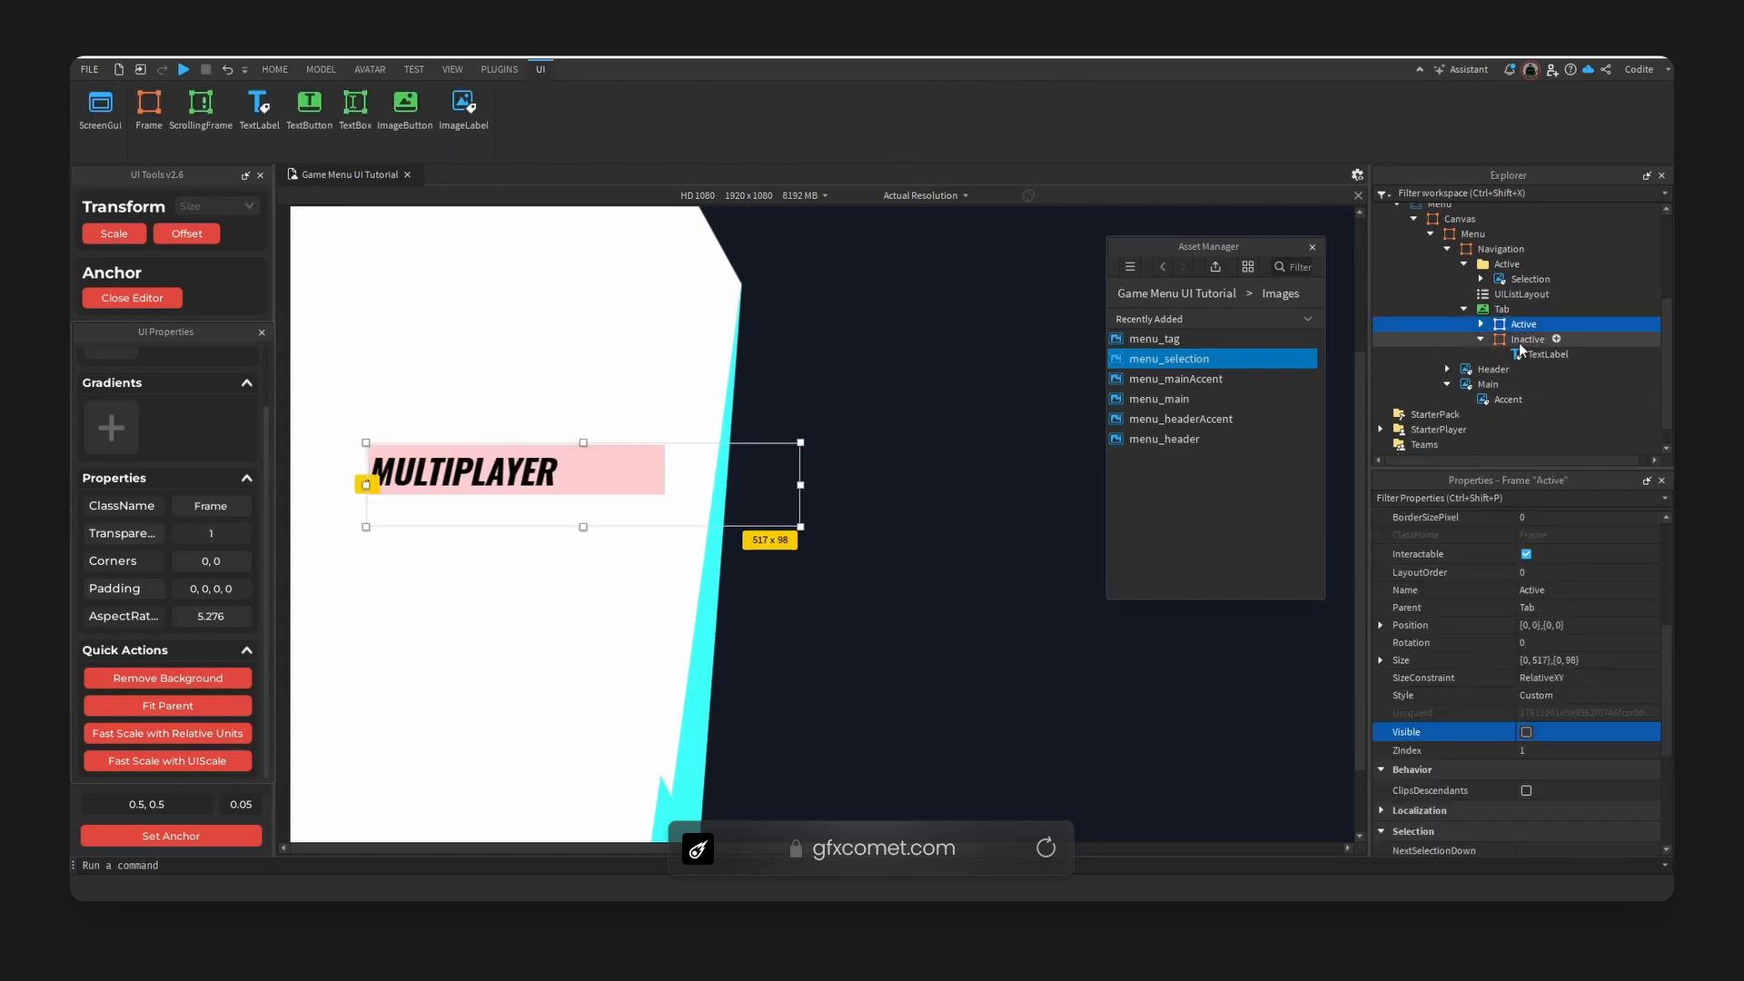
key(ctrl+z)
key(ctrl+z)
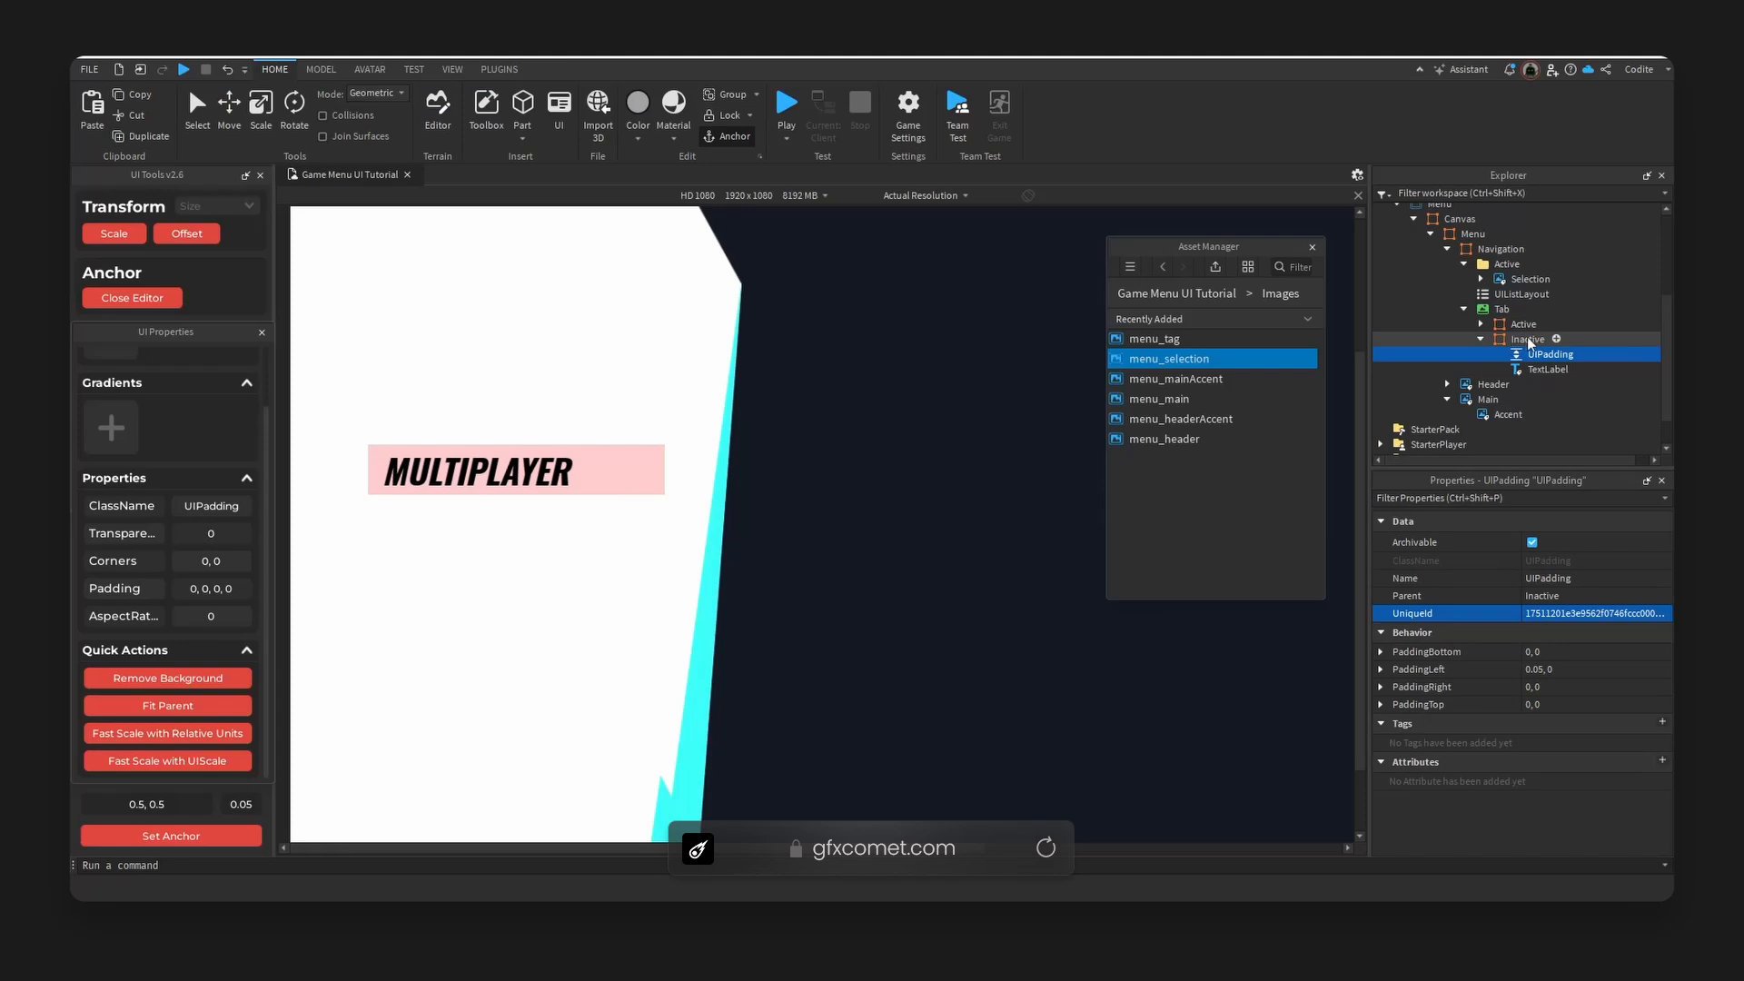
Add a UIListLayout to the tab's Inactive frame.
click(1529, 340)
click(1556, 339)
text(ui)
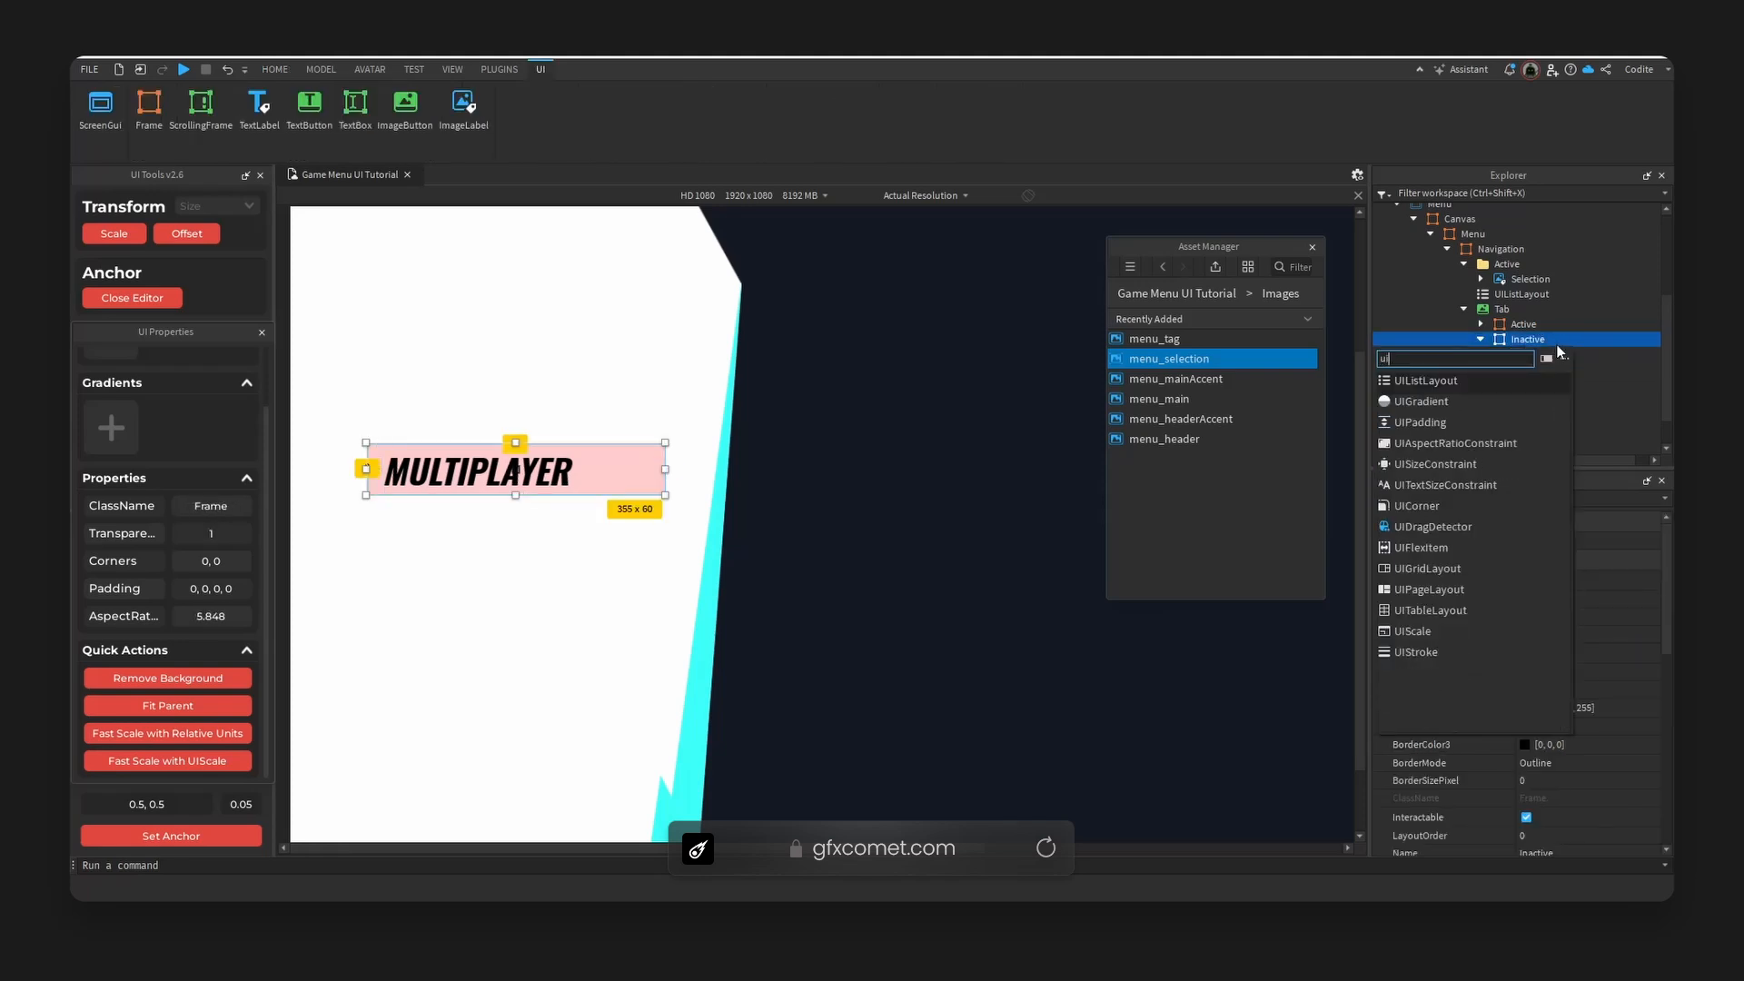
text(l)
key(Return)
click(1550, 355)
Change the vertical alignment of the Inactive frame's UIListLayout.
scroll(1567, 708, down, 2)
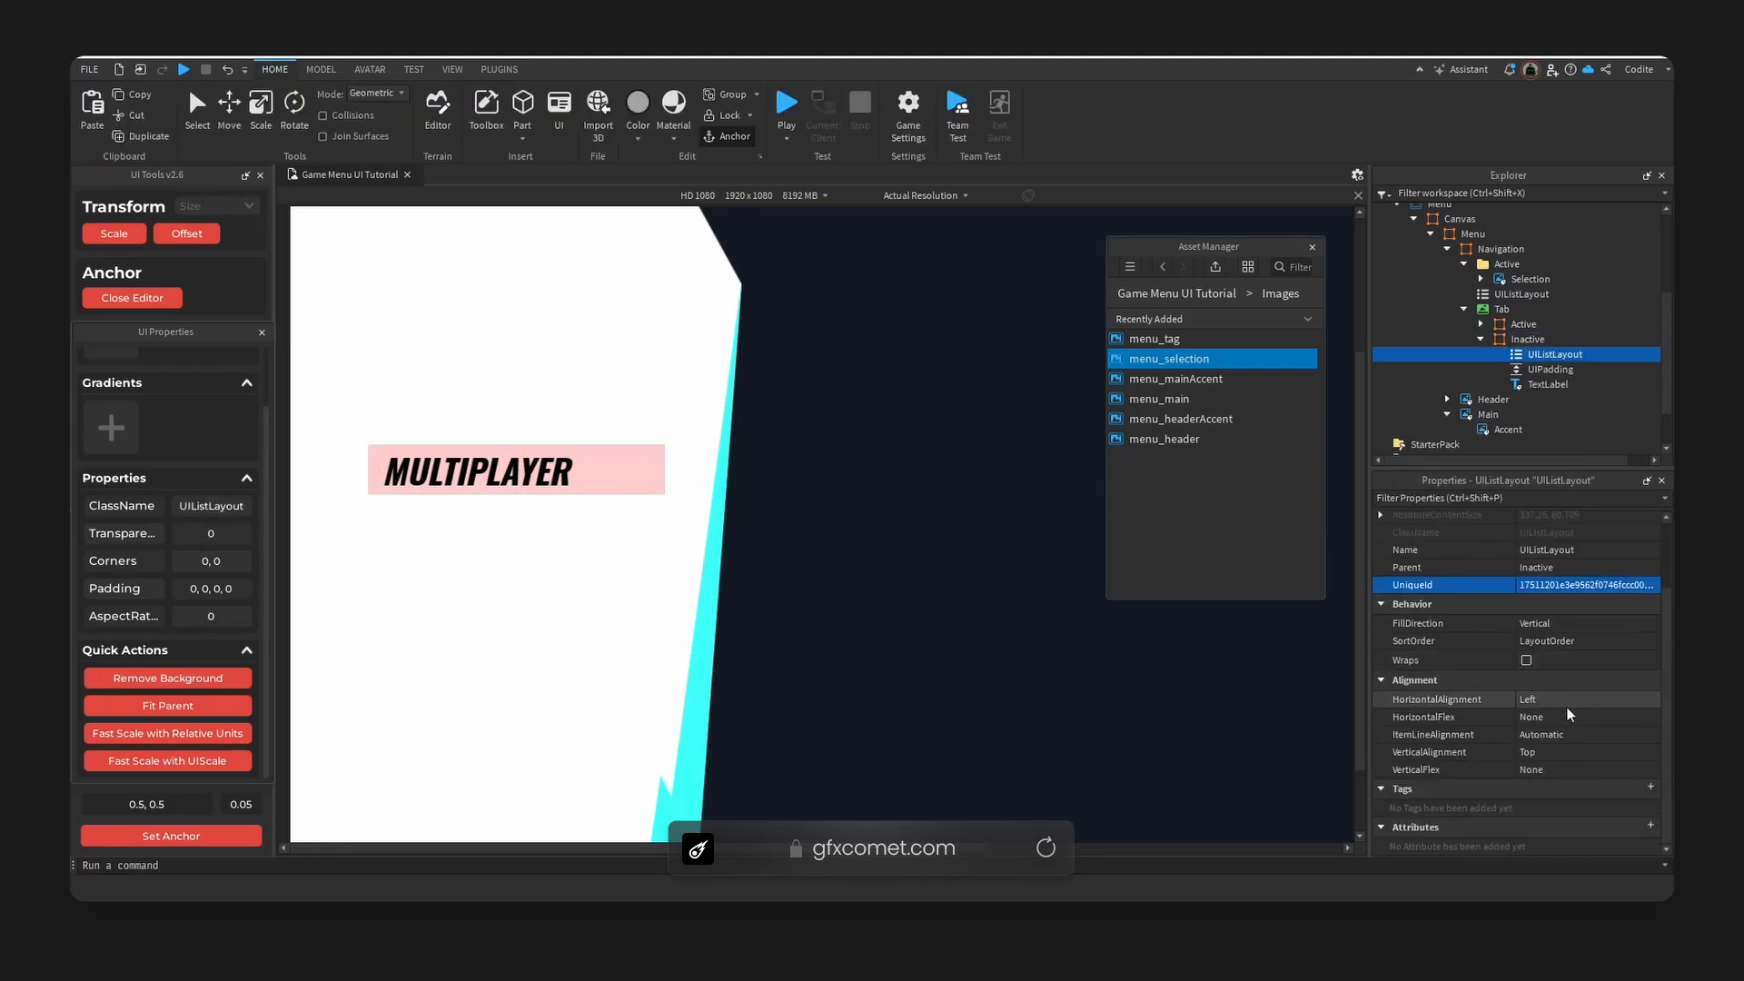
click(1566, 700)
click(1548, 752)
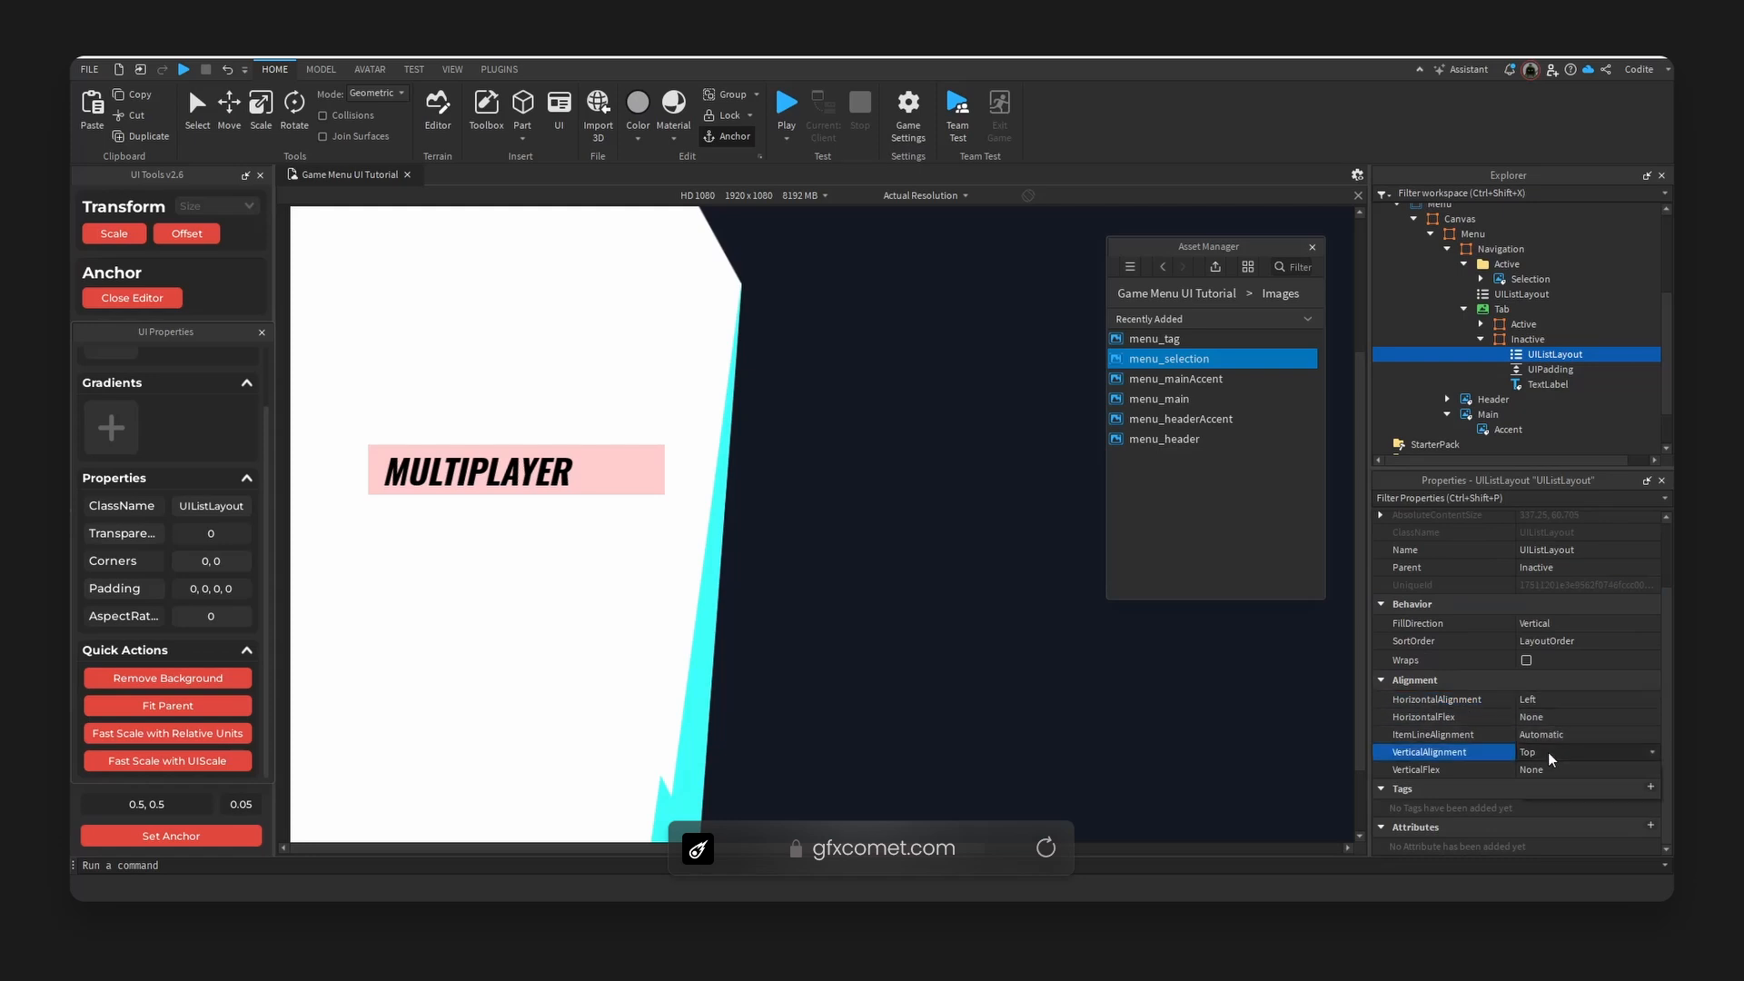
click(1547, 752)
click(1566, 777)
click(525, 488)
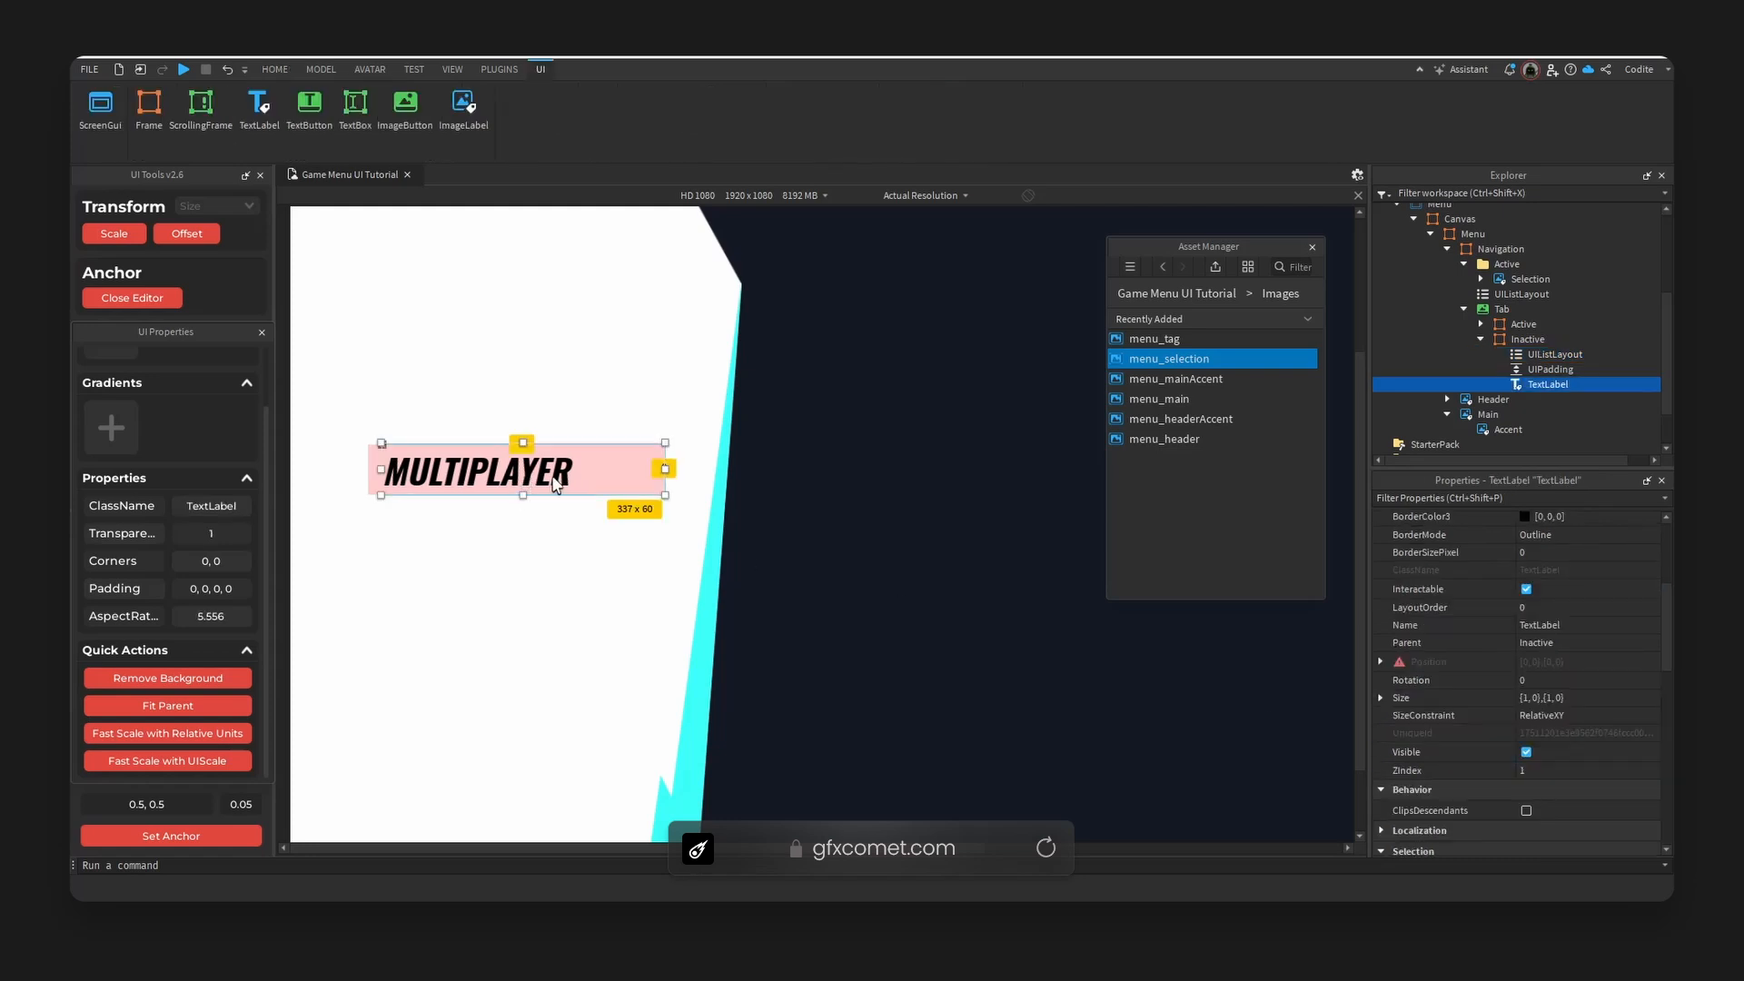
Set the anchor point of the Tab button in the Navigation frame to 0.5, 0.5.
click(1501, 341)
click(1481, 339)
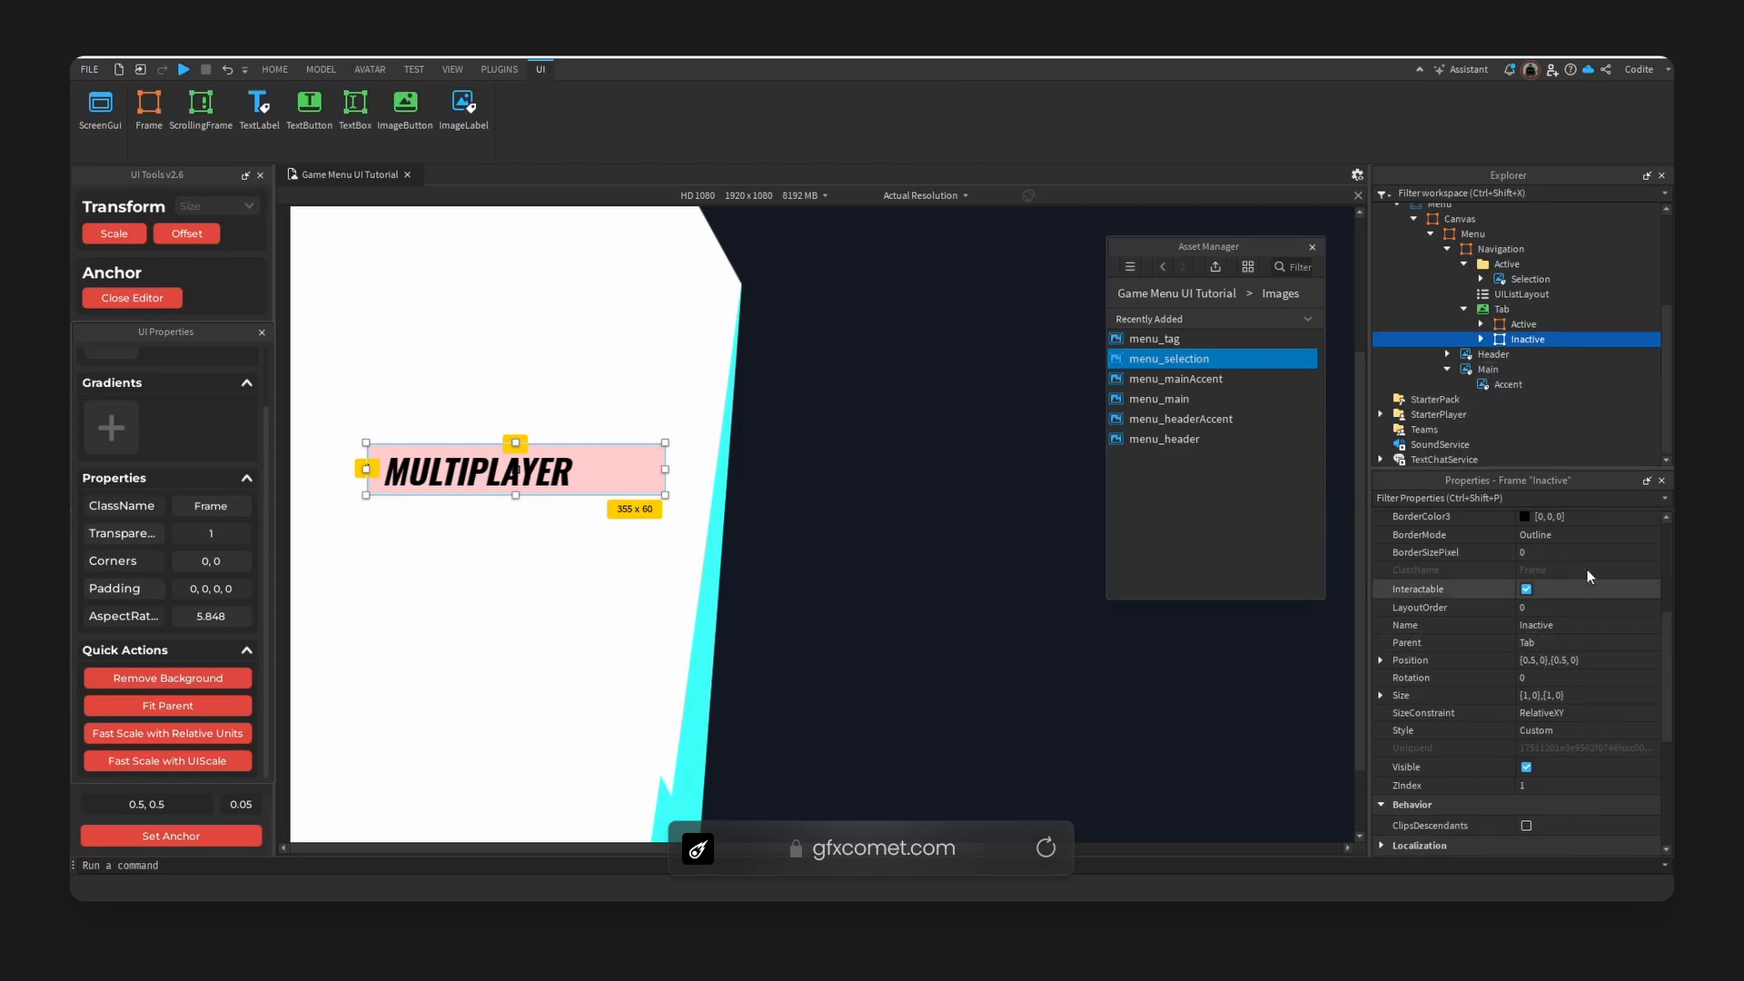
click(1494, 251)
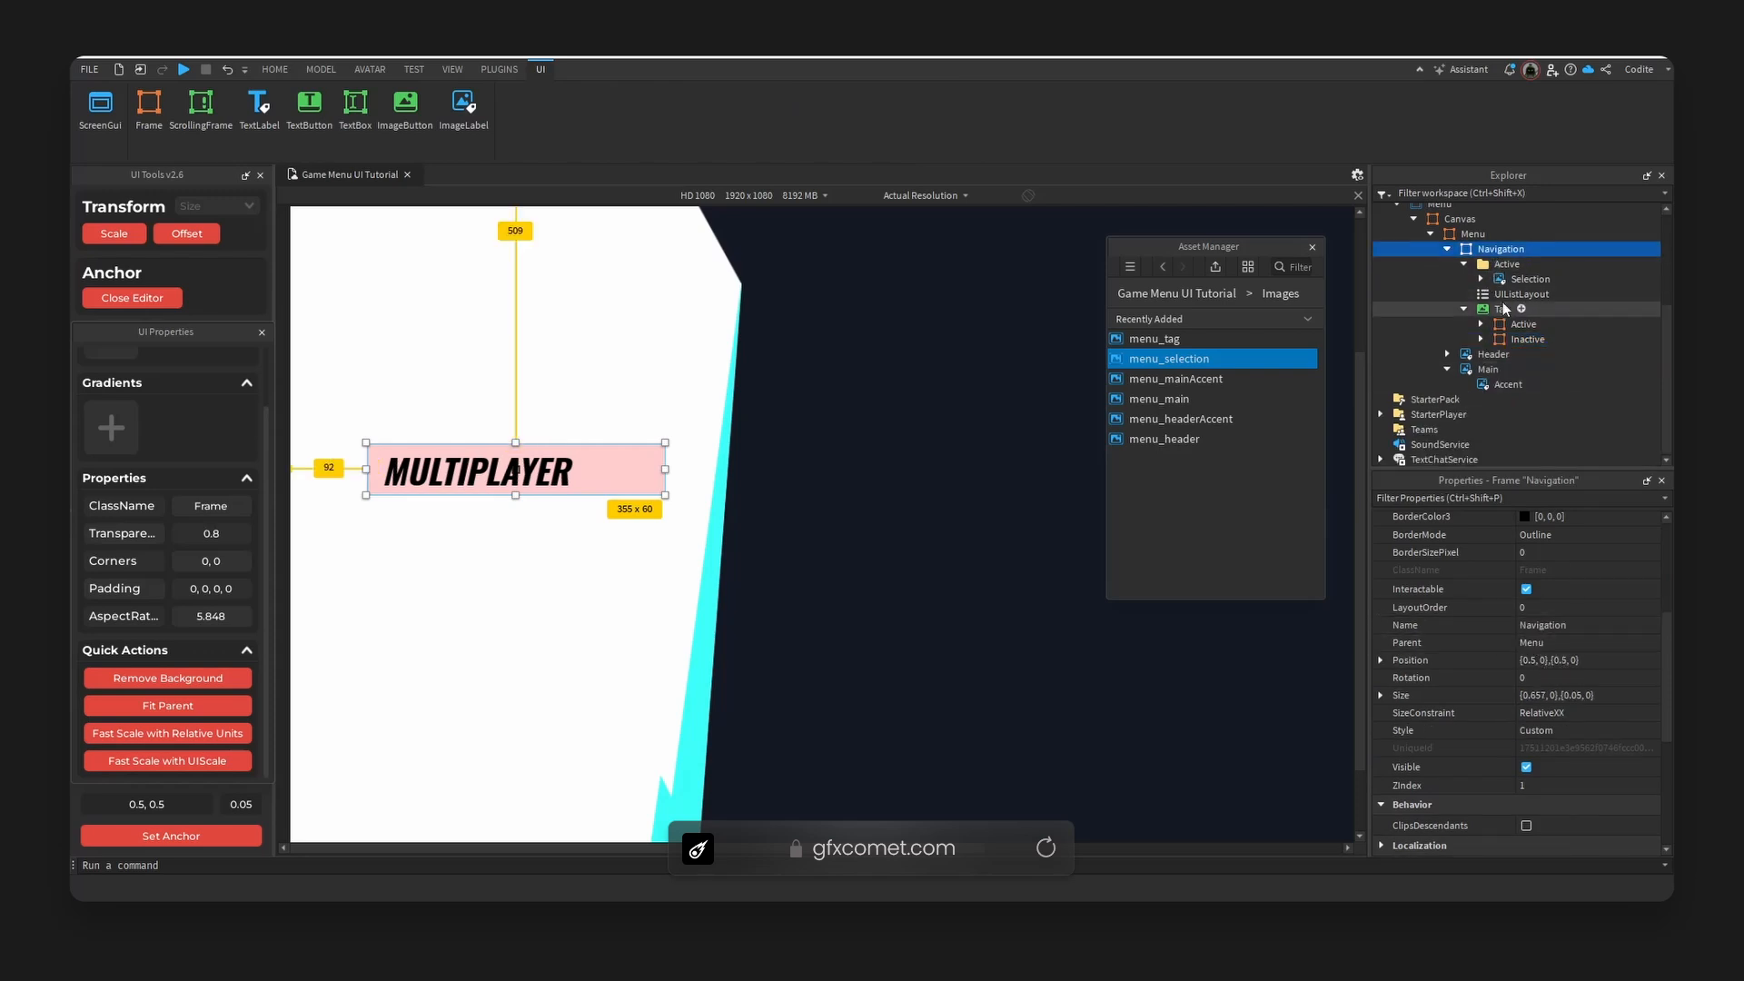
click(1501, 310)
click(1463, 309)
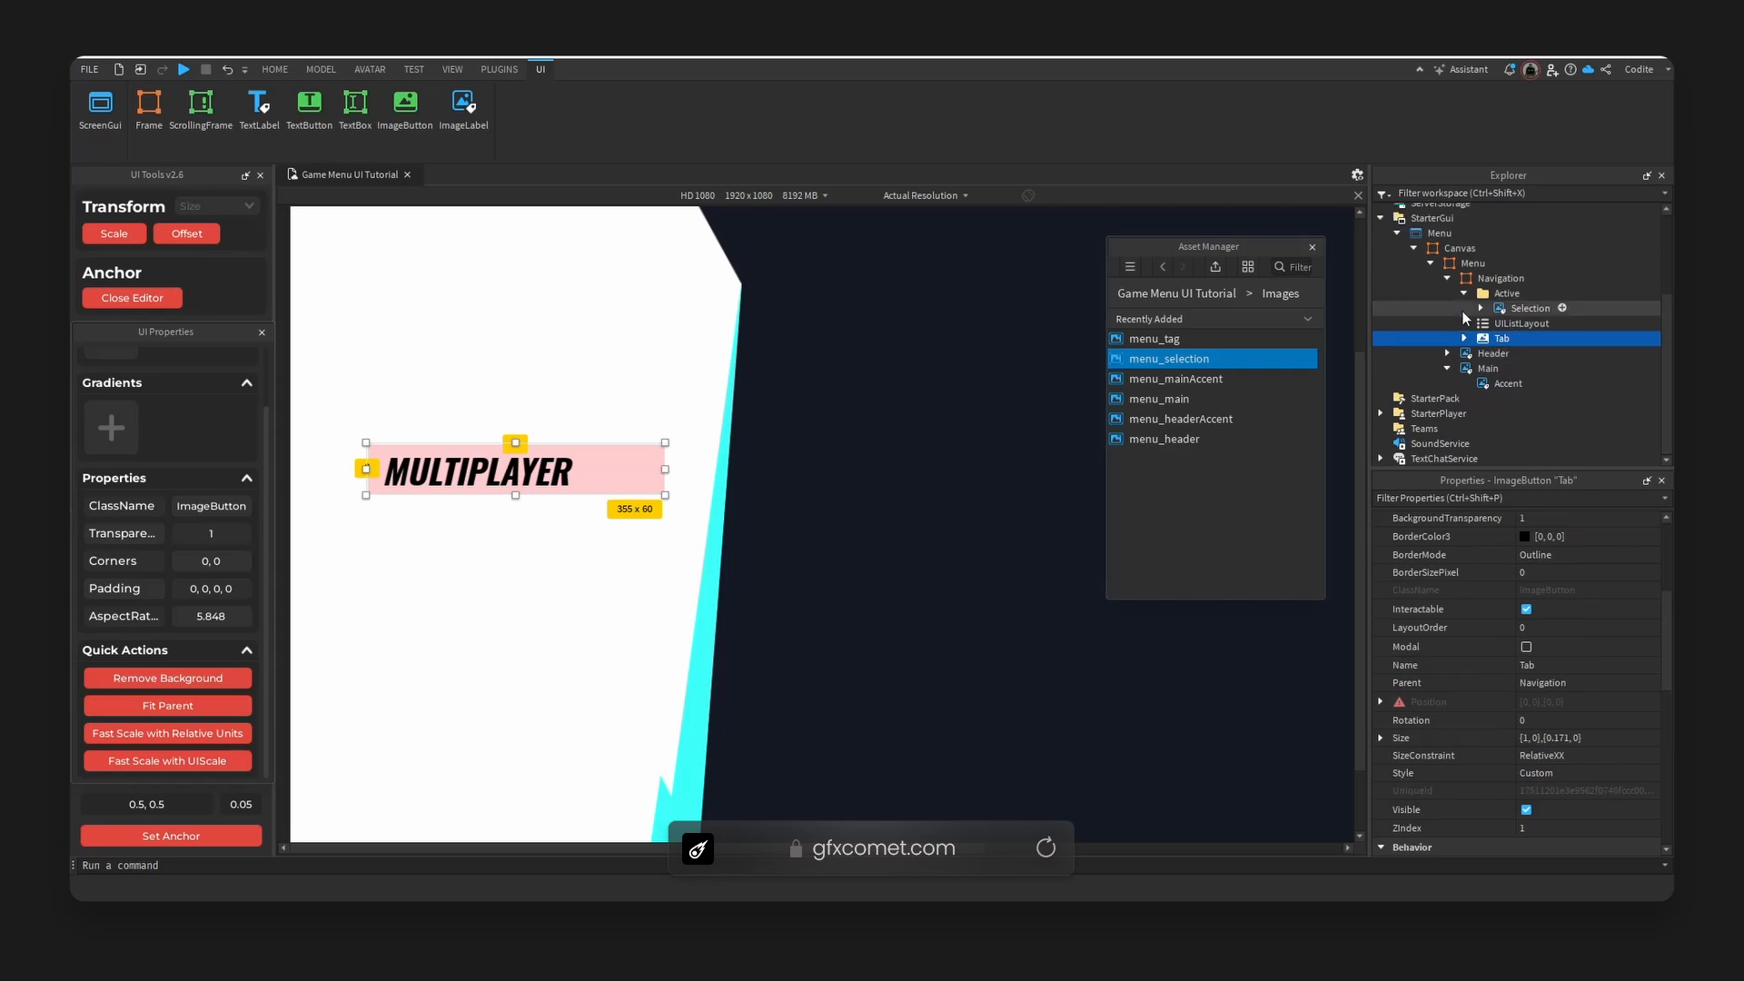
click(1463, 338)
scroll(1612, 643, up, 3)
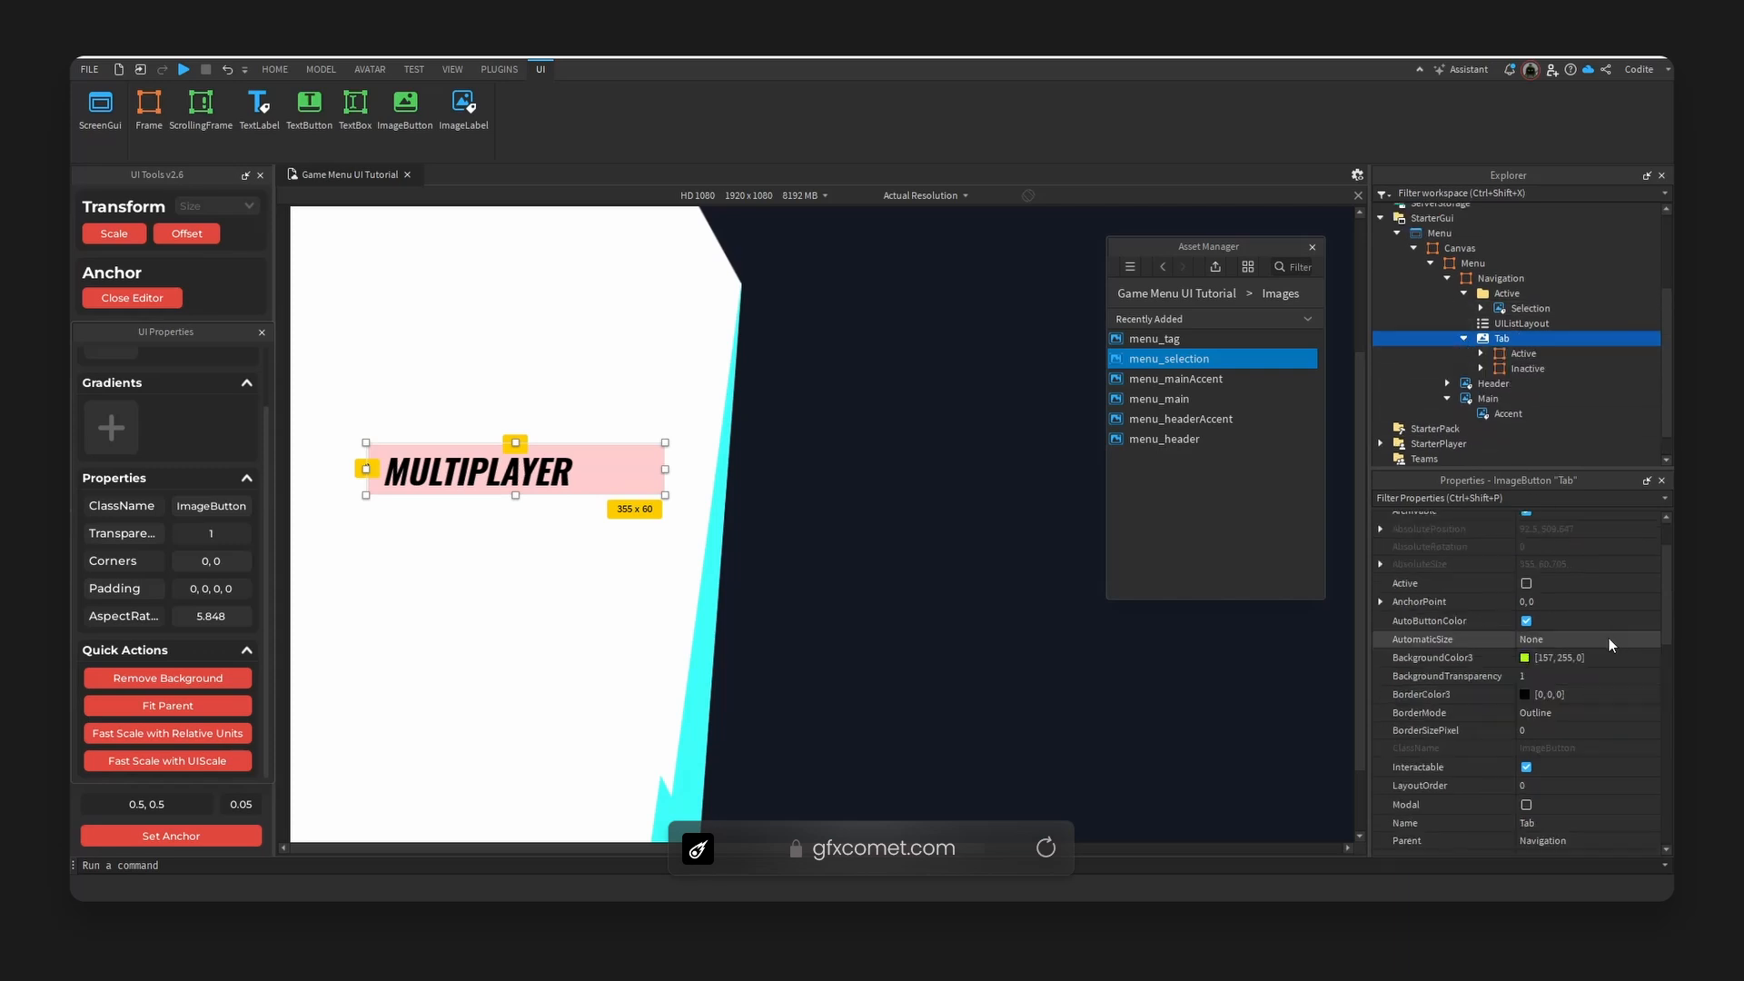
scroll(1613, 642, up, 2)
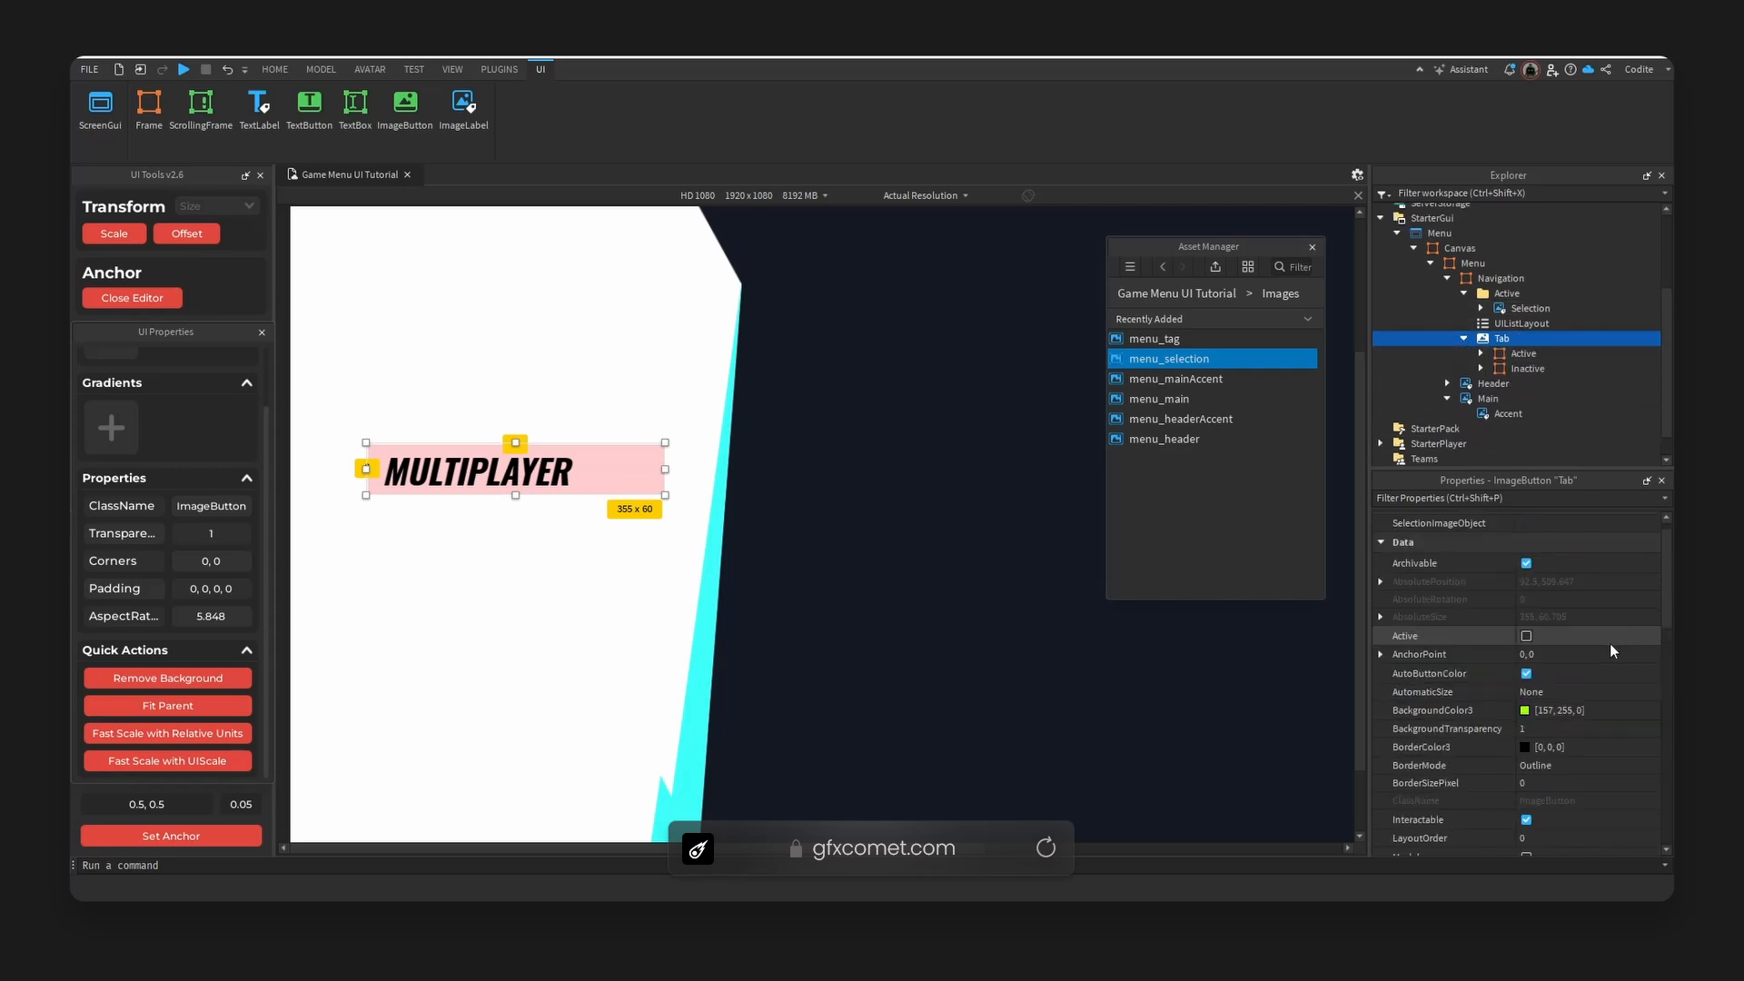
click(240, 834)
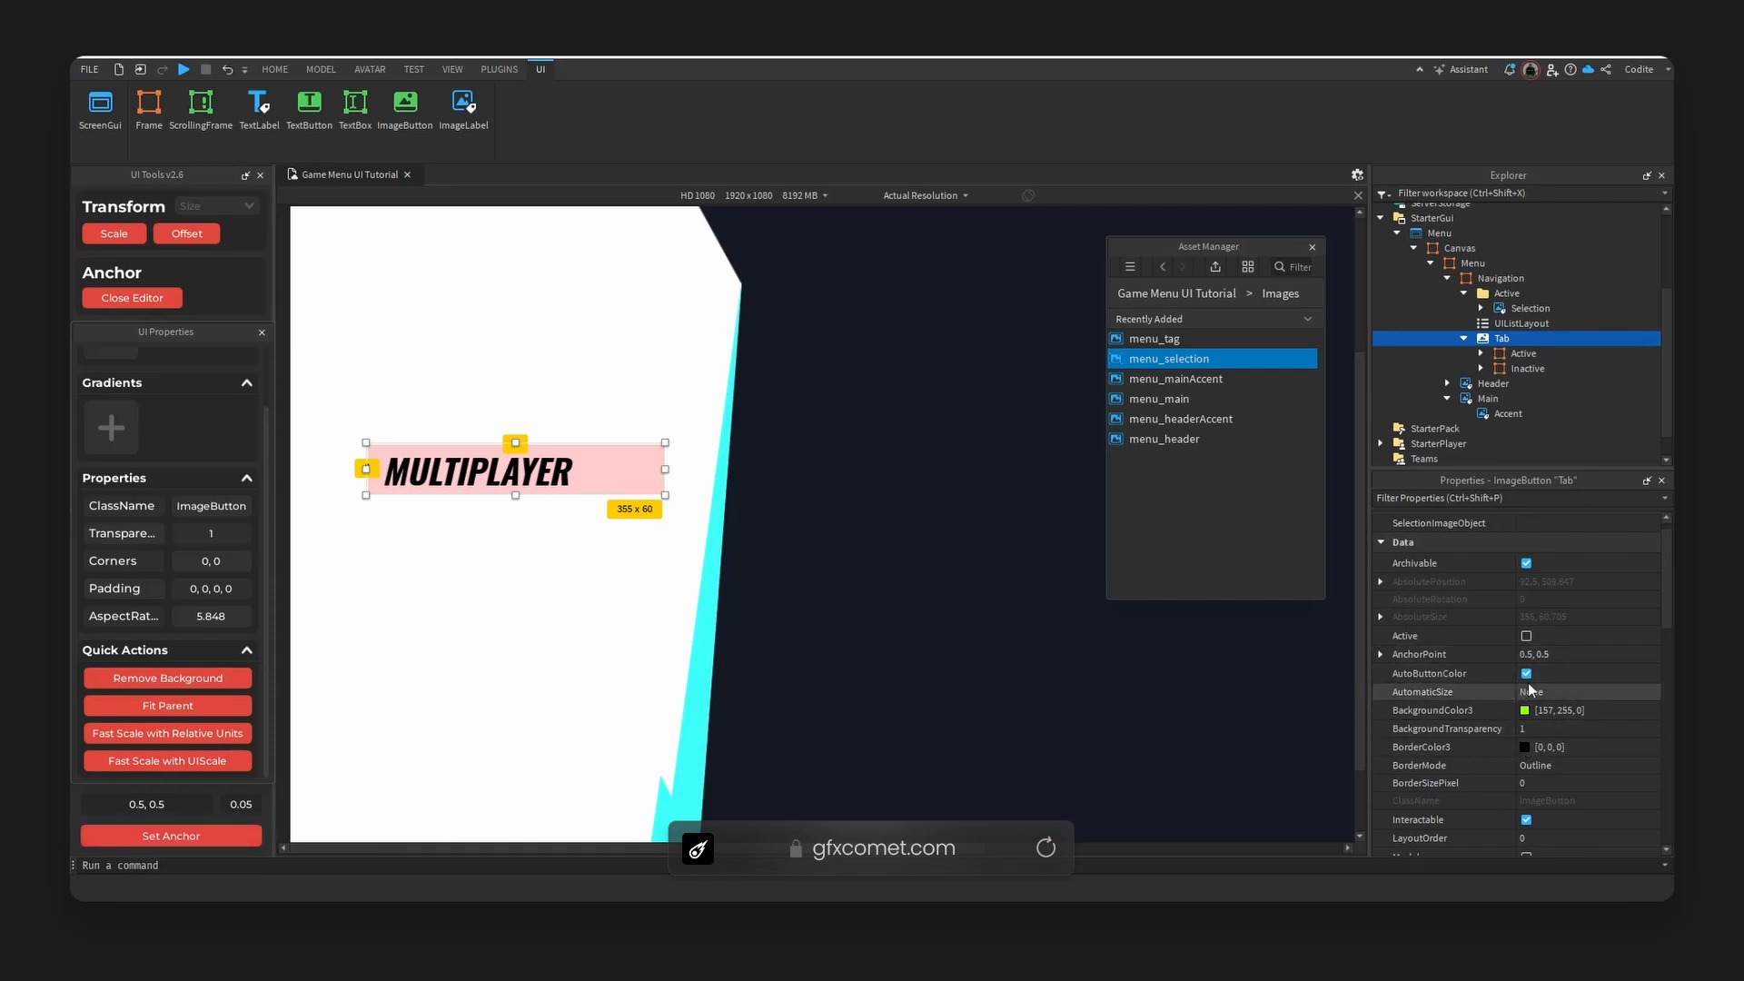
Try XY automatic sizing on the Tab button and settle on Y.
click(1562, 694)
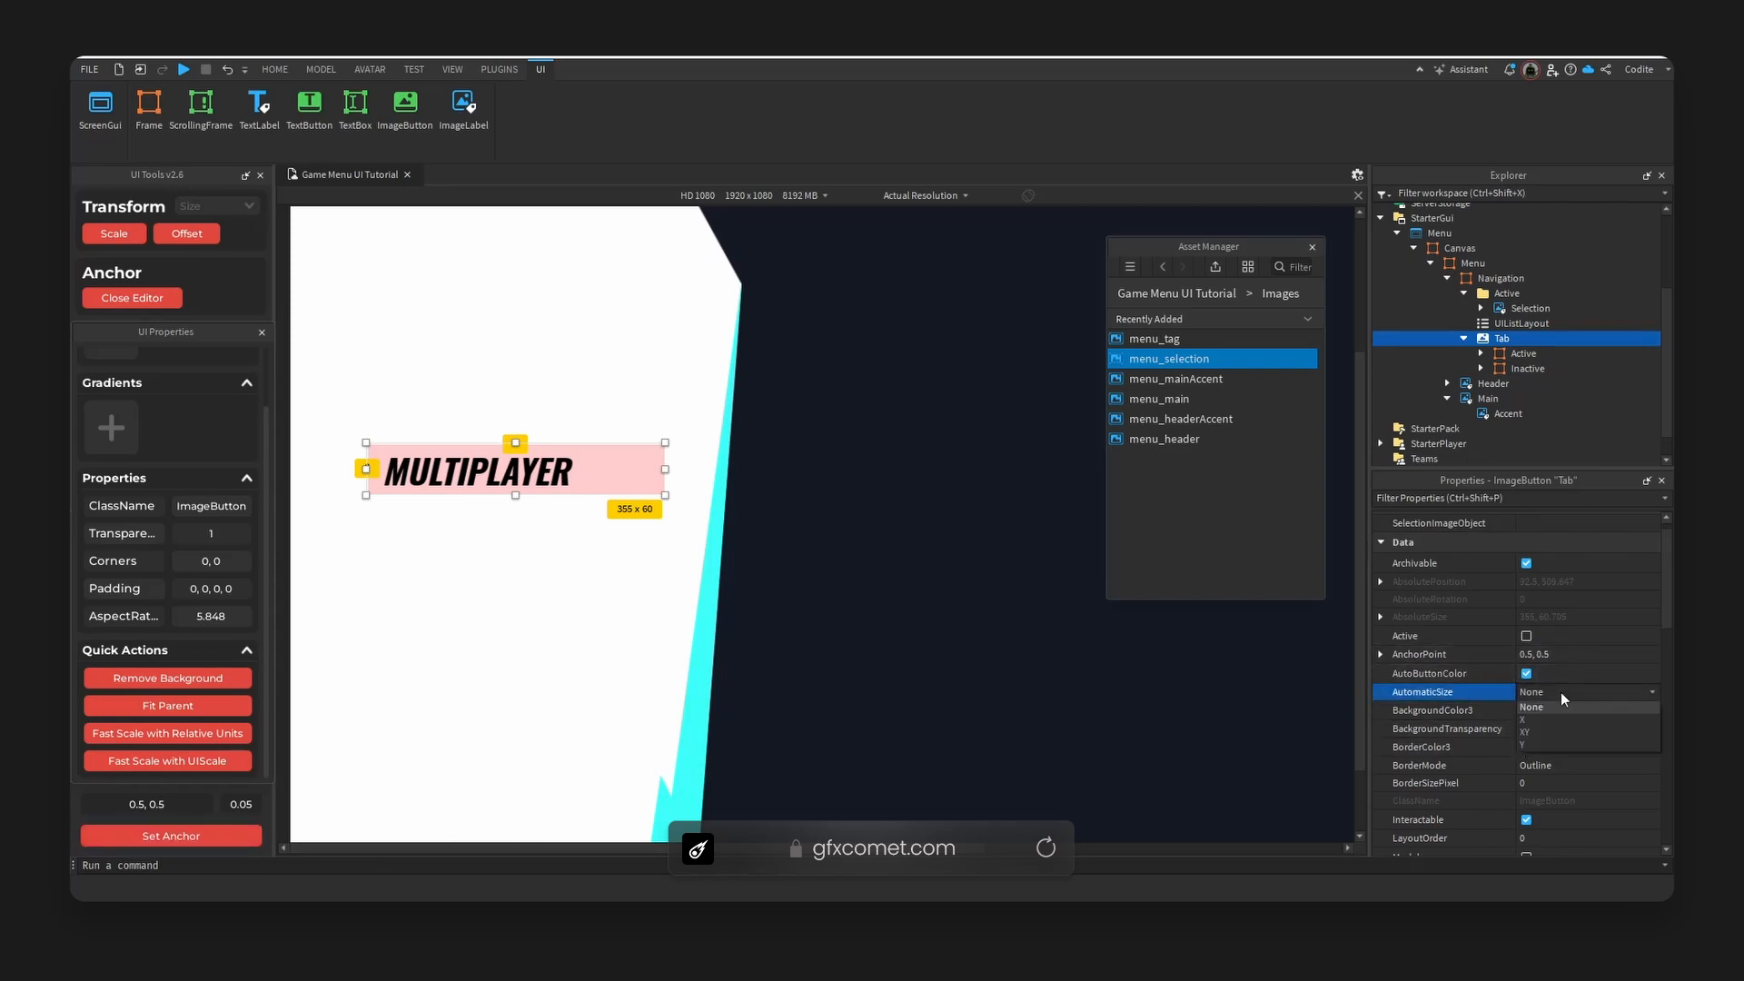
click(1548, 750)
key(ctrl+z)
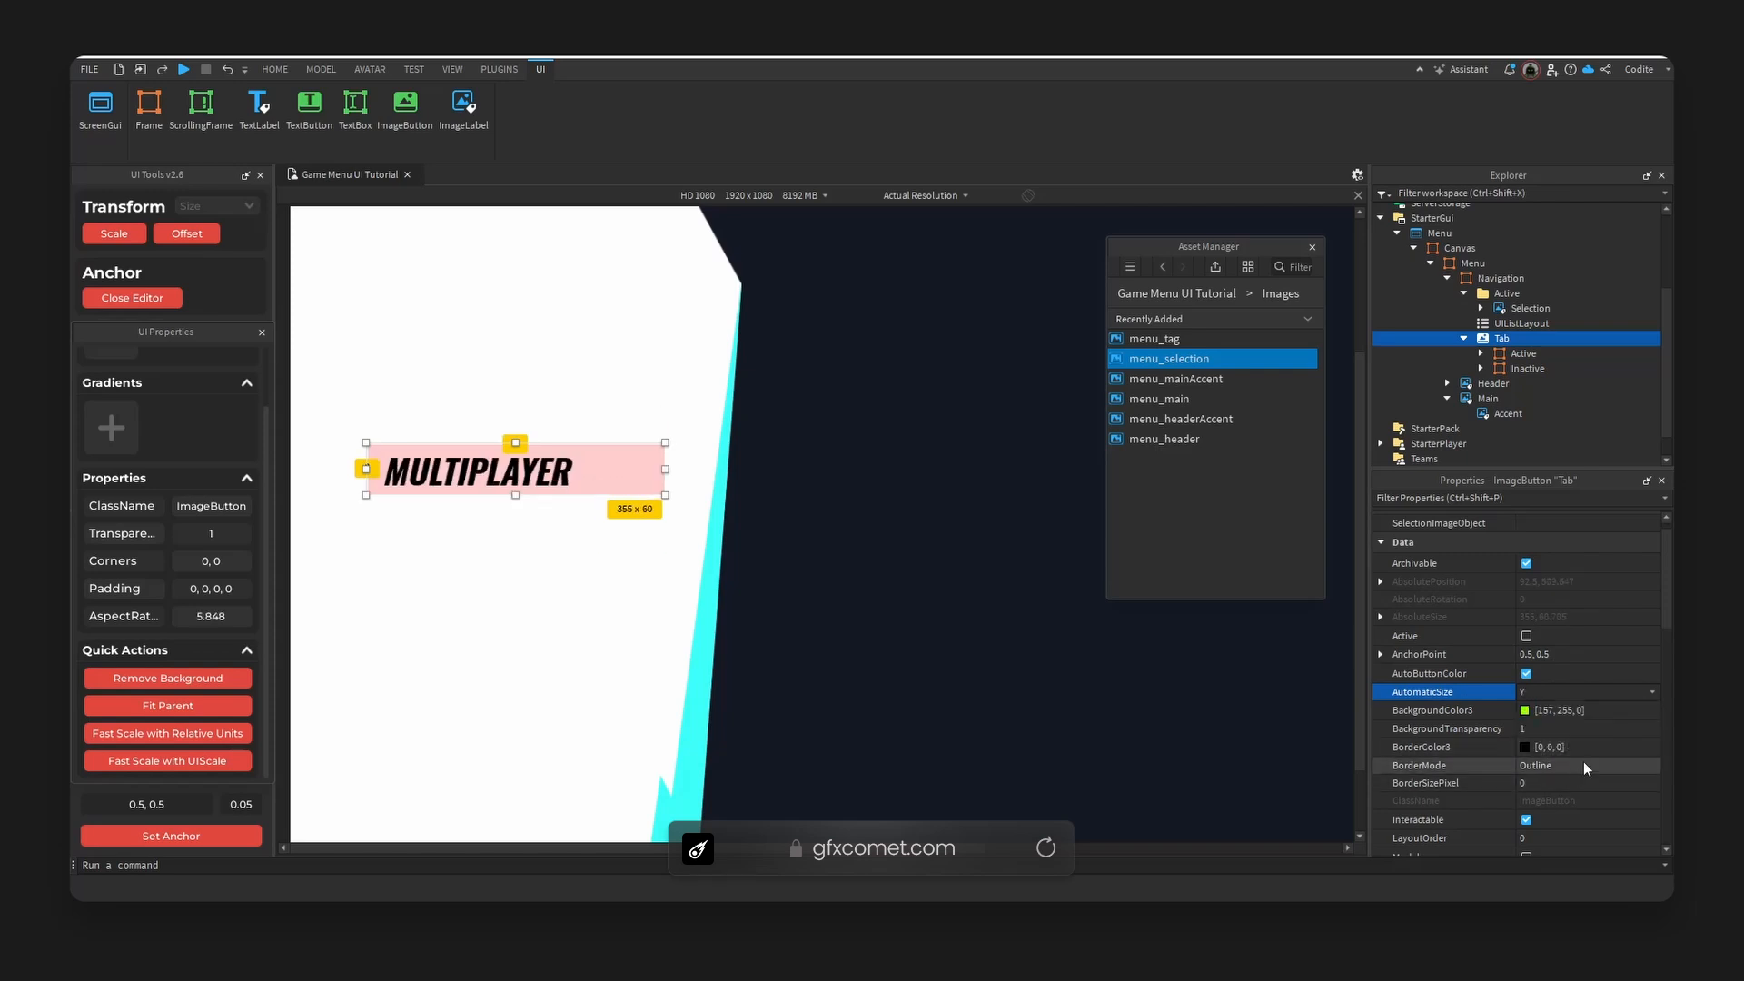
scroll(1589, 765, down, 5)
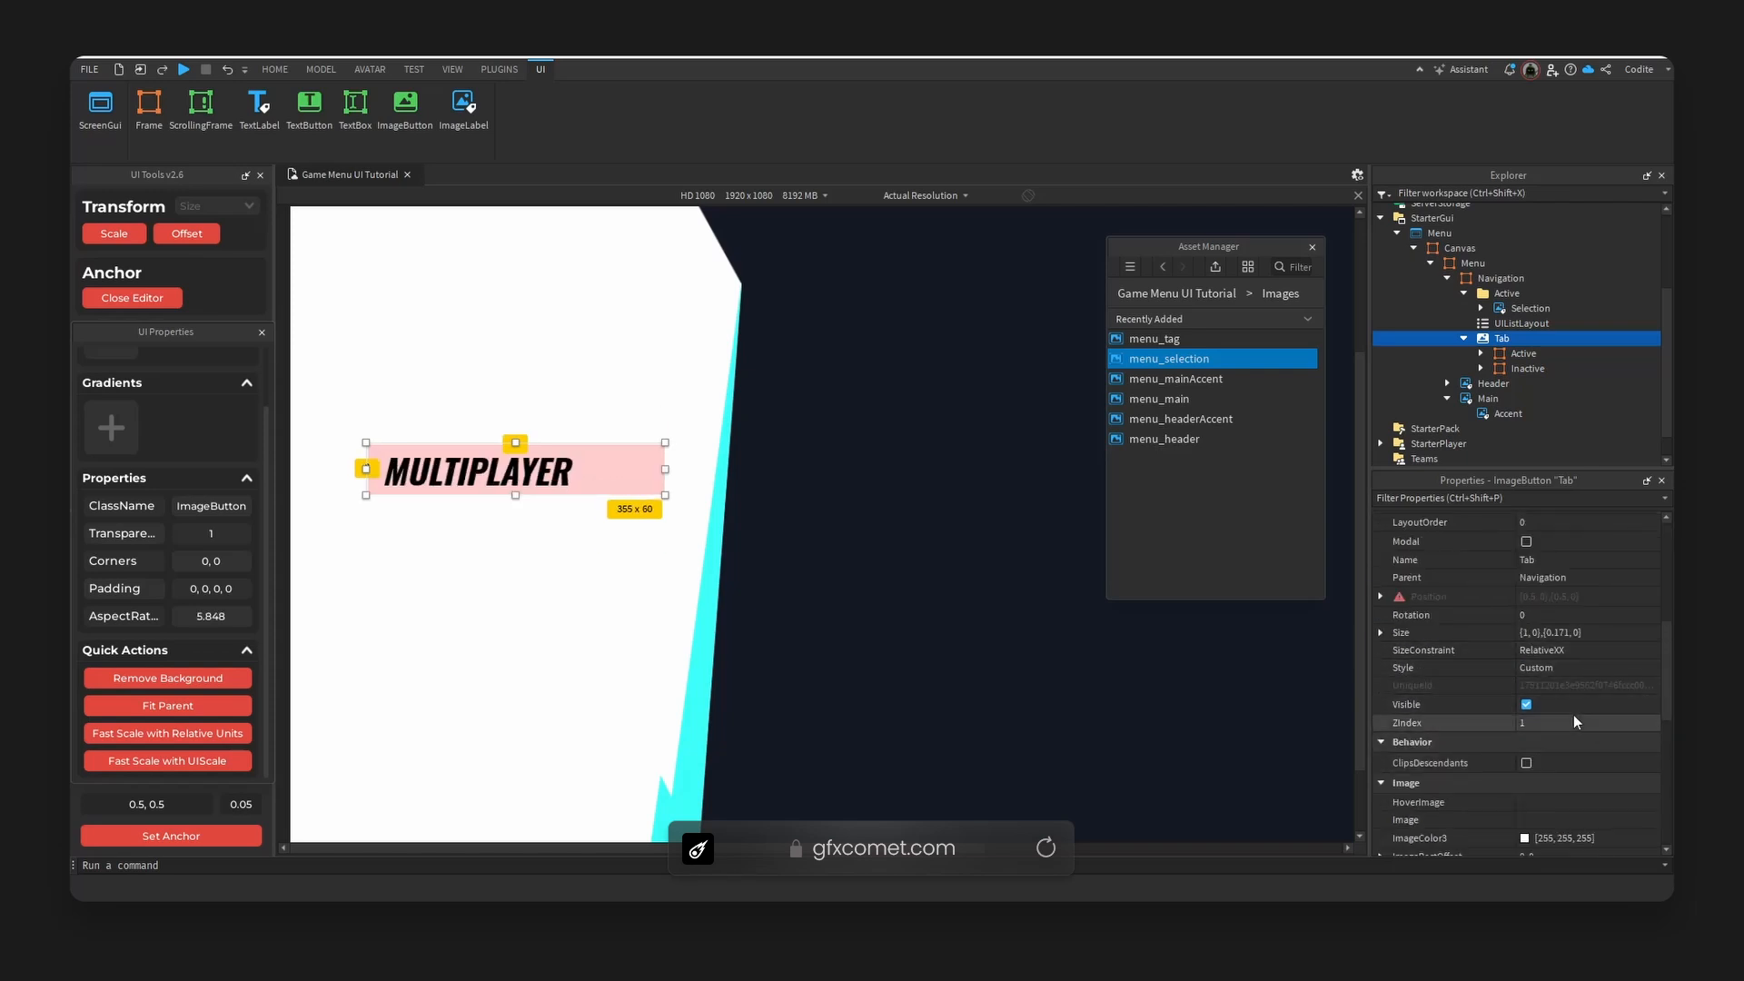
scroll(1571, 716, up, 5)
key(ctrl+y)
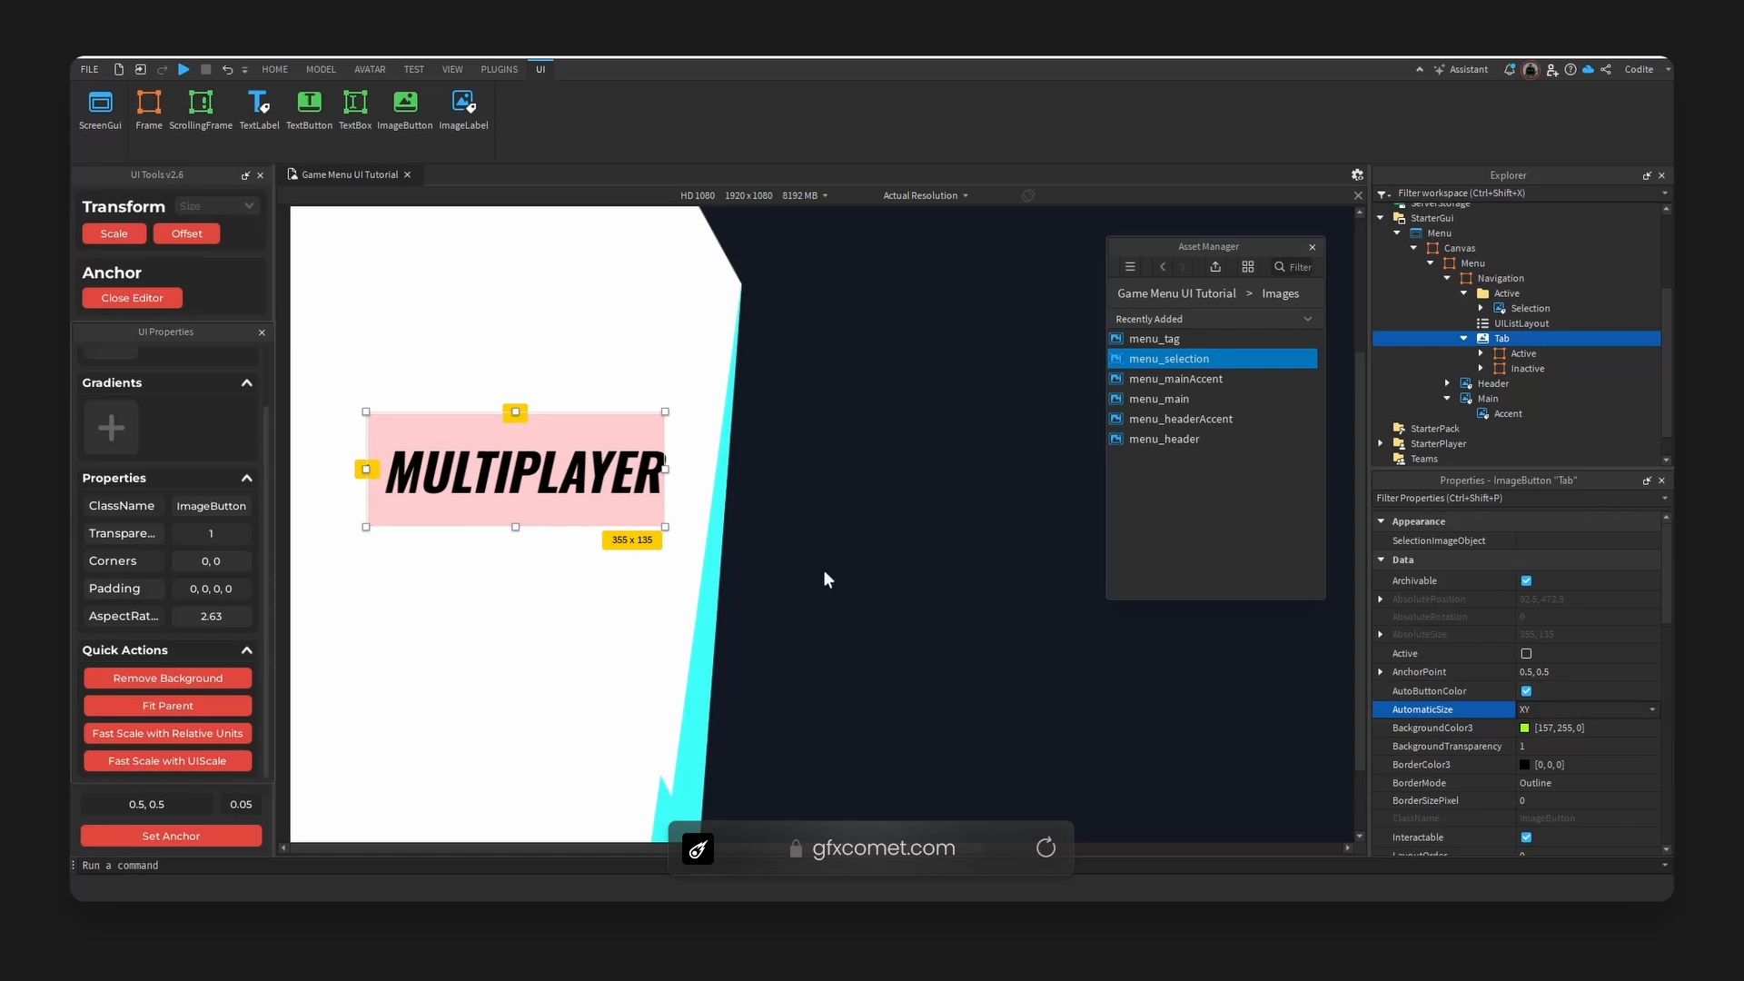
key(ctrl+z)
click(1561, 712)
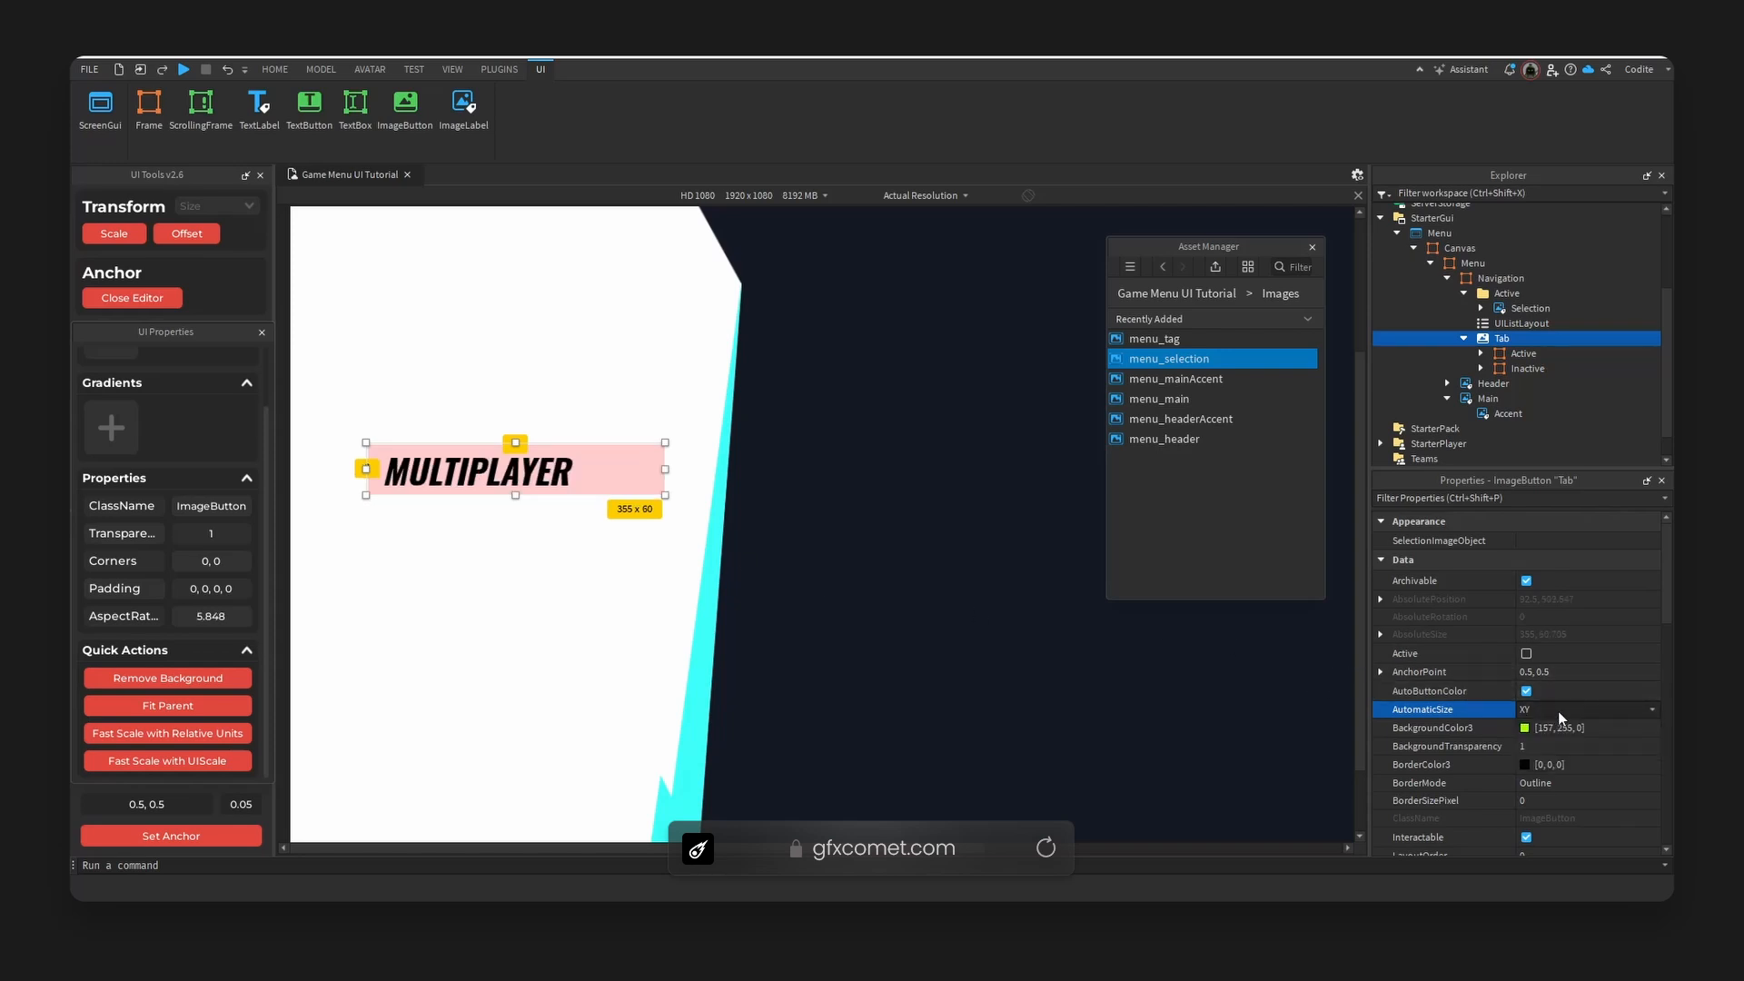
click(1565, 765)
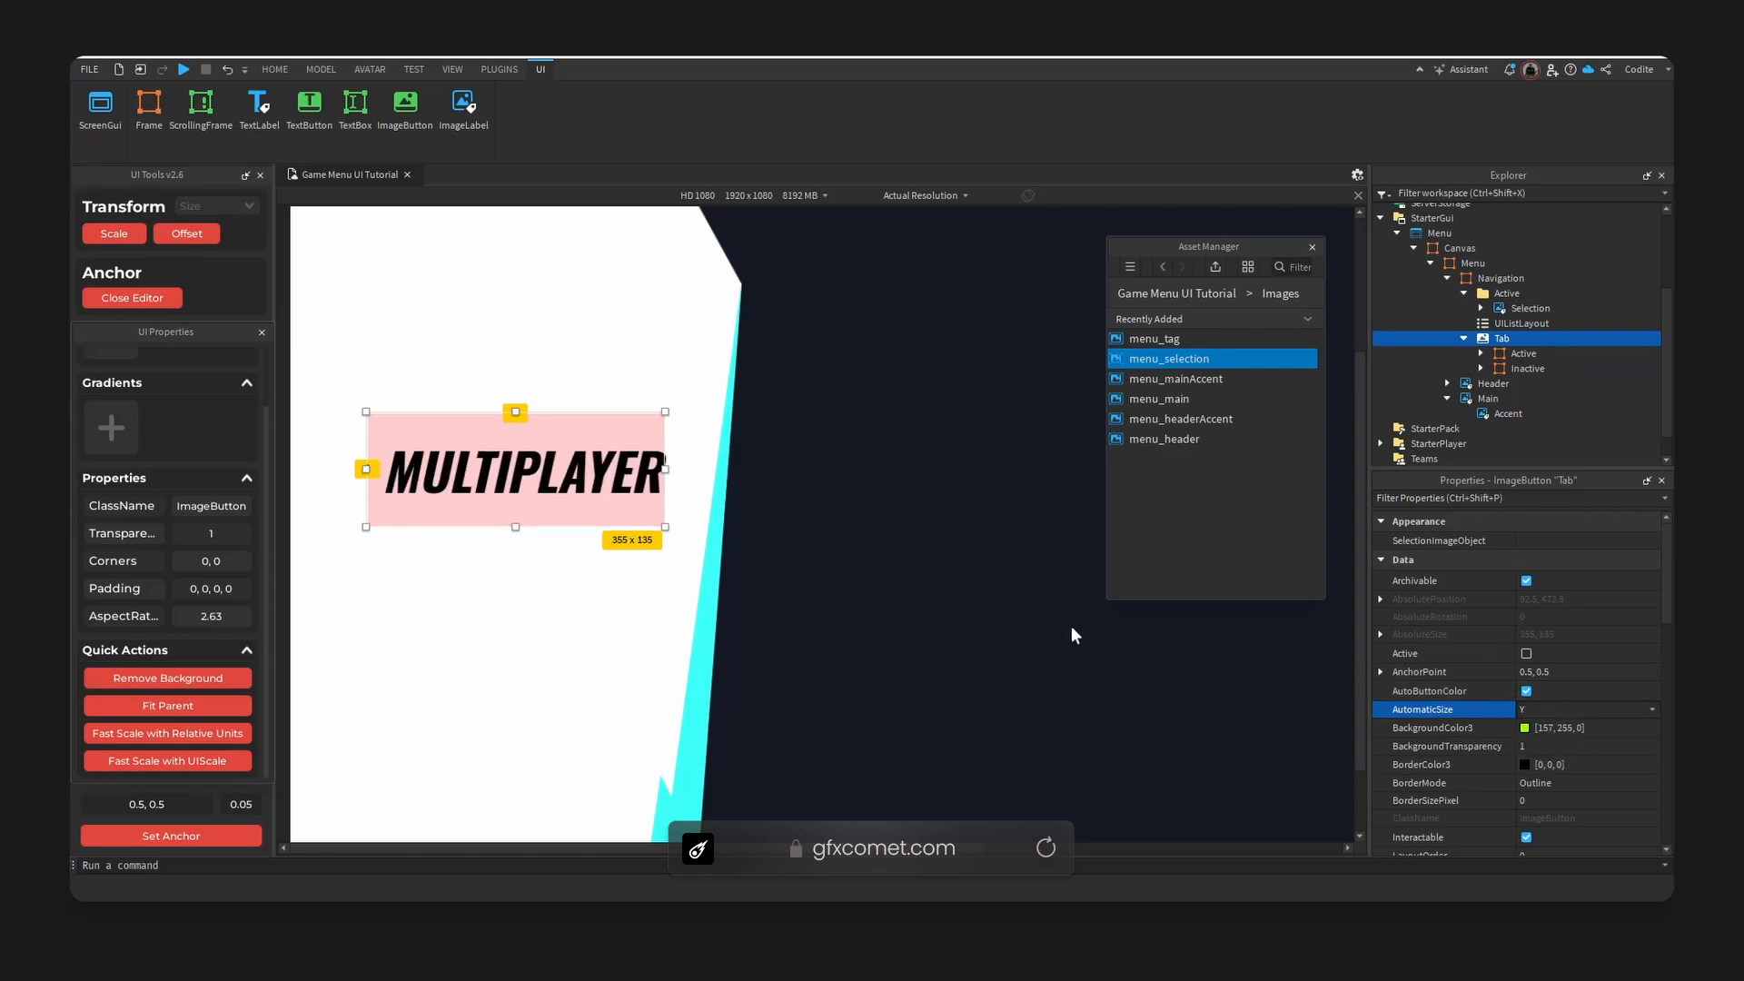
Set the Tab button's Y size scale to 0.13 and reduce it to 0.1.
scroll(1625, 737, down, 5)
click(1580, 649)
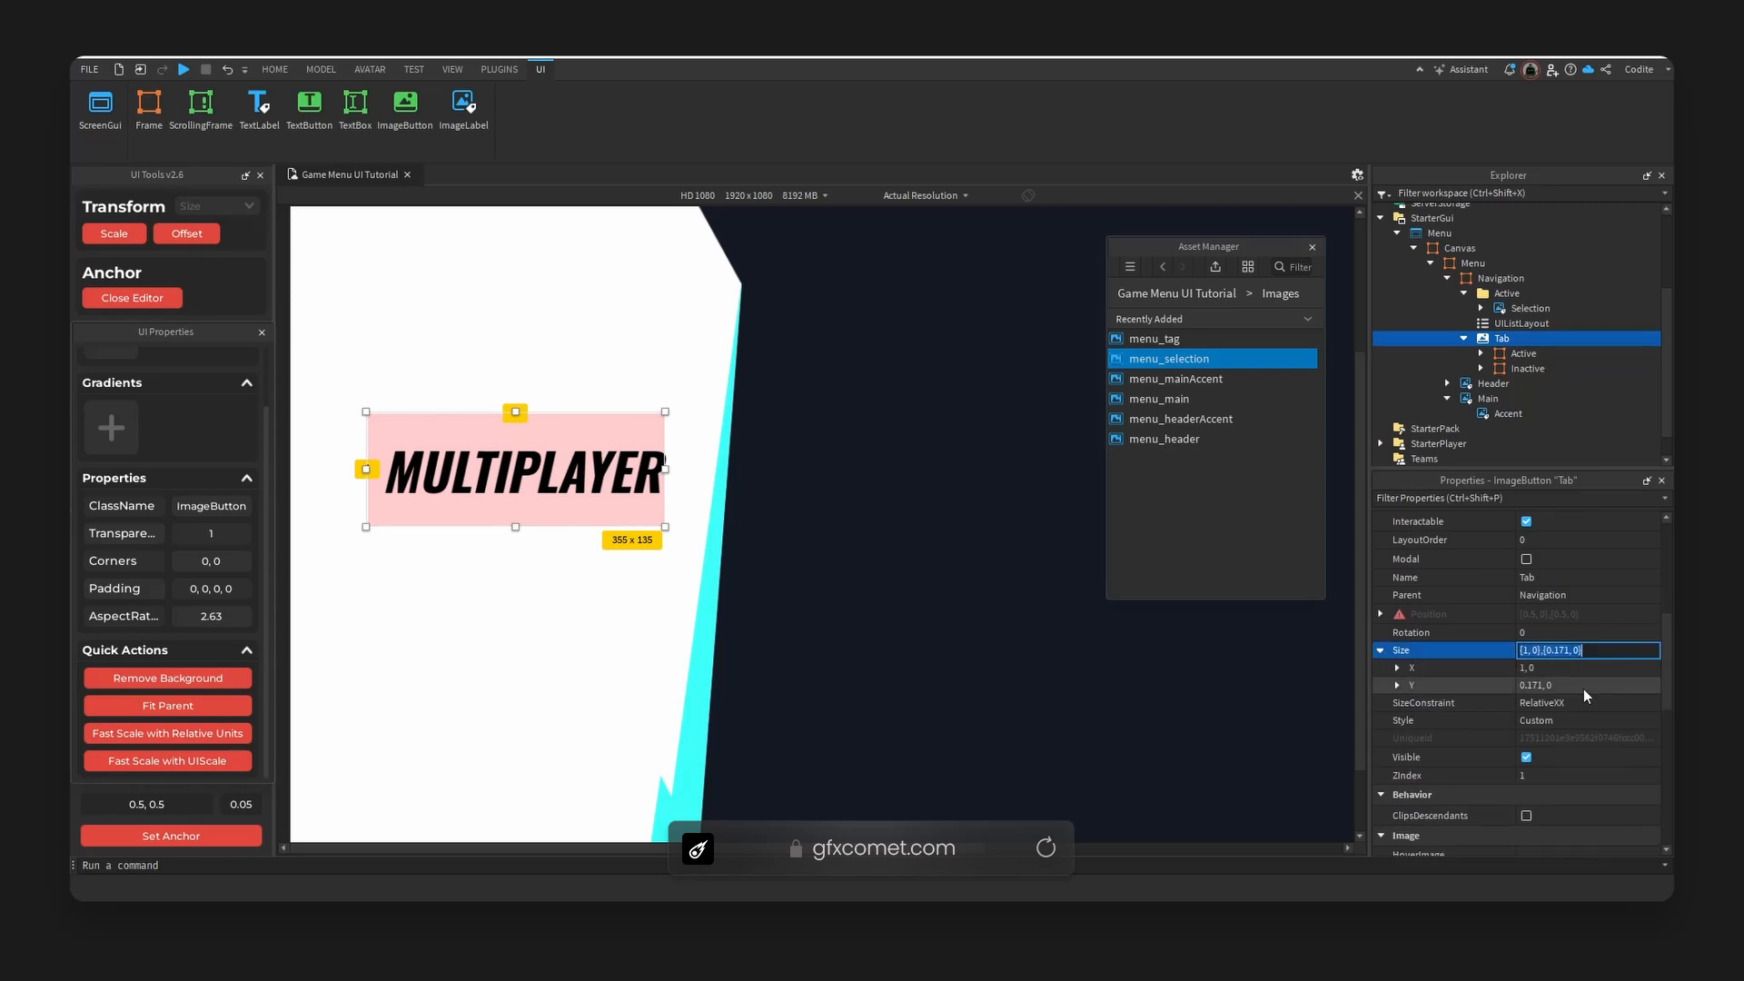
click(1397, 685)
click(1607, 703)
key(BackSpace)
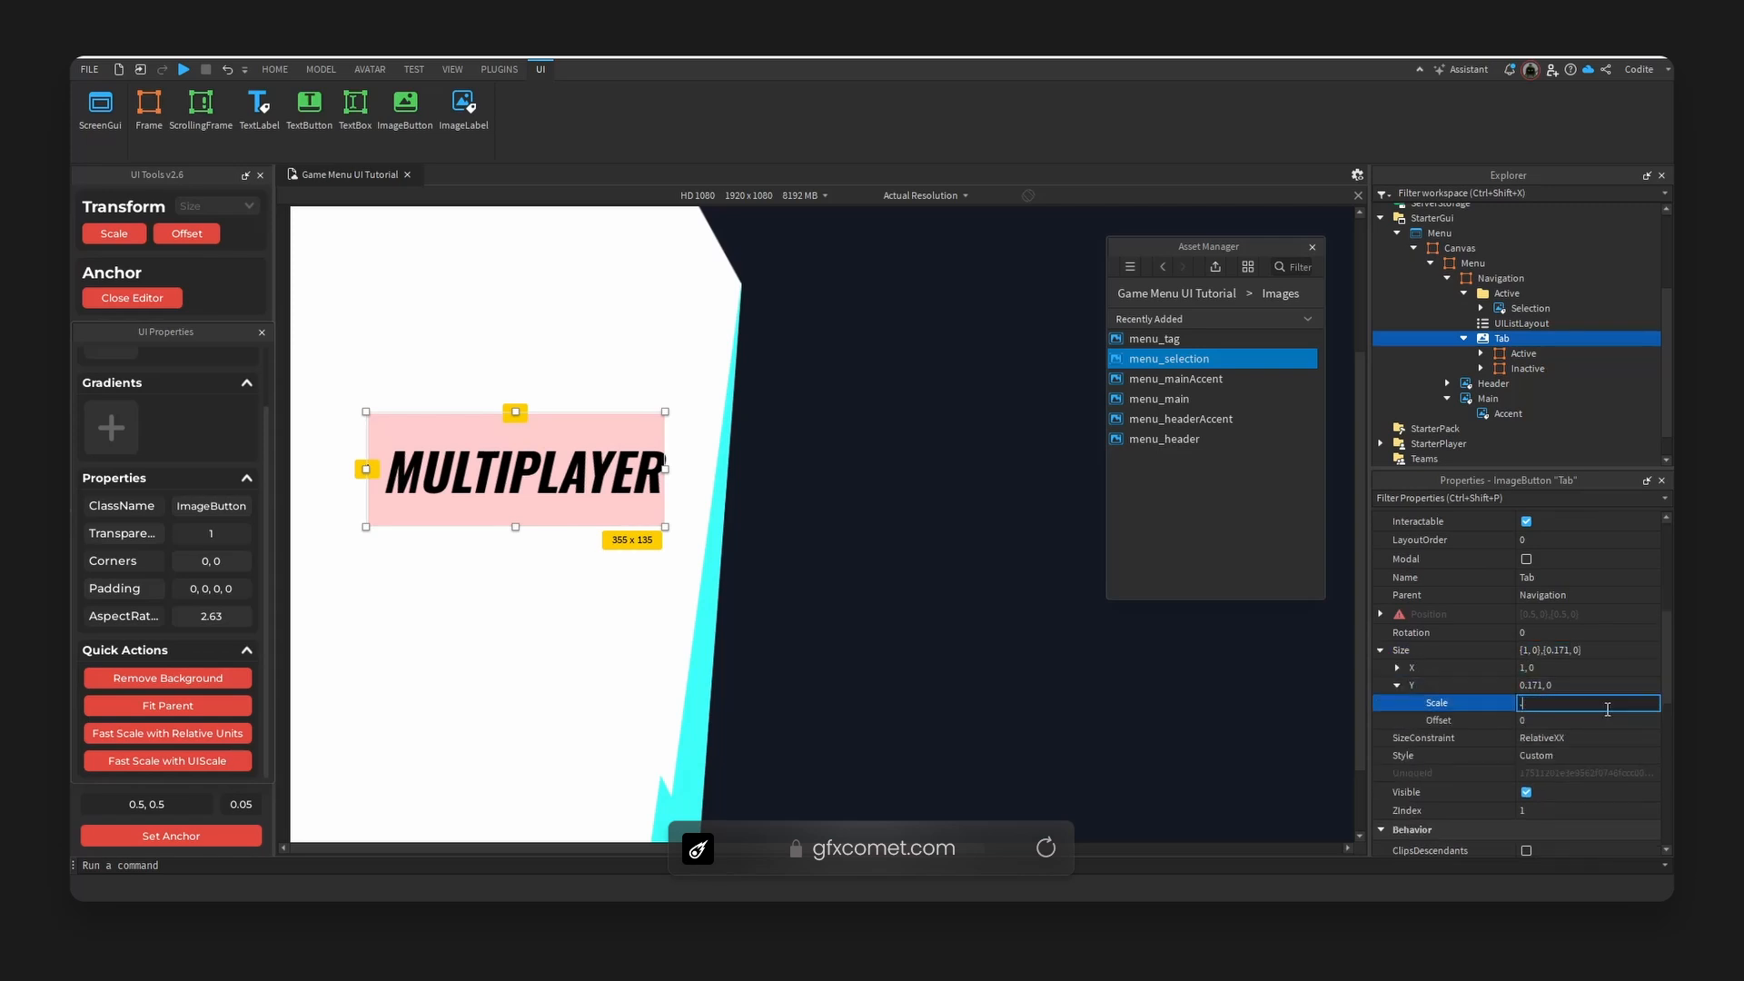
text(.13)
key(Return)
click(1601, 706)
text(.1)
key(Return)
Set the Inactive frame's Y size scale to 0.5.
click(1524, 353)
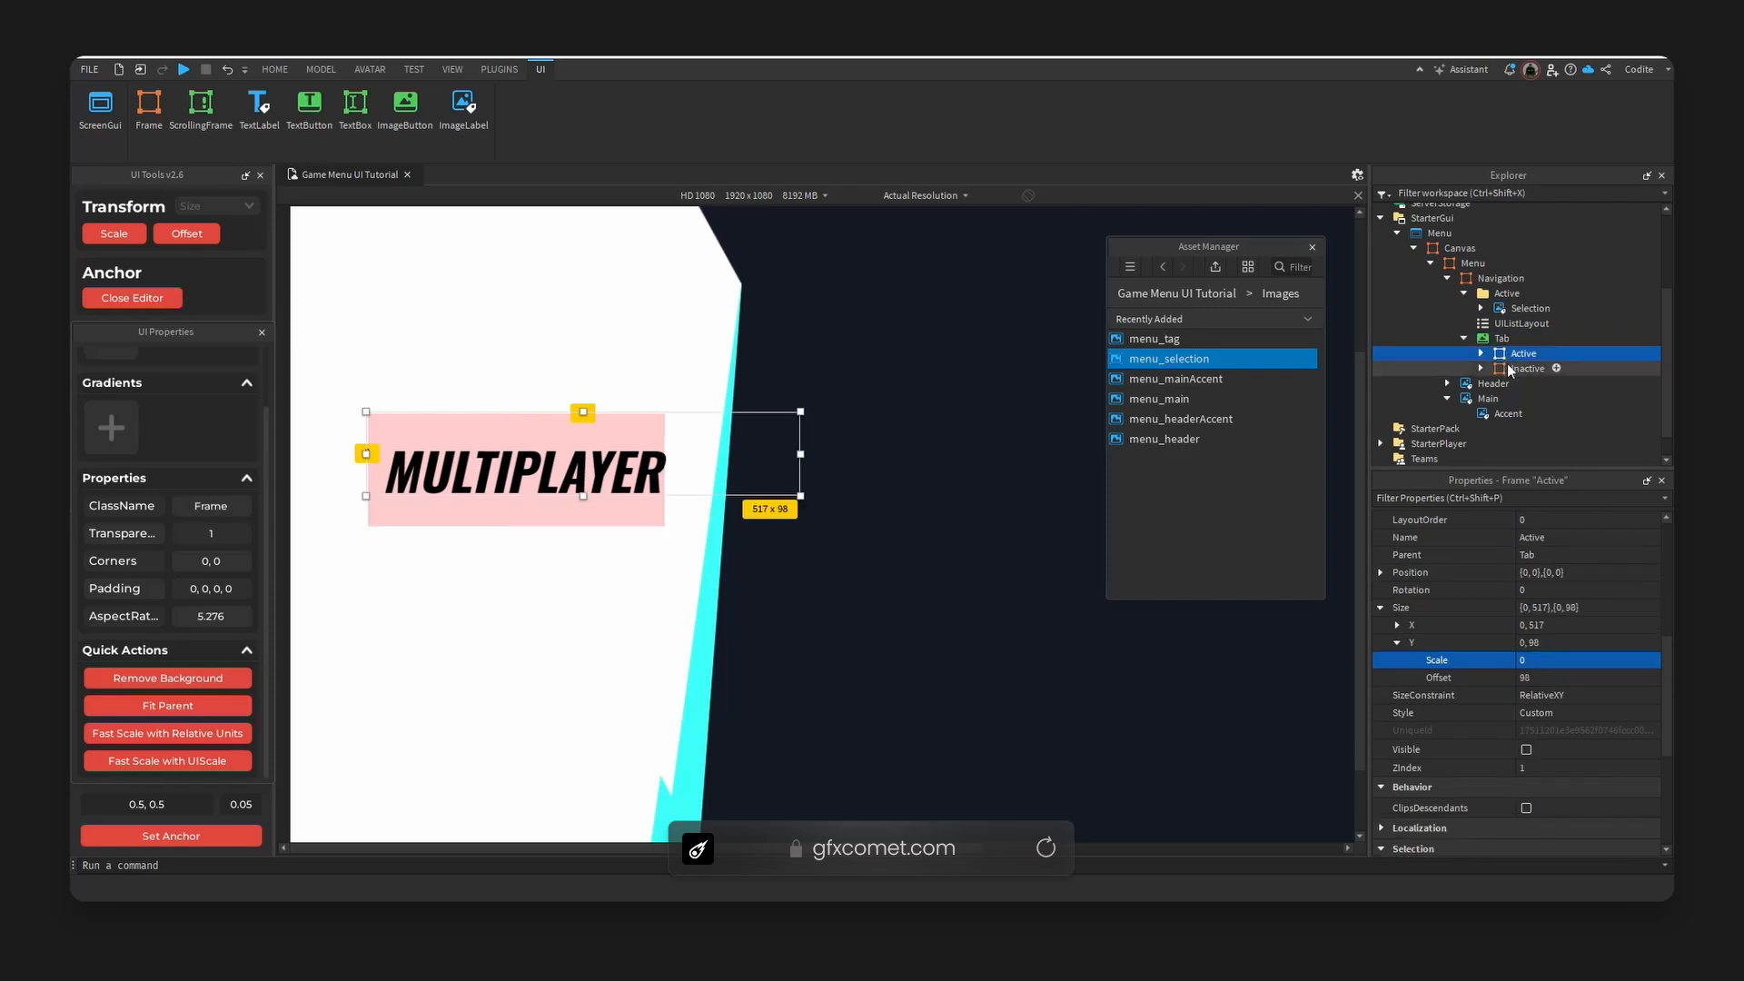
click(1527, 367)
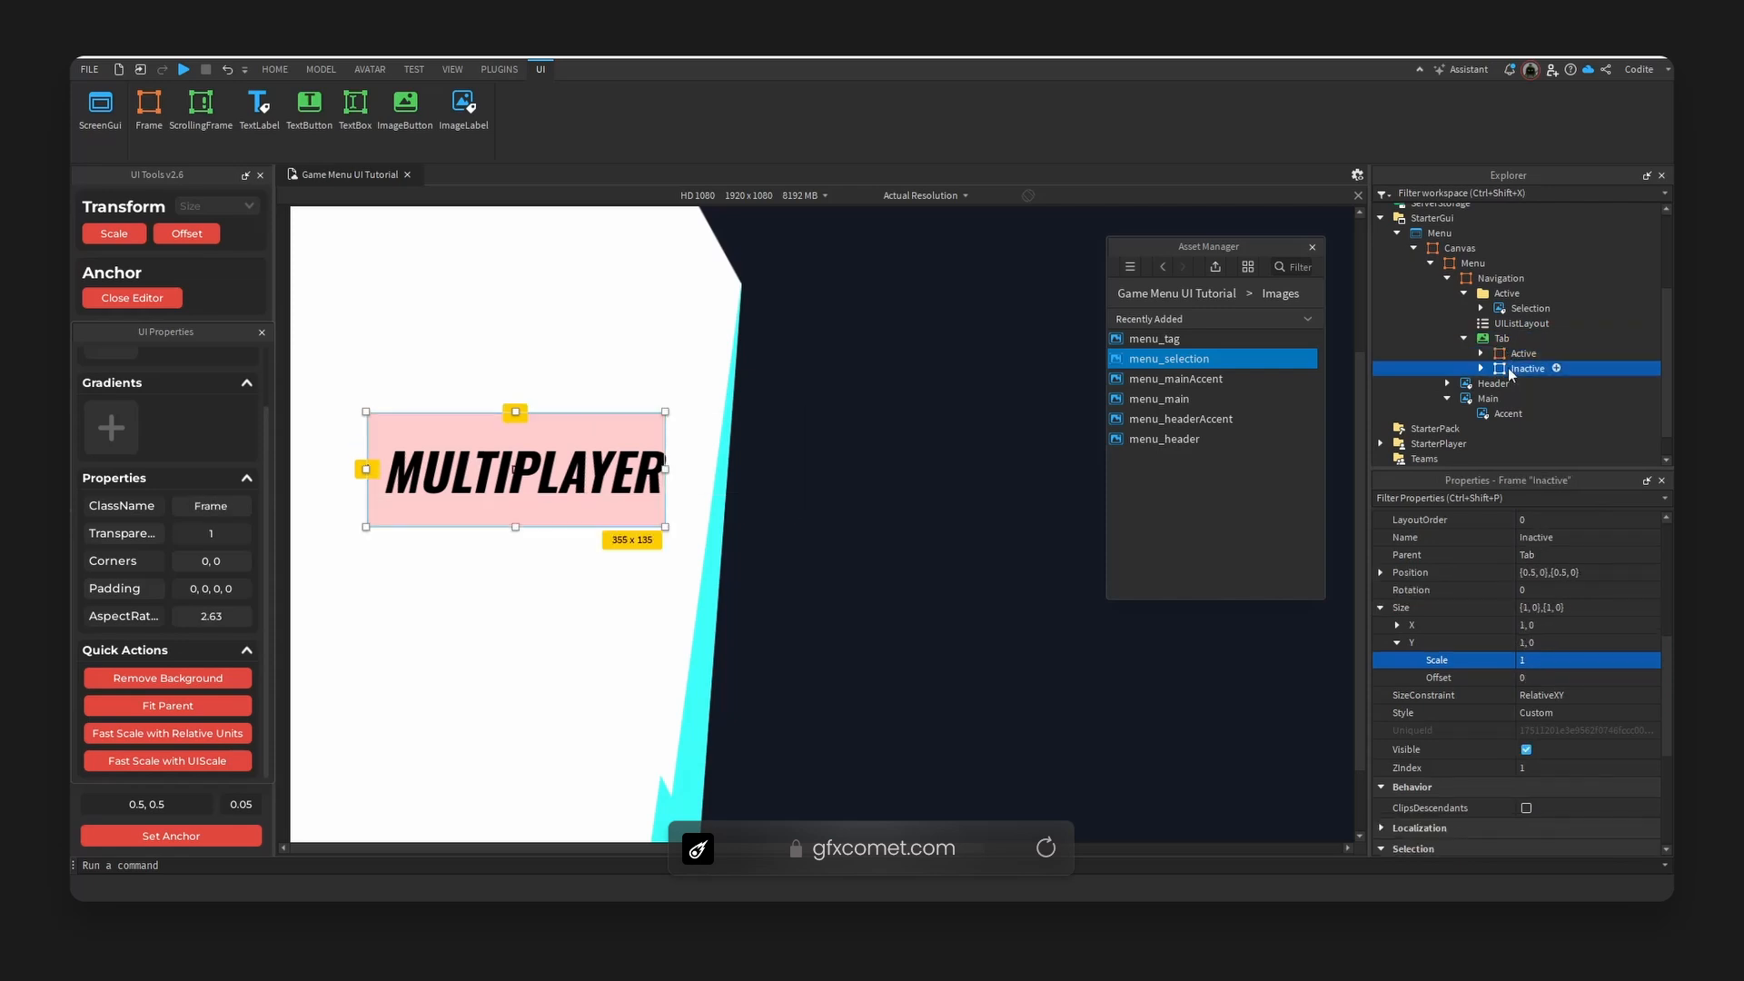
click(1568, 661)
text(.5)
key(Return)
Raise the Inactive frame's Y size scale to 0.65 and refine it to 0.675.
click(1596, 656)
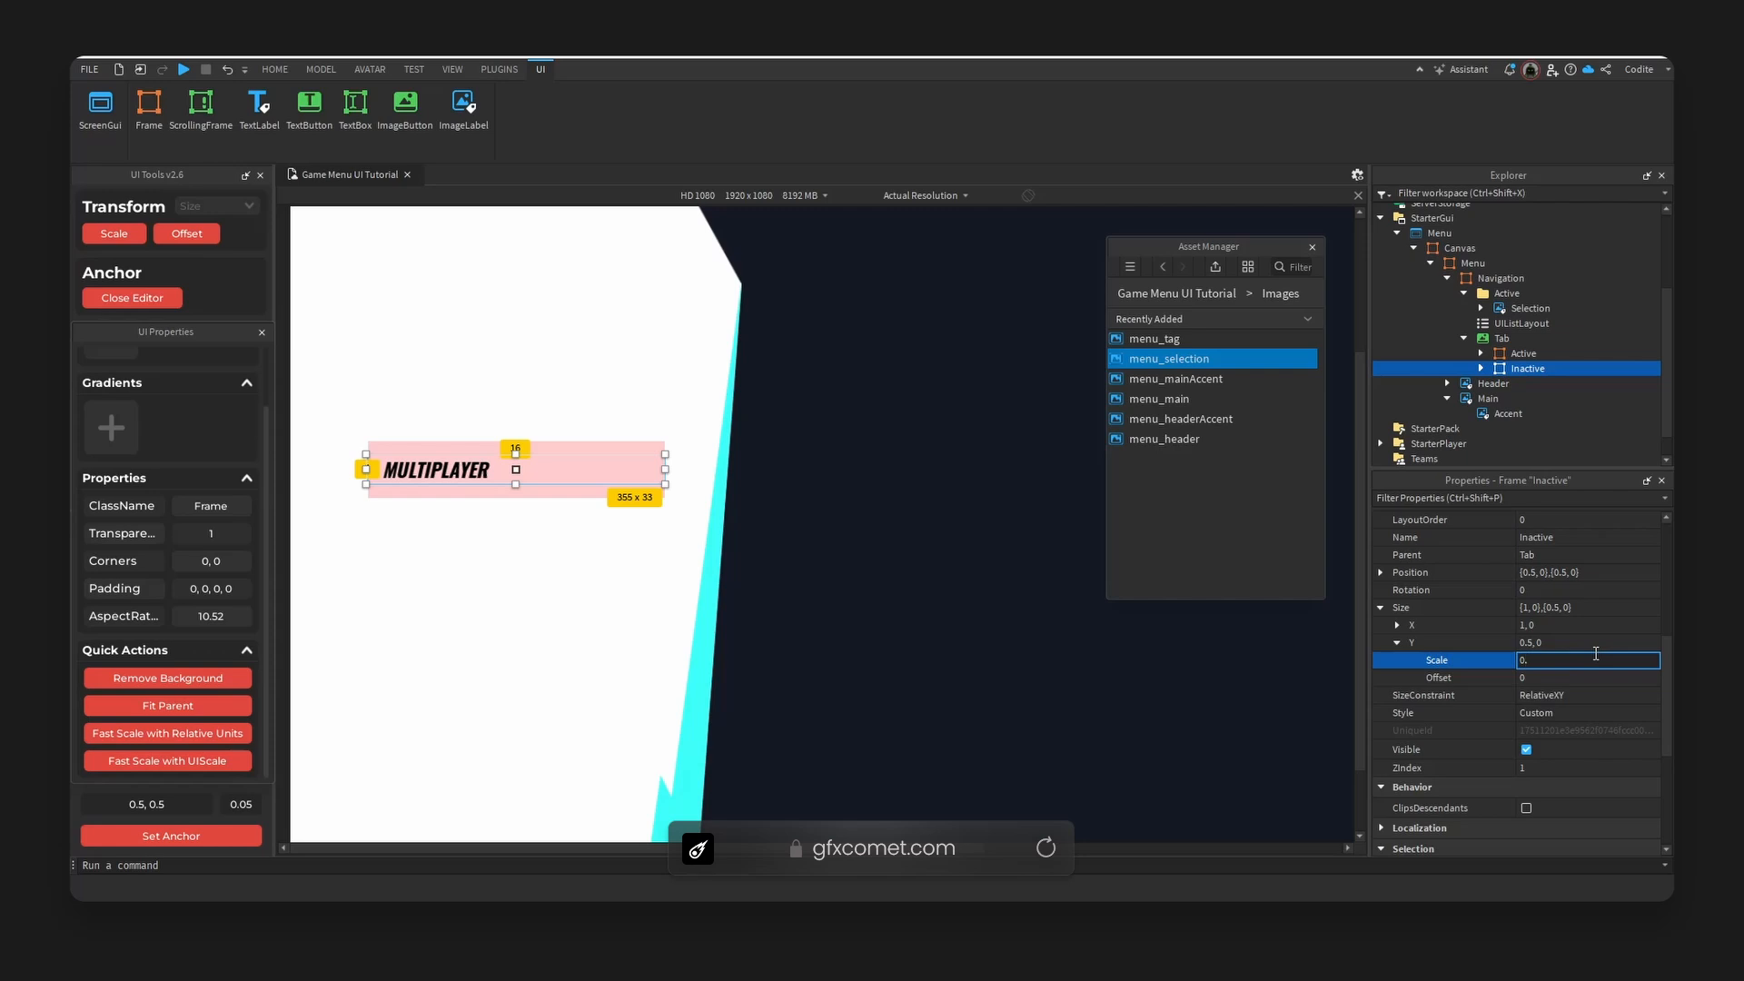
text(5)
key(Return)
click(1595, 656)
text(5)
key(Return)
click(1595, 656)
key(BackSpace)
key(BackSpace)
text(675)
key(Return)
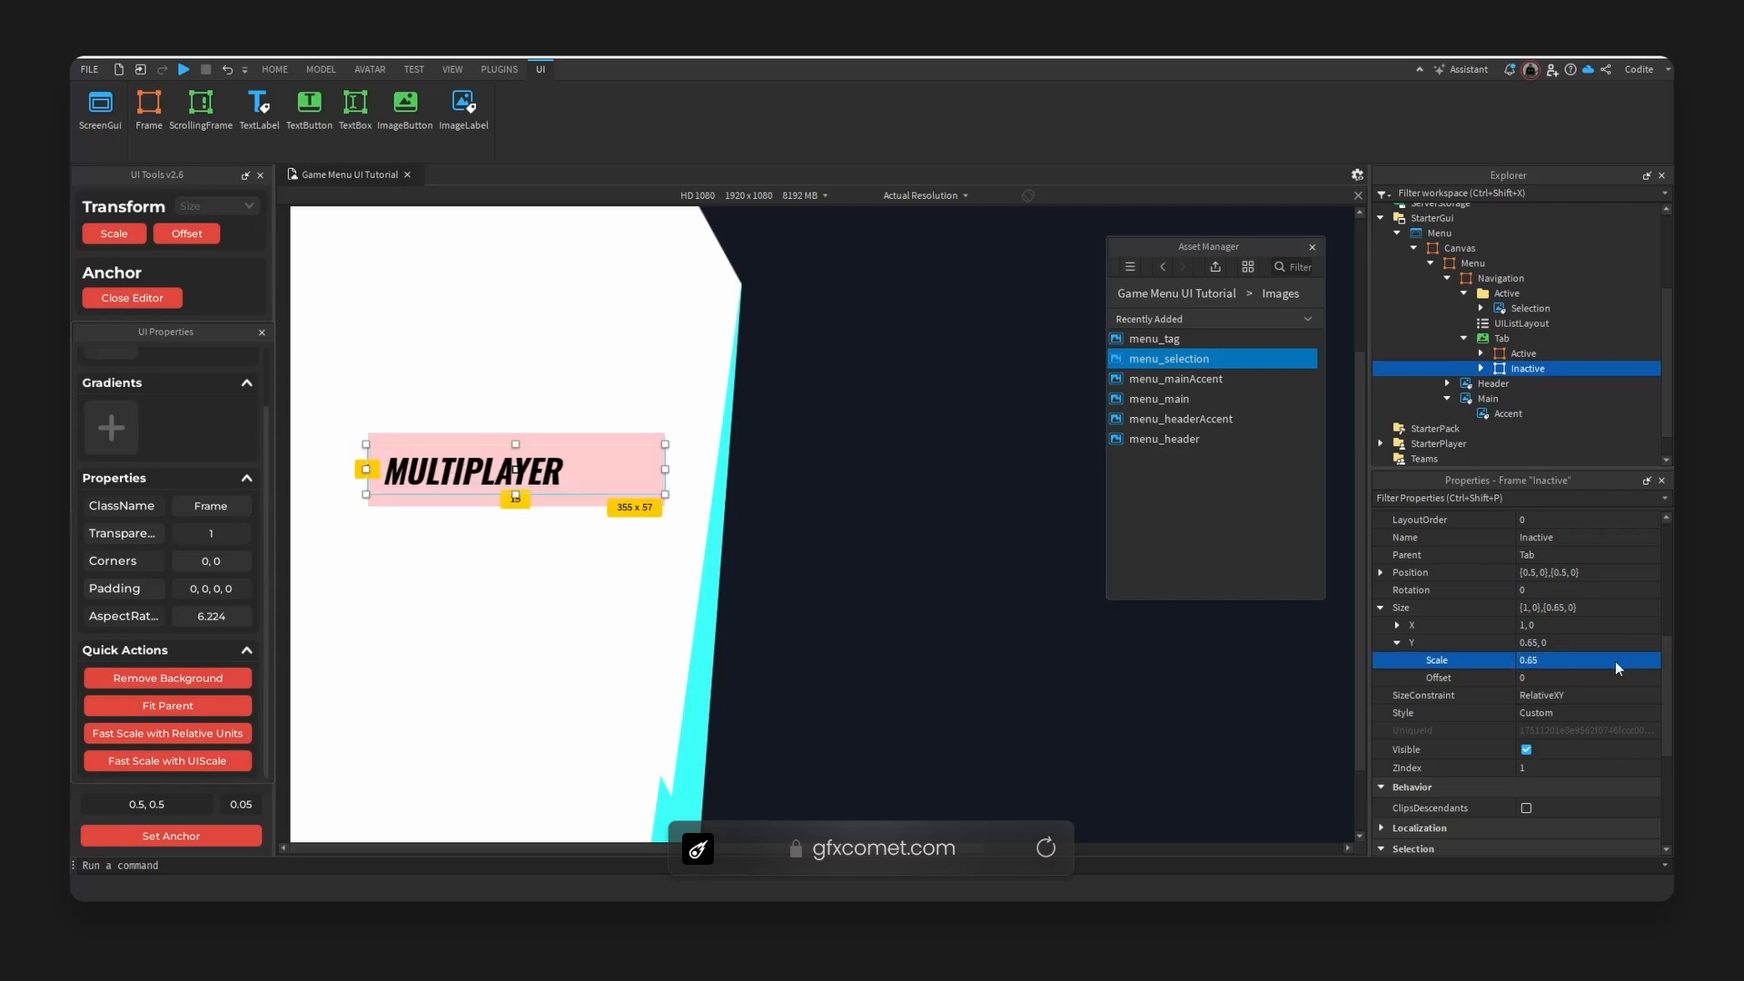
Fine-tune the Inactive frame's Y size scale, trying 0.676 and 0.674.
click(1628, 662)
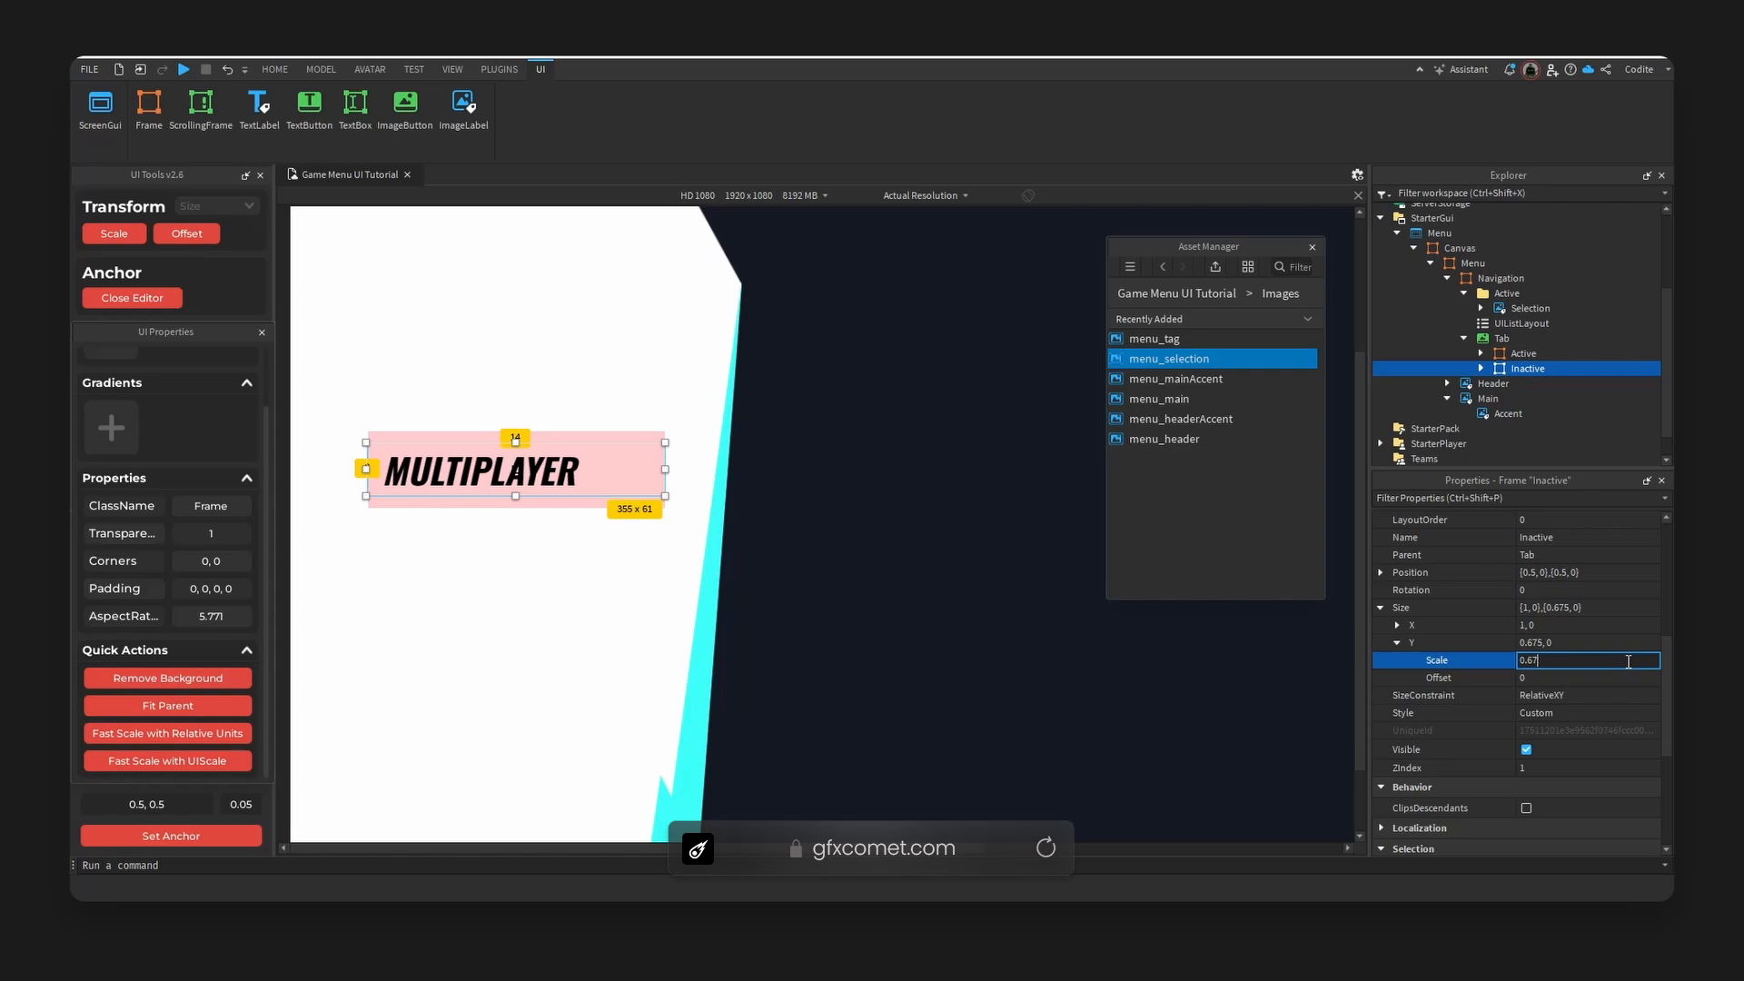
key(Return)
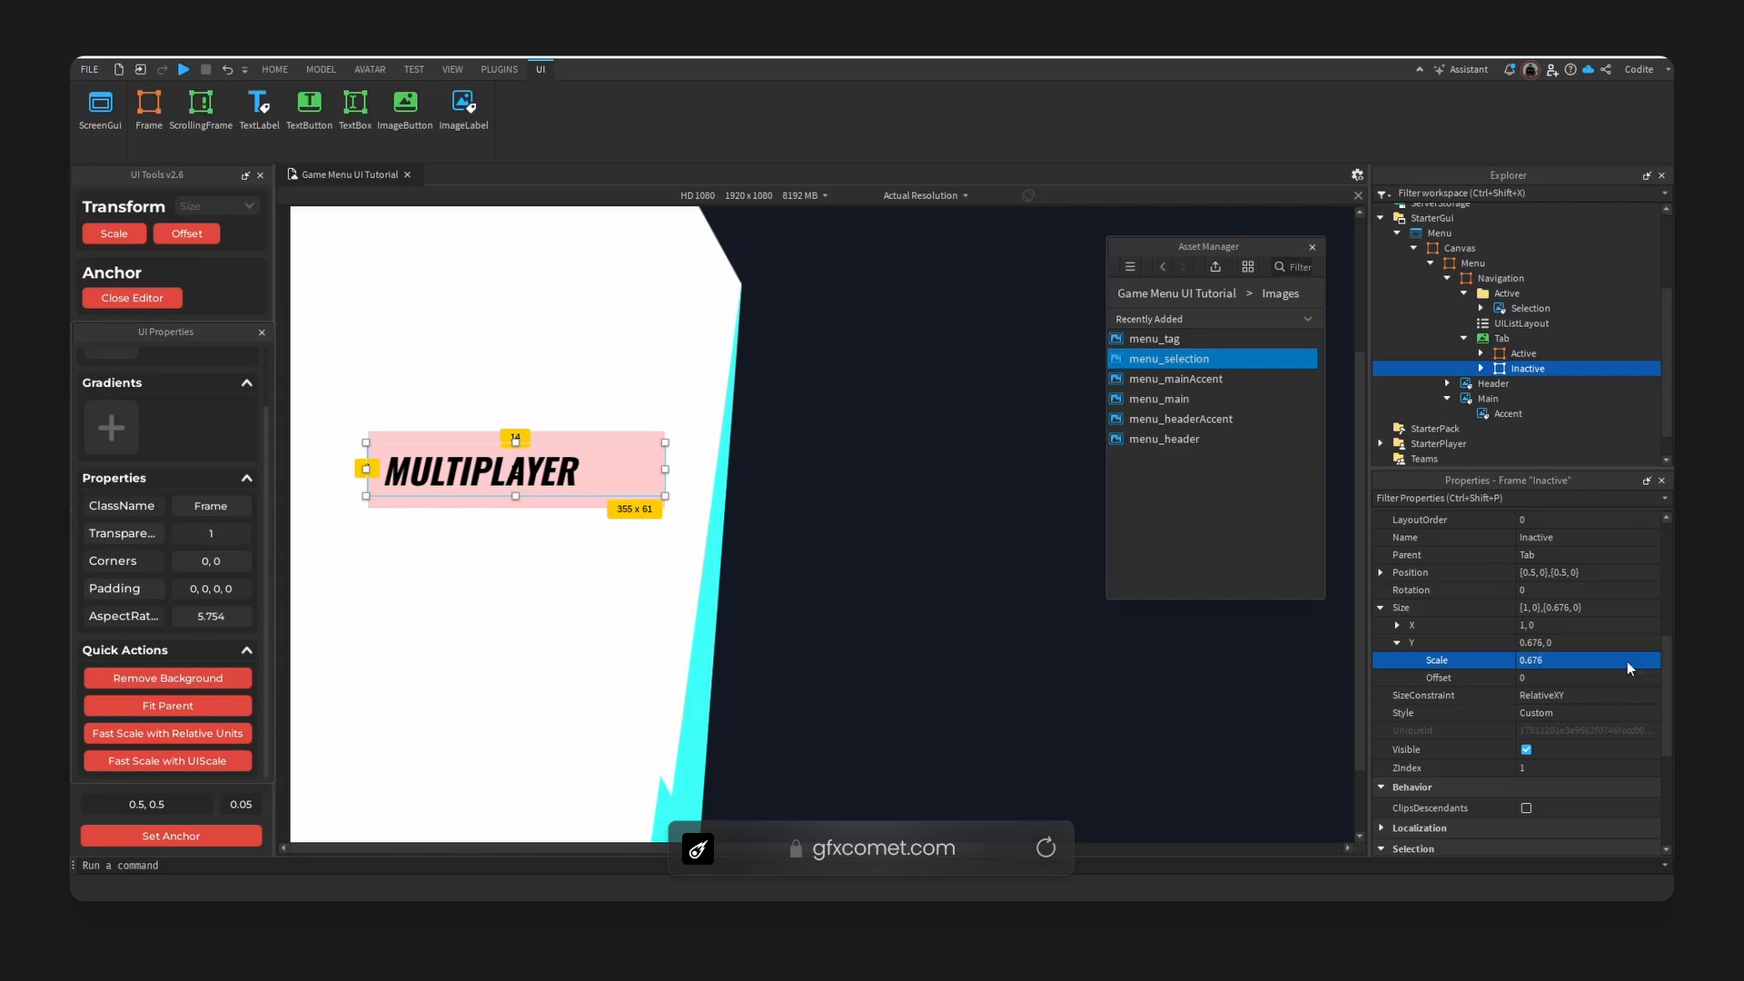
click(1639, 660)
key(Return)
click(1639, 659)
key(BackSpace)
text(4)
key(Return)
click(1610, 656)
click(1600, 660)
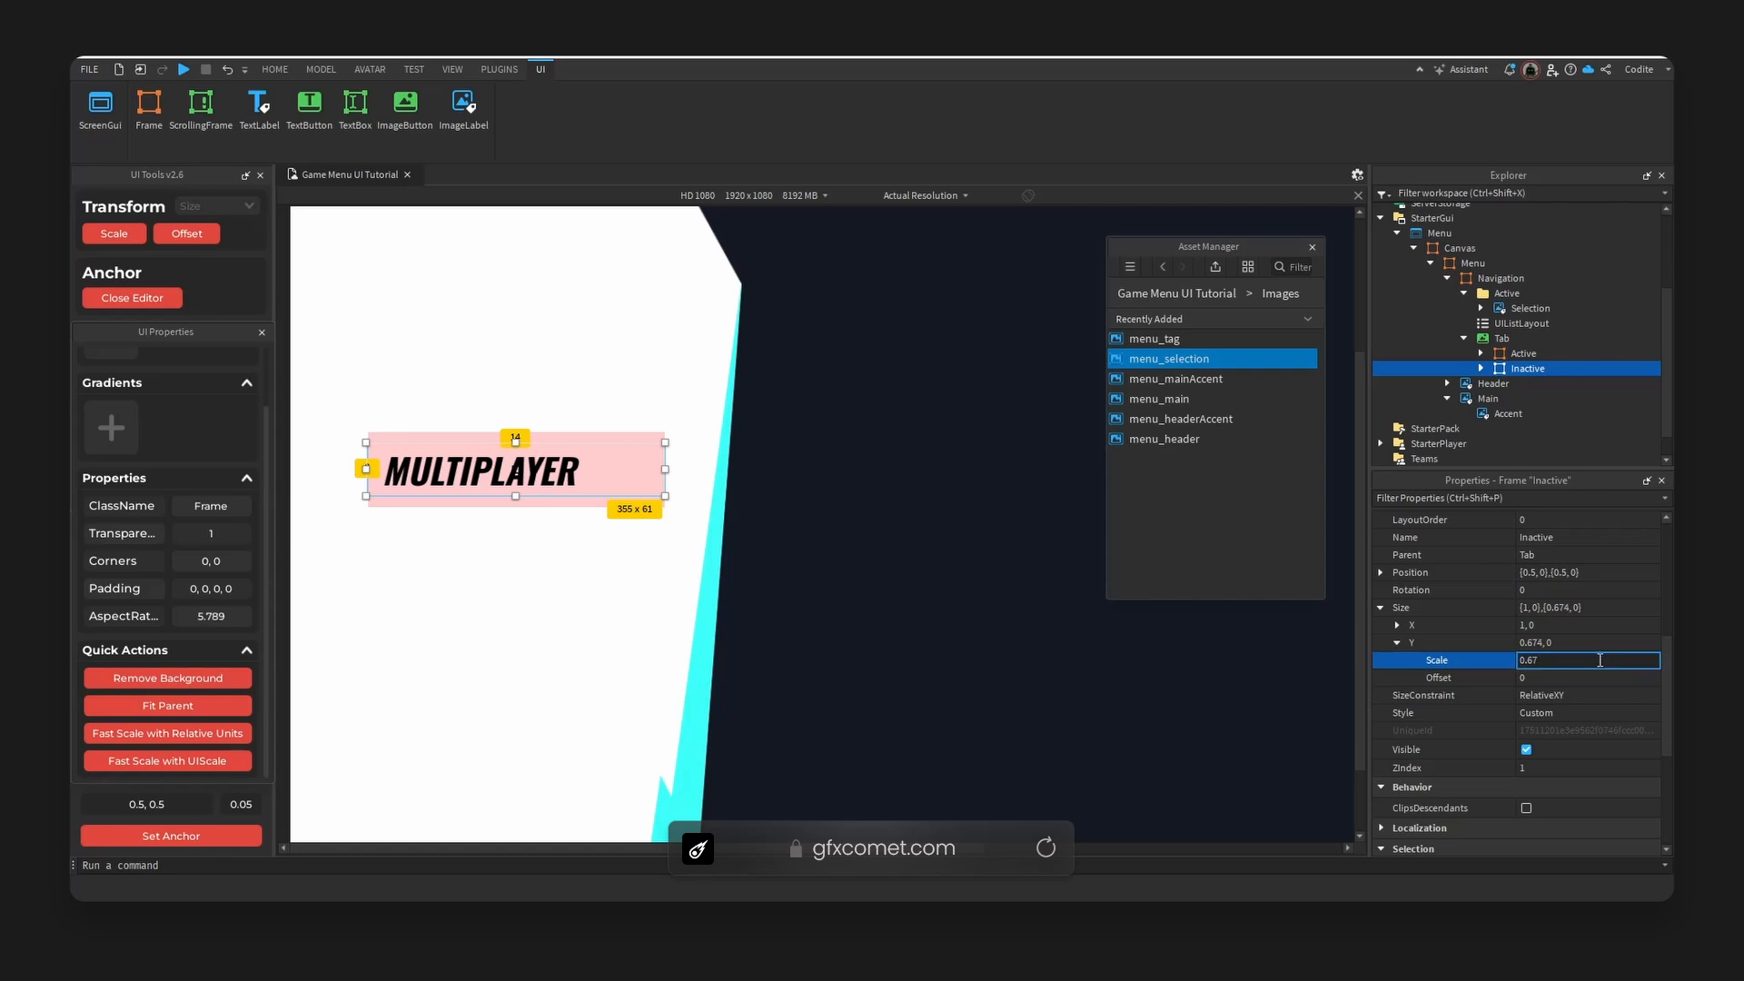
key(Return)
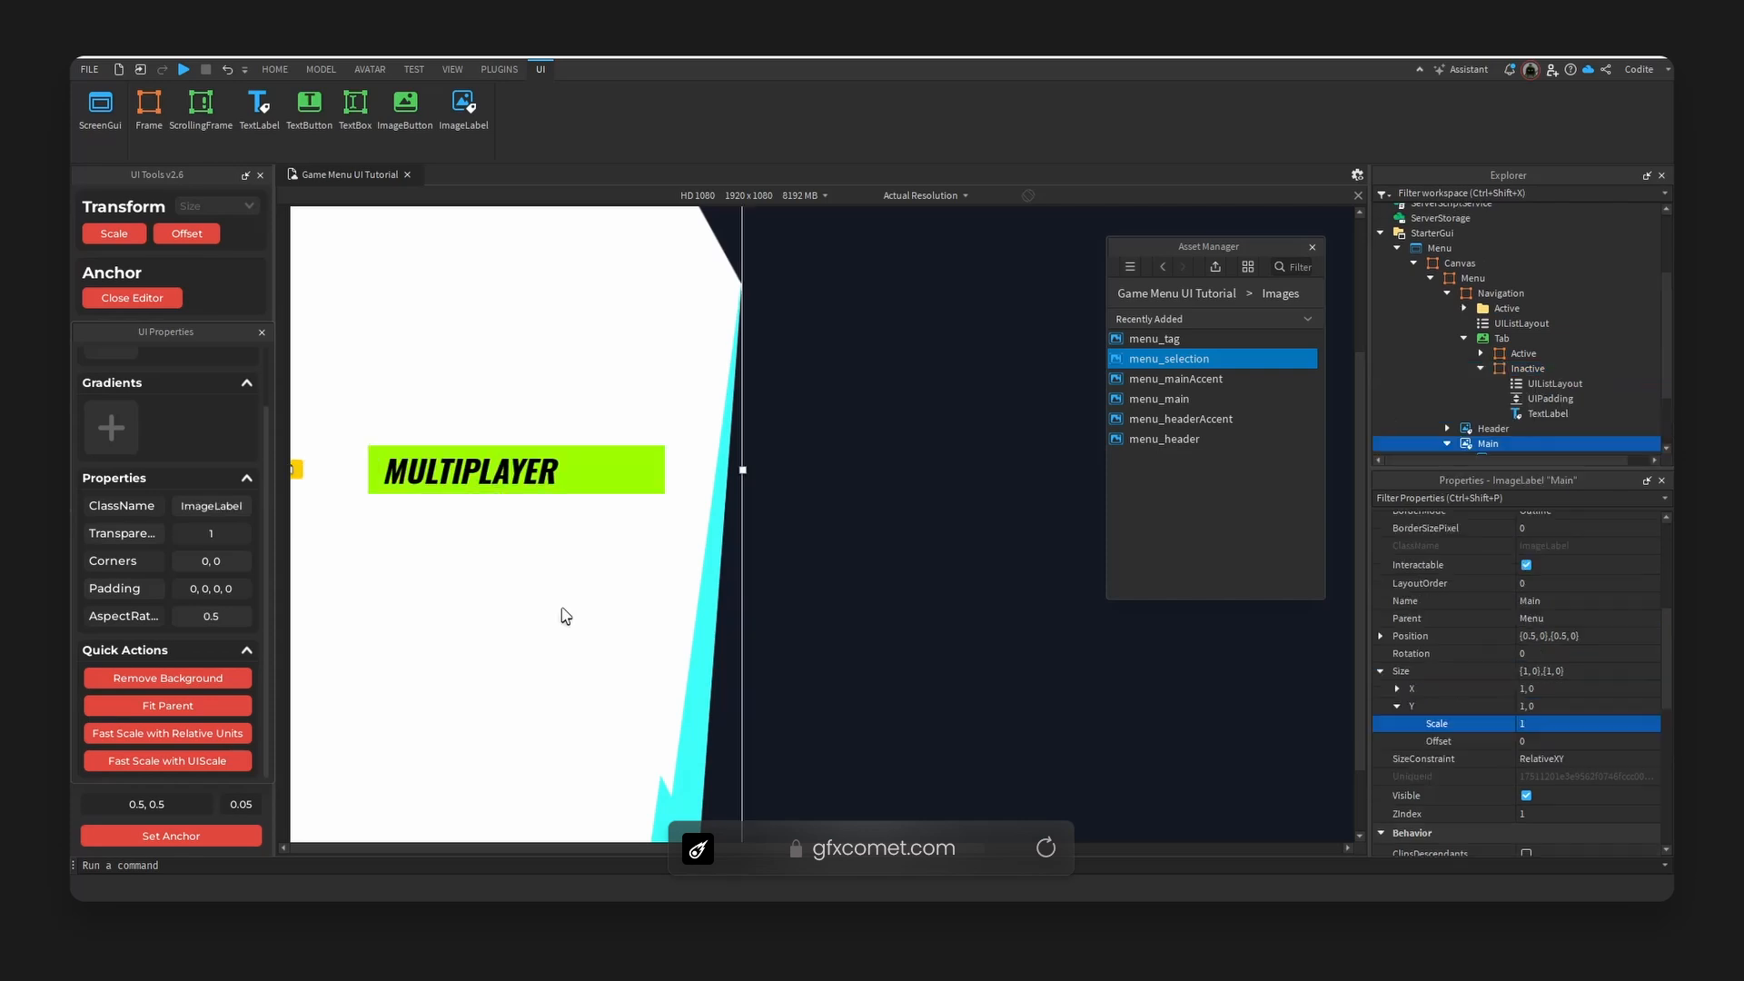
Compare the size and automatic sizing settings of the Tab button and its Inactive frame.
click(1508, 337)
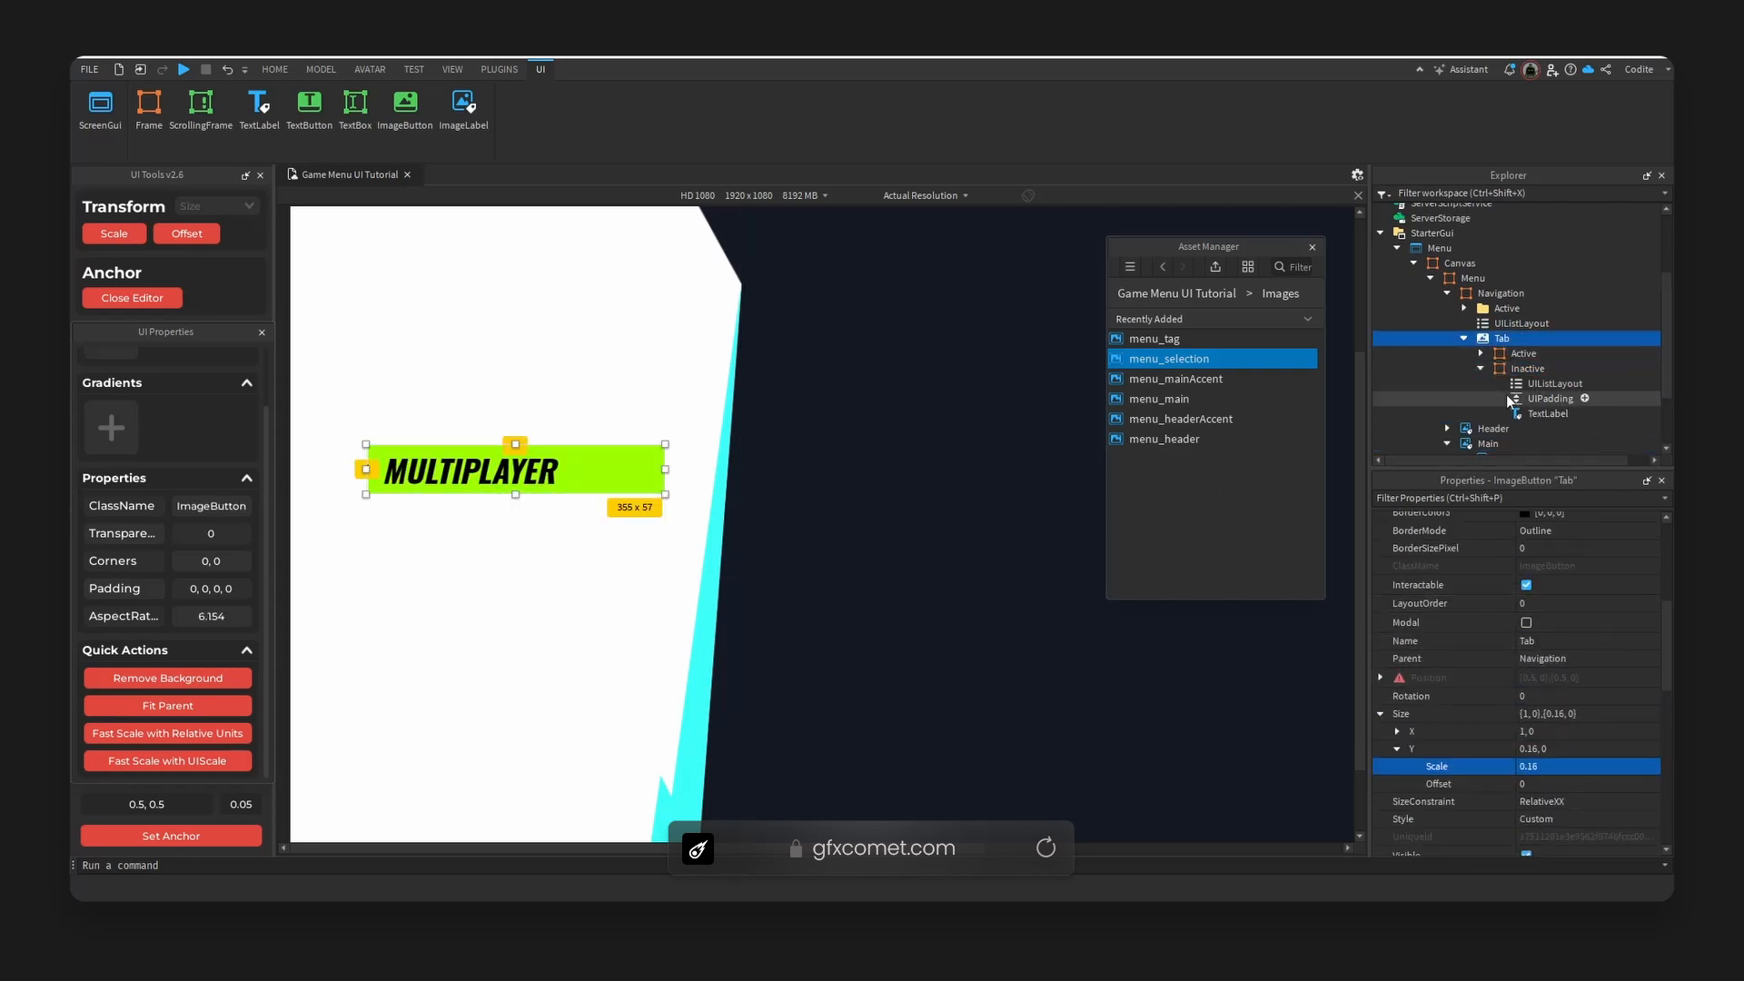
click(1464, 339)
click(1464, 338)
click(1485, 367)
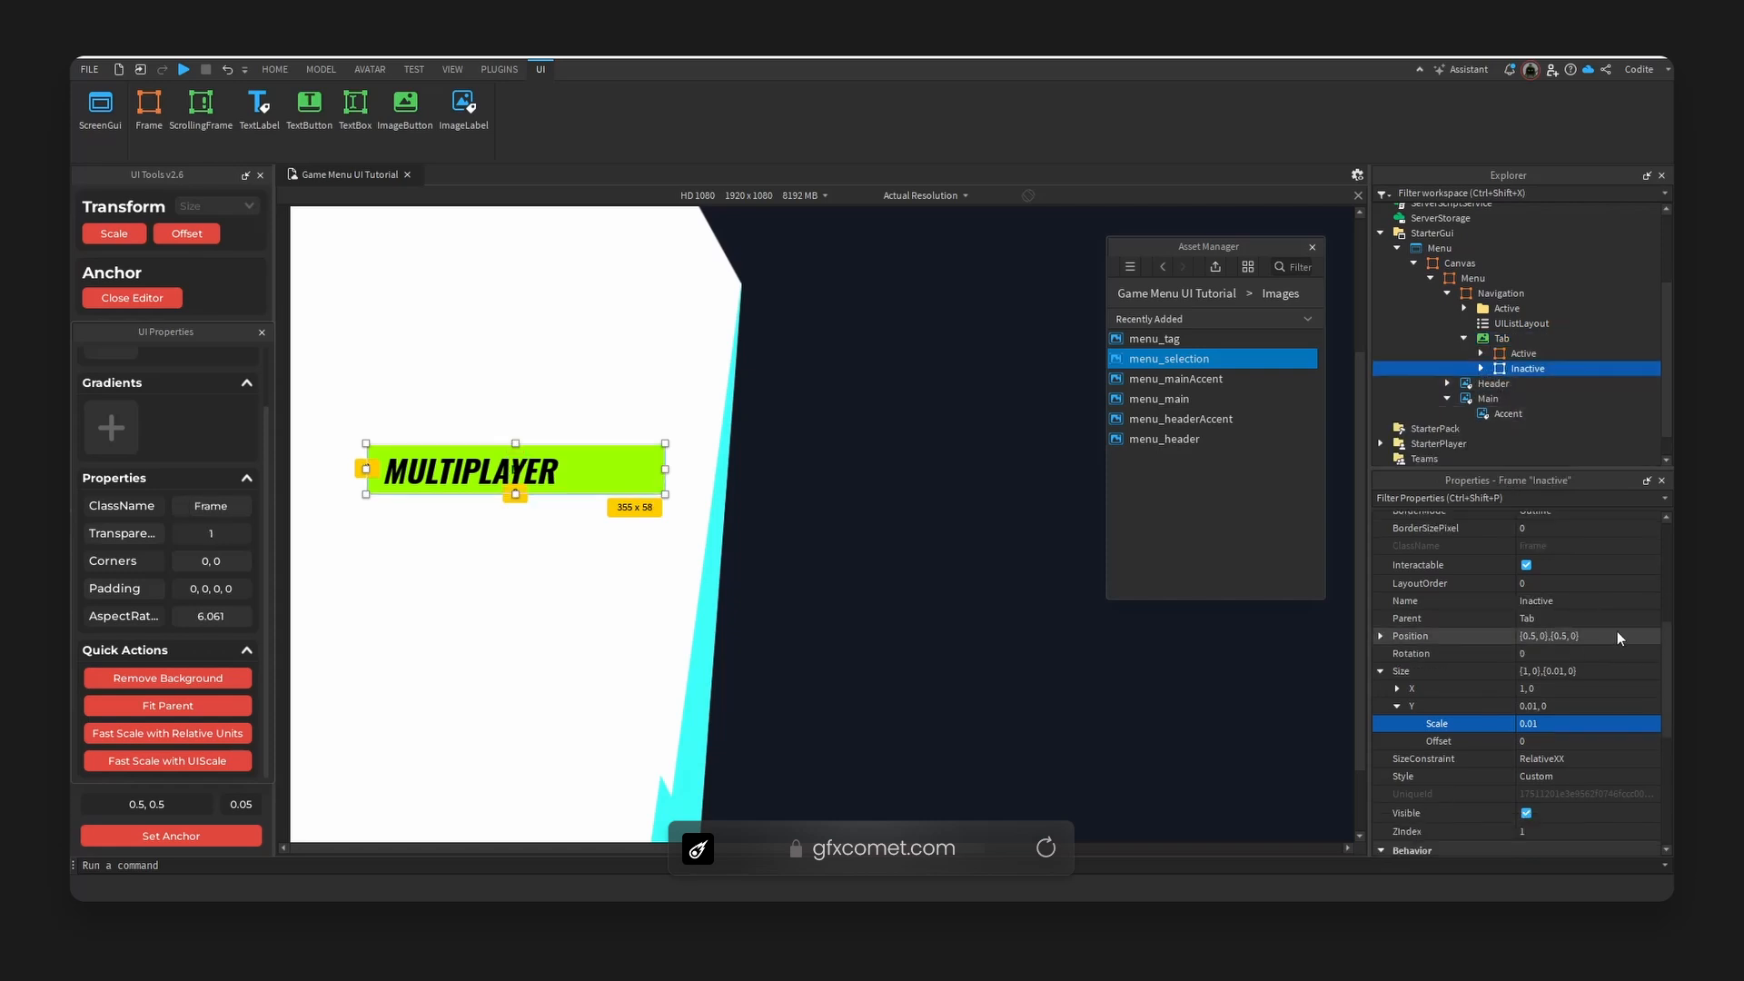
scroll(1609, 636, up, 6)
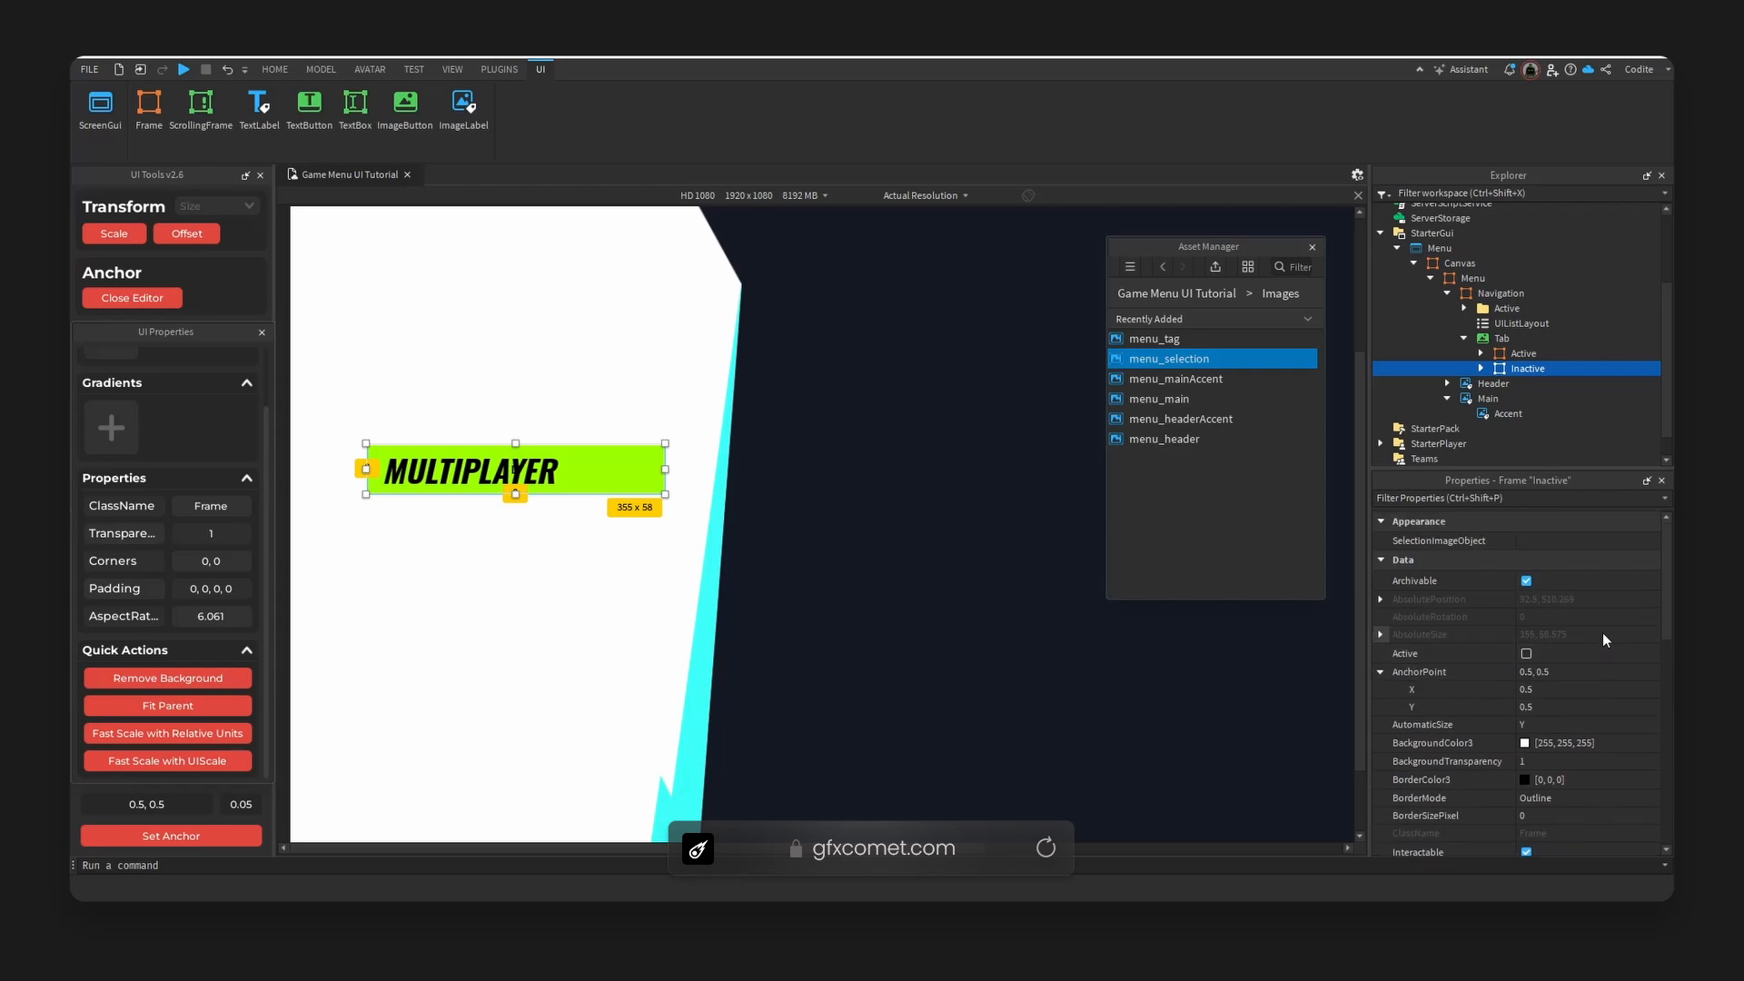
scroll(1602, 632, down, 4)
click(1494, 338)
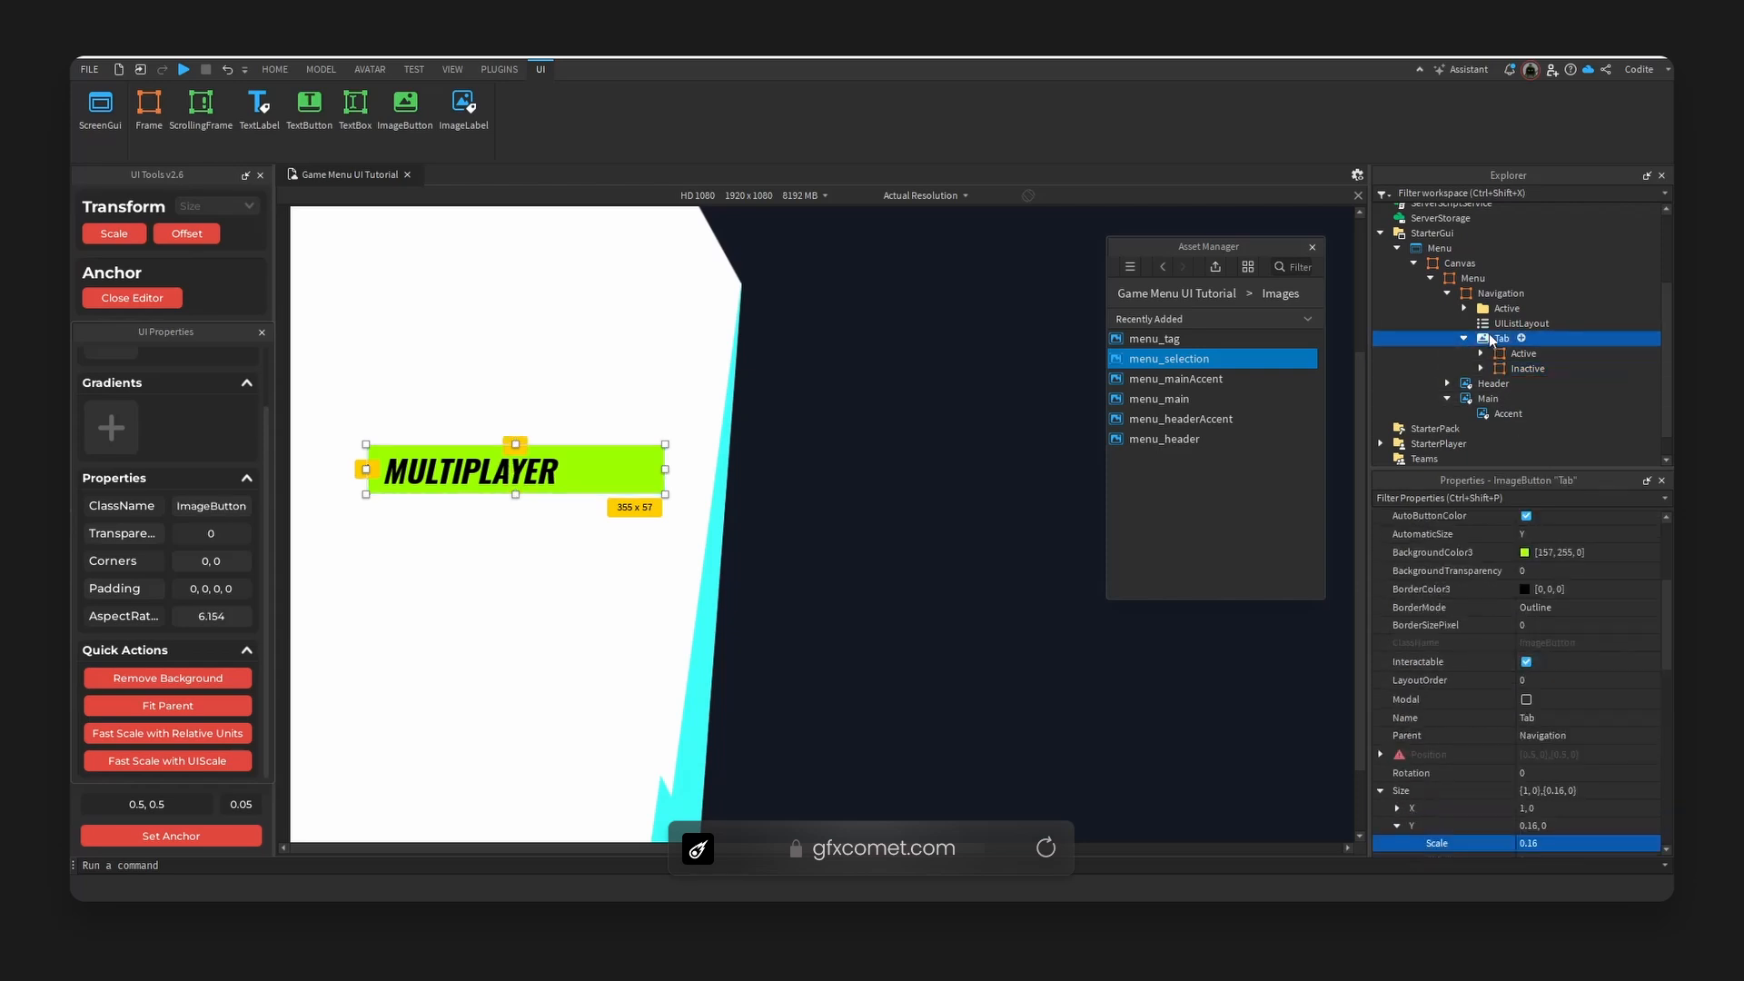
click(1507, 368)
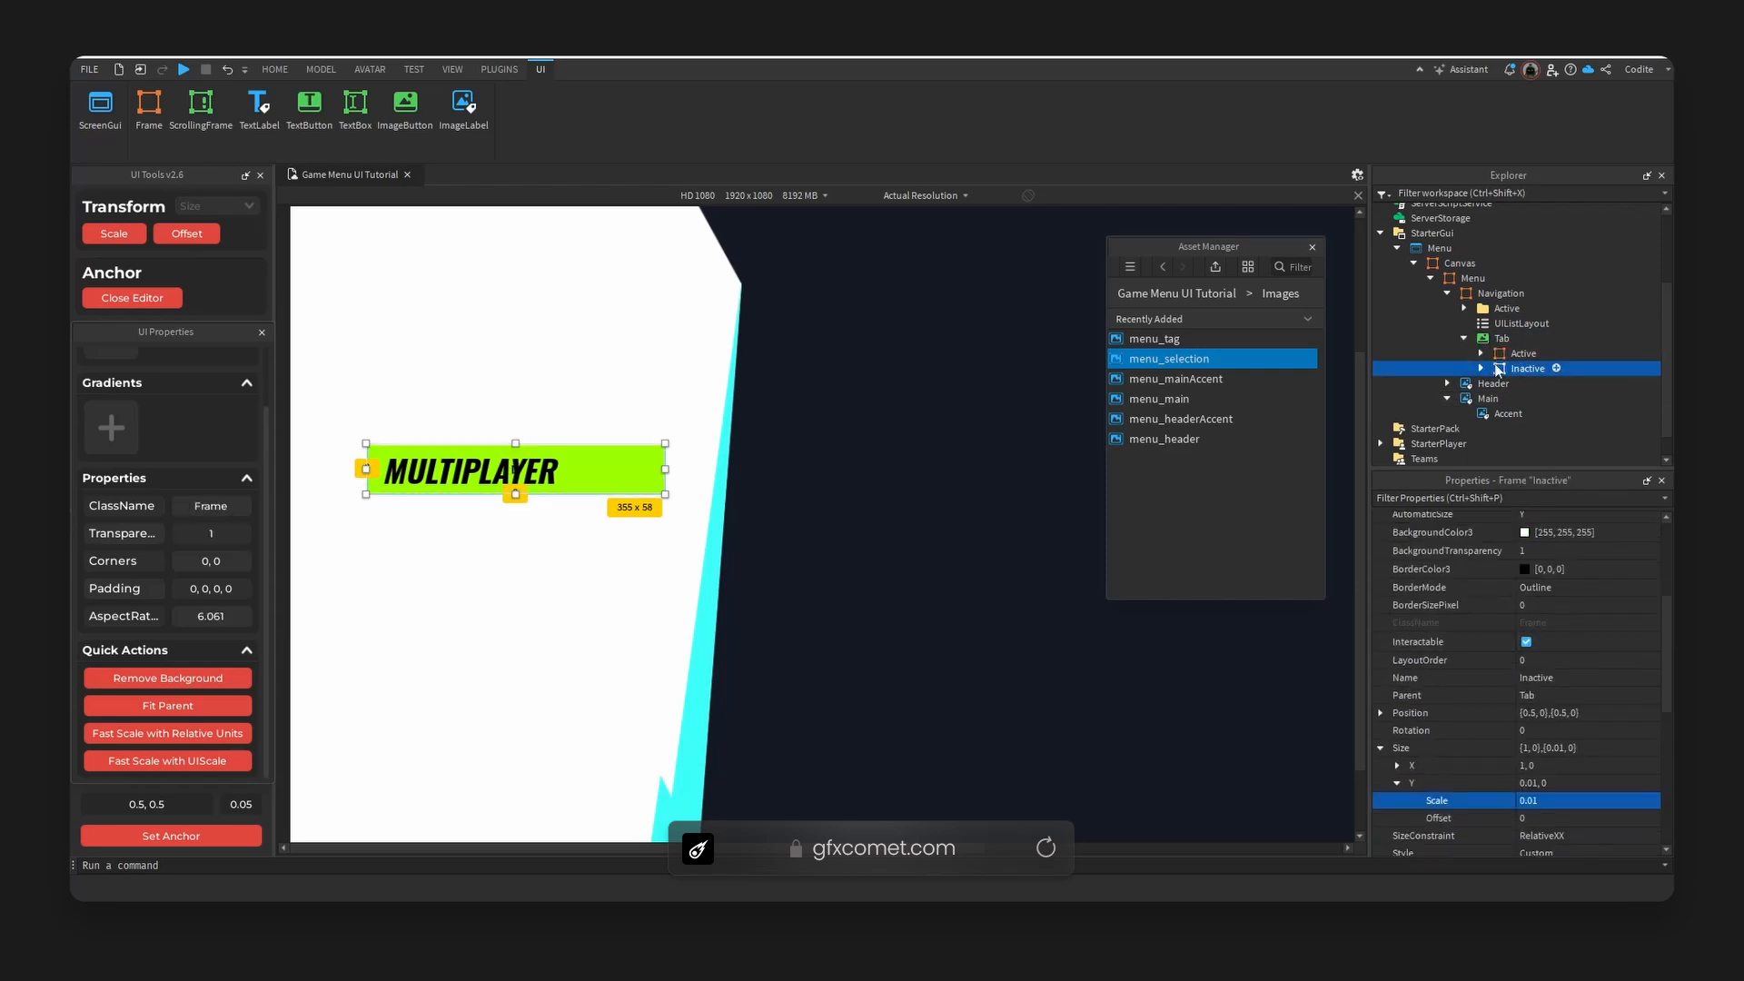
Set the Y size scale of the TextLabel inside the Inactive frame to 0.167.
click(1480, 368)
click(1548, 414)
scroll(1599, 645, down, 3)
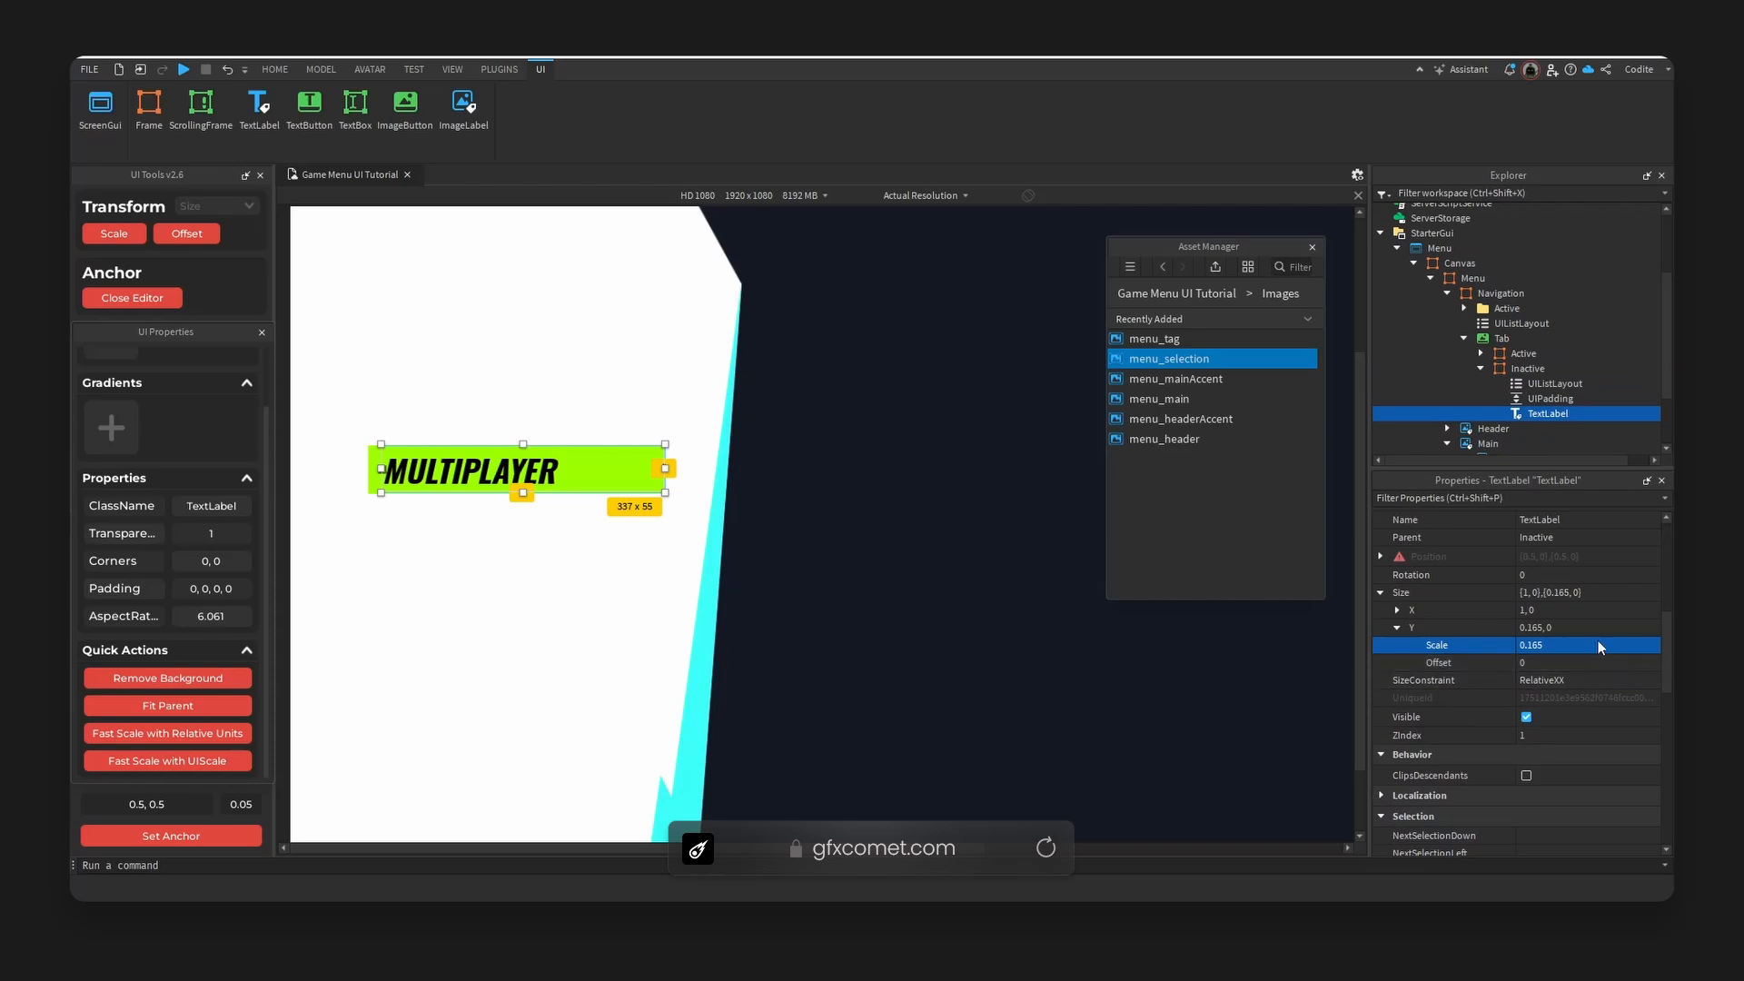
click(1613, 643)
text(0.167)
key(Return)
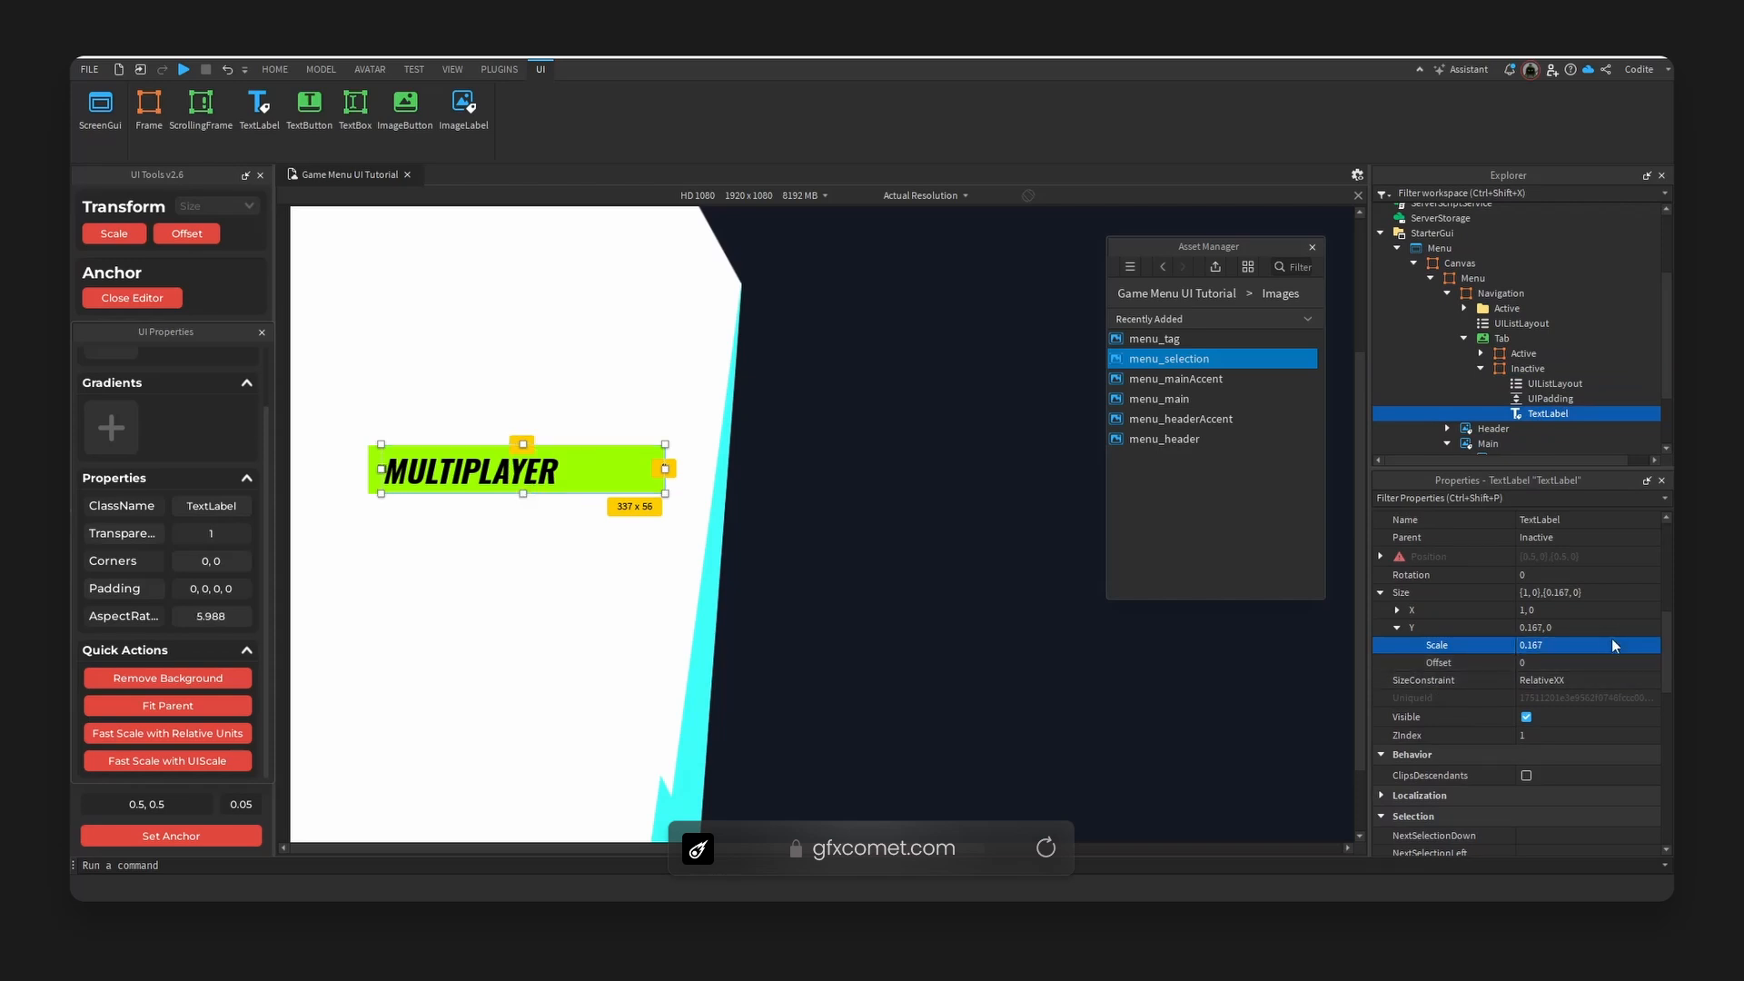
Set the Y size scale of the TextLabel inside the Inactive frame to 0.17.
click(1508, 338)
click(1548, 414)
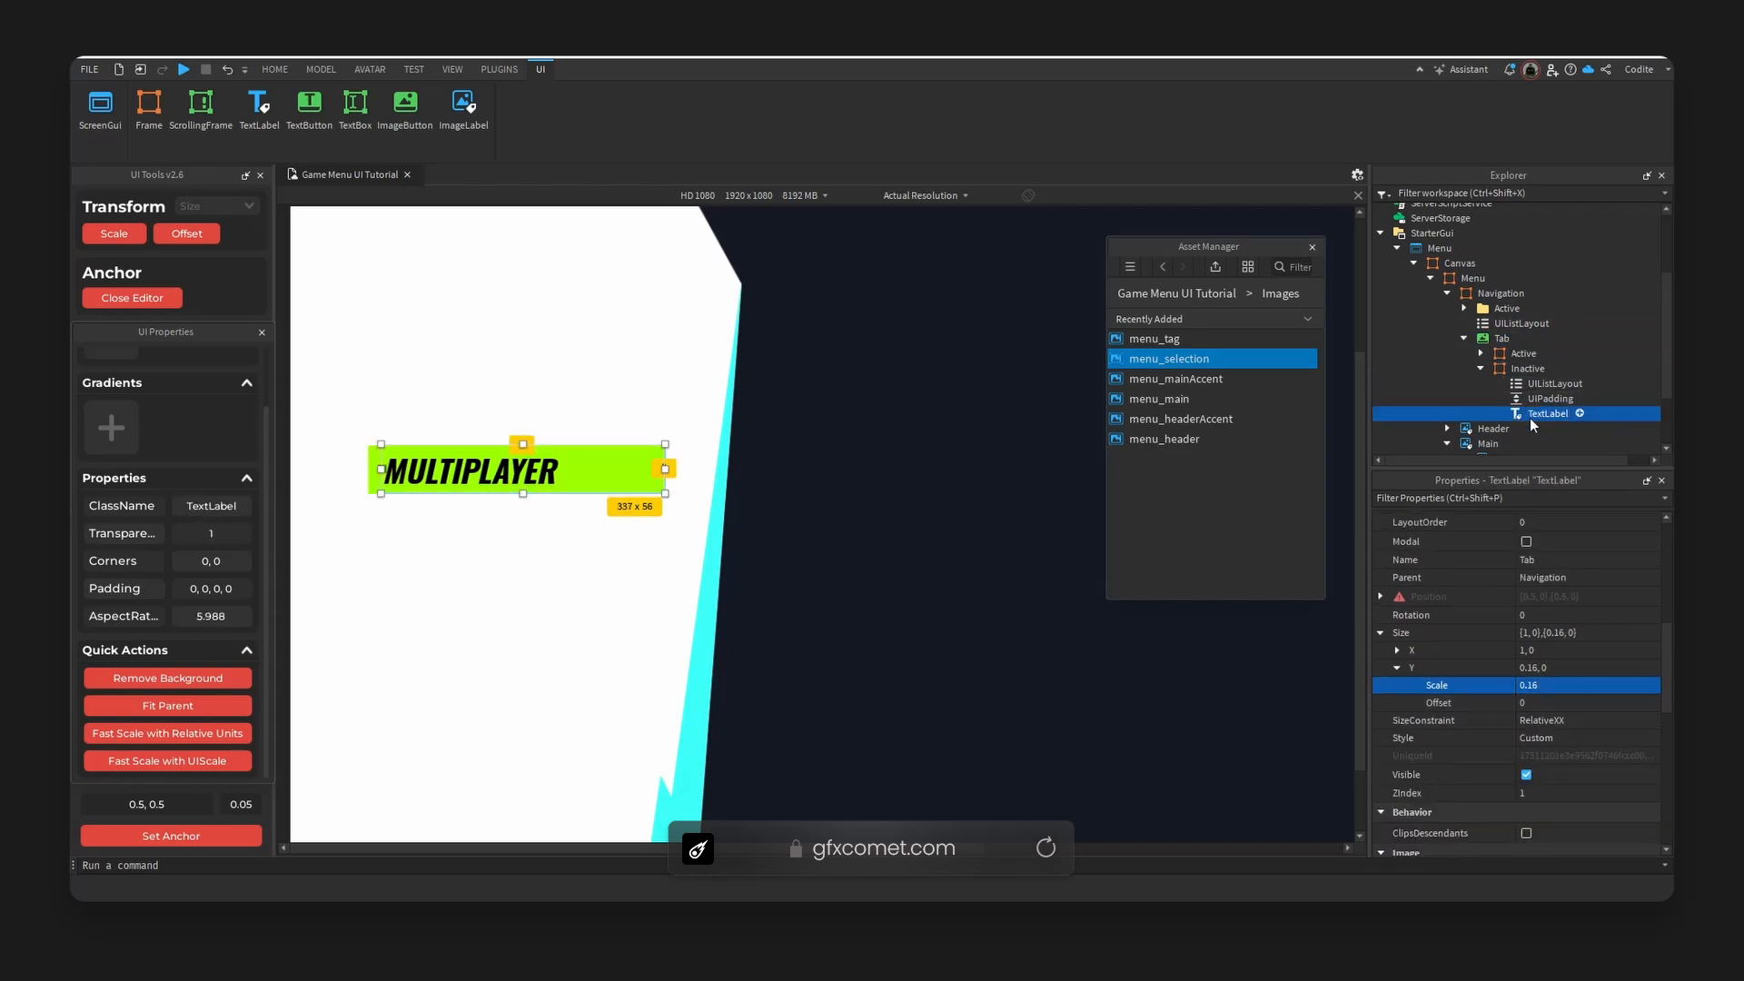
click(1615, 645)
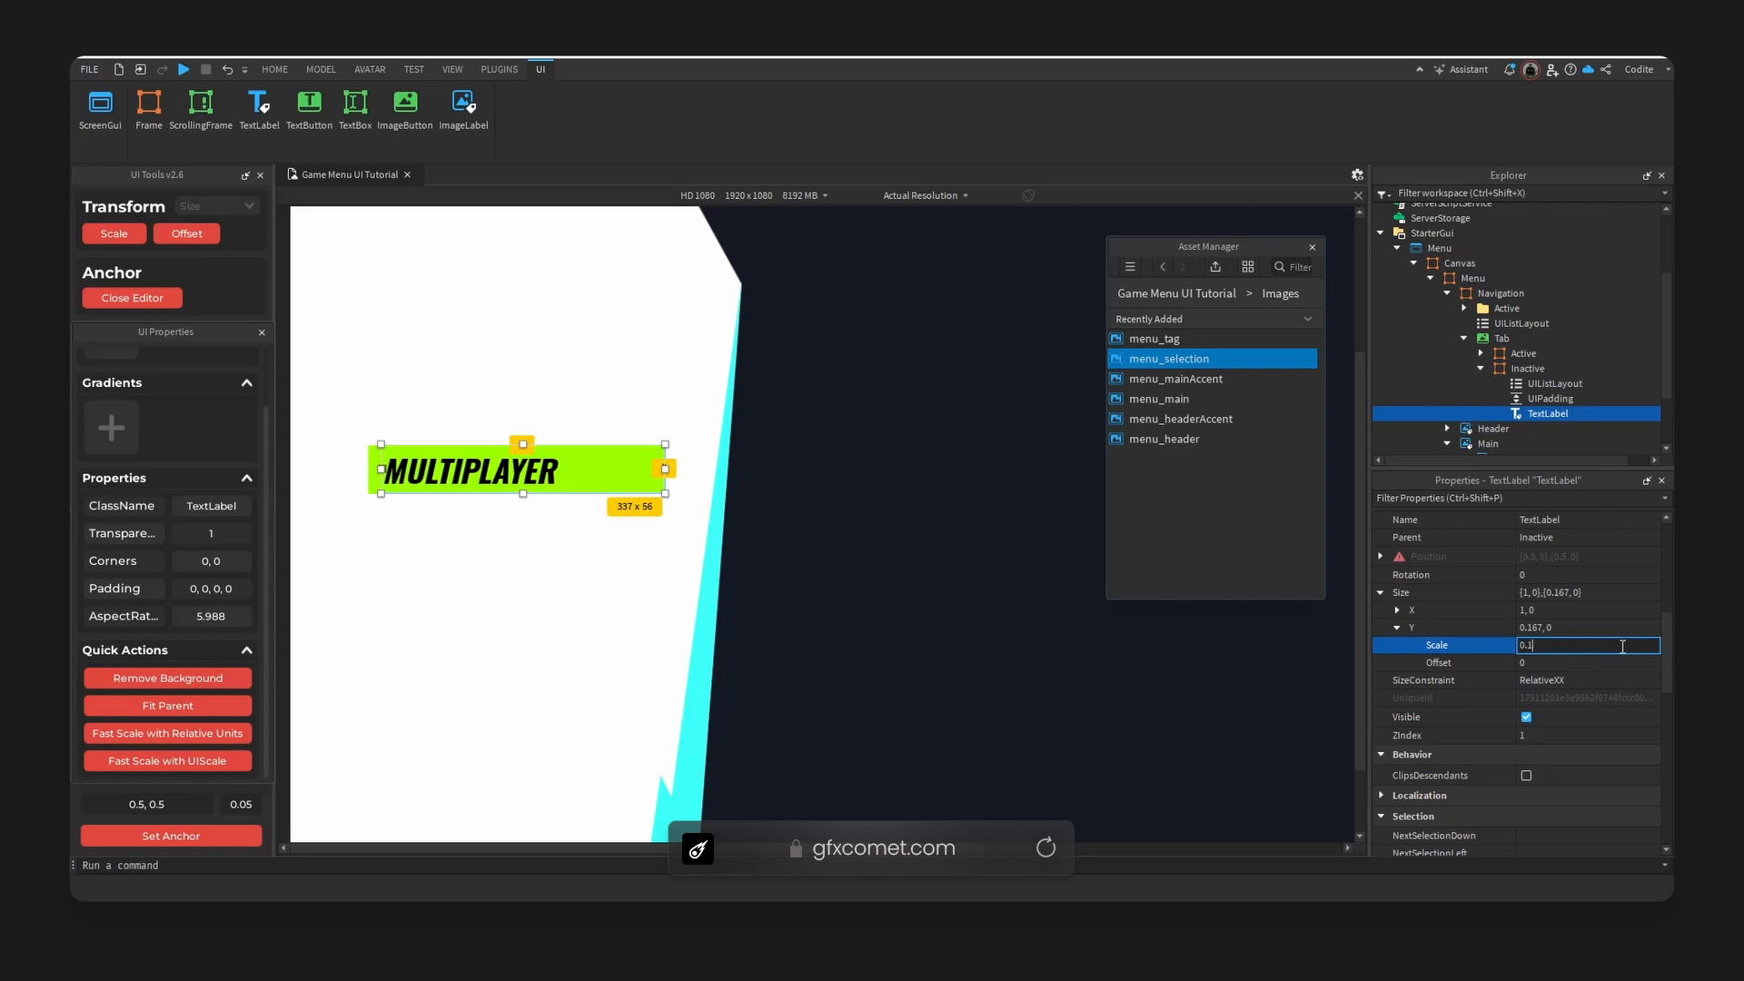
text(0.17)
key(Return)
click(1526, 367)
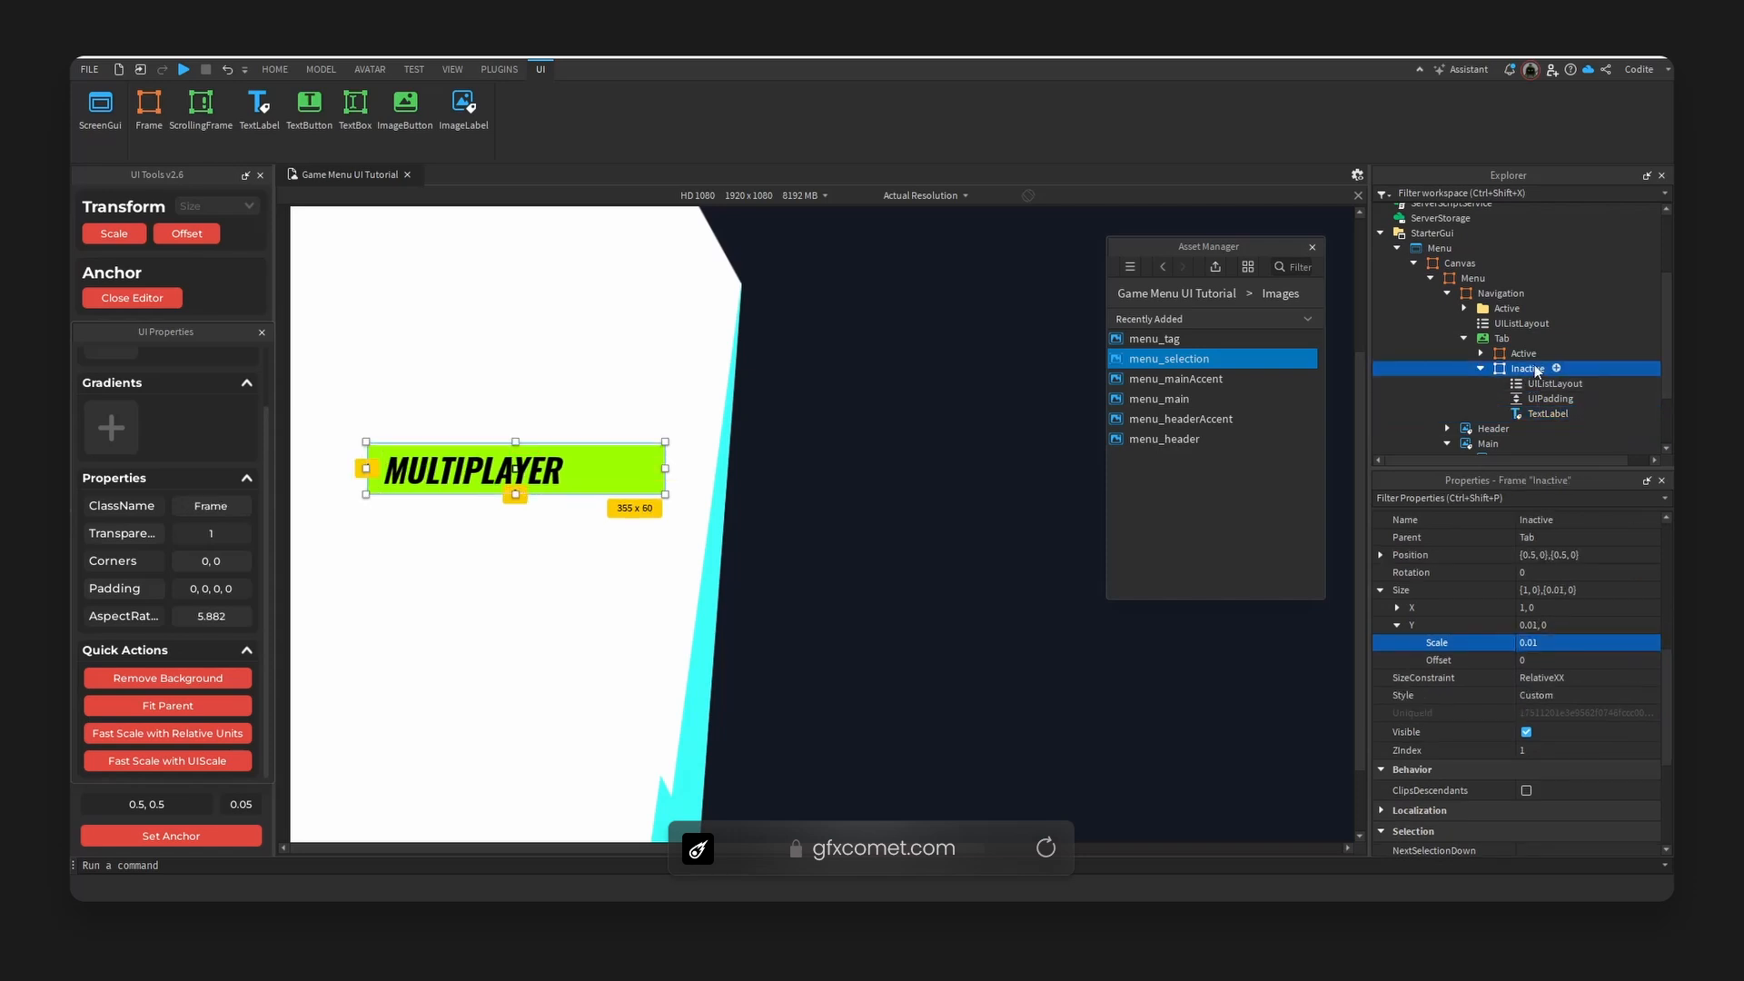
Toggle the Active frame's visibility on and off to compare the banner with the Inactive label, leaving it visible.
click(1523, 353)
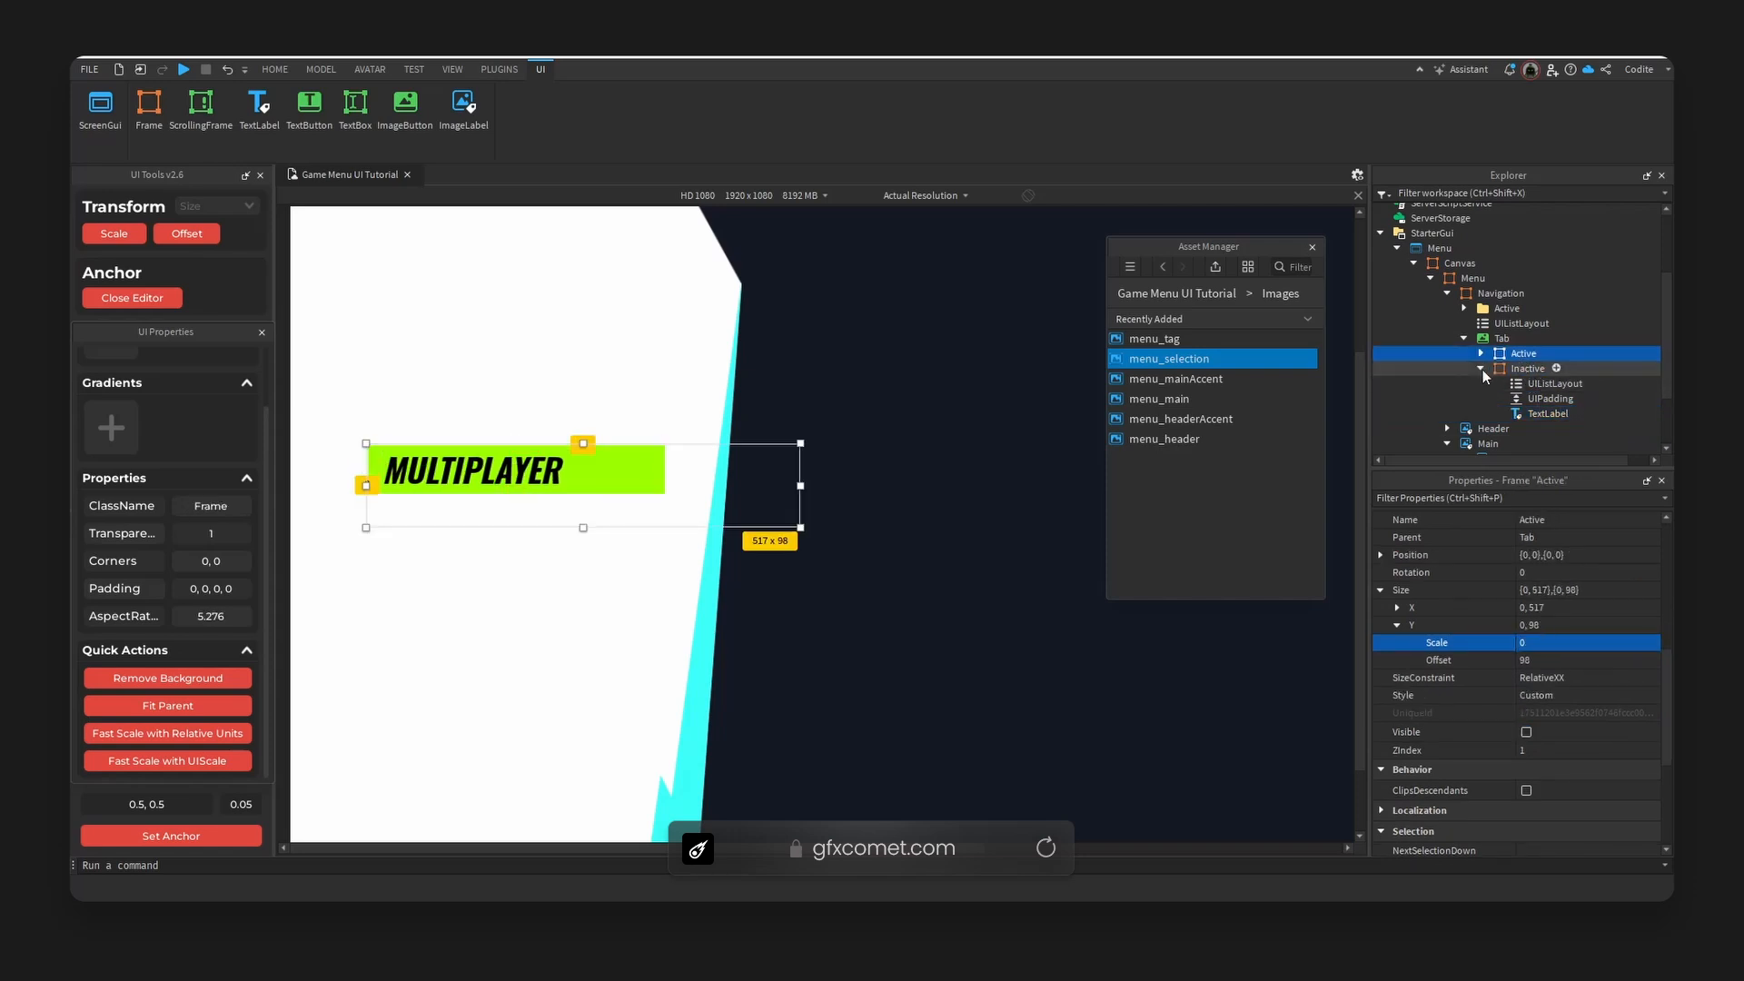
click(1526, 732)
click(1526, 732)
click(1526, 732)
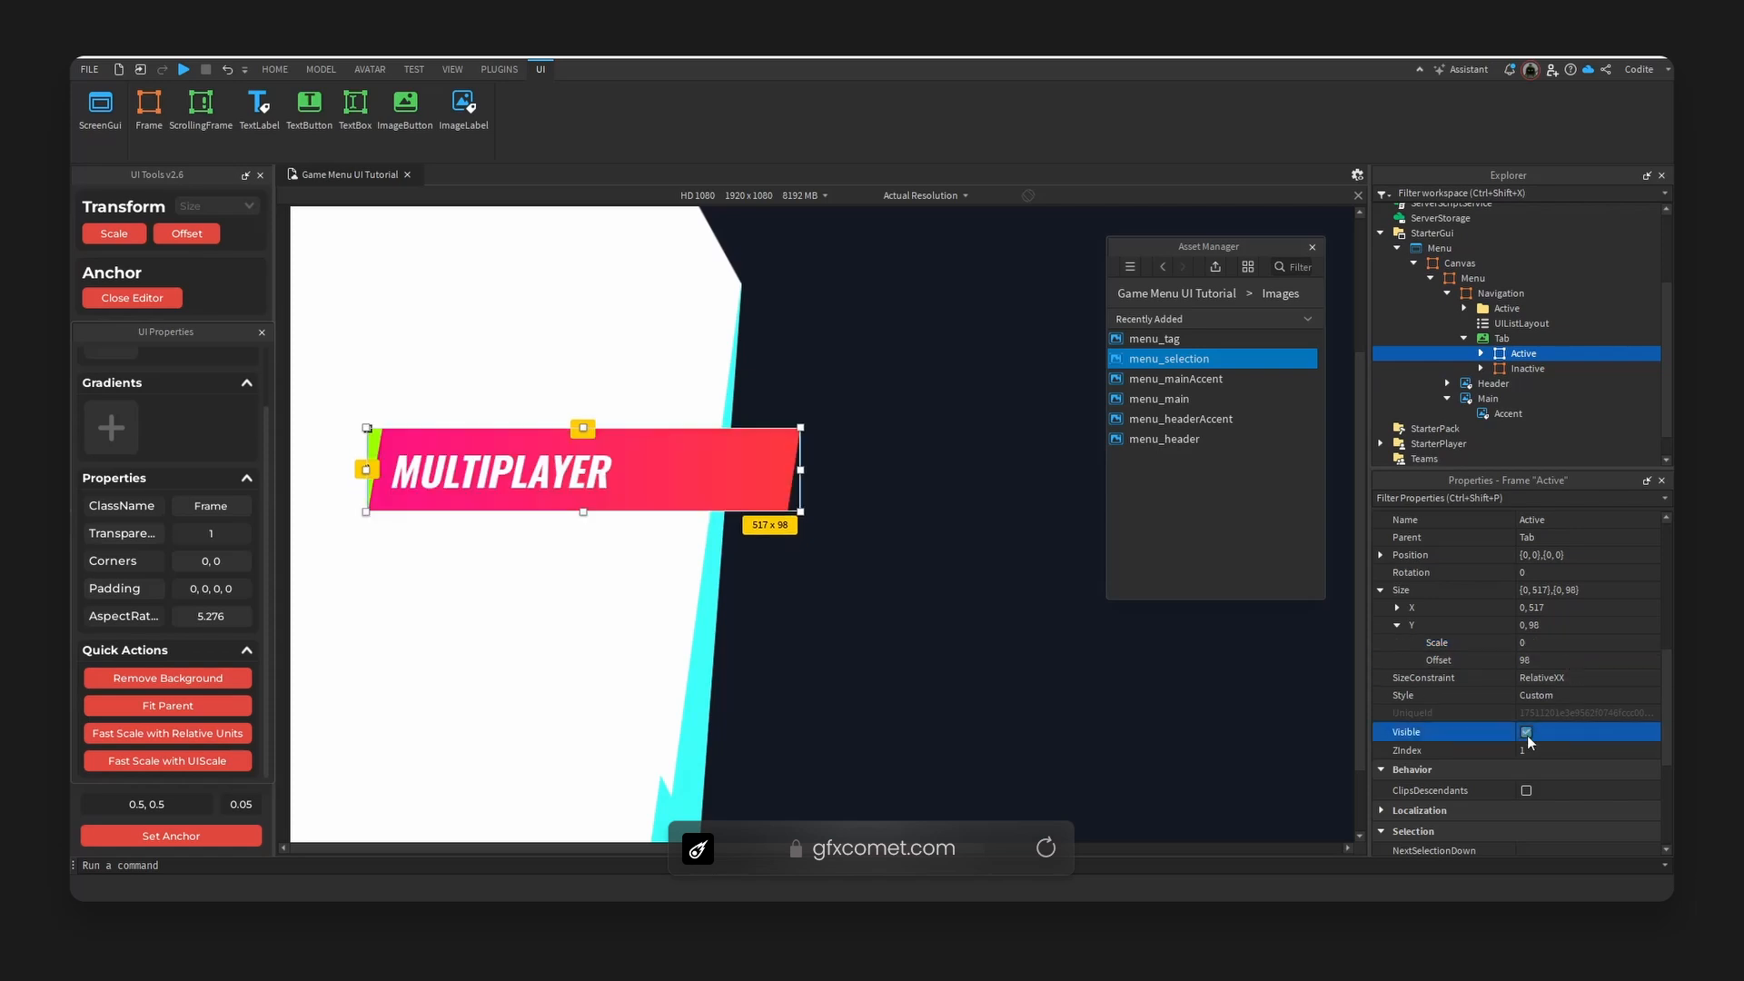
click(1527, 737)
click(1527, 737)
click(1527, 738)
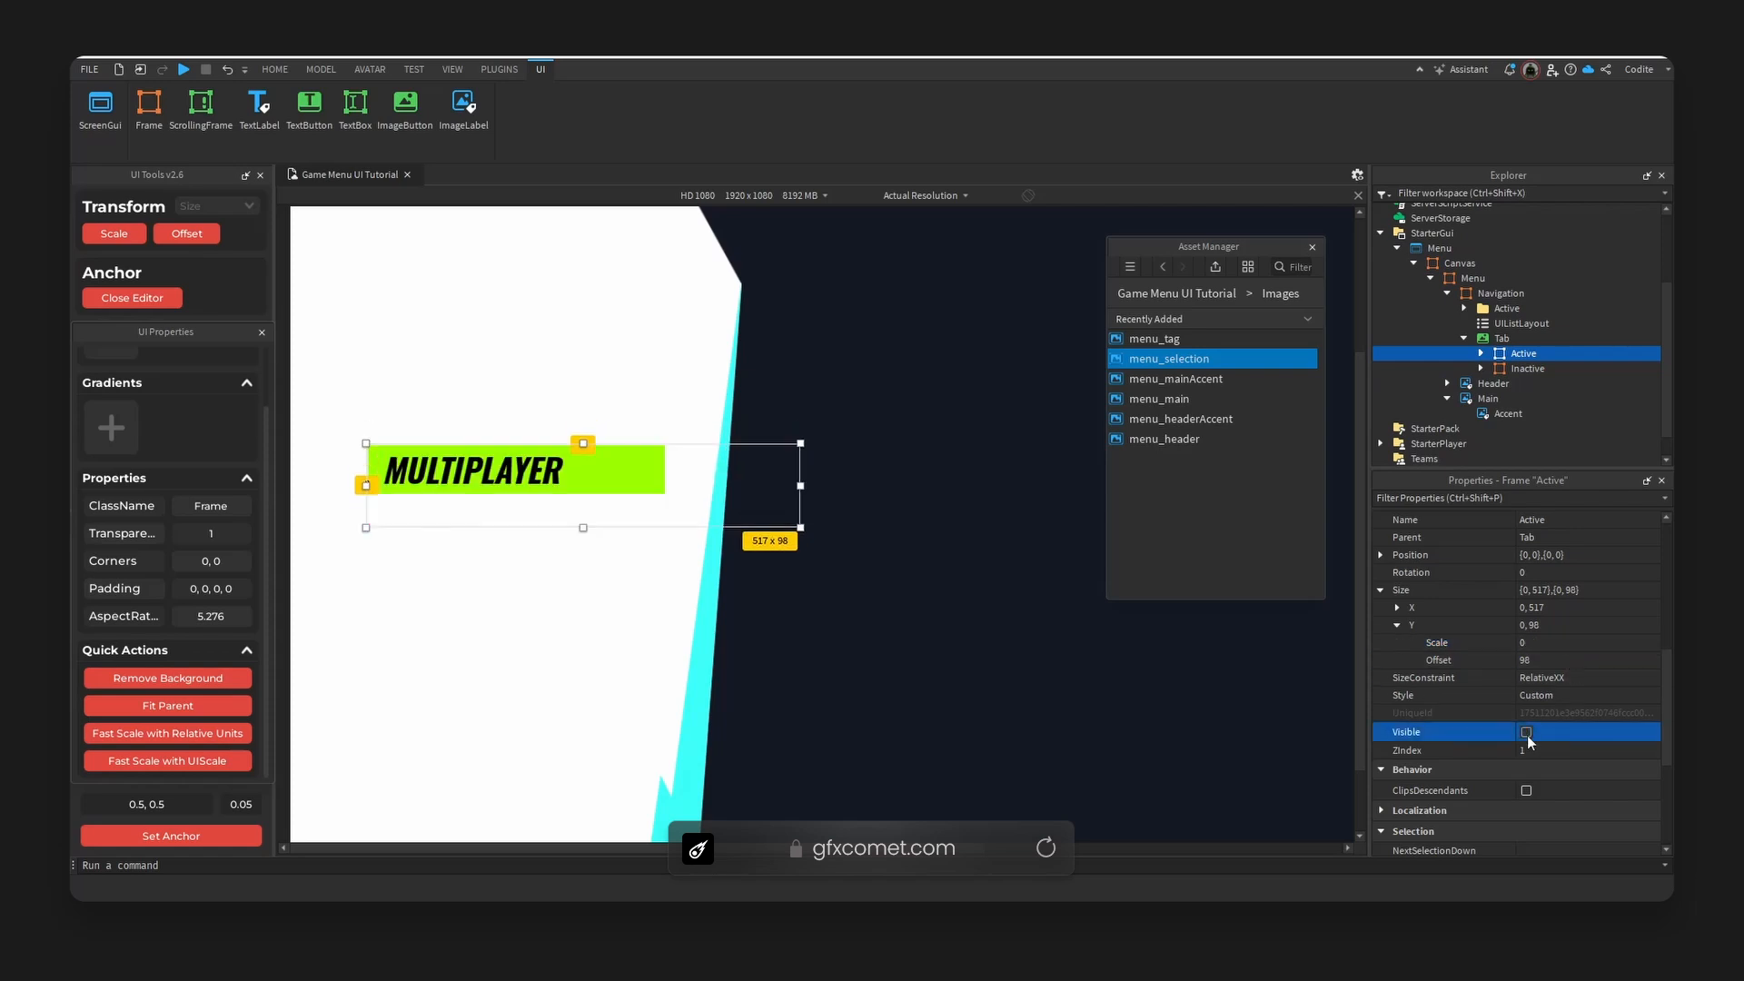
click(1527, 737)
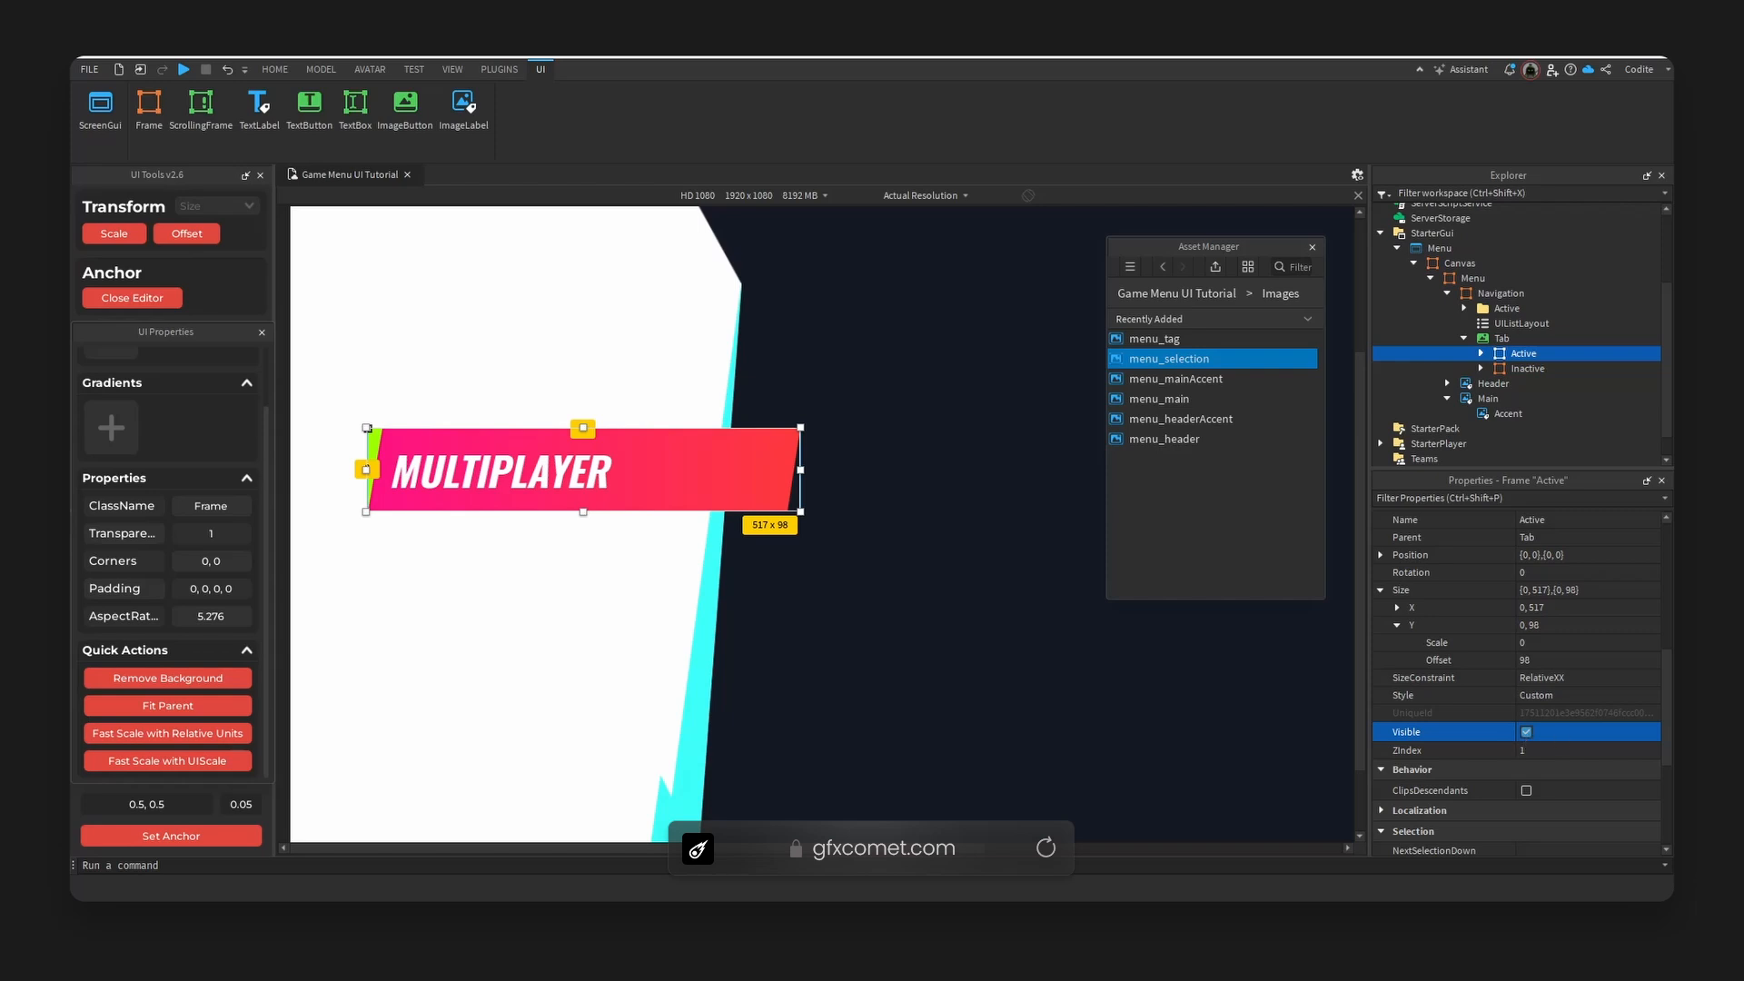
Set the Navigation frame's anchor point X to 0.
click(792, 472)
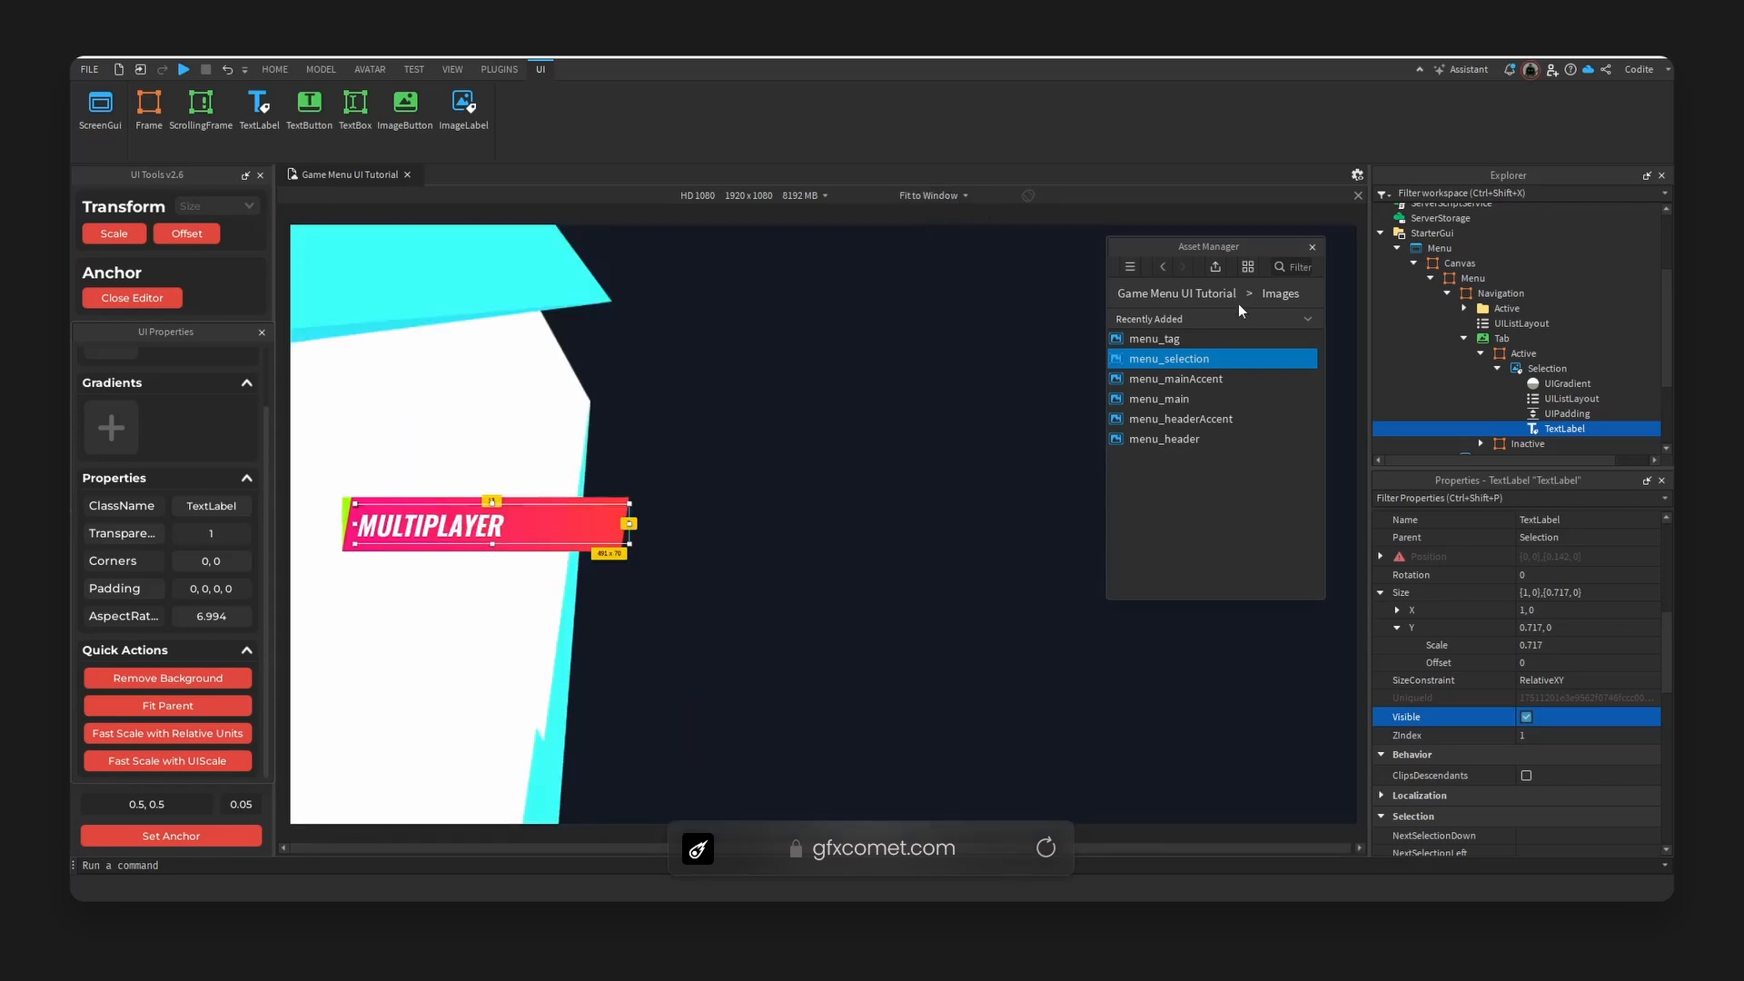
click(1469, 291)
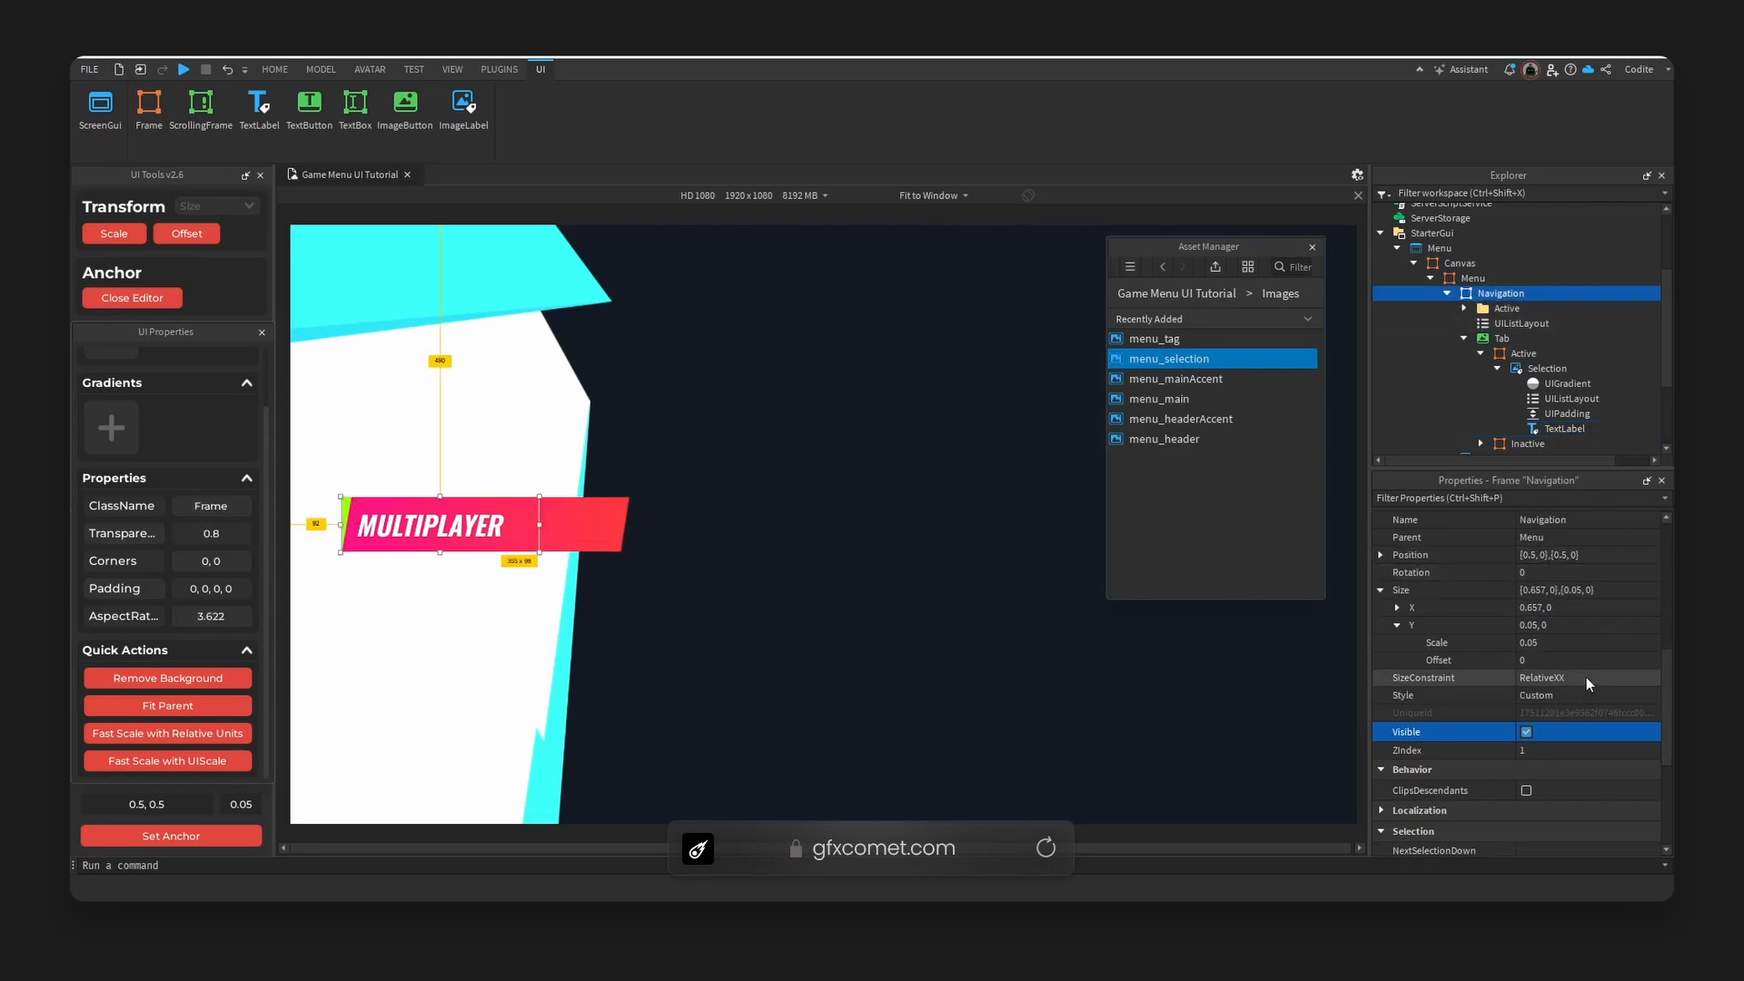
scroll(1562, 672, up, 2)
click(1380, 661)
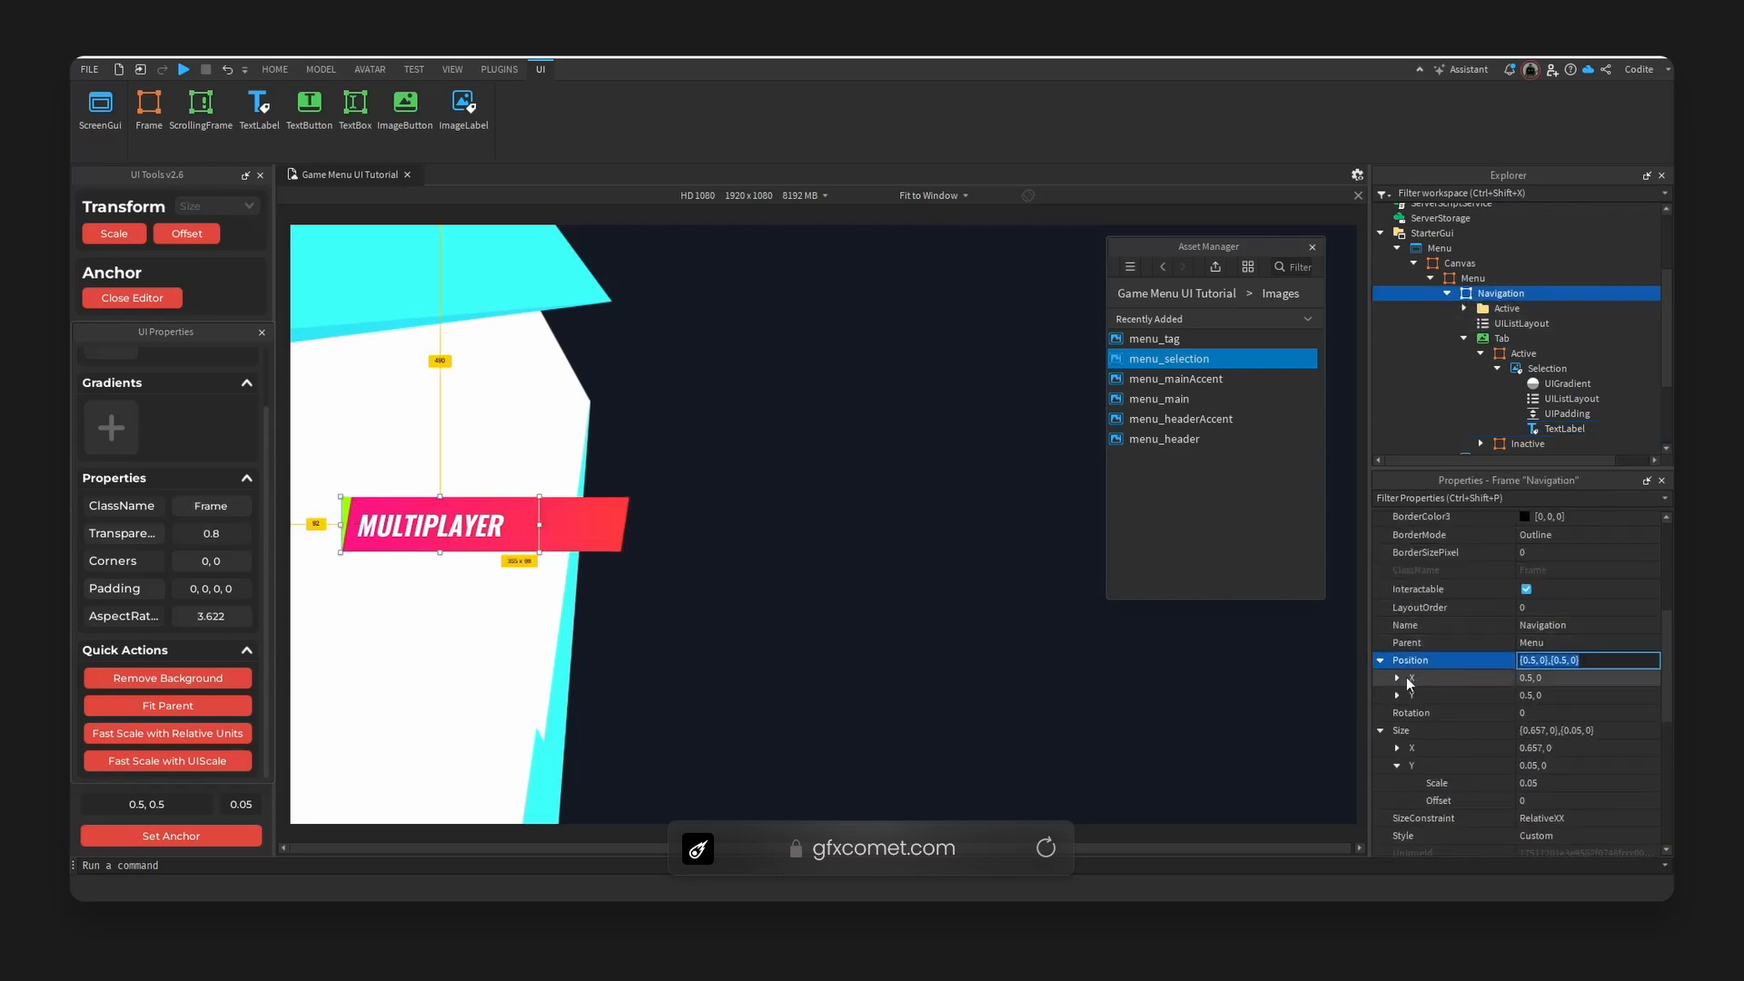
click(1398, 680)
scroll(1604, 618, up, 3)
click(1615, 586)
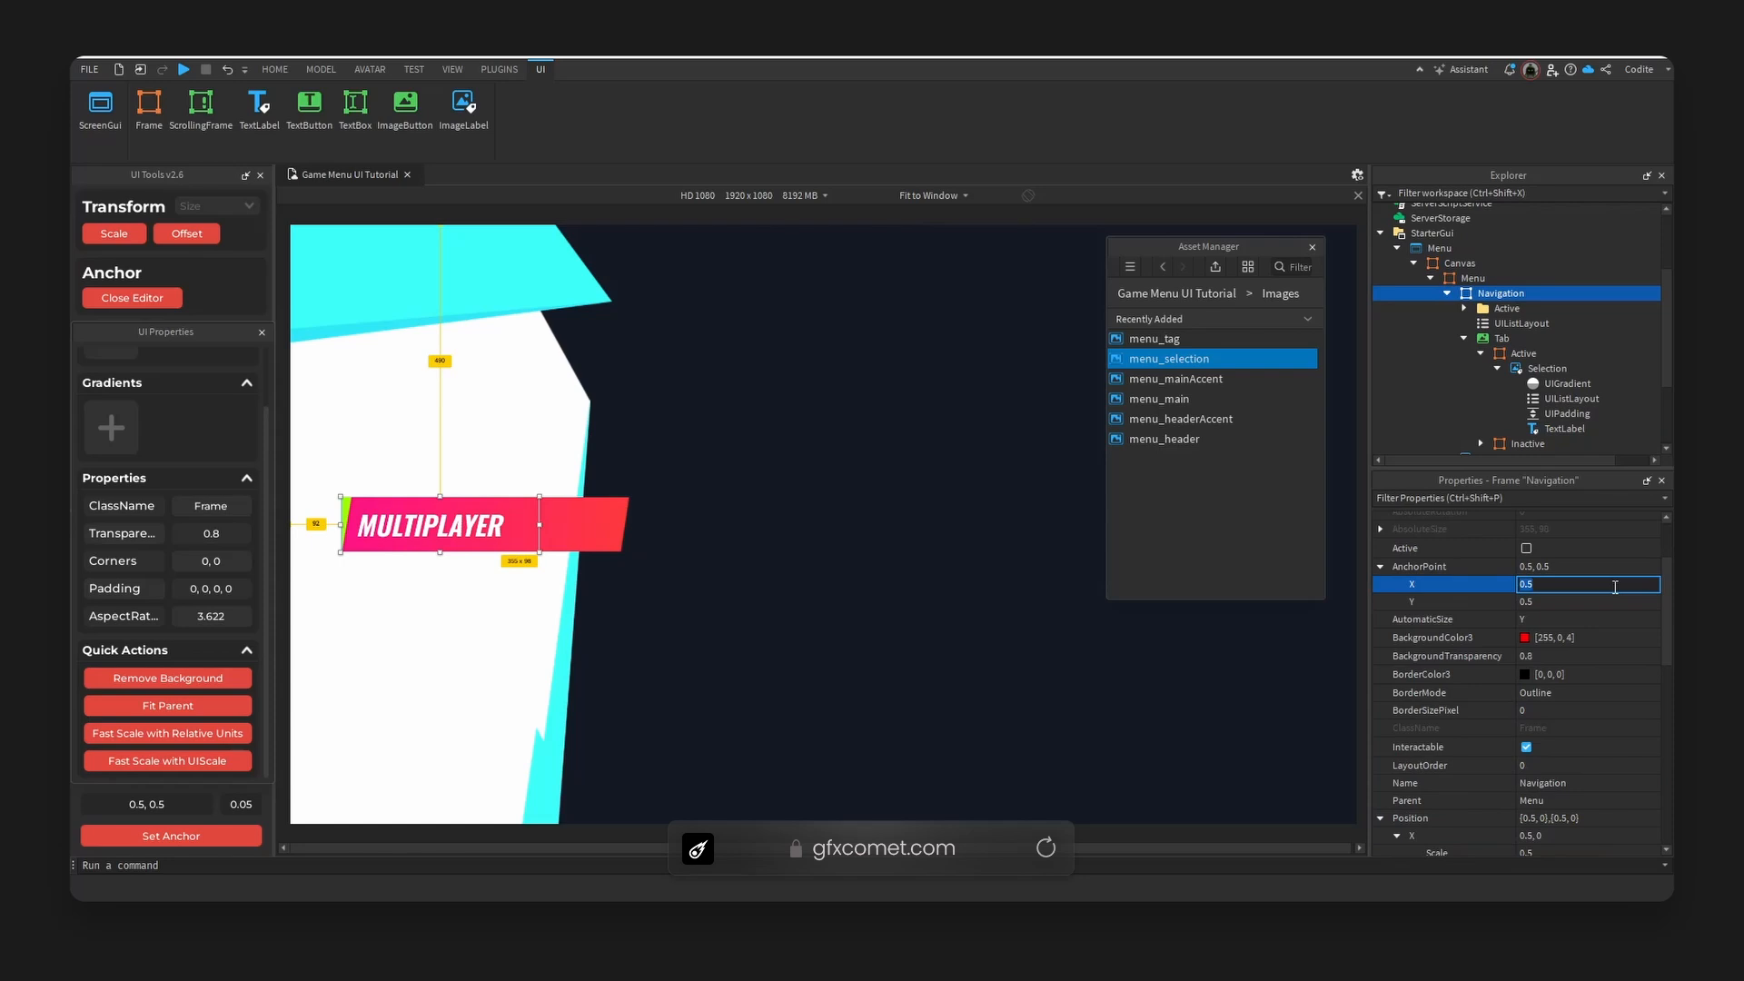
text(0)
key(Return)
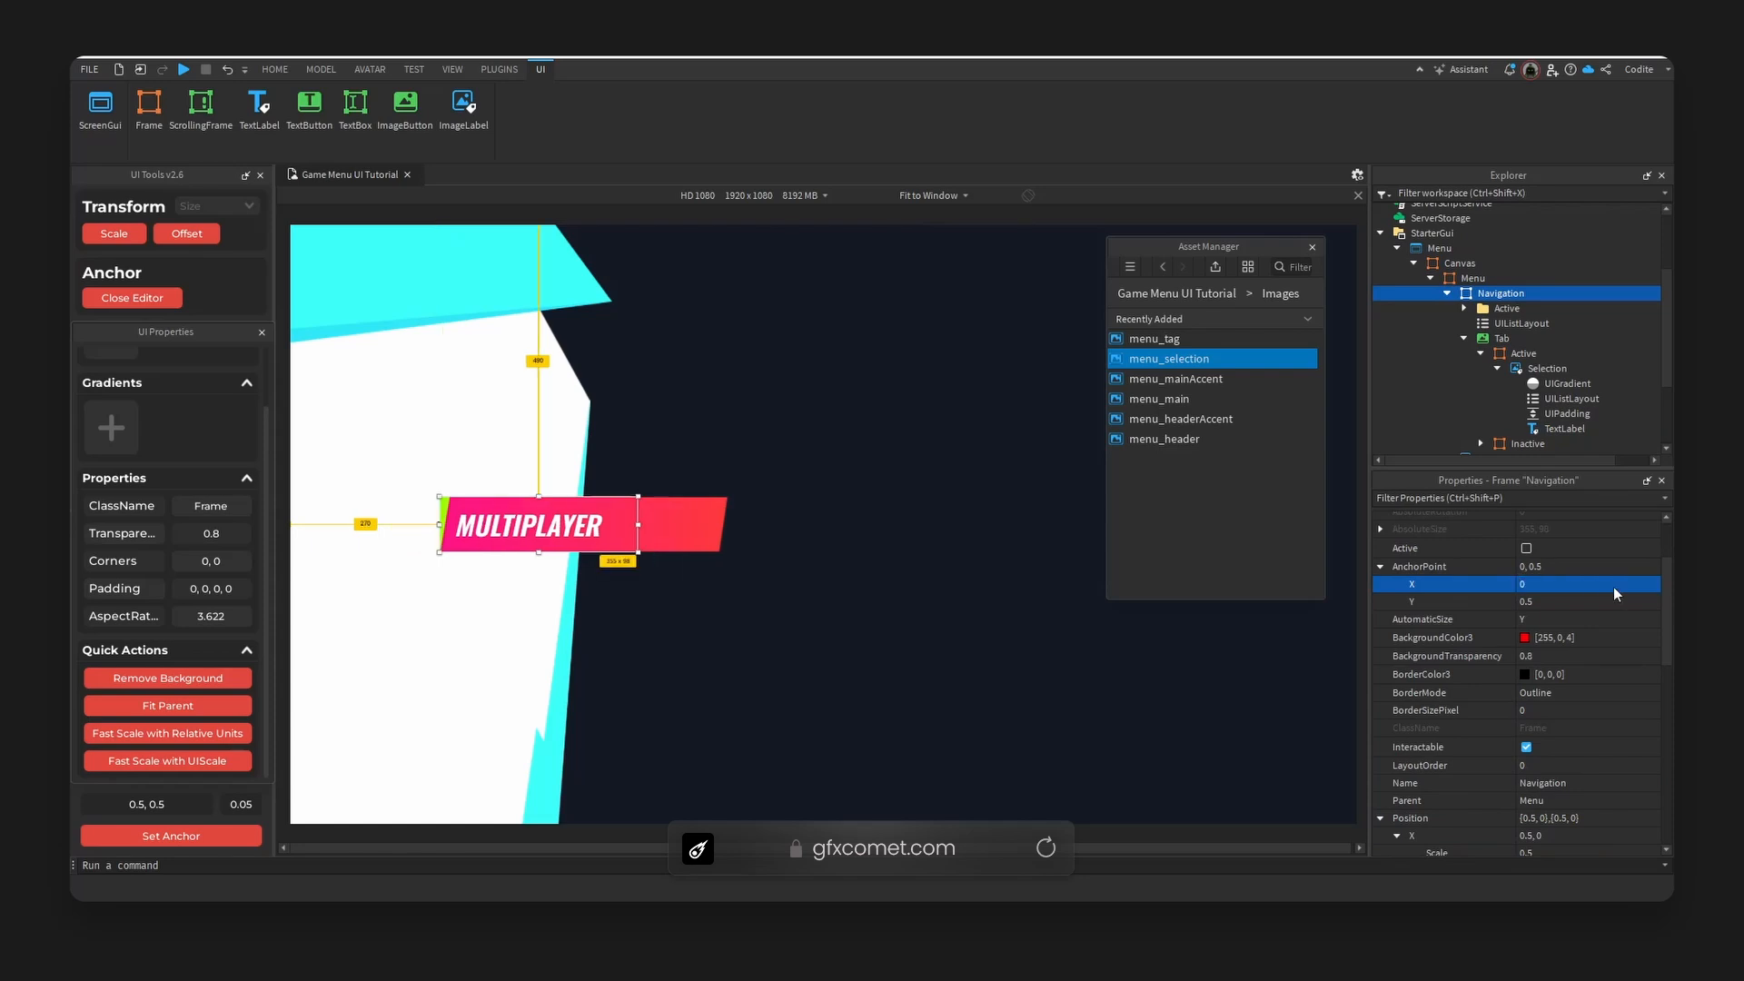
Adjust the Navigation frame's X position scale, trying 0.25 and 0.15 and settling on 0.1.
scroll(1598, 636, down, 4)
click(1523, 625)
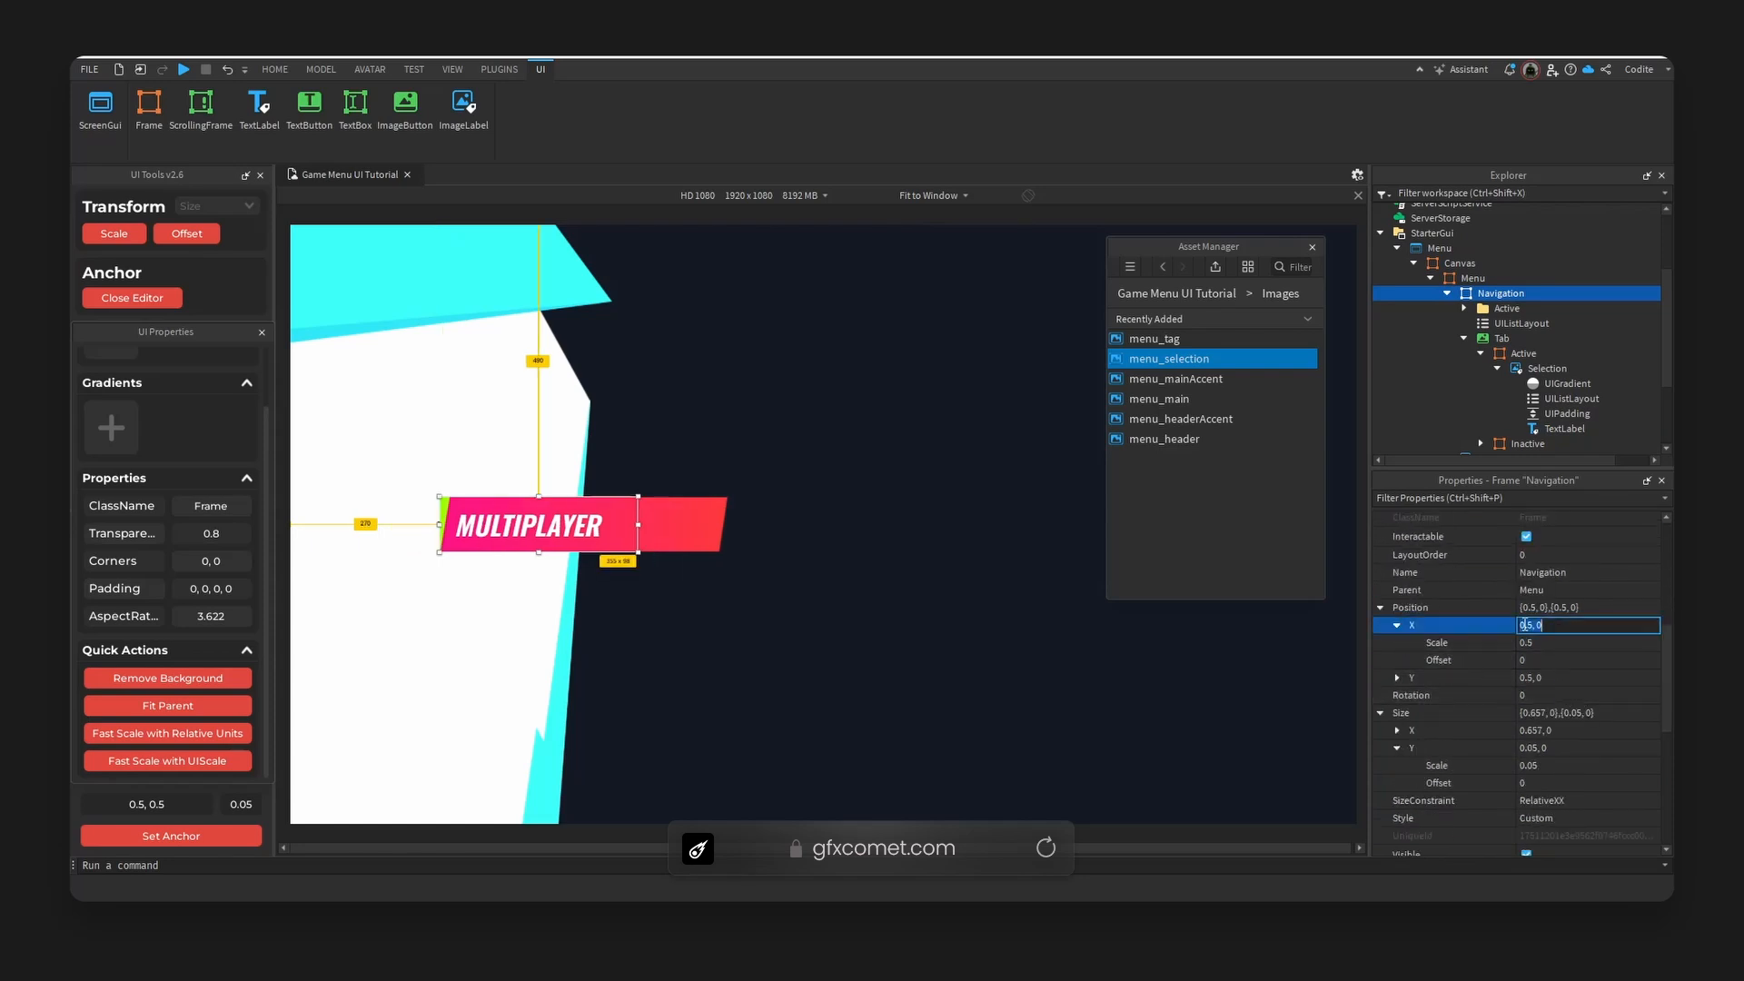
text(2)
key(Return)
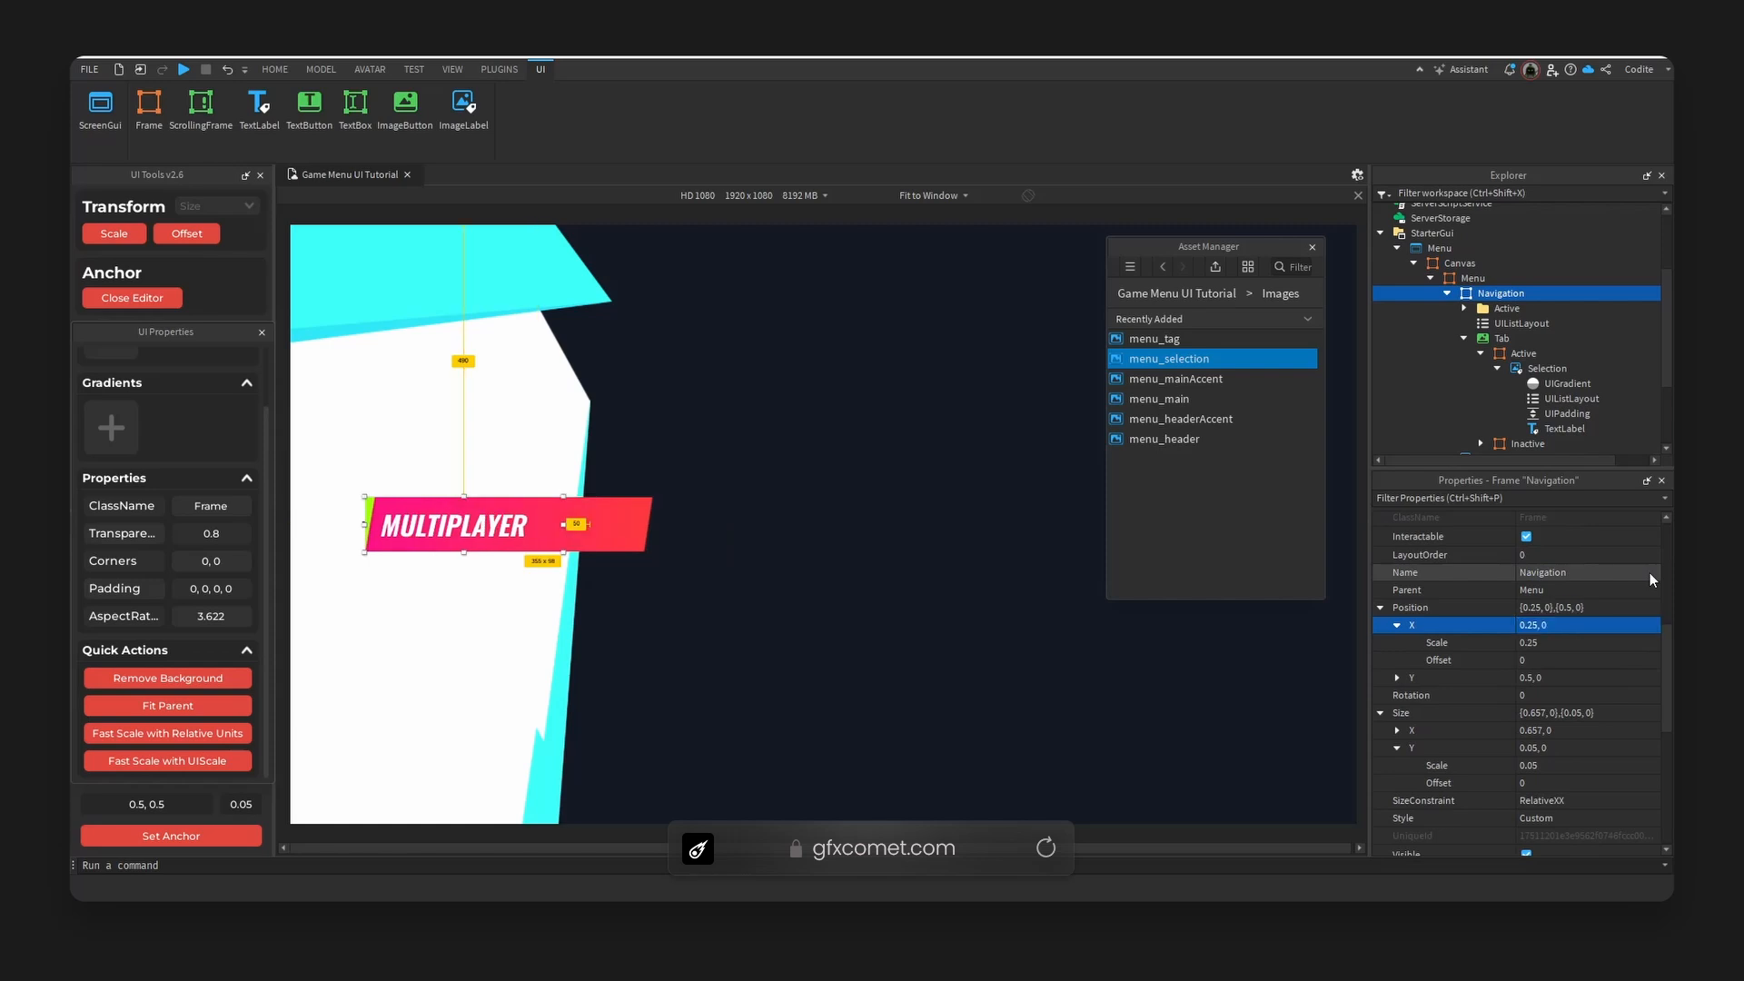
click(1533, 623)
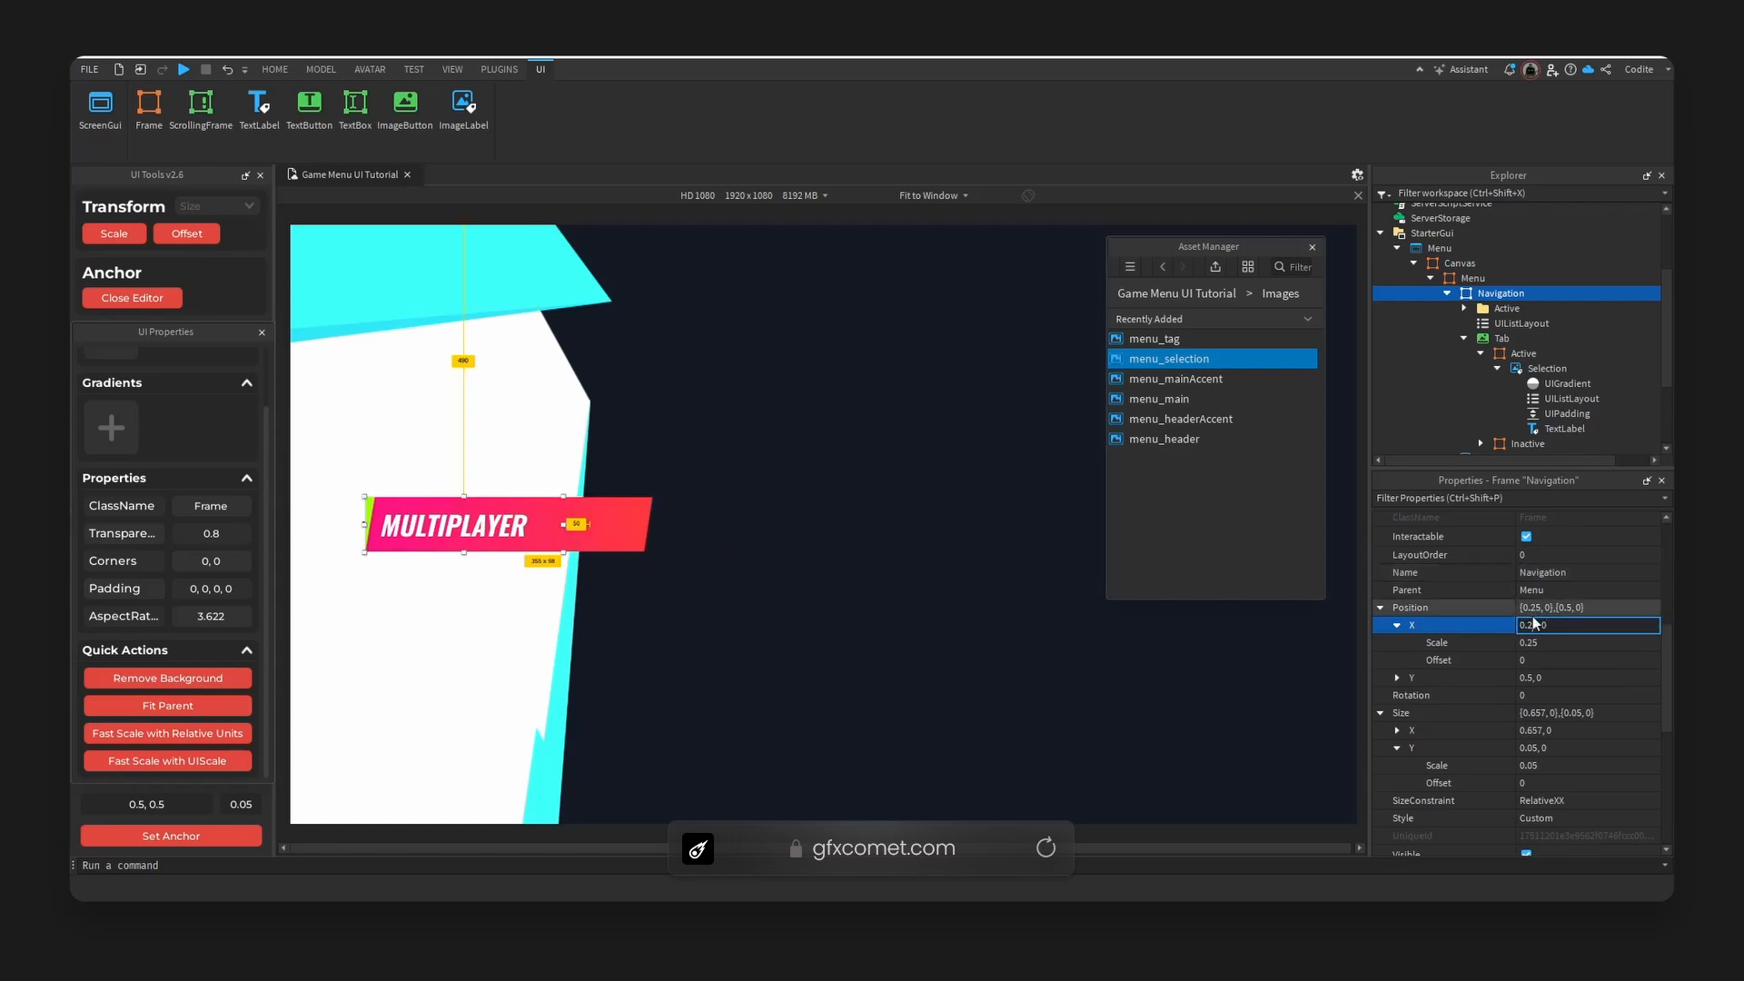
key(BackSpace)
text(1)
key(Return)
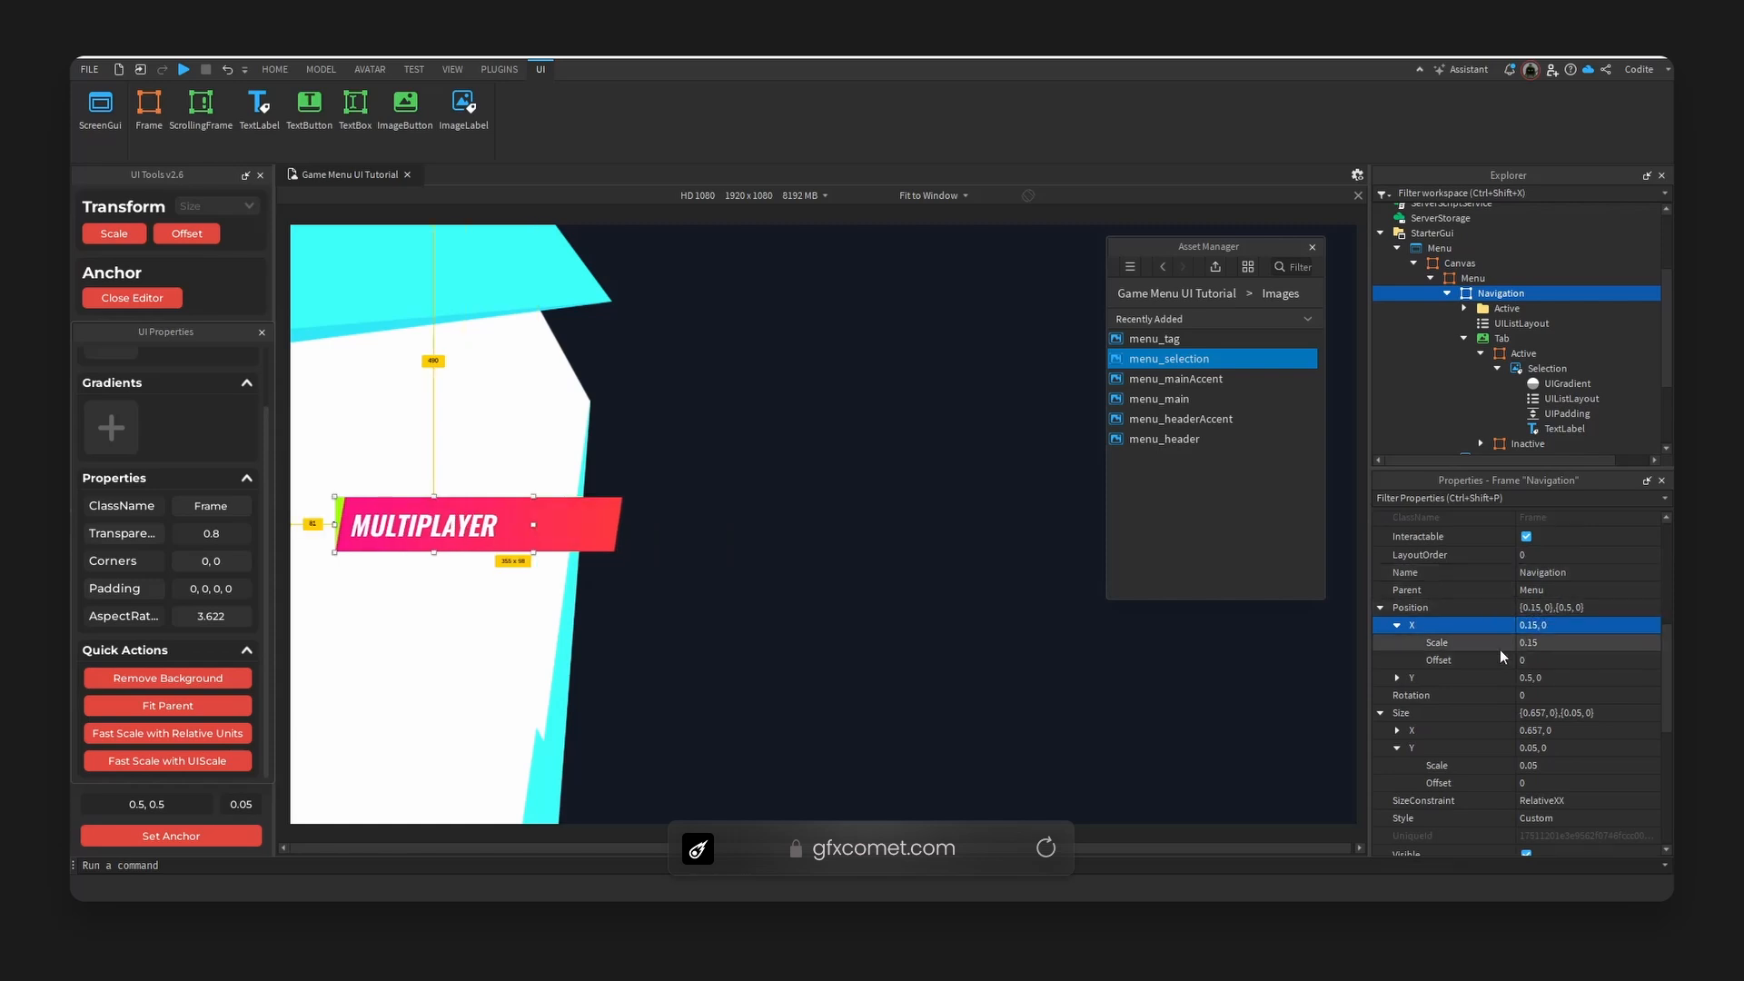
click(1535, 625)
key(BackSpace)
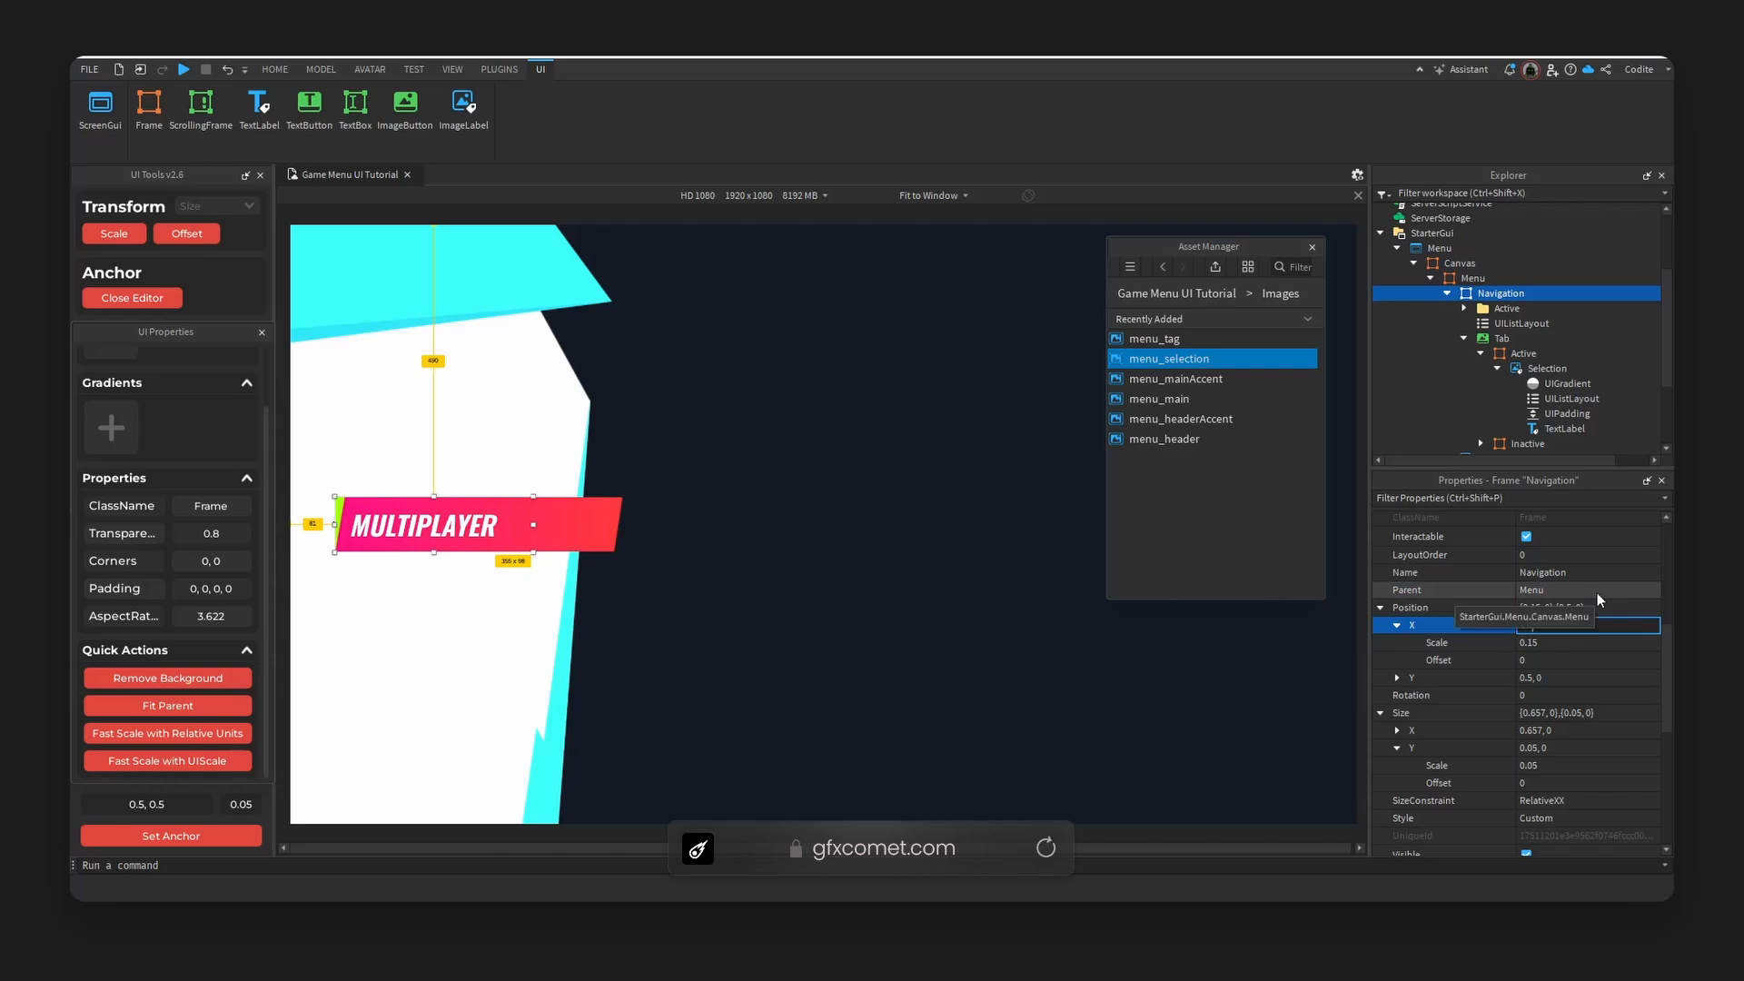
key(Return)
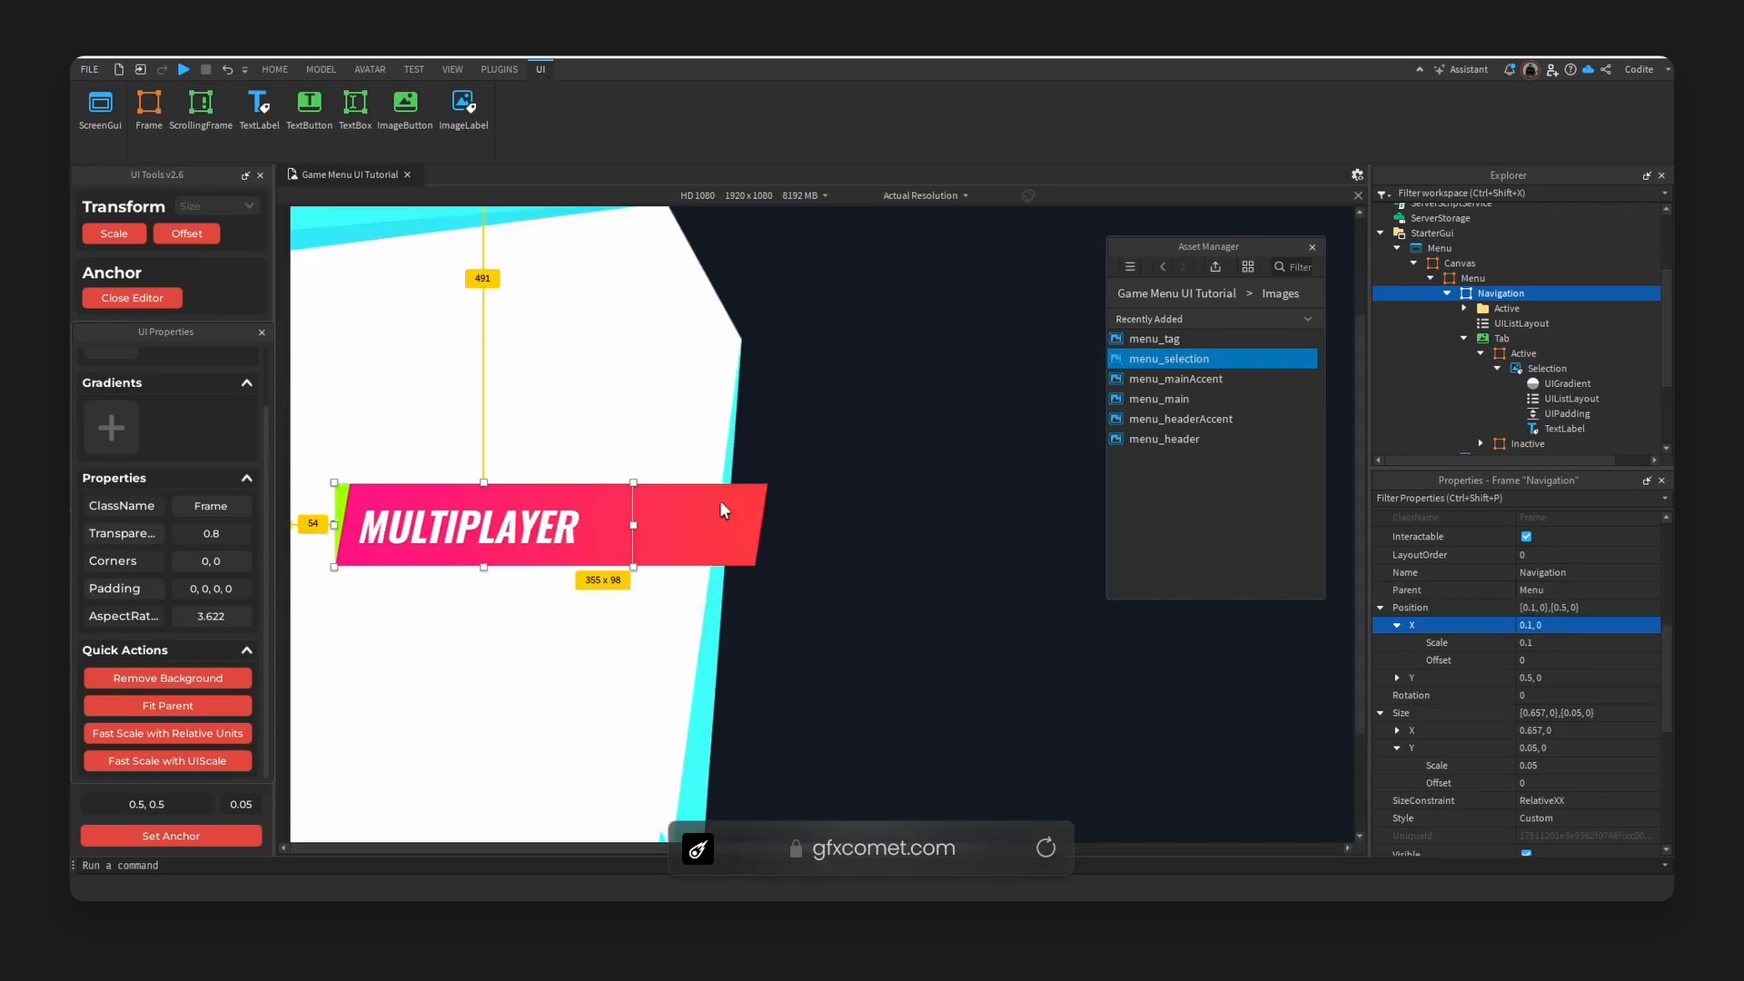
Collapse the Active frame's hierarchy inside the Tab button and turn off the frame's visibility.
click(721, 505)
click(1496, 368)
click(1481, 358)
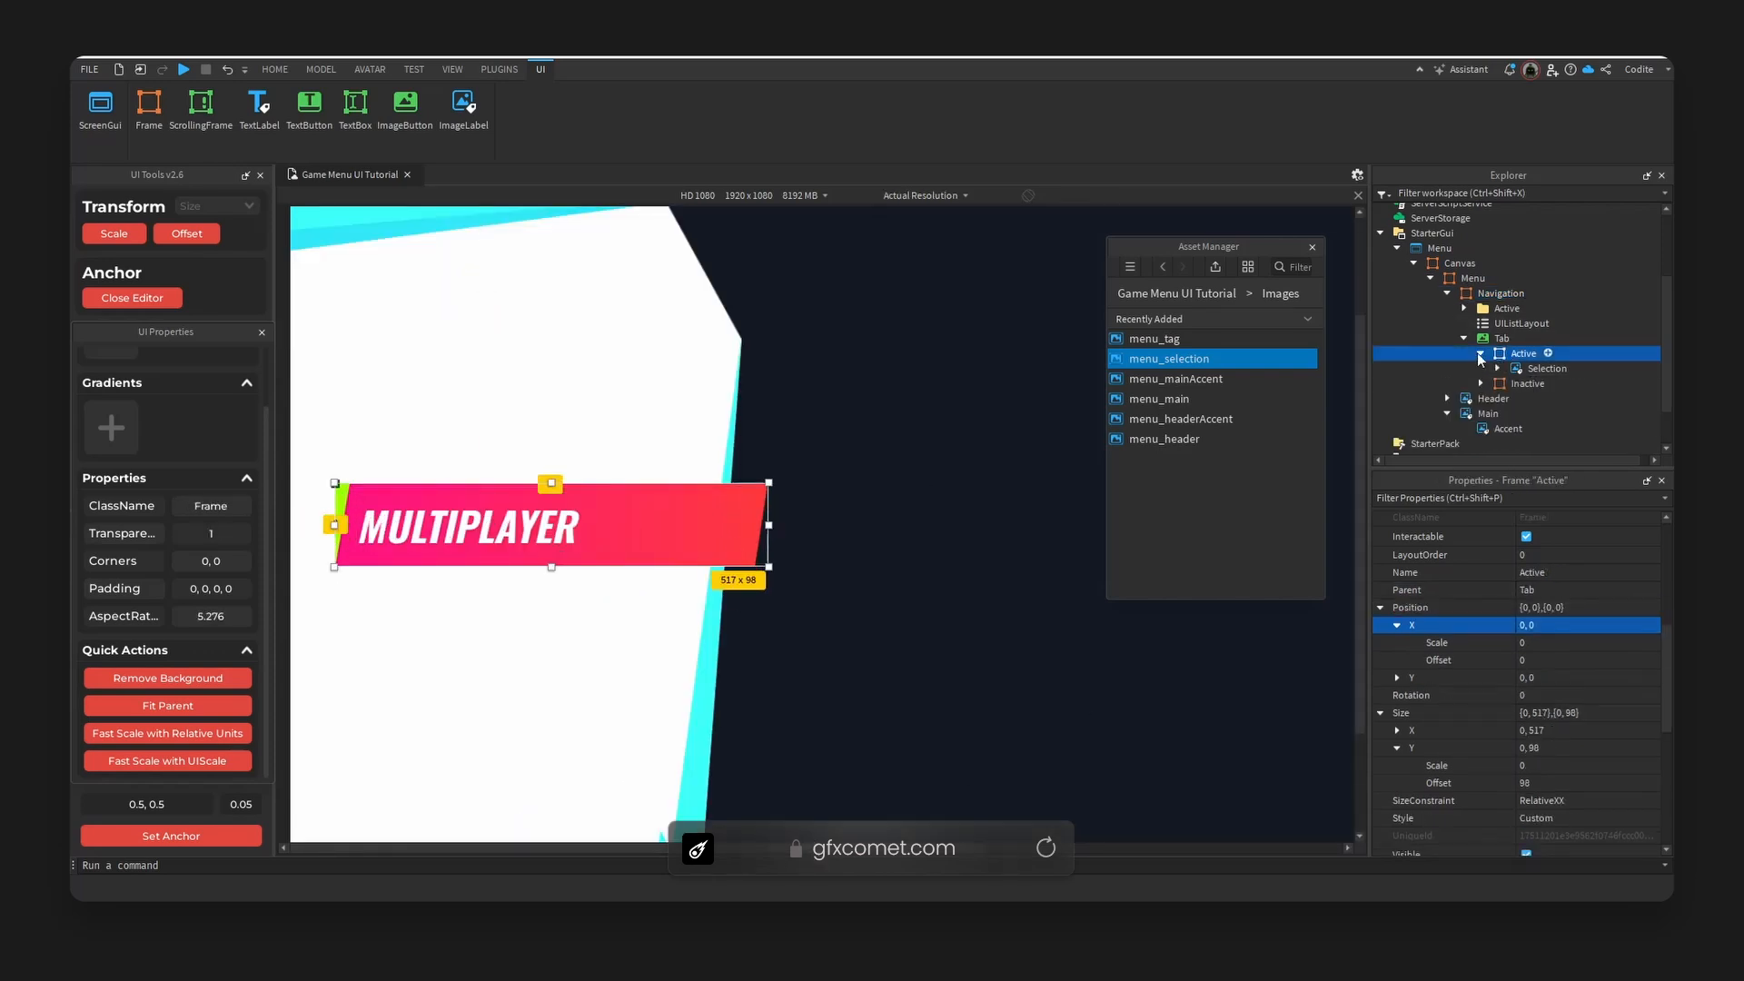
click(1480, 354)
scroll(1526, 708, down, 3)
click(1526, 697)
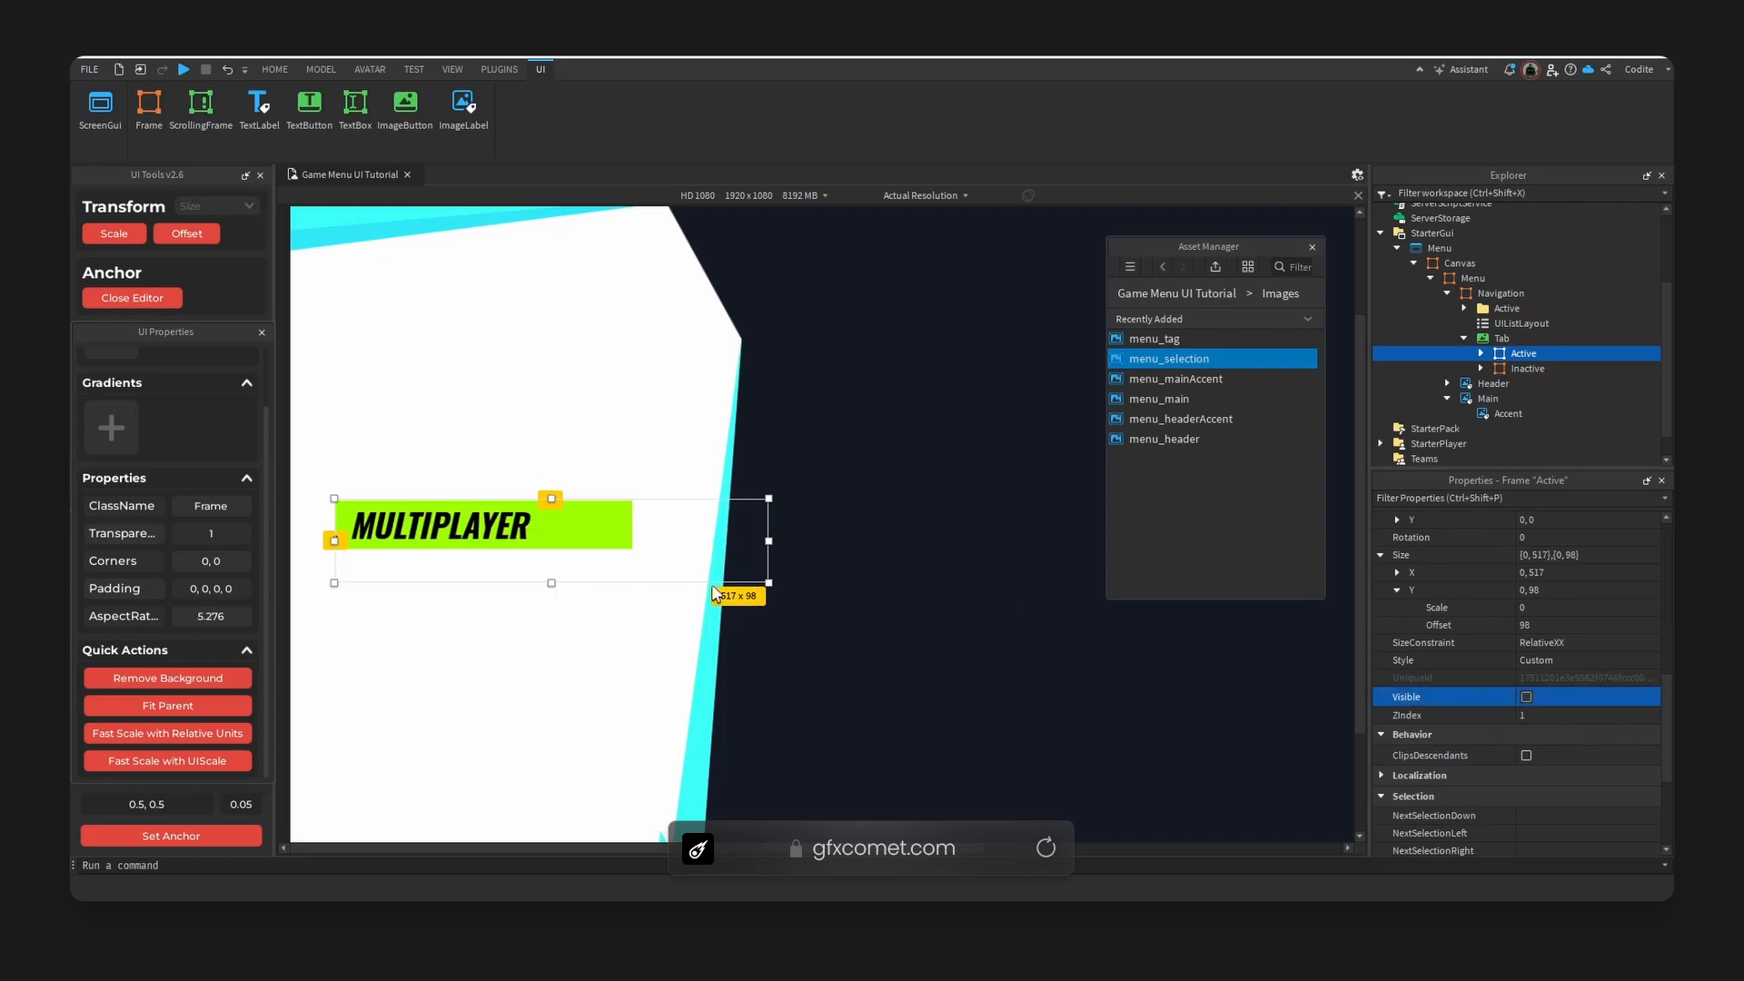
Review the Tab button's and Navigation frame's settings, and remove the Tab button's background.
click(1507, 368)
click(1502, 339)
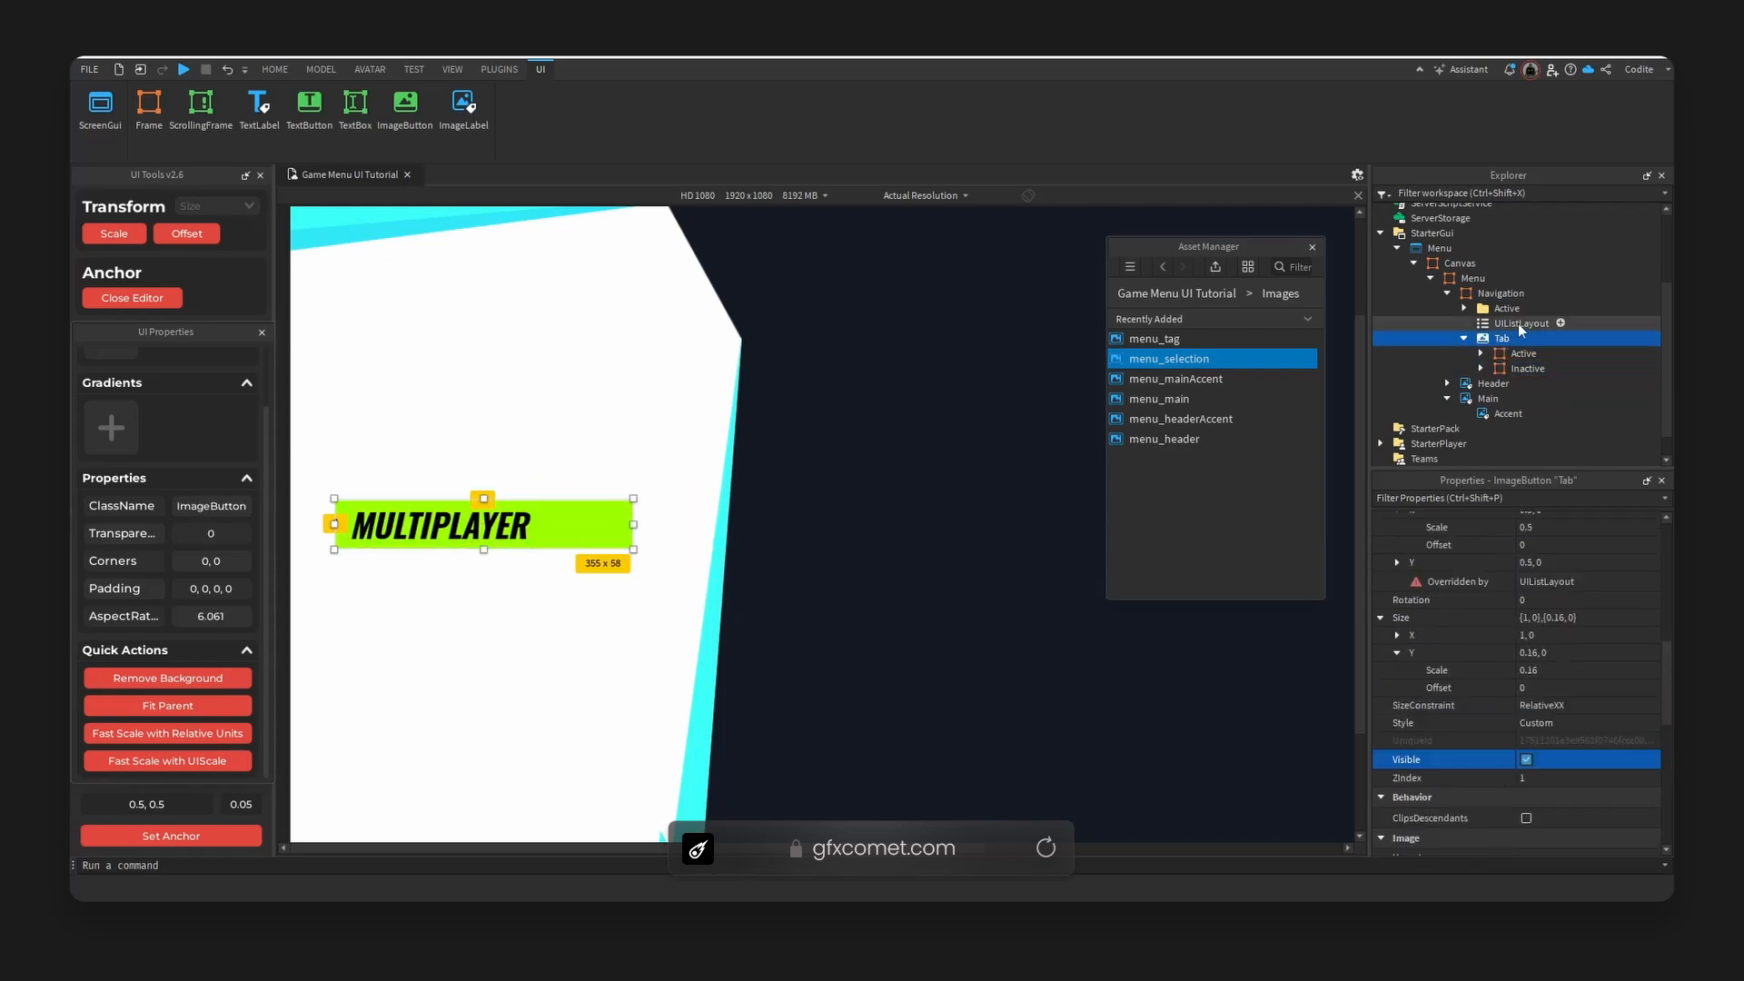
scroll(1571, 727, up, 10)
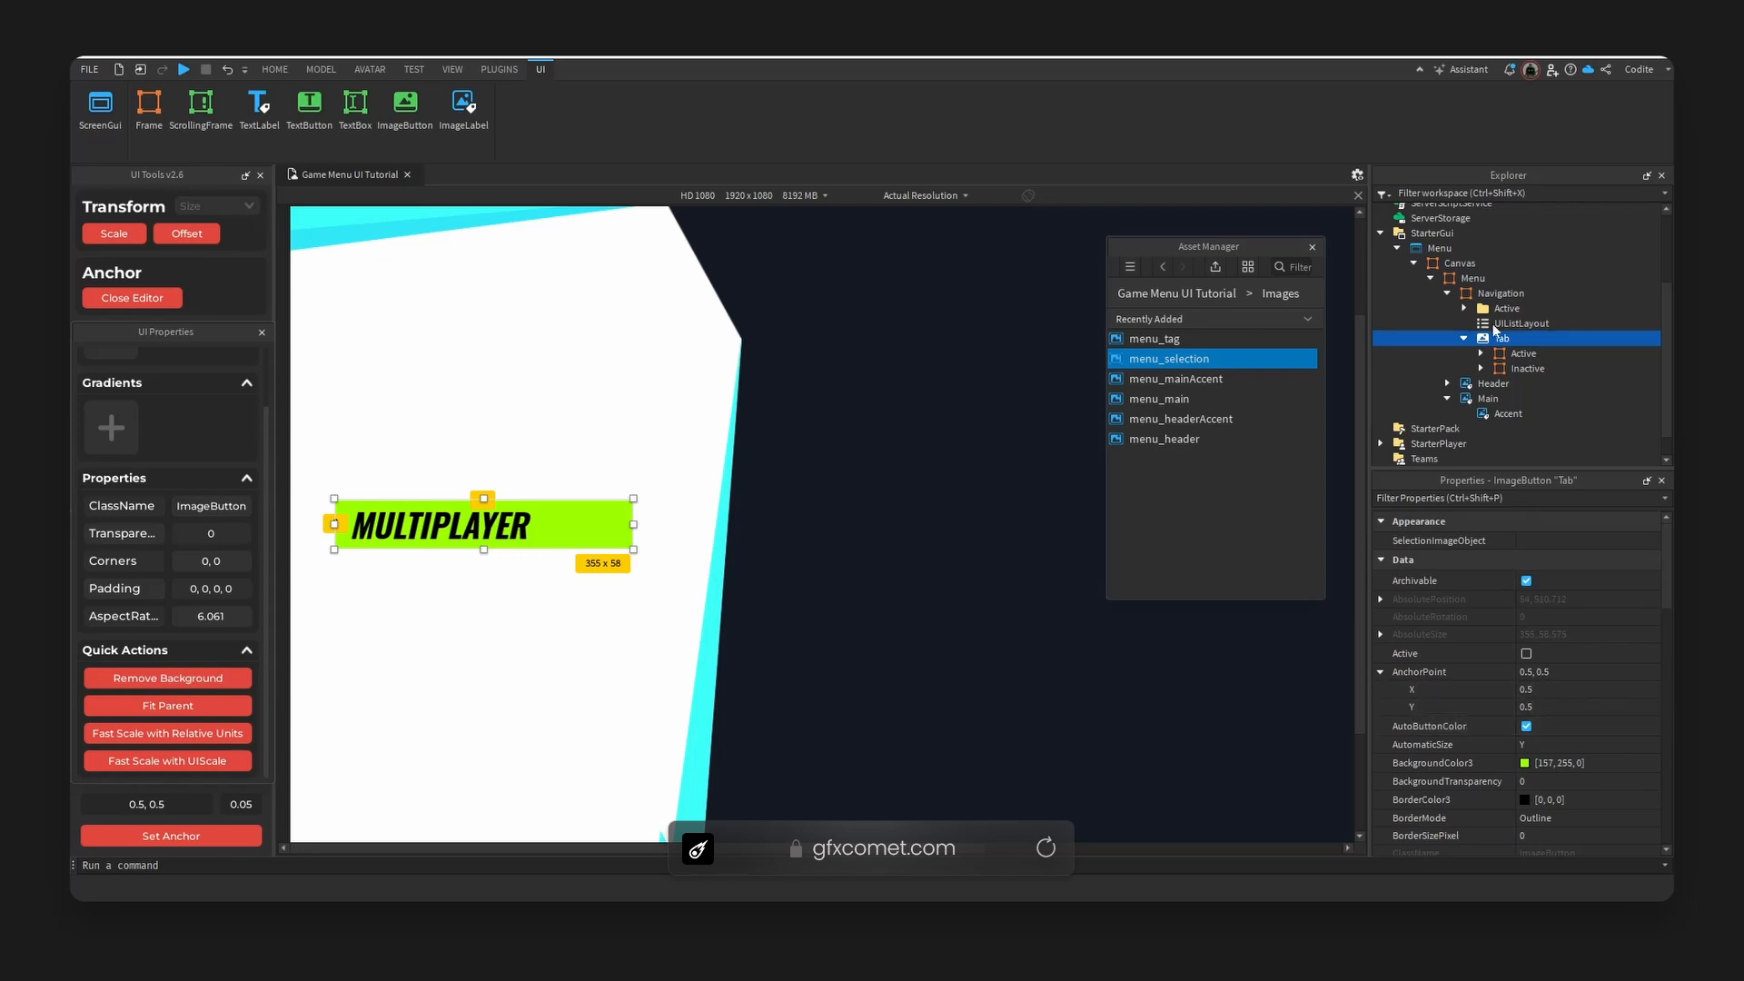
click(1482, 294)
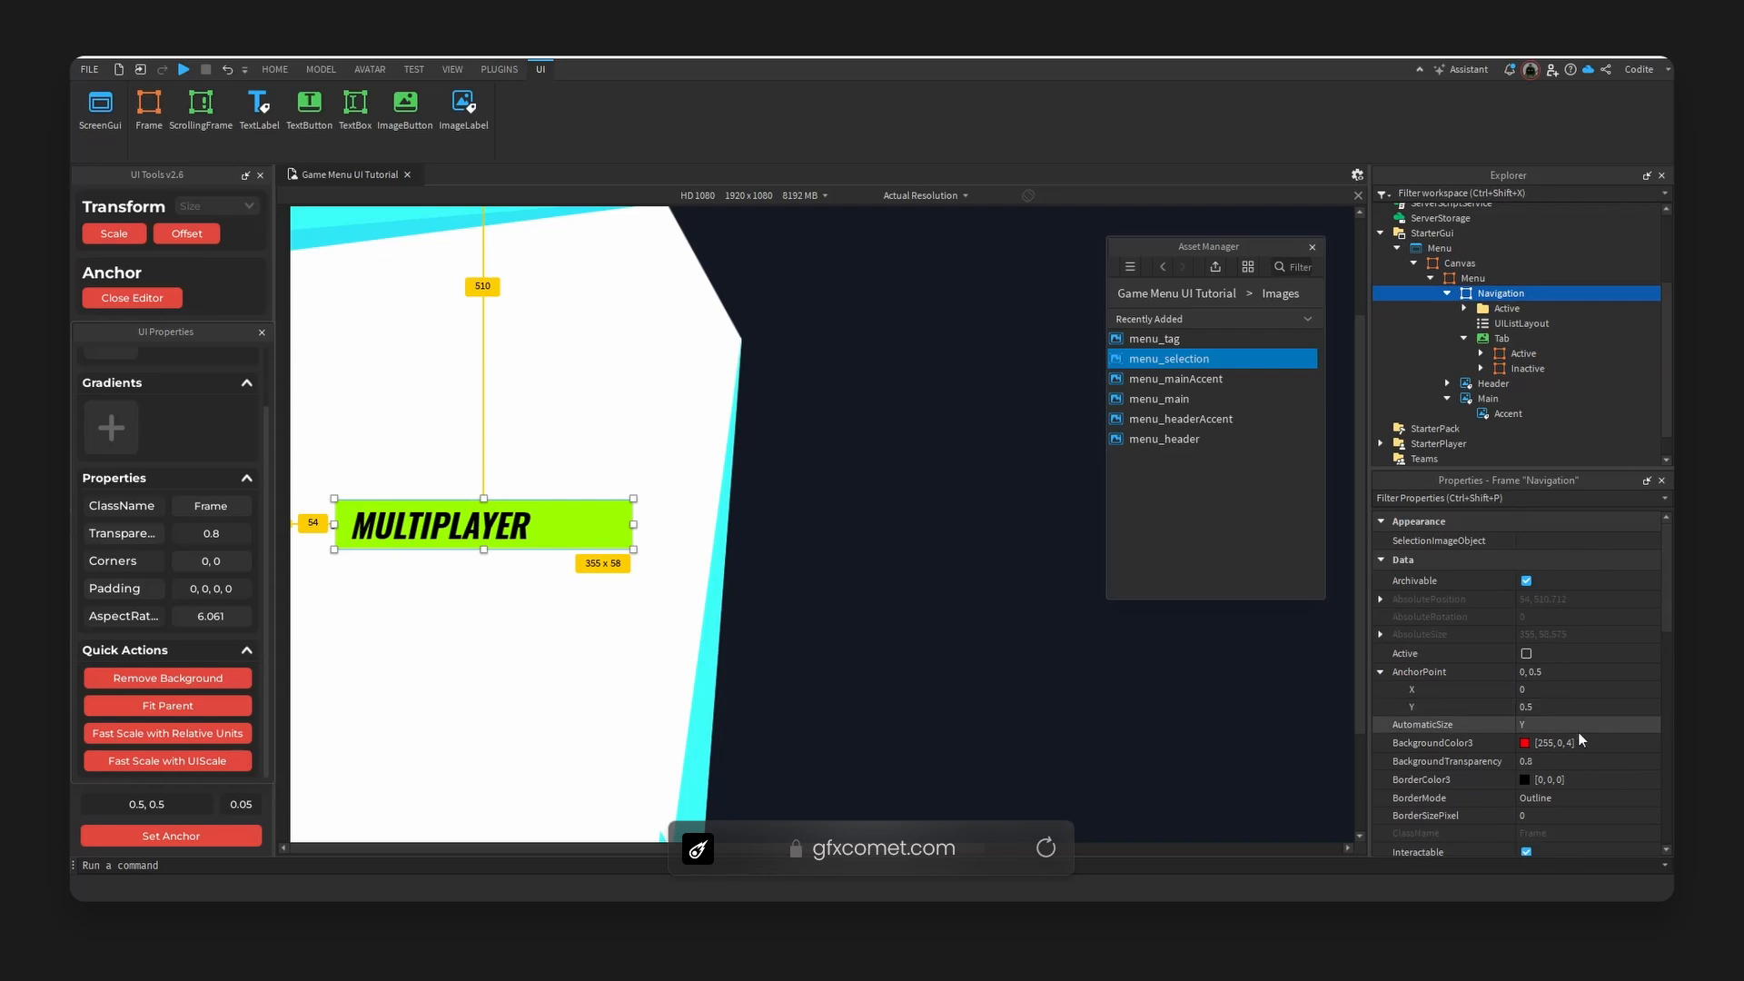
scroll(1581, 732, down, 10)
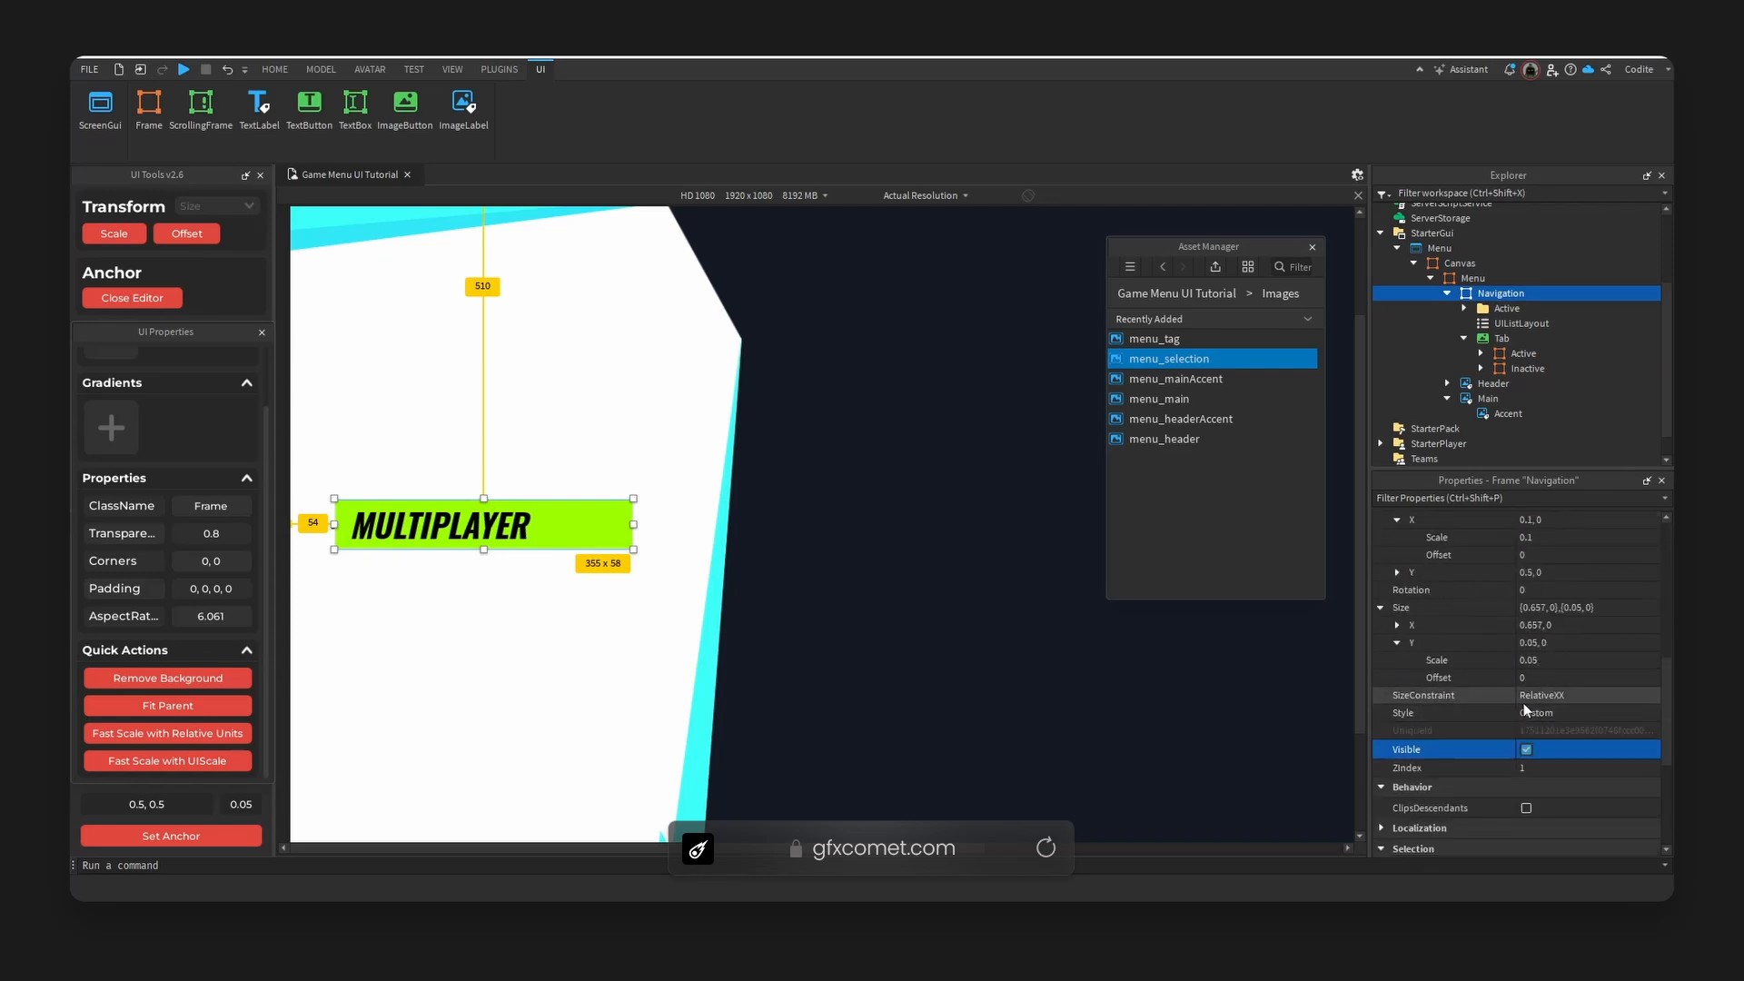
click(1489, 338)
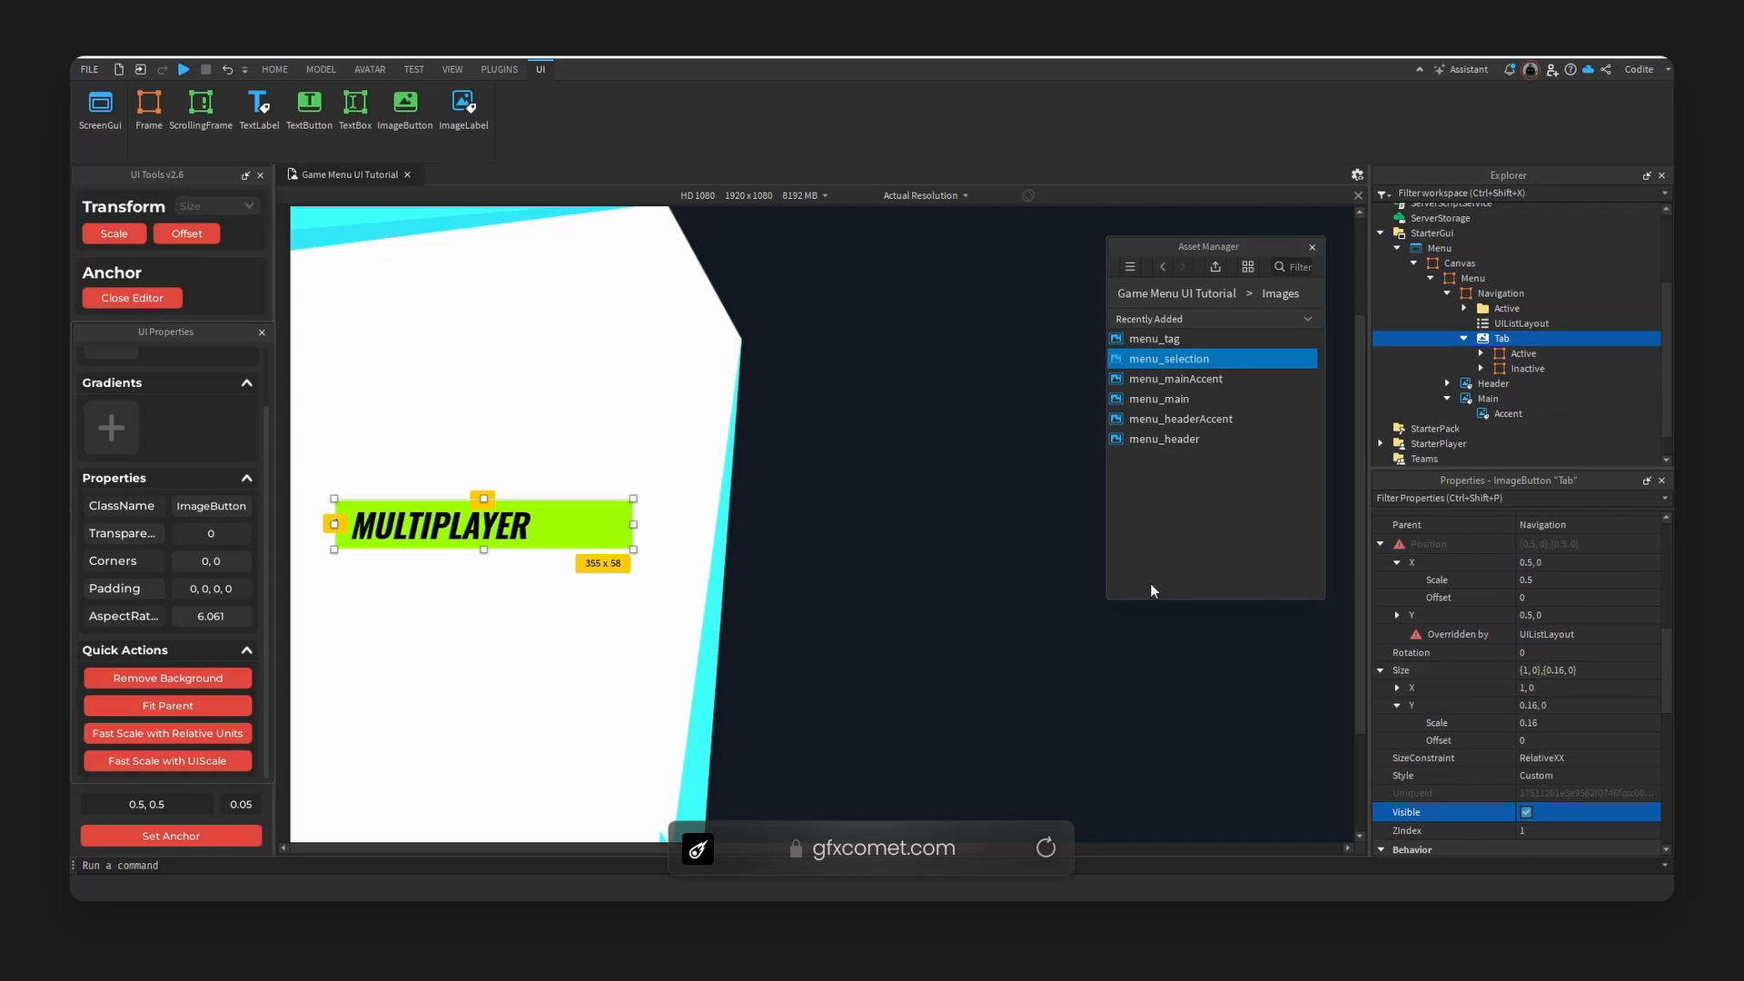
click(168, 679)
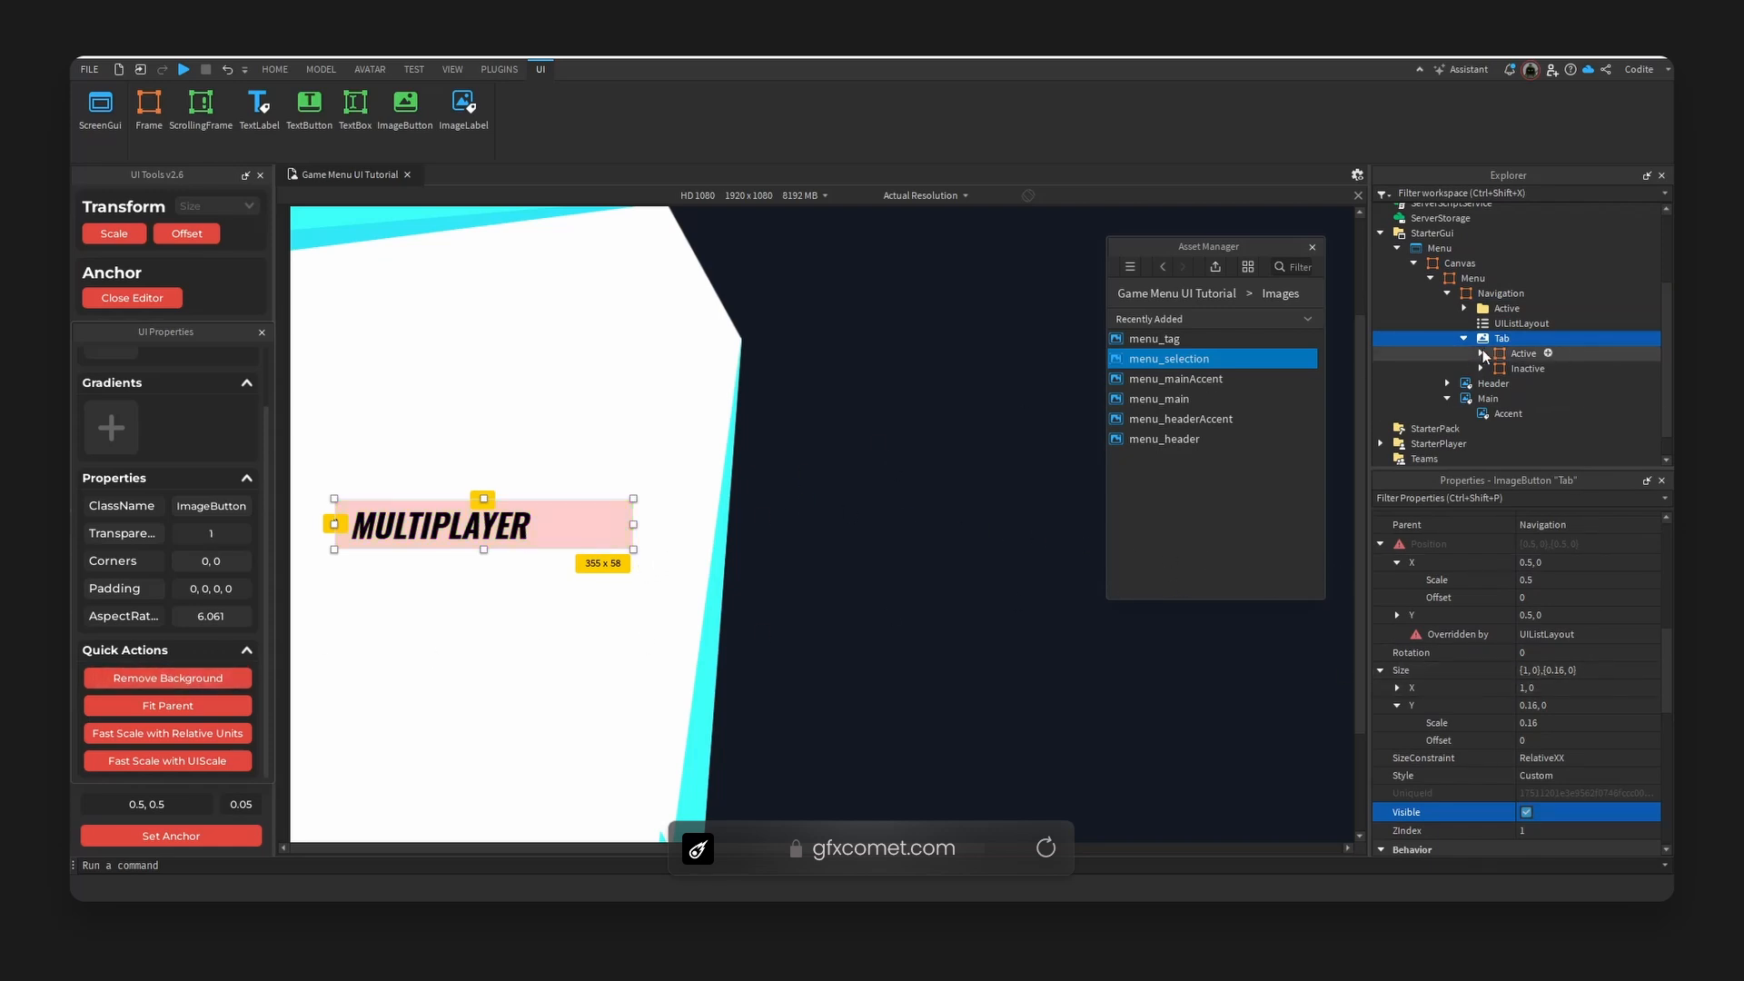
Collapse the Tab button's hierarchy and duplicate the button four times to make a stack of five tabs in Navigation.
click(1515, 354)
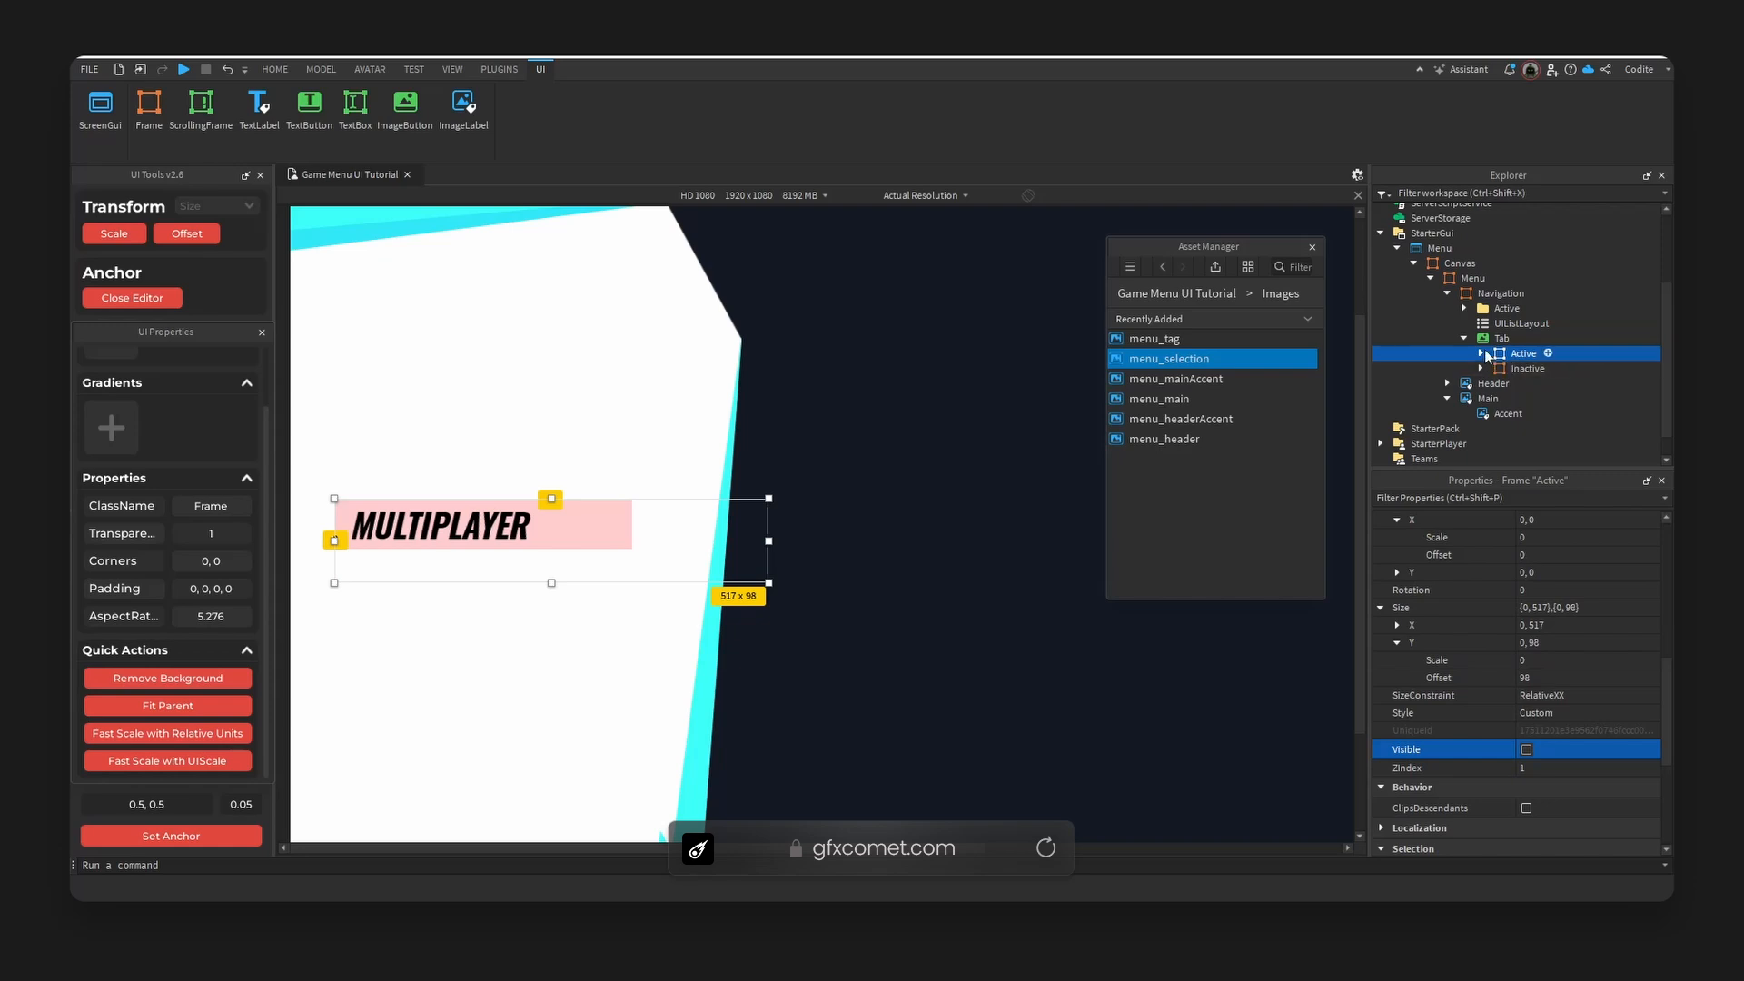
click(1504, 368)
click(1480, 368)
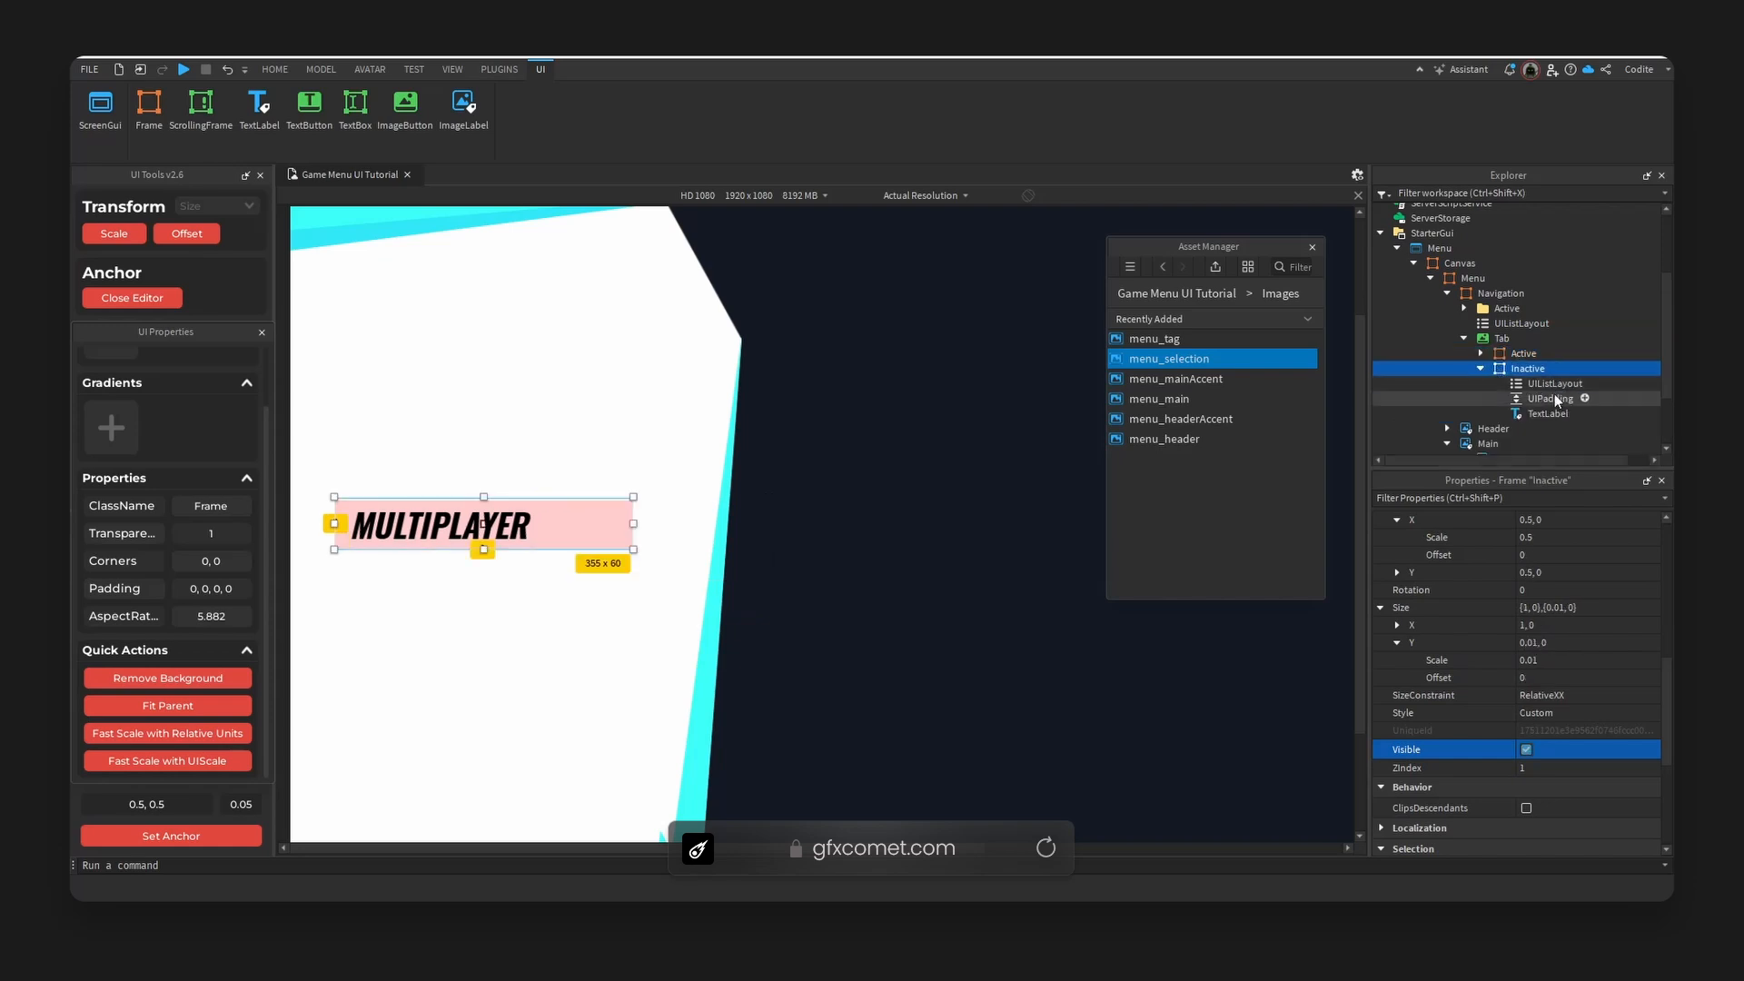
click(1482, 369)
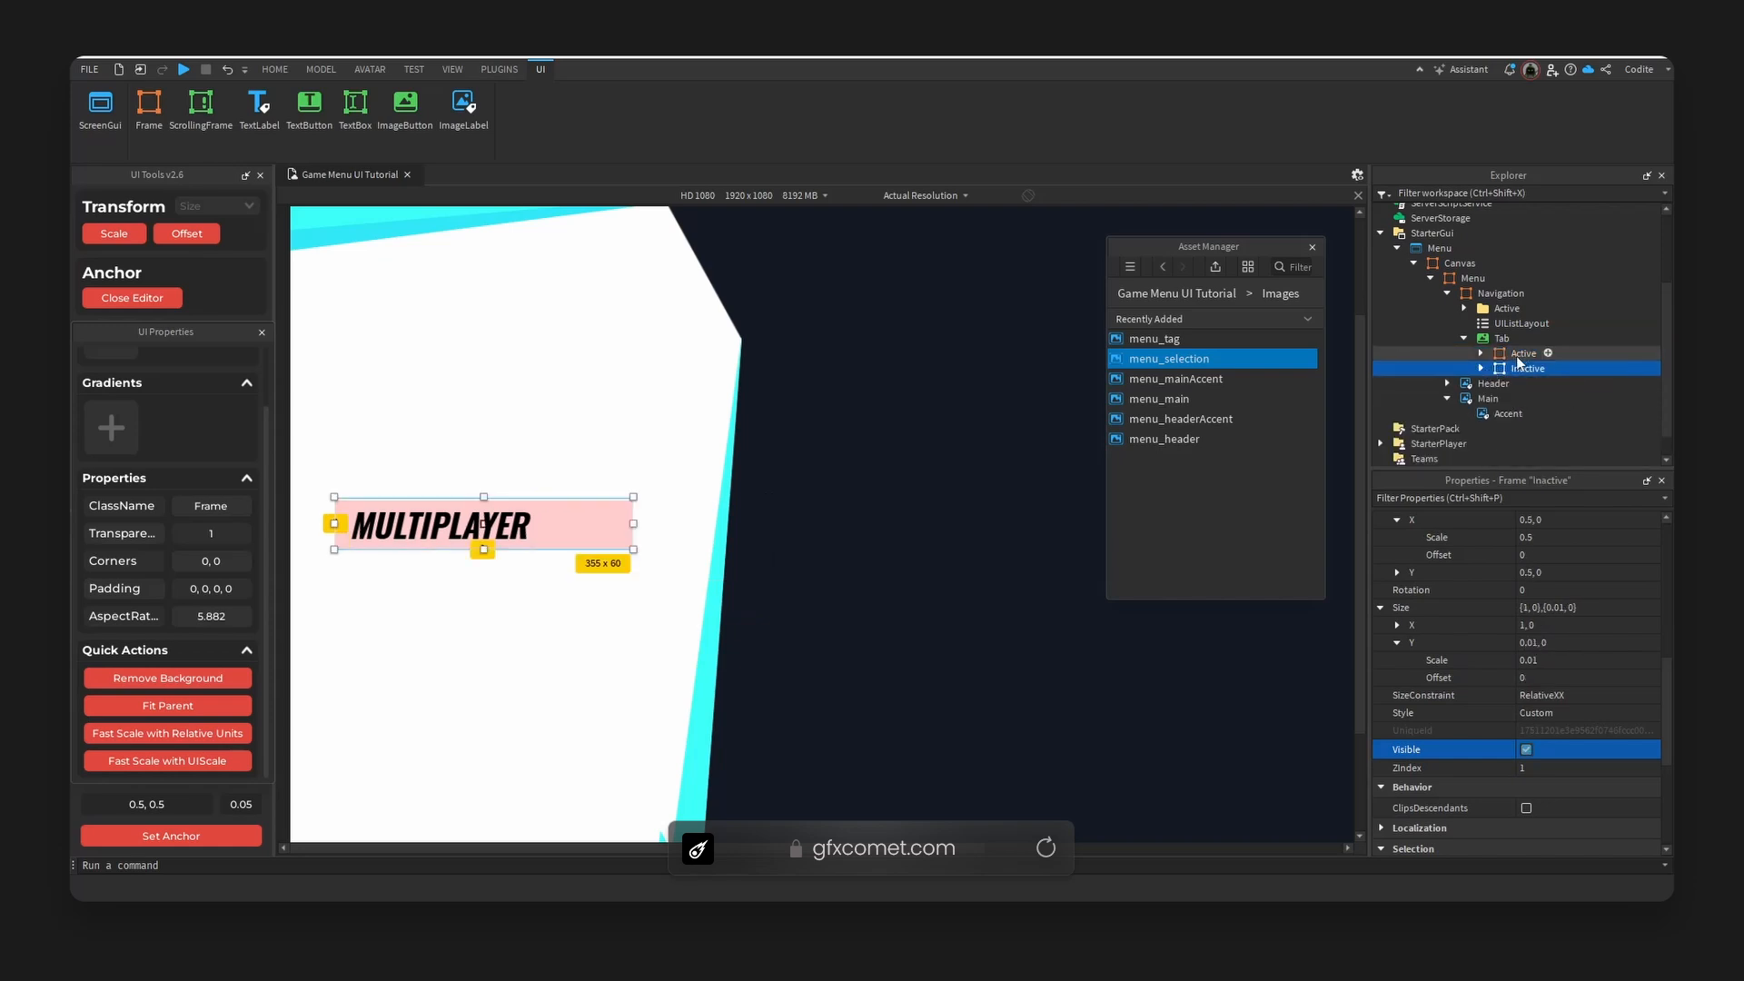
click(1499, 340)
click(1465, 339)
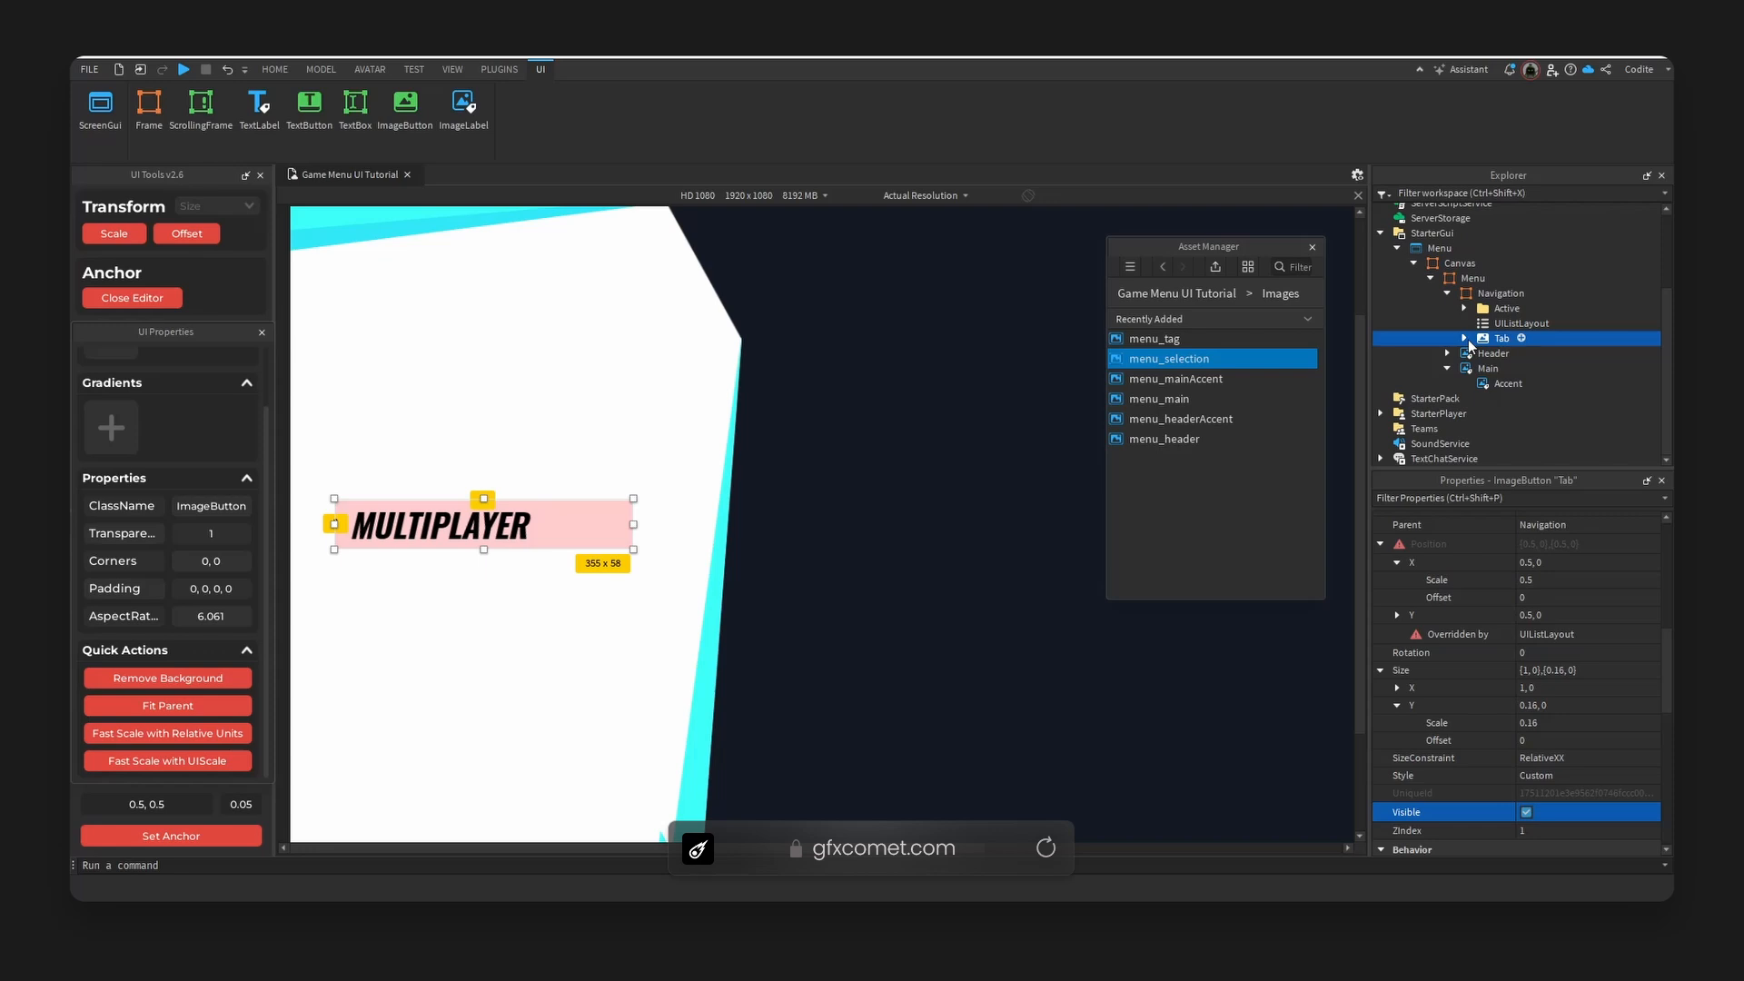
key(ctrl+d)
key(ctrl+d)
key(ctrl+d)
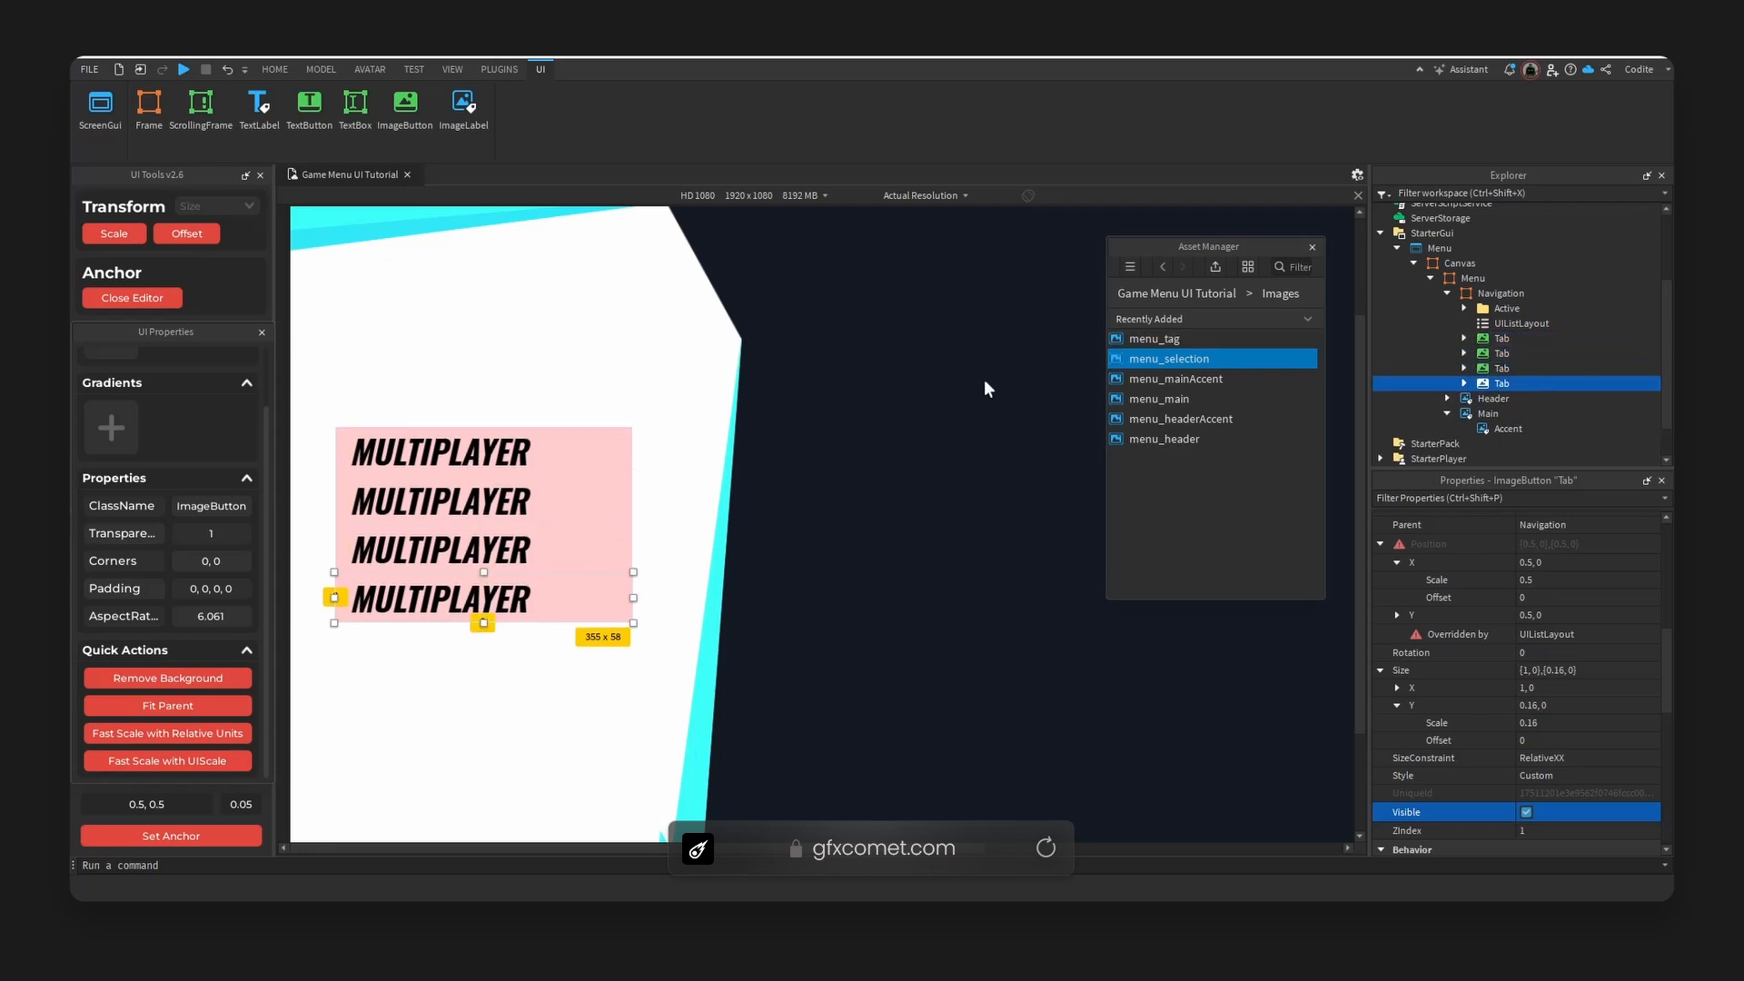
key(ctrl+d)
Change the inactive label text of the second tab to ARCADE and of the third tab to CHALLENGES.
click(520, 474)
double_click(520, 474)
text(AR)
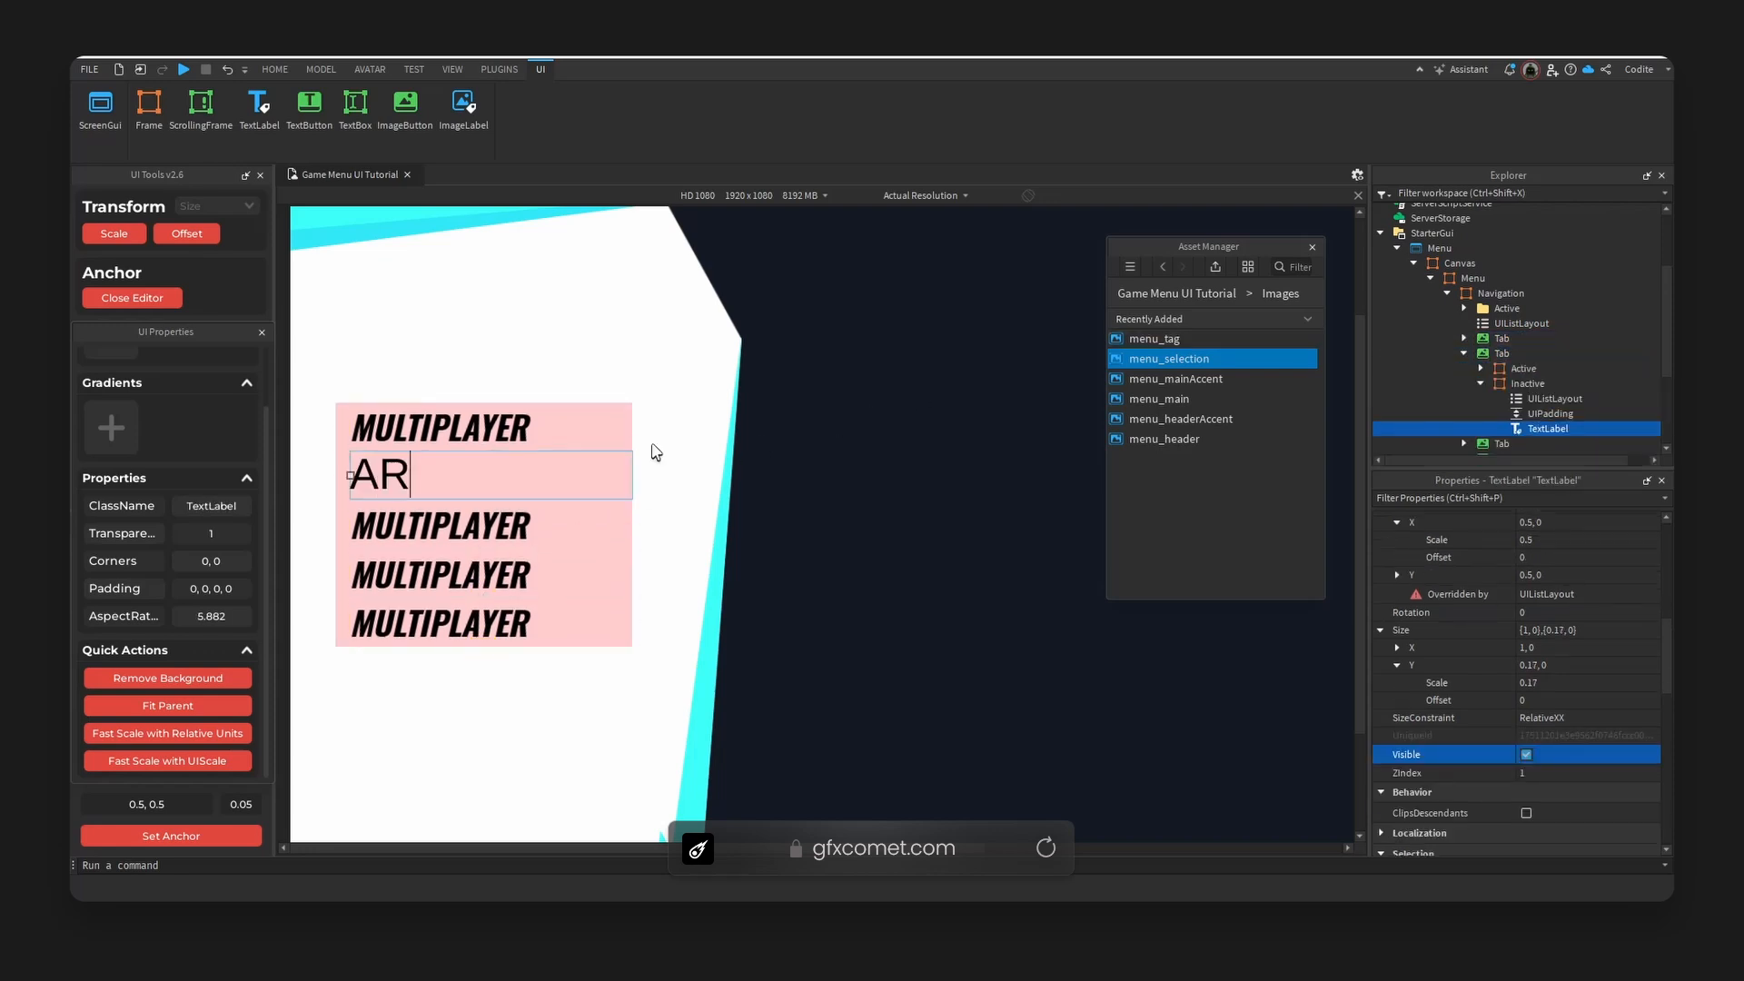
text(CADE)
double_click(515, 508)
text(CHALLENGES)
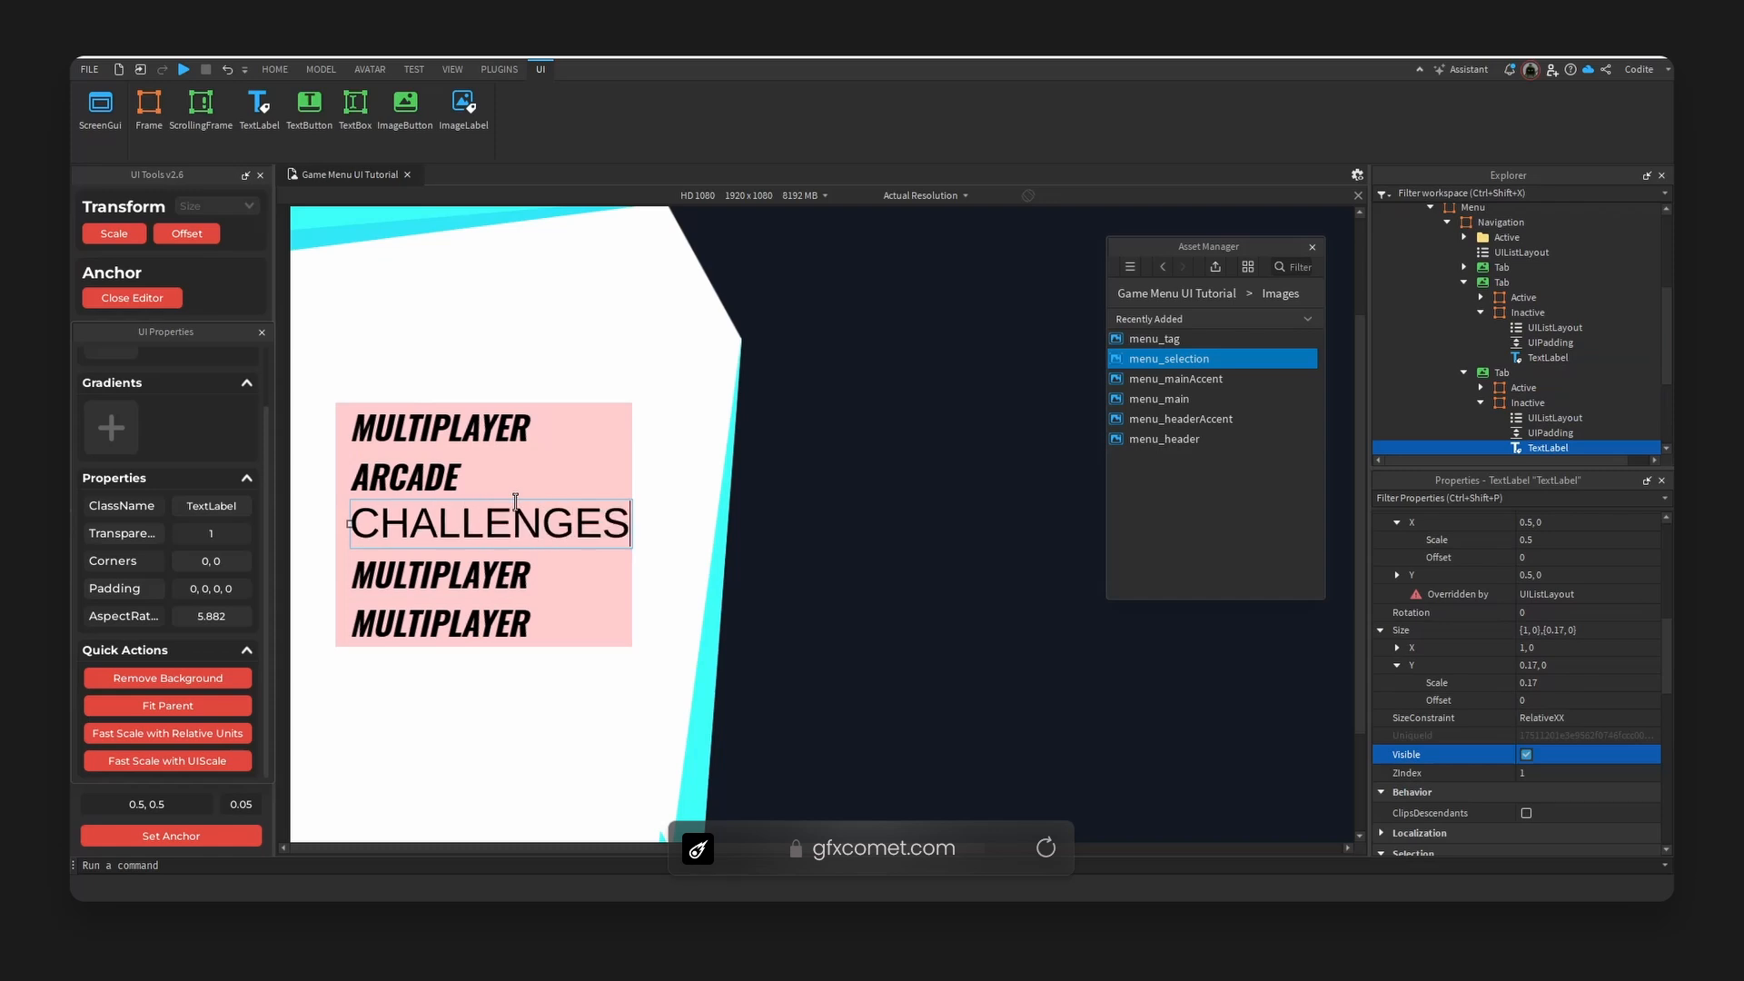
Change the inactive label text of the fourth tab to PRACTICE and of the fifth tab to CUSTOMIZE.
double_click(439, 570)
text(PRACTICE)
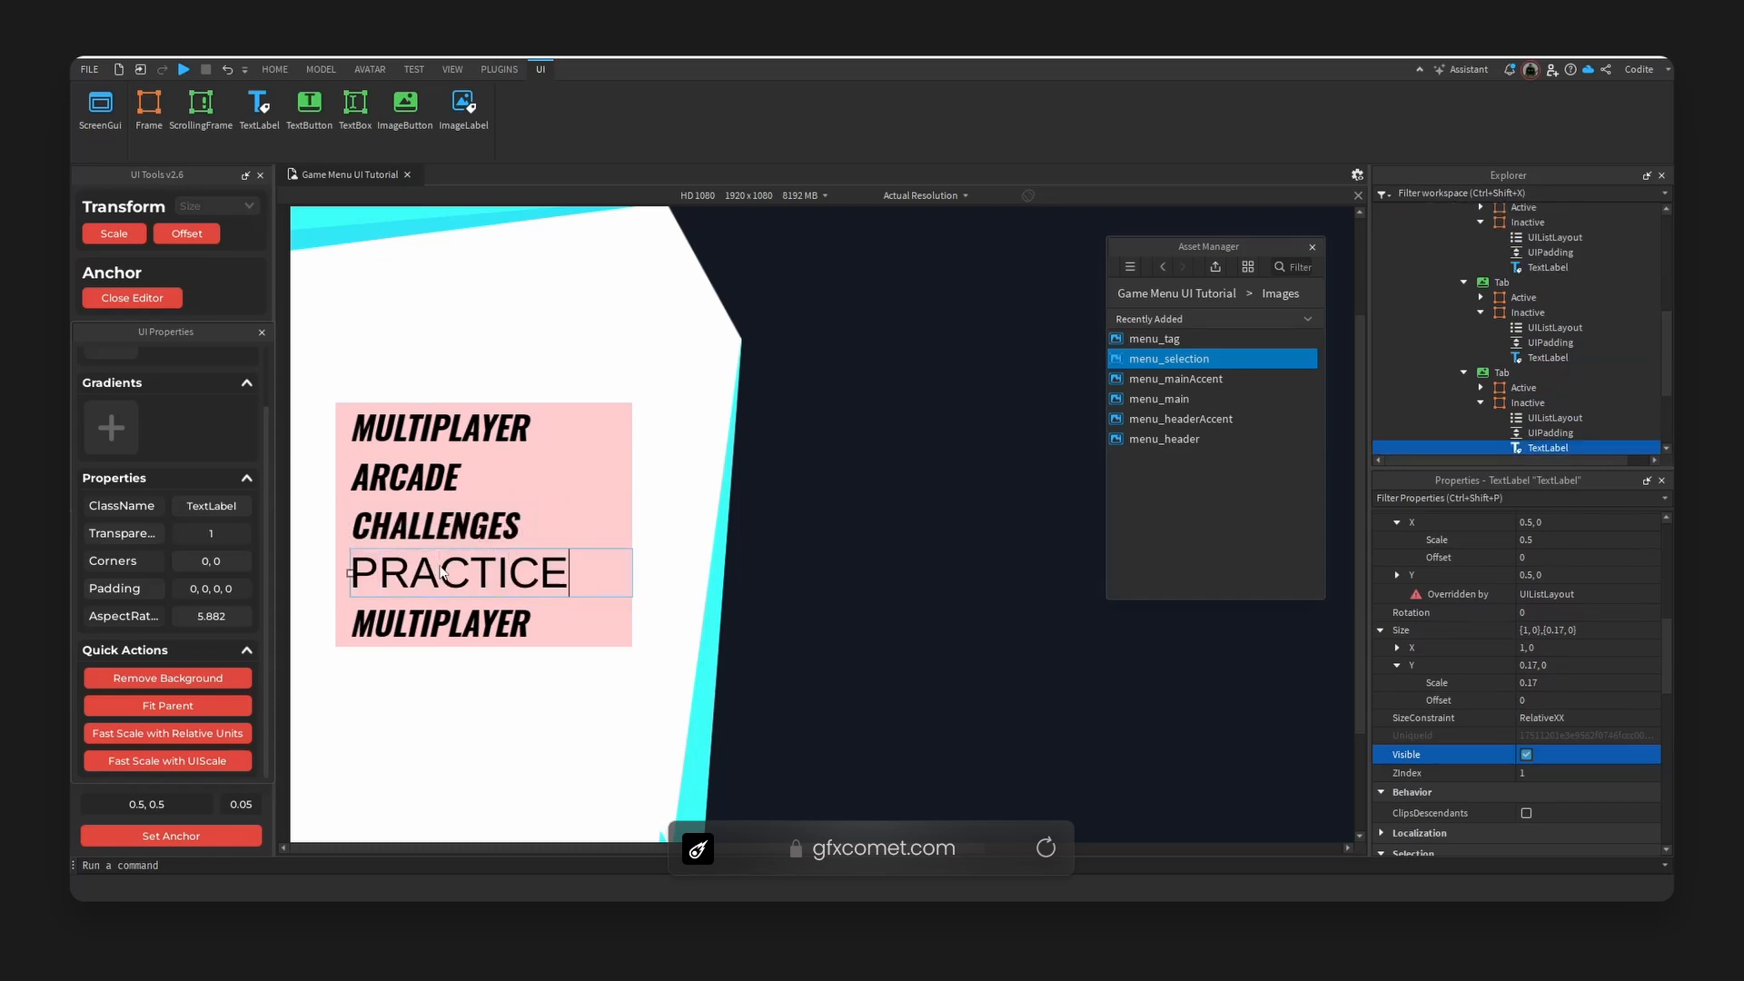
double_click(407, 622)
text(C)
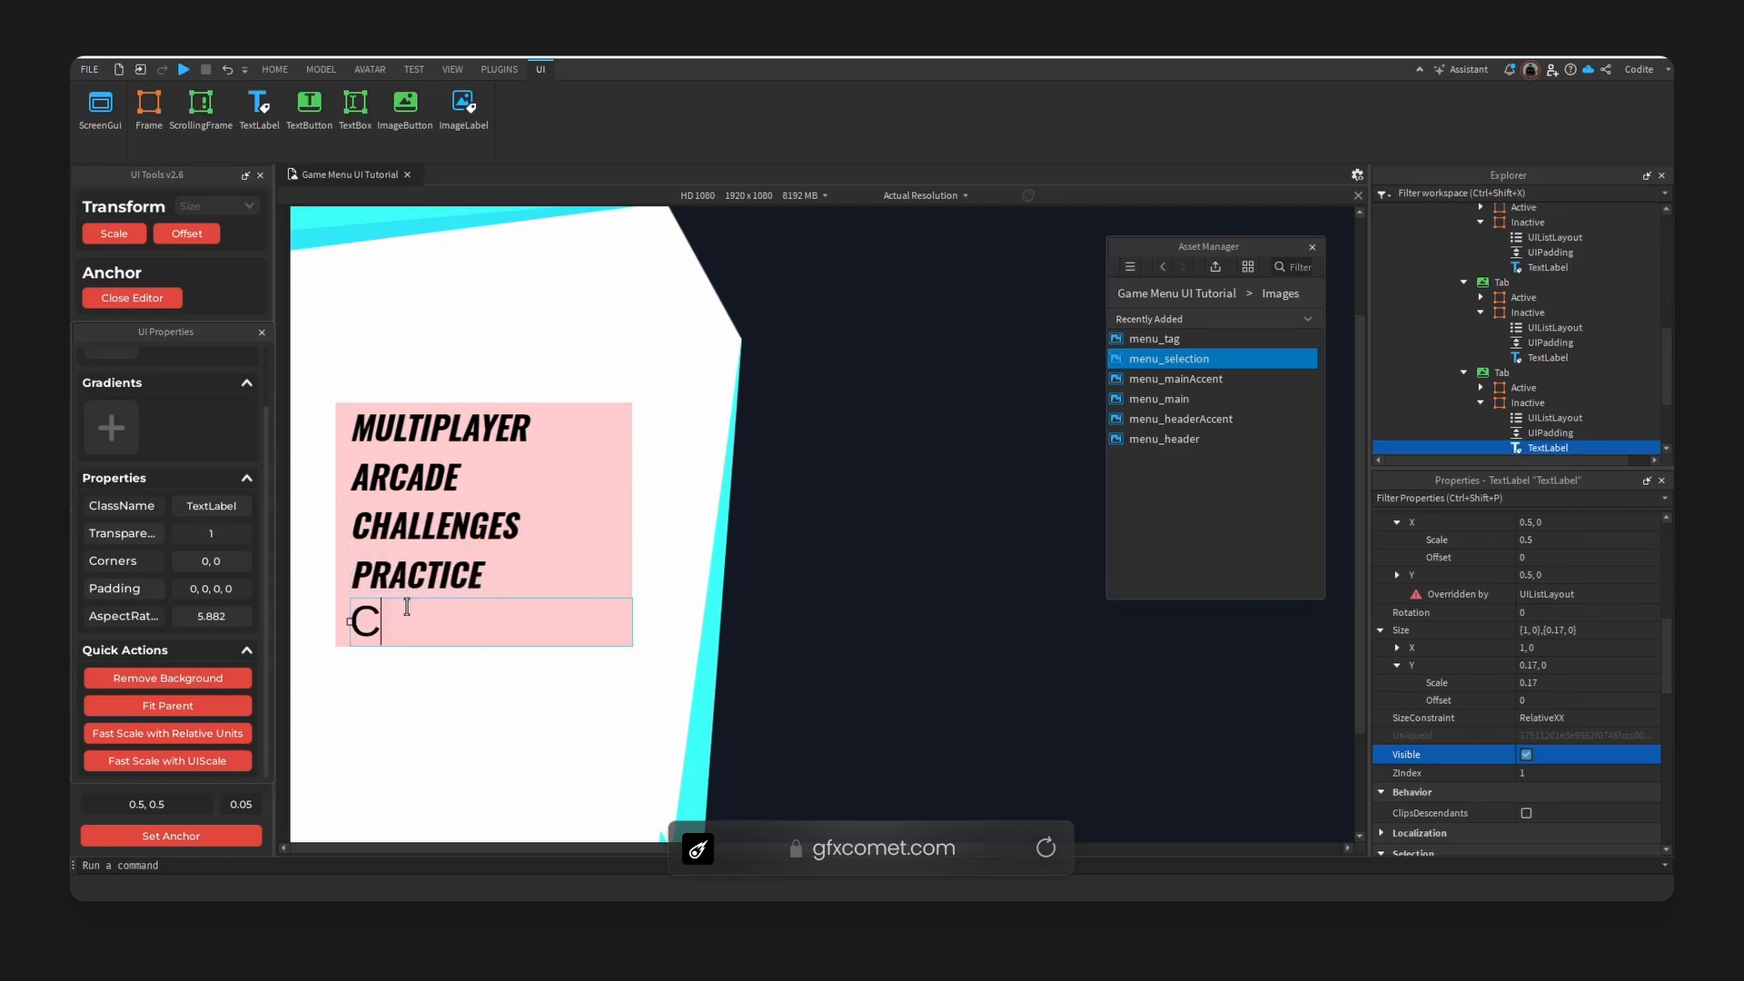
text(USTOMIZE)
key(Return)
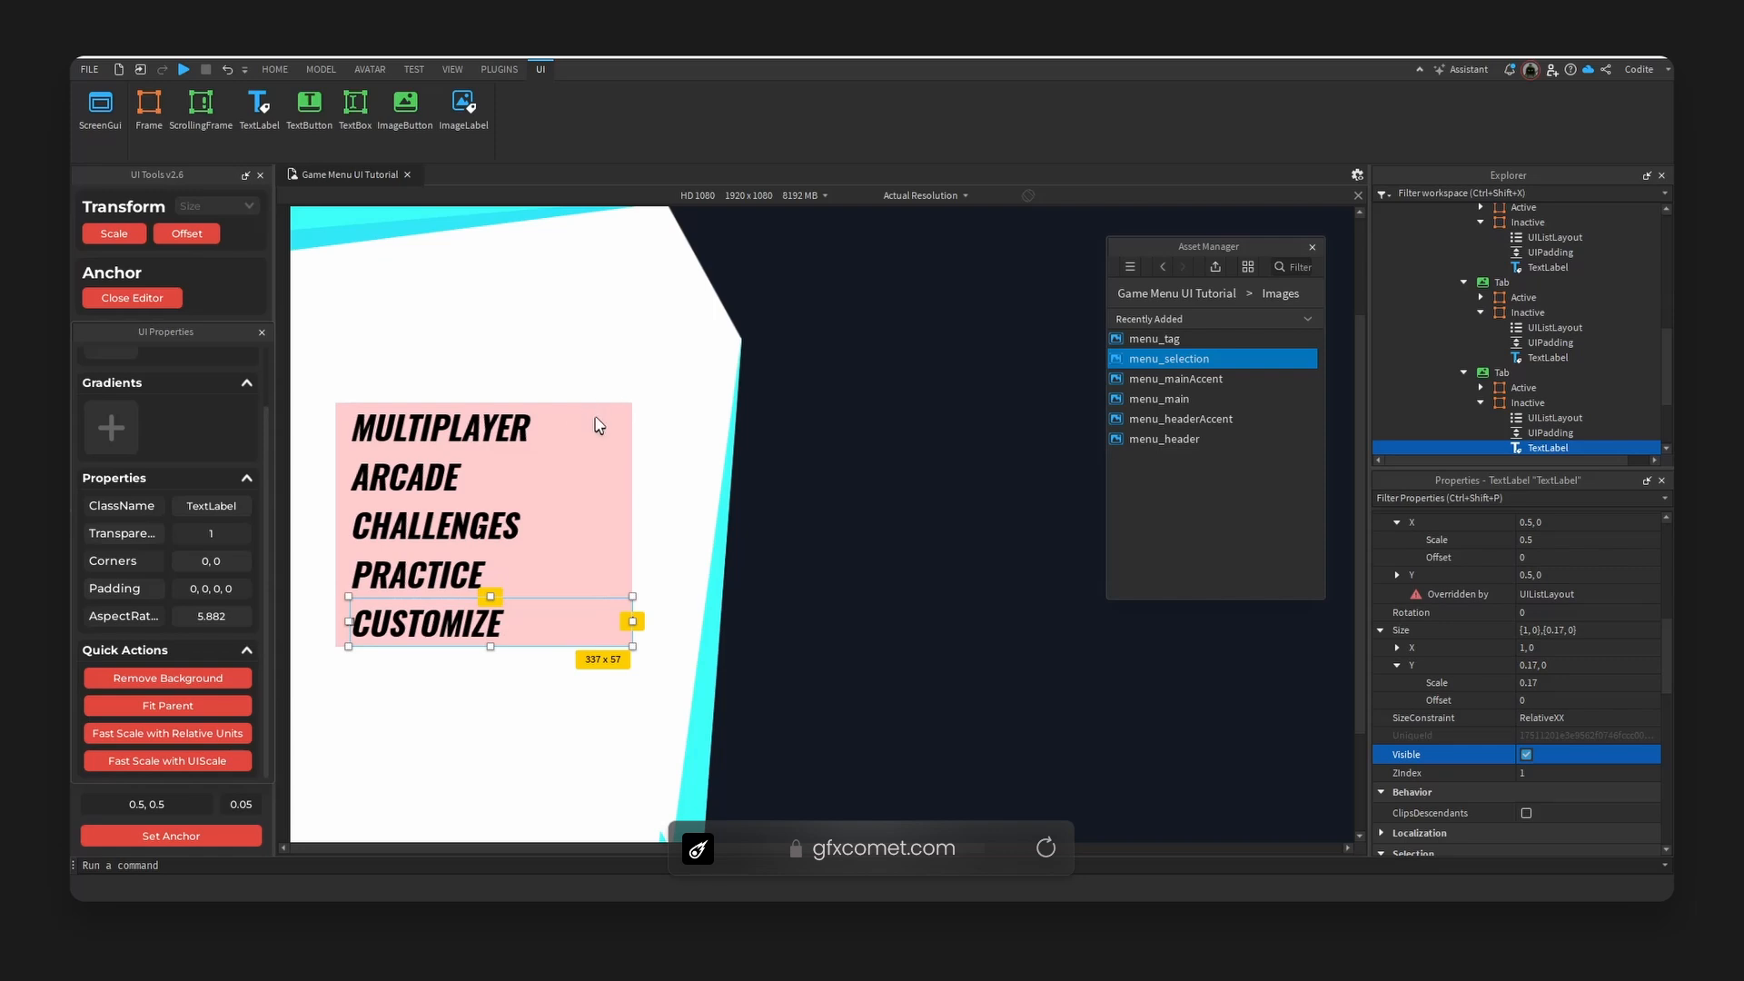
Locate the MULTIPLAYER label in the hierarchy, and collapse the other tabs and the first tab's Inactive frame.
click(595, 419)
scroll(1548, 378, up, 3)
click(1464, 353)
click(1464, 368)
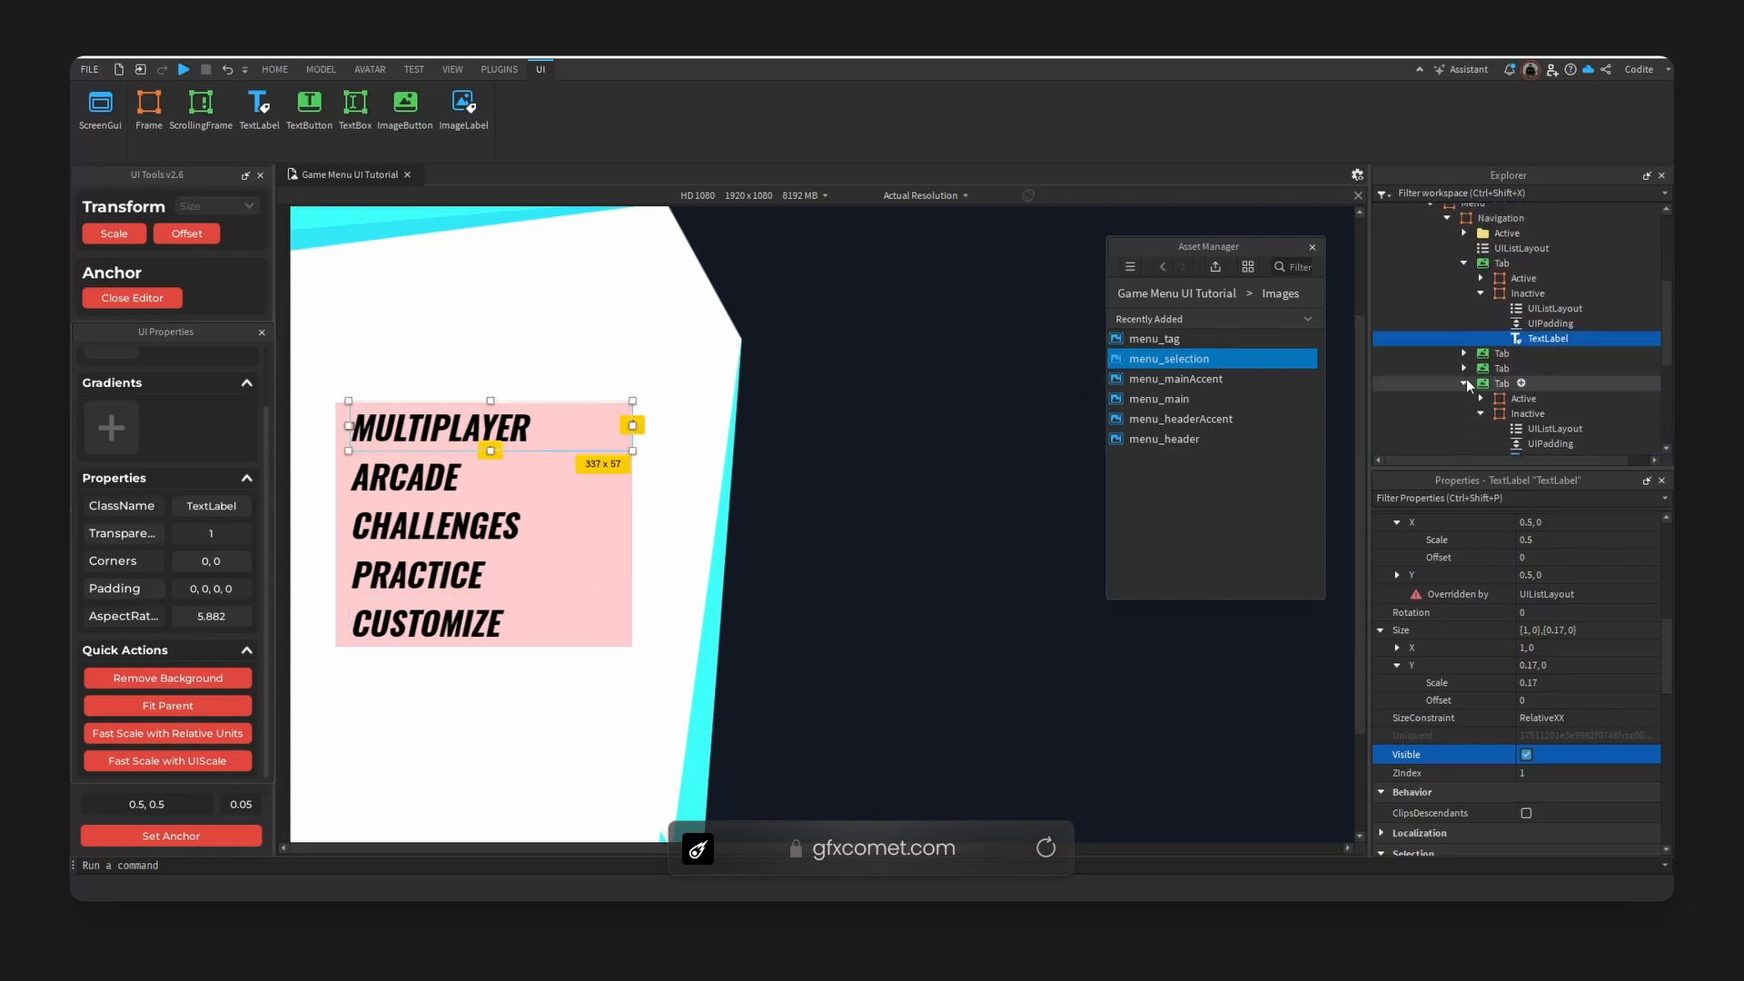
click(1467, 383)
click(1481, 292)
Show the first tab's Active frame to preview the selected state, and hide it again.
click(1523, 278)
click(1526, 751)
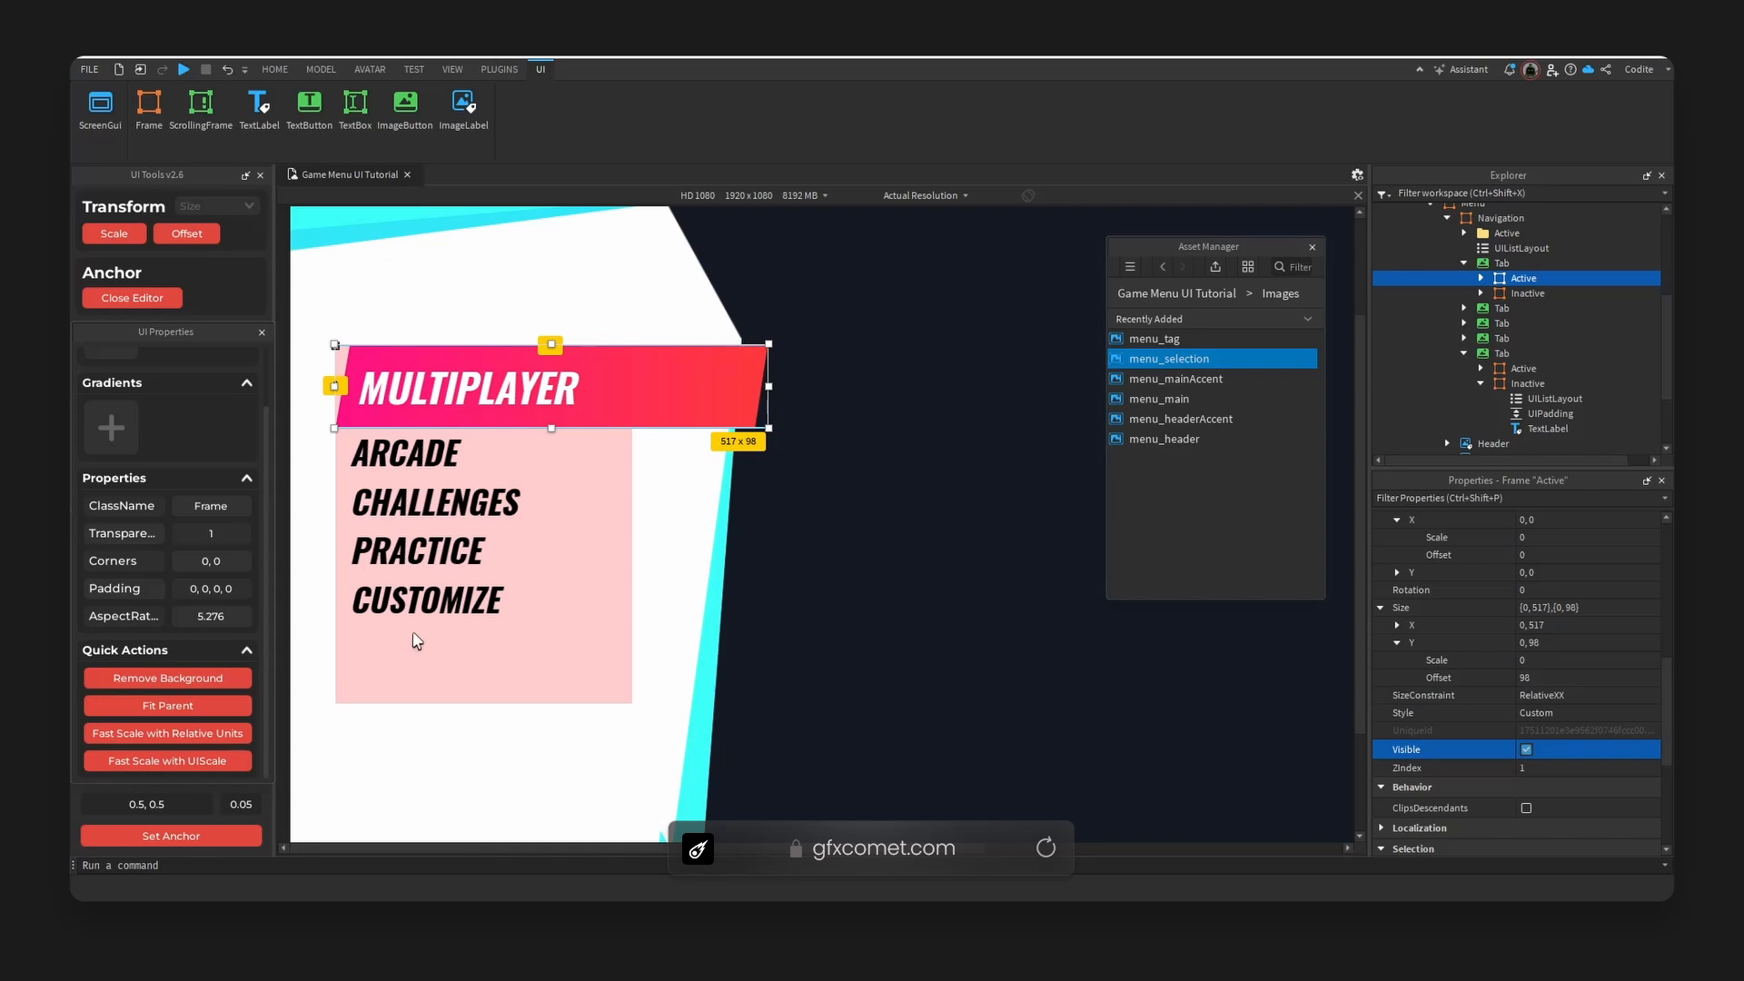
click(1526, 749)
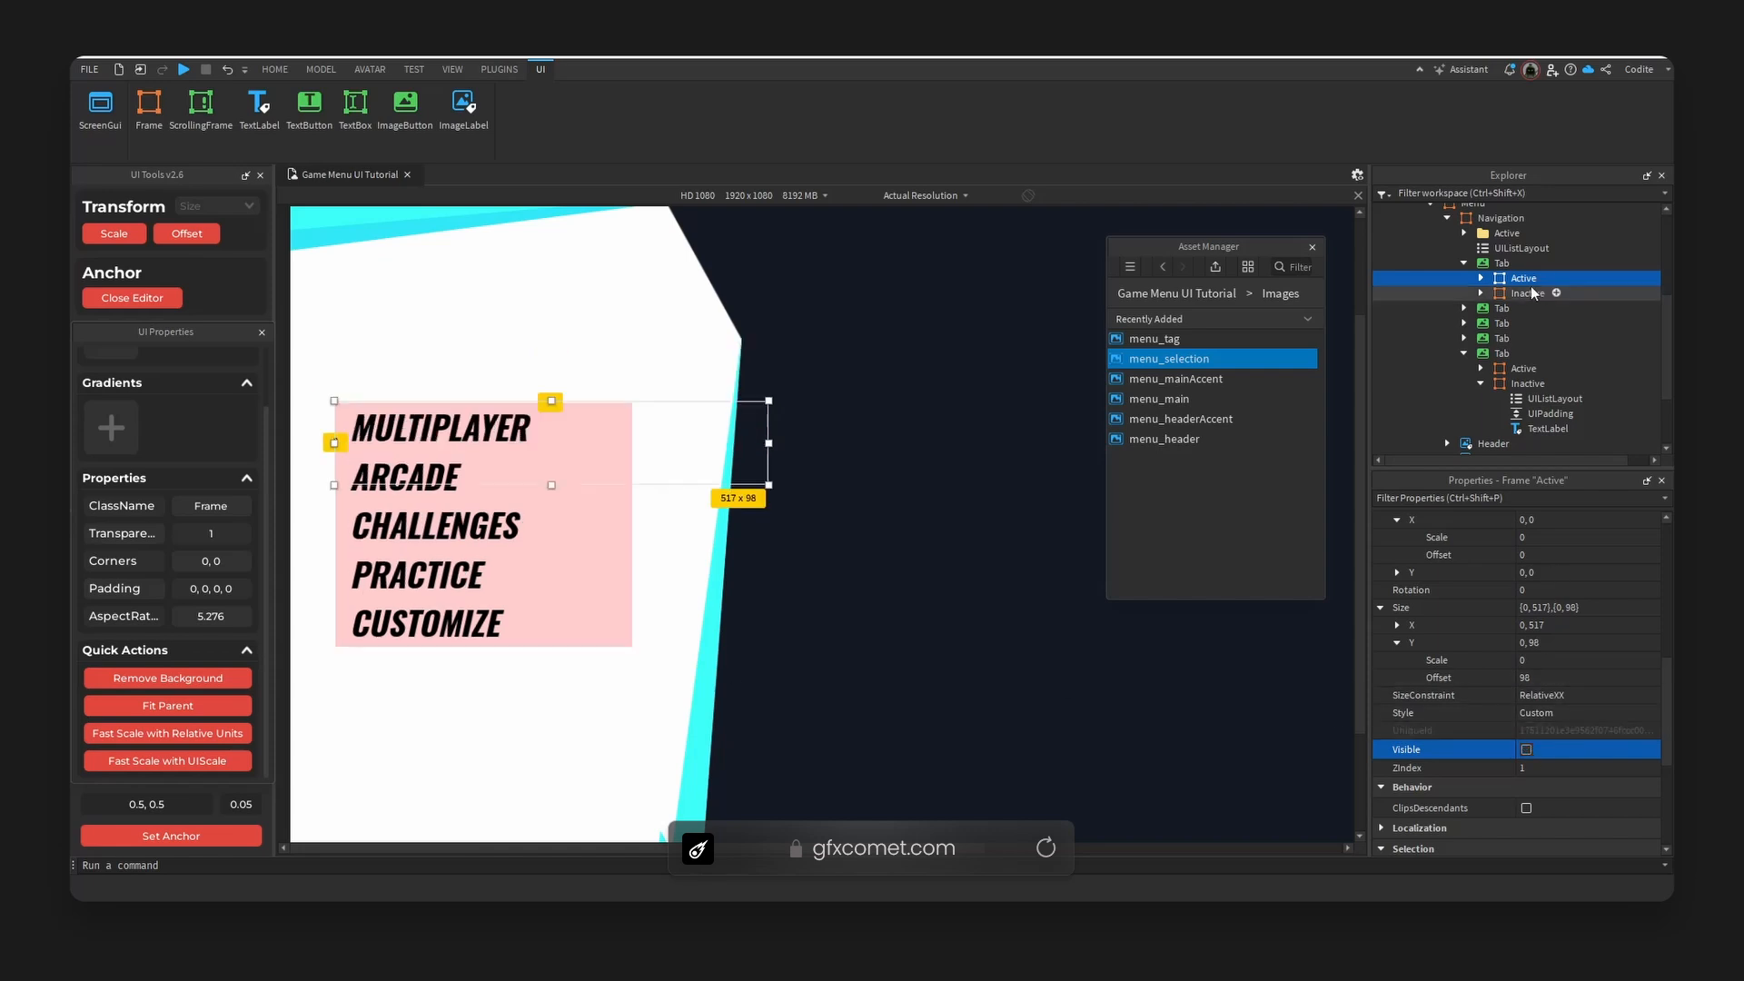
Try Center as the vertical alignment of the Navigation frame's UIListLayout.
click(1494, 263)
click(1515, 248)
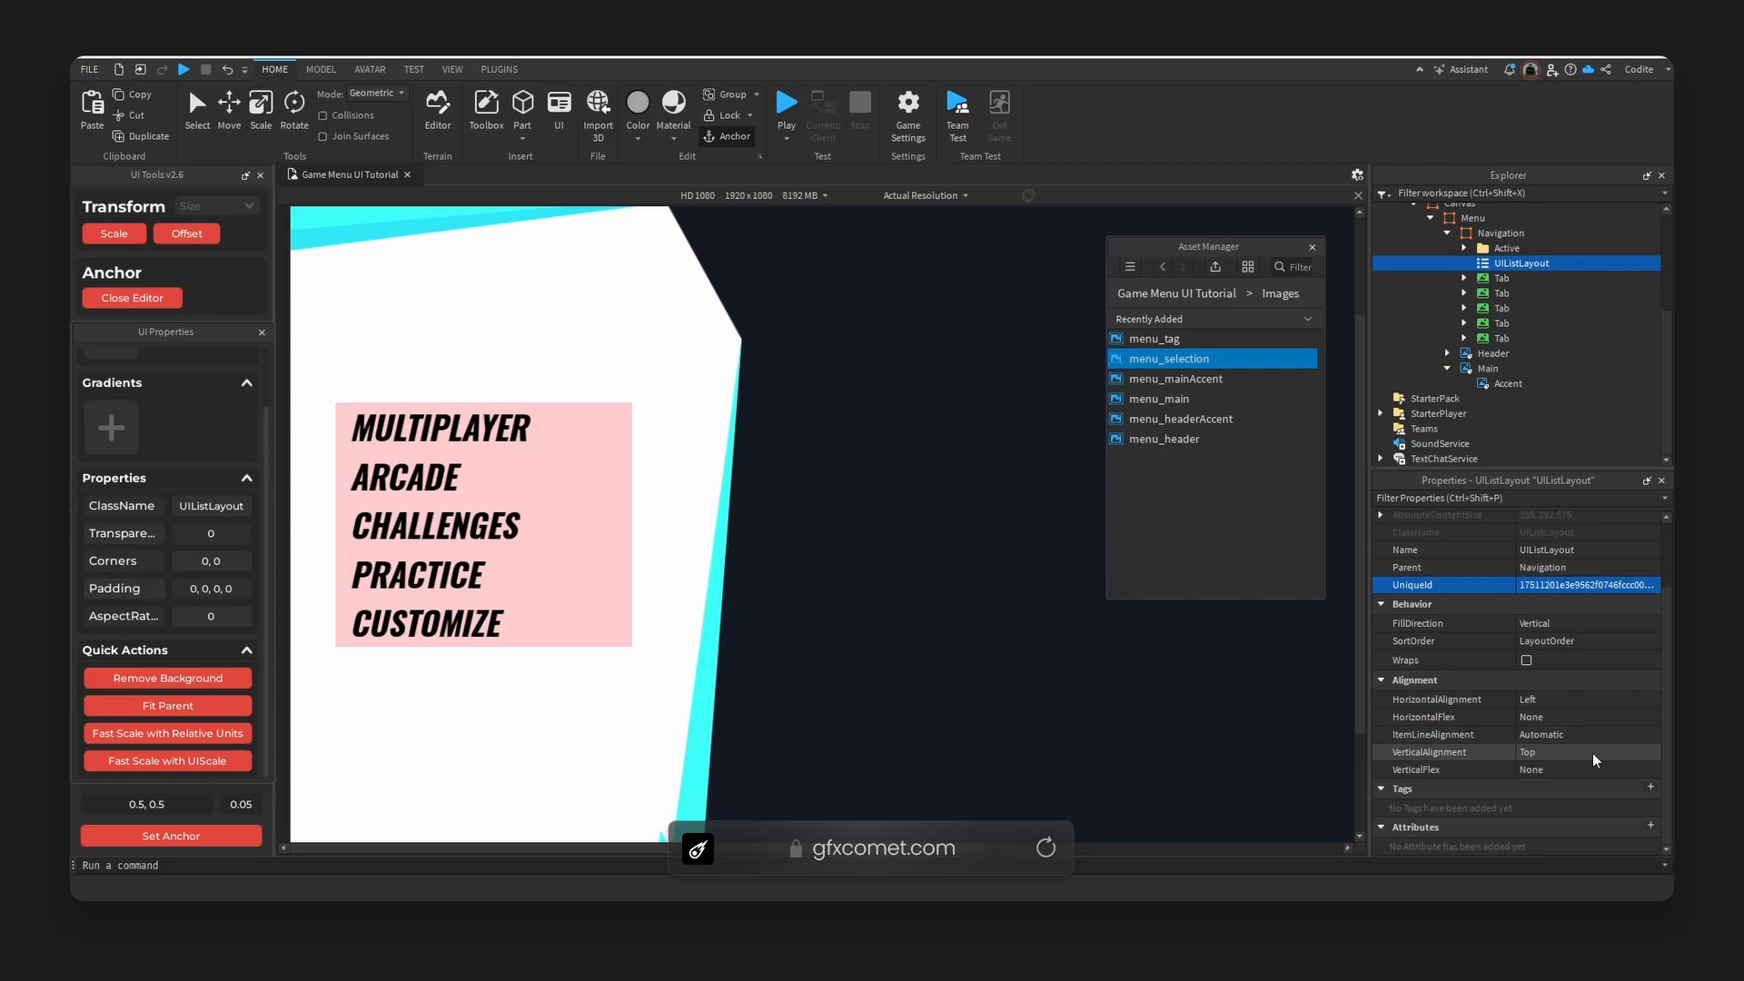
click(1488, 234)
click(1497, 265)
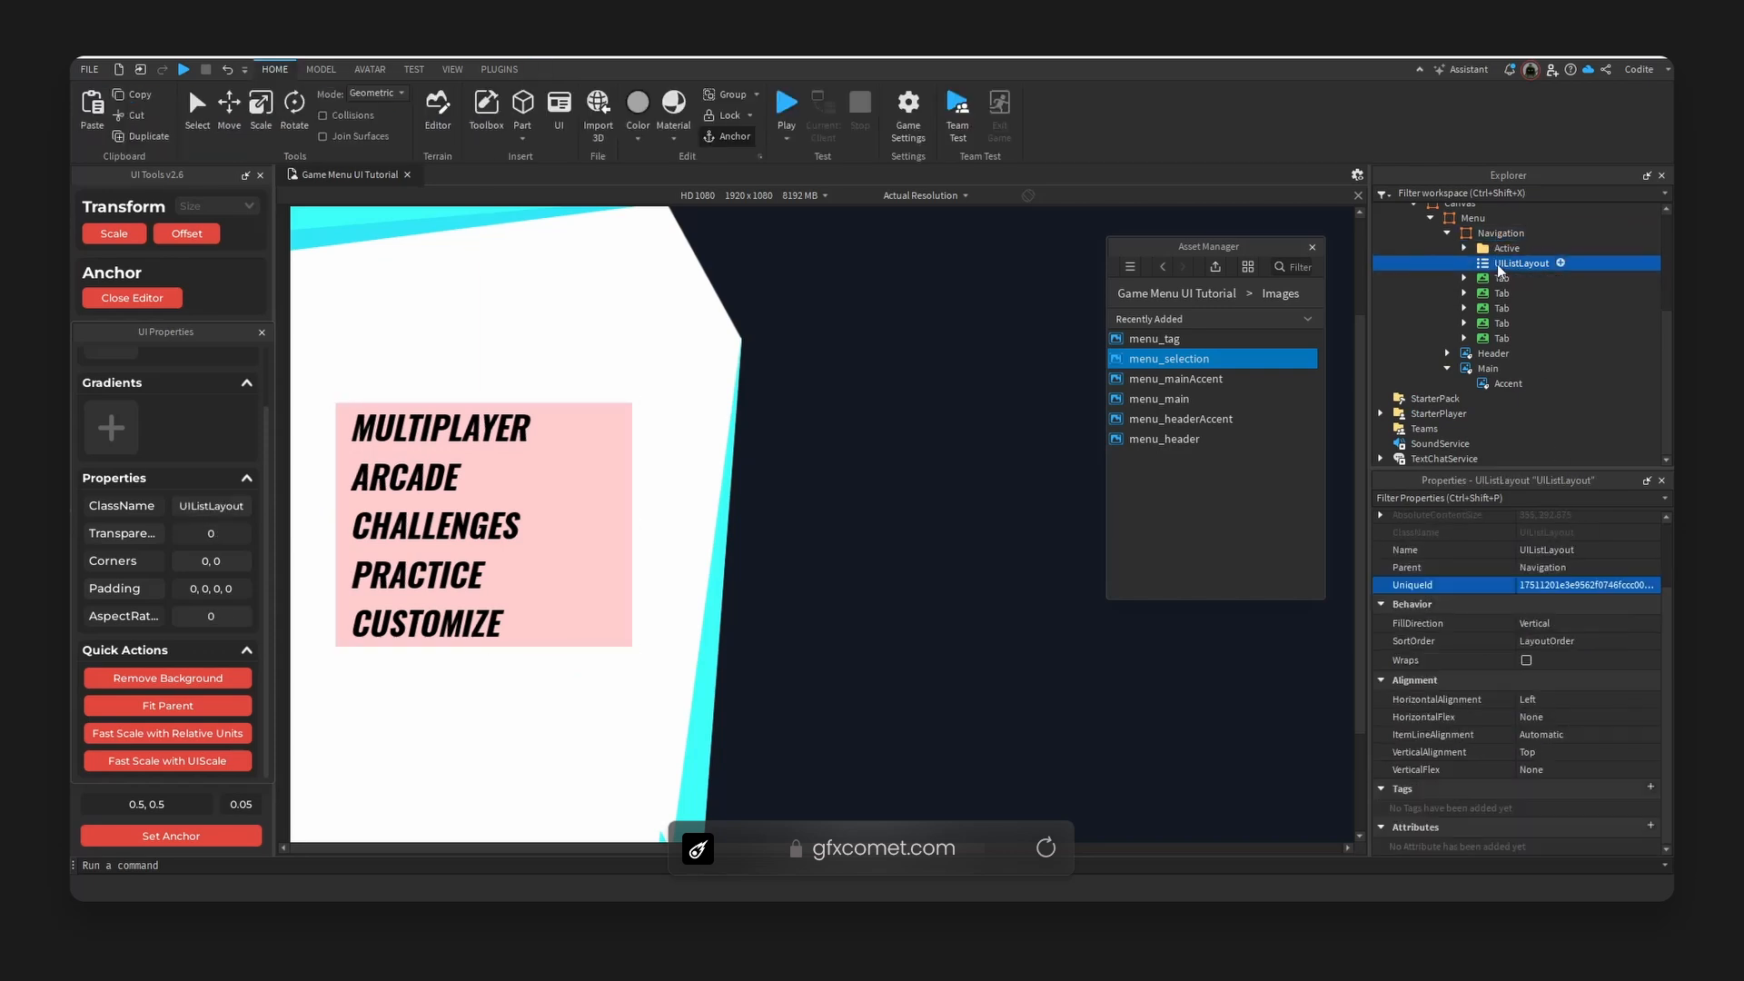
click(1572, 751)
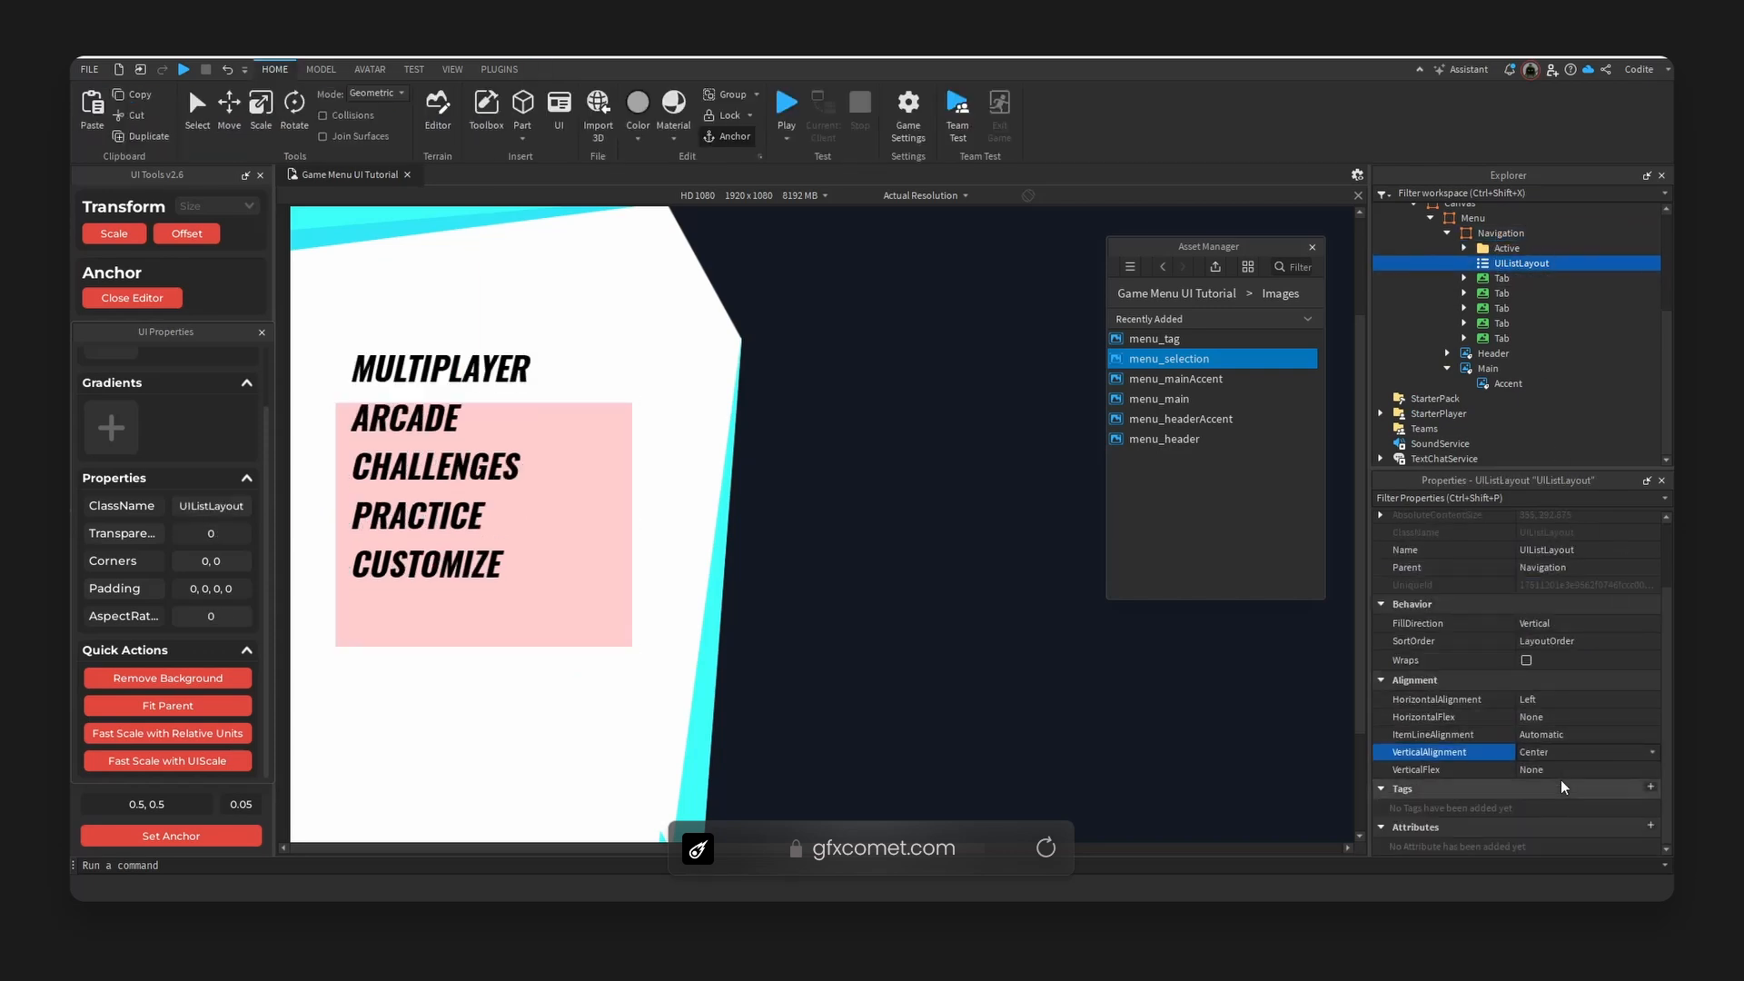
click(1561, 779)
Toggle the visibility of the first tab's Active frame repeatedly to examine how the tab stack shifts within Navigation.
click(1500, 233)
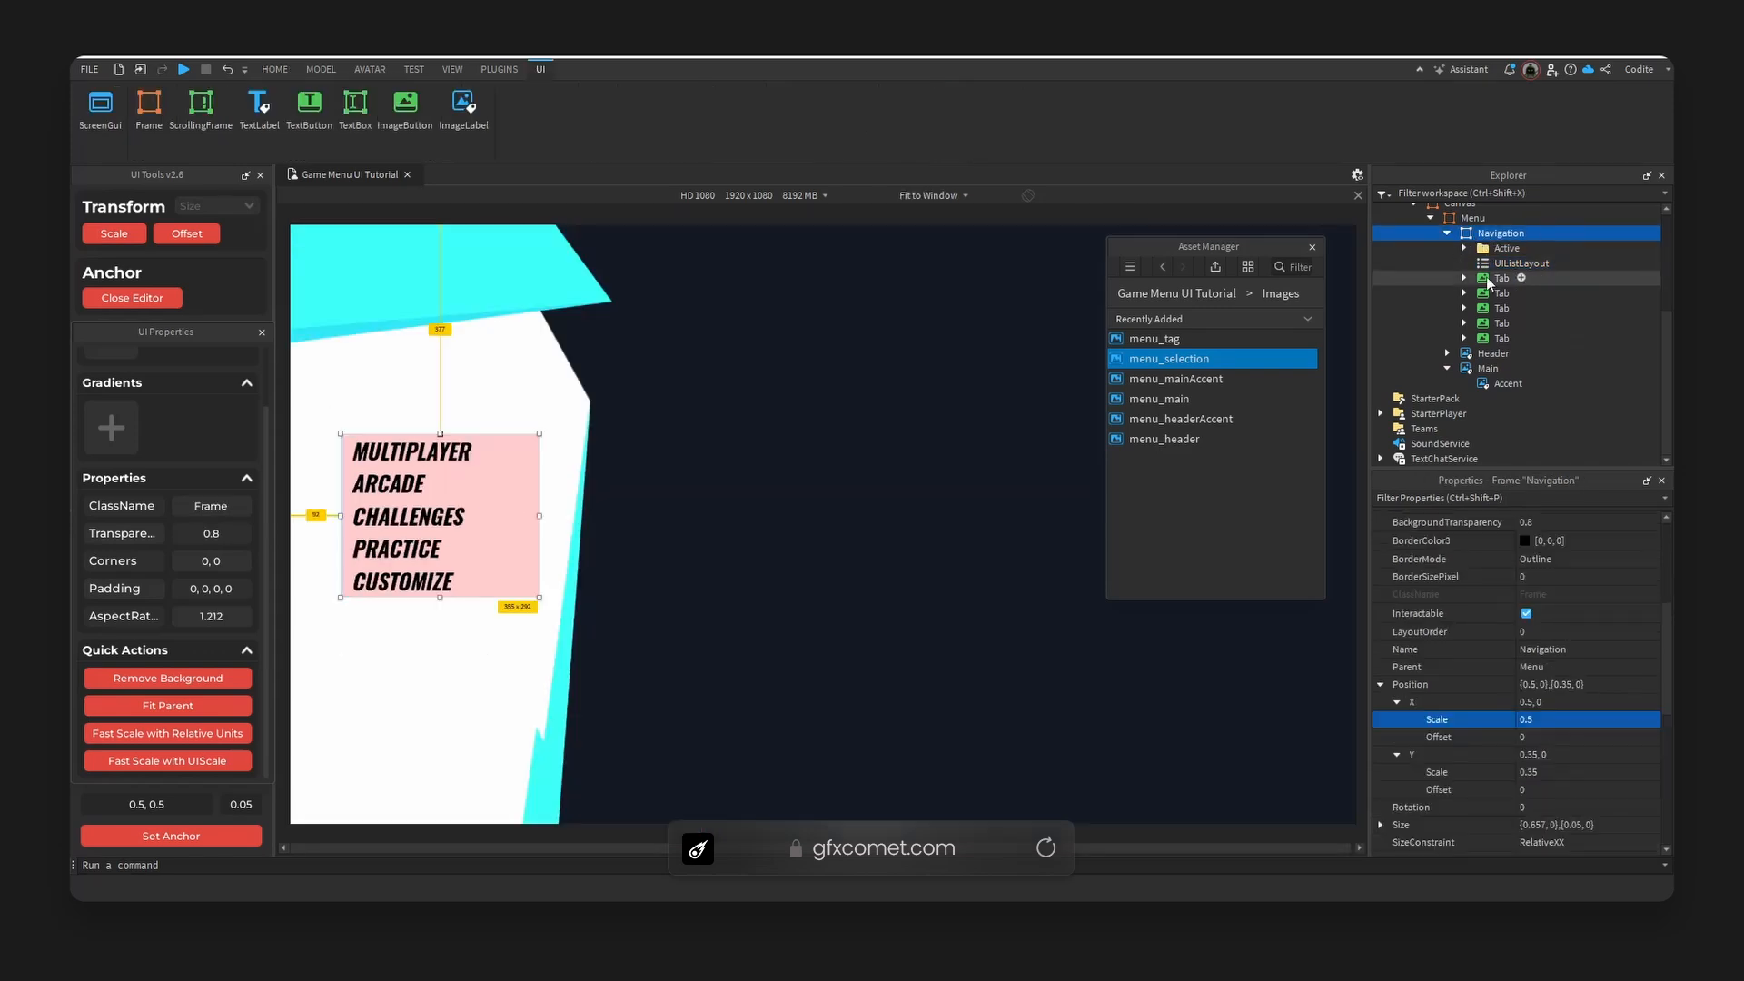
click(1523, 293)
click(1526, 738)
click(1526, 739)
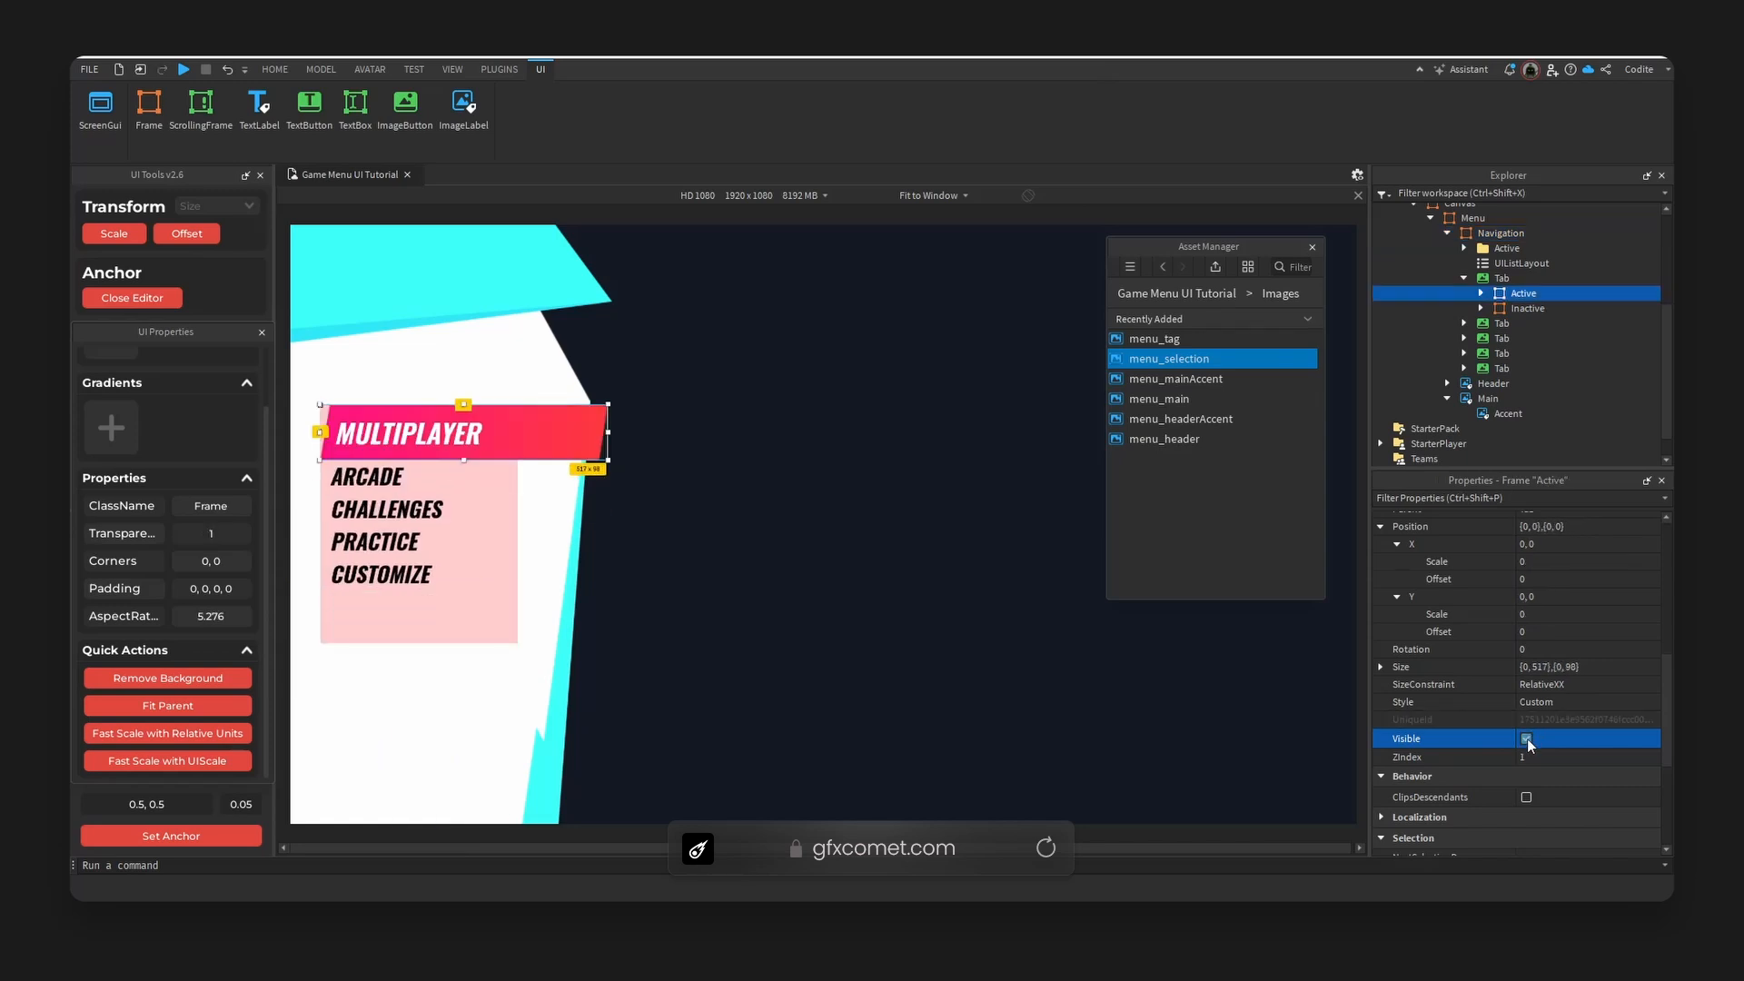
click(1526, 739)
click(1526, 739)
click(1526, 740)
click(1526, 739)
click(1526, 739)
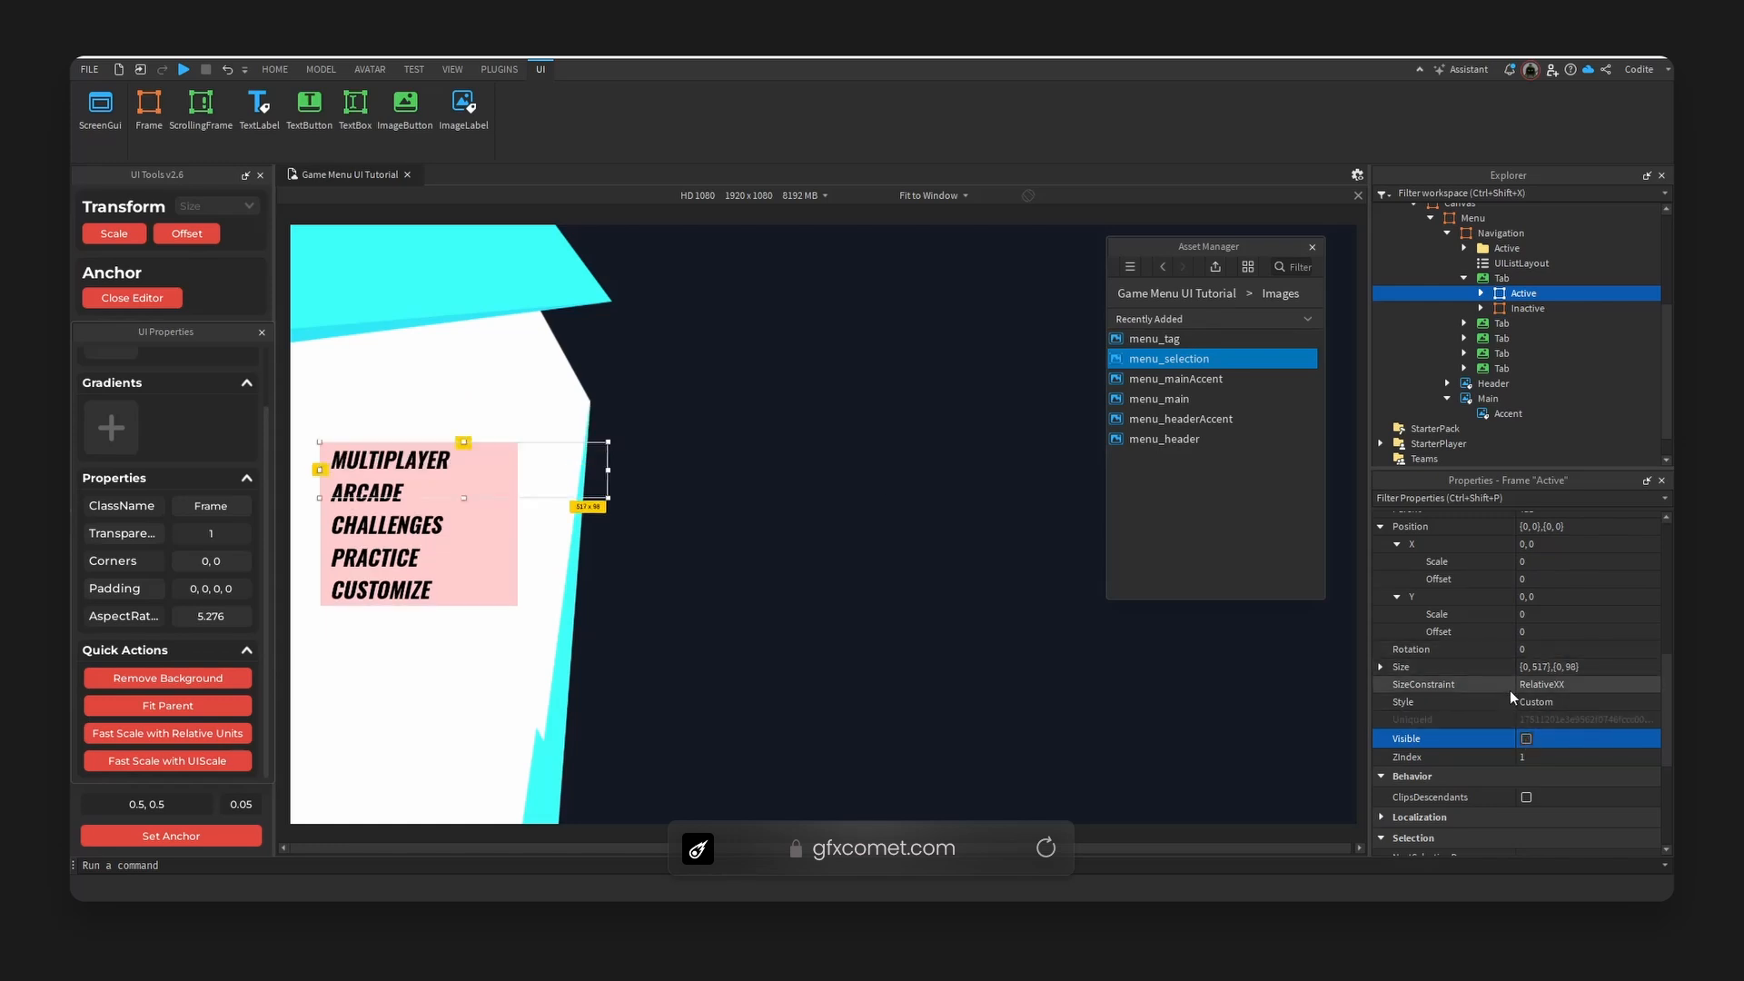
Try setting the anchor point of the first tab's Active frame to 0.5, 0.5.
scroll(1509, 690, up, 3)
scroll(1522, 694, up, 2)
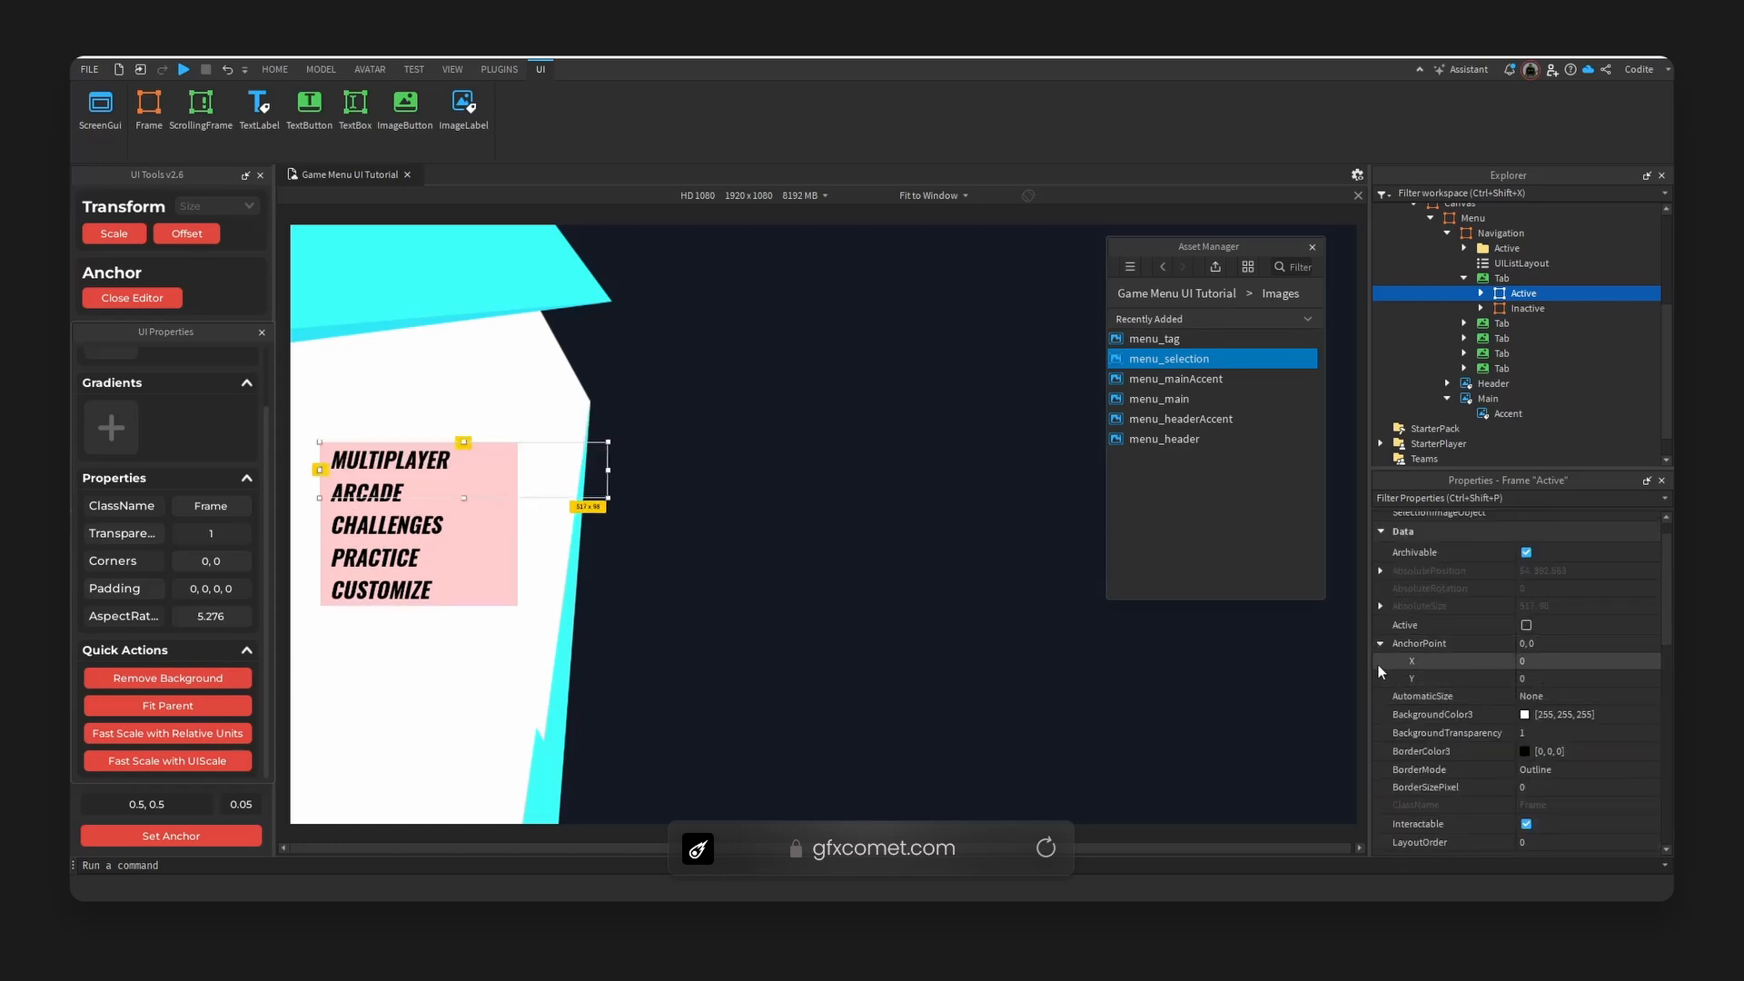
click(222, 835)
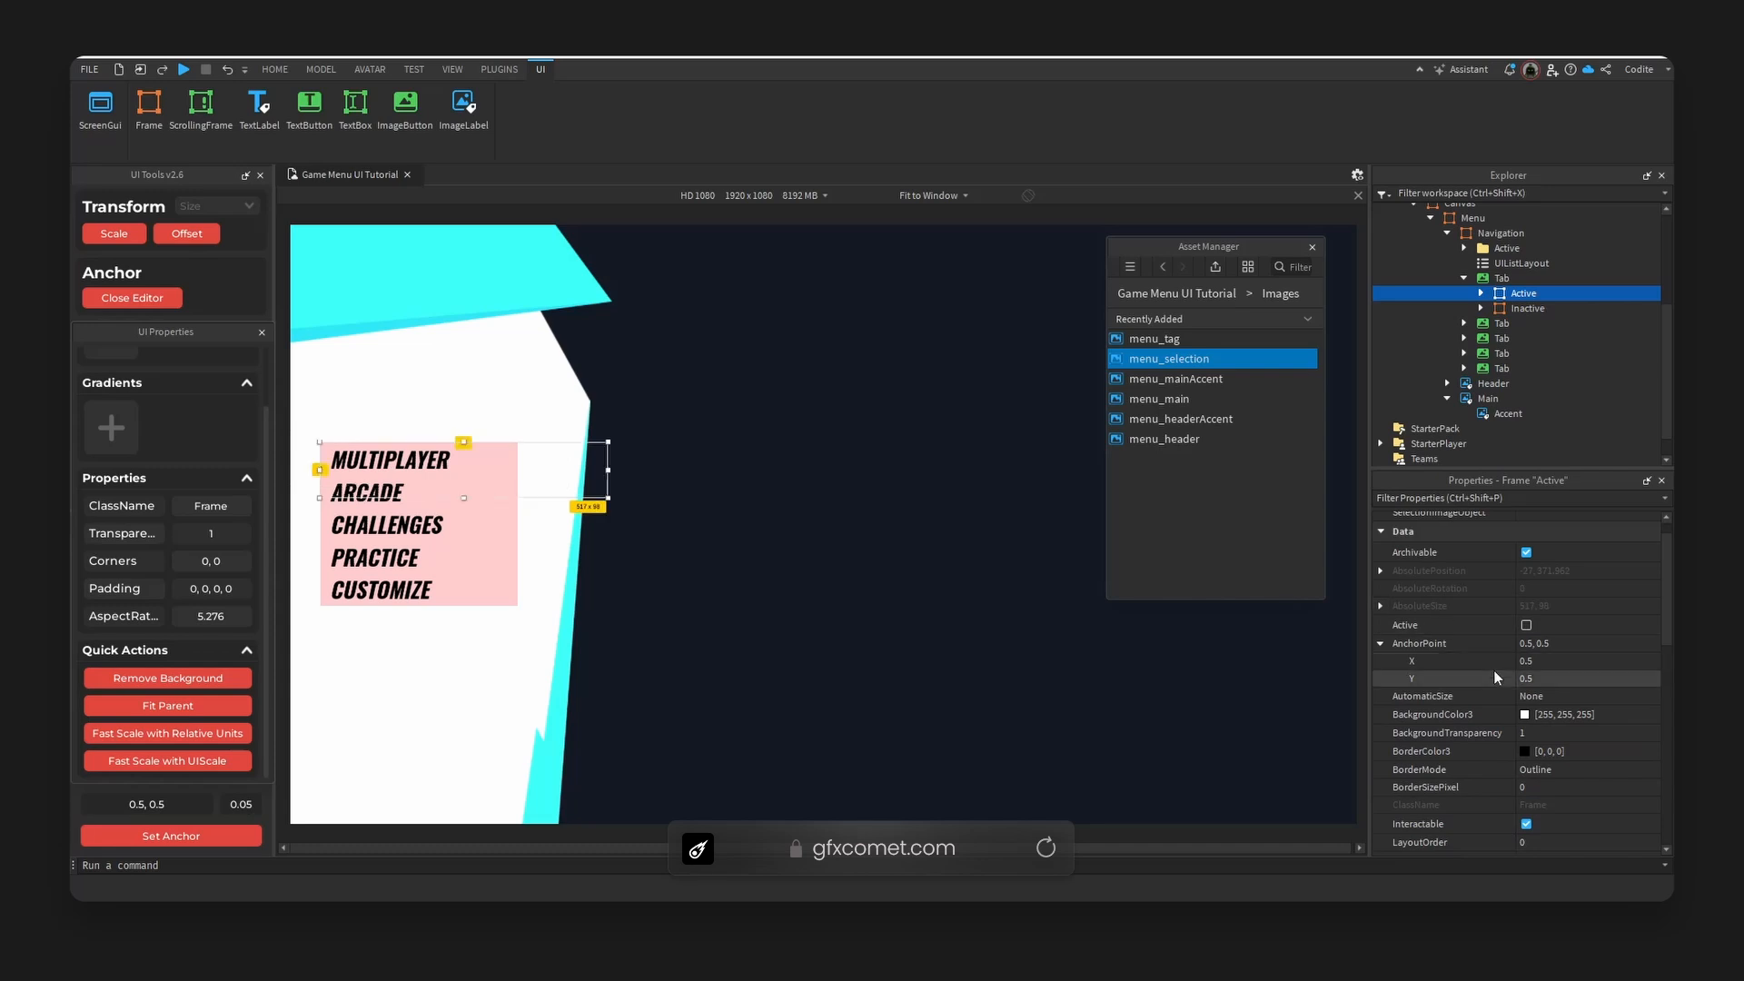
scroll(1526, 727, down, 5)
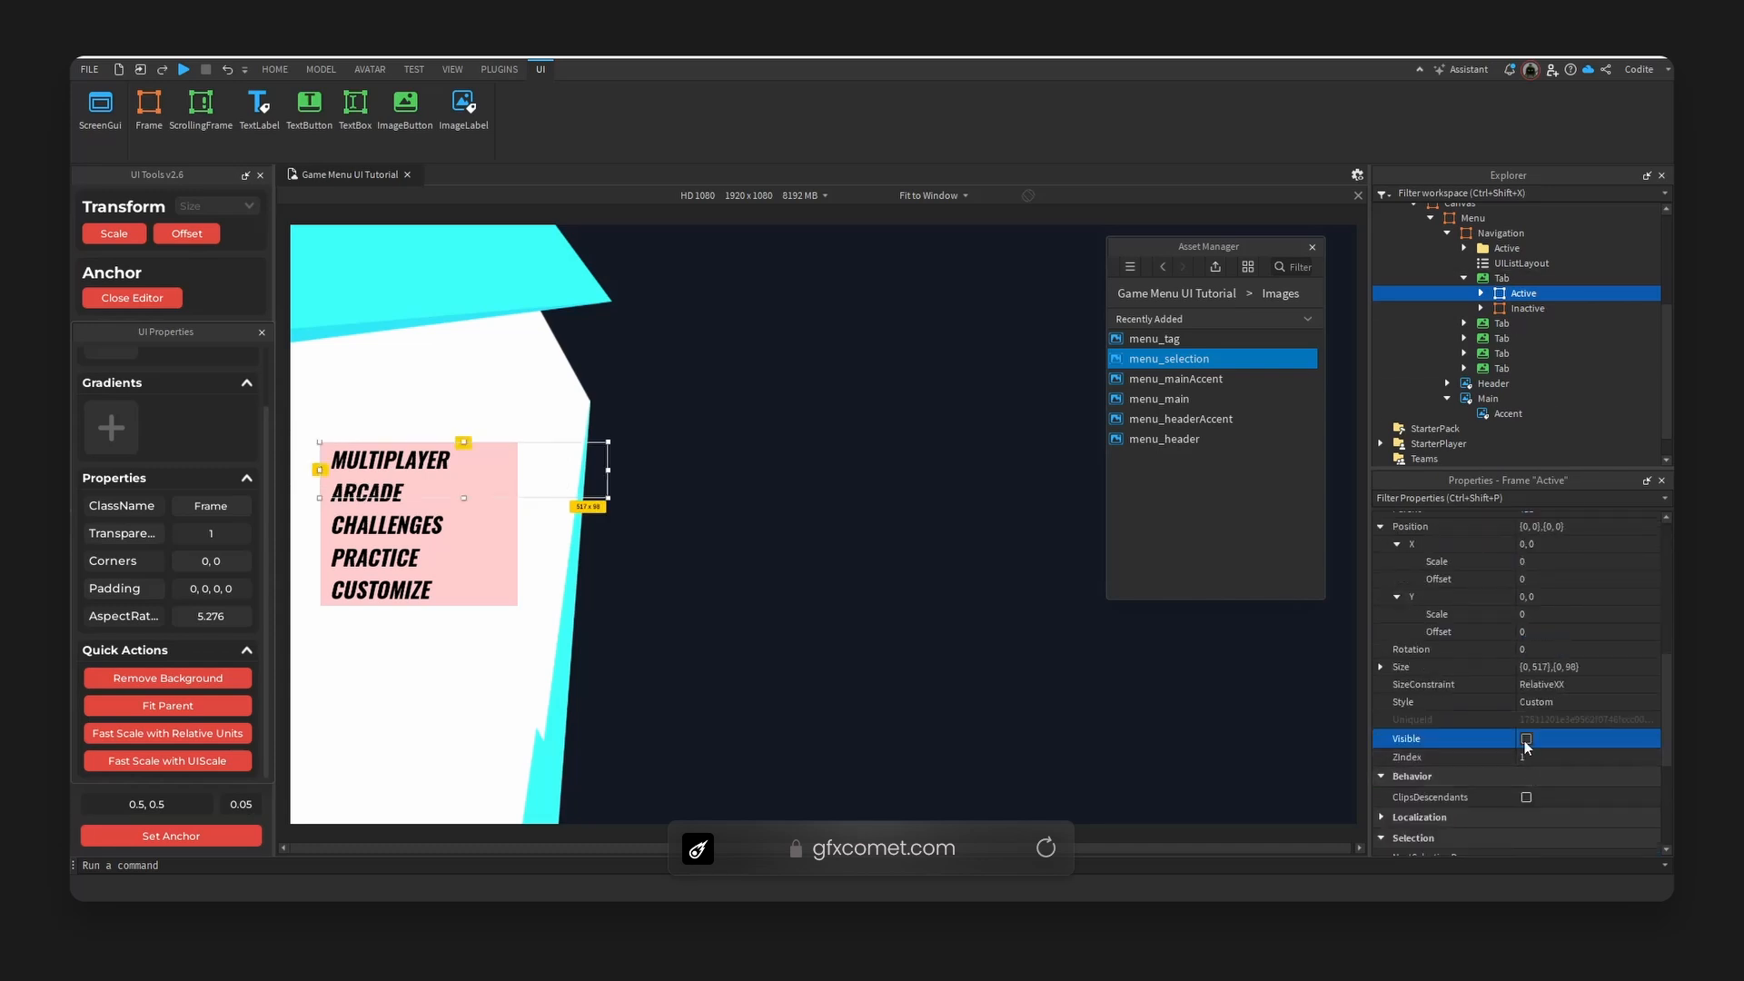
Show the first tab's Active frame and view the canvas at Actual Resolution.
click(1526, 739)
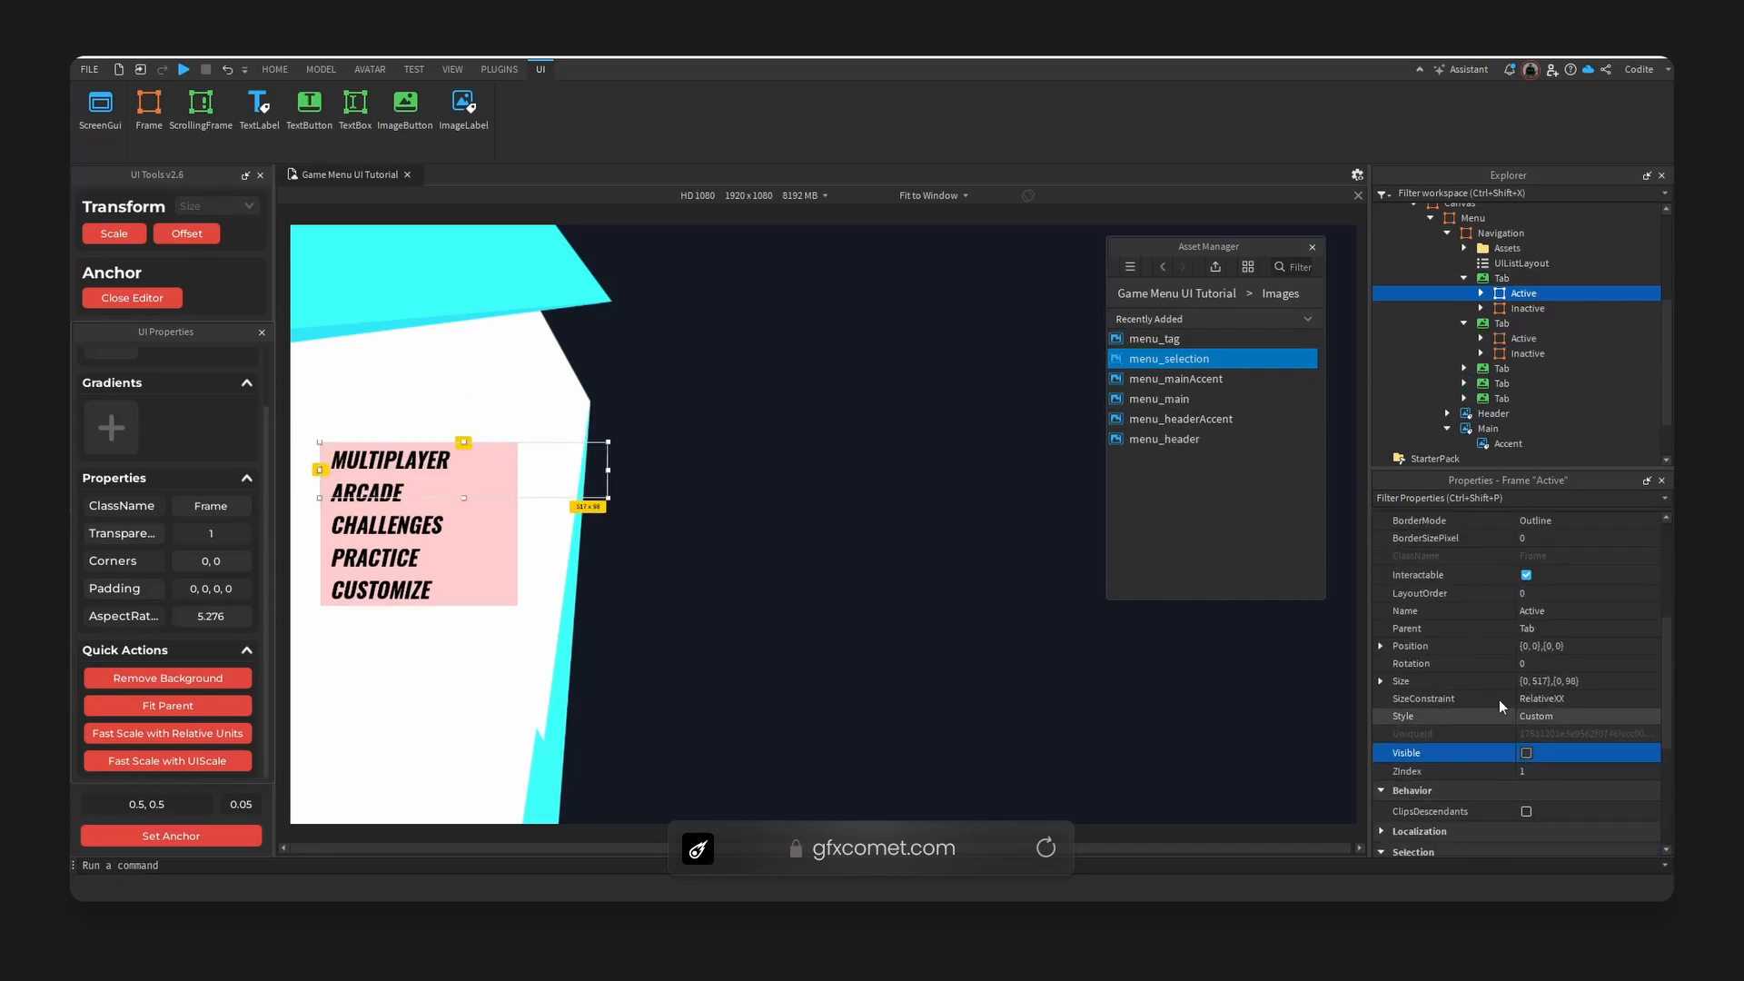
click(1526, 753)
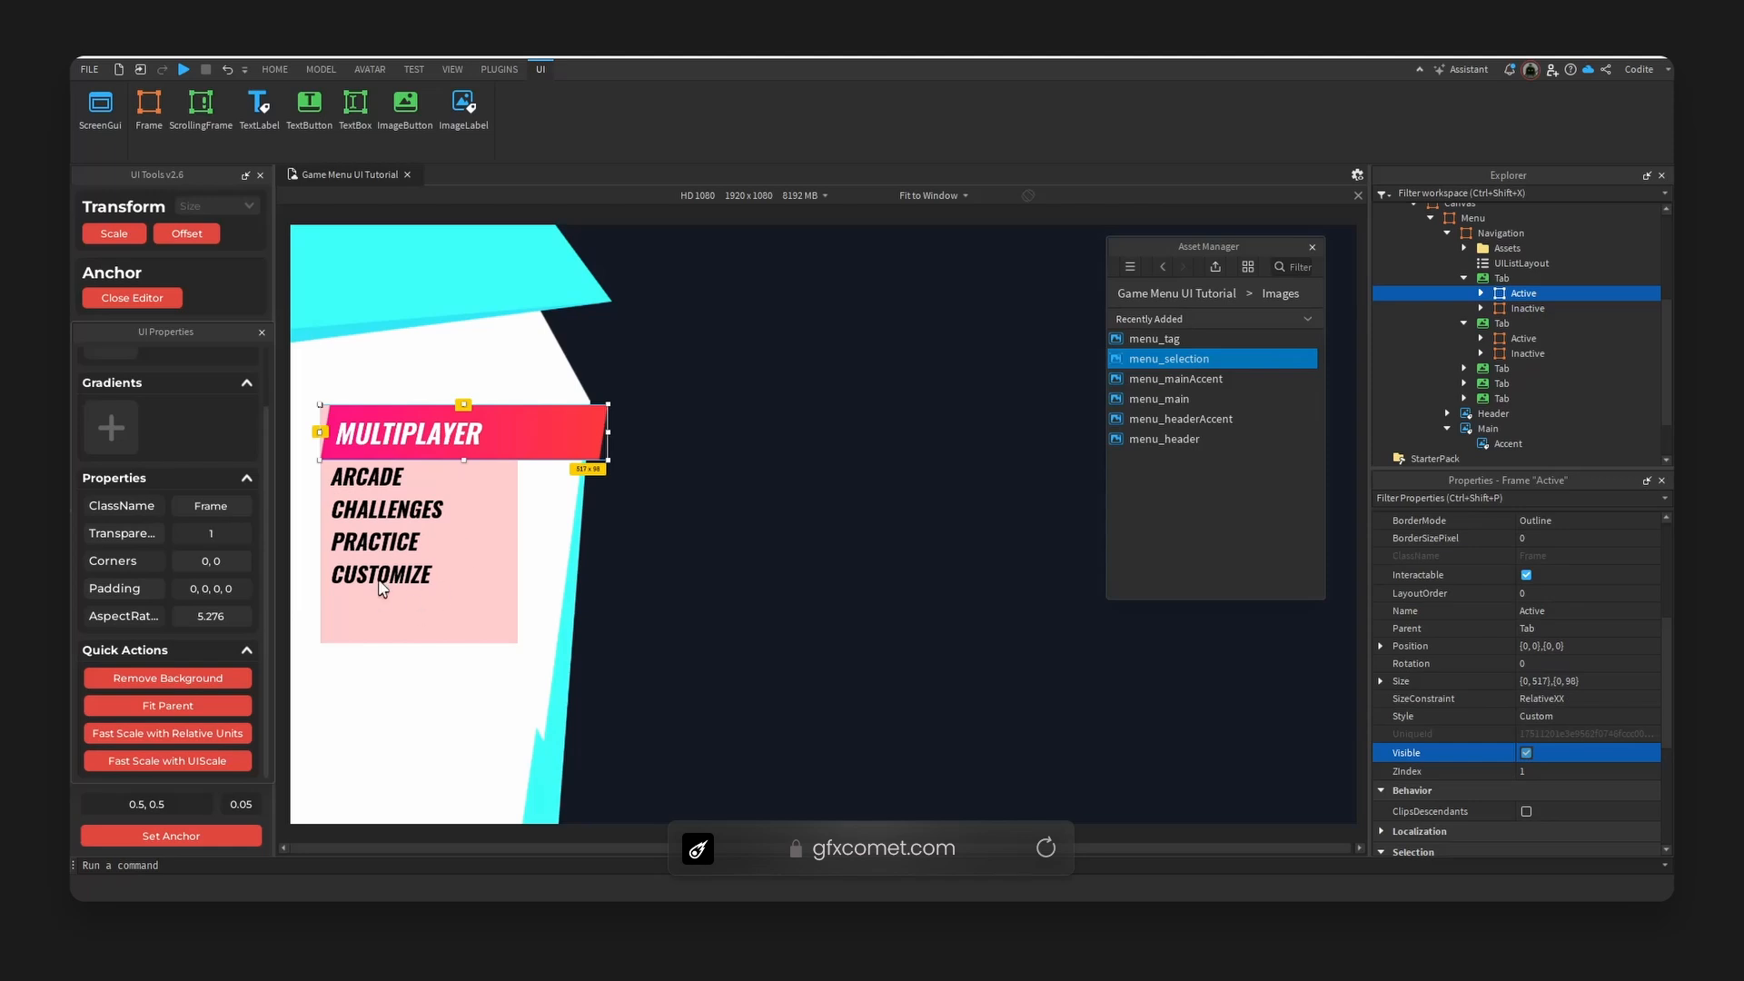
click(919, 197)
click(928, 232)
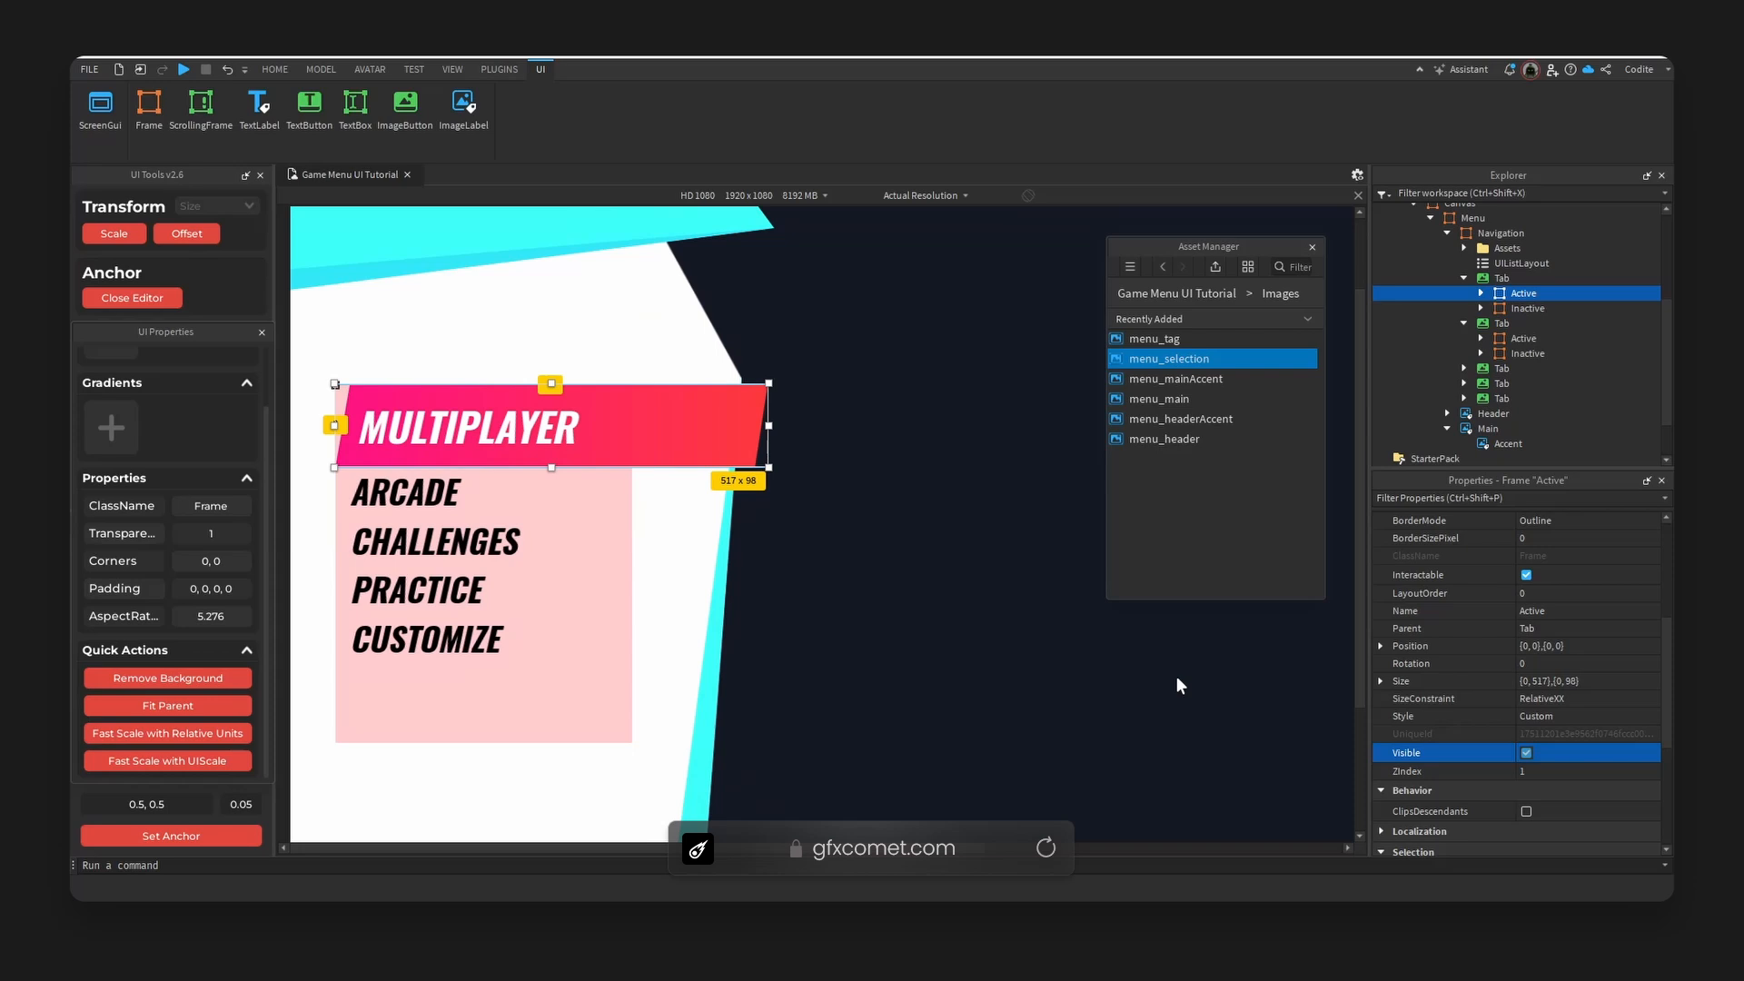
Set the fourth tab's Active frame to an anchor point X of 0.5 and an X position scale of 0.725.
click(1511, 368)
click(1381, 620)
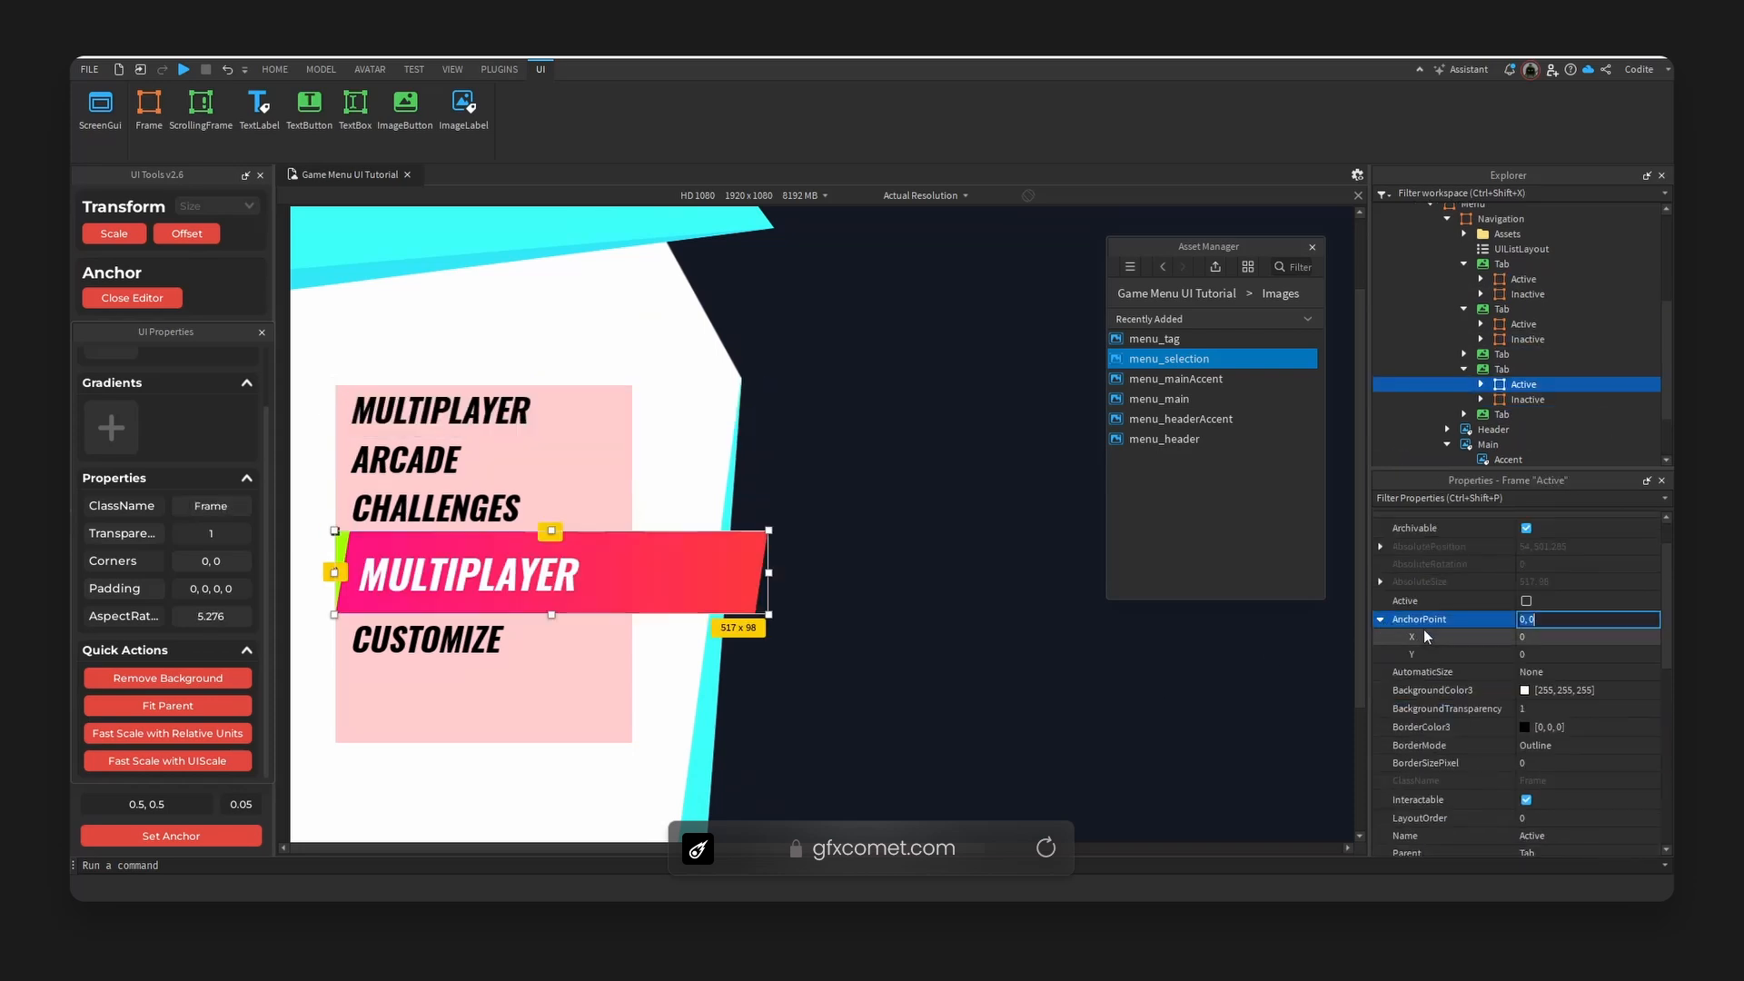
click(1598, 655)
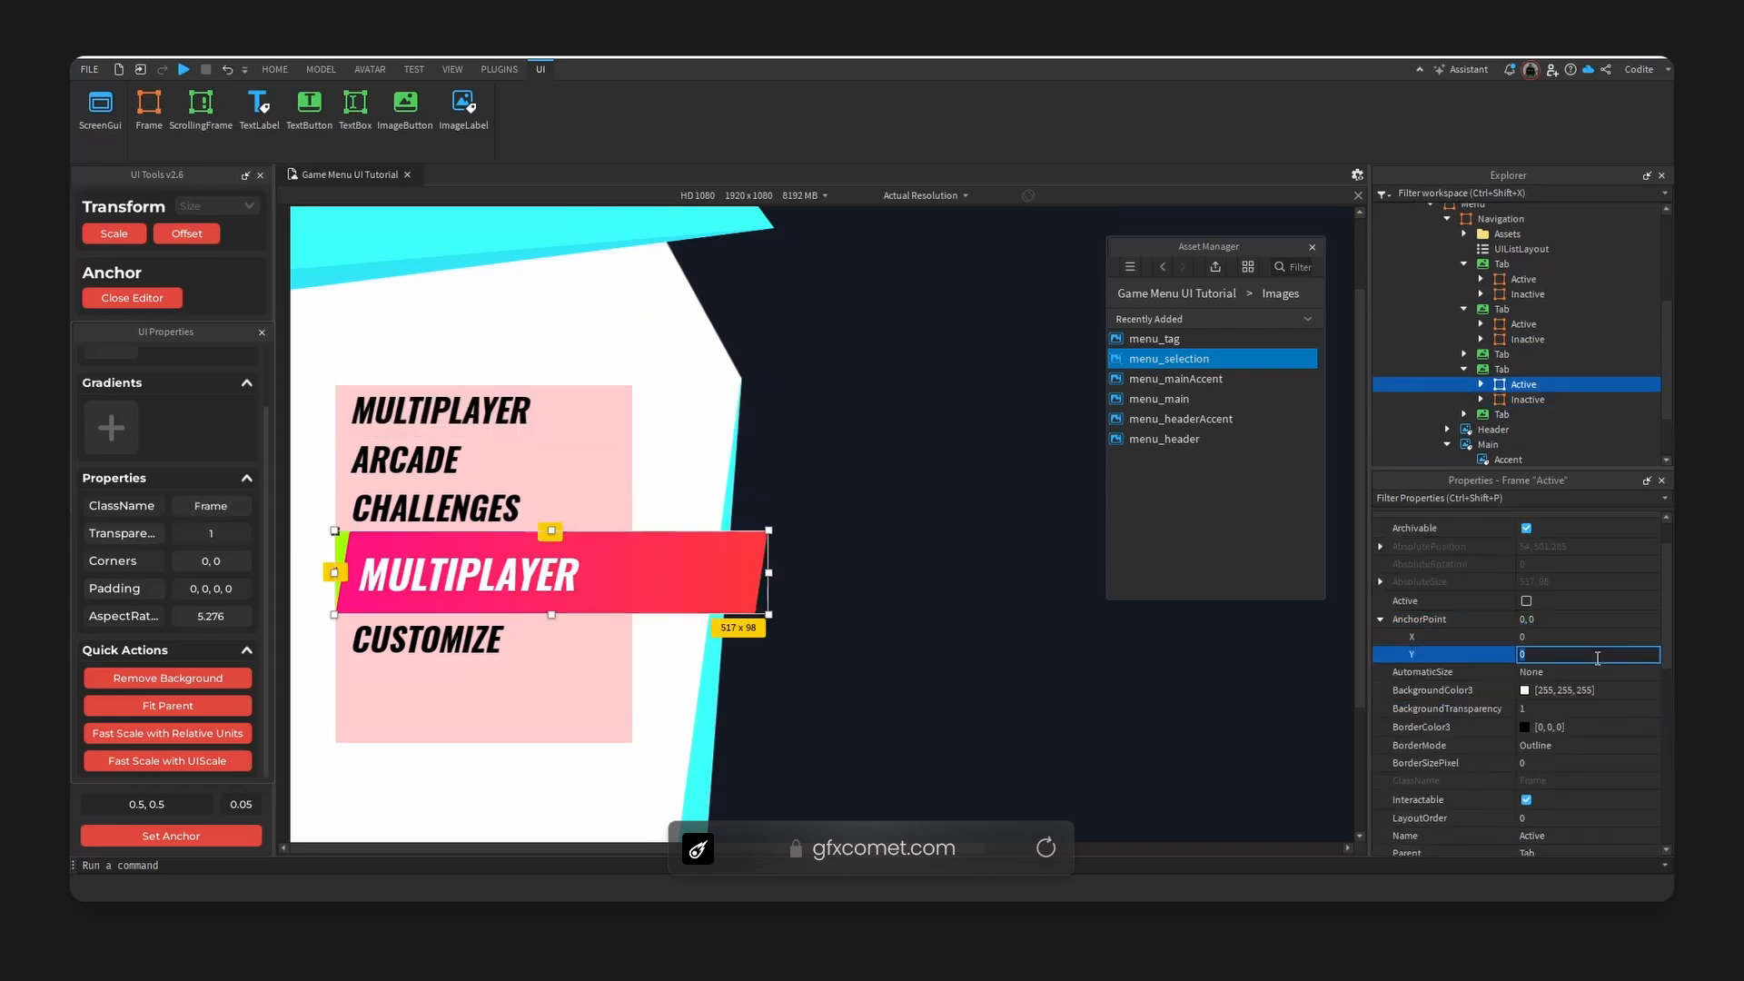
click(1580, 638)
text(0.5)
key(Return)
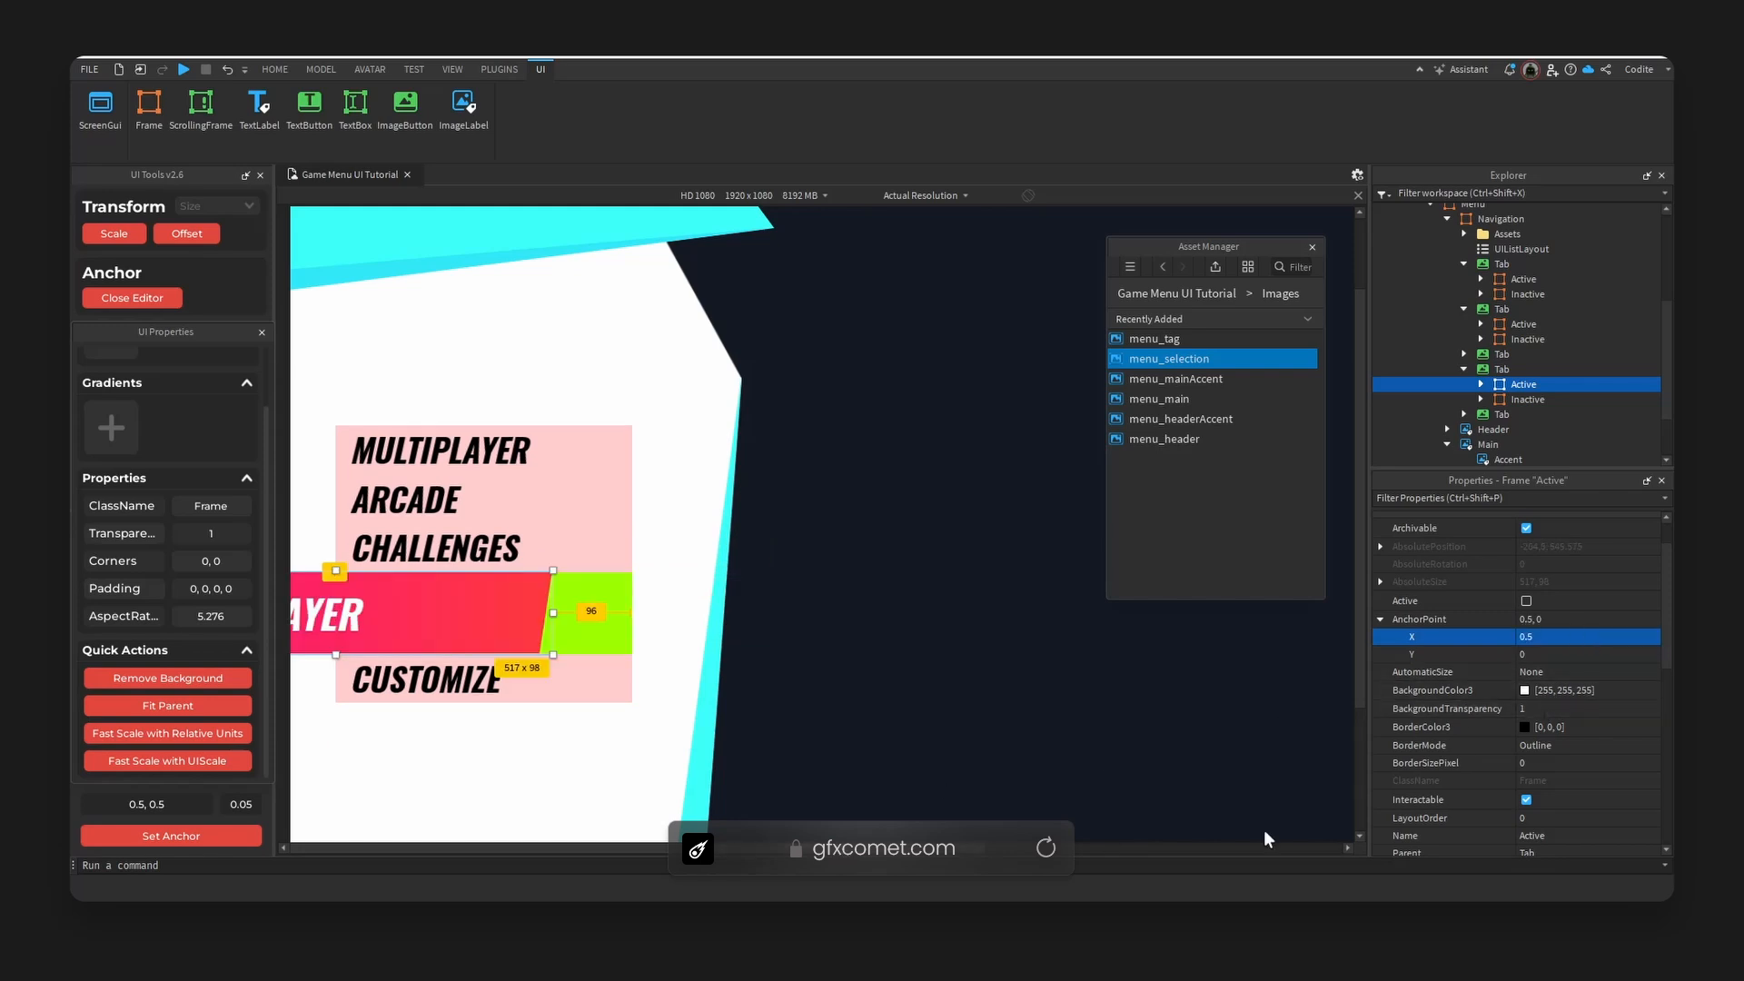
scroll(1544, 792, down, 3)
scroll(1553, 788, down, 1)
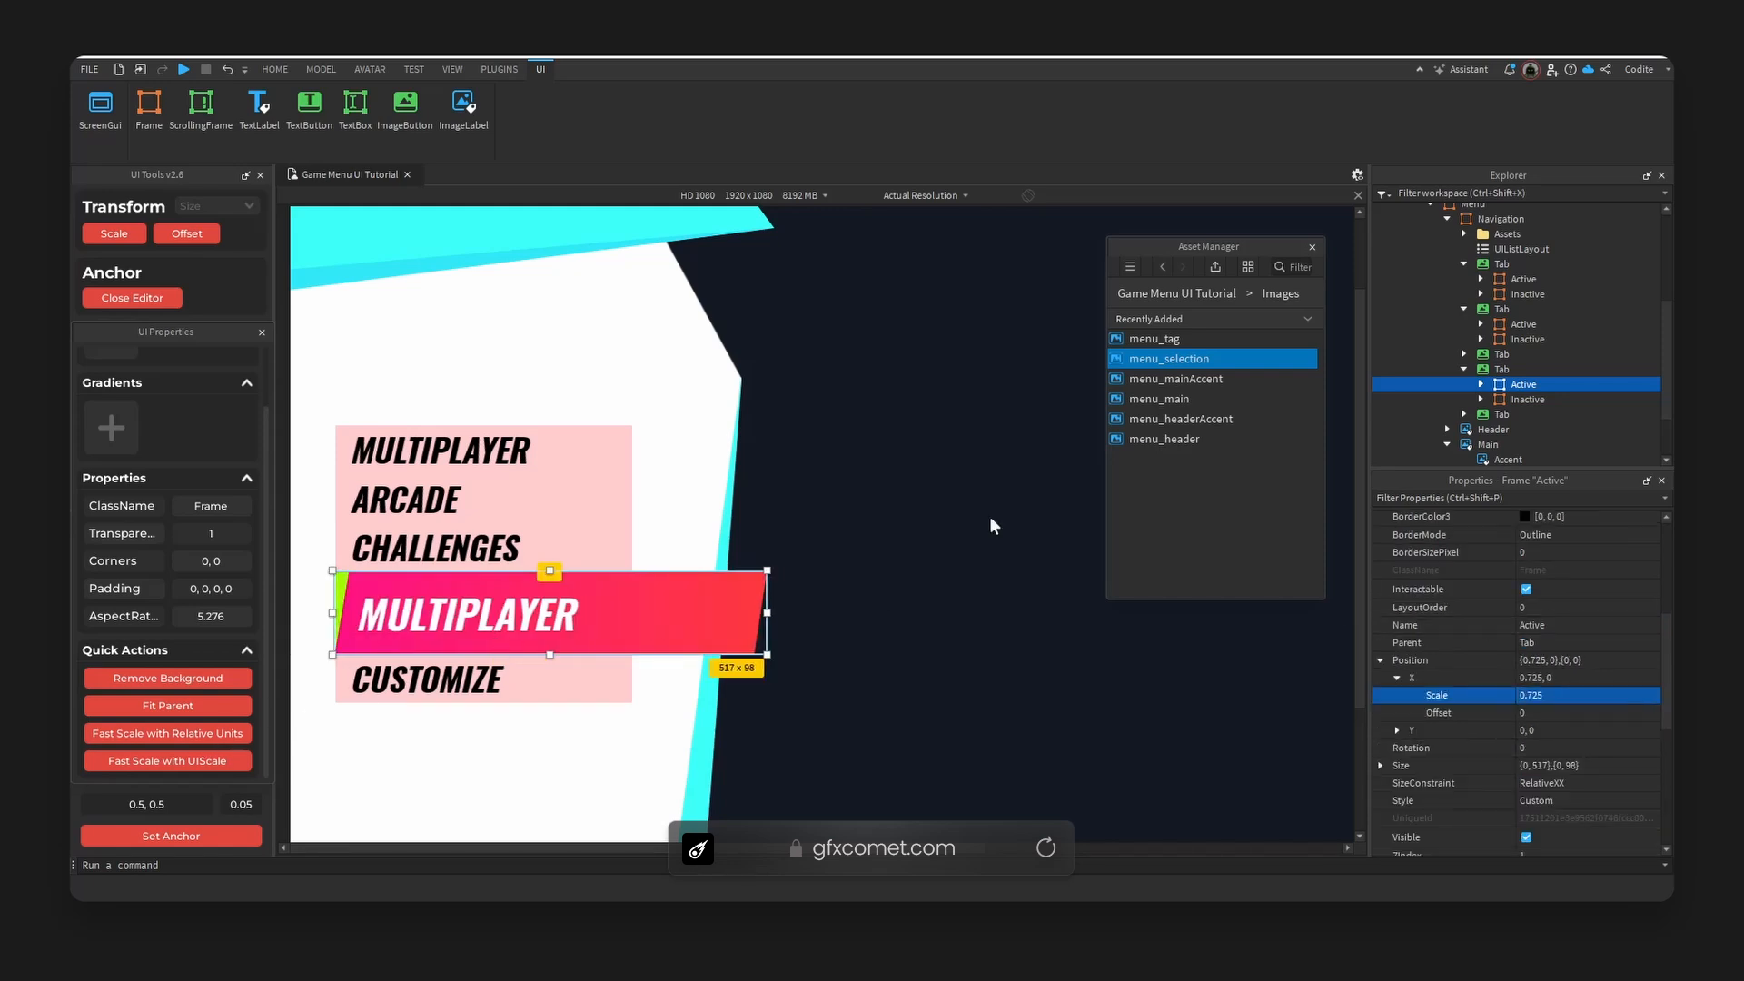
Toggle the visibility of the fourth tab's Active frame repeatedly to compare its alignment with the inactive label.
scroll(1535, 743, down, 2)
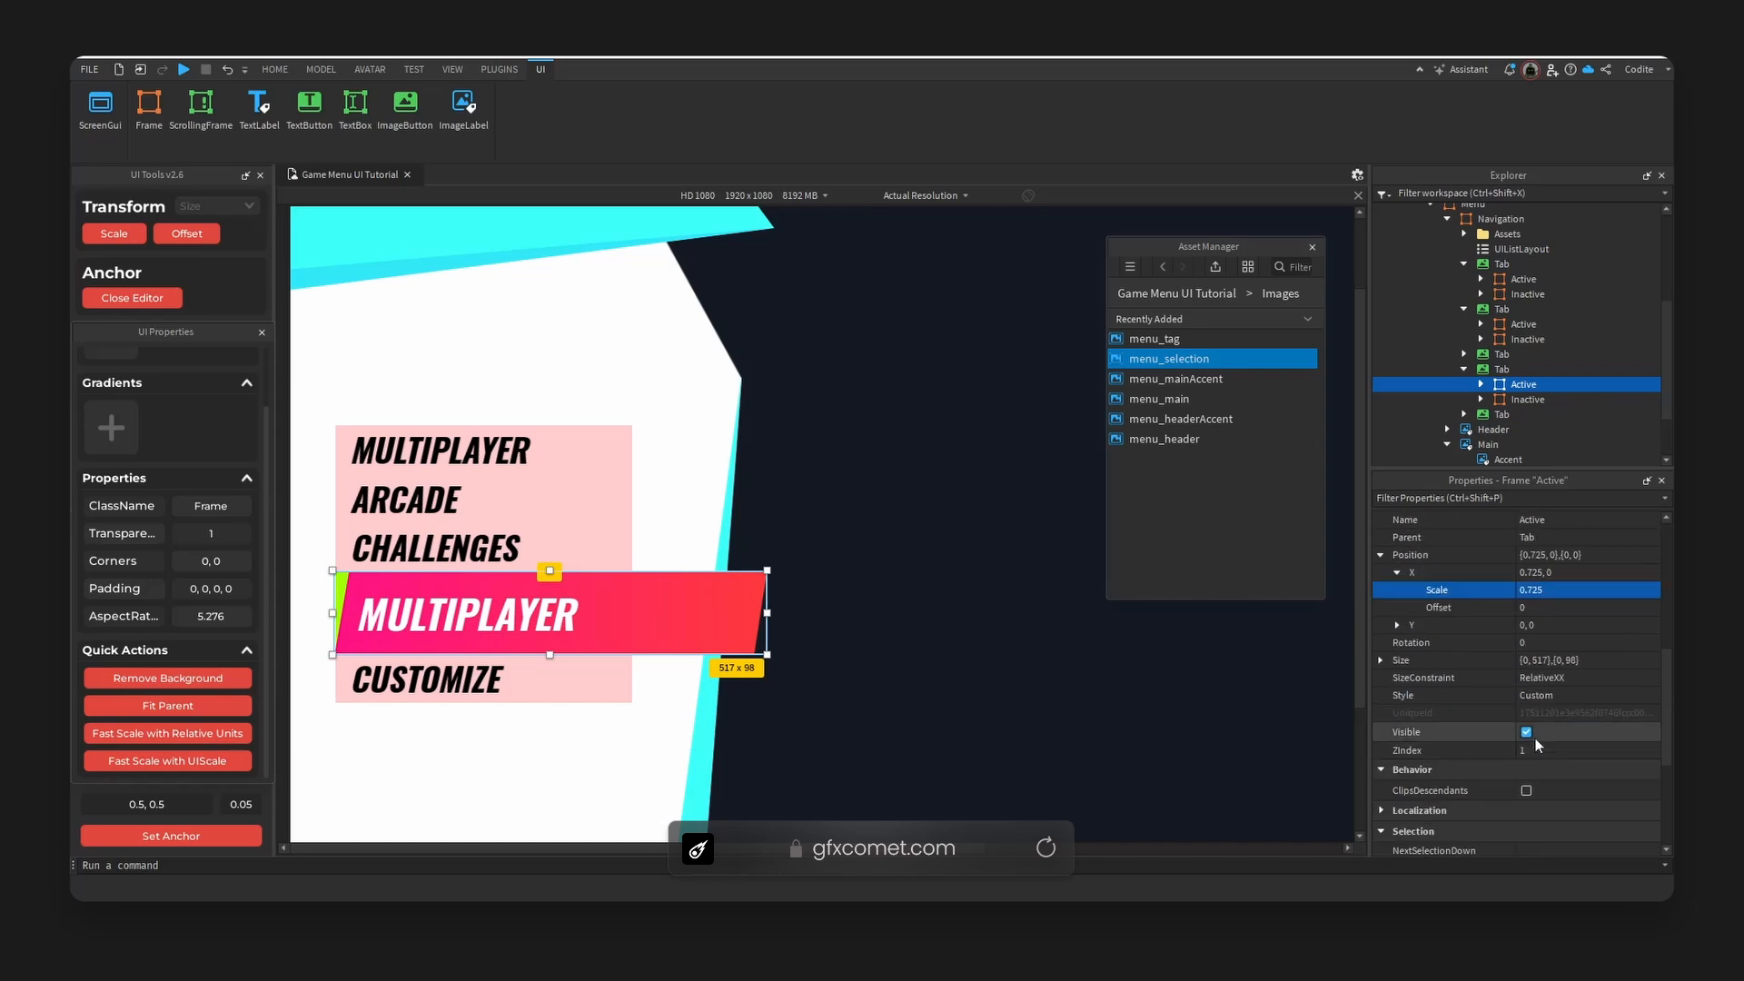
click(1527, 734)
click(1527, 734)
click(1527, 734)
click(1527, 734)
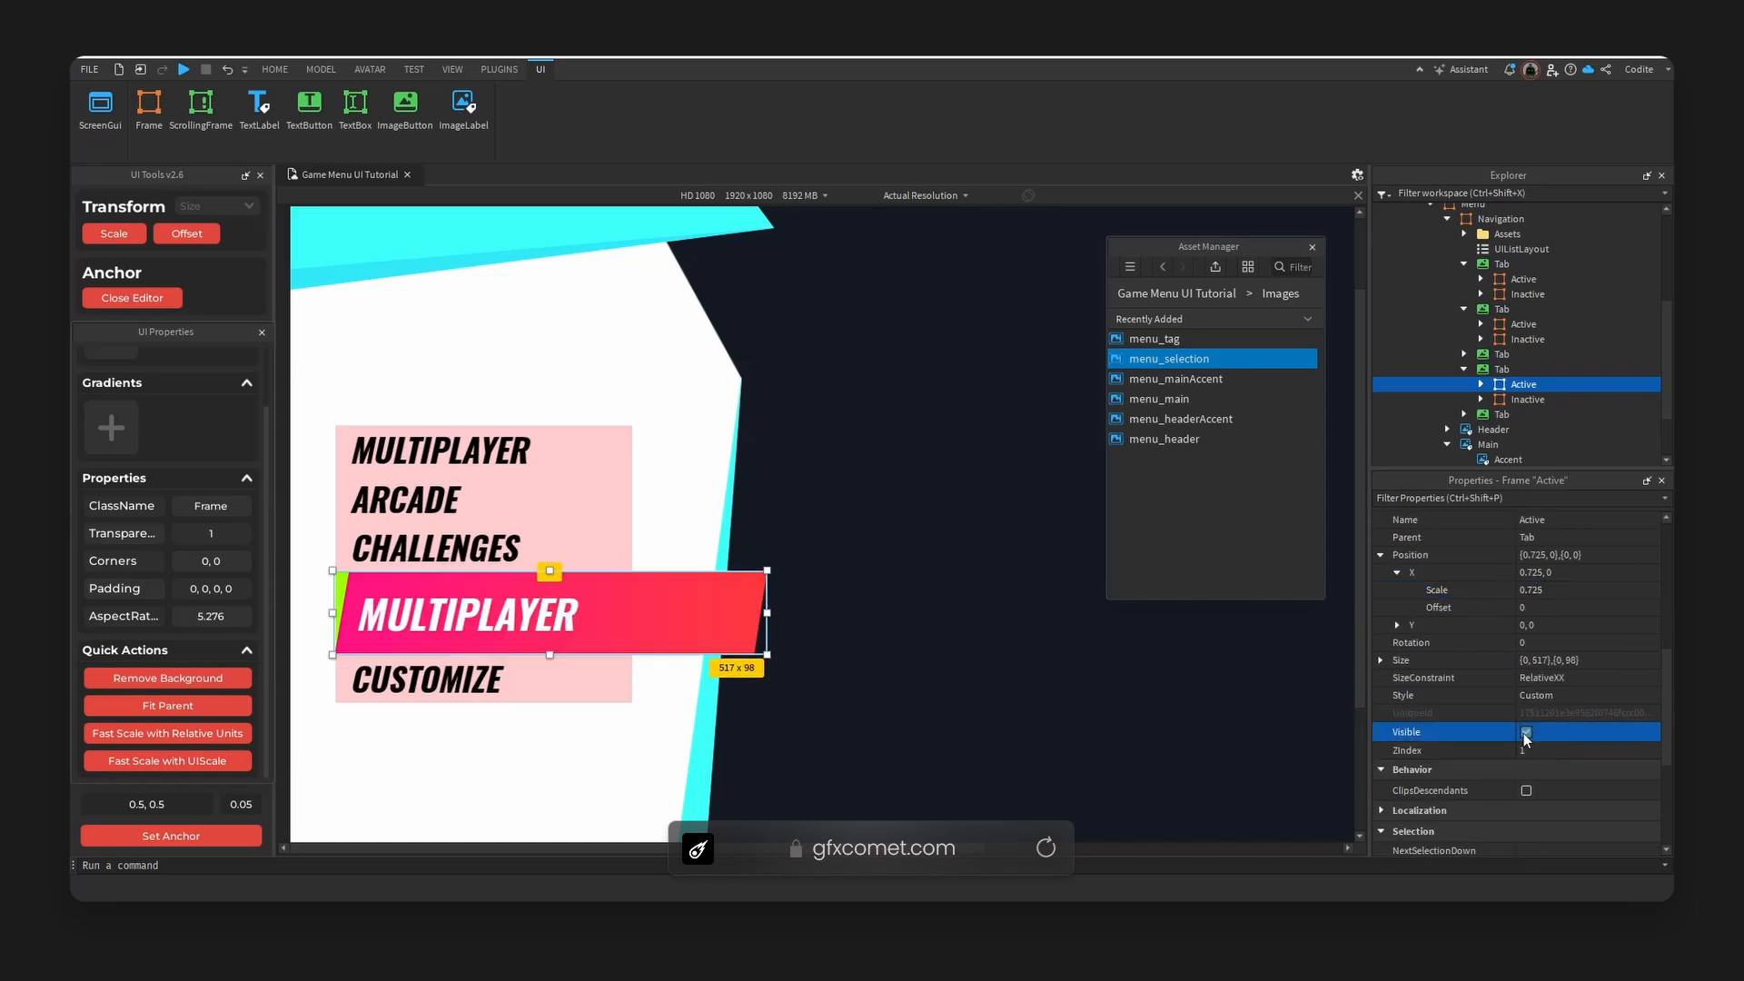
click(1527, 734)
click(1526, 734)
click(1527, 733)
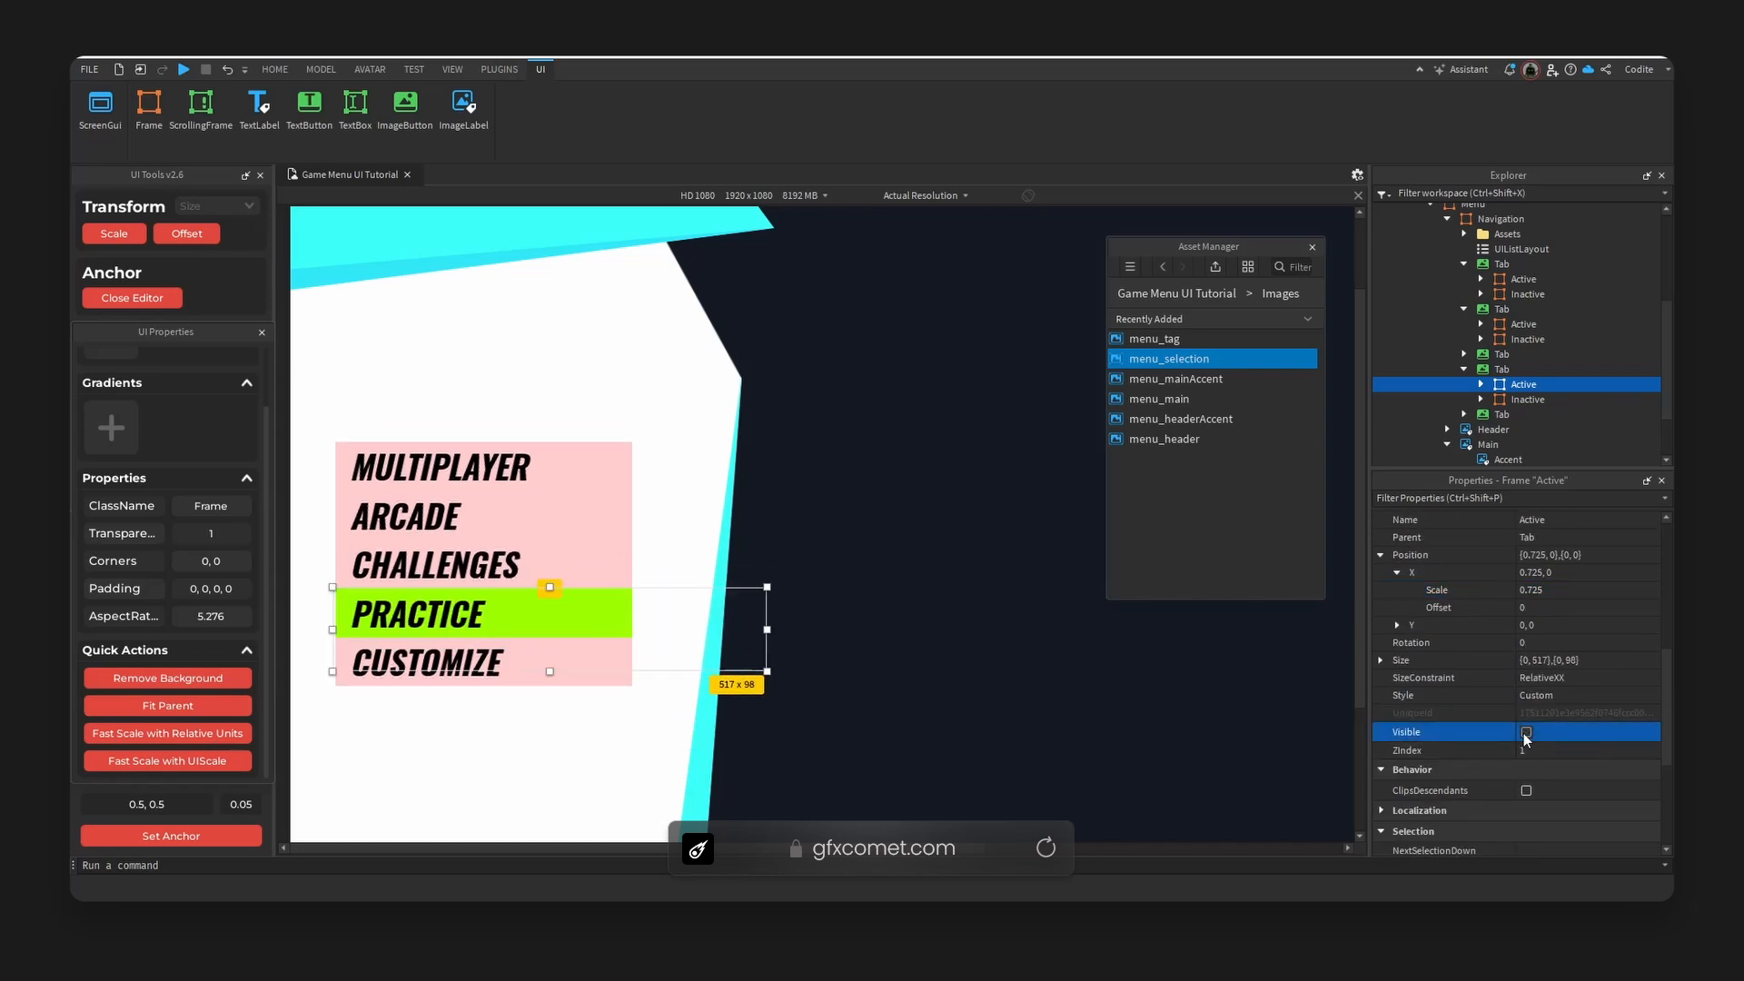
click(1527, 734)
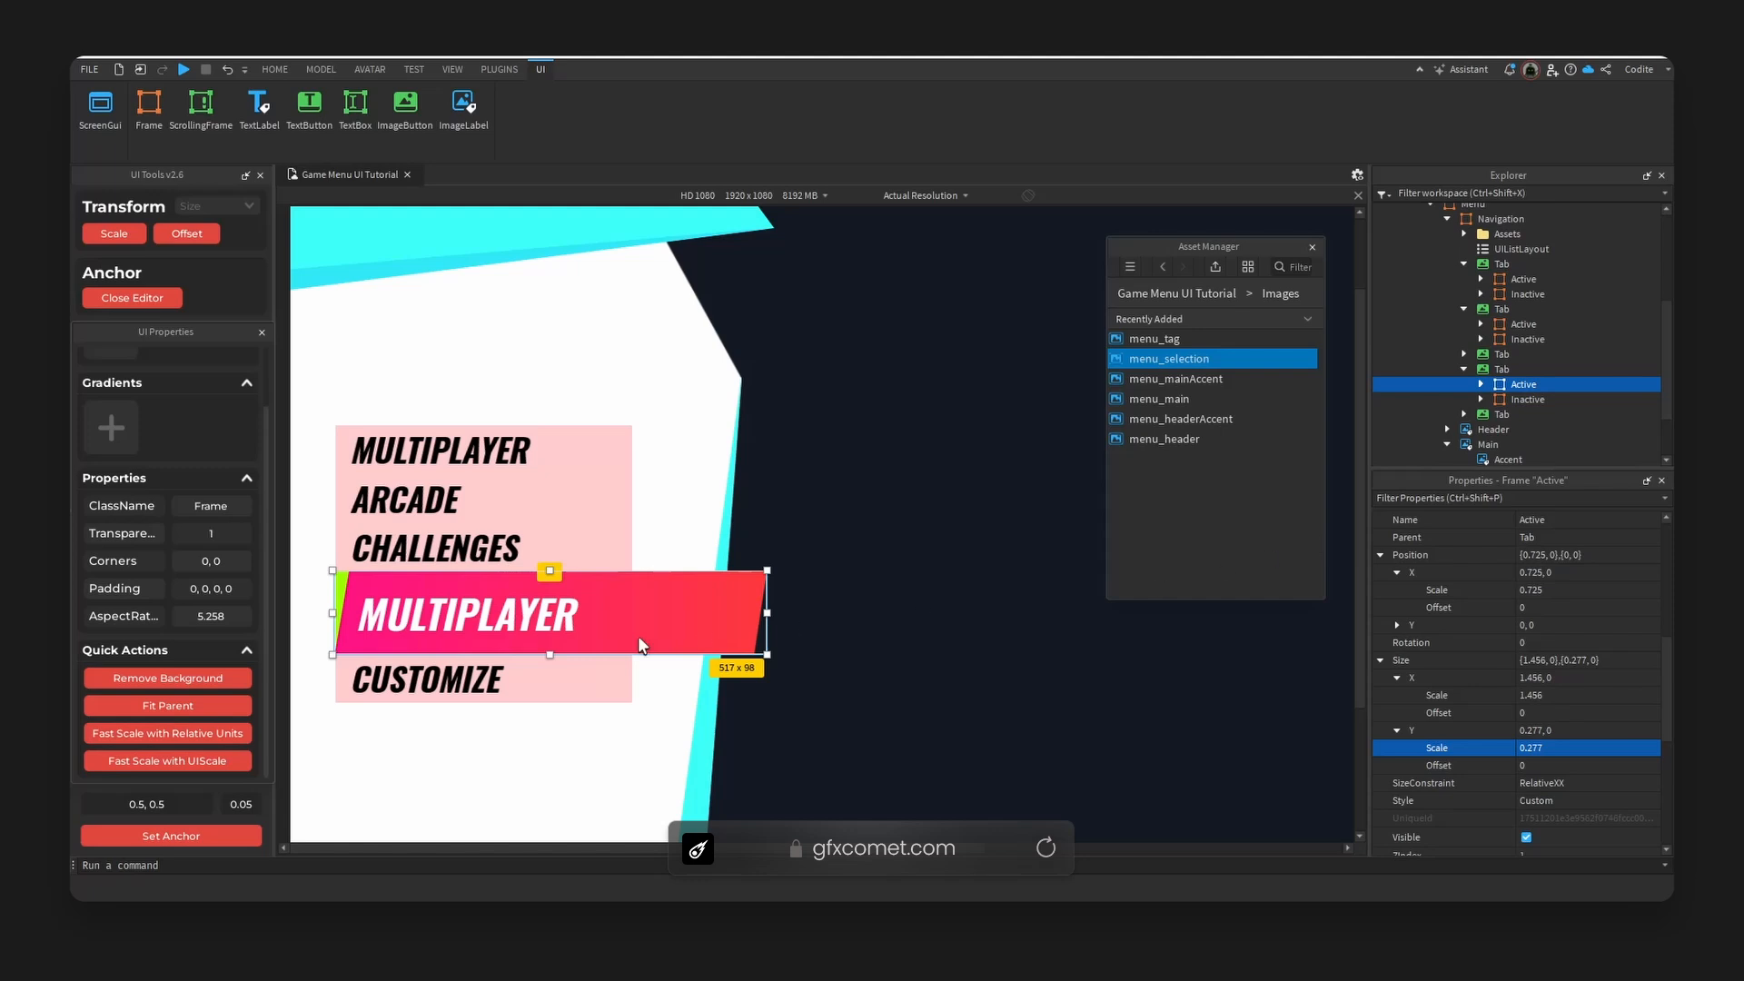
Change the active label text of the fourth tab to PRACTICE and collapse its Active frame's hierarchy.
click(763, 610)
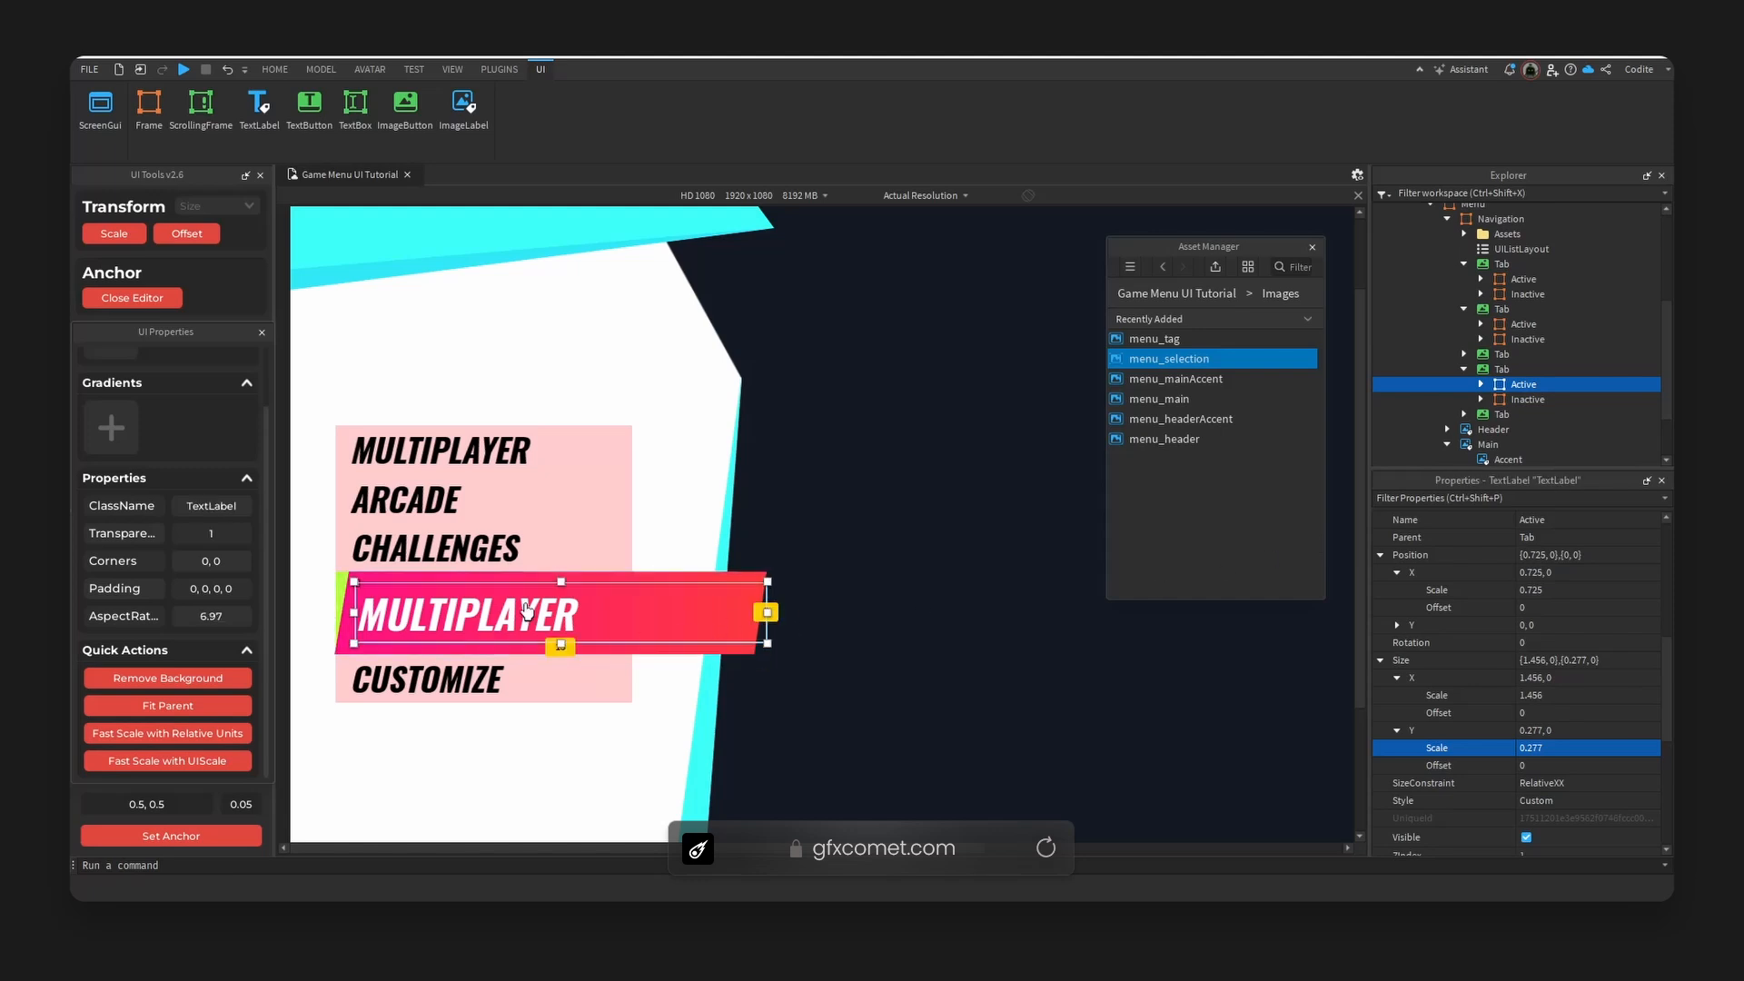
double_click(596, 578)
text(PRACTICE)
key(Return)
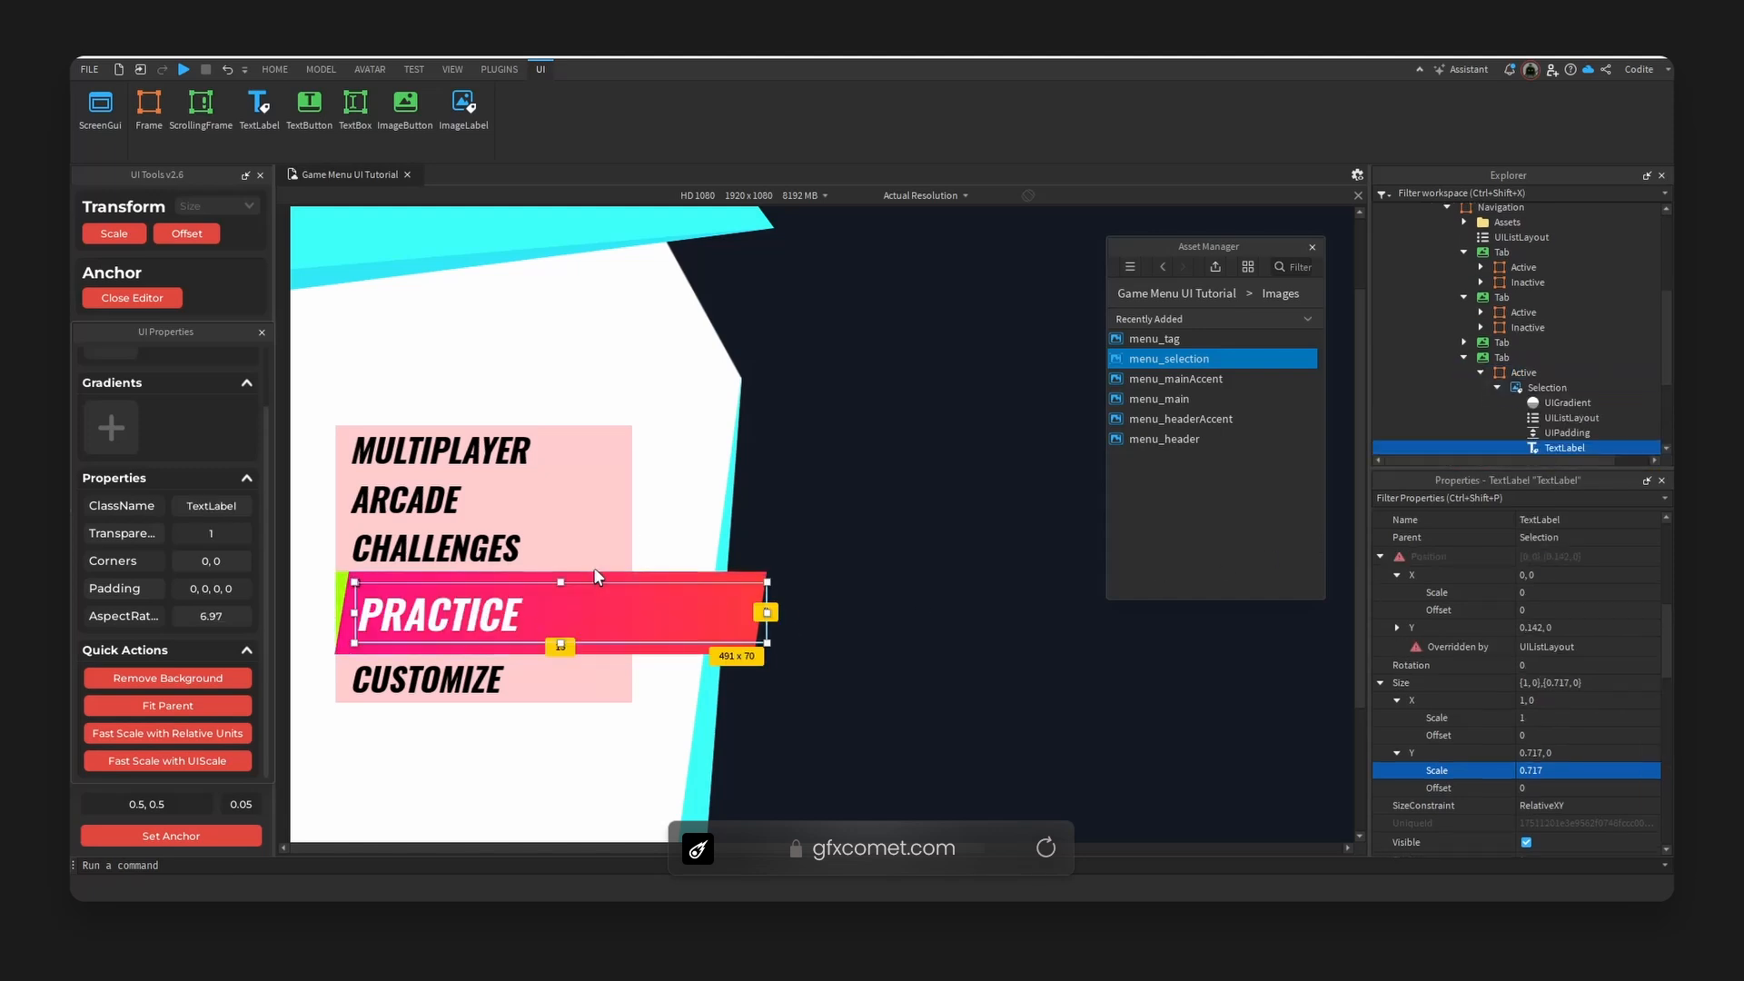
click(1483, 371)
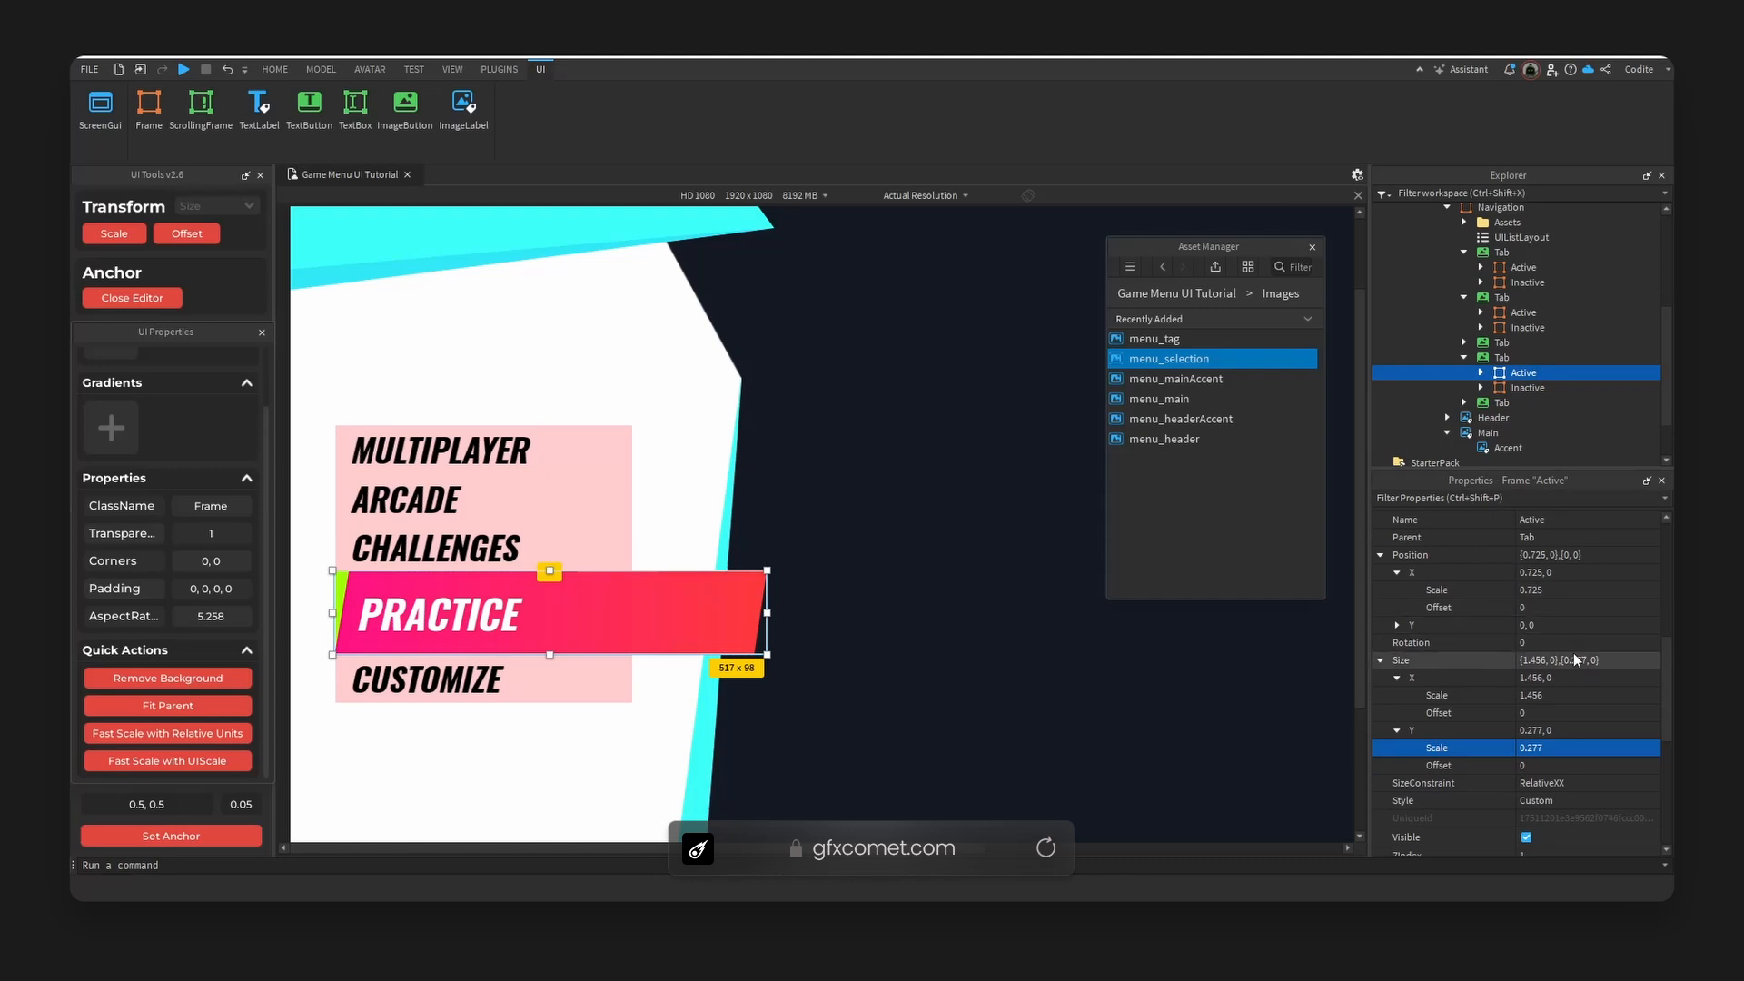
Copy the fourth tab's Active frame into the first tab and delete the first tab's old Active frame.
click(1503, 357)
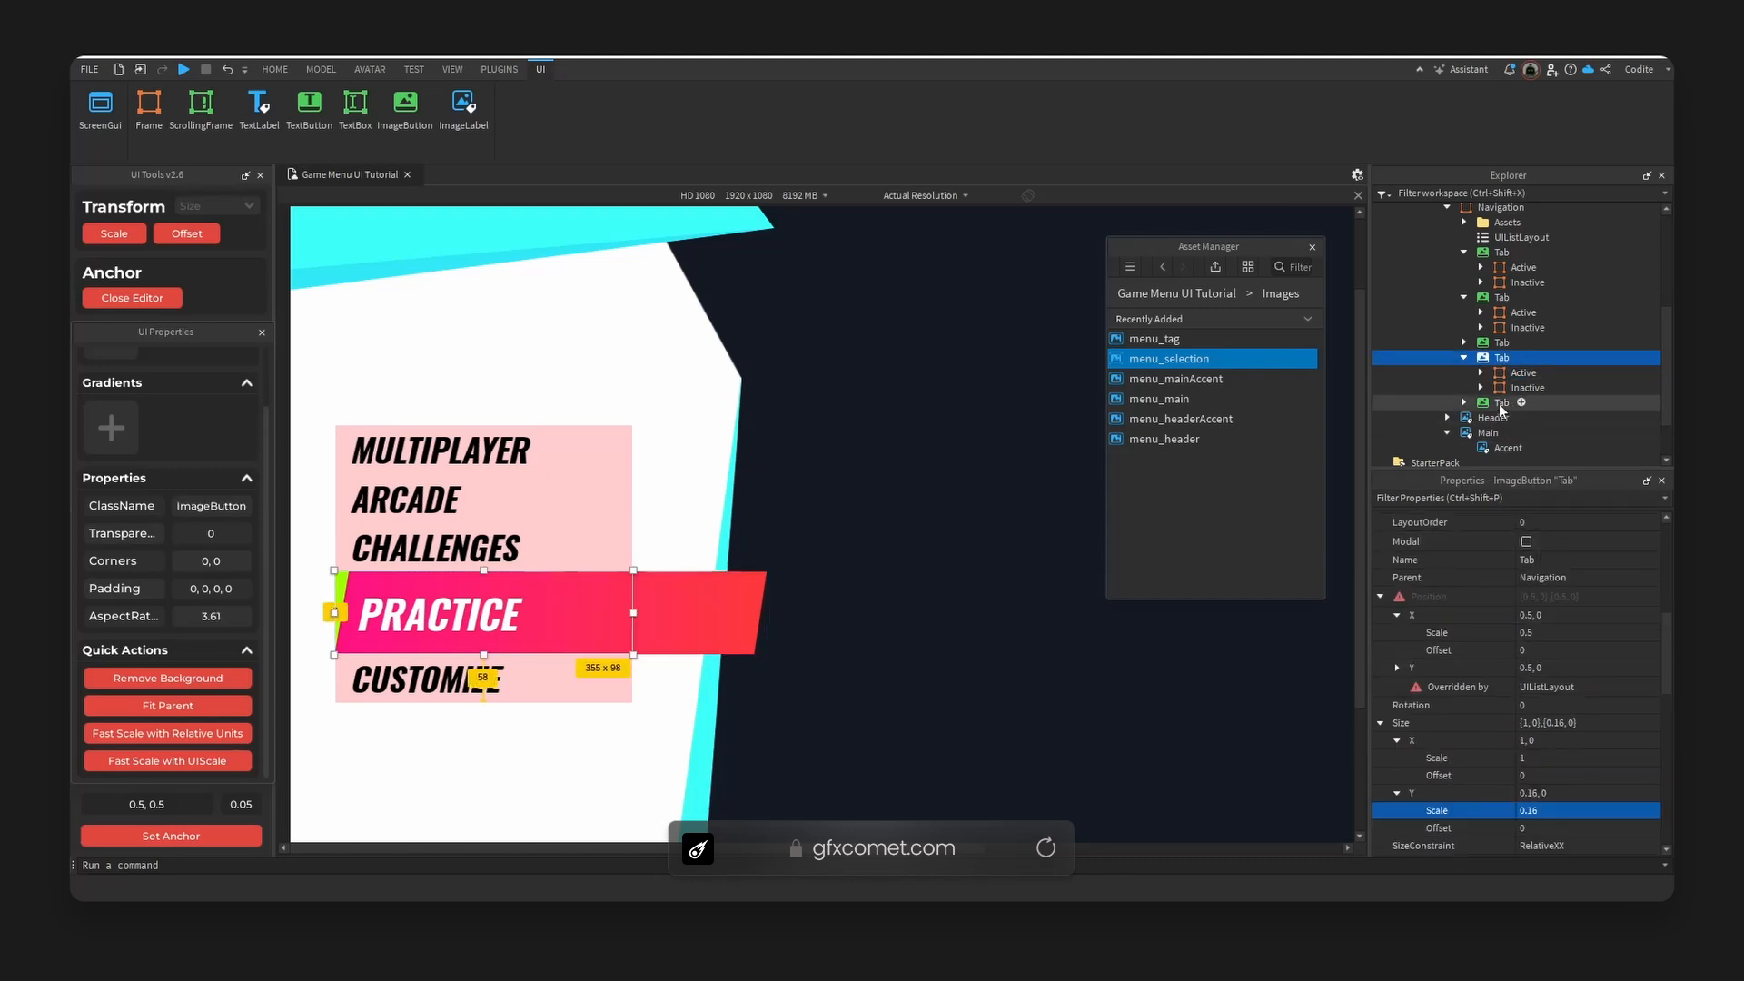
click(1510, 372)
click(1512, 388)
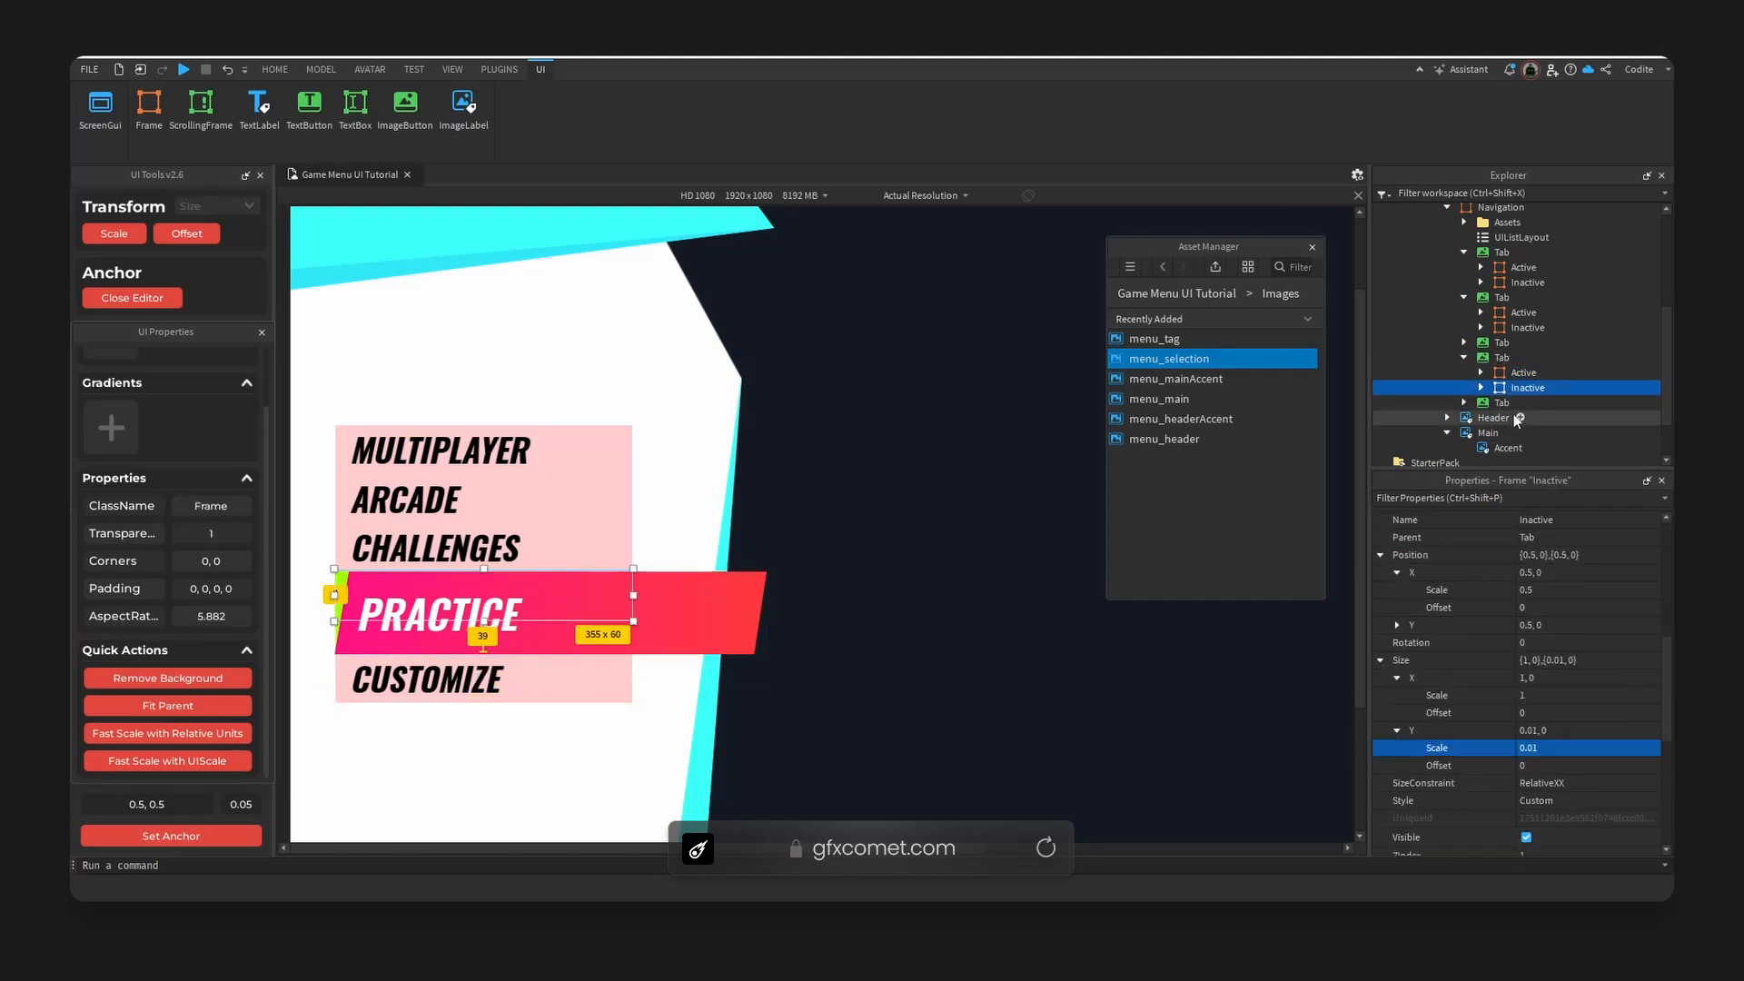
click(1526, 372)
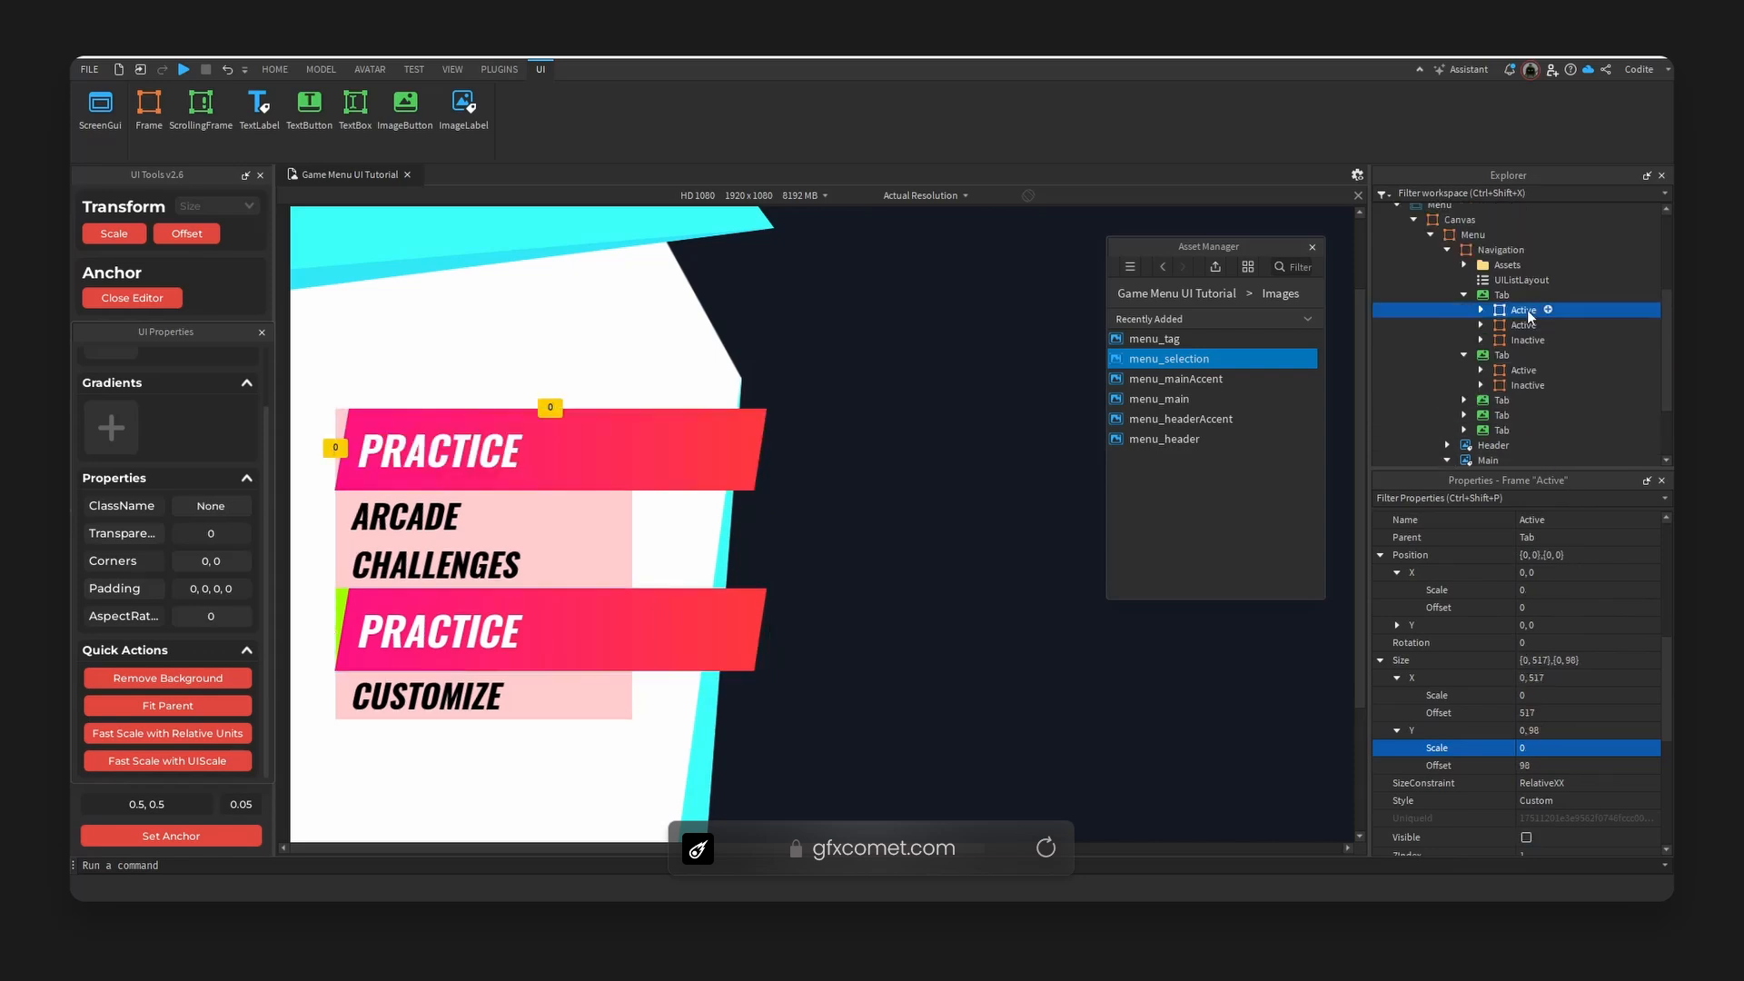
key(Delete)
click(1528, 313)
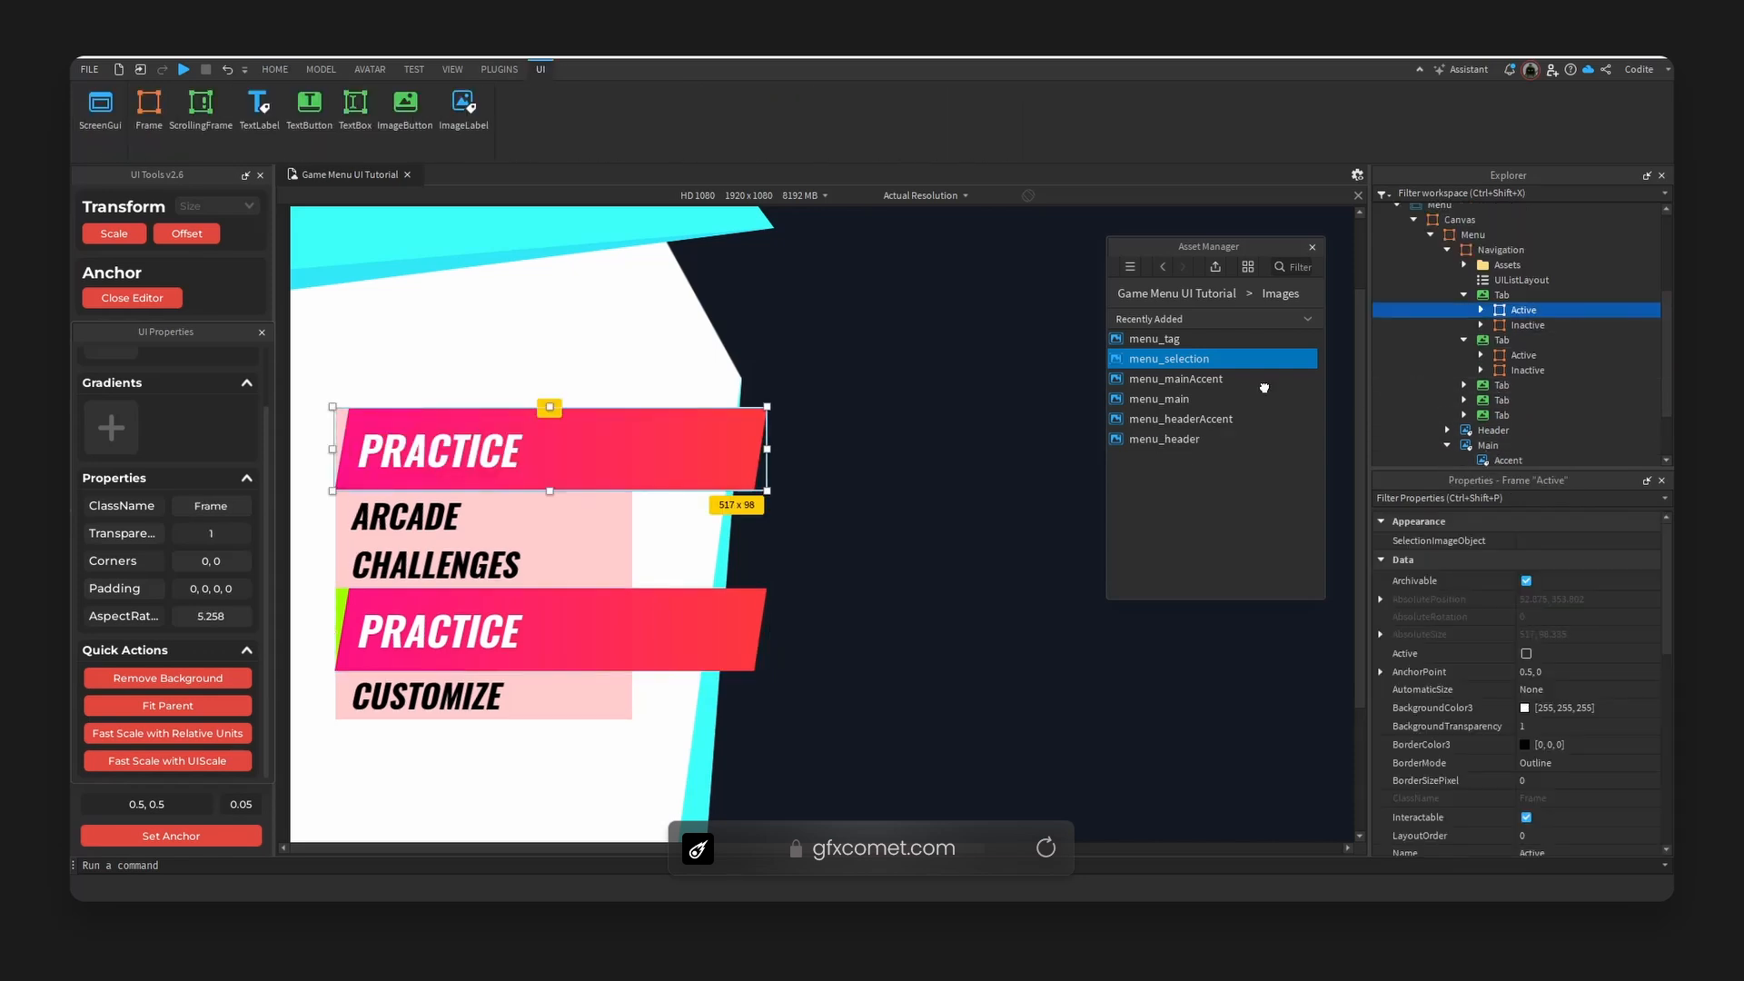
Change the active label text of the first tab to MULTIPLAYER.
double_click(486, 453)
text(,ULT)
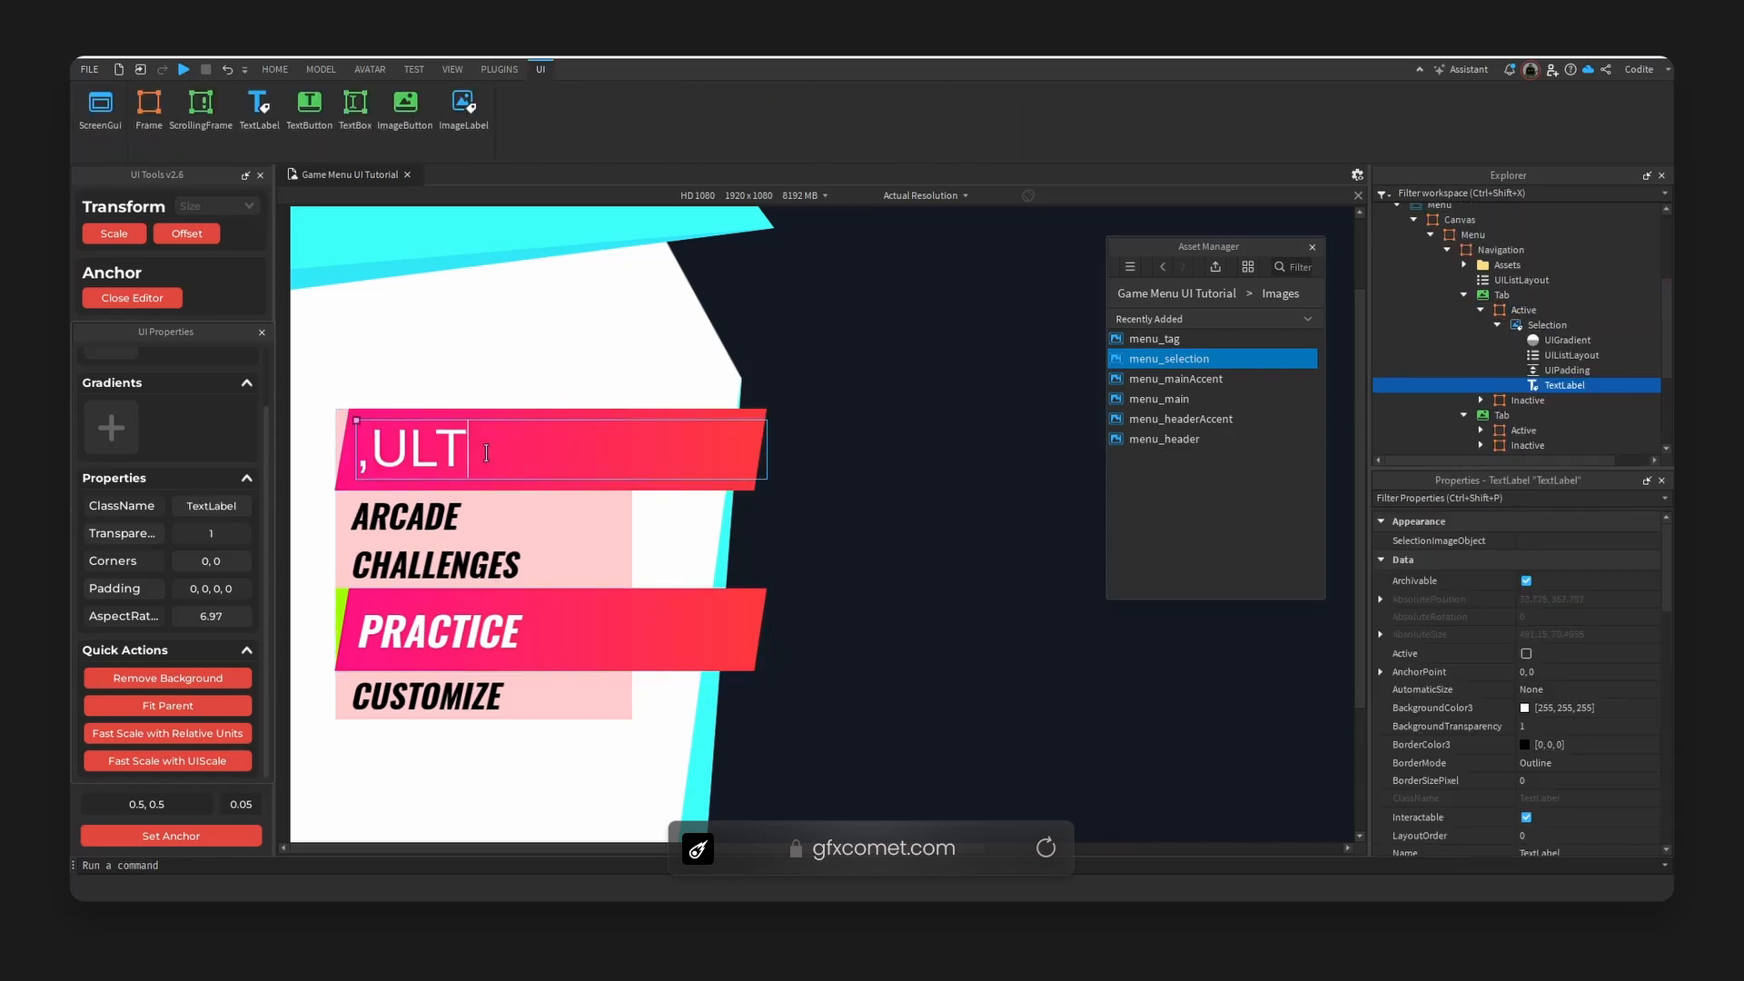
key(BackSpace)
key(BackSpace)
key(BackSpace)
key(BackSpace)
text(MULTI)
key(BackSpace)
key(BackSpace)
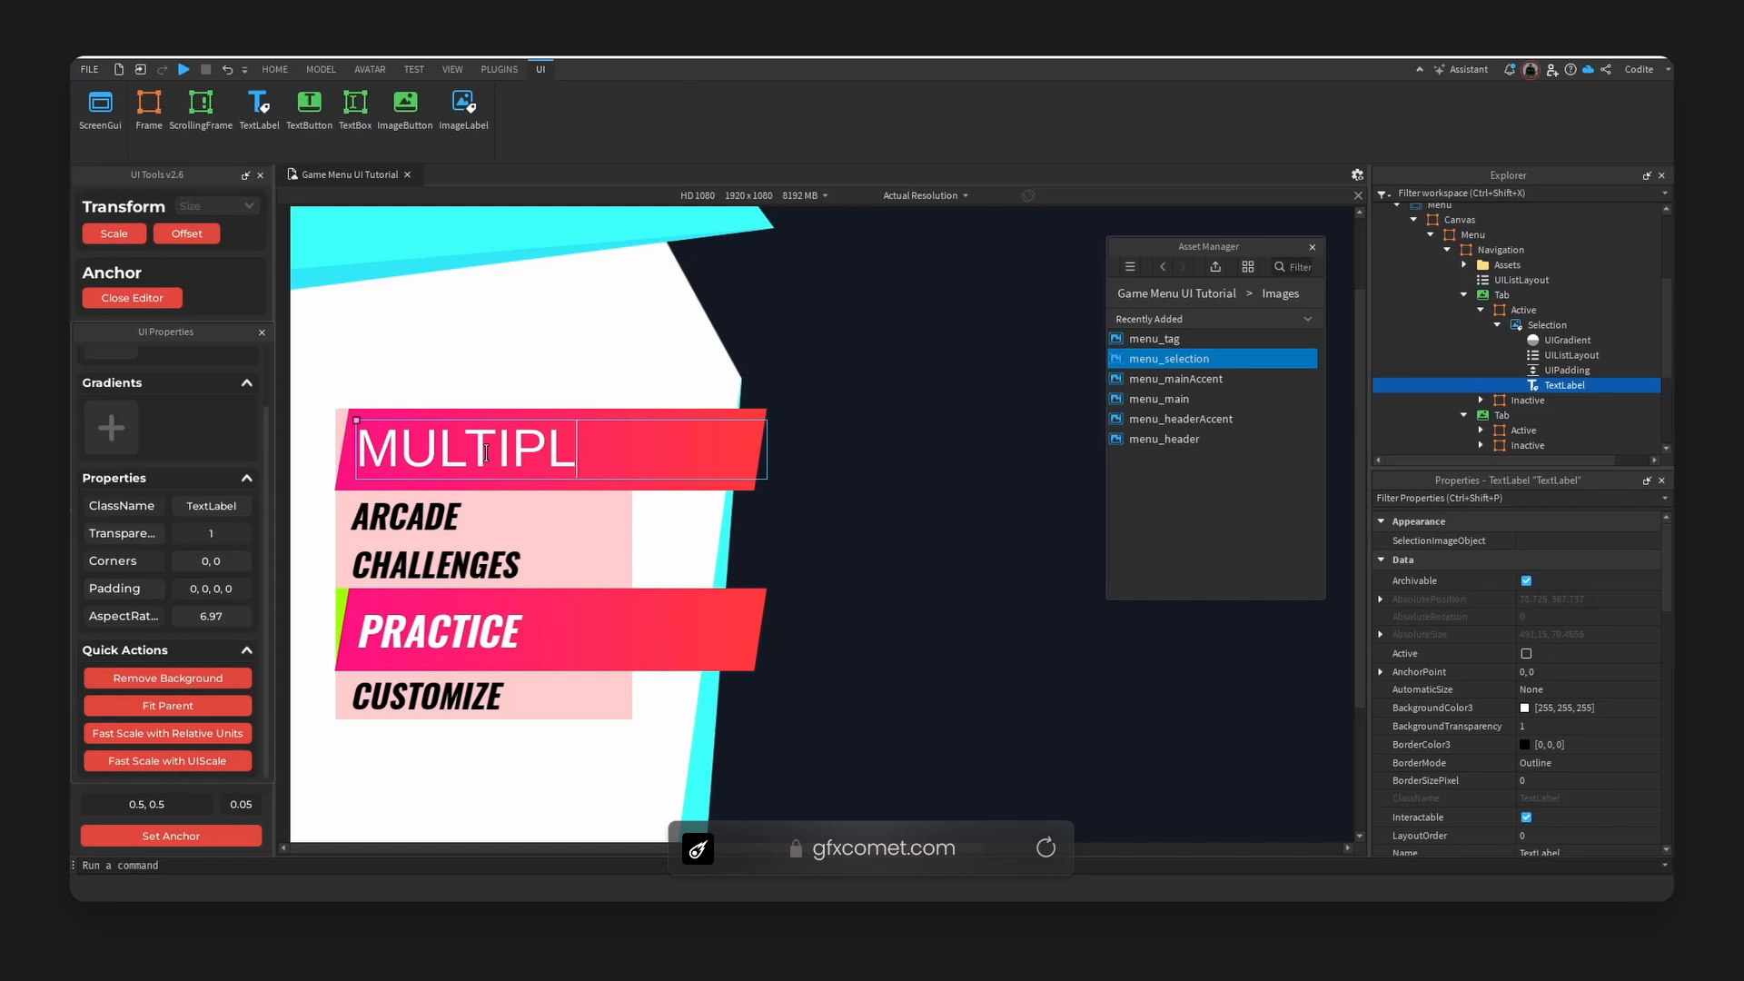
text(AYER)
key(Return)
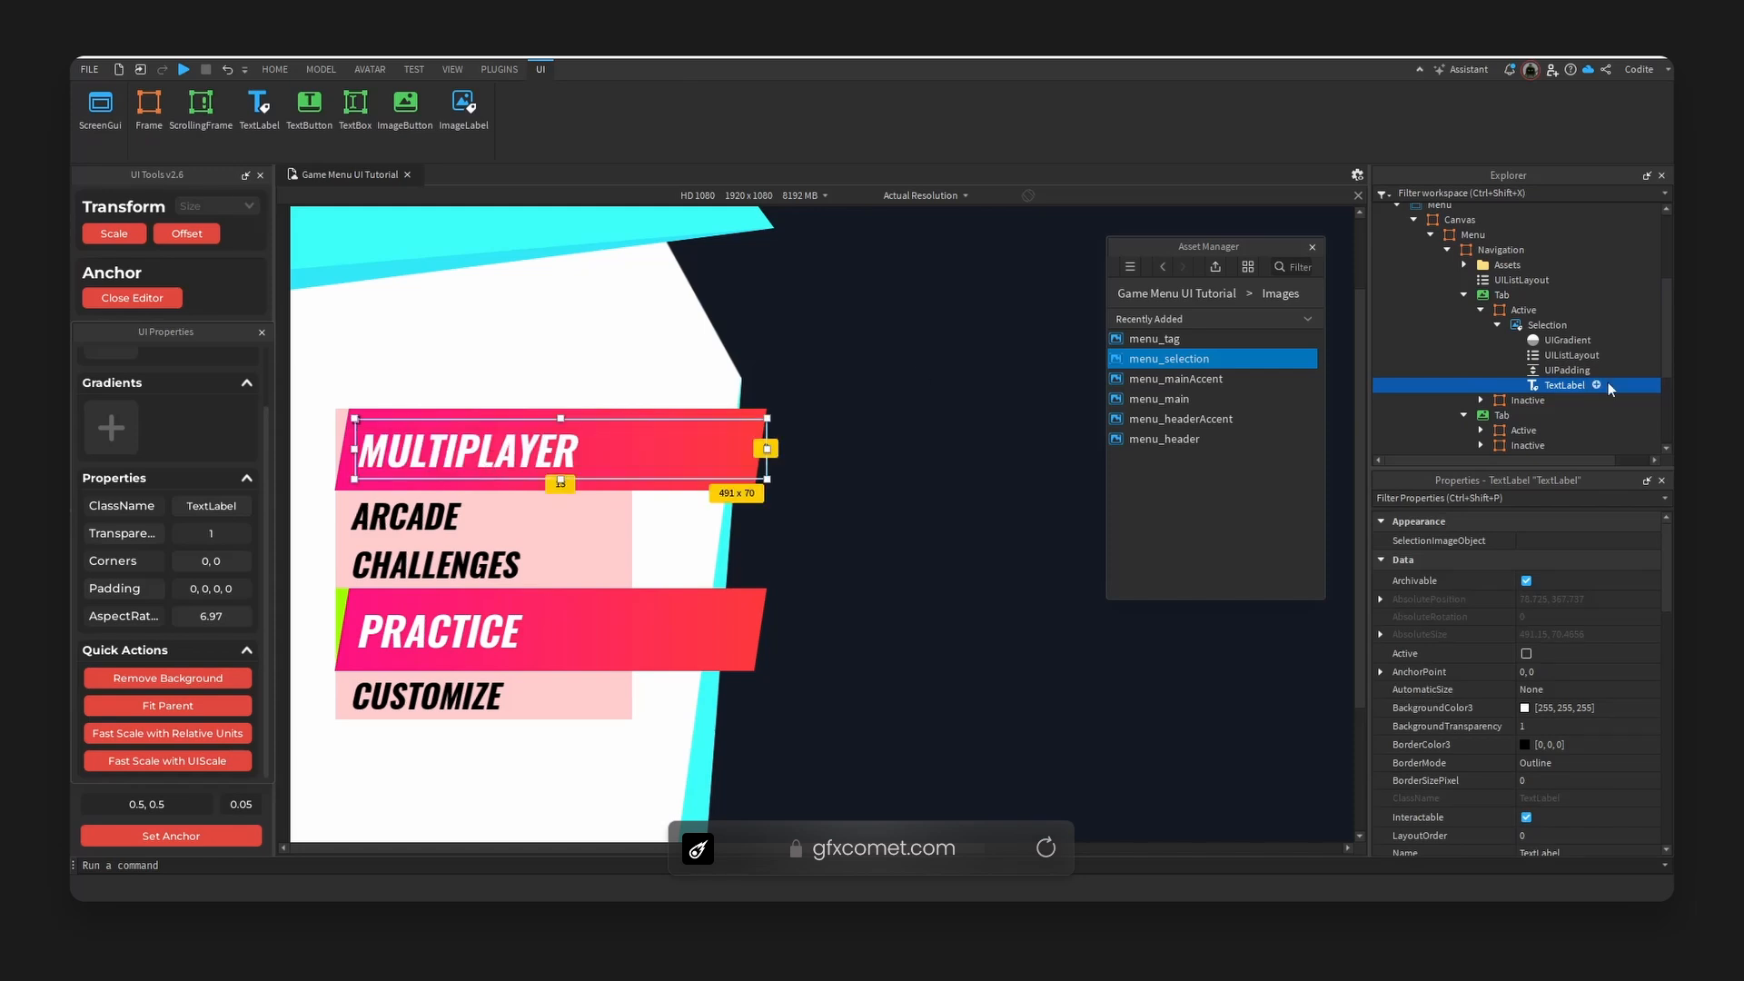
Collapse the first tab's Active frame and hide the fourth tab's Active frame.
click(1481, 310)
click(1514, 312)
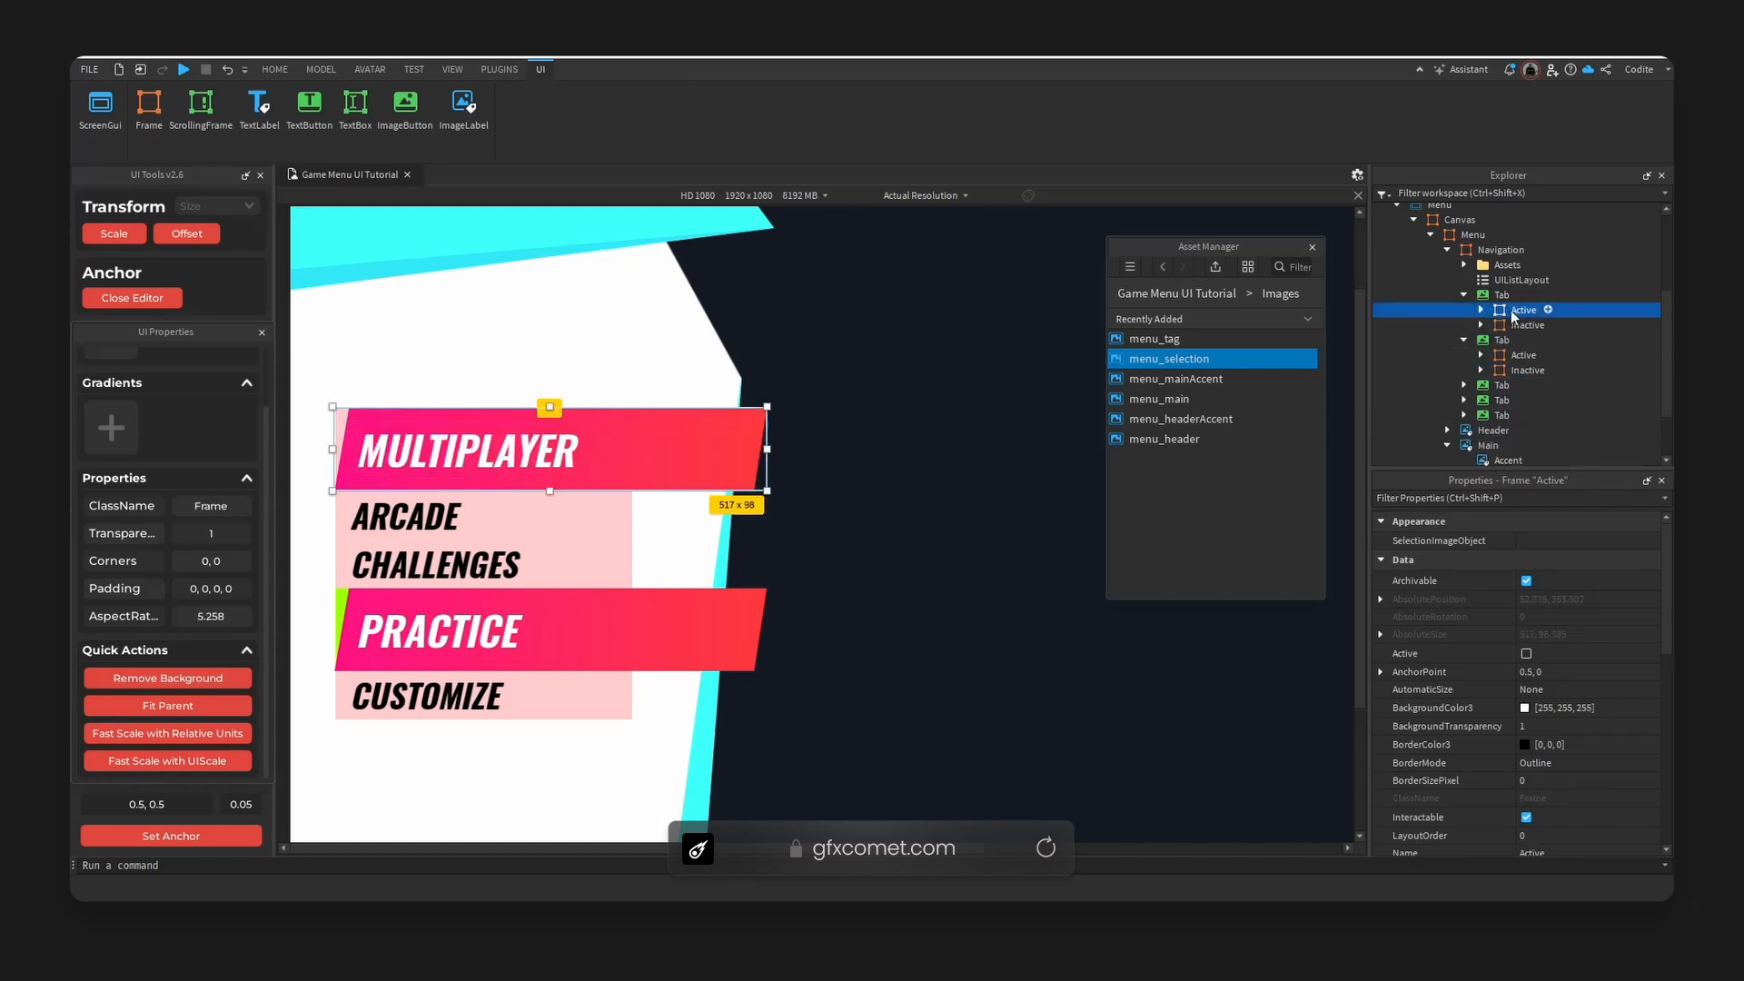
click(1463, 341)
click(1497, 373)
click(1463, 371)
click(1523, 385)
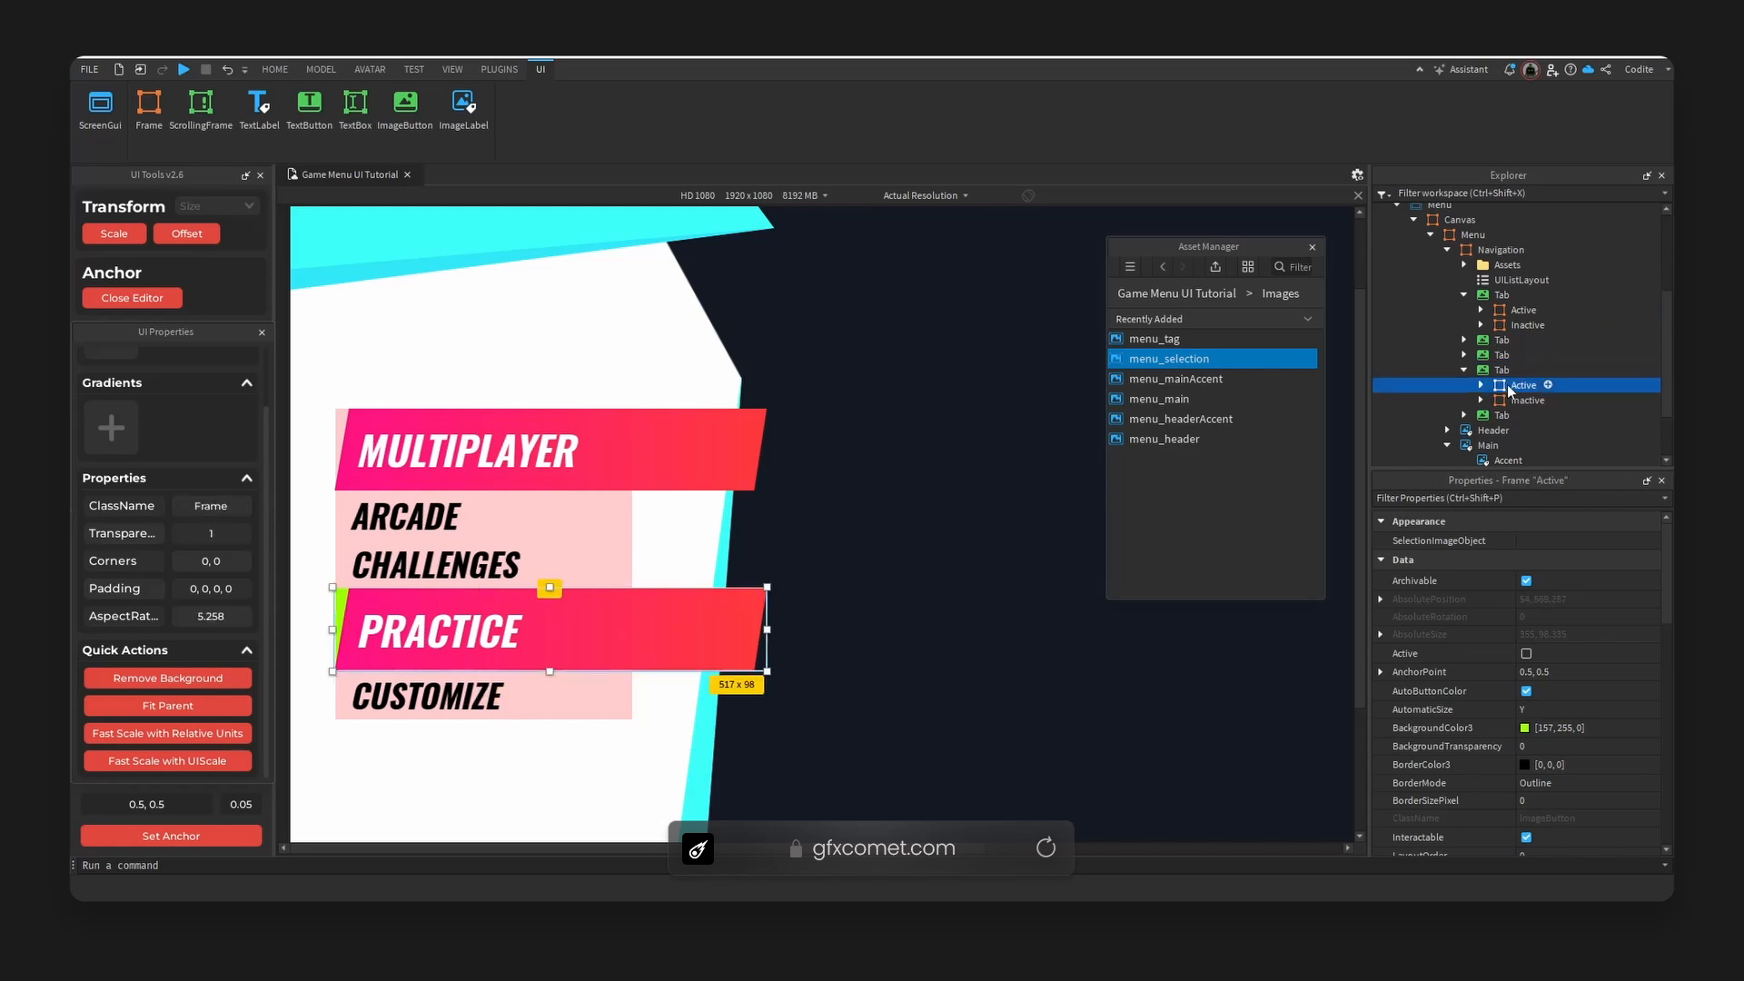
scroll(1535, 709, down, 5)
click(1526, 679)
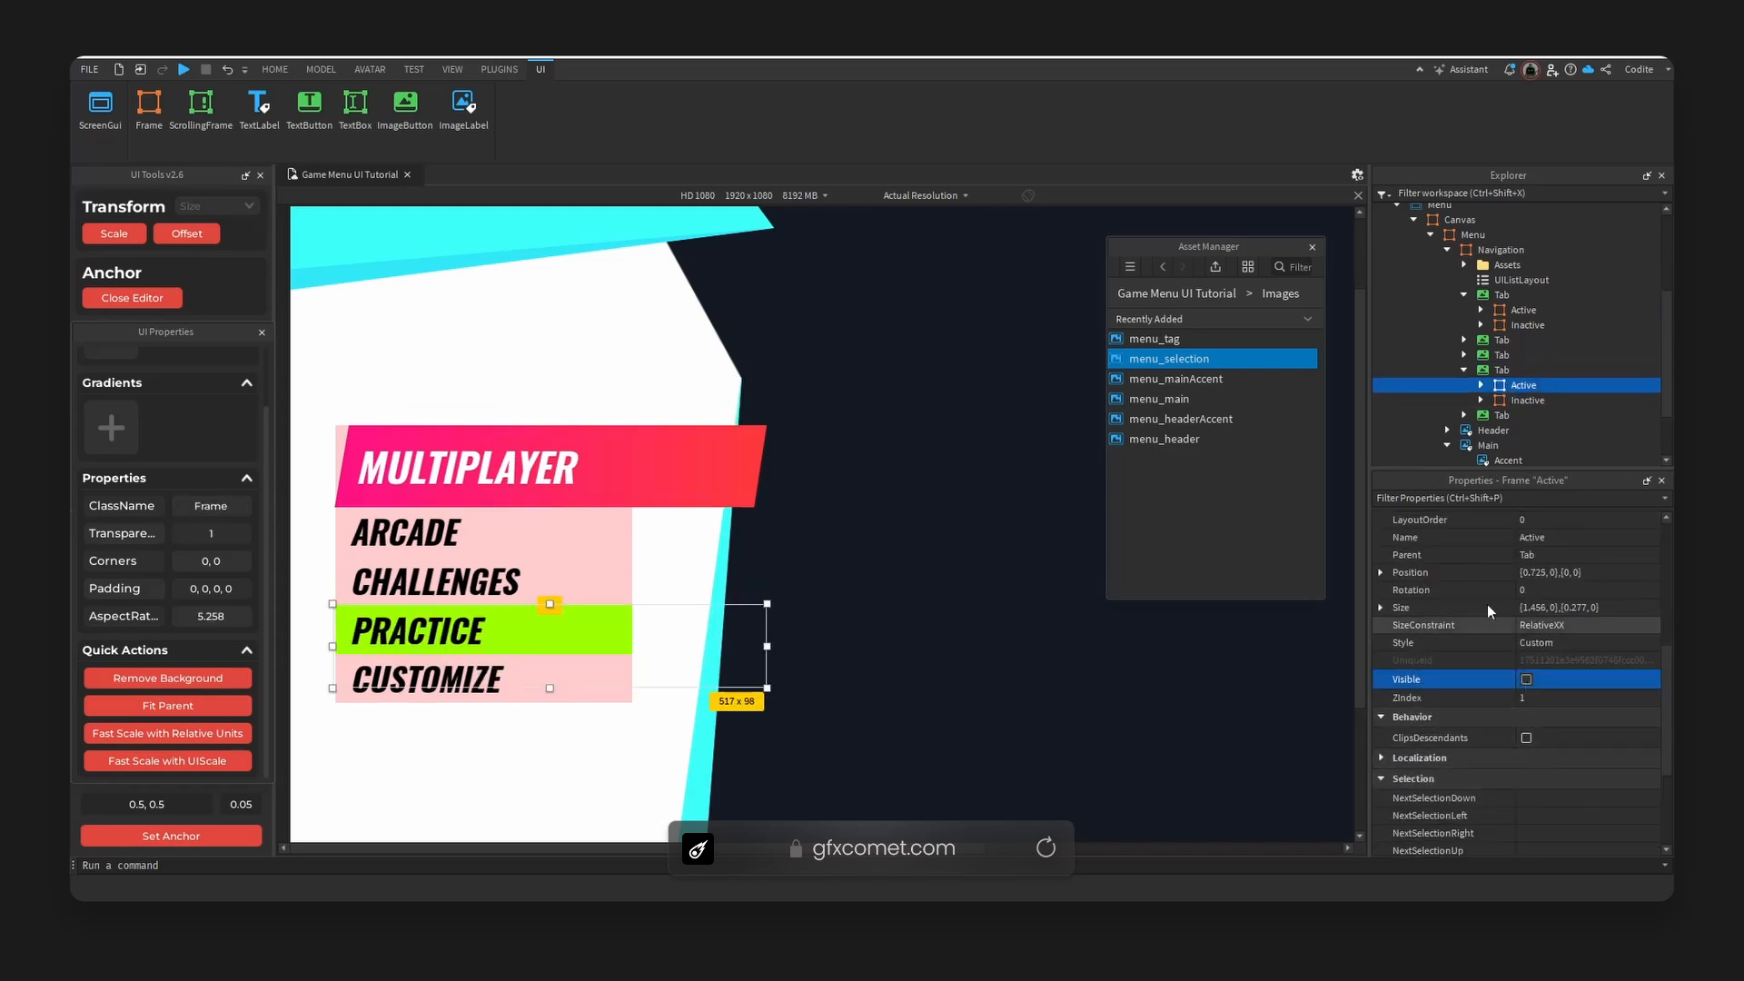
Remove the green background from the fourth tab button.
click(581, 626)
click(209, 679)
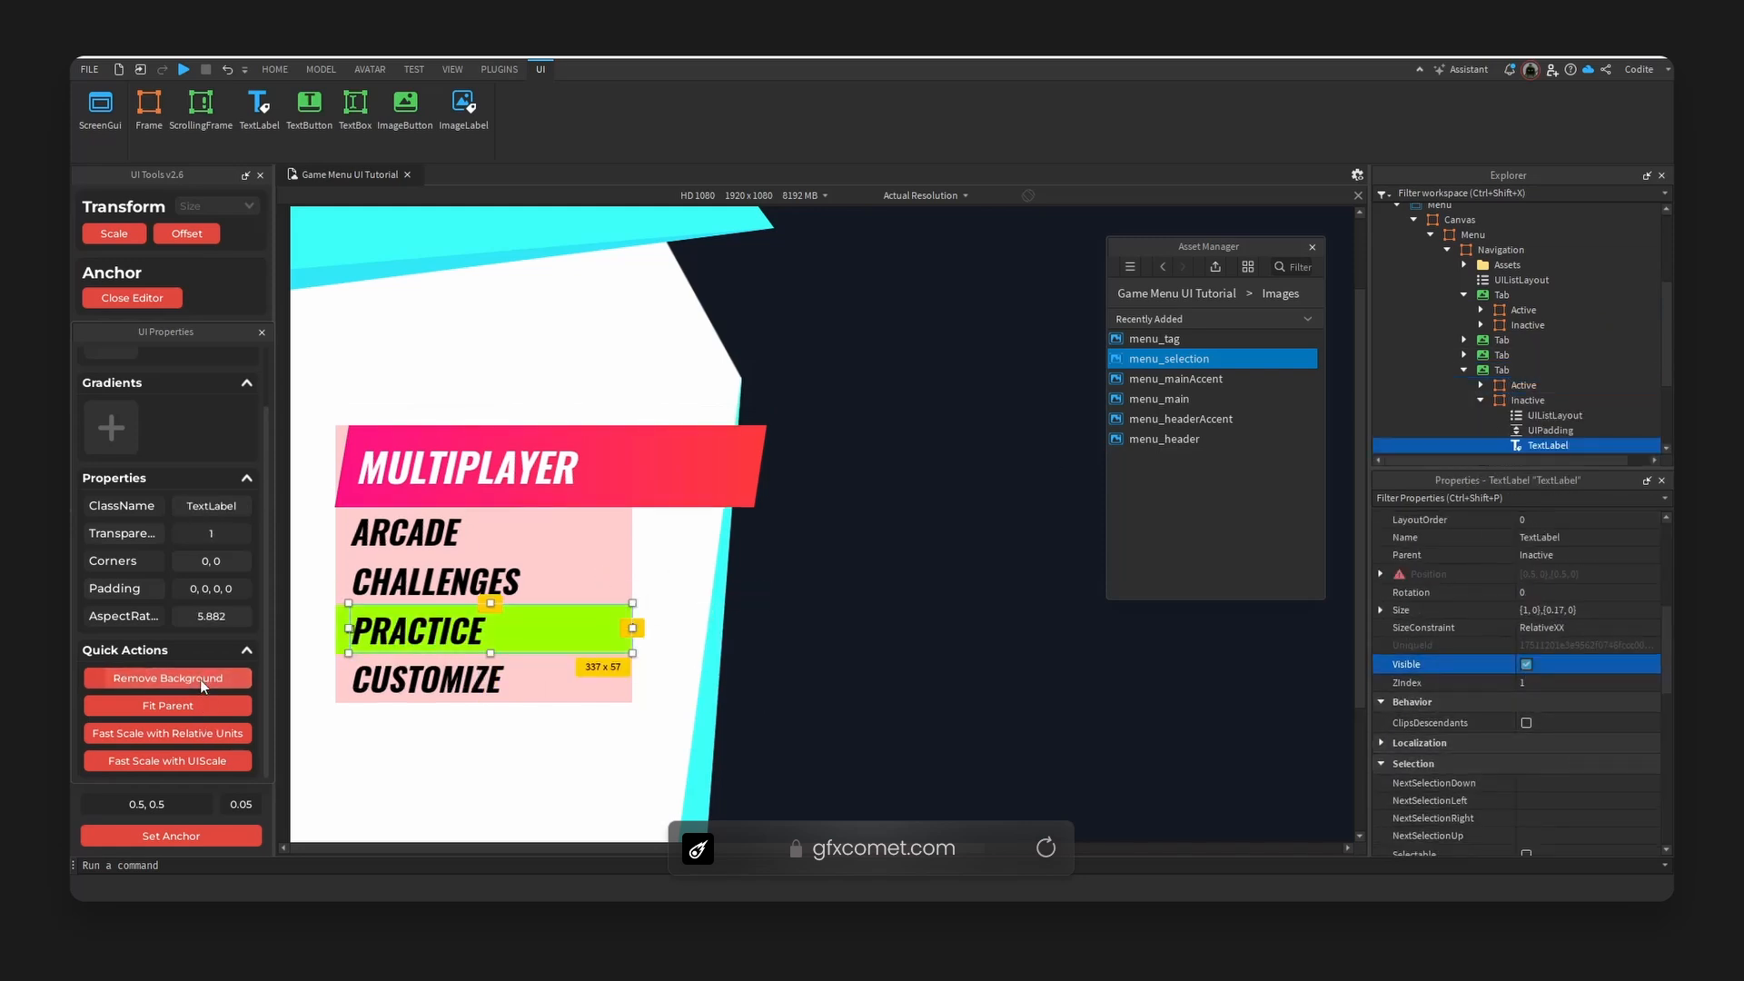
click(339, 628)
click(206, 682)
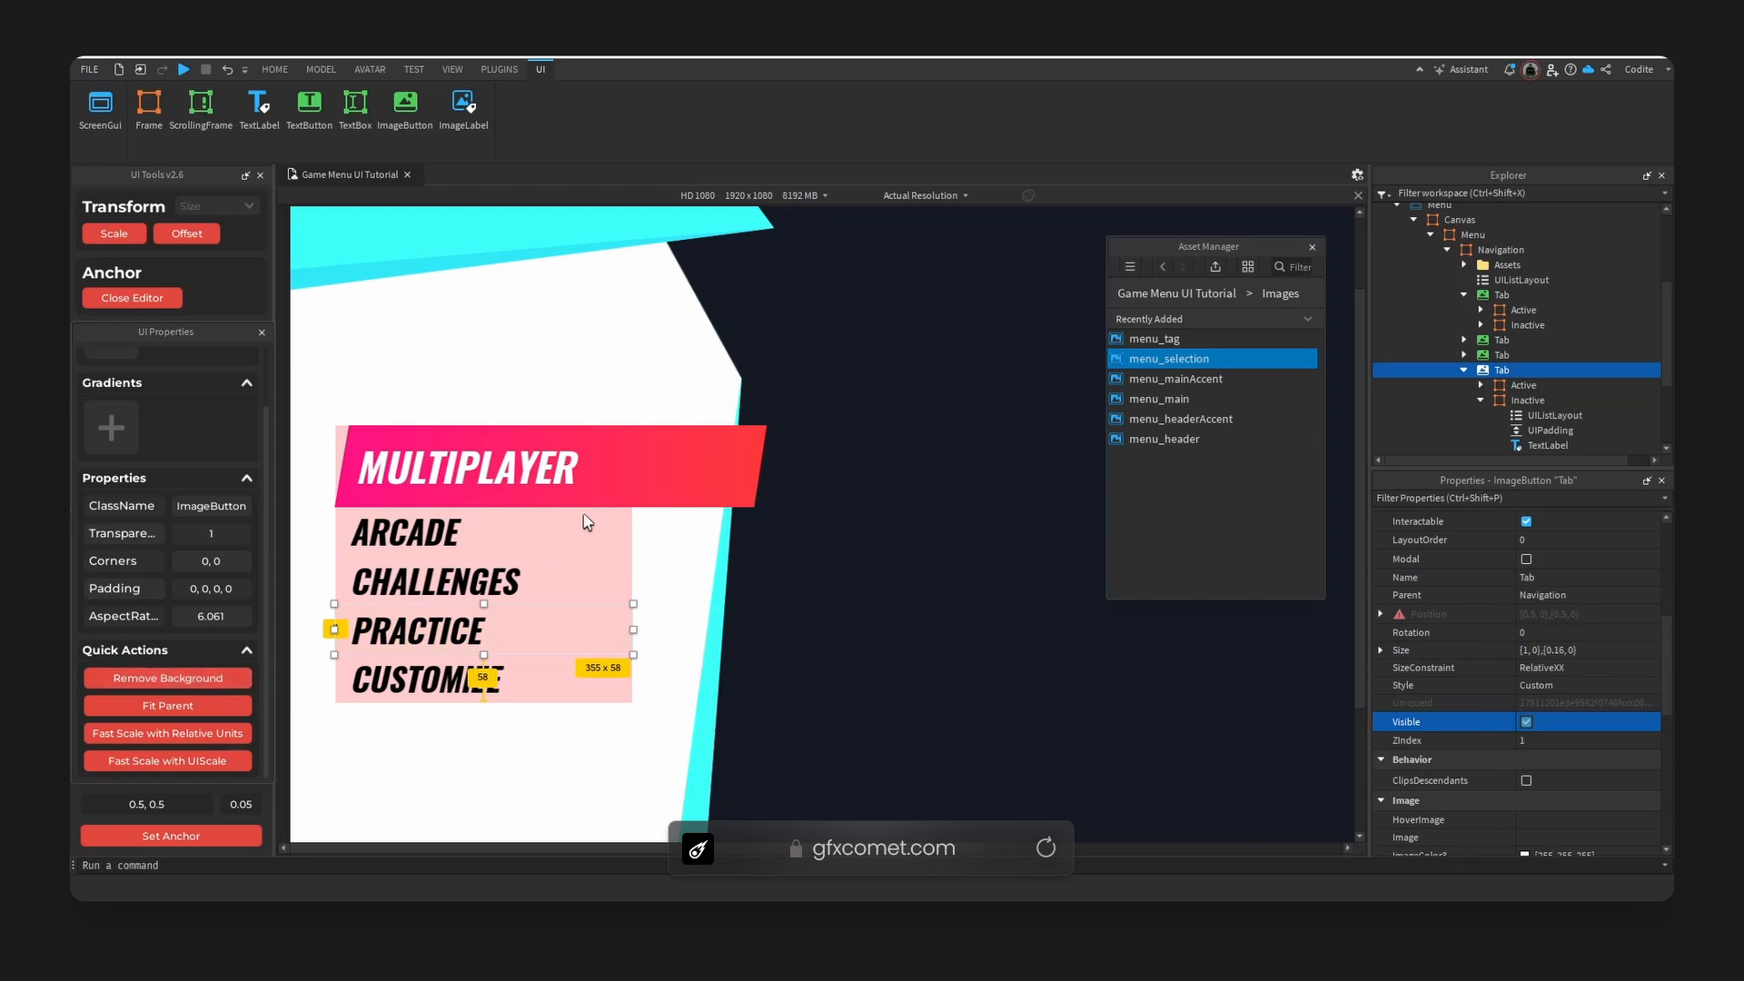
Replace the second tab's Active frame with a copy of the first tab's and change its label to ARCADE.
click(590, 529)
click(1480, 370)
click(1500, 340)
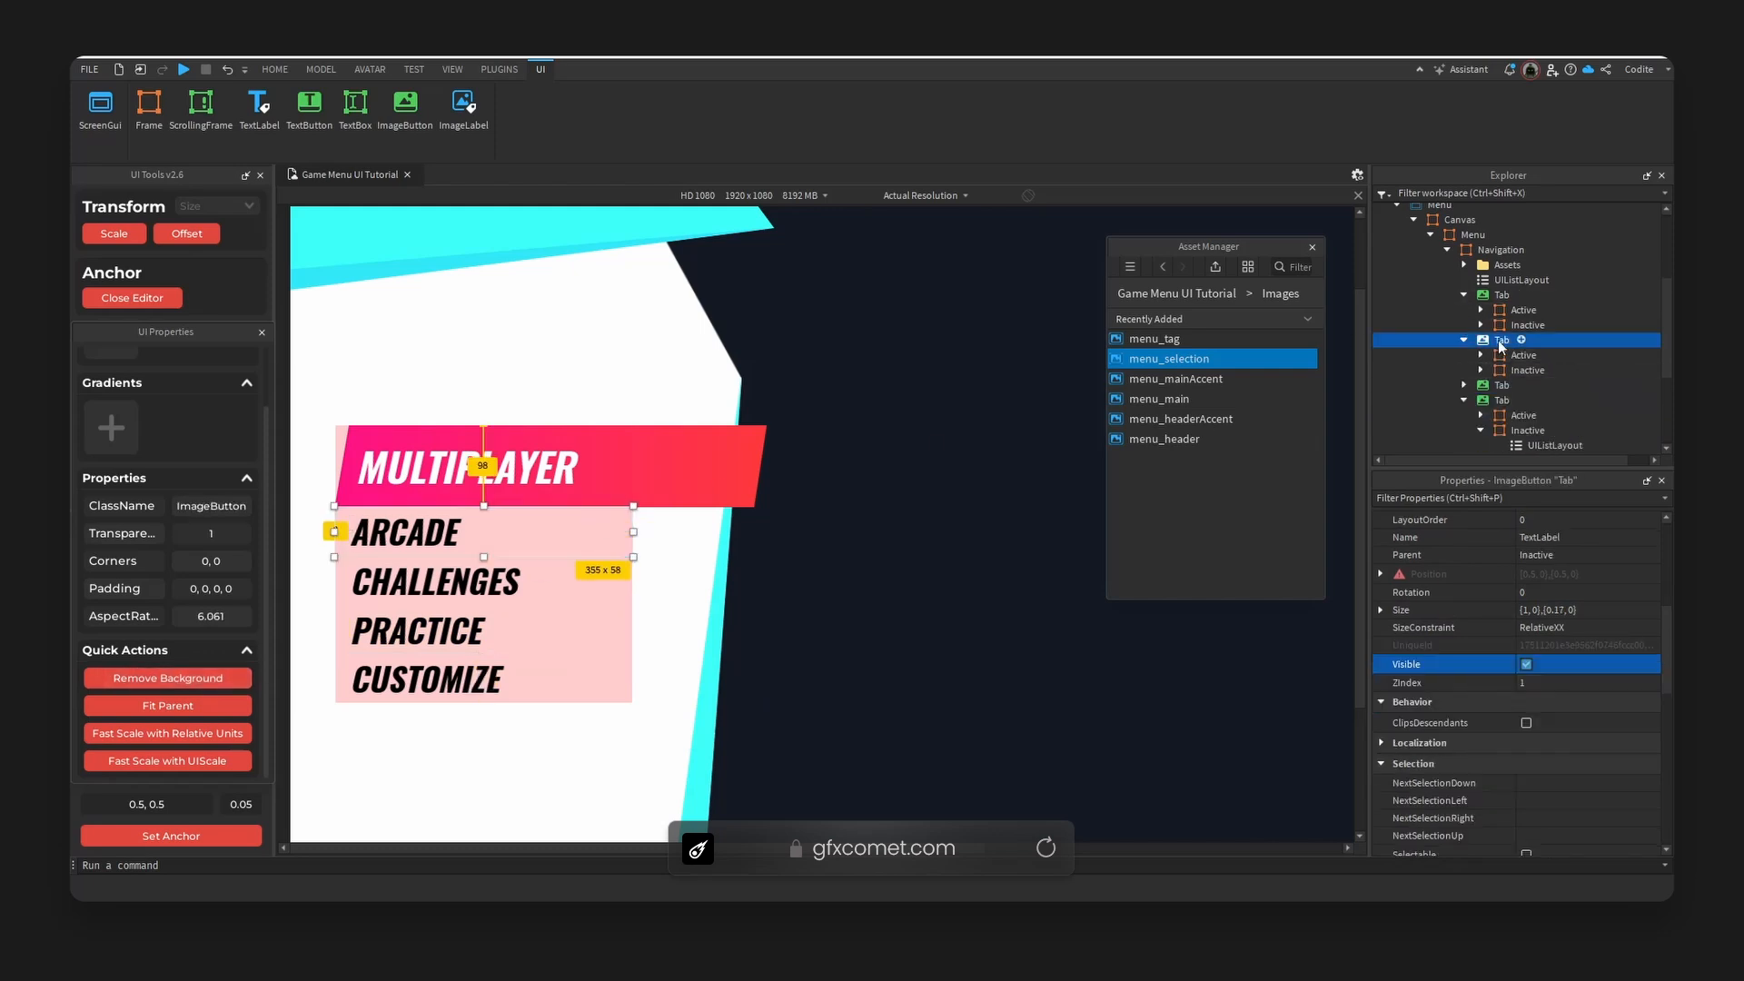
key(ctrl+shift+v)
double_click(1523, 357)
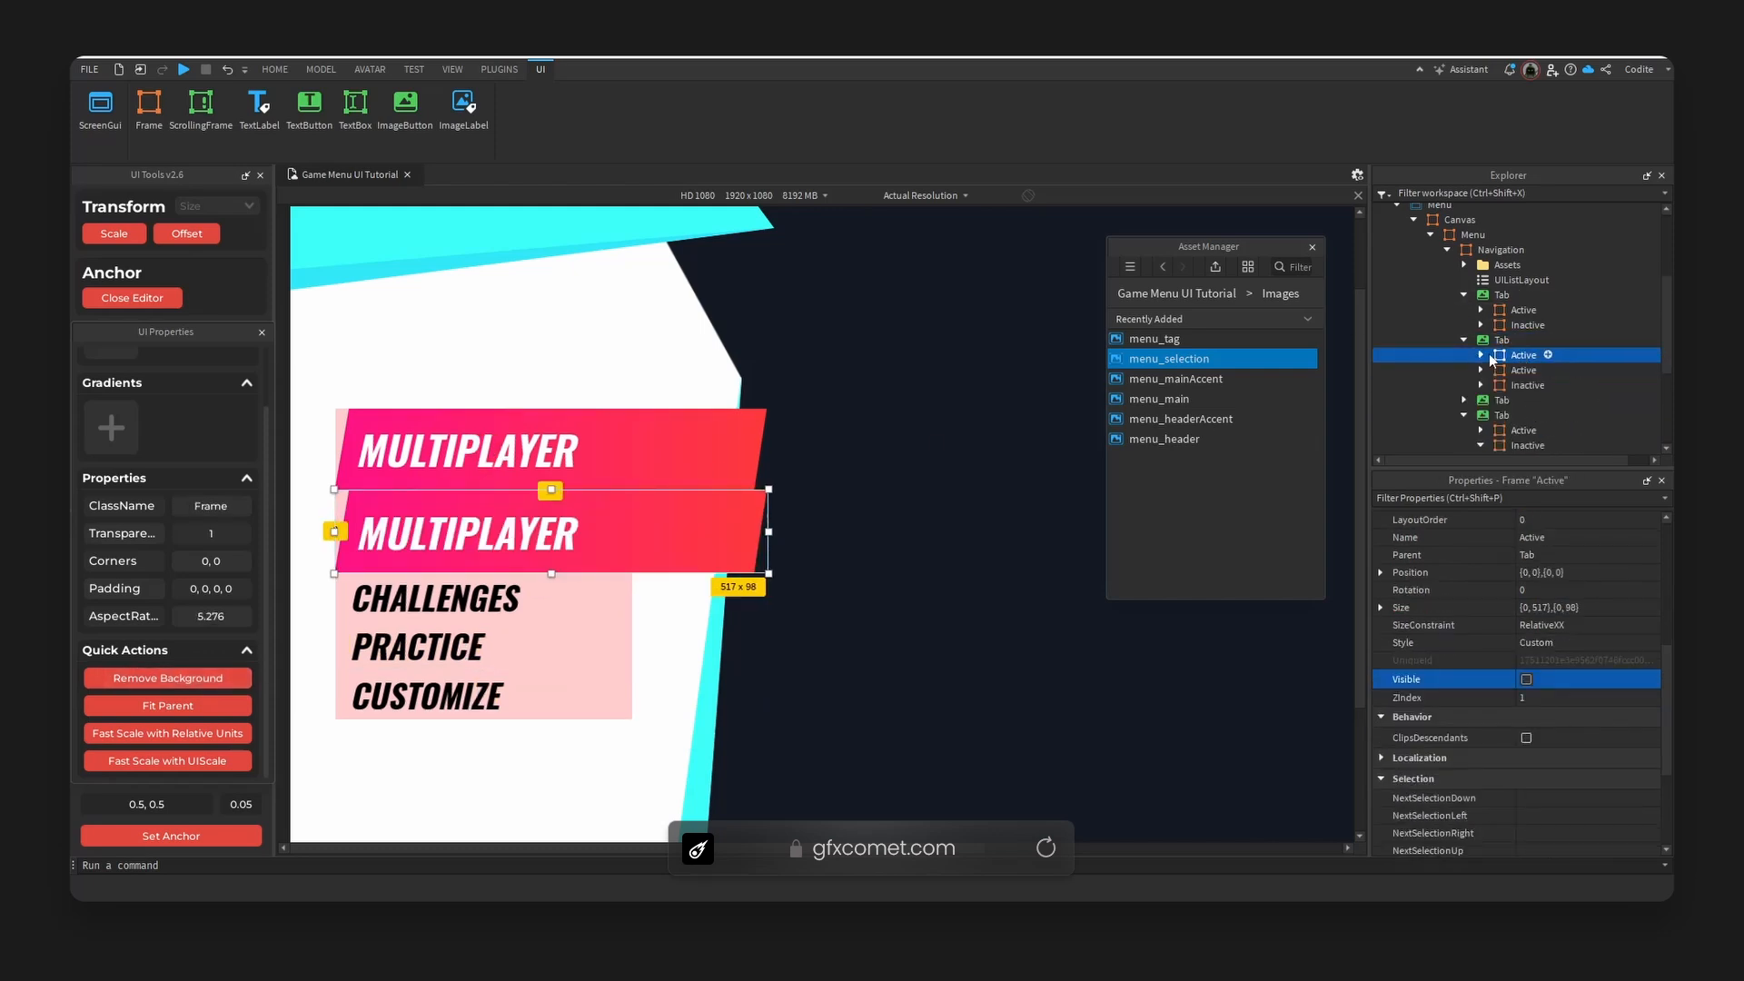
key(Delete)
Hide the Active frames of the first and second tabs.
click(1475, 309)
scroll(1535, 763, down, 3)
scroll(1535, 763, down, 2)
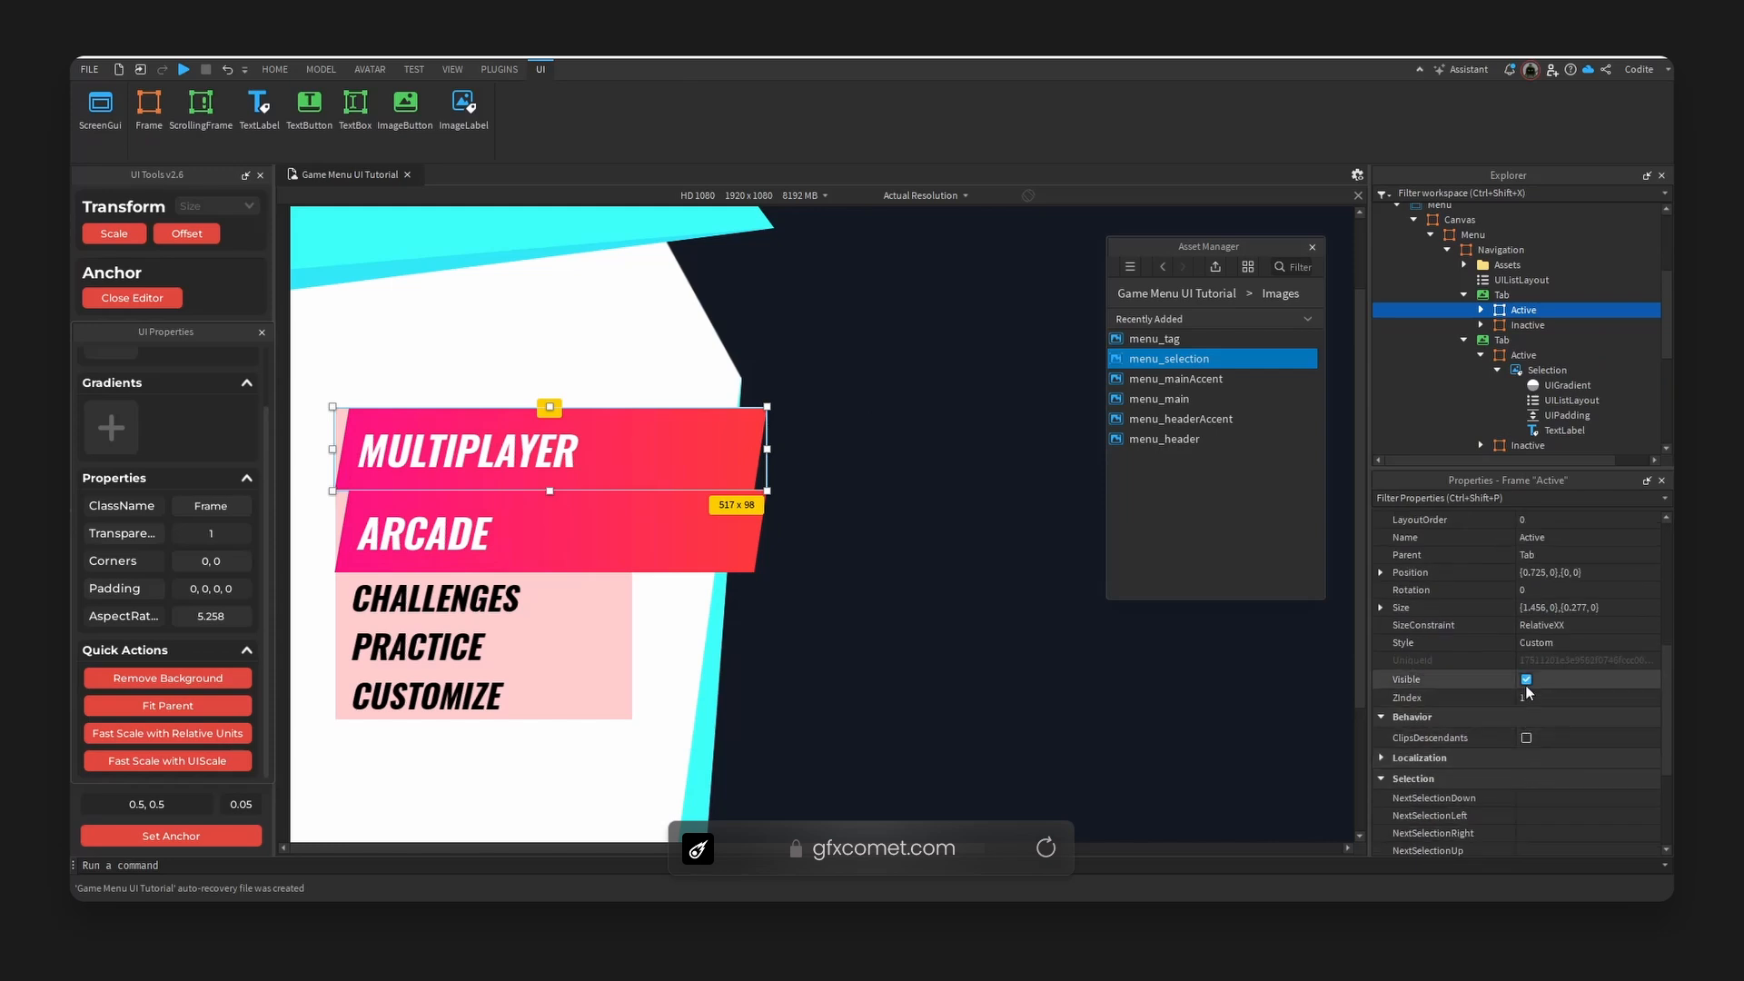
click(1526, 679)
click(730, 486)
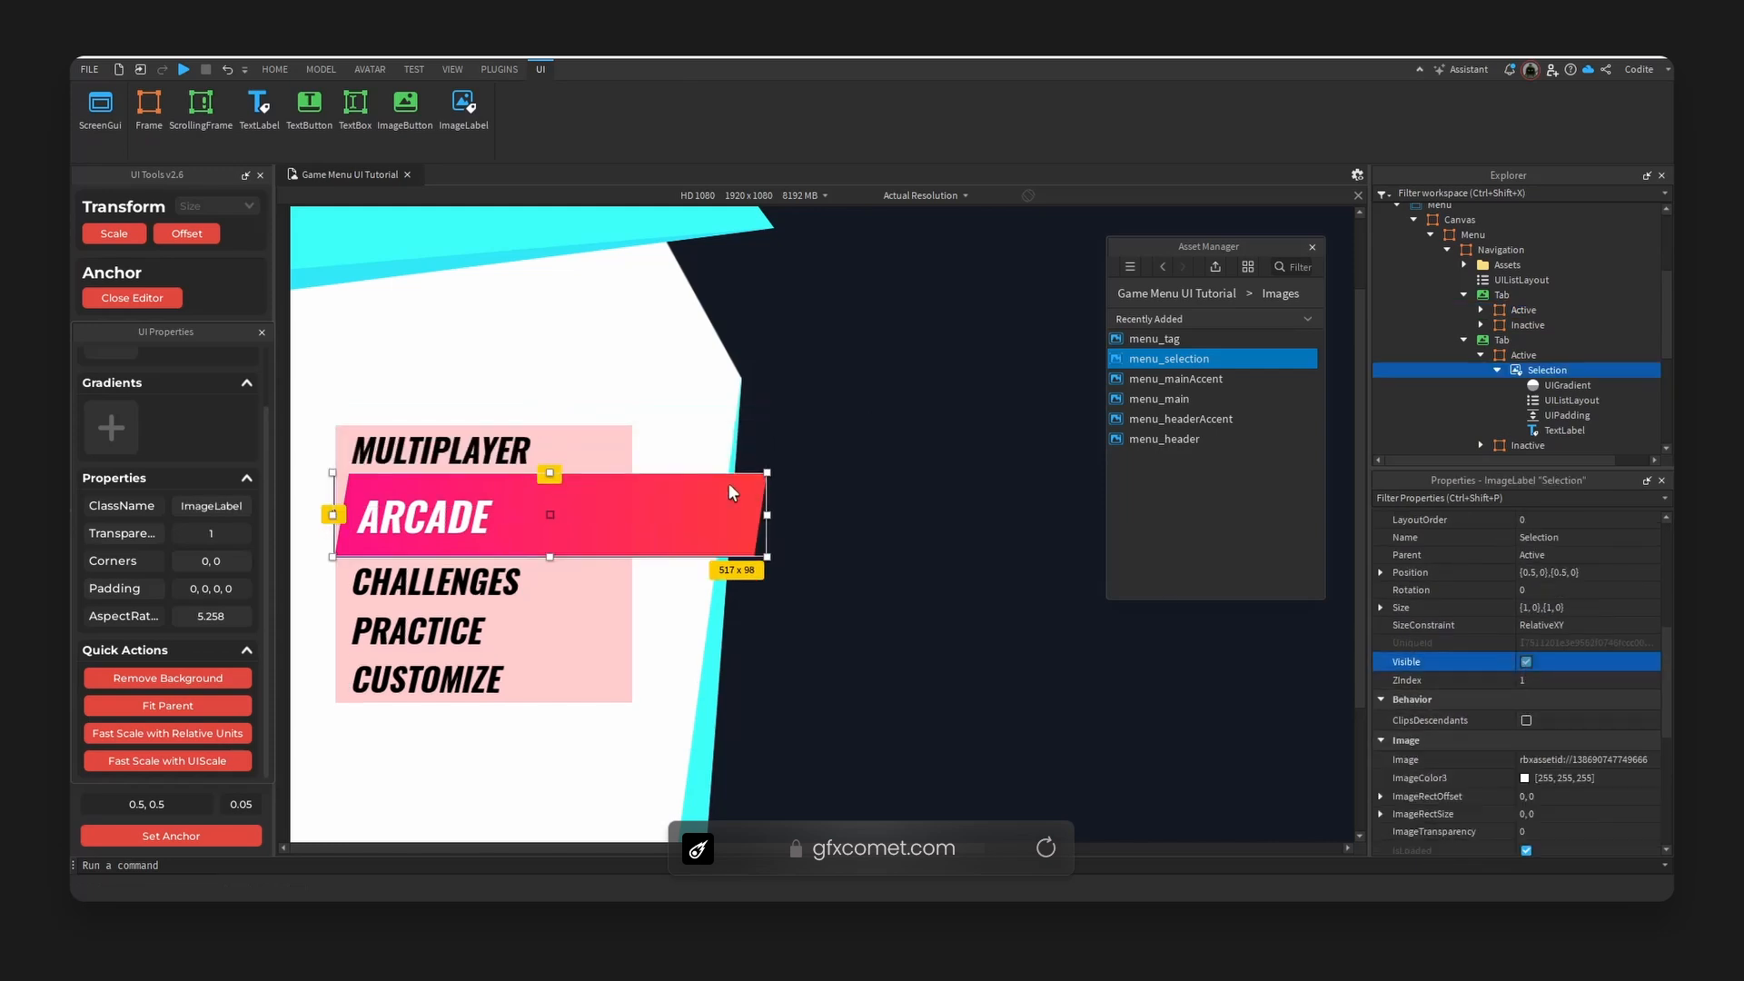
click(1481, 356)
click(1526, 357)
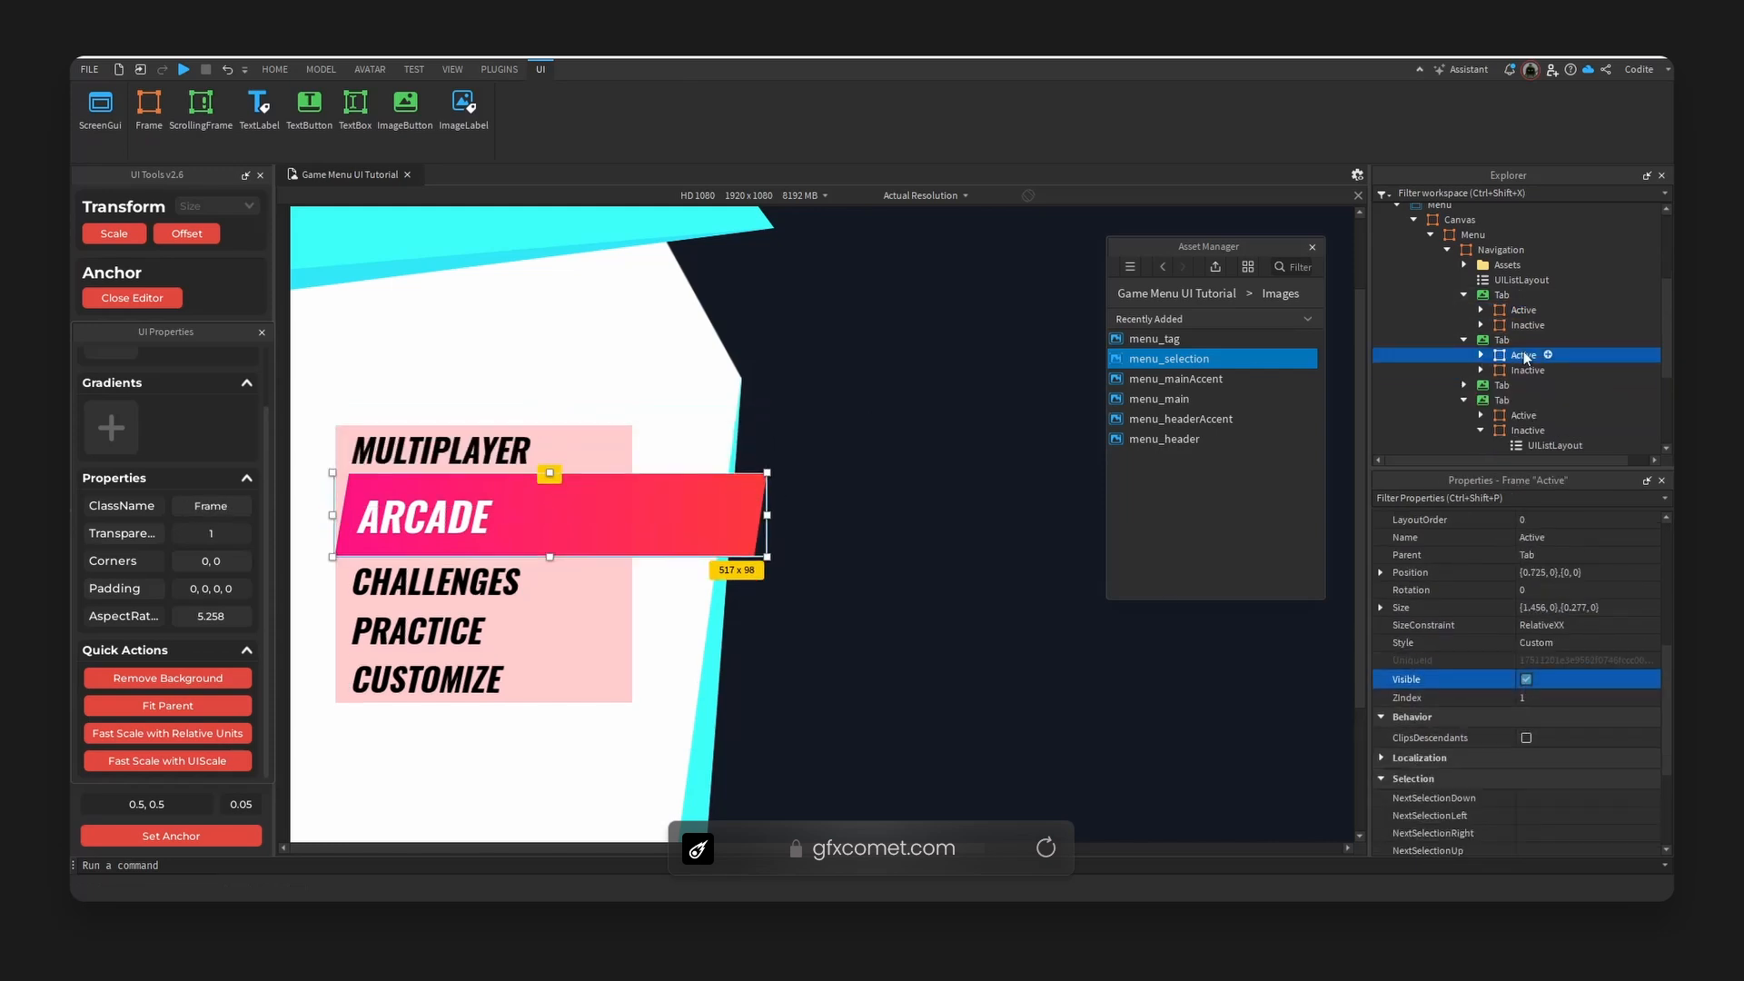
click(1526, 680)
Paste the second tab's Active frame into the third tab and delete the third tab's old Active frame.
click(1463, 385)
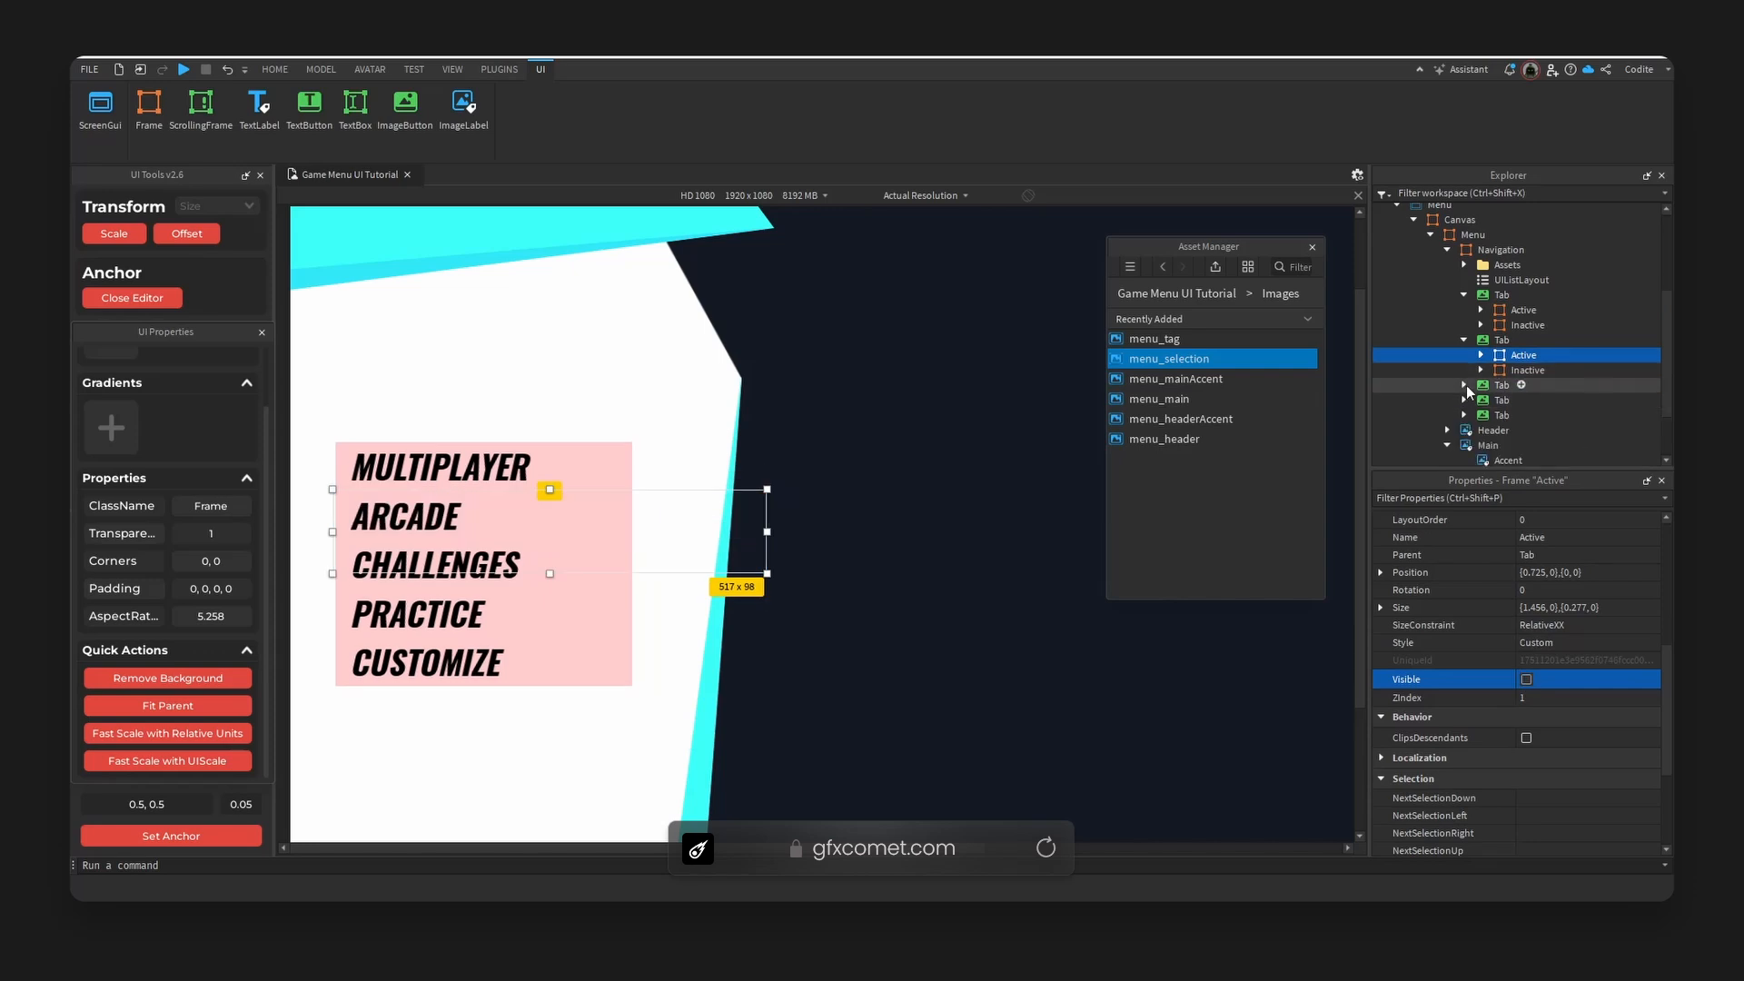
click(1523, 400)
click(1481, 415)
click(1526, 680)
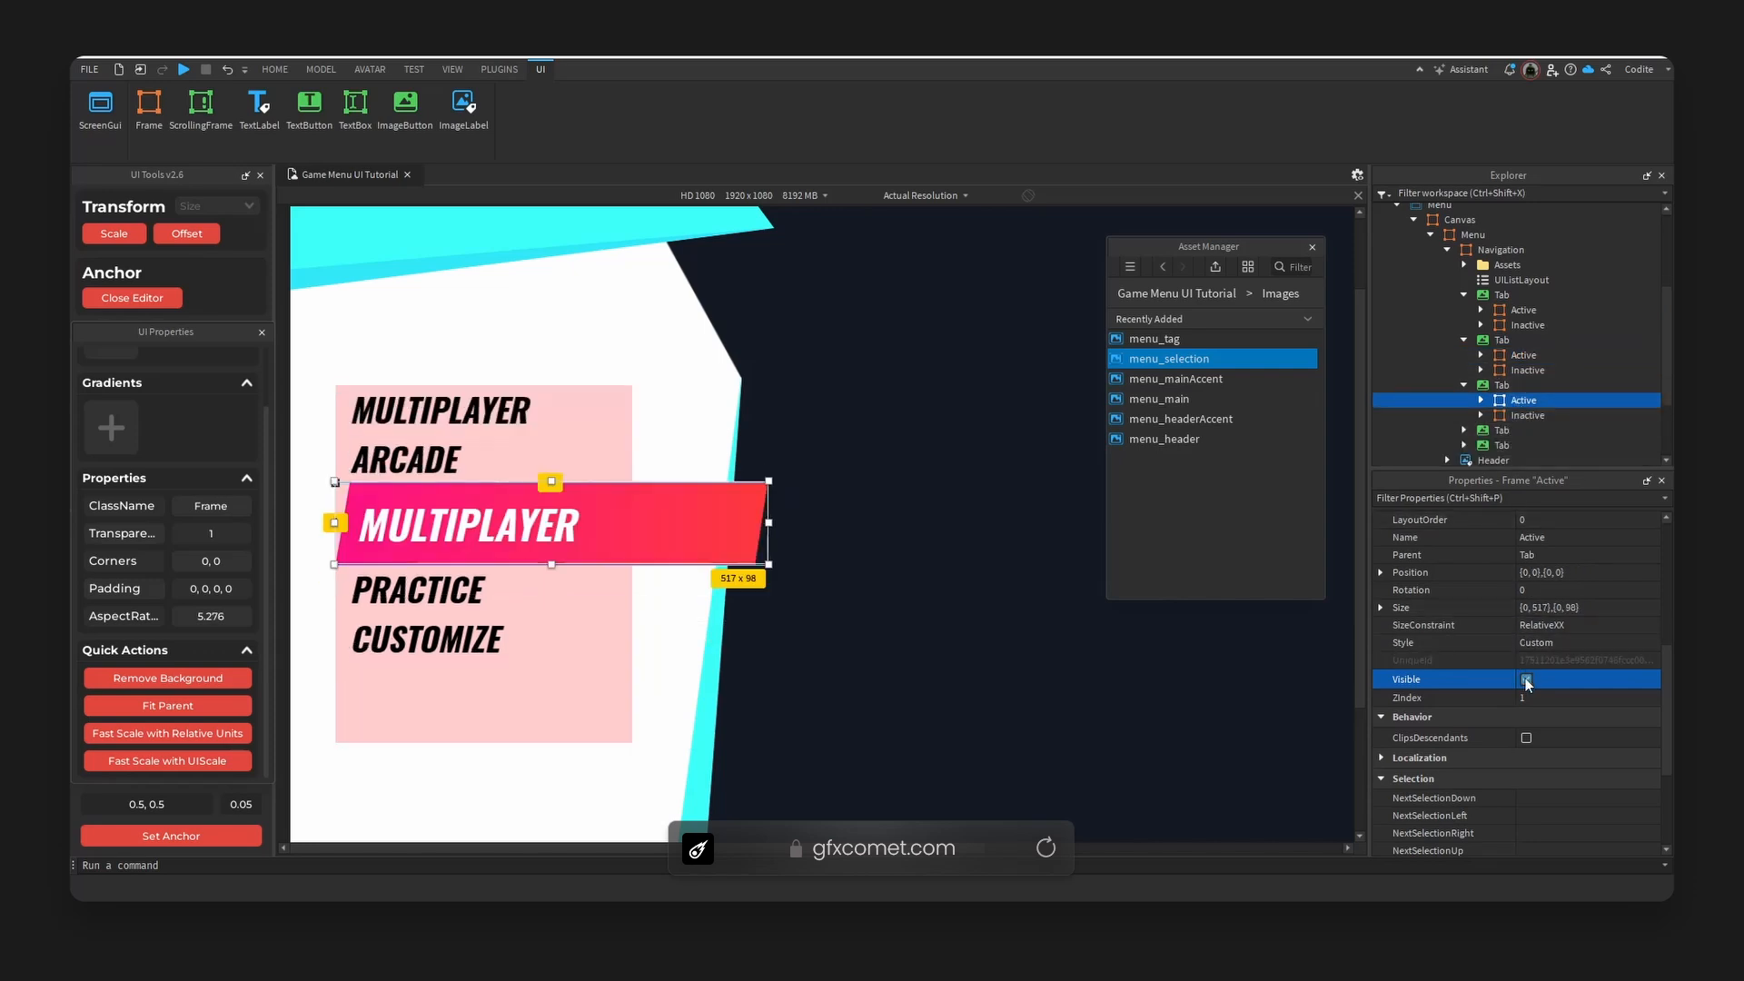
click(1525, 680)
click(1497, 390)
key(ctrl+shift+v)
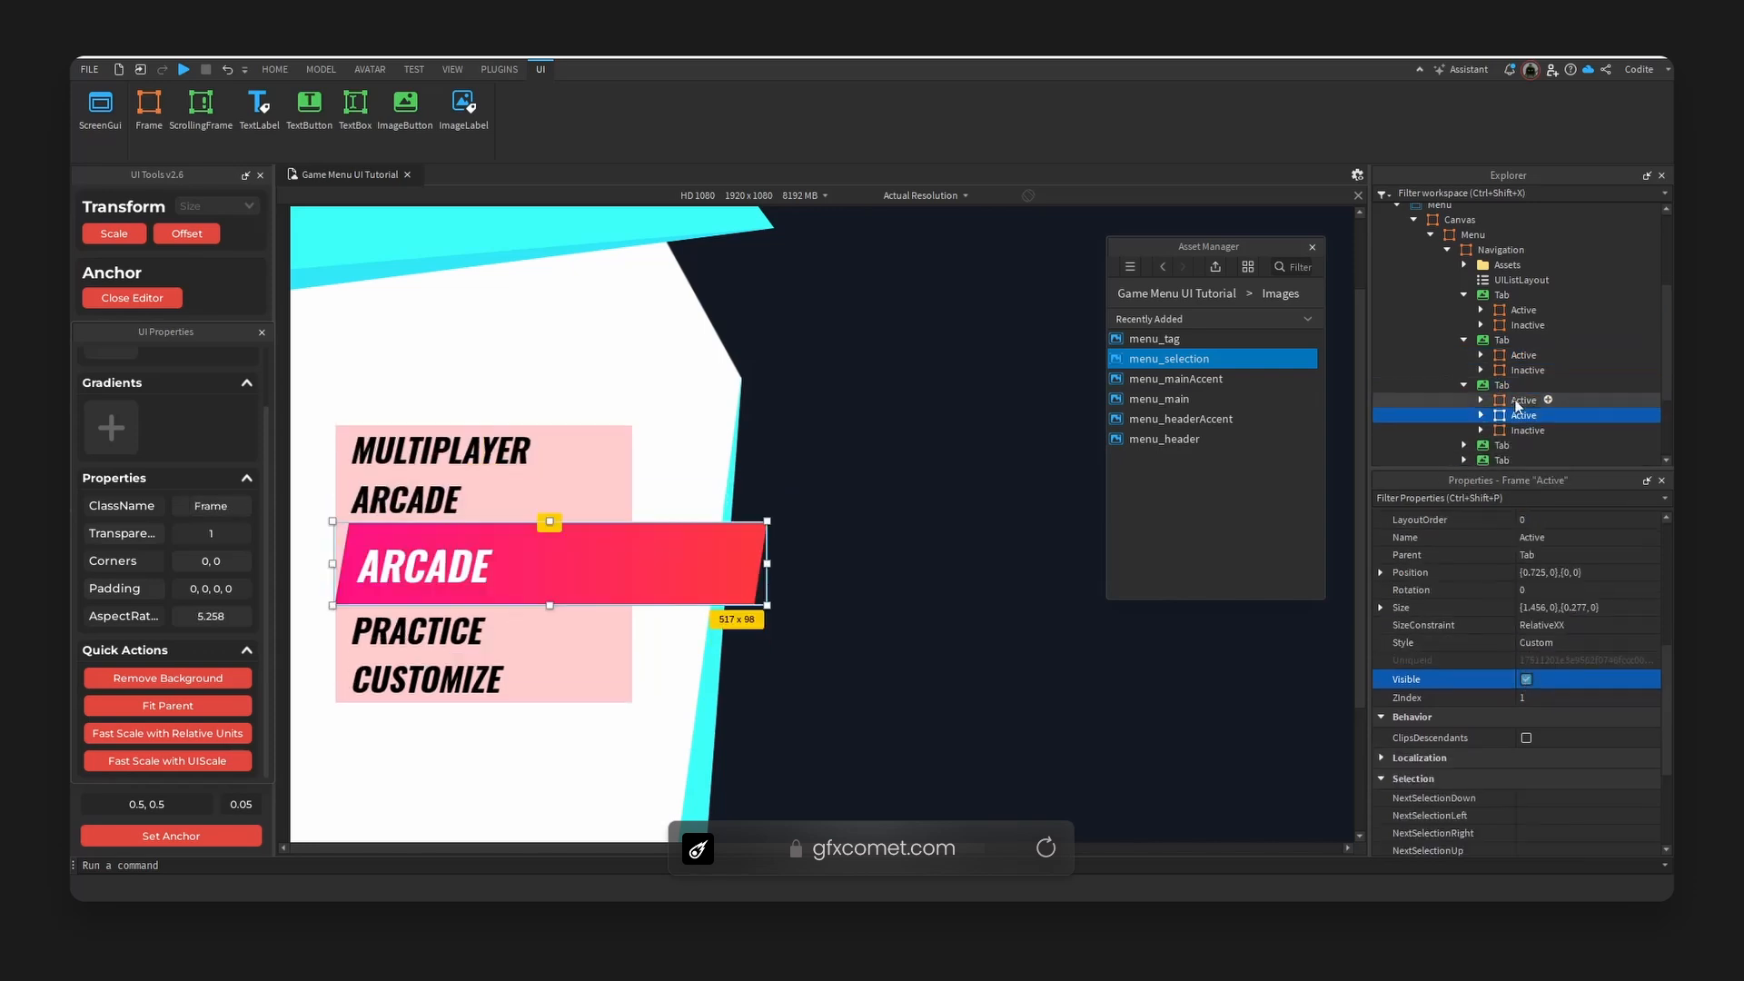
click(1519, 404)
key(Delete)
click(1519, 406)
Change the active label text of the third tab to CHALLENGES and hide its Active frame.
double_click(427, 556)
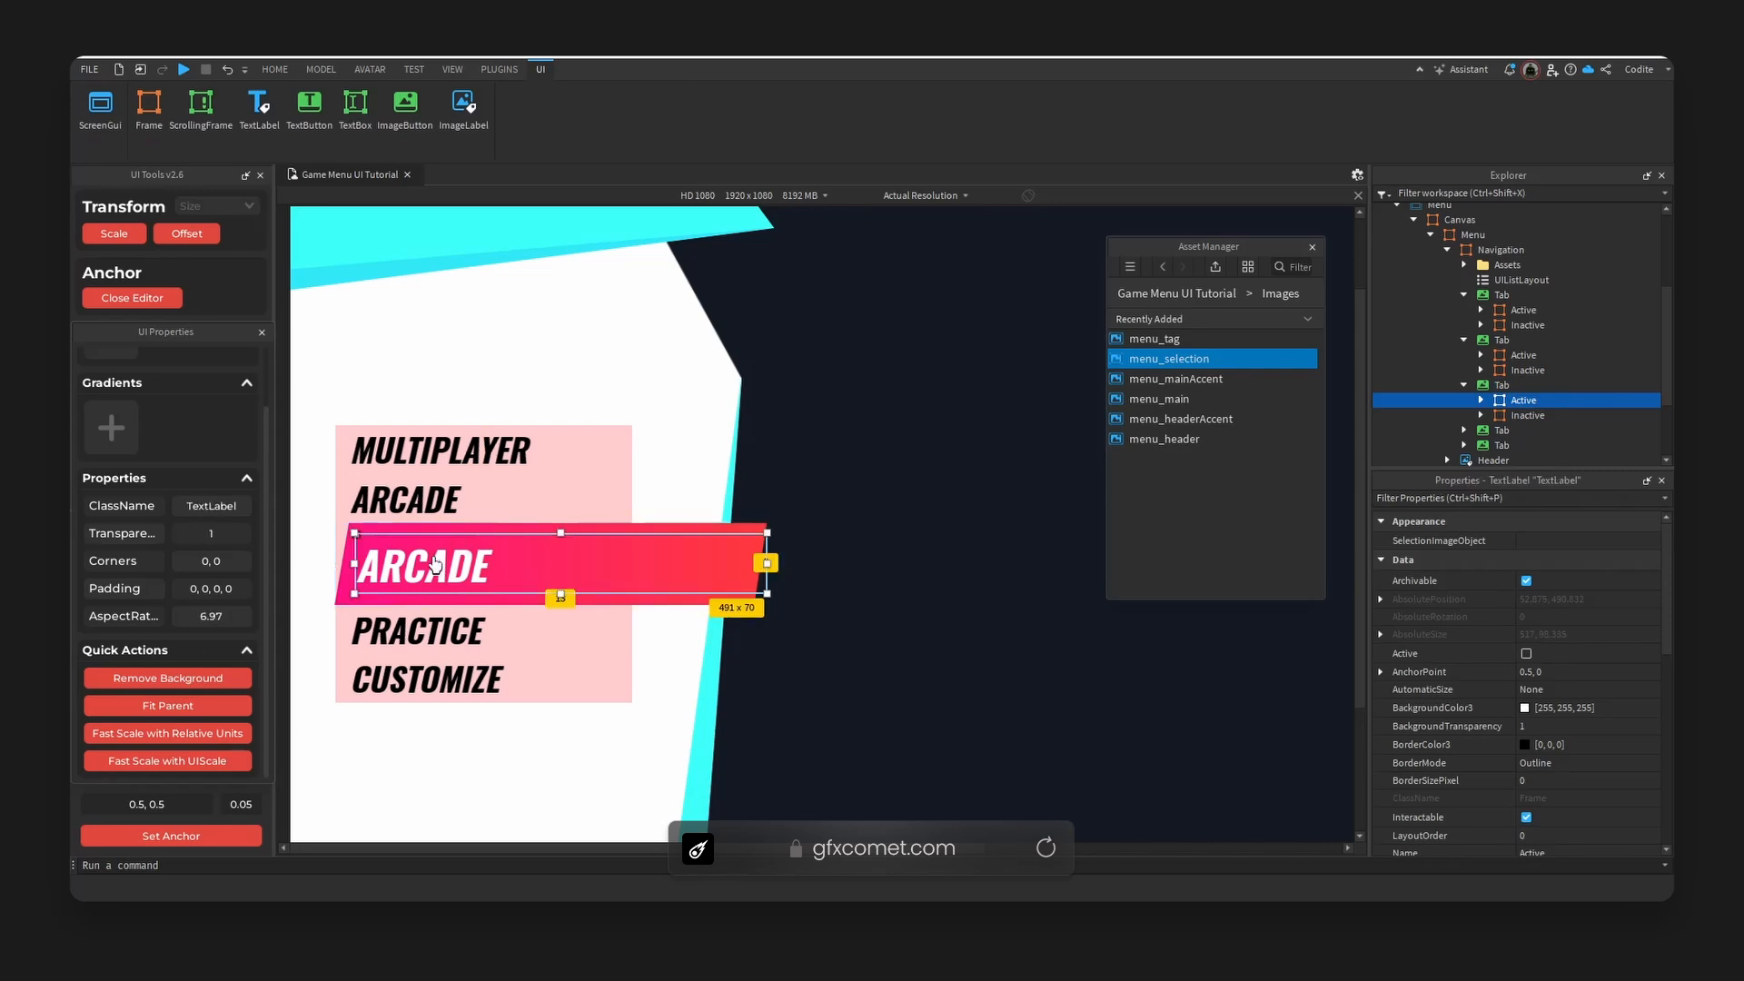
text(CHALLENGES)
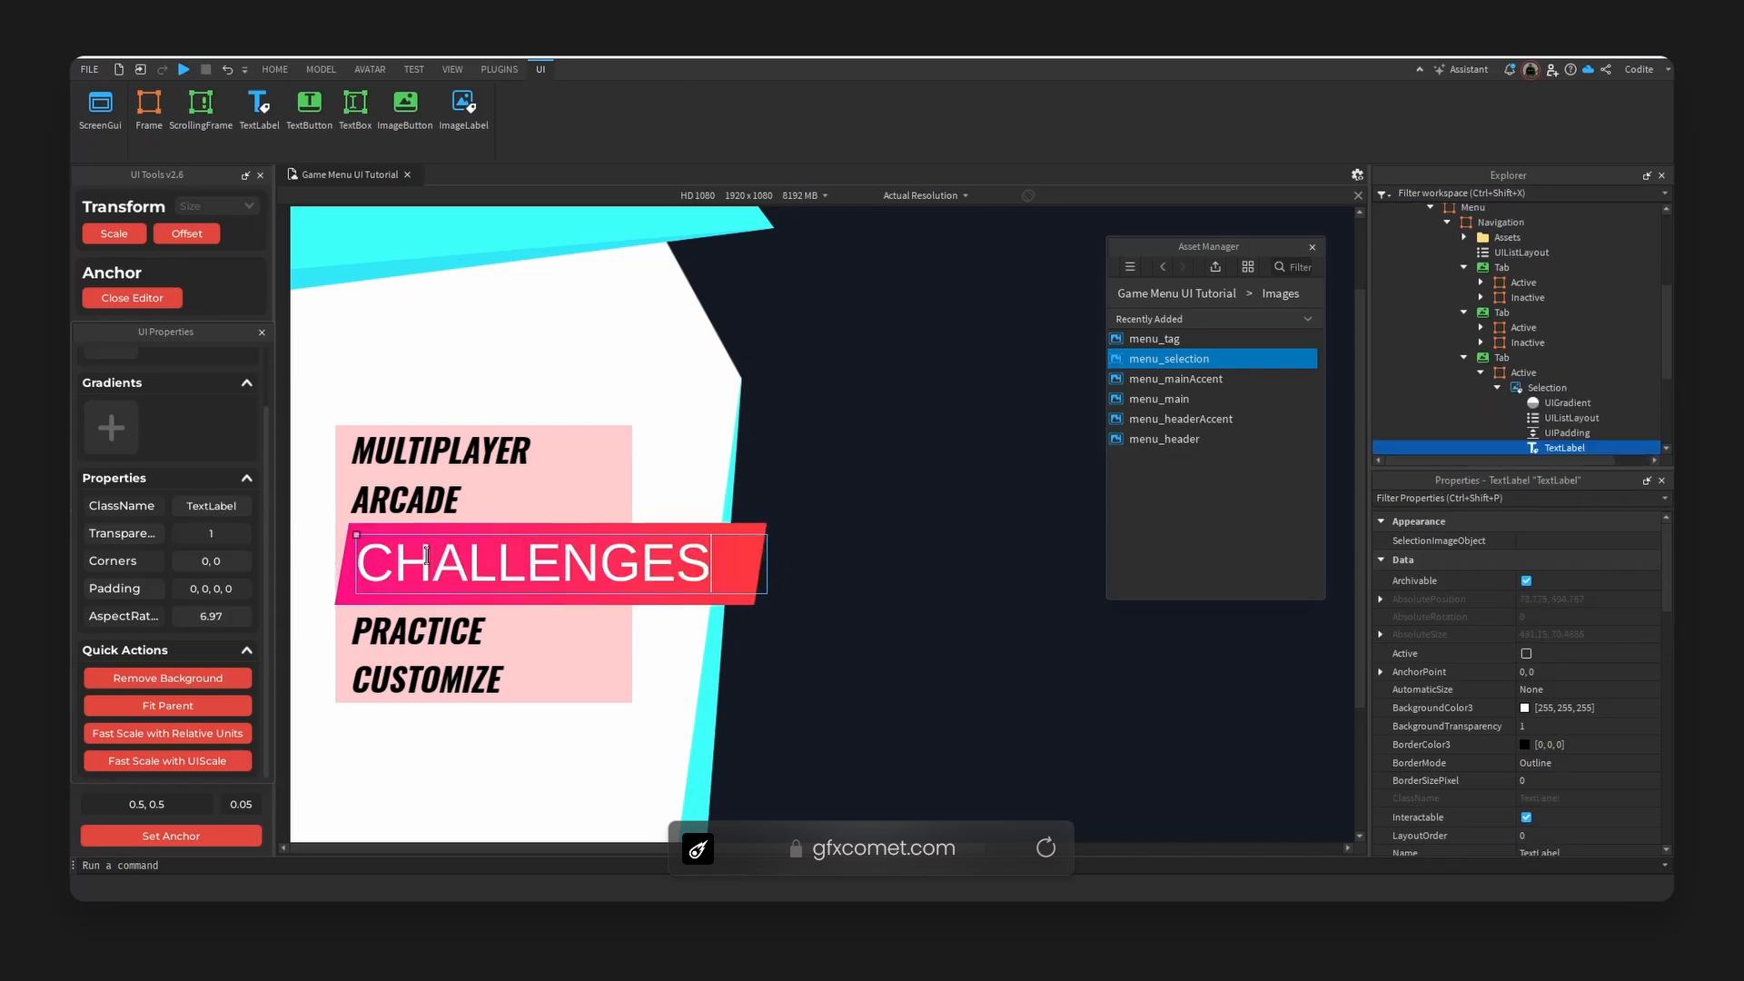
key(Return)
click(1481, 373)
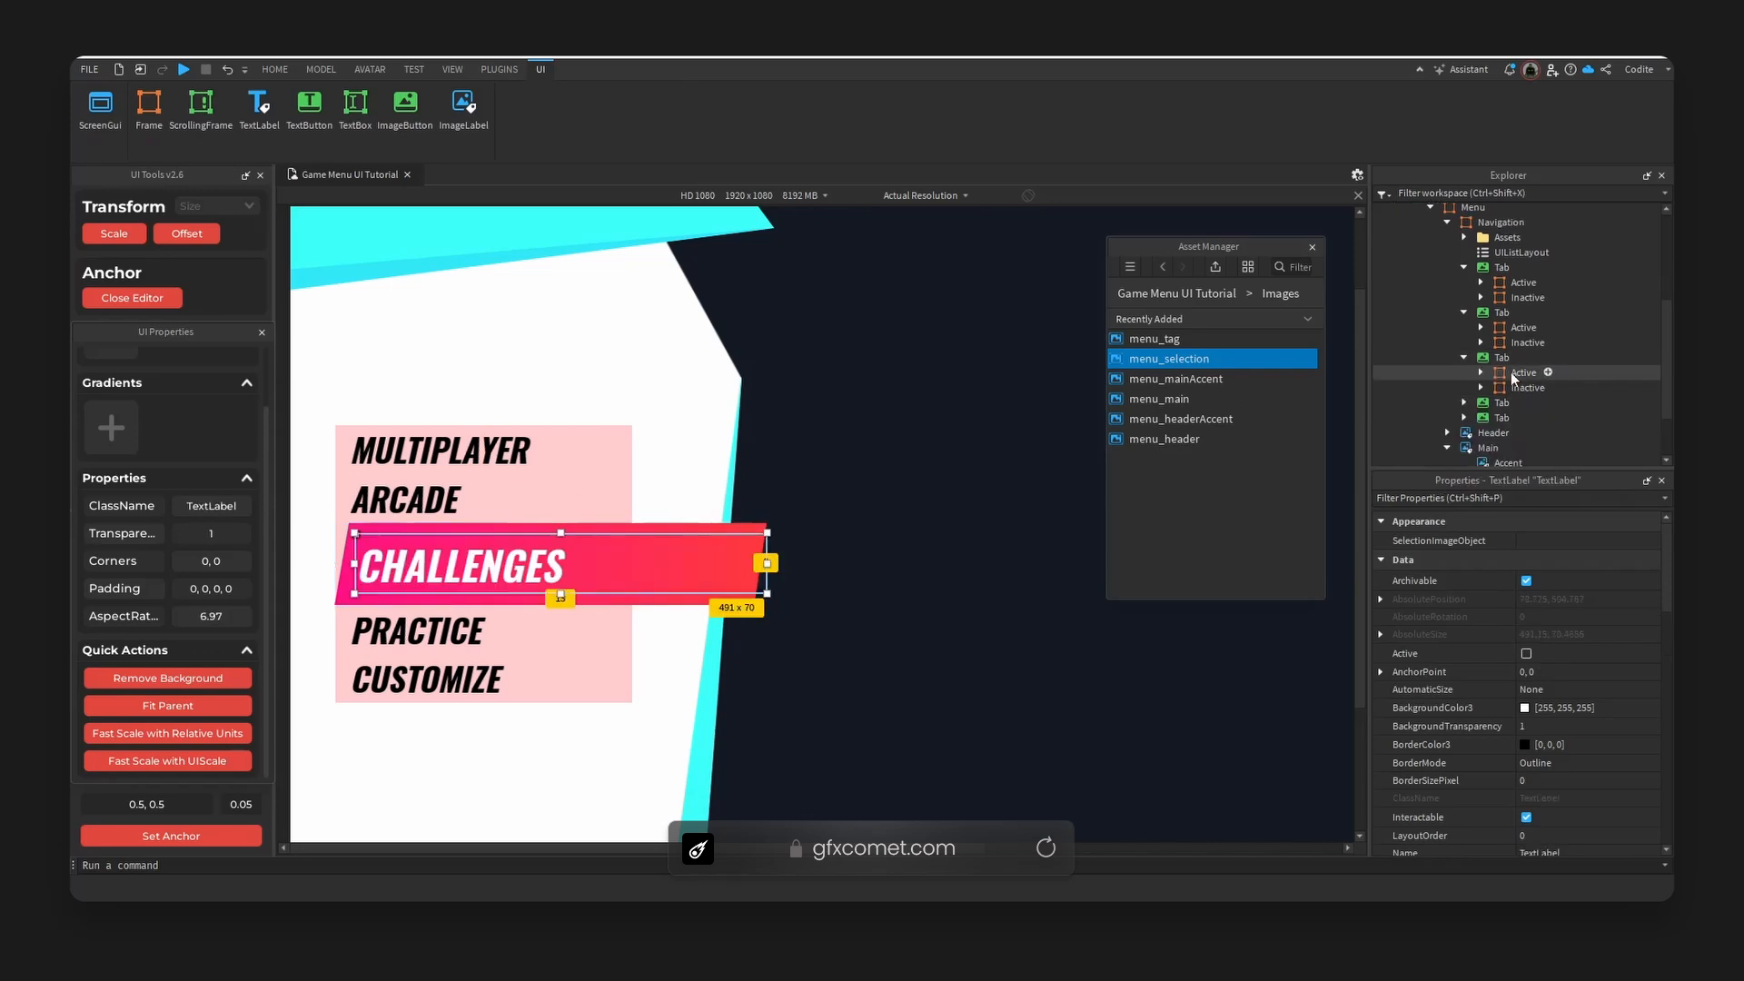
click(1512, 375)
scroll(1526, 772, down, 4)
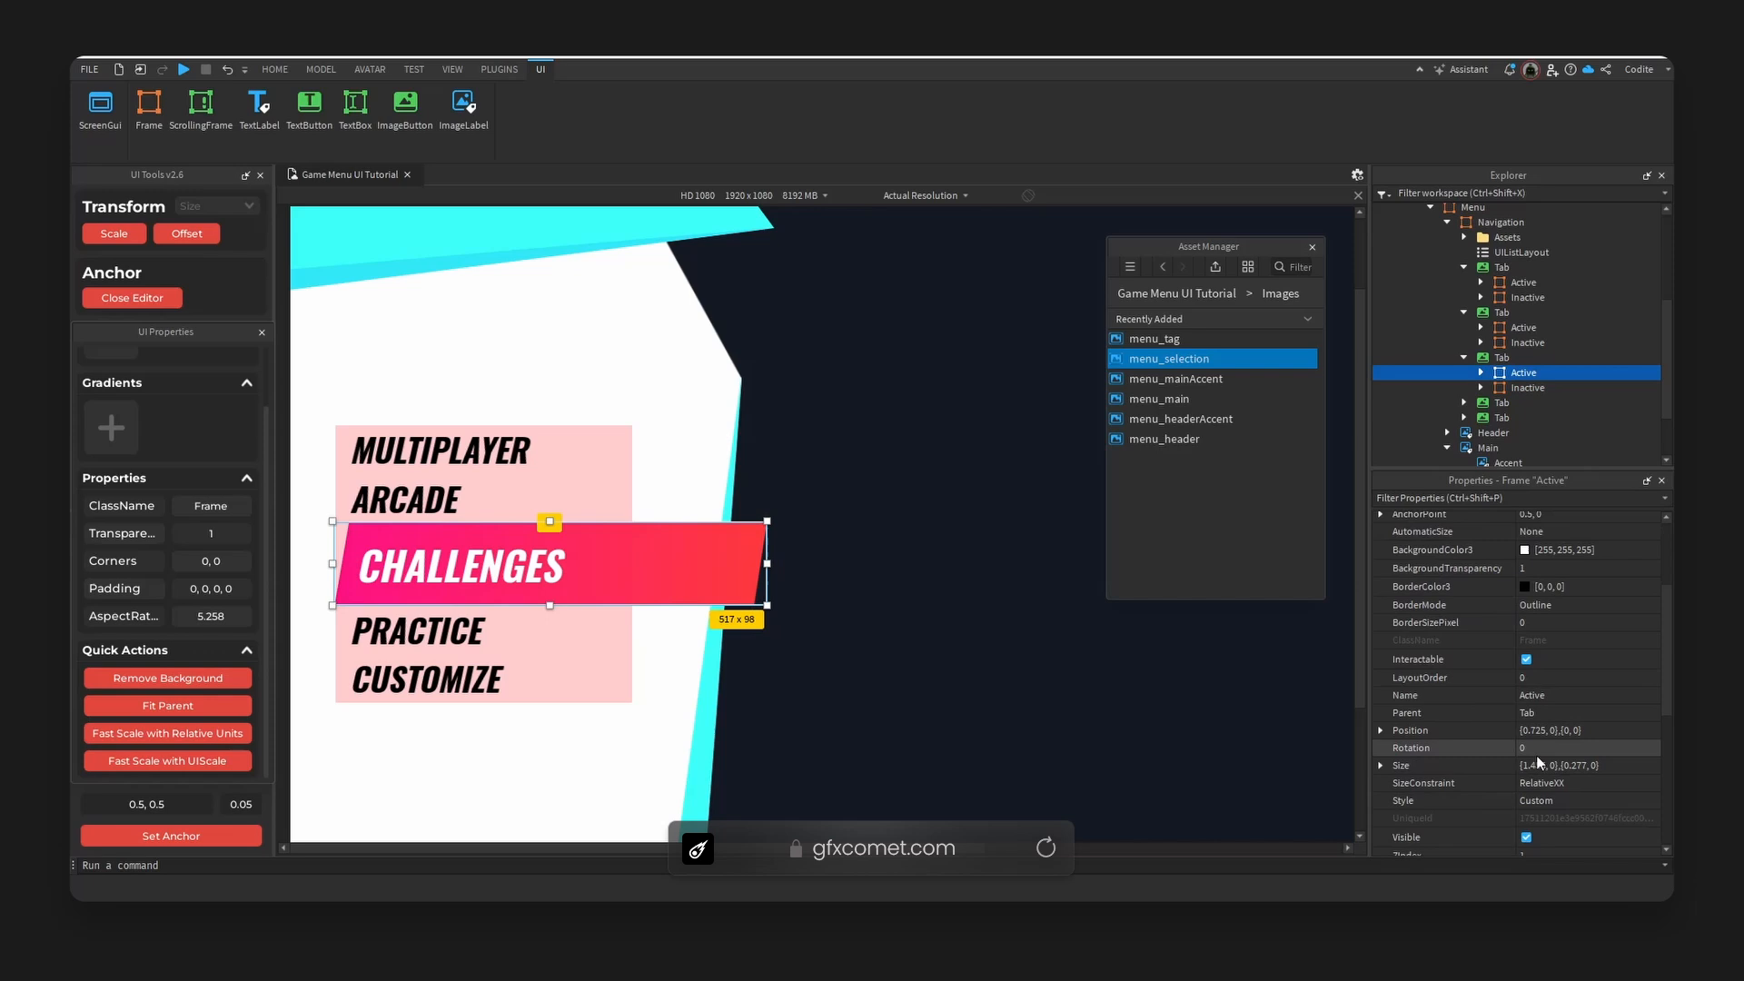
click(1527, 838)
click(1527, 838)
Show the fourth tab's Active frame briefly to check its PRACTICE label, and hide it again.
click(1464, 357)
click(1465, 372)
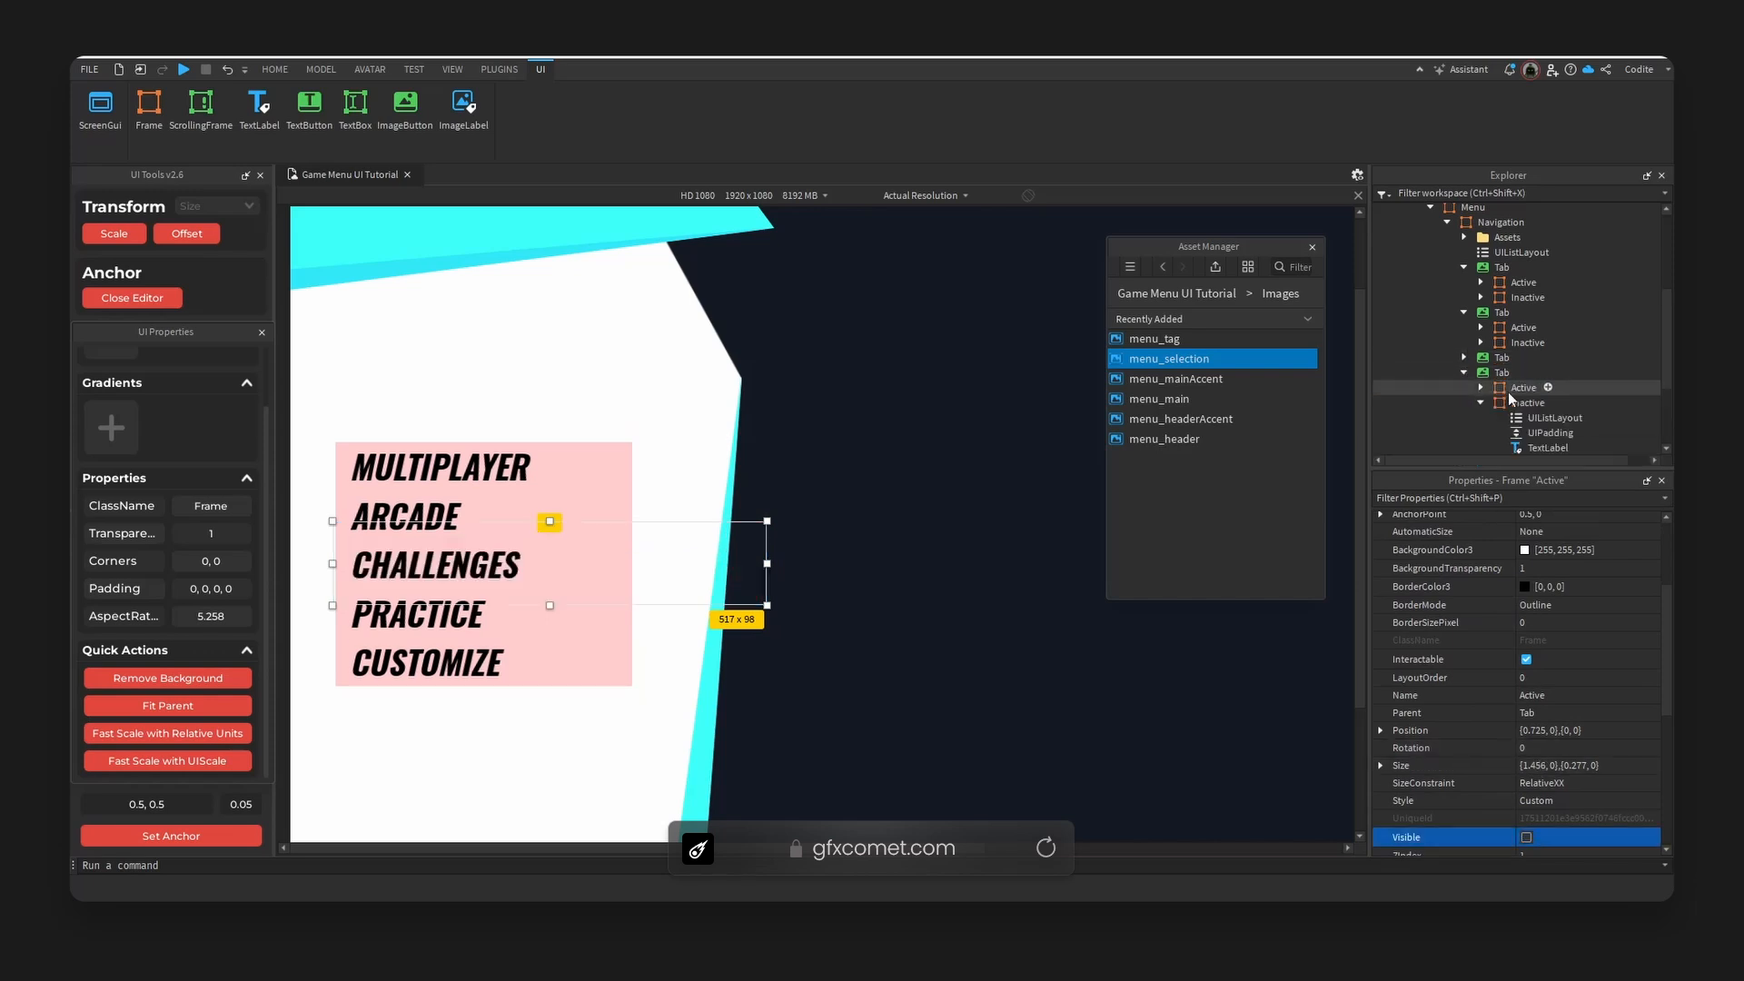
click(1483, 406)
click(1517, 388)
click(1526, 837)
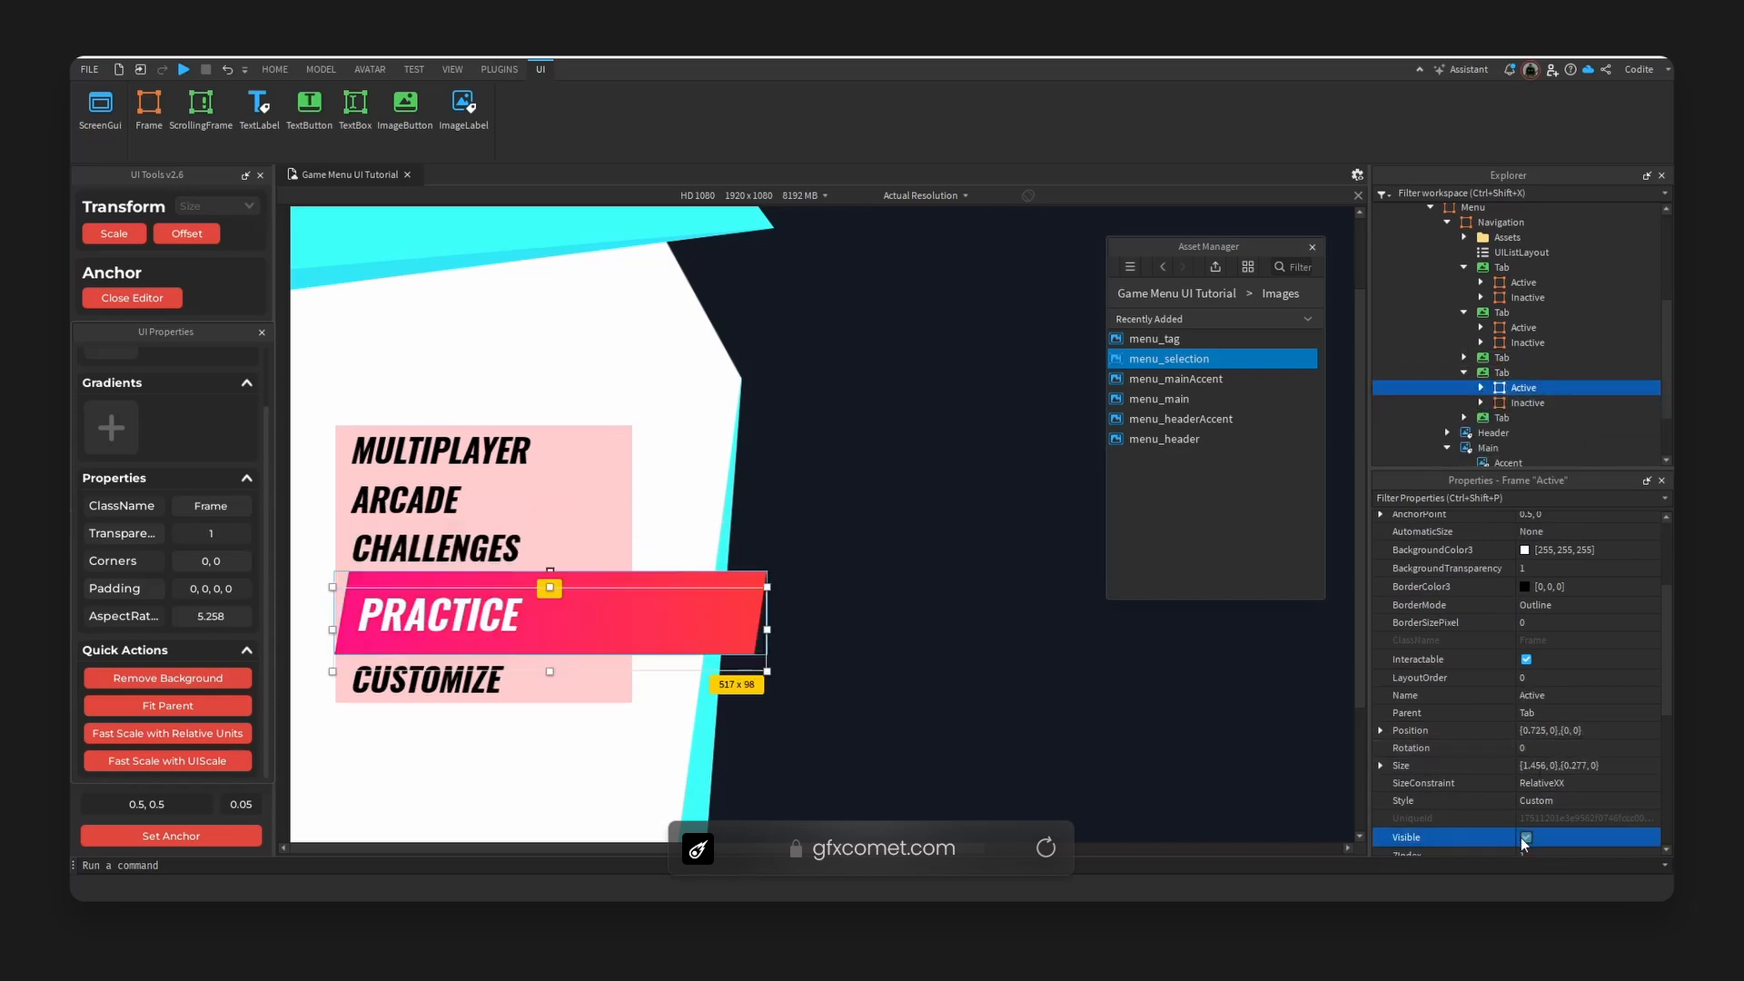
click(1526, 837)
Paste the third tab's Active frame into the fifth tab and delete the fifth tab's old Active frame.
click(1464, 372)
click(1464, 387)
click(1523, 402)
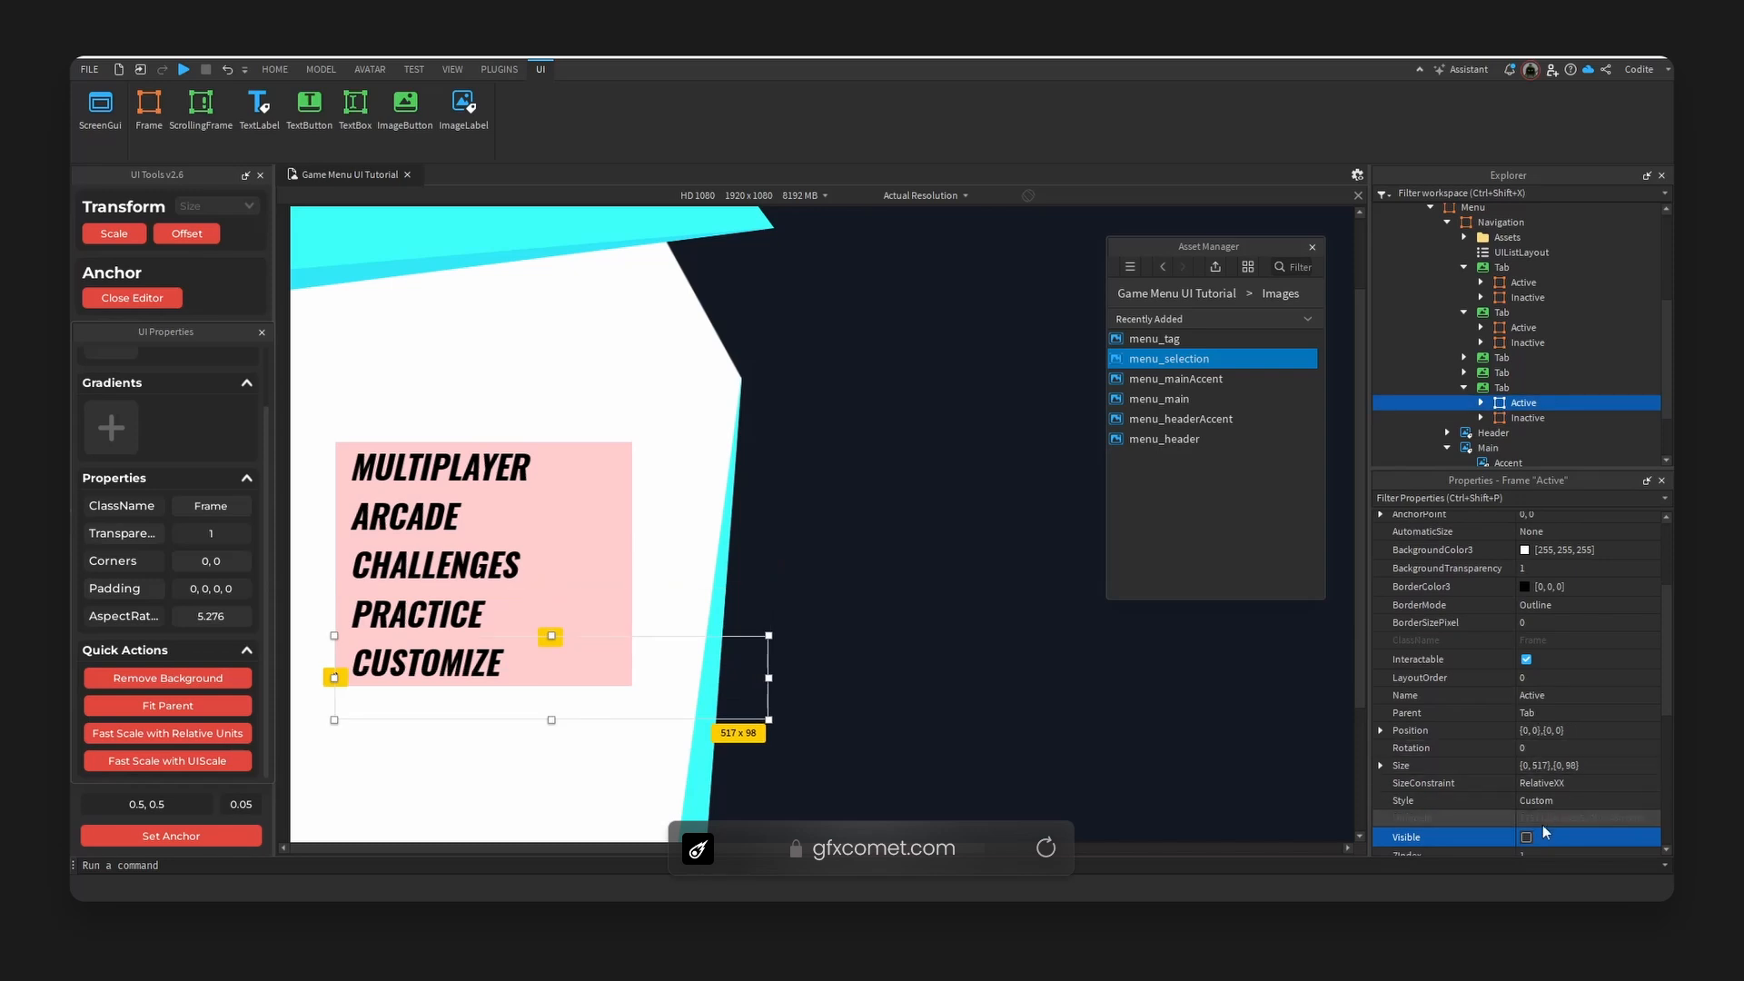
click(1526, 837)
click(1526, 839)
click(1500, 389)
key(ctrl+shift+v)
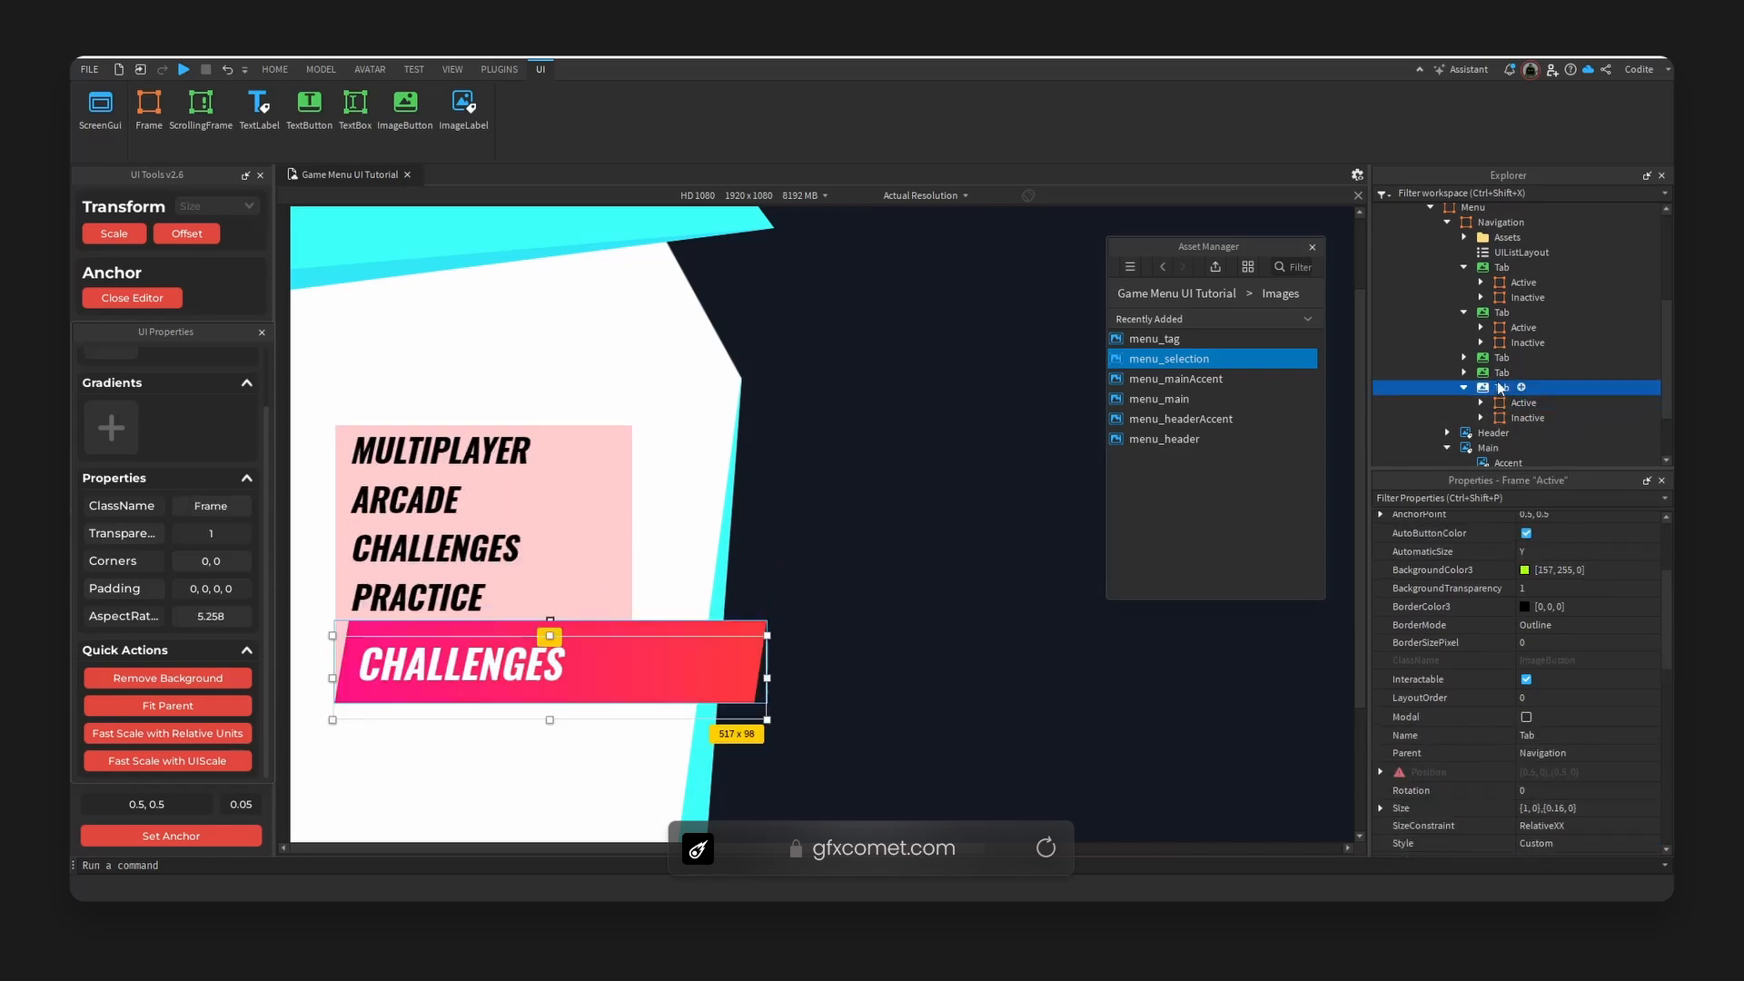
click(1517, 405)
key(Delete)
click(1520, 405)
Change the active label text of the fifth tab to CUSTOMIZE.
double_click(536, 666)
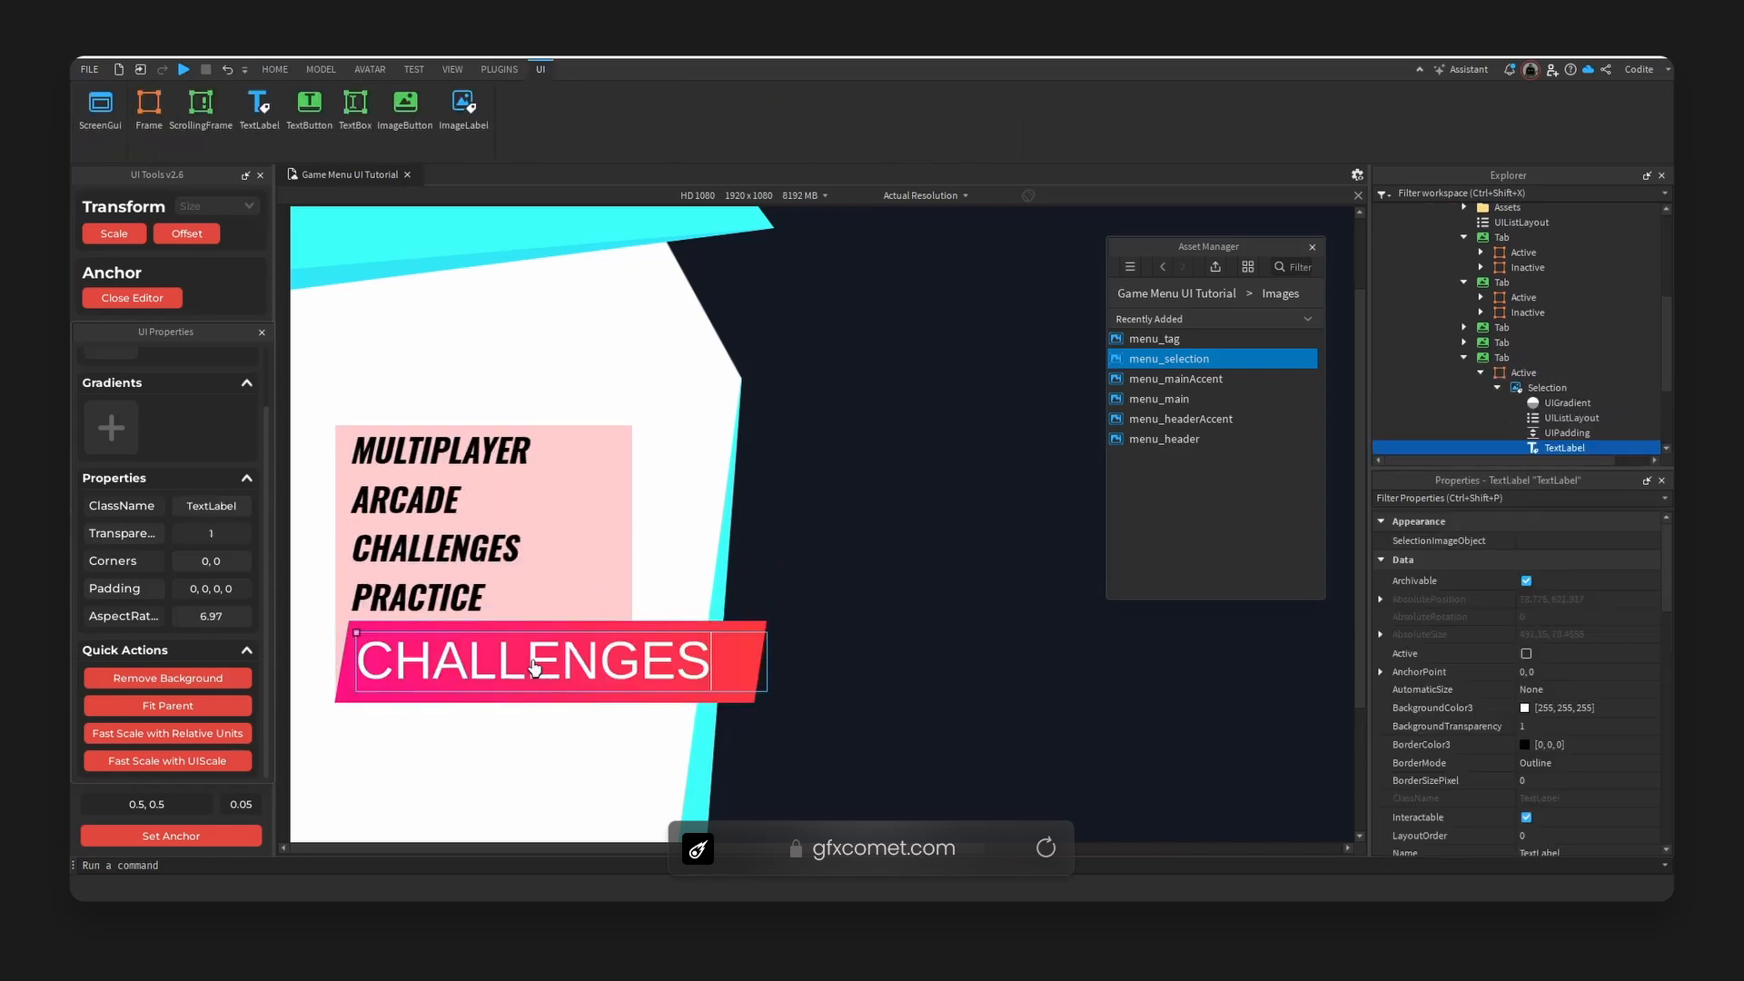
key(ctrl+a)
text(CUSTOMIZE)
key(Return)
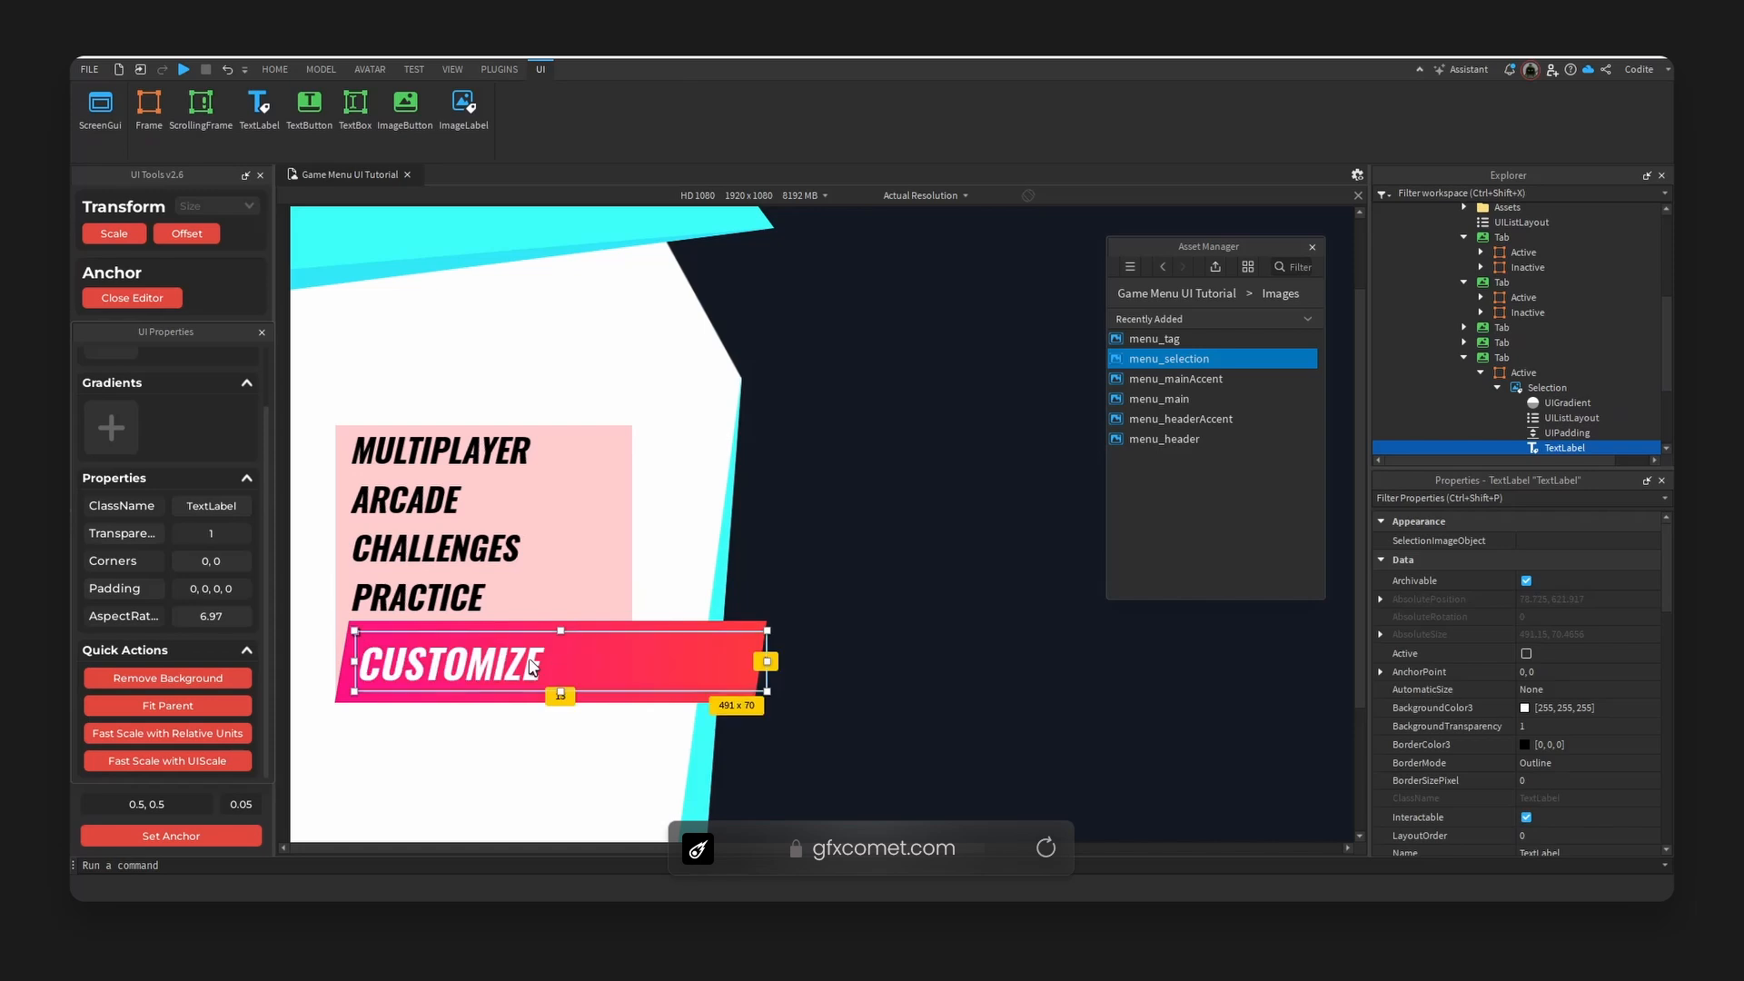
Try padding scales of 0.05 and 0.005 on the Navigation frame's UIListLayout, undoing each one.
scroll(1498, 409, up, 3)
click(1522, 350)
click(1592, 558)
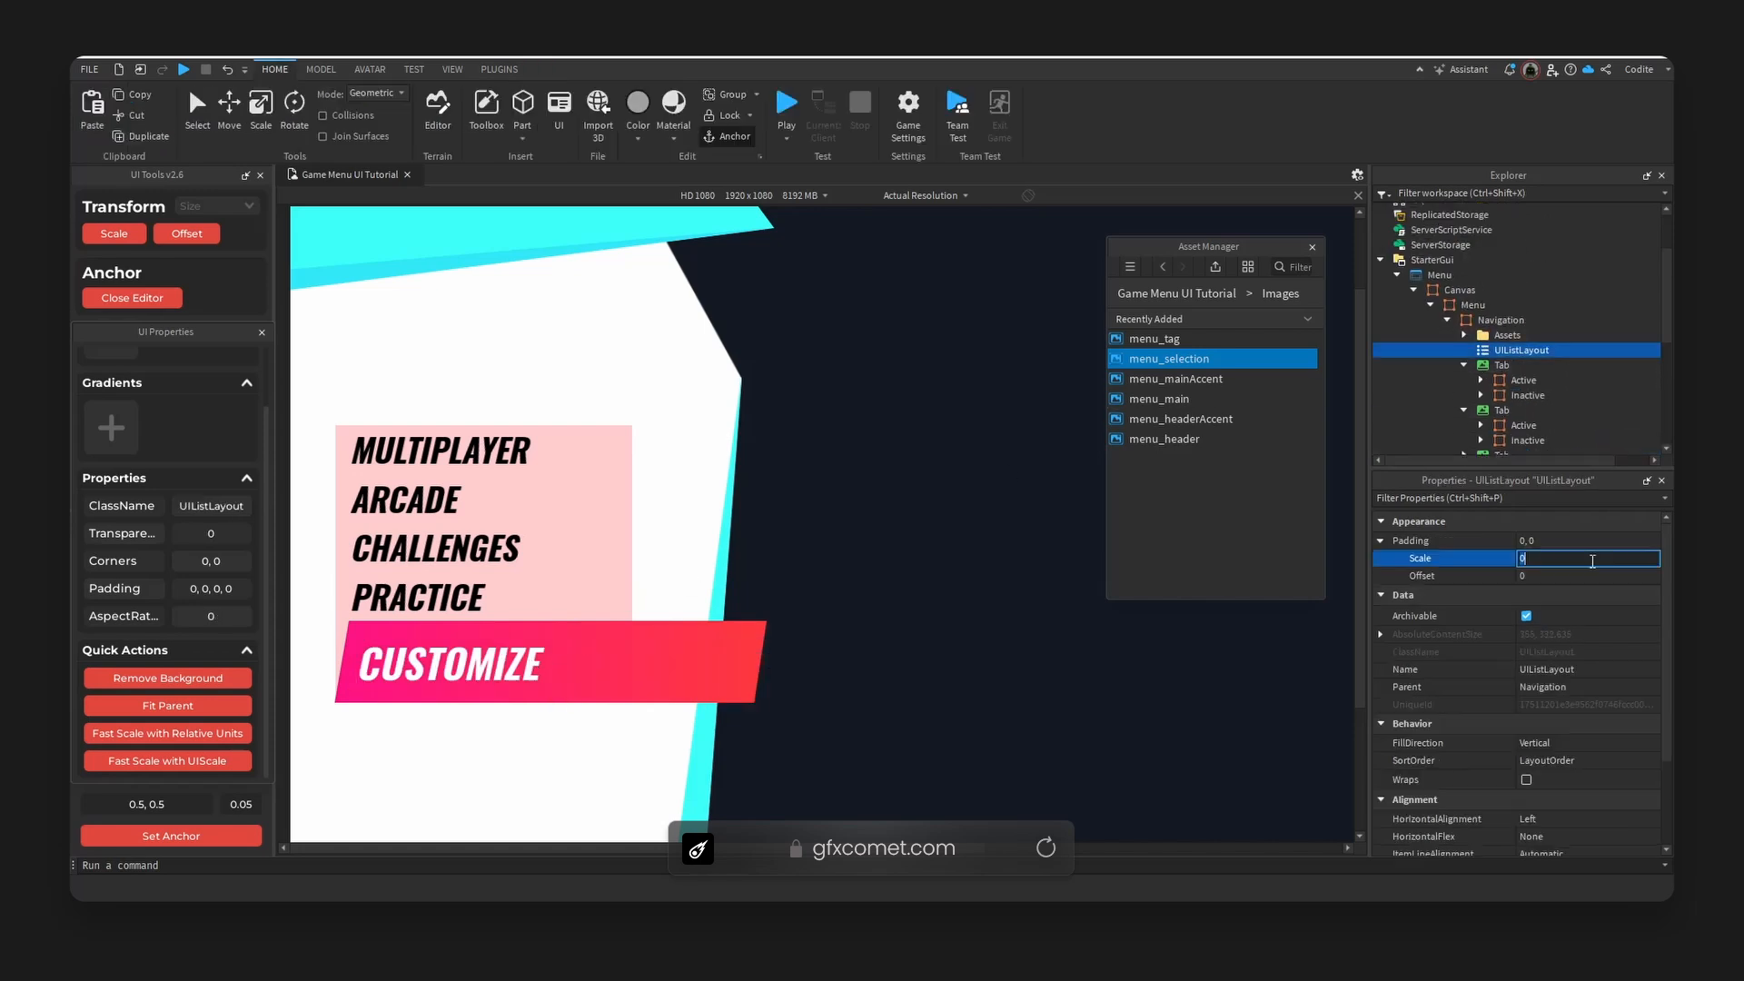
text(.05)
key(Return)
key(ctrl+z)
click(1593, 560)
text(.005)
key(Return)
key(ctrl+z)
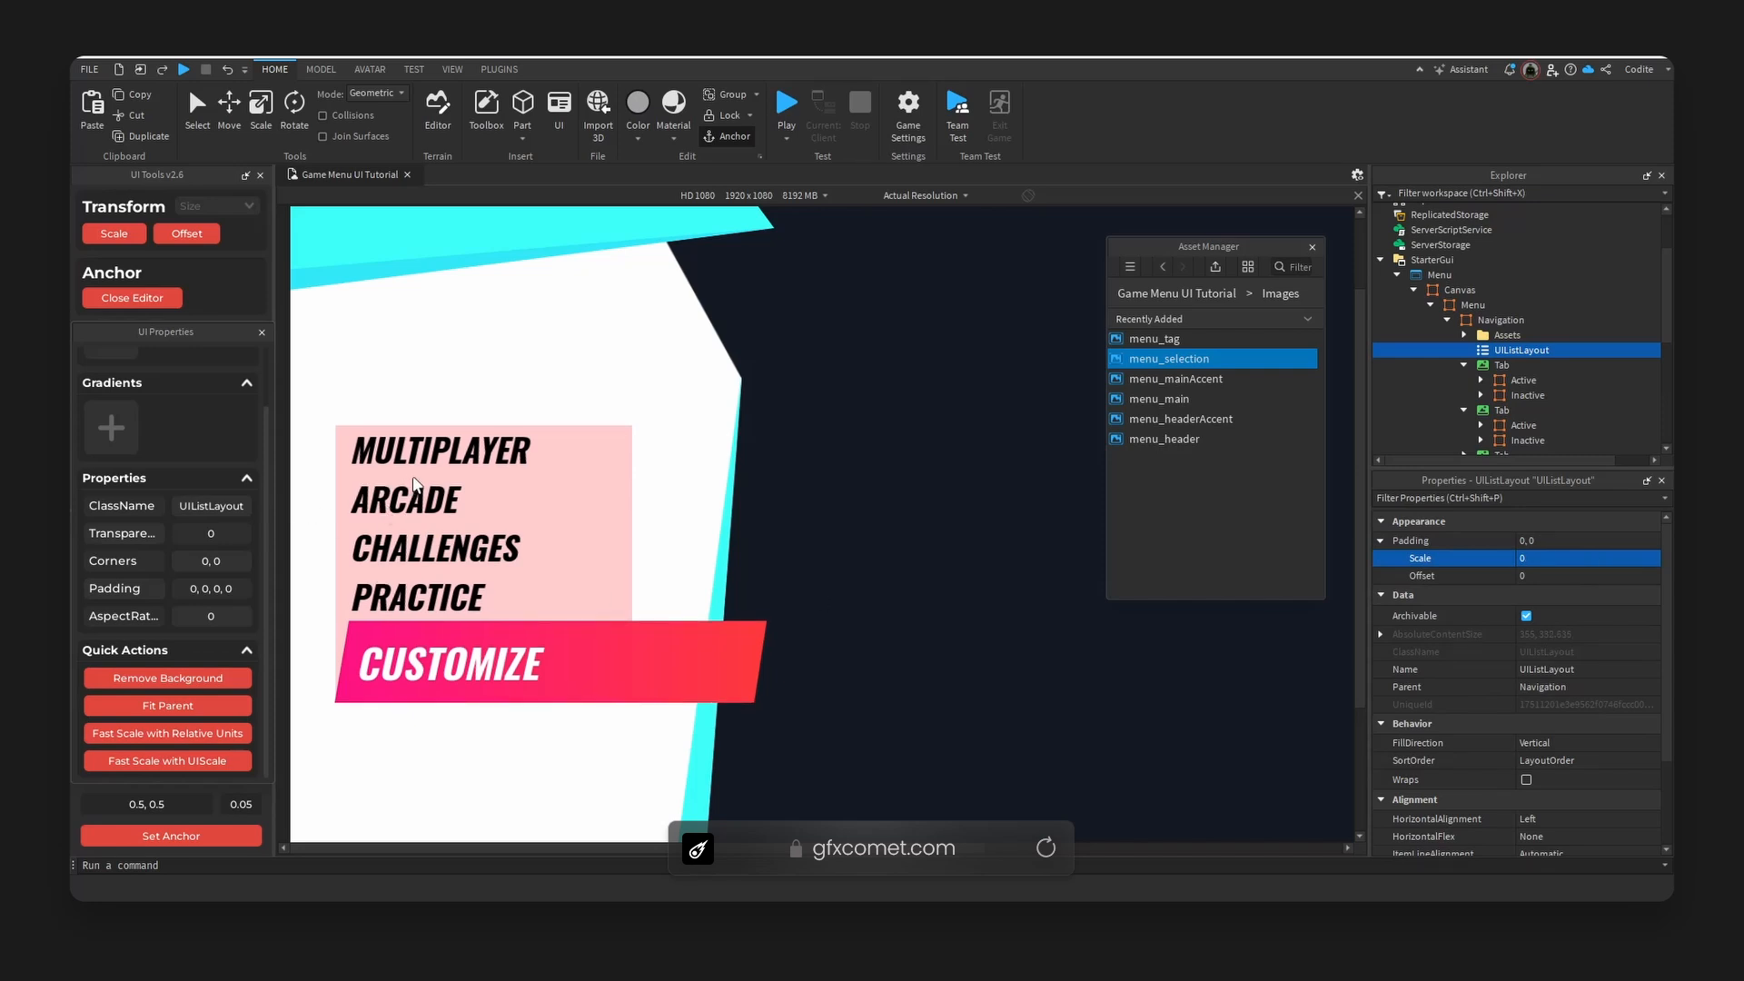
Select the Navigation frame to inspect its bounds and set the canvas display to Fit to Window.
click(616, 607)
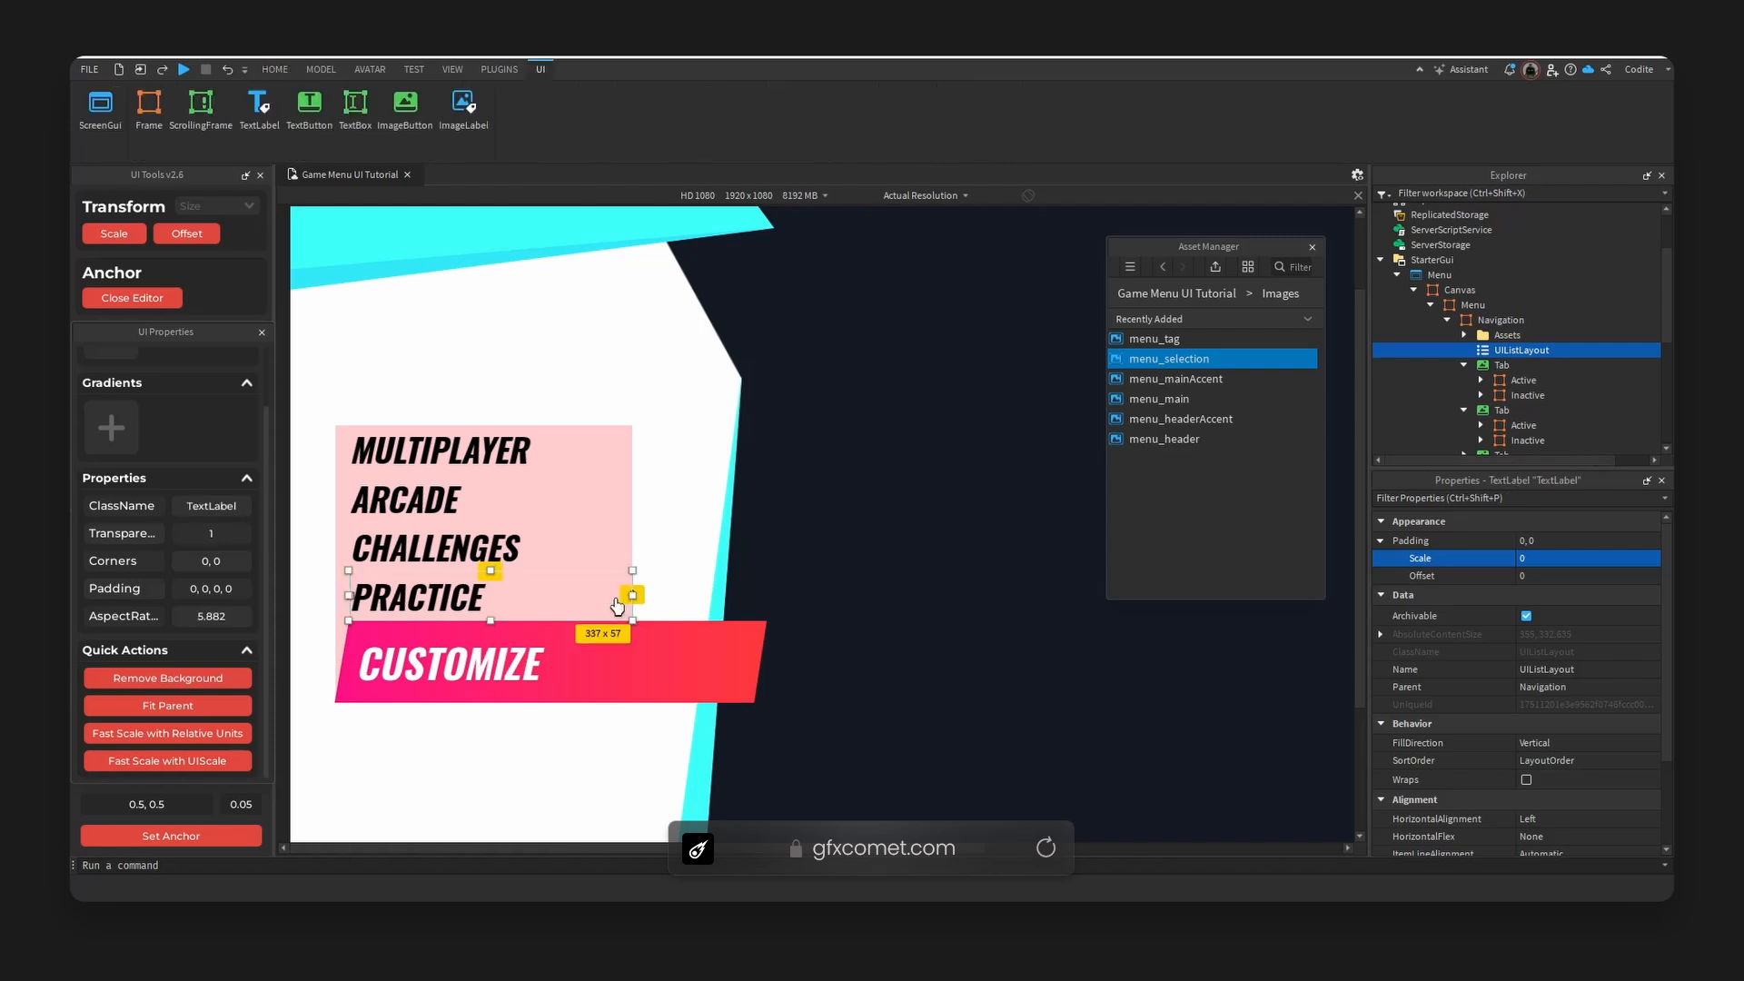
click(615, 556)
click(623, 445)
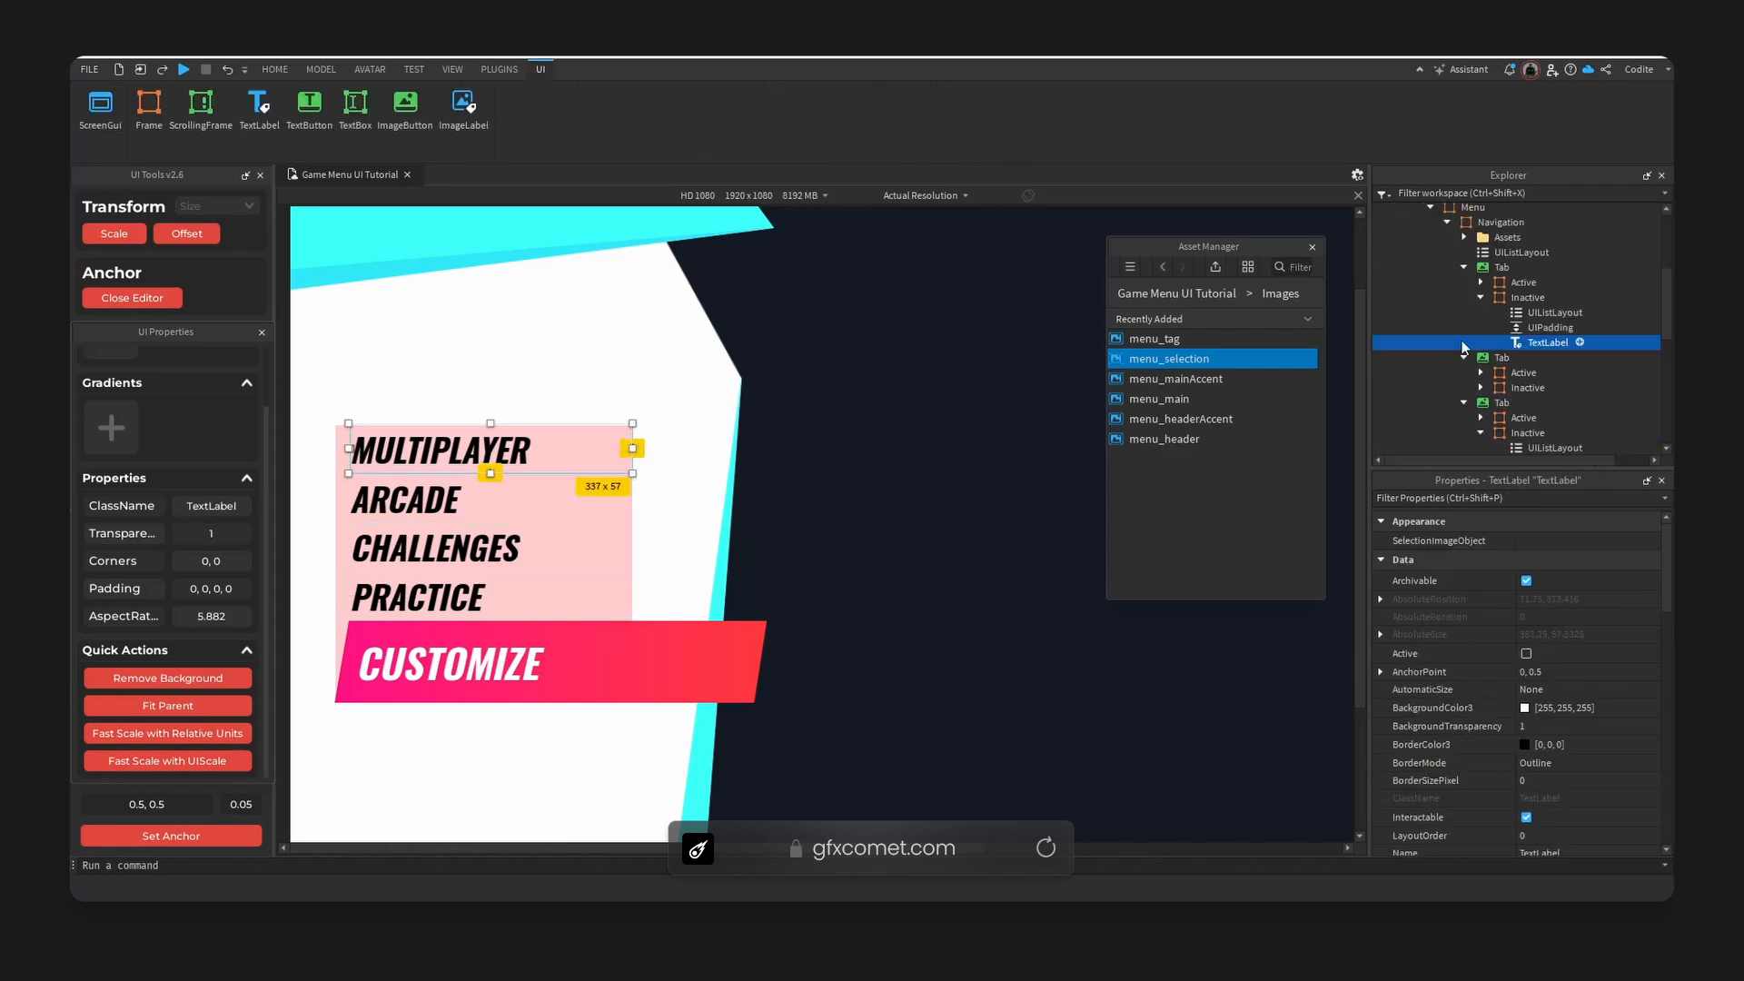
click(1500, 223)
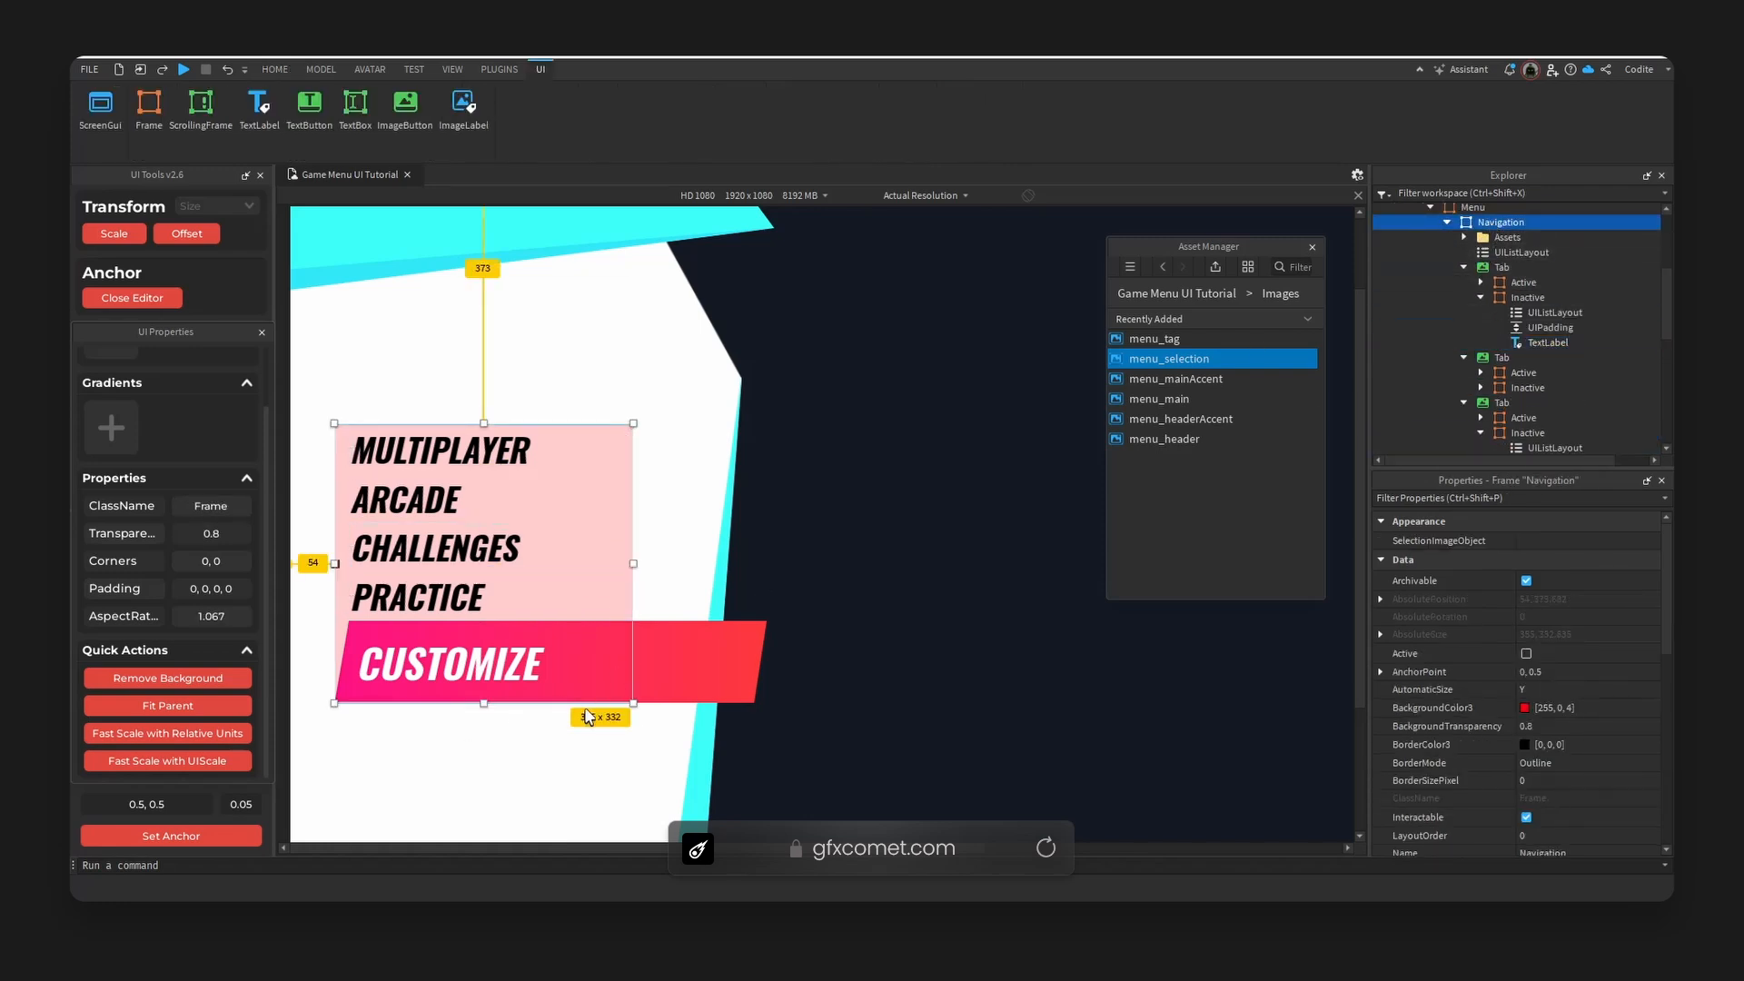
click(923, 196)
click(919, 253)
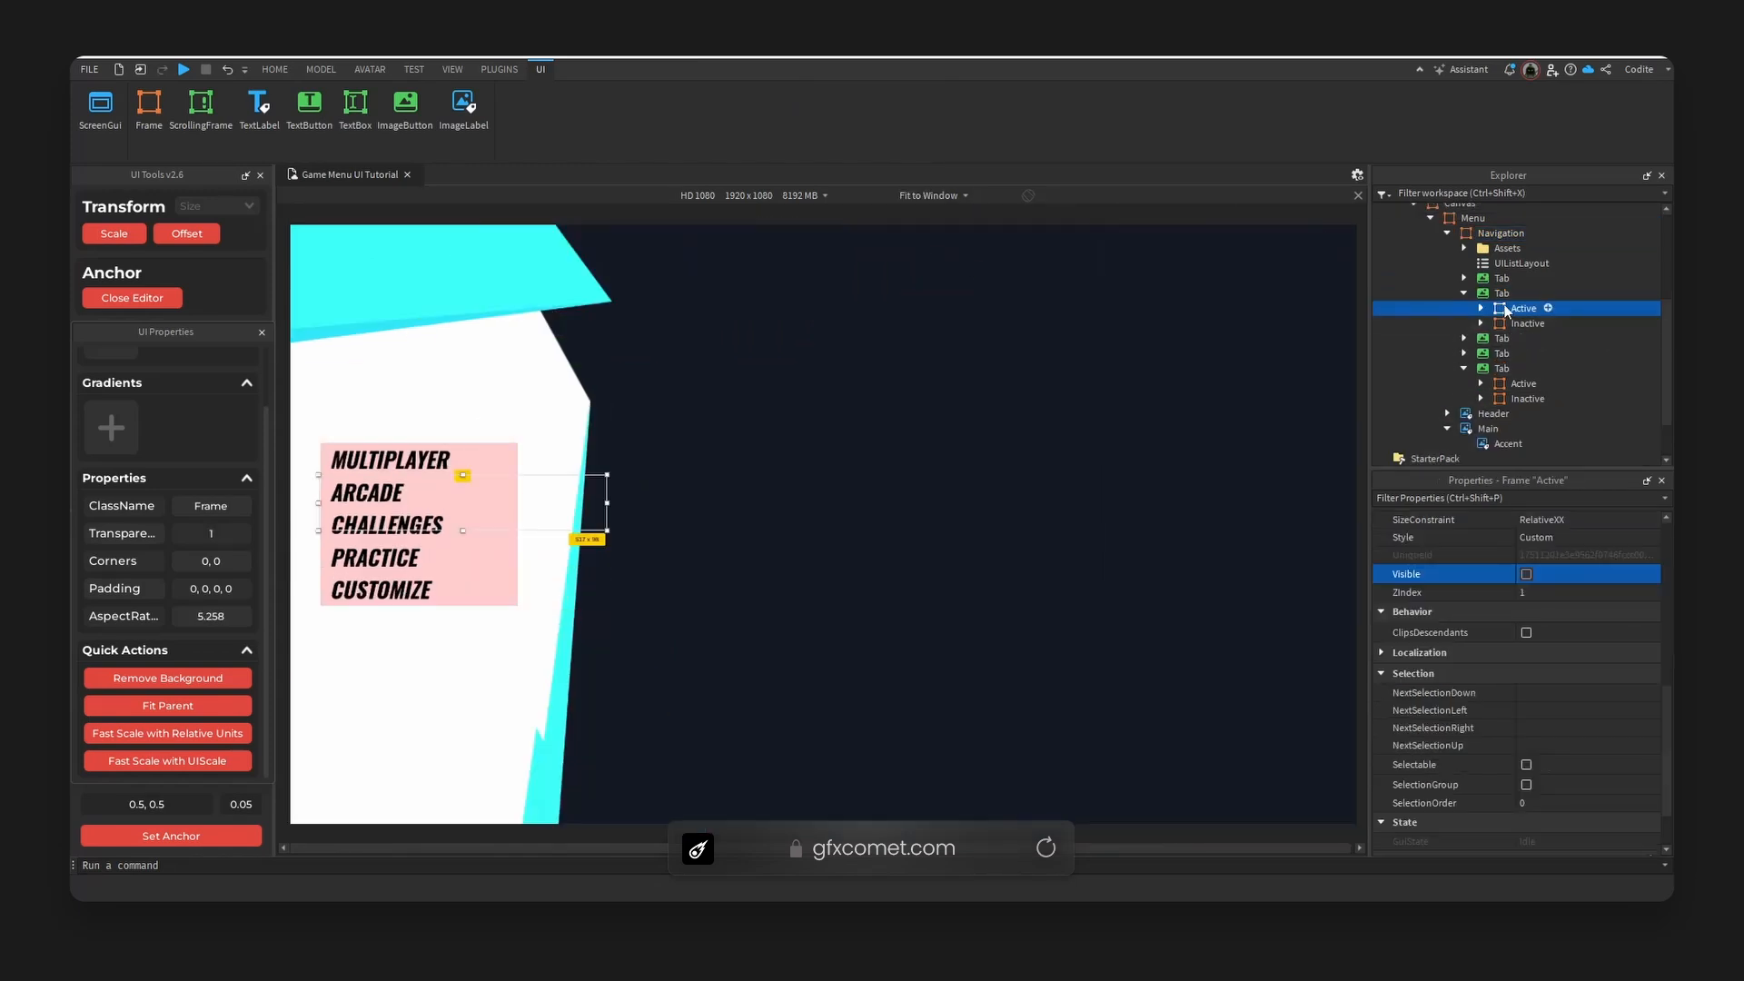
Collapse the second tab's hierarchy and make the first tab's Active frame visible.
click(1468, 293)
click(1467, 278)
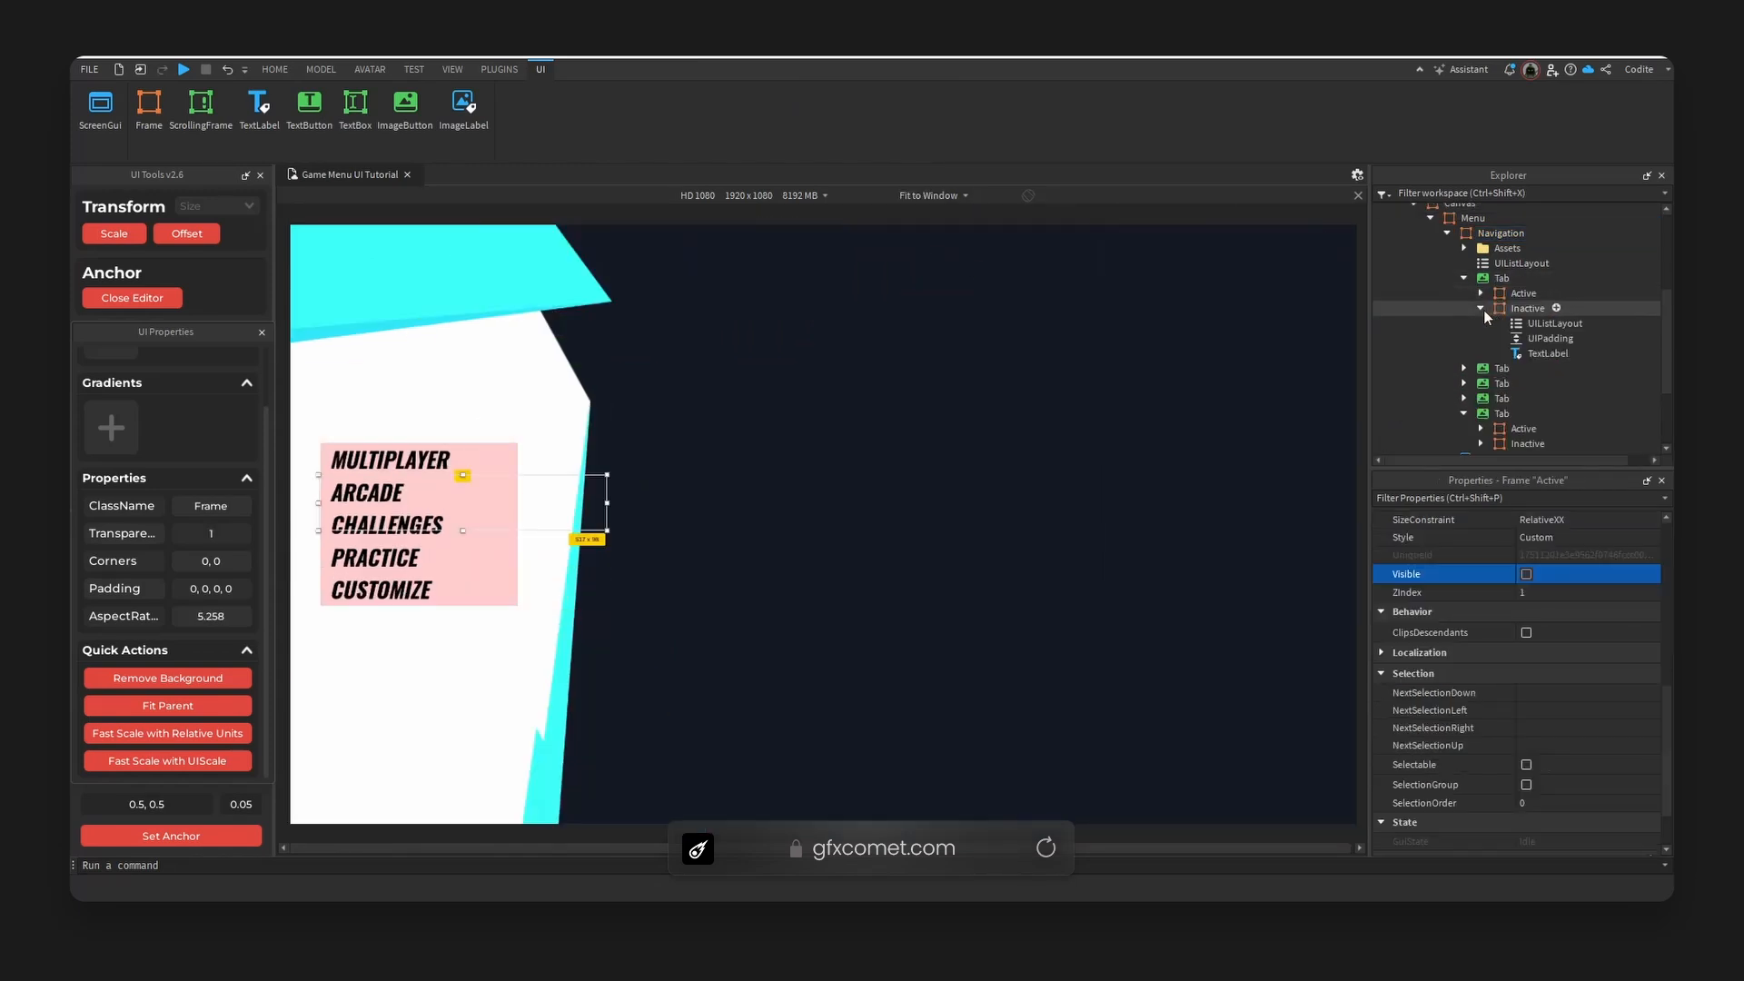
click(1481, 308)
click(1464, 368)
click(1513, 293)
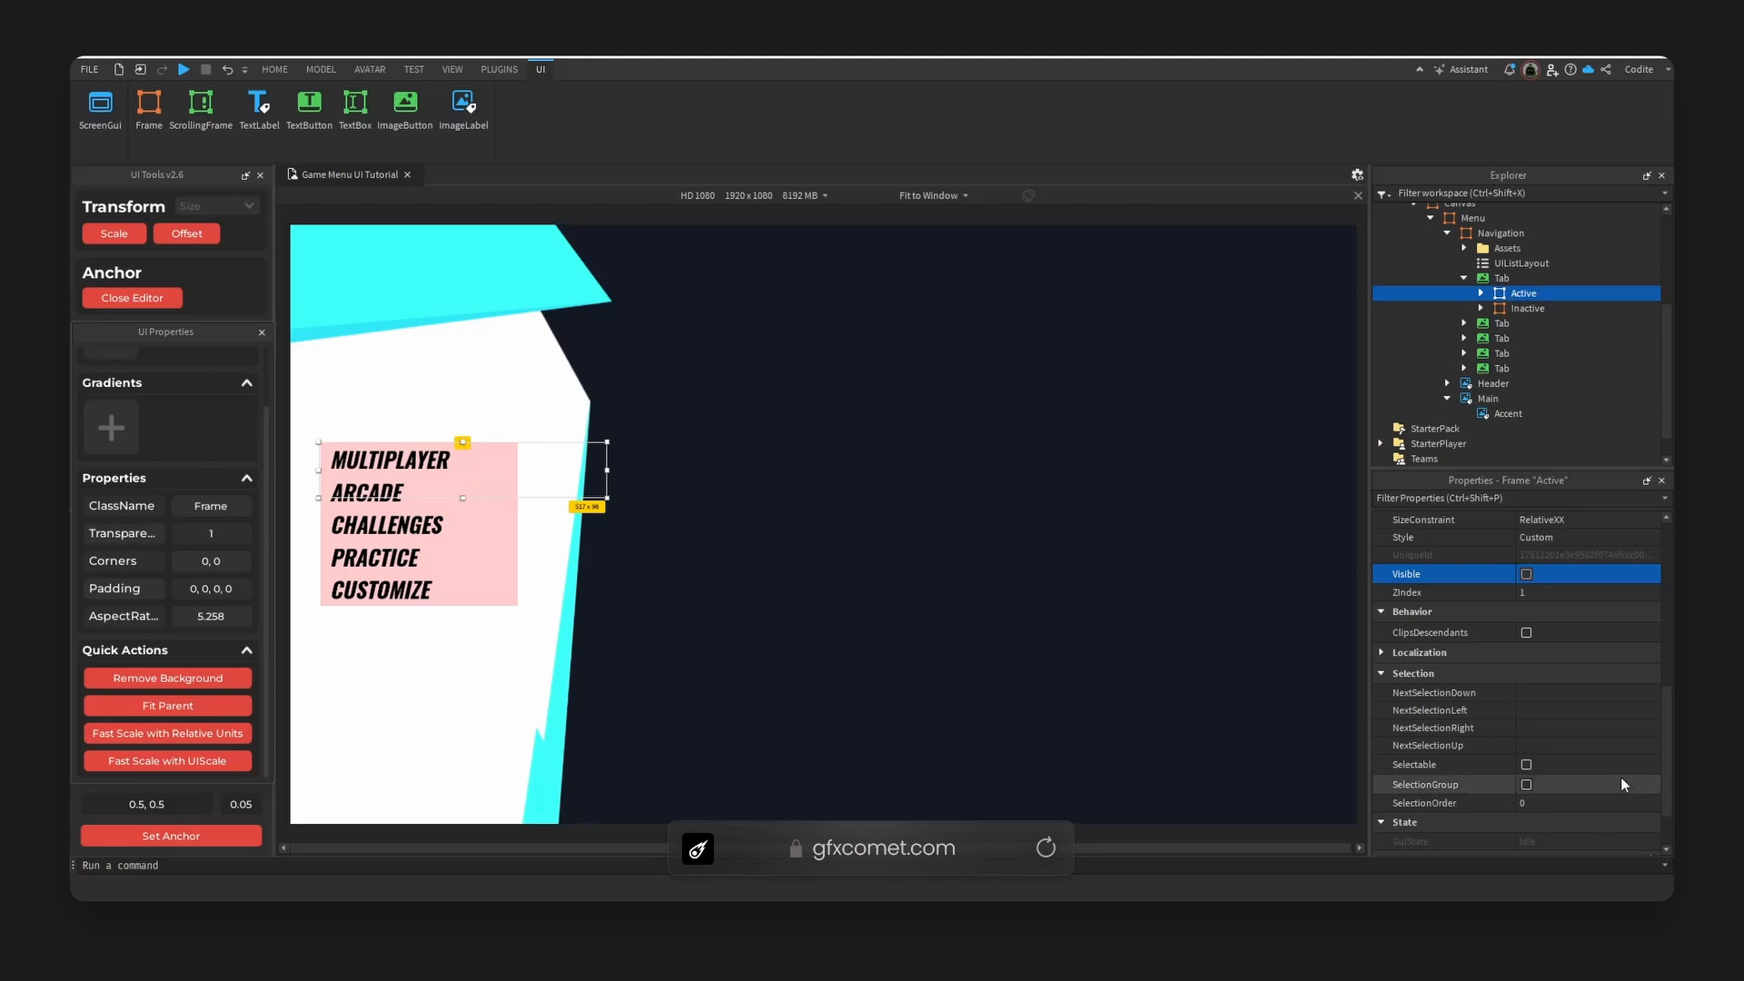
scroll(1559, 752, up, 3)
click(1526, 680)
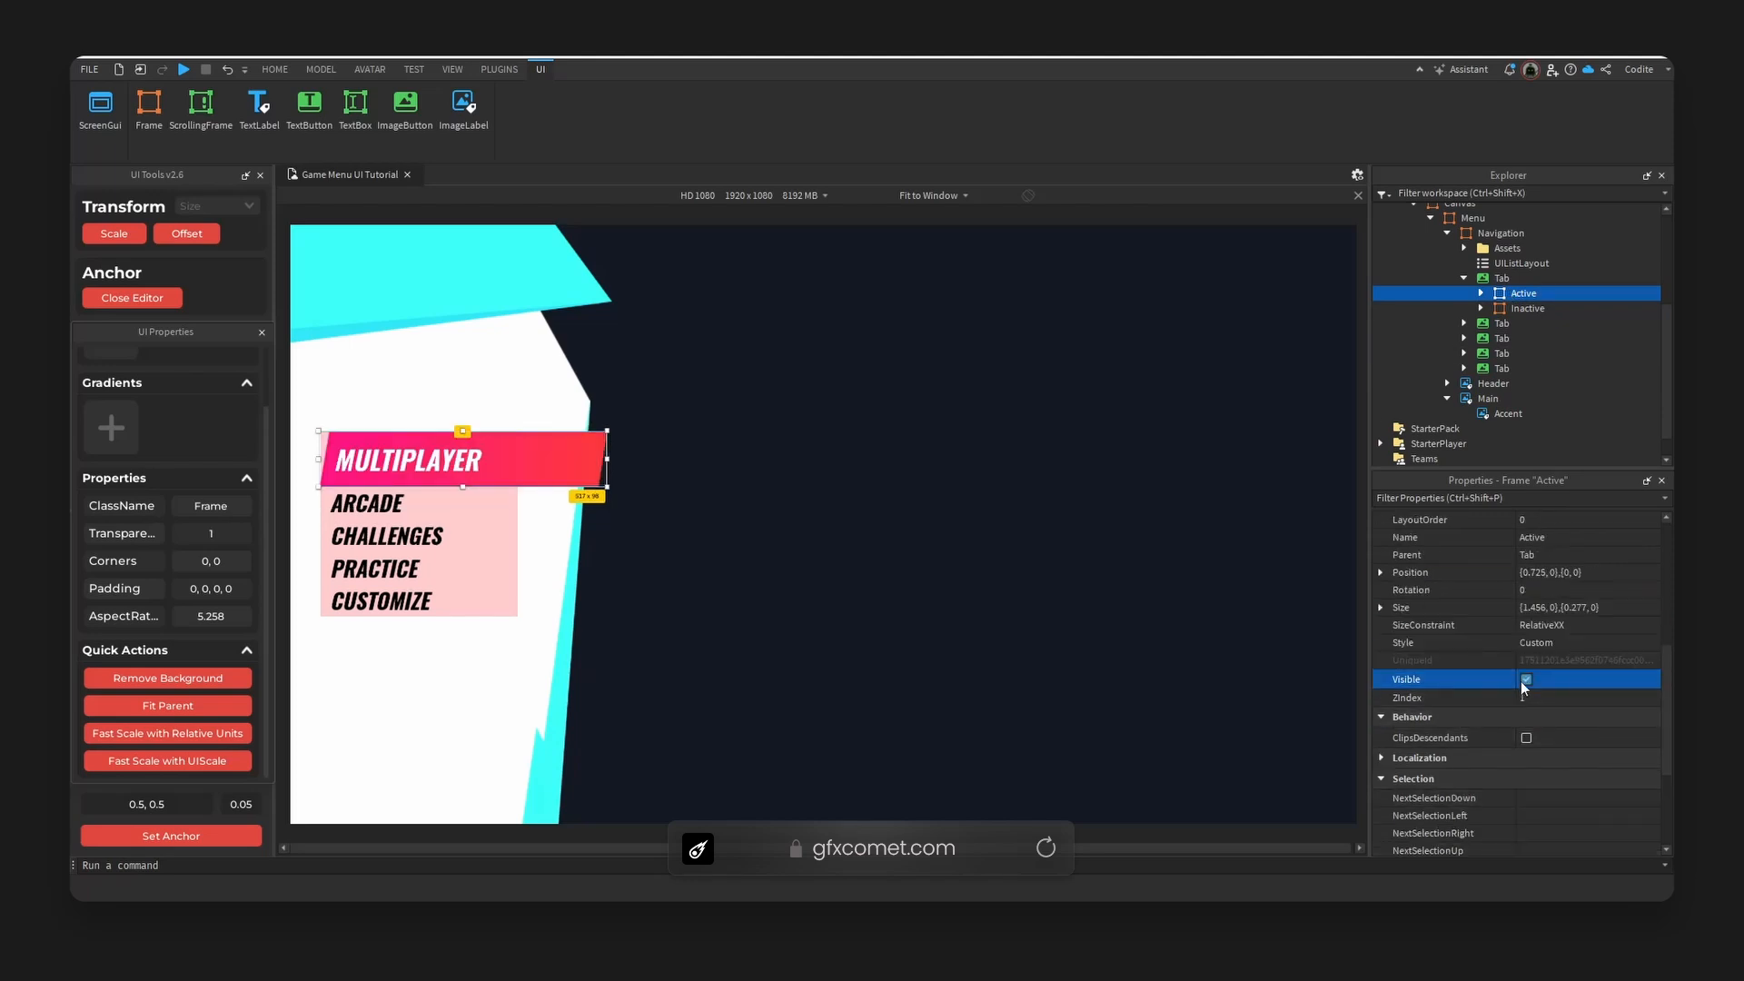
Collapse the first tab's hierarchy and set the Navigation frame's BackgroundTransparency to 1.
click(1464, 278)
click(1552, 233)
scroll(1625, 681, up, 1)
scroll(1626, 679, up, 3)
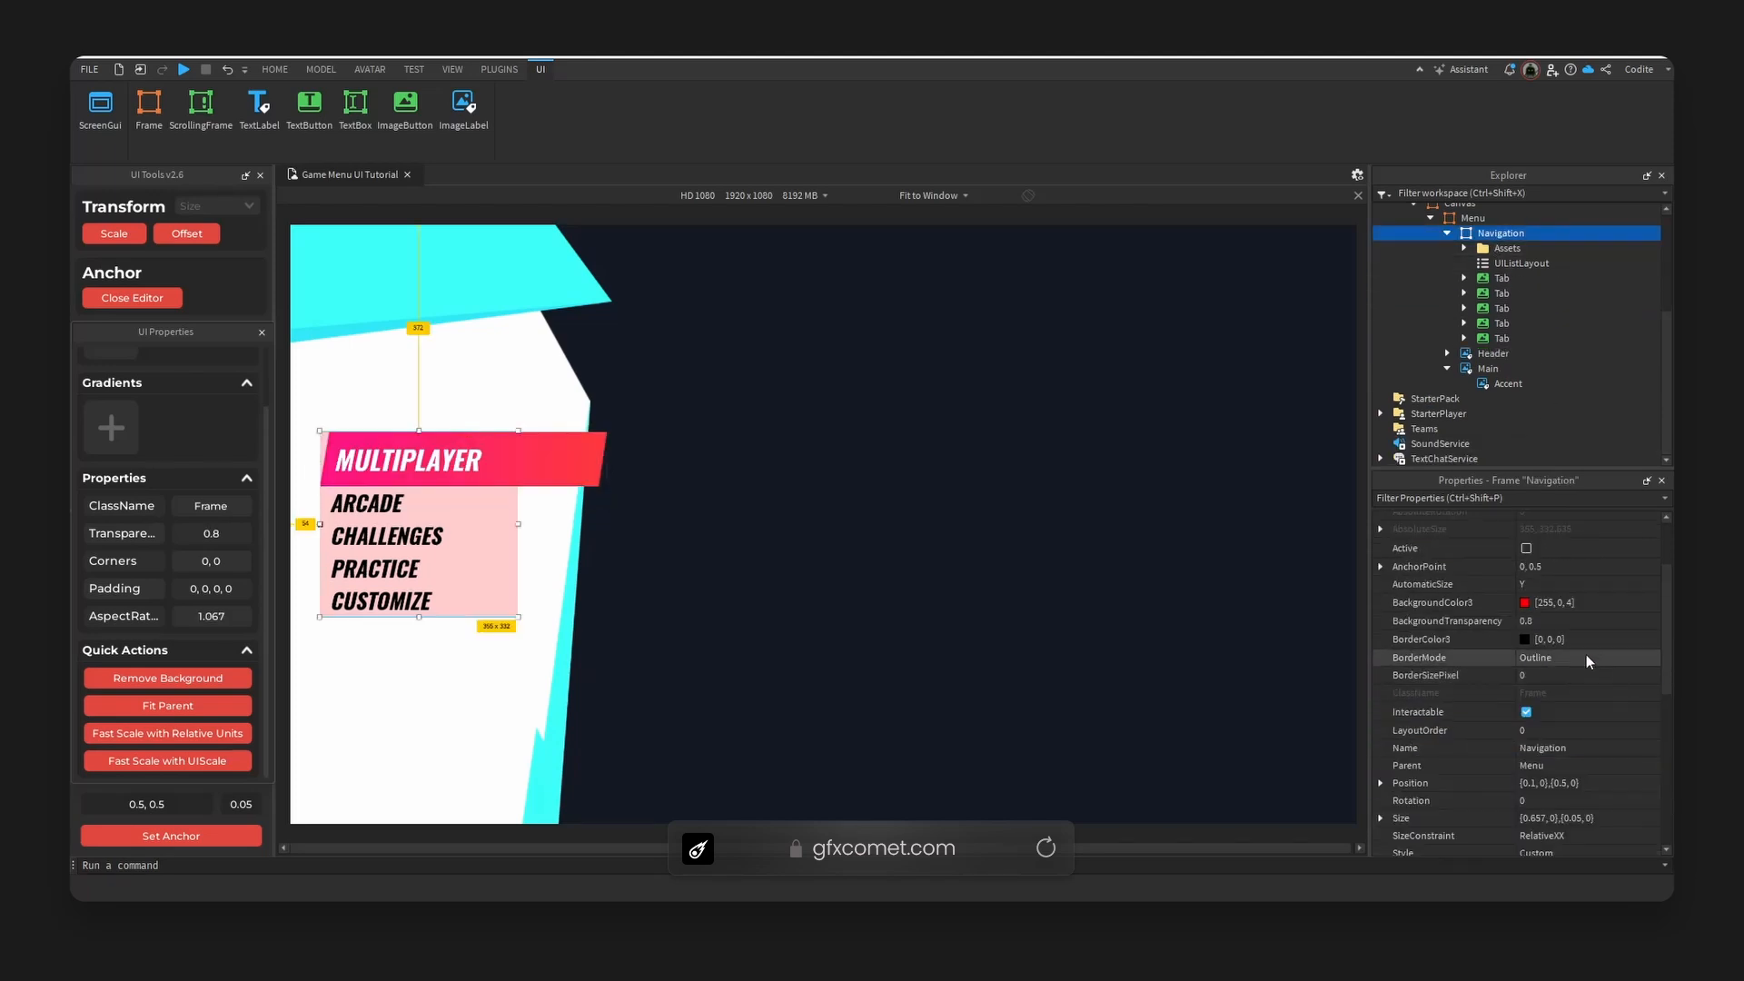
click(1585, 623)
text(0)
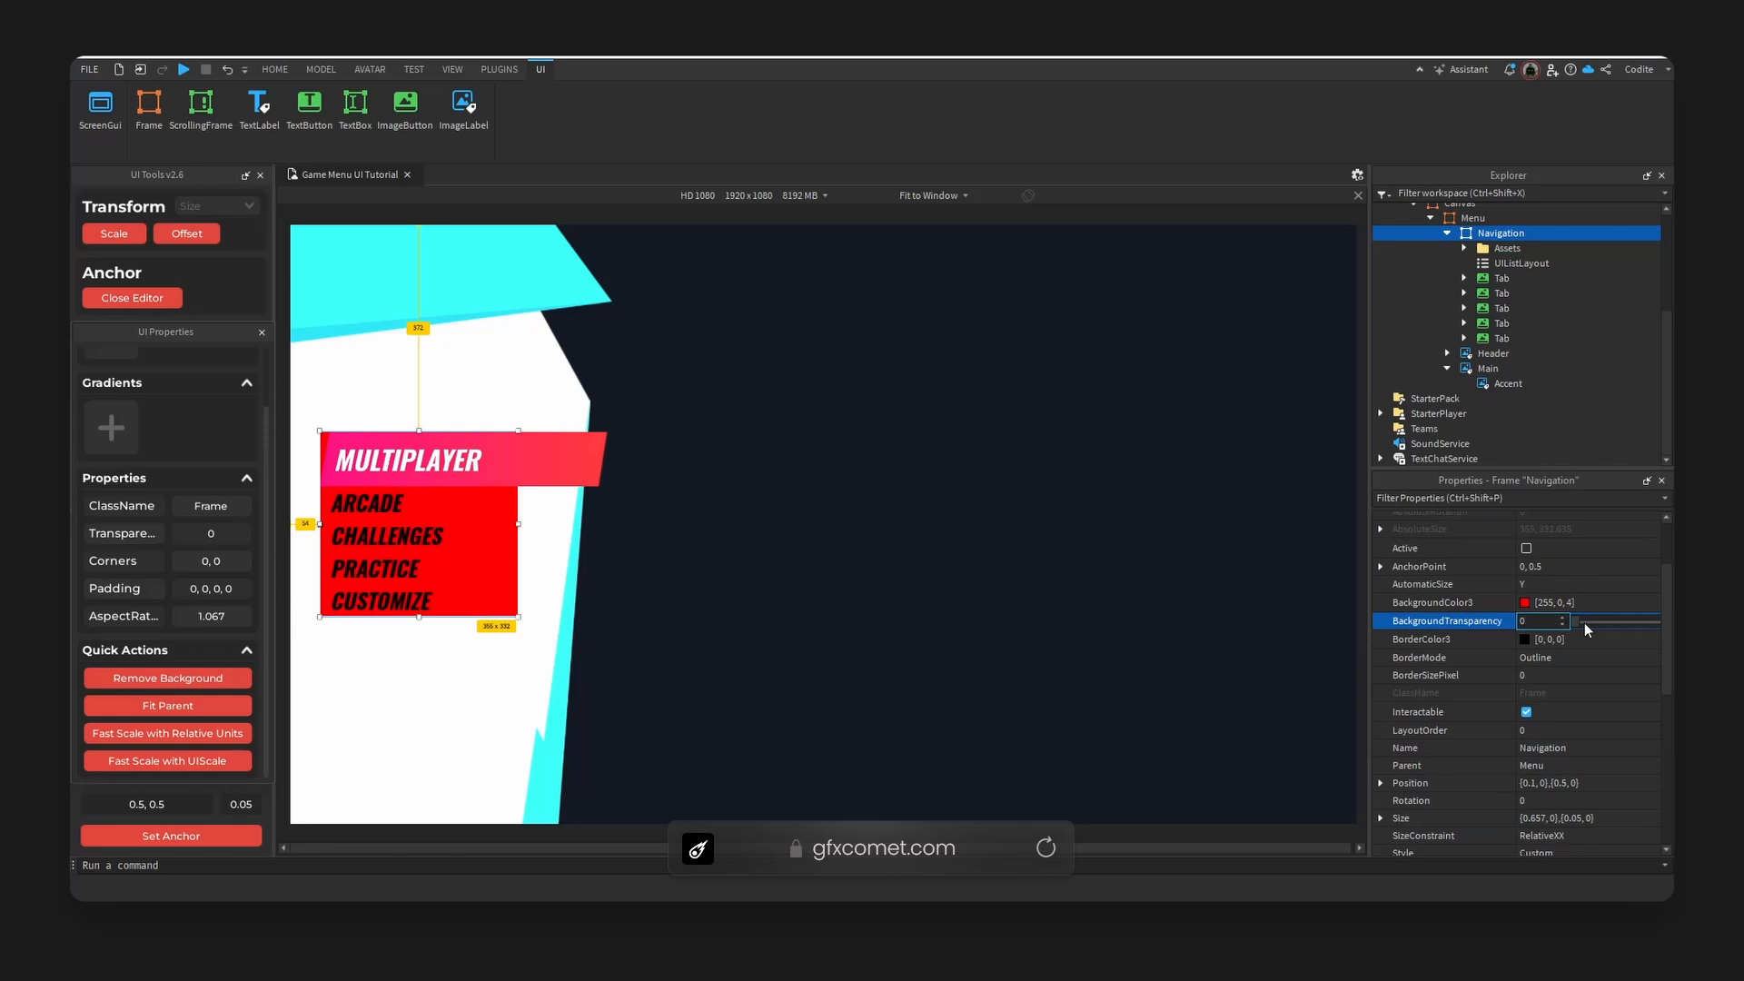
key(BackSpace)
text(1)
key(Return)
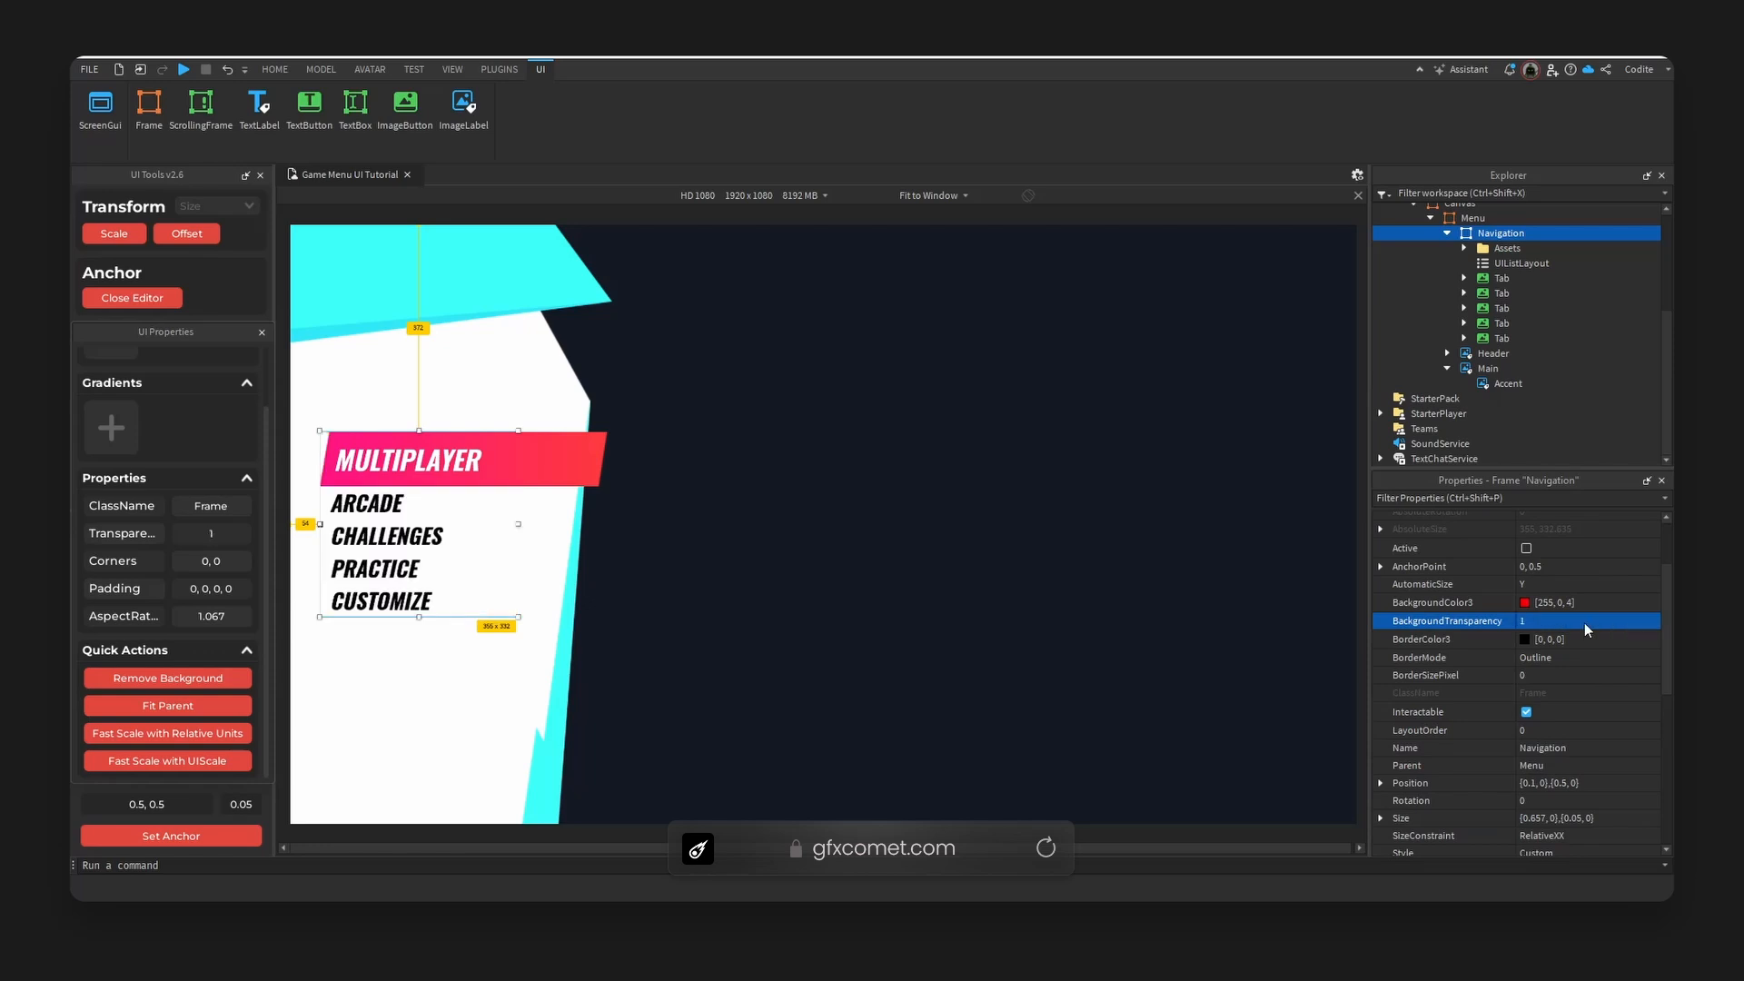
Remove the Canvas frame's background to preview the menu over the 3D scene, and restore its BackgroundTransparency to 0.
click(478, 712)
click(861, 546)
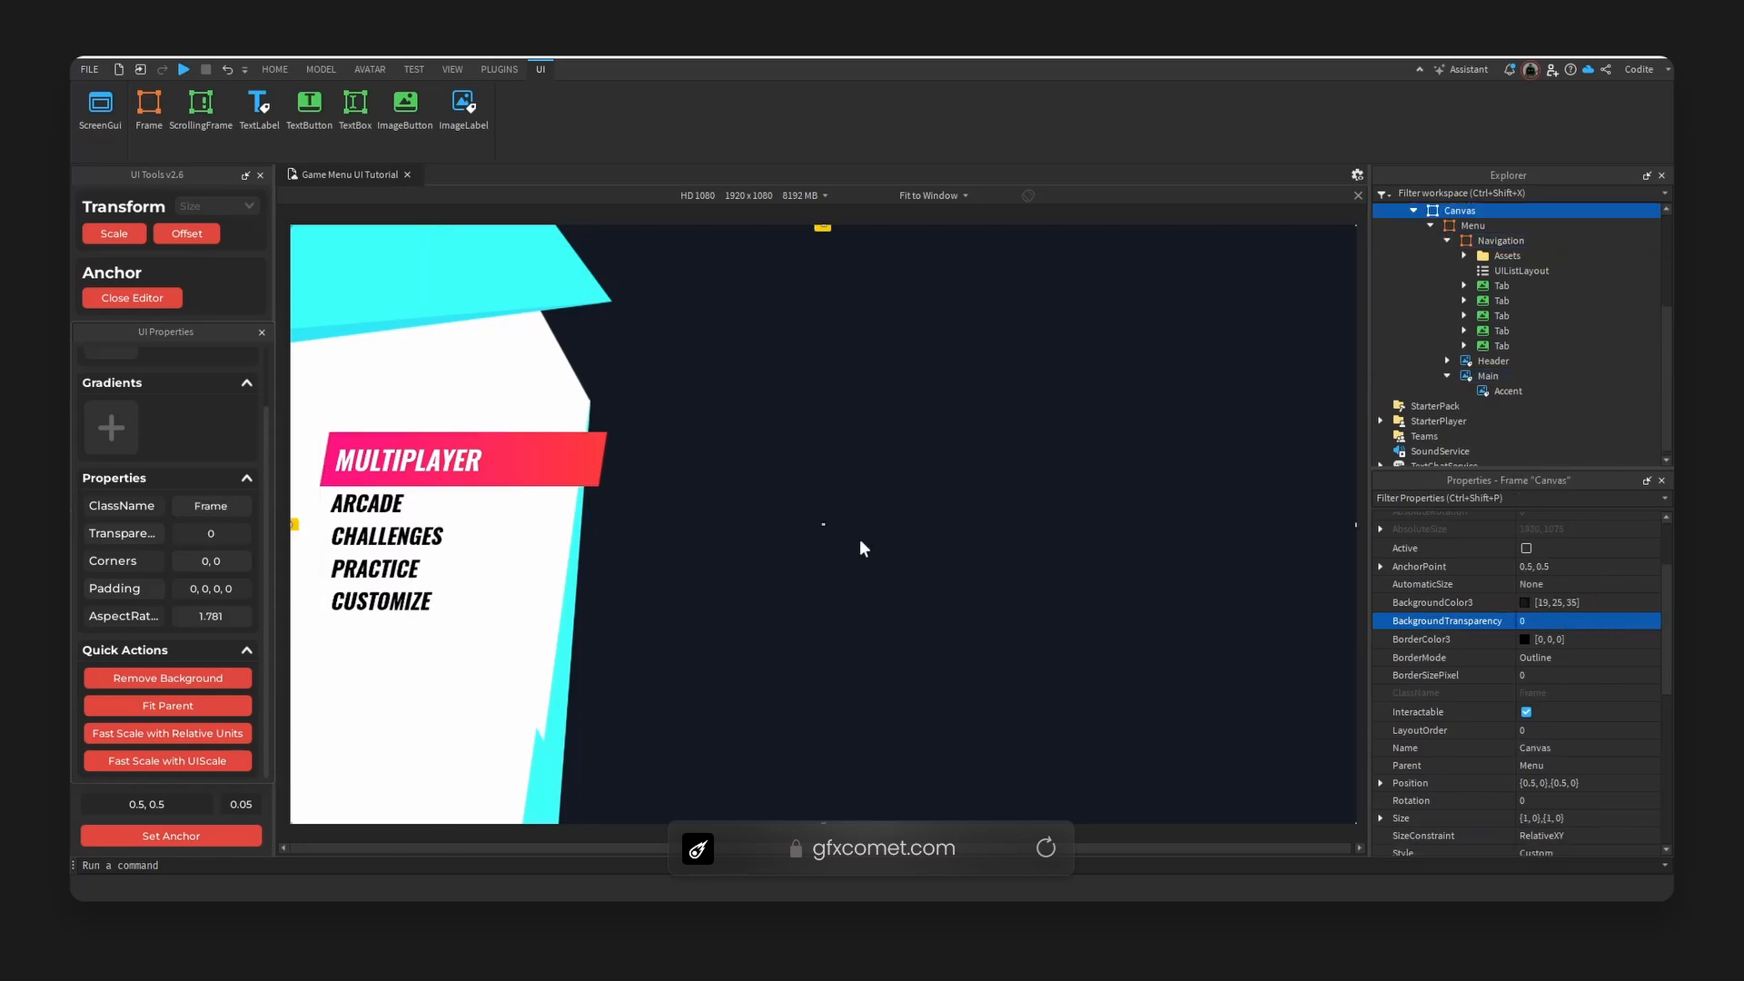
click(237, 678)
mouse_move(1091, 714)
right_down()
mouse_move(1055, 715)
mouse_move(1088, 718)
right_up()
click(1566, 618)
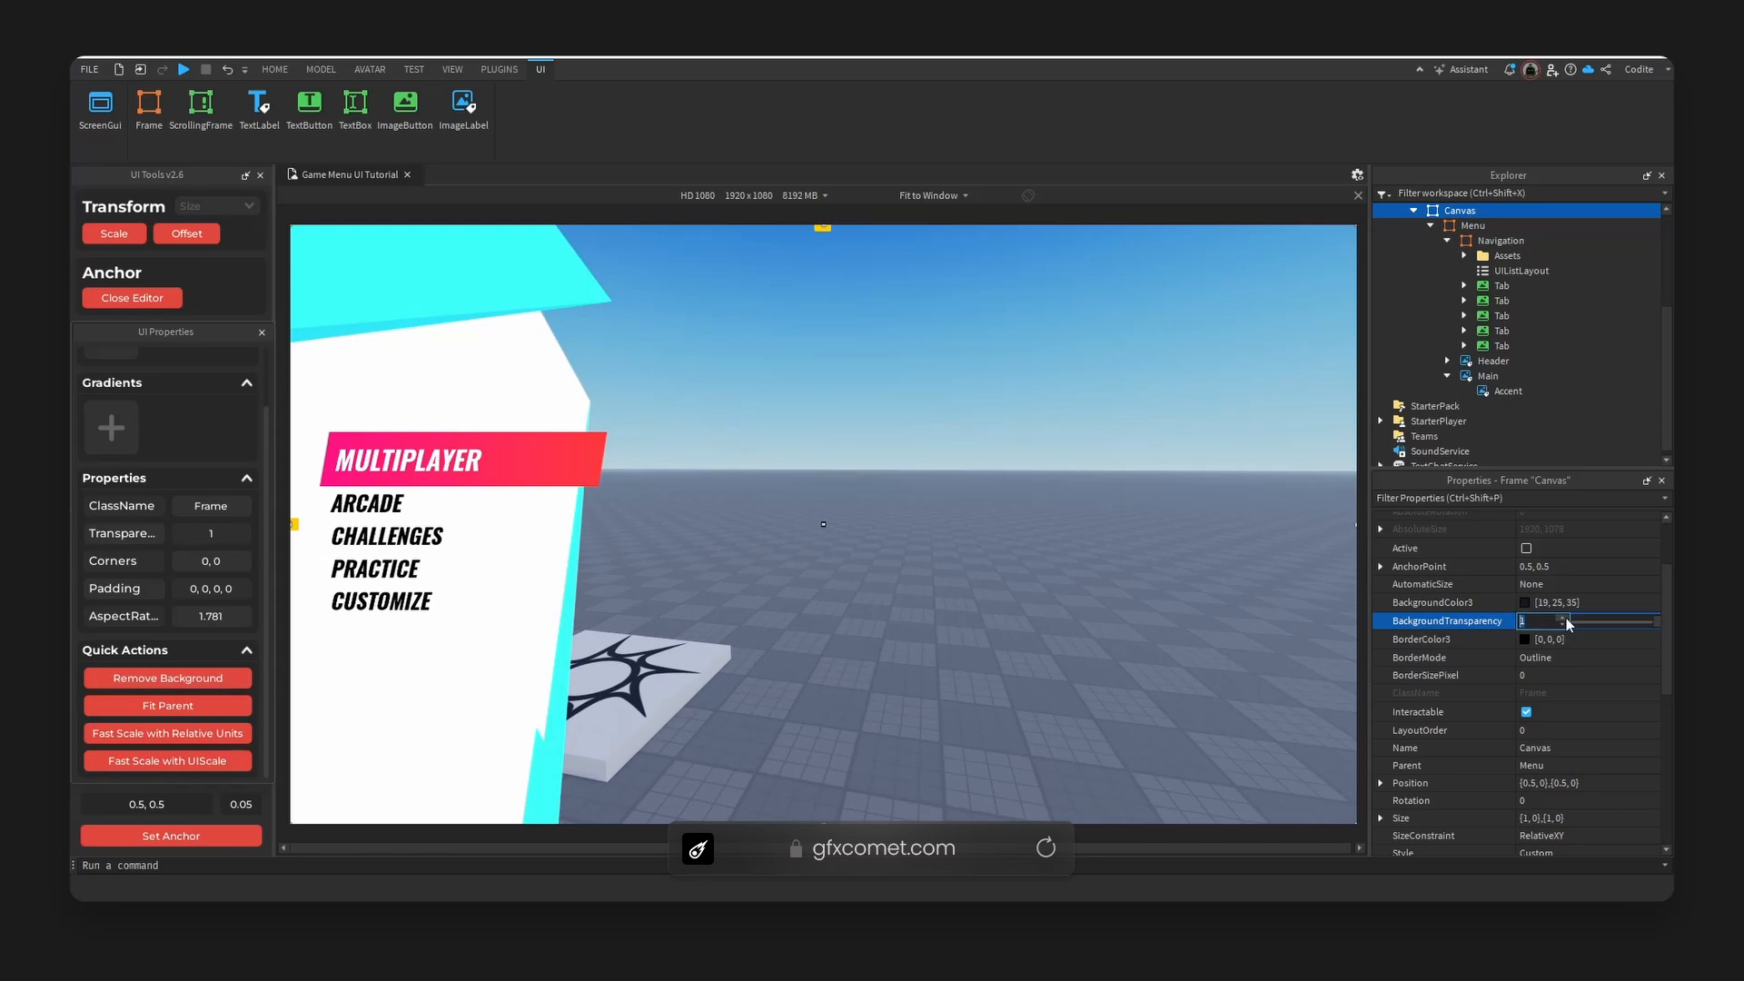
text(0)
key(Return)
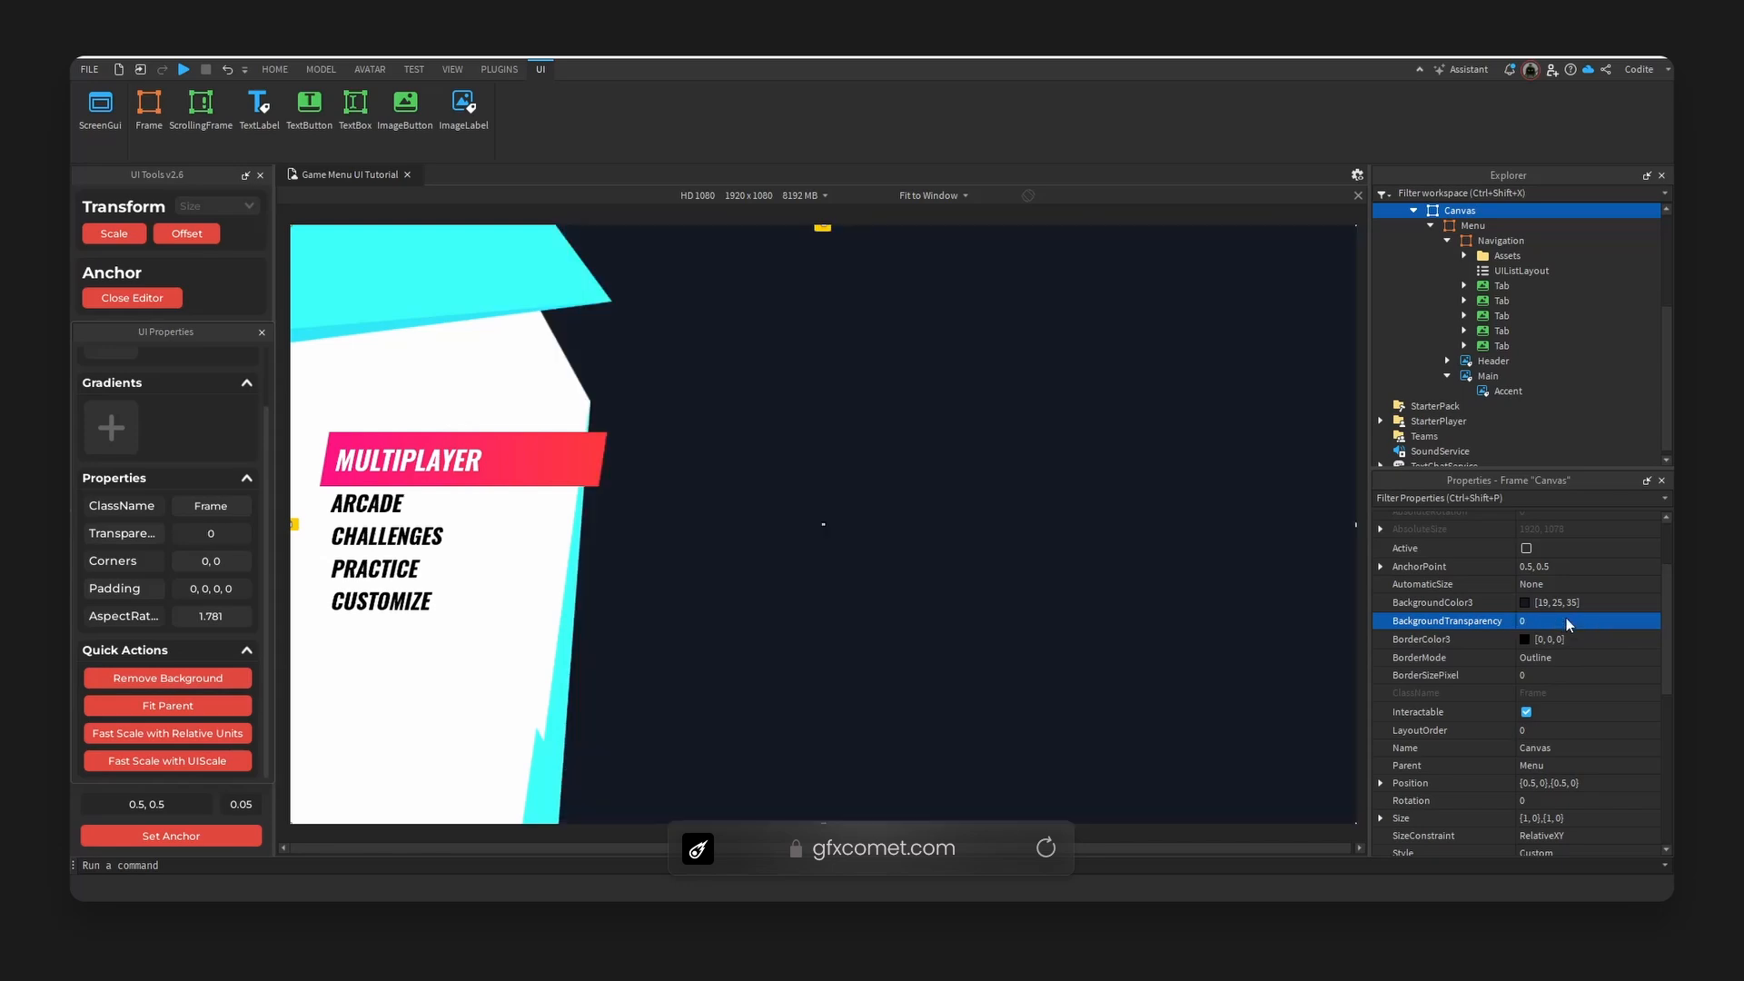